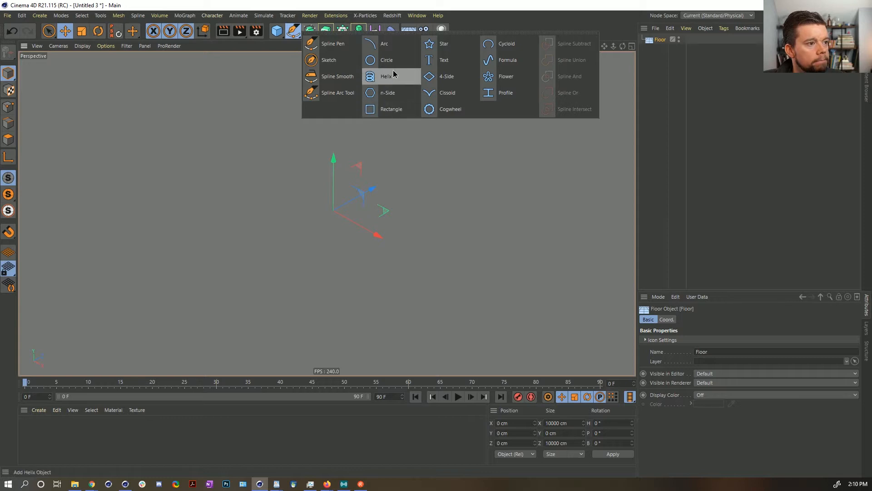
click(388, 95)
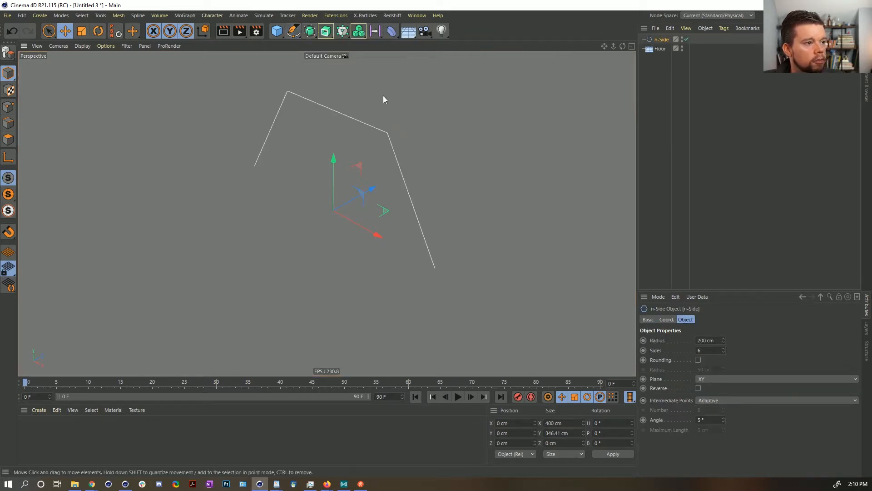
click(724, 379)
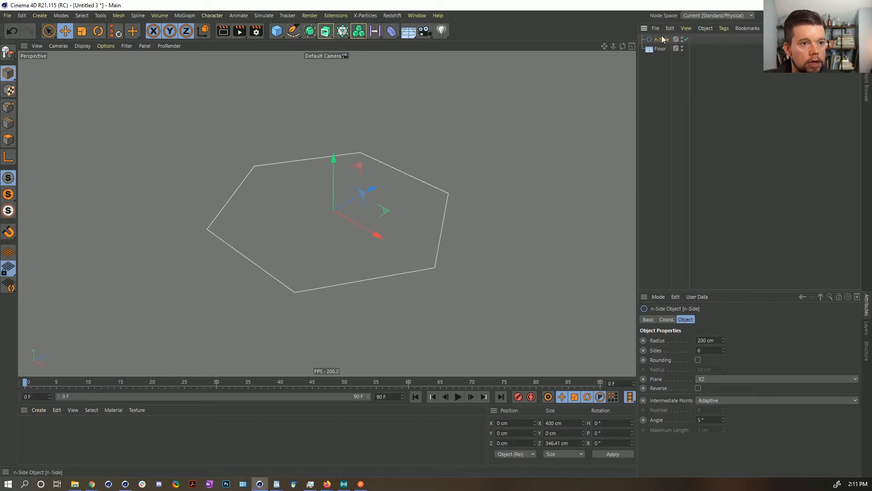
key(Delete)
Add a Circle spline on the XZ plane and set its intermediate points to Subdivided
click(293, 31)
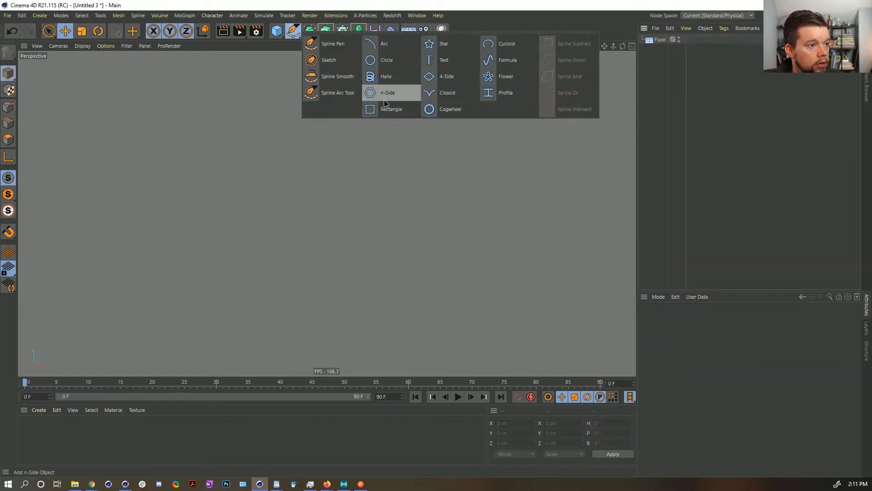
click(399, 64)
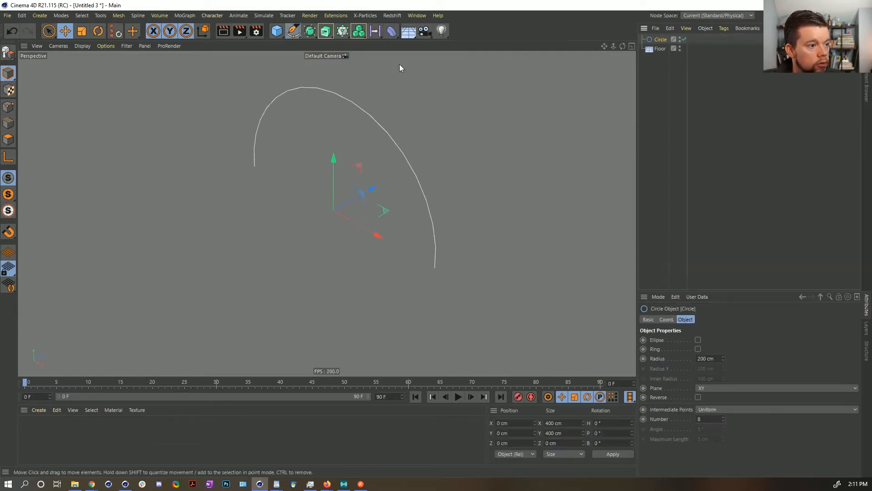
click(725, 385)
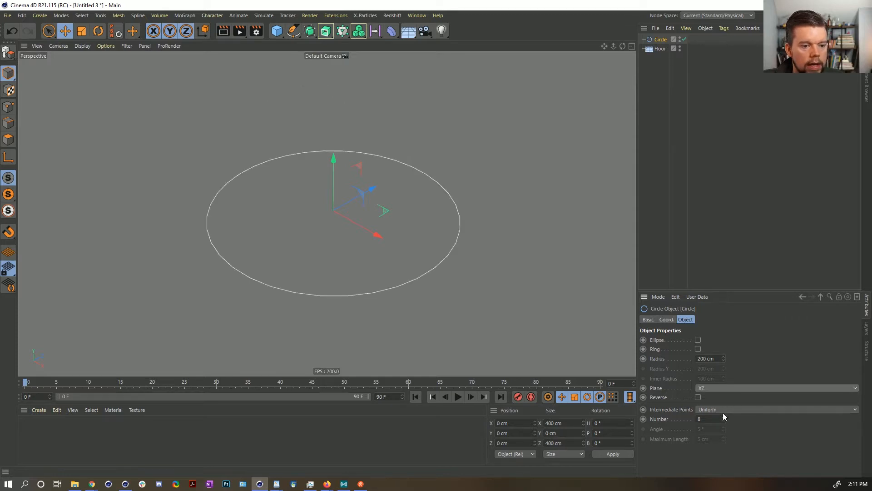
click(723, 411)
click(705, 418)
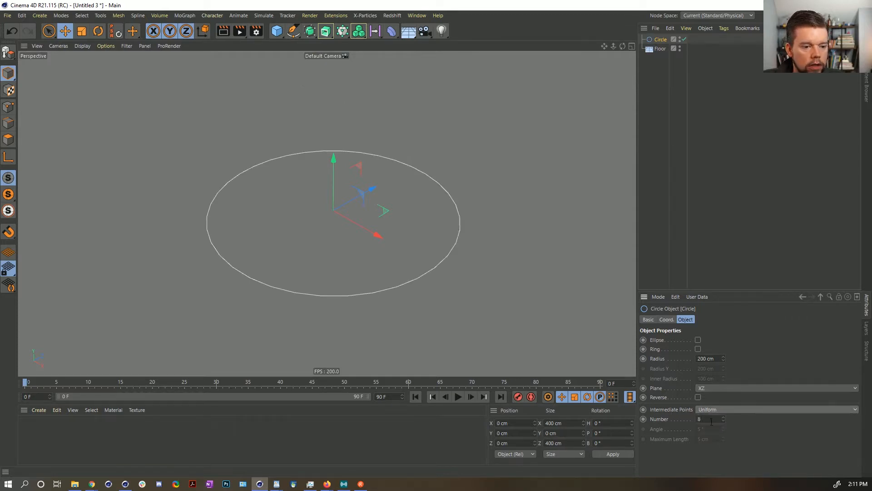
click(722, 411)
click(713, 457)
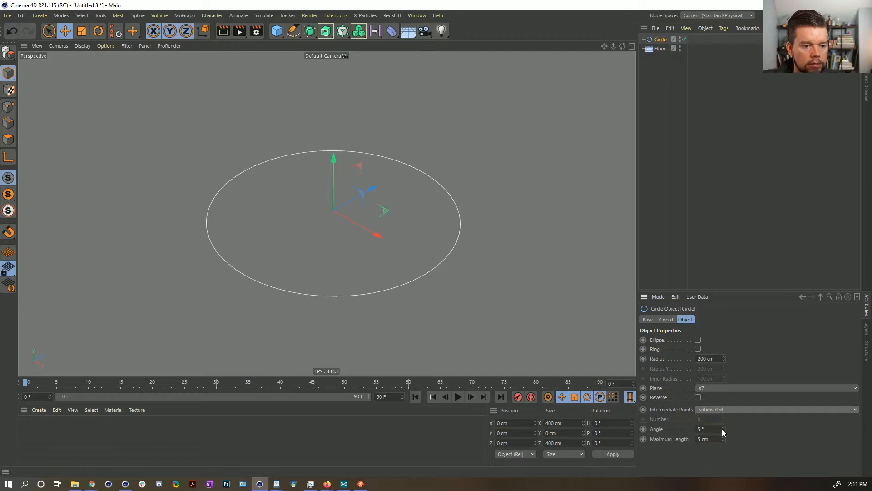
Set the circle's subdivision angle to 90° and its maximum length to 10 cm
drag(722, 430, 725, 439)
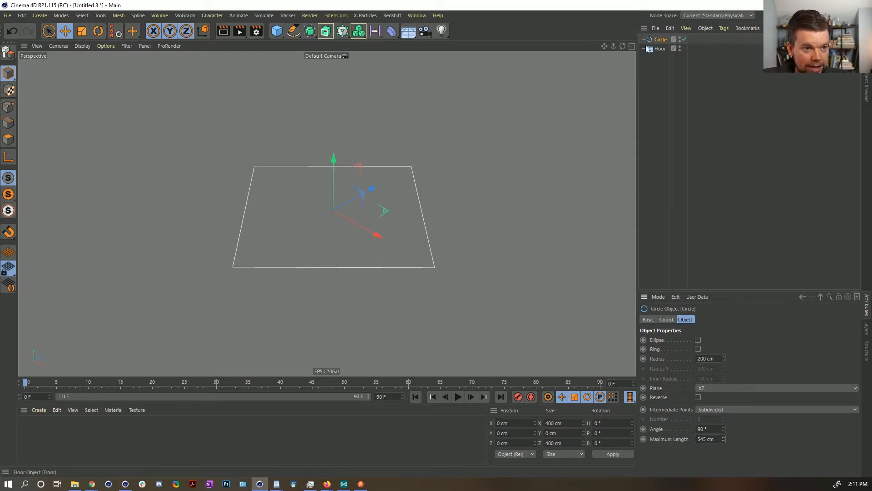
click(717, 439)
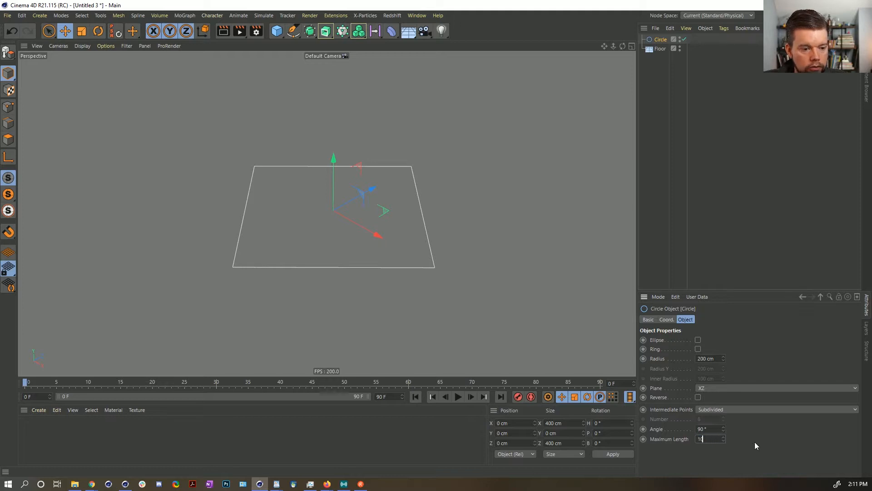
key(Return)
drag(724, 440, 724, 423)
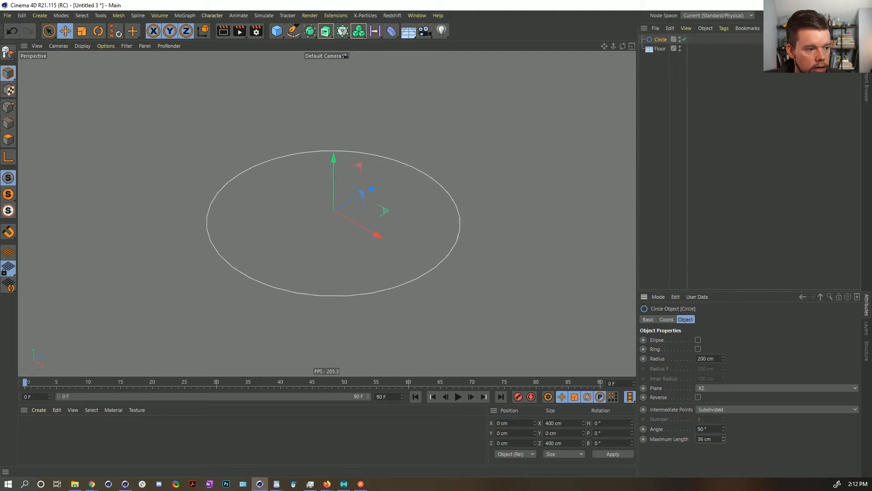
text(0)
key(Return)
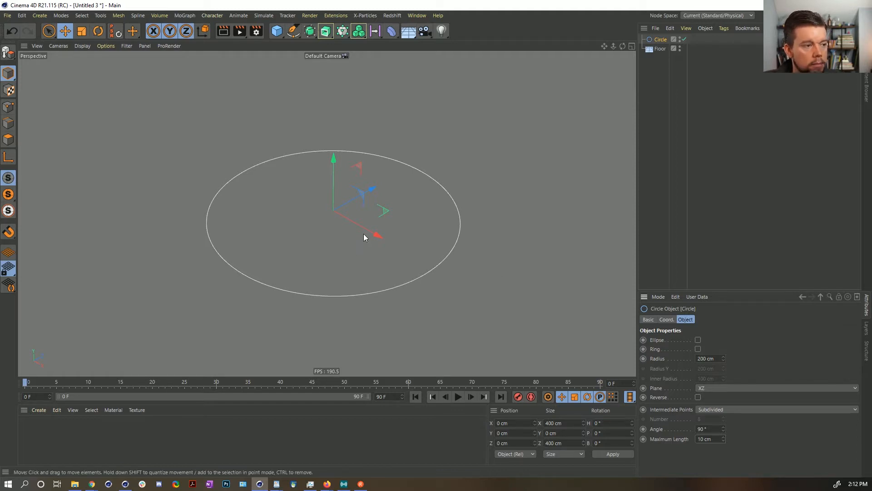
Add a Cloner and a Sphere primitive, and make the sphere a child of the Cloner
click(345, 34)
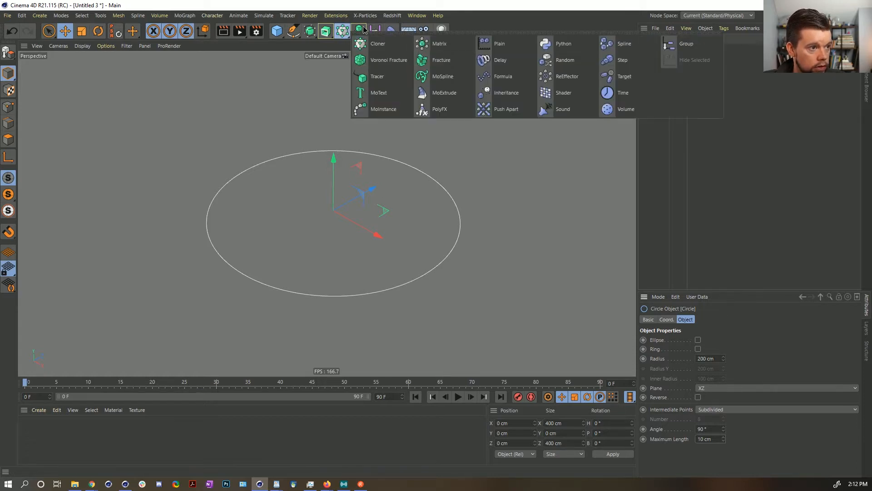
click(361, 44)
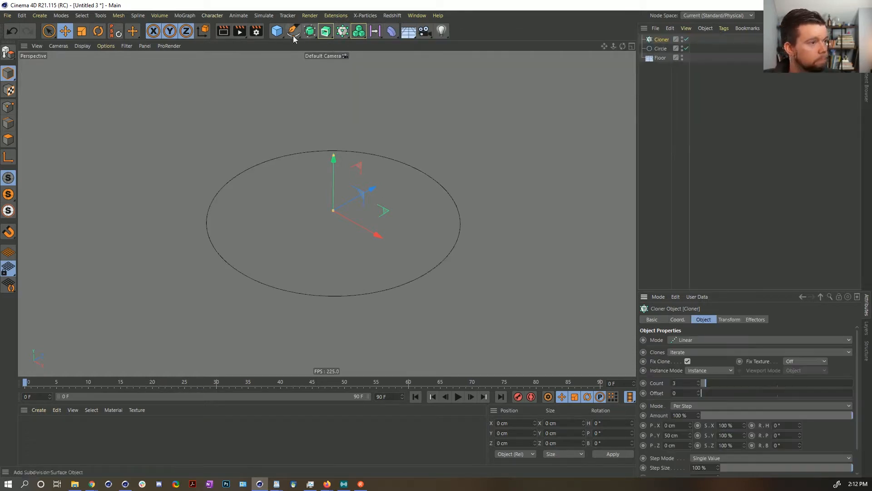
click(277, 30)
click(444, 64)
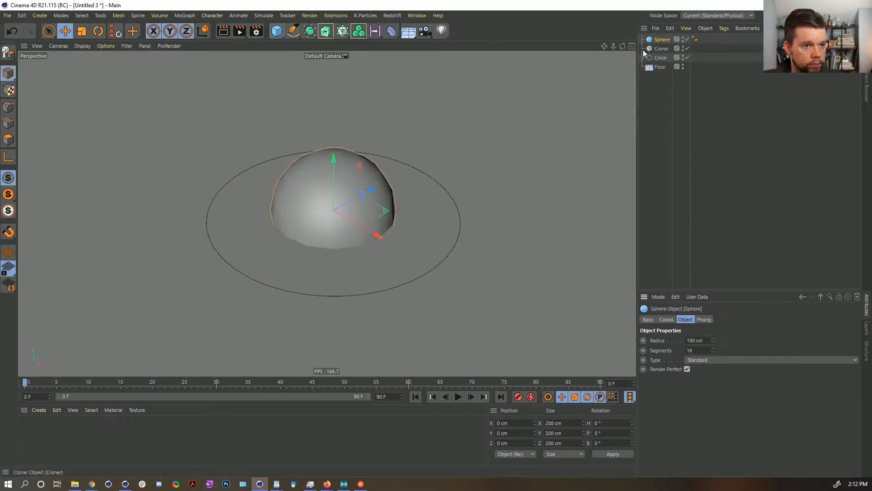
drag(661, 40, 664, 49)
Set the Cloner to Object mode with the Circle as its object and Vertex as the distribution
click(661, 39)
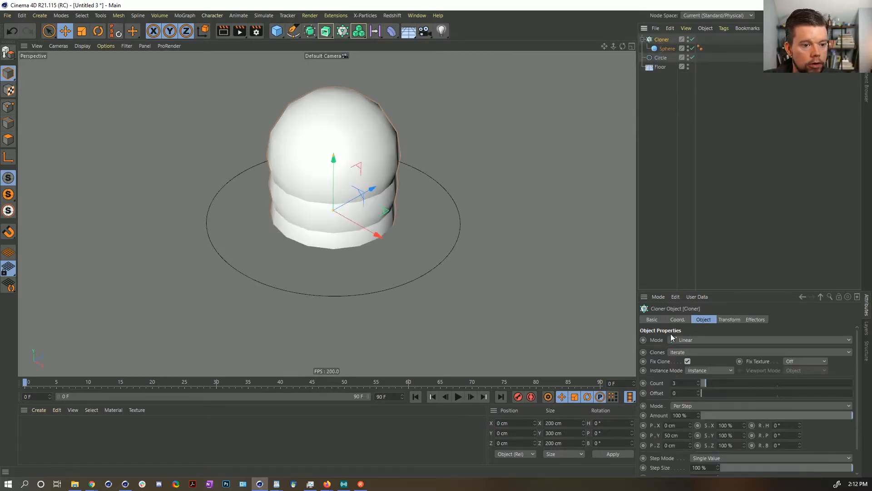
click(677, 319)
click(703, 319)
click(694, 340)
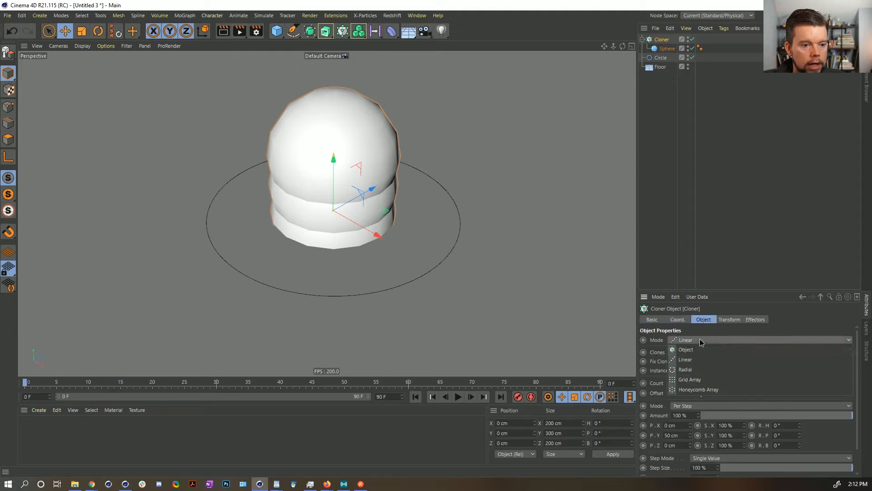
click(700, 351)
drag(660, 58, 709, 383)
click(695, 414)
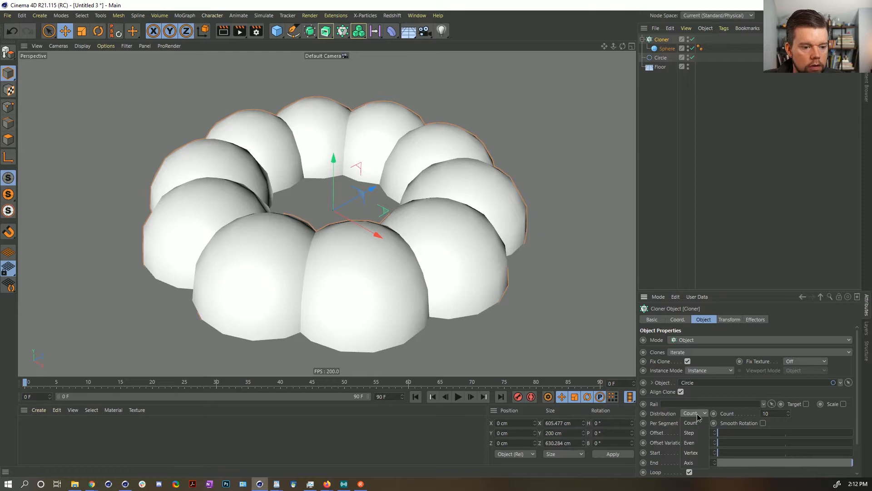
click(691, 452)
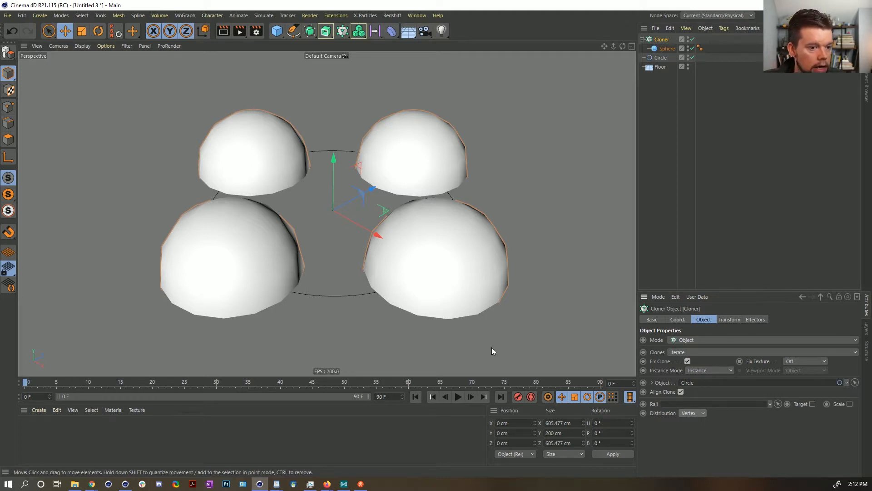
Wrap the Circle in a Connect object and assign Connect as the Cloner's object
click(660, 57)
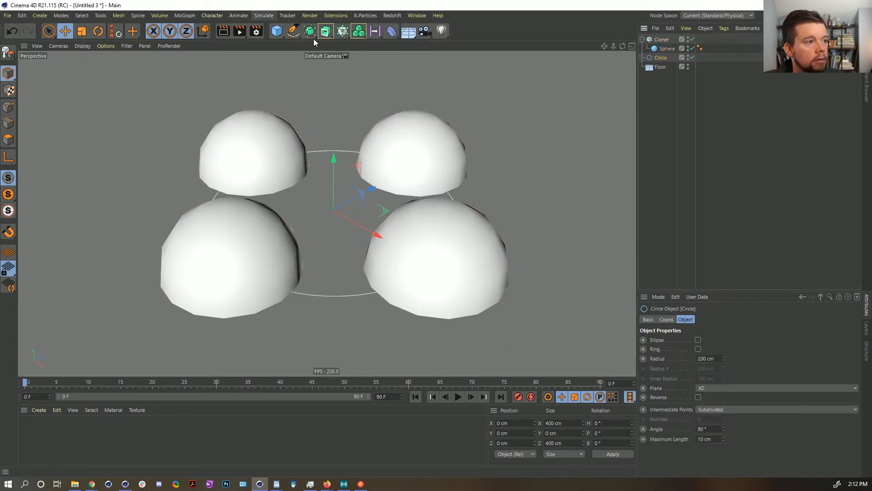
click(325, 31)
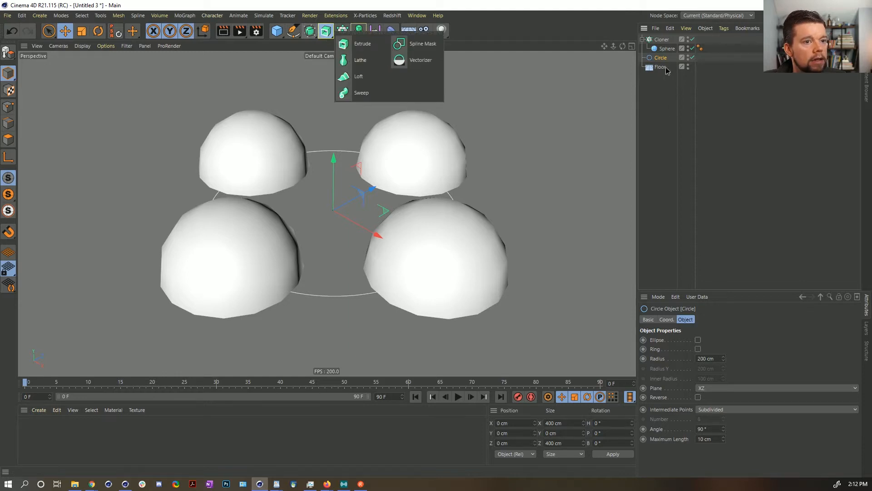
click(309, 31)
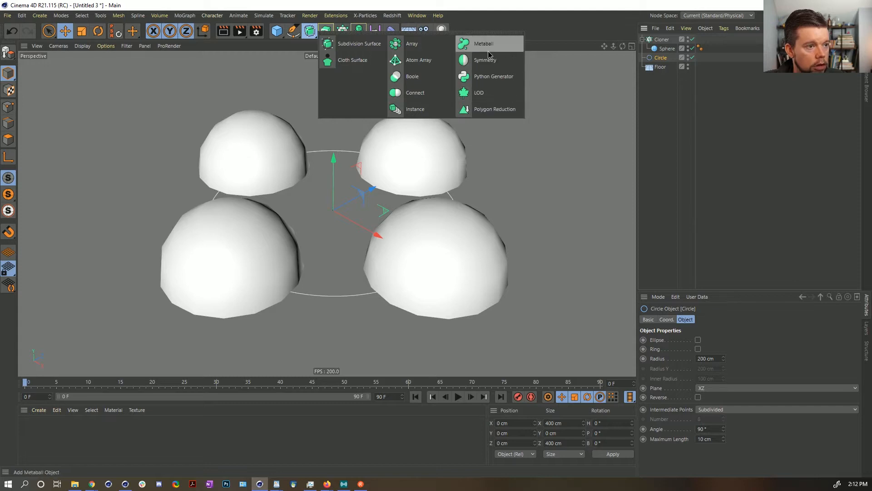
alt+click(415, 89)
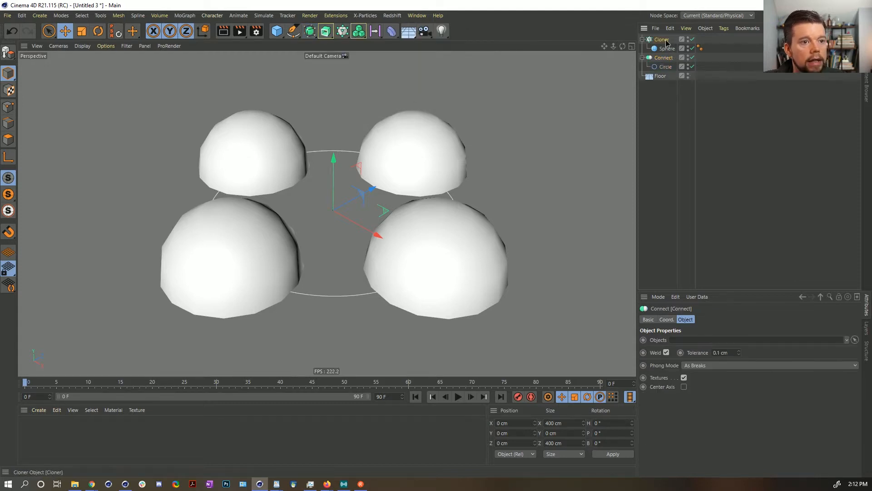
click(663, 39)
drag(663, 61, 697, 384)
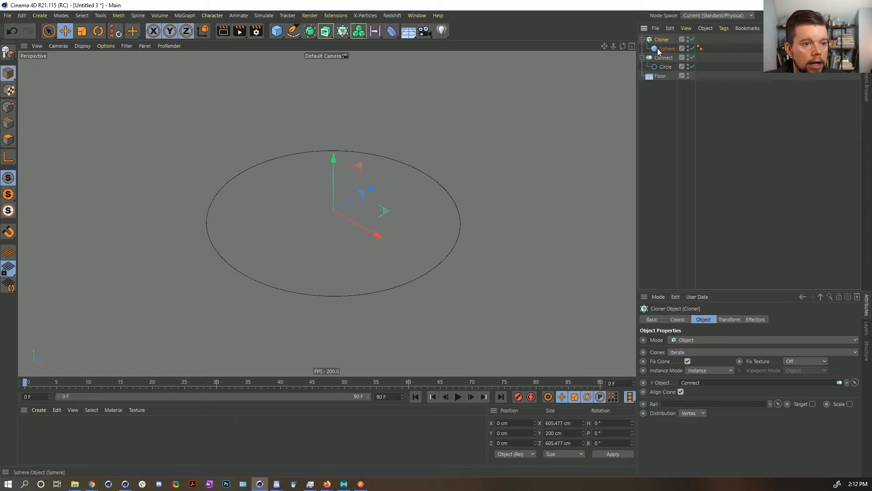
Add a Spline Mask as the parent of the Connect object
click(649, 59)
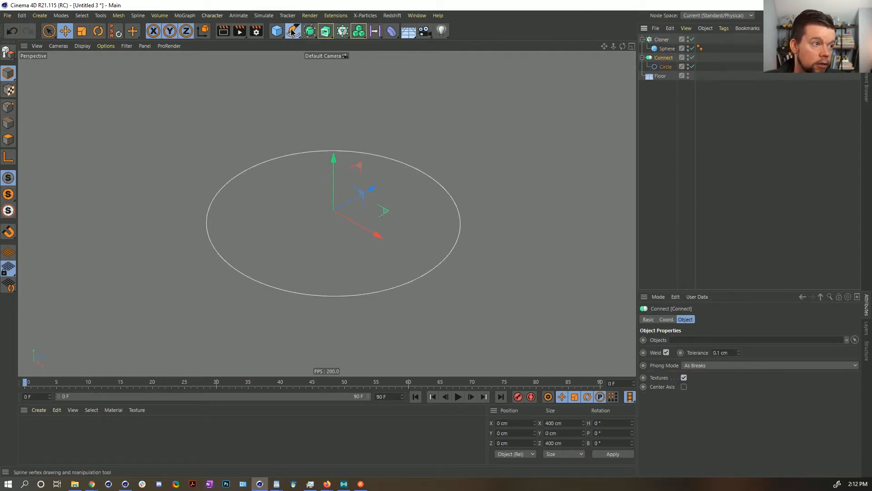
click(306, 32)
click(310, 34)
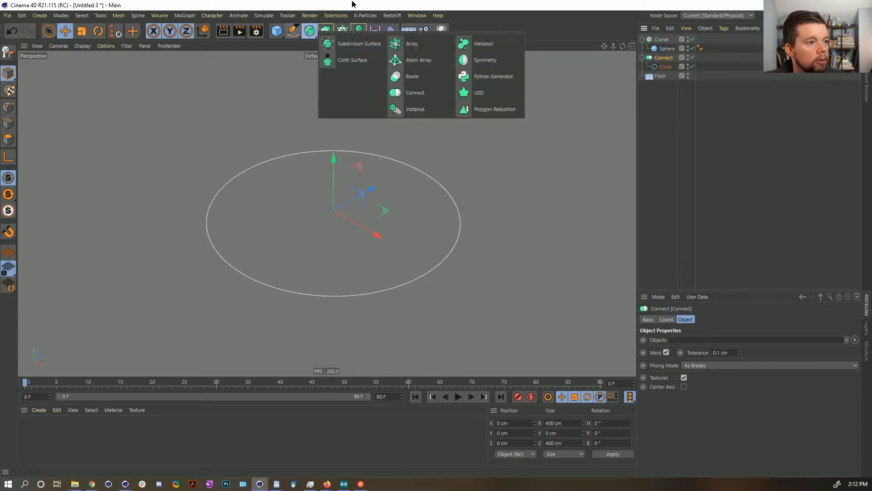
click(326, 31)
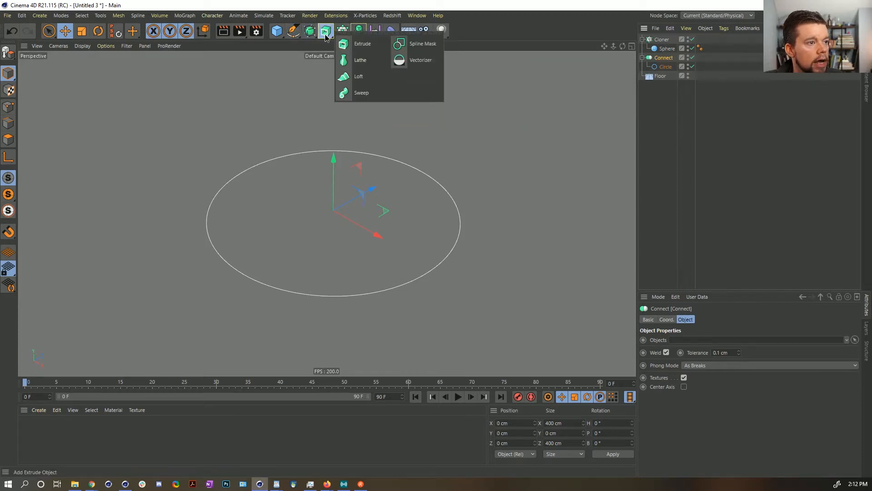
alt+click(423, 43)
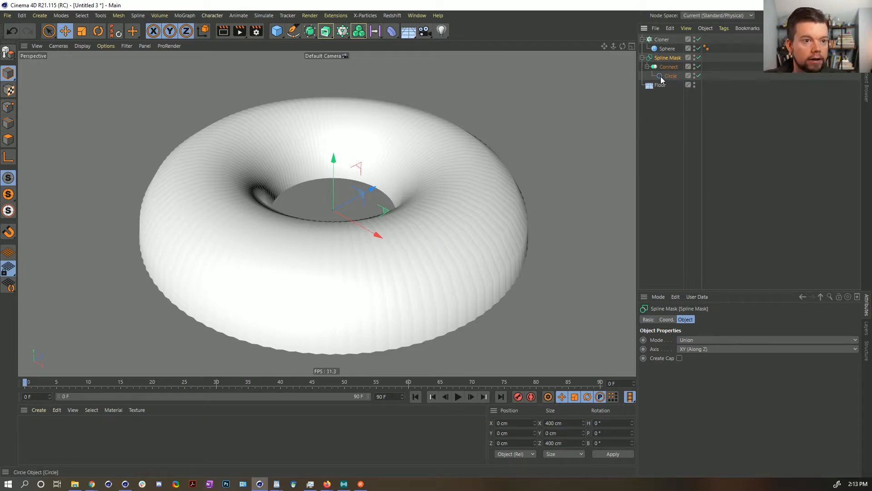
Set the cloned sphere's radius to 10 cm
click(661, 40)
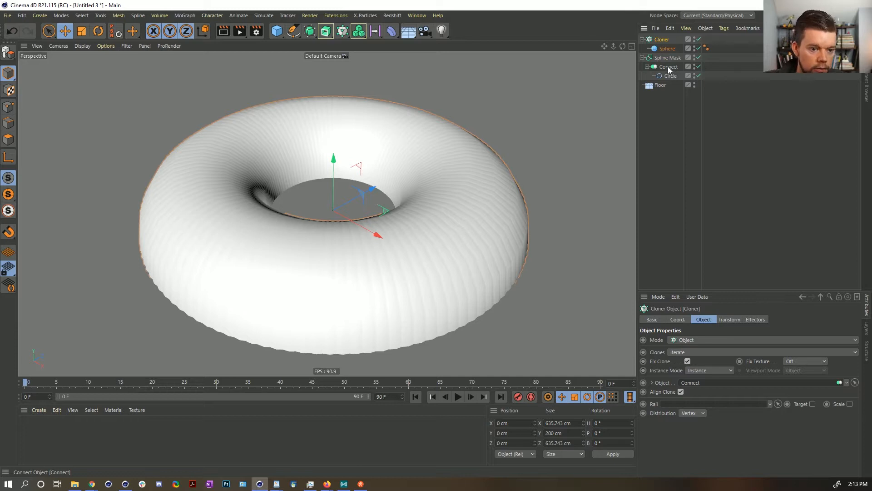
click(667, 49)
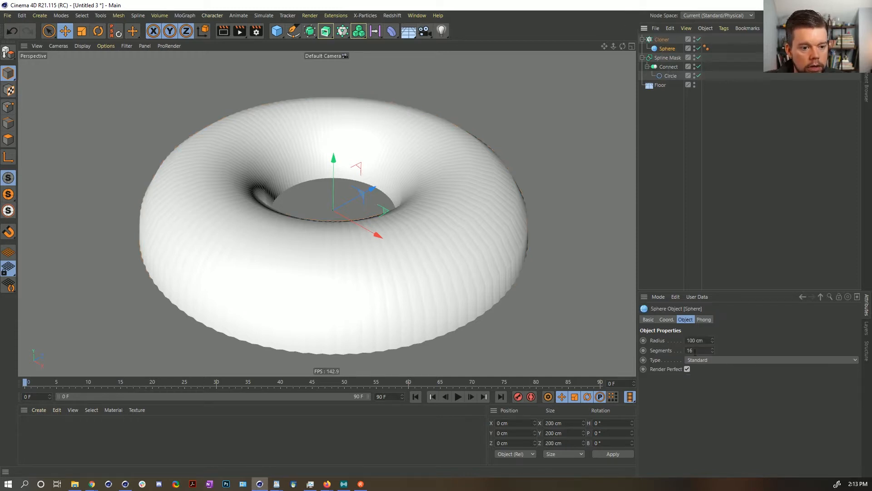
drag(706, 340, 662, 334)
text(10)
key(Return)
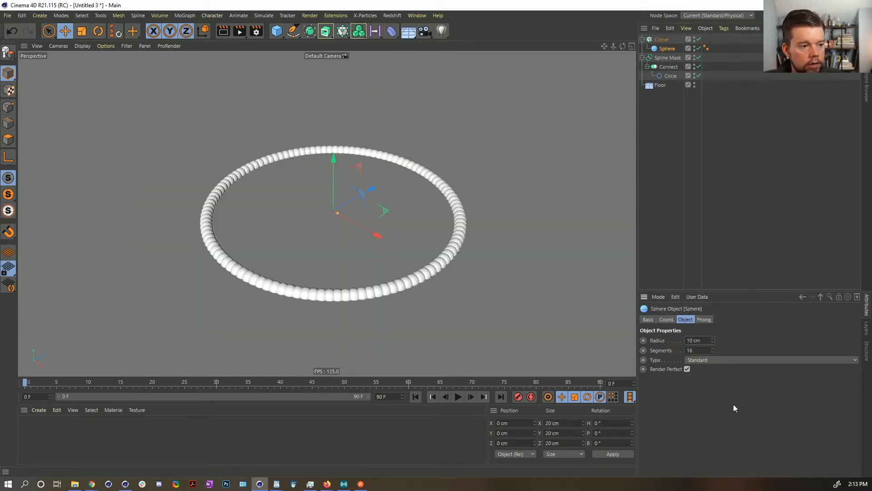
Reduce the cloned sphere's radius to 5 cm
alt+right_drag(336, 299, 367, 276)
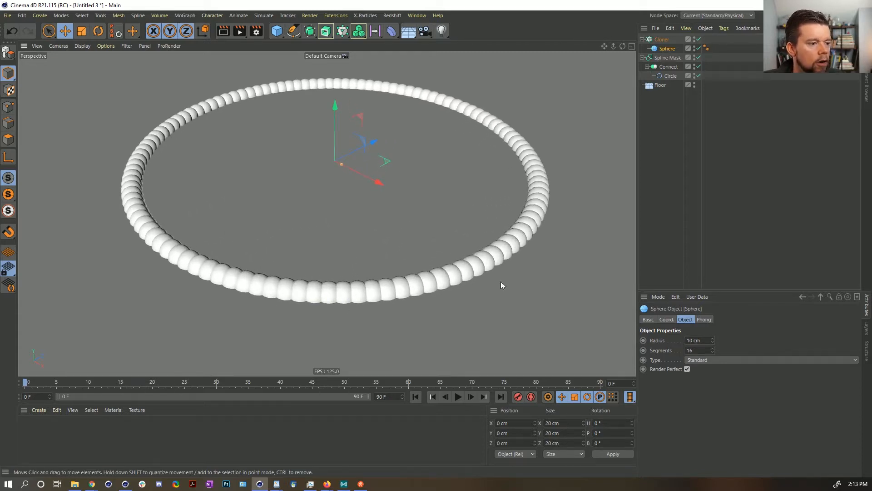
double_click(699, 340)
text(5)
key(Return)
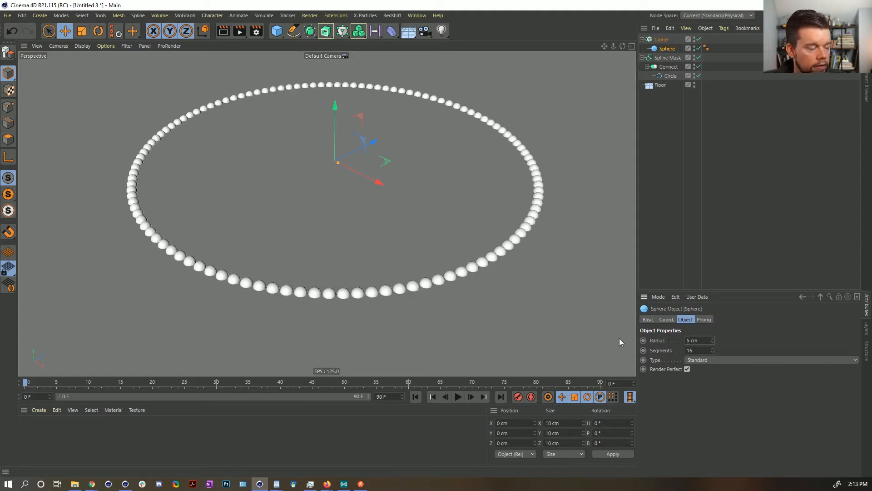
Duplicate the Circle spline out of the Connect object to the root of the hierarchy, below the Floor
alt+right_drag(307, 296, 432, 257)
mouse_move(381, 292)
alt+right_down()
mouse_move(286, 306)
mouse_move(339, 294)
mouse_move(245, 291)
alt+right_up()
mouse_move(383, 208)
alt+mouse_down()
mouse_move(439, 279)
mouse_move(432, 263)
mouse_move(481, 282)
alt+mouse_up()
click(671, 76)
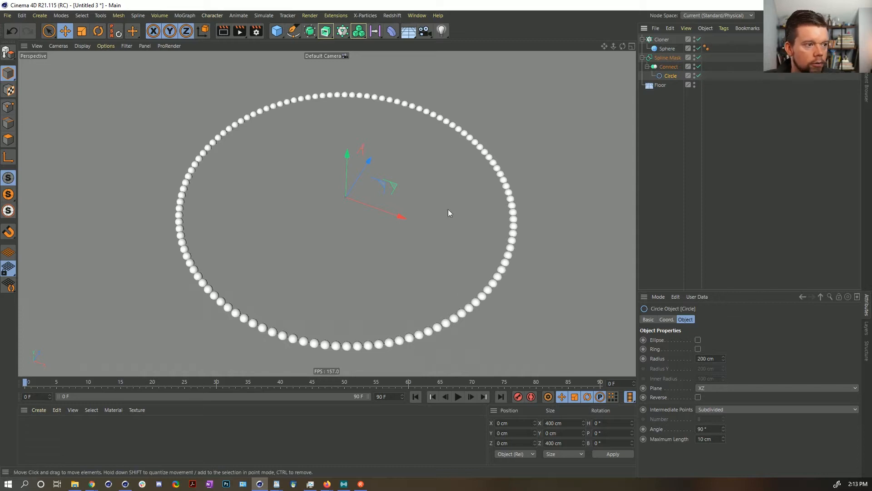
alt+drag(429, 180, 377, 204)
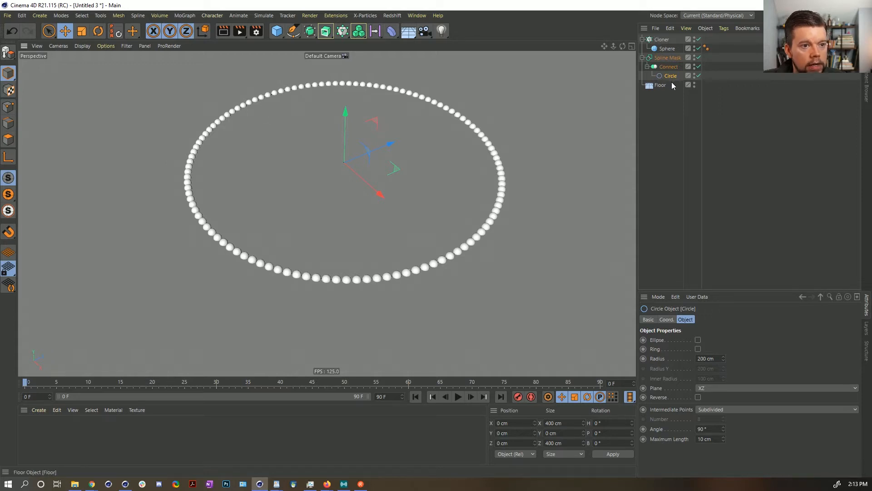
ctrl+drag(673, 75, 664, 121)
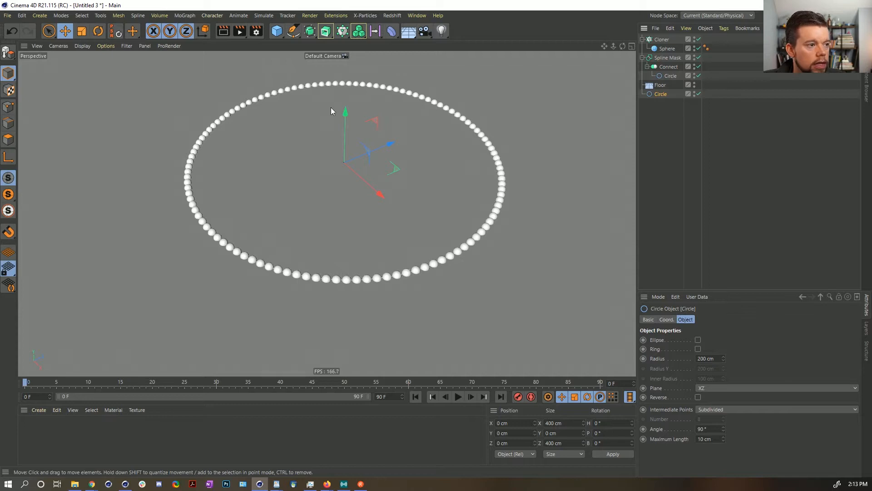
Lower the Floor by setting its Y position to -5 cm
drag(344, 119, 344, 77)
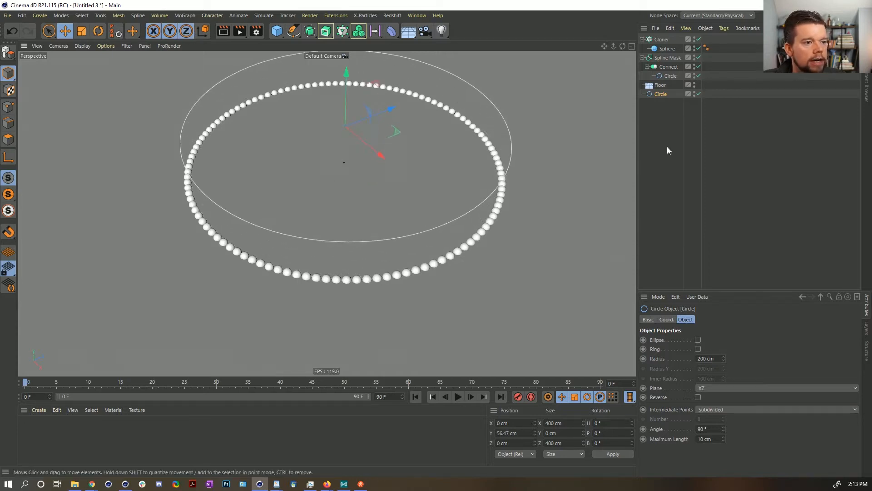
key(ctrl+z)
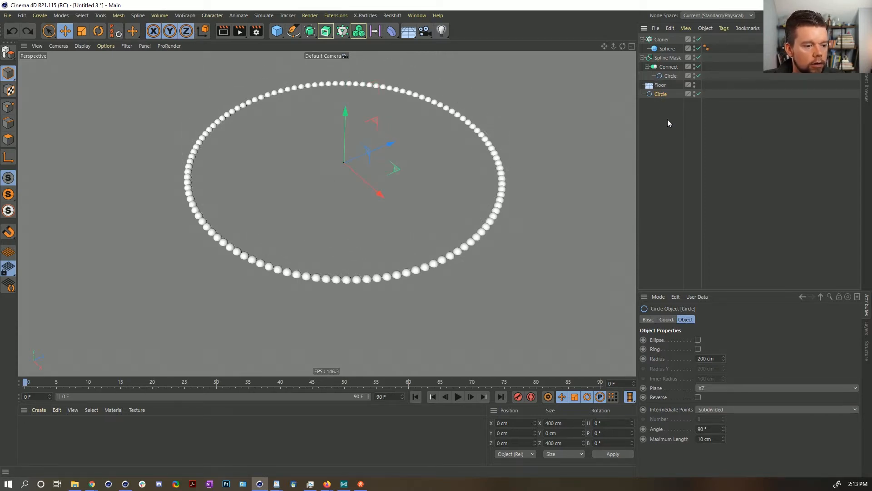
click(661, 85)
click(502, 433)
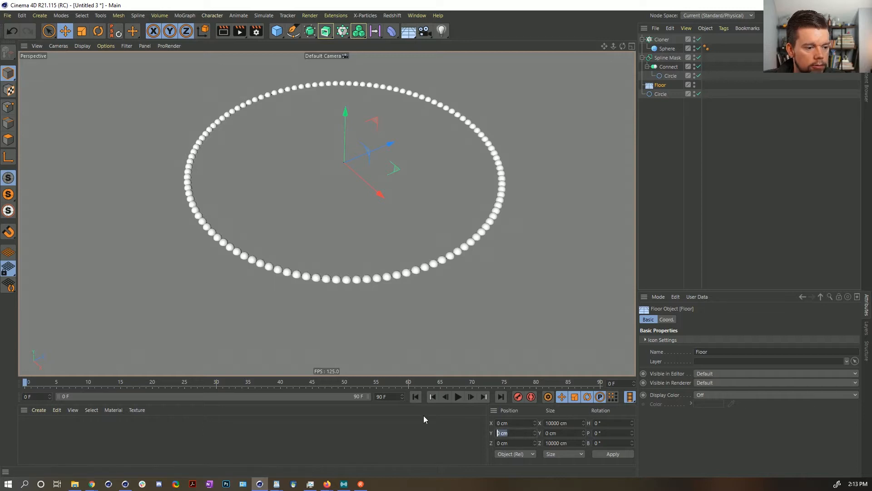
text(-5)
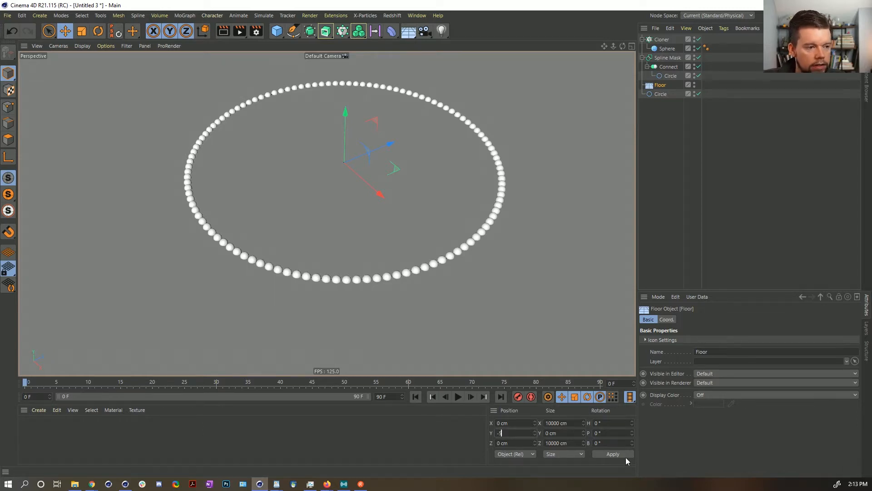
key(Return)
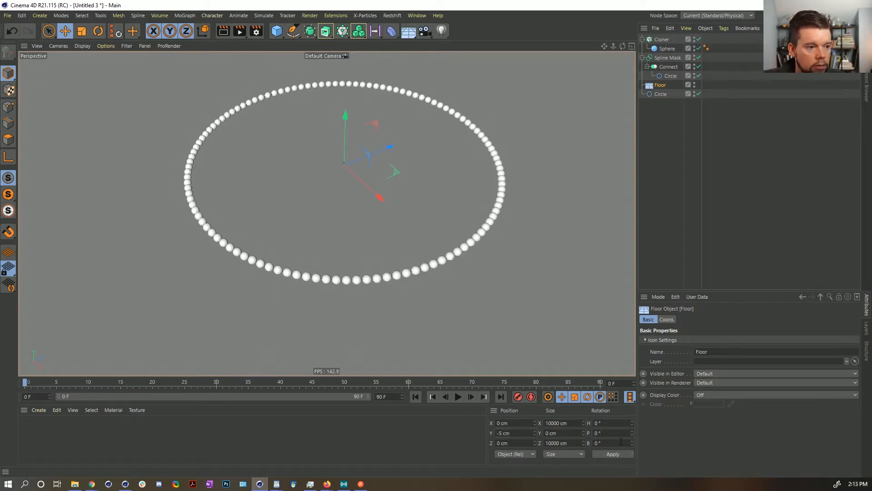
Add a Soft Body tag to the root-level Circle spline and play the simulation for about 20 frames
right_click(661, 95)
mouse_move(700, 130)
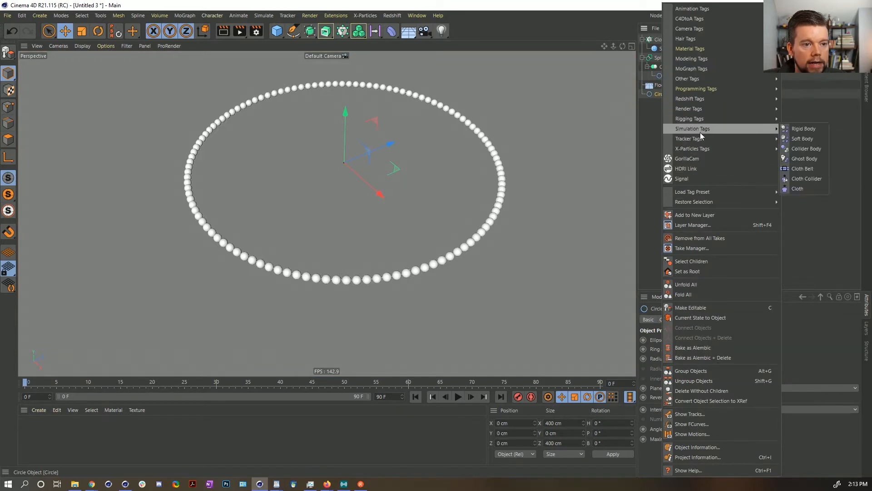
click(813, 139)
click(457, 397)
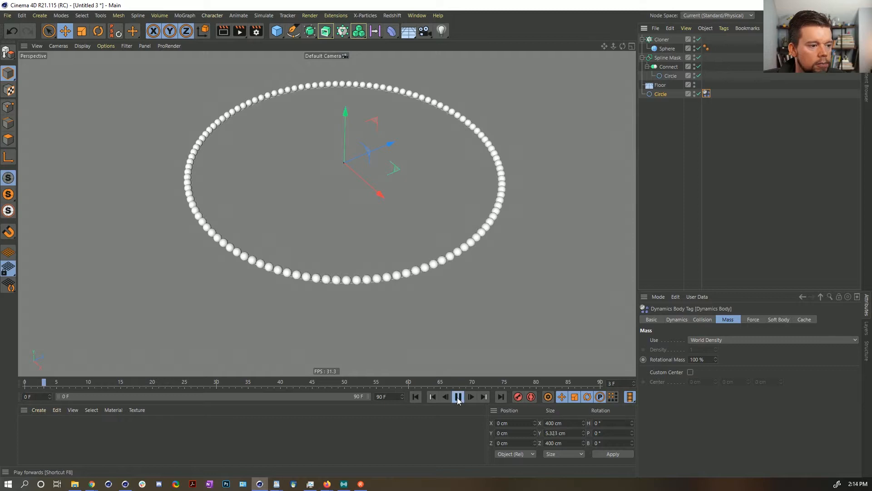
click(458, 398)
mouse_move(430, 311)
alt+mouse_down()
mouse_move(423, 300)
mouse_move(426, 308)
alt+mouse_up()
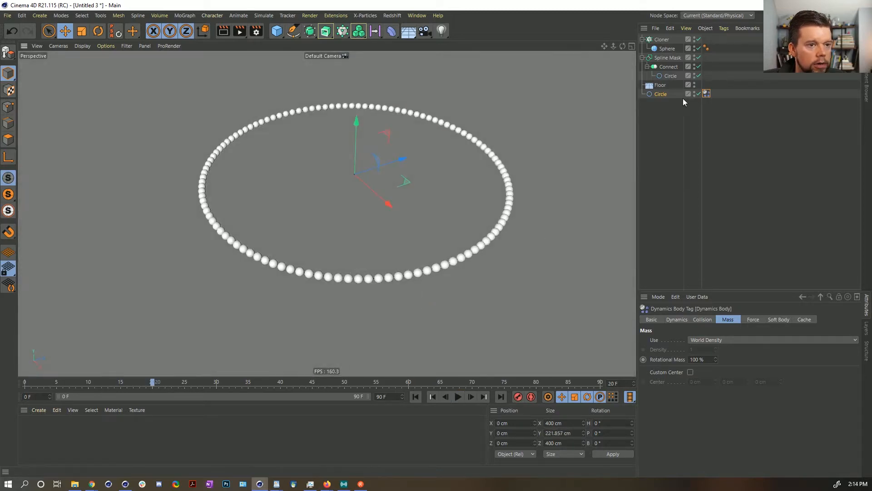
Move the soft-body Circle about 70.5 cm along Z, preview the simulation, and rewind to the first frame
click(663, 94)
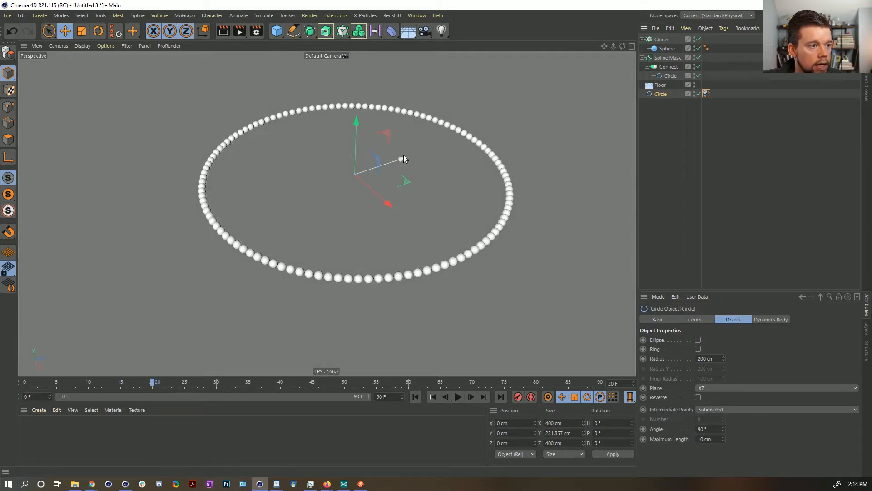
drag(402, 158, 482, 135)
key(ctrl+z)
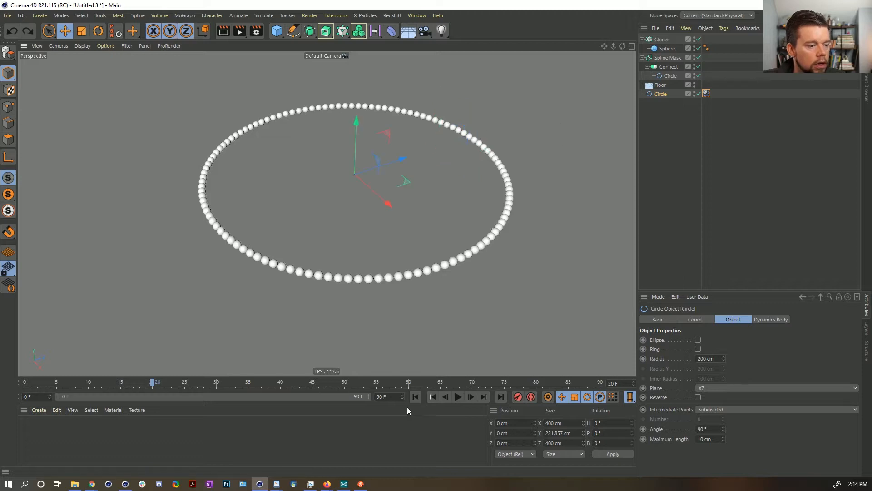
click(415, 397)
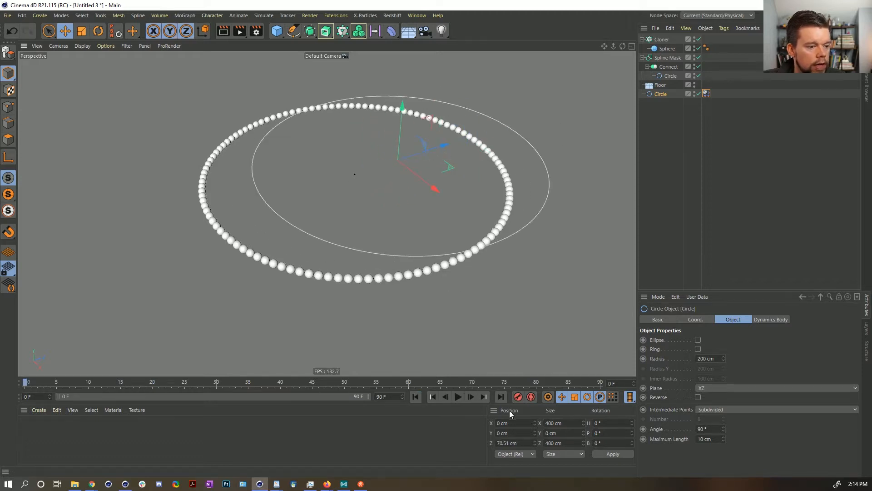
click(458, 397)
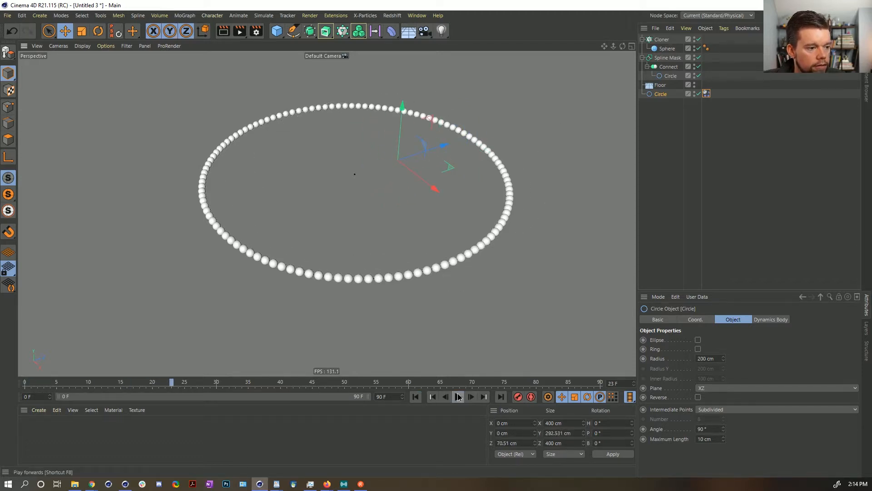
click(458, 396)
click(416, 396)
Add a Collider Body tag to the Floor and replay the simulation from the first frame to check the collision
ctrl+drag(710, 78, 707, 85)
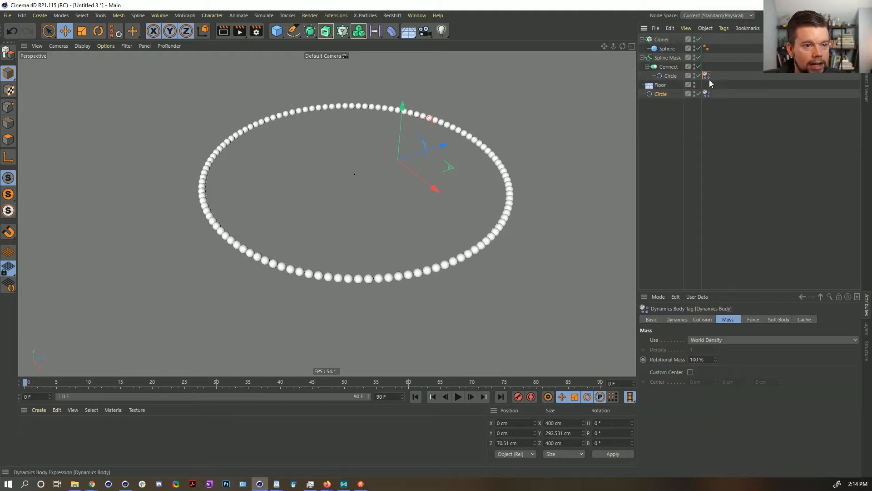
click(457, 397)
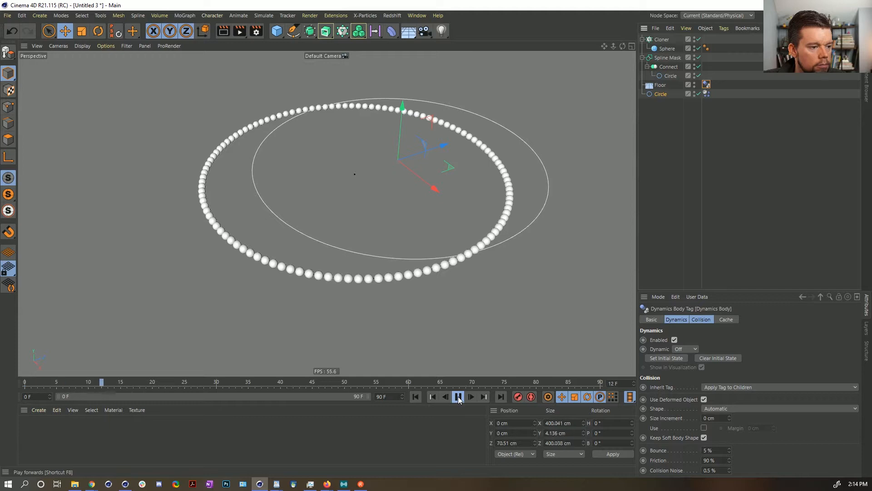
click(458, 396)
click(415, 396)
click(456, 398)
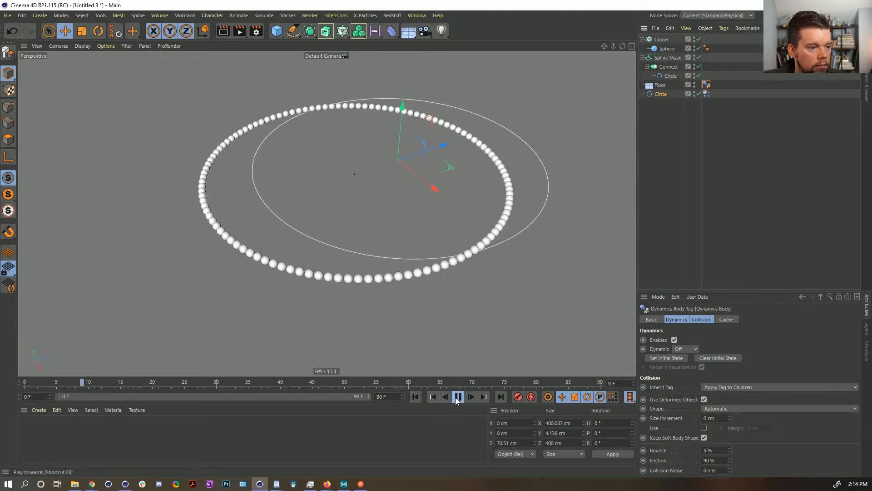
click(416, 397)
click(456, 398)
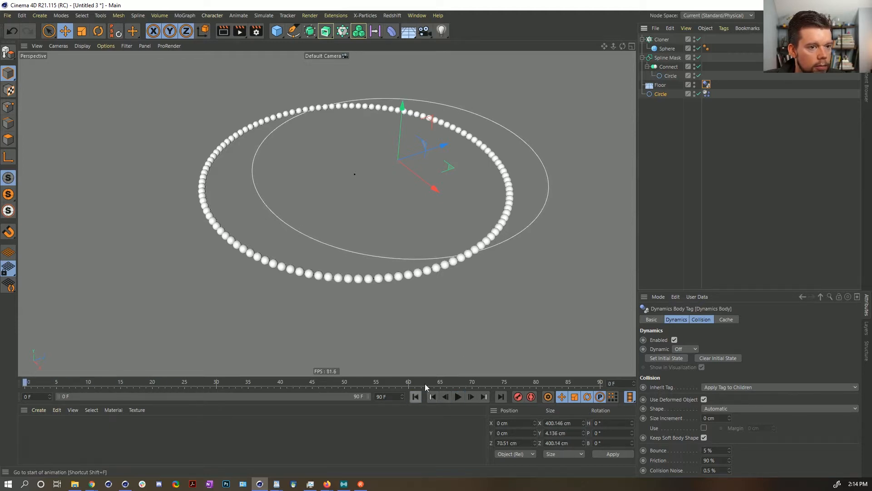
click(415, 396)
Enable the custom collision margin on the root-level Circle's dynamics body tag and set it to 5 cm
click(659, 85)
click(707, 85)
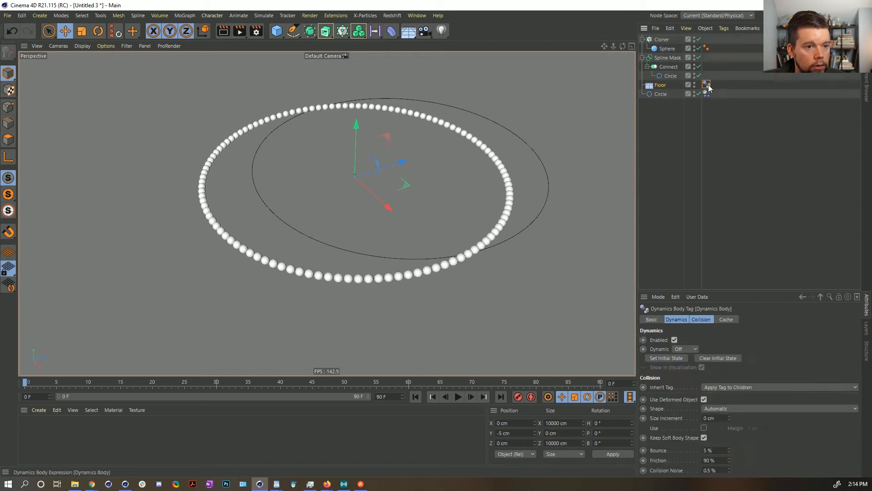
click(706, 94)
click(702, 319)
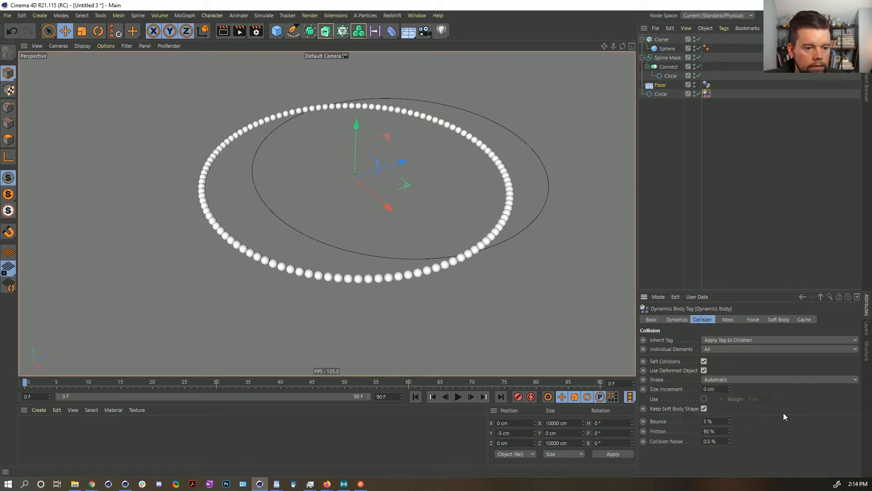
click(704, 399)
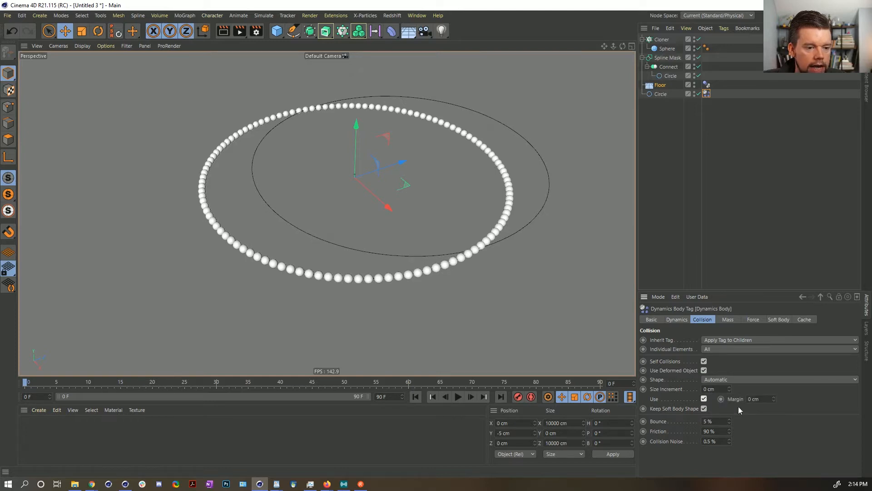
double_click(764, 398)
text(5)
key(Return)
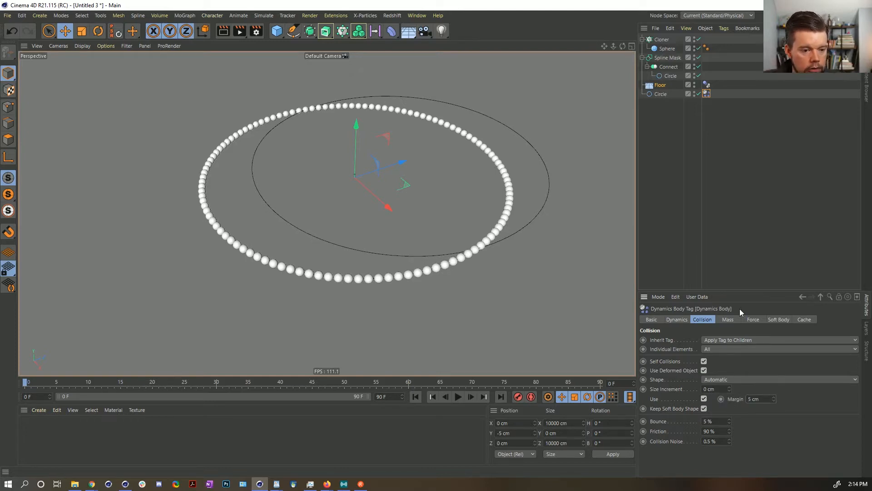
click(672, 388)
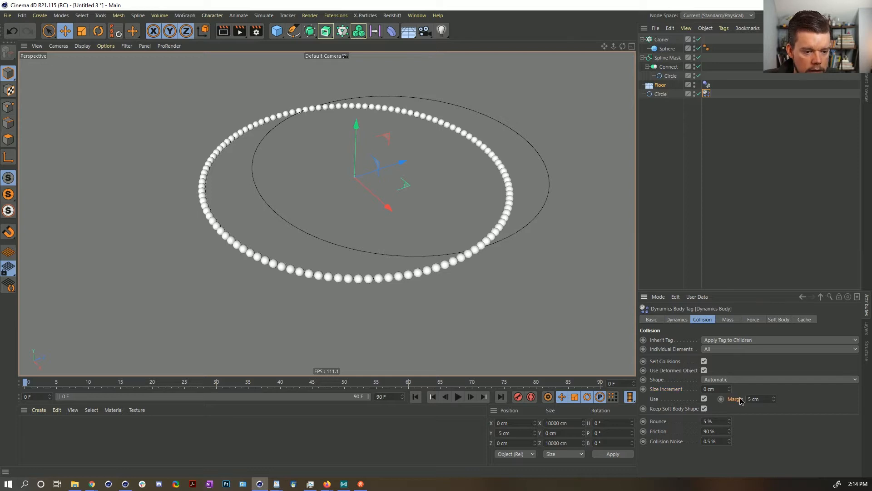
Play the simulation twice from the first frame to check how the Circle collides with the Floor using the margin
click(458, 396)
click(459, 398)
click(416, 397)
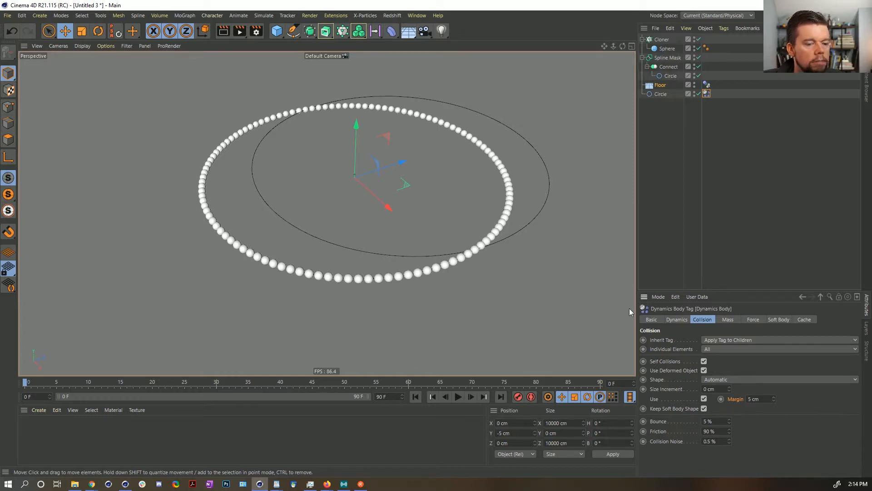
click(458, 396)
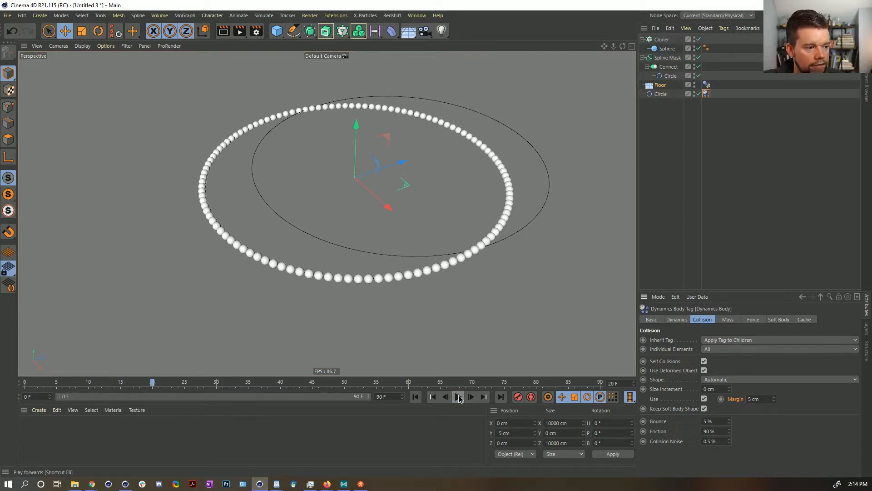
click(459, 397)
click(416, 396)
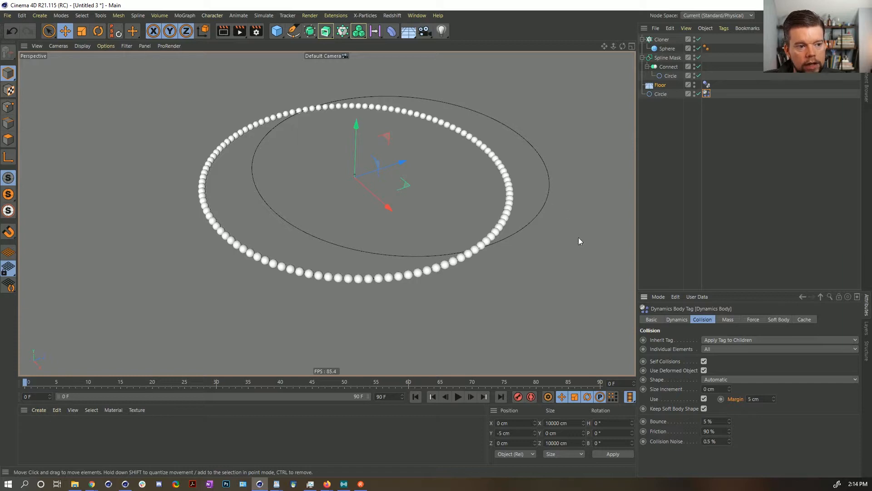
Try a Y position of -15 cm for the Floor, preview the simulation, and undo the move
click(659, 85)
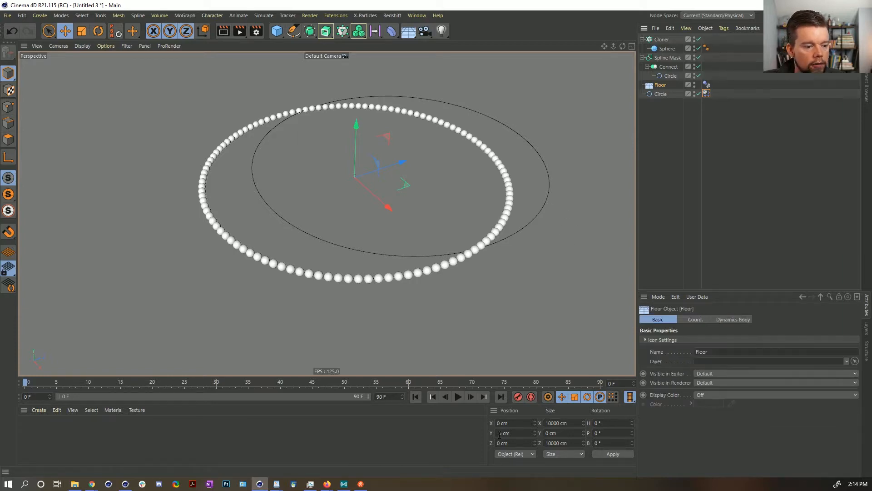
click(499, 433)
text(-15)
click(613, 454)
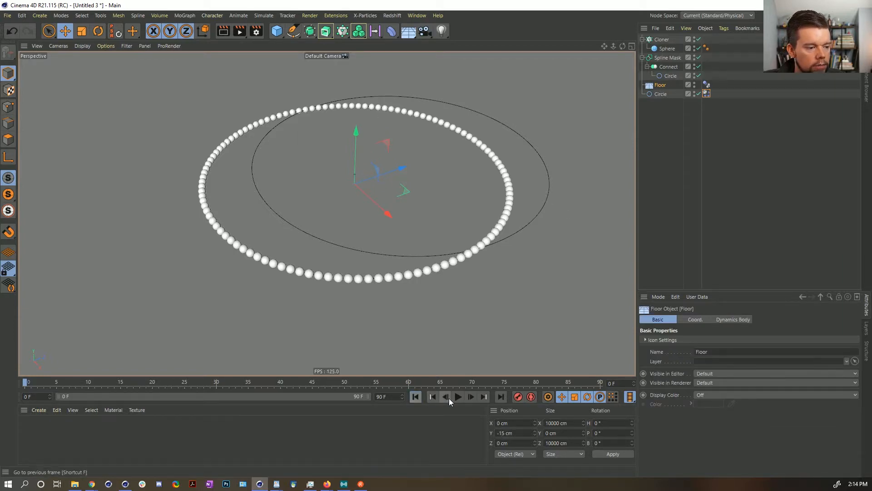
click(457, 397)
click(458, 396)
click(416, 397)
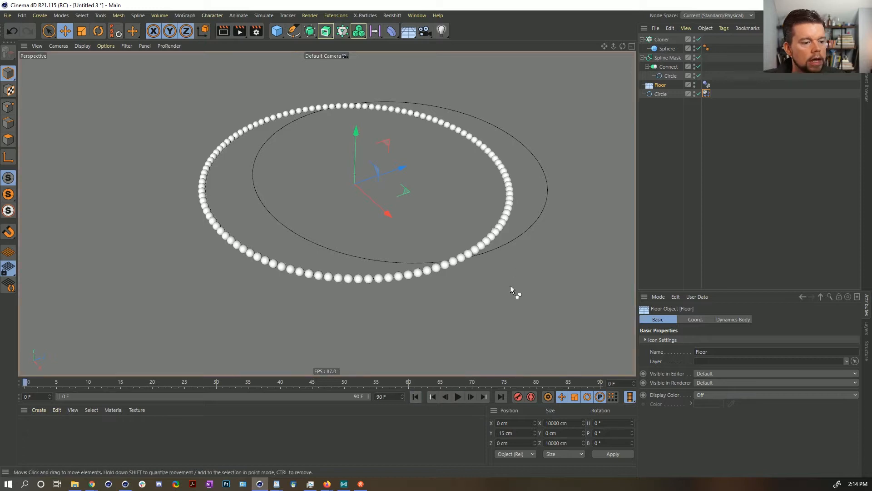
key(ctrl+z)
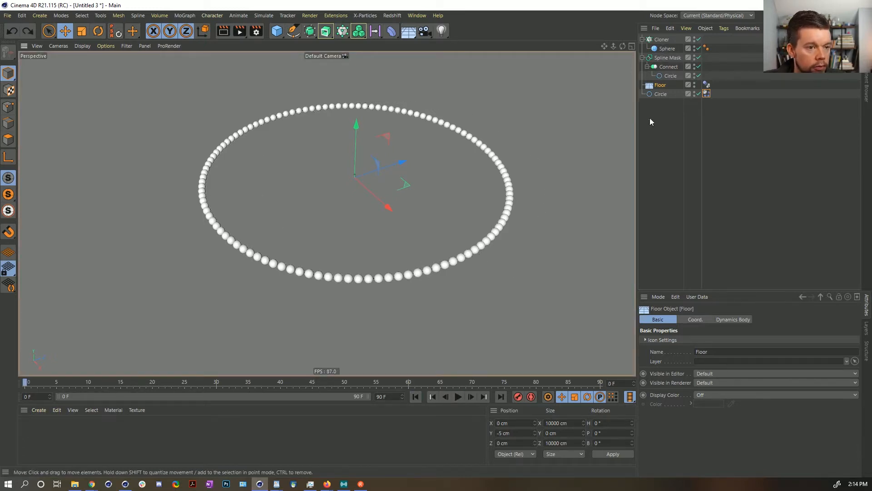
Set the root-level Circle's collision margin to 11 cm and play the simulation for about 19 frames
click(706, 84)
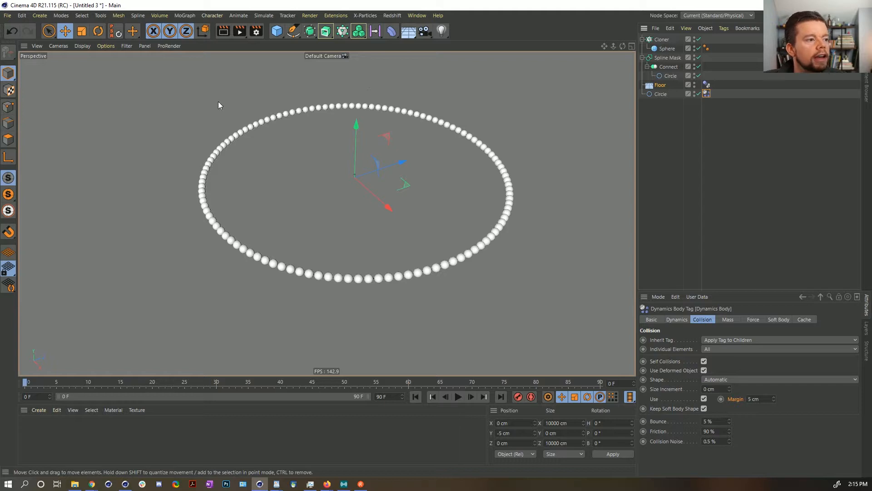
click(754, 399)
text(11)
key(Return)
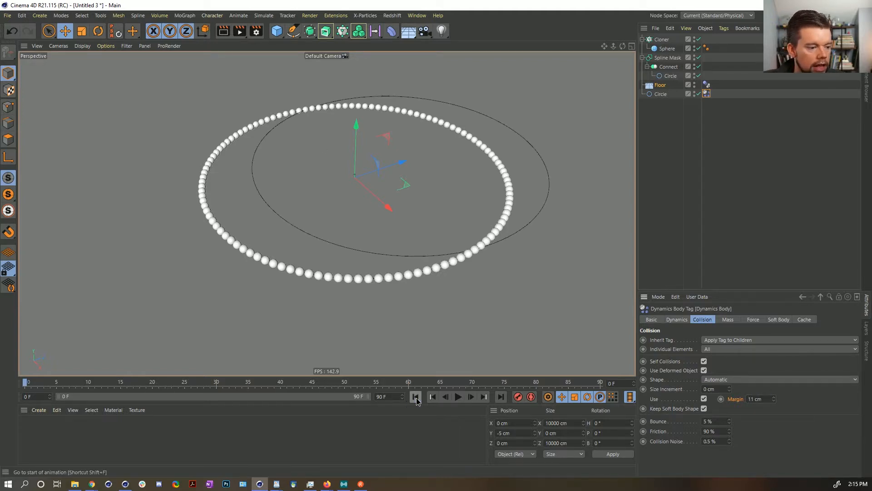
click(458, 397)
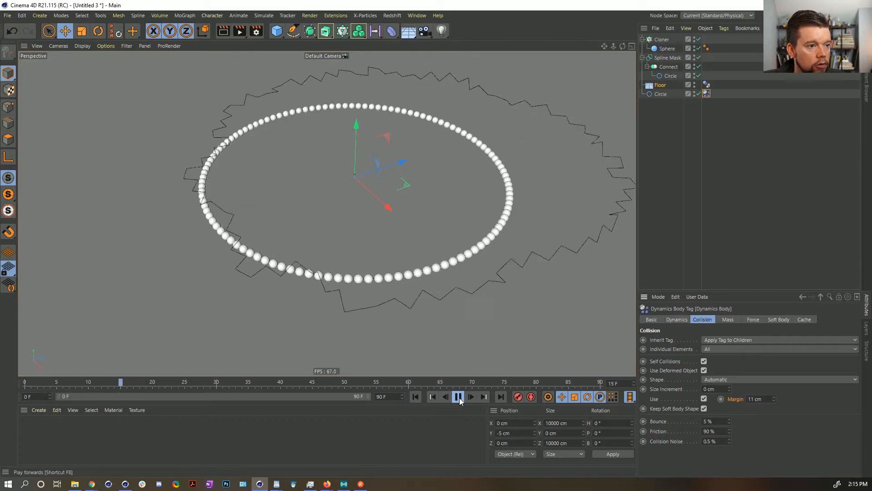
click(458, 397)
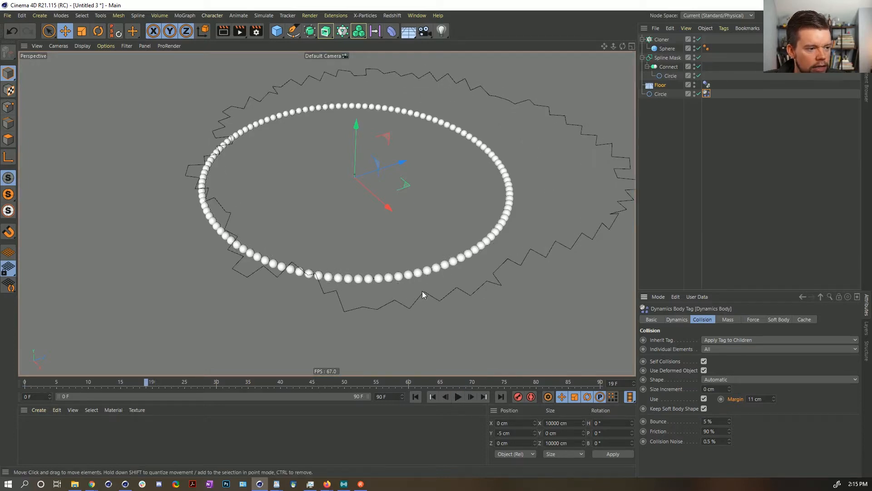
Set the cloned sphere's radius to 10 cm to compare it with the collision margin
click(667, 49)
double_click(698, 342)
text(10)
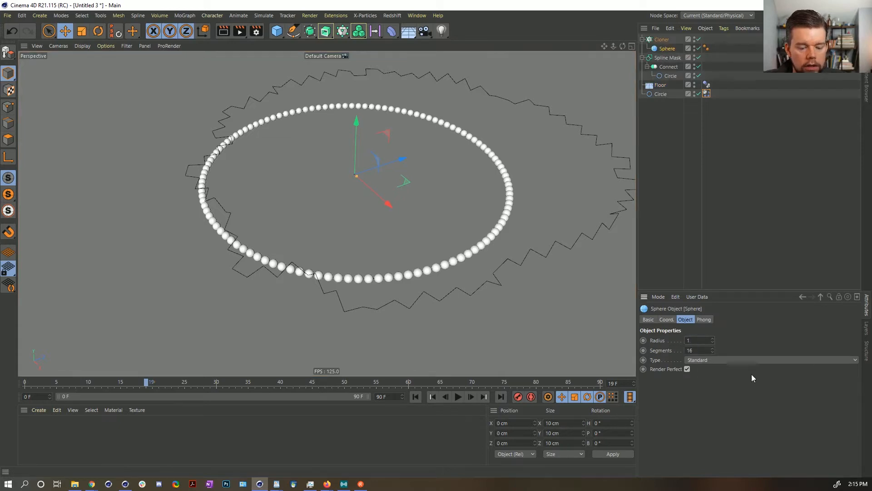
key(Return)
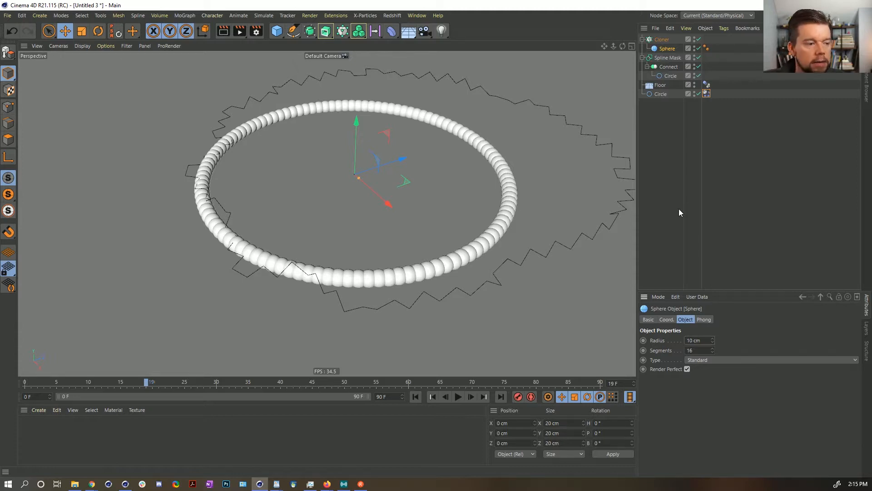
Delete the Cloner and the Spline Mask with their children, and select the remaining Circle
click(661, 39)
key(Delete)
key(Delete)
click(660, 48)
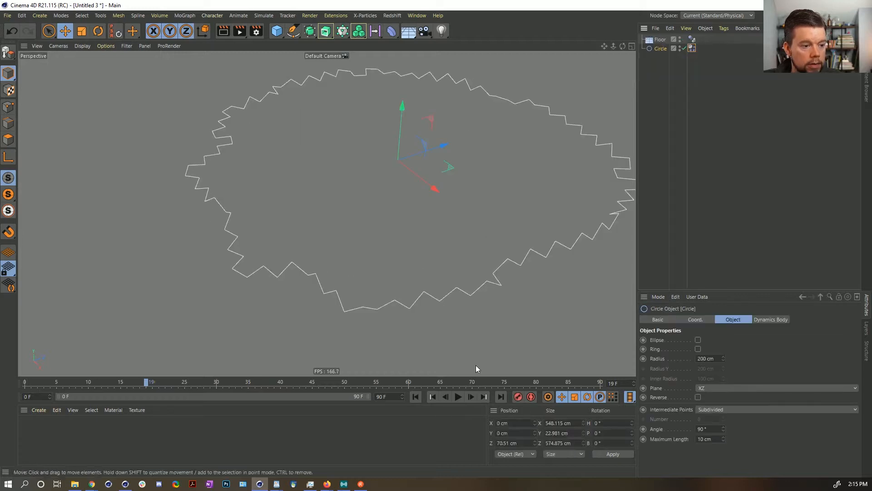
Return the timeline to the start and set the Circle's collision margin to 5 cm
click(415, 397)
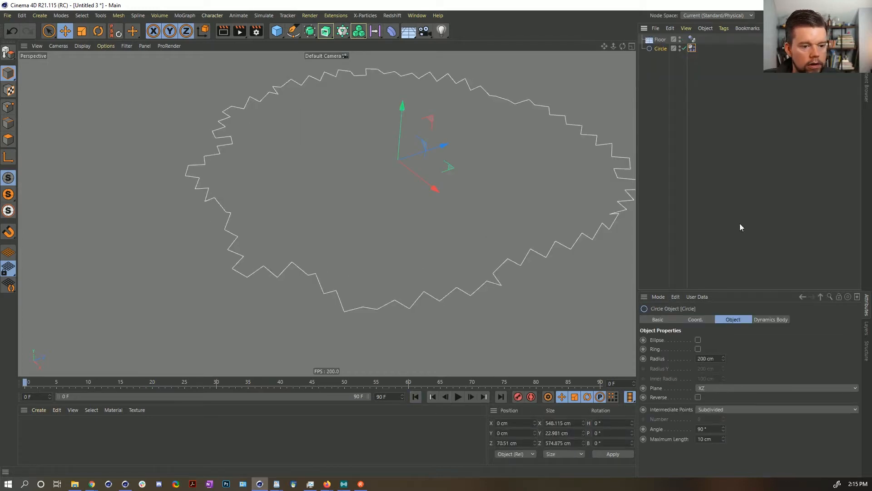
click(692, 48)
double_click(755, 398)
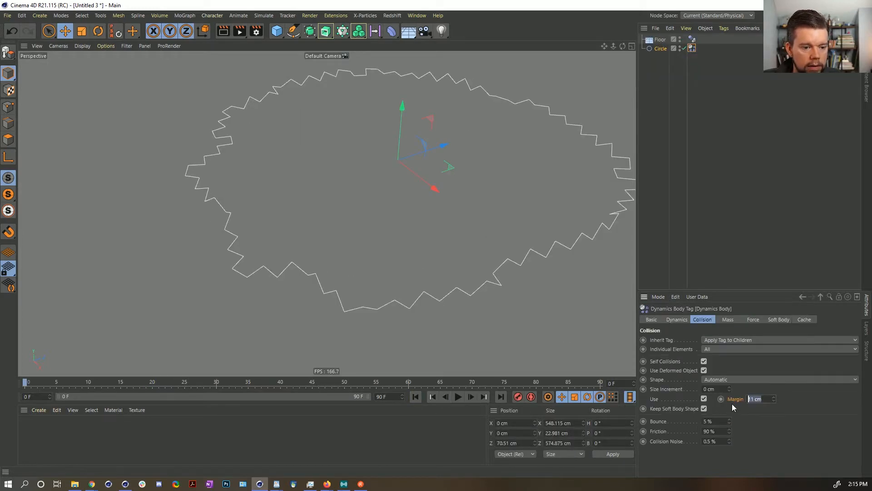
text(5)
key(Return)
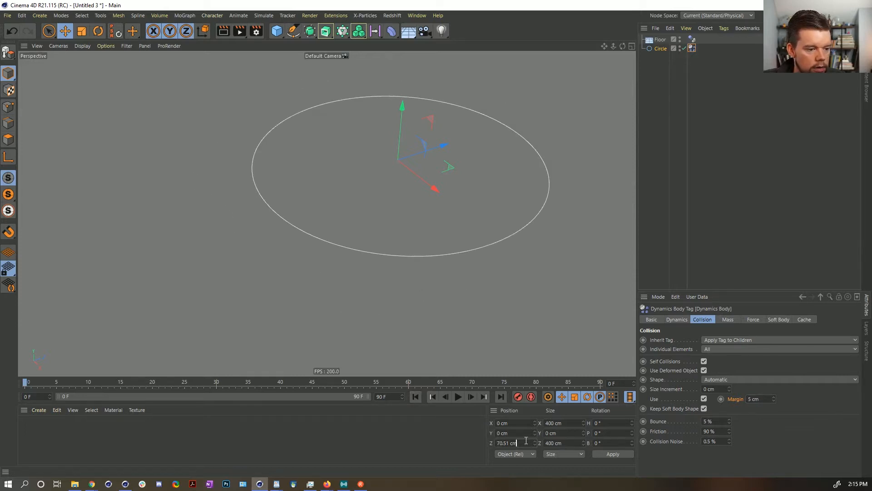
Set the Circle's Z position to 0 cm, briefly play the simulation, and return to the first frame
double_click(511, 443)
text(0)
key(Return)
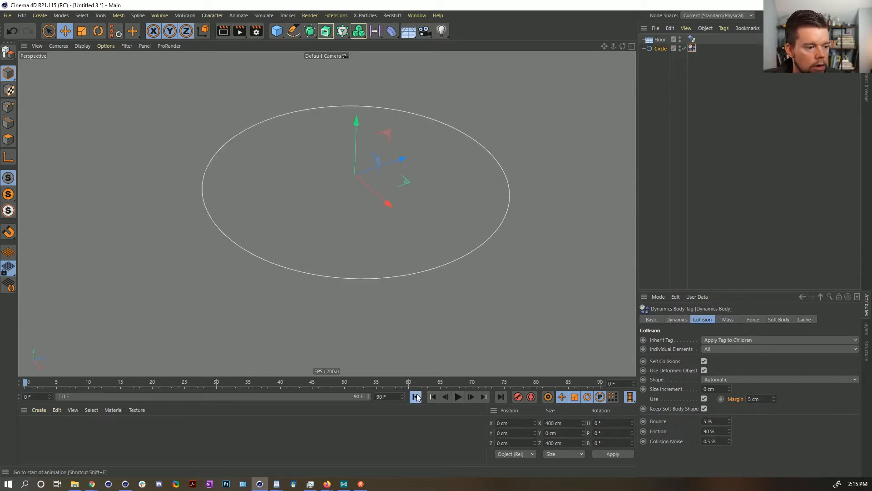
click(457, 396)
click(417, 397)
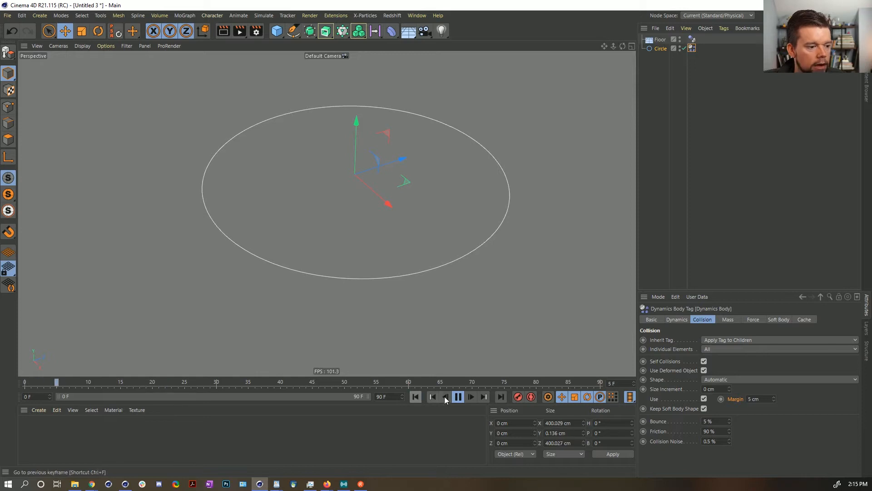
click(458, 397)
click(418, 397)
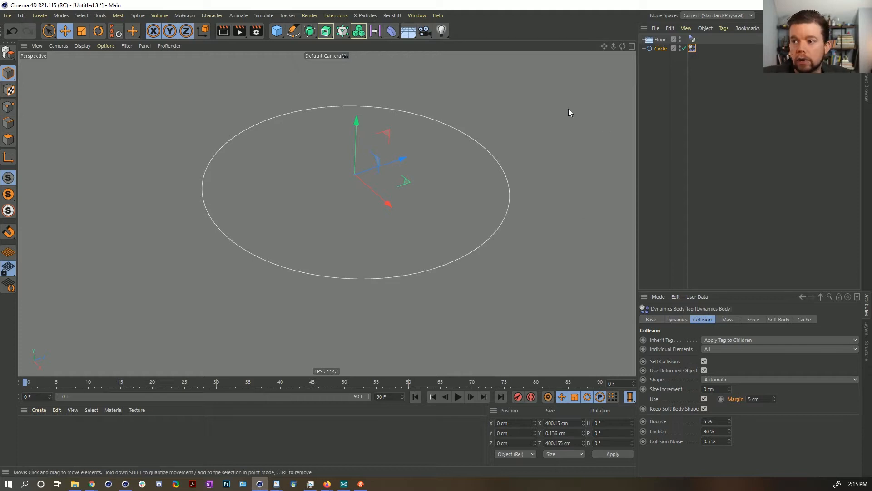
Switch to Chrome to examine the circle-pattern reference post on Instagram, and return to Cinema 4D
key(alt+Tab)
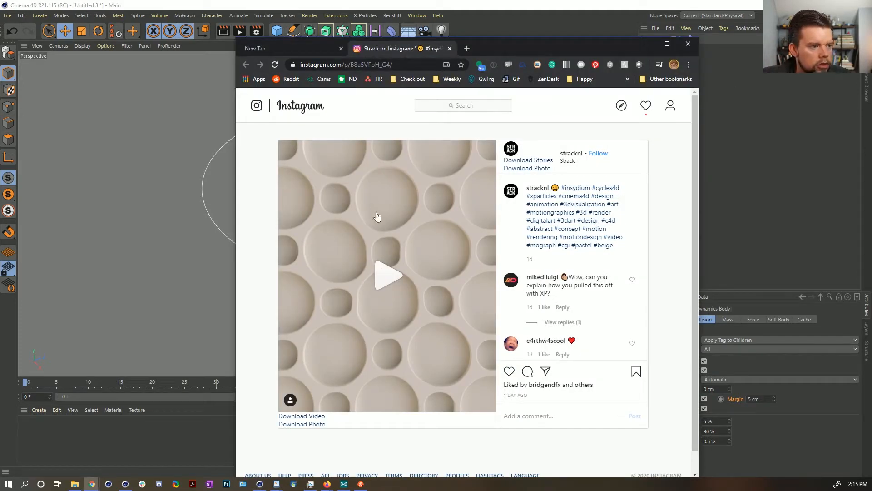
click(610, 9)
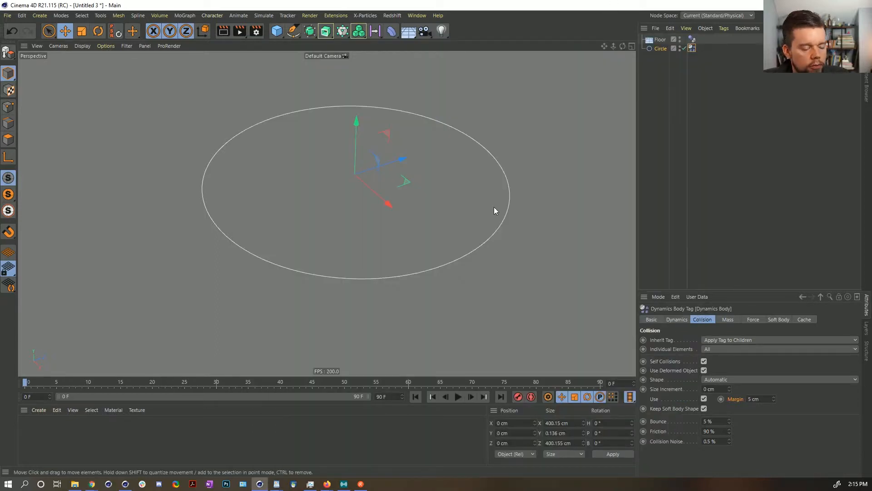
Duplicate the Circle directly below the original, without the dynamics tag on the copy
scroll(359, 187, down, 3)
alt+drag(351, 185, 383, 173)
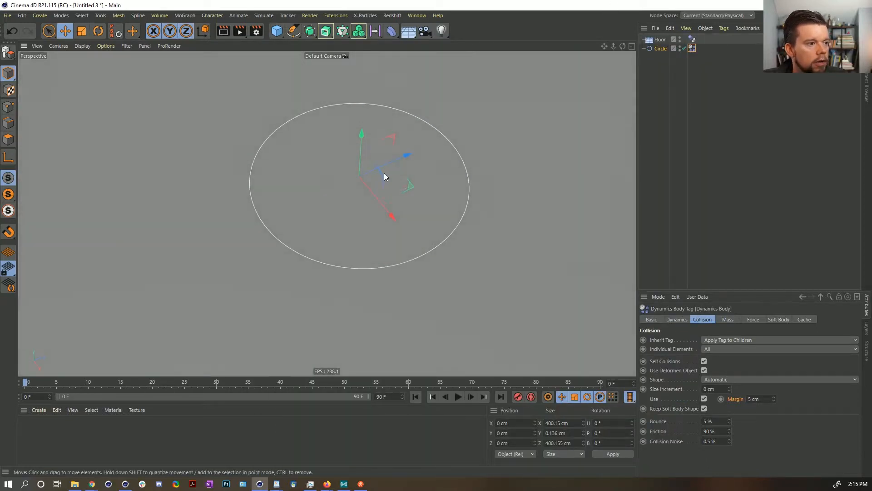
alt+middle_drag(383, 172, 339, 243)
alt+drag(339, 243, 350, 231)
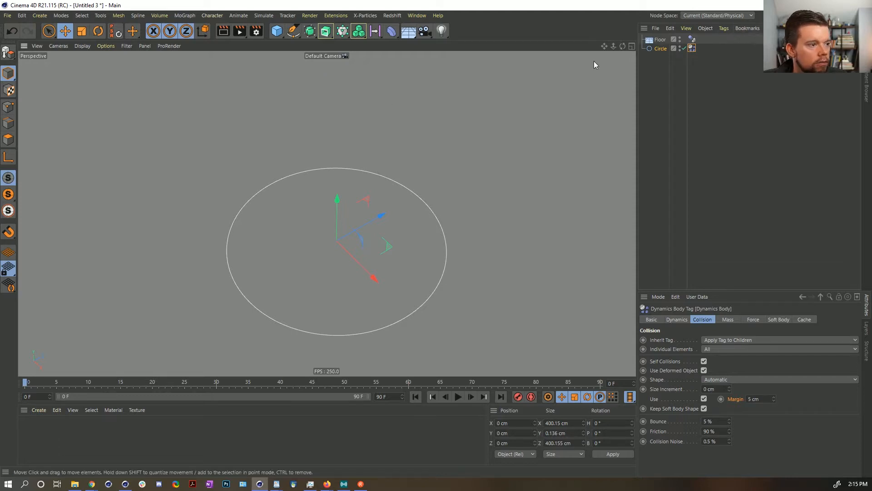
click(661, 48)
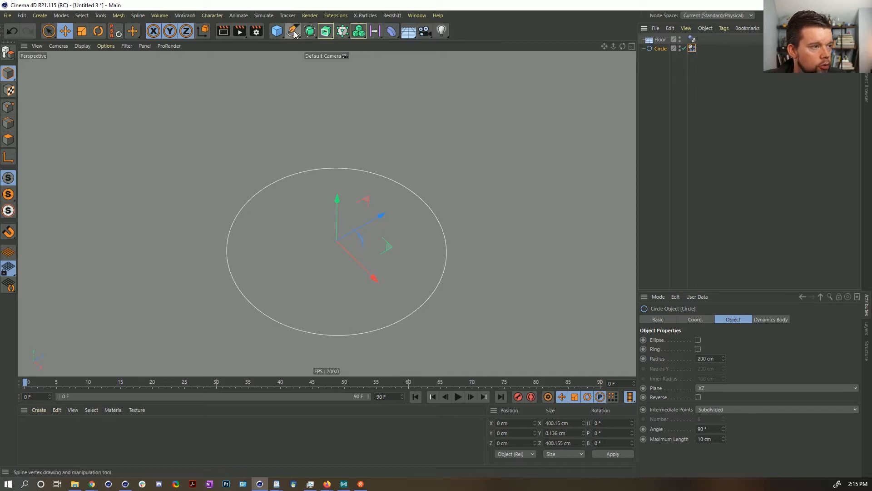
double_click(660, 49)
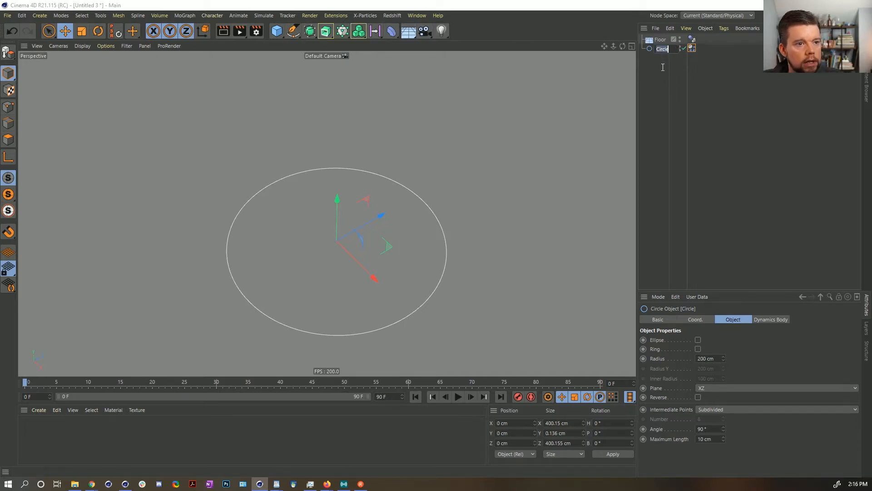
click(652, 50)
mouse_move(652, 50)
ctrl+mouse_down()
mouse_move(657, 77)
mouse_move(655, 58)
ctrl+mouse_up()
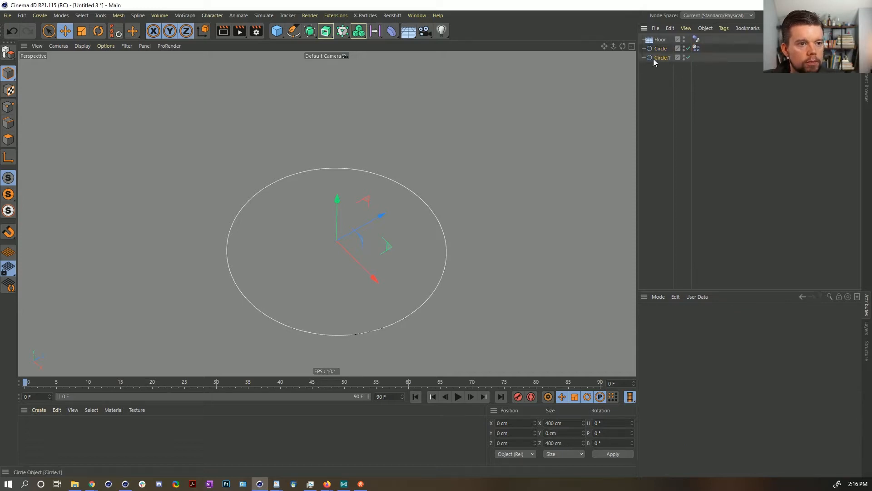
Add a Cloner containing a copy of the dynamic Circle, in Object mode with Circle.1 as the distribution object
click(341, 31)
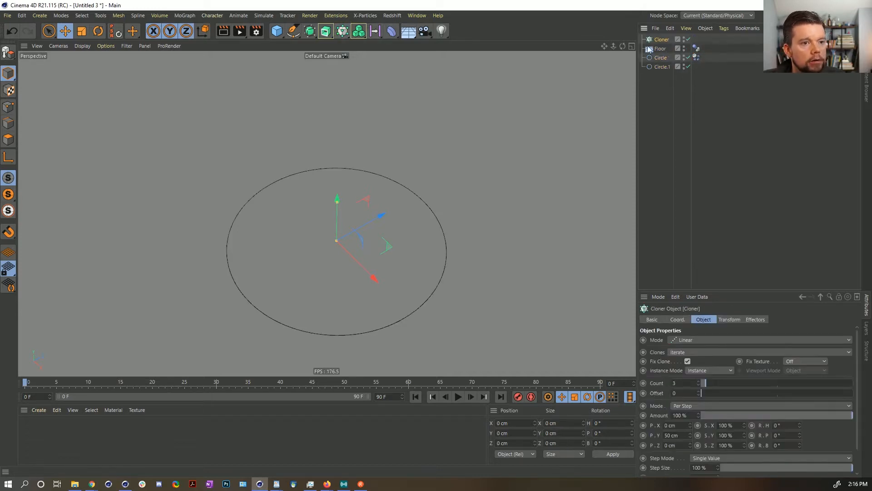
ctrl+drag(666, 42, 665, 42)
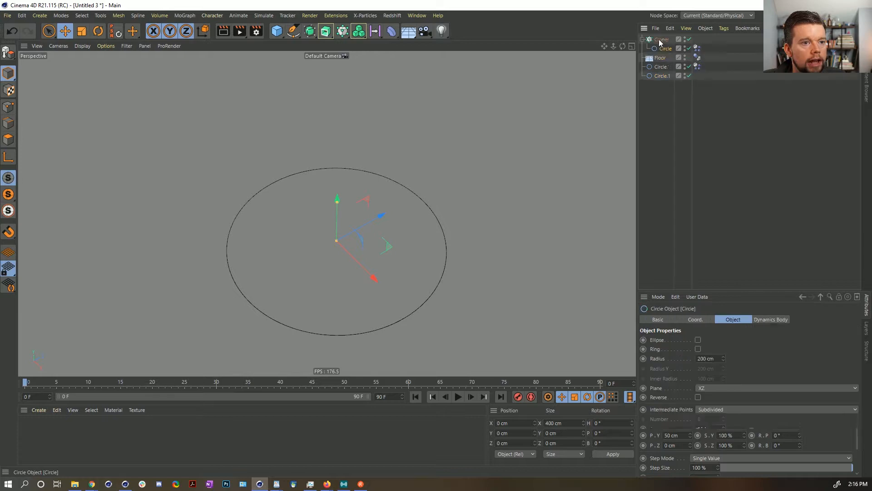
click(691, 342)
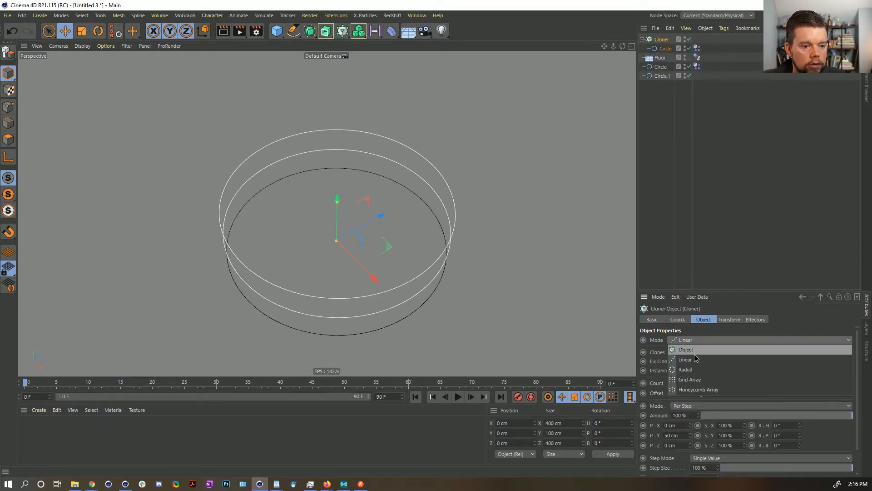
click(683, 347)
drag(661, 77, 687, 382)
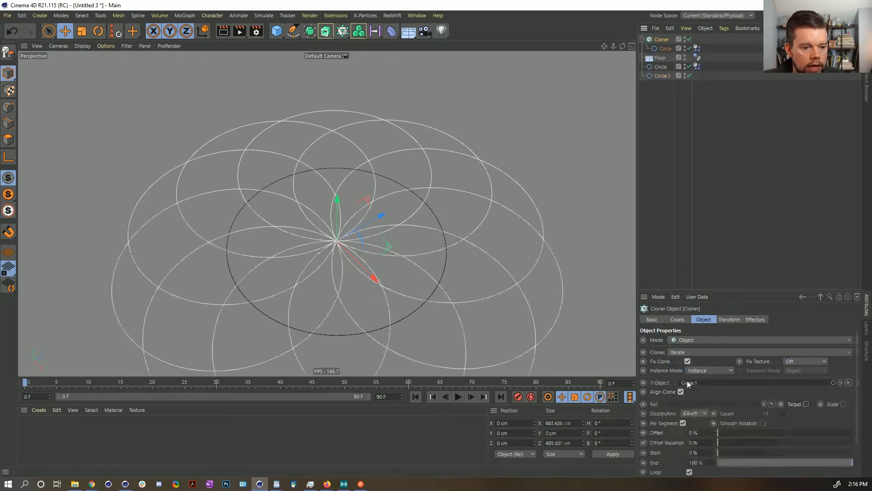
Scale Circle.1 up to about 525 cm across and the cloned Circle down to about 117 cm across
click(662, 76)
key(t)
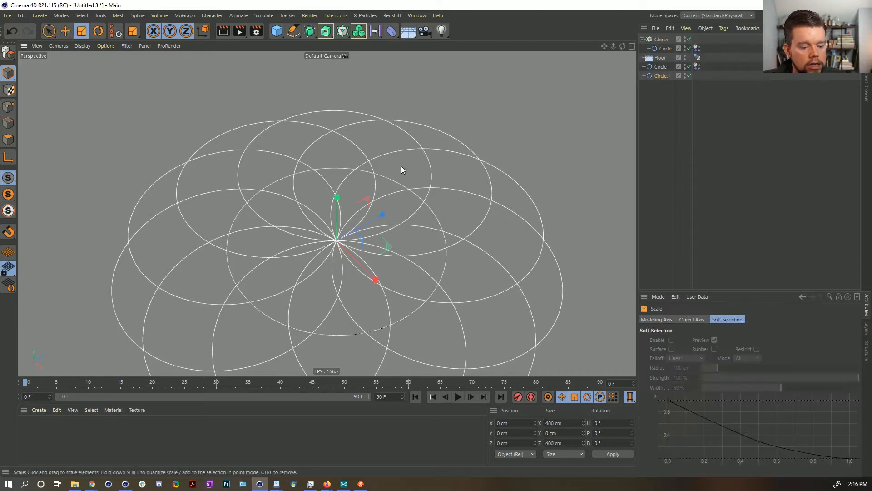
drag(249, 180, 330, 146)
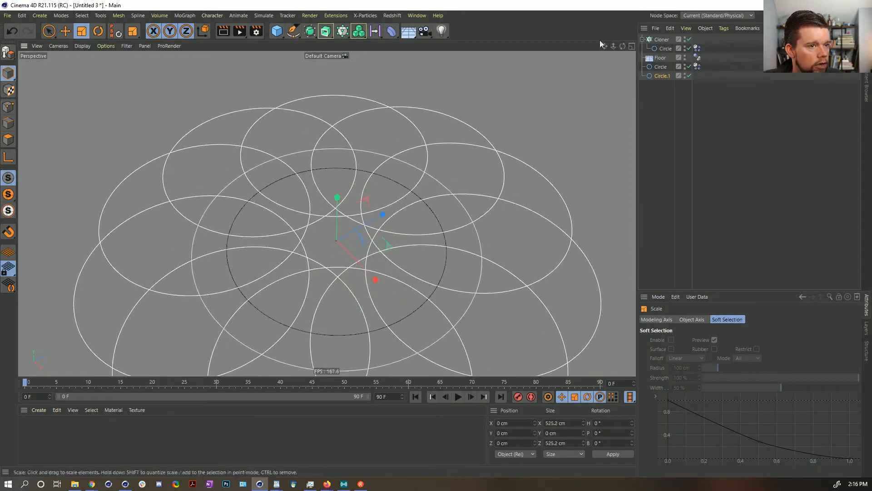
click(663, 49)
mouse_move(515, 91)
mouse_down()
mouse_move(285, 187)
mouse_move(293, 179)
mouse_up()
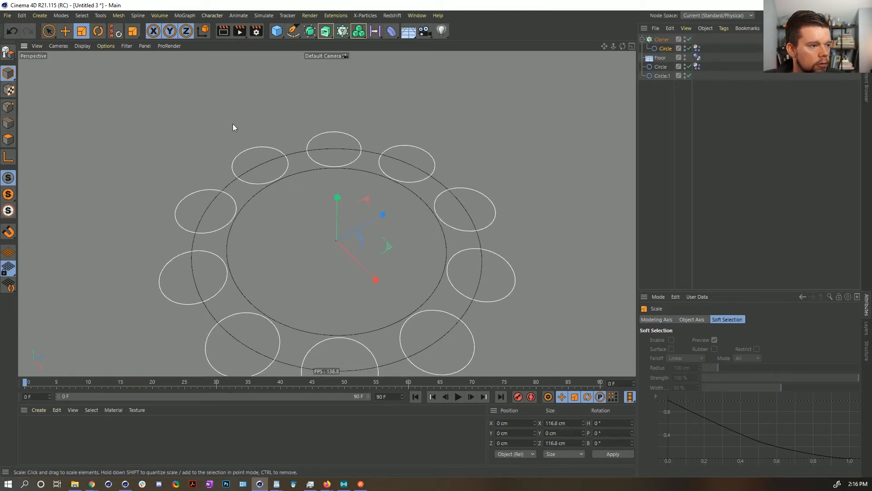
Set the Cloner's count to 13 and enlarge Circle.1 to about 551 cm across
click(661, 40)
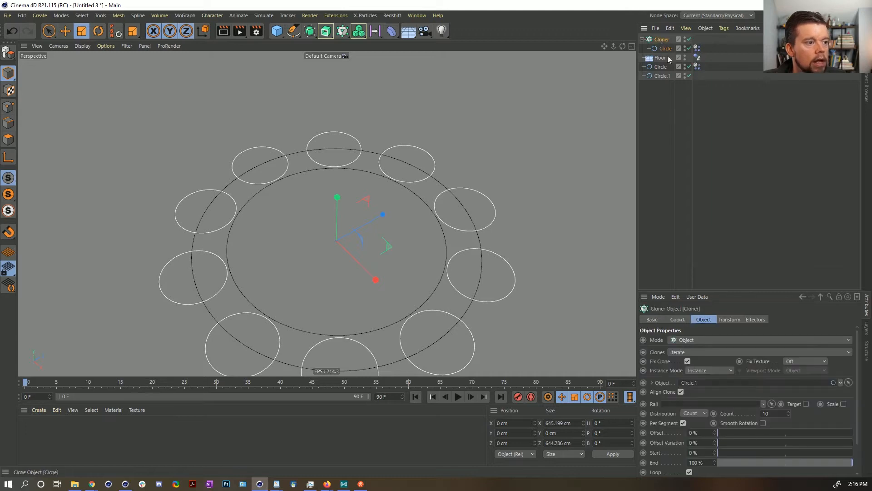
click(788, 412)
click(788, 411)
click(788, 411)
click(788, 411)
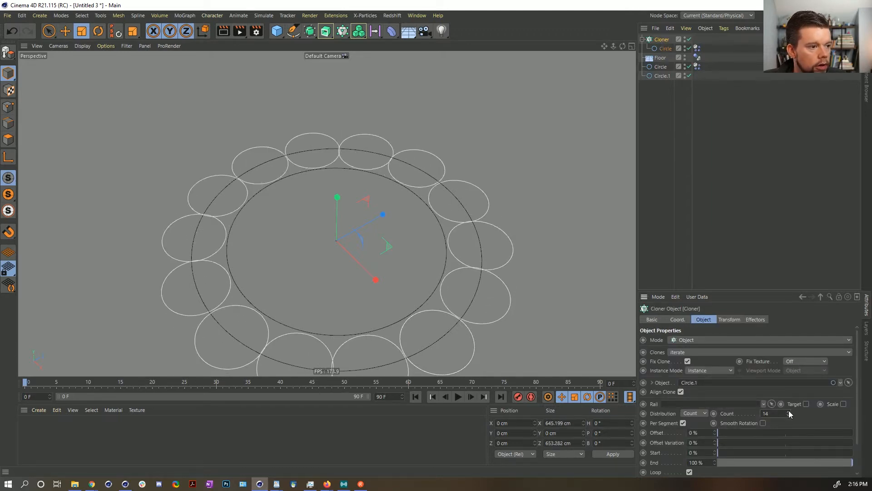
click(789, 415)
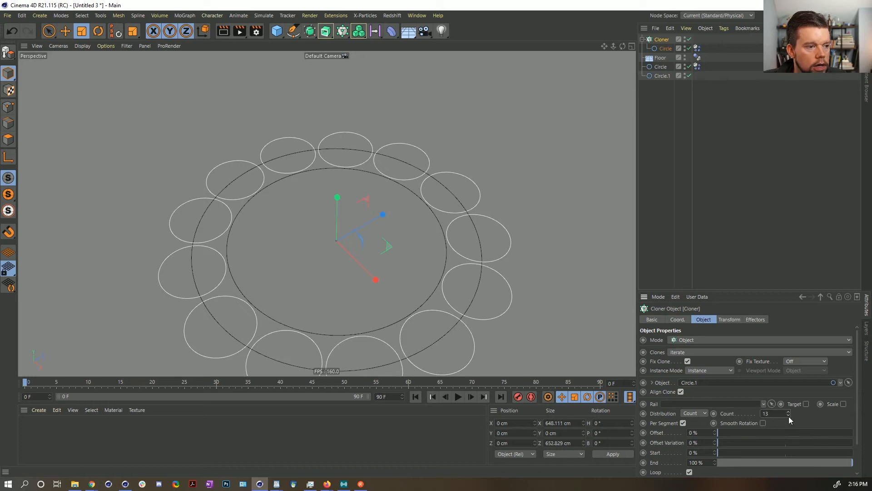
click(662, 75)
drag(434, 129, 458, 129)
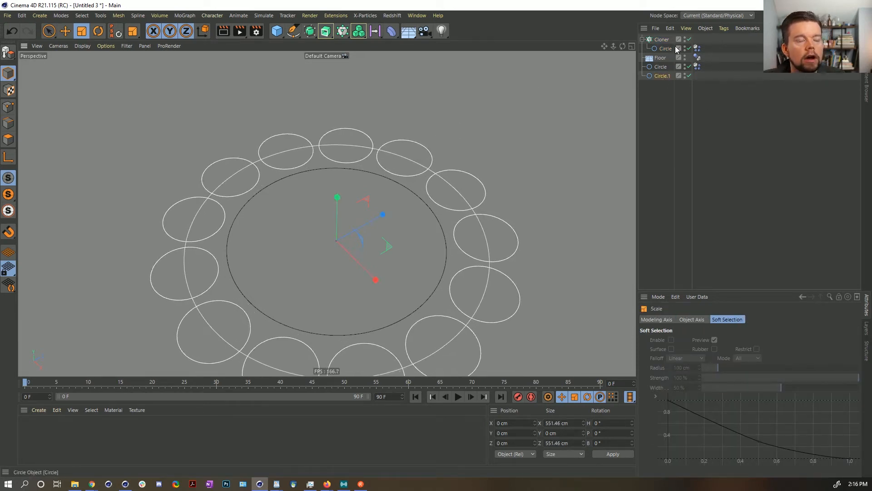
Duplicate the Cloner and switch the copy to Radial mode with a radius of about 114 cm
ctrl+drag(664, 40, 667, 37)
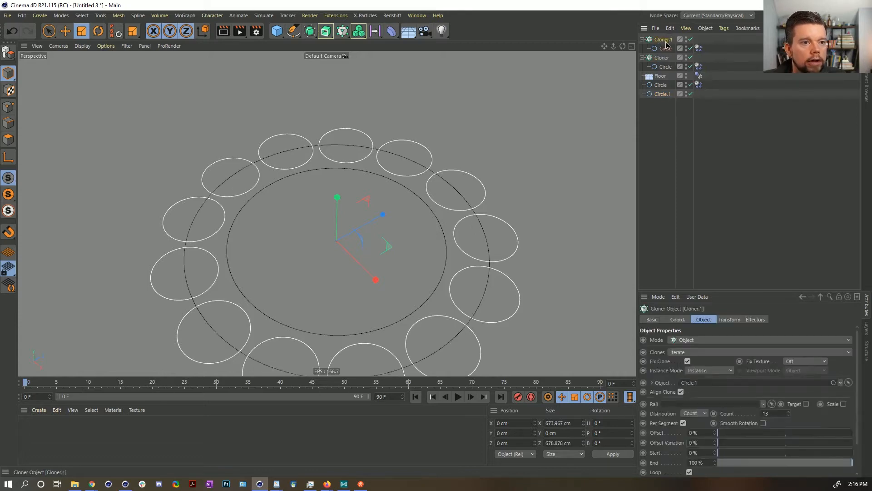
click(683, 343)
click(696, 368)
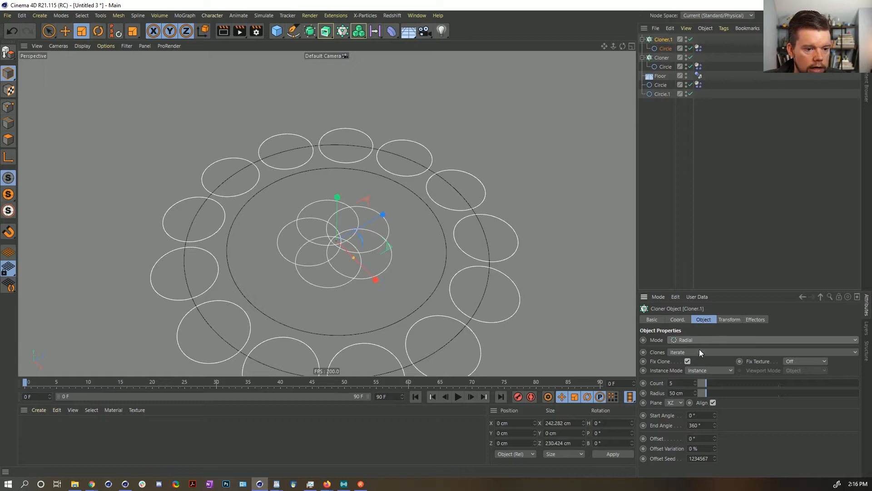
mouse_move(706, 393)
mouse_down()
mouse_move(718, 390)
mouse_move(705, 392)
mouse_up()
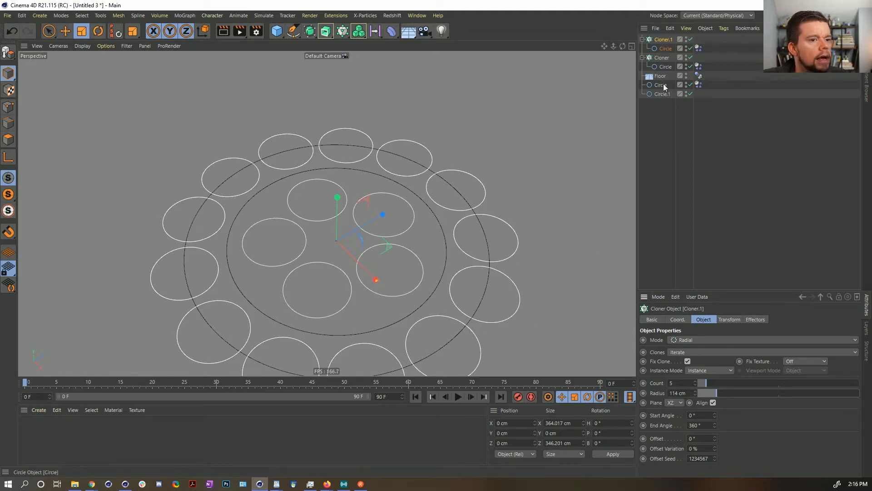
Hide the path spline Circle.1, and add an enlarged copy of the dynamic Circle that encloses the outer ring of clones
double_click(685, 92)
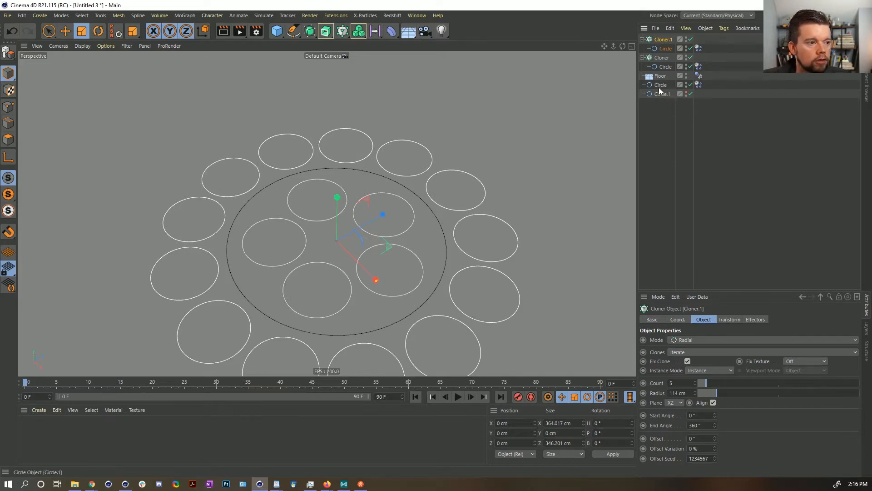
ctrl+drag(658, 85, 660, 91)
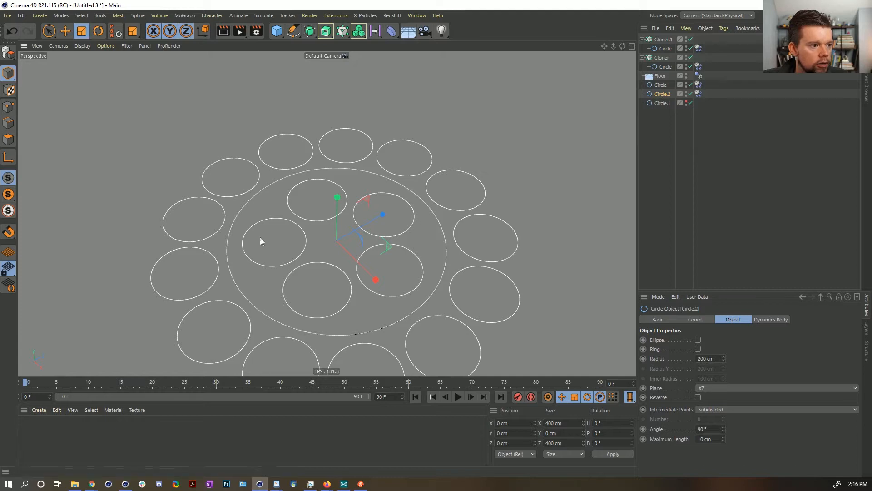
key(t)
drag(255, 172, 400, 143)
click(661, 150)
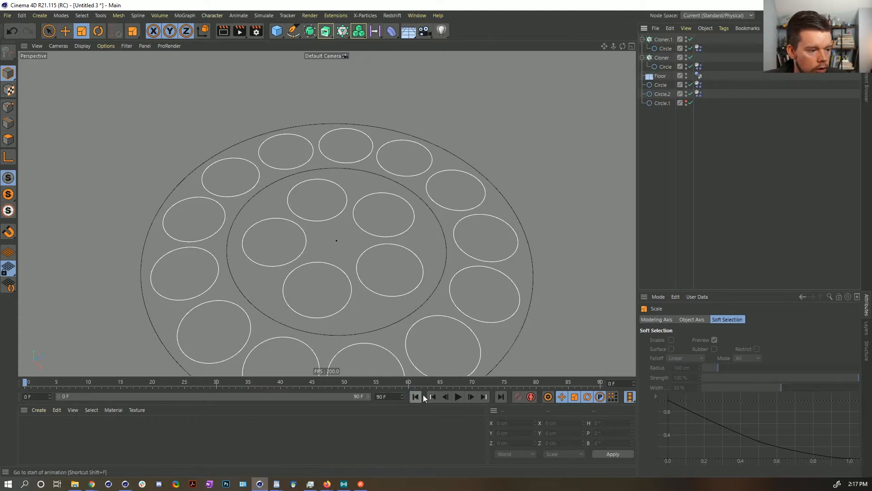
Play the simulation of all the circles briefly and return to the first frame
click(458, 397)
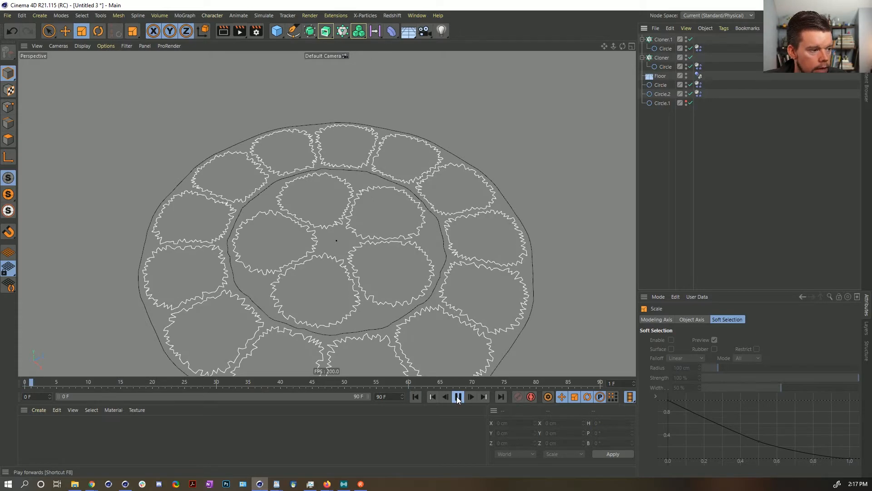
click(458, 396)
click(415, 396)
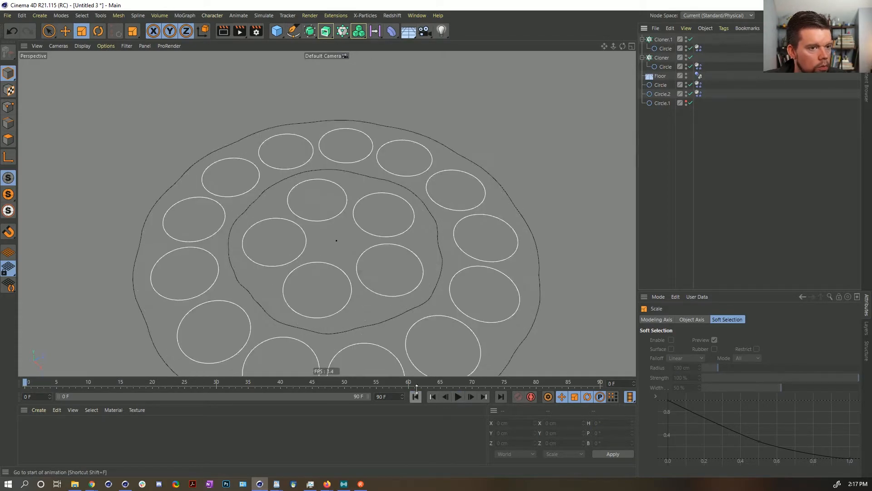
Set the maximum length of the intermediate points to 10 cm on the Circle splines inside both Cloners
click(666, 48)
ctrl+click(666, 67)
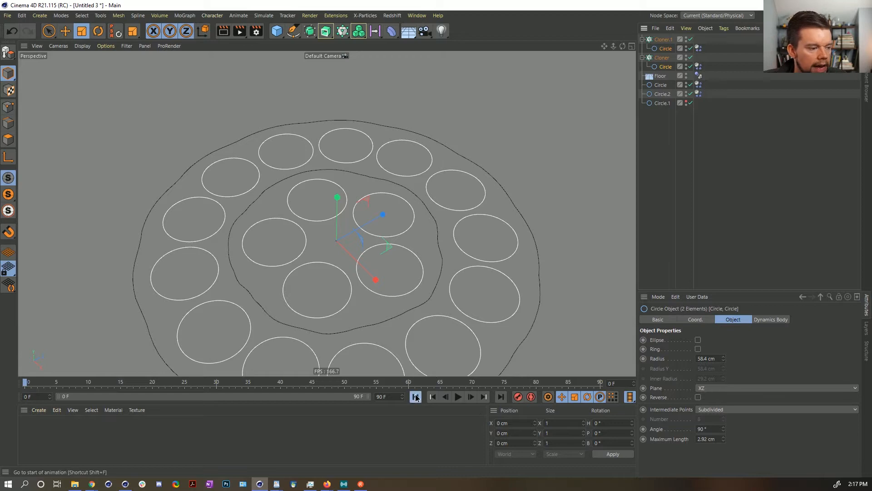
click(470, 397)
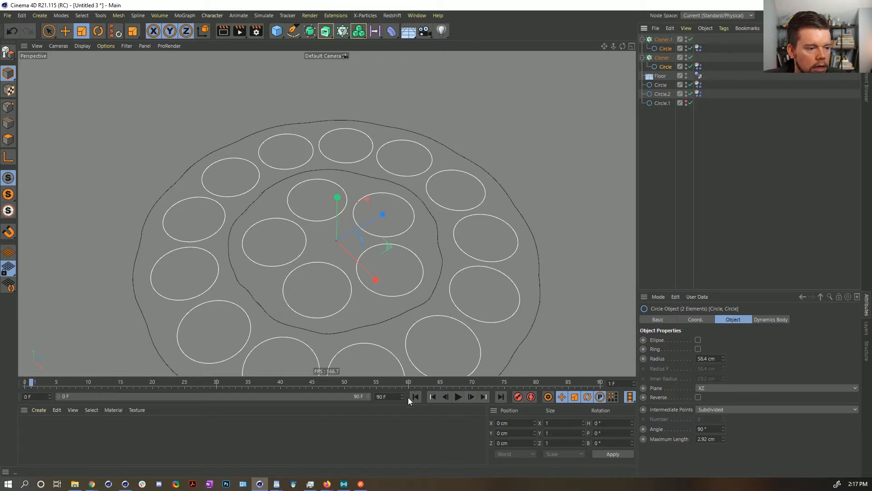
click(413, 397)
drag(699, 438, 726, 439)
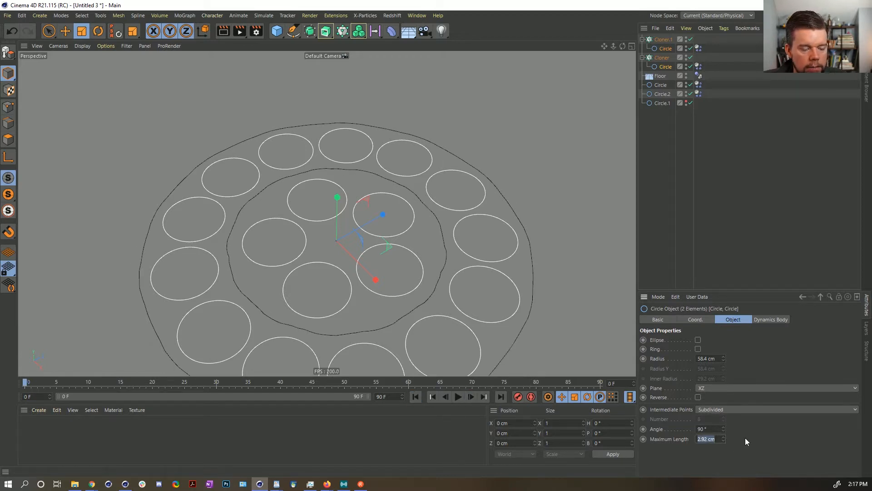
text(10)
key(Return)
Check the collision margin of the cloned Circle's dynamics tag, play the simulation briefly and return to the first frame
click(698, 49)
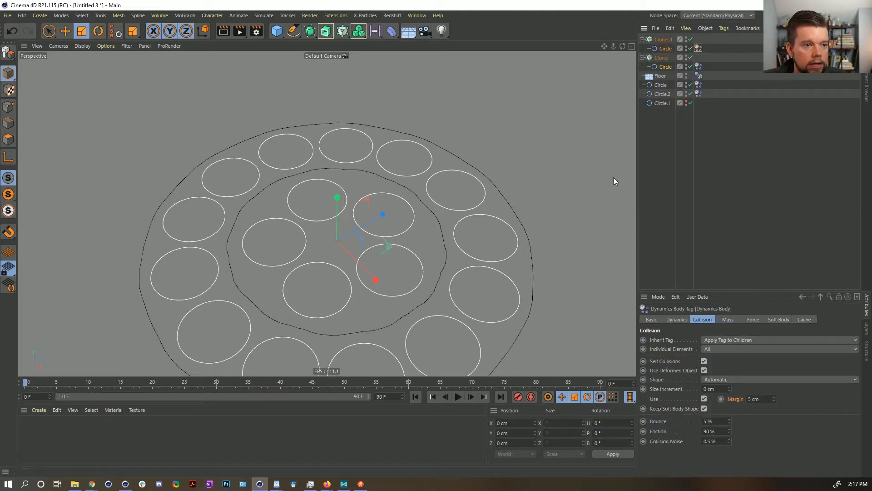
click(458, 397)
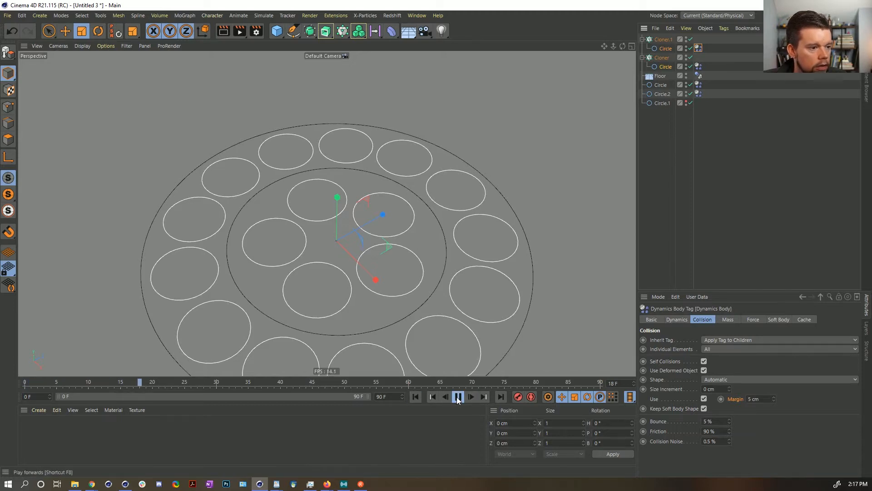
click(457, 397)
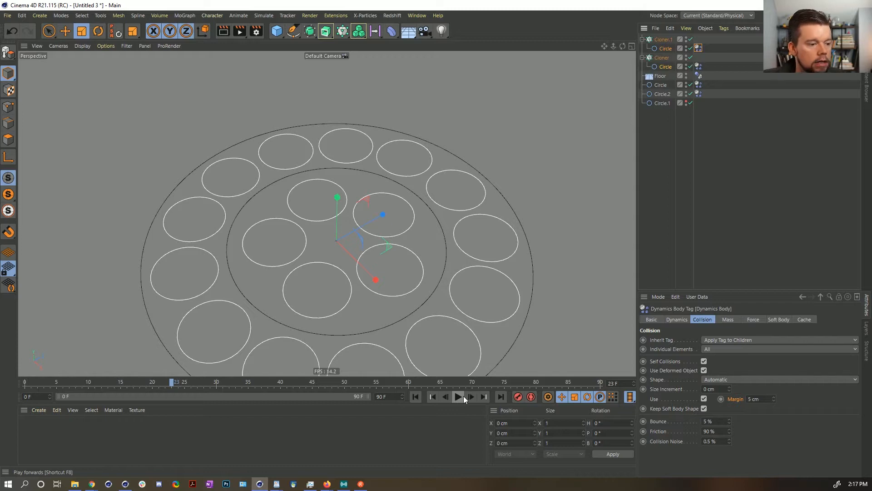
click(415, 397)
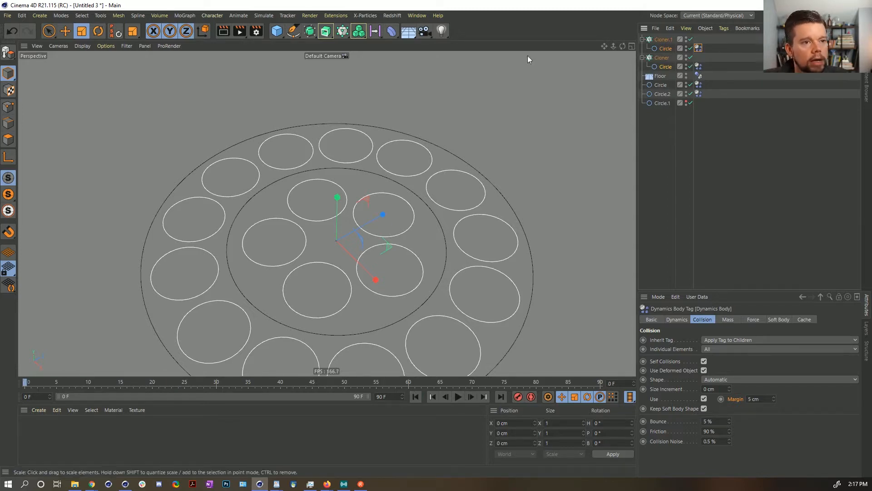
Add a Null and make both Cloners and the dynamic Circle and Circle.2 its children
click(40, 15)
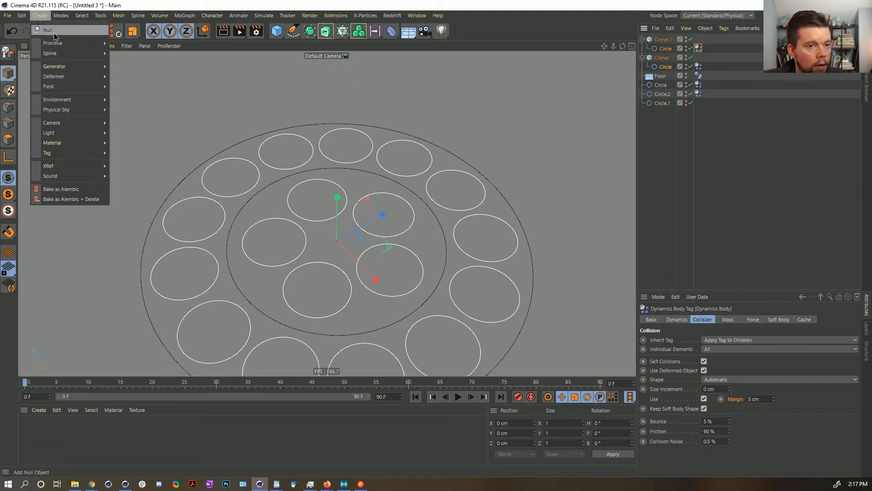
click(54, 30)
click(654, 49)
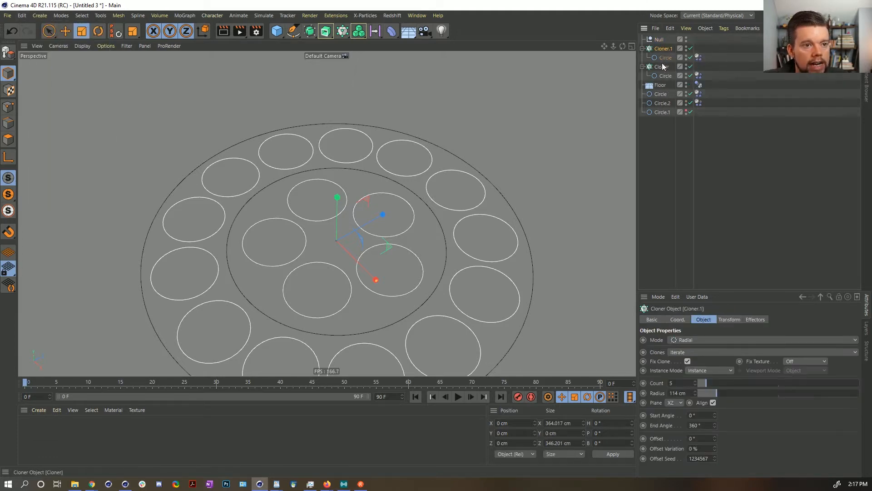
ctrl+click(661, 67)
ctrl+click(661, 93)
ctrl+click(662, 103)
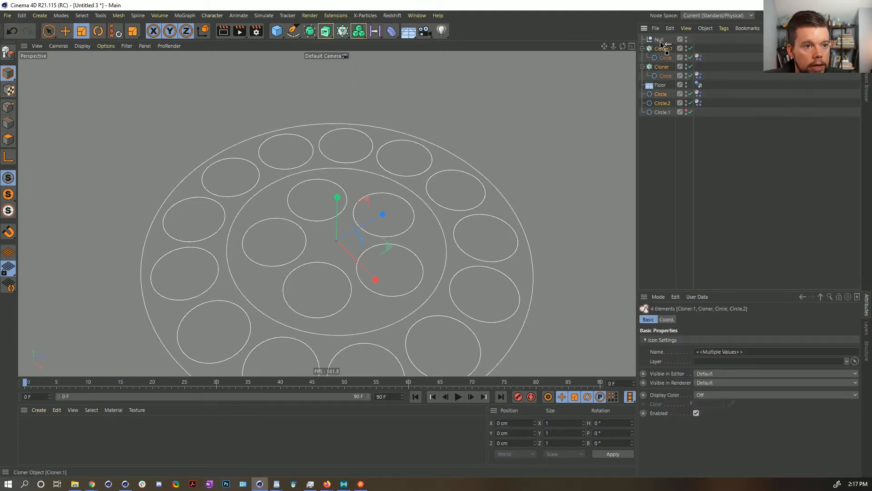
drag(661, 40, 661, 39)
Keep a single Dynamics Body tag on the Null and delete the three tags remaining on its child circles
drag(703, 58, 710, 94)
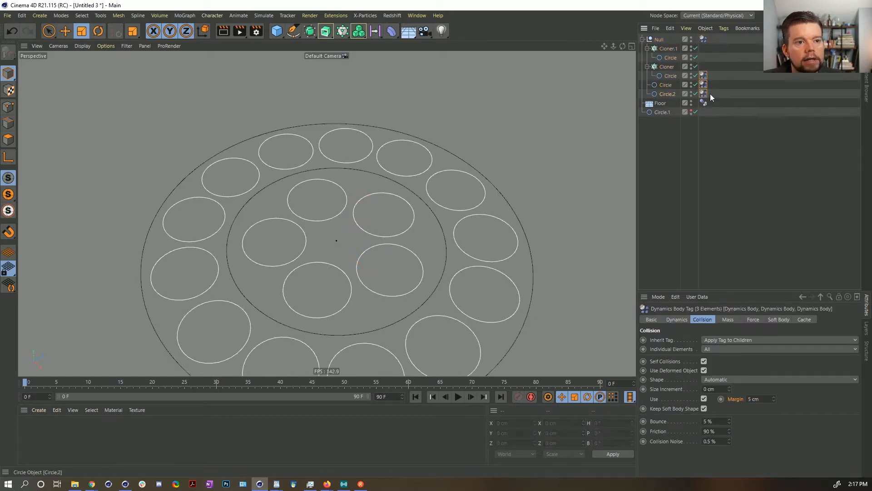
key(Delete)
click(703, 39)
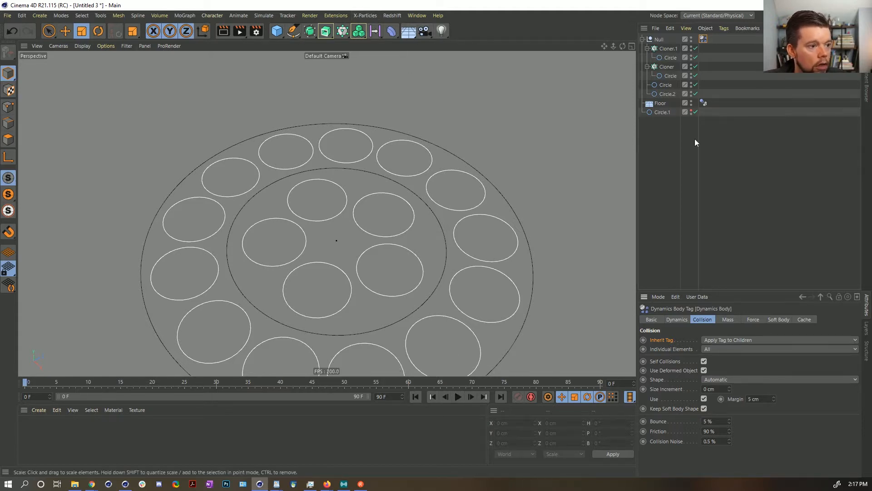
Lower the Floor to about -169.6 cm in Y, play the simulation and return to the first frame
click(660, 103)
key(e)
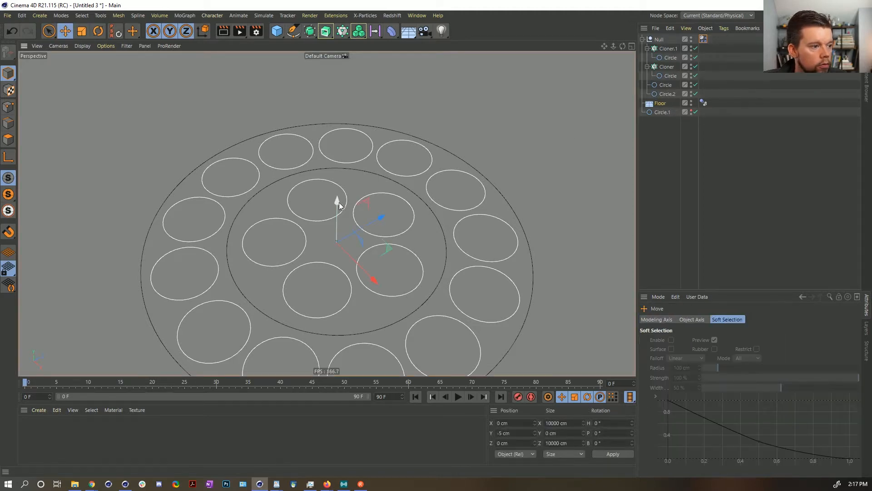
drag(339, 203, 336, 256)
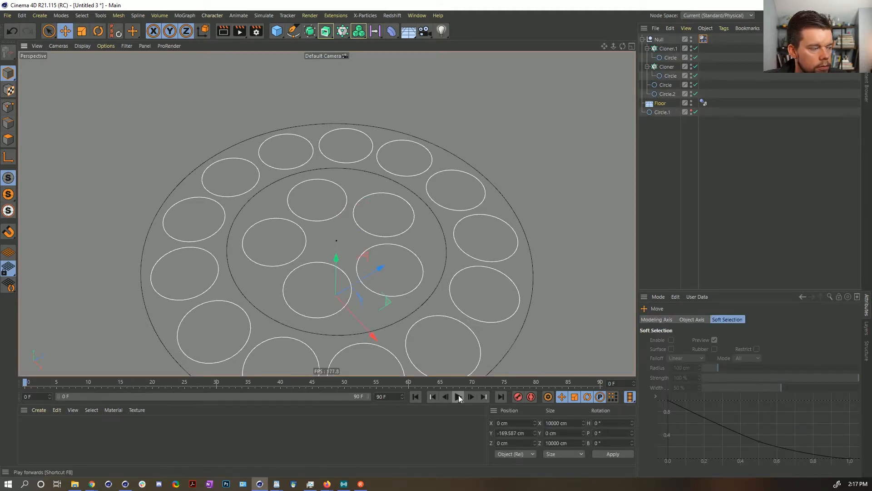
click(458, 397)
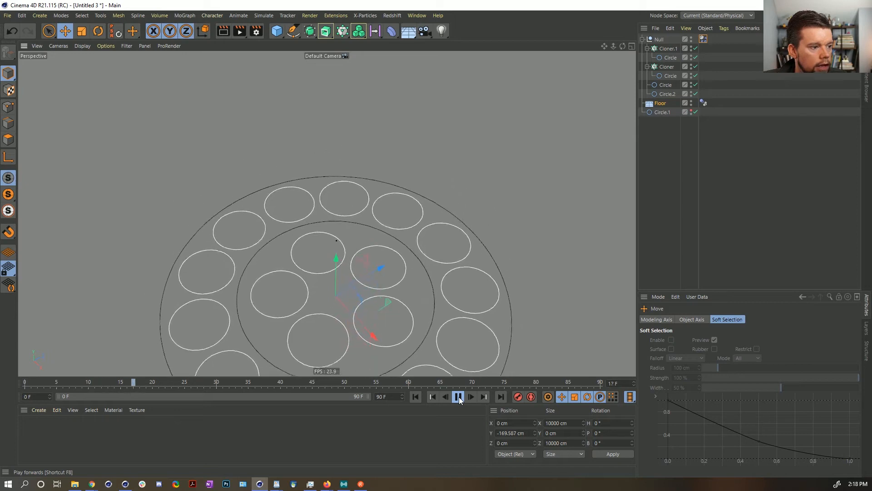
click(416, 397)
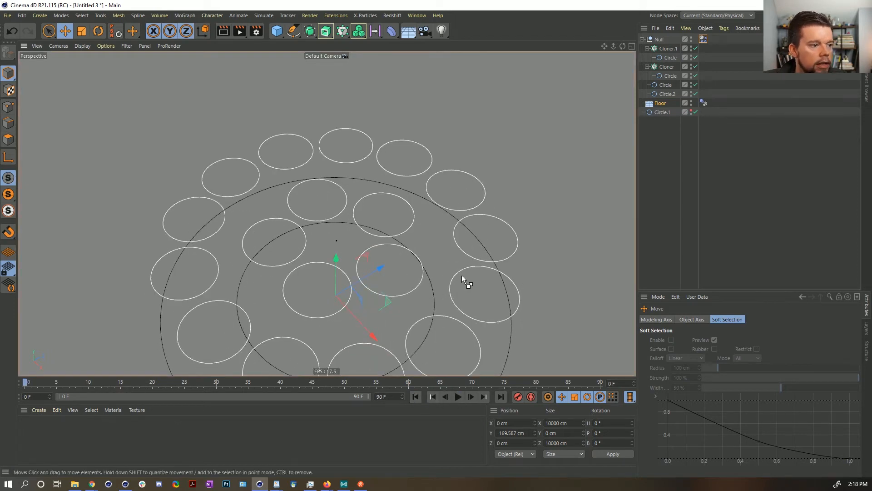
click(415, 397)
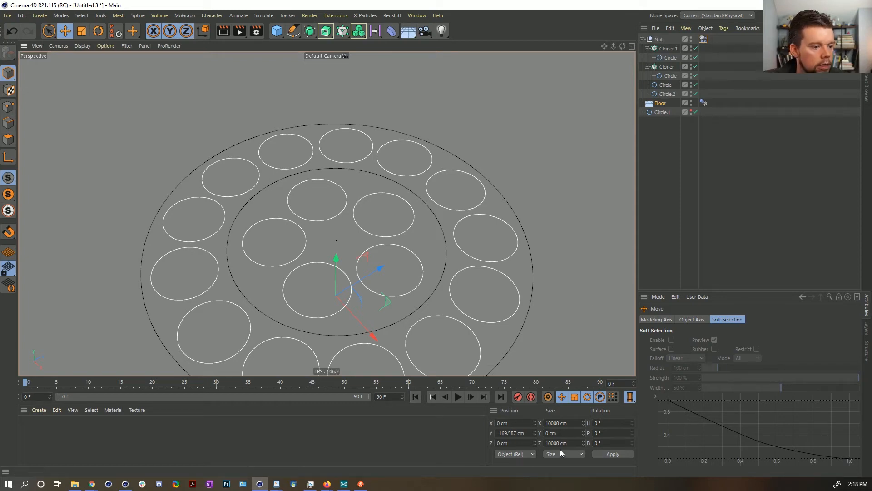
Set the Floor's Y position to -5 cm
click(525, 429)
text(-5)
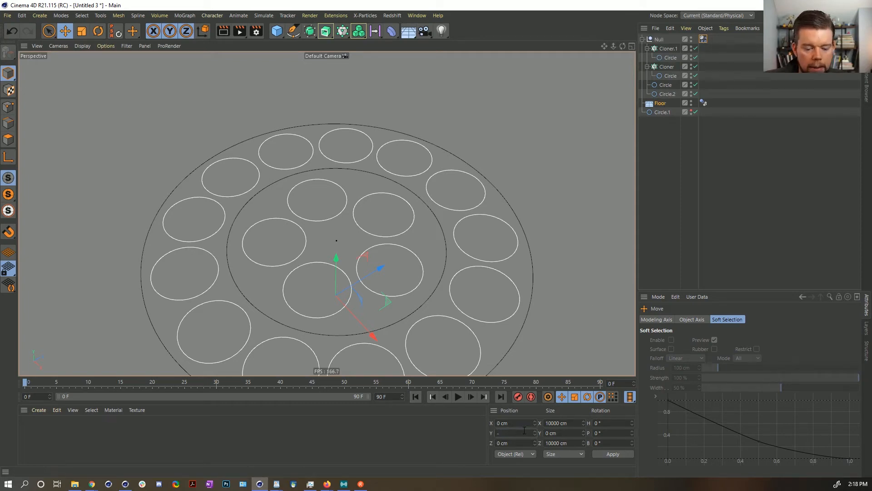
key(Return)
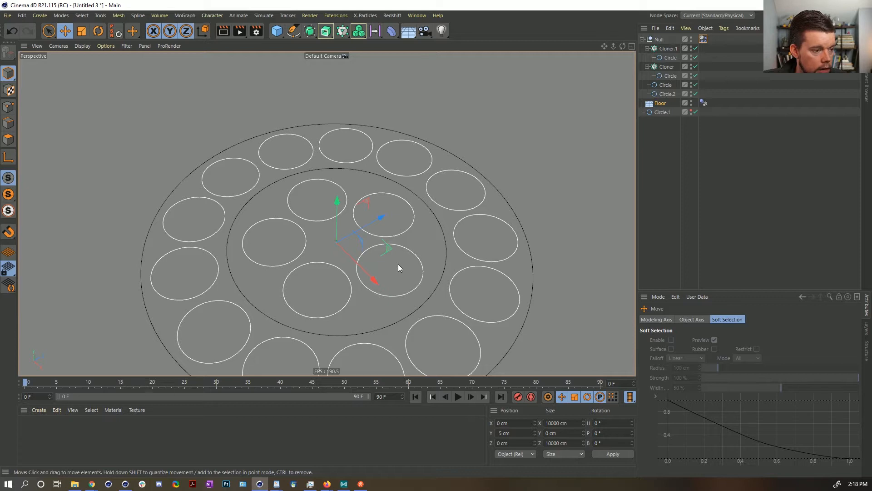
Set bounce, friction and collision noise to 0 % in the Null's dynamics tag, and review its soft body settings
click(705, 39)
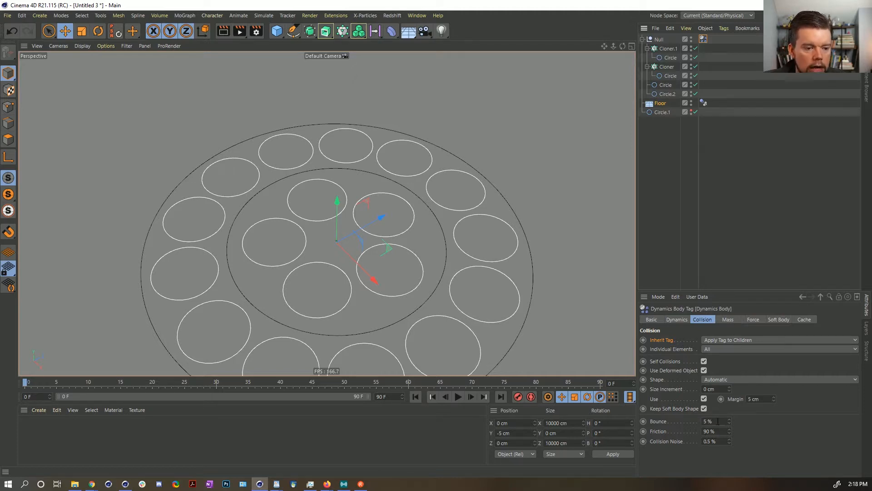
double_click(715, 422)
text(0)
click(718, 433)
text(0)
key(Return)
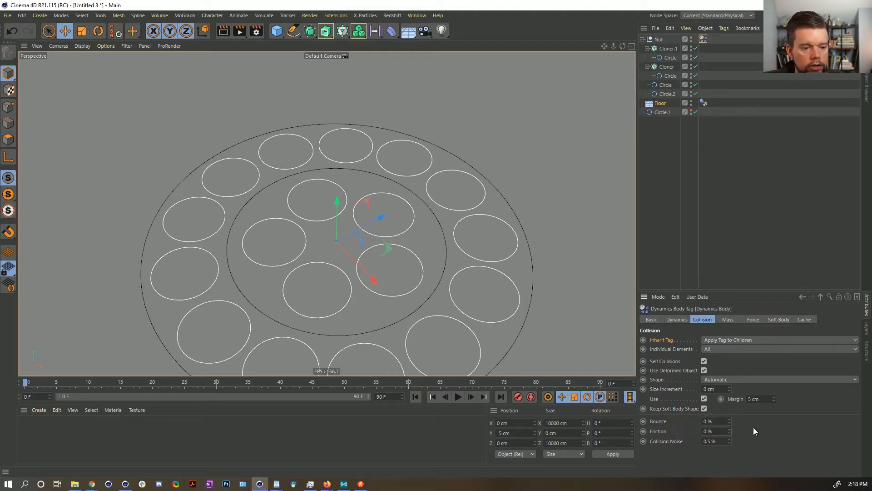
double_click(714, 442)
text(0)
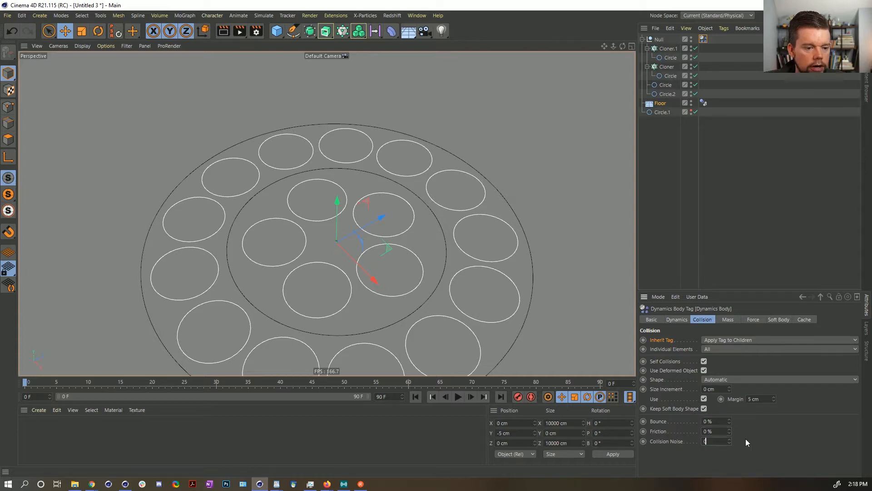
key(Return)
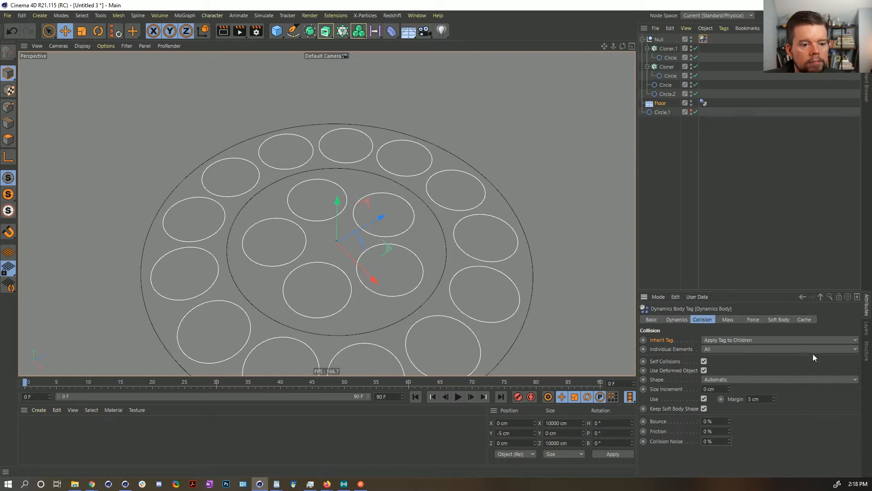
click(775, 319)
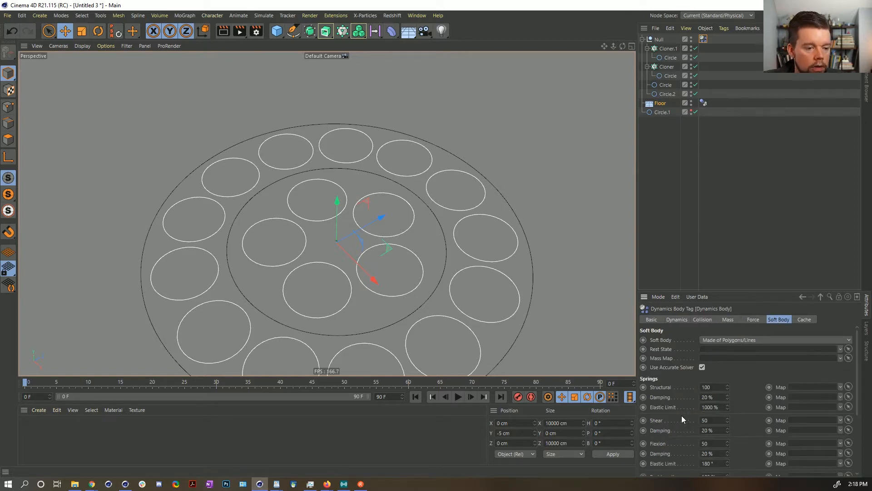
scroll(681, 415, down, 5)
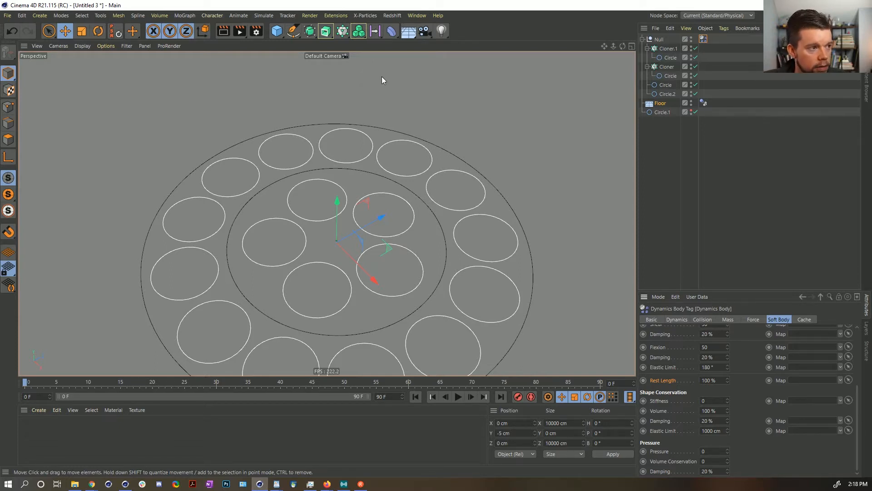
Add a Sphere and scale it up uniformly to about 744 cm across, enclosing all the circles
click(276, 31)
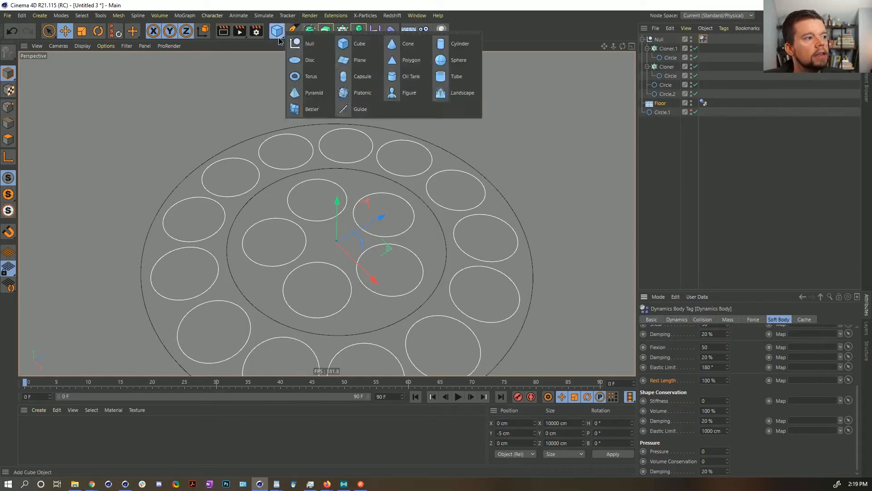
click(449, 61)
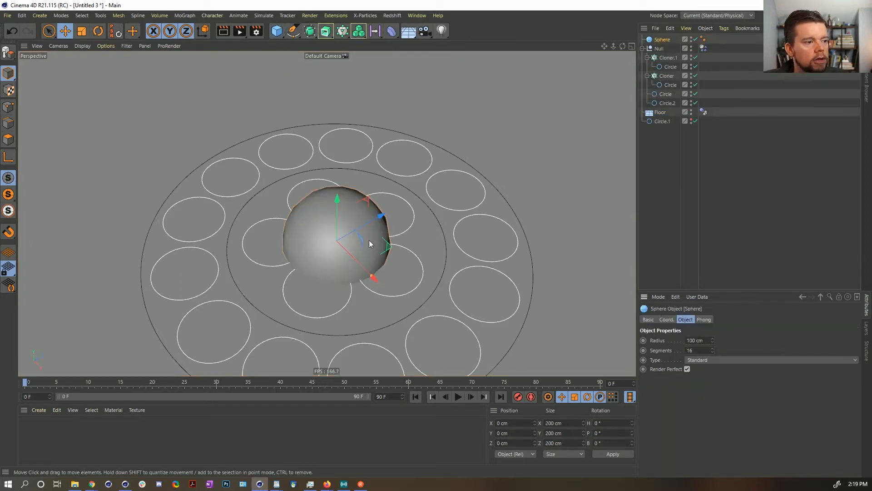
key(t)
drag(368, 241, 491, 241)
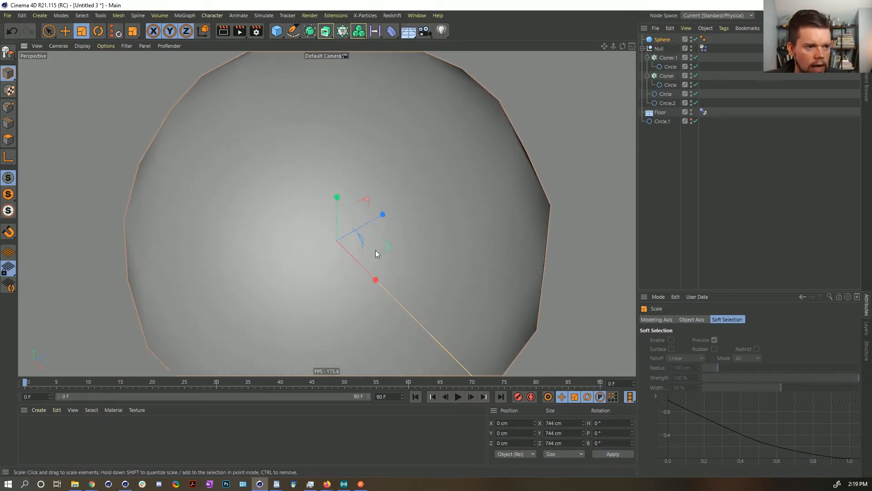
double_click(692, 39)
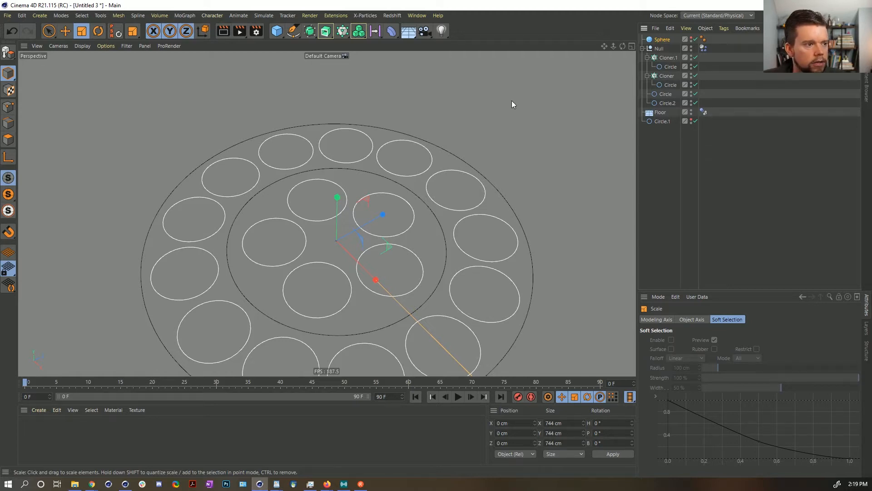
click(678, 41)
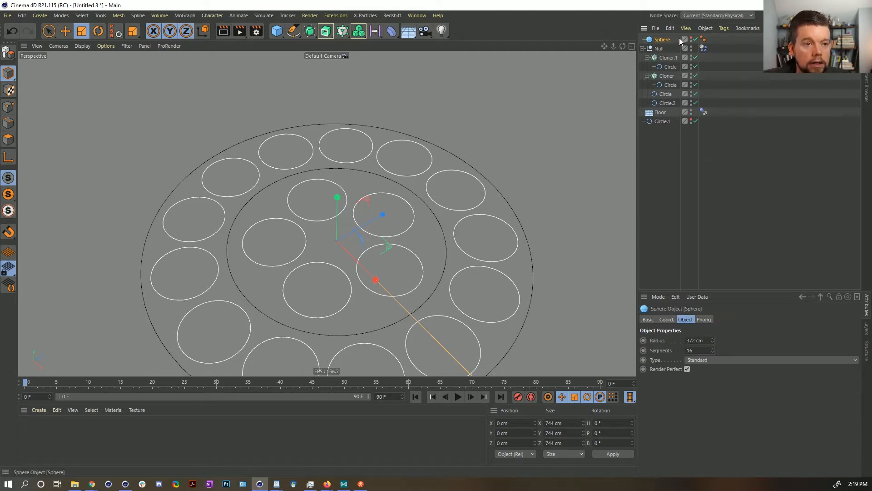
click(691, 38)
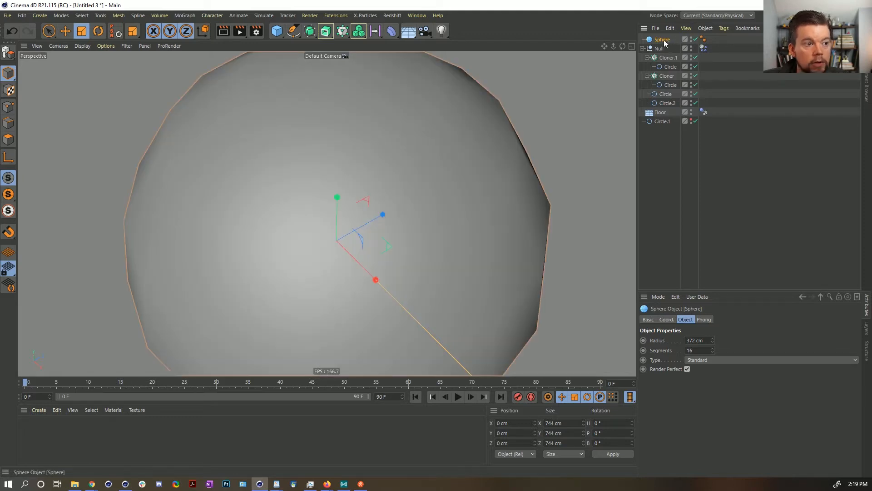
Give the Sphere a Display tag that uses the Lines shading mode
right_click(664, 40)
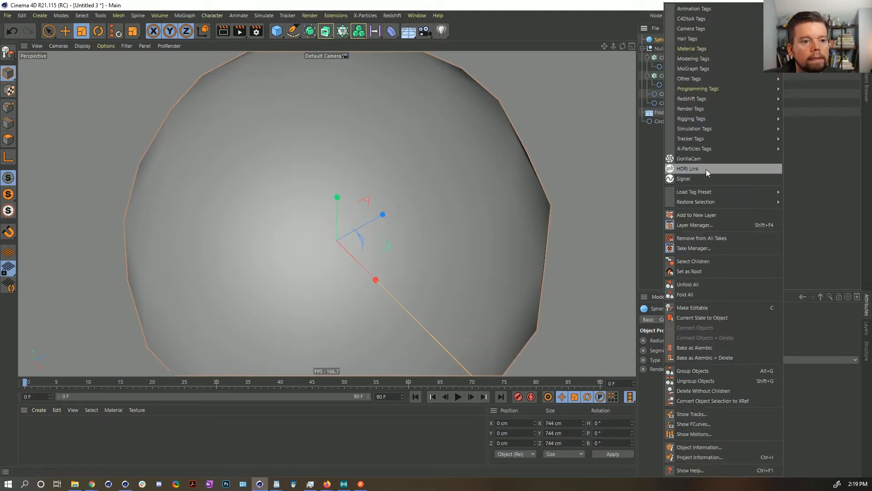
mouse_move(707, 108)
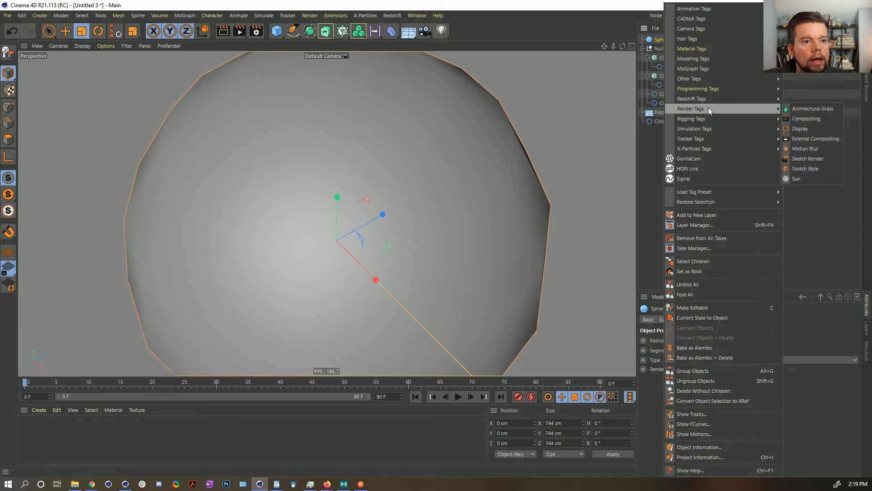
click(810, 128)
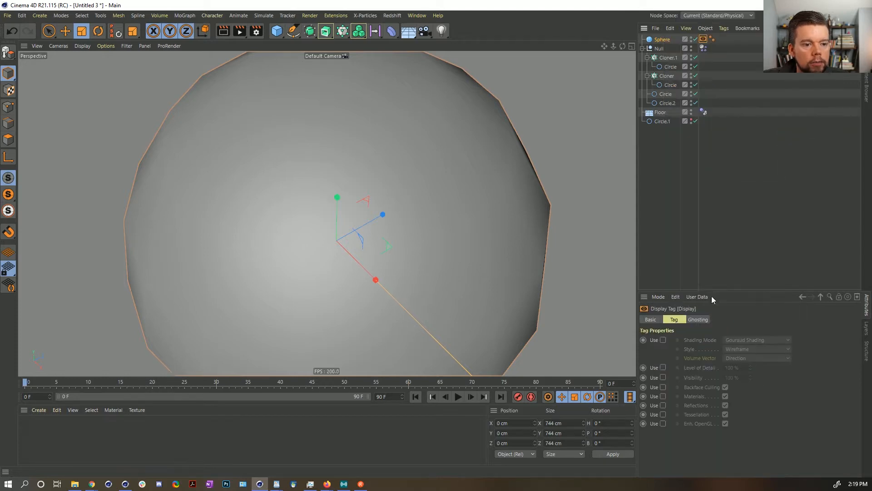
click(736, 339)
click(750, 418)
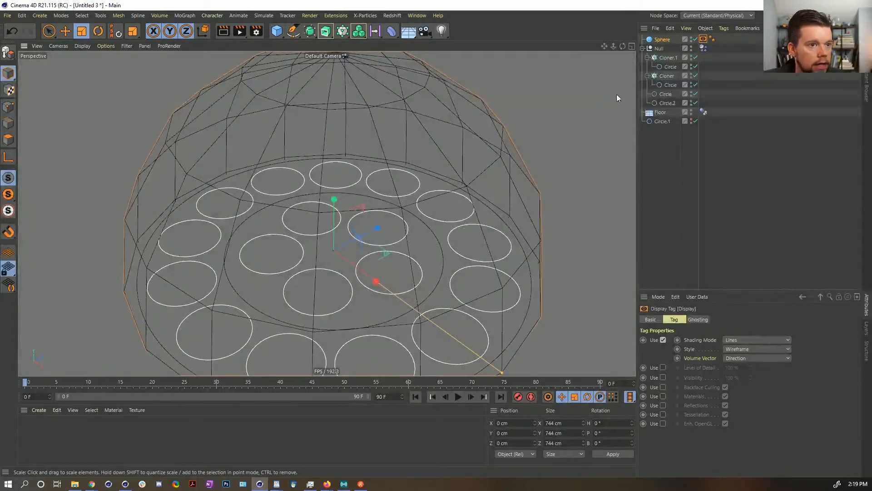
Increase the Sphere's segments to 19 and raise the Sphere along Y to about 13 cm
click(663, 39)
click(712, 349)
click(712, 348)
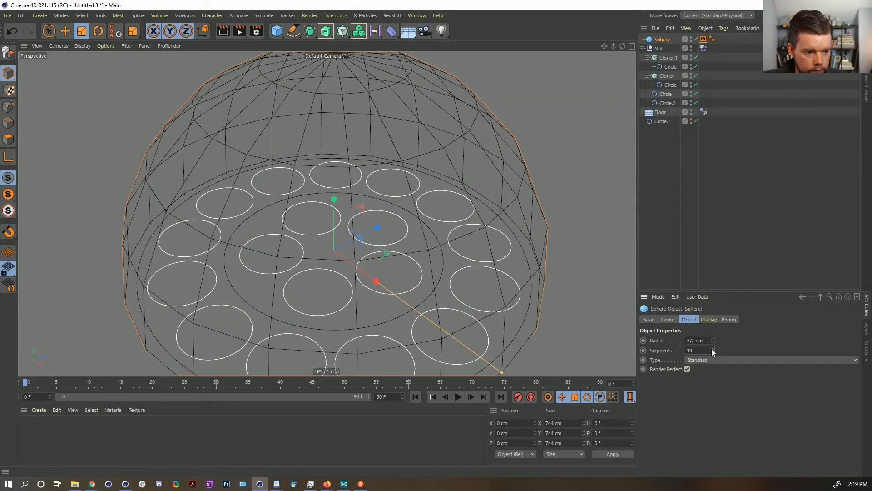
key(e)
drag(334, 200, 334, 194)
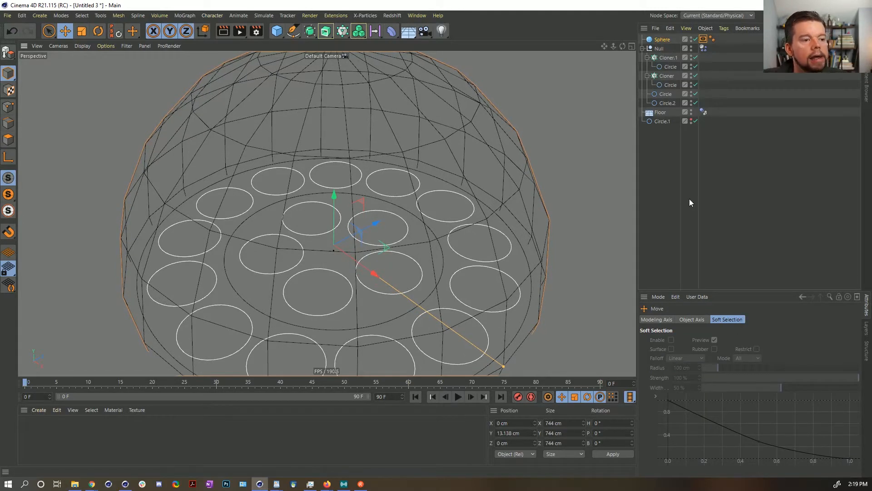
Test-play the simulation and set the soft body Rest Length to 200 % in the Null's dynamics tag
click(676, 203)
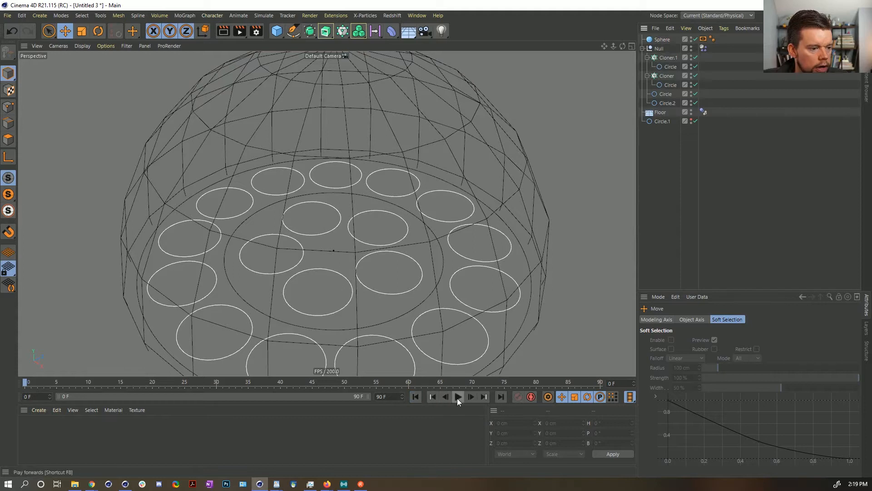
click(457, 397)
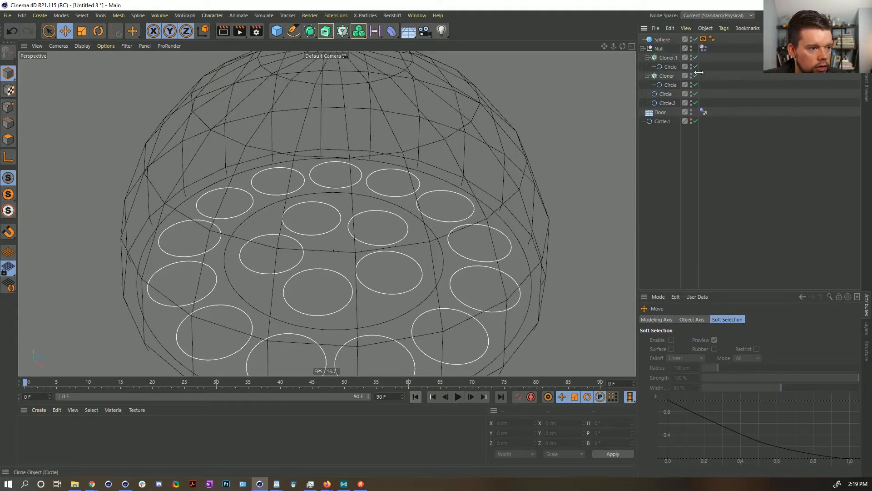
click(704, 49)
scroll(686, 409, down, 3)
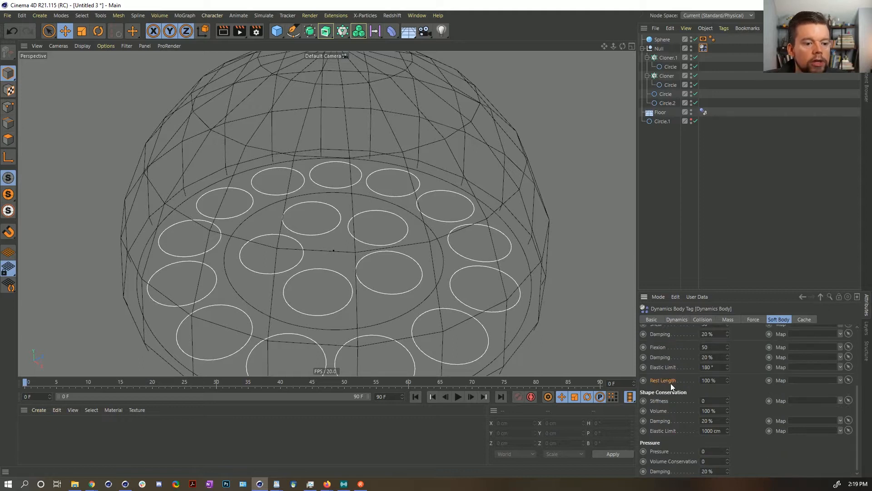
drag(705, 381, 701, 380)
text(2)
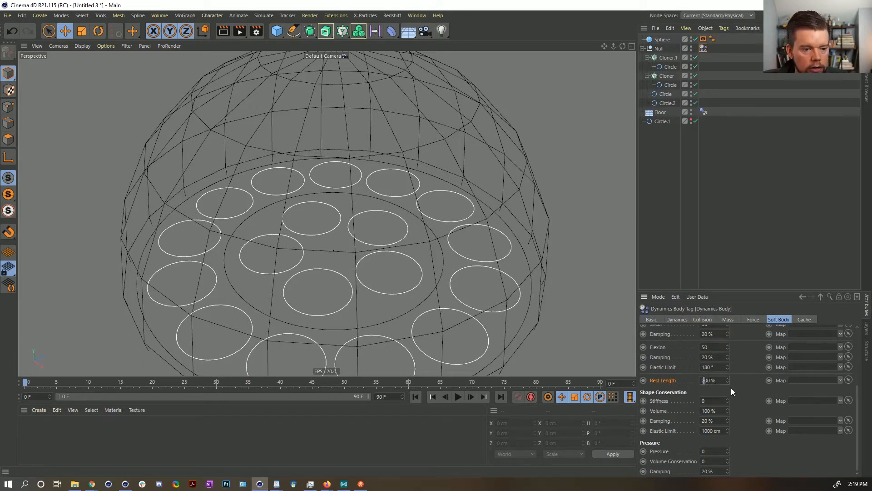
key(Return)
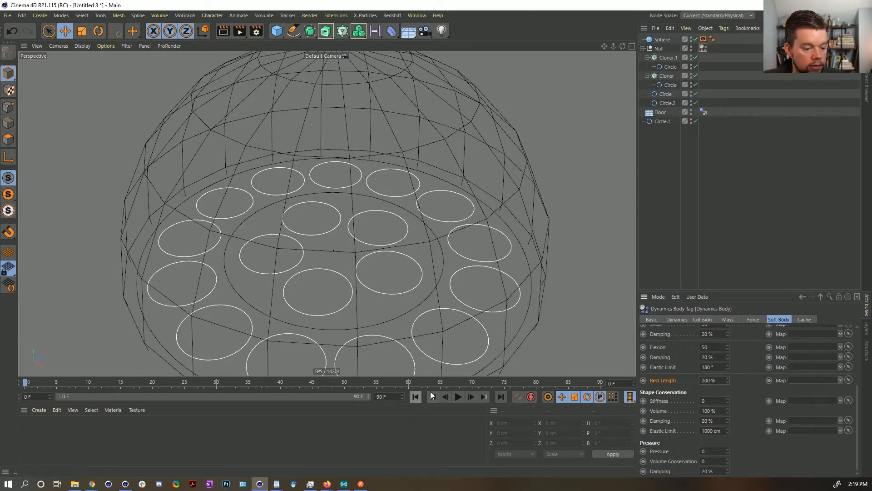
Save the scene as [1a]SplineCells.c4d in the SceneFiles folder of Episode 6
key(ctrl+s)
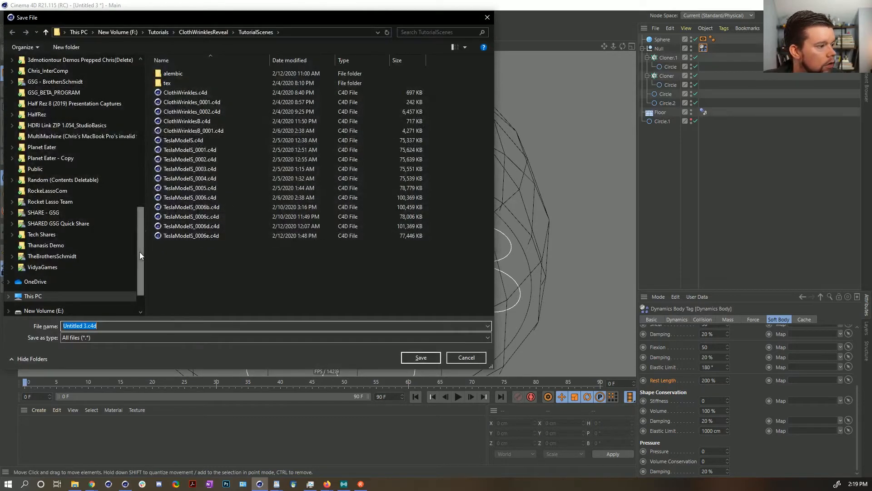
click(97, 77)
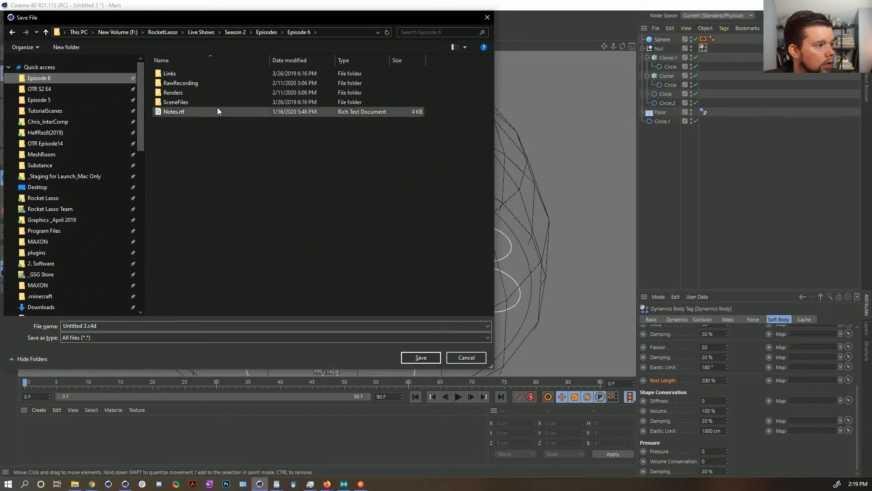
click(190, 101)
double_click(190, 101)
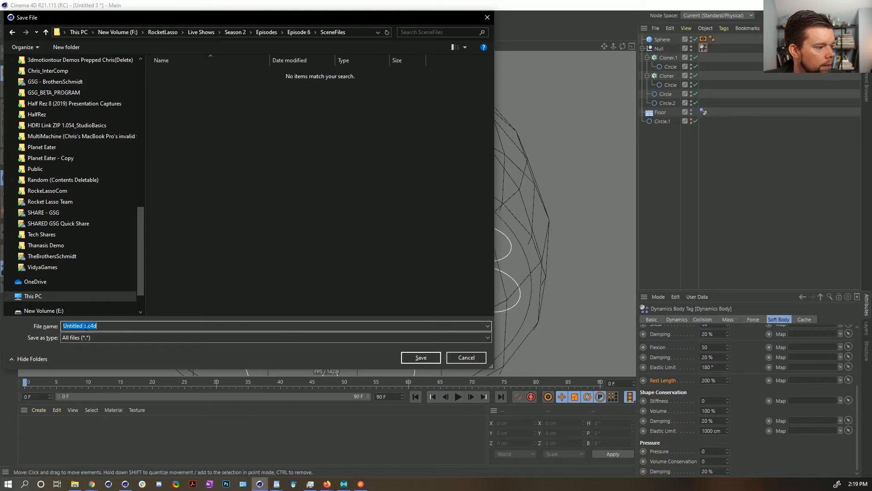
text([1a]SPlineCells)
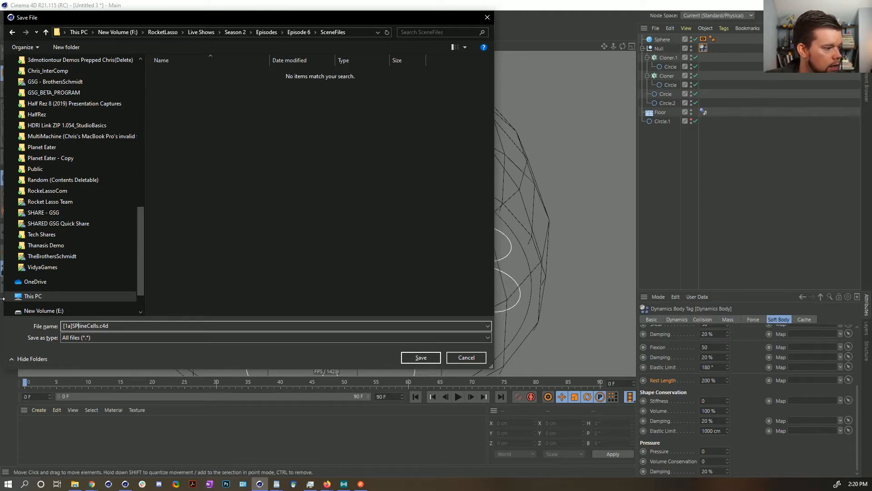
key(BackSpace)
text(p)
key(Return)
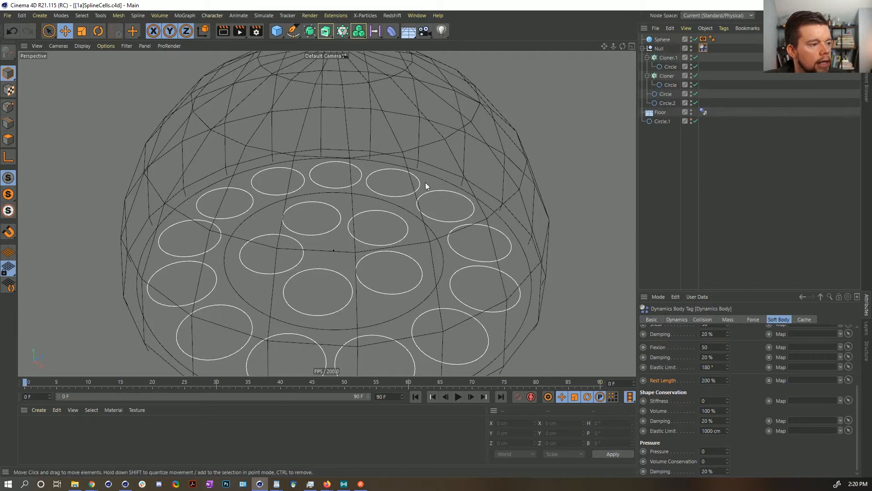
Step through the simulation frame by frame up to frame 10, inspect the deforming circles, and return to frame 0
alt+drag(342, 233, 342, 236)
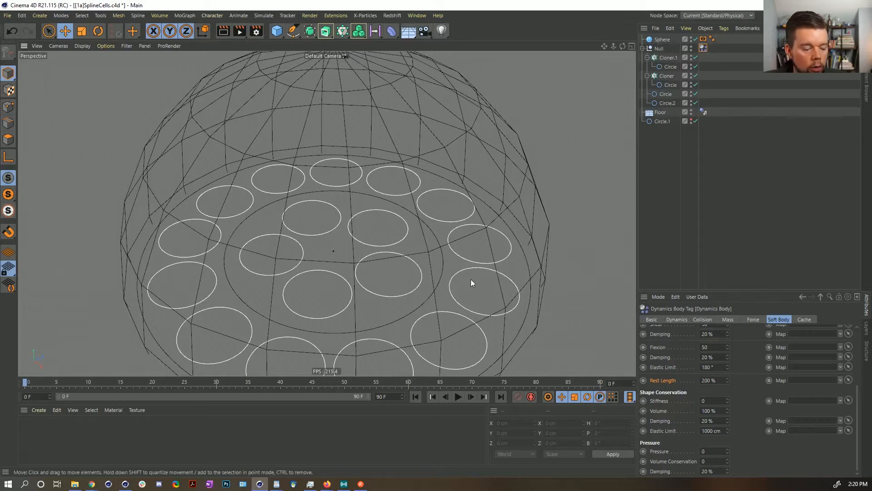
click(471, 396)
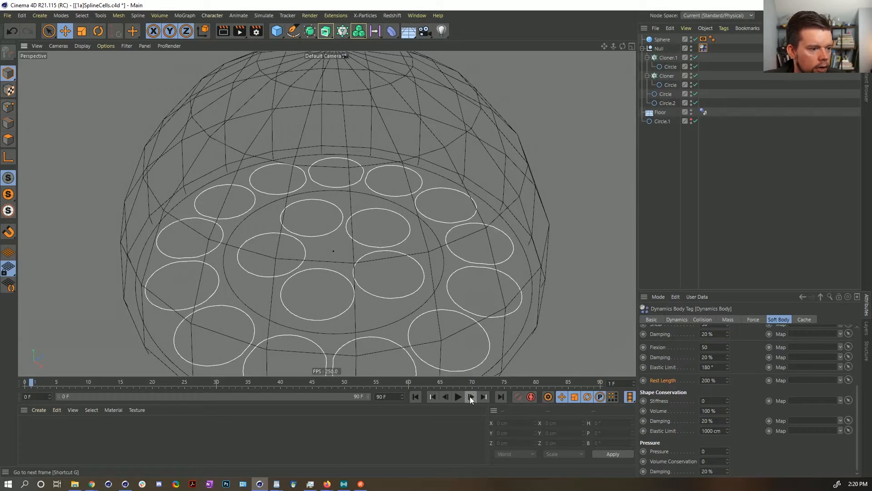
click(470, 396)
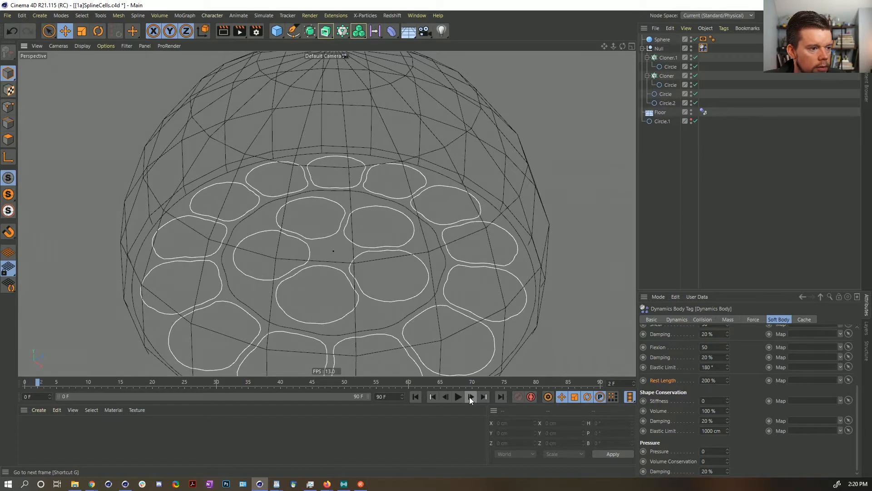
click(470, 396)
click(471, 396)
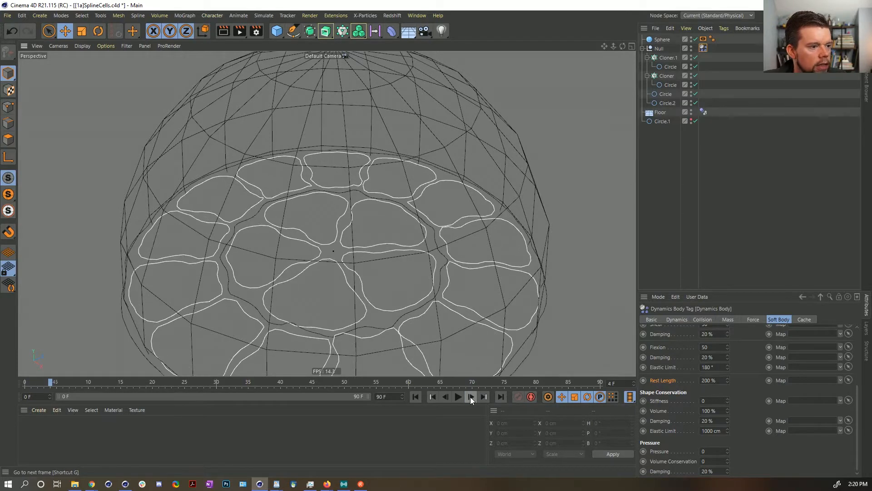
click(470, 397)
click(470, 397)
click(470, 397)
click(470, 396)
click(470, 396)
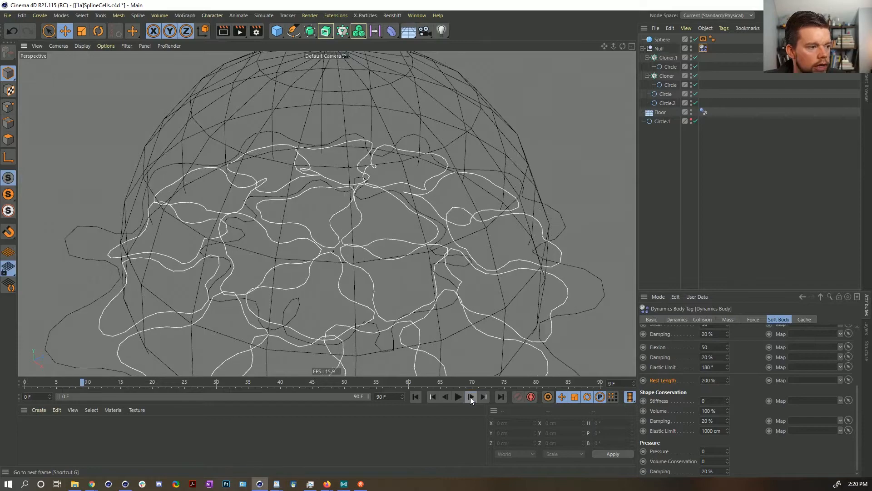
click(470, 396)
alt+middle_drag(413, 256, 419, 211)
scroll(408, 199, down, 2)
alt+drag(400, 254, 394, 228)
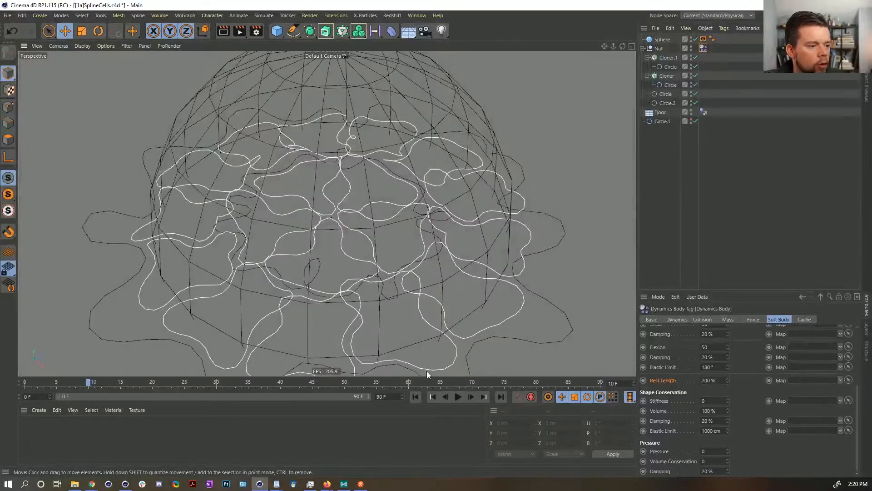
click(416, 396)
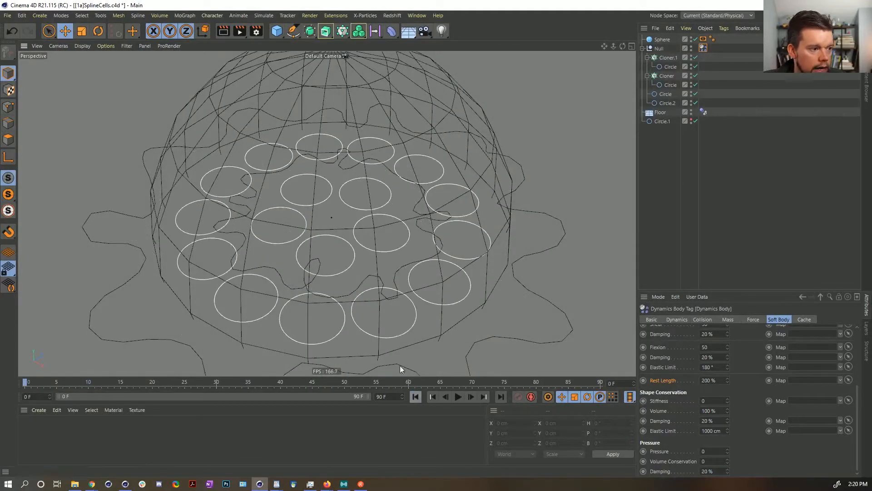
click(471, 396)
click(446, 398)
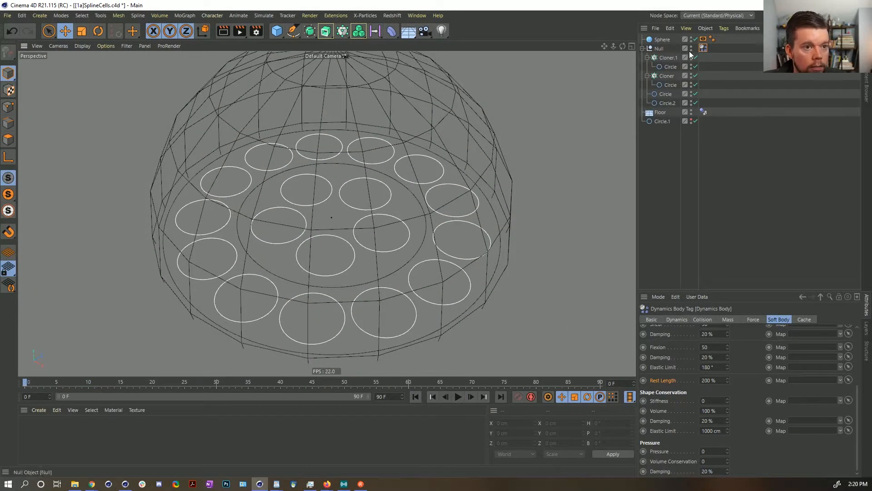
Copy the Floor's dynamics tag onto the Sphere and set the copy's collision shape to Static Mesh
ctrl+drag(704, 112, 724, 40)
click(686, 319)
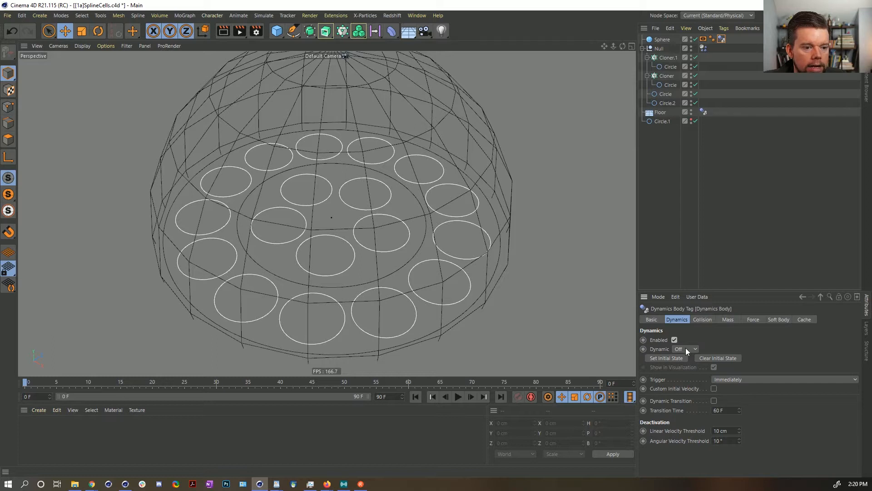
click(701, 320)
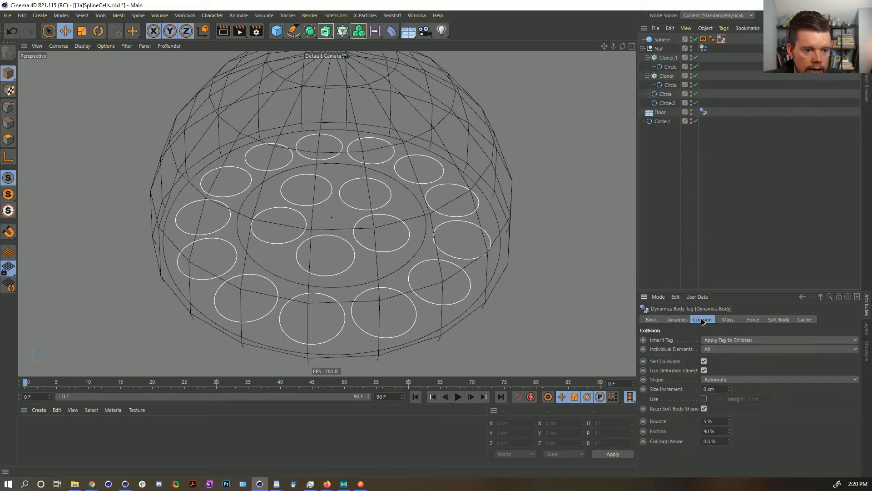
click(715, 381)
click(719, 352)
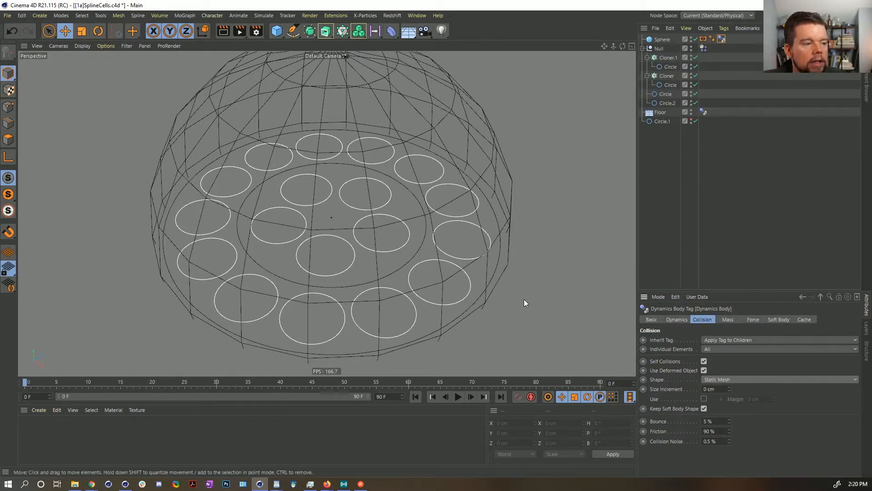
click(703, 49)
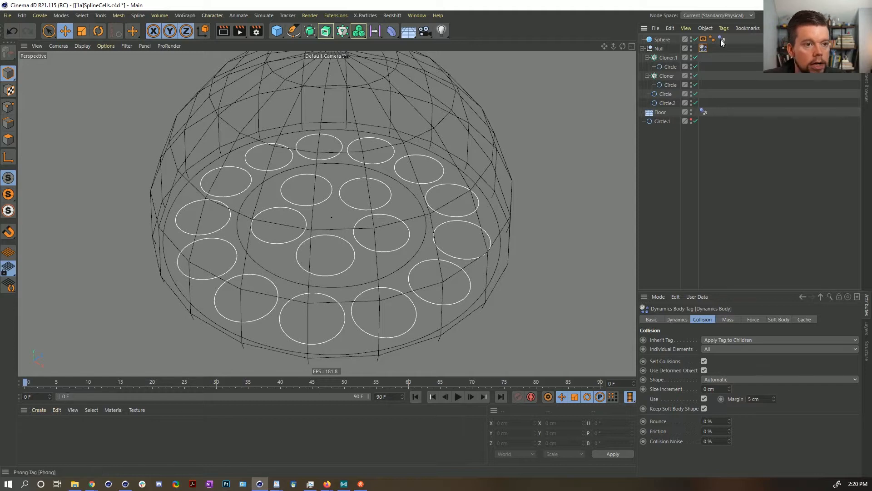
Duplicate the Floor, rotate the copy 180° in bank and set its Y position to 5 cm
click(649, 112)
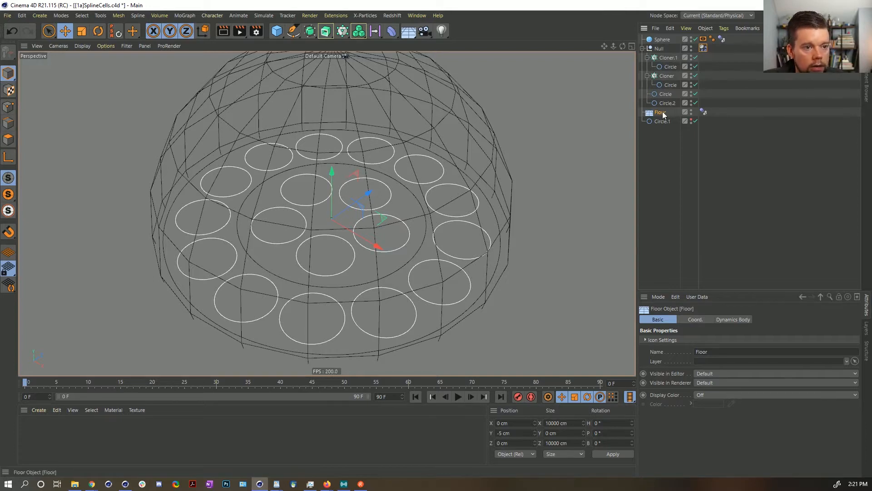
ctrl+drag(661, 112, 664, 120)
key(r)
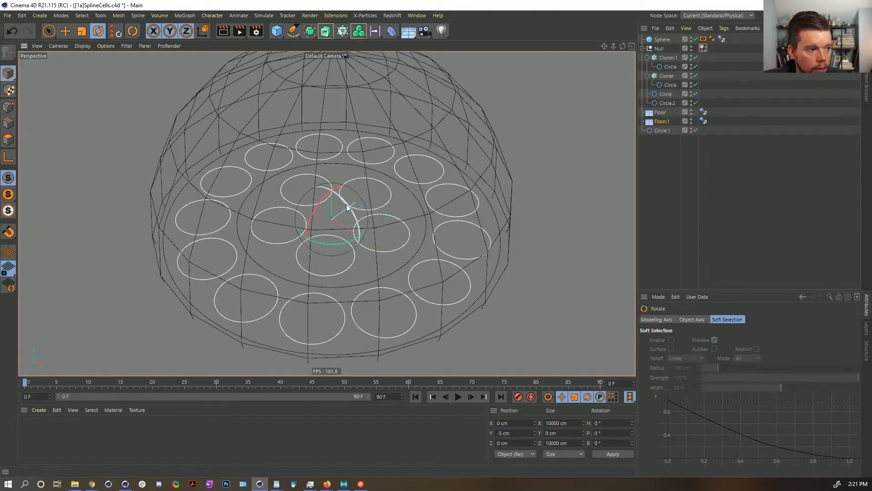
drag(331, 192, 316, 326)
double_click(511, 433)
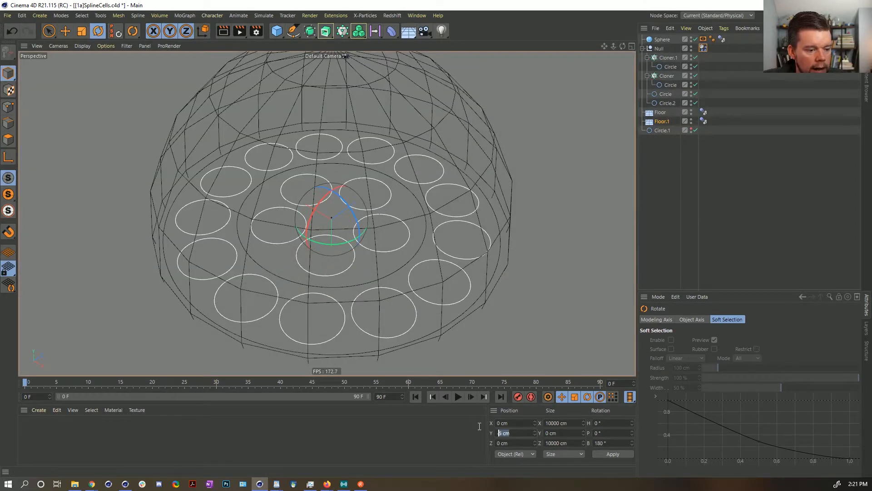
text(5)
click(604, 451)
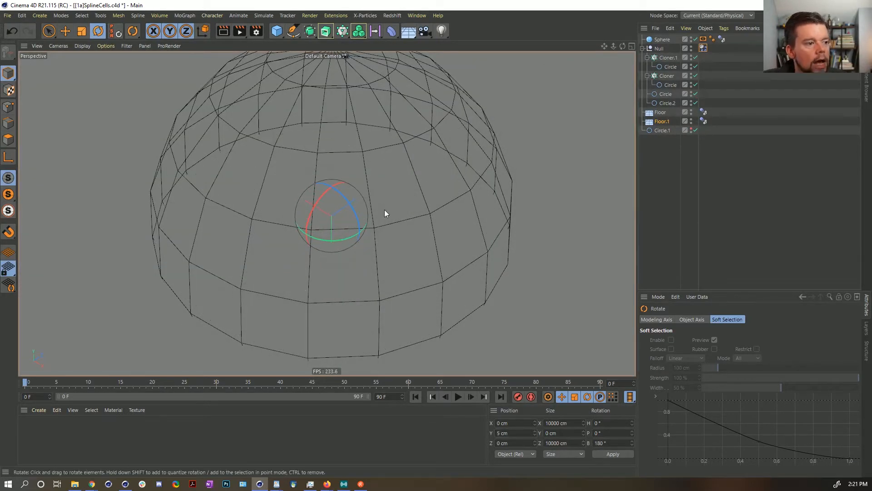
Place the flipped floor copy above the original in the object list and hide it in the editor
drag(656, 121, 655, 111)
click(691, 111)
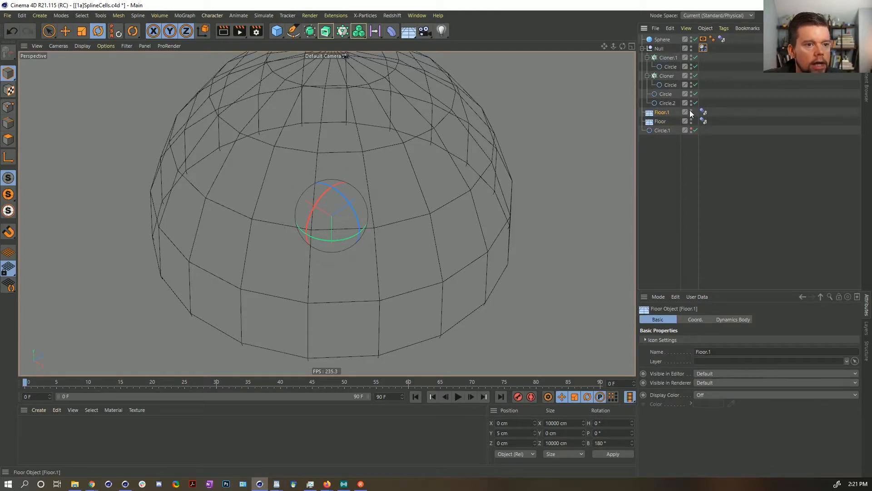
click(691, 111)
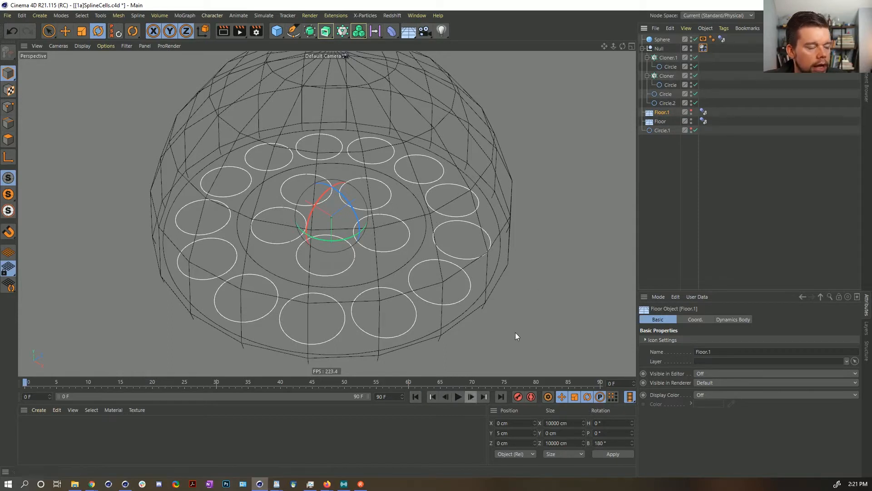
Move the Null to the start of the object hierarchy and review the soft body settings of its dynamics tag
click(703, 48)
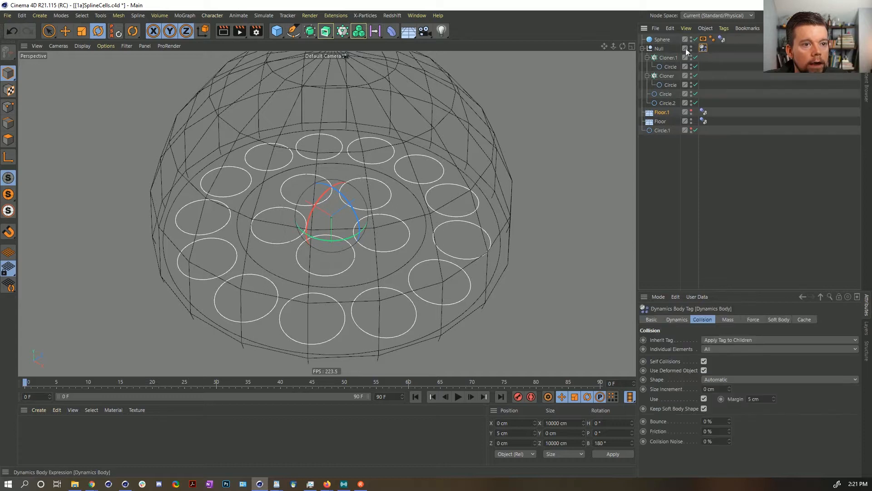
drag(658, 34, 657, 36)
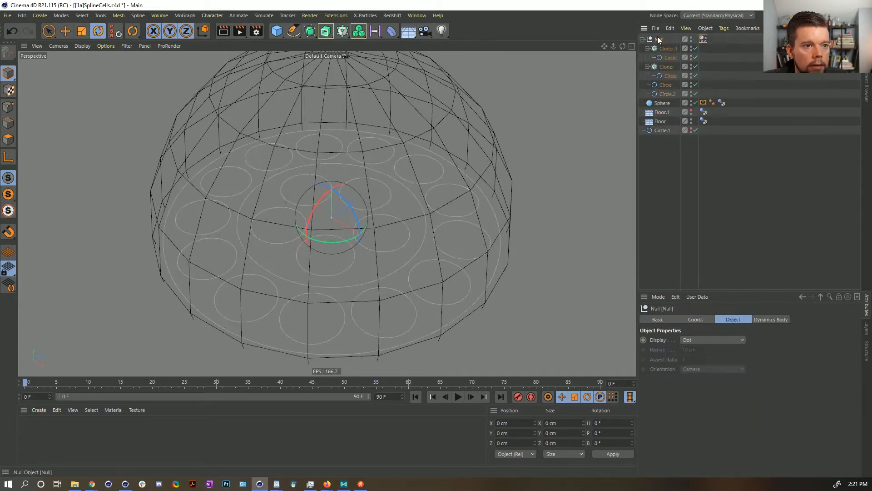
click(704, 38)
click(775, 320)
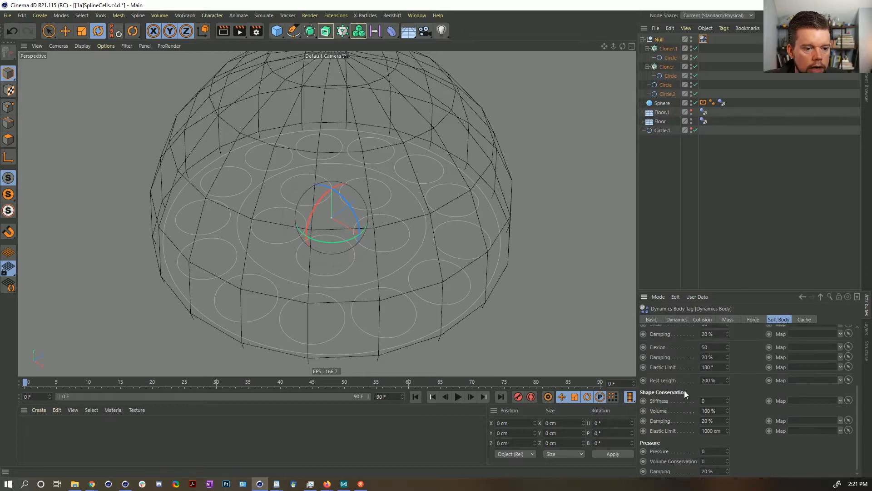
scroll(706, 426, down, 5)
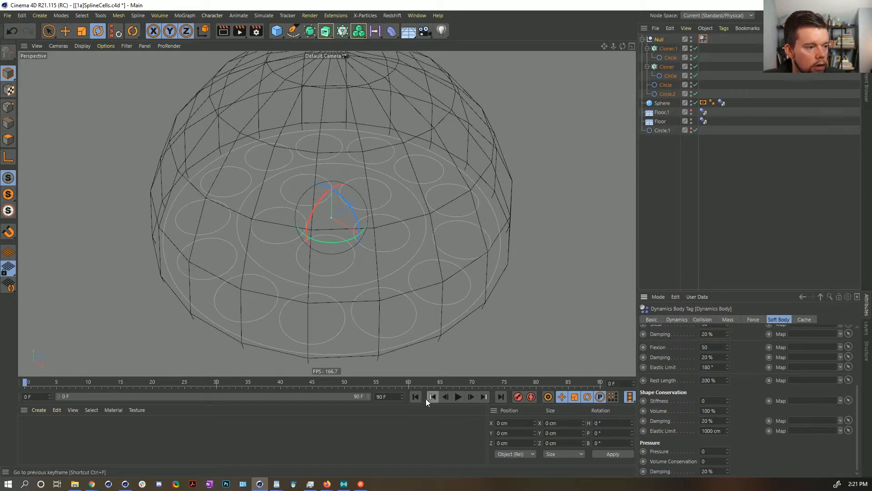
Save the scene and play the simulation
key(ctrl+s)
click(457, 396)
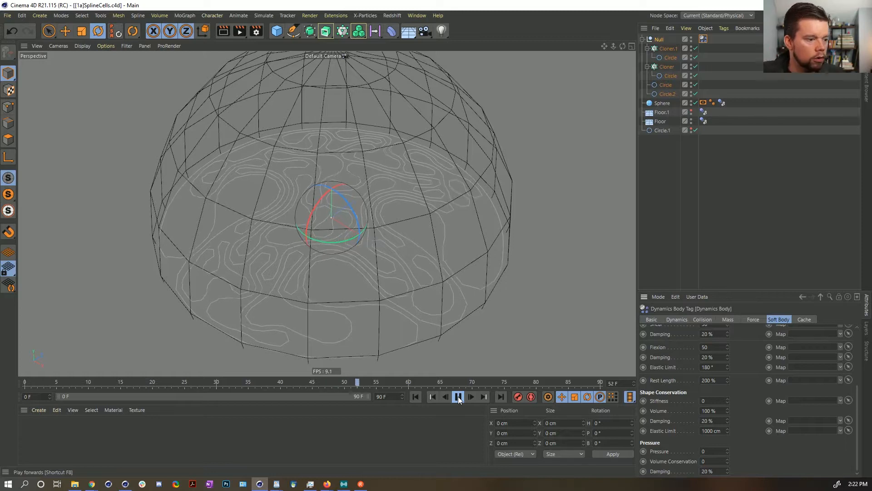
Stop the simulation playback and return to the first frame of the timeline
click(458, 396)
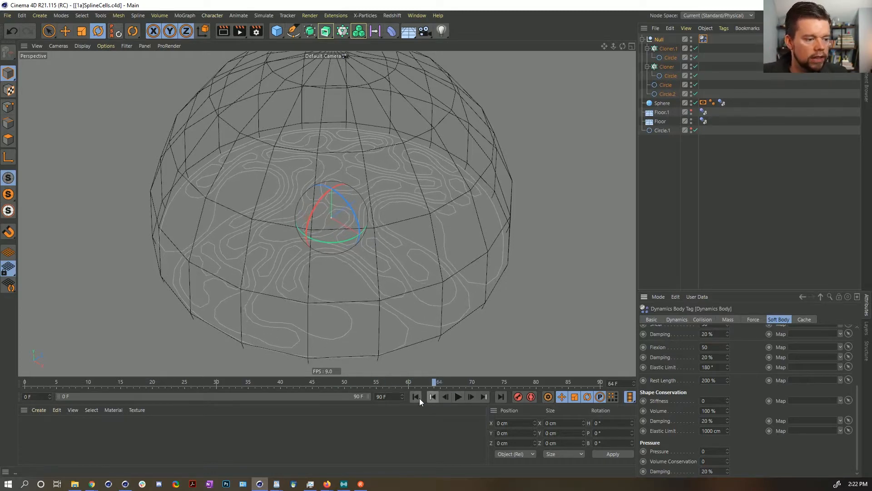
click(418, 398)
click(473, 402)
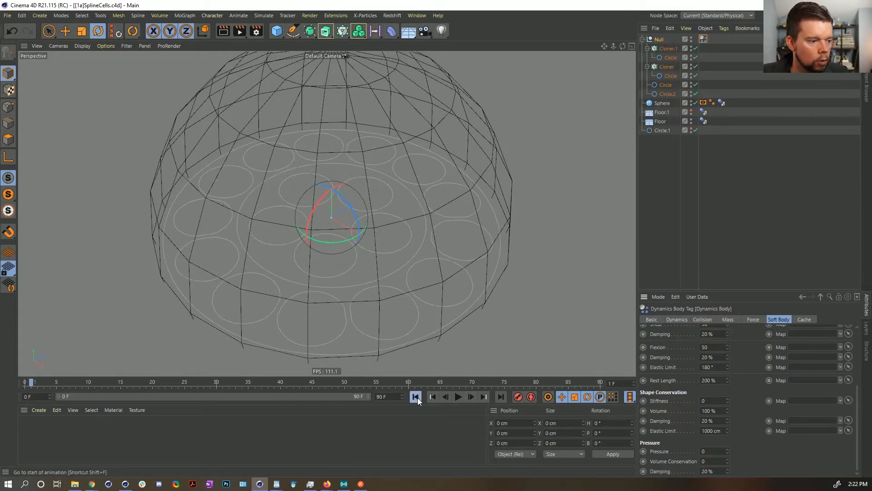
click(417, 398)
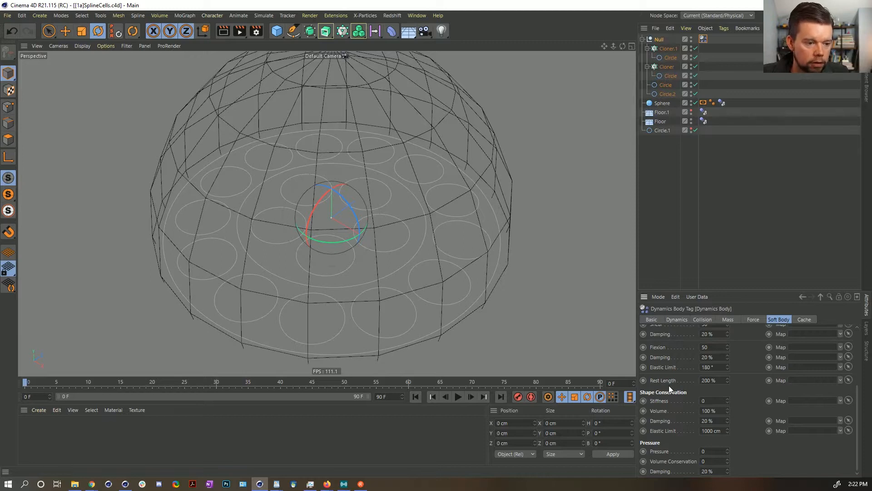
Try a soft body Rest Length of 500%, test the simulation and rewind to the first frame
drag(705, 380, 692, 380)
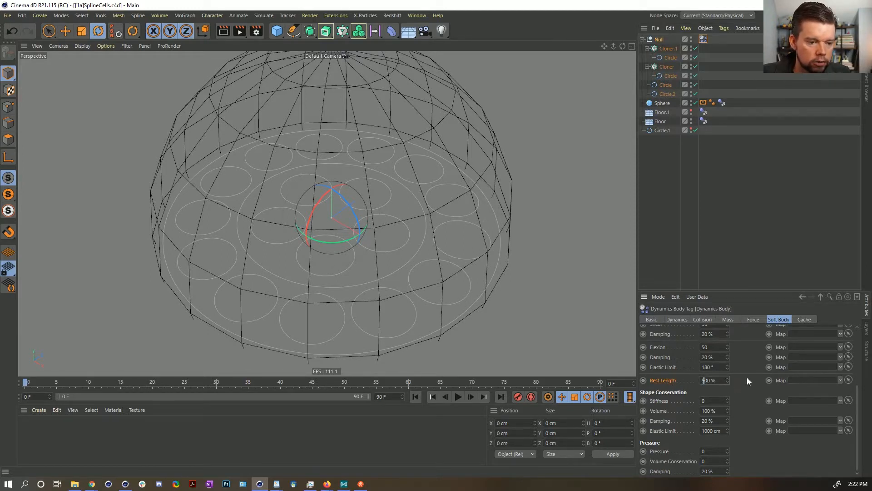
text(5)
click(456, 398)
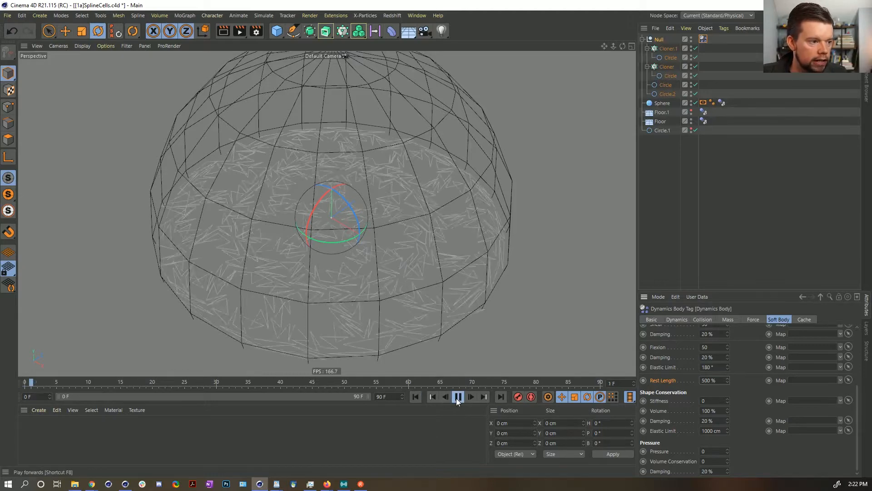
click(457, 397)
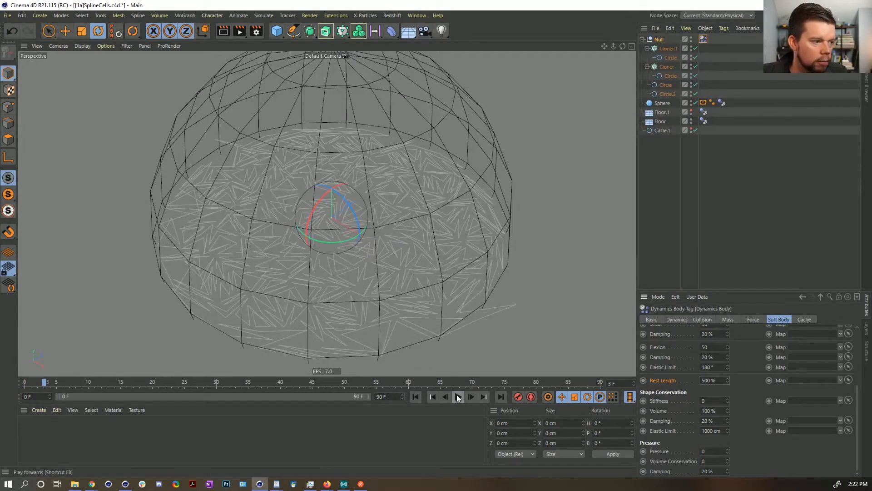
click(457, 395)
click(458, 396)
click(416, 397)
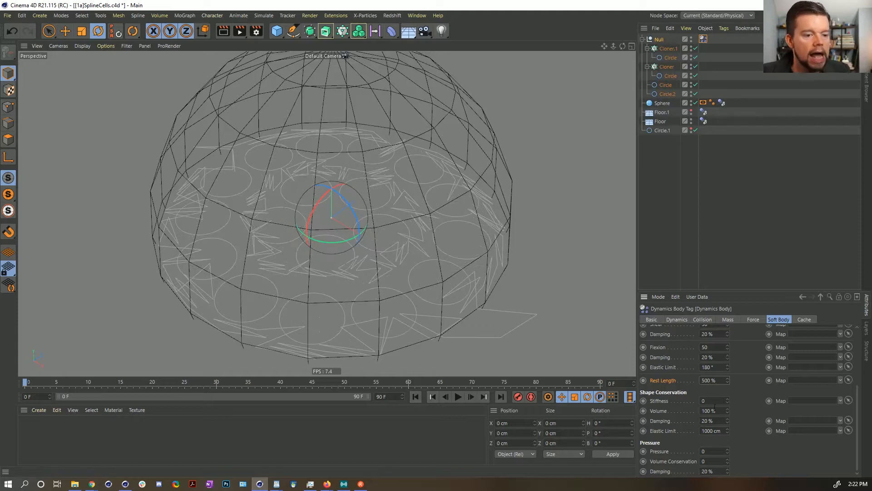
Keyframe the soft body Rest Length at 100% on frame 0 and at 150% on frame 5
drag(706, 381, 701, 381)
text(1)
key(Return)
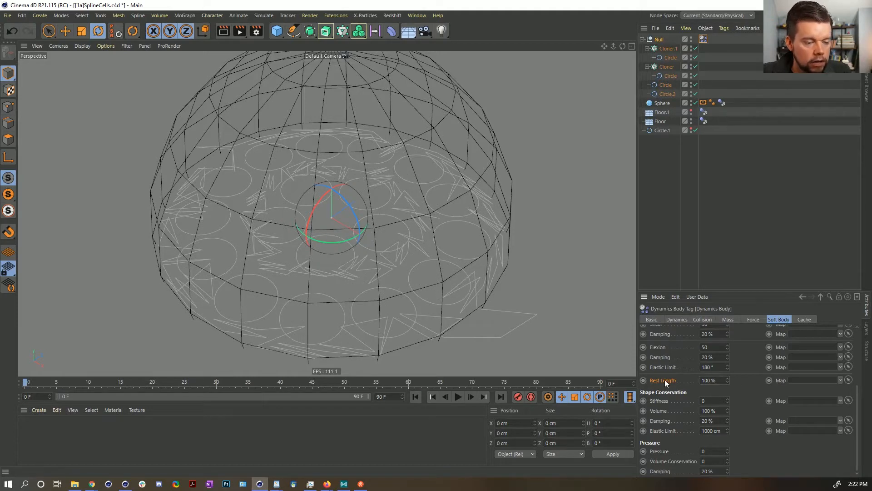
click(643, 380)
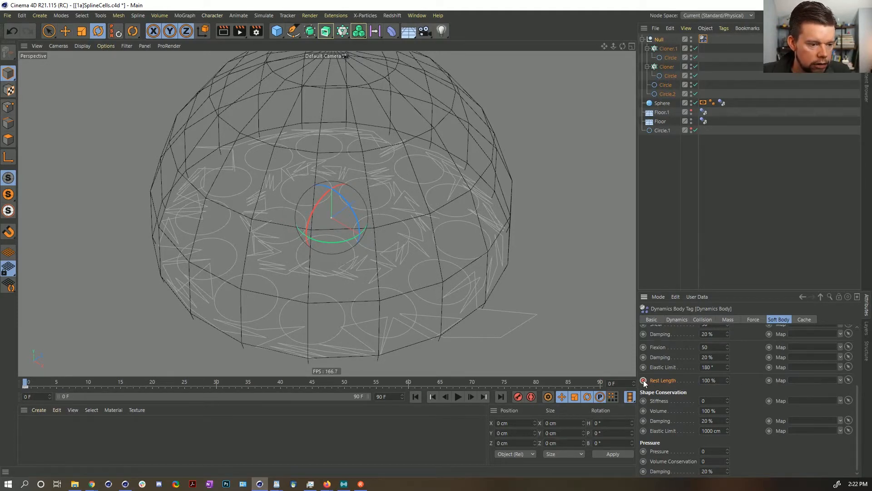
click(56, 382)
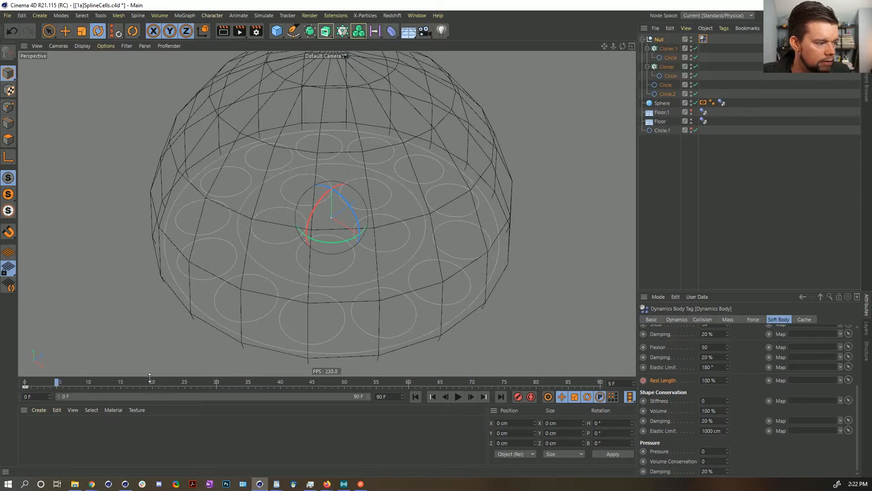
click(707, 381)
click(643, 380)
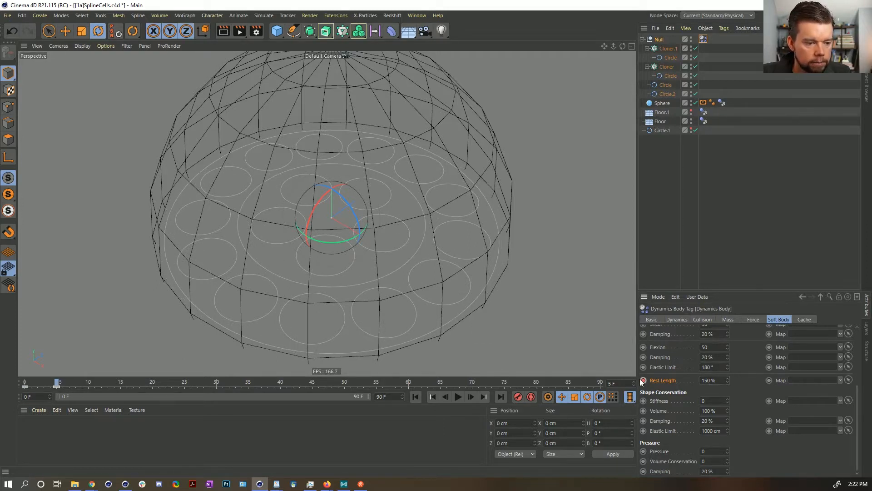
Play the simulation to check the keyframed cell growth, and return to the first frame
click(458, 397)
click(457, 397)
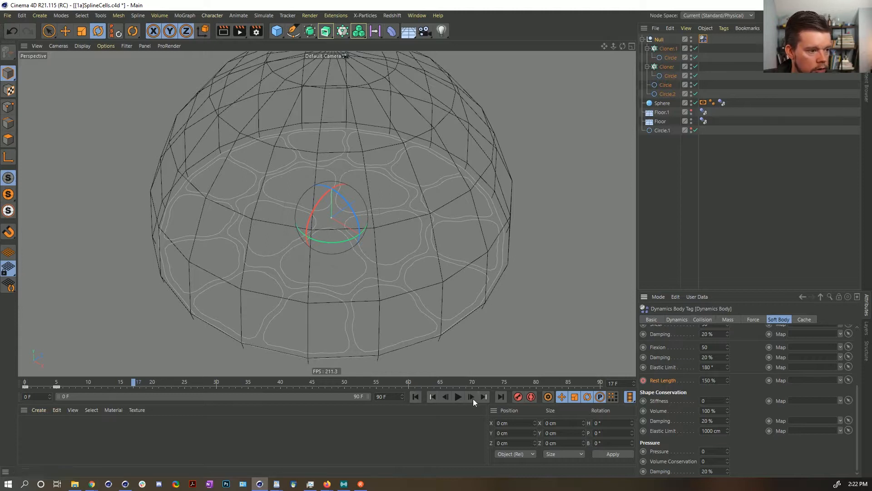
click(460, 397)
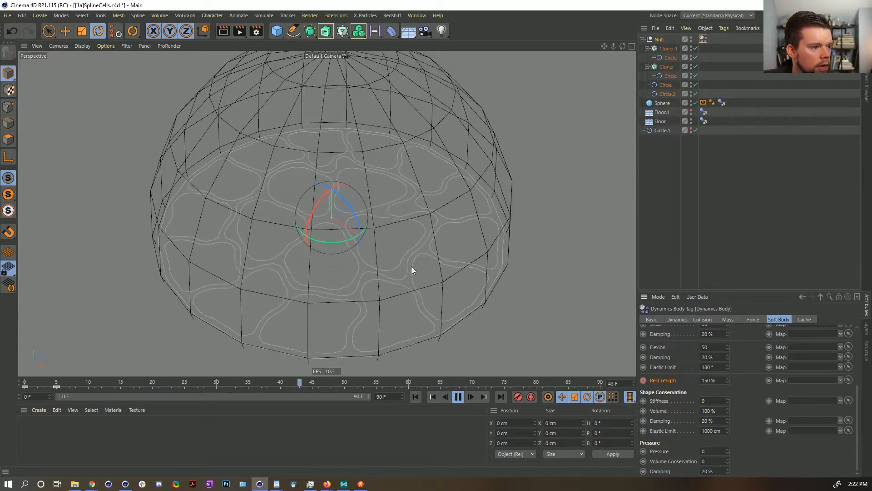
click(458, 397)
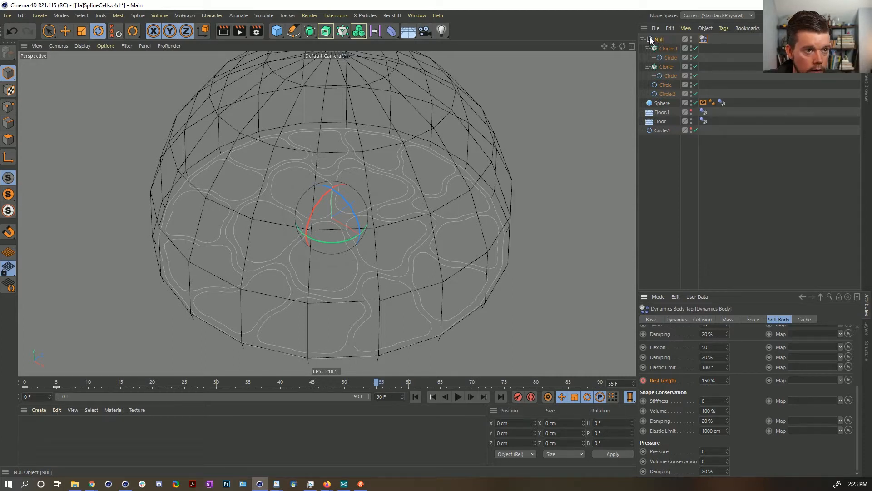
click(414, 397)
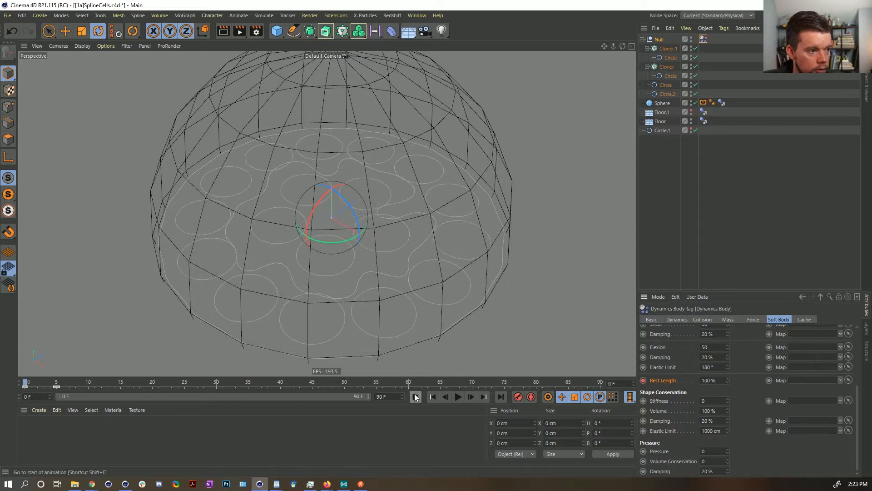
click(469, 397)
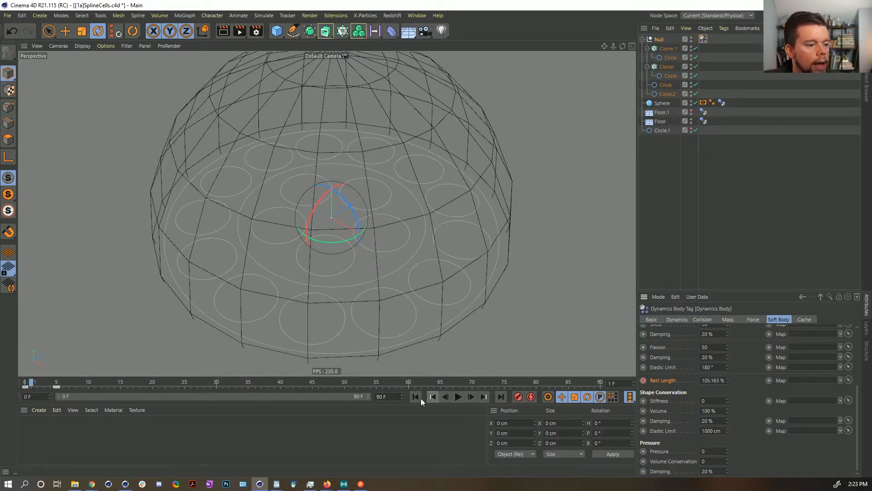
click(418, 397)
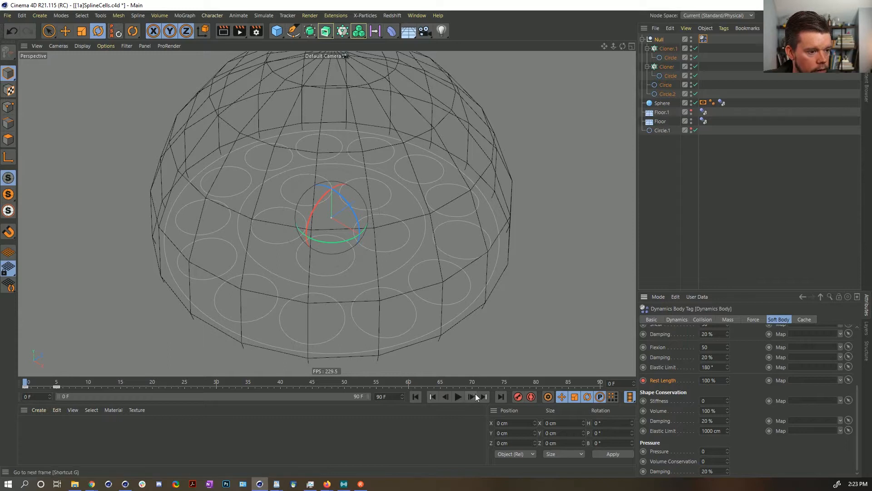
click(458, 396)
click(412, 394)
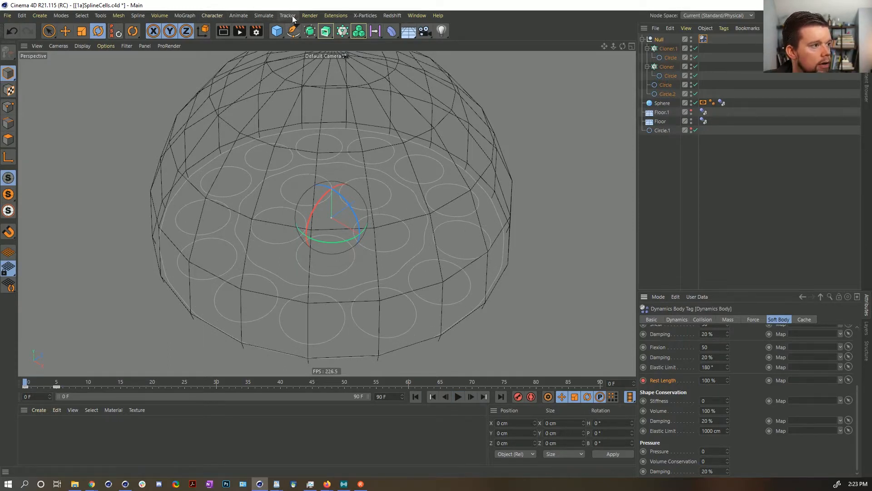
Add a Field Force to the scene and assign a Random Field to it
click(268, 15)
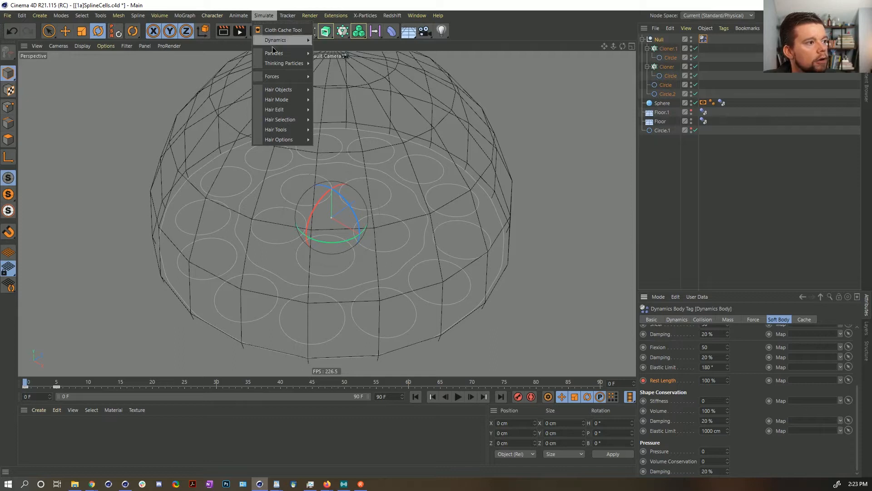
mouse_move(300, 77)
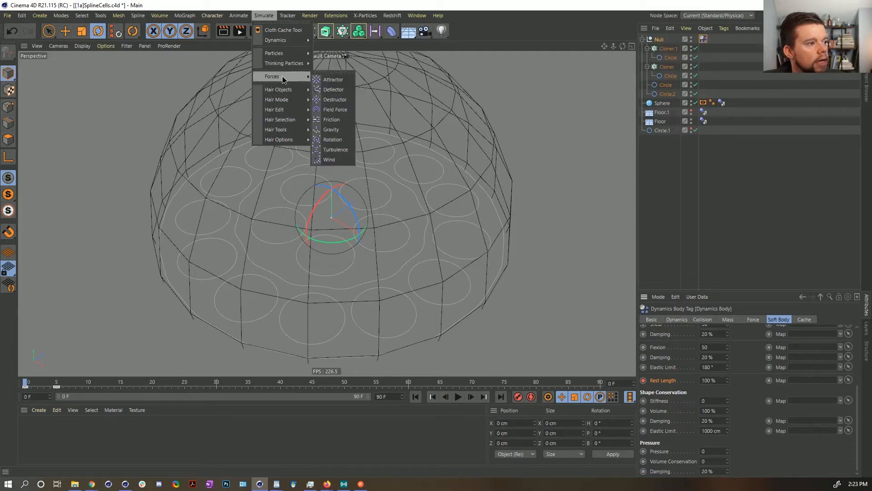
click(341, 110)
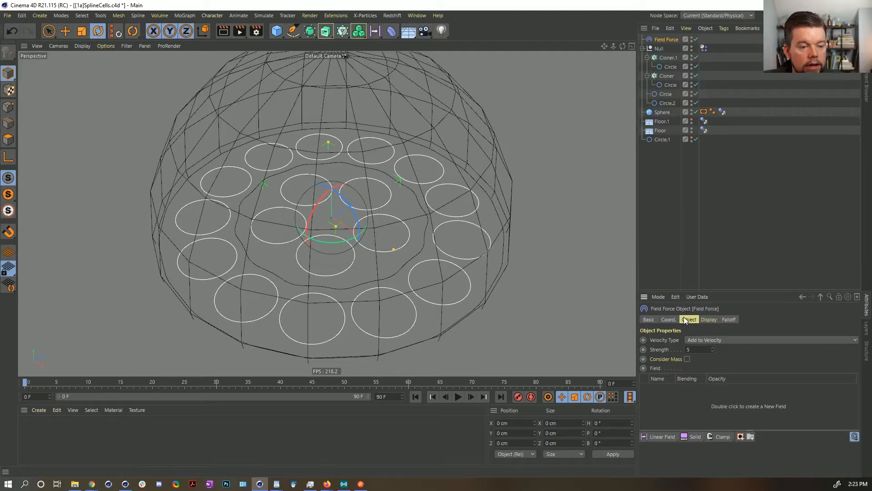
drag(696, 290, 700, 237)
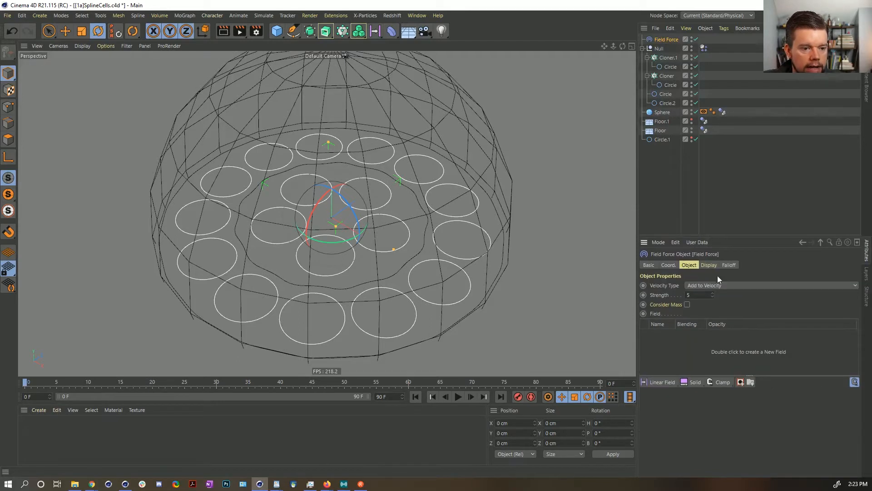
scroll(724, 266, down, 1)
scroll(685, 261, up, 1)
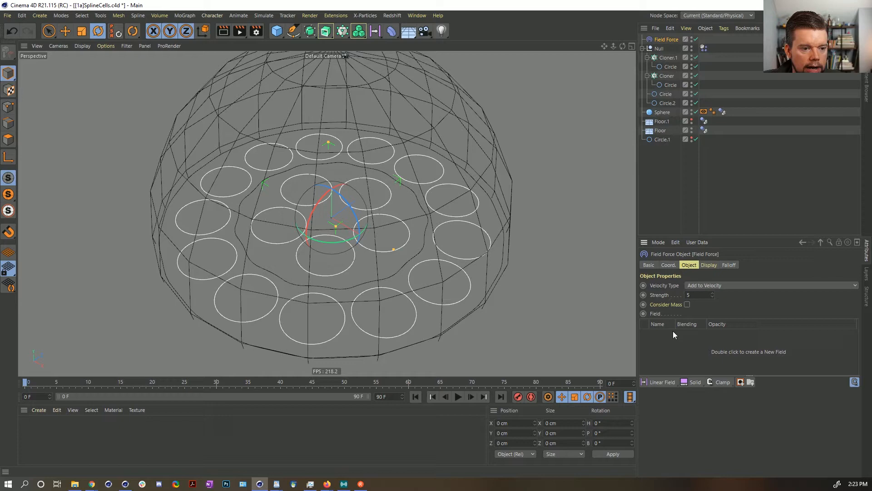
click(666, 382)
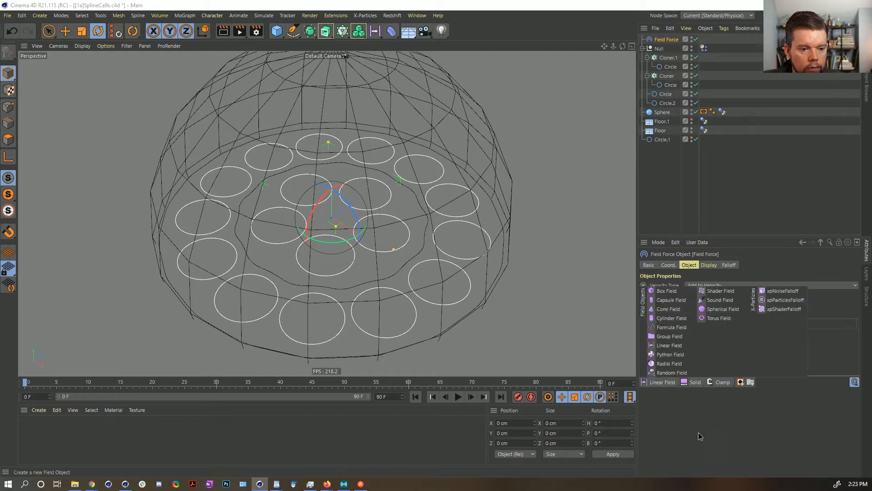
click(671, 372)
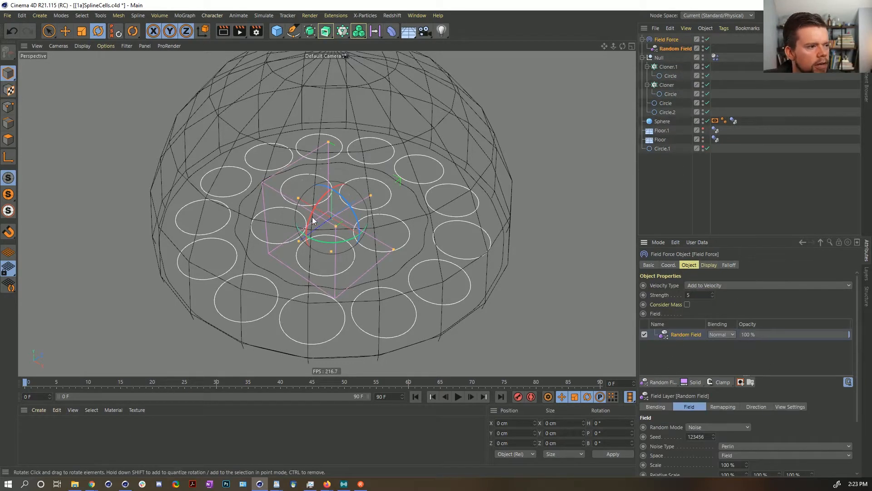
scroll(312, 216, up, 5)
scroll(283, 95, down, 5)
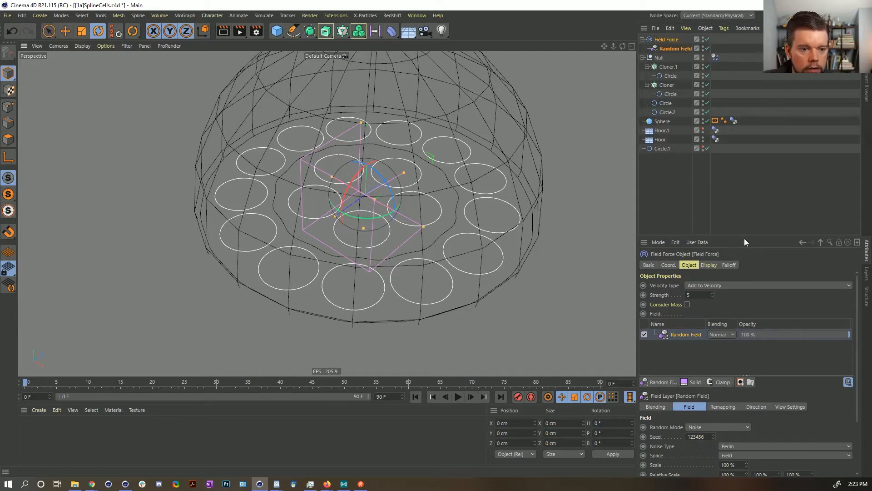
Set the Random Field's scale to 406% and animation speed to 25%, with a Field Force strength of 55
drag(744, 238, 739, 133)
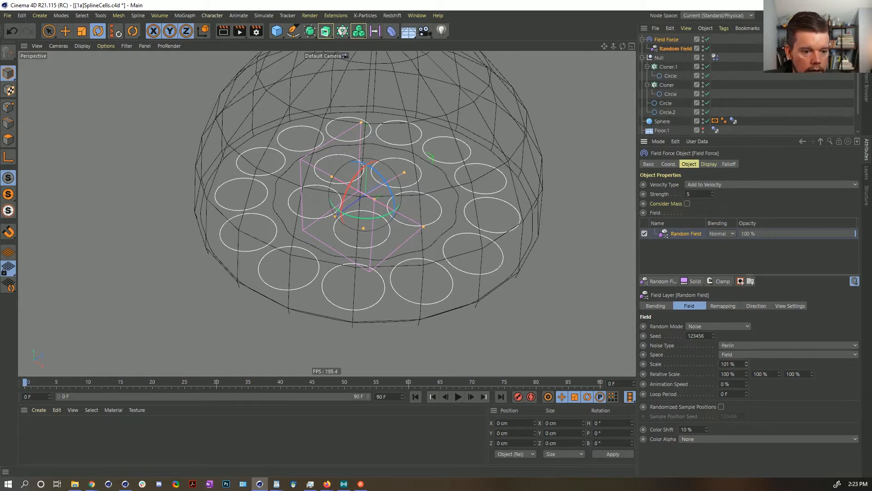
drag(746, 364, 777, 361)
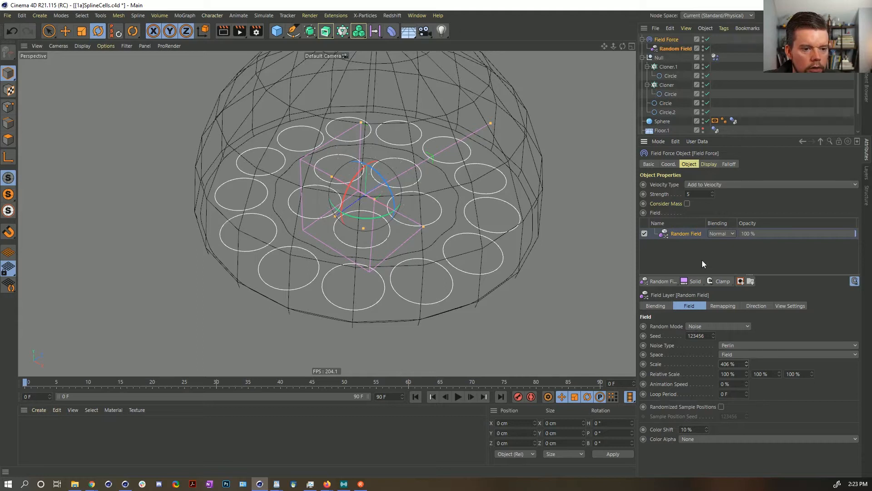
drag(695, 194, 625, 199)
text(55)
key(Return)
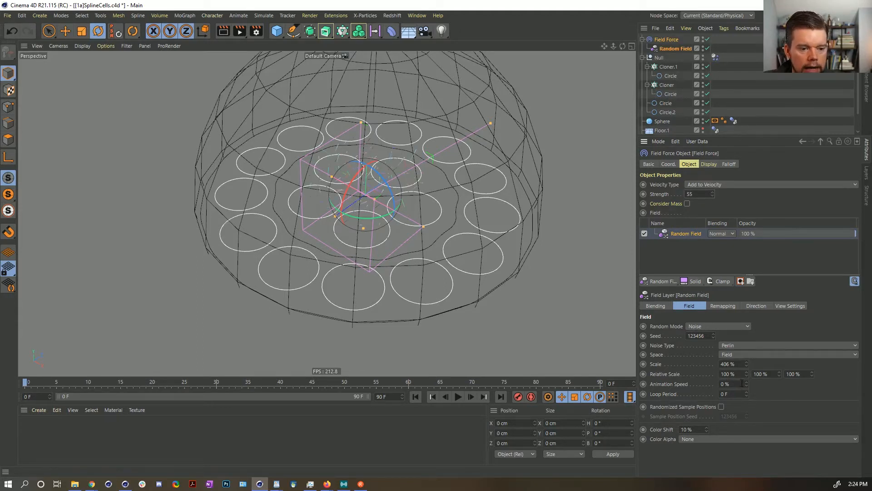
drag(742, 383, 675, 380)
text(25)
key(Return)
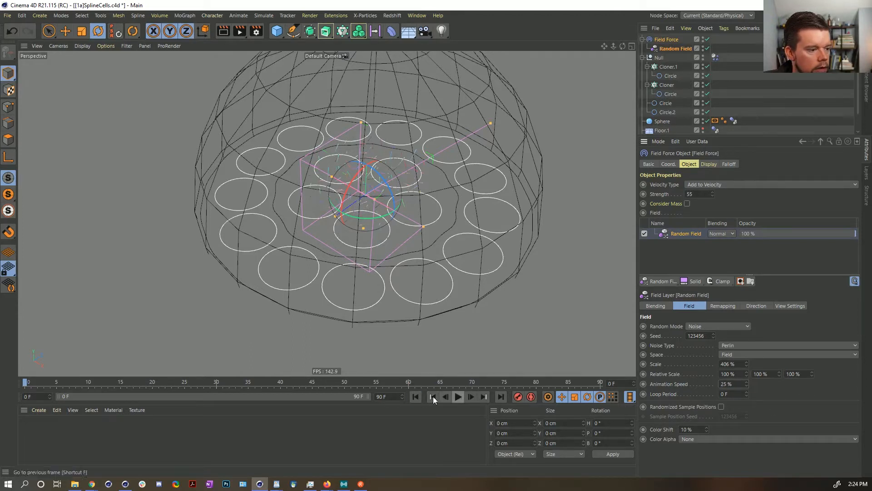
Extend the timeline and its preview range to 333 frames and play the simulation
double_click(381, 397)
key(Return)
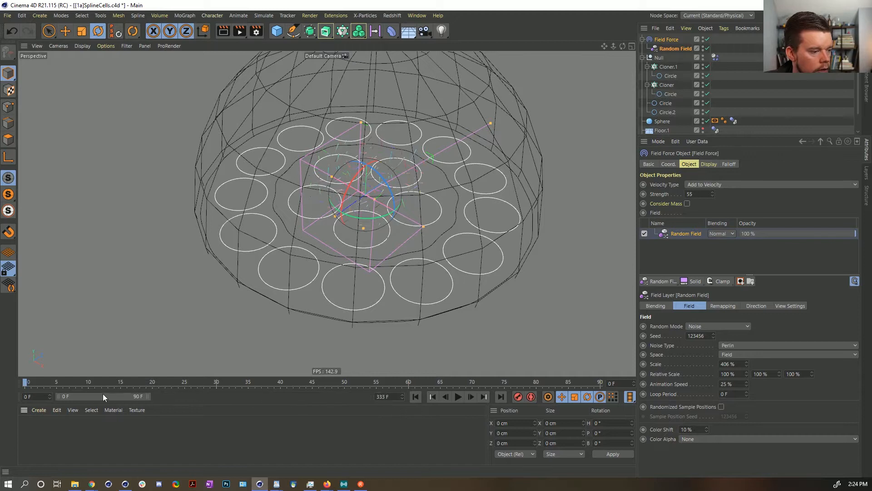
drag(147, 396, 369, 395)
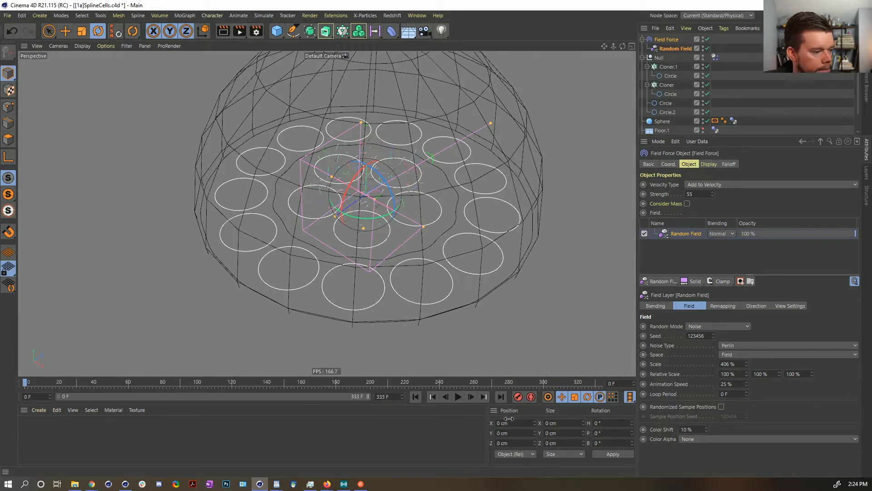
click(459, 397)
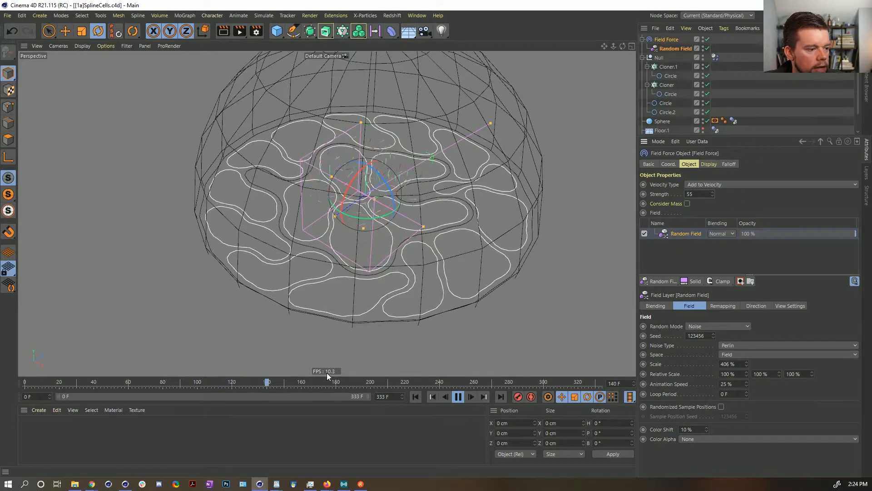
Raise the Field Force strength to 155 while the simulation is playing
click(687, 194)
text(1)
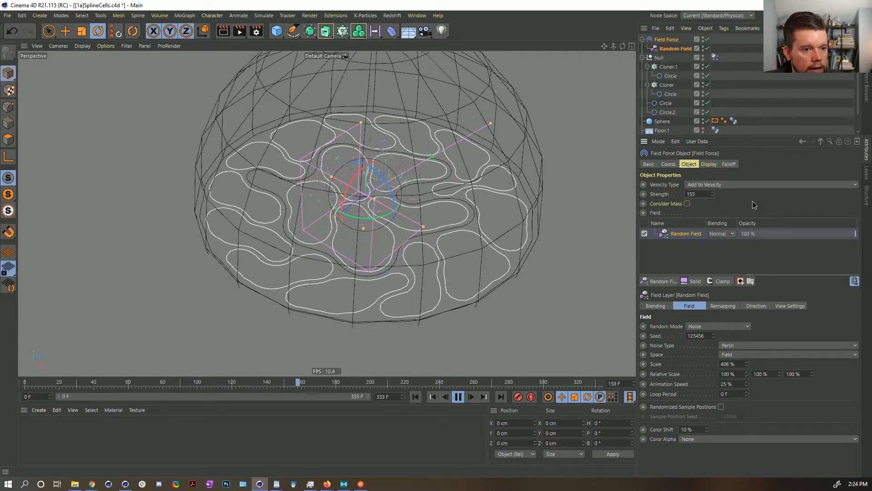
key(Return)
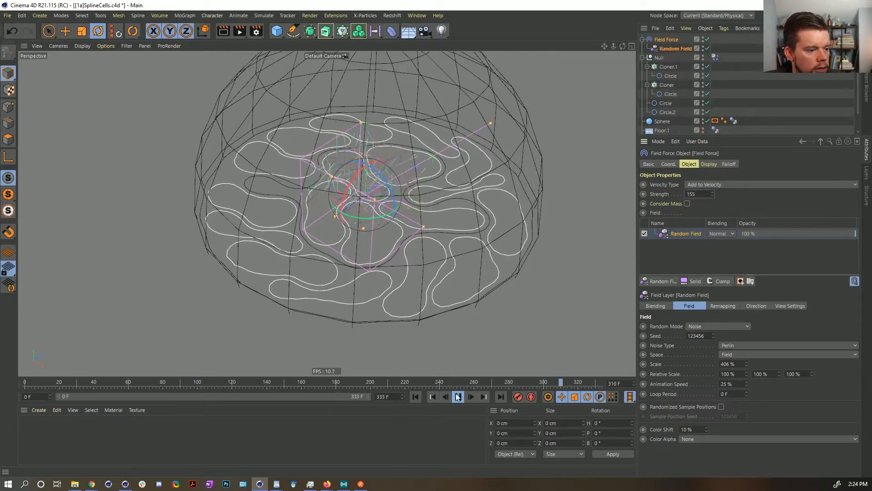
Stop the simulation and reset it to frame 0, stepping one frame forward and back to refresh the splines
click(458, 397)
click(415, 396)
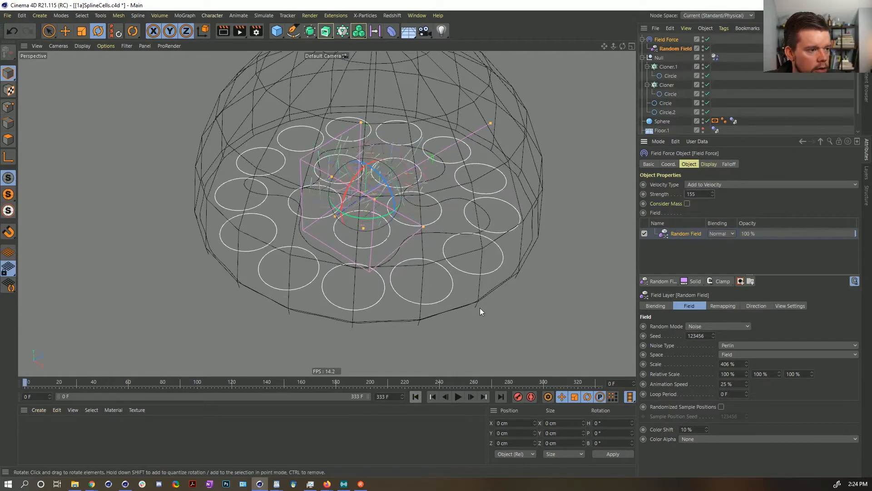
click(471, 396)
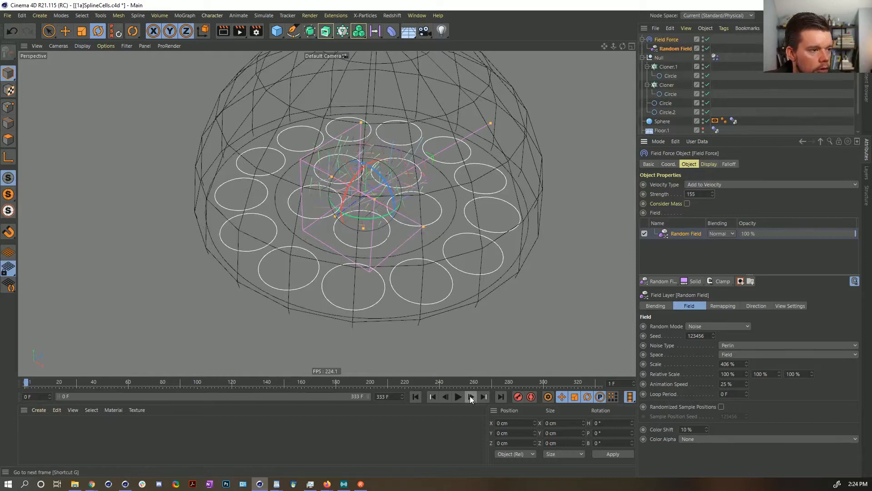
click(417, 396)
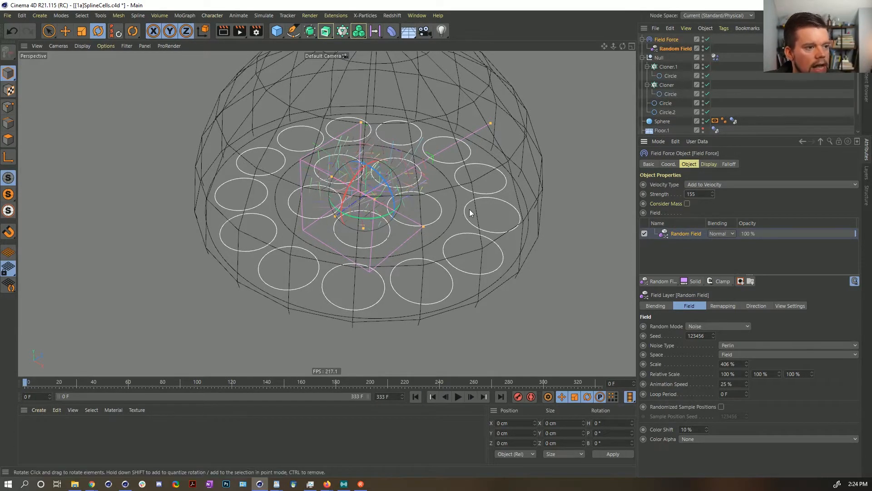
Set the inner radial Cloner.1 to a count of 6 and a radius of 125 cm
click(668, 67)
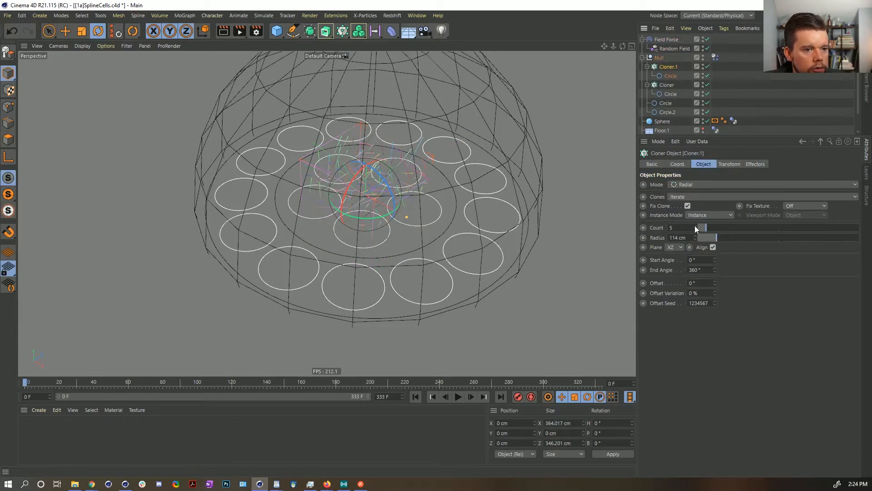
click(694, 225)
drag(700, 237, 716, 237)
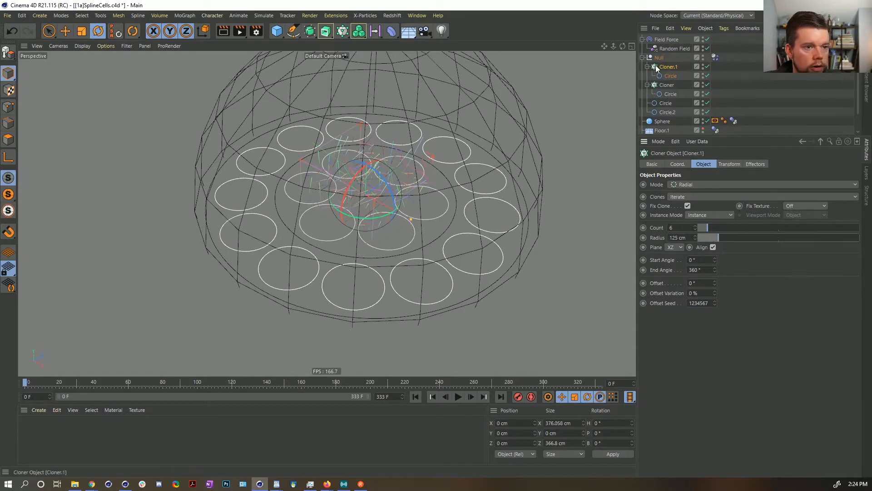
Raise the clone count of the outer Cloner to 15
click(666, 85)
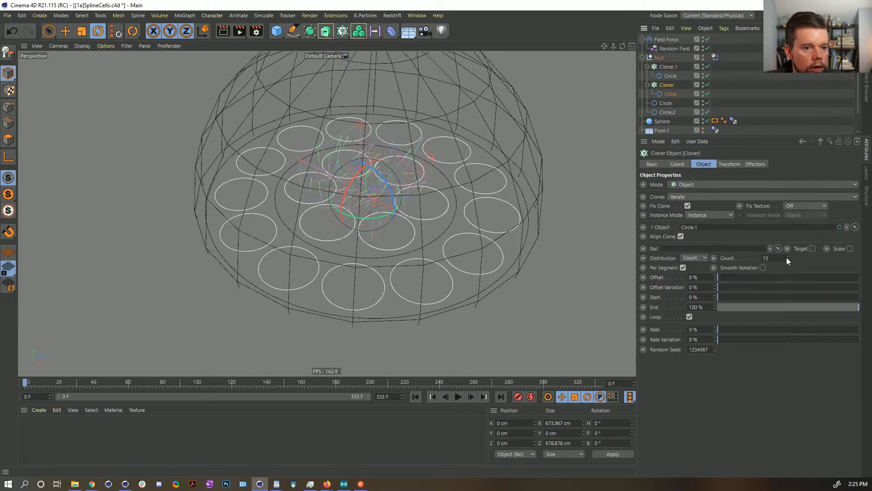
click(788, 257)
click(788, 257)
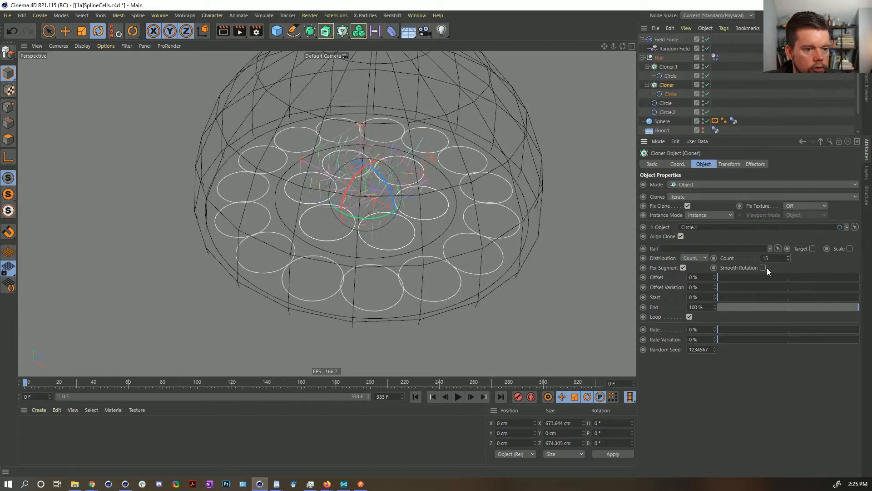
Scale up the Circle.1 guide spline to about 576 cm across so the outer ring of circles spreads out, and deselect it
click(666, 104)
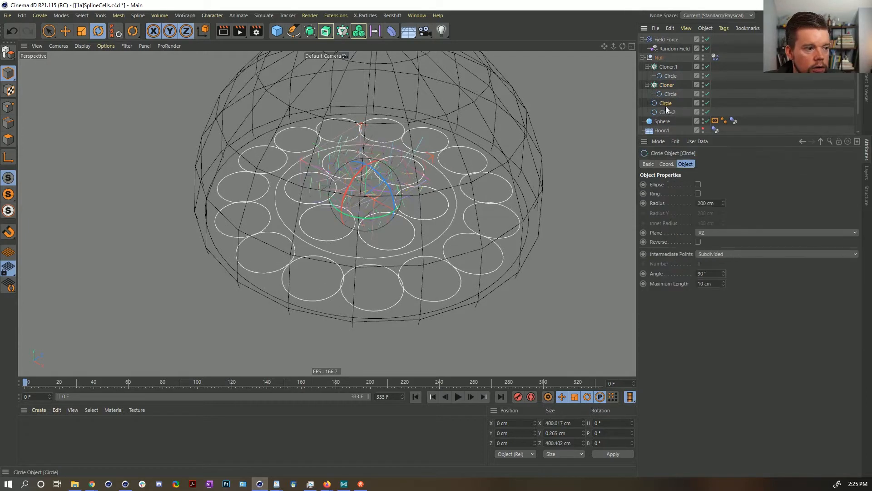
click(668, 113)
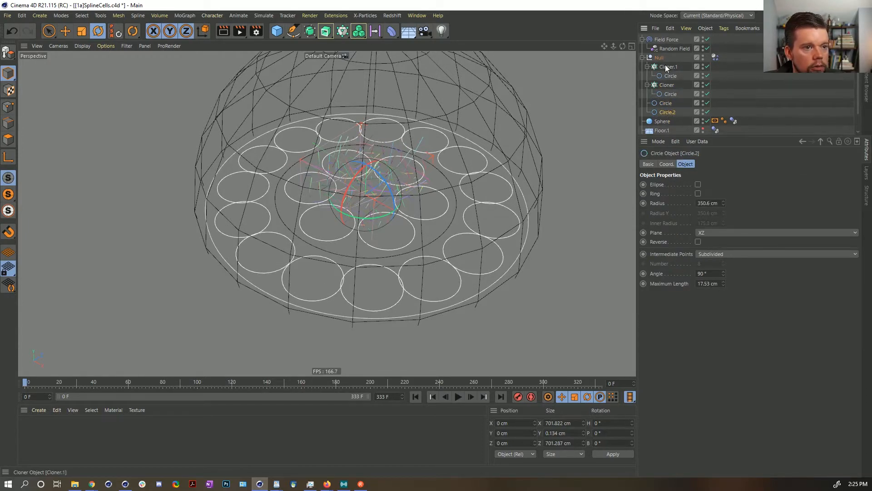
scroll(668, 112, down, 2)
click(662, 129)
key(t)
drag(556, 151, 573, 146)
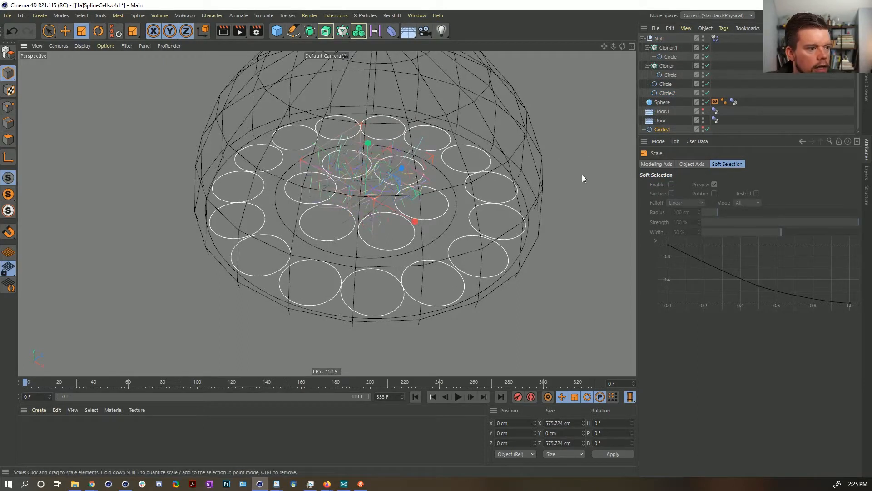
click(509, 371)
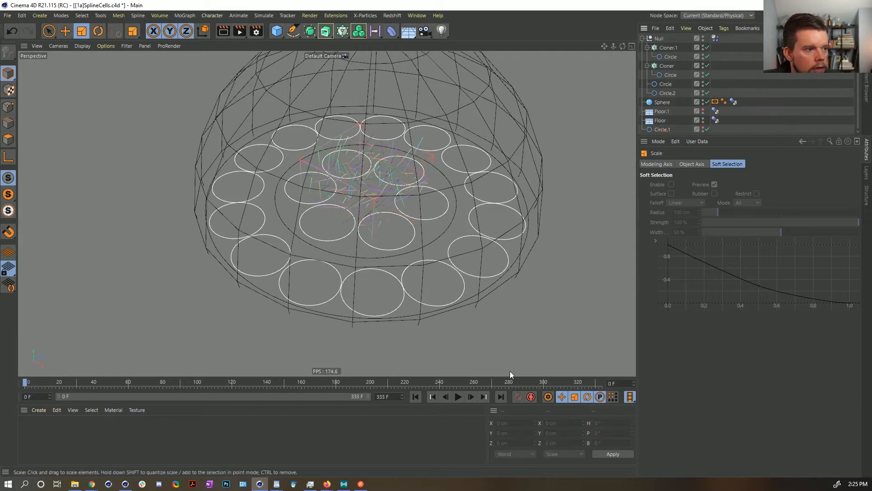
Play the simulation and review the soft body, force and mass settings of the Null's Dynamics Body tag
click(458, 396)
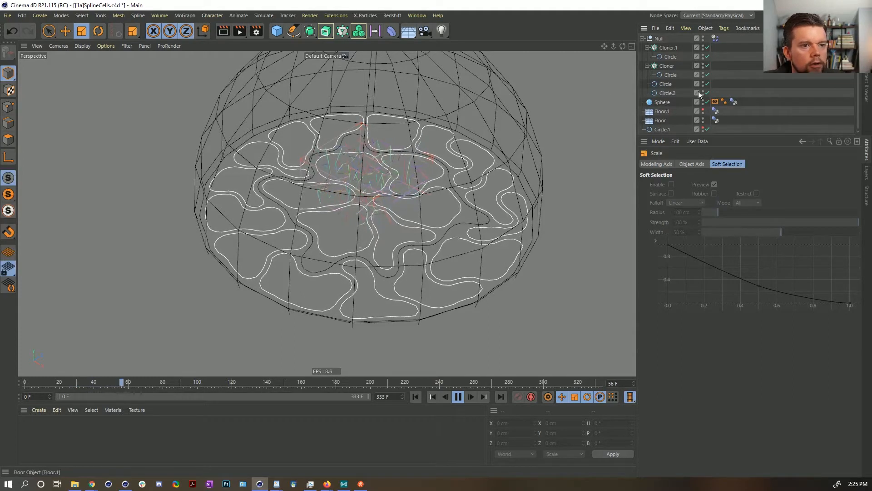
click(715, 39)
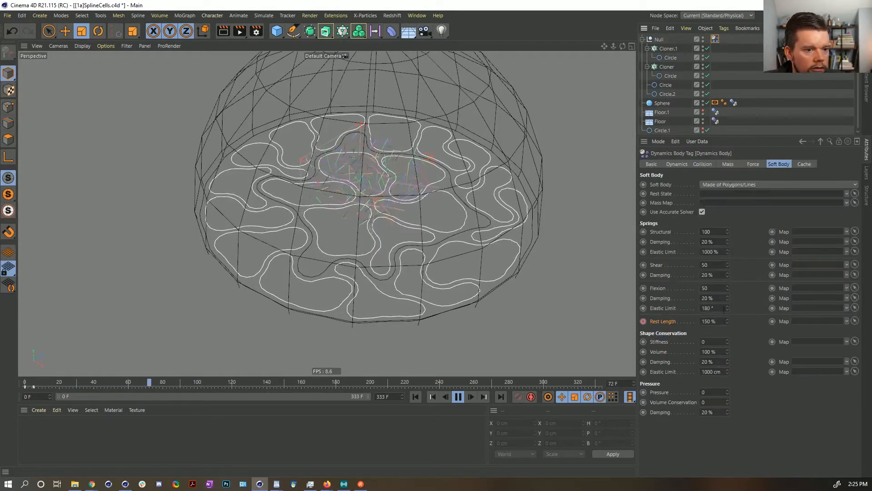
click(728, 164)
click(753, 164)
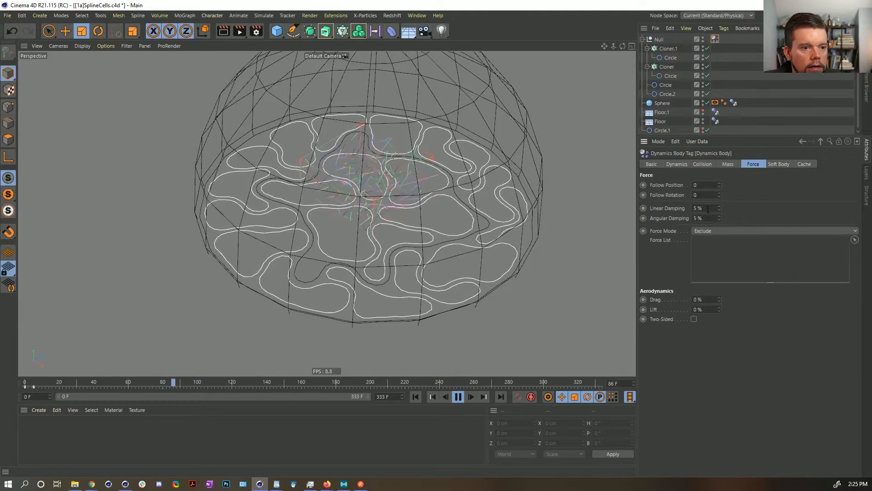
click(726, 164)
scroll(664, 55, up, 1)
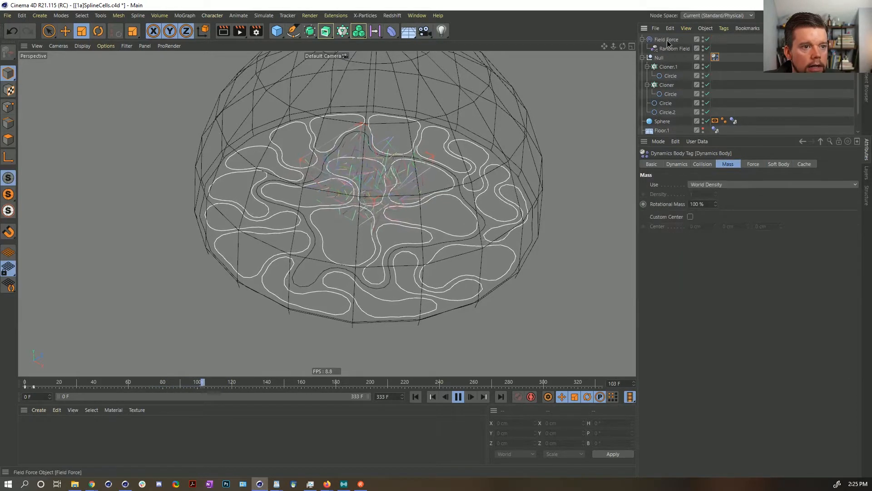
Set the Field Force strength to 255 and the Random Field's animation speed to 55% during playback
click(670, 49)
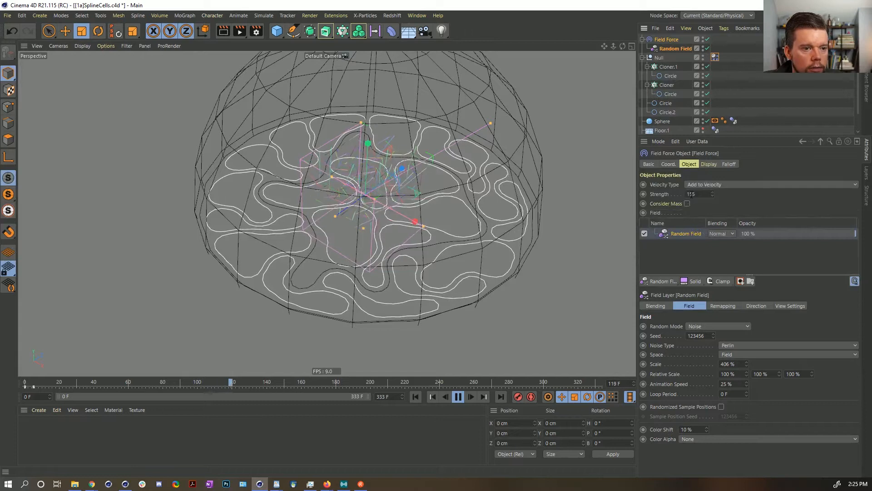
drag(690, 194, 685, 194)
text(2)
click(735, 207)
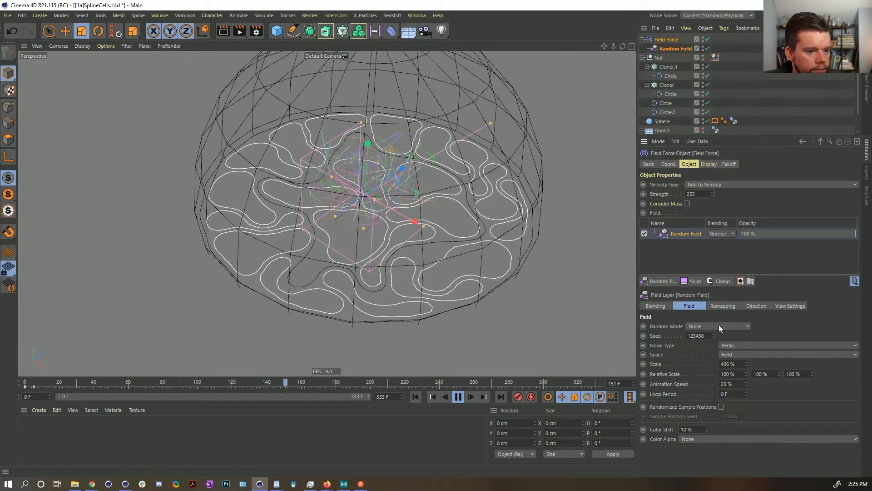
double_click(729, 384)
text(55)
key(Return)
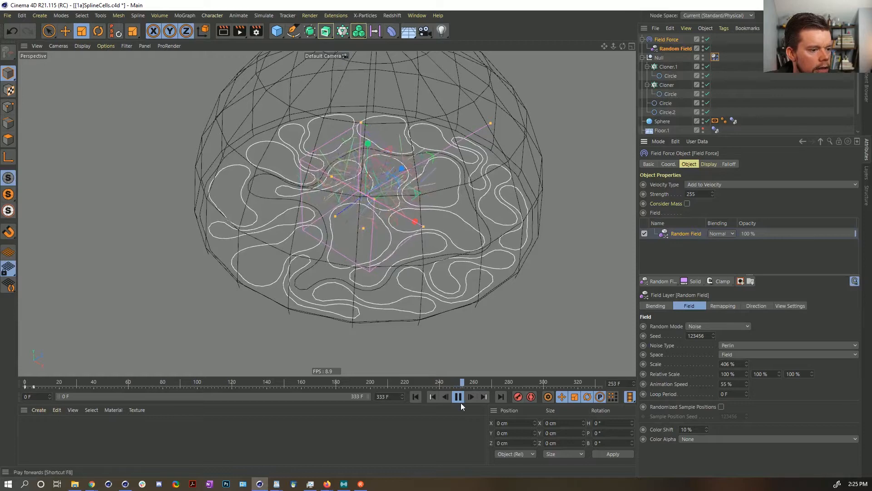
Replay the simulation from the start with the Random Field's animation speed at 155%, and return to frame 0
click(422, 396)
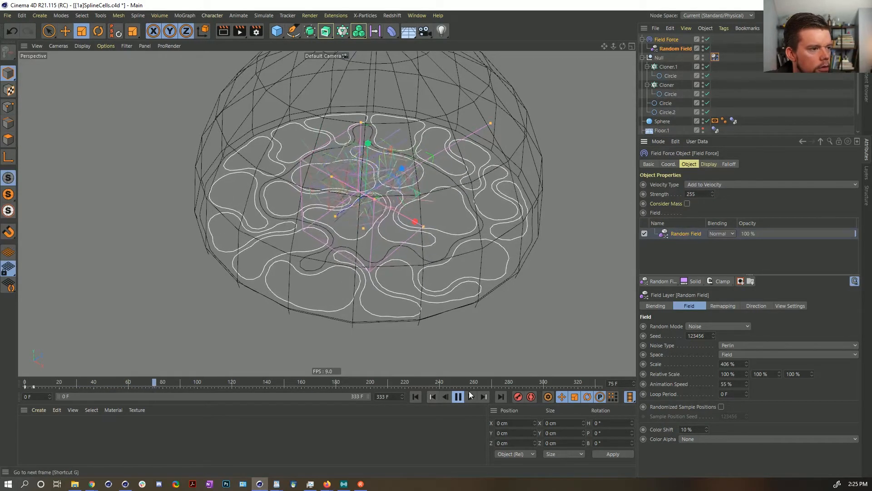
click(720, 385)
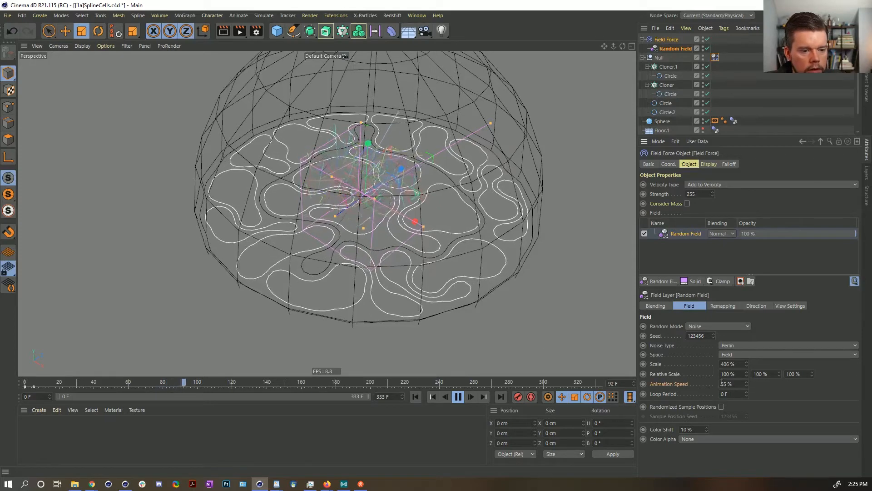
text(1)
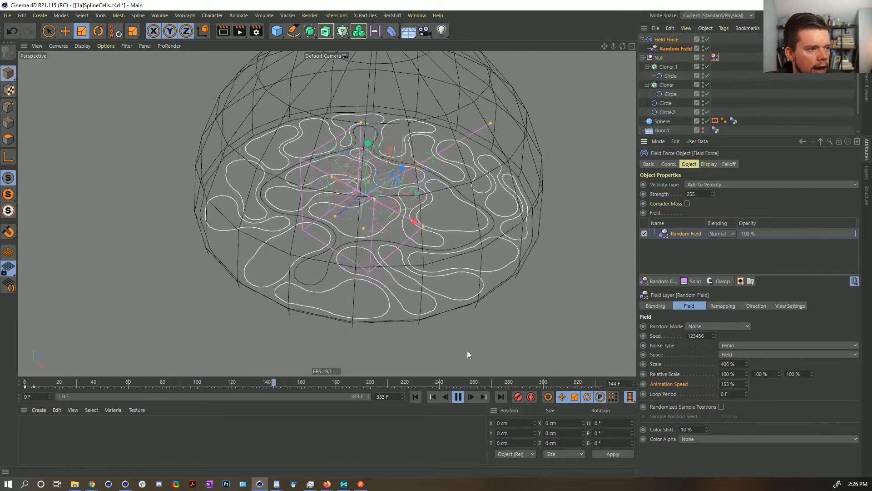
click(456, 397)
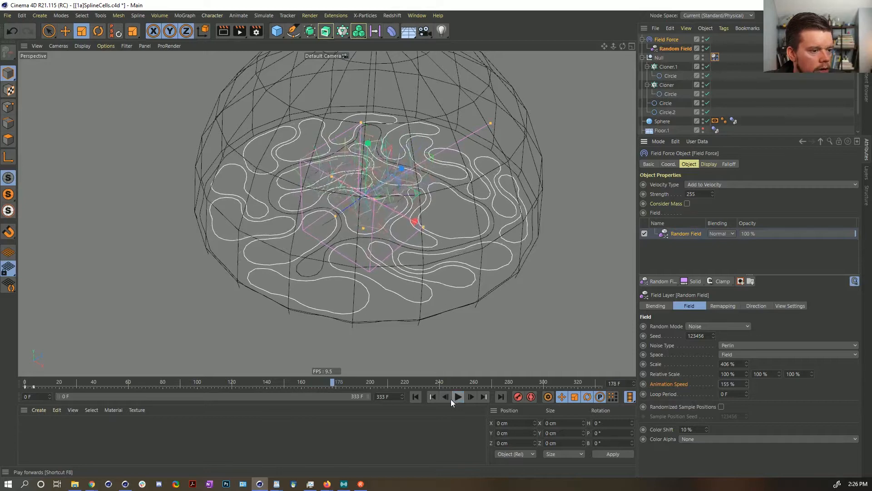
key(shift+f)
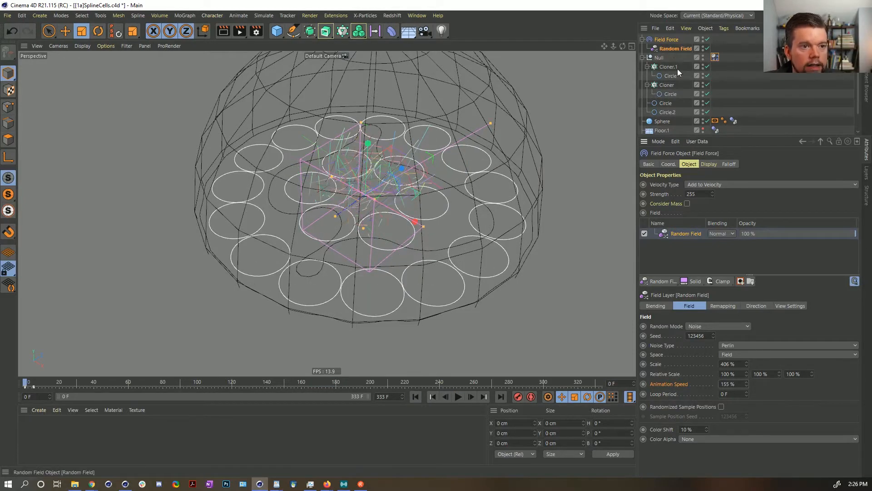
Set the soft body Rest Length keyframe at frame 5 to 160% and play the simulation briefly
click(715, 57)
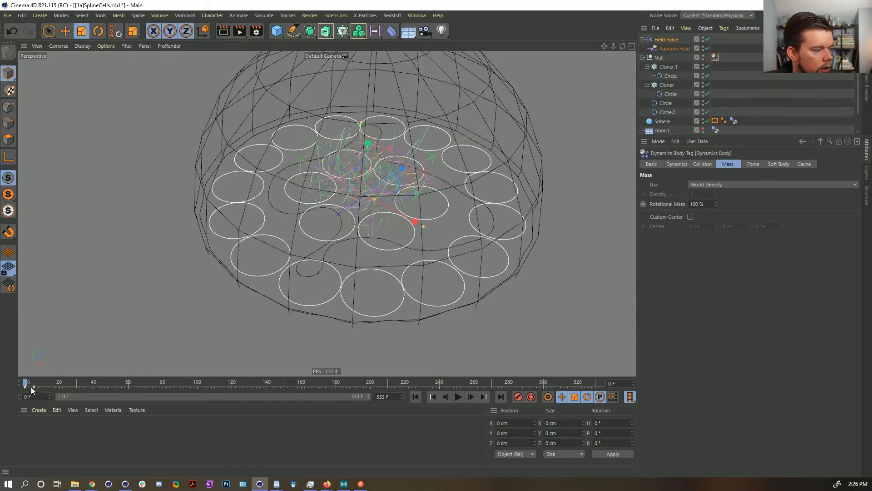
drag(31, 387, 42, 389)
drag(714, 201, 703, 211)
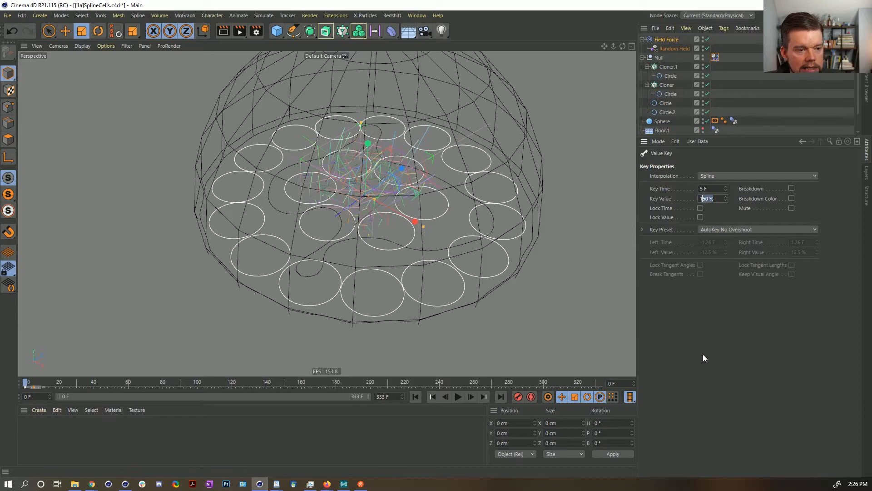
text(160)
key(Return)
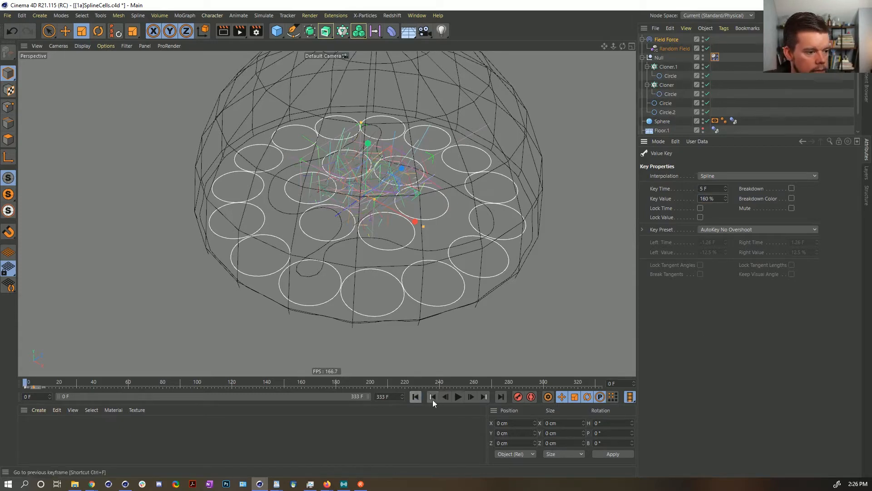
click(458, 397)
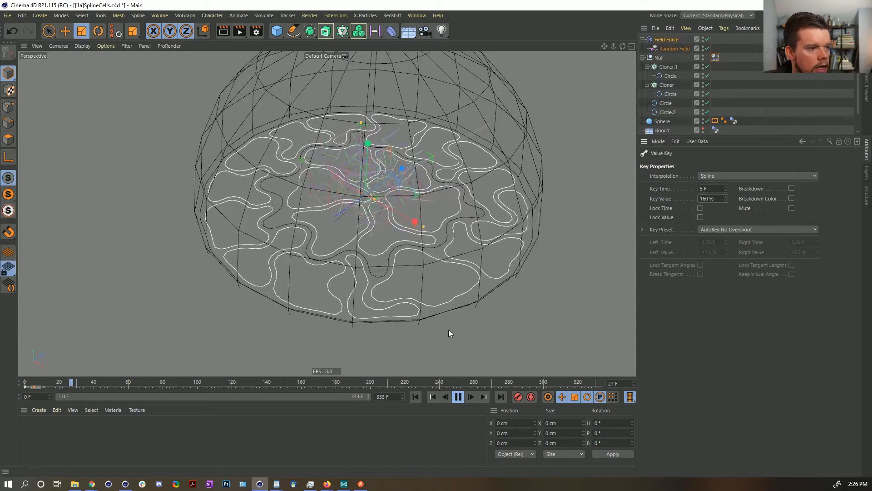
click(458, 397)
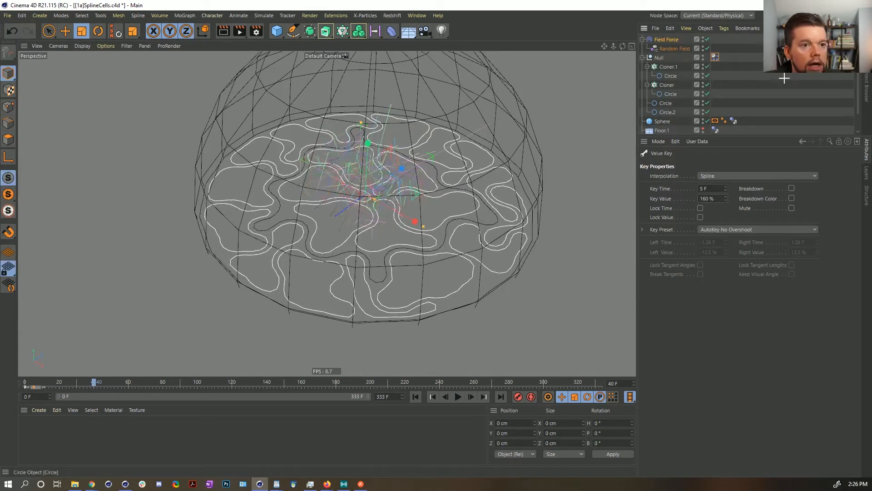
Hide the Field Force and the Sphere in the viewport and play the simulation to check the cell motion
click(784, 78)
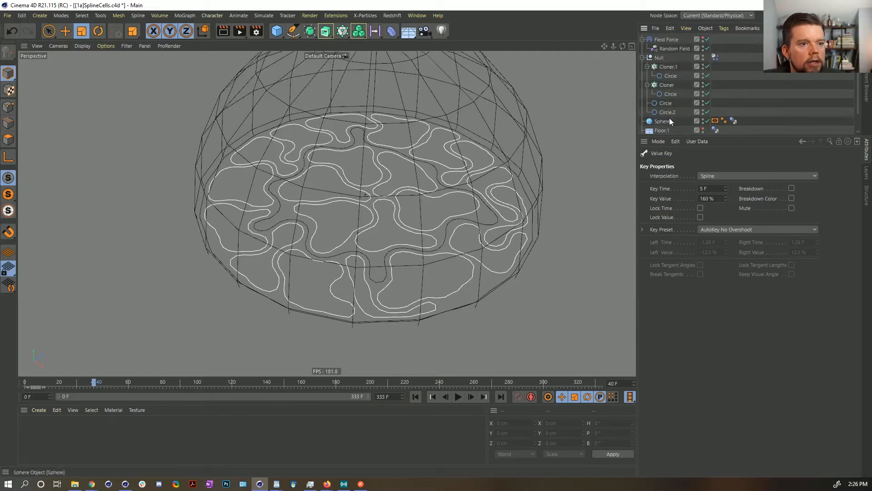
click(702, 119)
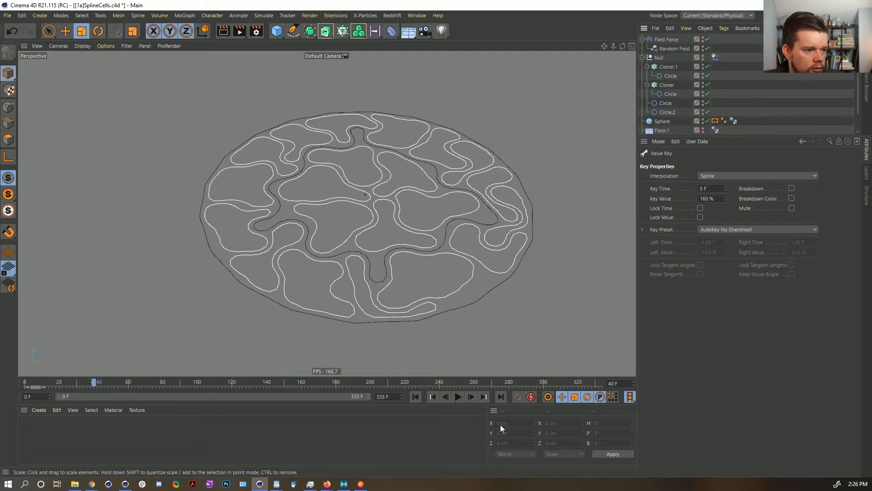
click(459, 397)
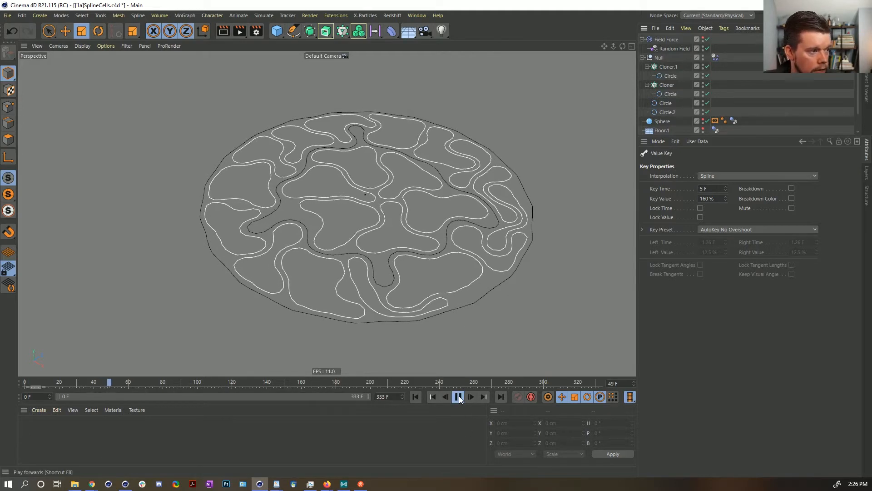
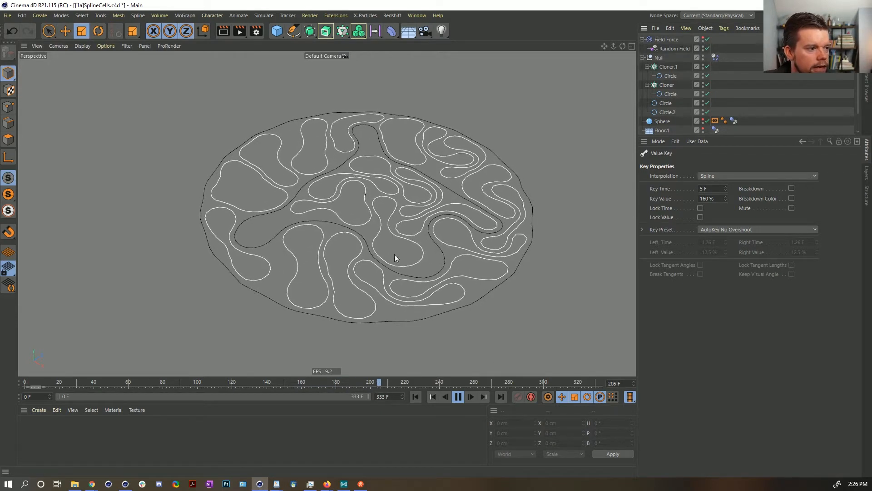
click(458, 396)
Return to frame 0 and try to bake all dynamics from the cache settings of the Null's Dynamics Body tag
click(416, 396)
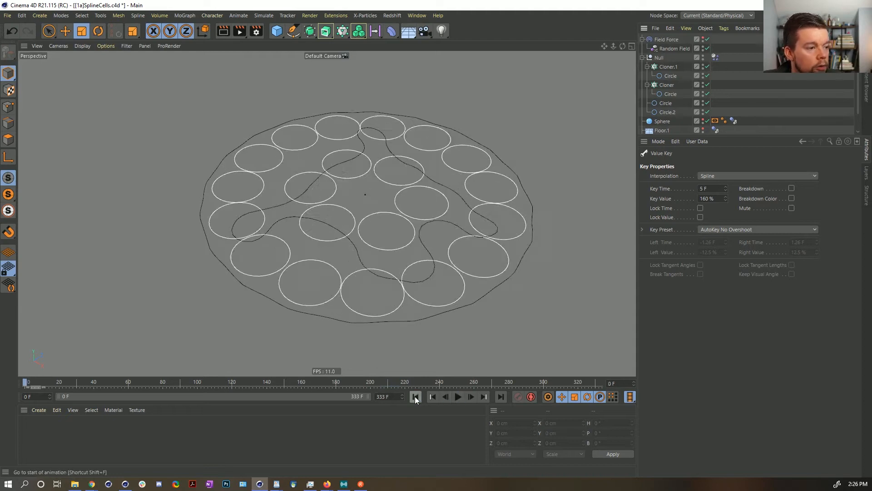
click(418, 396)
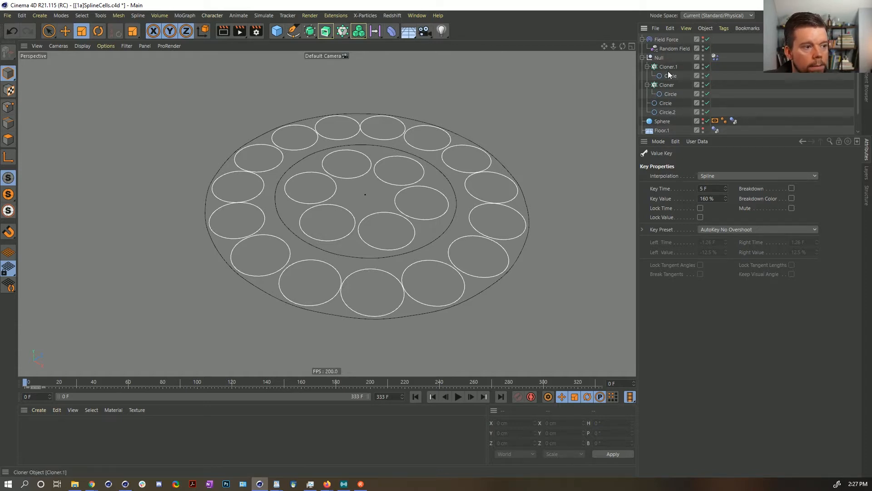
click(715, 58)
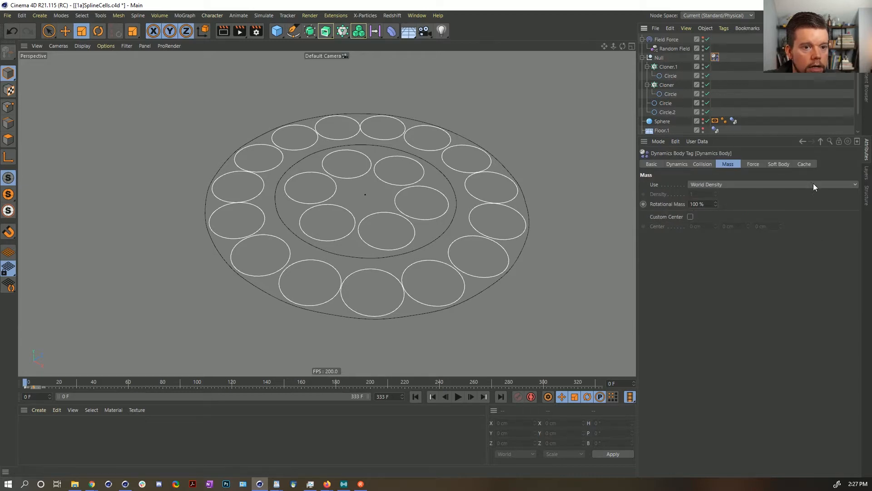
click(803, 164)
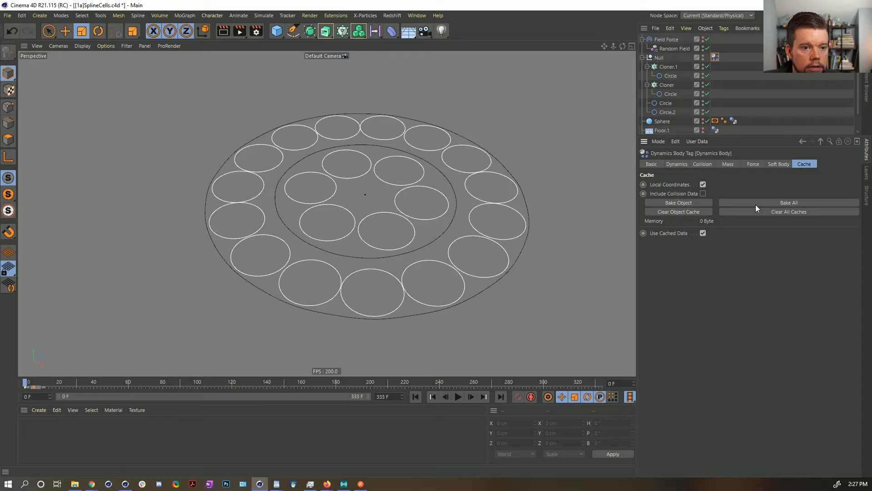
click(755, 203)
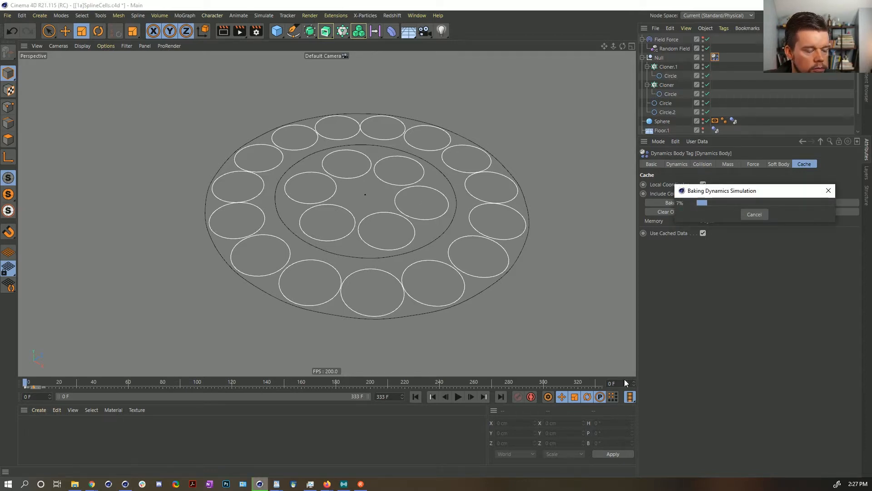
click(752, 213)
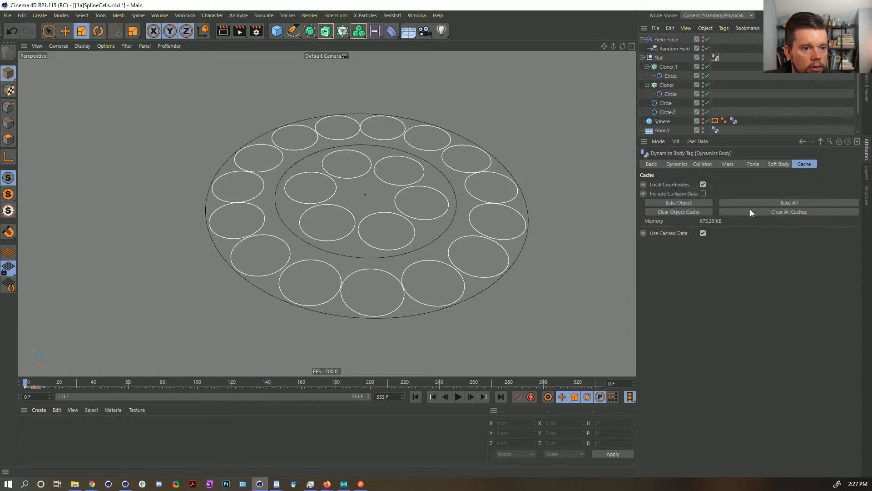
Set the timeline's end frame to 111 and play the partly cached simulation briefly
click(382, 397)
text(111)
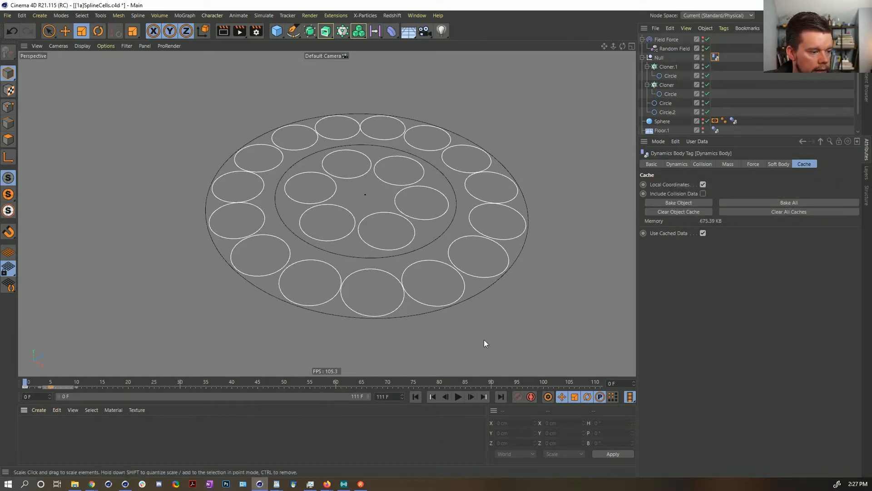
click(458, 397)
click(459, 396)
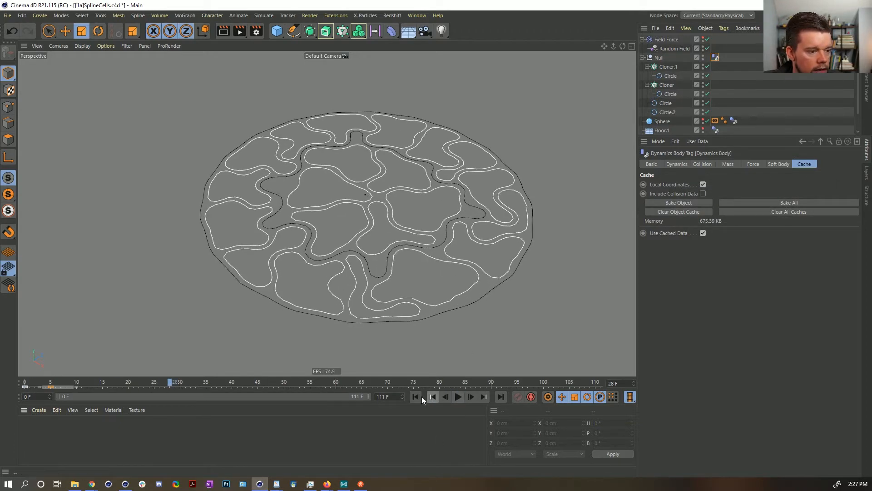
Bake all dynamics from frame 0, then play the cached simulation and scrub back to the start
click(416, 397)
click(753, 202)
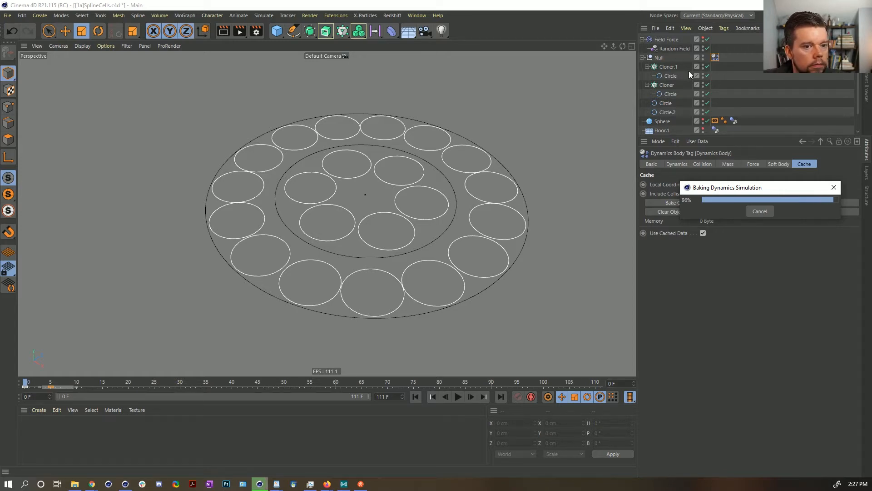
click(464, 402)
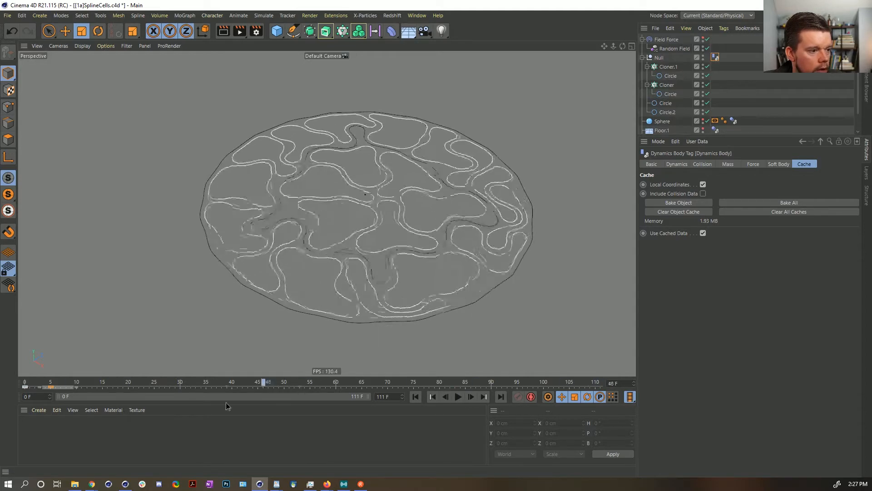
drag(352, 385, 18, 377)
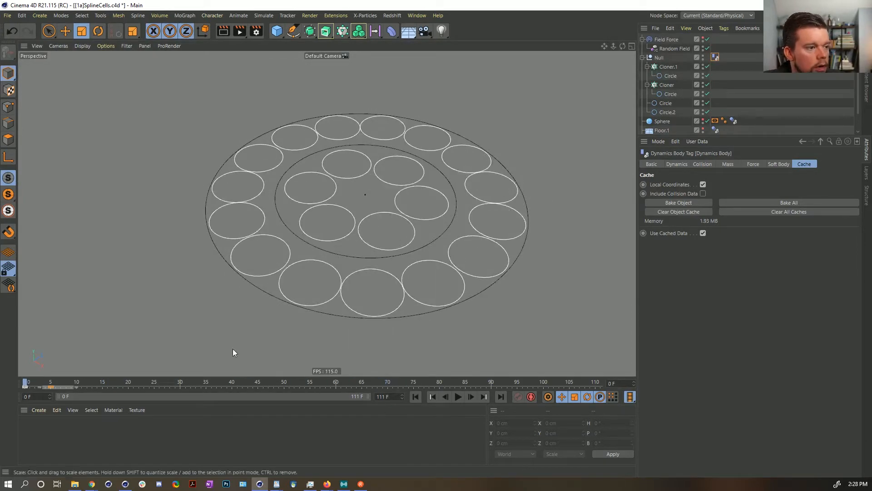
Try baking the Null with the circle splines as Alembic, and delete the resulting Alembic object
click(659, 58)
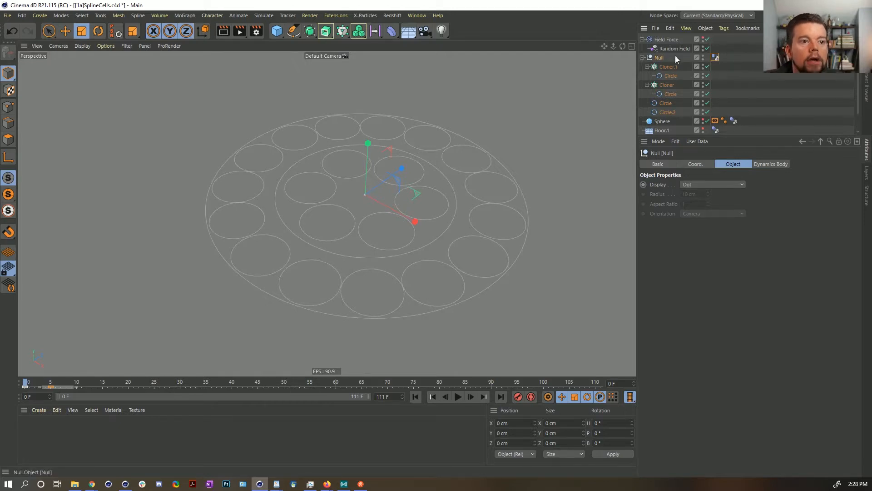
right_click(660, 59)
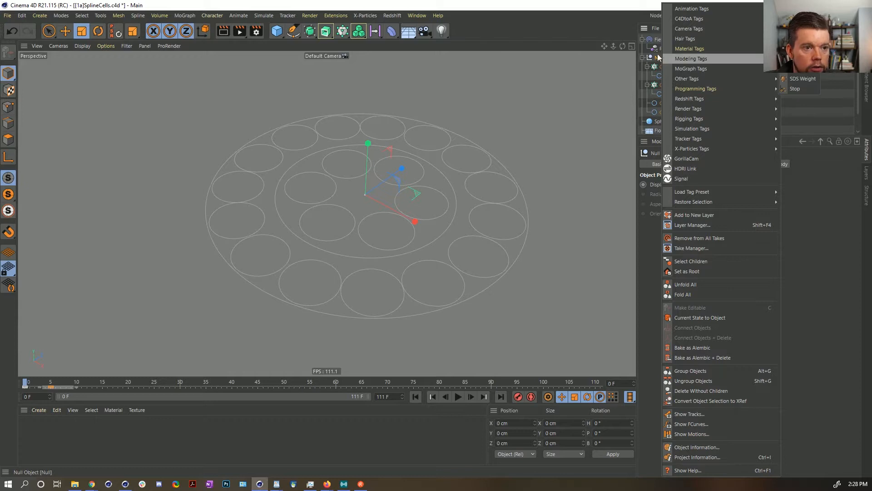
click(655, 57)
right_click(655, 57)
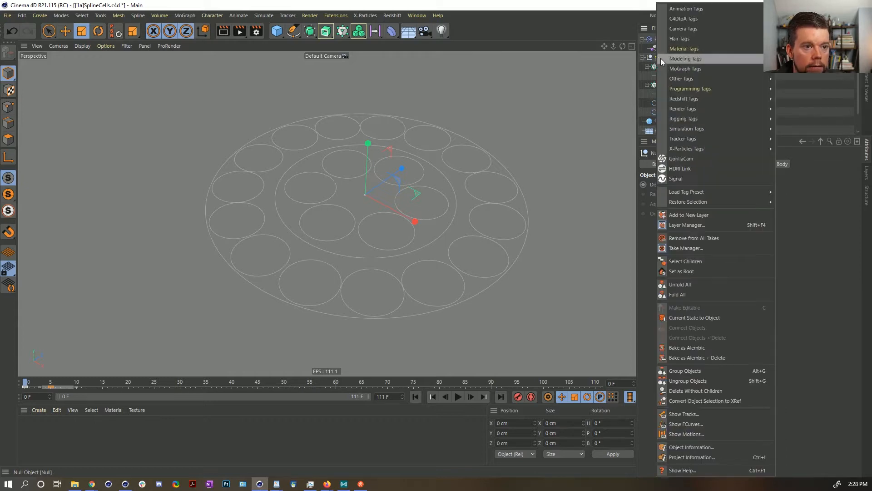
click(720, 348)
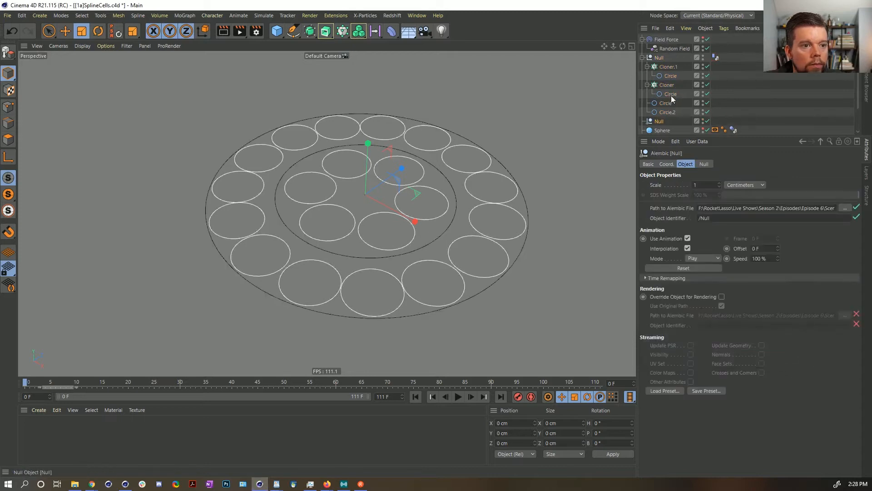
scroll(658, 124, down, 2)
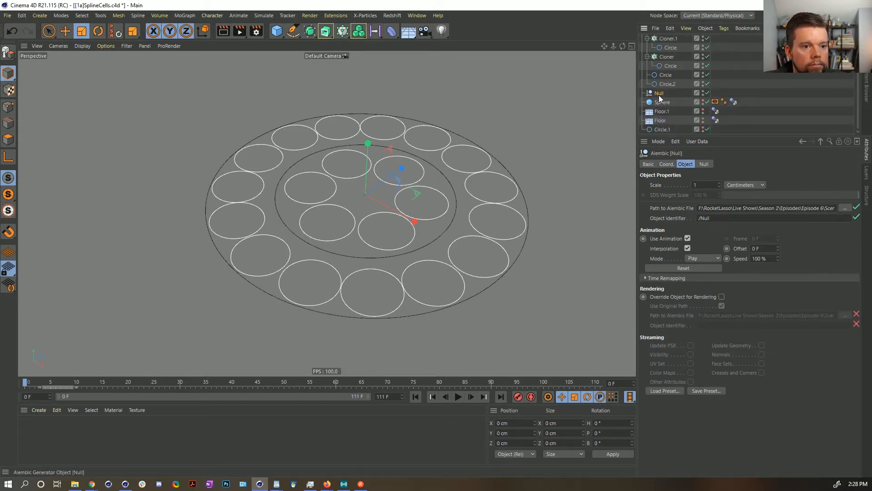
key(Delete)
scroll(671, 74, up, 2)
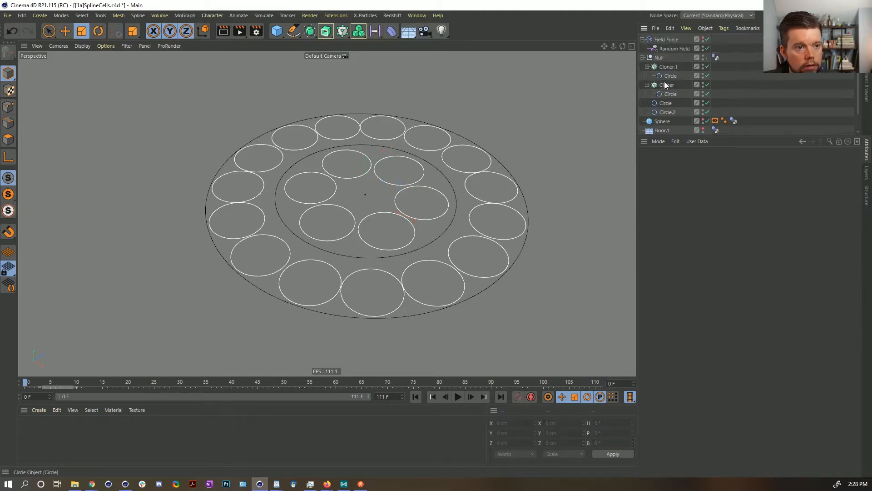
Wrap the Null containing the circle splines in a Connect object
click(657, 57)
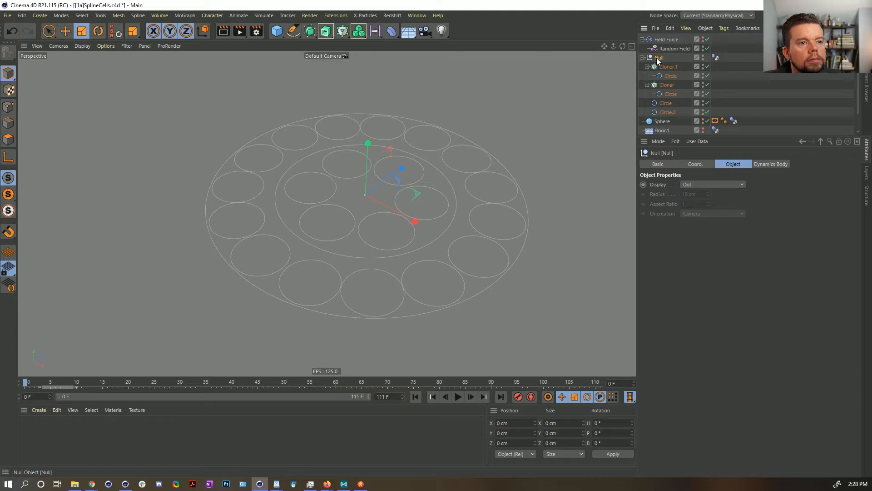
click(328, 35)
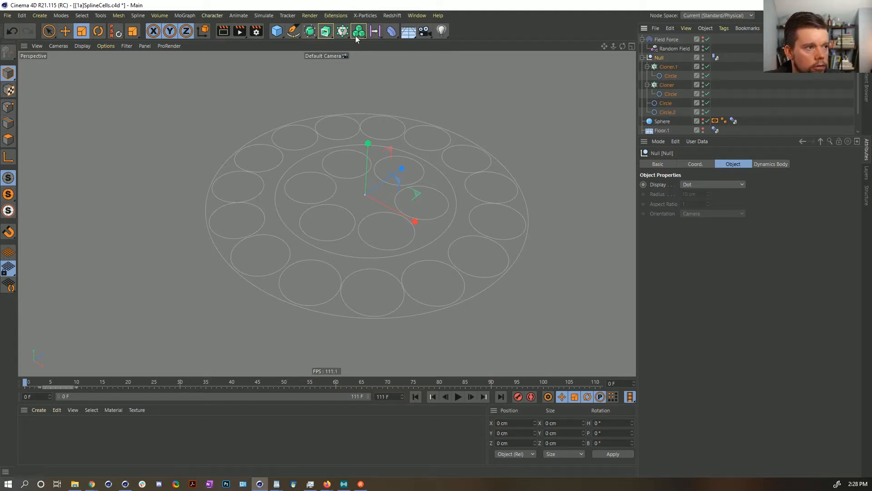
click(311, 31)
click(419, 92)
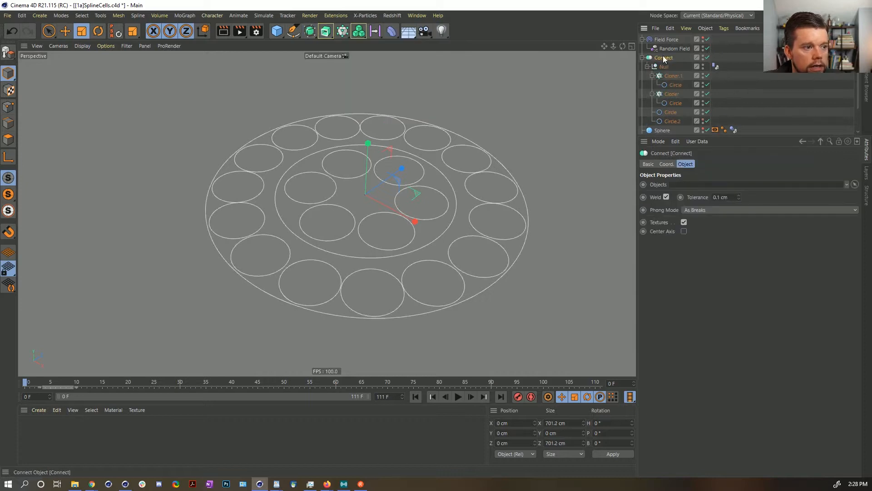
Add an Extrude object with Connect as its child, and set its movement to 0 cm in Z and 36 cm in Y
click(327, 33)
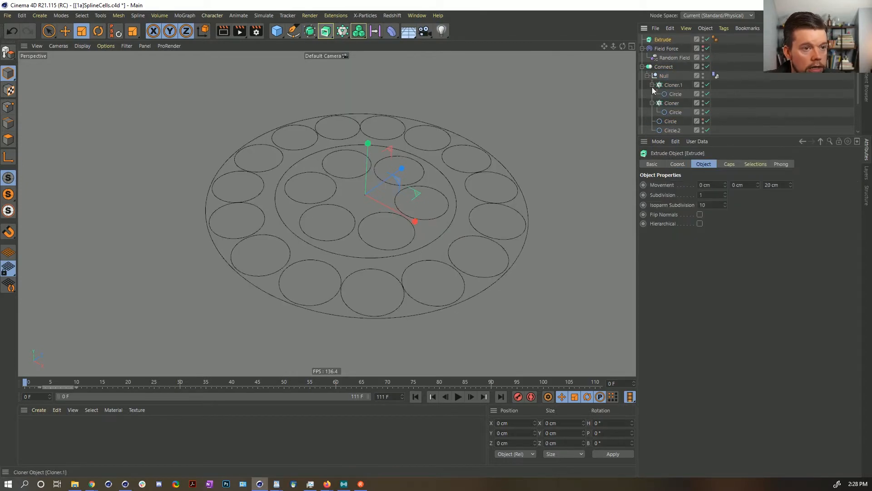
drag(670, 60, 664, 40)
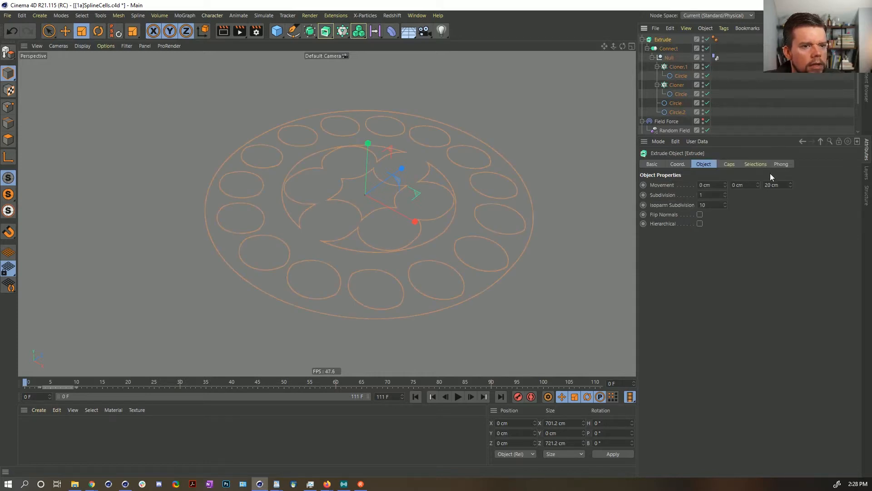
double_click(778, 183)
text(0)
key(Return)
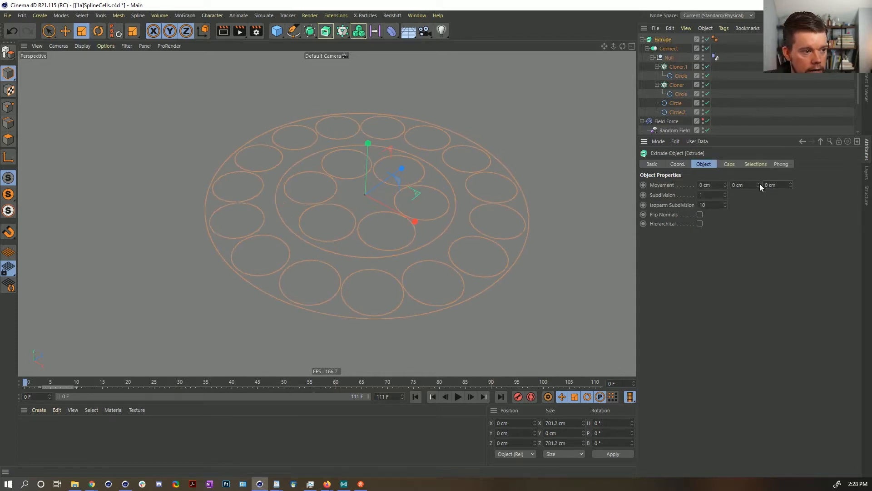
drag(758, 183, 758, 169)
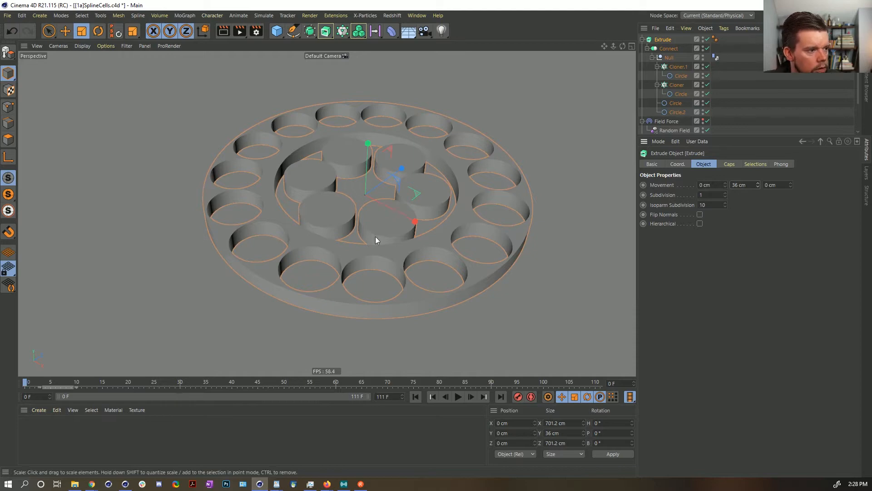
Play the animation to check whether the Extrude follows the live simulation, and return to frame 0
alt+right_drag(376, 236, 415, 203)
alt+middle_drag(416, 203, 337, 191)
alt+drag(409, 202, 405, 206)
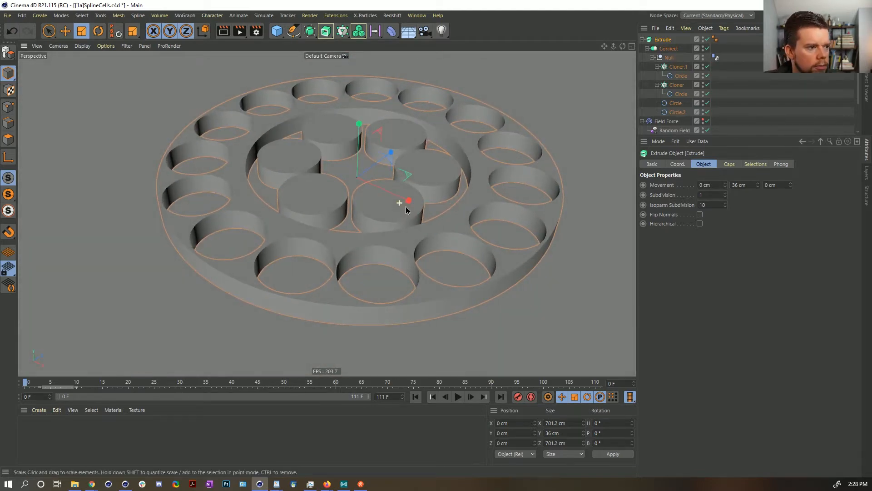
click(459, 397)
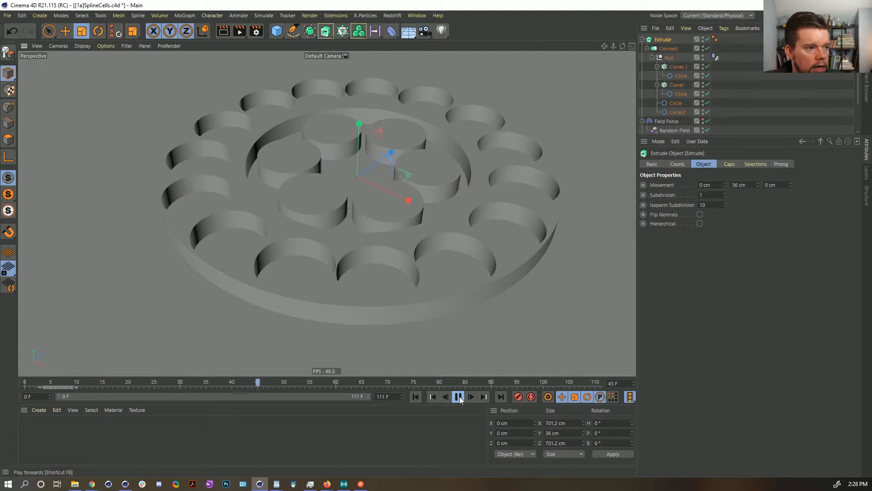
click(459, 396)
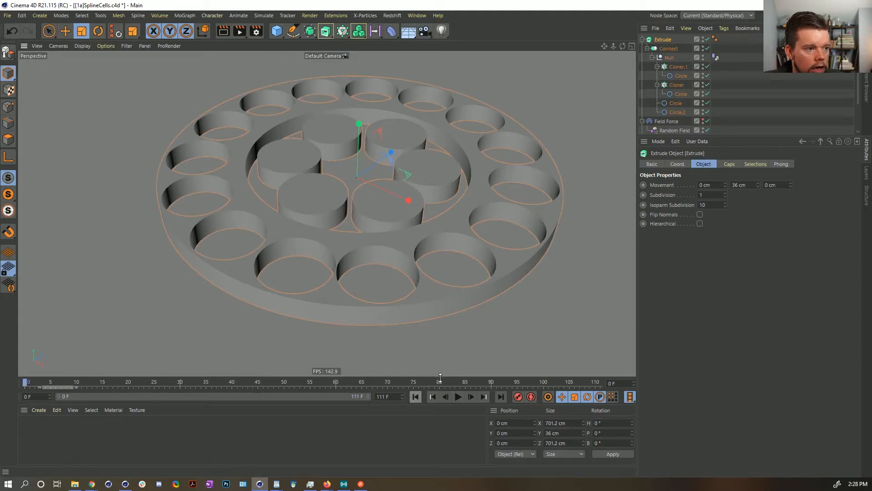
click(415, 397)
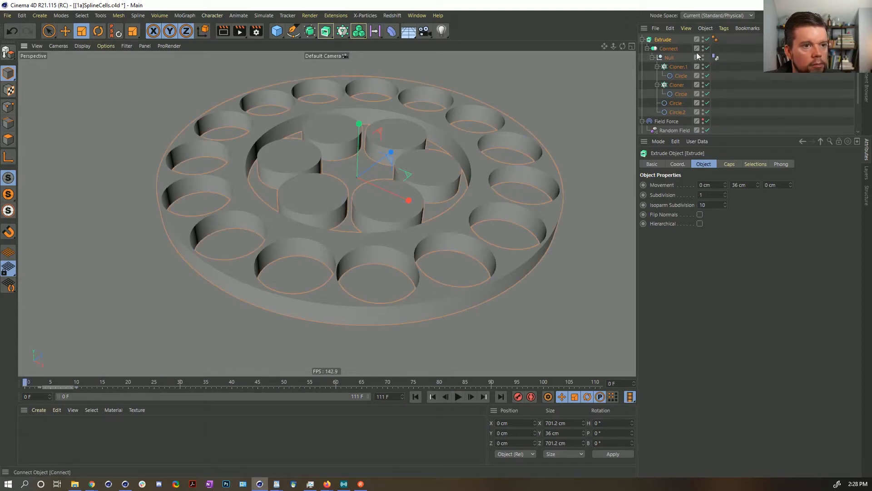
Take the Connect object out of the Extrude, bake it as Alembic, and play the baked spline animation
click(664, 49)
click(648, 48)
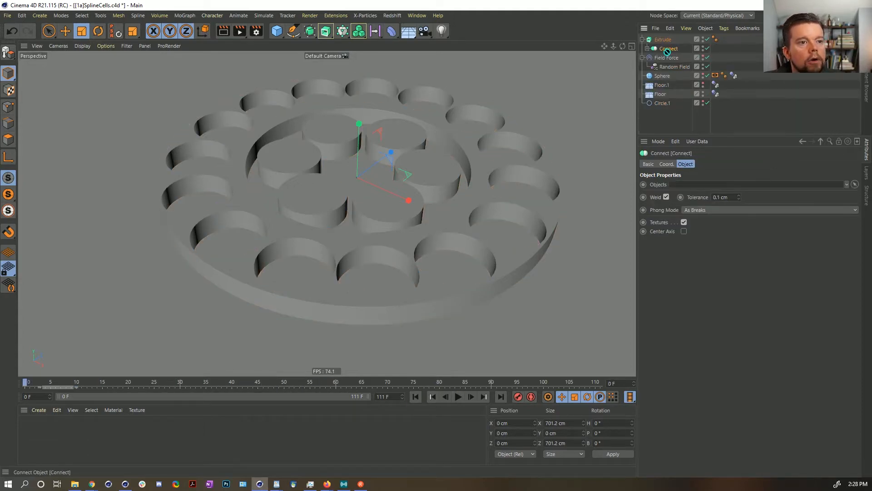
right_click(662, 47)
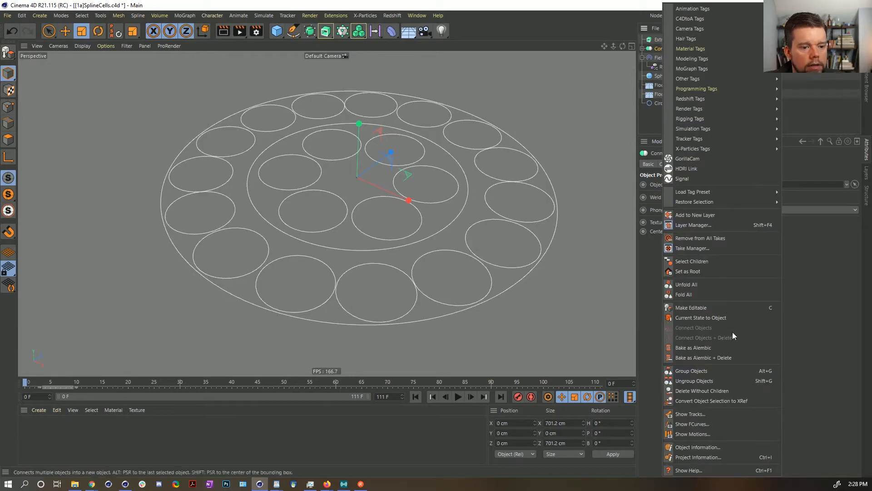
click(729, 347)
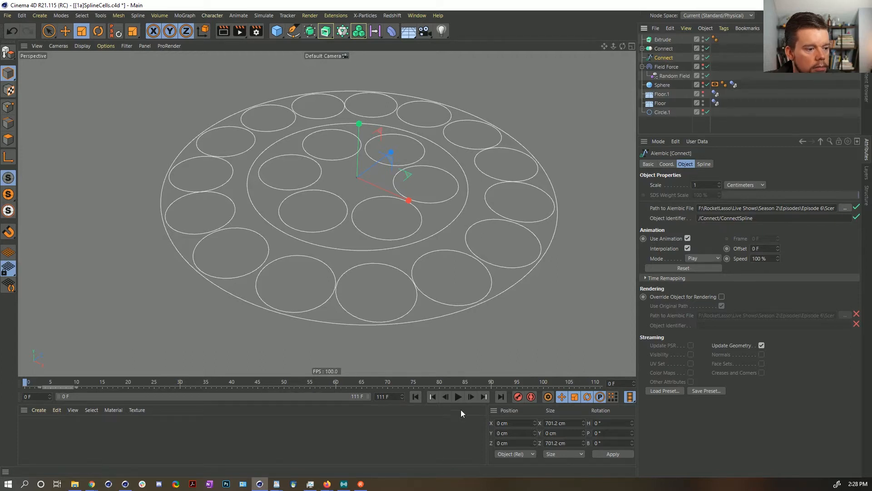
click(458, 396)
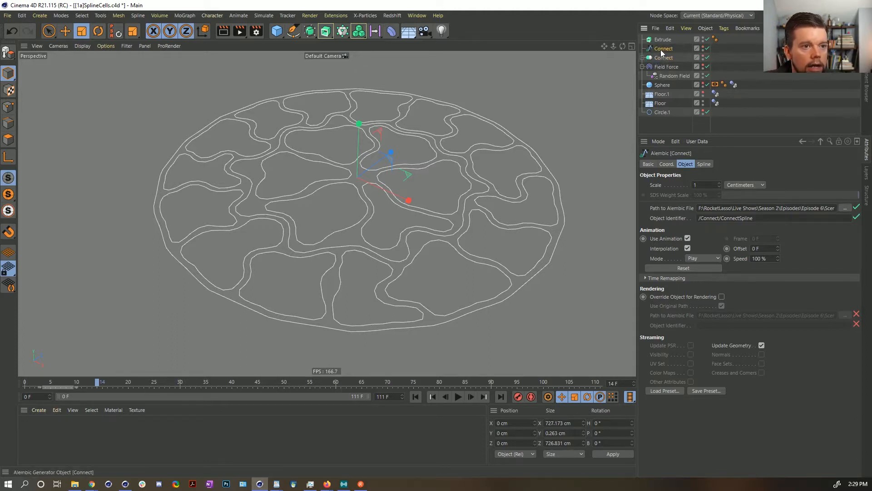
Make the baked Alembic Connect spline a child of the Extrude and play the extruded cells from the start
drag(666, 41, 664, 40)
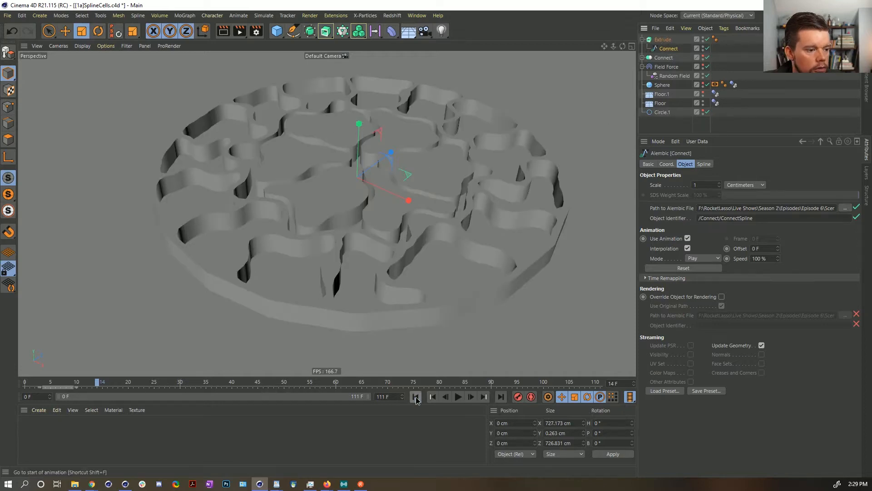
click(415, 396)
click(458, 396)
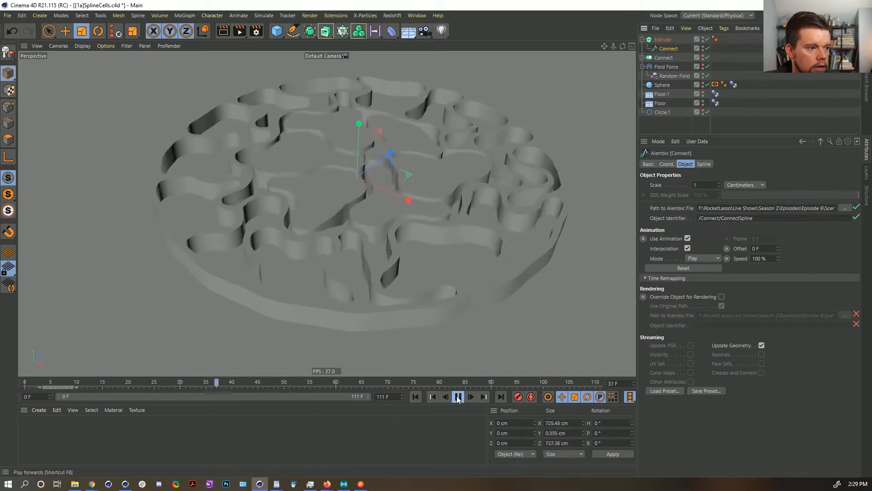
click(458, 396)
mouse_move(395, 174)
alt+mouse_down()
mouse_move(472, 228)
mouse_move(415, 167)
mouse_move(412, 135)
mouse_move(415, 183)
mouse_move(397, 186)
mouse_move(381, 169)
alt+mouse_up()
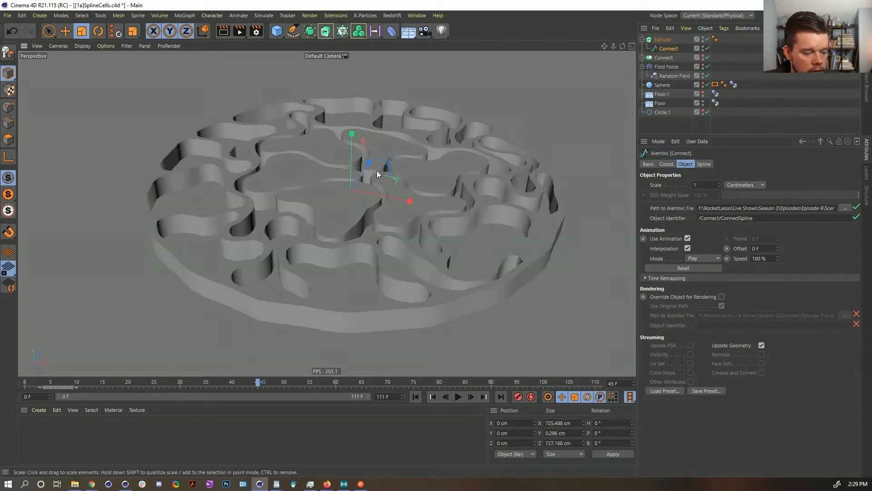
Display the viewport as Gouraud shading with lines, create a new material and apply it to the Extrude
key(n)
key(b)
double_click(44, 433)
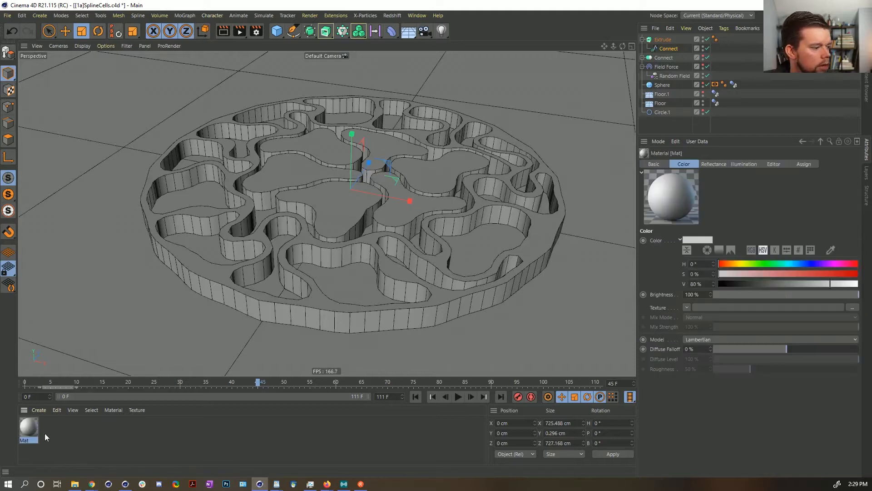
drag(28, 429, 614, 23)
drag(671, 43, 668, 40)
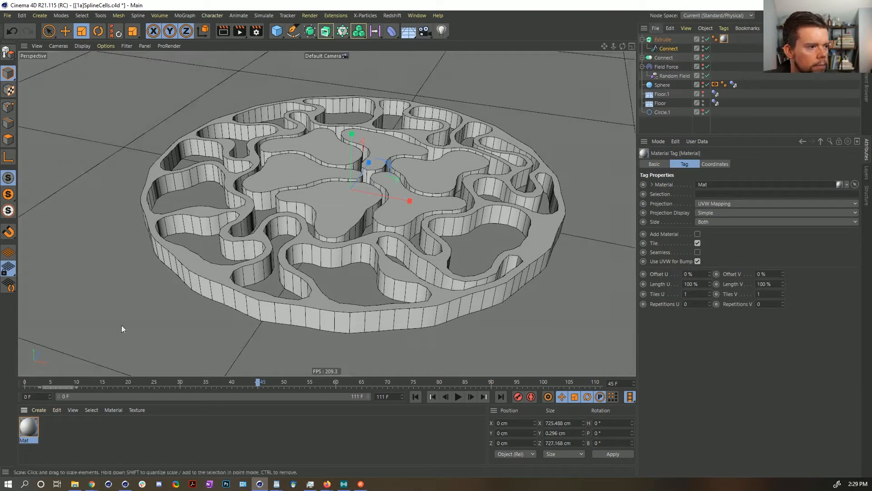
Set the Extrude material's colour to a green with hue 160°, saturation 100% and value 92%
double_click(724, 39)
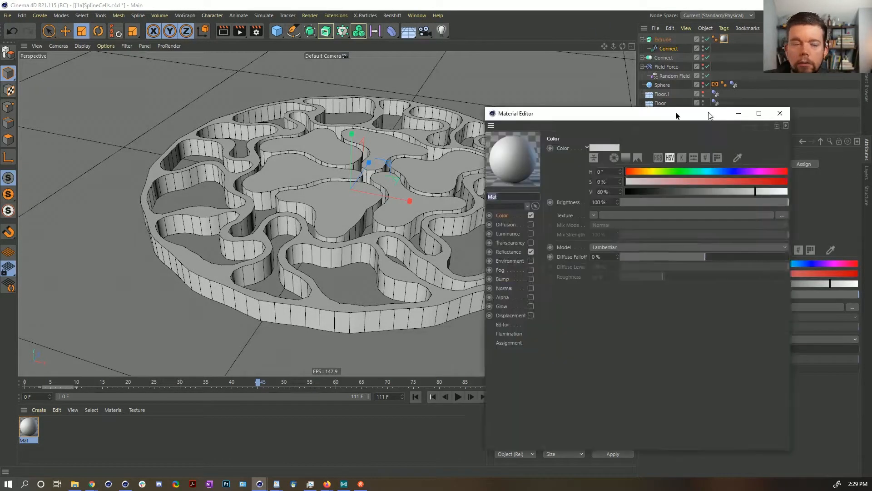
drag(732, 114, 500, 85)
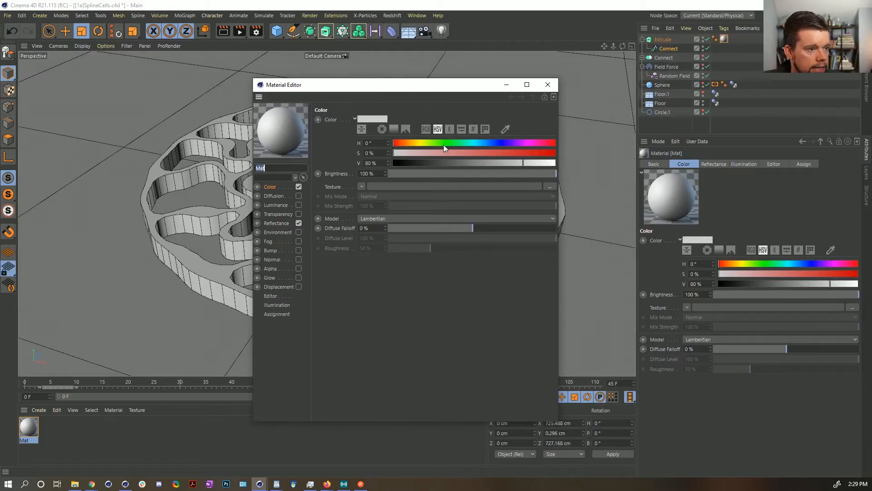
drag(443, 146, 542, 162)
drag(468, 143, 465, 143)
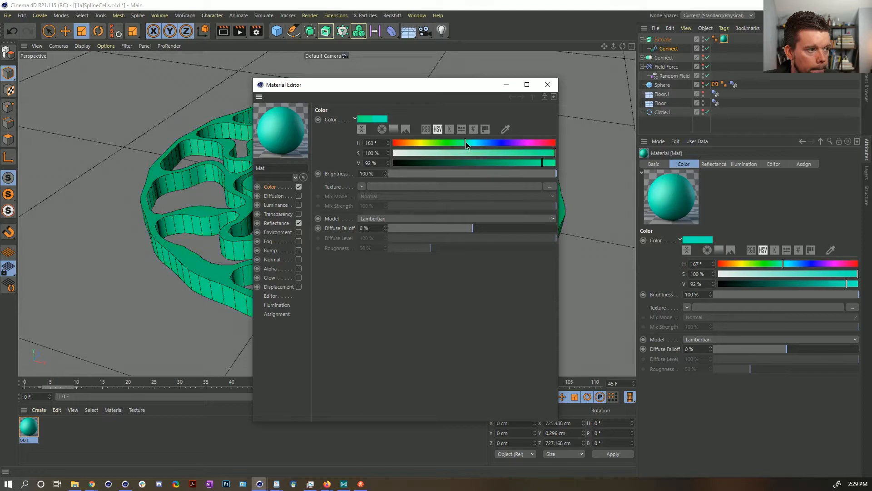
click(548, 84)
Play the extruded cell animation from frame 0 from a higher viewing angle, and stop it around frame 100
alt+drag(387, 169, 400, 210)
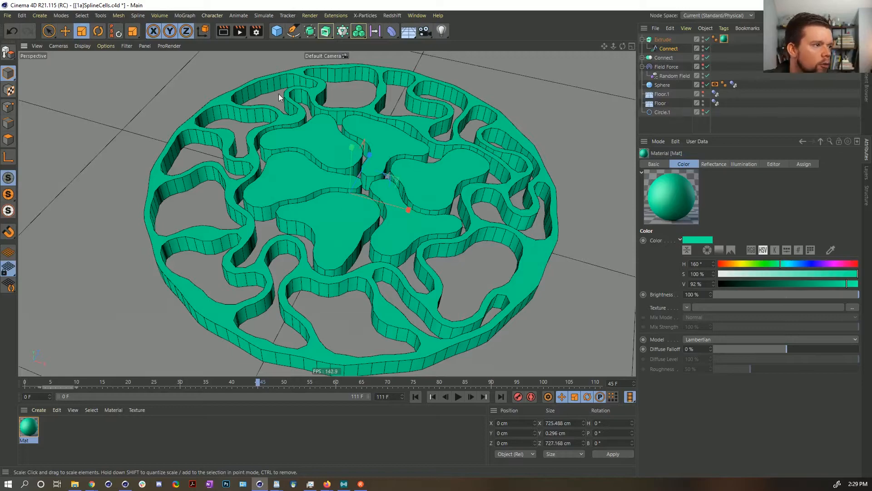
click(418, 397)
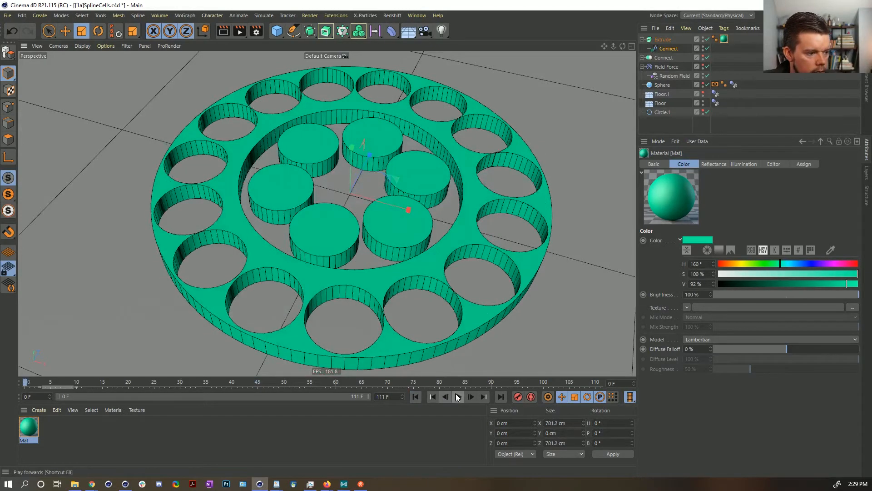
click(458, 397)
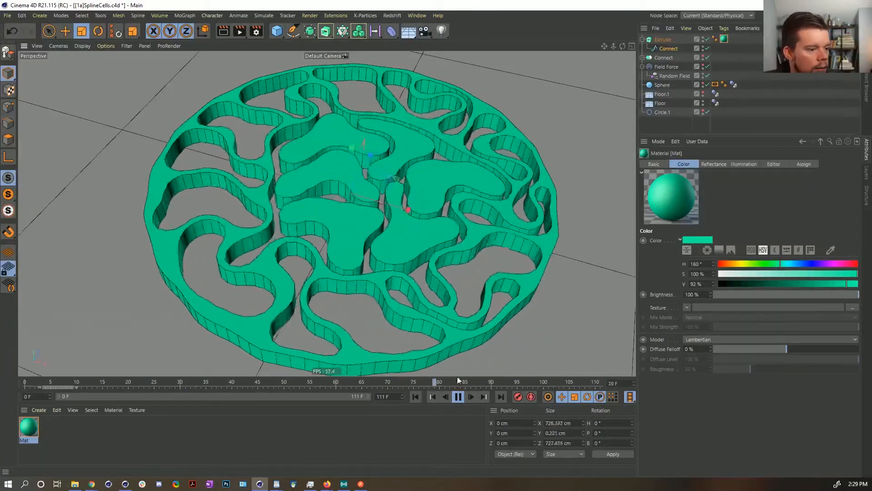
click(459, 397)
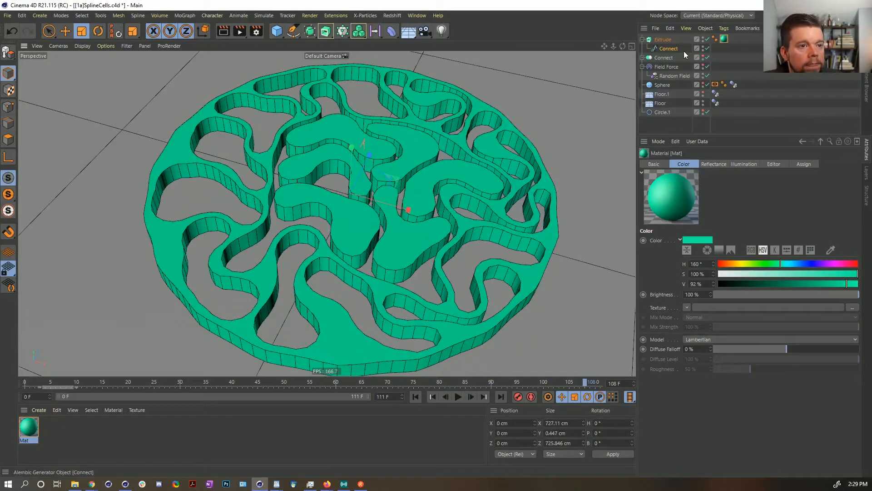
Return to frame 0, add a Tracer linked to the Alembic Connect spline, and hide the Extrude in the viewport
click(671, 49)
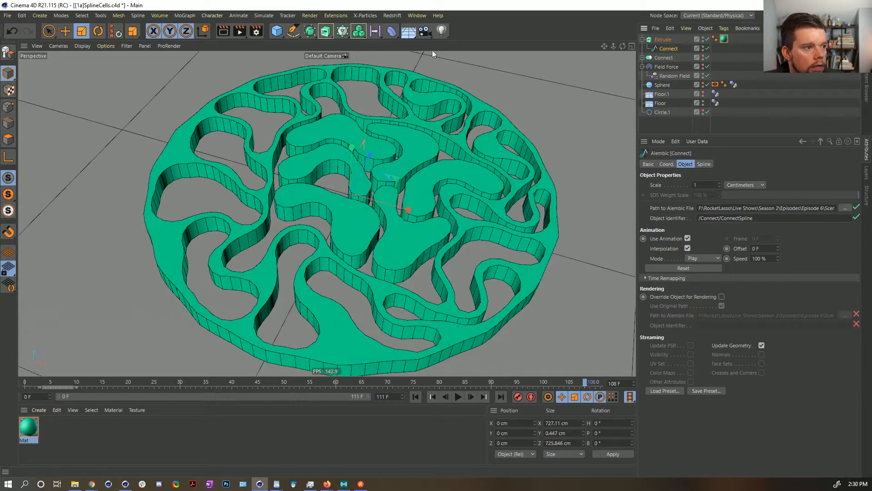
click(415, 396)
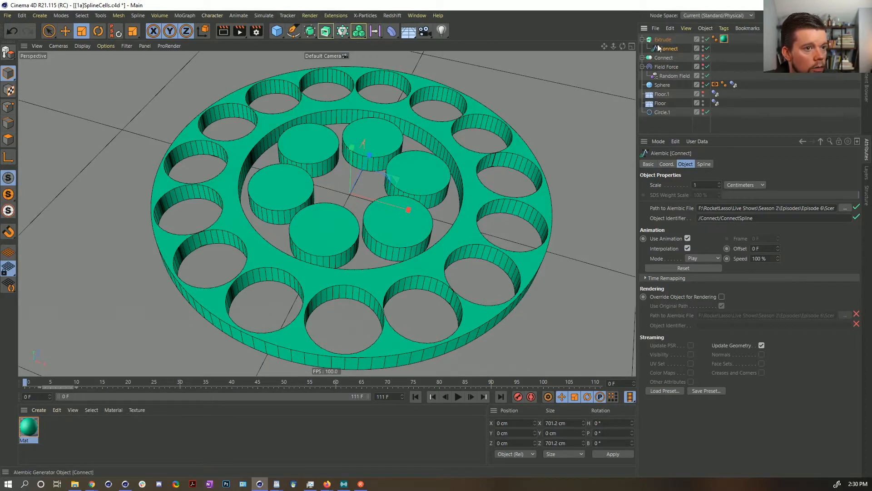
click(341, 33)
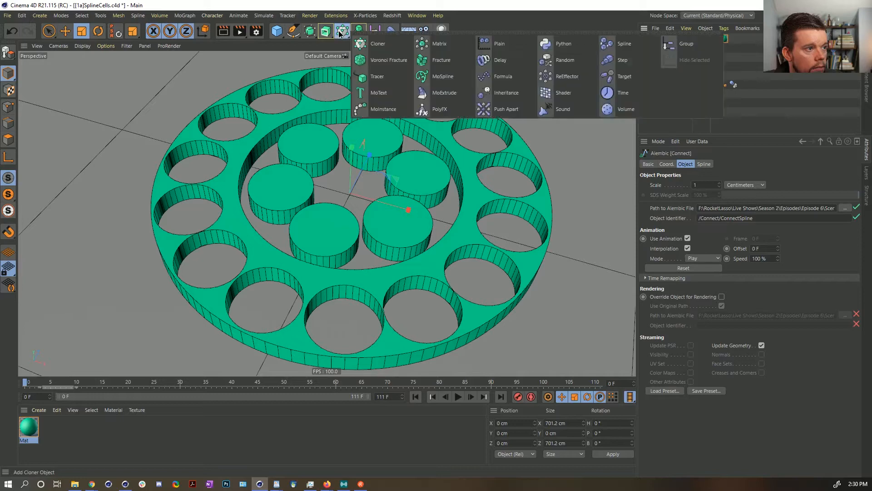
click(377, 76)
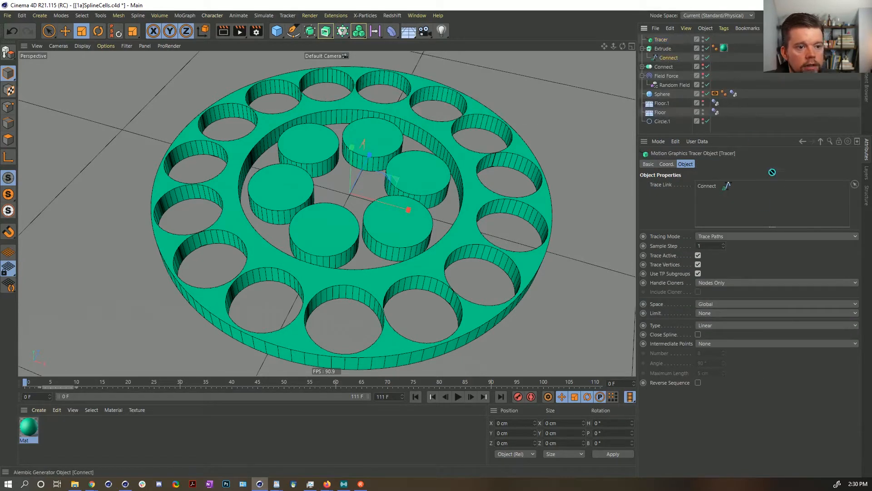
drag(725, 200, 711, 190)
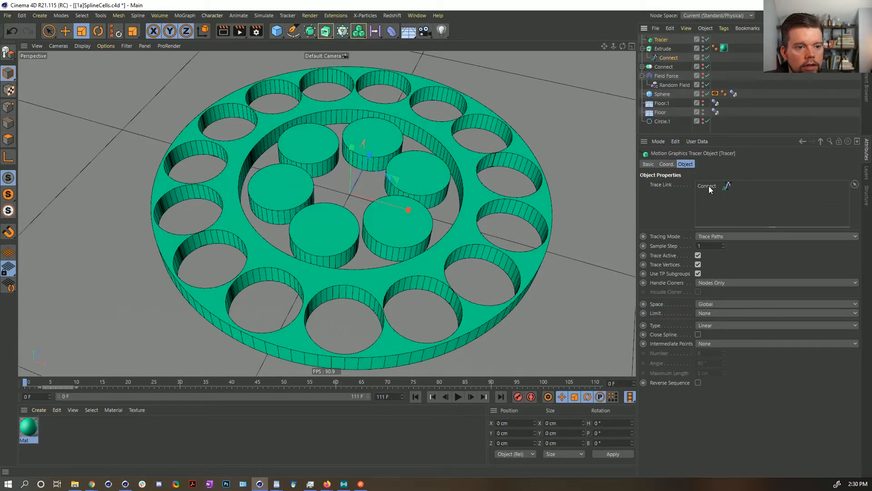
click(703, 48)
click(703, 47)
alt+click(704, 47)
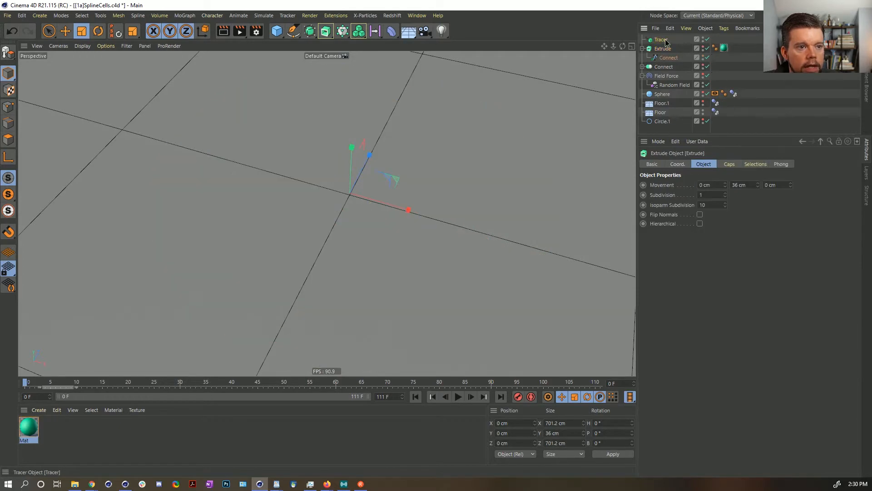
Set the Tracer's tracing mode to Connect Elements and play the animation to check the traced splines
click(662, 40)
click(716, 235)
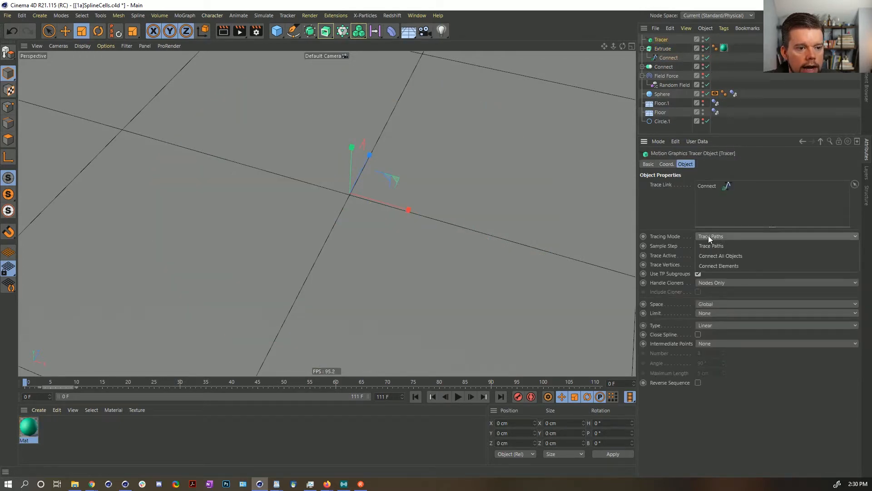
click(710, 265)
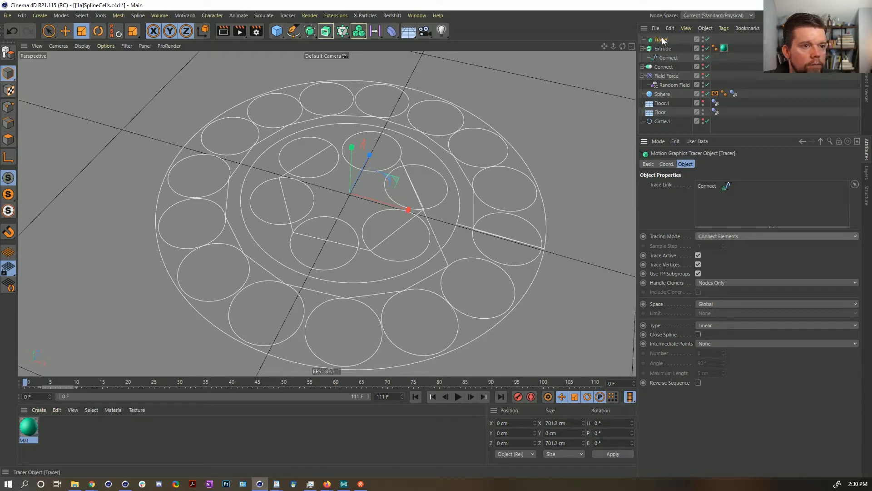
click(457, 397)
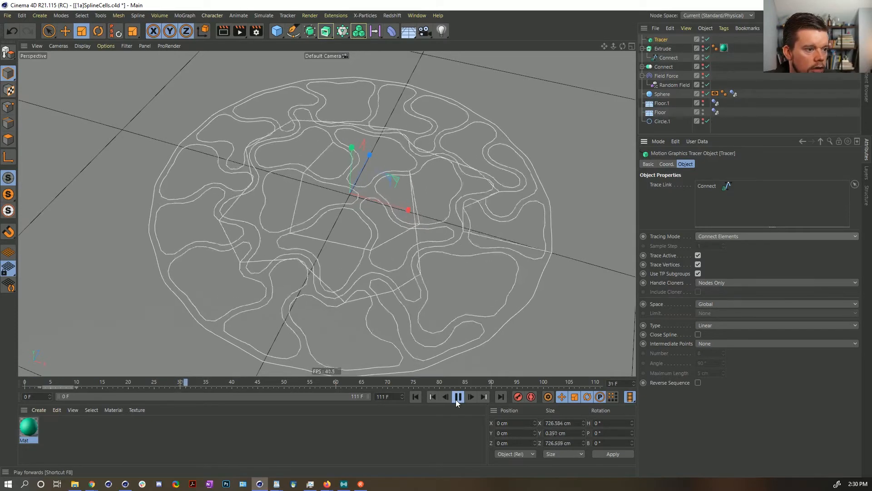
click(456, 397)
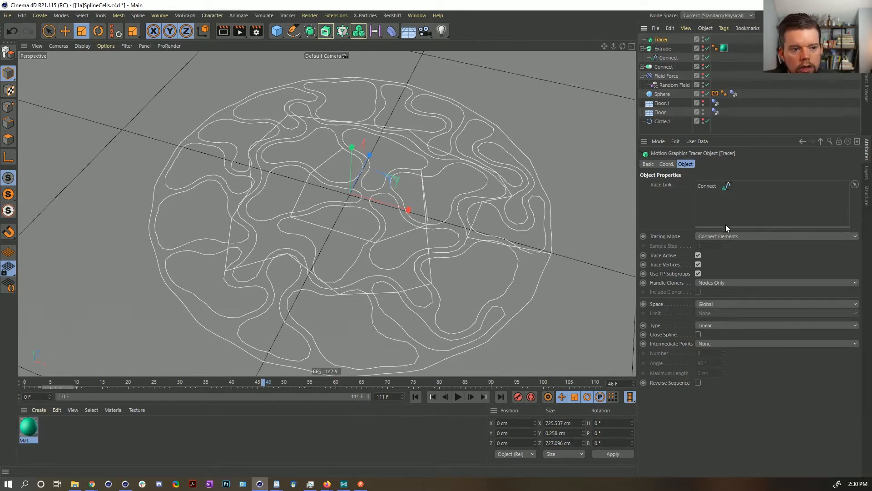
Test the Tracer's Trace Active and Trace Vertices options, leaving both enabled with Use TP Subgroups disabled
click(698, 255)
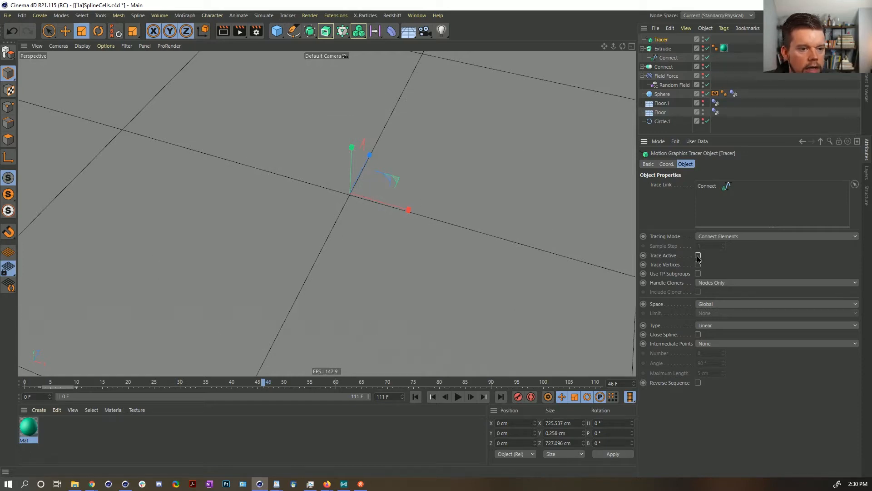
click(698, 264)
click(698, 256)
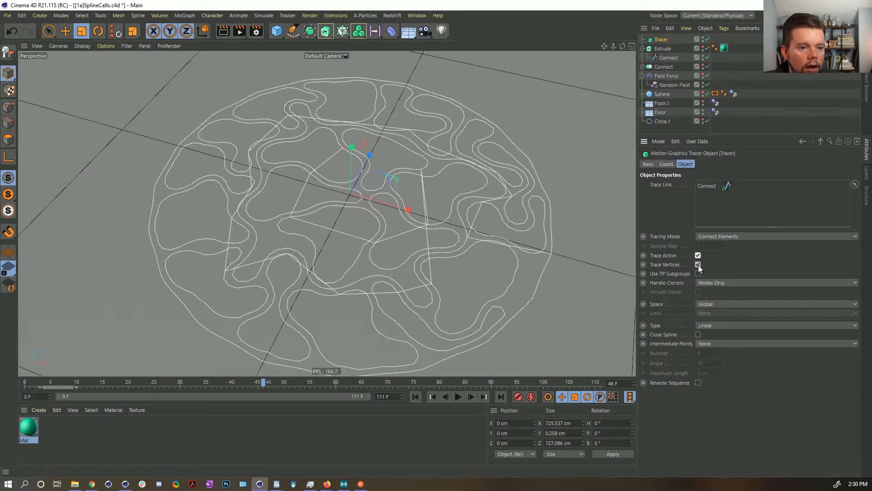
click(698, 255)
click(698, 255)
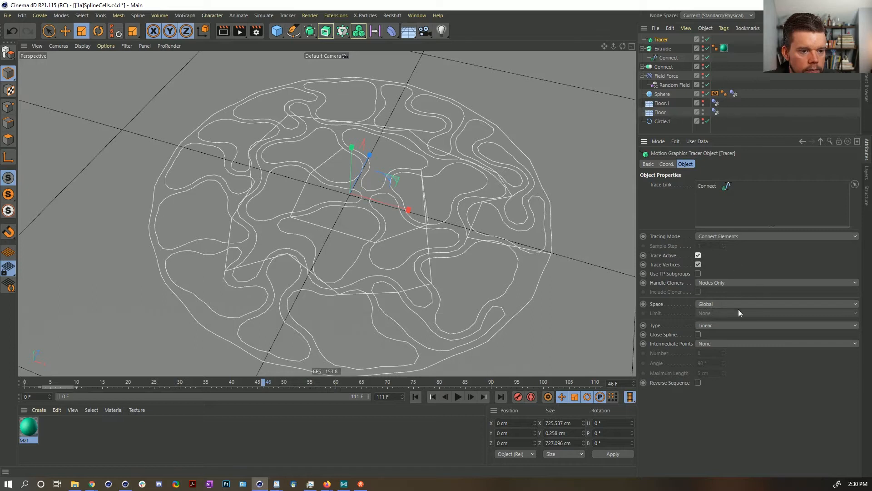
Try the Tracer's Immediate Clones and Clones of Clones cloner handling, and enable Close Spline
click(723, 286)
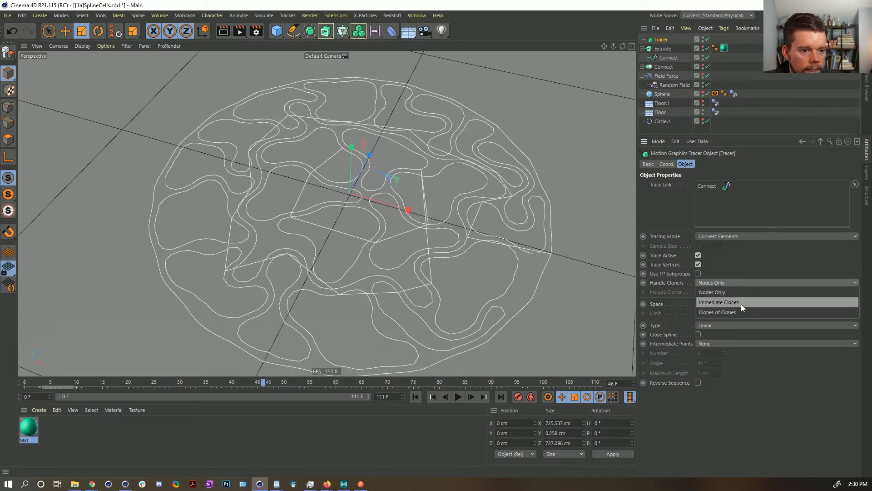
click(740, 304)
click(734, 282)
click(723, 308)
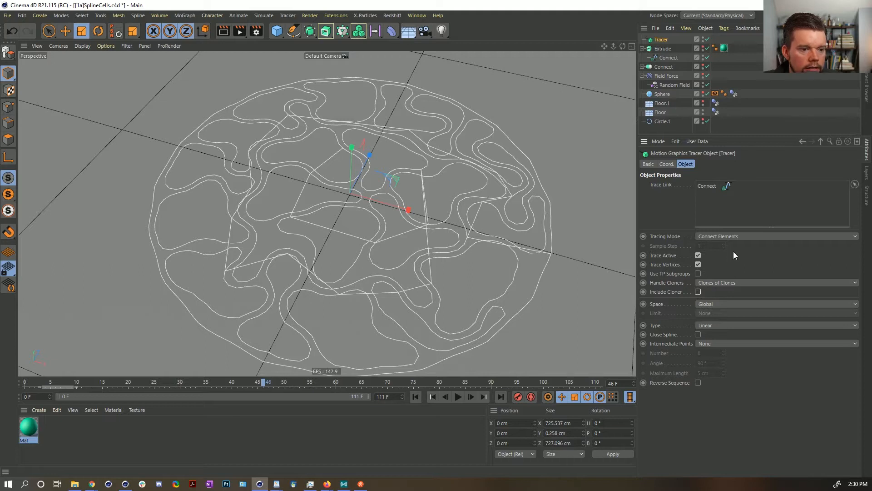
click(698, 335)
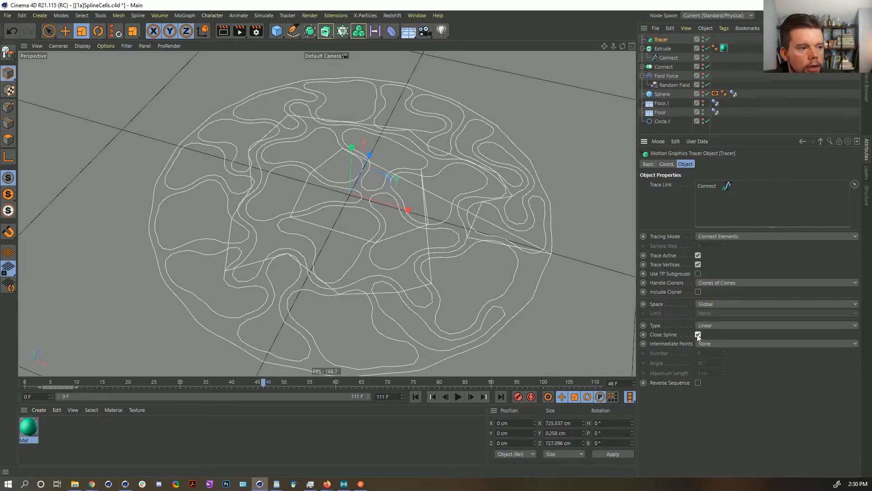
Delete the Tracer and make the Extrude visible in the viewport again
key(Delete)
click(661, 41)
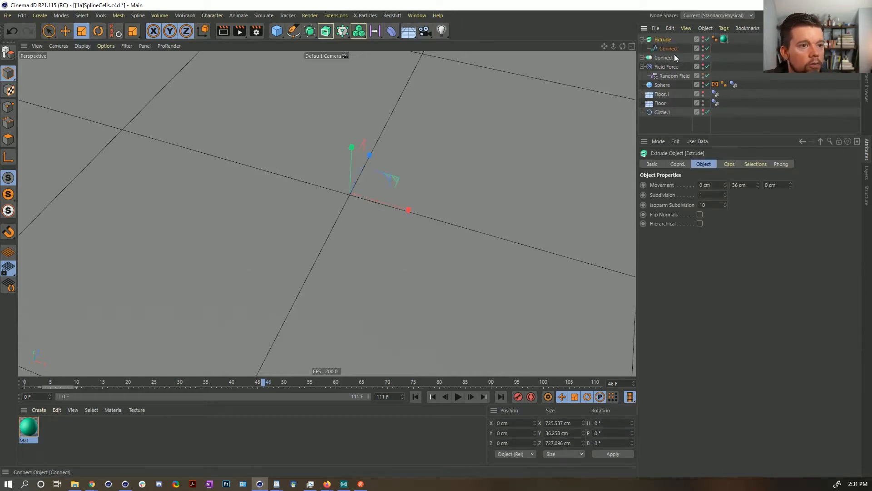
click(705, 40)
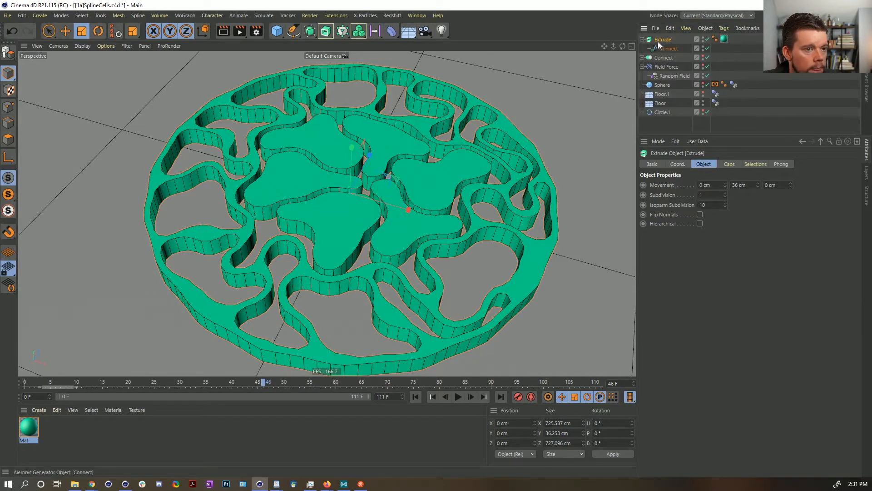
Disable the Extrude's start cap and set its round end bevel size to about 79.15 cm
click(729, 164)
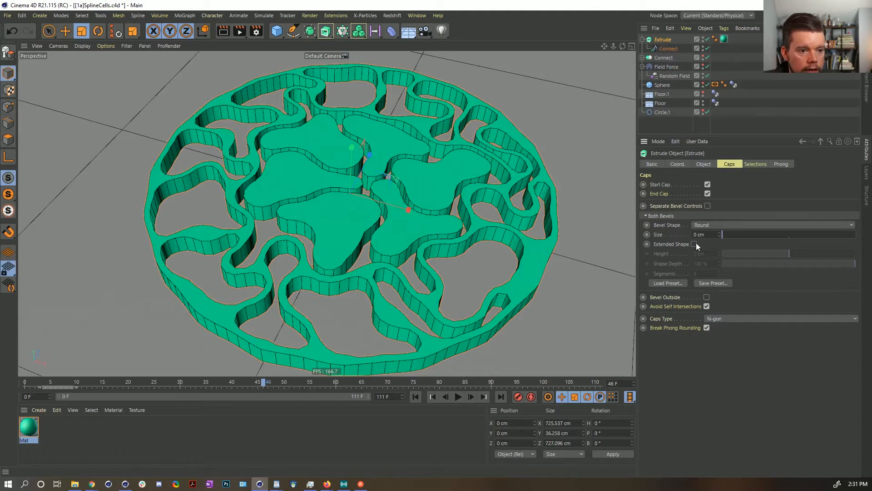
click(707, 185)
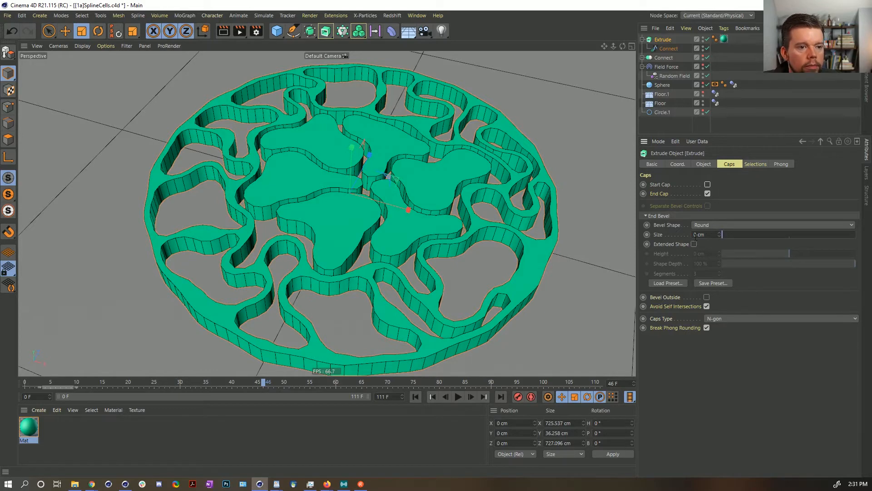
drag(726, 234, 822, 257)
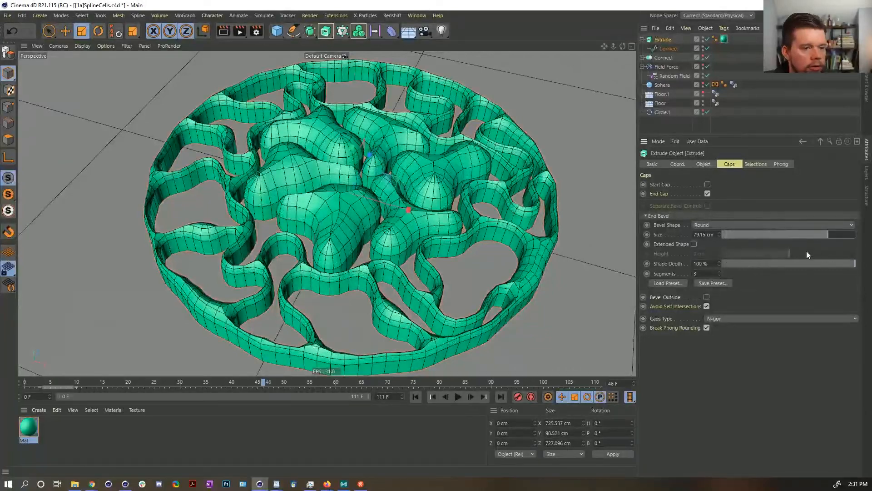
Switch the viewport to Gouraud shading without lines and inspect the bevelled cells from a lower angle
alt+drag(500, 238, 499, 229)
key(n)
key(a)
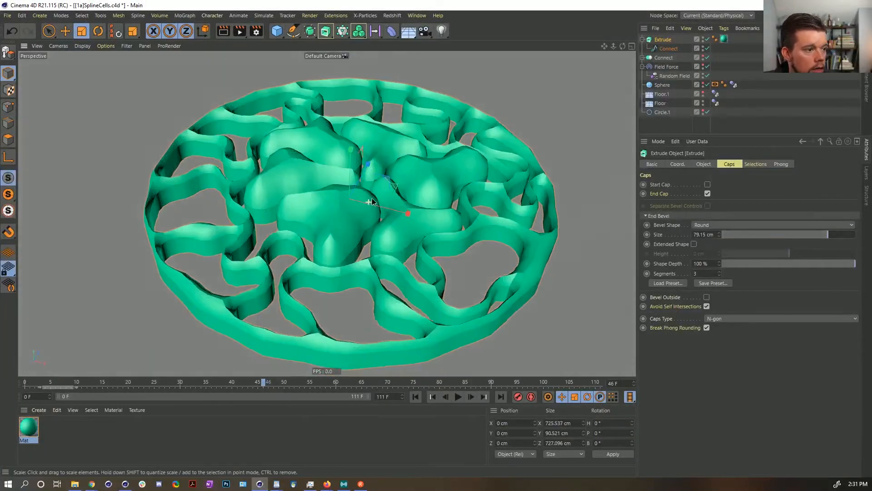
alt+drag(372, 201, 352, 197)
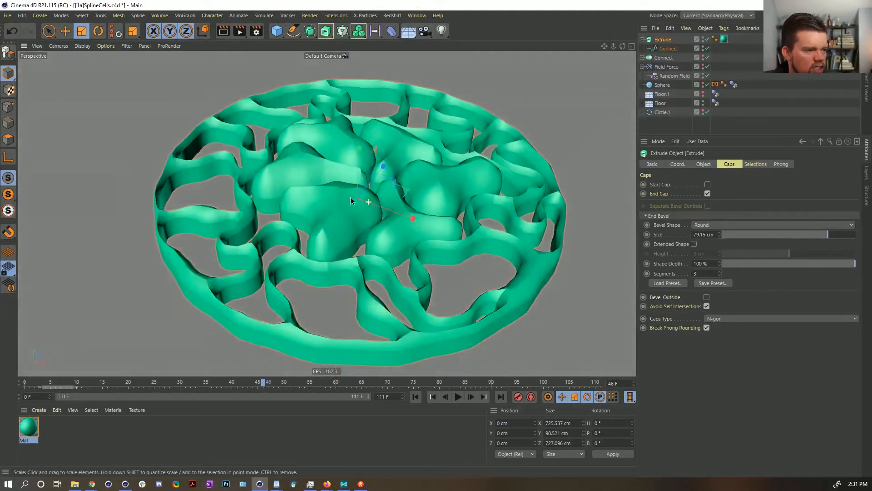
Play the bevelled cell animation from frame 0, stop it around frame 69, and view the shapes from above
click(415, 396)
click(458, 397)
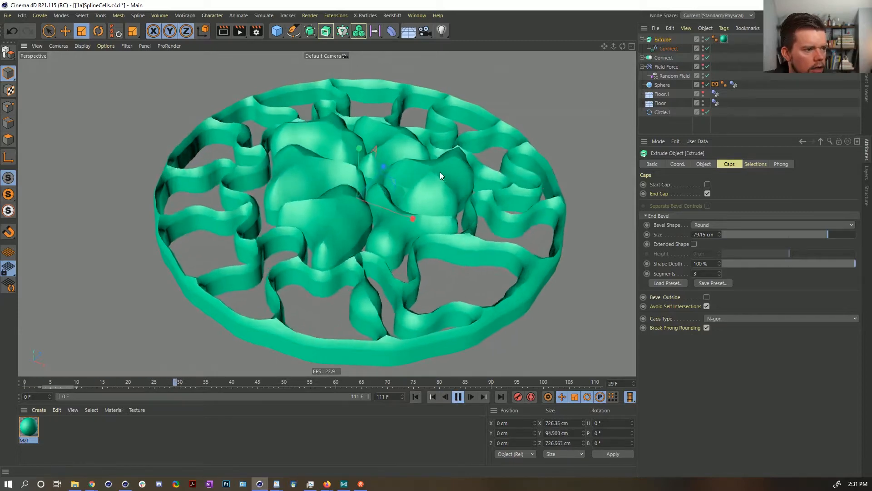
click(457, 398)
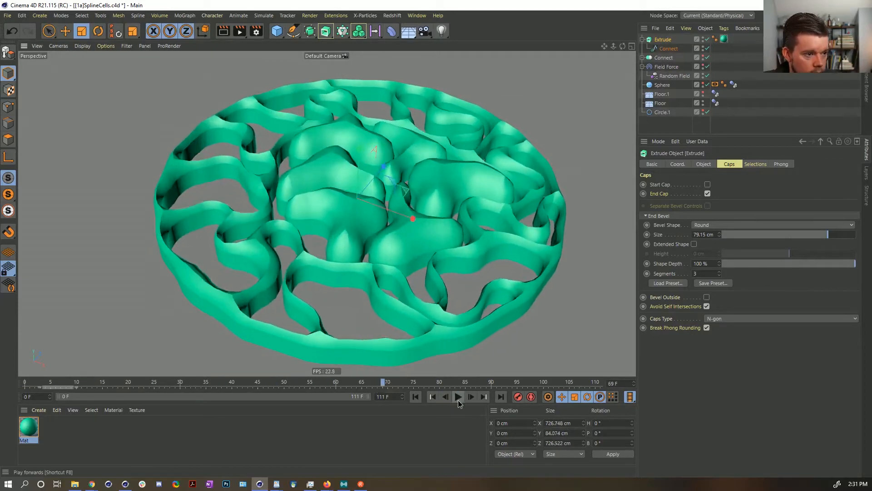
alt+drag(418, 190, 435, 170)
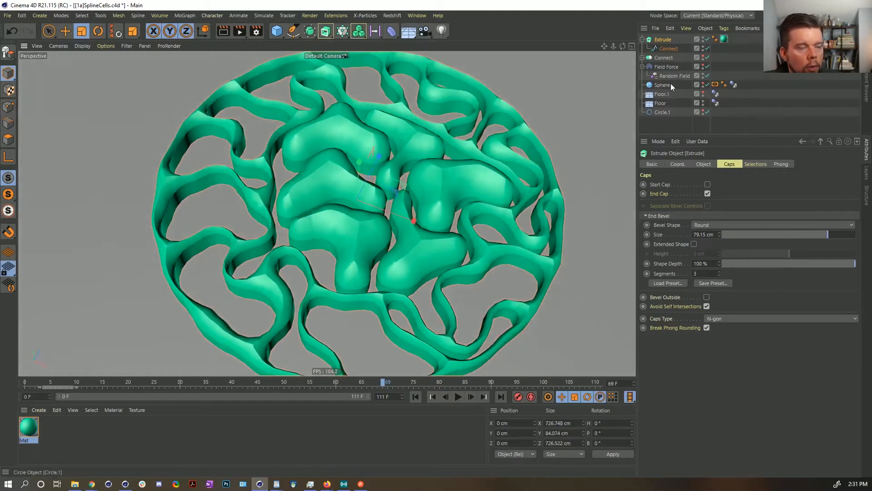
Add a Subdivision Surface and place the Extrude inside it to smooth the cells
click(310, 30)
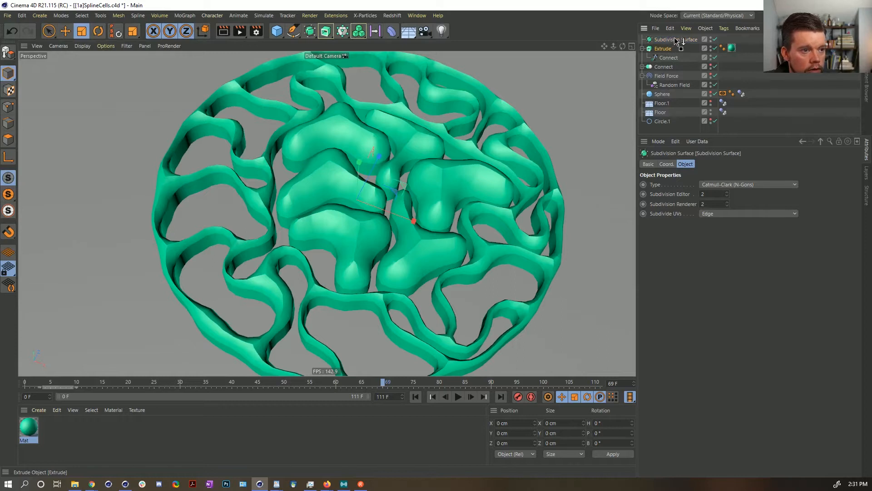
drag(676, 41, 676, 40)
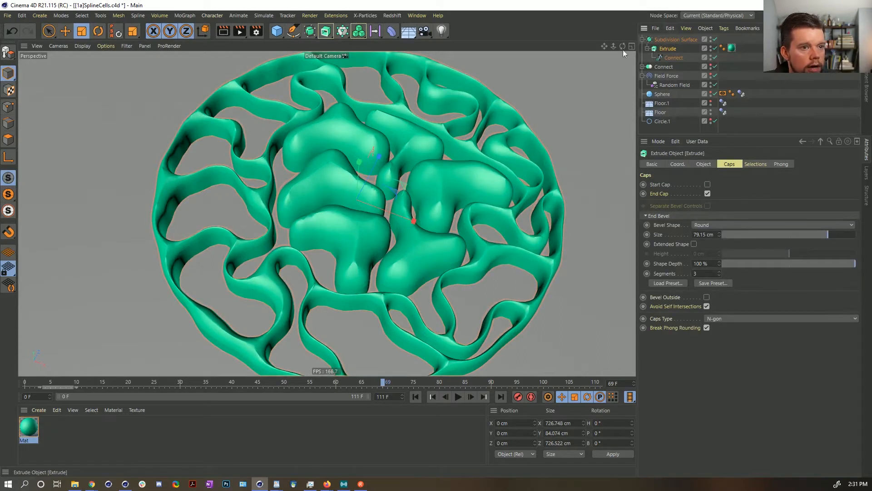
Try welding the Extrude's mesh with a Connect object inside the Subdivision Surface, and remove that Connect object
click(326, 31)
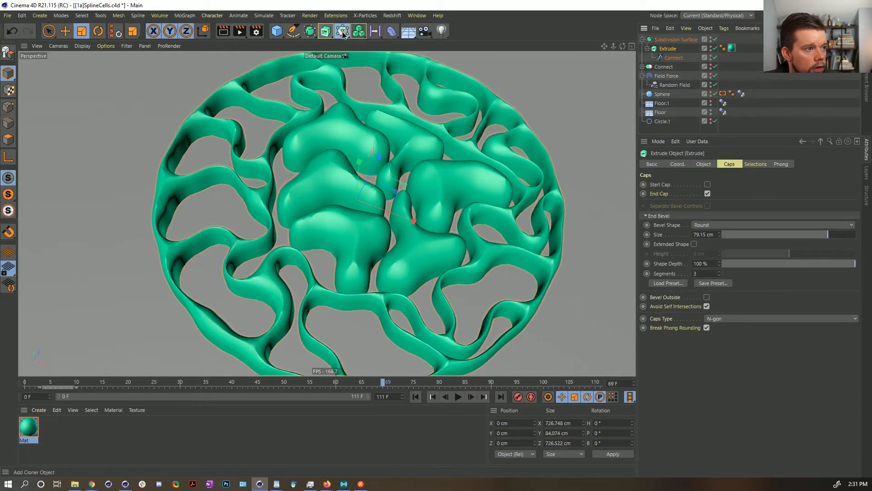
click(309, 30)
click(422, 90)
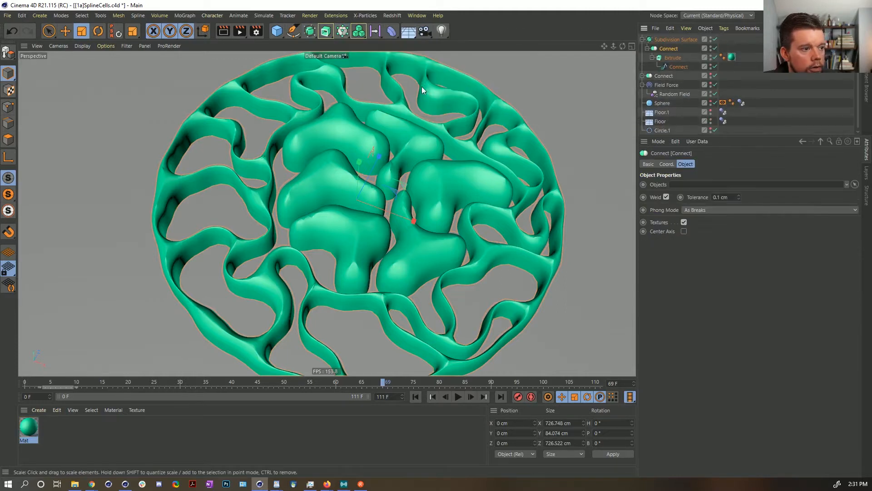
click(666, 196)
click(666, 197)
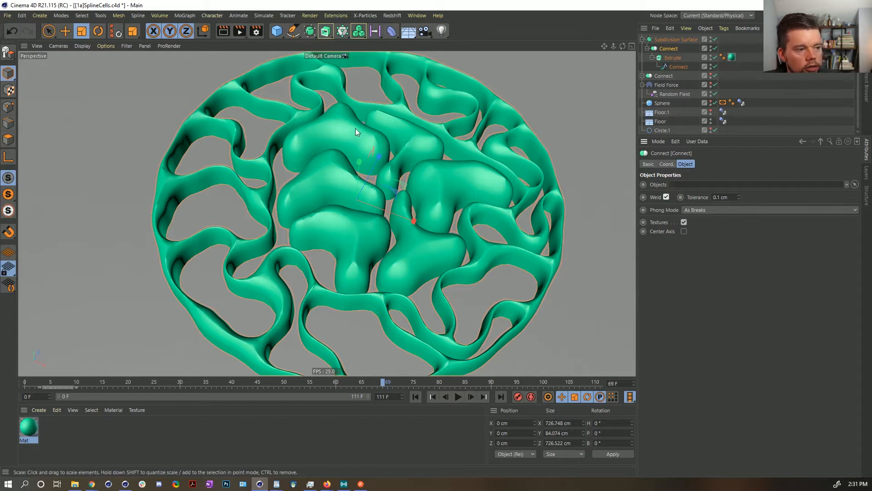
drag(667, 55, 671, 42)
click(669, 67)
key(Delete)
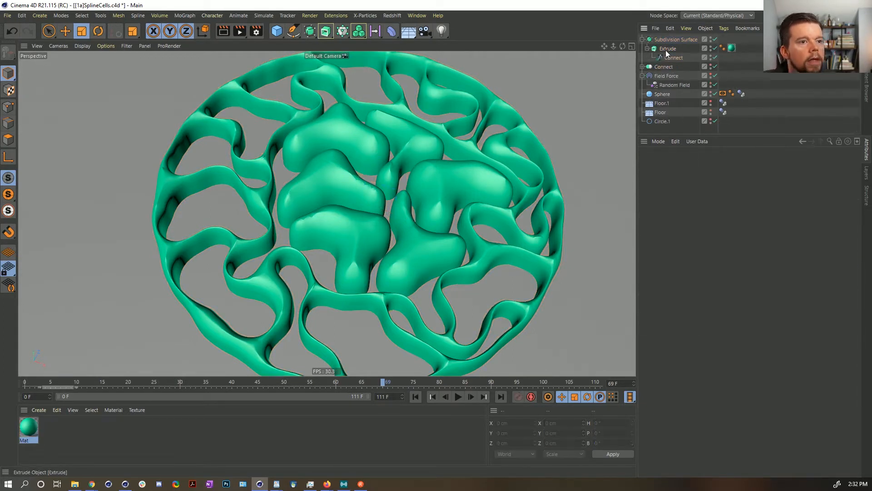
Set the Extrude's end bevel size to about 24.92 cm and show the mesh lines in the viewport
click(666, 49)
drag(827, 235, 755, 234)
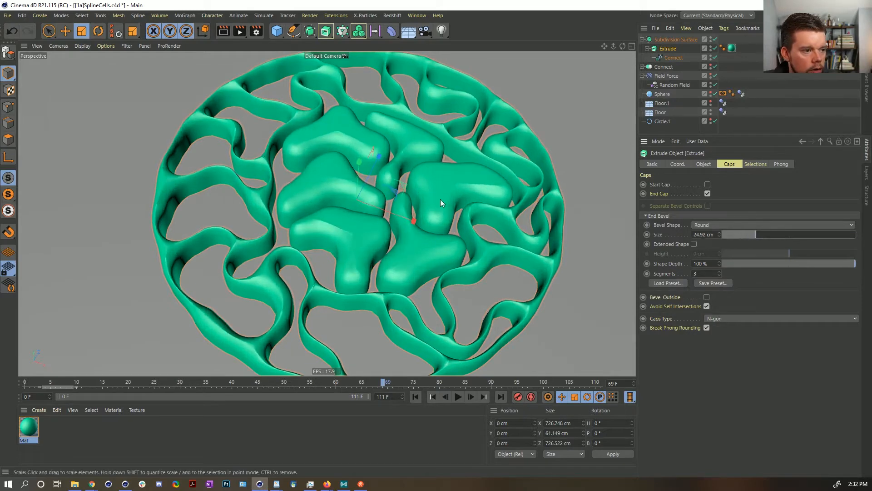
key(n)
key(b)
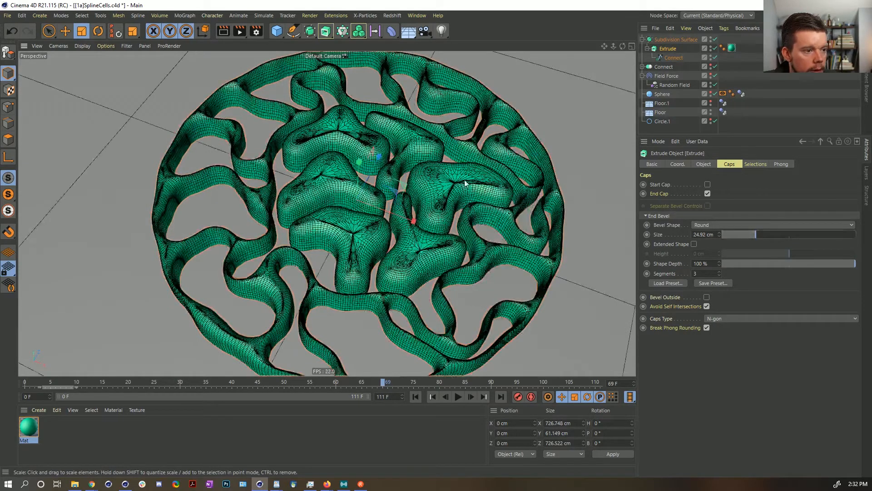
Disable the Subdivision Surface and set the Extrude's caps type to Delaunay with Quad Dominant enabled
click(715, 40)
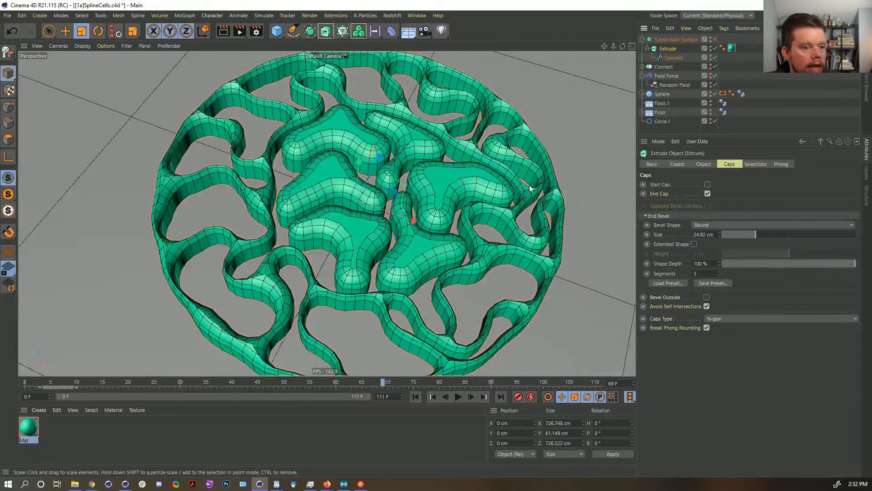
click(731, 317)
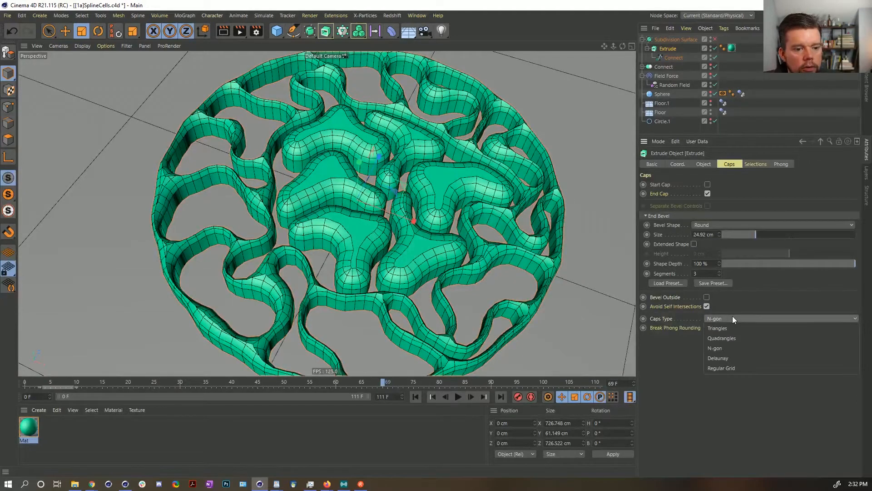
click(725, 358)
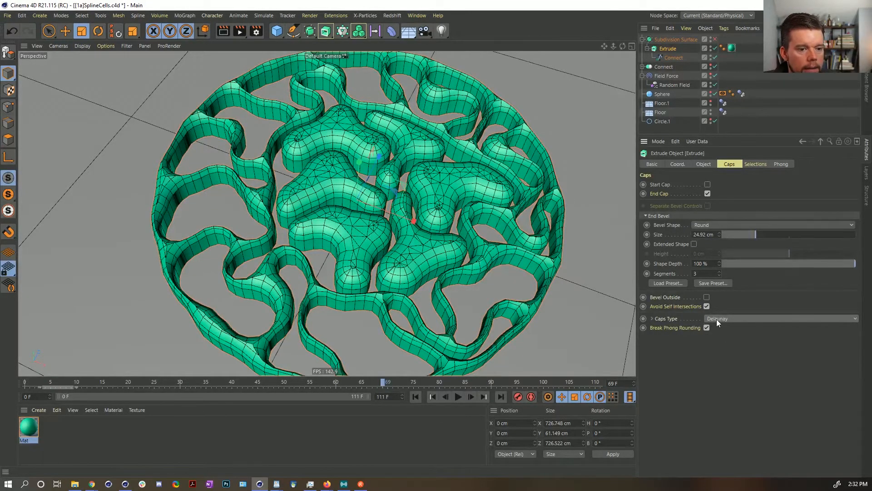
click(716, 319)
click(716, 358)
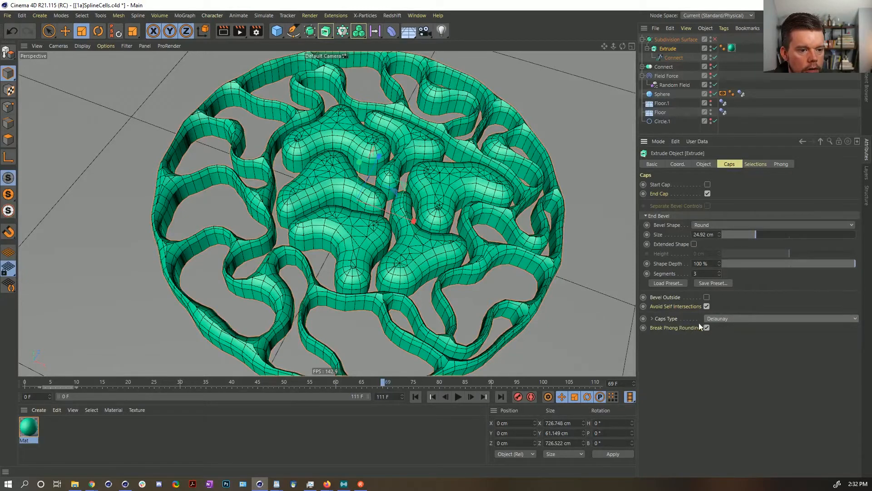
click(652, 319)
click(706, 338)
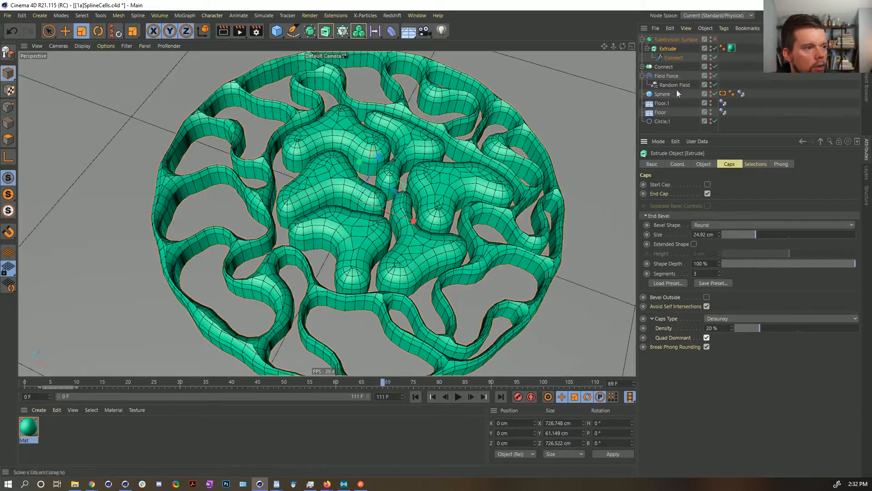
Re-enable the Subdivision Surface and inspect the smoothed cells in Gouraud shading without lines from a lower angle
click(714, 39)
key(n)
key(a)
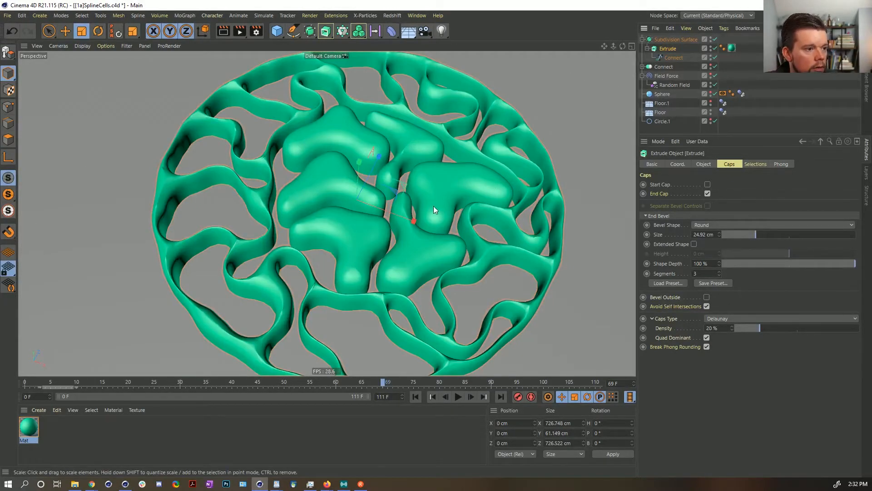
alt+drag(433, 205, 295, 263)
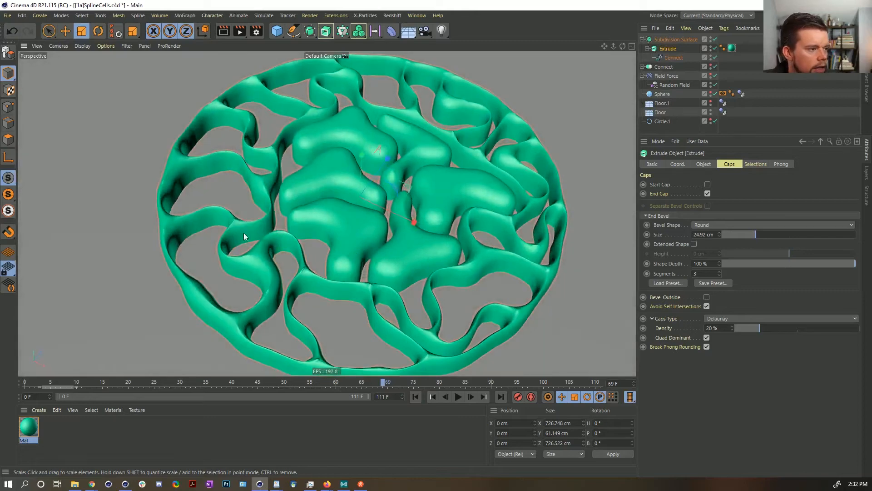
alt+drag(241, 86, 384, 193)
Set the Extrude's end bevel size to about 32.37 cm during playback, and return the animation to frame 0
click(458, 397)
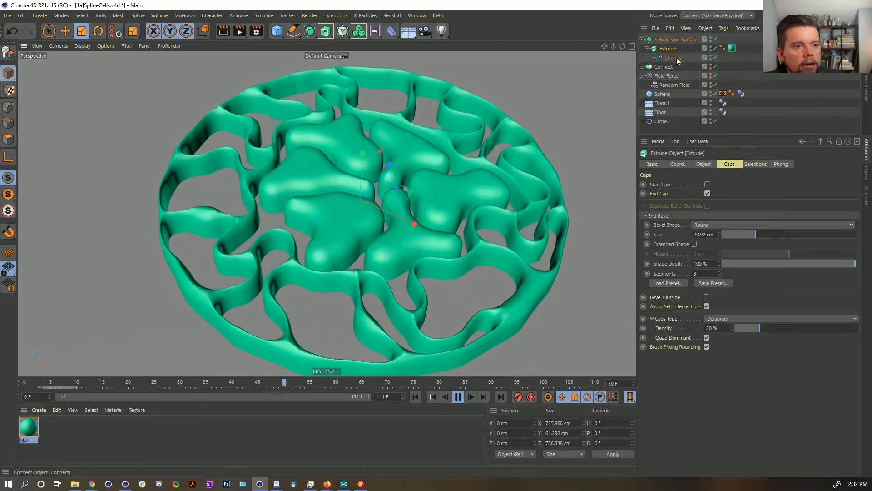
mouse_move(750, 237)
mouse_down()
mouse_move(725, 236)
mouse_move(764, 230)
mouse_up()
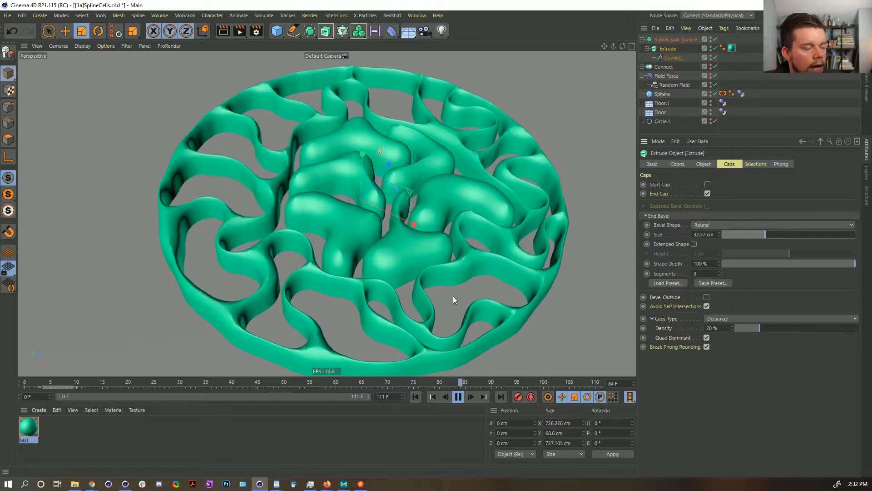
click(459, 397)
click(415, 396)
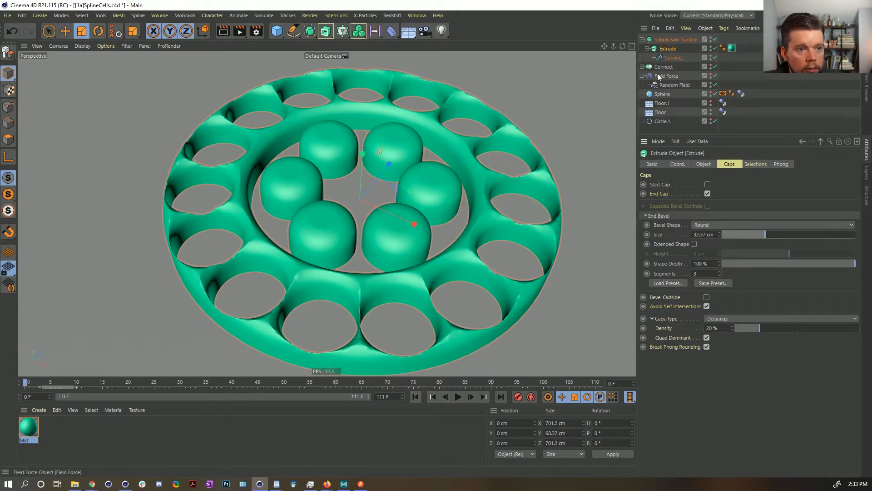
Expand the original Connect hierarchy and review the Null's Dynamics Body cache settings and the Connect object's properties
click(643, 66)
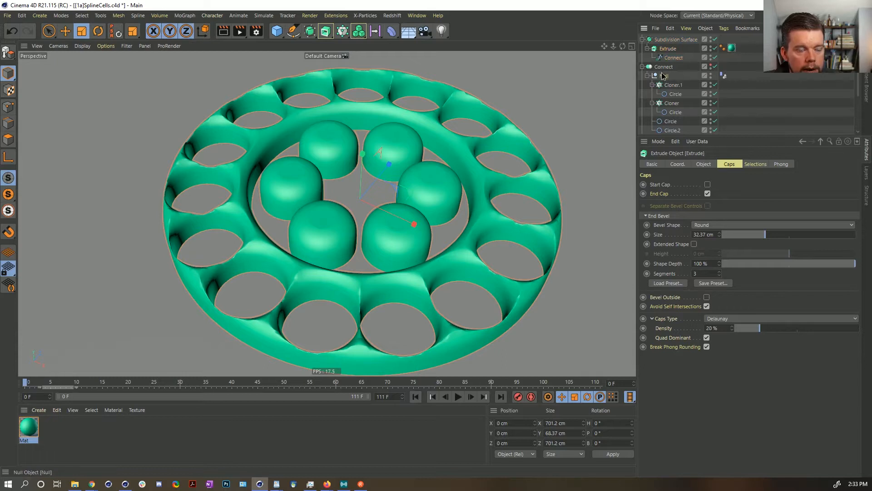
click(663, 76)
click(722, 75)
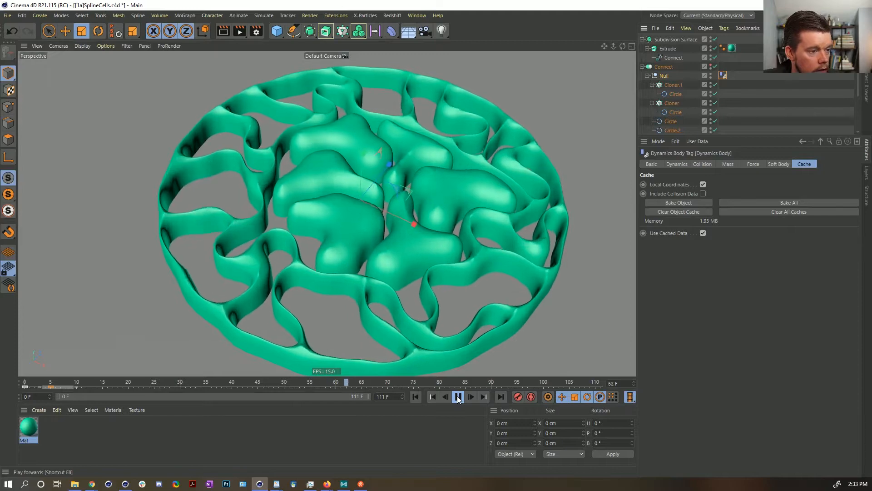
click(666, 66)
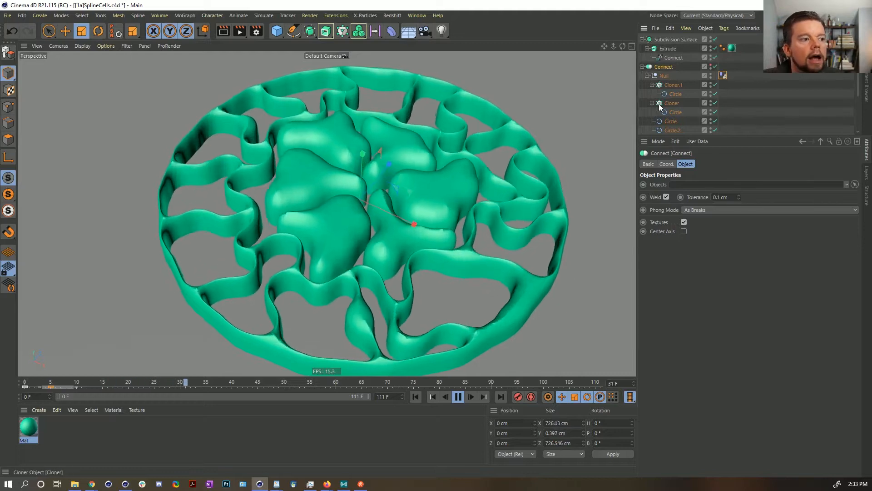
Play the smoothed cell animation to about frame 81, inspect the shapes from above, and return to frame 0
click(458, 396)
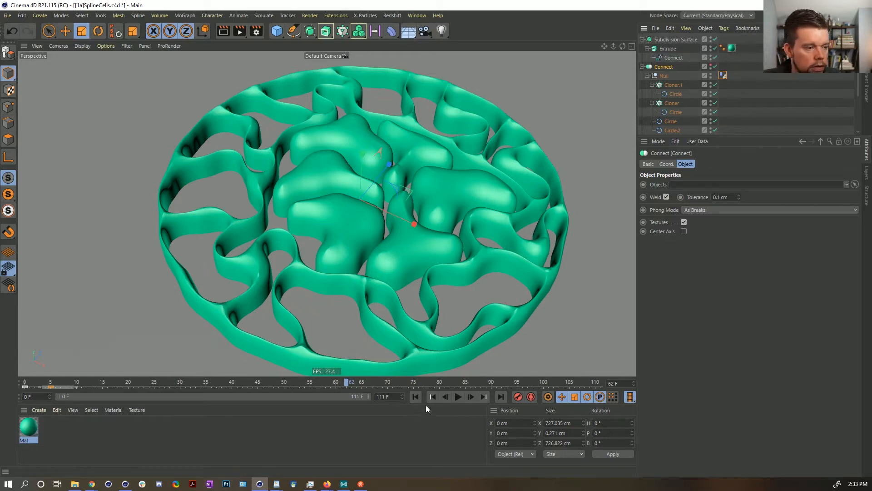
click(458, 396)
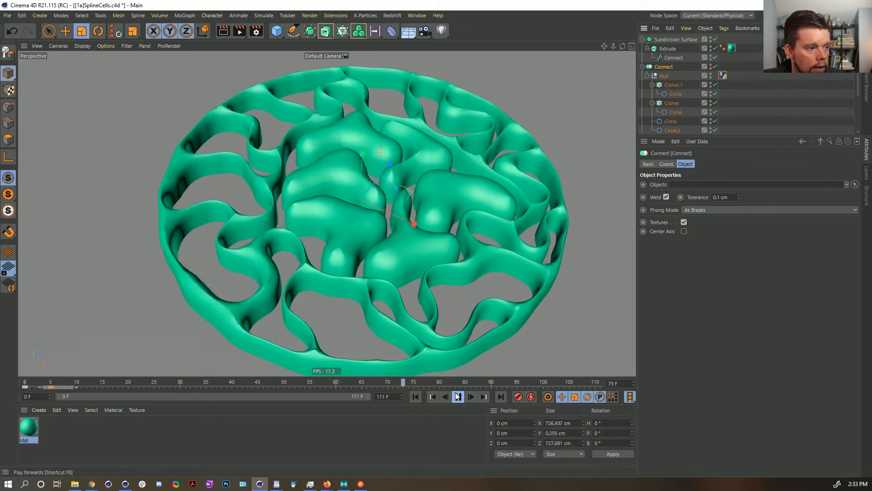
click(457, 397)
alt+drag(385, 193, 361, 215)
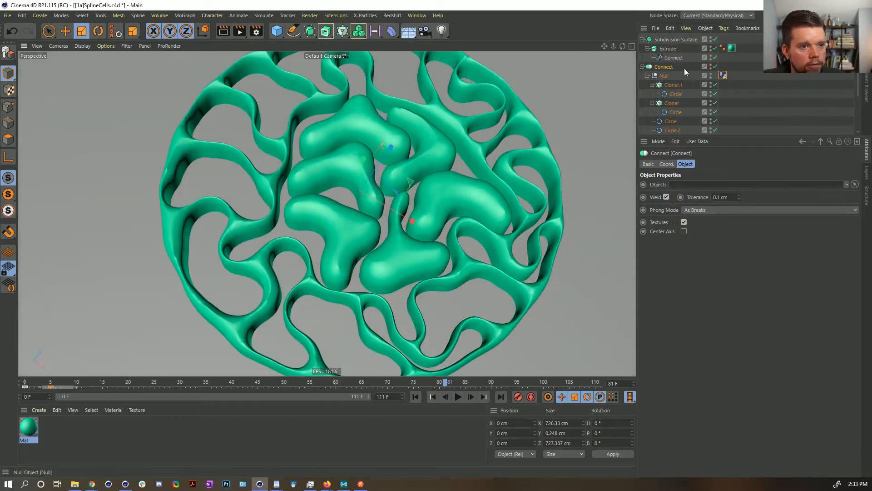
mouse_move(389, 187)
alt+mouse_down()
mouse_move(372, 146)
mouse_move(243, 82)
mouse_move(323, 192)
mouse_move(354, 149)
mouse_move(361, 181)
mouse_move(370, 159)
mouse_move(384, 226)
mouse_move(396, 220)
mouse_move(355, 177)
mouse_move(361, 232)
mouse_move(387, 263)
mouse_move(407, 228)
mouse_move(479, 192)
mouse_move(481, 233)
mouse_move(432, 197)
mouse_move(438, 224)
alt+mouse_up()
scroll(385, 220, up, 2)
key(shift+f)
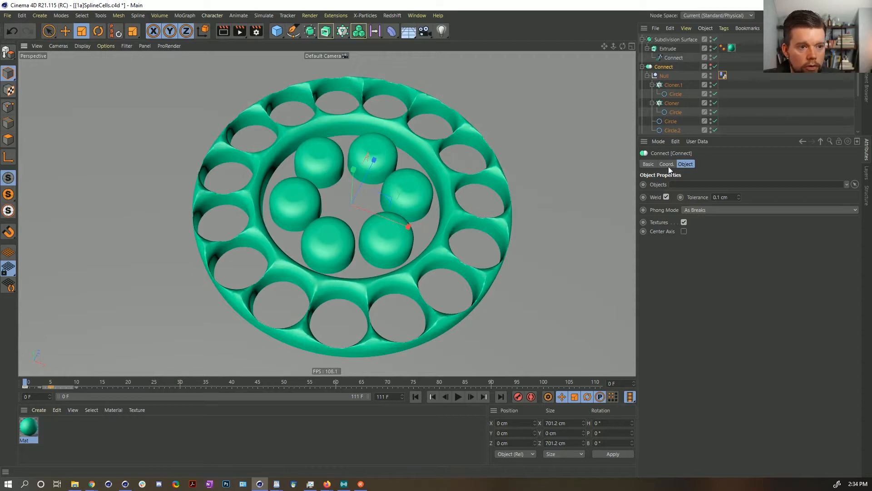
Delete the baked Alembic spline from the Extrude and disable the original Connect object
click(669, 56)
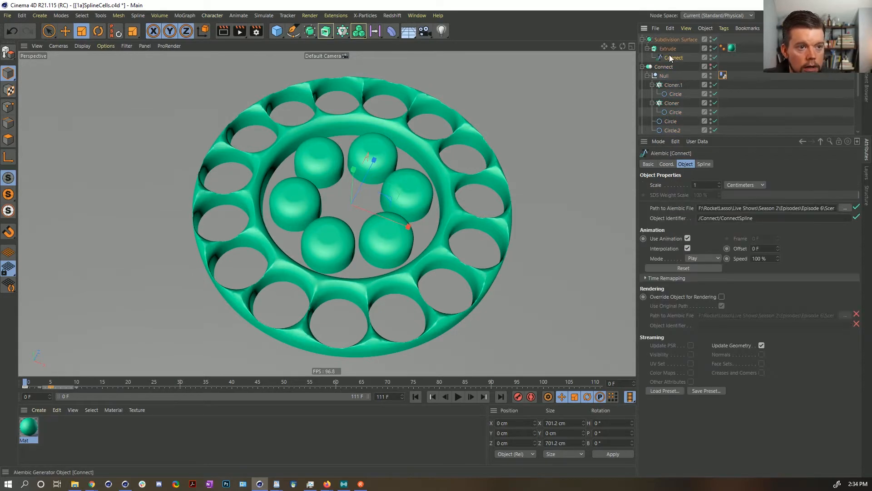
key(Delete)
click(715, 57)
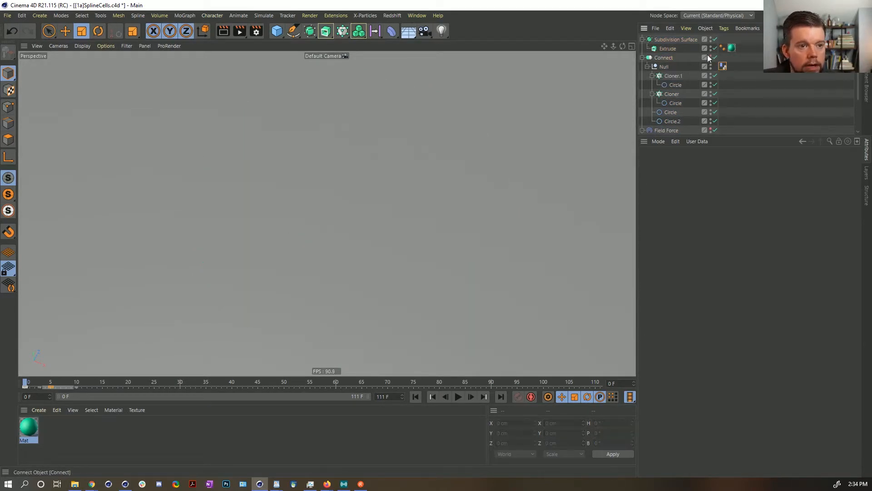
Clear all dynamics caches from the Null's Dynamics Body tag
click(722, 66)
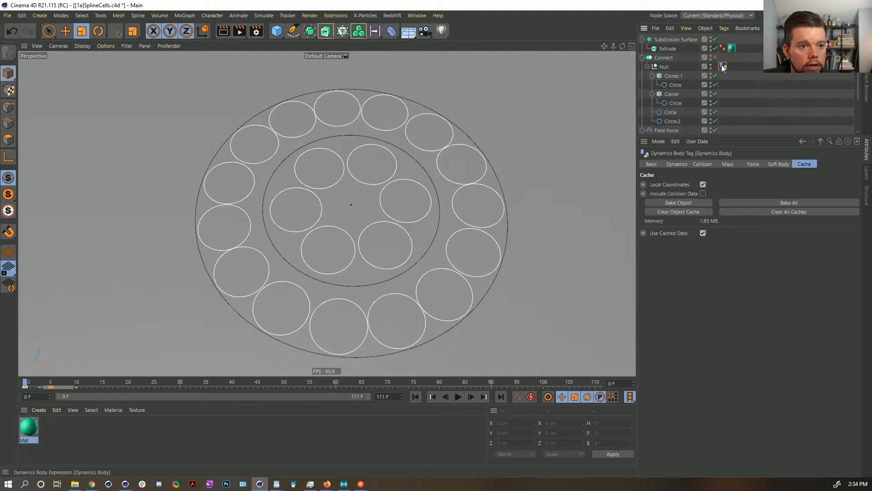
click(819, 212)
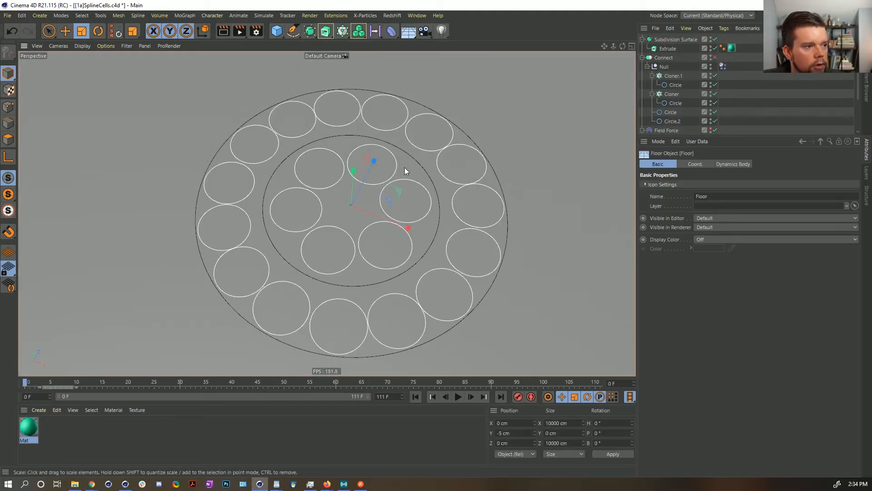
Duplicate the circle in Cloner.1 as a child of itself and scale the copy down to about 79.8 cm across
click(674, 76)
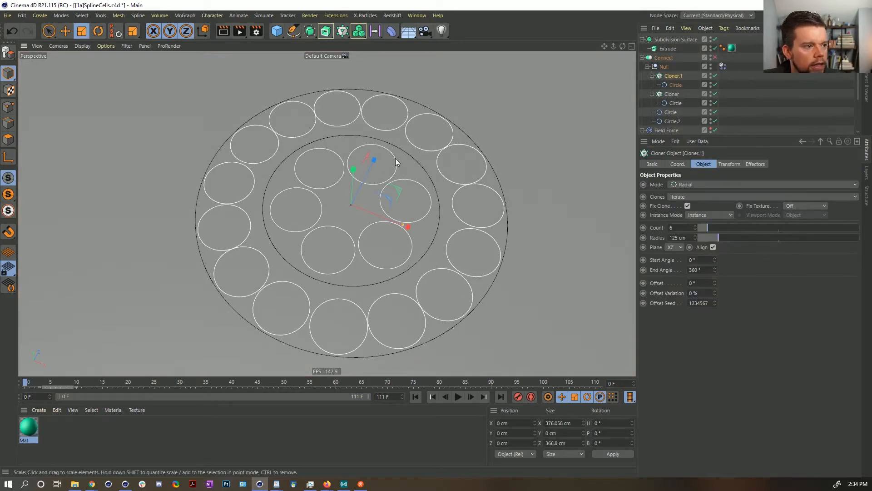
click(675, 85)
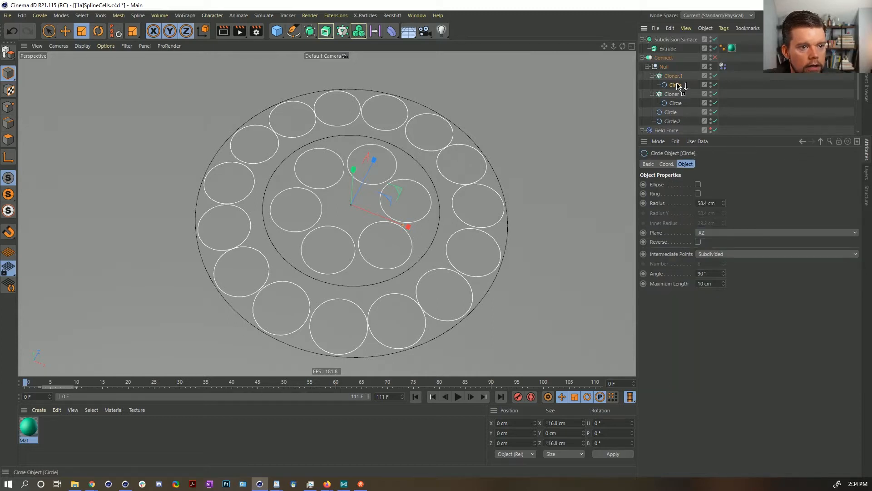
ctrl+drag(676, 84, 677, 85)
drag(546, 127, 338, 140)
drag(523, 141, 506, 151)
Bake the dynamics cache of the Null that holds the circle cloners
click(714, 57)
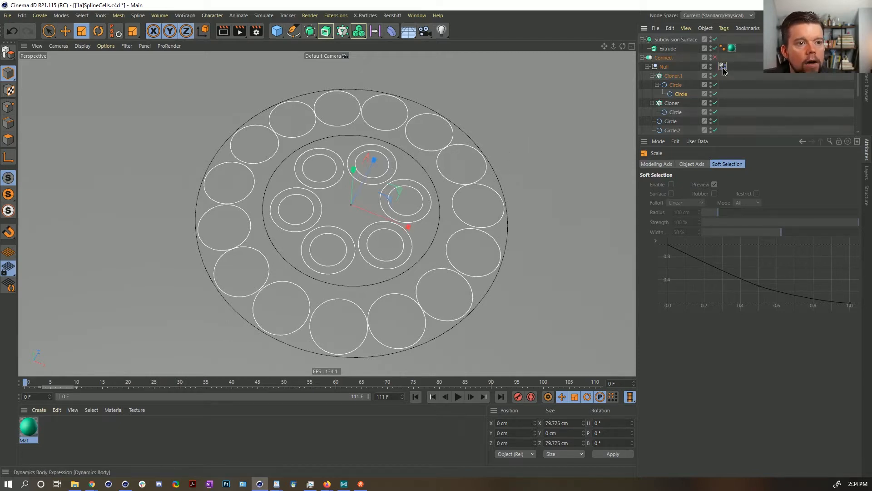
click(723, 66)
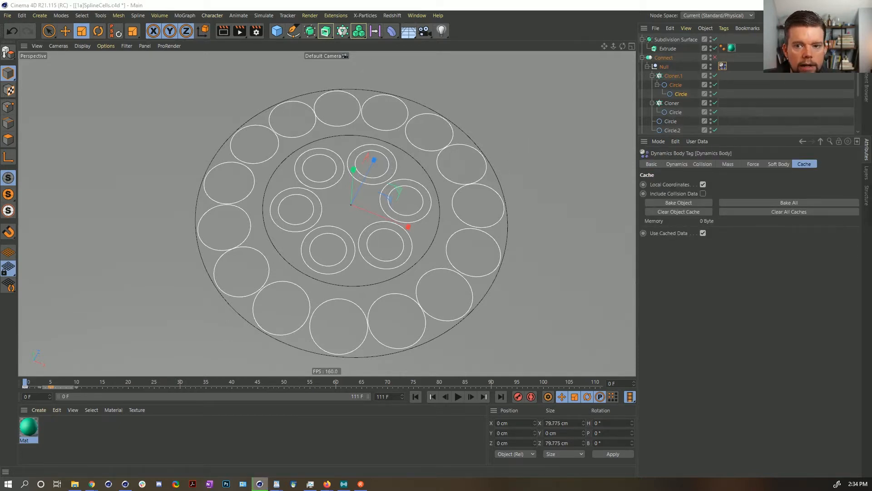
click(678, 203)
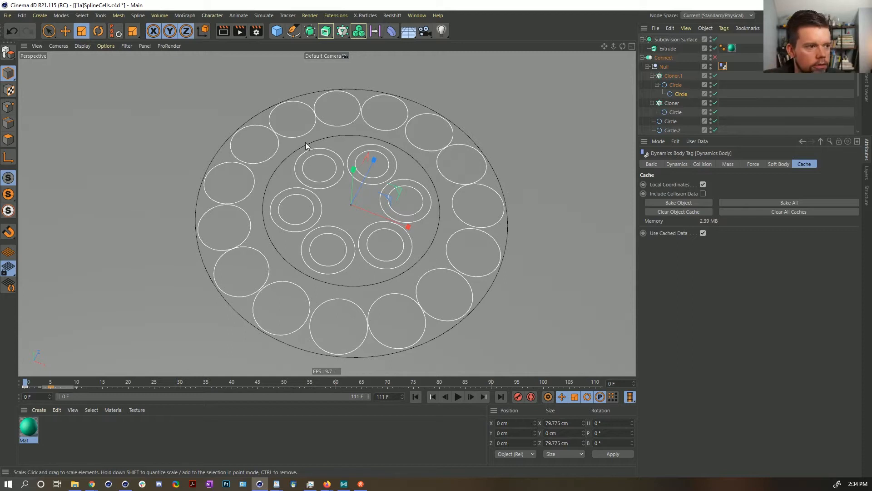
Enable the Connect object and bake it as Alembic
click(715, 57)
right_click(657, 58)
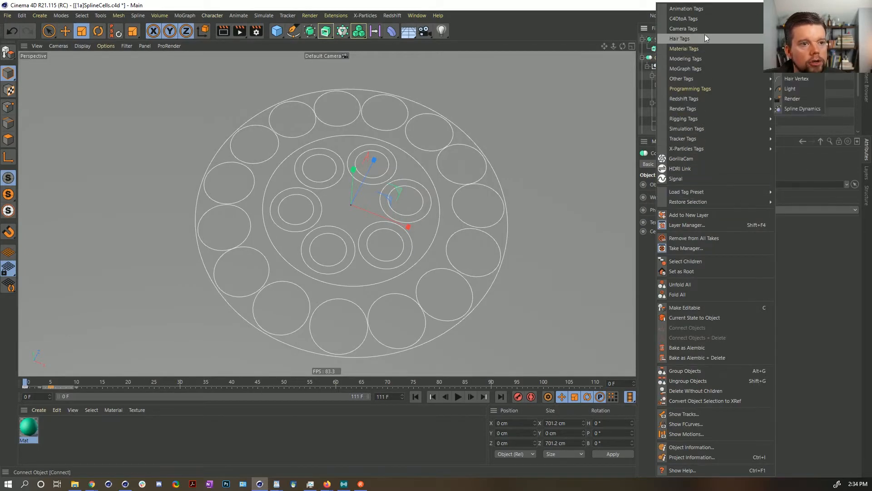
click(637, 26)
right_click(662, 57)
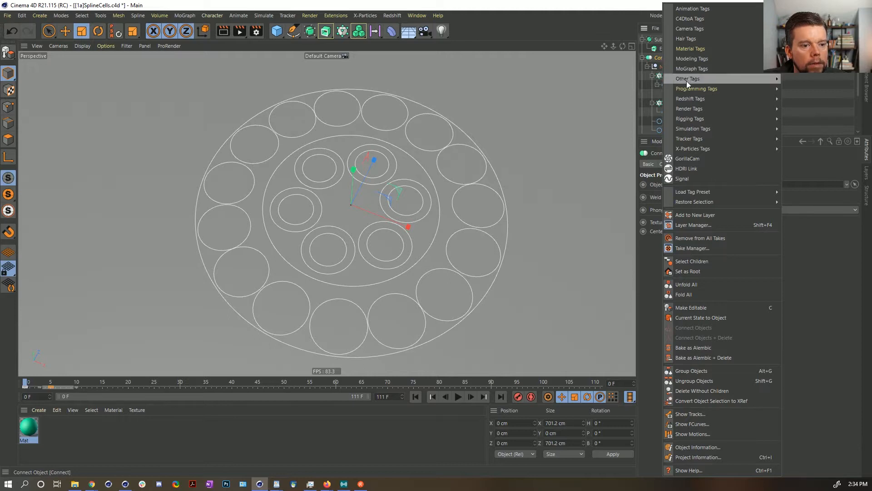
click(704, 347)
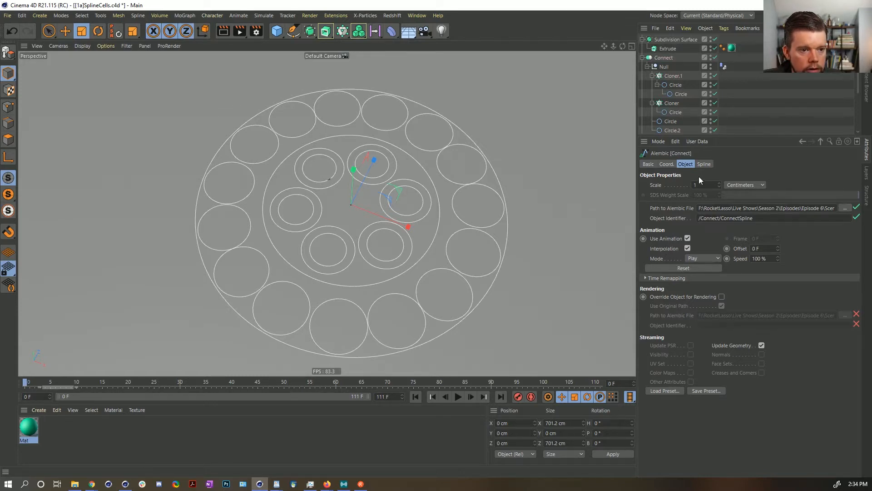
Collapse the original Connect hierarchy and make the baked Alembic spline a child of the Extrude
click(704, 164)
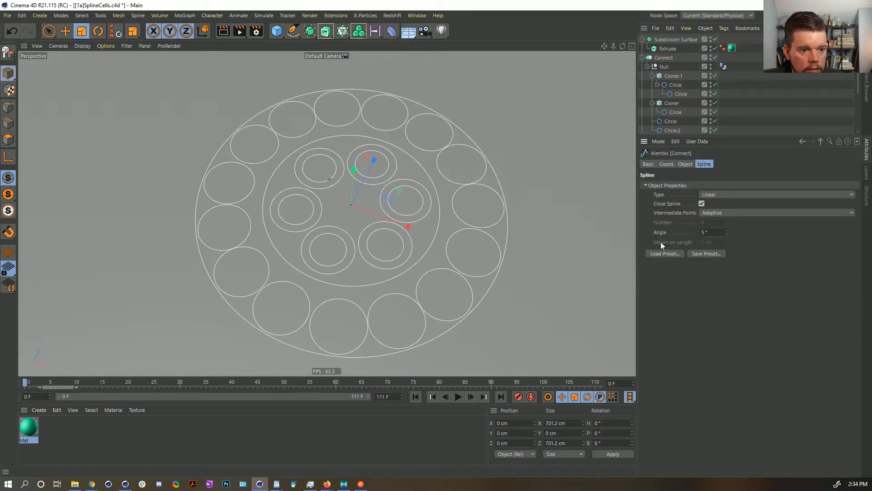
click(642, 58)
drag(669, 48, 672, 48)
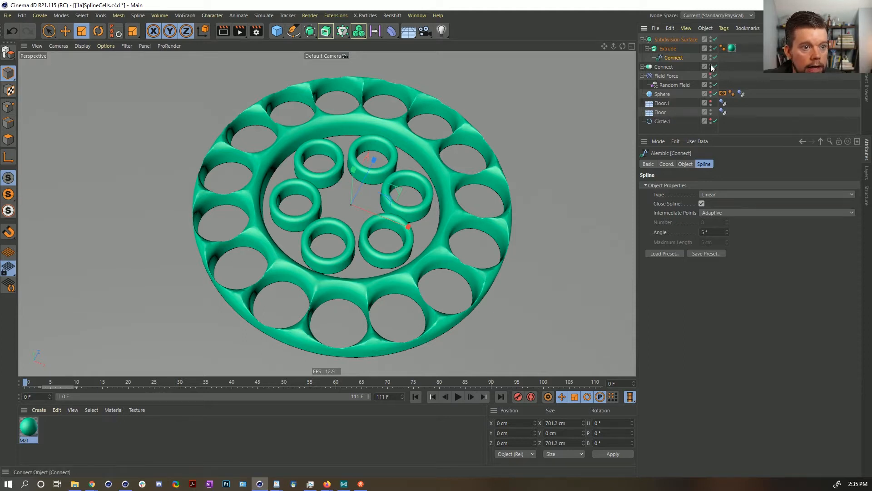
Play back the extruded cell growth and examine the nested shapes from above and at an angle
click(740, 93)
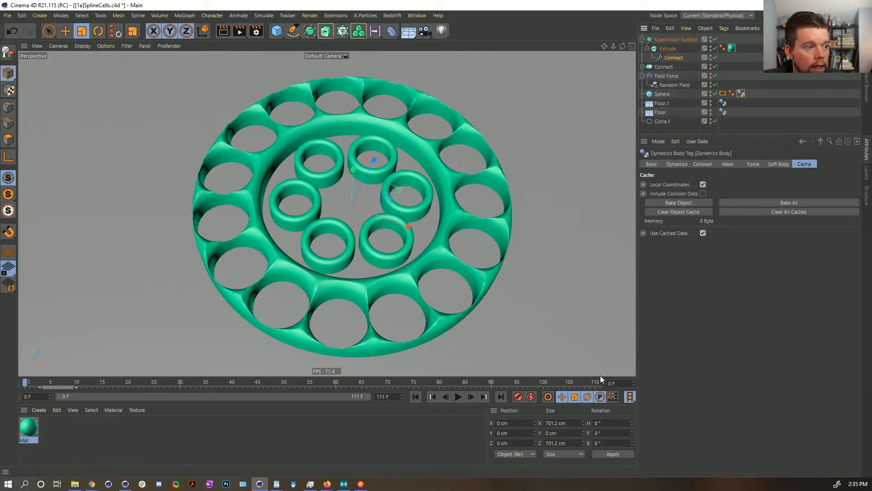
click(458, 397)
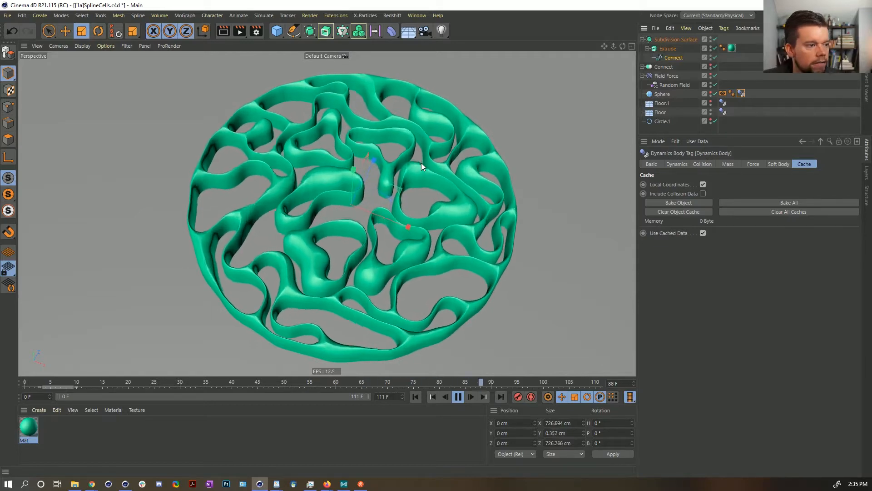
click(458, 396)
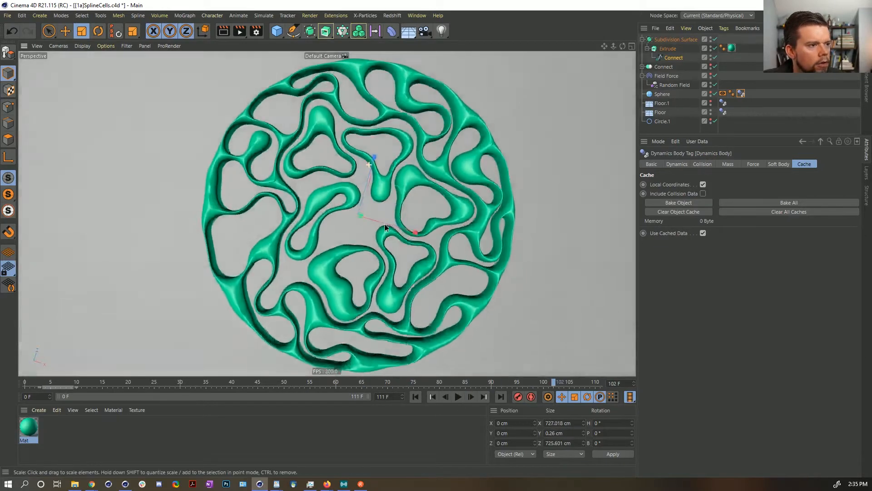
alt+drag(376, 207, 368, 157)
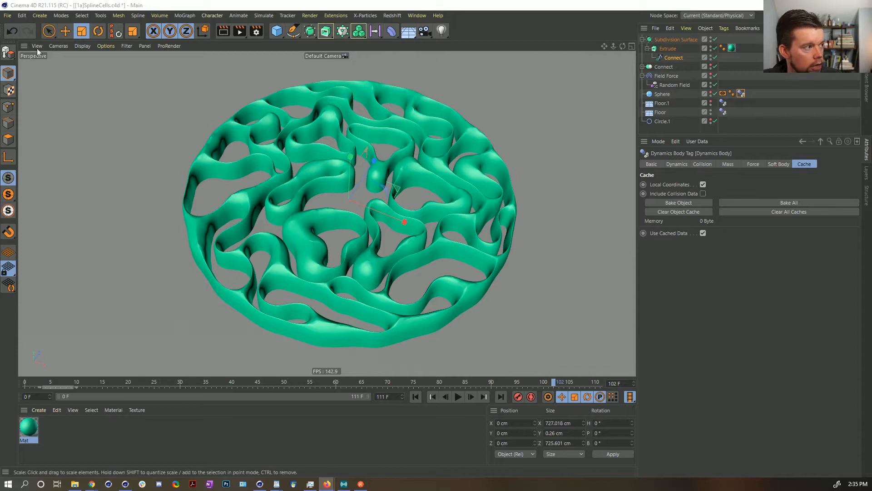
Save the project as a new incremental version
click(8, 16)
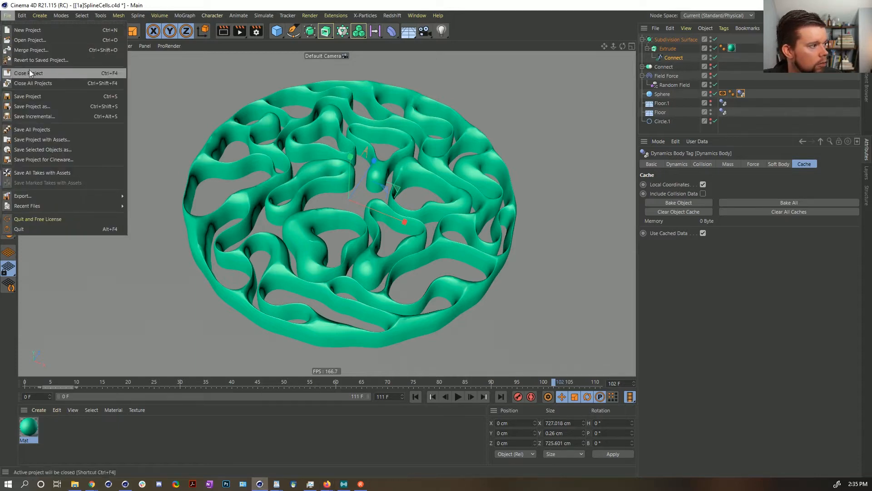
click(61, 117)
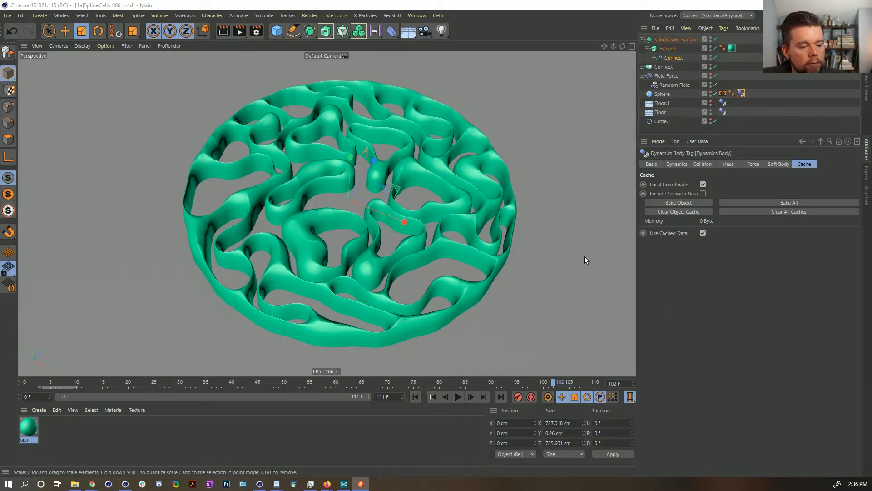
click(510, 32)
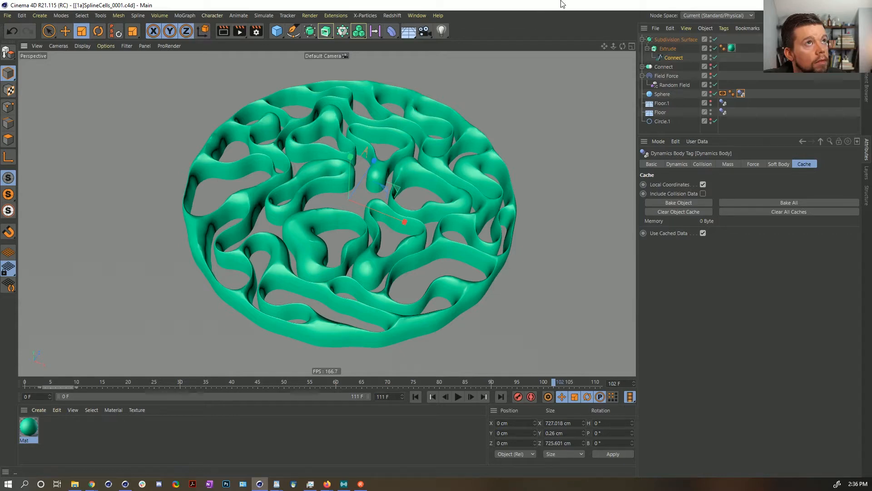
Create a new project with a cube, make the cube editable, and select one of its side polygons
key(ctrl+n)
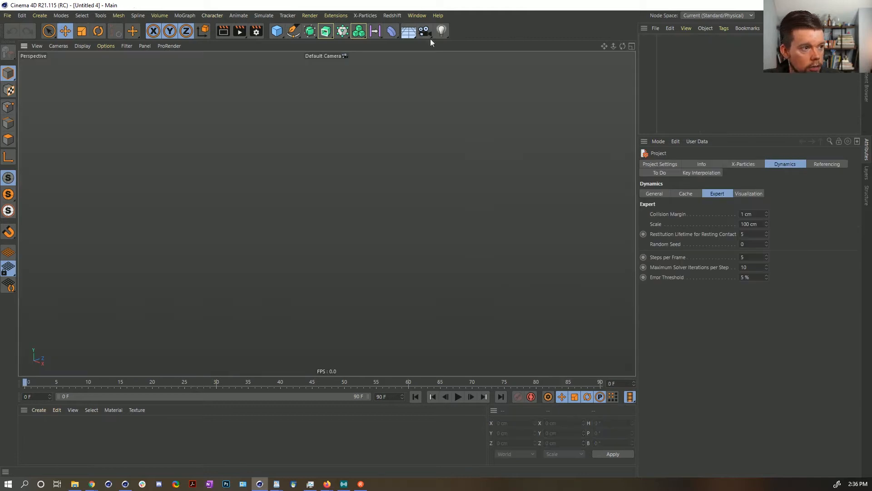
click(276, 32)
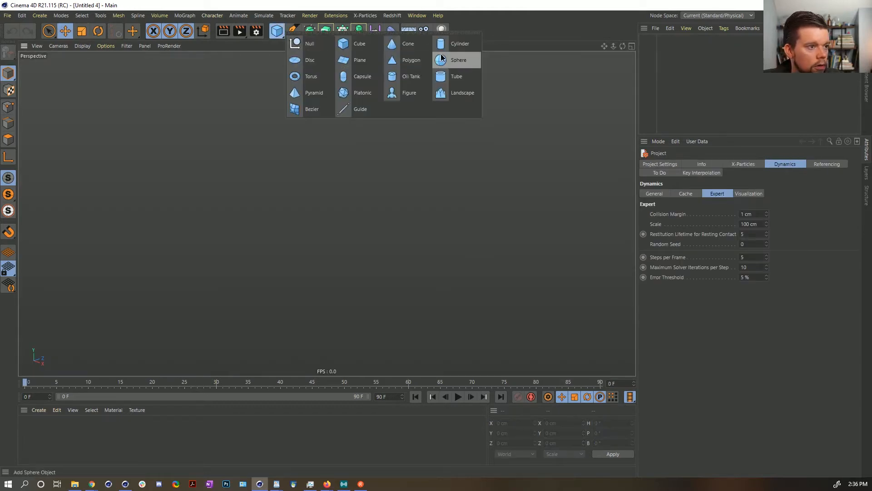
click(357, 44)
key(c)
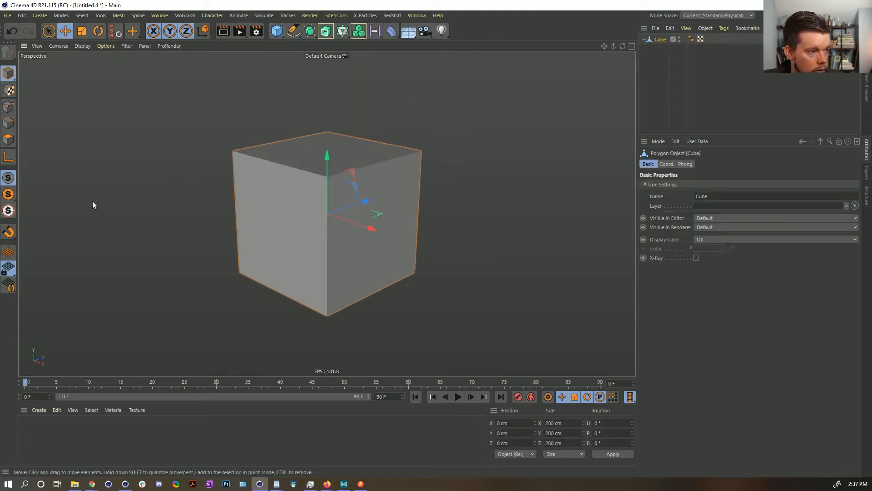
click(8, 140)
click(49, 31)
click(395, 205)
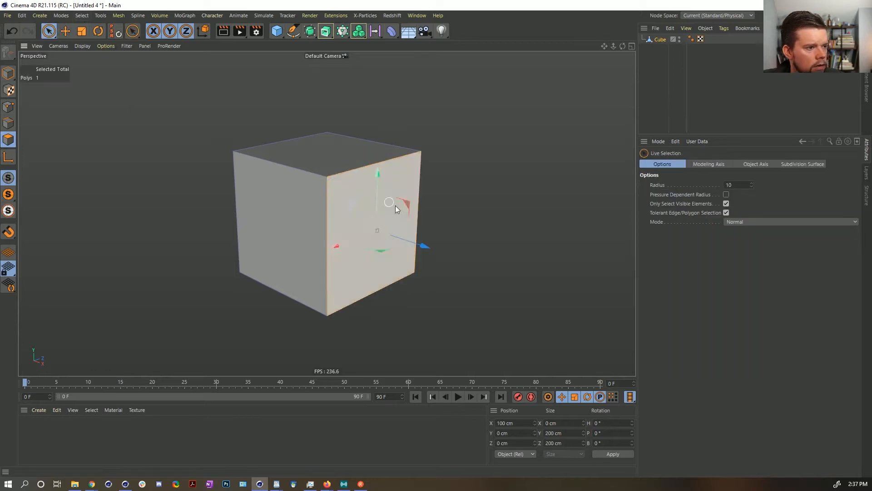
key(d)
drag(454, 301, 527, 302)
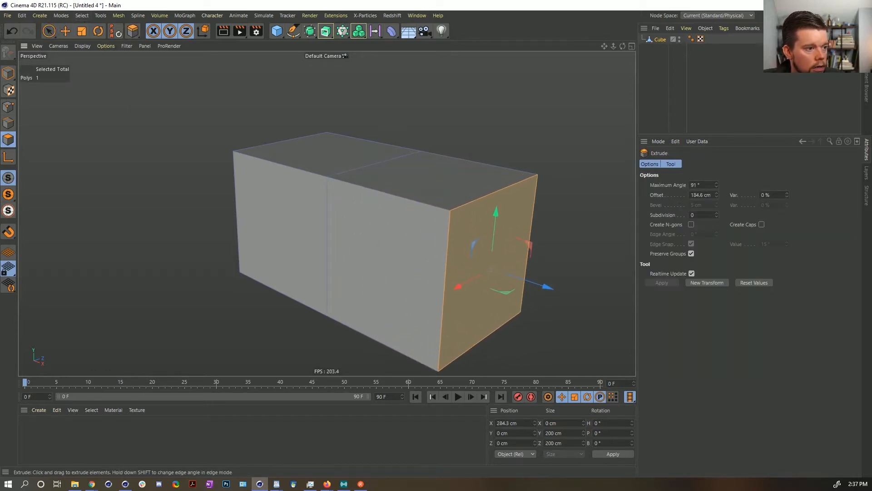
key(ctrl+z)
Extrude the cube's side face by about 158 cm, then extrude the new block's top face upward by about 192 cm
alt+drag(365, 240, 401, 238)
key(space)
click(447, 173)
mouse_move(371, 266)
mouse_down()
mouse_move(553, 229)
mouse_move(541, 220)
mouse_up()
click(454, 202)
key(d)
drag(391, 233, 472, 229)
Select the two stacked end faces of the tall block and inset them together with Extrude Inner by 63 cm
alt+right_drag(351, 227, 294, 228)
alt+middle_drag(294, 228, 223, 248)
key(space)
drag(331, 217, 328, 267)
key(i)
drag(386, 251, 331, 252)
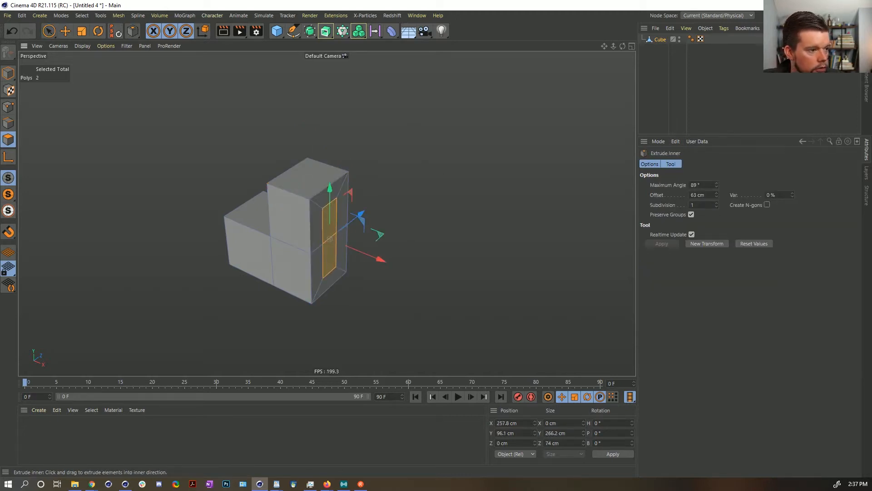
Extrude the two inset faces outward, then extrude only the upper end face by 116 cm
key(d)
drag(461, 255, 399, 265)
key(space)
click(369, 227)
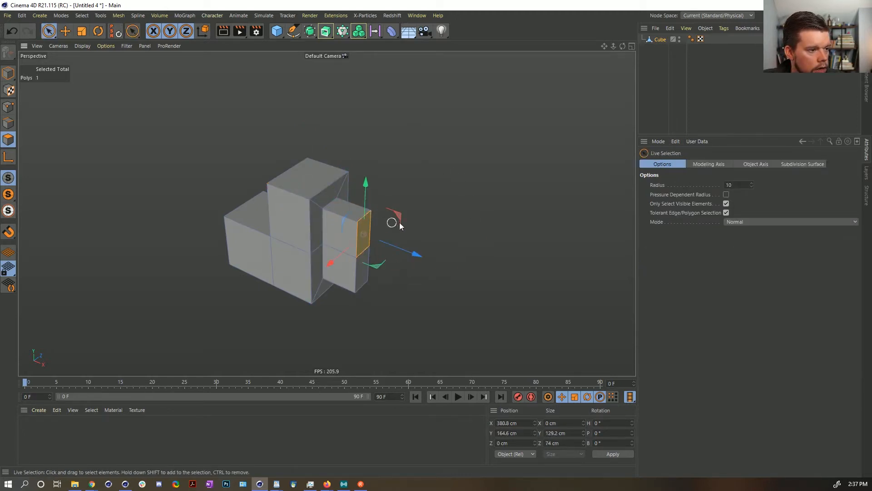
key(d)
drag(392, 221, 458, 254)
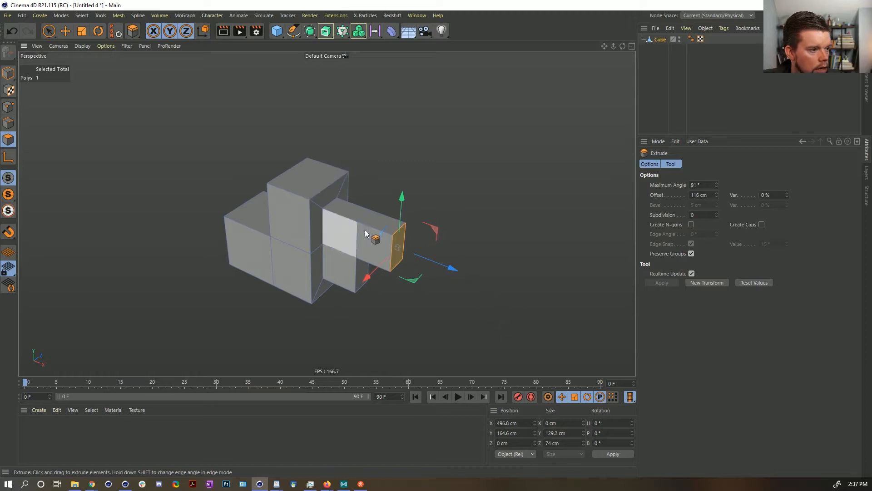
Extrude the top of the outermost block up by 43 cm and extend its small end face into a long arm
click(379, 217)
drag(452, 311, 421, 257)
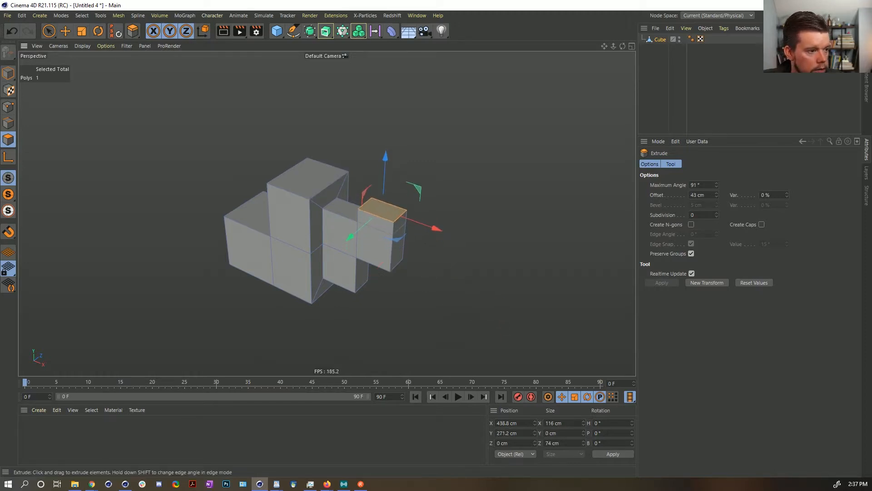
key(space)
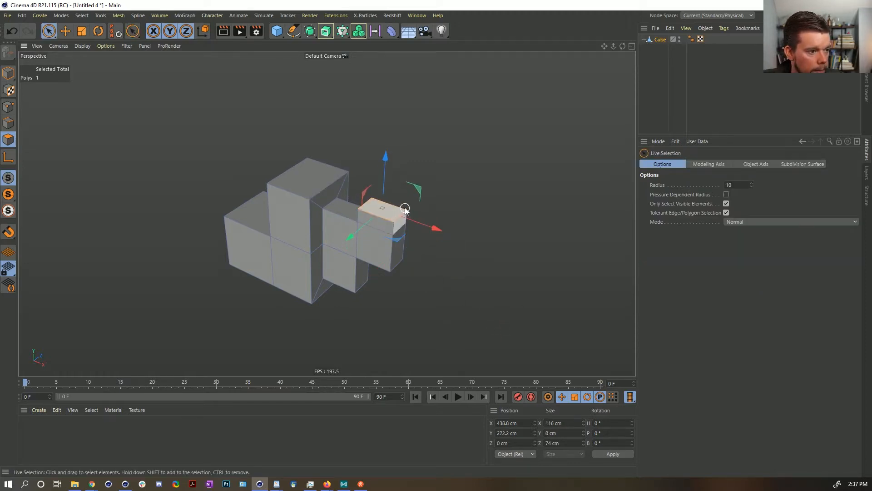
click(400, 220)
key(space)
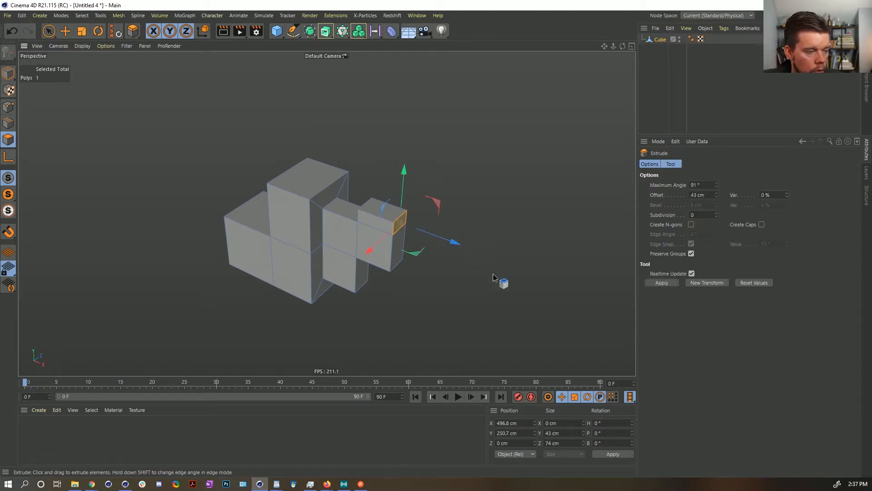
drag(468, 259, 263, 163)
Extrude the front side face of the tall block's upper half outward by 177 cm
alt+drag(269, 142, 355, 222)
click(298, 222)
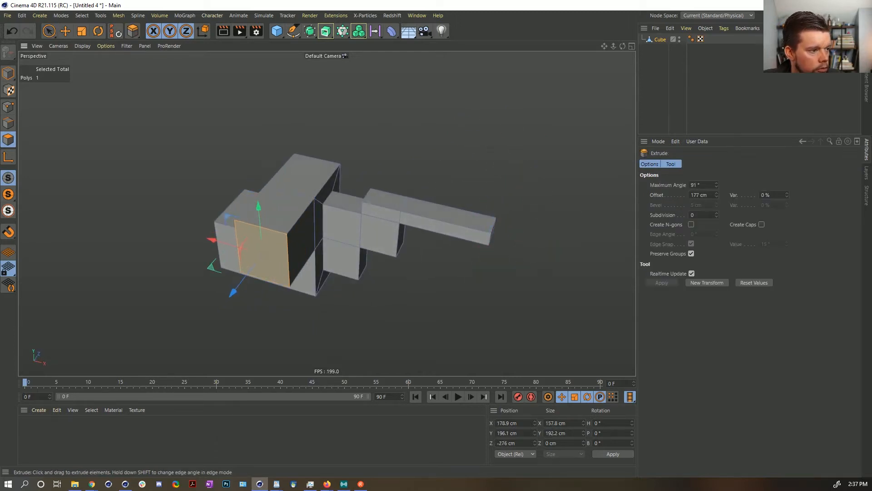
alt+drag(296, 282, 345, 214)
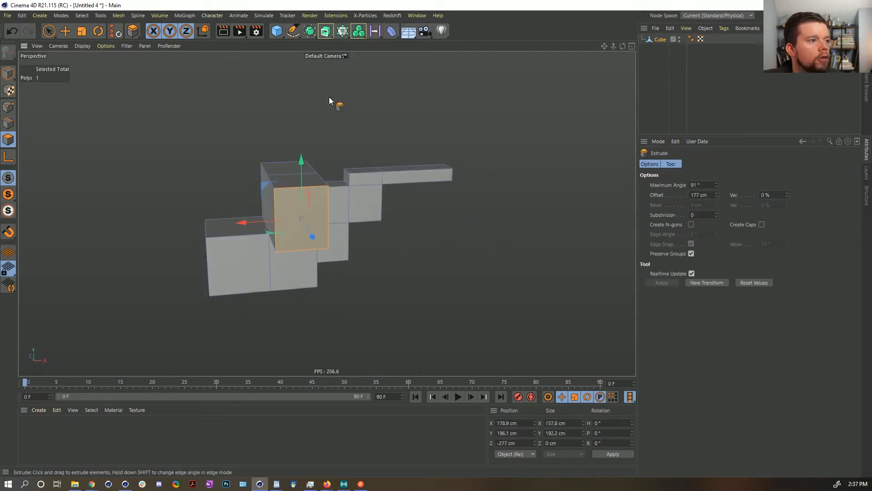
Add a Subdivision Surface and make the extruded cube mesh its child
click(310, 31)
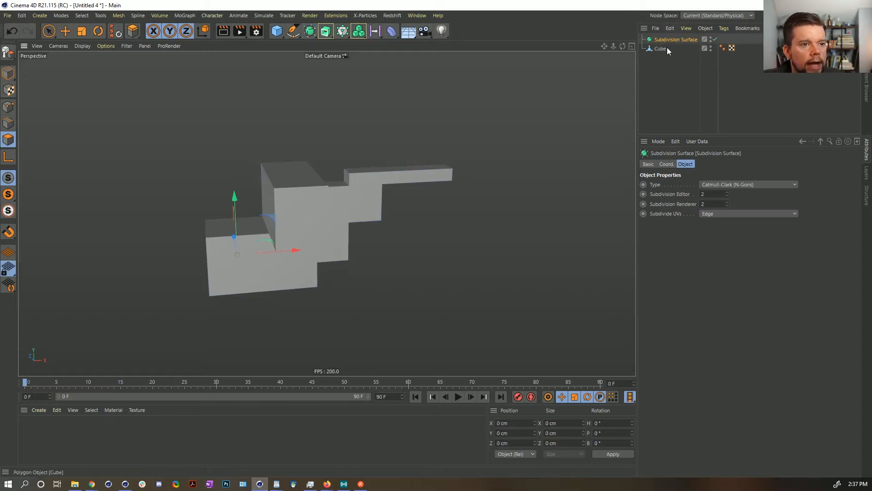
drag(666, 47, 668, 40)
alt+drag(538, 111, 299, 200)
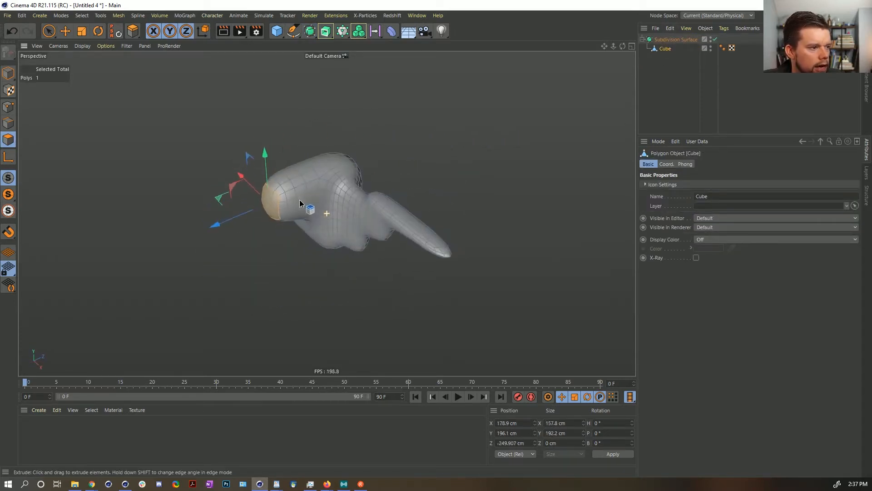
scroll(400, 190, up, 5)
alt+drag(400, 190, 411, 148)
Select the Subdivision Surface and switch to Model mode to display the smoothed shape without its polygon cage
click(658, 40)
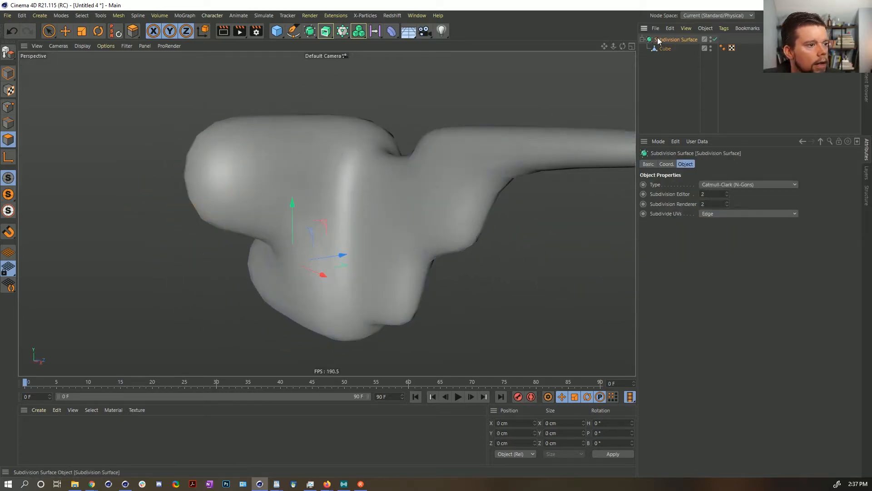
alt+drag(364, 208, 359, 219)
click(8, 74)
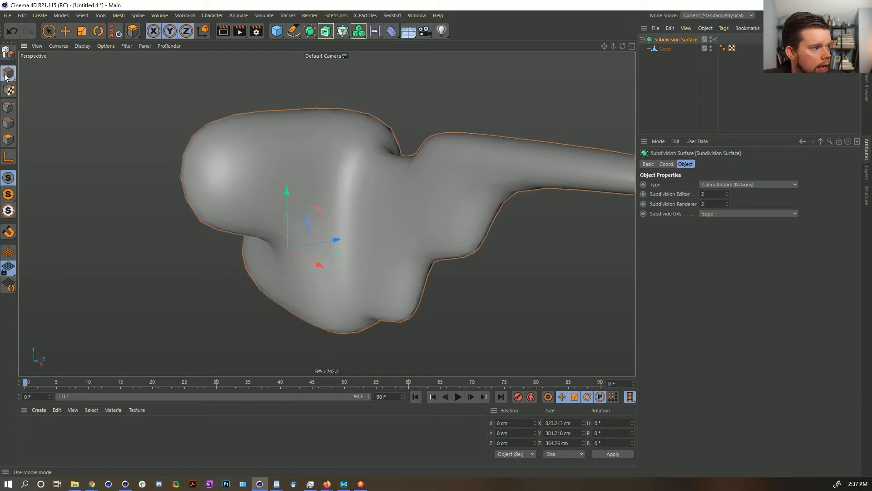
alt+drag(382, 190, 409, 217)
scroll(409, 217, down, 3)
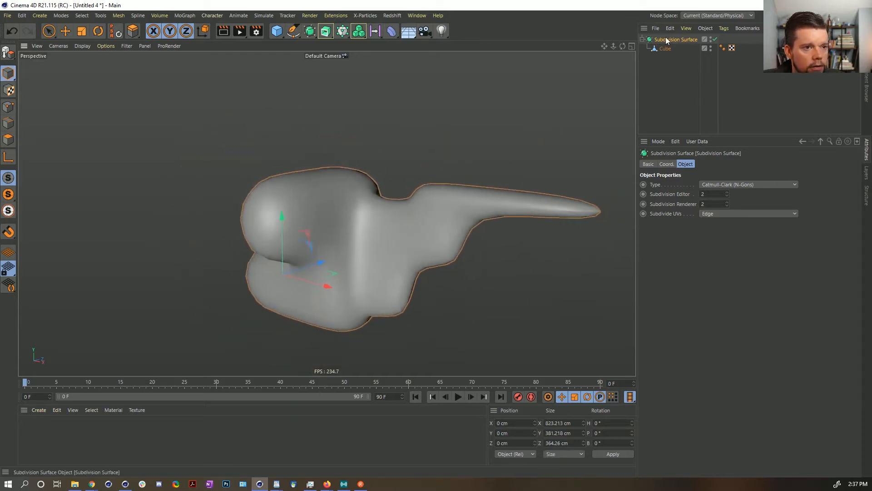
Duplicate the Subdivision Surface, make the copy editable, and show its polygon mesh with the original hidden
key(ctrl+c)
key(ctrl+v)
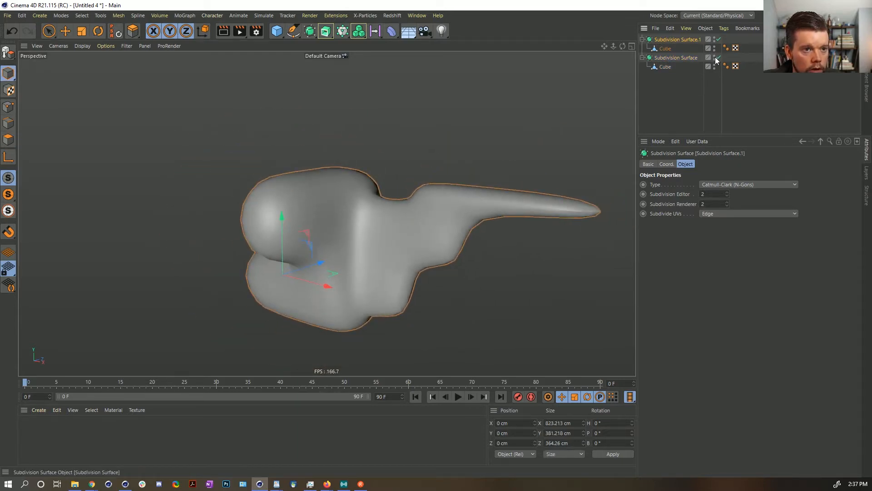
key(c)
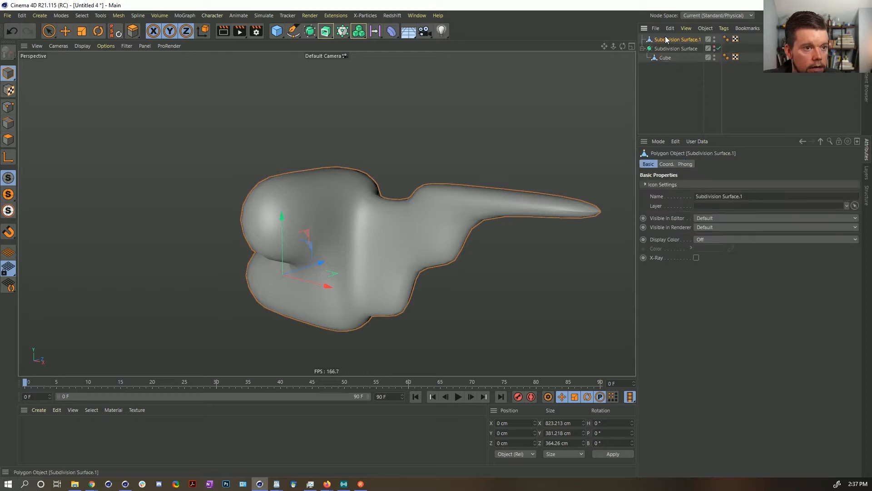
click(8, 139)
key(d)
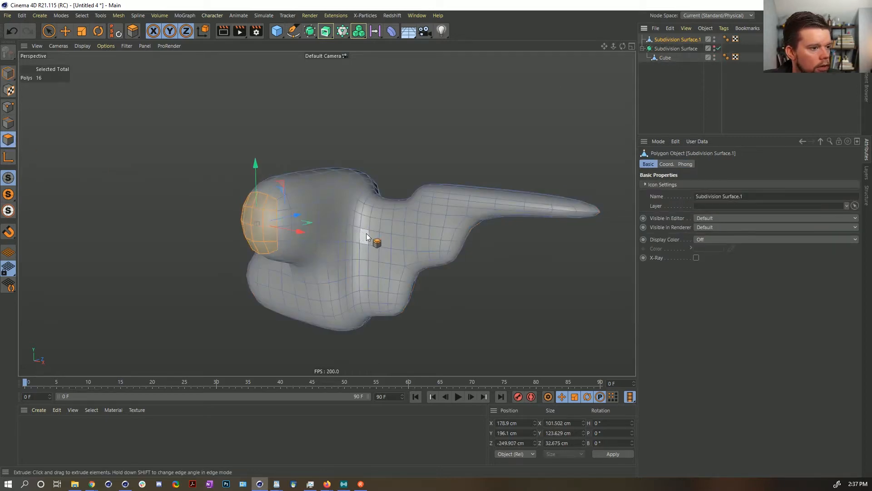
alt+drag(367, 236, 438, 218)
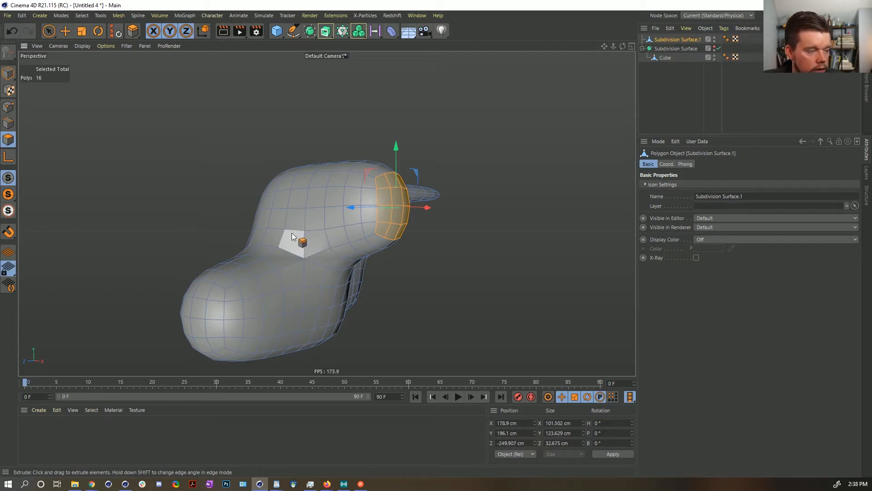
alt+drag(291, 233, 328, 234)
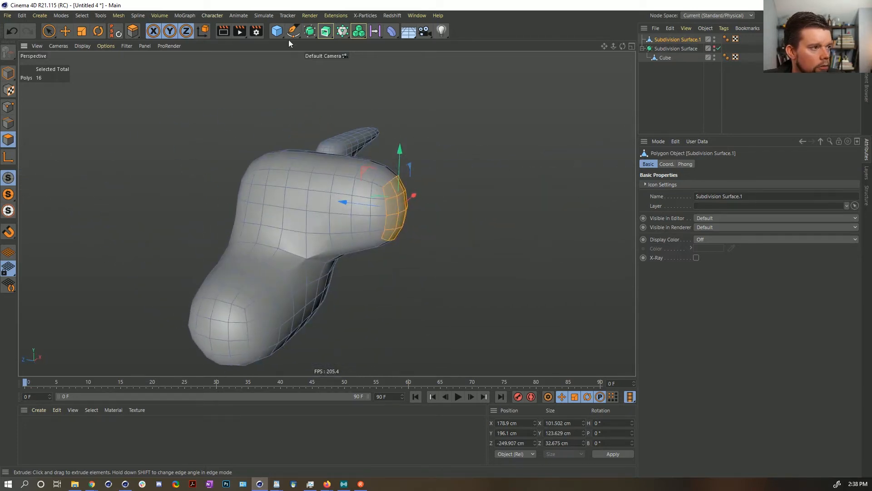
click(276, 31)
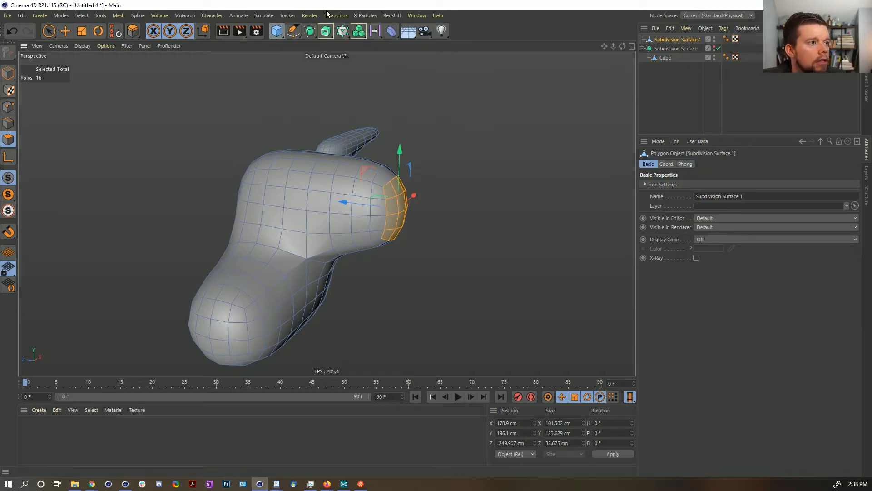
click(293, 32)
click(309, 31)
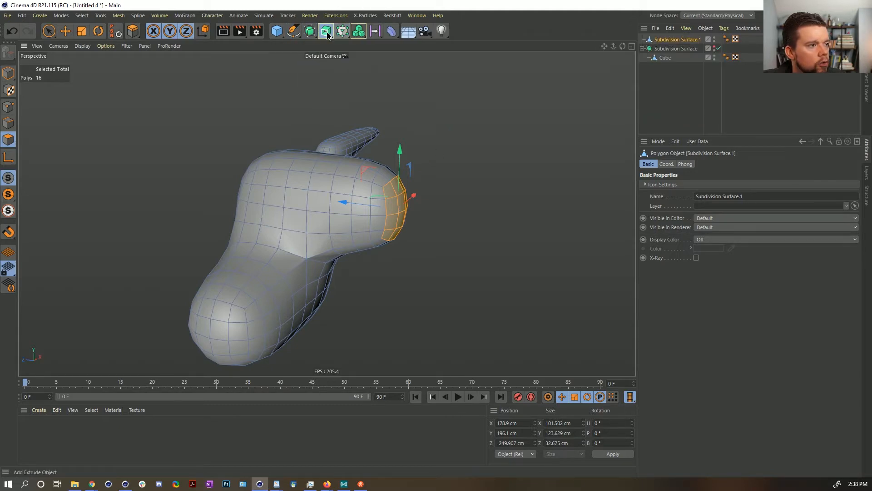
click(326, 31)
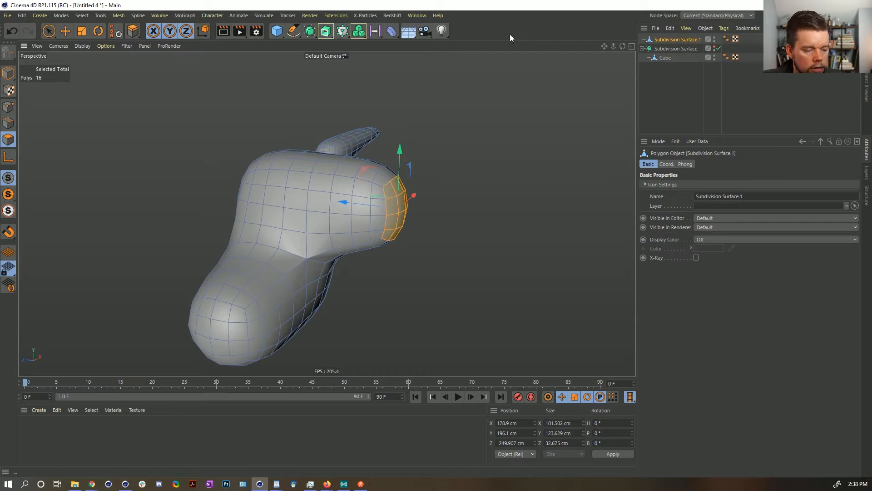
Search the commands for Bezier and add a Bezier object to the scene
key(shift+c)
text(bevie)
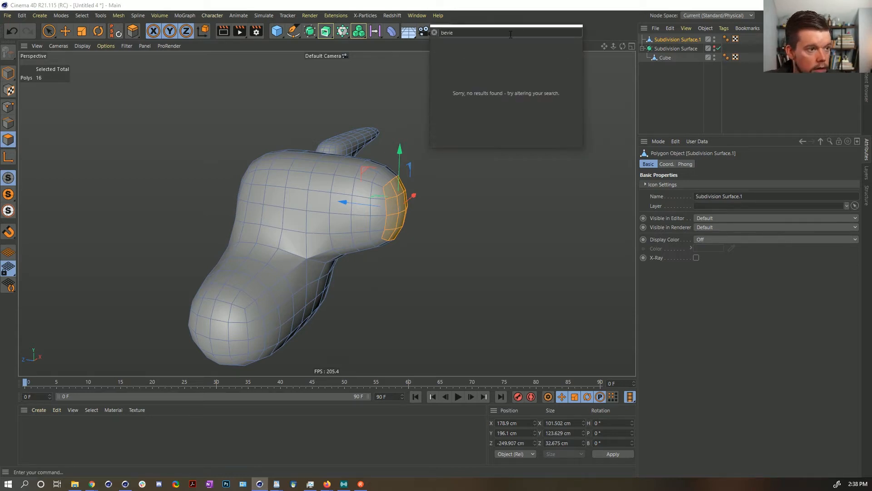
key(BackSpace)
key(BackSpace)
text(z)
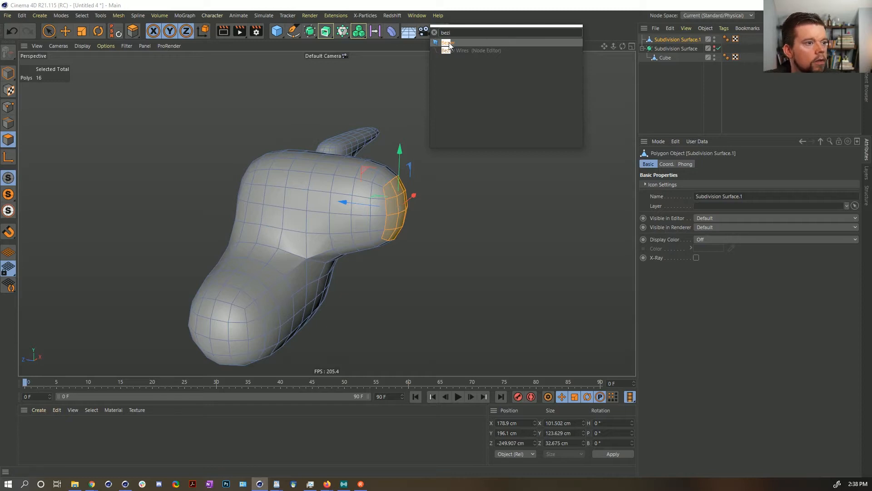
click(448, 43)
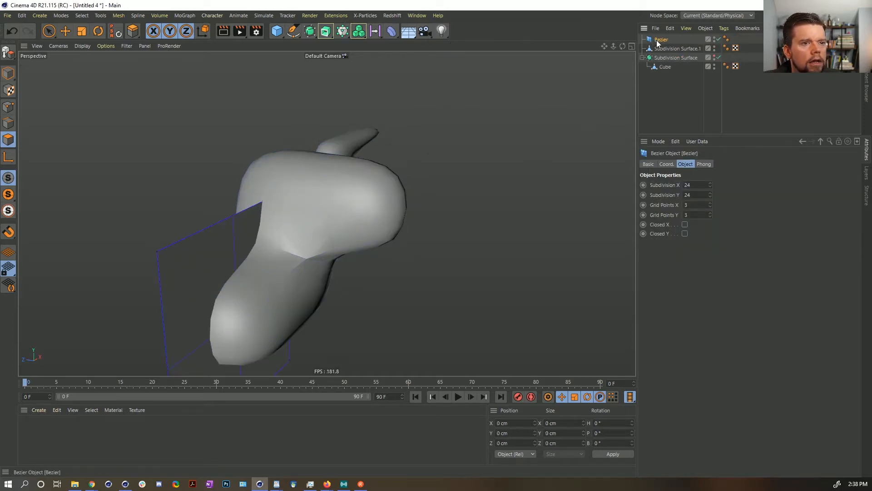
Activate the Move tool in Model mode, try raising the Bezier surface, and undo that move
click(312, 36)
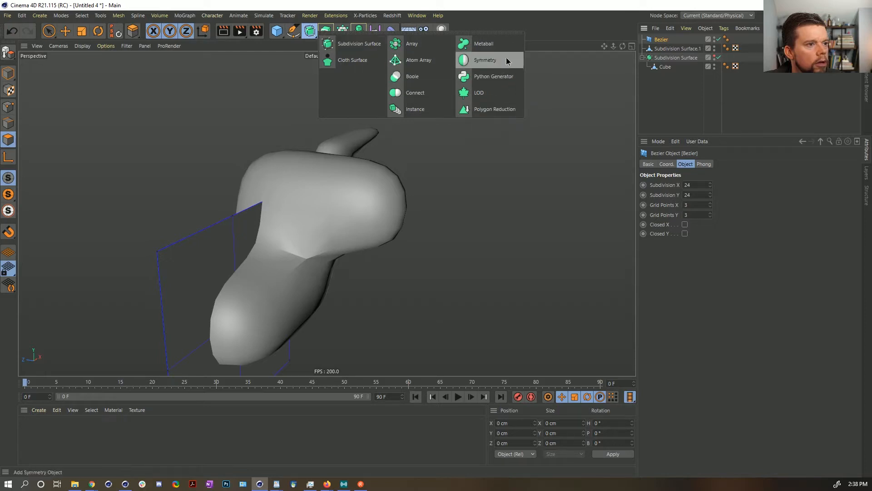
scroll(456, 156, down, 4)
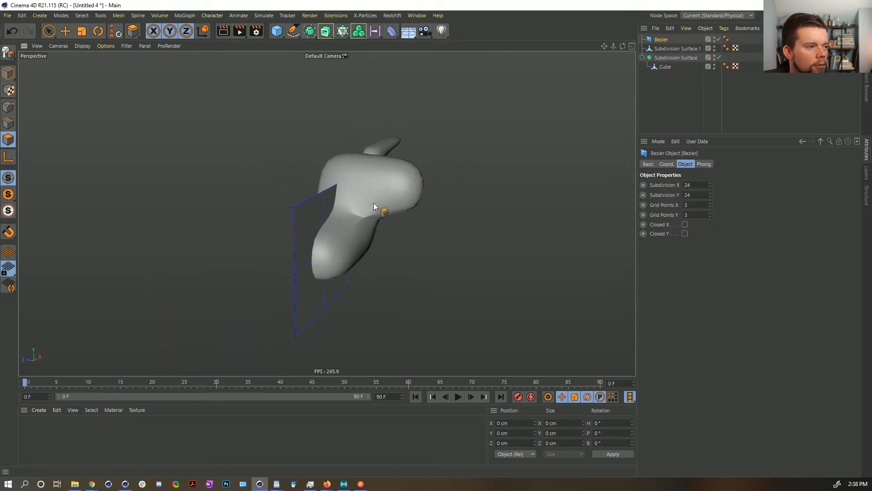
alt+drag(373, 202, 496, 206)
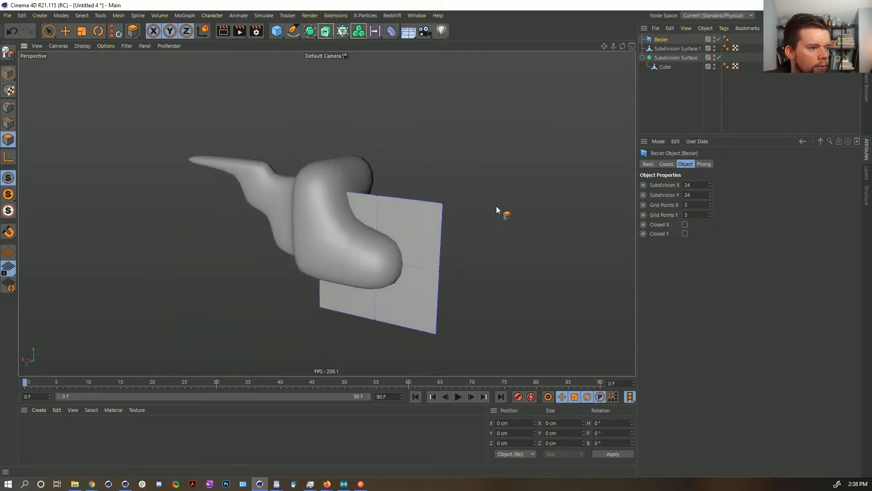
key(e)
click(662, 40)
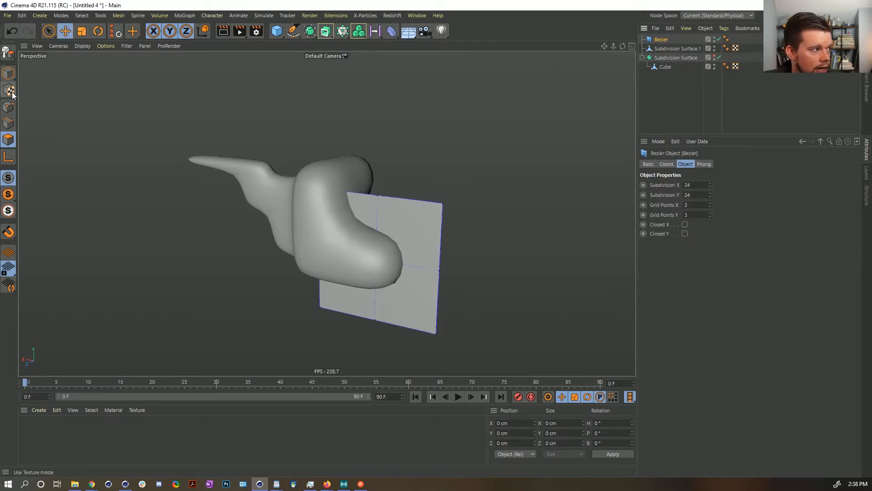
click(8, 72)
drag(378, 208, 379, 86)
key(ctrl+z)
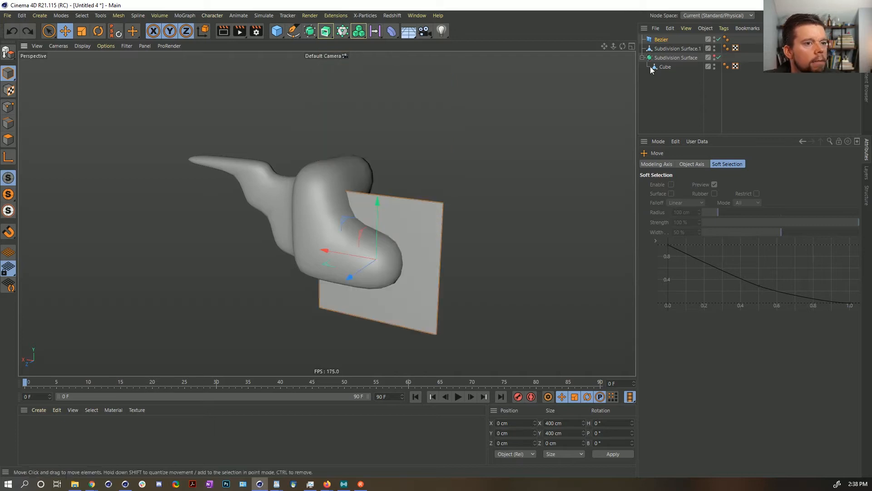
Hide the Subdivision Surface.1 body mesh in the viewport and select the Bezier object
alt+click(715, 47)
alt+click(715, 47)
click(666, 40)
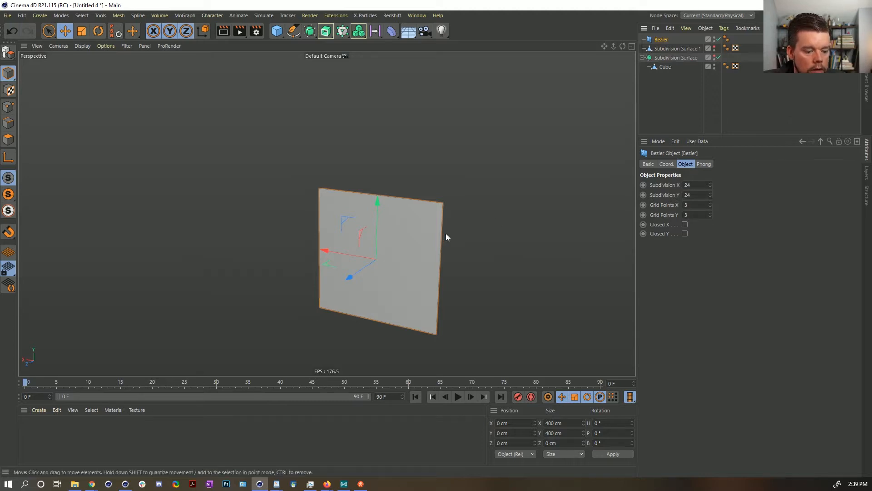
Lower the Bezier patch's two upper corner points to about Y 120 cm and scale them inward to about 171 cm apart
click(8, 107)
key(9)
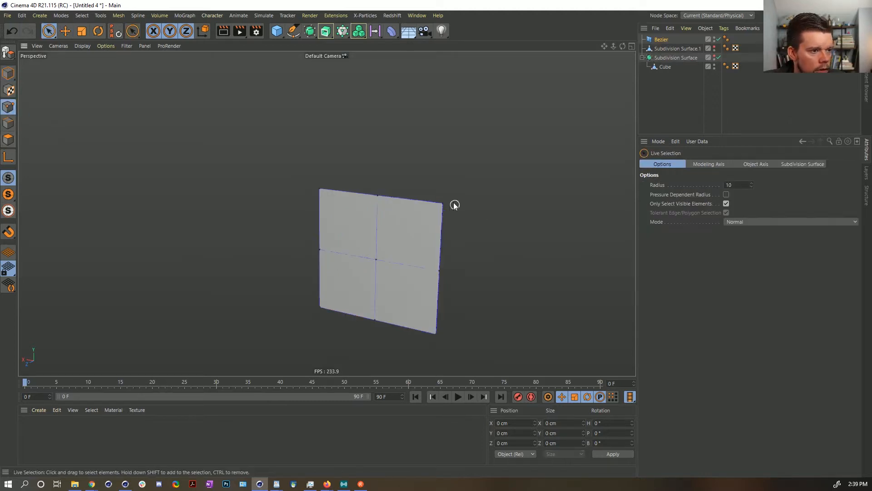
click(442, 204)
shift+click(321, 188)
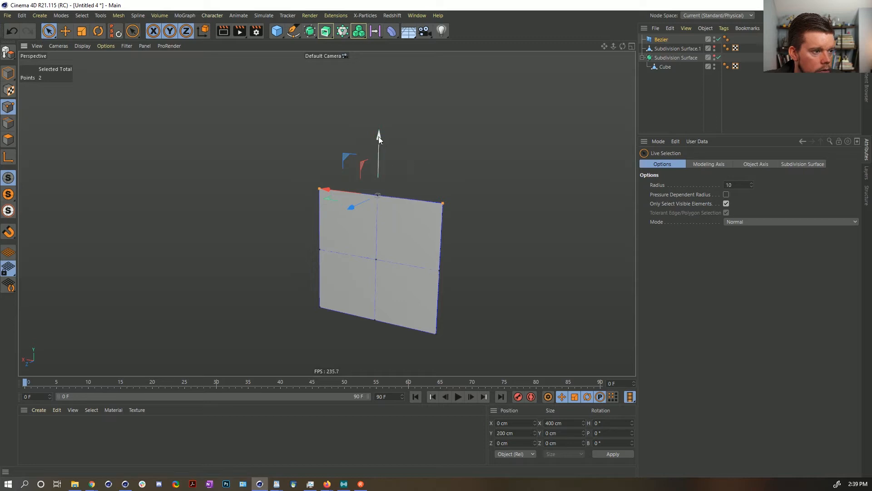
drag(378, 137, 375, 162)
key(t)
drag(517, 198, 271, 217)
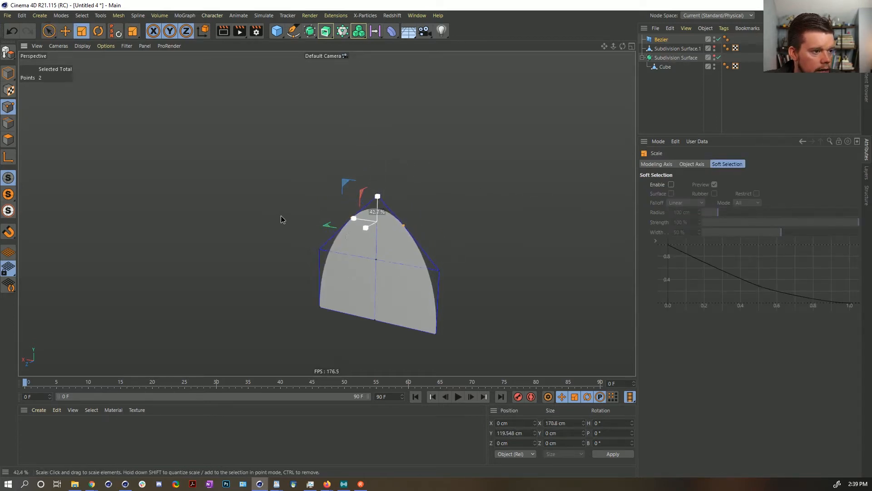
Set the Bezier object's Subdivision X and Subdivision Y to 5
click(660, 108)
alt+drag(386, 245, 459, 165)
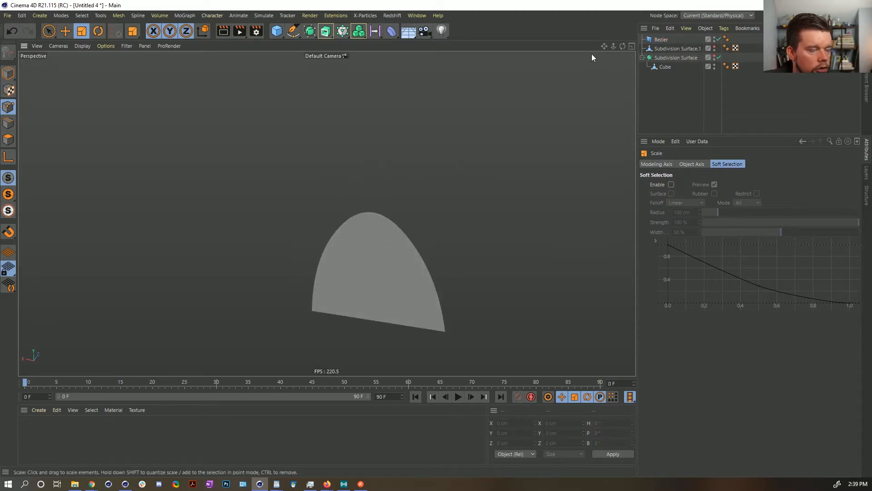
click(661, 40)
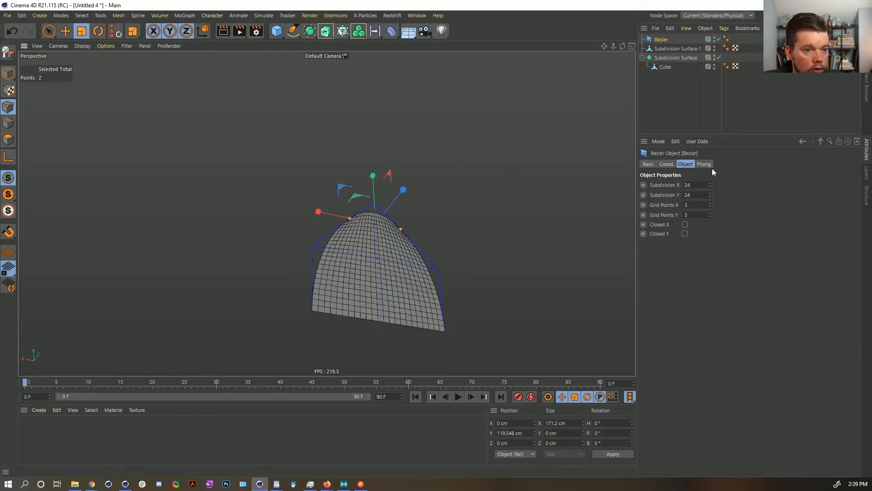
text(5)
key(Return)
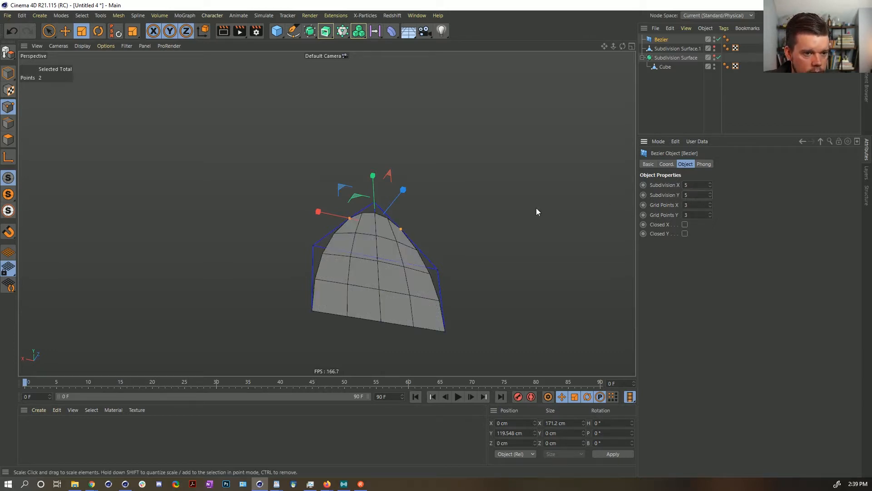
alt+drag(372, 273, 401, 257)
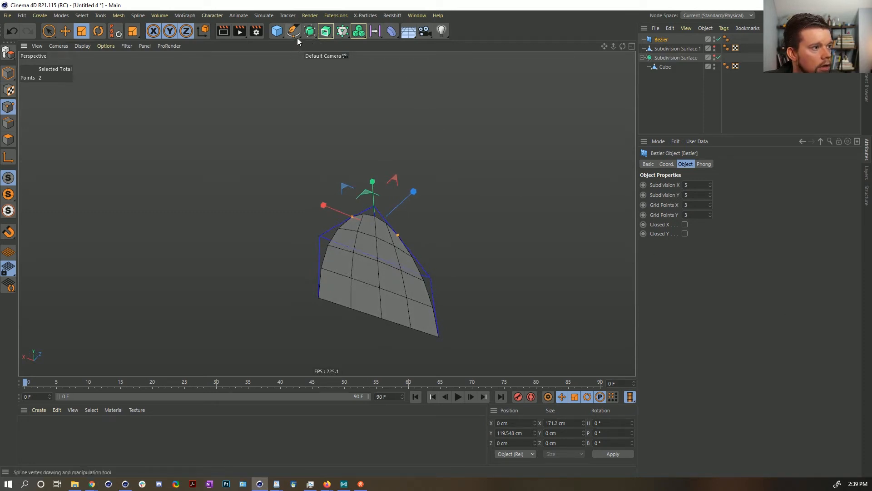
click(310, 32)
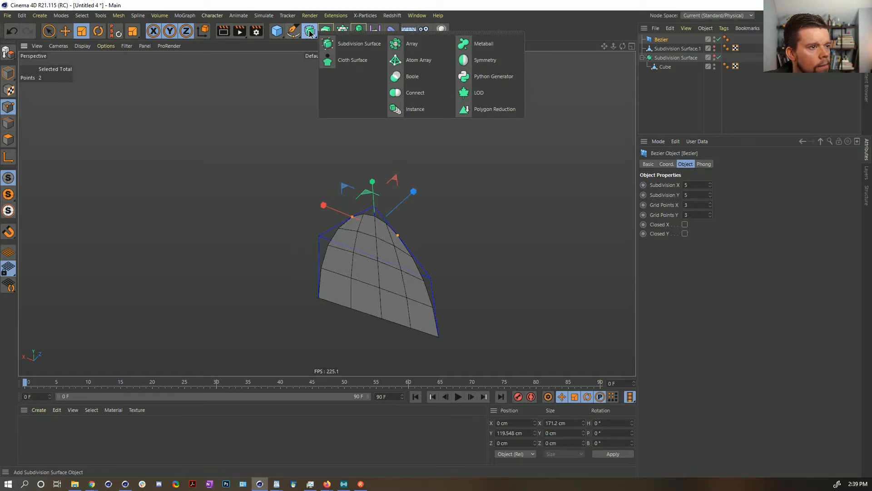
click(359, 31)
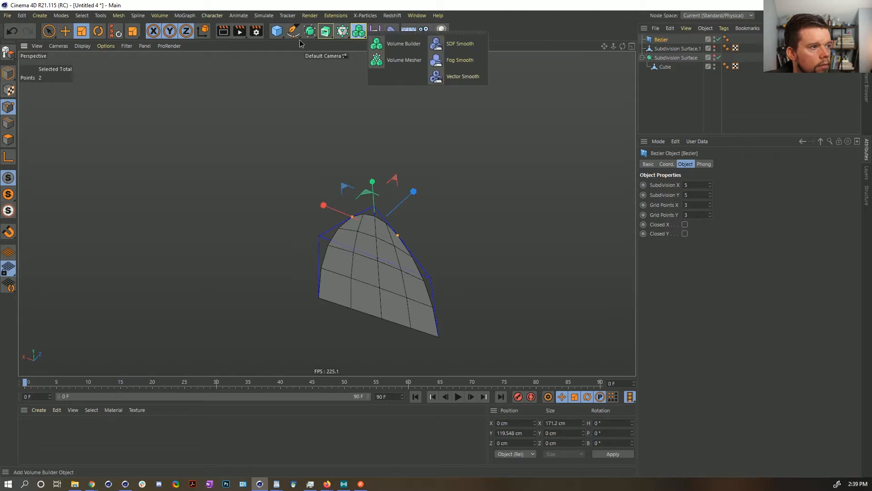
click(277, 32)
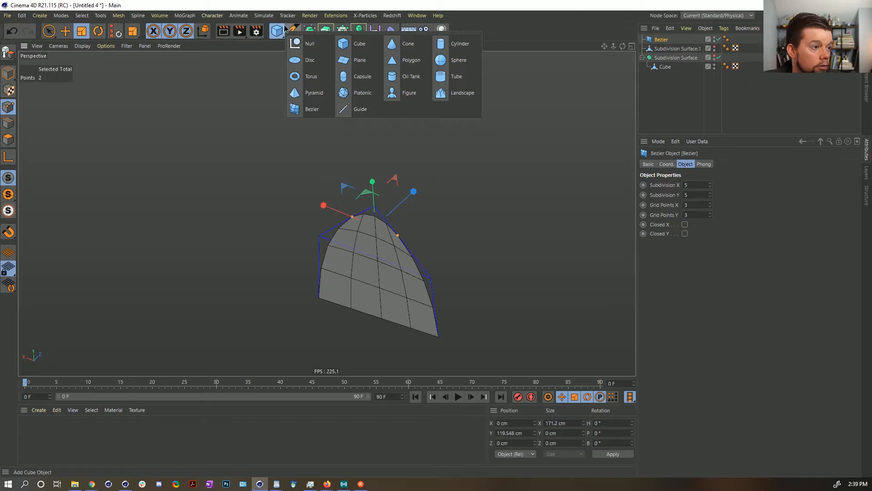
alt+drag(382, 246, 511, 306)
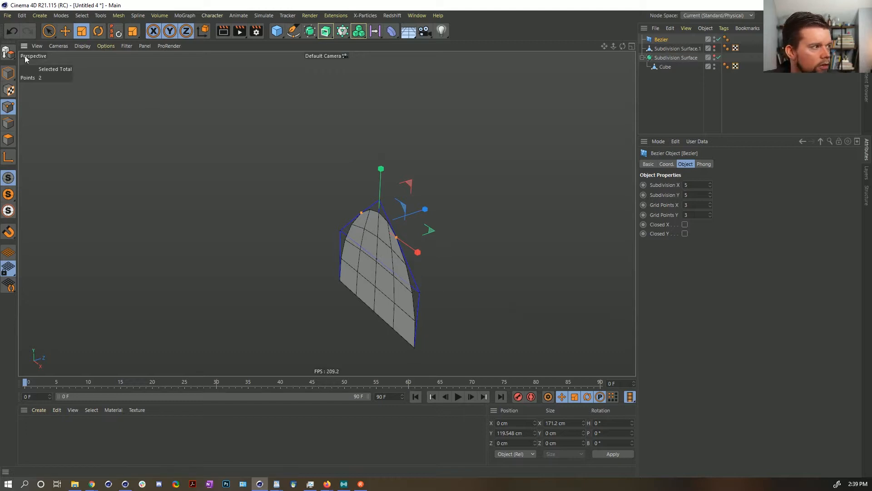
Move all of the Bezier's points up to Y 200 cm so the object axis sits at the shape's base
click(8, 72)
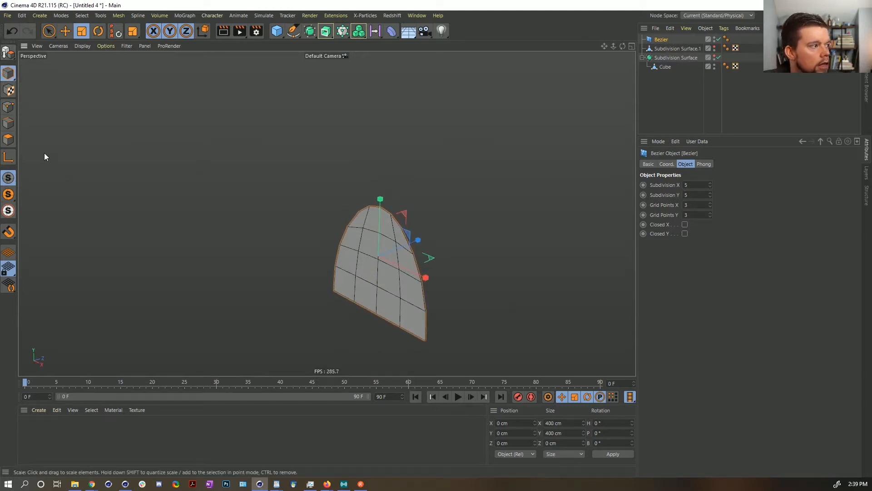
click(9, 107)
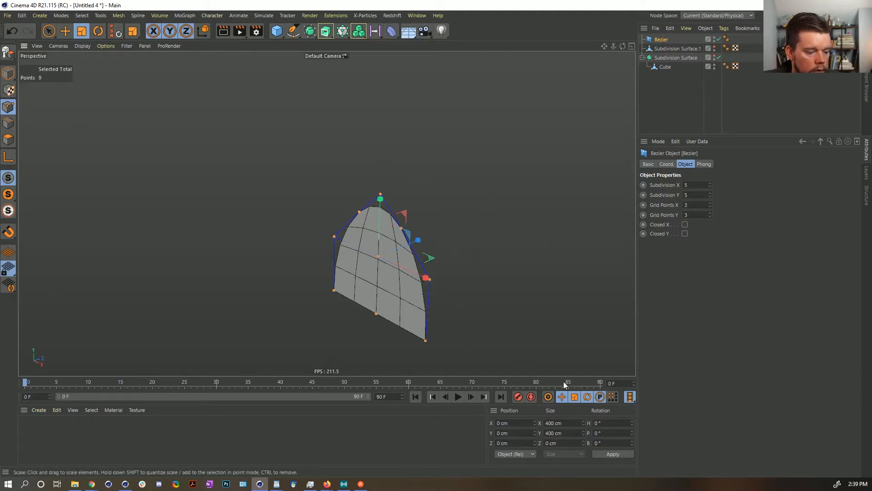
text(e200)
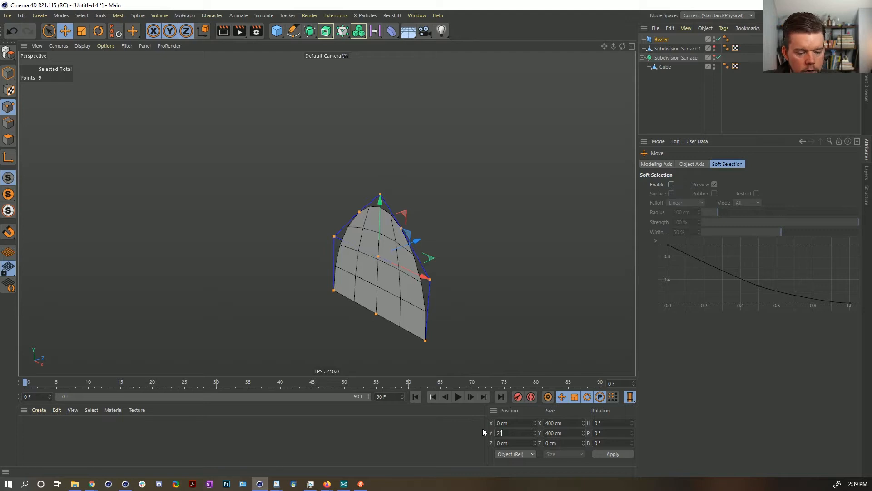
key(Return)
click(9, 74)
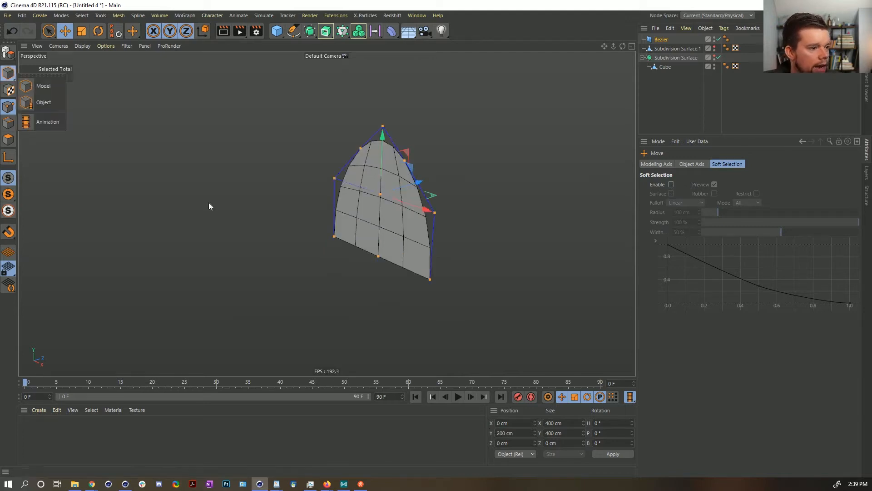
click(9, 73)
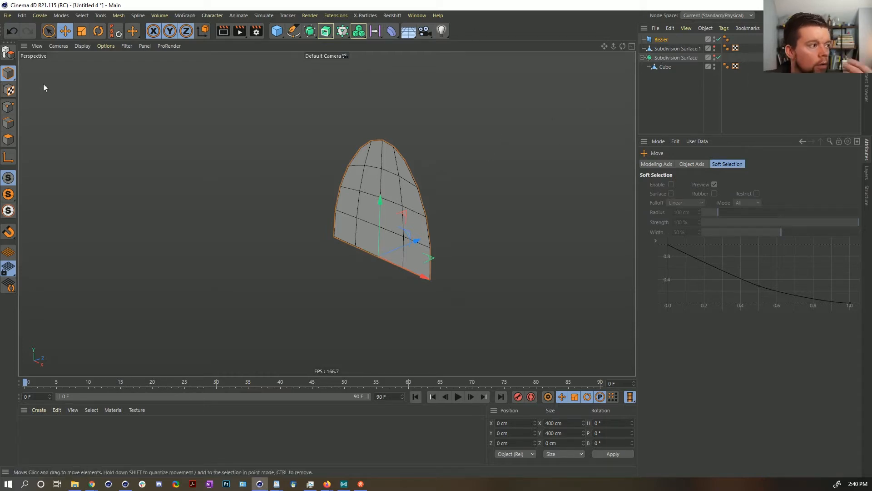
Bow the Bezier patch by moving its middle column of points to about Z 47 cm
click(8, 106)
key(9)
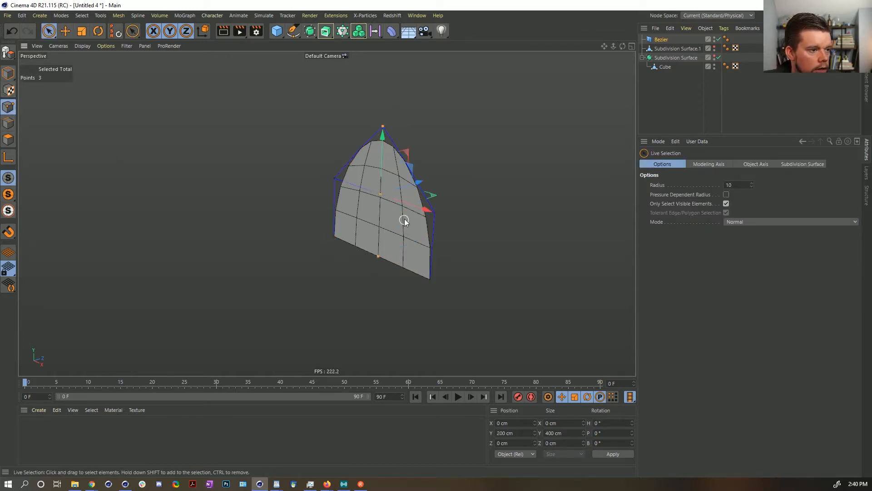
drag(410, 192, 324, 206)
click(8, 73)
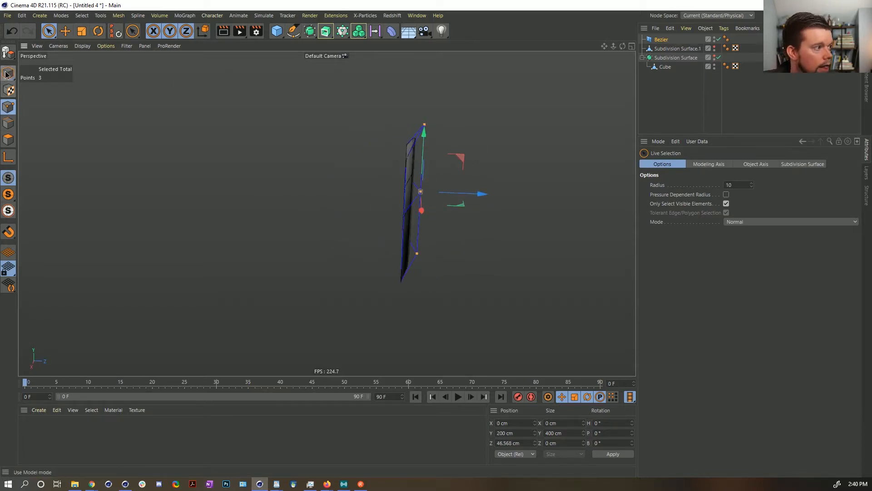
Show the Subdivision Surface.1 body mesh again beside the selected Bezier scale
click(660, 40)
alt+click(714, 48)
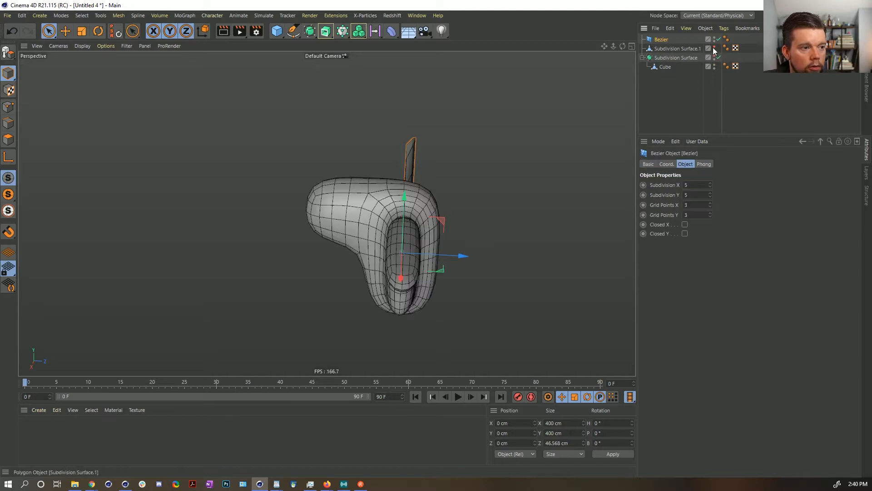
mouse_move(522, 136)
alt+mouse_down()
mouse_move(458, 157)
mouse_move(522, 146)
alt+mouse_up()
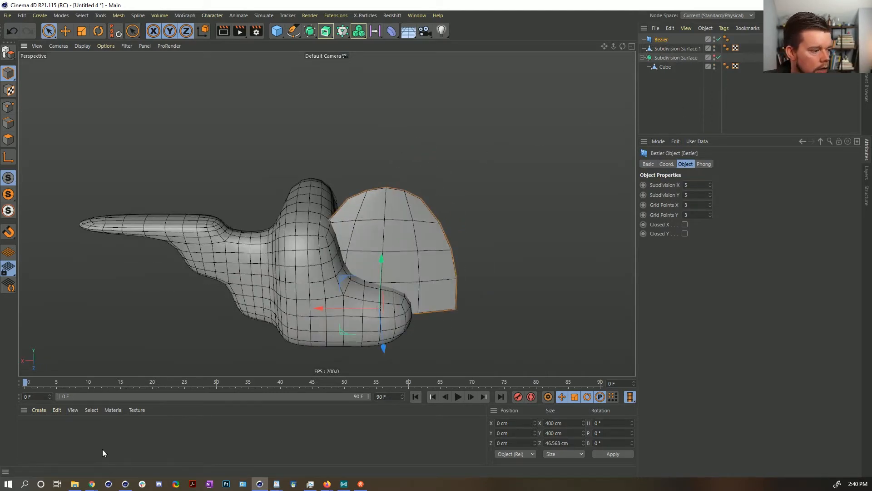
Create a new material, assign it to the Bezier, and colour it purple with hue 272° and saturation 100%
double_click(37, 431)
drag(36, 432, 662, 40)
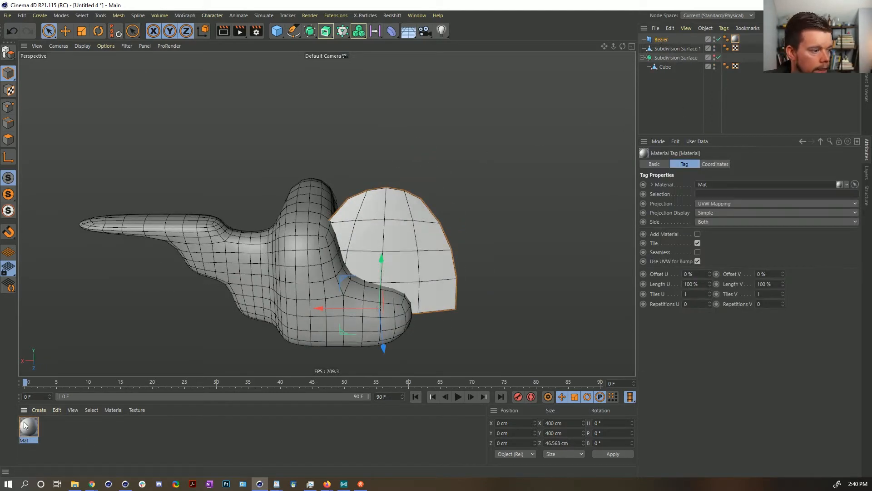
double_click(29, 427)
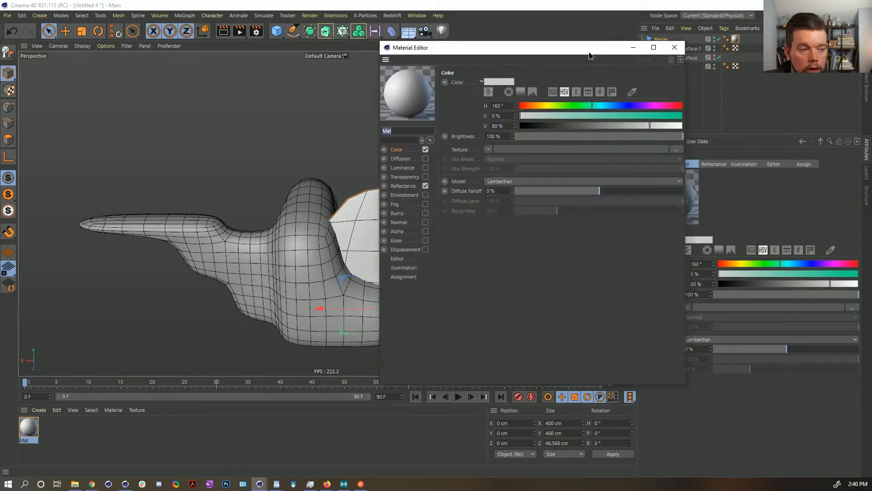
drag(522, 131, 683, 126)
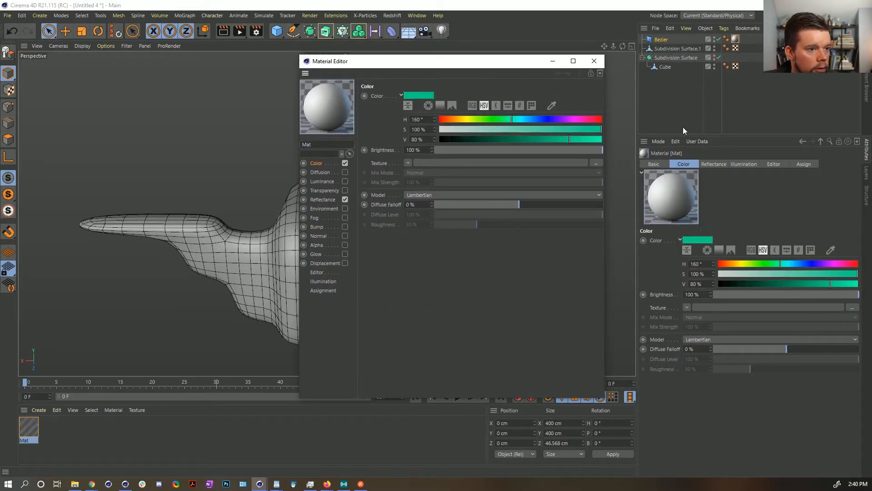
drag(551, 119, 563, 120)
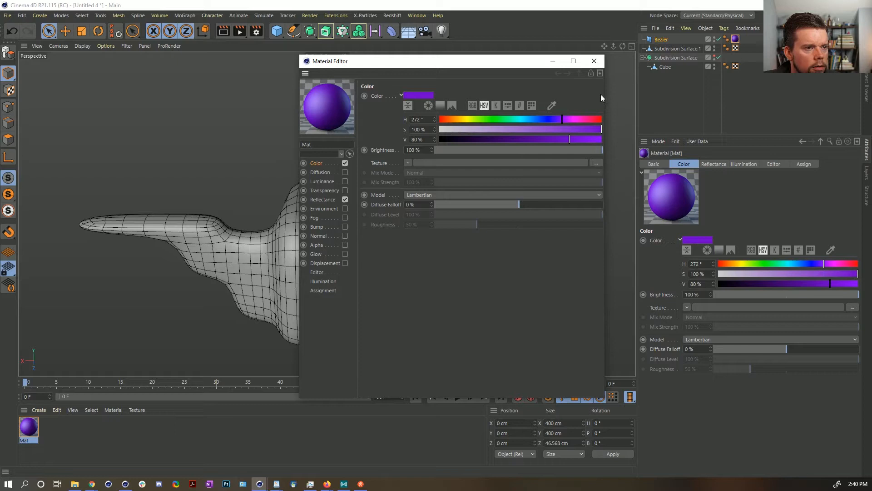
click(594, 60)
Scale the Bezier down uniformly to about 70 cm wide and nest it inside a new Cloner
key(t)
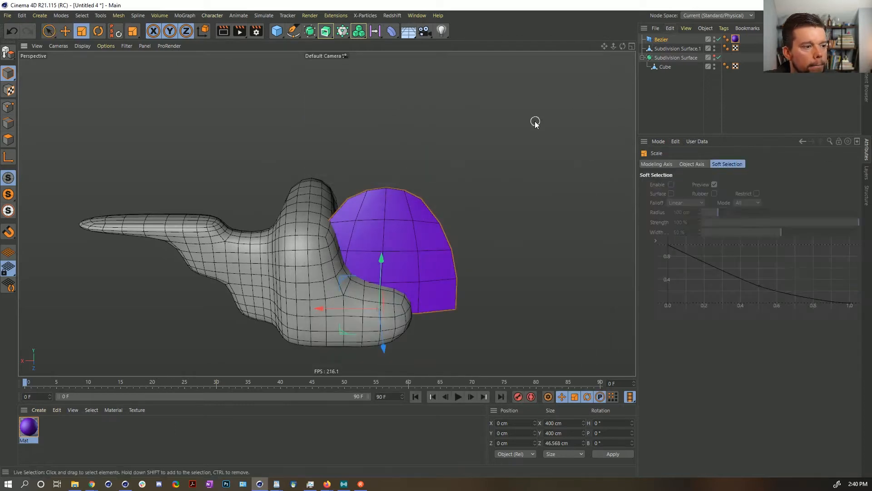
drag(500, 173, 338, 293)
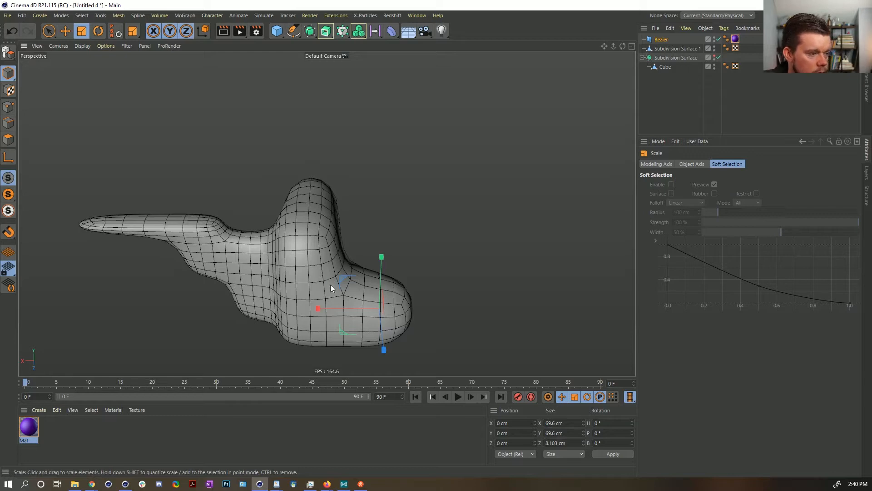
click(343, 31)
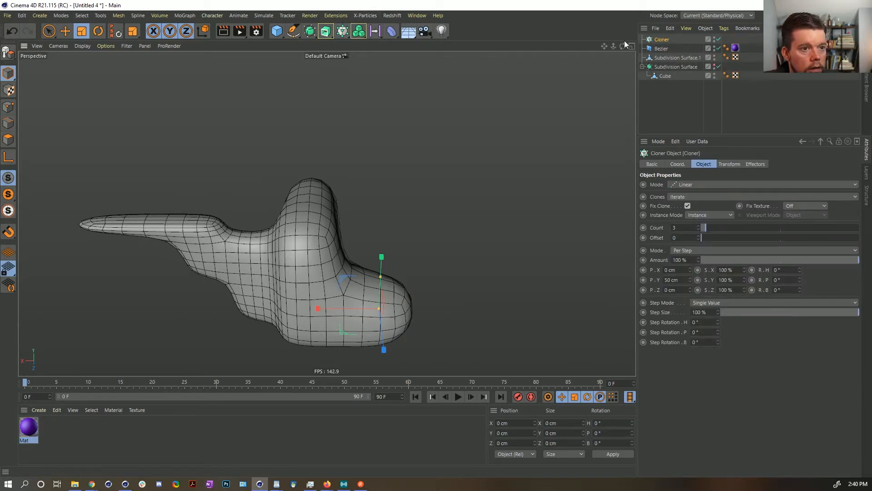
drag(661, 48, 662, 40)
Set the Cloner to Object mode on Subdivision Surface.1 with Polygon Center distribution
click(661, 39)
click(706, 183)
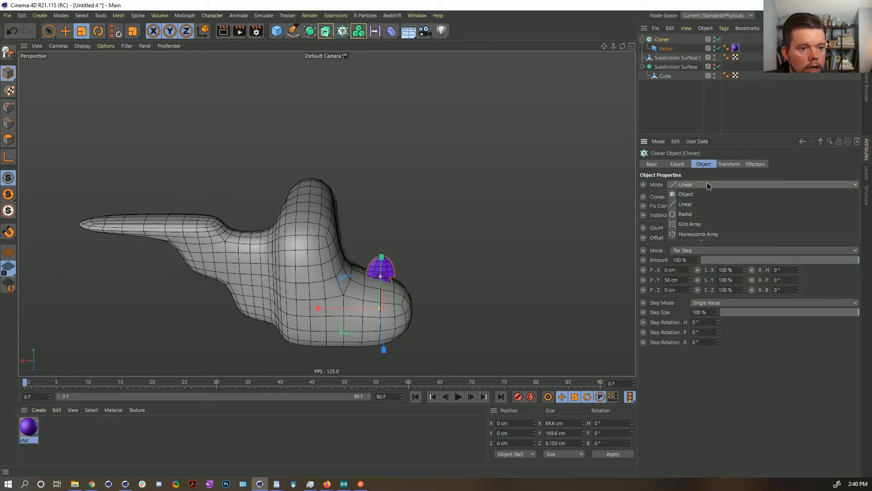
click(707, 193)
drag(671, 59, 711, 229)
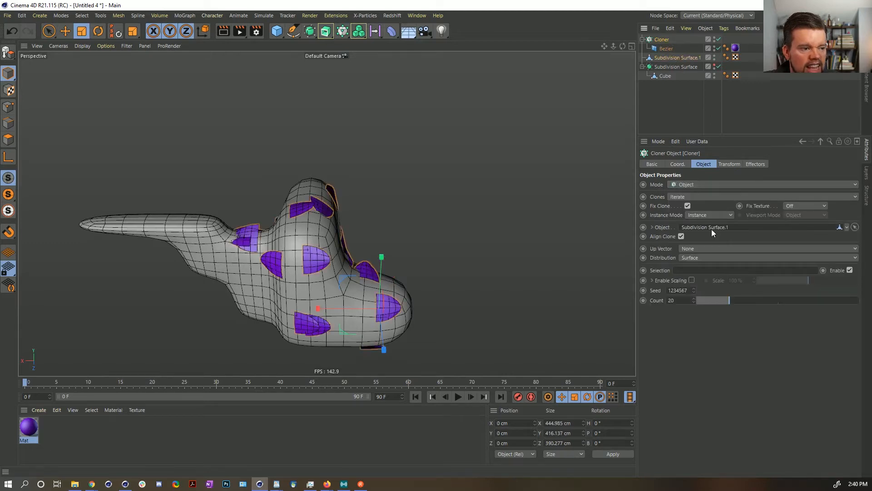
click(700, 258)
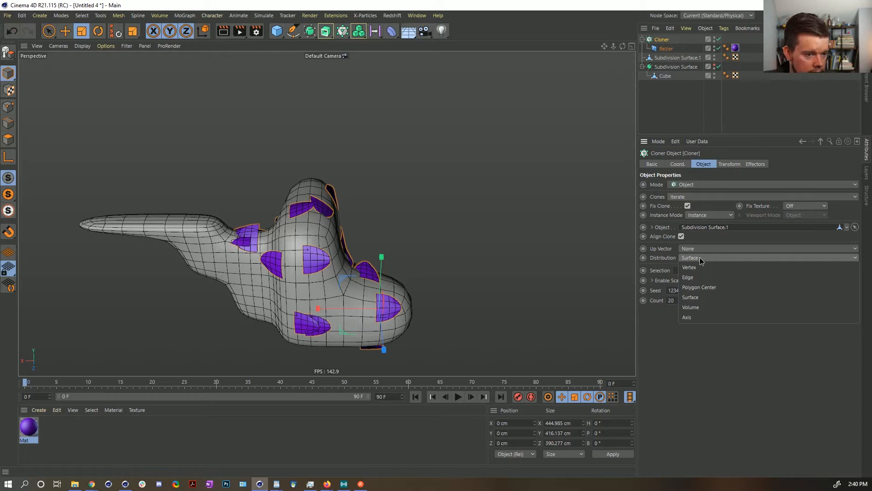
click(711, 288)
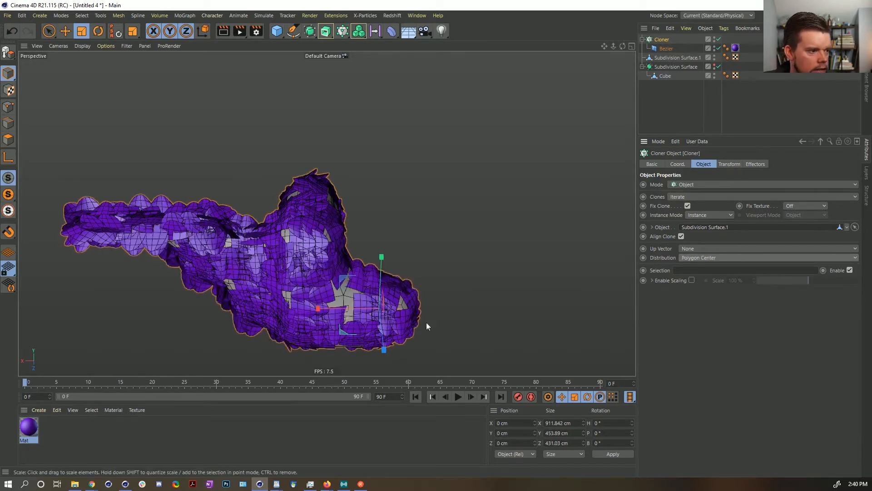
Set the Cloner's distribution on the body mesh to Edge
mouse_move(293, 271)
alt+right_down()
mouse_move(387, 246)
mouse_move(312, 261)
alt+right_up()
mouse_move(312, 261)
alt+mouse_down()
mouse_move(357, 259)
mouse_move(347, 263)
alt+mouse_up()
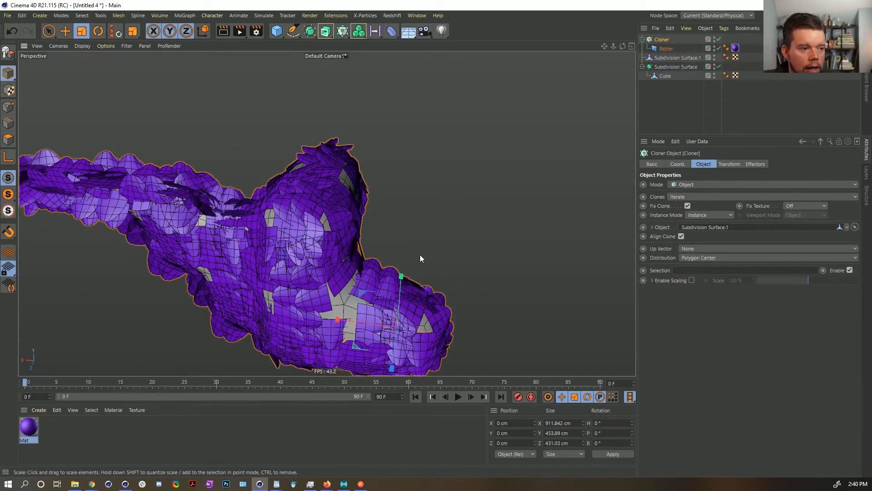
alt+drag(419, 258, 371, 249)
alt+middle_drag(373, 248, 429, 237)
alt+drag(390, 242, 432, 263)
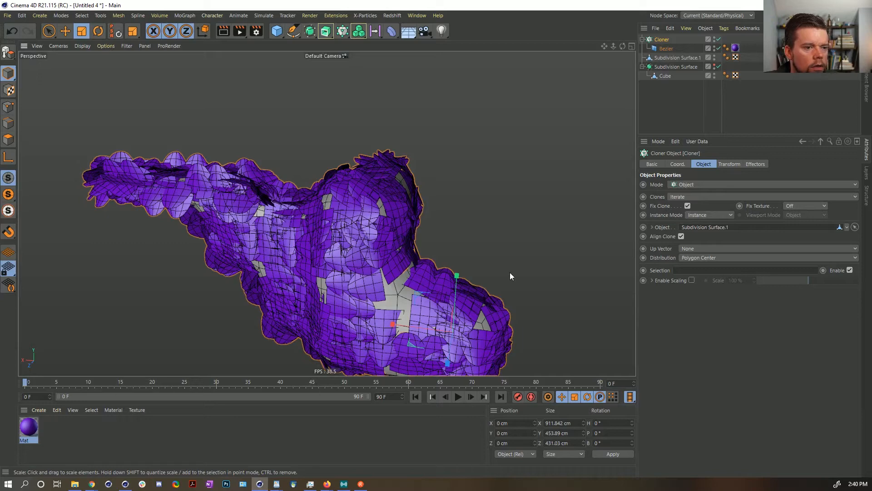
click(704, 258)
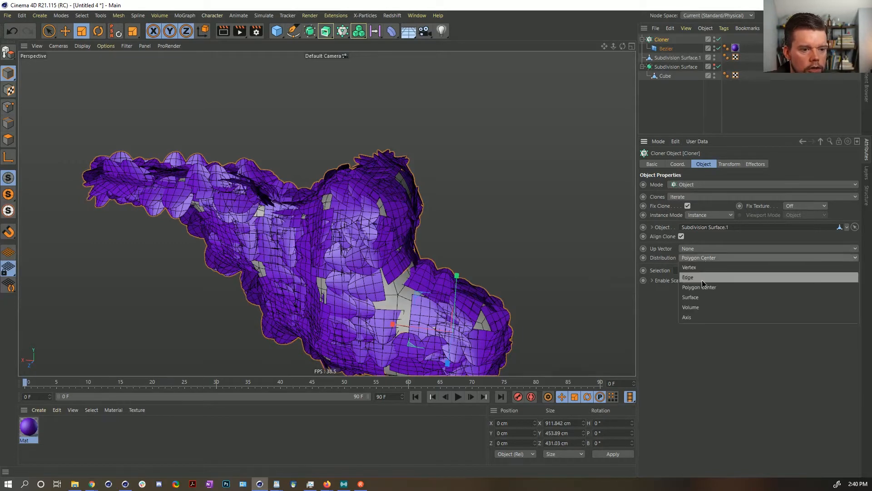
click(702, 280)
mouse_move(416, 279)
alt+mouse_down()
mouse_move(377, 270)
mouse_move(402, 269)
alt+mouse_up()
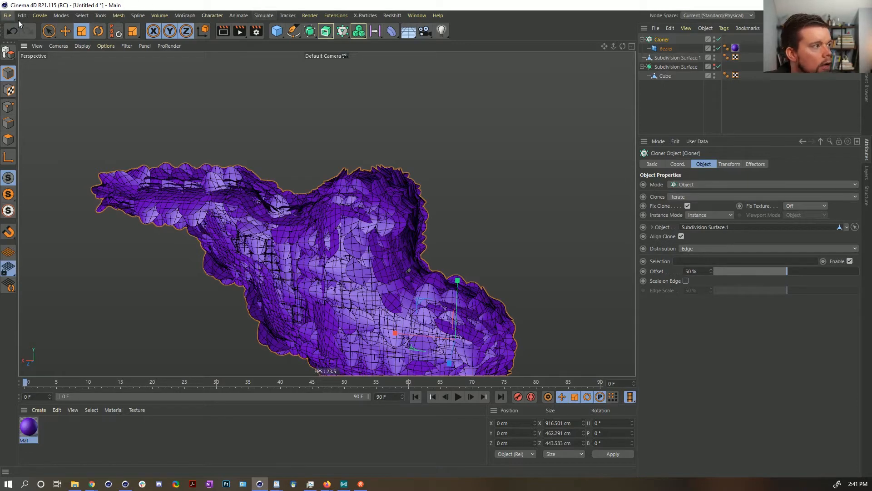
Create a null object and place three copies of it inside the Cloner below the Bezier
click(40, 15)
click(52, 31)
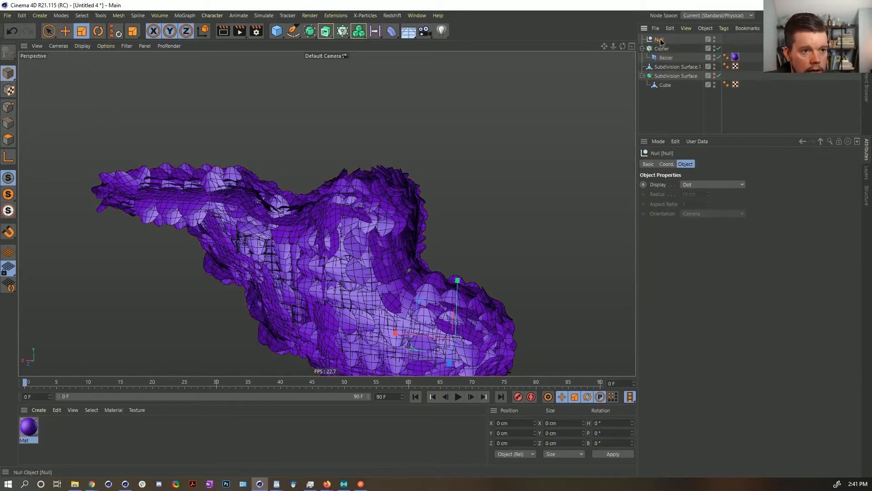
drag(665, 60, 662, 73)
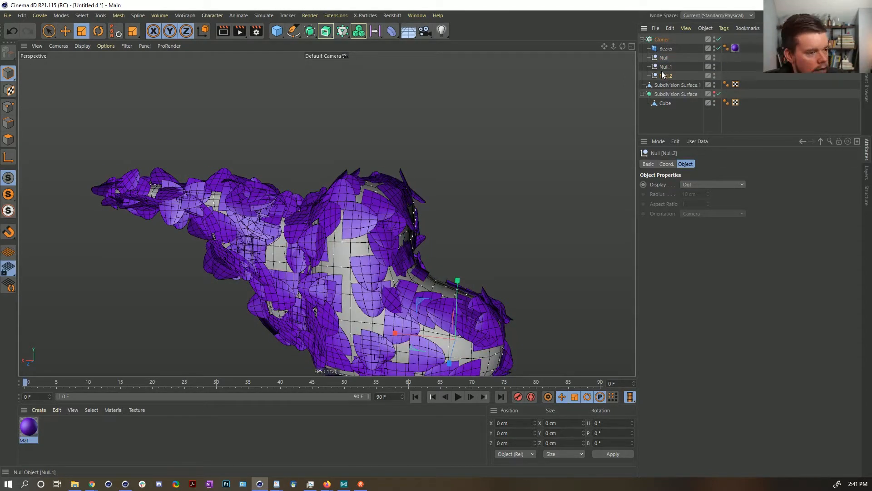
Examine the scale coverage from several sides, switching the Cloner off and on to compare it with the bare body mesh
alt+drag(344, 270, 309, 288)
alt+drag(412, 203, 391, 211)
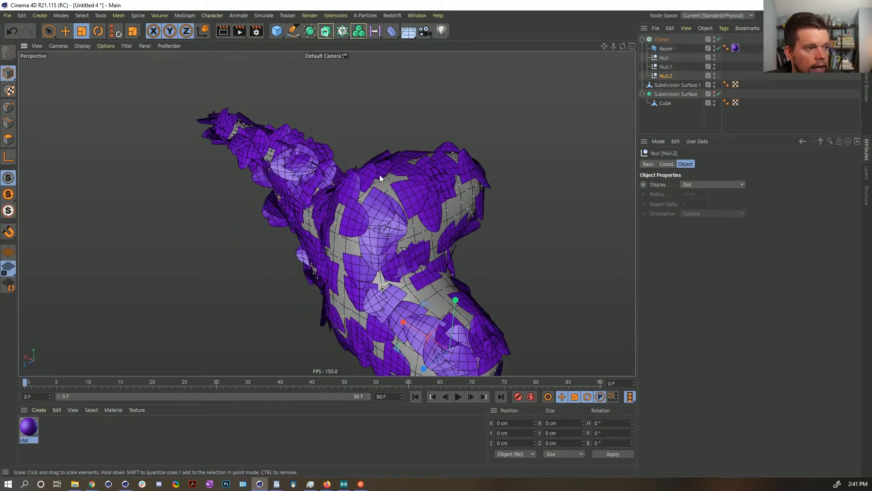
alt+drag(400, 208, 465, 184)
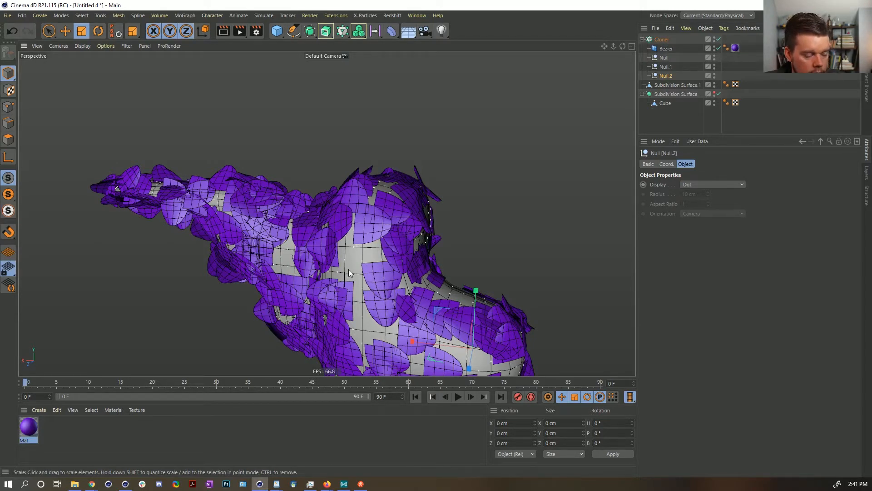
alt+drag(382, 222, 353, 235)
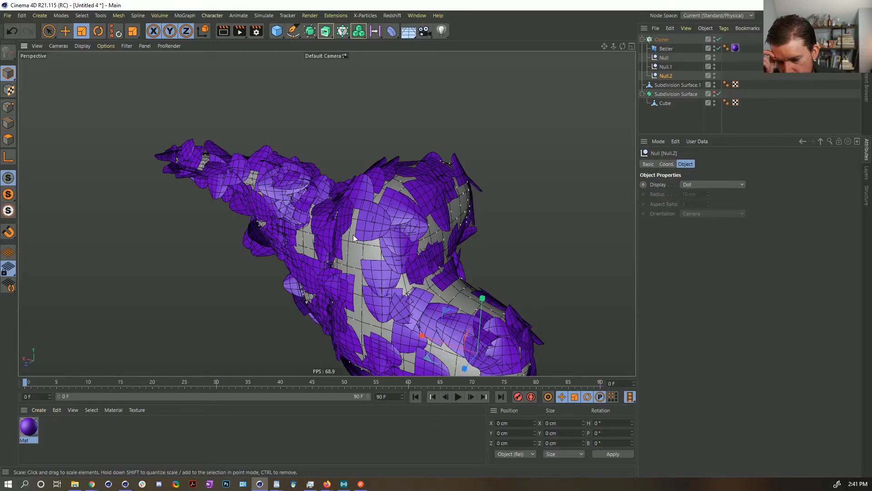
alt+drag(461, 232, 274, 210)
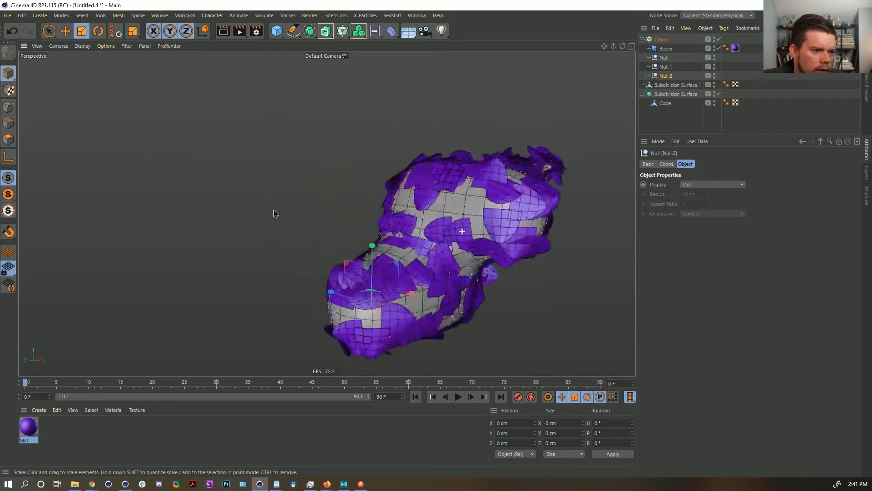
scroll(432, 276, up, 5)
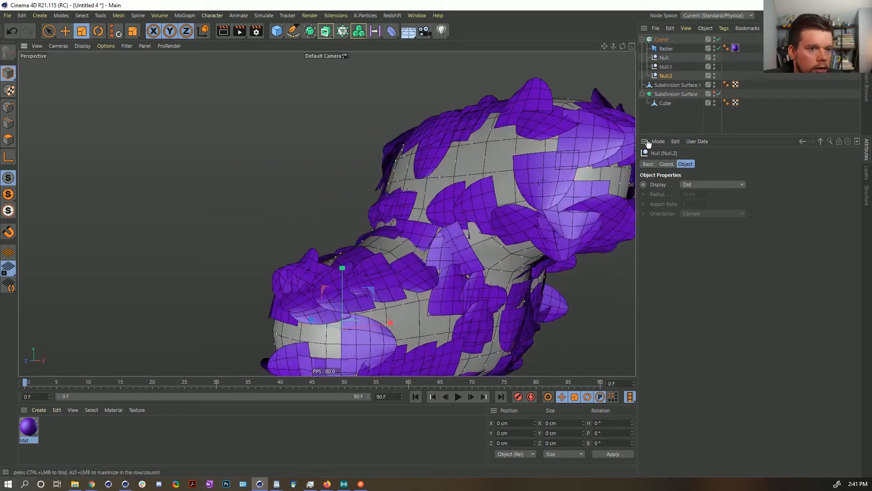
click(719, 40)
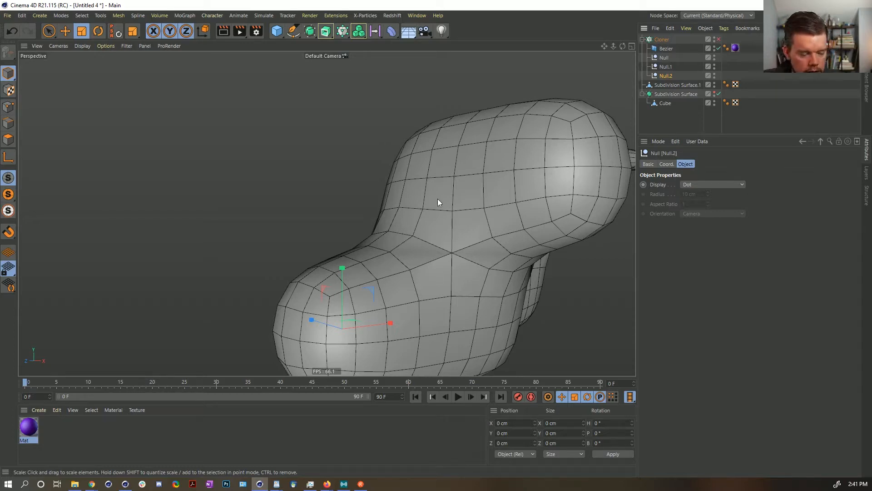
click(719, 39)
mouse_move(451, 208)
alt+mouse_down()
mouse_move(529, 230)
mouse_move(448, 230)
alt+mouse_up()
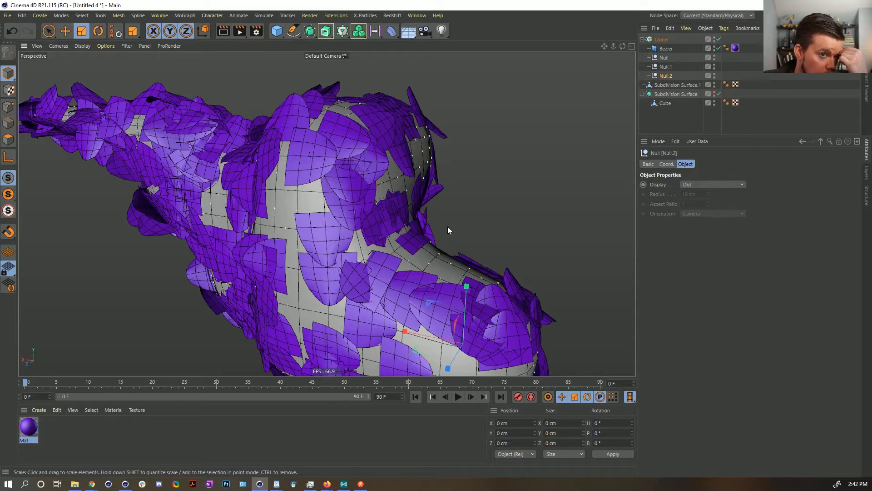
Delete the three nulls from the Cloner, leaving only the Bezier scale inside it
click(661, 39)
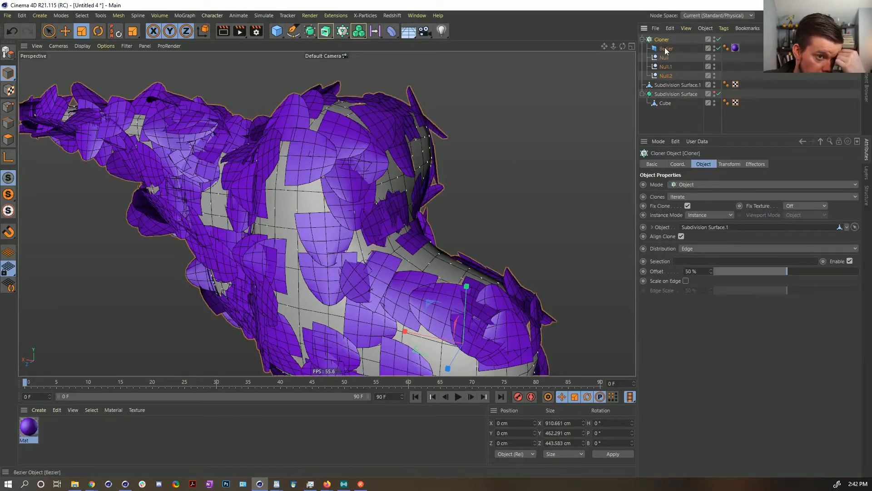
click(665, 58)
key(Delete)
click(665, 57)
key(Delete)
click(665, 57)
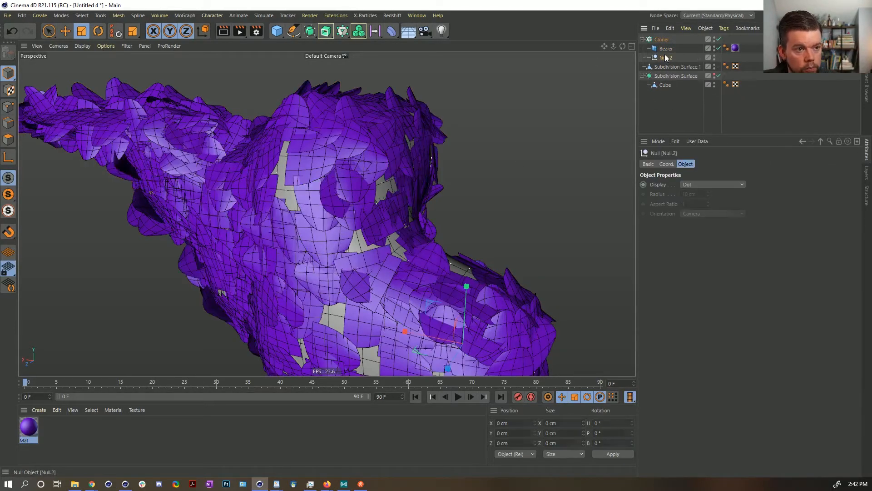
key(Delete)
alt+drag(385, 214, 468, 190)
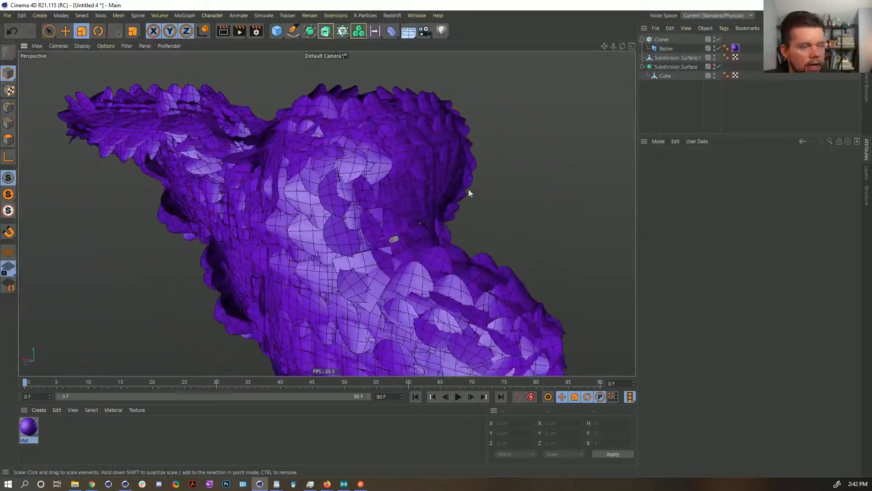
Set the Cloner's edge offset to 0% and check how the scales sit on the body
click(660, 40)
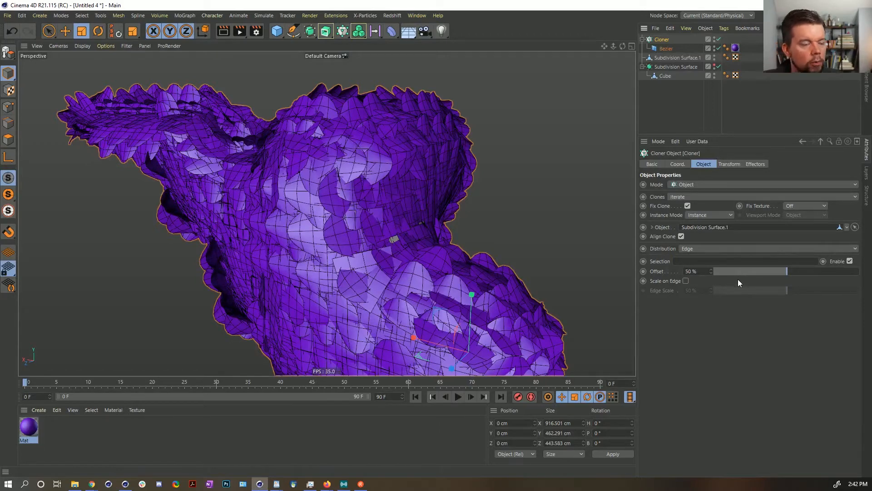
mouse_move(760, 271)
mouse_down()
mouse_move(836, 271)
mouse_move(820, 280)
mouse_move(783, 271)
mouse_move(672, 273)
mouse_up()
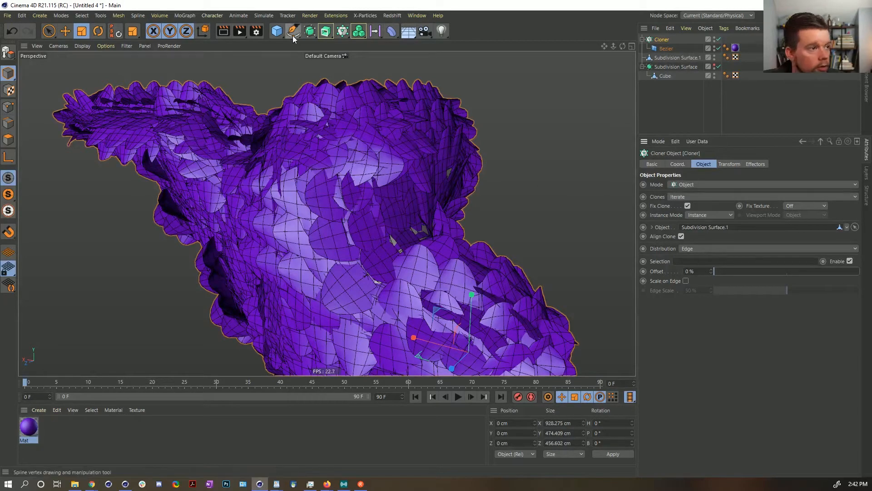
click(280, 34)
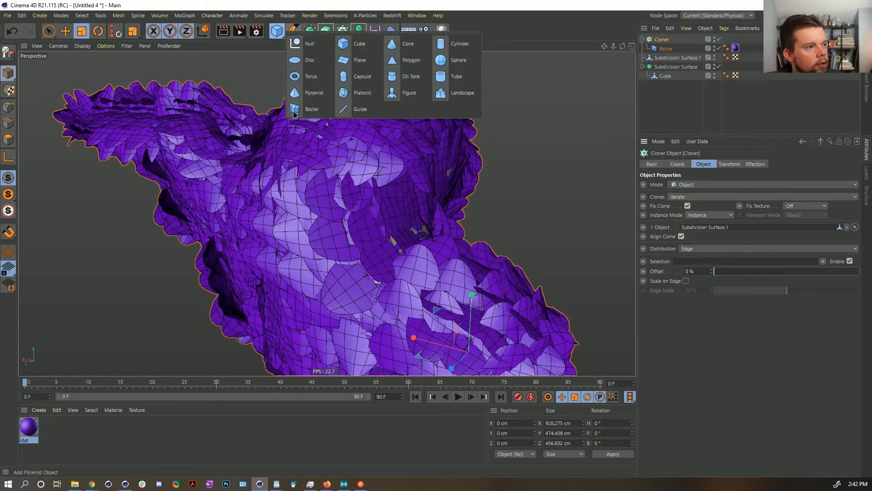
click(355, 190)
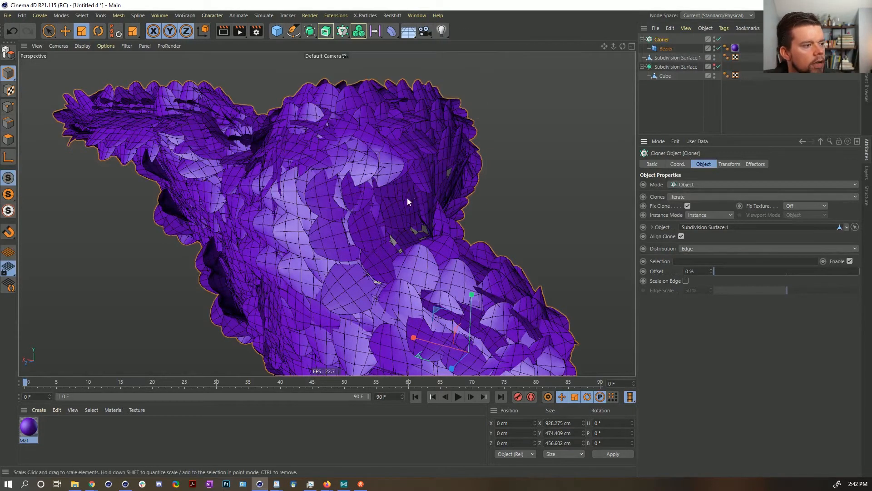
alt+drag(427, 256, 416, 225)
alt+drag(414, 175, 315, 229)
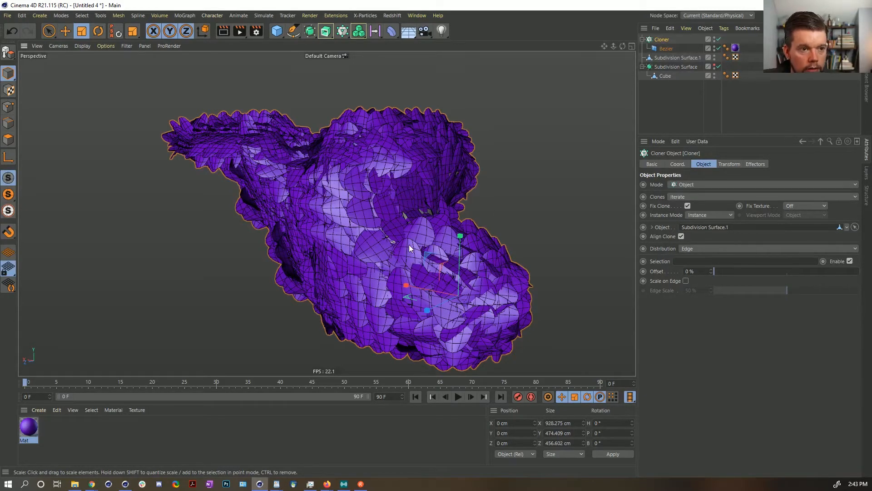
Take the Bezier scale out of the Cloner and delete the Cloner
drag(665, 48, 664, 36)
click(656, 48)
key(Delete)
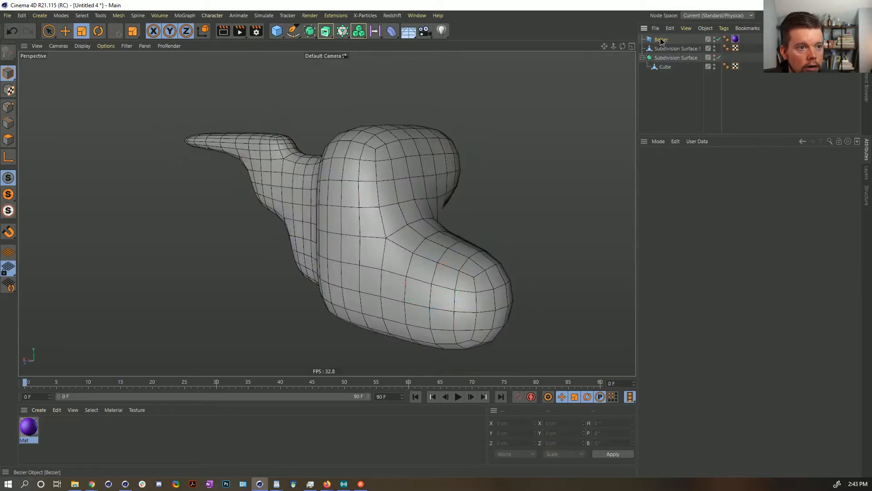
click(661, 39)
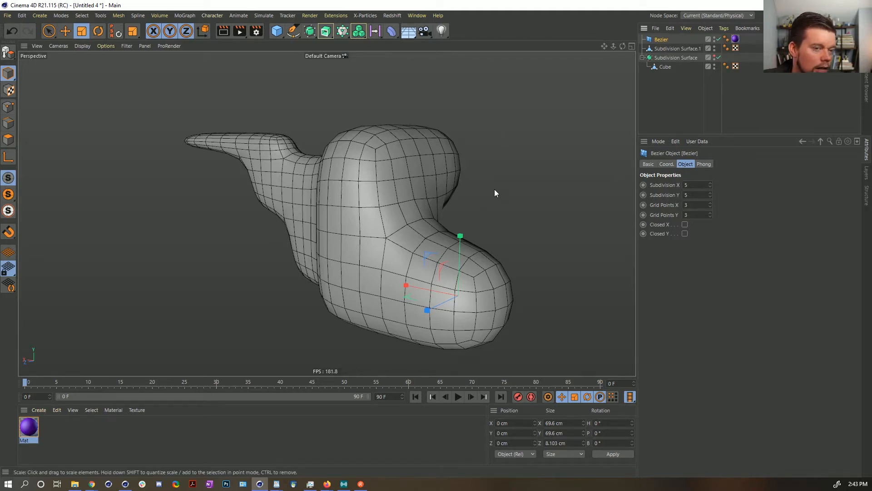
Add a Hair object to the Subdivision Surface.1 body mesh
click(661, 49)
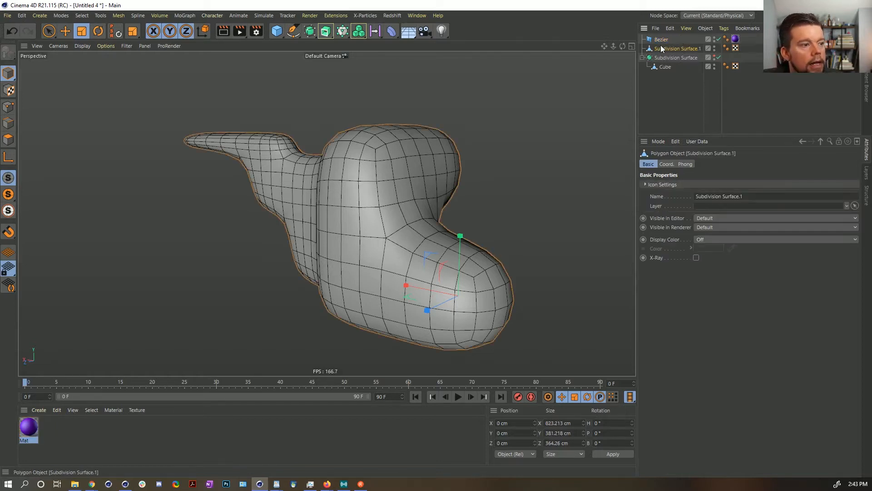
click(249, 16)
mouse_move(263, 15)
mouse_move(285, 91)
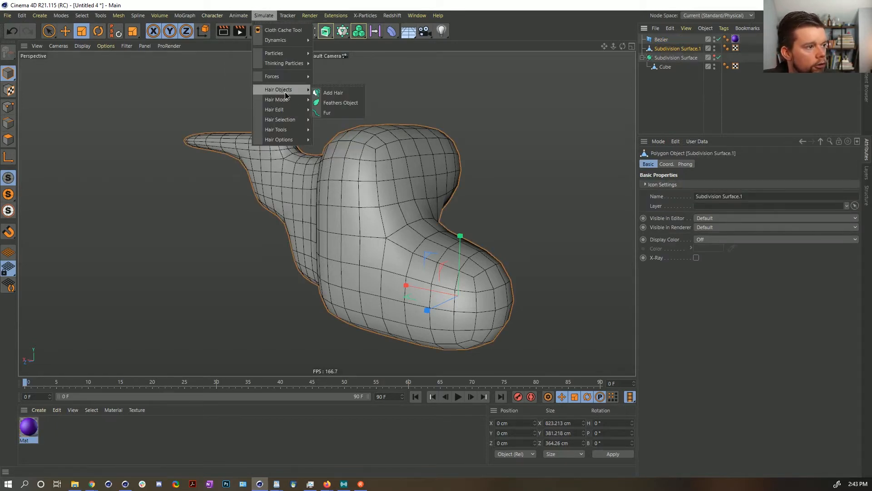
click(344, 94)
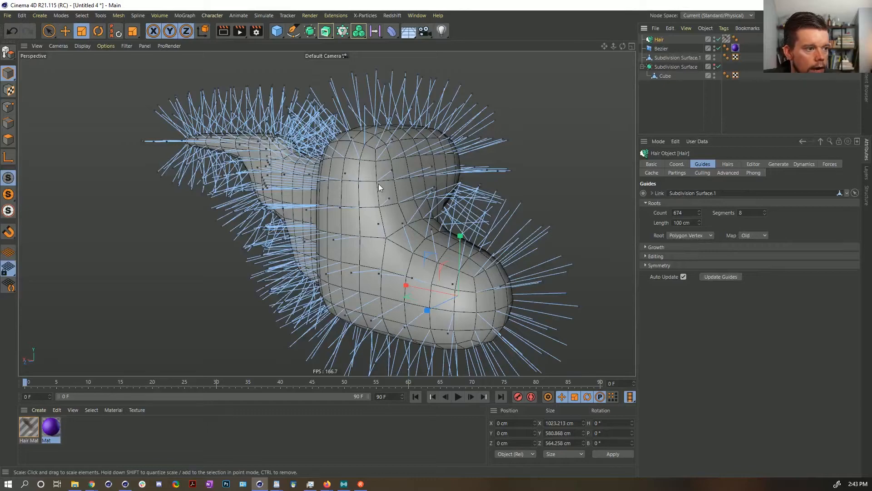
mouse_move(377, 187)
alt+mouse_down()
mouse_move(422, 186)
mouse_move(383, 185)
alt+mouse_up()
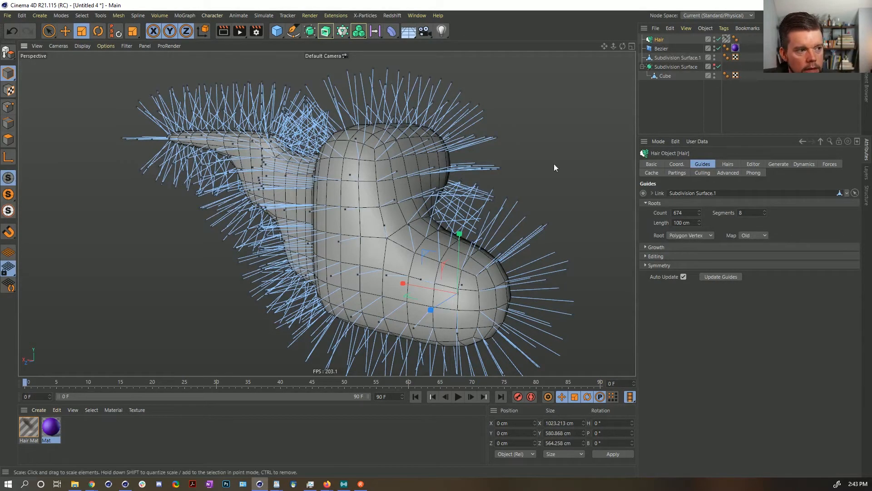
Set the hair guides' length to 50 cm and check them around the body
double_click(692, 223)
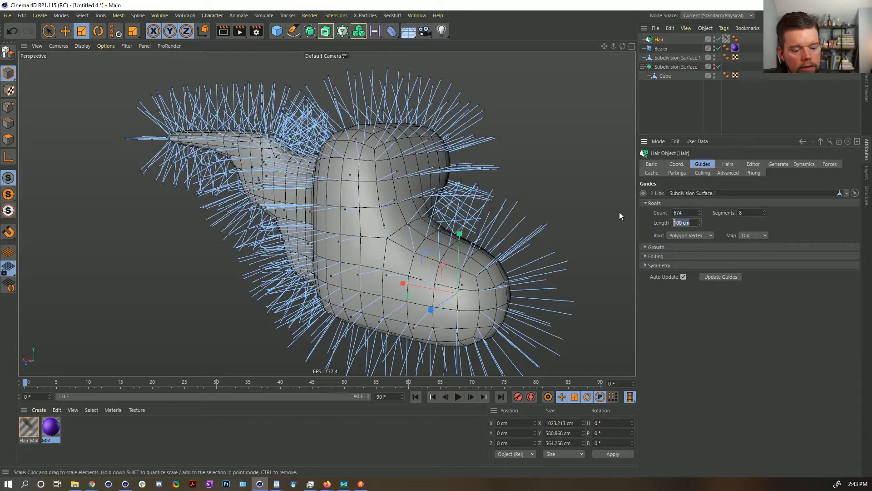
text(50)
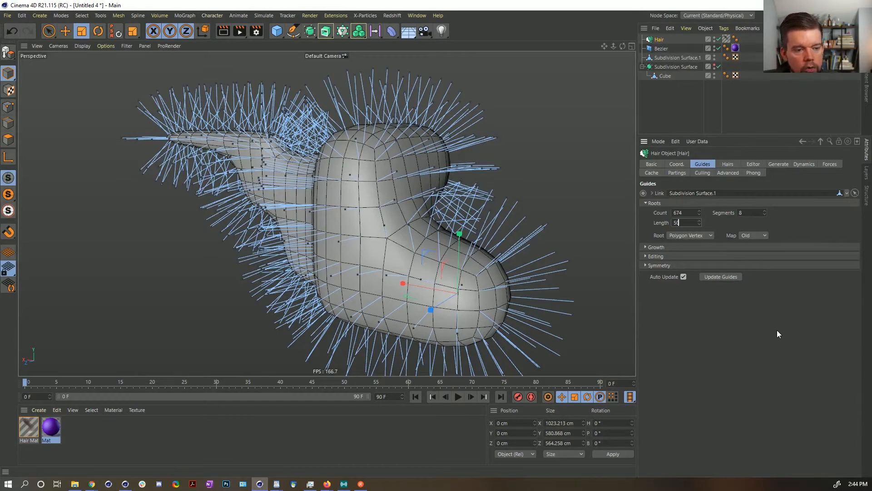
key(Return)
alt+drag(368, 190, 395, 197)
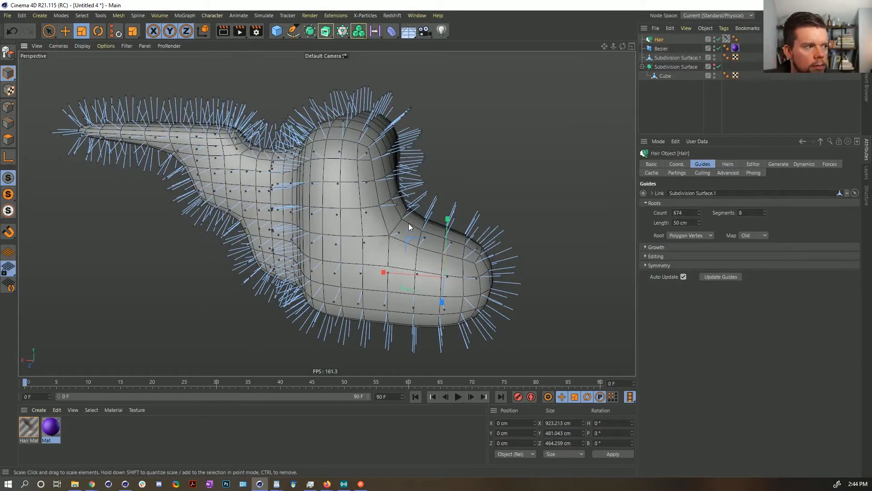
alt+drag(393, 191, 369, 196)
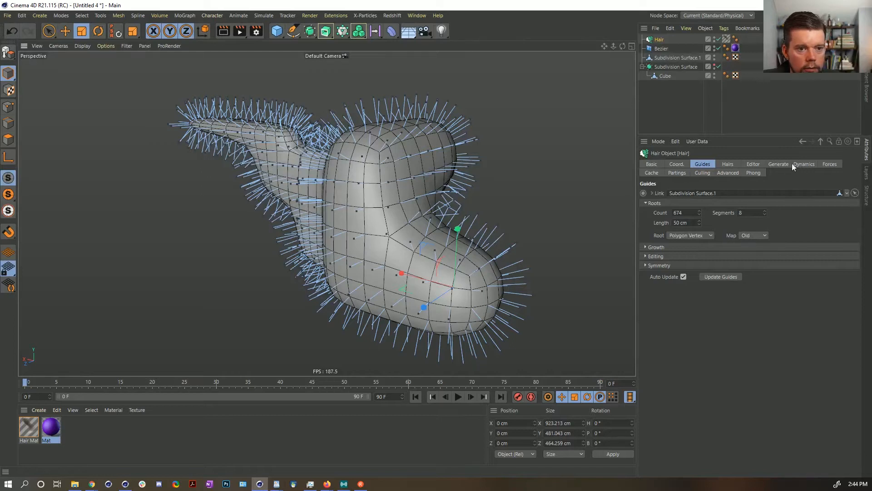
Turn off hair rendering and set the Hair object to generate instances of the Bezier scale
click(778, 164)
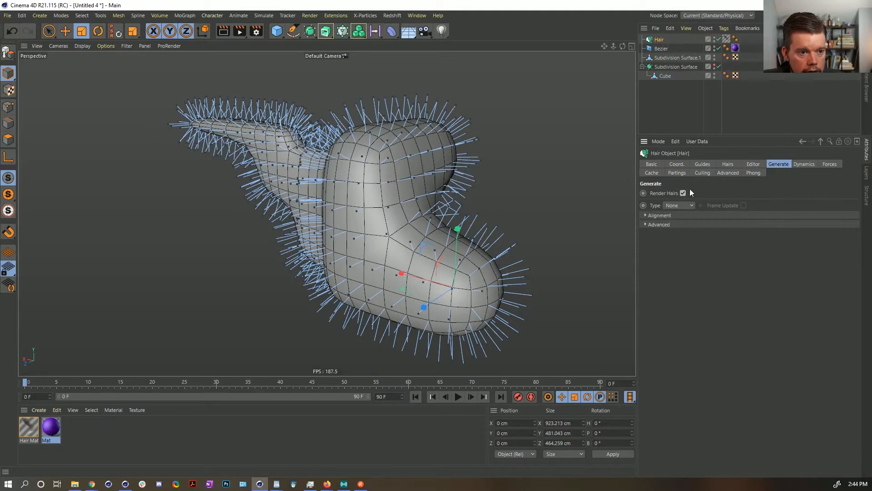
click(672, 205)
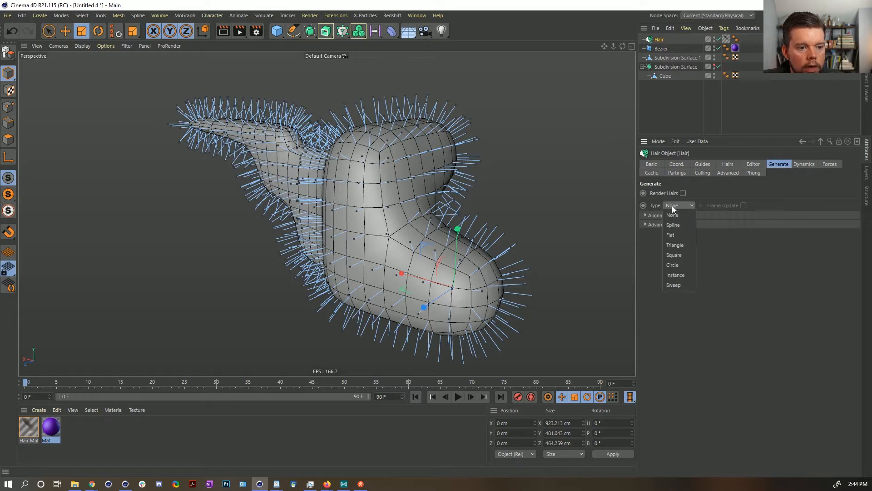
click(675, 275)
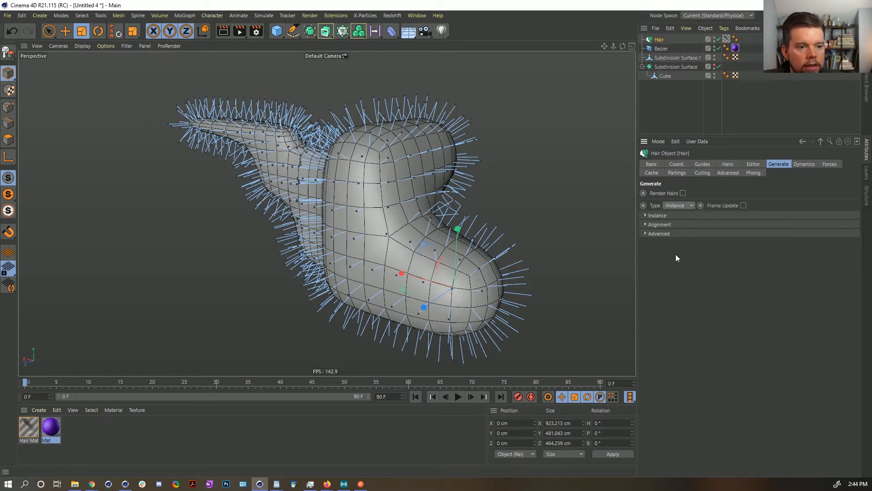
click(654, 215)
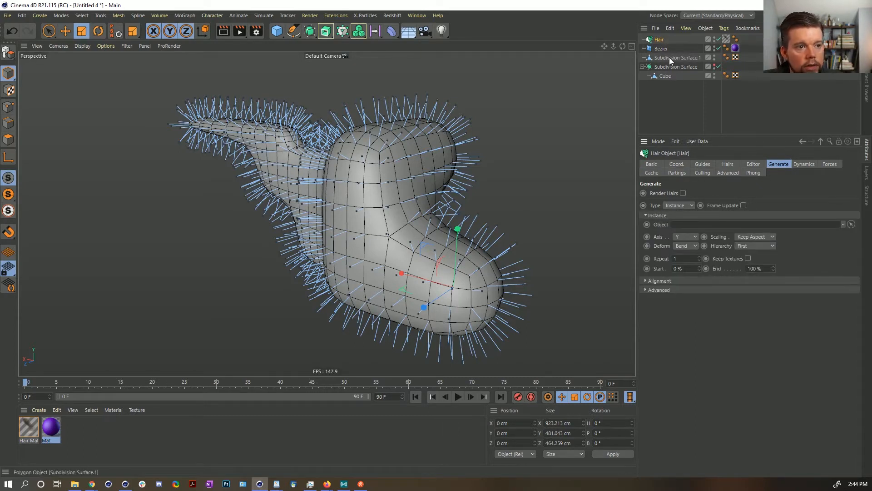
drag(660, 49, 683, 224)
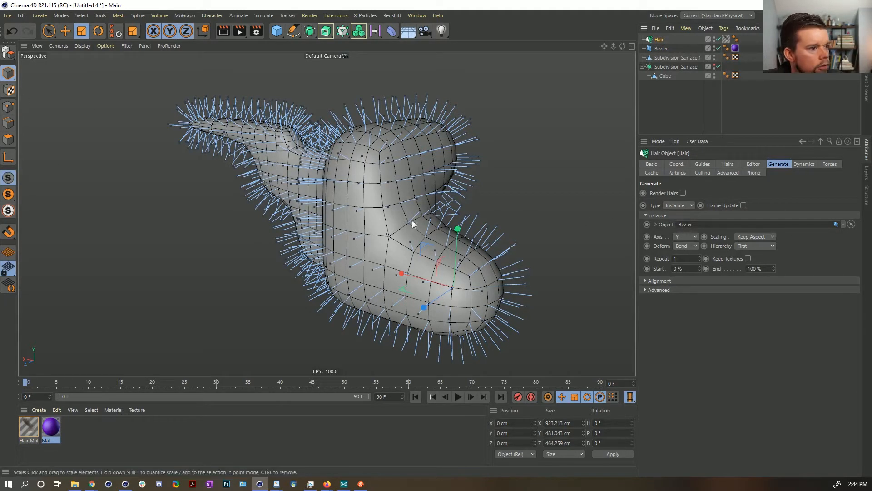
mouse_move(413, 223)
alt+mouse_down()
mouse_move(362, 200)
mouse_move(409, 220)
alt+mouse_up()
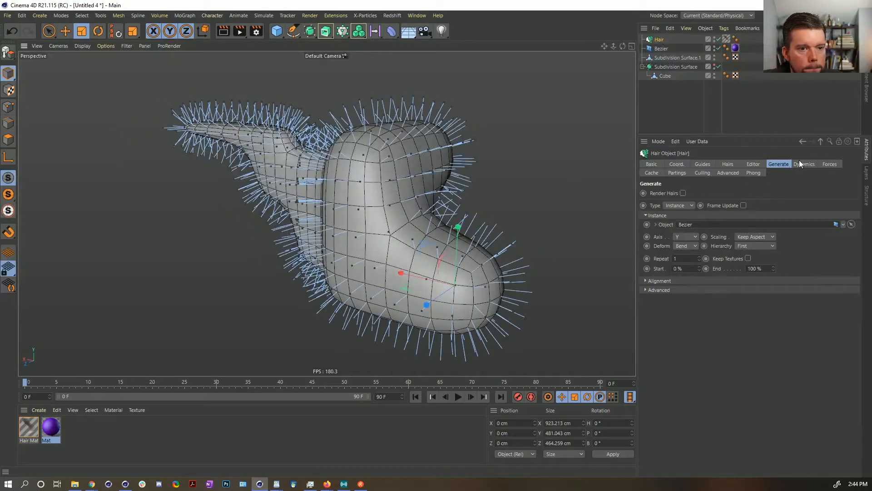
Set the Hair object's editor generation to None and check the guides on the body
click(754, 164)
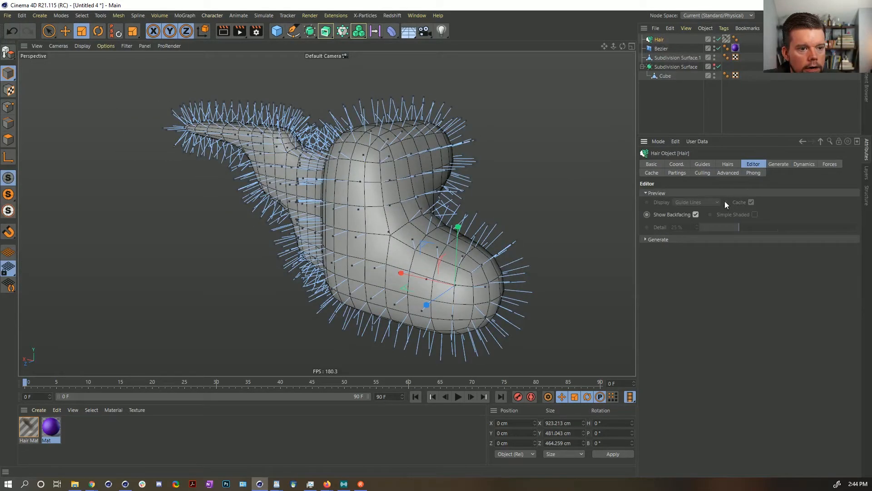
click(677, 243)
click(688, 249)
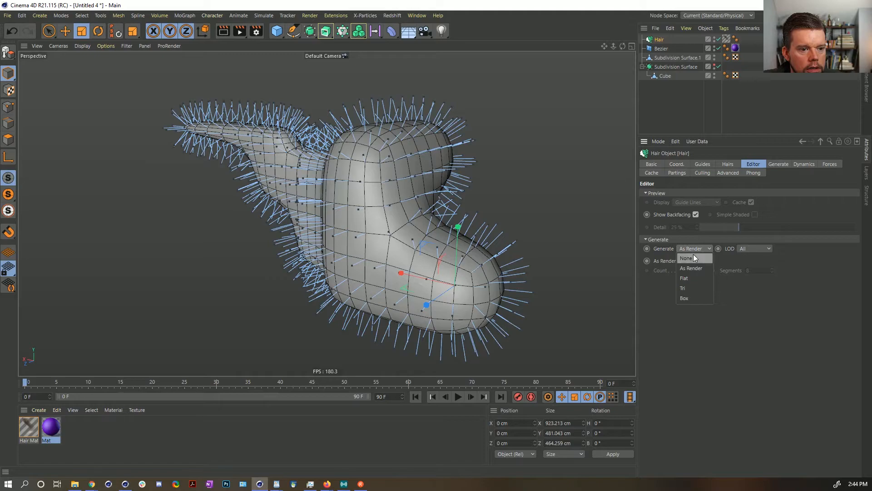
click(693, 255)
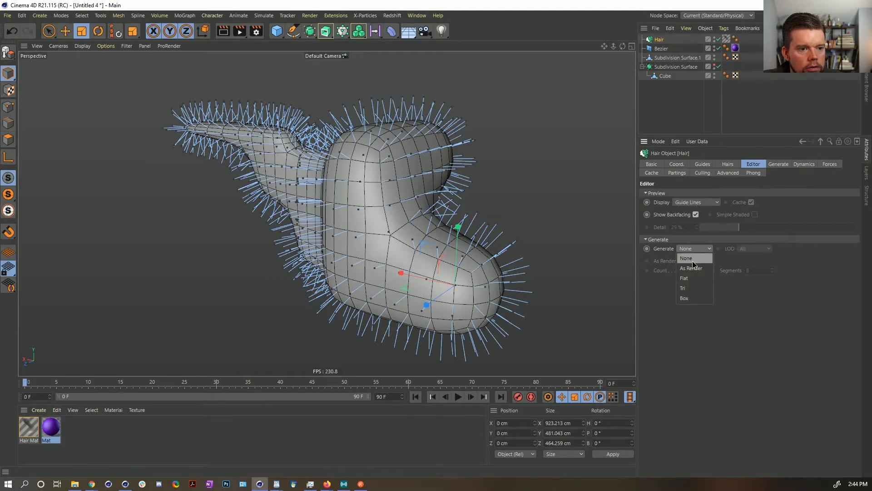
click(693, 261)
mouse_move(378, 181)
alt+right_down()
mouse_move(504, 140)
mouse_move(386, 182)
alt+right_up()
Set the Hair Mat material's thickness to 11 cm at both root and tip
click(34, 427)
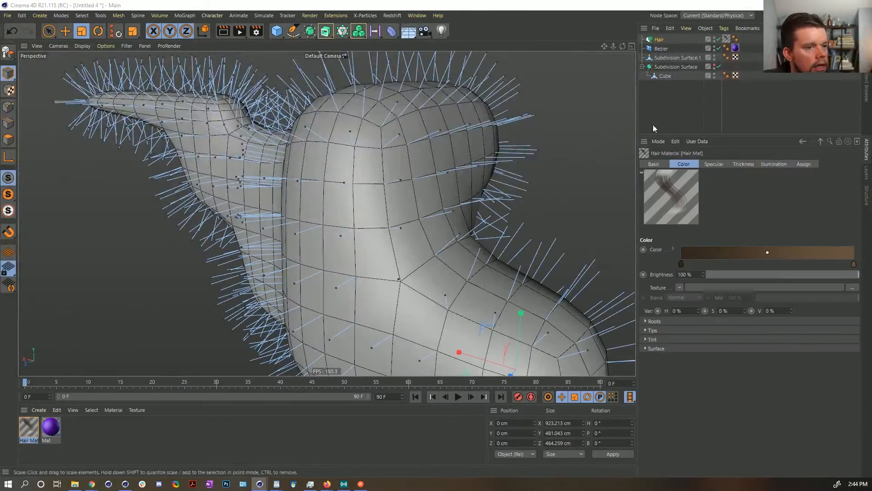
double_click(29, 427)
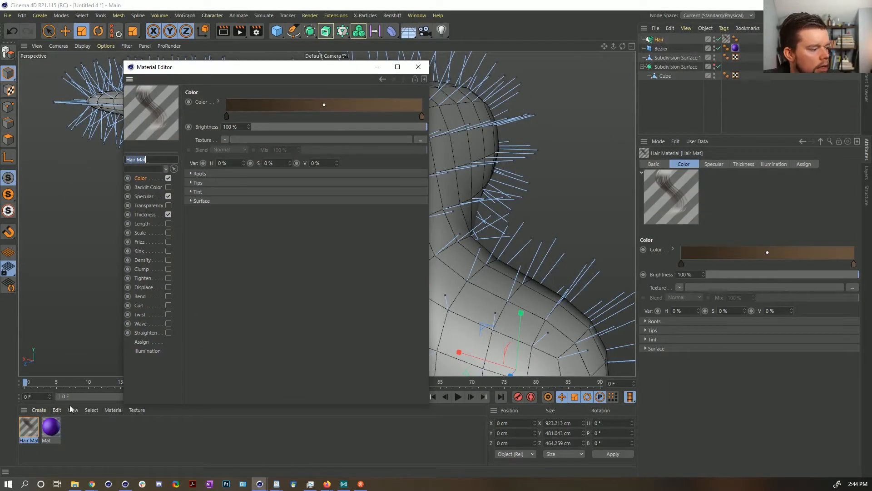
click(152, 215)
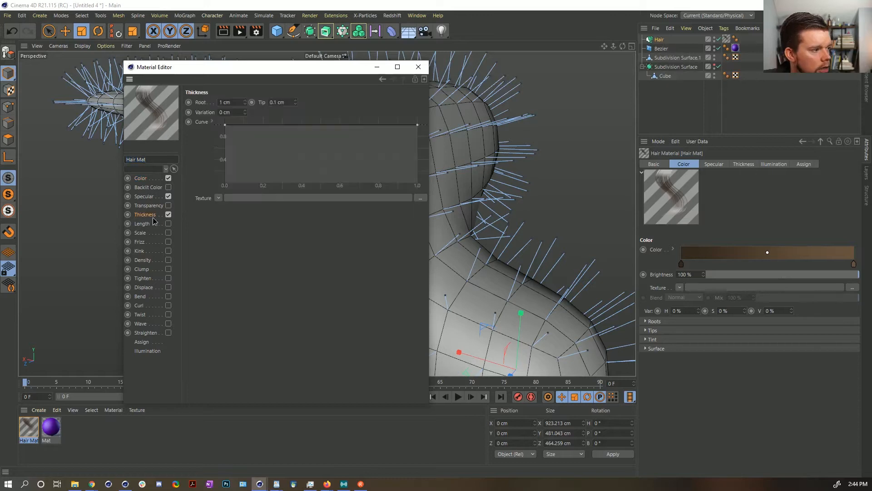
double_click(286, 101)
text(11)
key(shift+Tab)
text(11)
key(Return)
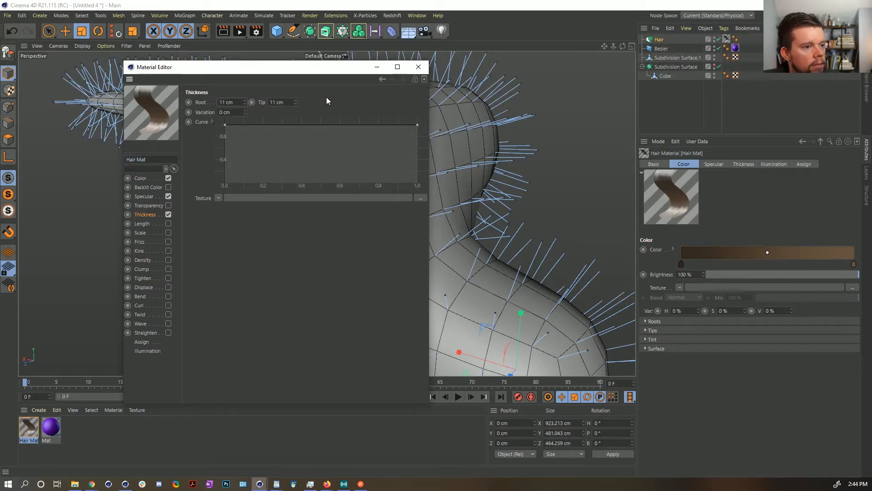
click(425, 69)
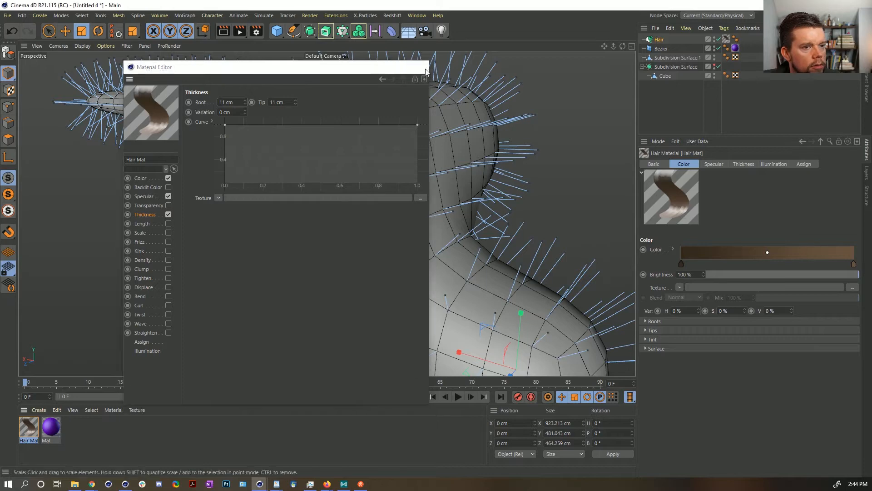
Examine the Hair object's generation settings, including the instance axis, type, frame update, alignment and advanced options
click(658, 39)
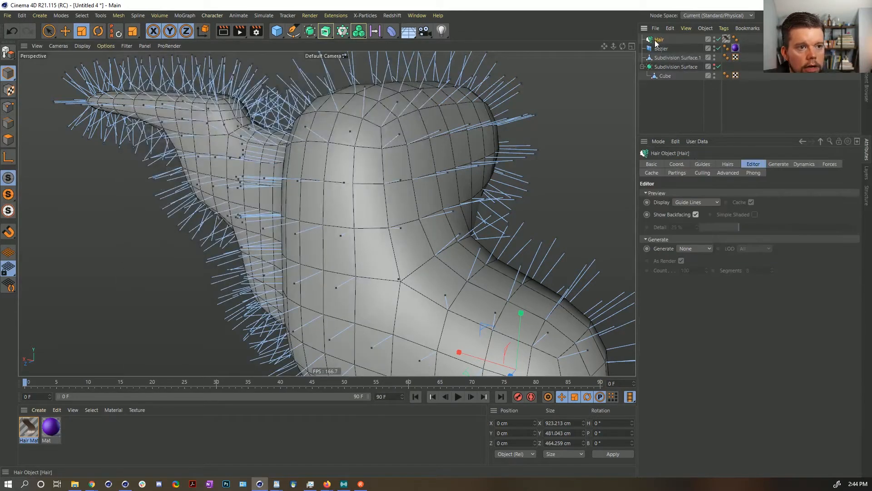
click(808, 163)
click(785, 165)
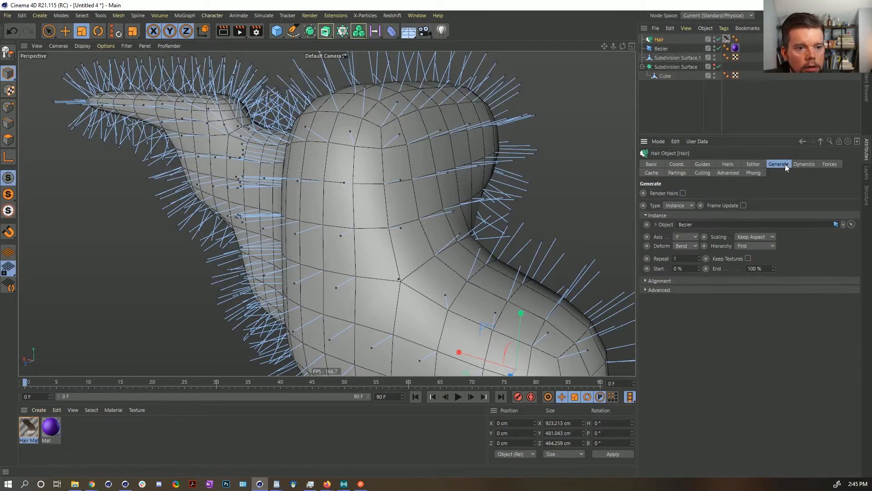
click(682, 235)
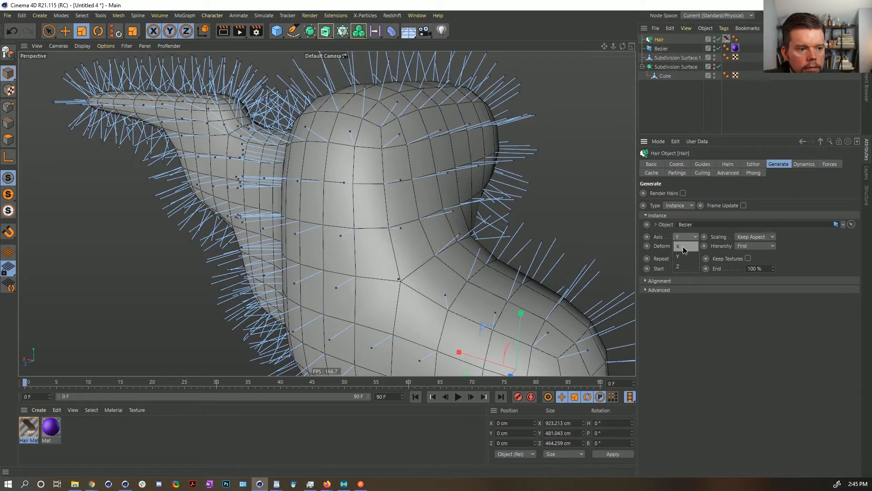
click(681, 256)
click(690, 206)
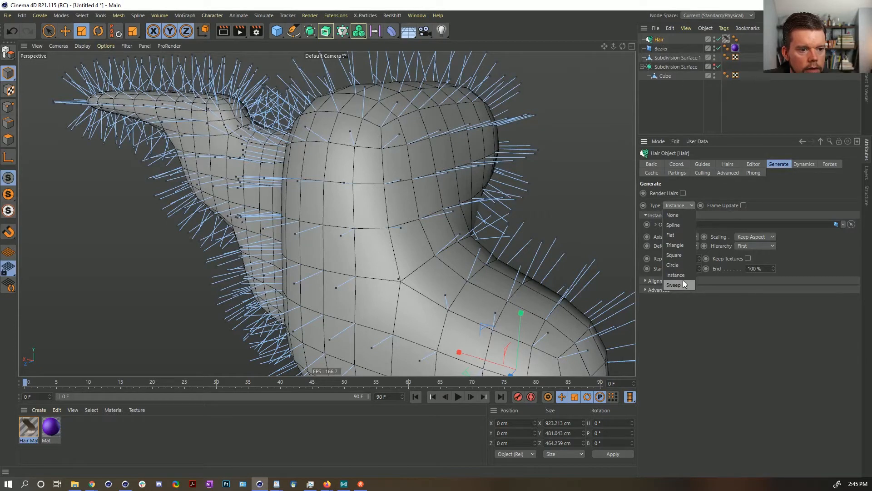
click(716, 296)
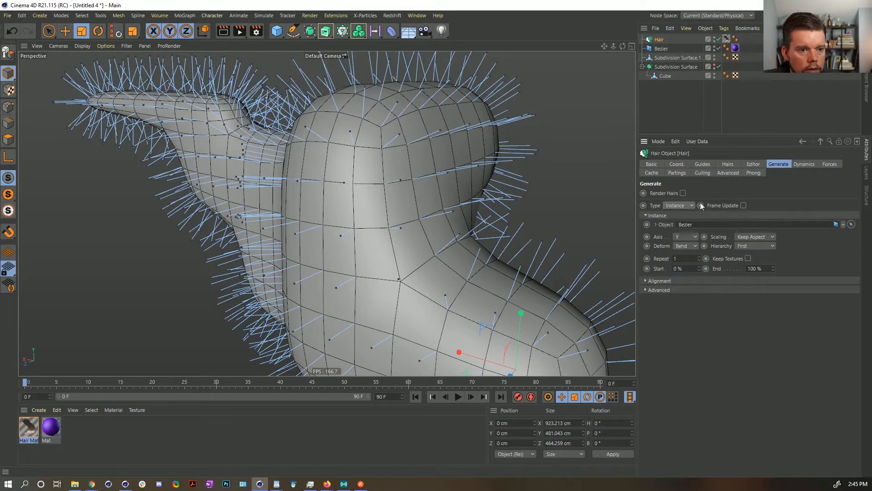
click(743, 205)
click(666, 280)
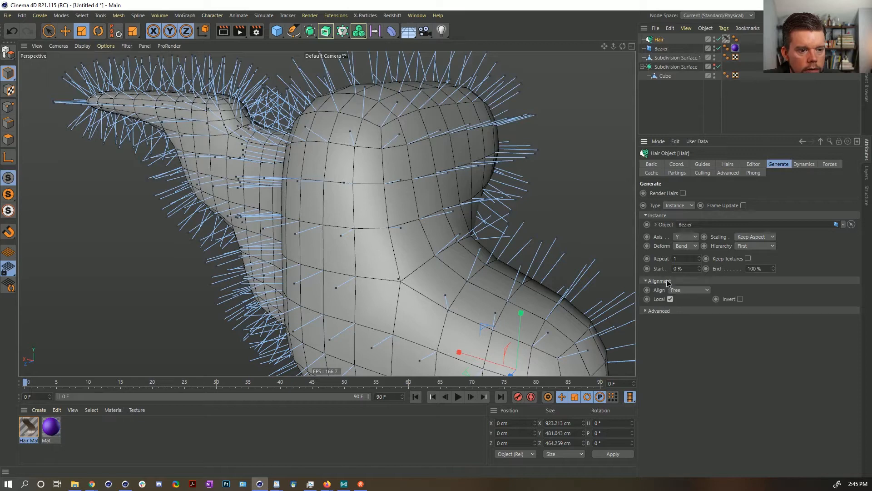
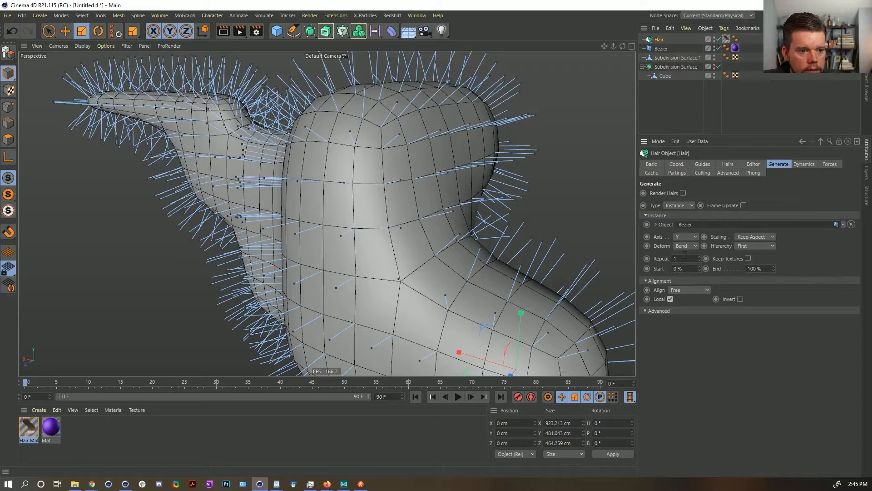
click(683, 310)
Set the root placement of the Hair object's hairs to As Guides
click(745, 164)
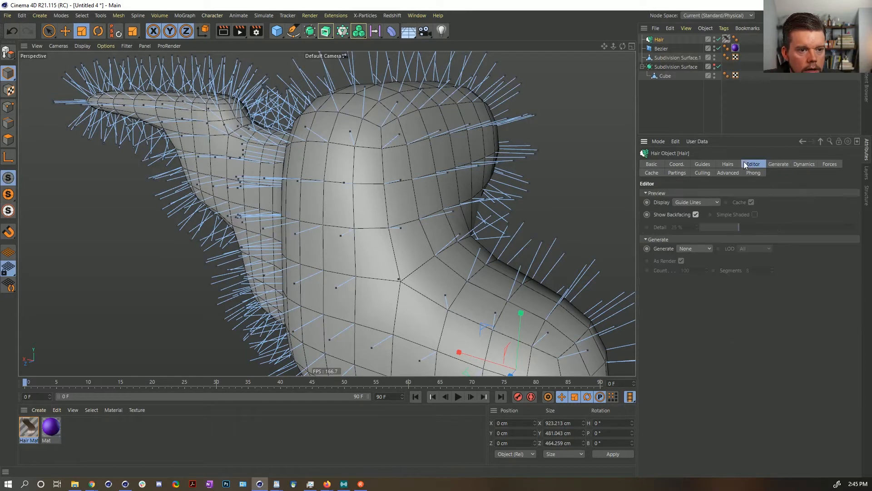
click(727, 164)
click(702, 164)
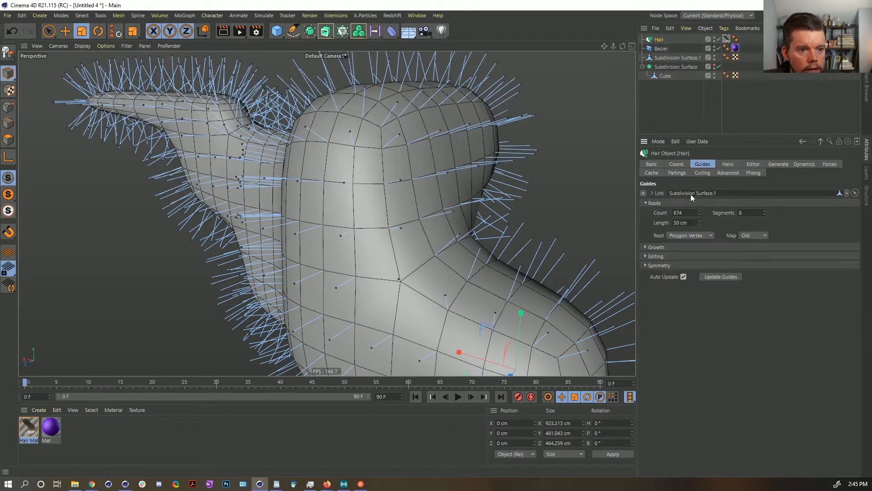
click(728, 164)
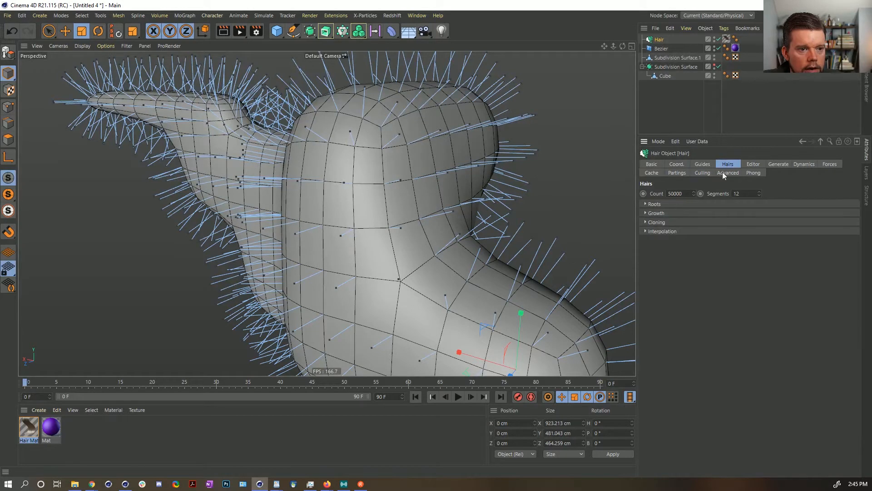
click(682, 204)
click(685, 213)
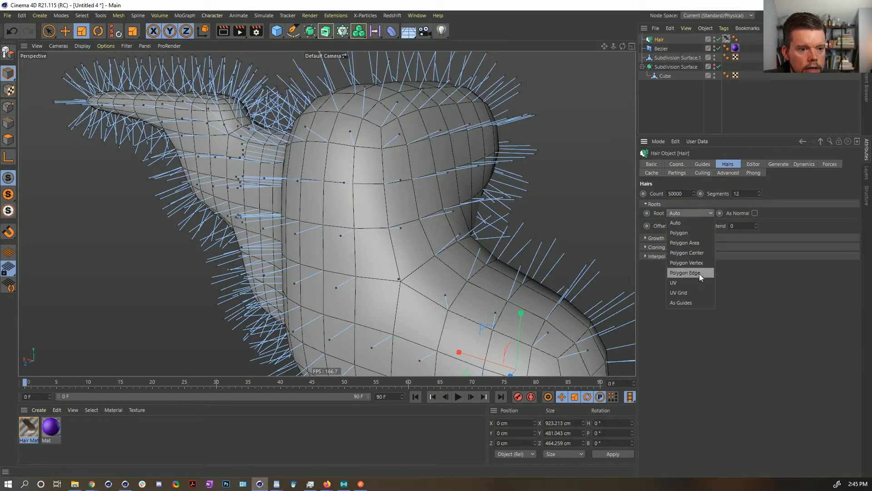
click(686, 303)
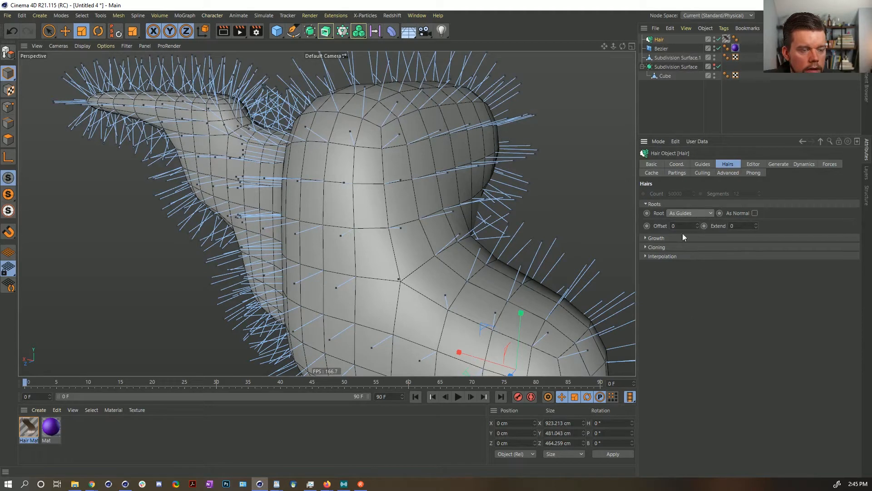
click(753, 165)
click(773, 165)
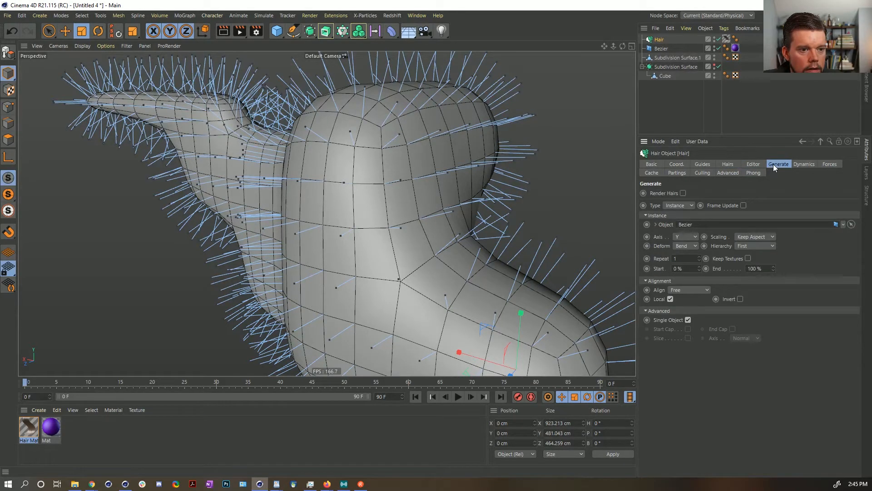
Try converting the Bezier scale to an editable polygon object as the hair instance source, and undo the conversion
click(653, 49)
key(c)
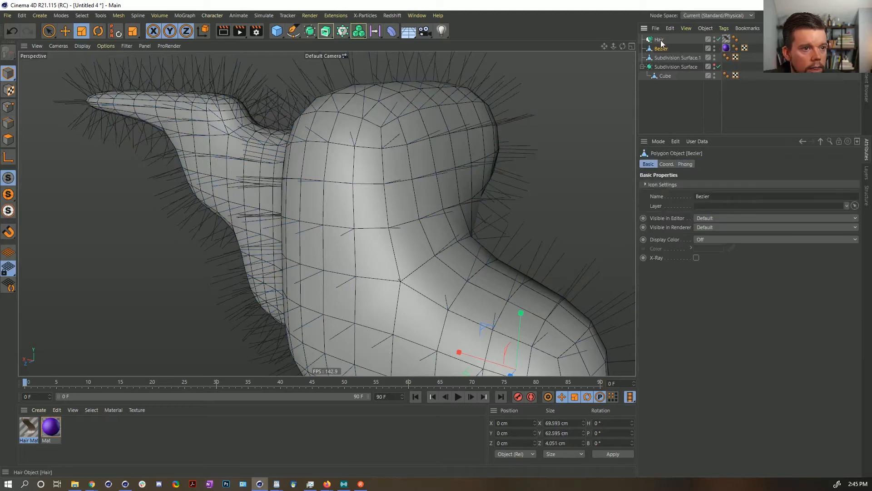
click(658, 40)
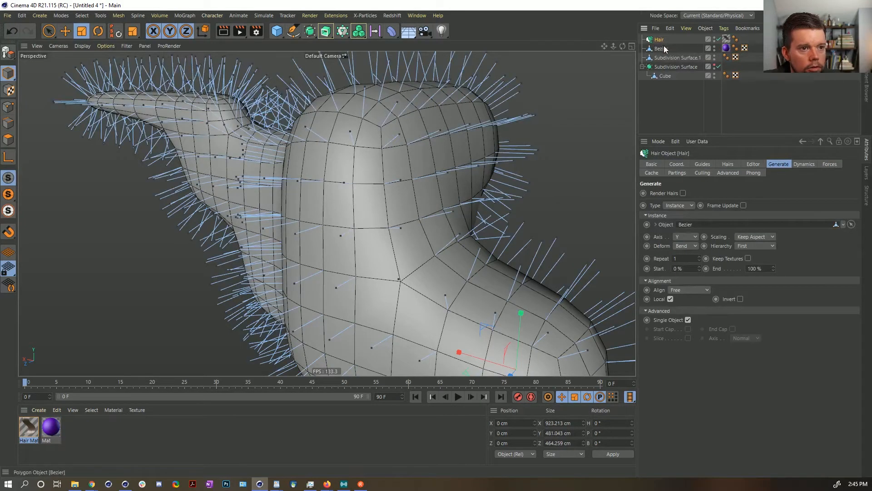
key(ctrl+z)
key(ctrl+z)
Duplicate the Bezier scale and convert the original, linked to the Hair object, to an editable polygon object
ctrl+drag(663, 47, 657, 54)
click(664, 49)
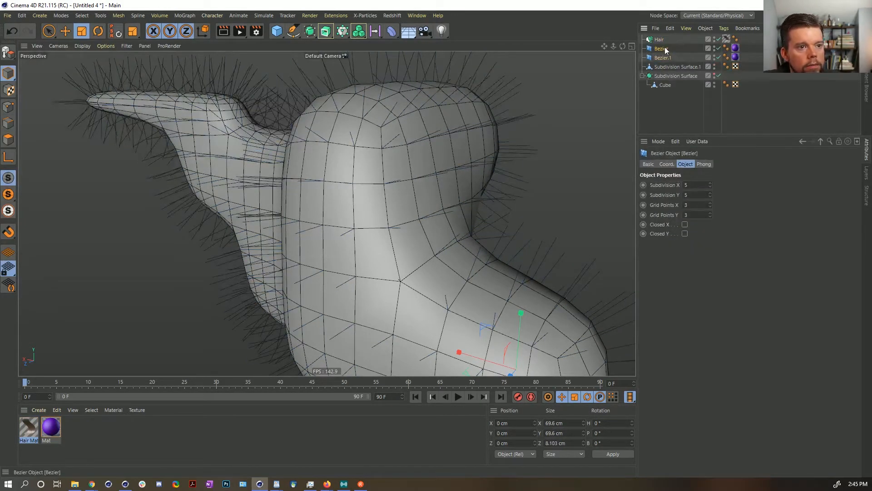
key(c)
click(658, 40)
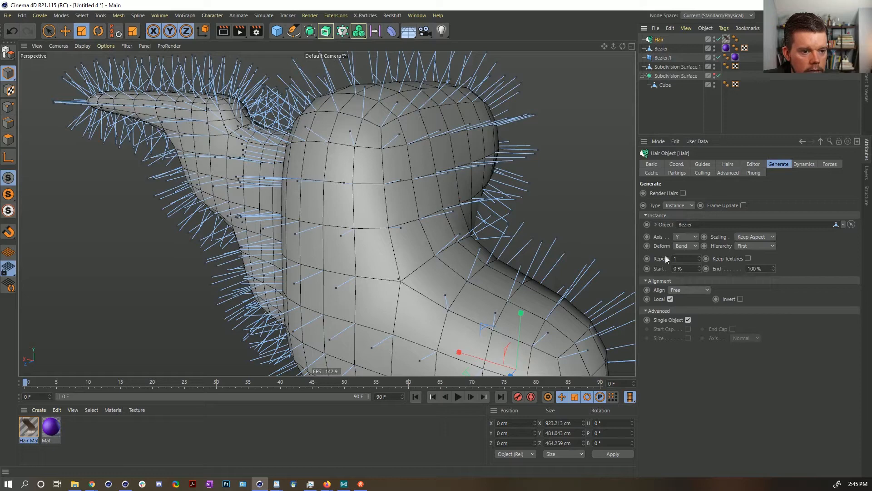
Keep the instance alignment on Free and try Hair Lines and Hair Polygons as the Hair object's viewport display
click(689, 289)
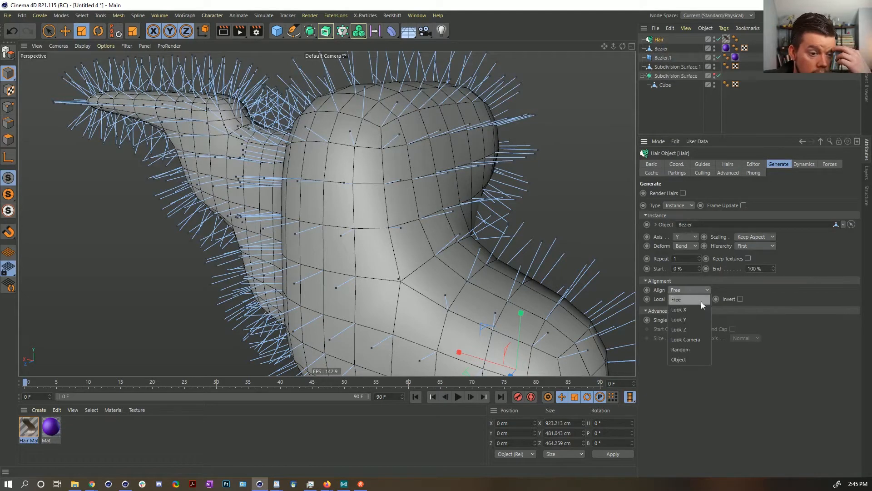
click(701, 301)
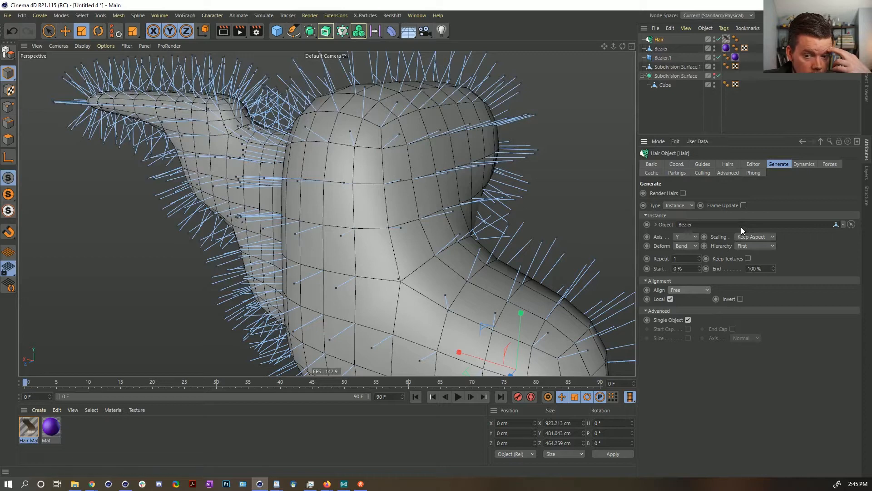
click(753, 164)
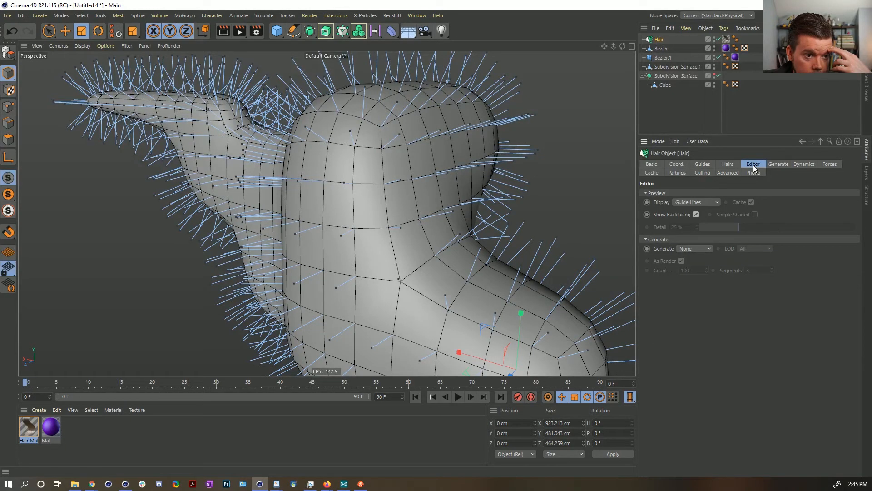
click(686, 203)
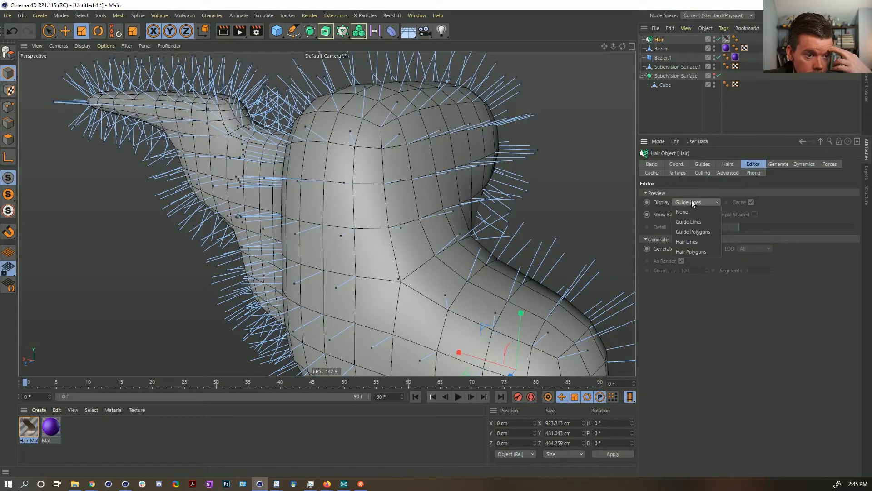
click(697, 238)
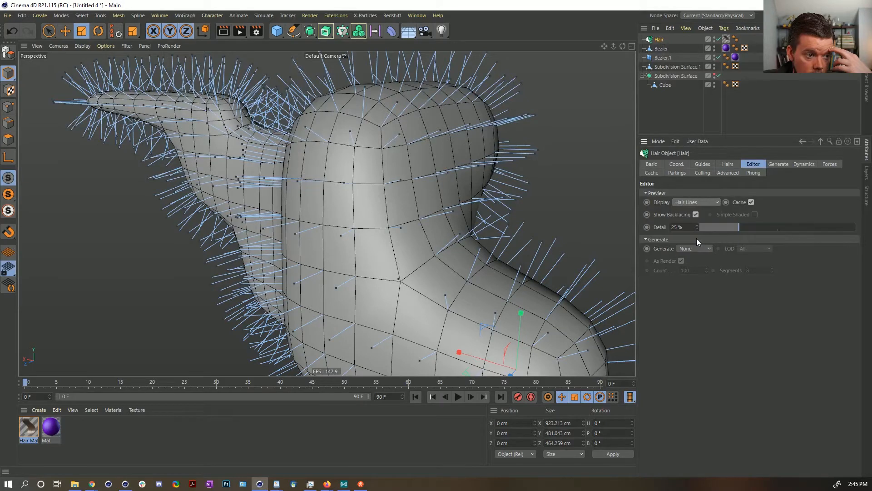
click(693, 202)
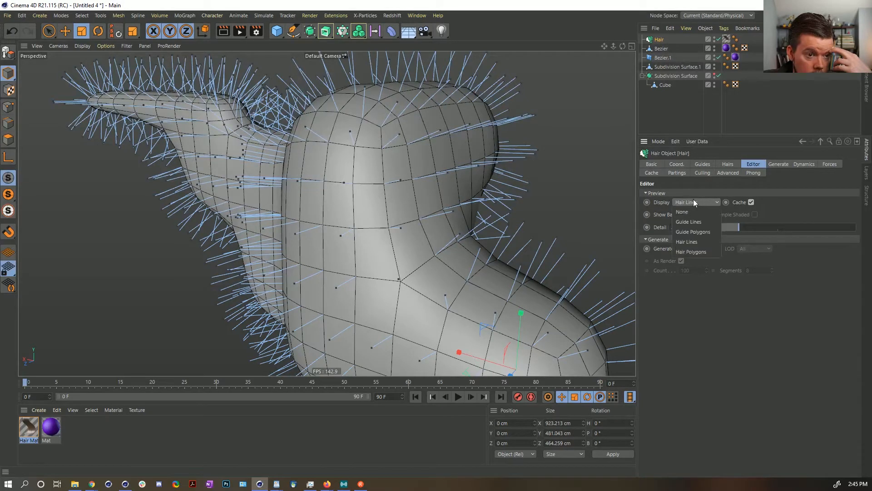
click(701, 252)
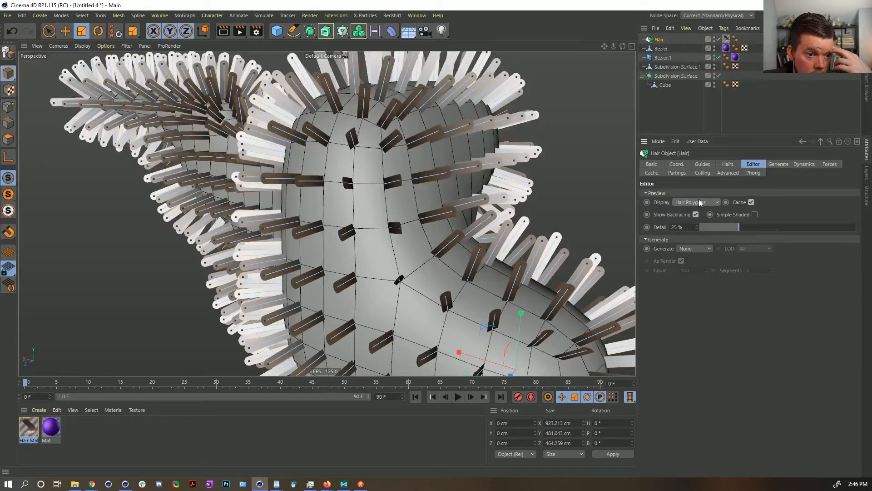
Try generating the editor hairs as Box geometry, and return the editor generation to None
click(688, 248)
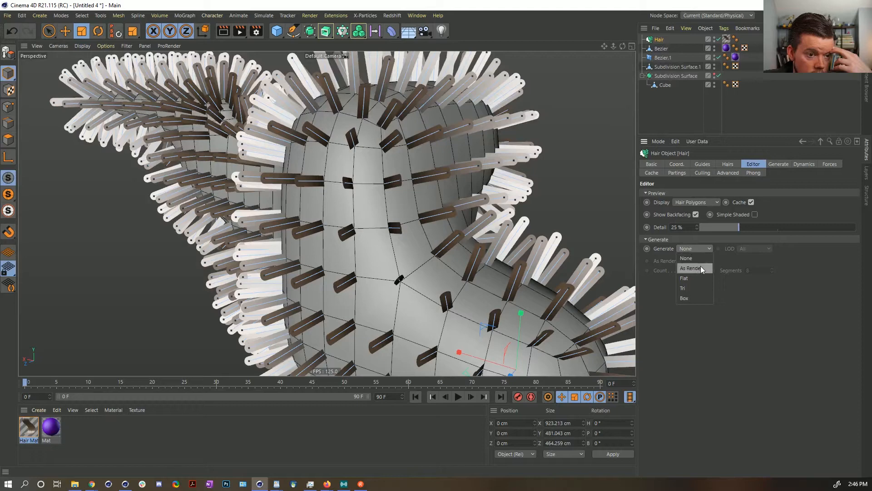
click(697, 297)
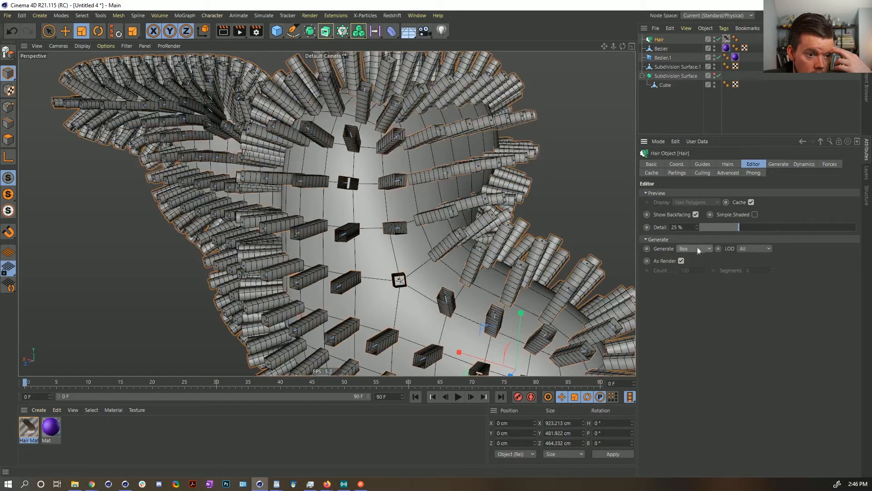
click(690, 258)
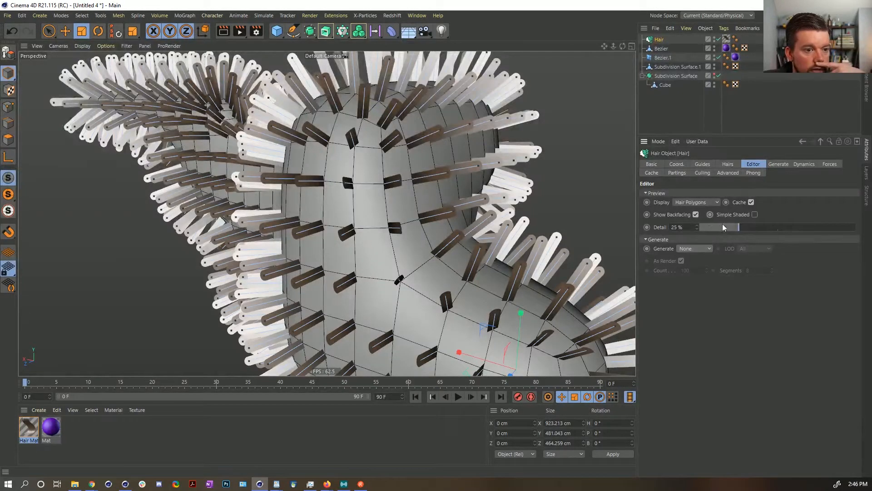
Raise the hair preview detail to 100% and try the Guide Lines and Guide Polygons displays
drag(739, 226, 859, 229)
click(695, 204)
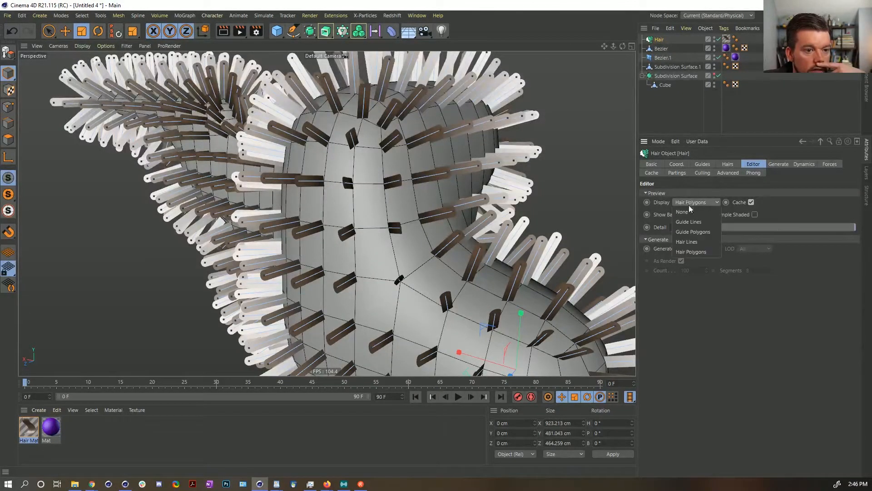
click(696, 219)
click(696, 203)
click(693, 231)
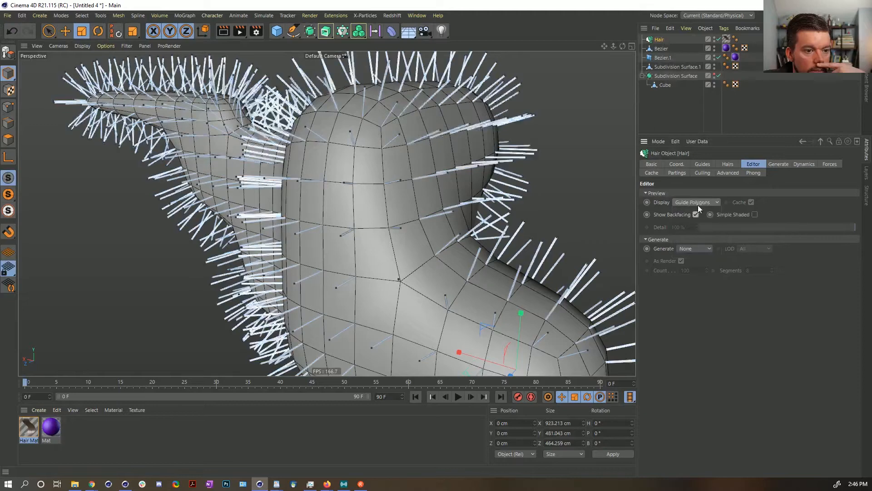
click(698, 205)
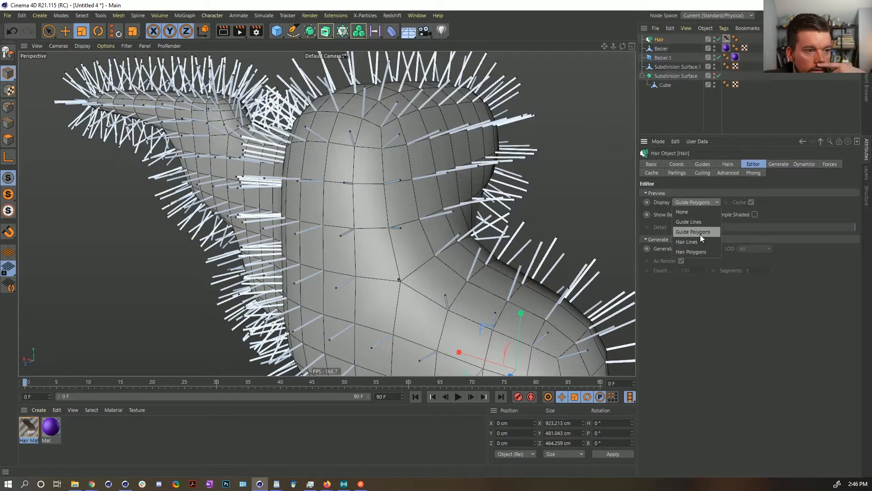
click(815, 283)
Inspect the guides on the body up close and try the Hair Lines and Hair Polygons displays at full detail
scroll(486, 164, up, 5)
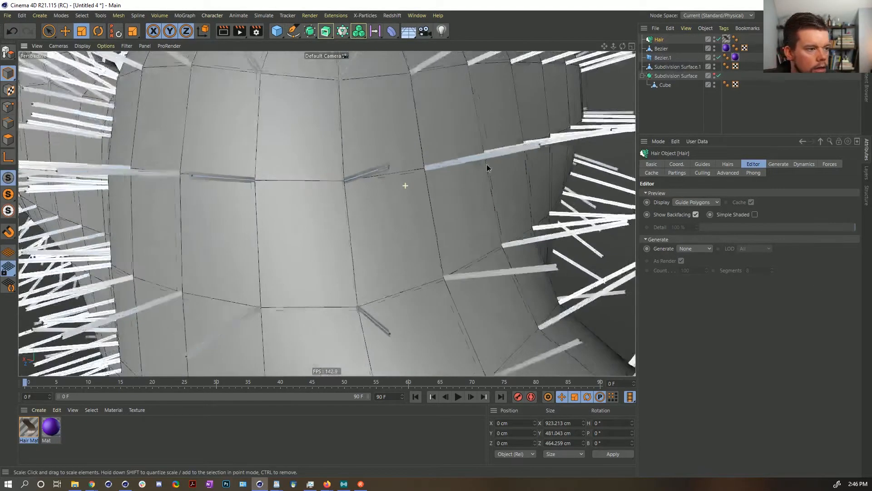
alt+drag(486, 165, 450, 157)
click(695, 203)
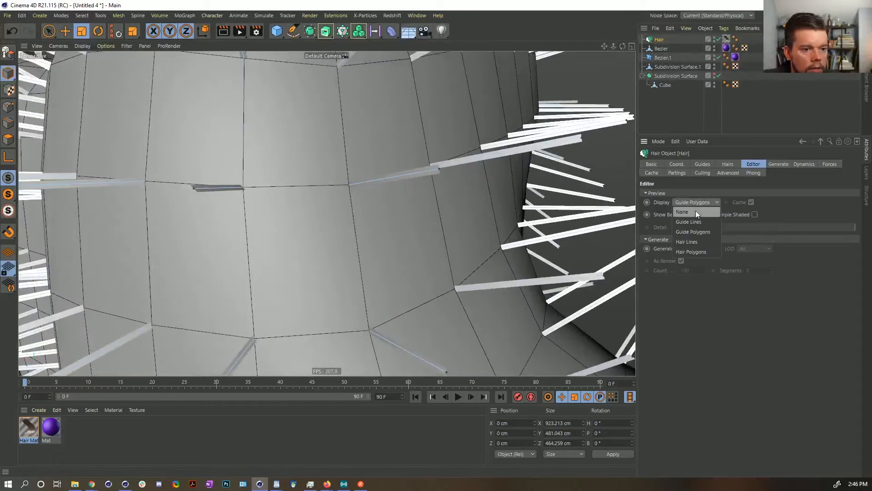
click(699, 245)
click(693, 203)
click(688, 250)
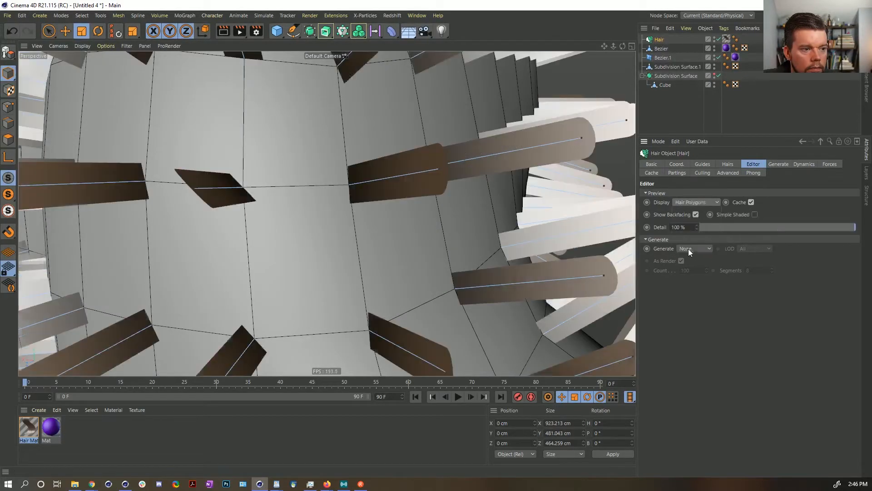
Try the hair preview with Show Backfacing off, and turn the option back on
alt+right_drag(439, 160, 362, 167)
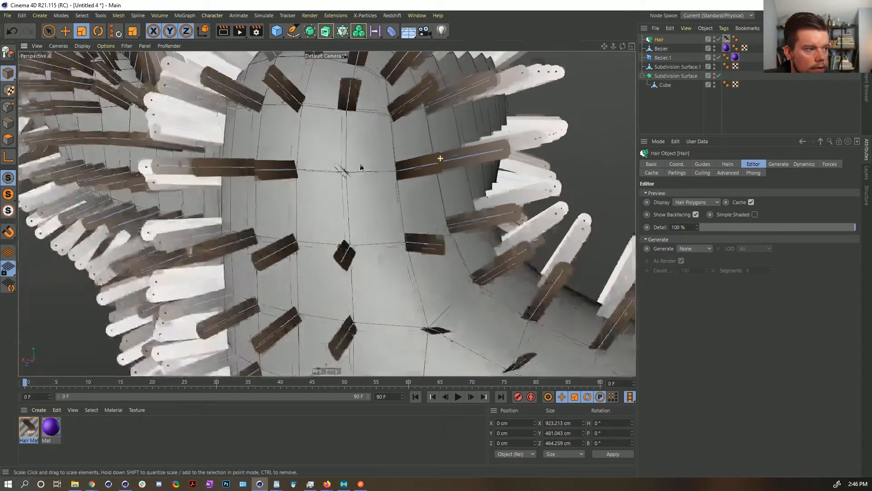
alt+middle_drag(421, 167, 400, 202)
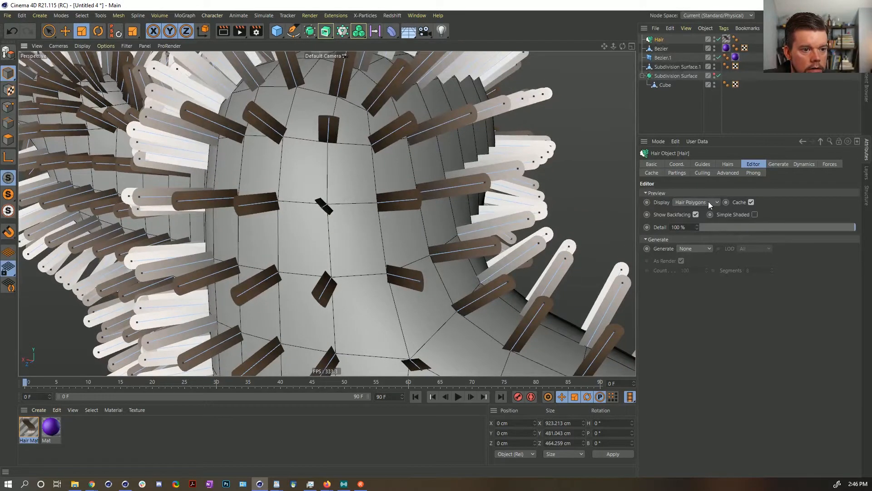
click(695, 214)
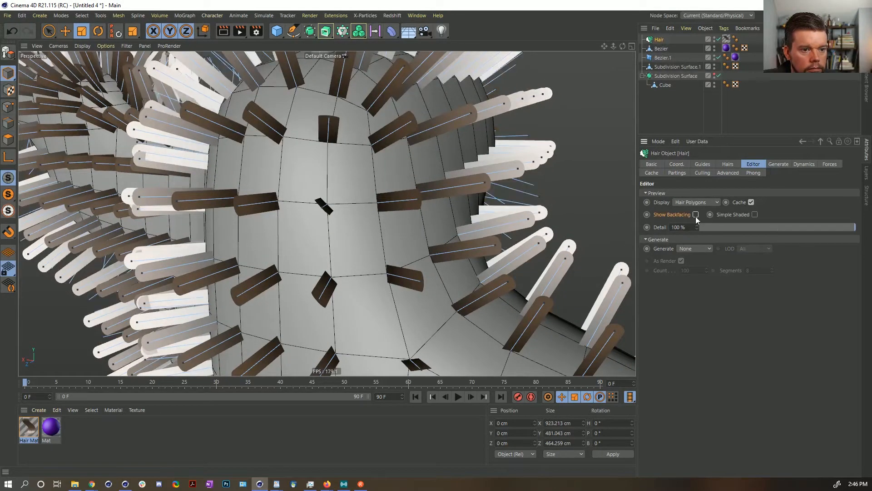
click(695, 215)
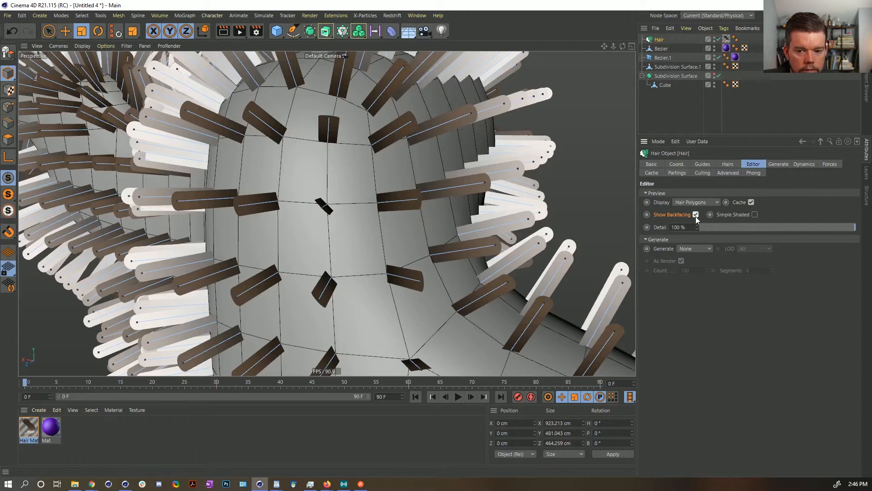
alt+right_drag(519, 200, 466, 192)
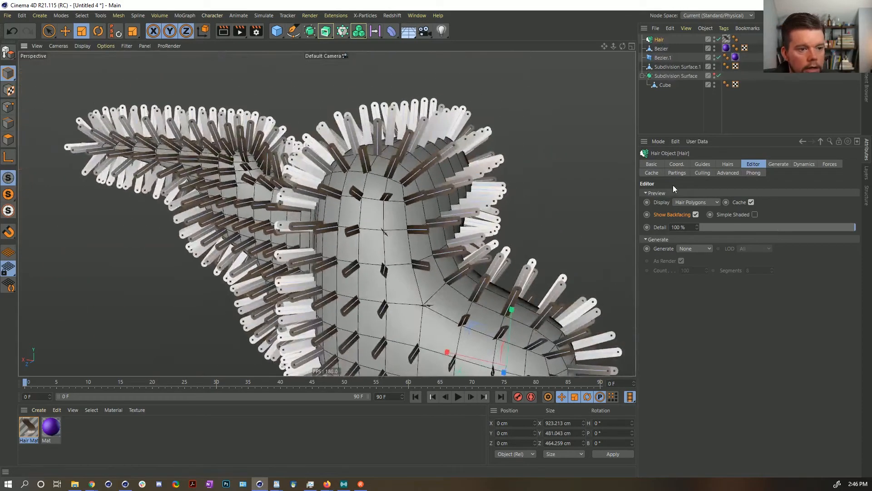
Set the Hair object's viewport display to None after trying Guide Polygons
click(704, 201)
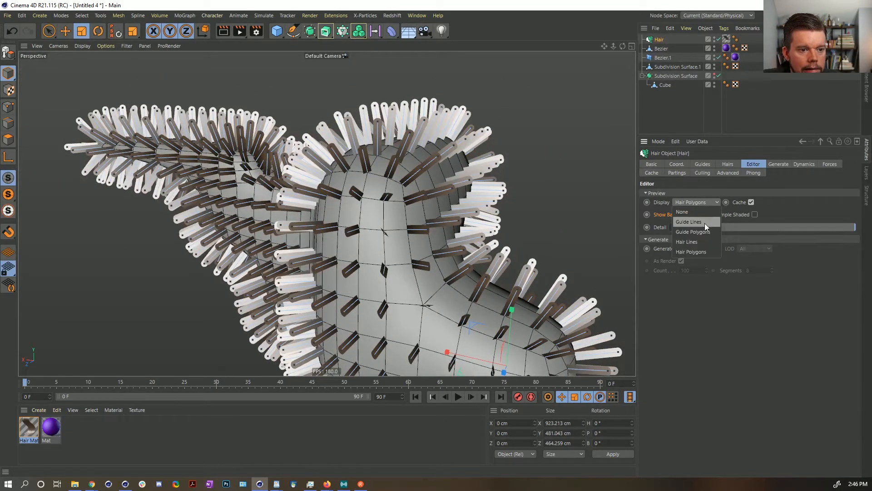
click(703, 231)
click(692, 203)
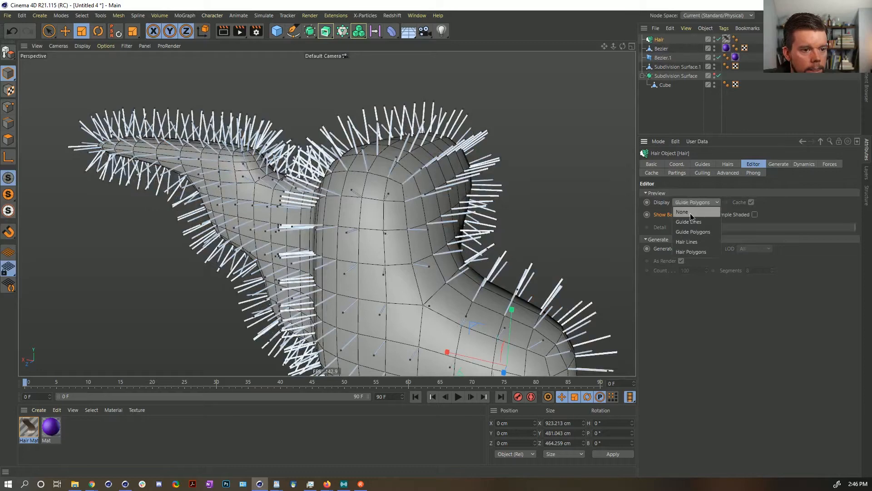
click(690, 213)
Change the Hair object's generation type to Square after trying Flat
click(789, 164)
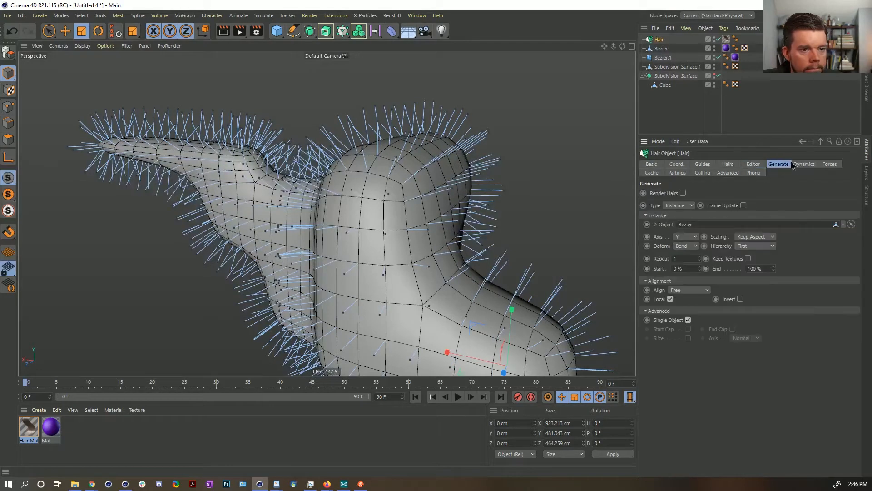
click(689, 206)
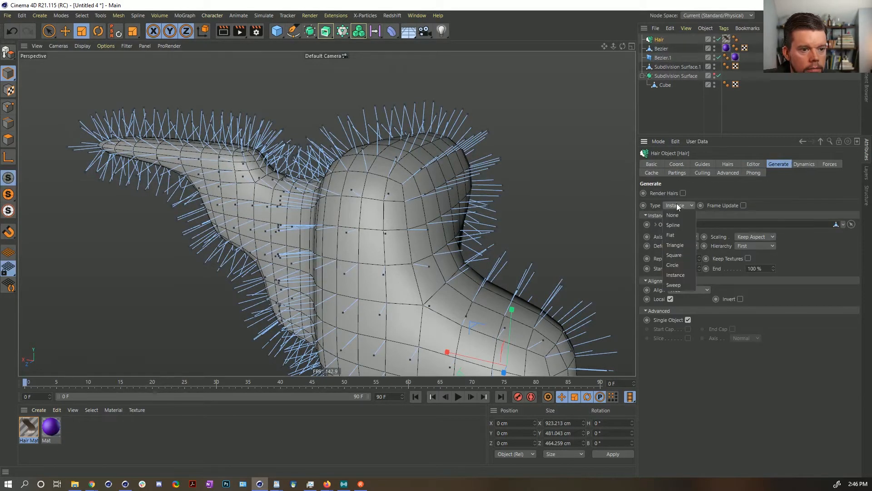
click(685, 235)
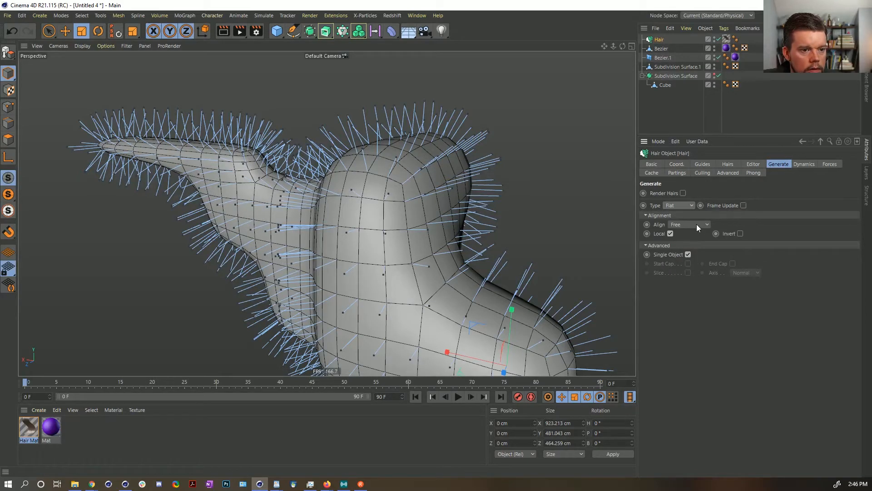
scroll(502, 171, up, 10)
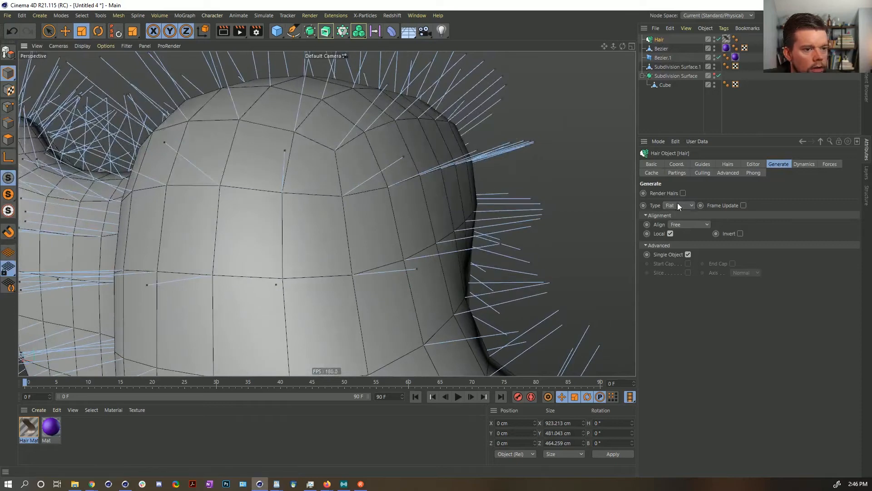
click(678, 204)
click(684, 258)
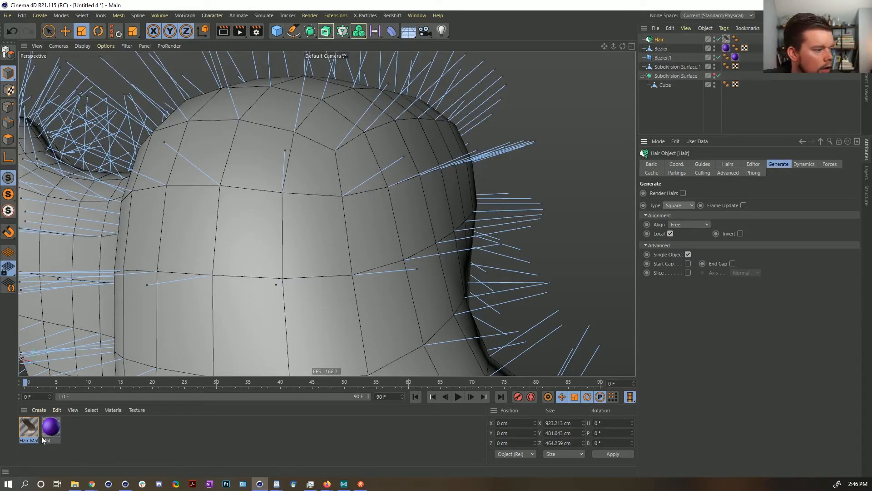
Check the thickness settings of the Hair Mat material
click(30, 429)
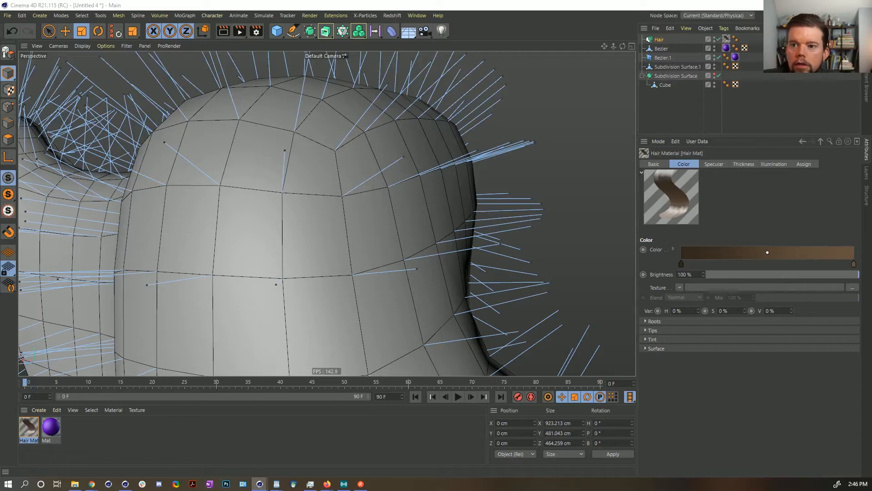
drag(871, 99, 429, 82)
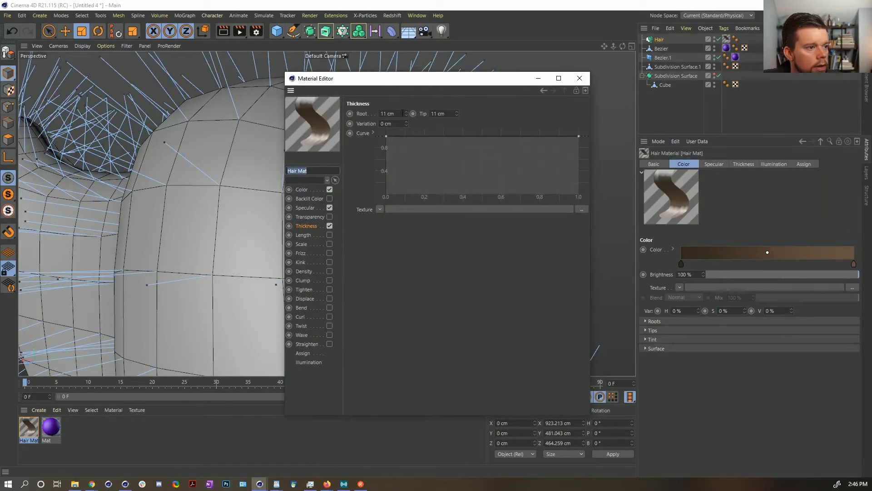
click(579, 79)
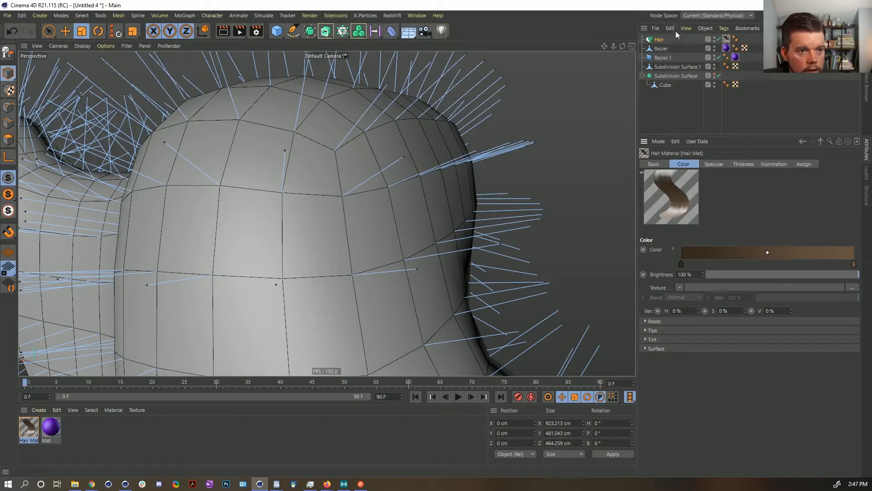
Examine the Hair object's dynamics, forces, cache, partings, culling, advanced, editor and hair root settings
click(660, 40)
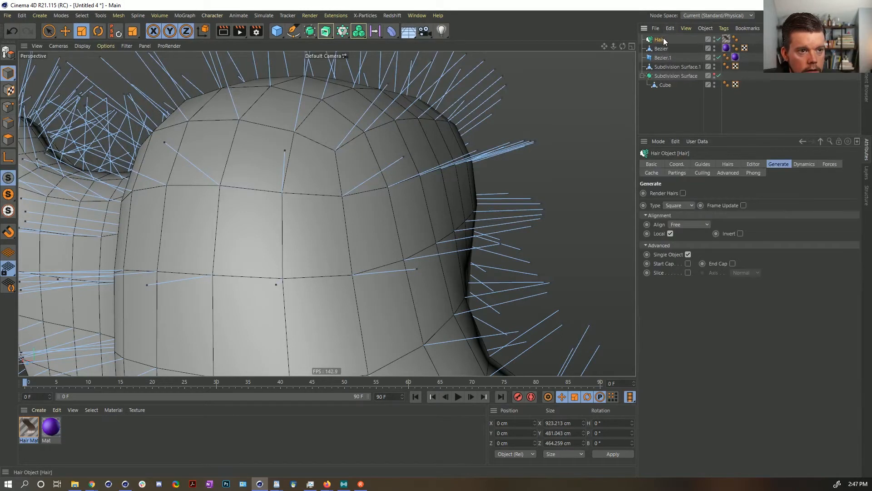
click(804, 164)
click(820, 165)
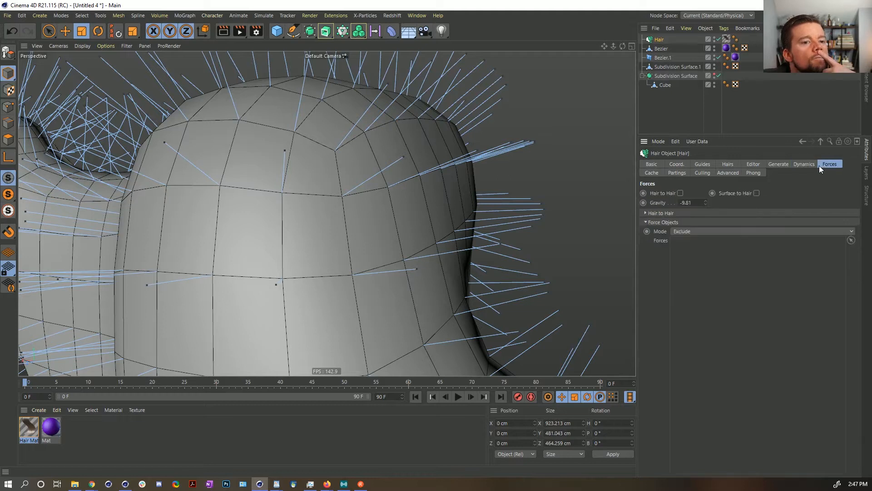
click(658, 173)
click(677, 172)
click(702, 173)
click(727, 173)
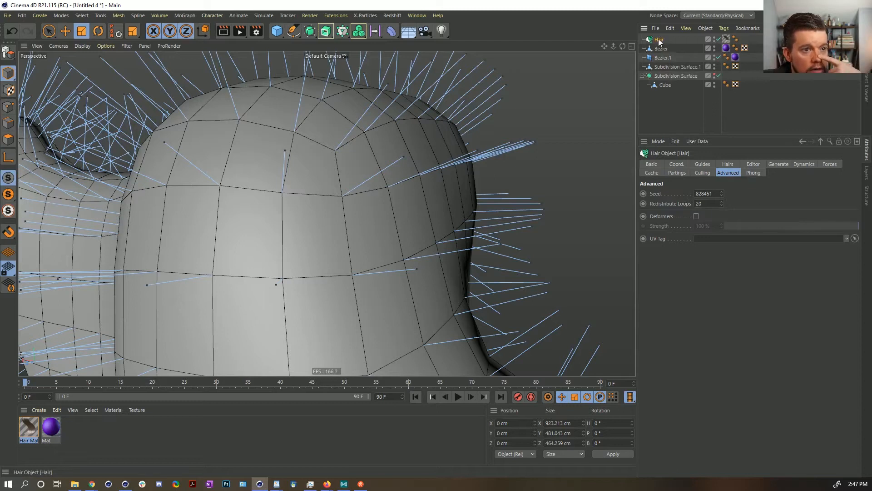
click(754, 163)
click(728, 164)
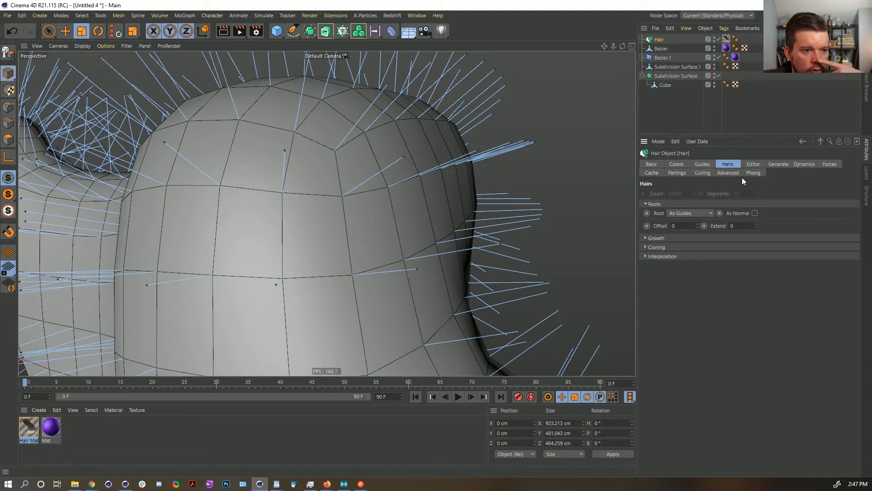
Check the Hair object's growth and cloning settings
click(665, 239)
click(668, 239)
click(670, 248)
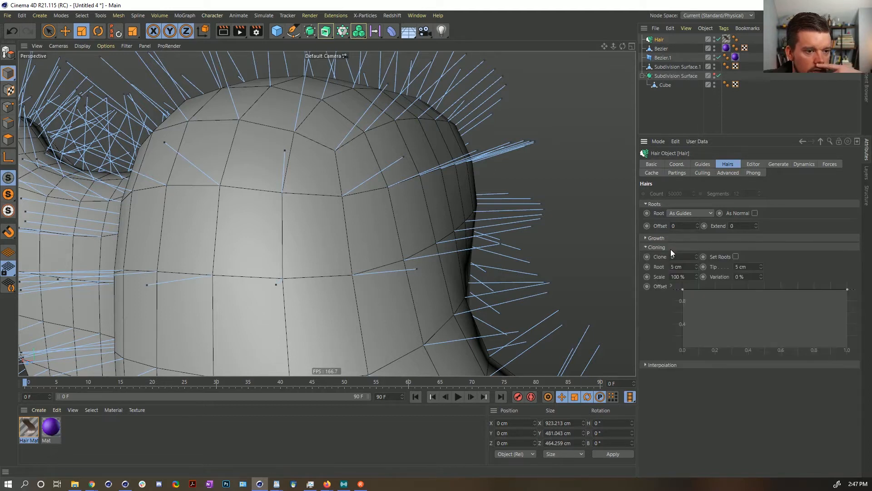
Change the Hair object's generation type to Circle after trying Instance and Triangle
click(779, 164)
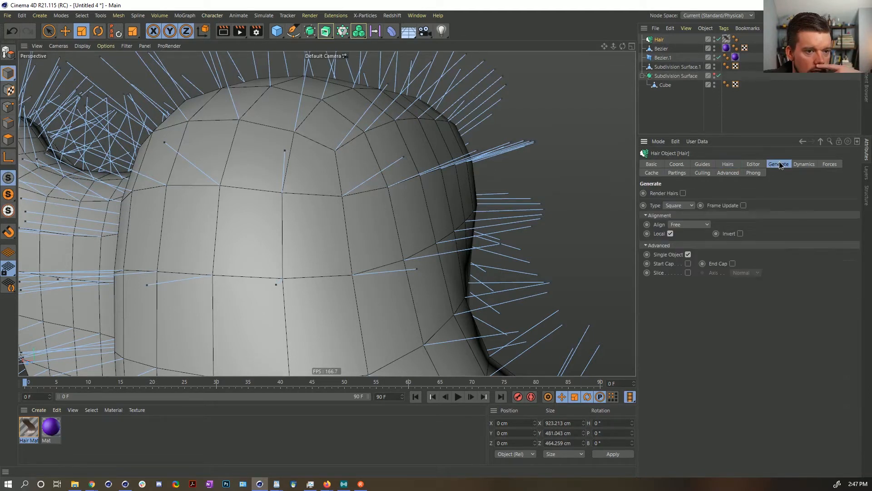
click(682, 193)
click(681, 206)
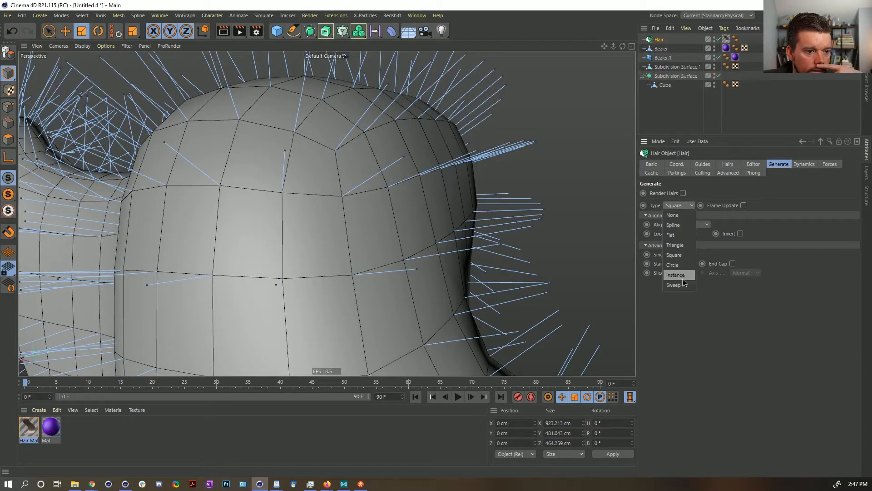
click(682, 276)
click(678, 205)
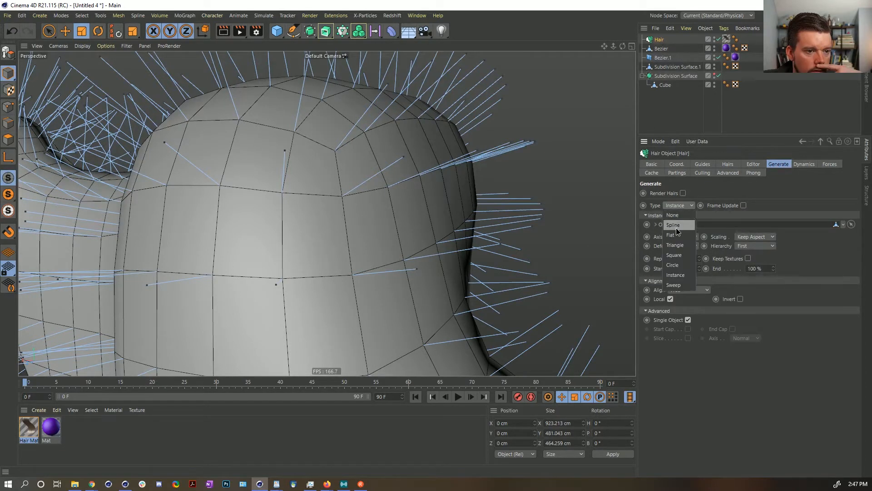
click(675, 245)
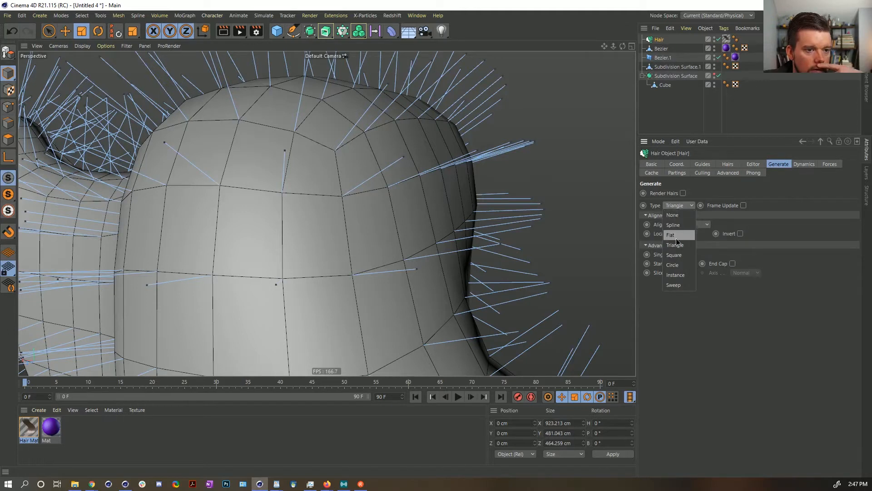
click(674, 264)
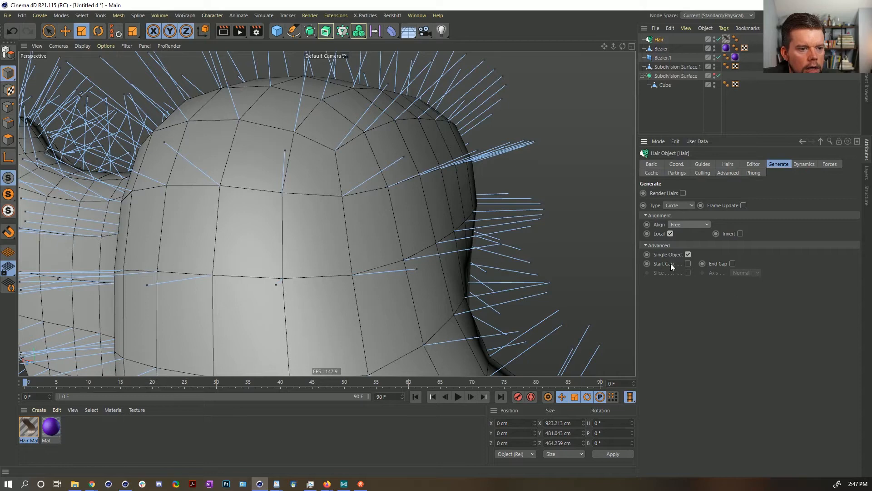
click(688, 255)
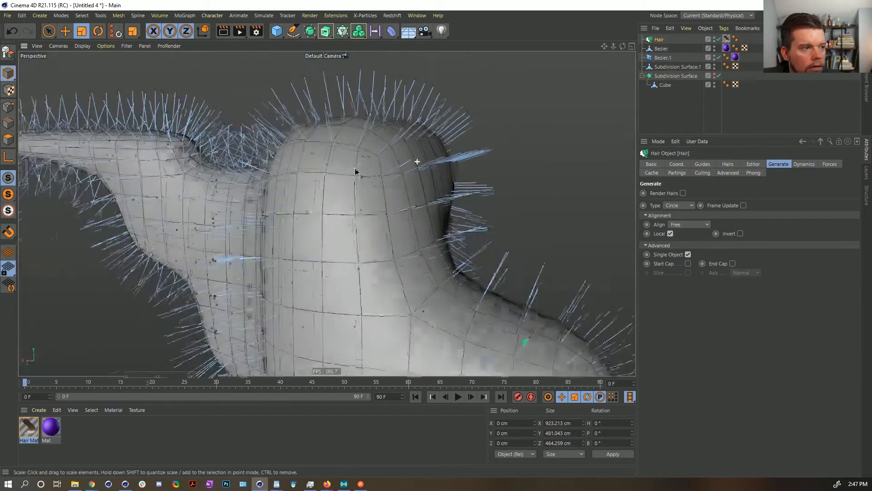
Set the root and tip thickness of the creature's Hair Mat material to 55 cm and reselect the Hair object
click(795, 110)
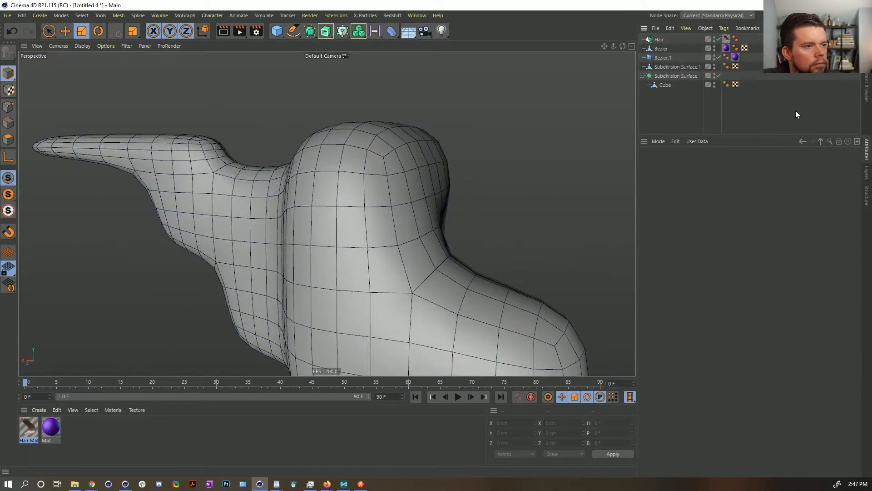
click(657, 41)
click(26, 429)
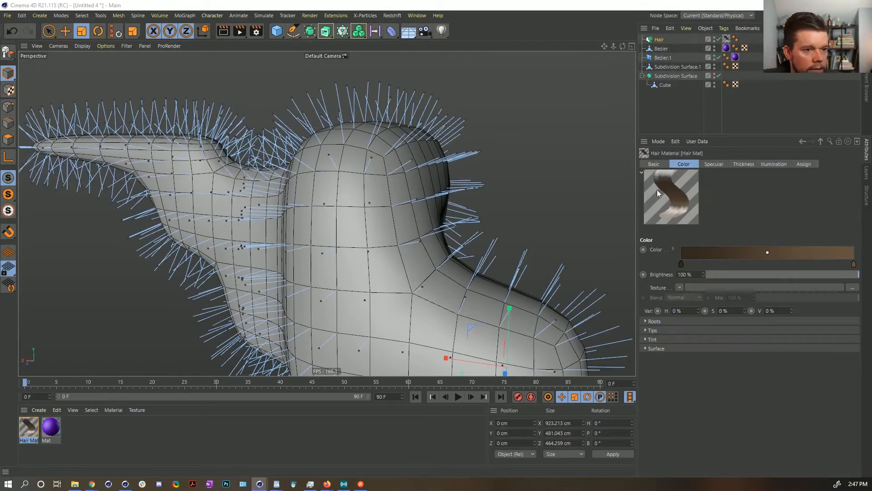
drag(0, 68, 436, 67)
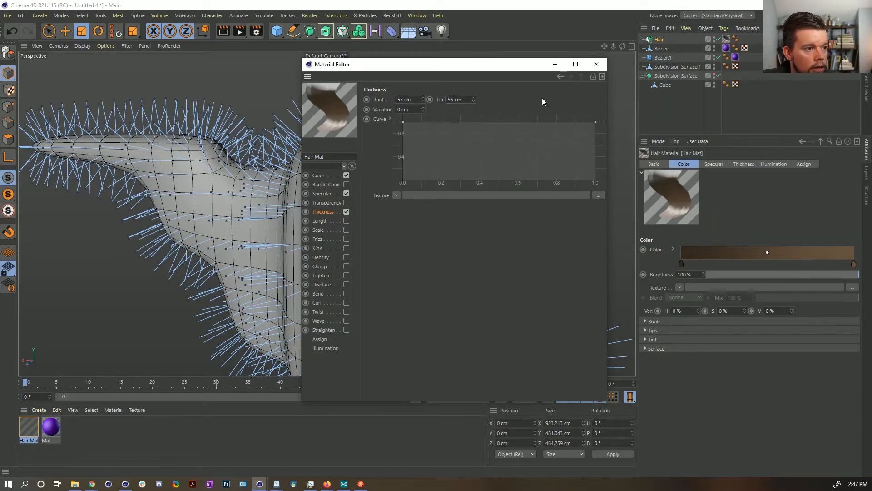
click(596, 64)
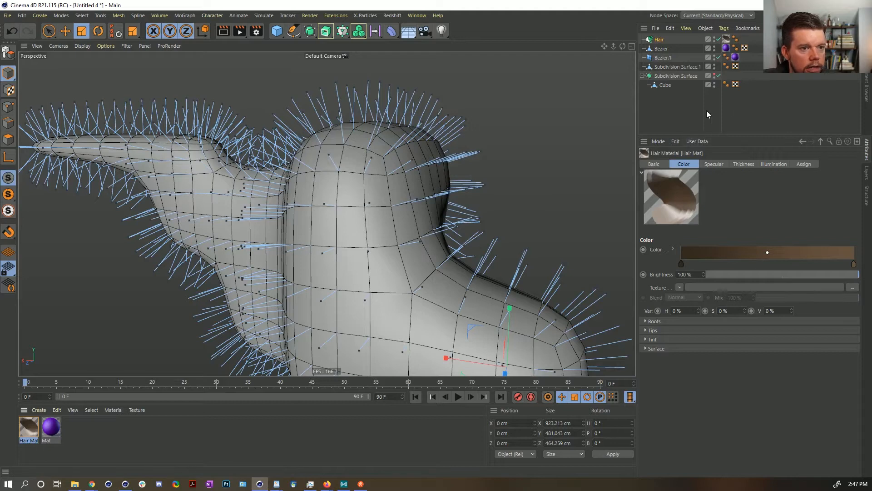
click(702, 92)
click(650, 40)
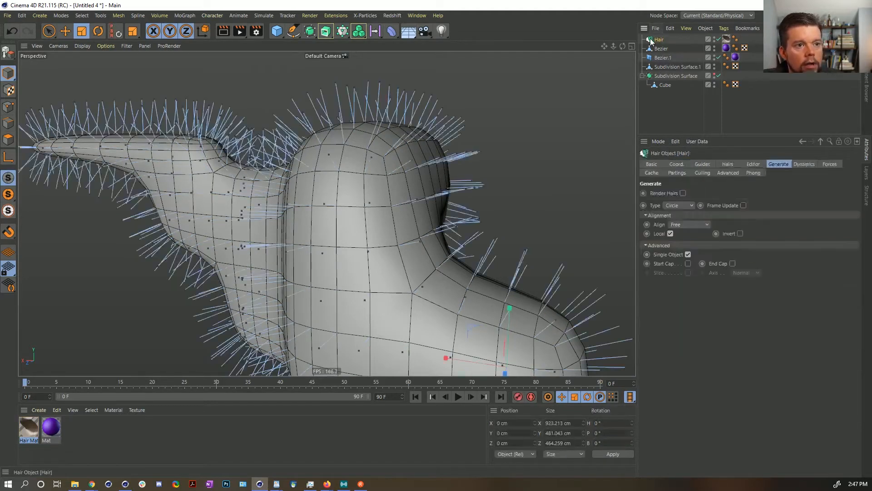
Create a new test scene with an editable sphere and add hair to it
key(ctrl+n)
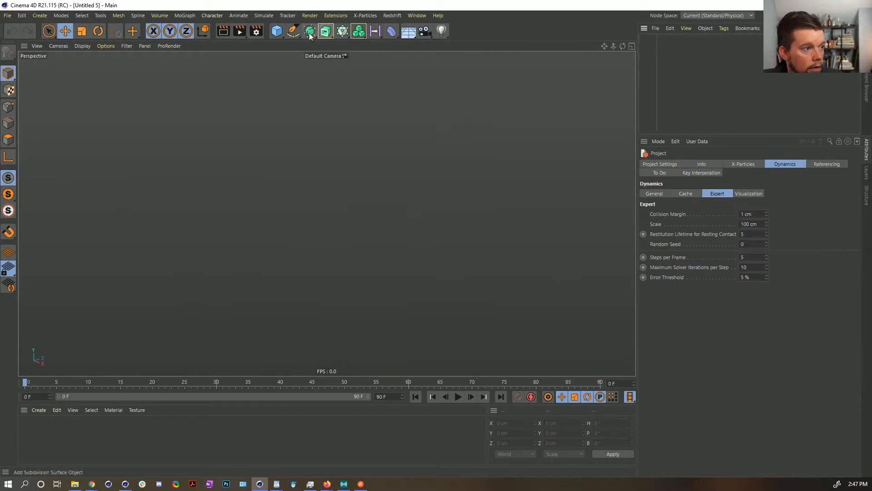
drag(280, 29, 461, 64)
key(c)
click(263, 16)
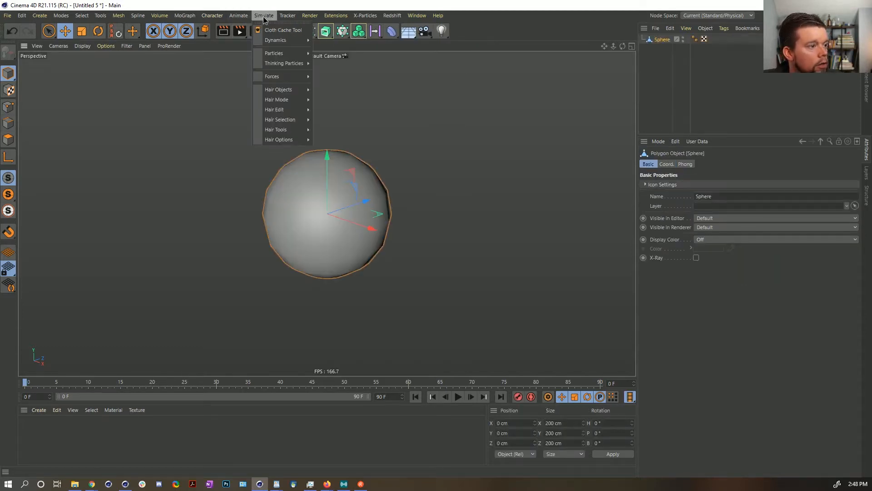
mouse_move(288, 87)
click(328, 96)
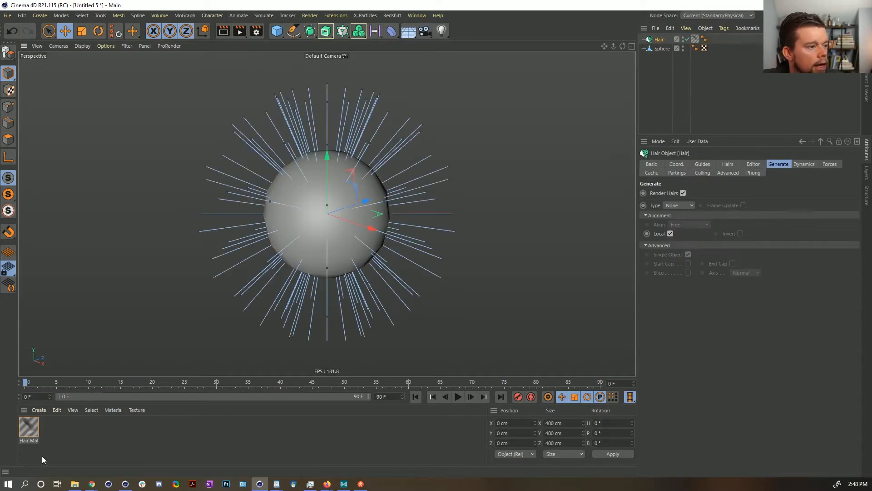
Set the root and tip thickness of the test scene's Hair Mat to 22 cm
click(33, 430)
drag(0, 114, 448, 114)
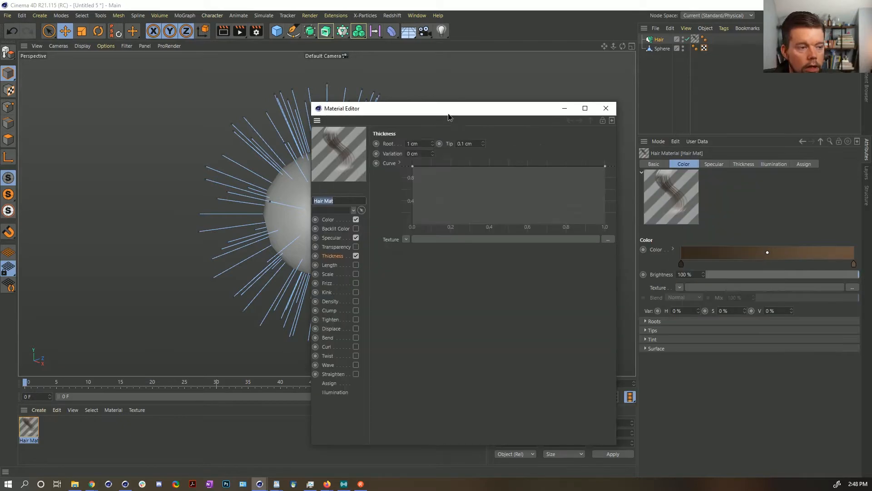
click(476, 144)
text(22)
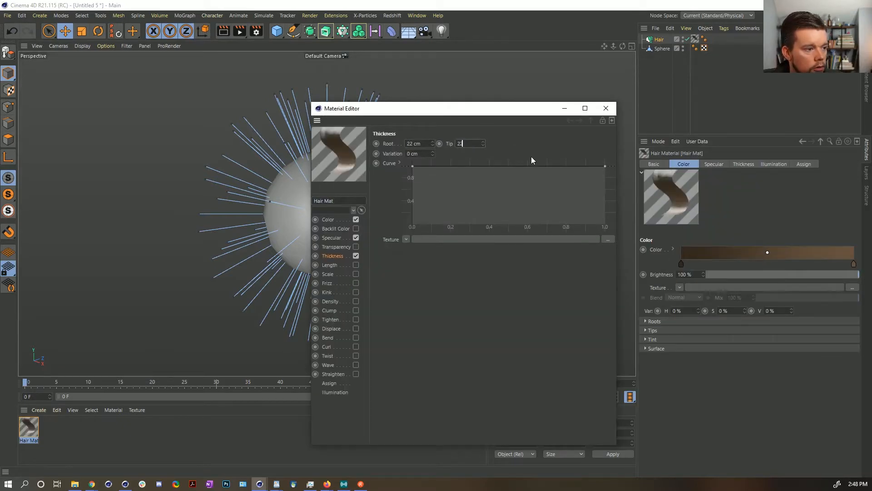
click(606, 108)
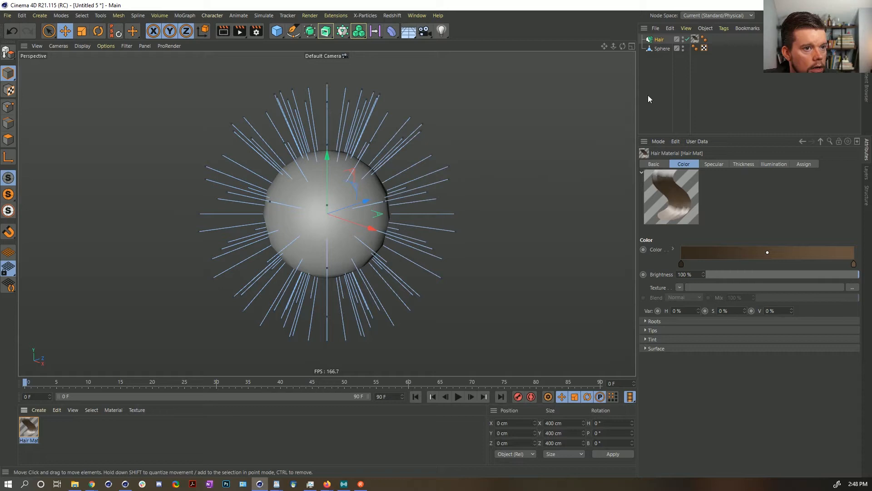
Set the generation type of the sphere's Hair object to Triangle and inspect the resulting geometry
click(659, 40)
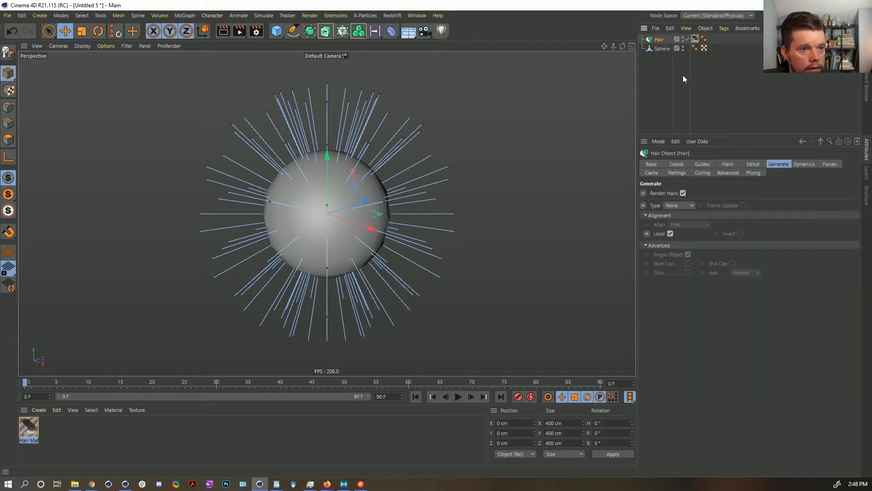
click(803, 164)
click(778, 164)
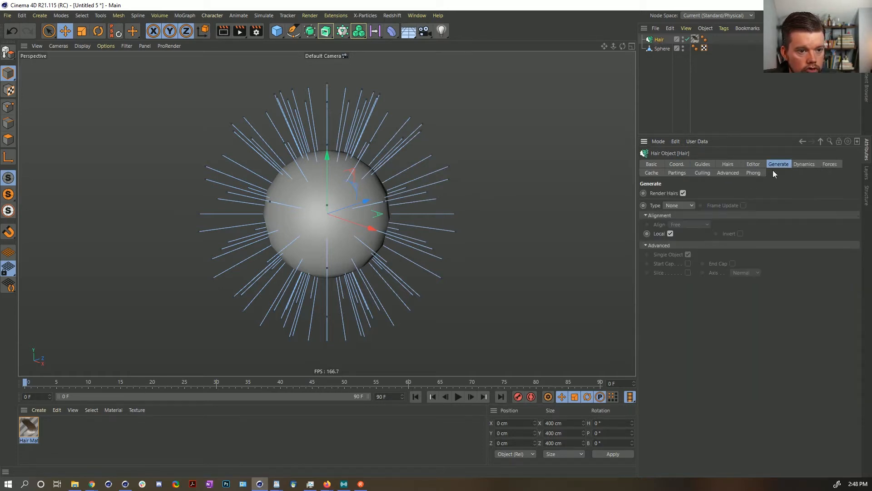
click(688, 205)
click(682, 247)
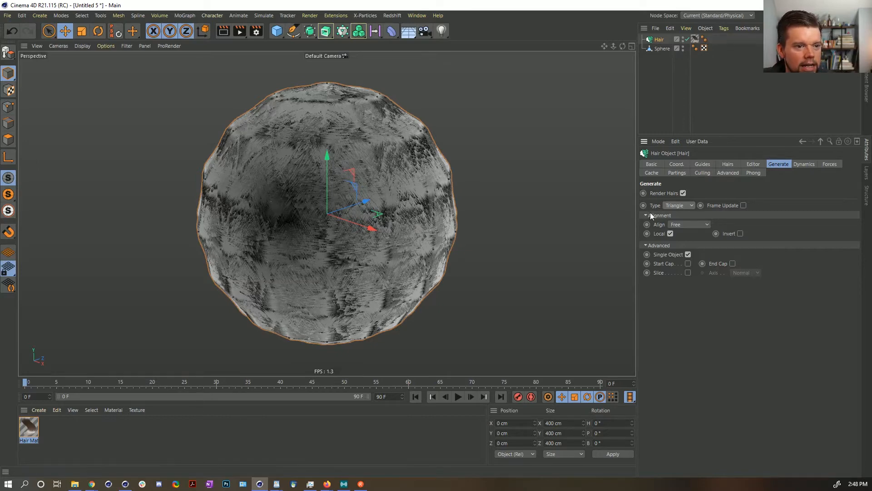
alt+drag(406, 207, 423, 238)
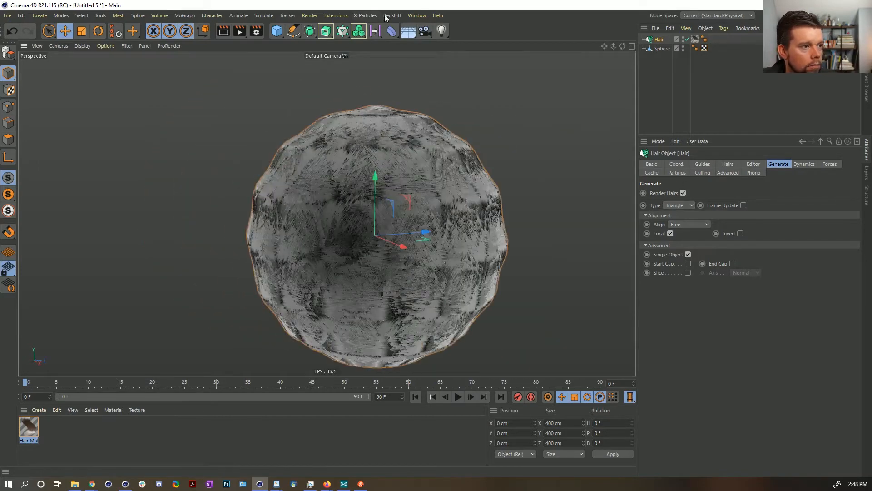
Switch back to the creature scene Untitled 4 and delete its Hair object
click(417, 15)
click(480, 288)
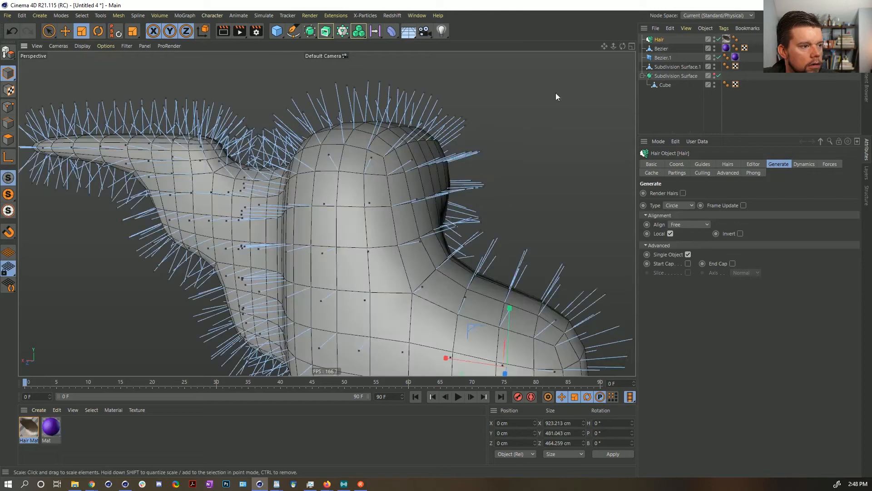
key(Delete)
Add a new Hair object to the Subdivision Surface.1 body mesh
click(661, 40)
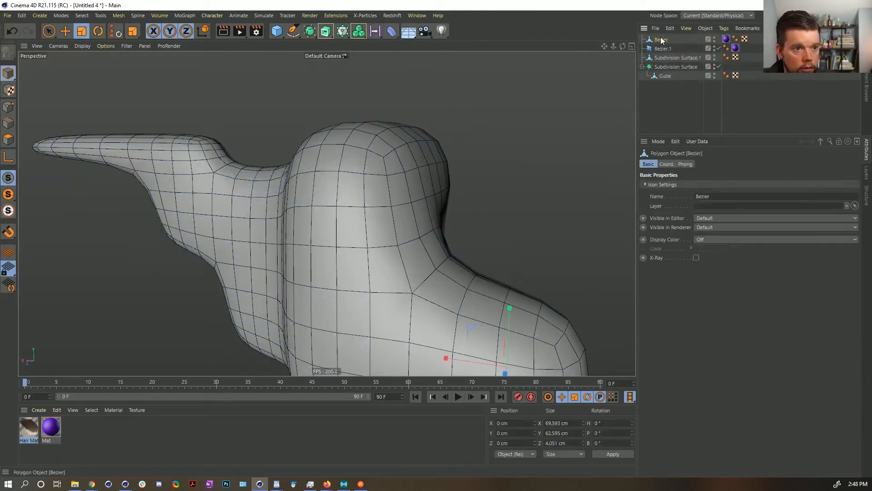
click(265, 16)
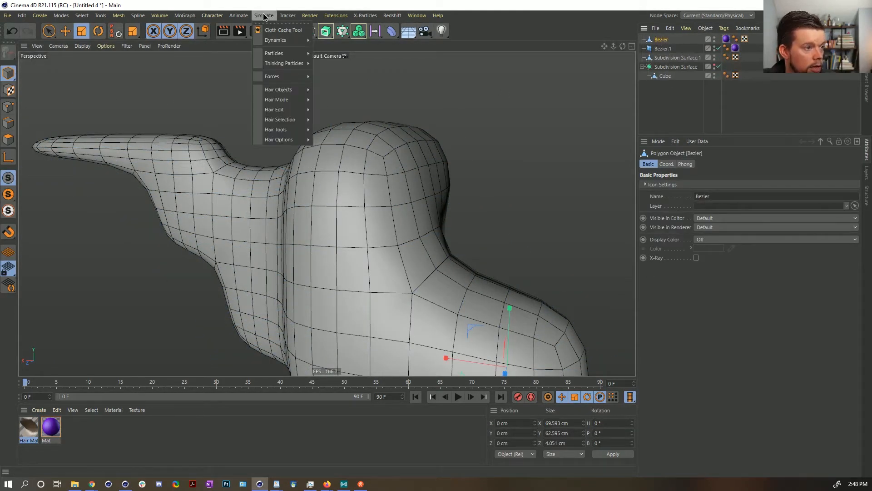
click(677, 57)
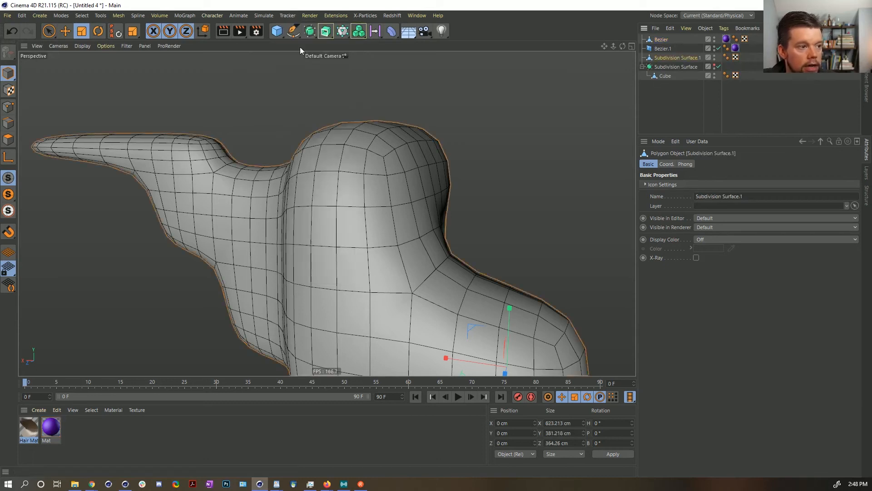
click(268, 16)
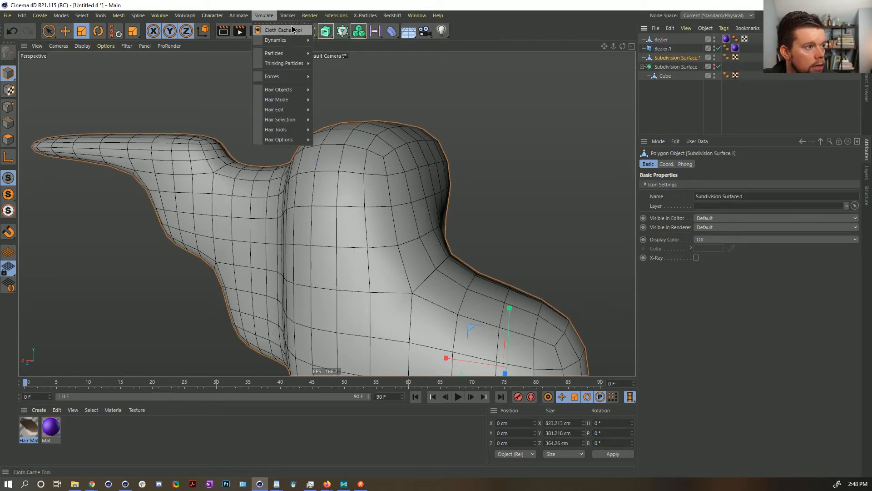
mouse_move(290, 90)
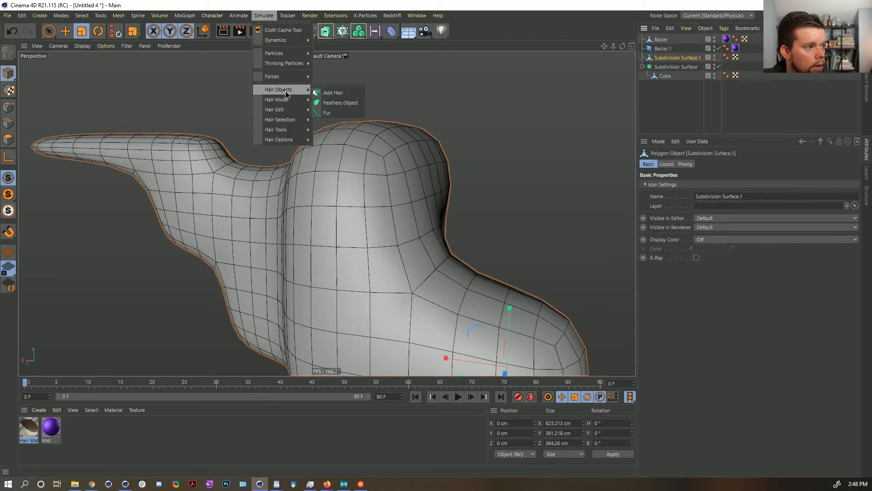
click(339, 91)
Set the new Hair object's generation type to Square
click(800, 164)
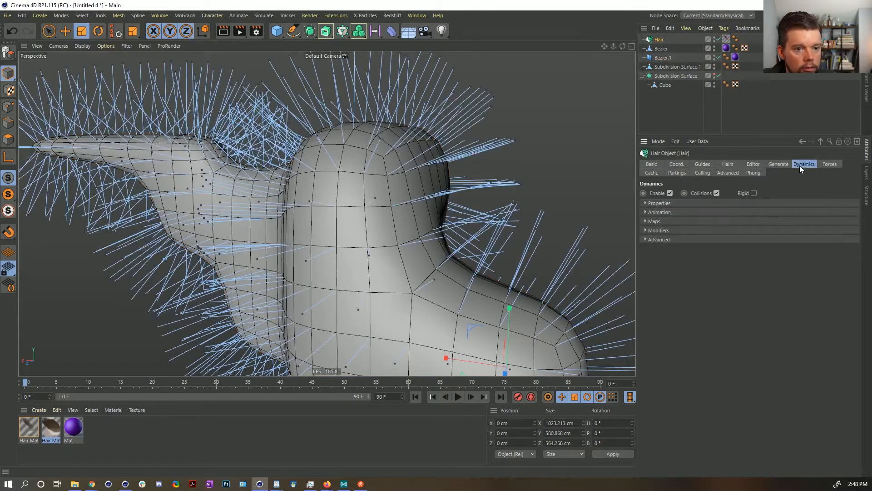
click(780, 164)
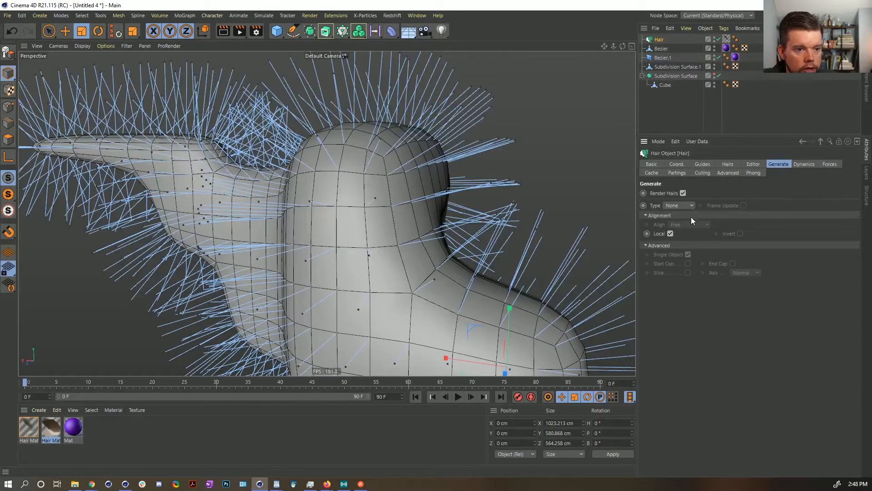
click(675, 254)
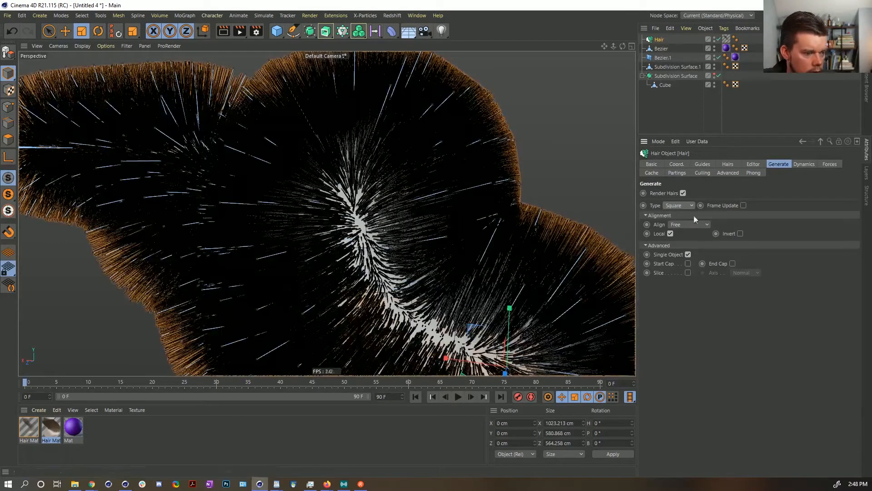
Set the root and tip thickness of the new Hair Mat material to 11 cm
click(30, 427)
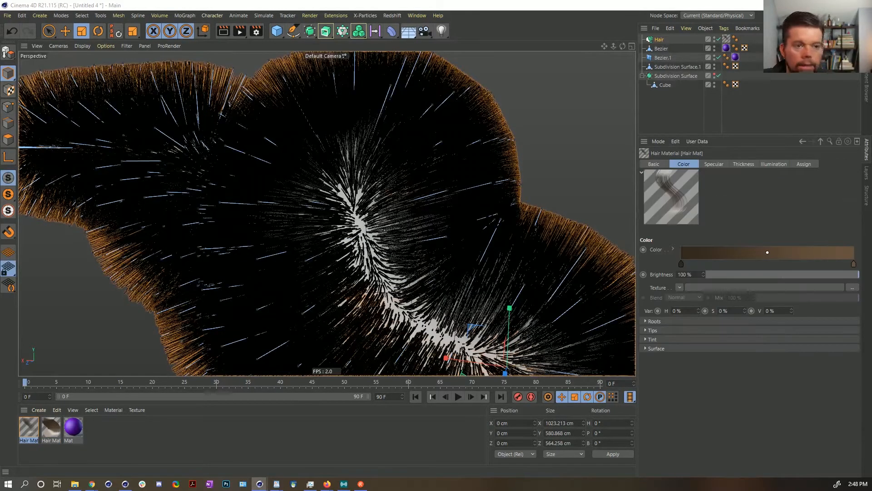
drag(871, 101, 697, 101)
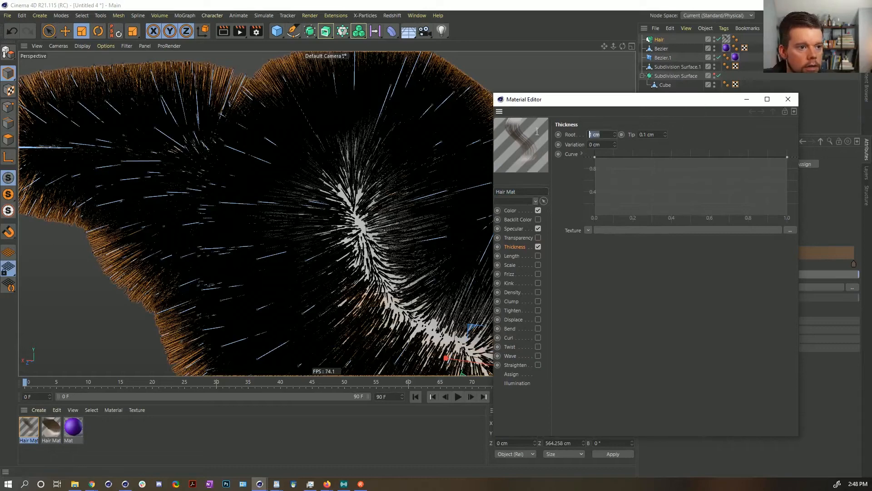
key(Tab)
text(11)
key(Return)
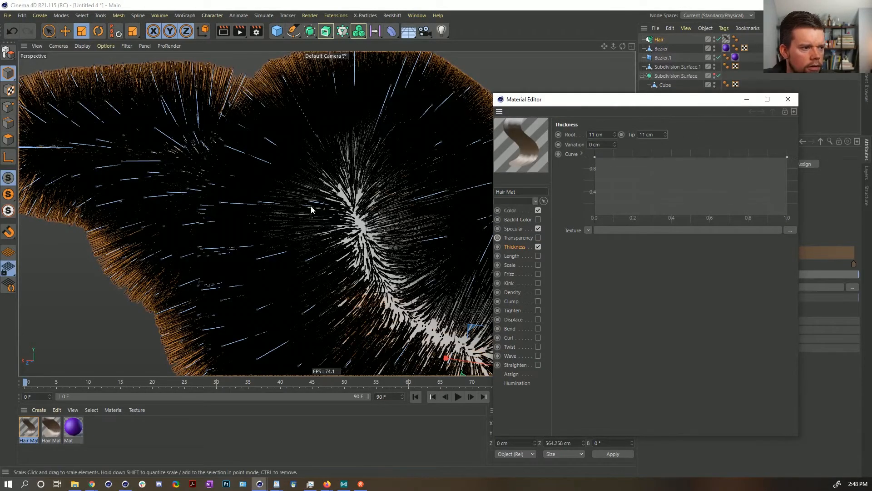
click(788, 99)
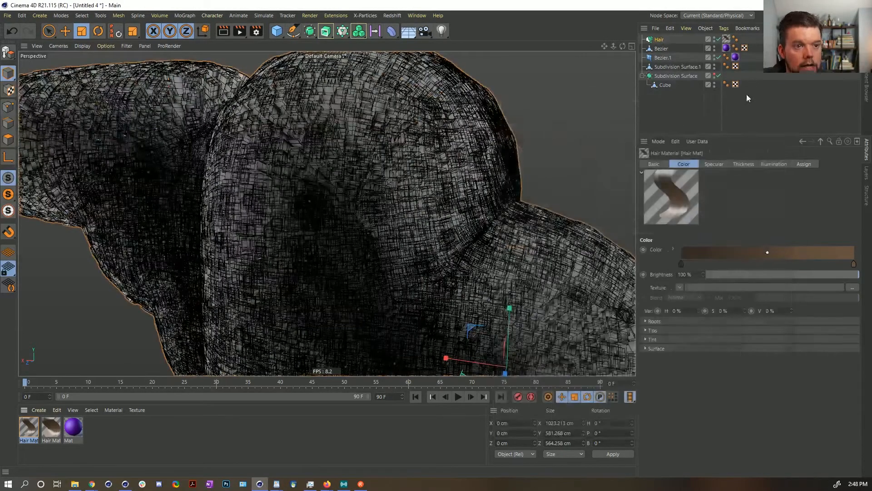
Turn off hair rendering on the Hair object and set its generation type to Instance with Bezier as the instanced object
click(658, 42)
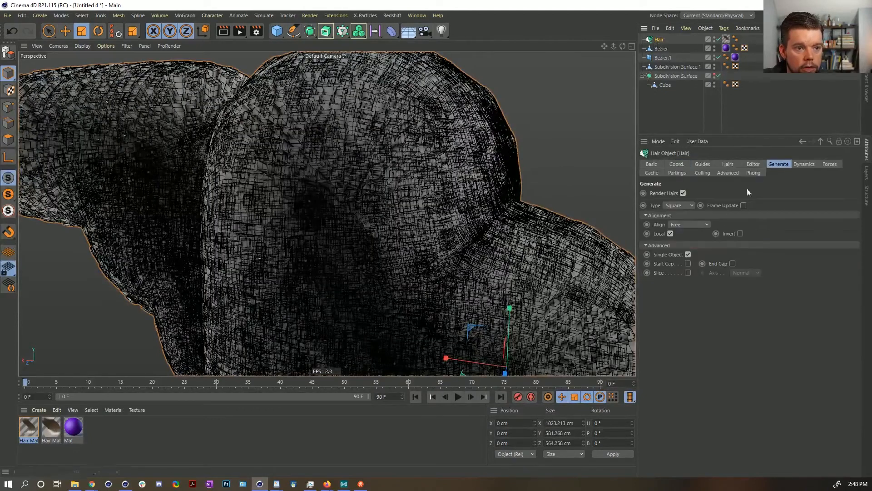
click(683, 193)
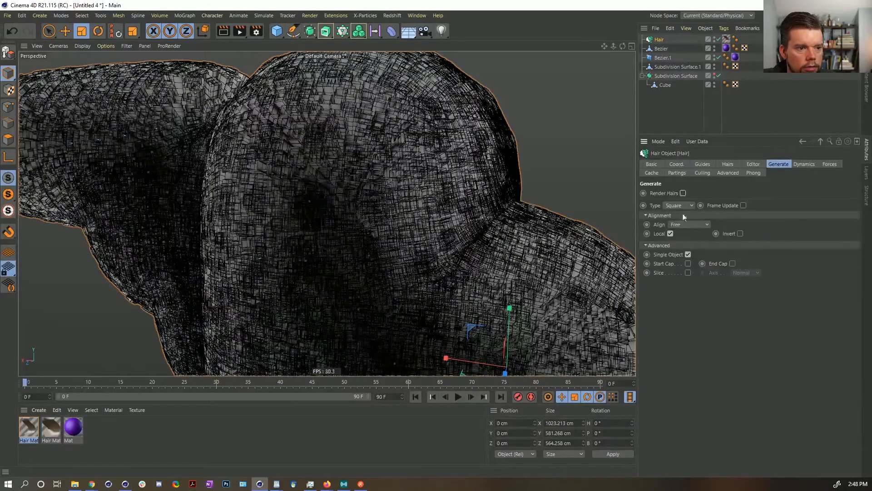
click(675, 275)
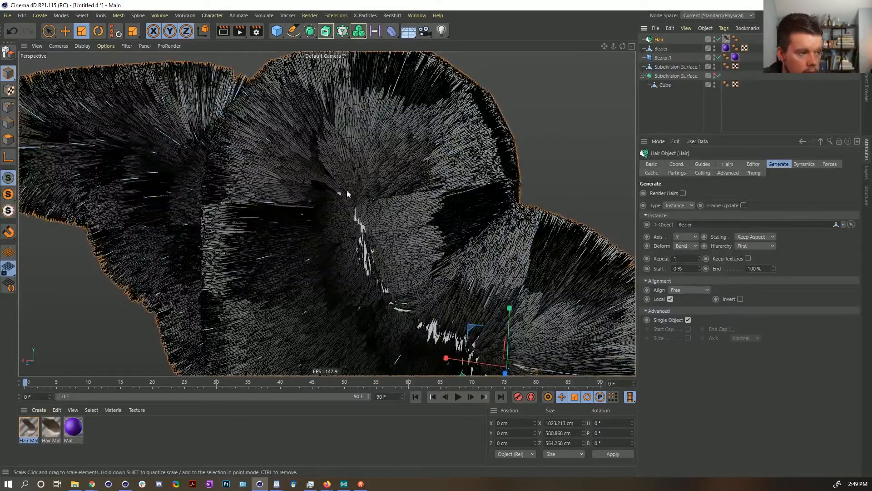
Set the Hair object's hair roots to As Guides so scales grow only from the guides
mouse_move(355, 209)
alt+mouse_down()
mouse_move(382, 175)
mouse_move(363, 200)
alt+mouse_up()
mouse_move(360, 187)
alt+right_down()
mouse_move(403, 163)
mouse_move(422, 177)
alt+right_up()
mouse_move(394, 191)
alt+mouse_down()
mouse_move(437, 196)
mouse_move(409, 197)
mouse_move(432, 204)
alt+mouse_up()
click(727, 164)
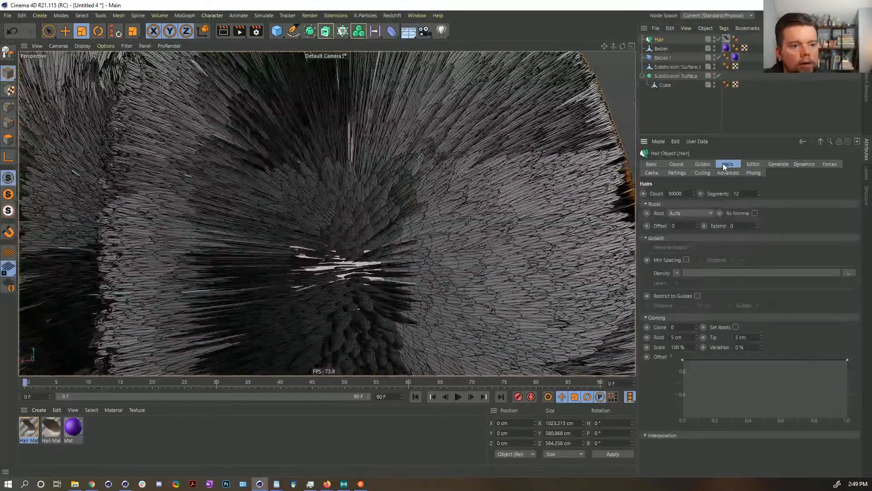
click(687, 213)
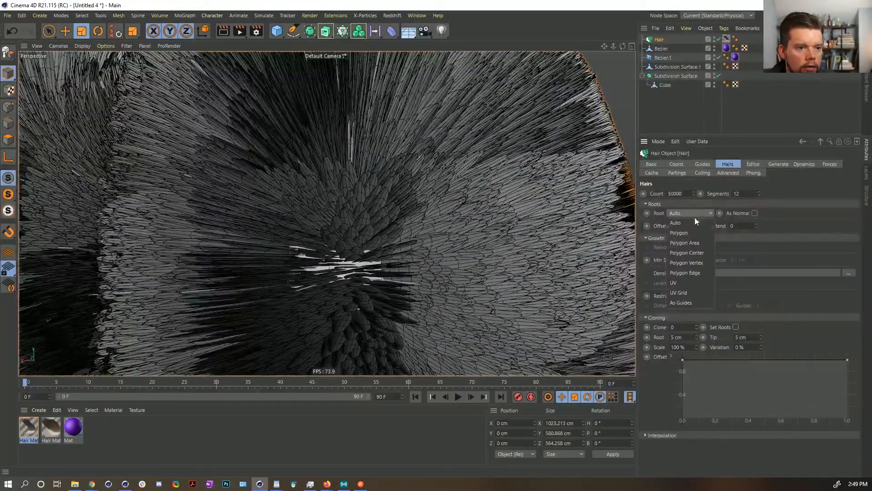
click(699, 303)
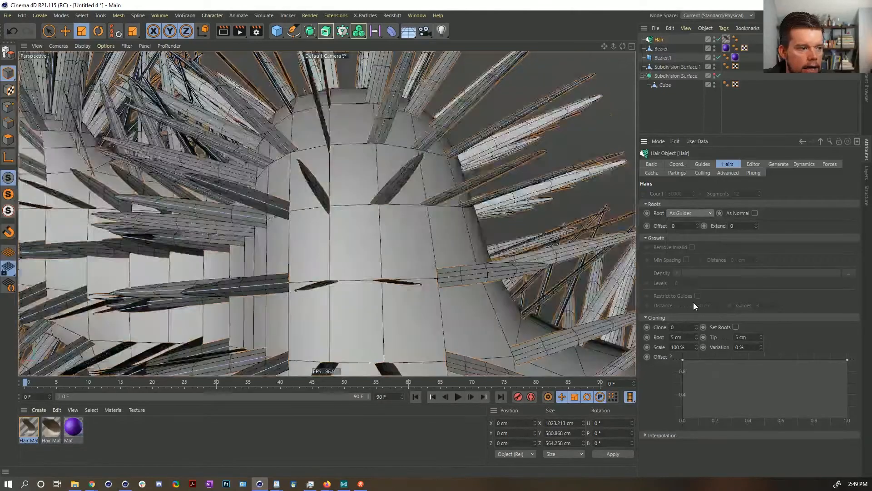
Delete the leftover second Hair Mat material that the current Hair object does not use
scroll(398, 223, down, 5)
alt+drag(398, 222, 458, 230)
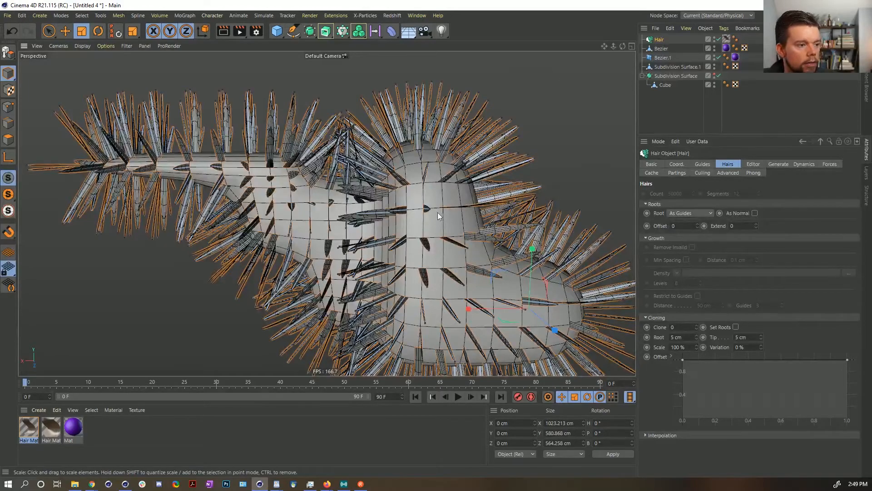
alt+drag(438, 211, 486, 217)
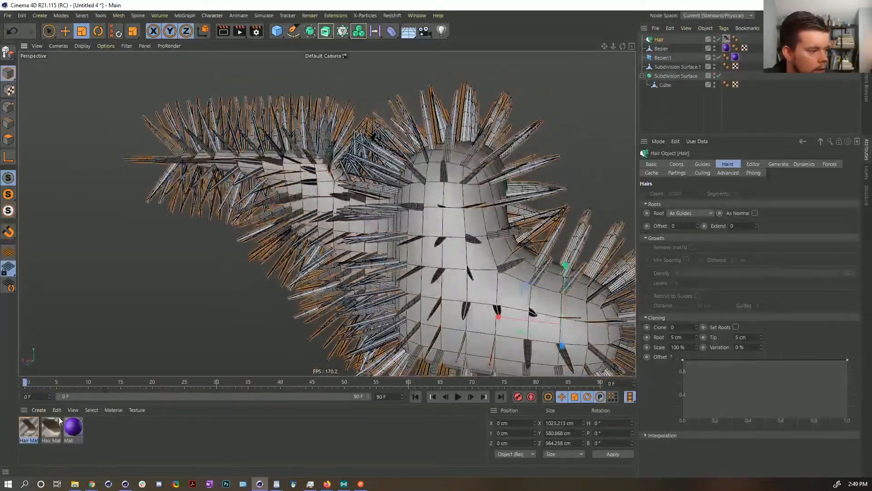
click(49, 429)
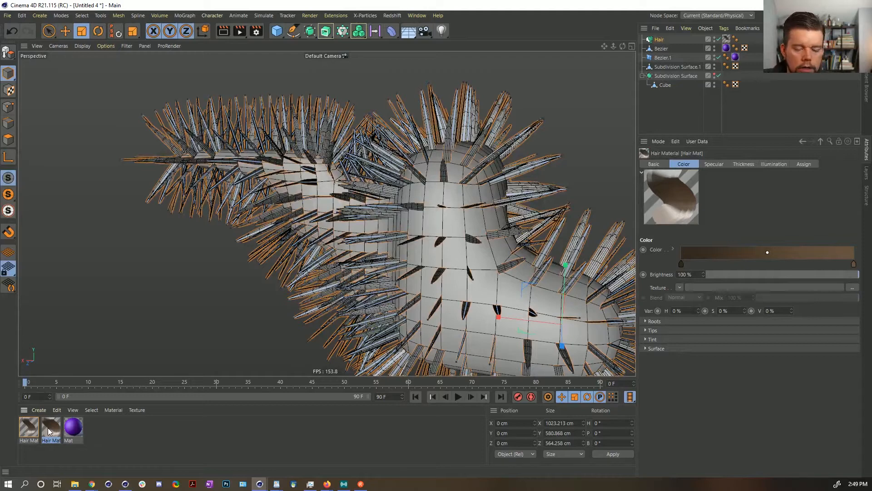
key(Delete)
Set the root and tip thickness of the remaining Hair Mat material to 55 cm
click(29, 429)
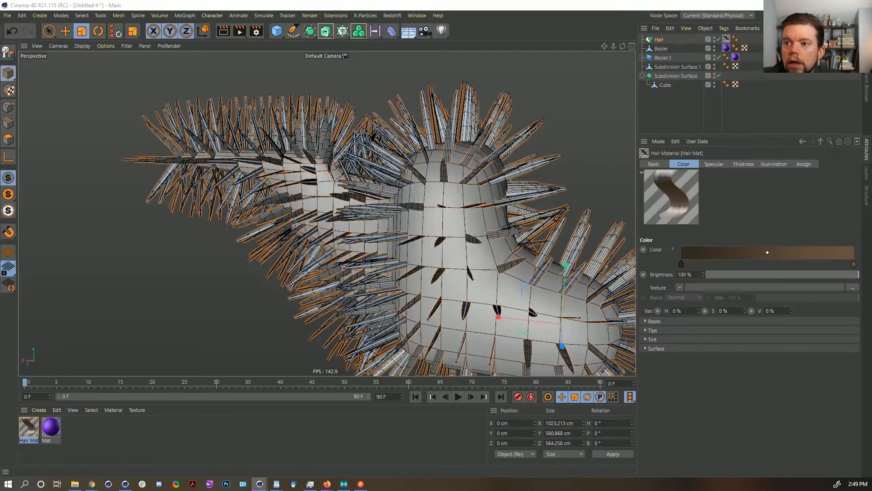
drag(540, 79, 598, 157)
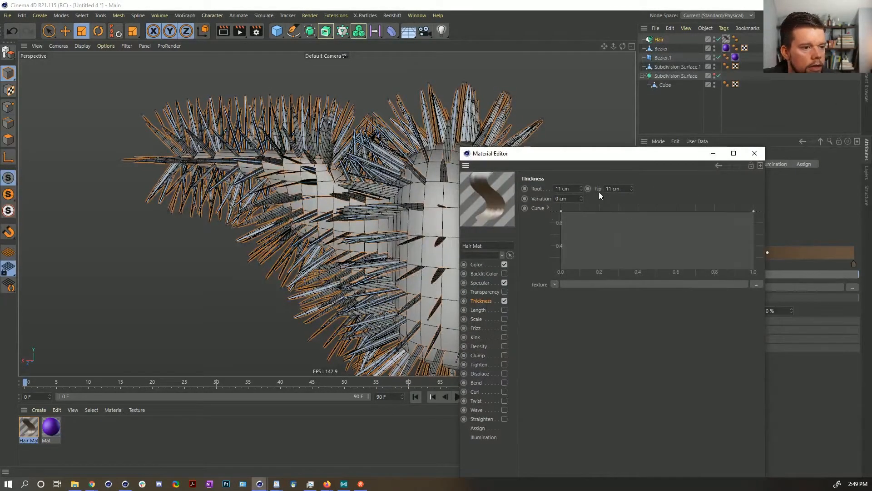
drag(581, 188, 583, 180)
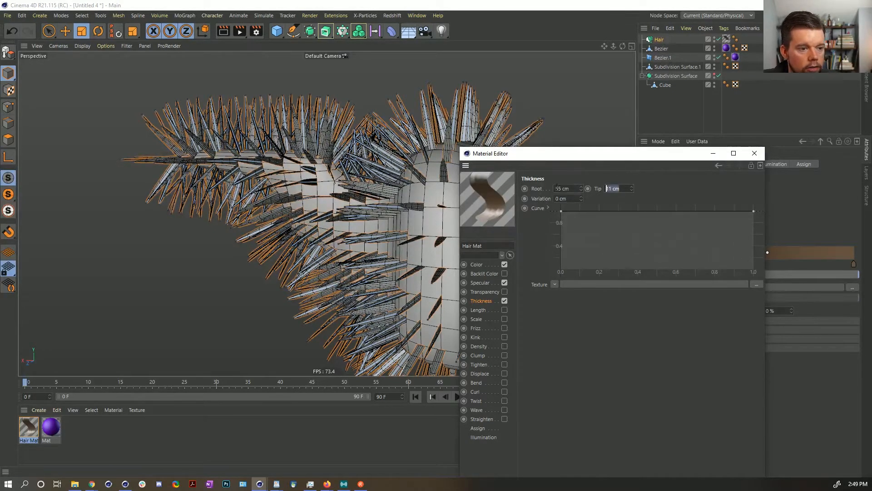
text(55)
key(Return)
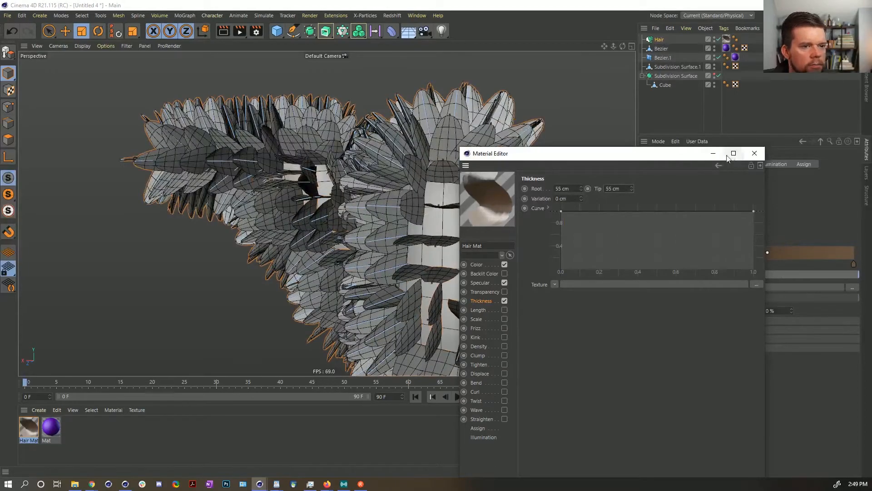
click(753, 154)
Select the Hair object and detach the Hair Tools palette as a floating window over the viewport
alt+drag(483, 245, 387, 231)
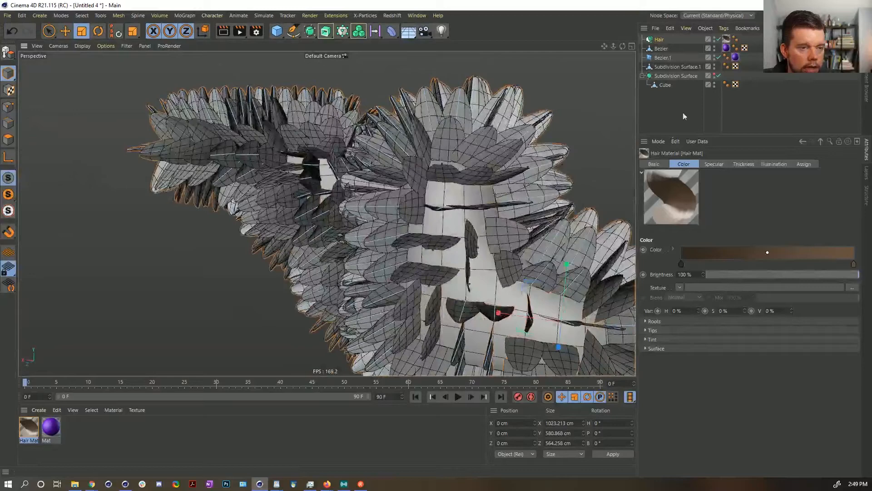
click(664, 42)
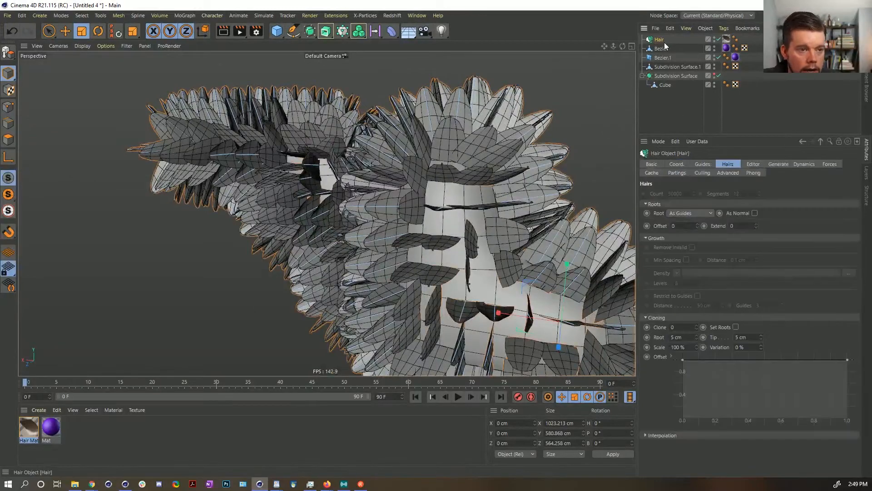
click(157, 17)
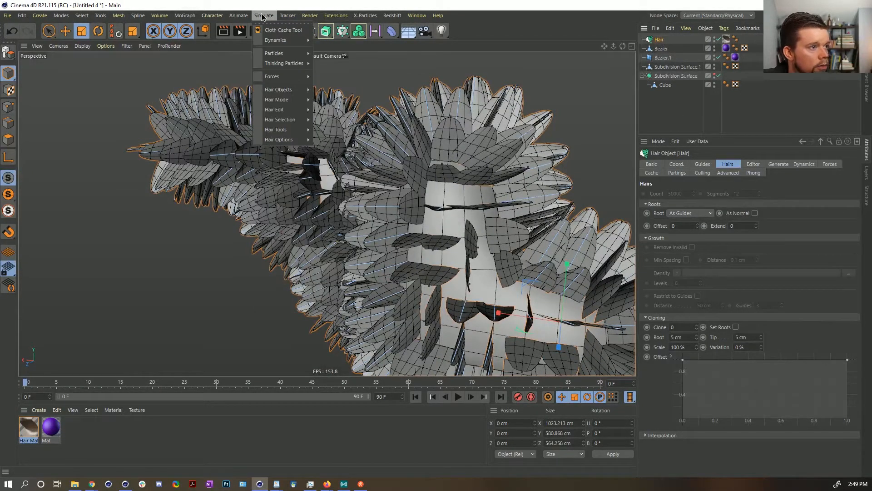
mouse_move(282, 53)
mouse_move(292, 93)
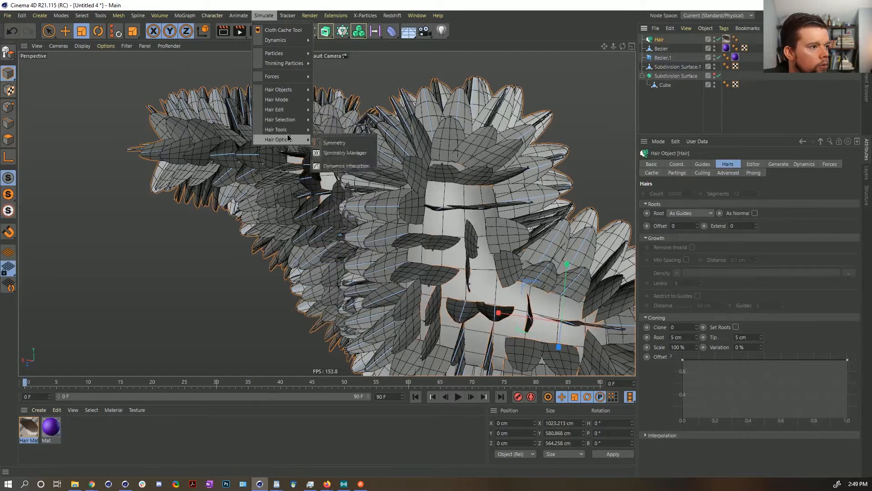
mouse_move(302, 132)
click(339, 127)
drag(327, 120, 578, 32)
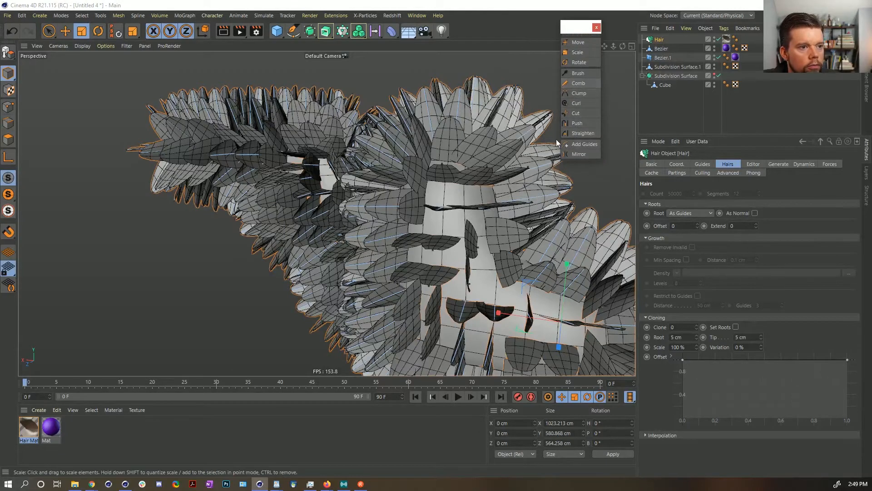
Brush the scale guides along the creature's side toward the narrow end of the body with the hair Brush tool
click(579, 72)
mouse_move(574, 290)
mouse_down()
mouse_move(538, 278)
mouse_move(499, 239)
mouse_move(548, 268)
mouse_move(445, 111)
mouse_up()
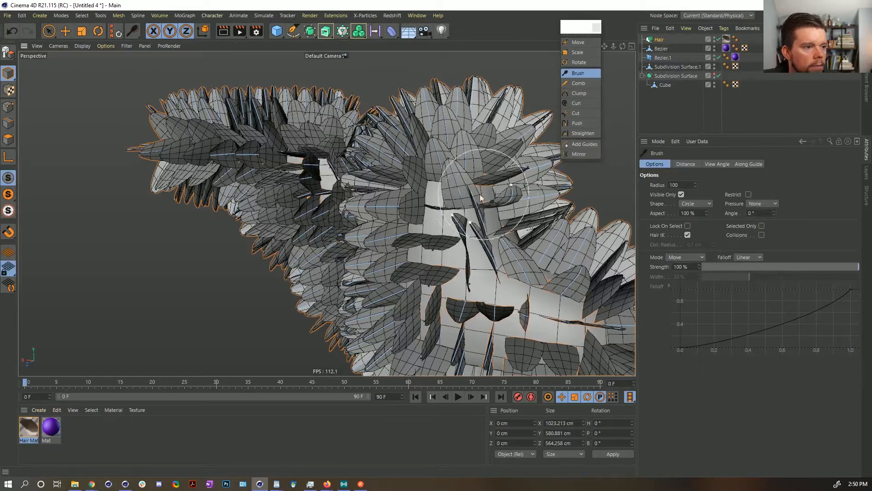
drag(483, 195, 278, 134)
mouse_move(418, 219)
alt+mouse_down()
mouse_move(204, 163)
mouse_move(236, 150)
mouse_move(136, 154)
mouse_move(51, 196)
alt+mouse_up()
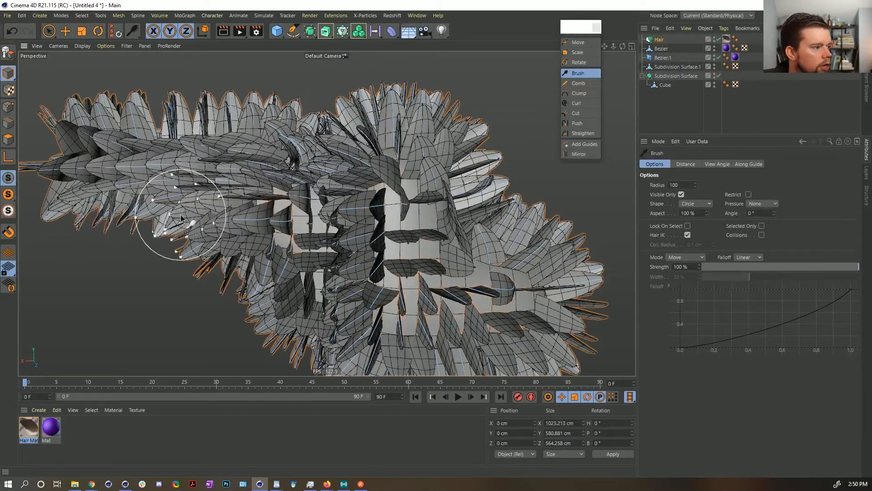
drag(182, 214, 58, 205)
Brush the guides over the top and other side of the narrow section so they lie toward its tip
alt+drag(196, 171, 304, 202)
drag(268, 187, 221, 170)
alt+middle_drag(240, 166, 279, 194)
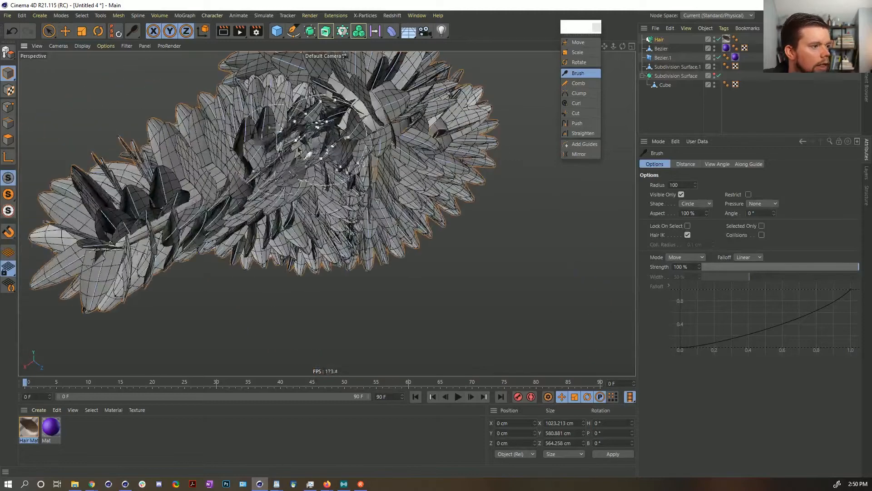
drag(317, 139, 130, 212)
mouse_move(293, 119)
mouse_down()
mouse_move(261, 119)
mouse_move(72, 188)
mouse_up()
drag(270, 145, 50, 213)
drag(246, 117, 46, 218)
mouse_move(214, 115)
mouse_down()
mouse_move(86, 189)
mouse_move(67, 190)
mouse_up()
Brush the guides on the middle of the creature's flank toward the narrow end, covering the bare patches
alt+drag(490, 255, 388, 194)
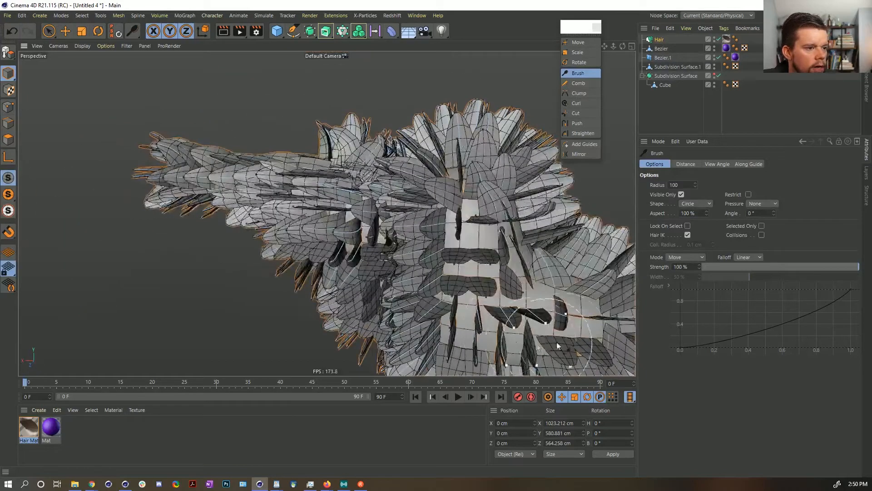
drag(475, 300, 474, 249)
mouse_move(470, 314)
mouse_down()
mouse_move(448, 236)
mouse_move(436, 248)
mouse_up()
drag(483, 272, 455, 248)
drag(516, 279, 400, 184)
drag(507, 237, 349, 187)
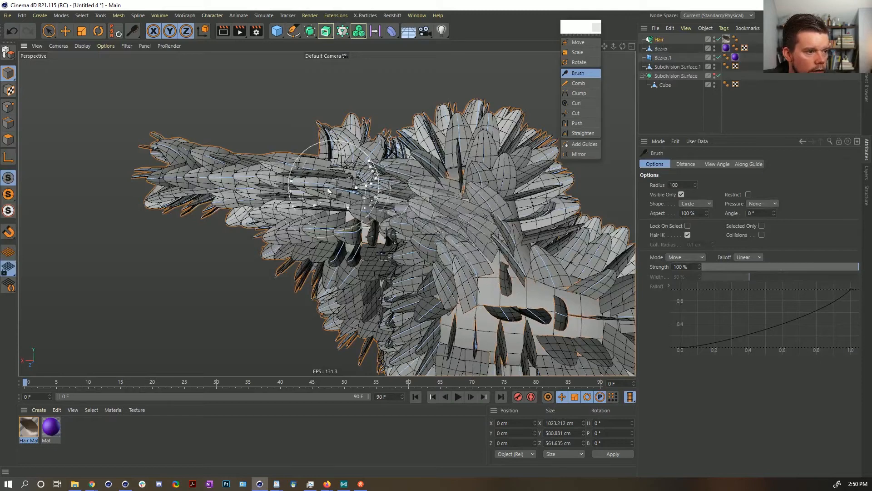
Brush down the upright guides where the narrow section joins the body, combing them toward the tip
mouse_move(382, 259)
alt+mouse_down()
mouse_move(425, 244)
mouse_move(329, 210)
alt+mouse_up()
drag(405, 176, 289, 208)
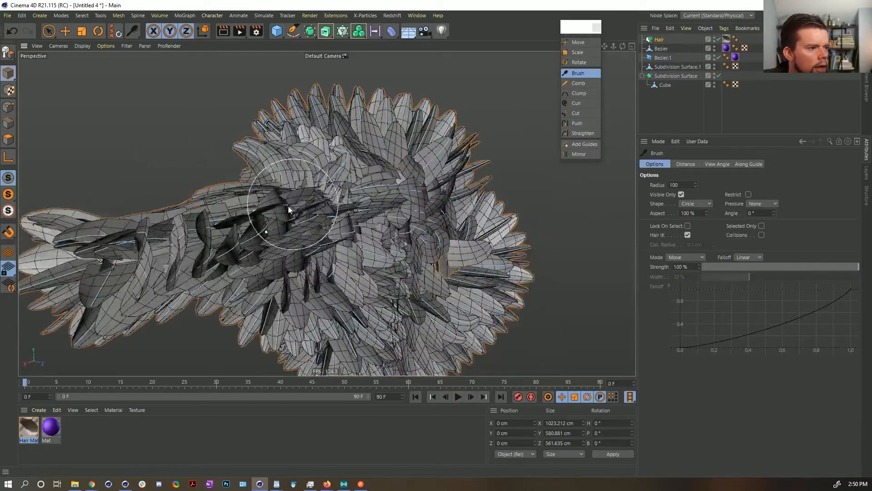
drag(350, 187, 212, 237)
drag(295, 235, 91, 265)
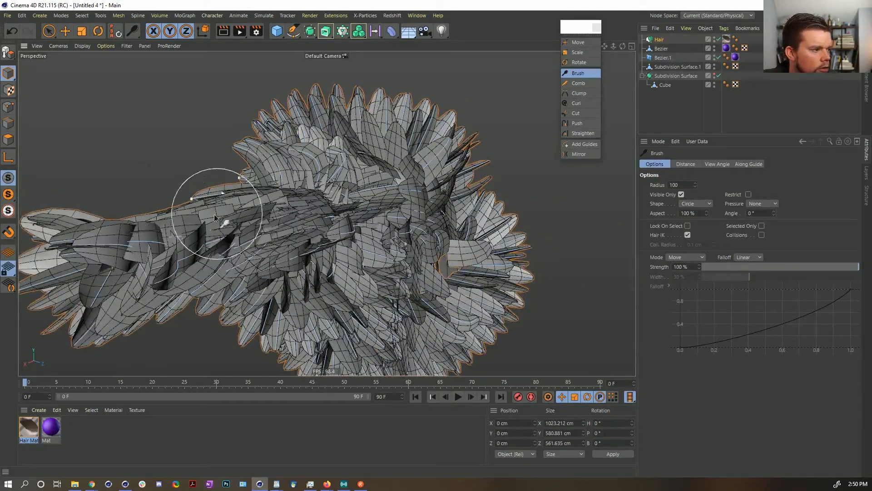
drag(220, 215, 112, 265)
drag(175, 225, 13, 287)
Brush the lower flank guides up and toward the narrow end to cover the gaps below the side
mouse_move(359, 283)
alt+mouse_down()
mouse_move(336, 278)
mouse_move(454, 275)
mouse_move(343, 231)
mouse_move(282, 223)
alt+mouse_up()
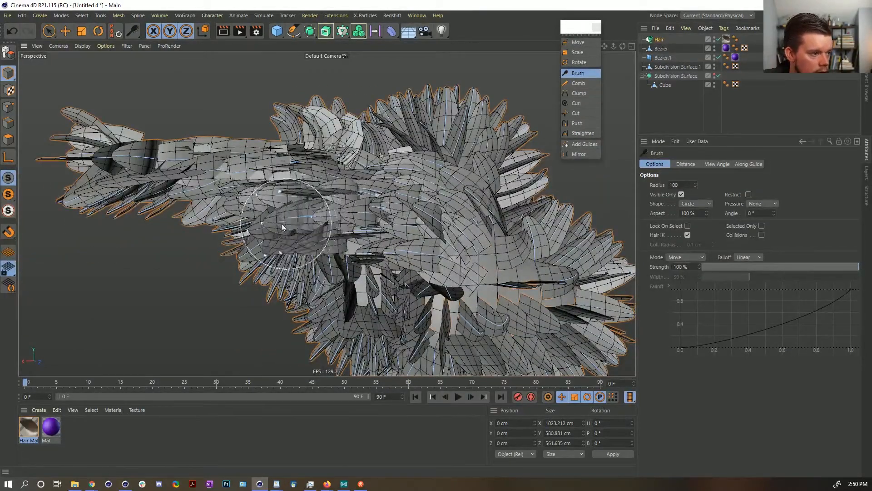
drag(340, 242, 286, 245)
drag(494, 328, 389, 284)
mouse_move(428, 314)
mouse_down()
mouse_move(350, 254)
mouse_move(384, 270)
mouse_move(356, 245)
mouse_up()
drag(424, 290, 342, 243)
Brush the guides on the upper hump and around the bare area near the wide end toward the narrow end
alt+drag(485, 231, 459, 268)
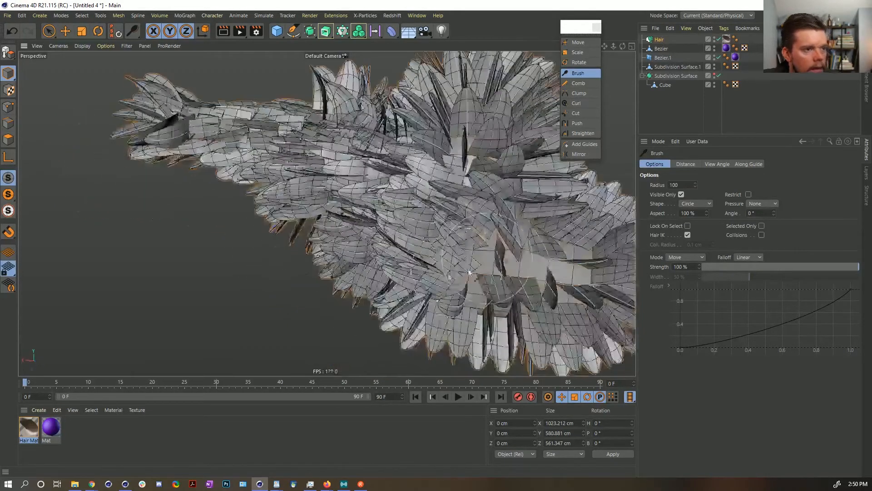
mouse_move(499, 191)
mouse_down()
mouse_move(376, 109)
mouse_move(390, 135)
mouse_move(383, 144)
mouse_up()
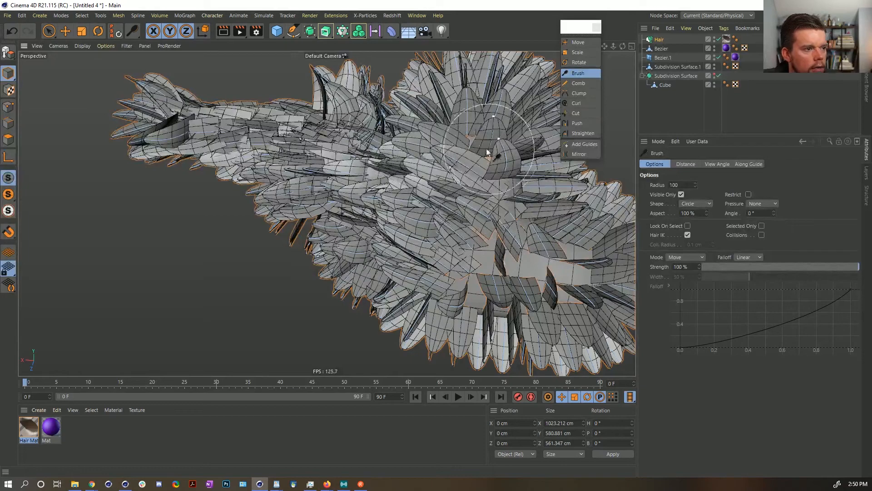
drag(489, 148, 392, 133)
mouse_move(565, 262)
mouse_down()
mouse_move(494, 237)
mouse_move(504, 267)
mouse_up()
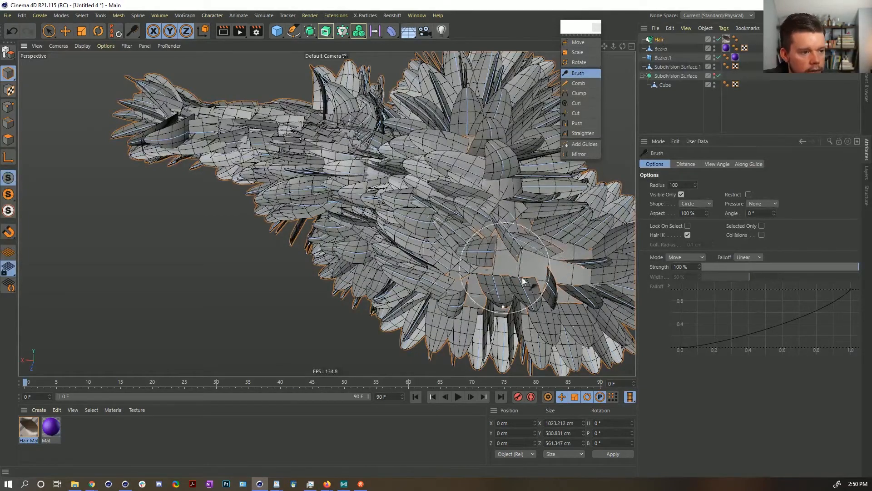
mouse_move(594, 324)
mouse_down()
mouse_move(479, 310)
mouse_move(444, 265)
mouse_up()
Flatten the protruding guides along the belly's lower edge by brushing them toward the narrow end
mouse_move(496, 321)
alt+mouse_down()
mouse_move(501, 254)
mouse_move(443, 290)
alt+mouse_up()
drag(558, 341, 406, 331)
drag(584, 362, 394, 338)
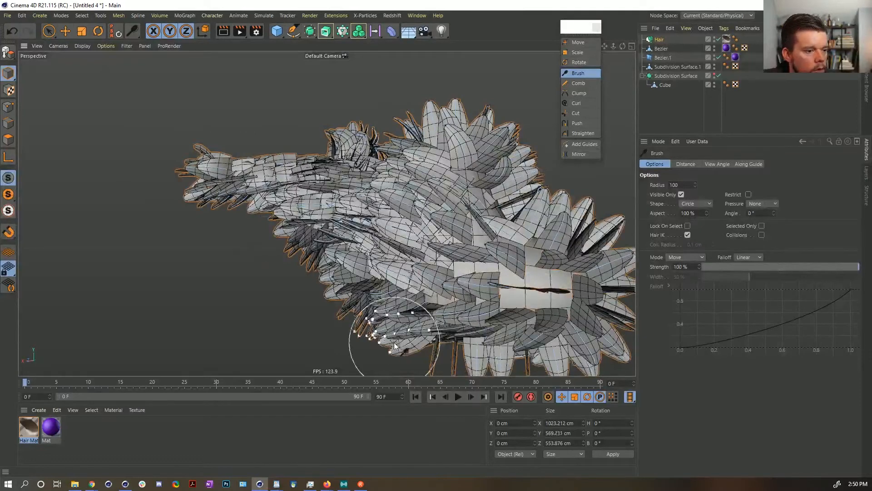
alt+middle_drag(526, 320, 504, 262)
mouse_move(538, 318)
mouse_down()
mouse_move(495, 332)
mouse_move(374, 297)
mouse_move(362, 274)
mouse_up()
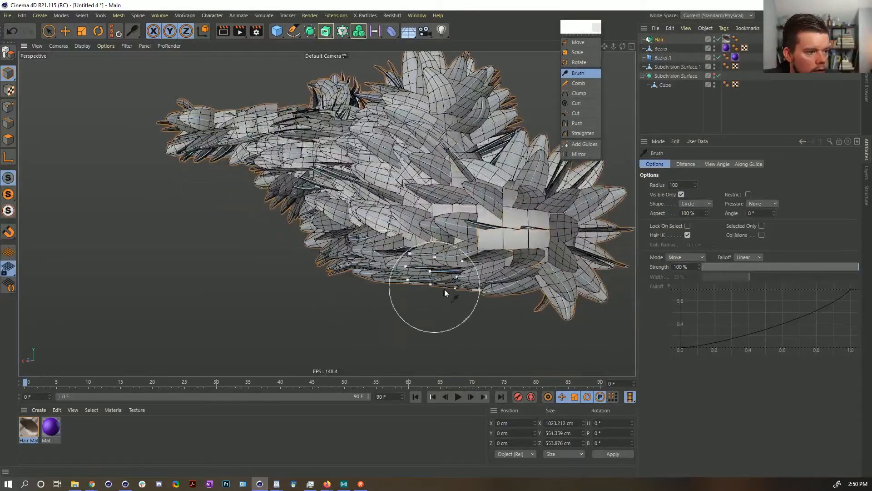
mouse_move(478, 288)
mouse_down()
mouse_move(392, 287)
mouse_move(279, 215)
mouse_up()
drag(414, 282, 265, 177)
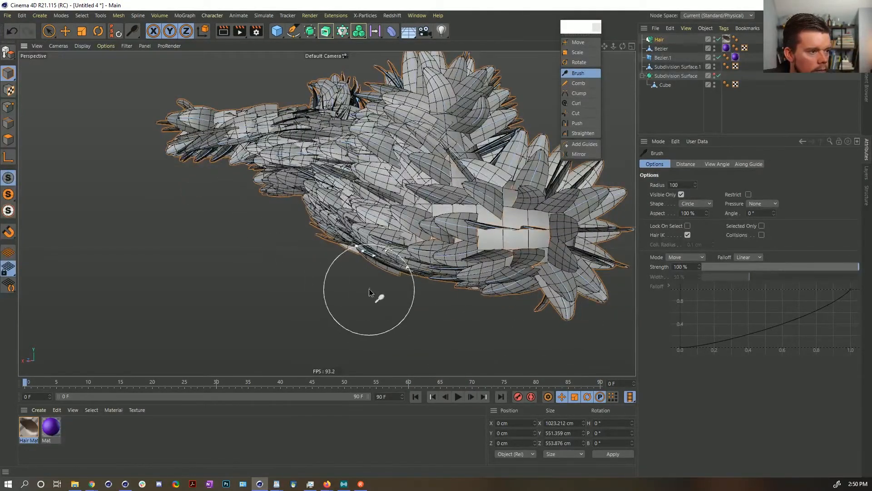
Smooth the guides on the underside leading into the narrow section so they follow the body's outline
drag(370, 291, 247, 182)
mouse_move(350, 279)
mouse_down()
mouse_move(319, 209)
mouse_move(249, 156)
mouse_up()
drag(316, 229, 227, 157)
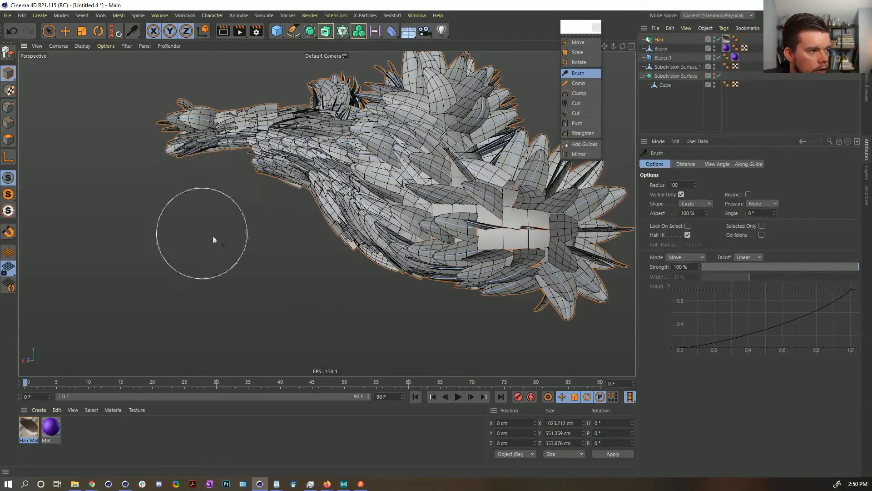
drag(276, 220, 214, 170)
mouse_move(304, 212)
mouse_down()
mouse_move(245, 175)
mouse_move(227, 151)
mouse_up()
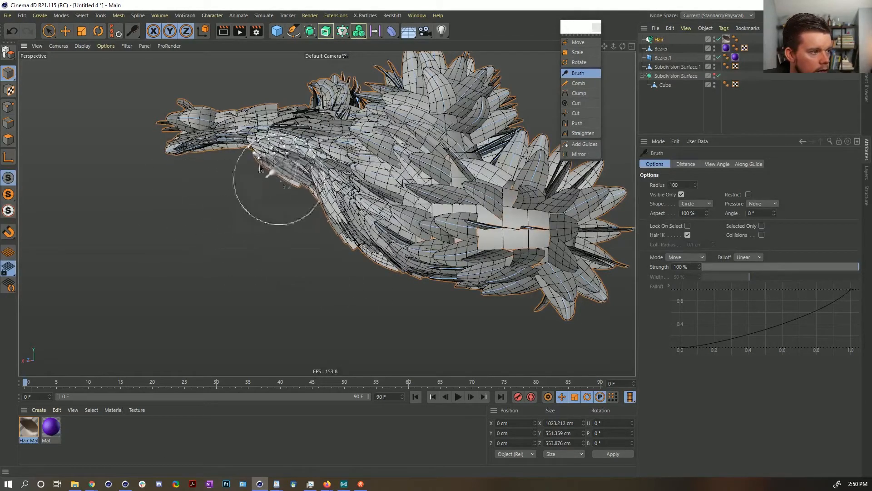
alt+middle_drag(305, 184, 317, 249)
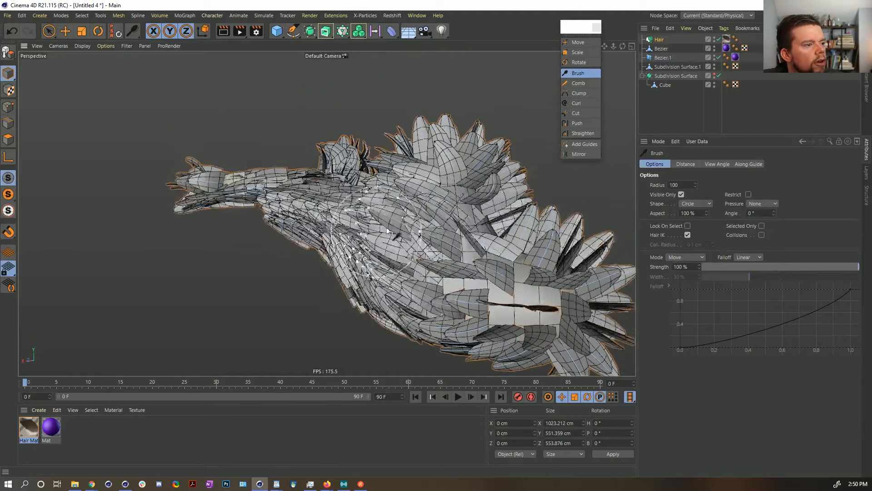
Brush the protruding guides along the upper flank and back down toward the narrow end
drag(412, 240, 341, 221)
drag(395, 185, 291, 176)
drag(444, 98, 255, 167)
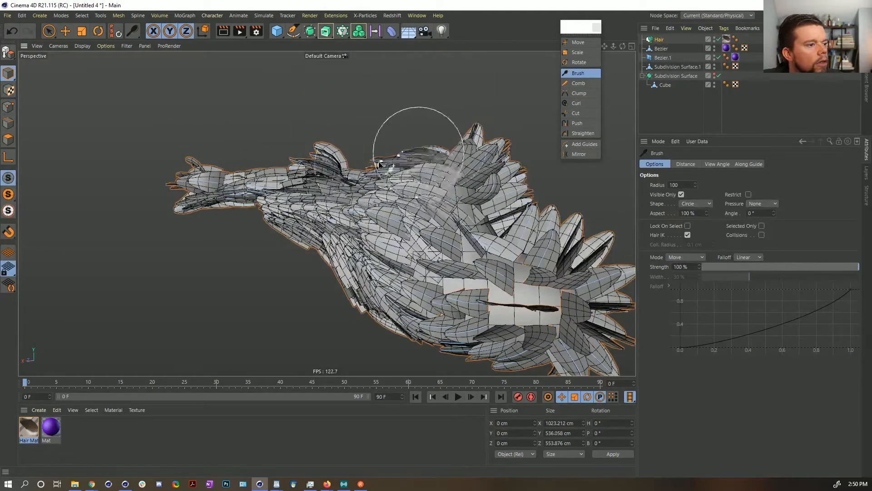
mouse_move(411, 138)
mouse_down()
mouse_move(236, 139)
mouse_move(263, 173)
mouse_up()
drag(381, 137, 184, 123)
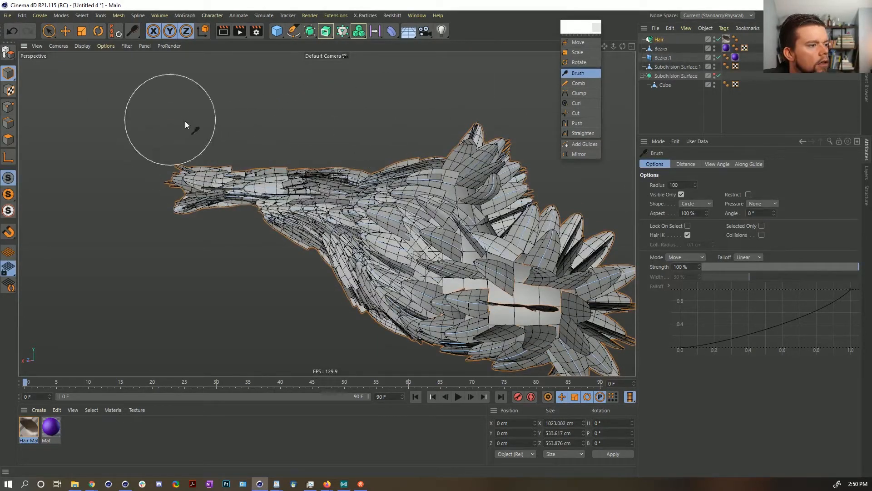
Flatten the guides on the narrow section and its underside by brushing them toward the tip
drag(342, 132, 155, 158)
drag(311, 205, 103, 165)
drag(280, 207, 90, 166)
drag(273, 186, 72, 160)
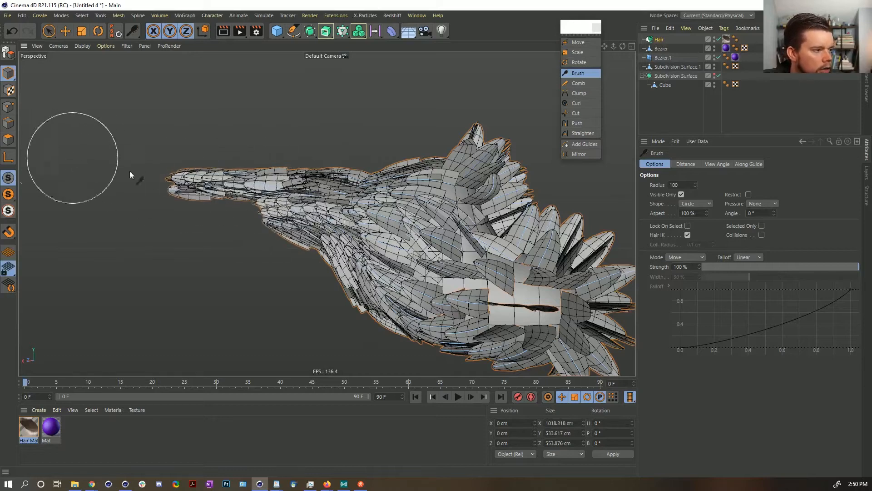
drag(300, 295, 206, 196)
drag(287, 282, 218, 218)
drag(290, 251, 252, 236)
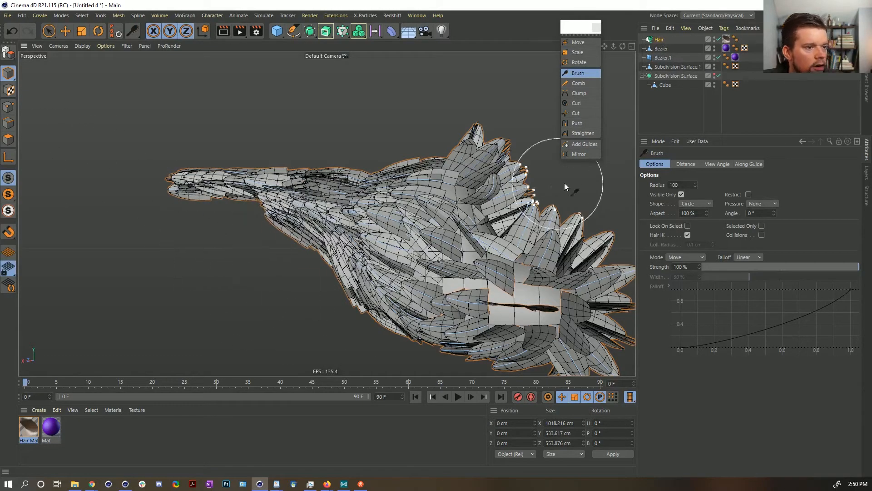
Straighten the hair guides along the Normal direction at a strength of 22.2 %
click(595, 134)
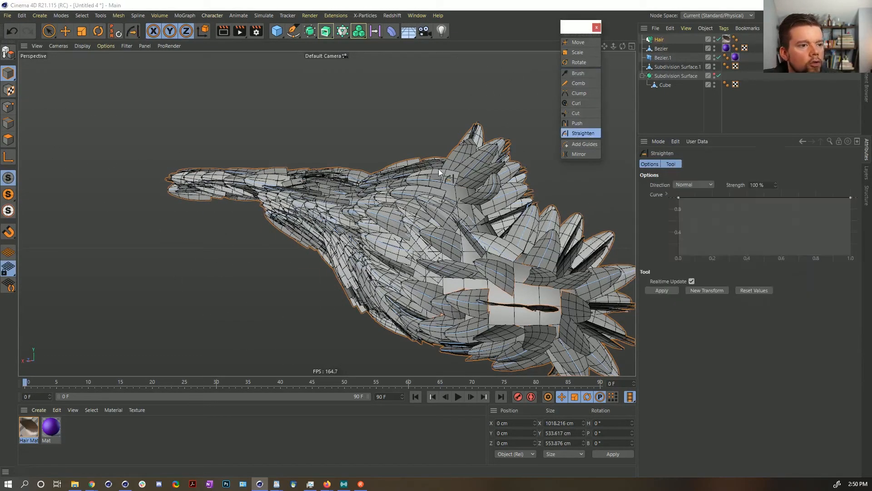
drag(227, 180, 261, 190)
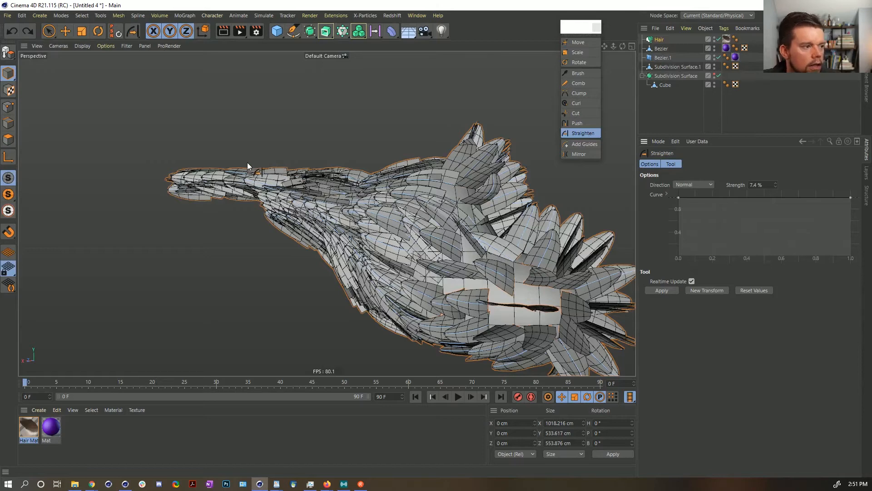
drag(247, 162, 298, 166)
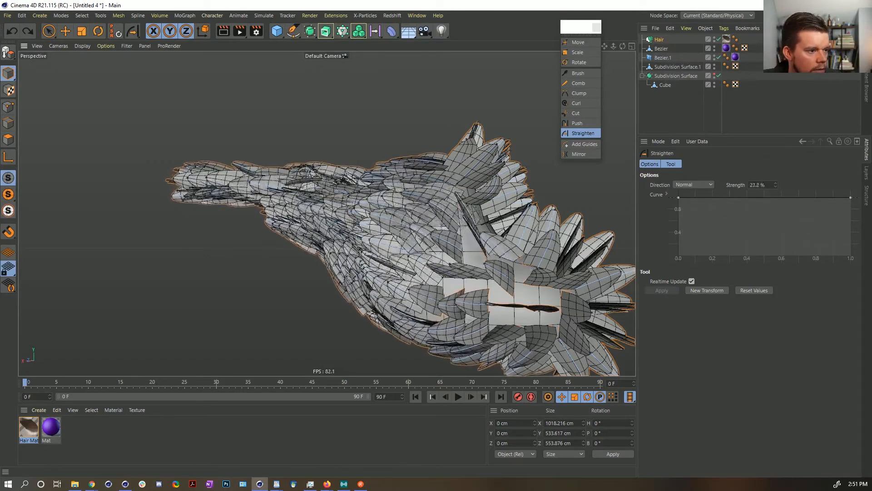
drag(458, 143, 456, 142)
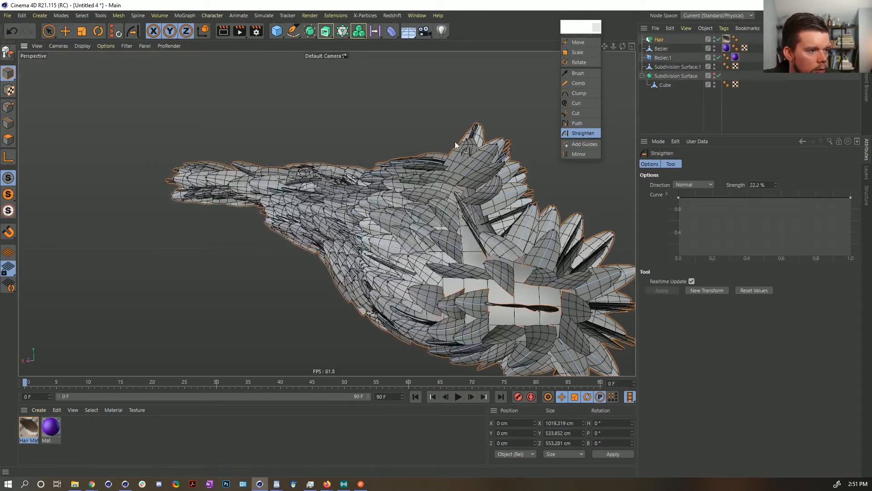
Examine the straightened scales up close around the narrow section, the underside and the flank
alt+drag(379, 210, 398, 224)
alt+middle_drag(386, 227, 420, 288)
alt+right_drag(421, 288, 467, 249)
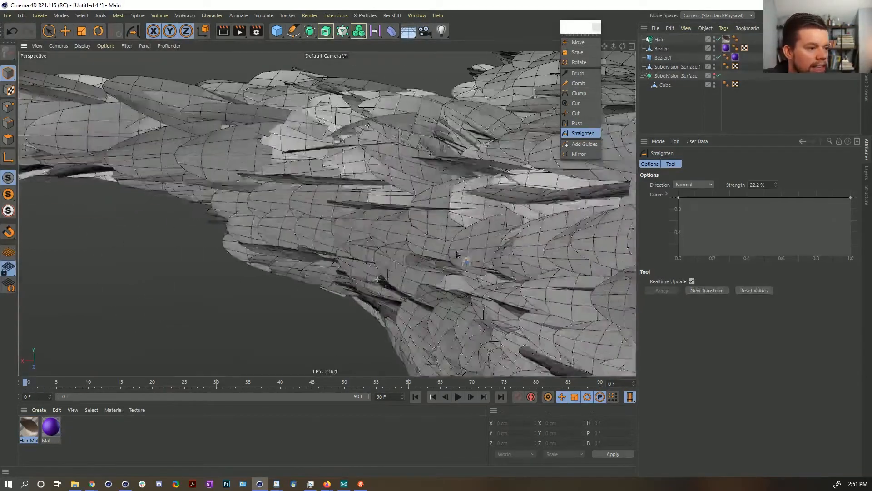
alt+drag(411, 231, 519, 208)
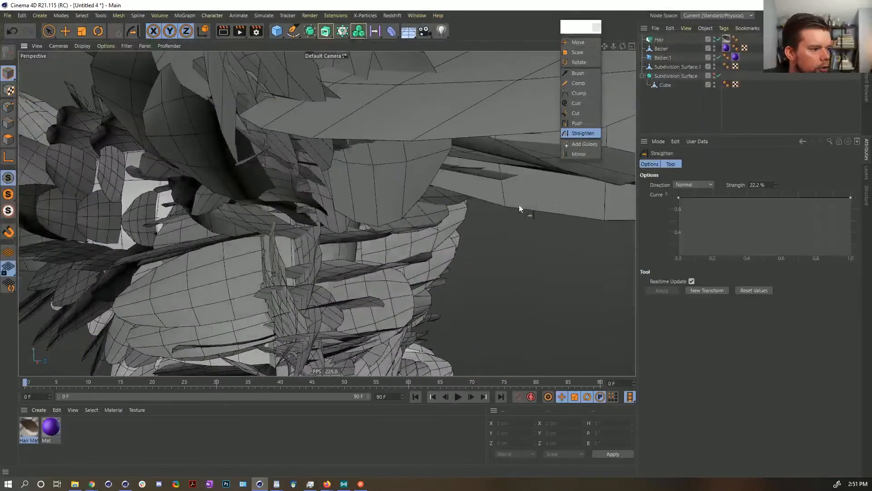
alt+drag(280, 263, 209, 253)
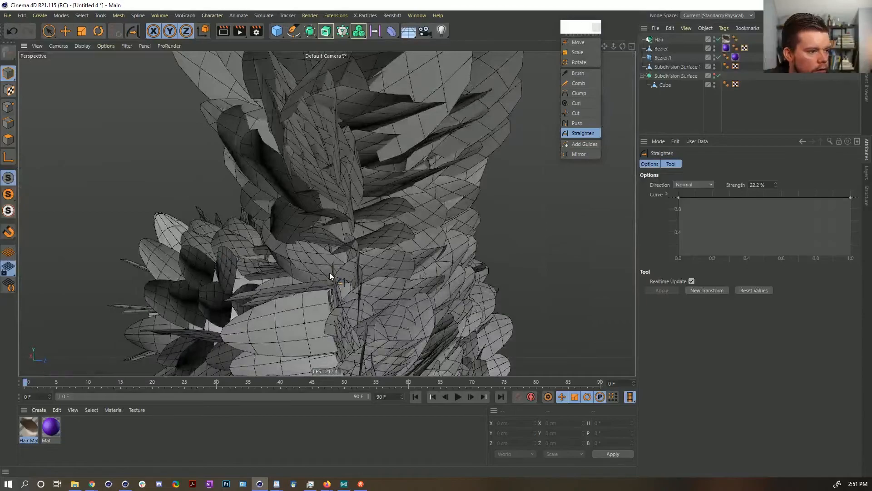
alt+drag(330, 276, 480, 248)
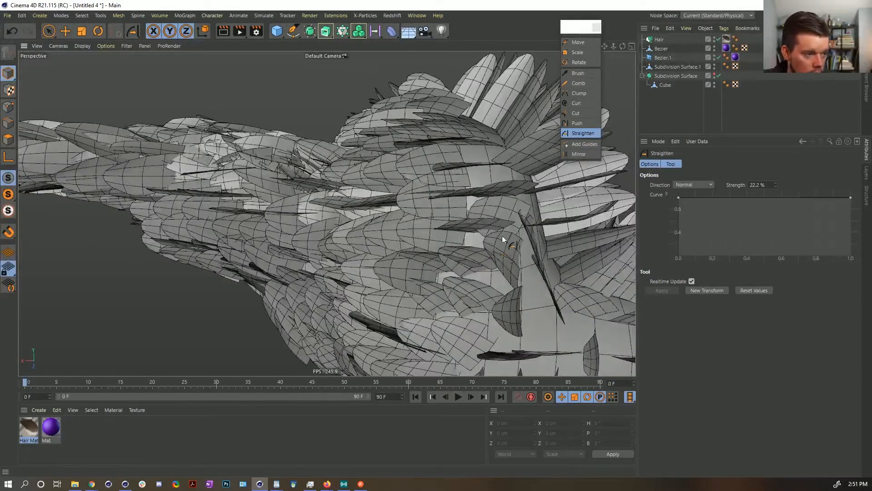
alt+right_drag(503, 235, 476, 244)
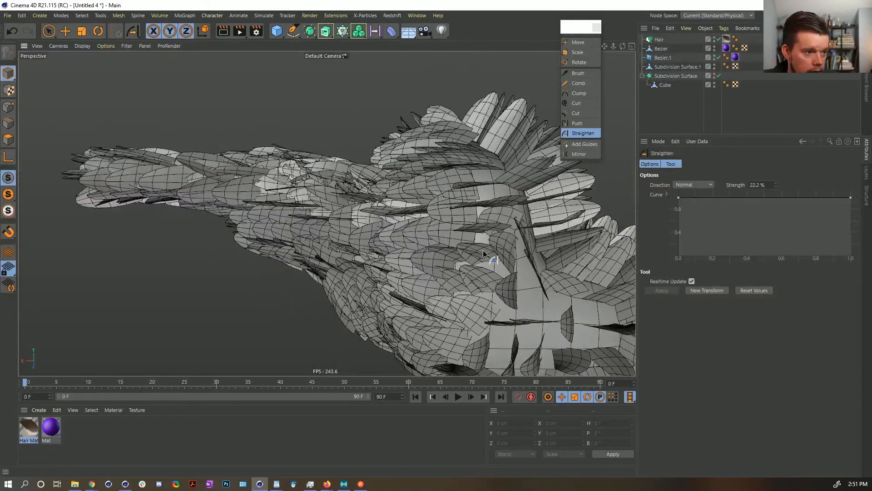
alt+middle_drag(483, 250, 440, 240)
alt+drag(441, 241, 375, 304)
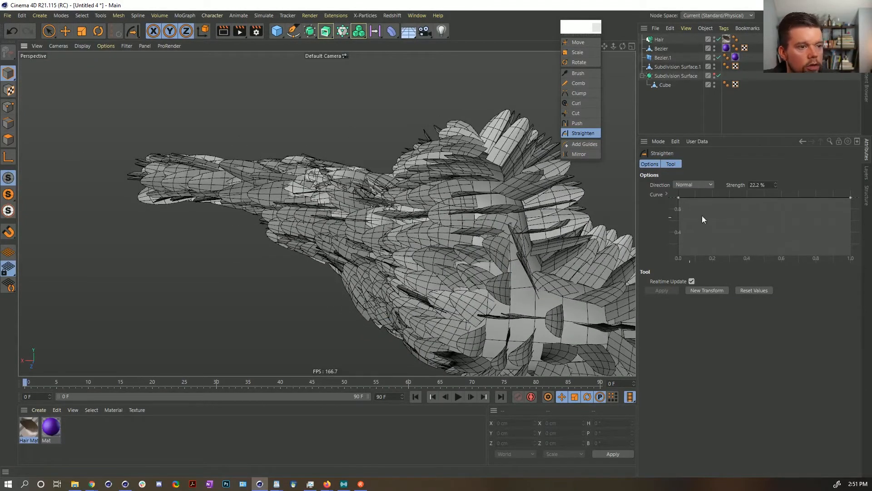
Close the floating hair tools palette and display the Hair Mat material's color settings
click(663, 51)
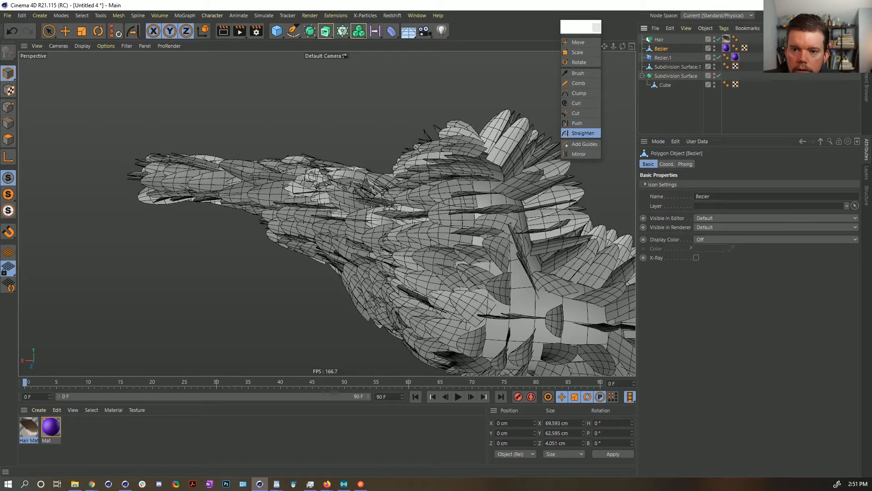
click(596, 27)
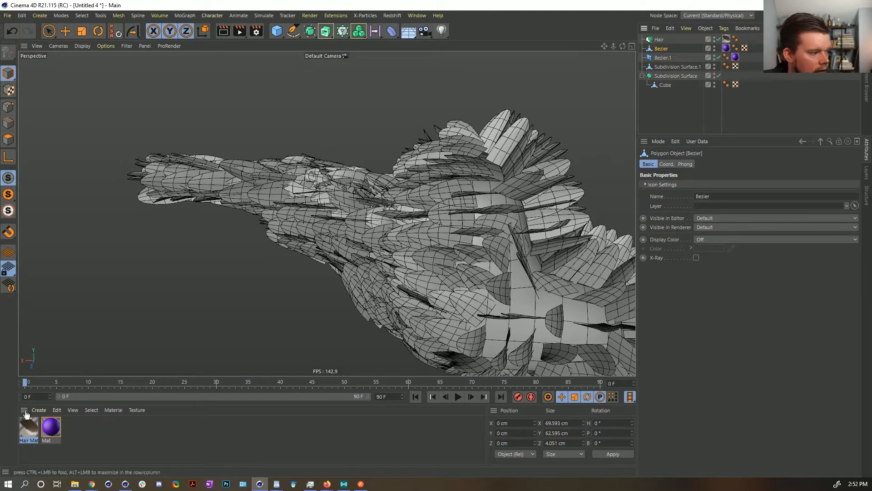
click(29, 431)
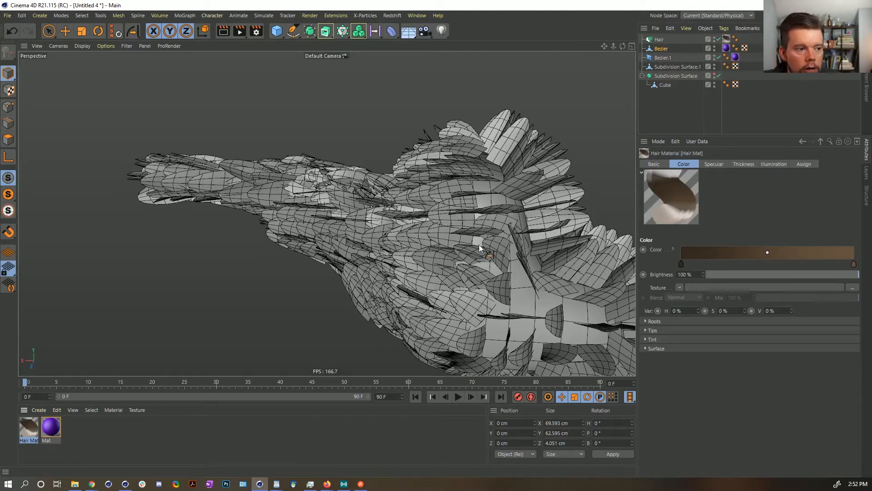
alt+drag(480, 246, 439, 236)
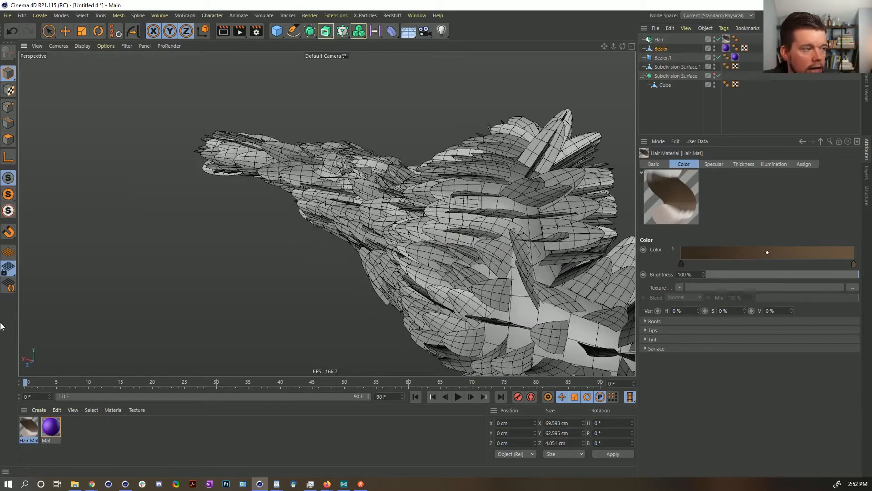
Create a vertex map on Subdivision Surface.1 by setting the selected polygons' vertex weight to 0 %
click(9, 139)
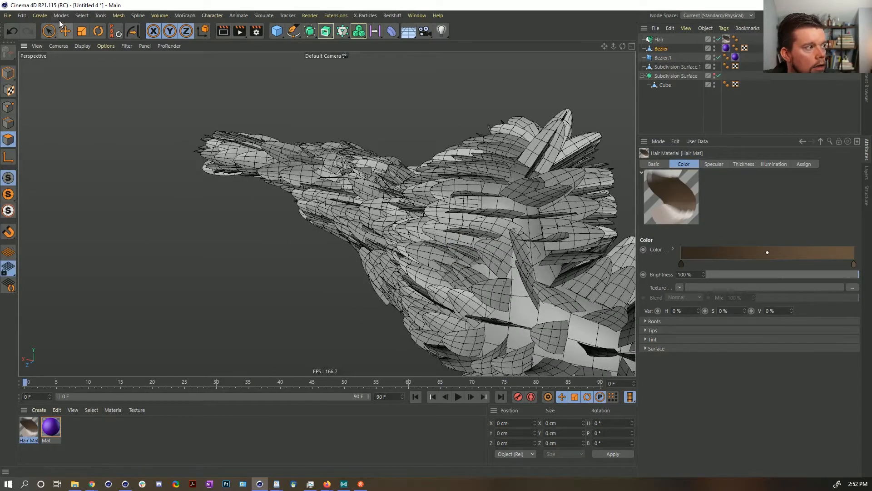
click(669, 67)
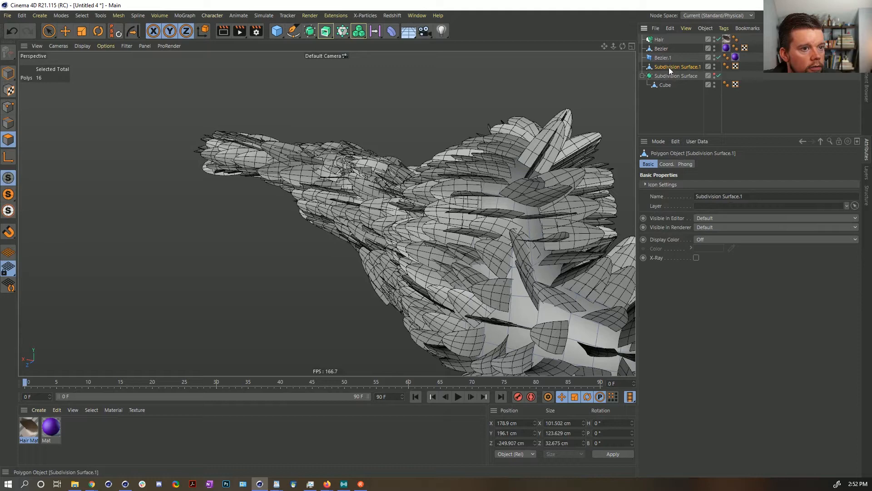
click(60, 16)
mouse_move(82, 16)
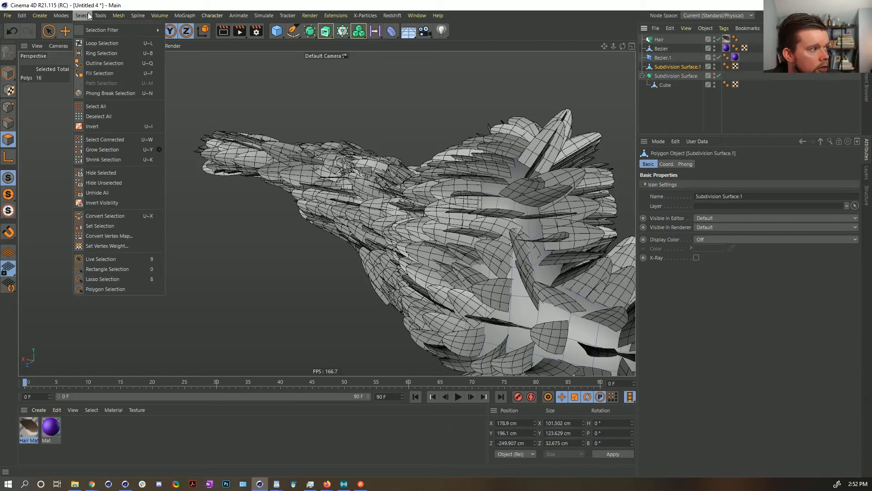
click(128, 243)
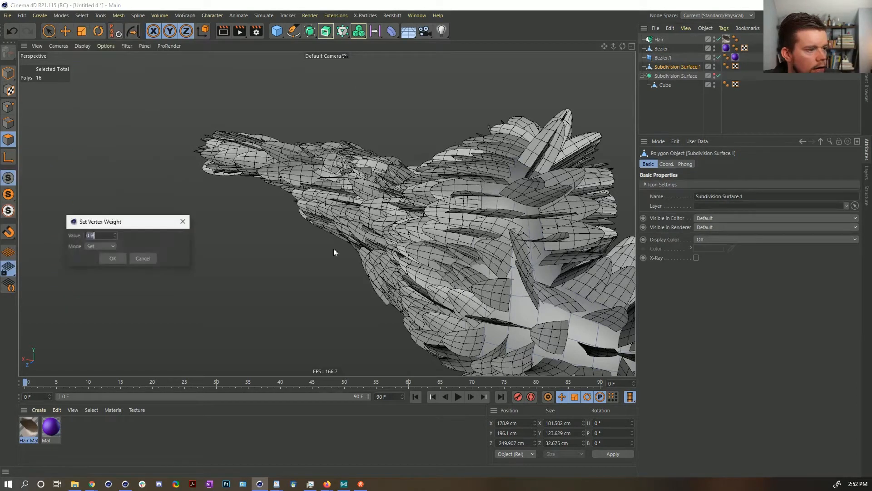
click(113, 258)
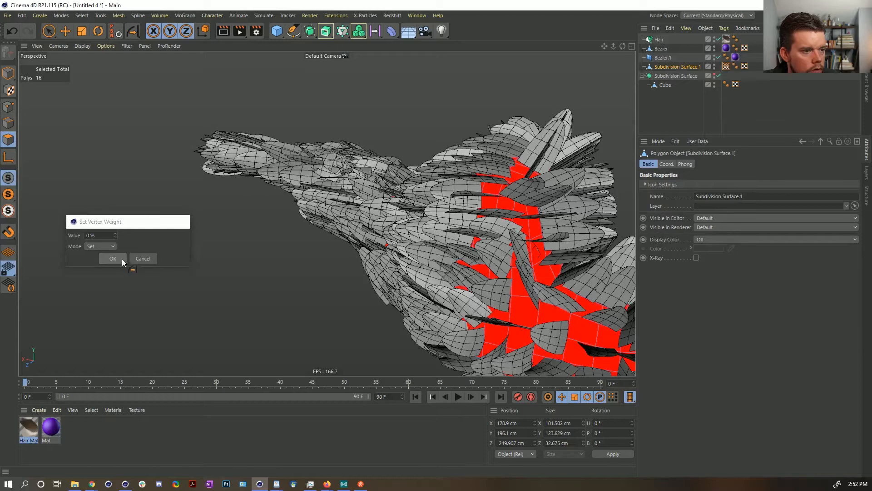
Paint full weight into the body's vertex map over the upper flank beside the bare area
click(726, 66)
double_click(726, 67)
mouse_move(510, 250)
mouse_down()
mouse_move(507, 214)
mouse_move(480, 215)
mouse_move(465, 252)
mouse_up()
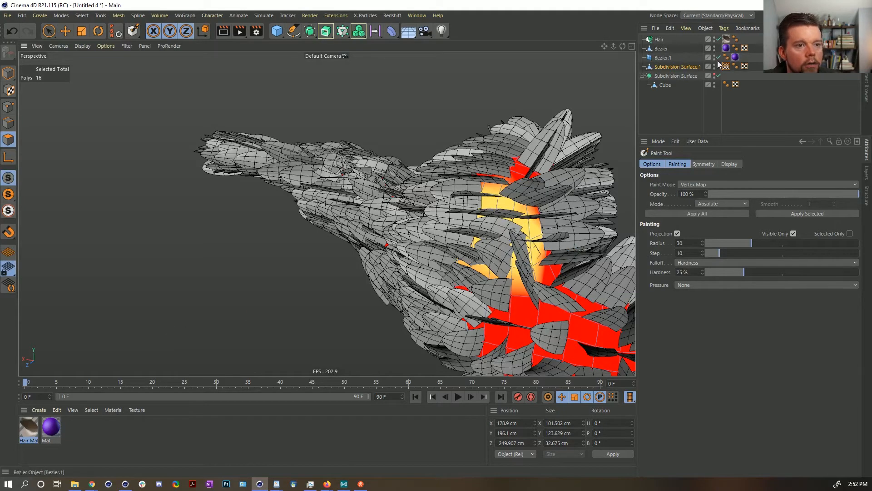
Load a Vertex Map shader into the Hair Mat's Thickness texture and link it to Subdivision Surface.1's vertex map
click(29, 427)
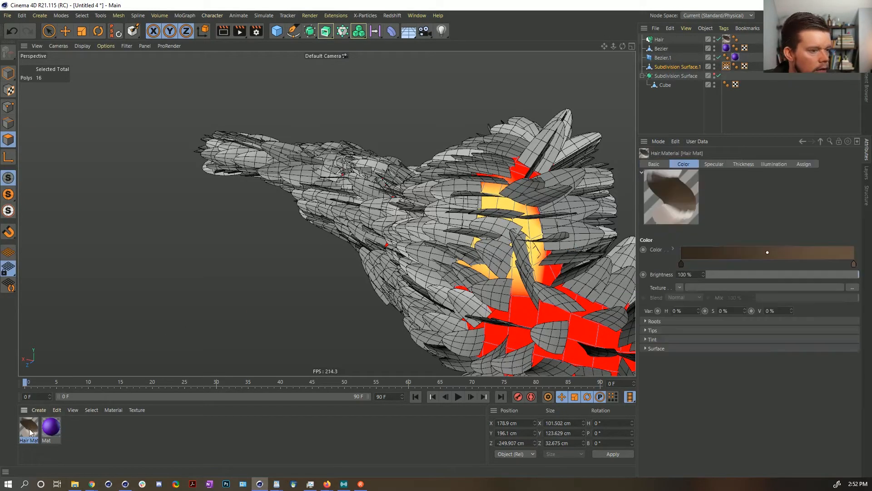
double_click(29, 427)
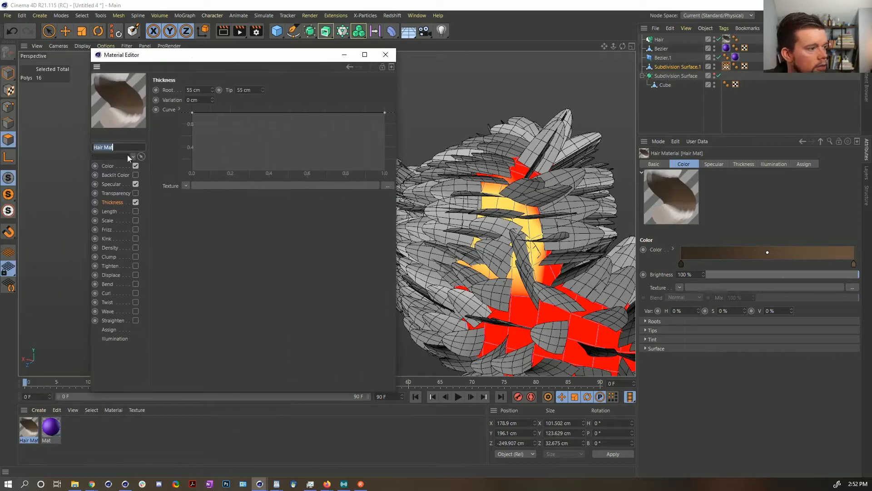
click(186, 185)
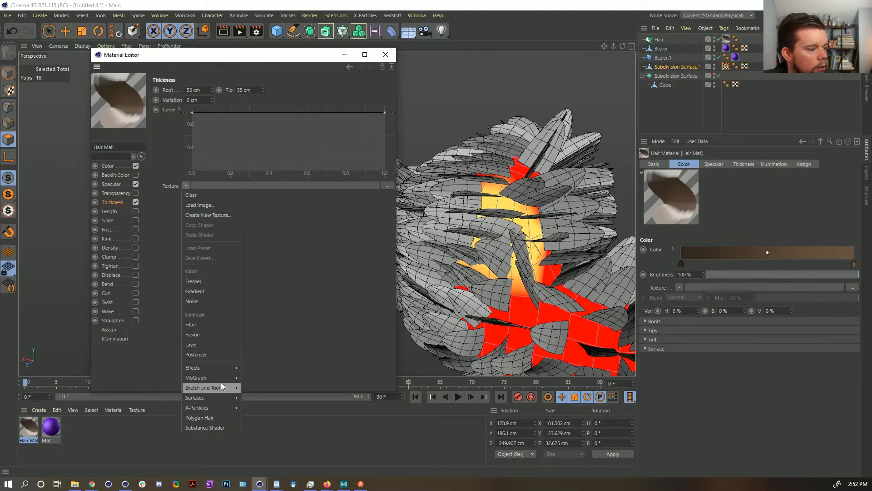
mouse_move(213, 368)
click(255, 460)
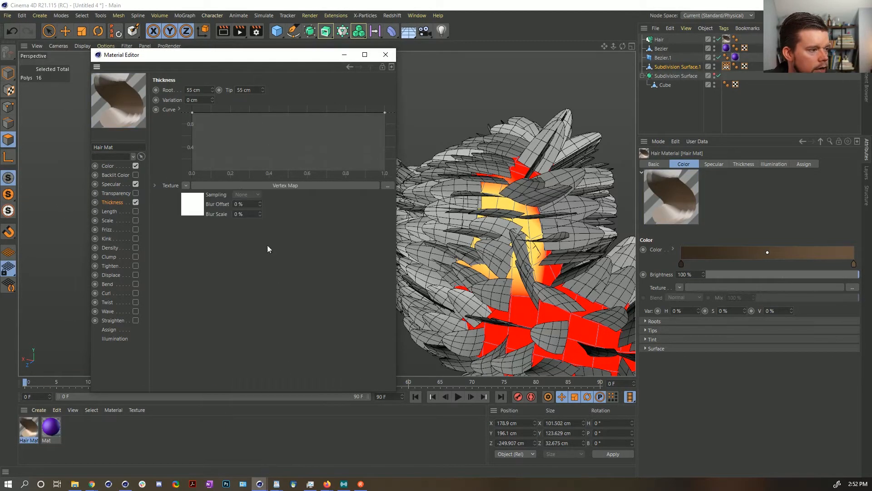
drag(726, 67, 716, 68)
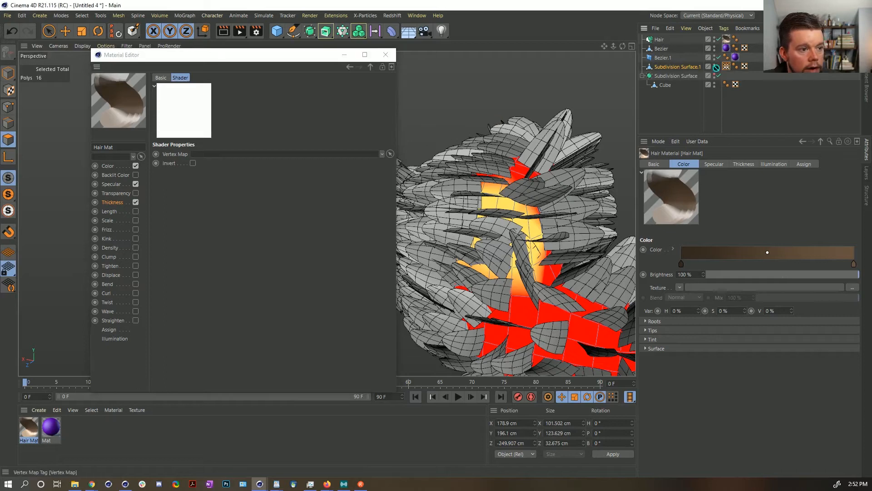
drag(260, 156, 262, 155)
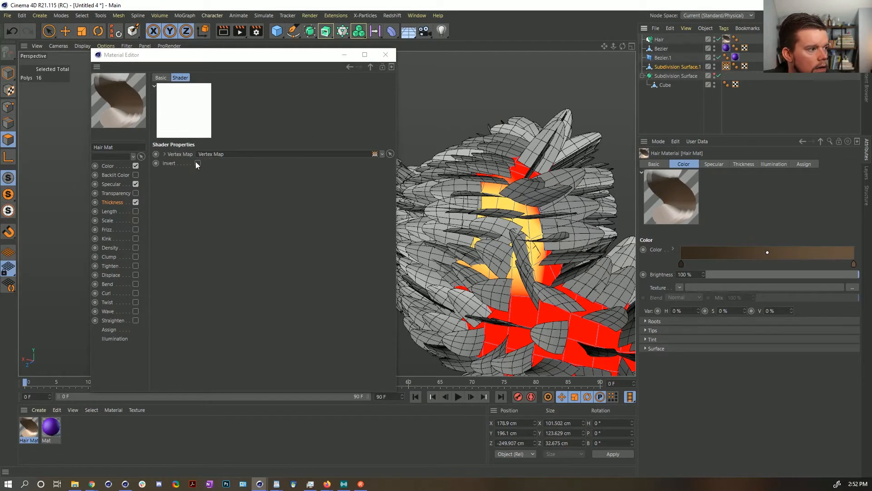
Close the material editor and return to Model mode with no object selected
click(386, 55)
click(713, 113)
click(9, 73)
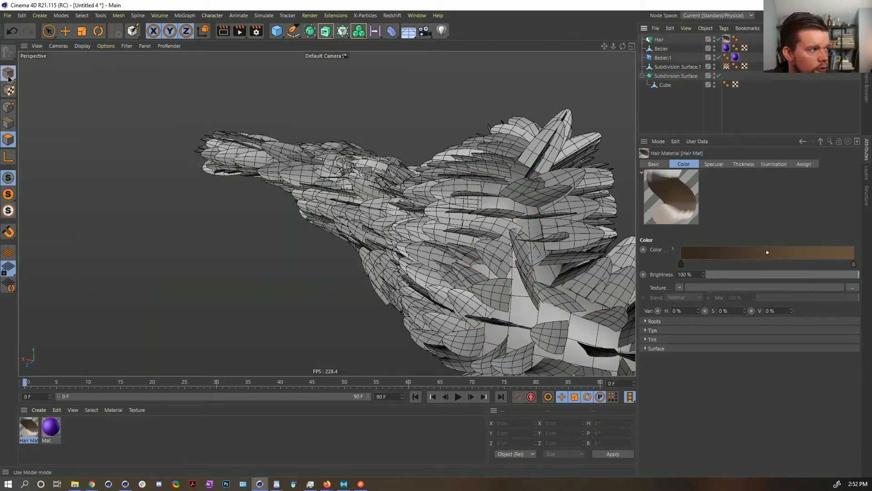
Play the hair simulation briefly to check the scales' movement, and return to the first frame
click(459, 396)
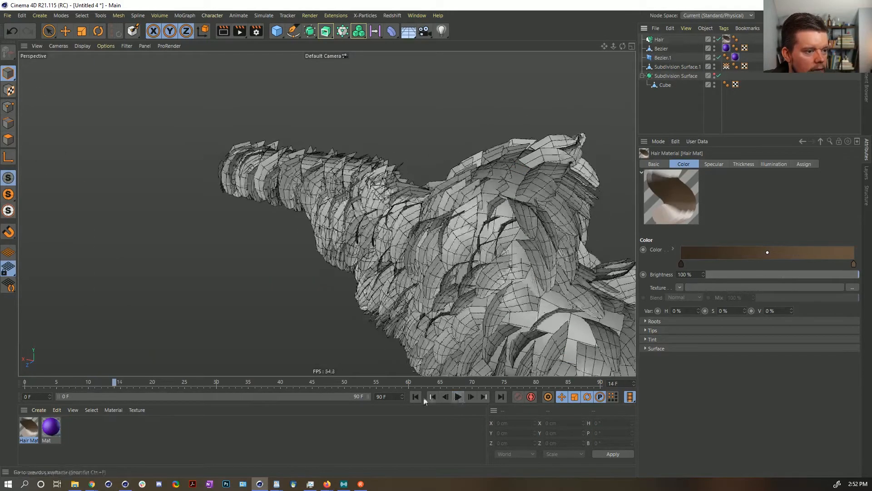
click(459, 396)
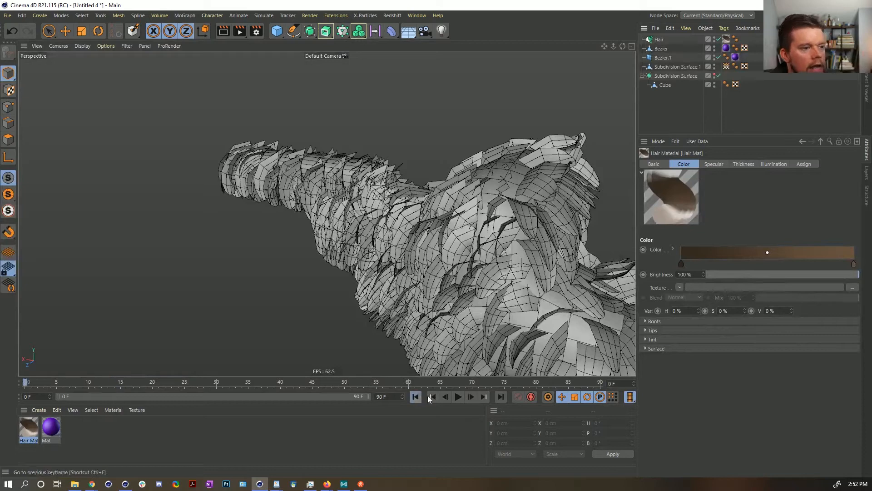
click(415, 396)
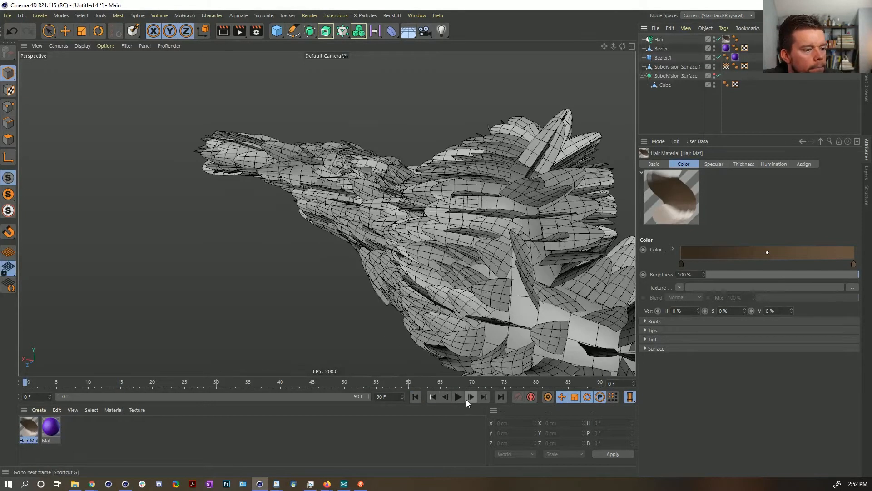
click(466, 397)
click(415, 396)
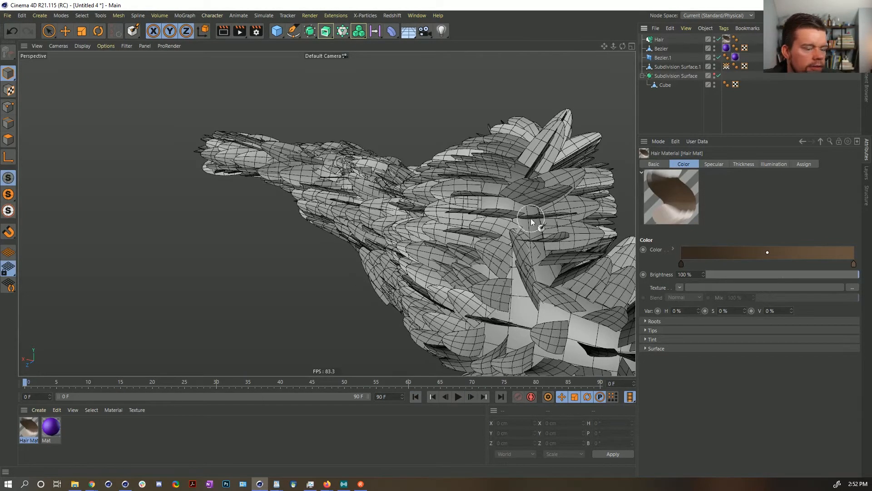
Review the Hair object's guide, hair, generation and dynamics settings, including the dynamics properties, maps and advanced options
click(658, 40)
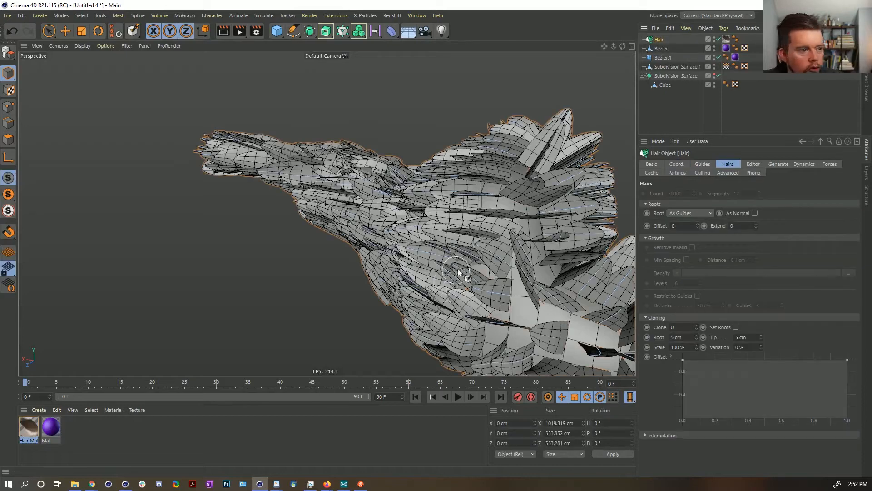
click(702, 164)
click(664, 247)
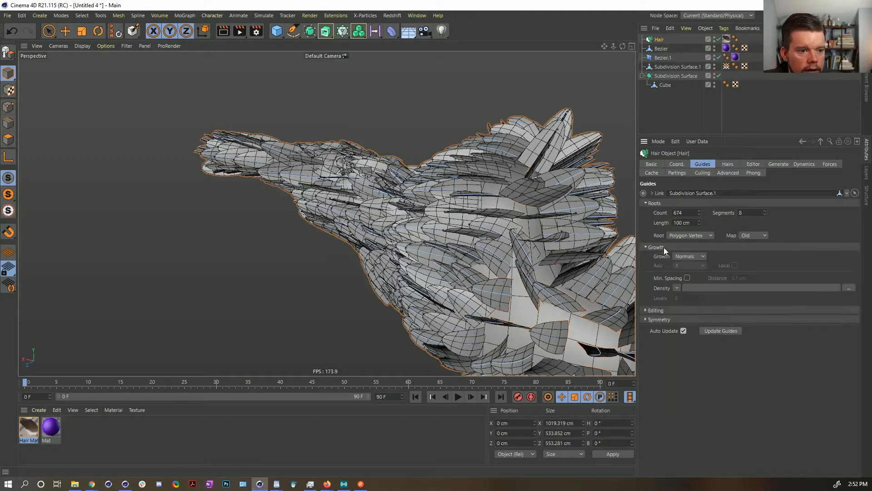
click(664, 246)
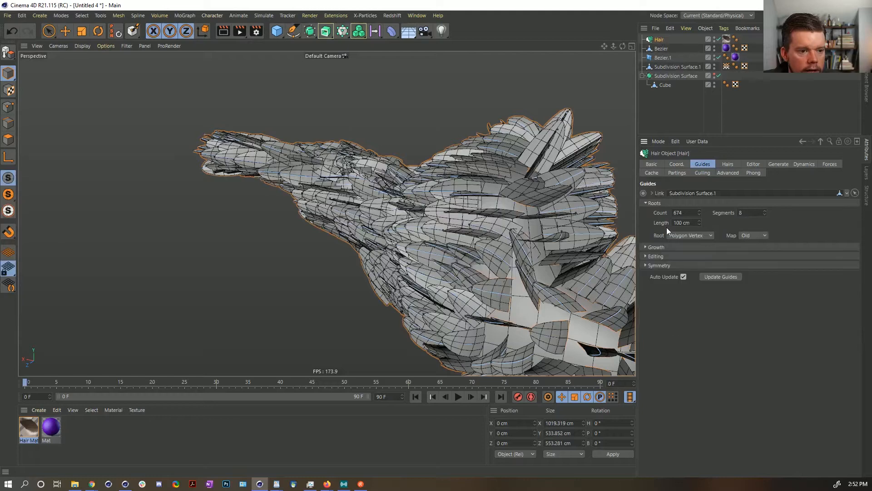
click(727, 164)
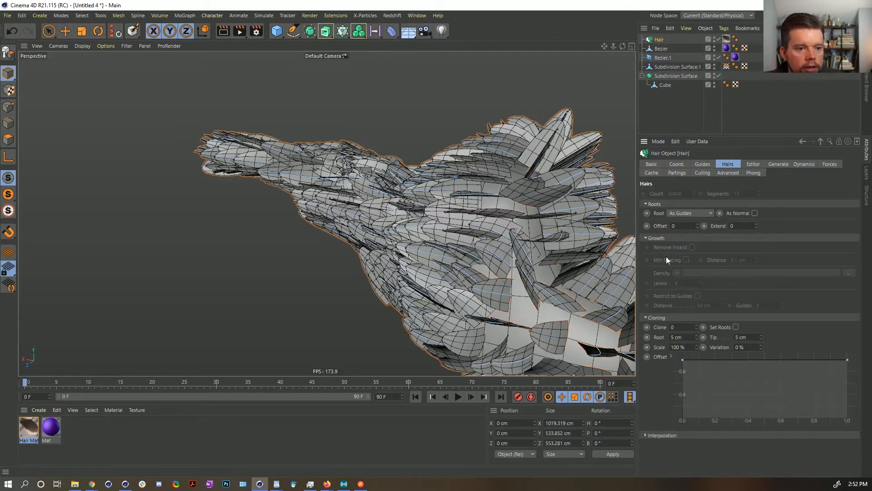
click(660, 435)
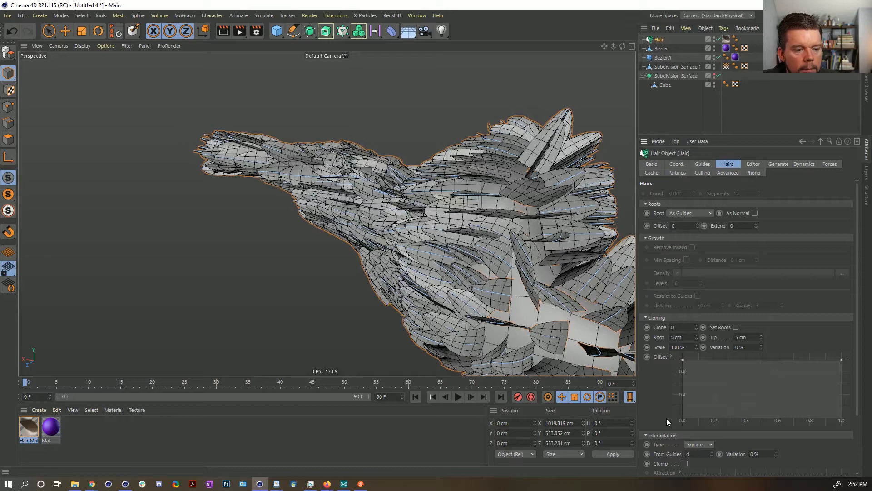
click(774, 164)
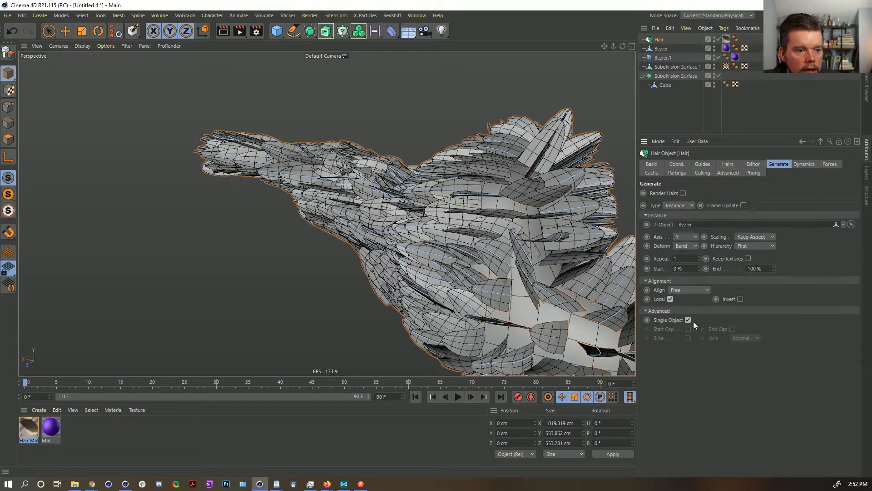
click(803, 165)
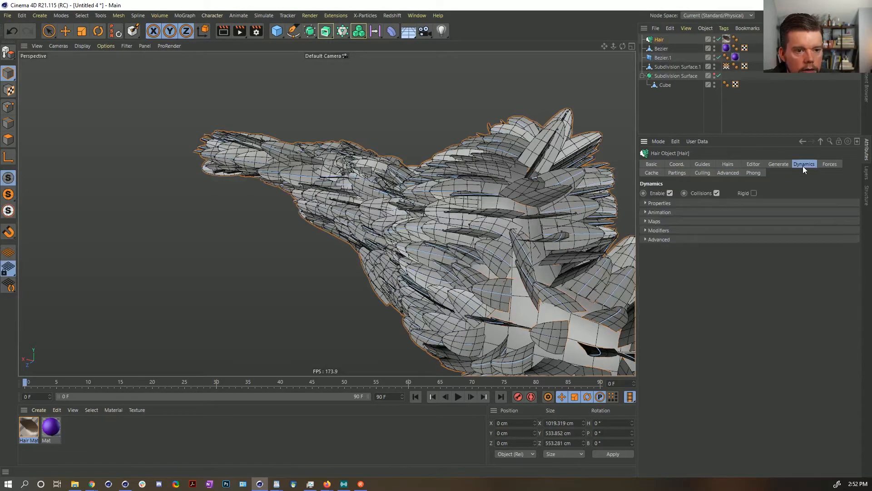
click(667, 203)
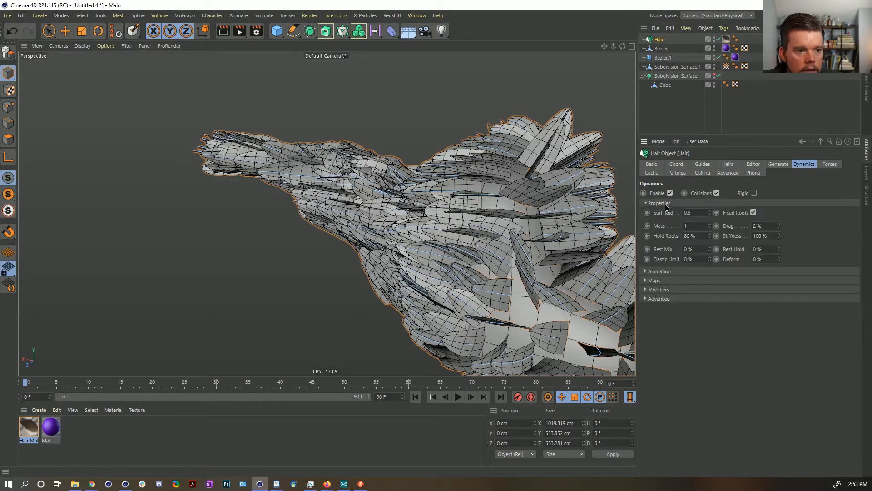
click(672, 280)
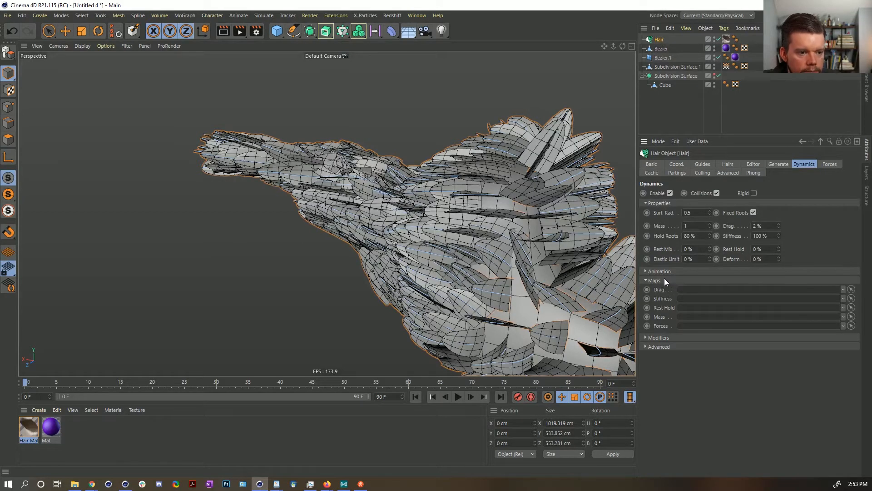
click(658, 338)
click(666, 340)
click(664, 347)
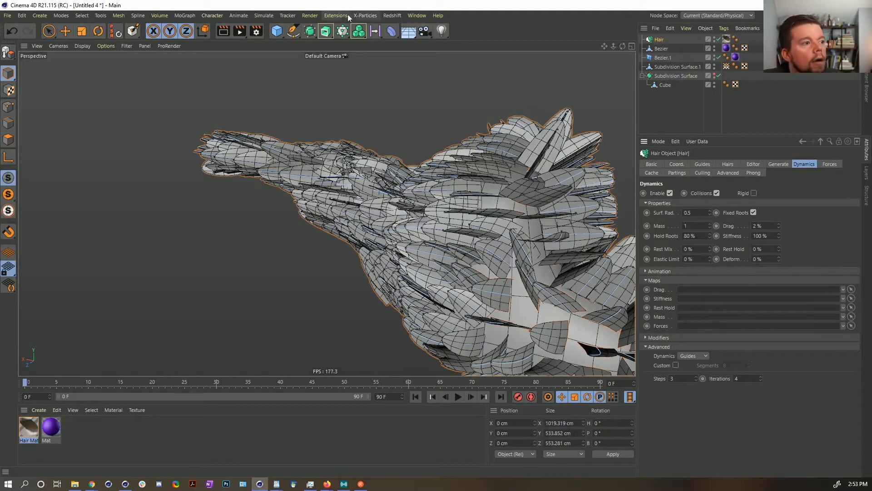
click(318, 15)
click(433, 67)
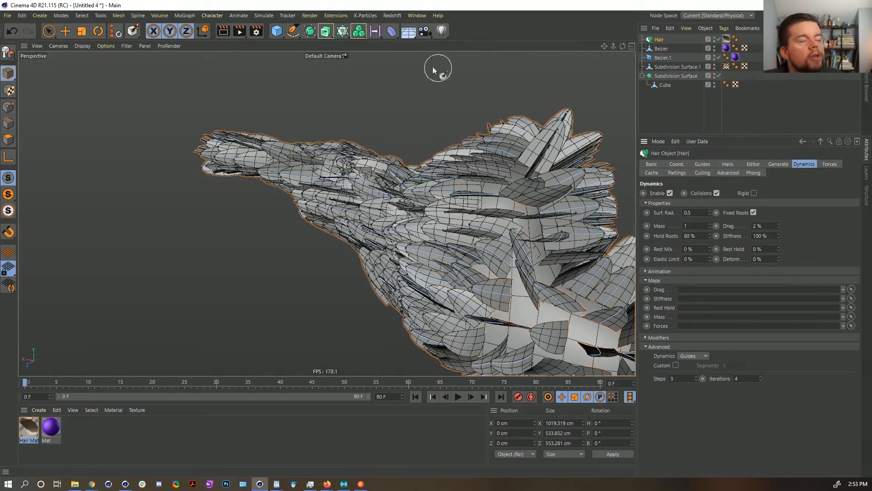
double_click(240, 6)
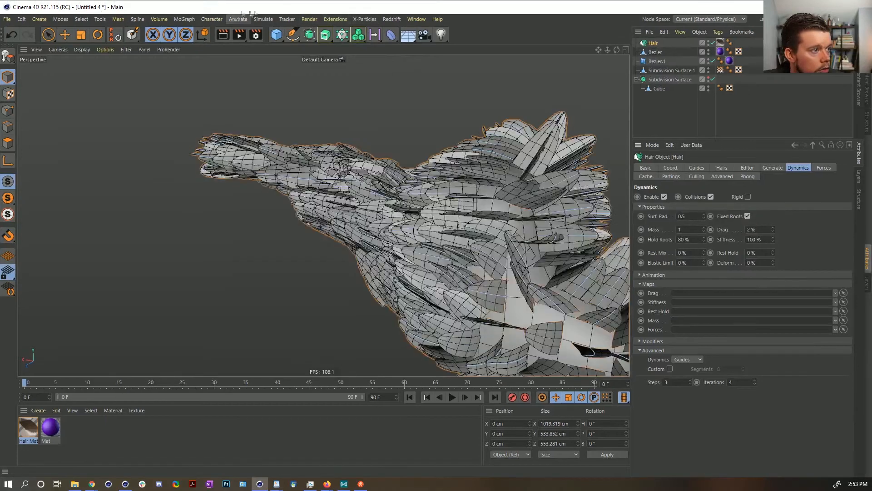
drag(273, 7, 274, 0)
Trim the hair guides at the tail's tip and the top of the back with the hair Cut tool
click(263, 15)
mouse_move(274, 54)
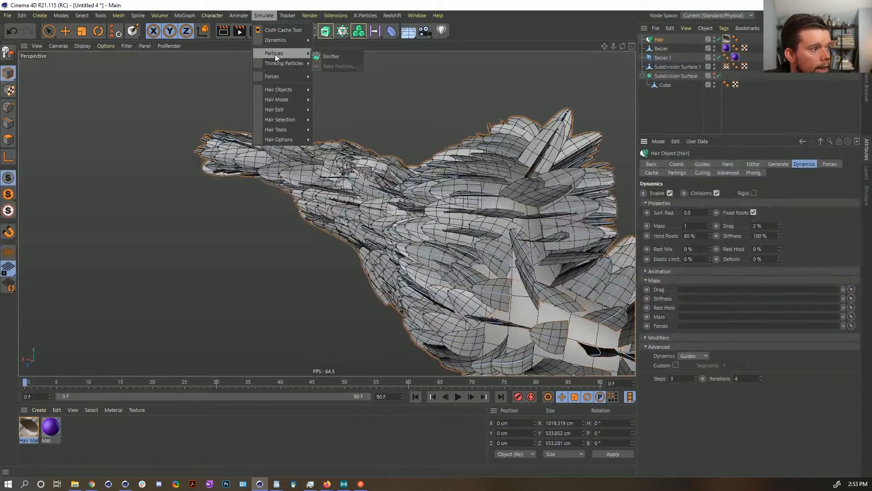
mouse_move(289, 127)
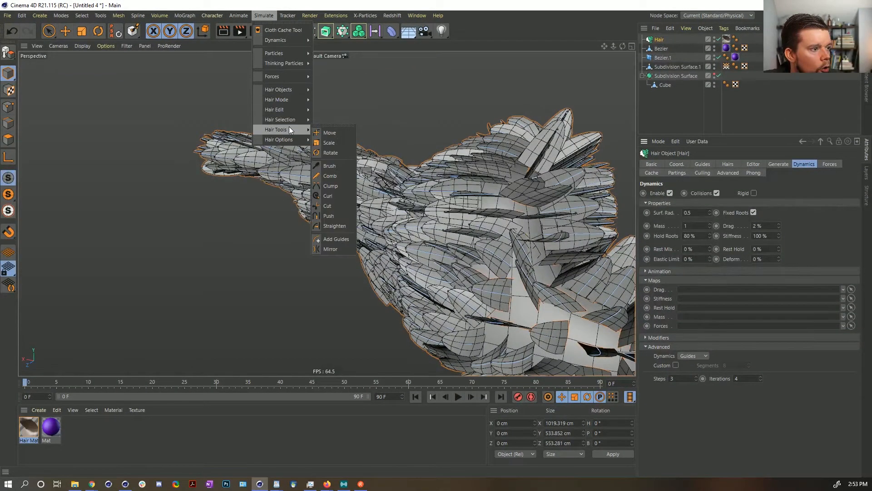
click(344, 204)
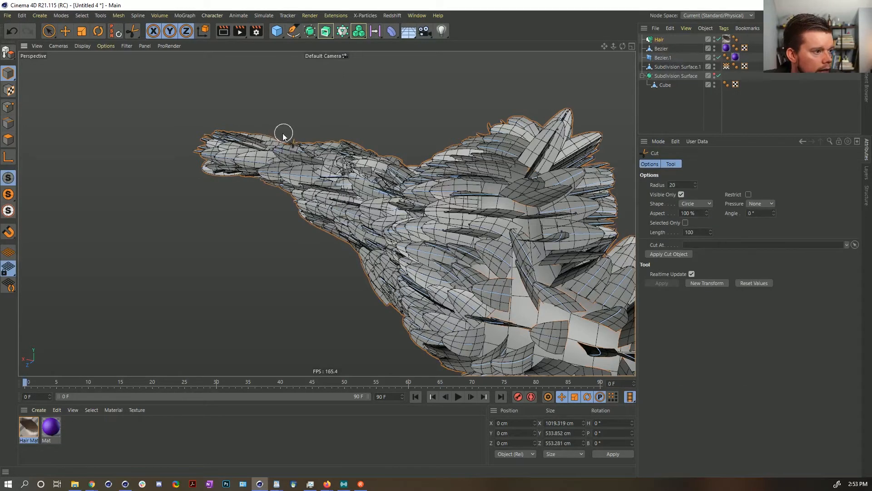
drag(203, 127, 192, 171)
mouse_move(576, 101)
mouse_down()
mouse_move(543, 143)
mouse_move(574, 127)
mouse_move(596, 136)
mouse_move(616, 192)
mouse_move(564, 129)
mouse_up()
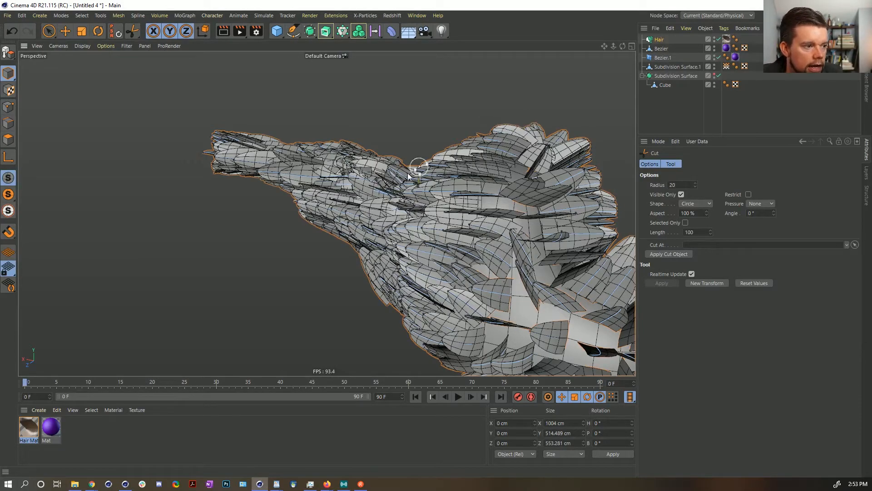
Cut the guides shorter around the outer edge of the body's large rounded end
mouse_move(485, 122)
alt+mouse_down()
mouse_move(464, 145)
mouse_move(468, 175)
mouse_move(437, 191)
mouse_move(447, 186)
alt+mouse_up()
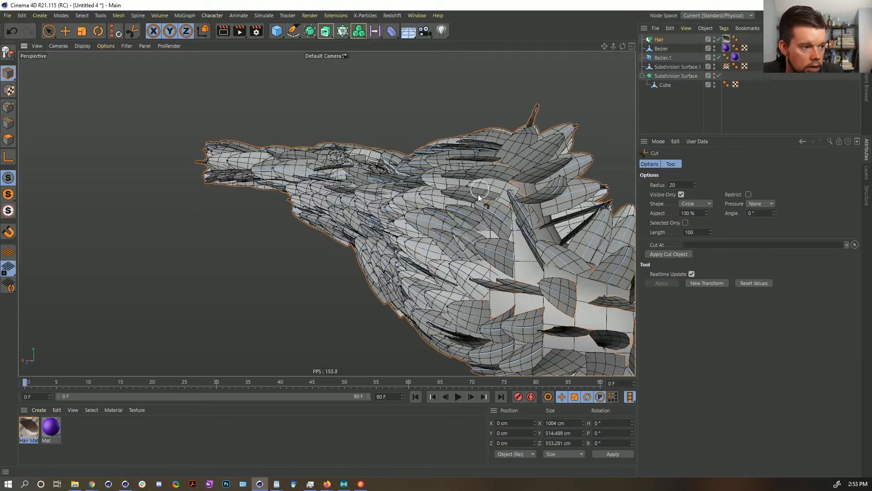
mouse_move(439, 200)
alt+mouse_down()
mouse_move(419, 211)
mouse_move(452, 246)
mouse_move(331, 195)
mouse_move(448, 230)
mouse_move(436, 206)
alt+mouse_up()
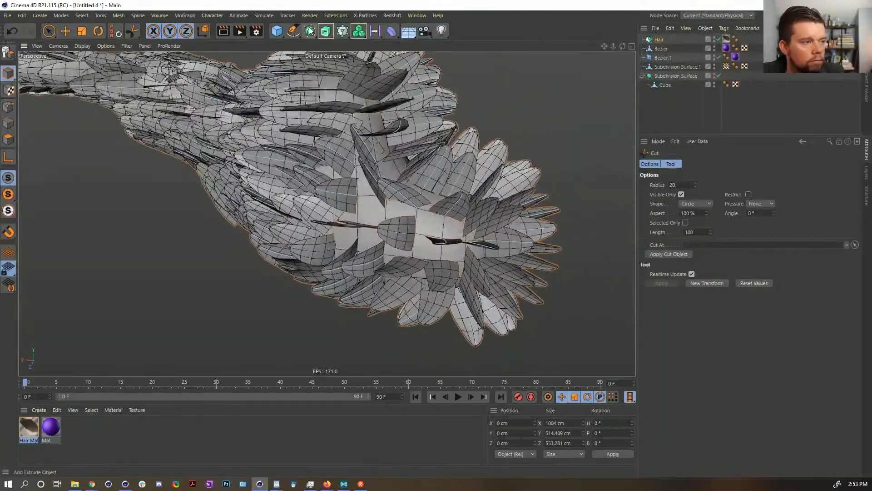
mouse_move(555, 217)
mouse_down()
mouse_move(565, 229)
mouse_move(519, 145)
mouse_move(492, 145)
mouse_move(513, 157)
mouse_move(498, 132)
mouse_move(558, 279)
mouse_move(557, 260)
mouse_move(423, 354)
mouse_move(348, 326)
mouse_up()
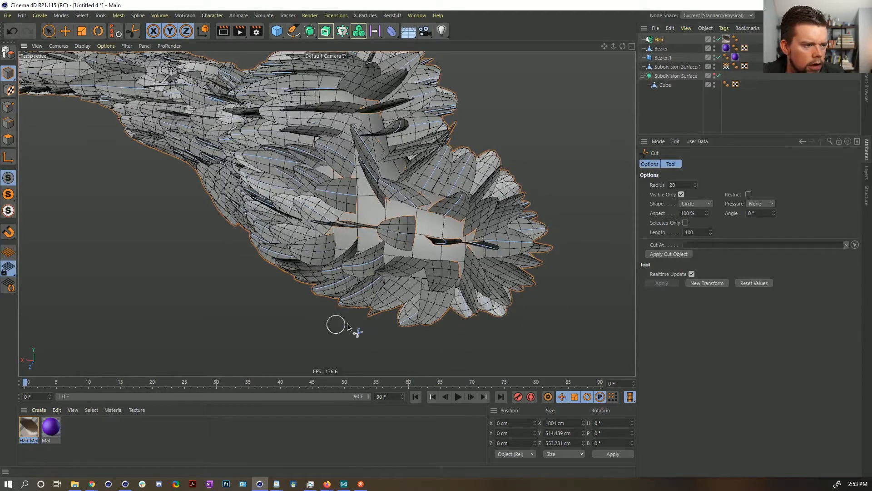
mouse_move(435, 333)
mouse_down()
mouse_move(570, 314)
mouse_move(522, 287)
mouse_up()
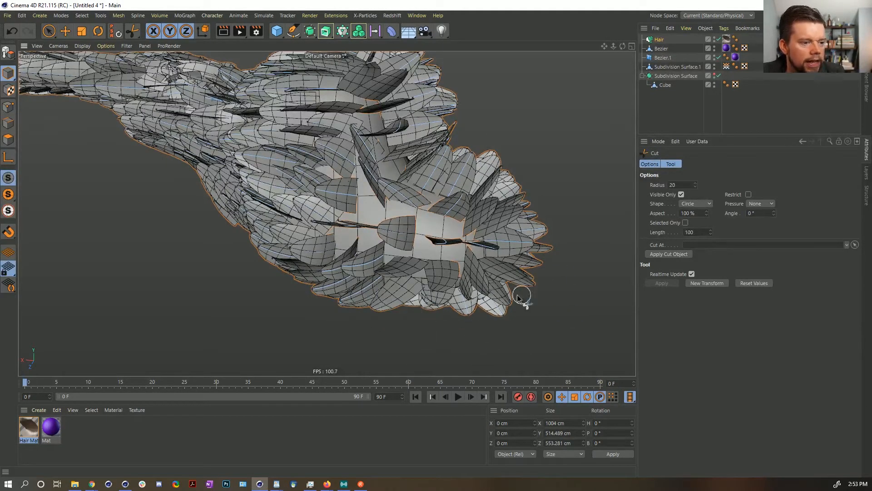
mouse_move(444, 319)
mouse_down()
mouse_move(530, 269)
mouse_move(516, 166)
mouse_move(559, 197)
mouse_move(498, 176)
mouse_move(528, 241)
mouse_up()
alt+drag(522, 274, 477, 255)
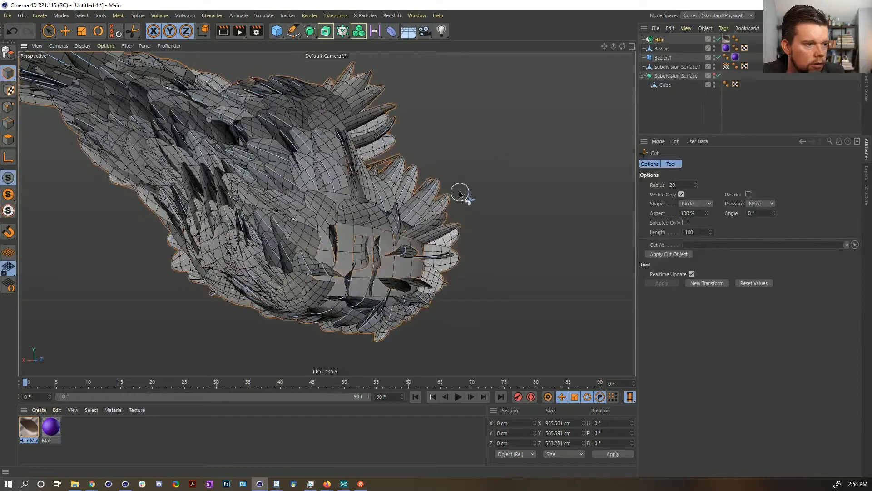
alt+drag(487, 195, 400, 245)
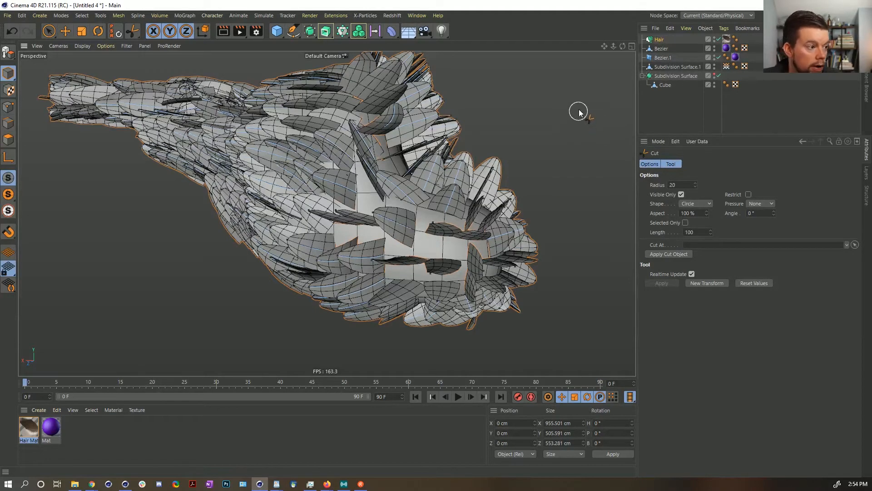
Copy the Subdivision Surface.1 body mesh into a new project and frame it
click(665, 67)
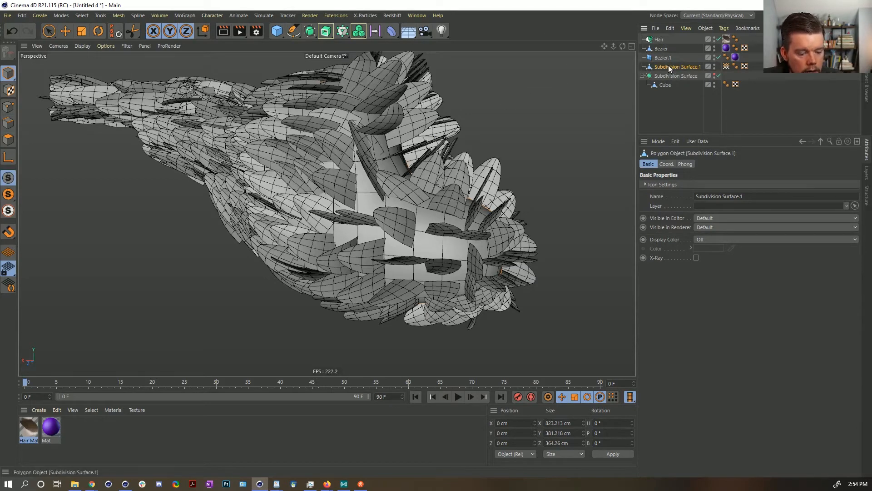
key(ctrl+c)
key(ctrl+n)
key(ctrl+v)
key(o)
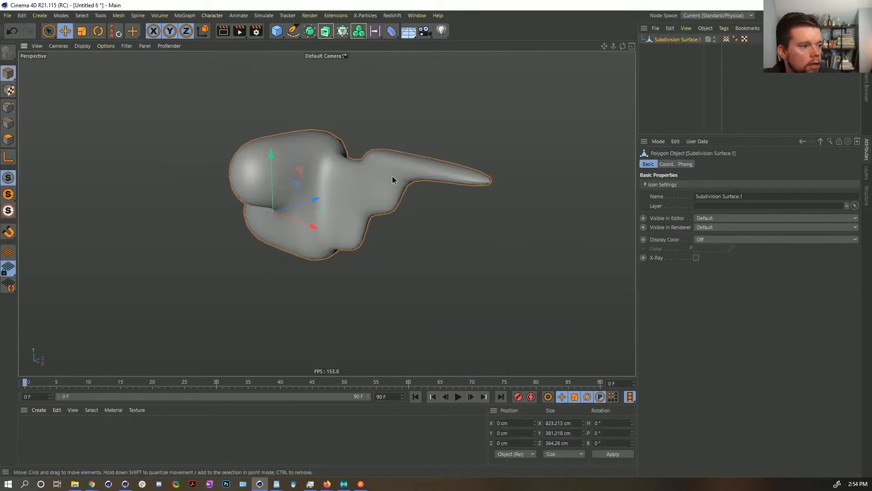
alt+drag(393, 176, 215, 151)
alt+drag(350, 197, 165, 225)
Switch to Polygon mode, then duplicate the body mesh and hide the duplicate
click(8, 141)
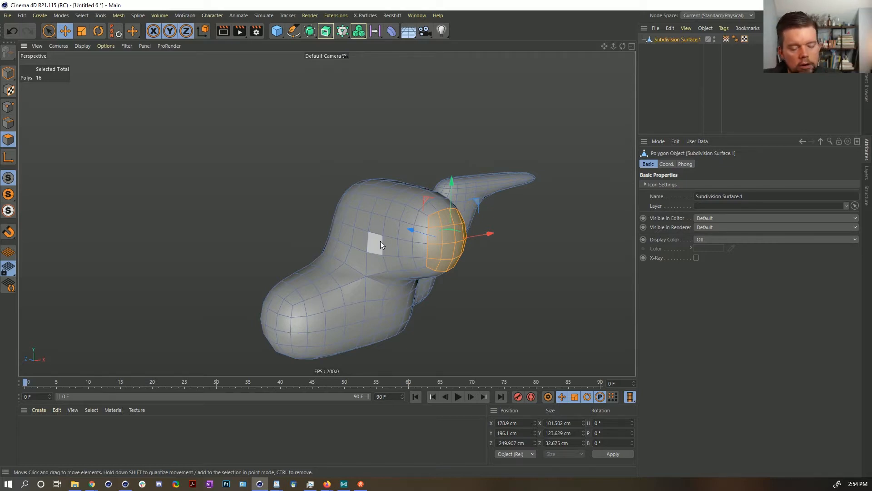
alt+right_drag(332, 221, 402, 239)
alt+drag(402, 239, 401, 230)
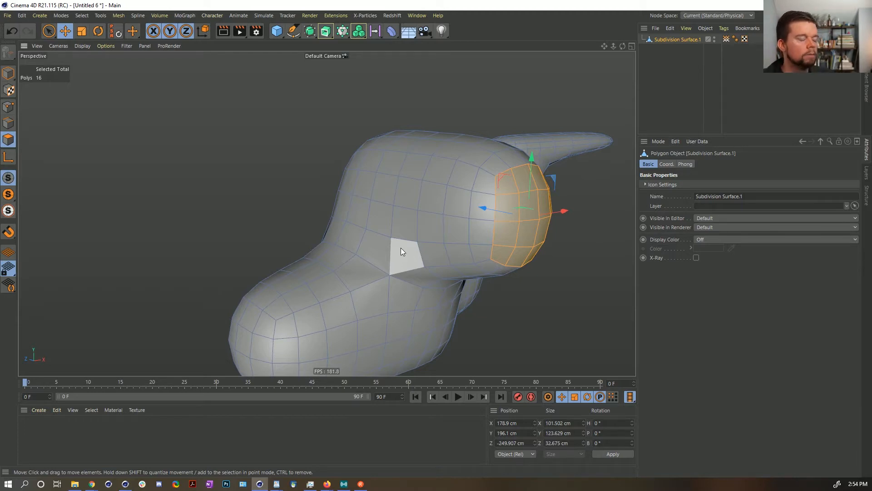
alt+drag(402, 177, 416, 198)
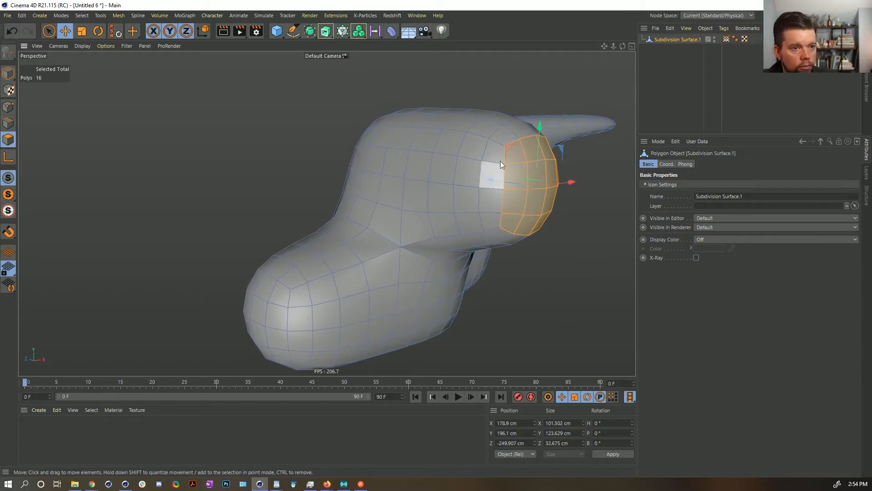
ctrl+drag(667, 43, 670, 62)
double_click(714, 46)
Disconnect all polygons of Subdivision Surface.1 into individual faces, without preserving groups
click(687, 40)
key(ctrl+a)
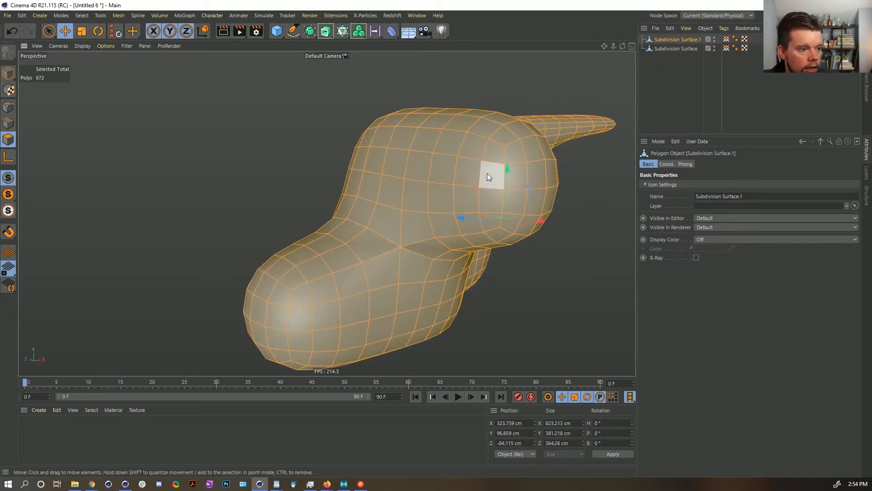
key(u)
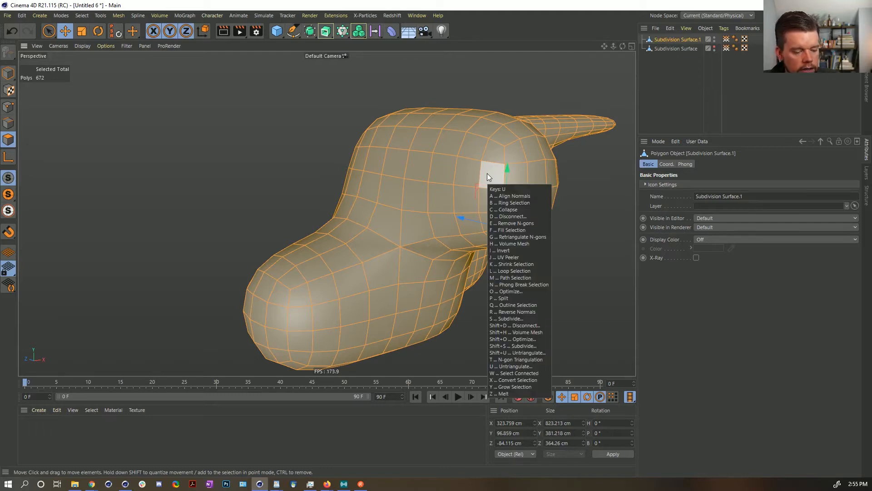
key(d)
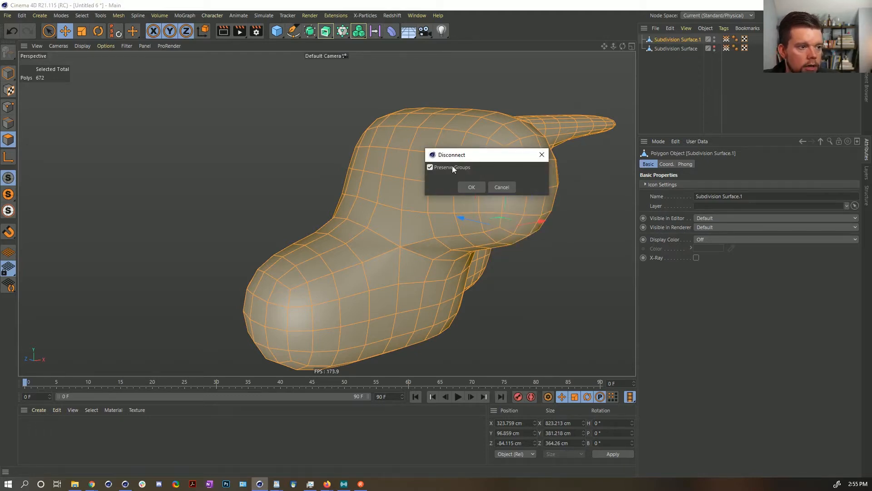
click(473, 188)
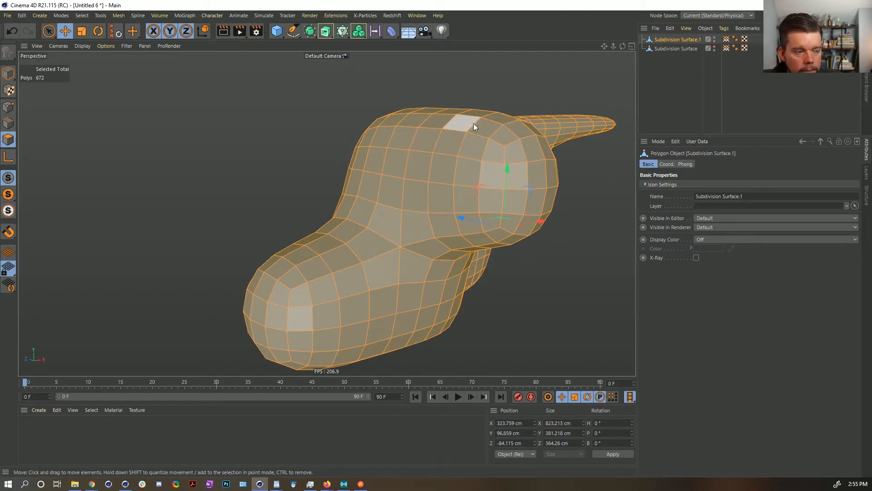
Inset every polygon by 1.6 cm with Extrude Inner and delete the surrounding border polygons, ending in Model mode
key(i)
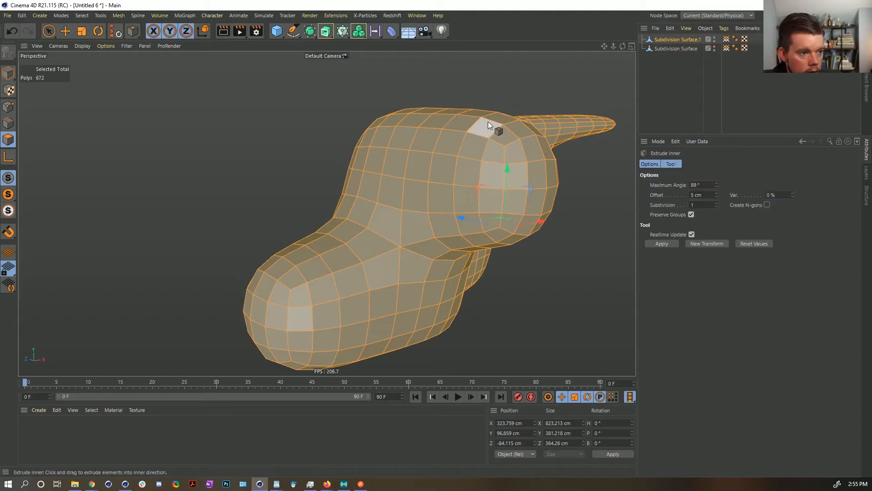
drag(488, 122, 495, 122)
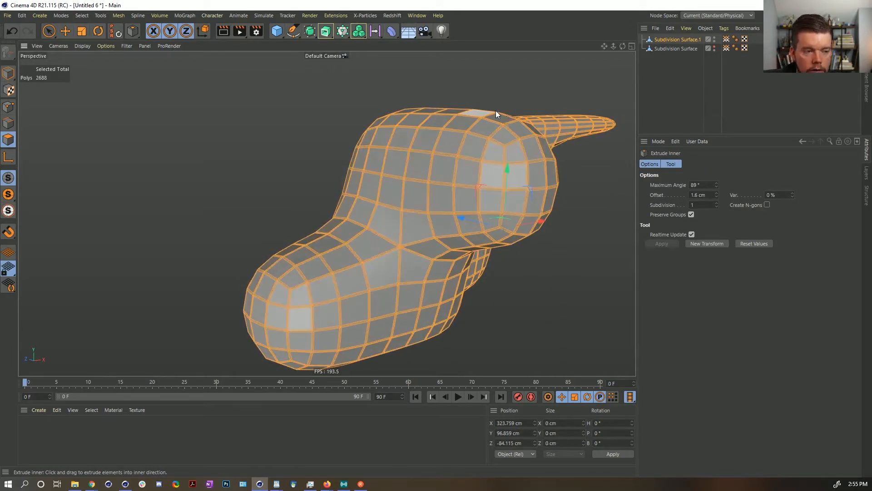
key(ctrl+shift+a)
alt+drag(425, 168, 336, 307)
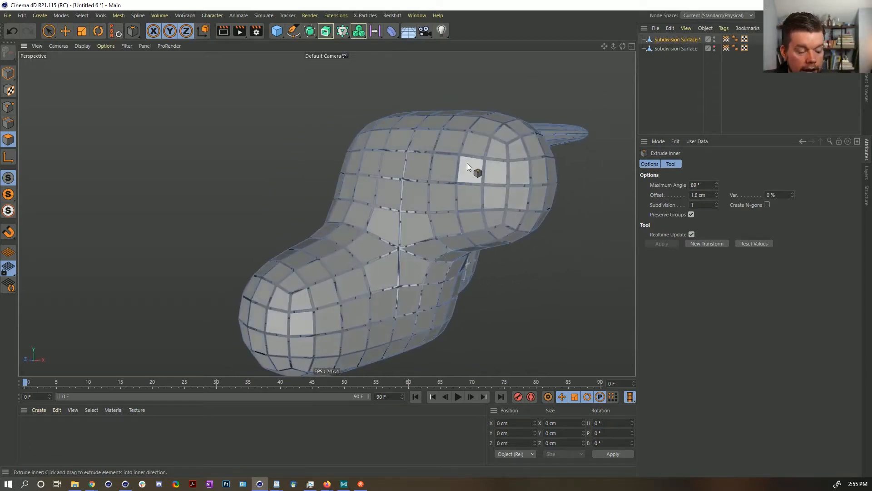
click(9, 73)
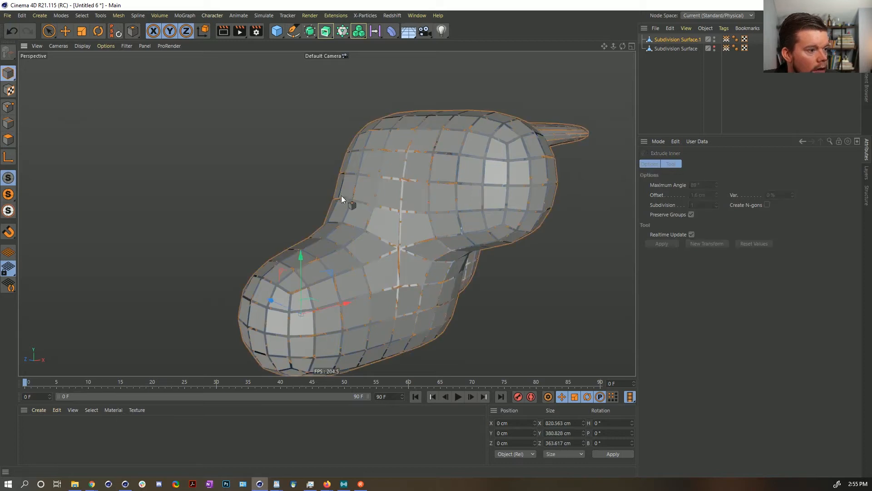
Place the Subdivision Surface.1 mesh under a new Subdivision Surface generator so its separate faces are smoothed into round plates
alt+drag(341, 195, 414, 202)
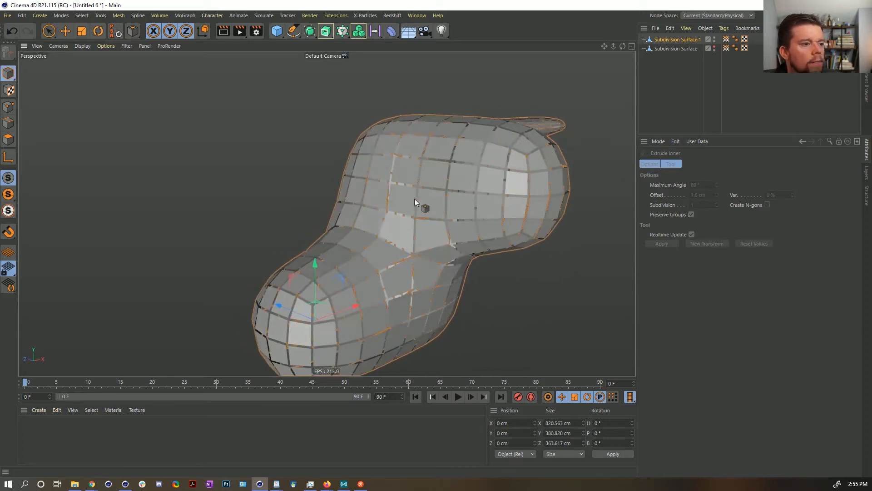
click(672, 39)
alt+click(325, 31)
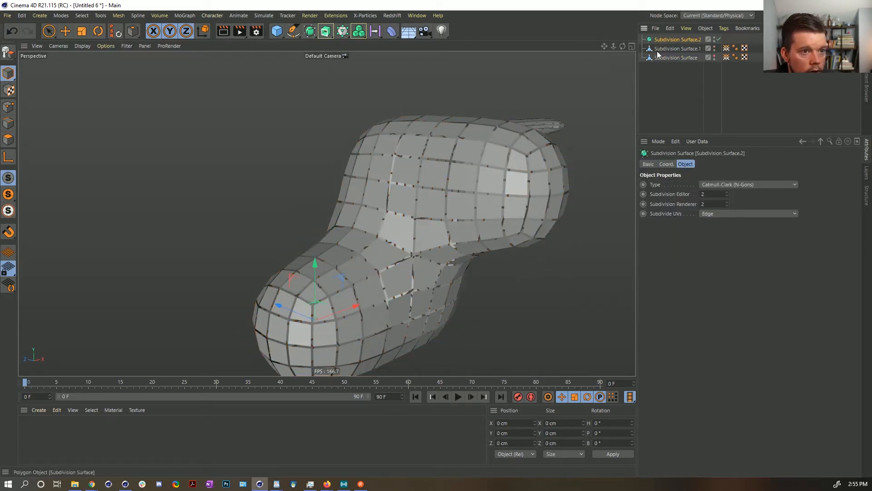
click(664, 40)
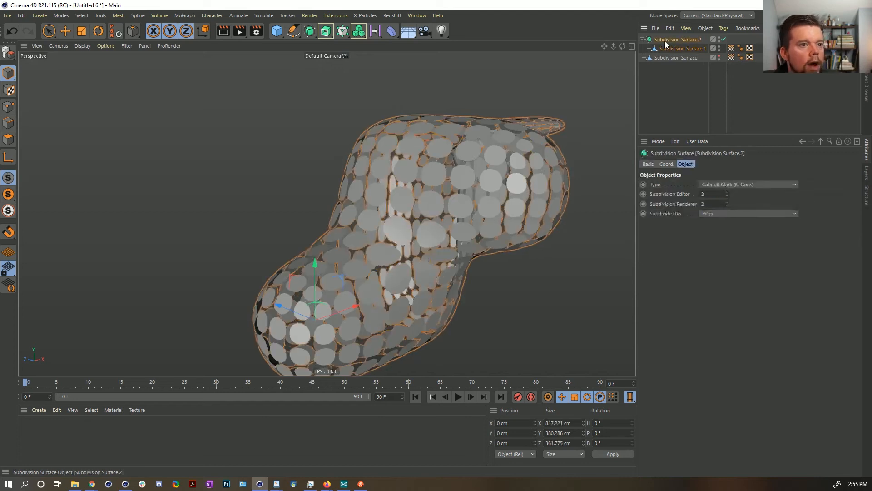
In Edge mode on Subdivision Surface.1, select the bottom edges of two neighbouring plates on the front of the body
click(8, 139)
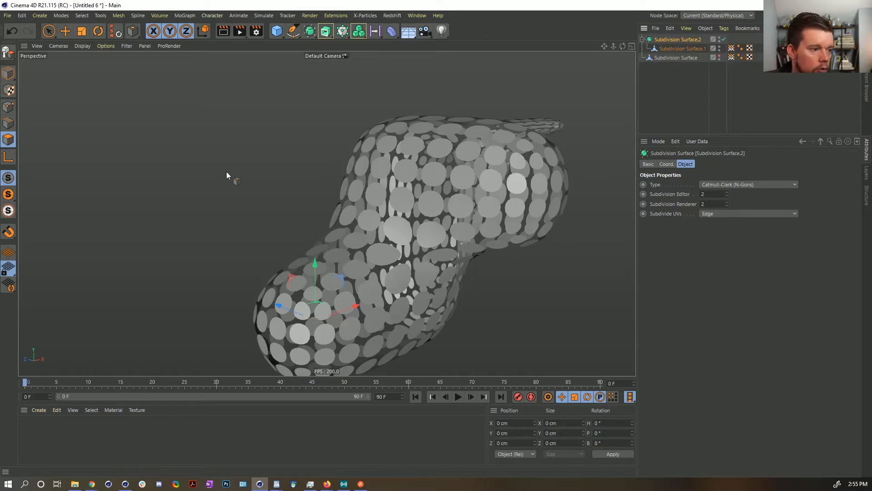
click(8, 122)
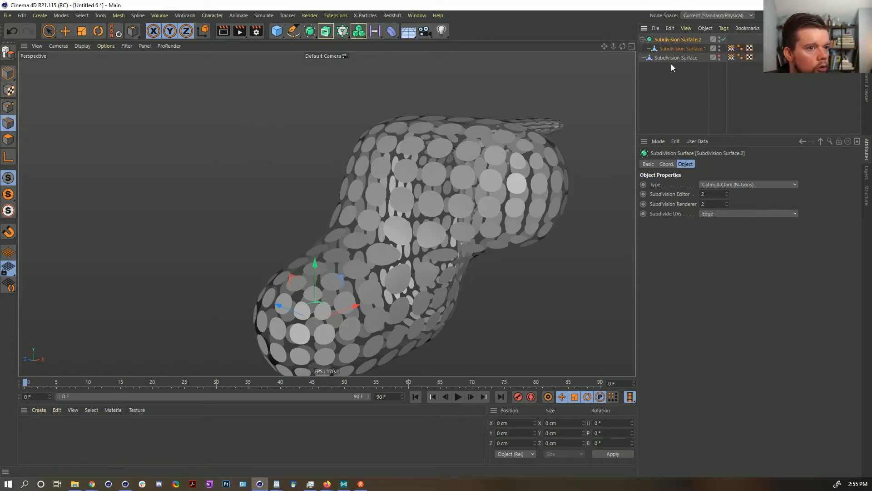
click(683, 48)
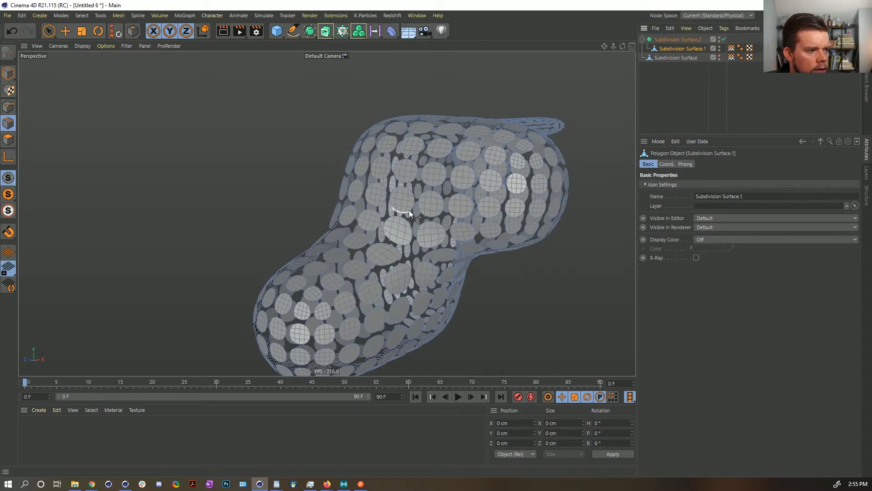
key(9)
drag(402, 208, 399, 222)
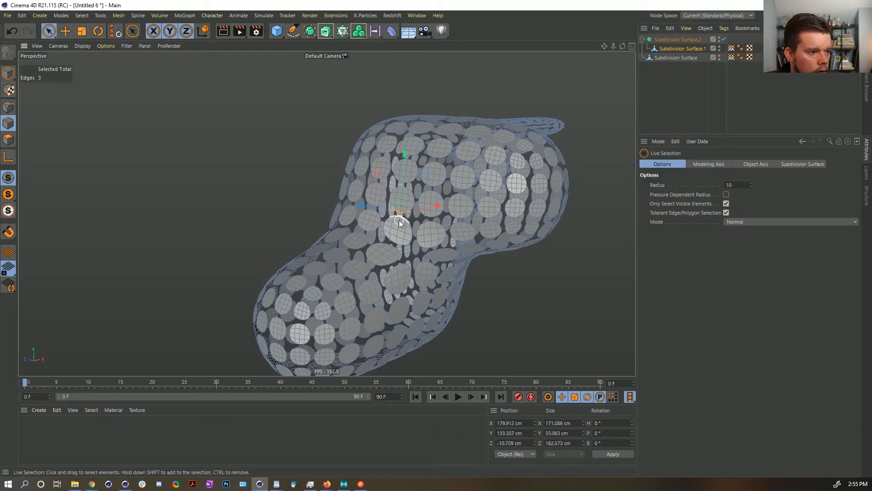
click(399, 225)
scroll(413, 216, up, 6)
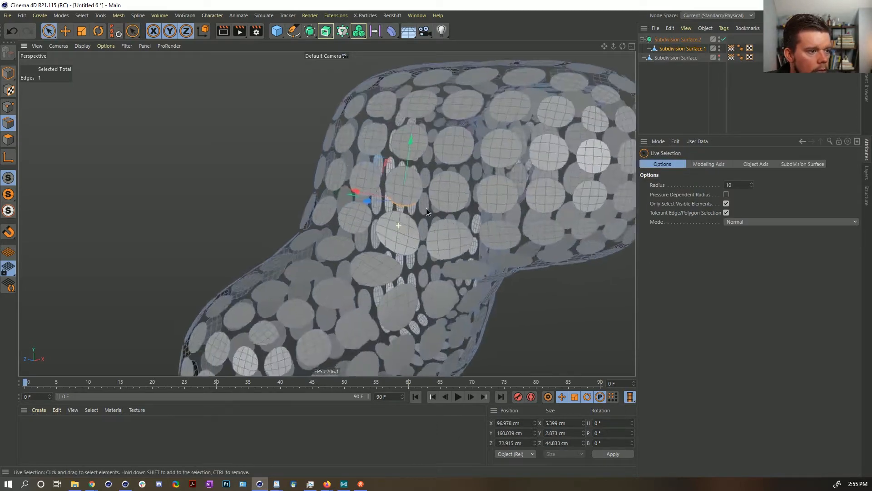
alt+drag(498, 184, 476, 161)
shift+click(502, 189)
right_click(476, 161)
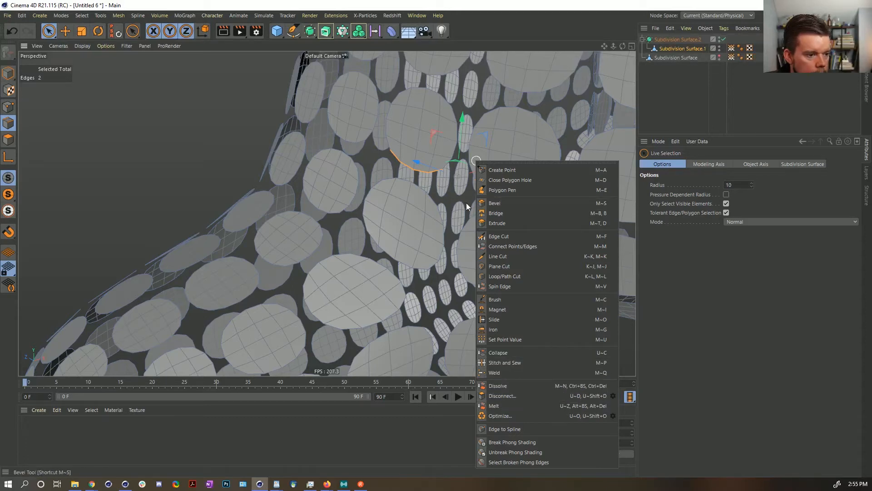
click(368, 121)
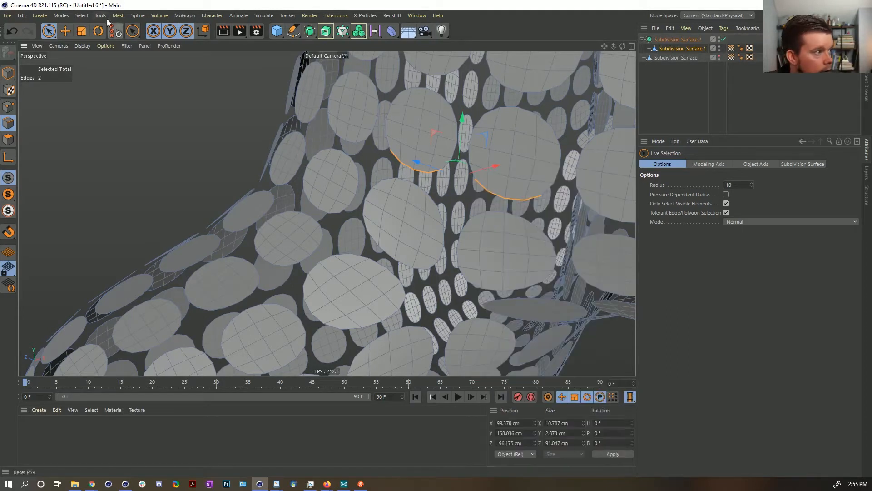
Adjust the weight of the two selected edges interactively with Weight Subdivision Surface, and apply a strength of -100%
click(61, 15)
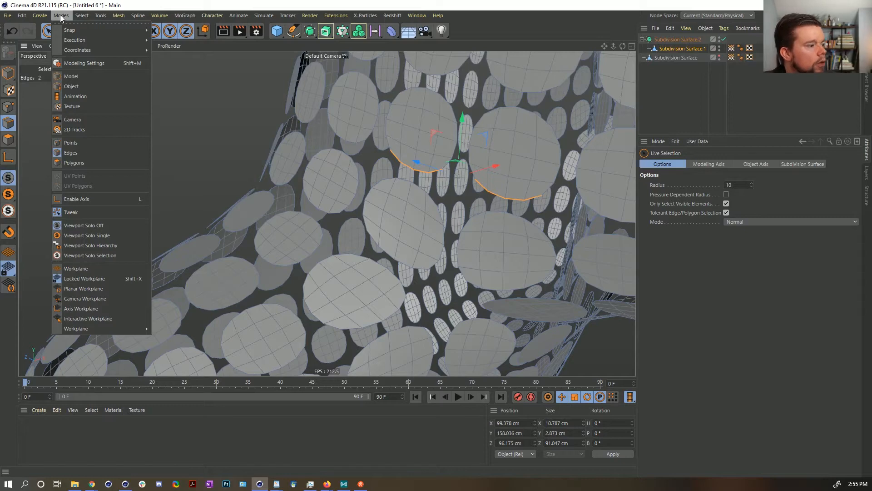
mouse_move(47, 19)
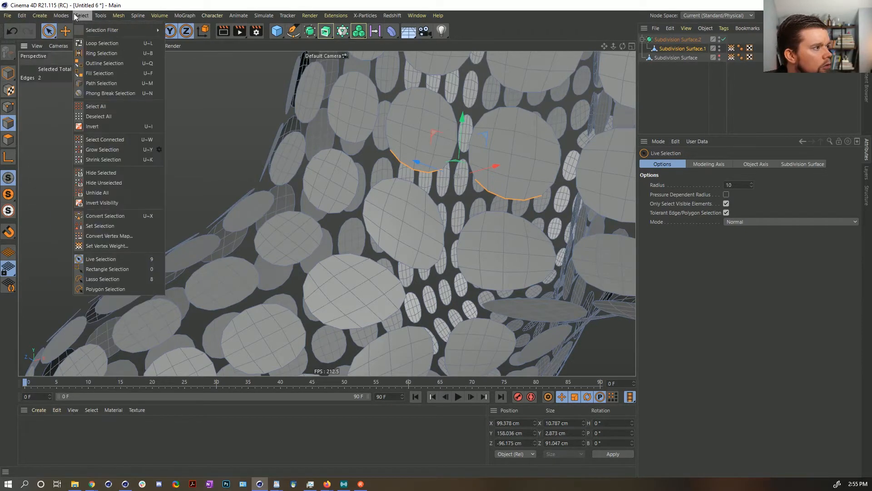
mouse_move(119, 18)
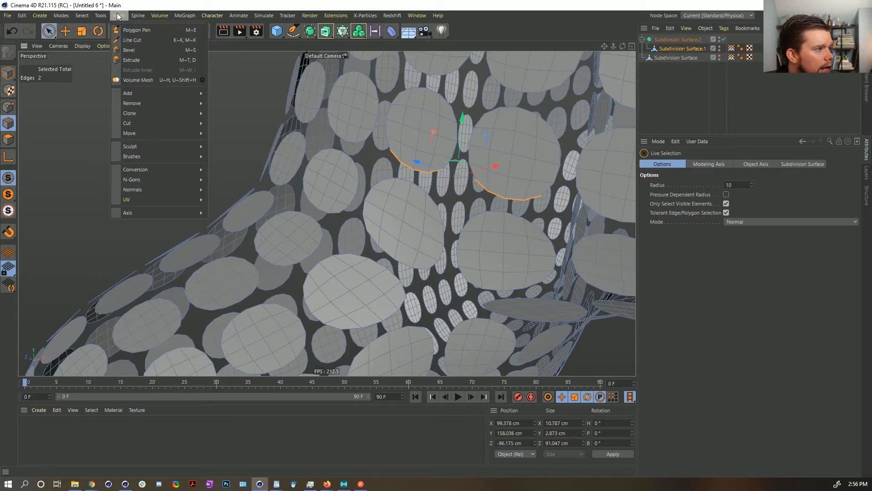
mouse_move(152, 93)
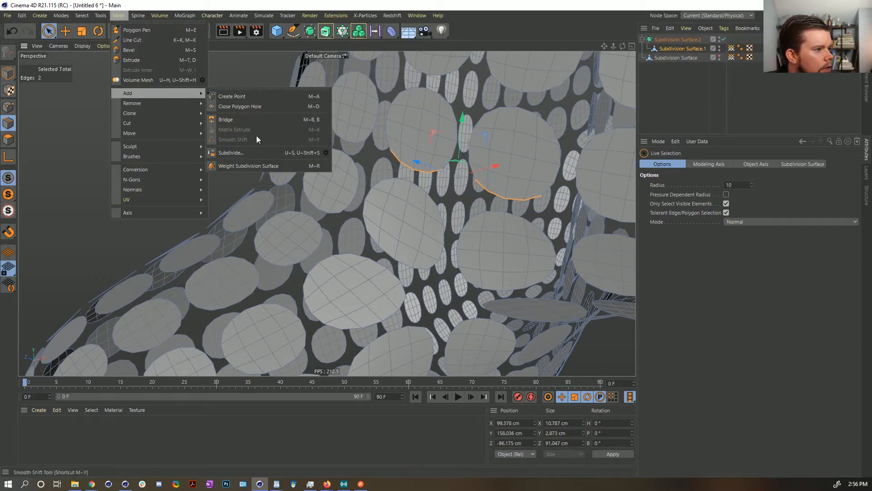
click(248, 165)
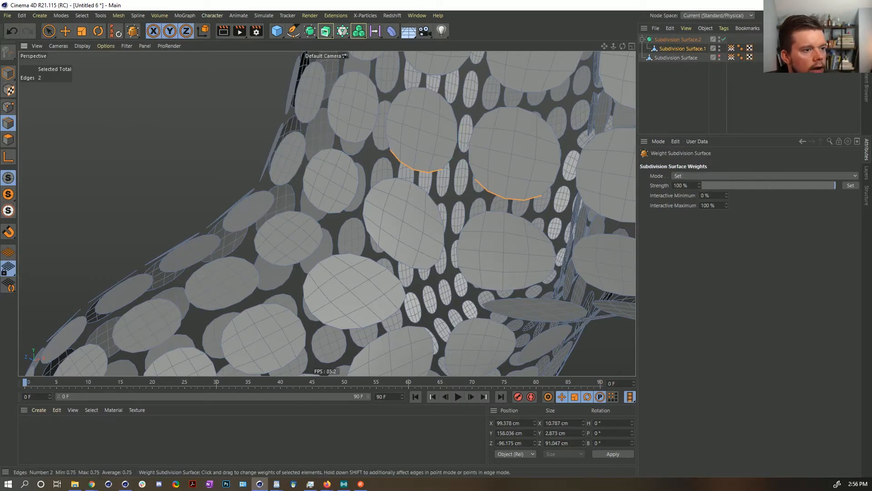
drag(517, 161, 545, 152)
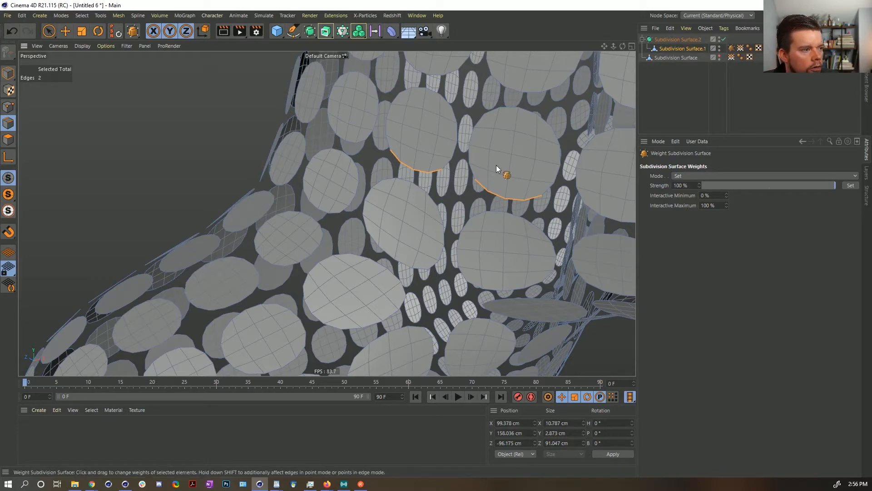
alt+drag(418, 191, 463, 171)
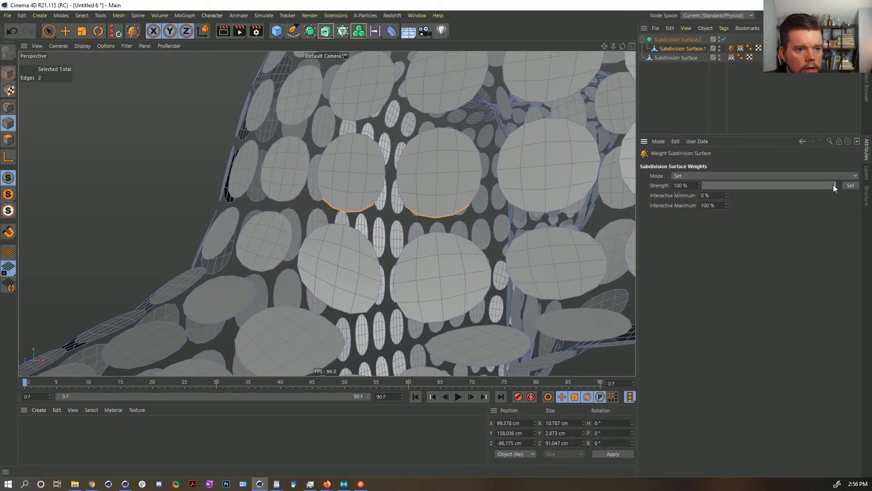
drag(835, 186, 653, 195)
click(848, 186)
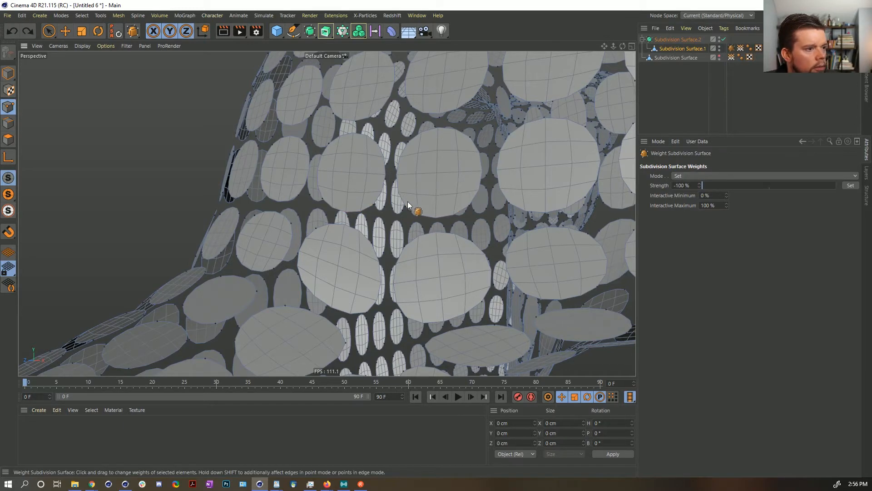
Convert the edge selection to its four corner points and weight them interactively to square off the plates' bottoms, ending deselected in Polygon mode
ctrl+click(8, 108)
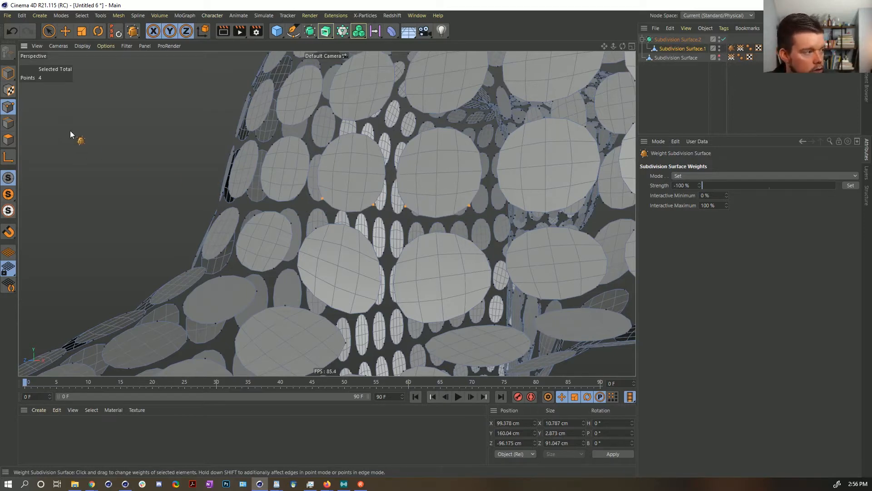
ctrl+click(8, 123)
ctrl+click(8, 109)
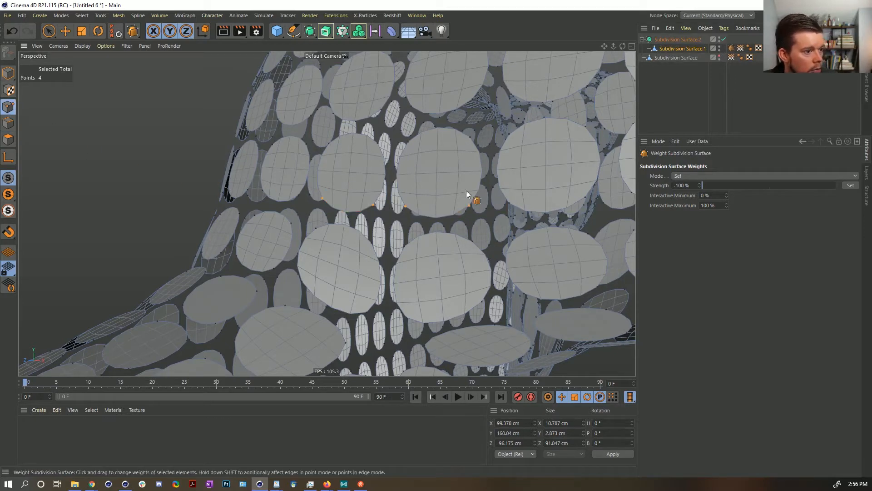
click(340, 176)
mouse_move(340, 176)
mouse_down()
mouse_move(294, 176)
mouse_move(340, 177)
mouse_up()
mouse_move(434, 179)
alt+mouse_down()
mouse_move(435, 187)
mouse_move(554, 200)
mouse_move(440, 188)
mouse_move(437, 166)
mouse_move(439, 189)
mouse_move(429, 176)
alt+mouse_up()
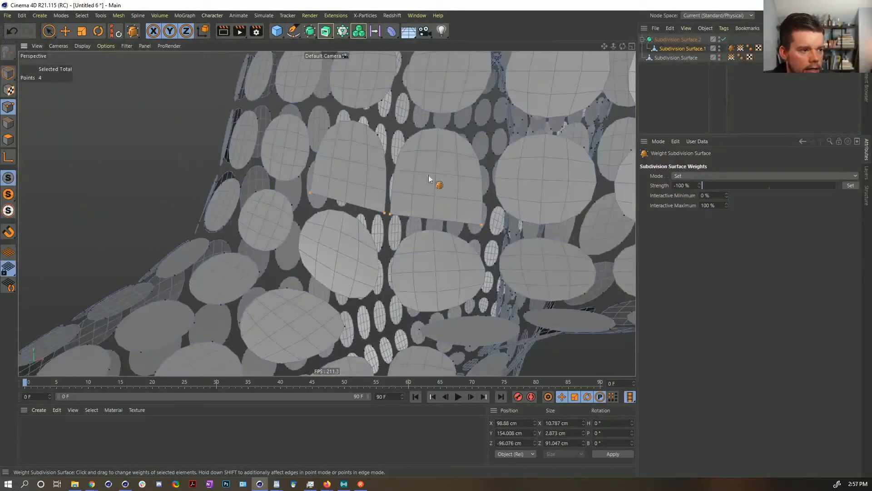
click(9, 139)
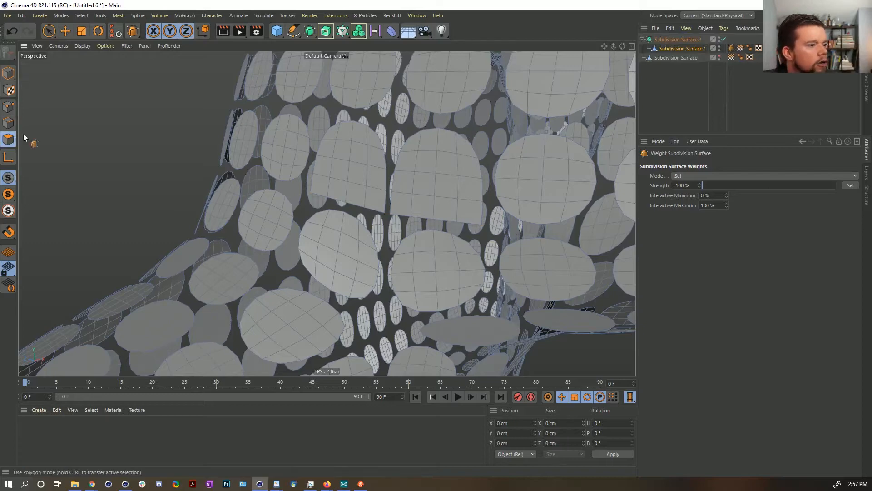
scroll(459, 150, down, 4)
click(684, 105)
alt+drag(536, 141, 488, 175)
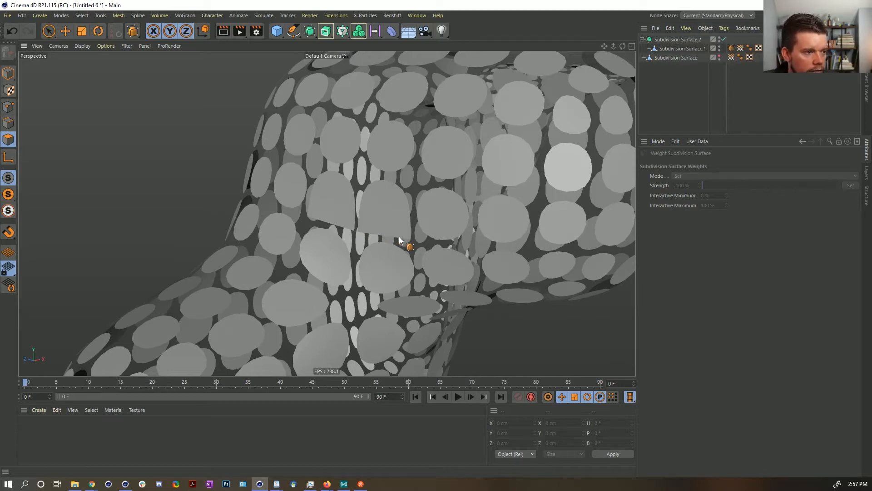
Isolate the two flat-bottomed plates by selecting them in Subdivision Surface.1, inverting the selection and deleting all other polygons
click(686, 48)
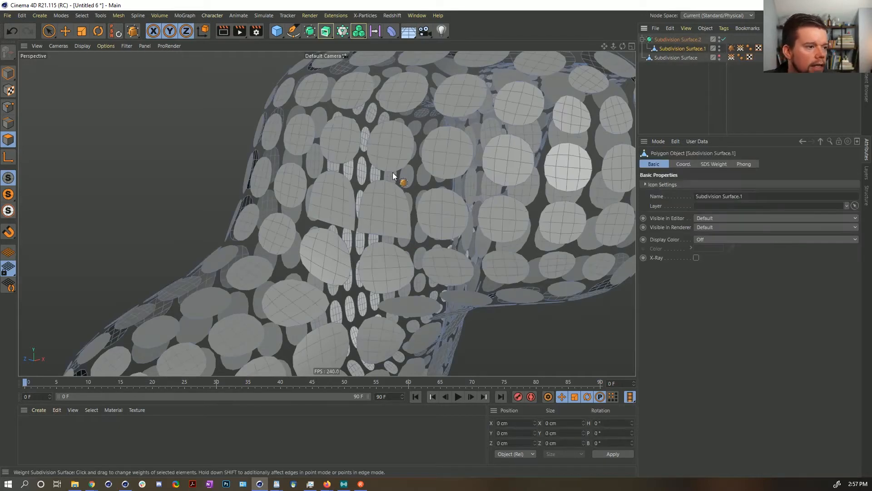
click(8, 106)
click(8, 139)
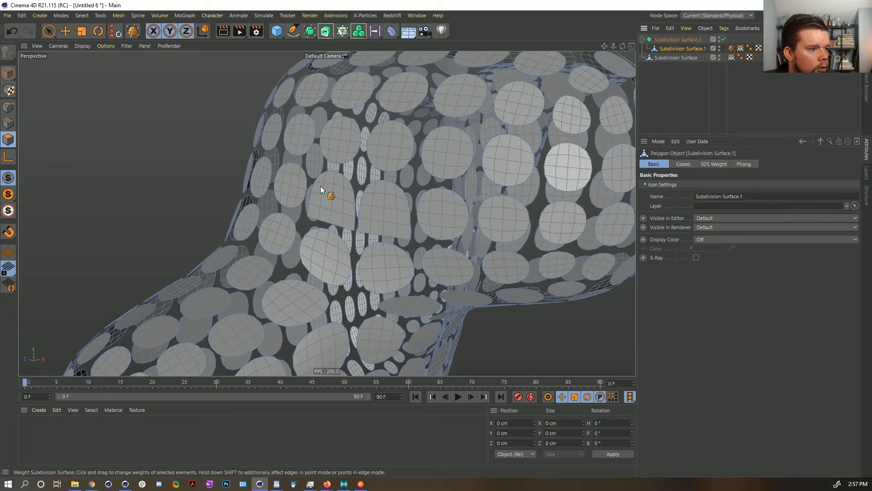
key(space)
click(382, 209)
shift+click(332, 208)
key(u)
key(i)
key(Delete)
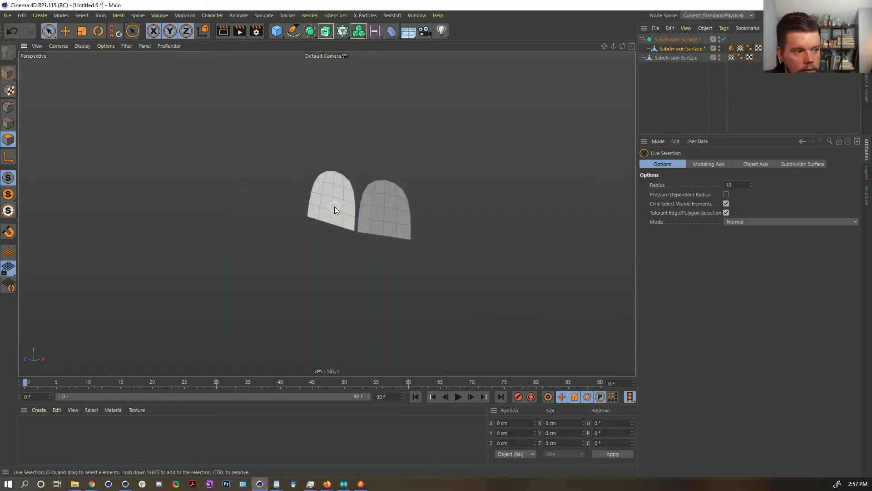
Select the four upper points of both plates and shift them along the X axis to about X 96.7 cm
click(8, 106)
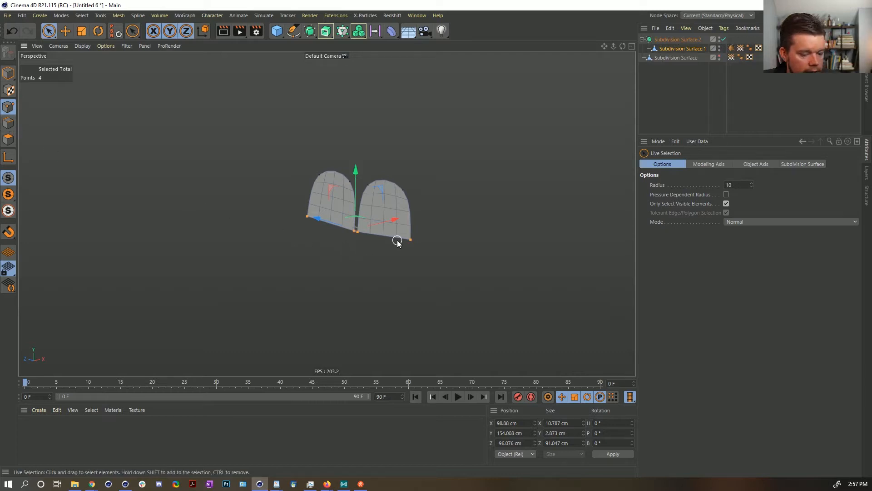
key(ctrl+a)
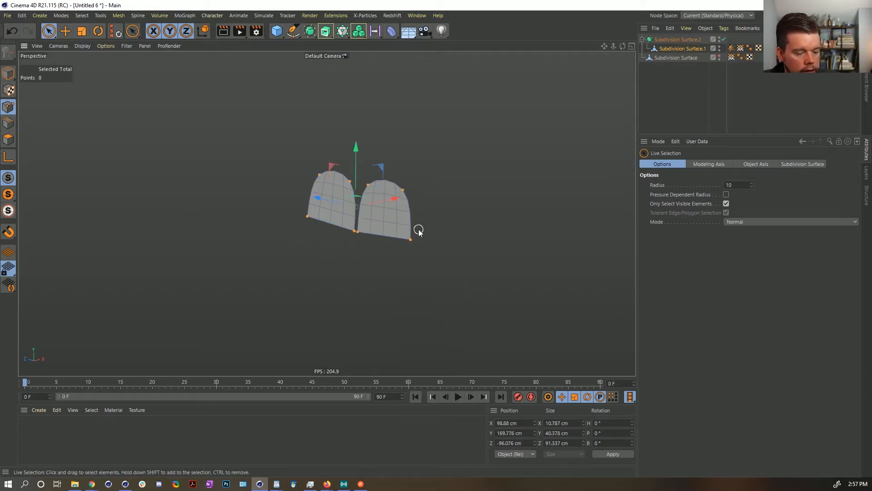
key(ctrl+z)
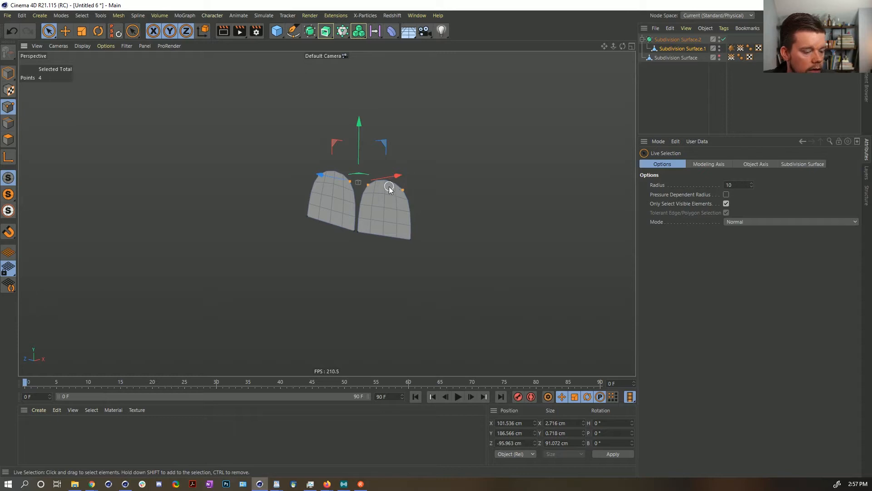
alt+drag(390, 189, 361, 201)
drag(423, 167, 415, 170)
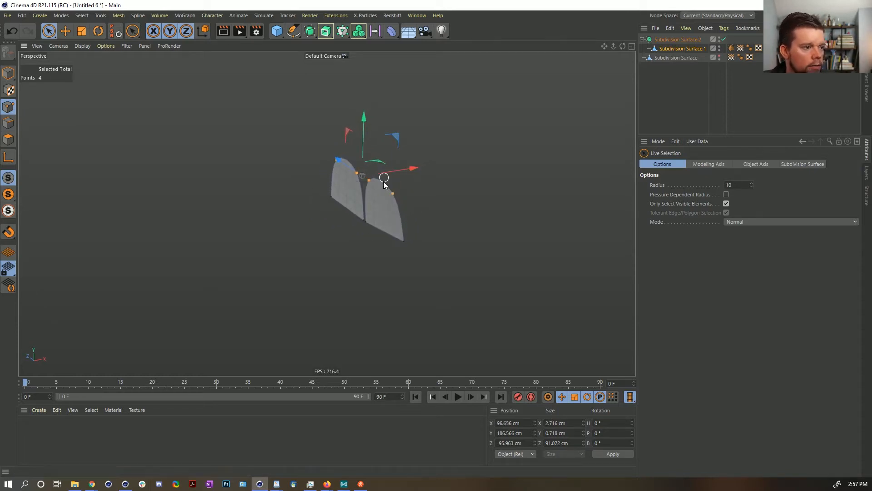
Split both plates vertically down the middle with Edge Cut on their top and bottom edges, using 50% offset and 1 subdivision
click(9, 123)
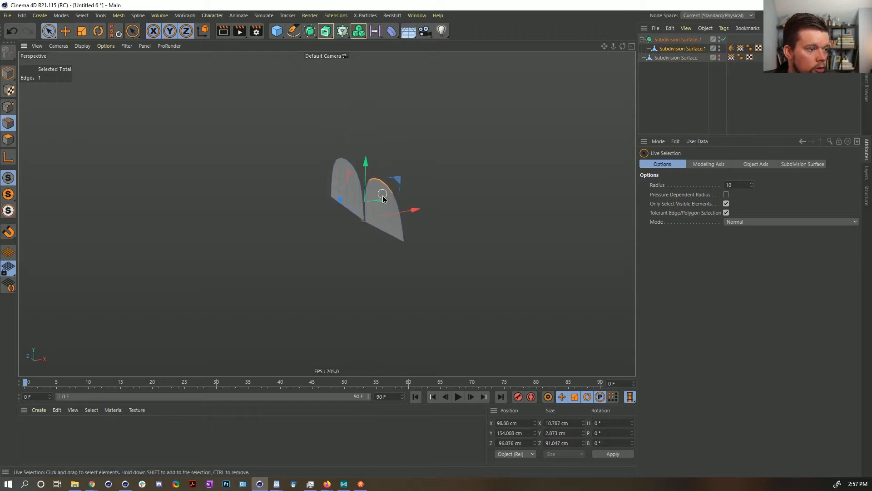
drag(382, 196, 382, 235)
shift+drag(350, 153, 344, 236)
key(m)
key(f)
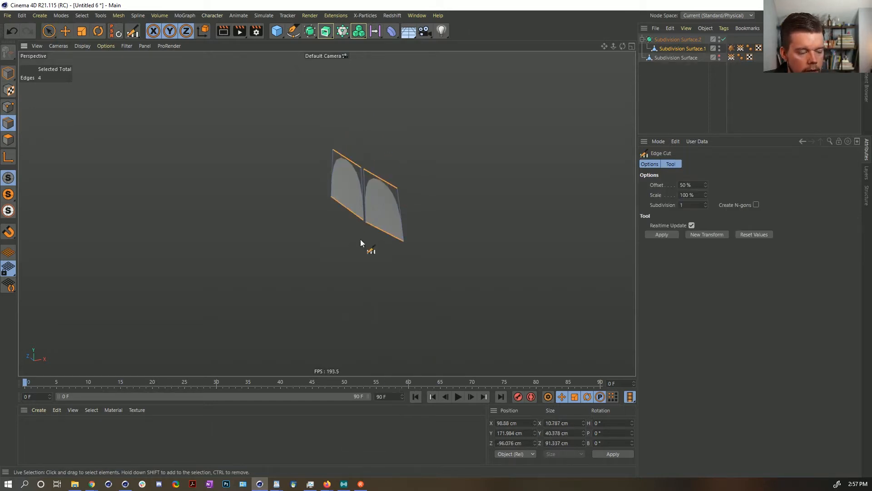
click(672, 236)
Try pulling the top middle points of both split plates along the X axis to about 91.2 cm
key(space)
click(384, 209)
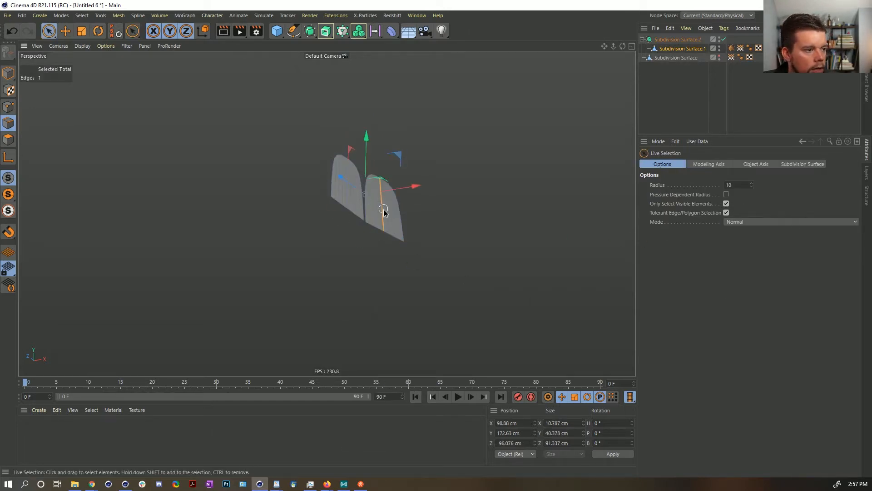
shift+click(345, 181)
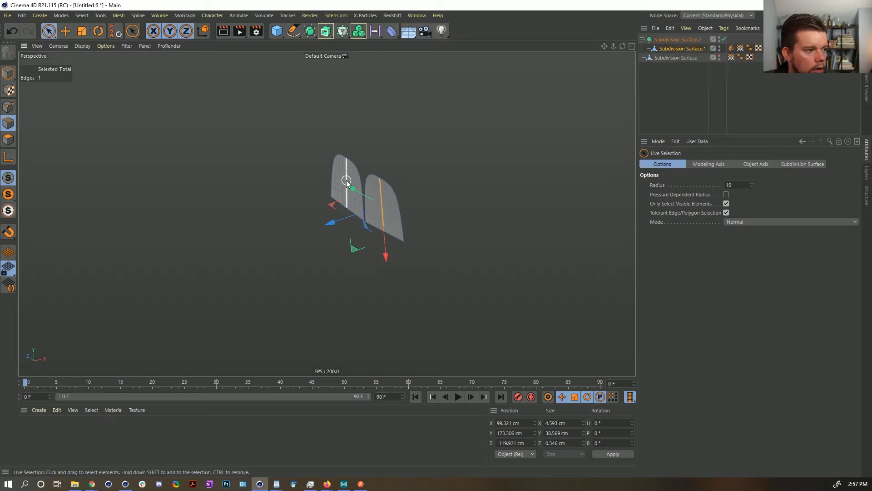
click(9, 108)
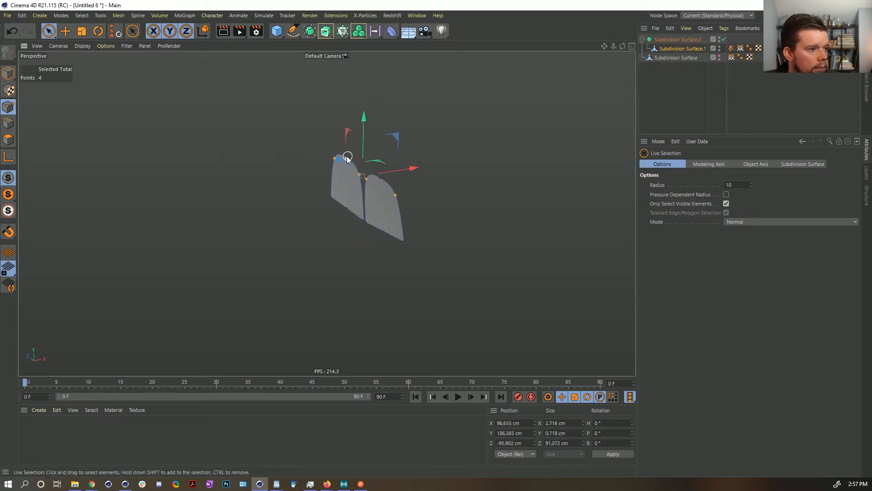
click(347, 156)
shift+click(380, 179)
drag(415, 158, 406, 160)
click(687, 93)
mouse_move(400, 210)
alt+mouse_down()
mouse_move(435, 179)
mouse_move(429, 214)
mouse_move(398, 217)
mouse_move(451, 160)
mouse_move(427, 173)
alt+mouse_up()
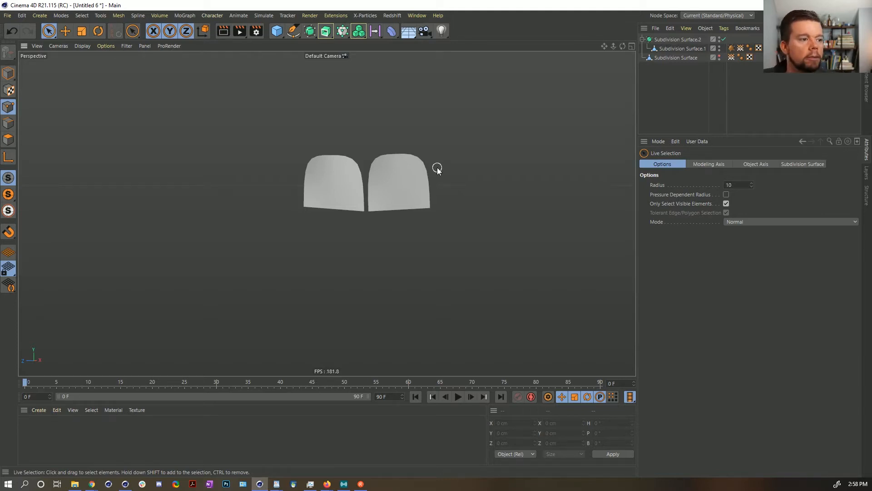
click(680, 49)
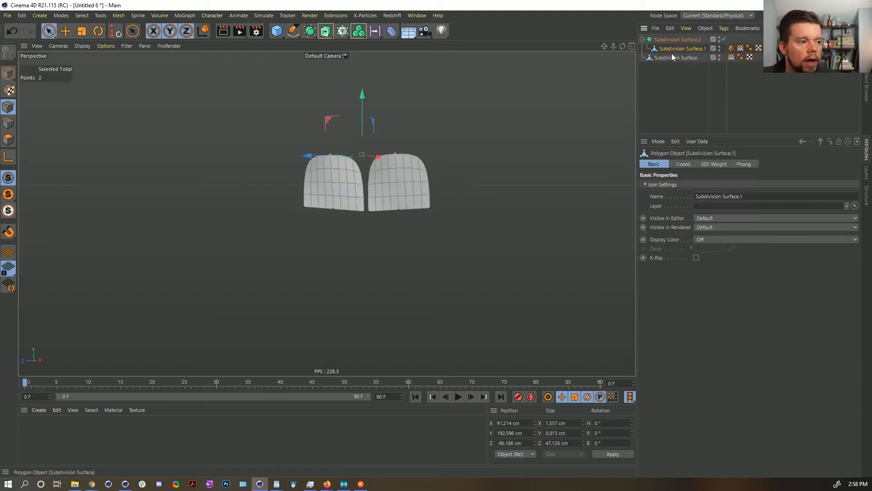
Undo the plate shaping, isolation and corner weighting back to the two selected bottom edges on the fully scaled creature, in Edge mode
key(ctrl+z)
key(ctrl+z)
key(ctrl+z)
key(ctrl+z)
key(ctrl+z)
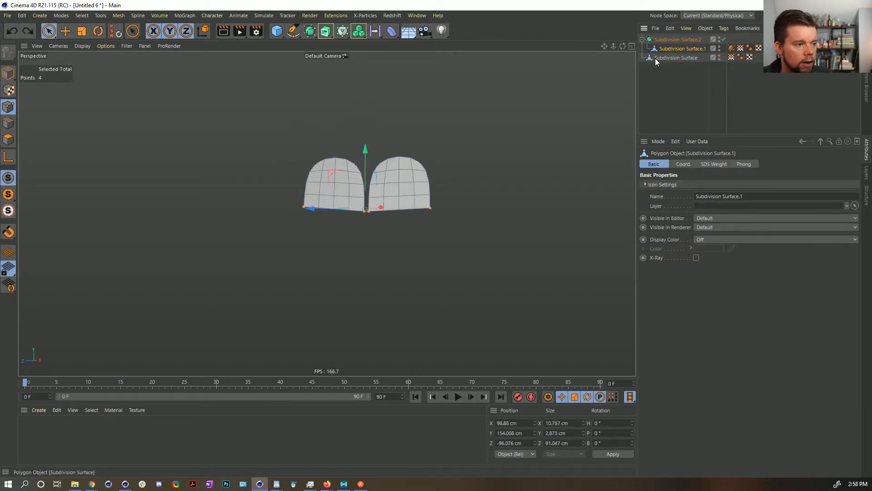
key(ctrl+z)
key(ctrl+z)
key(ctrl+z)
key(ctrl+z)
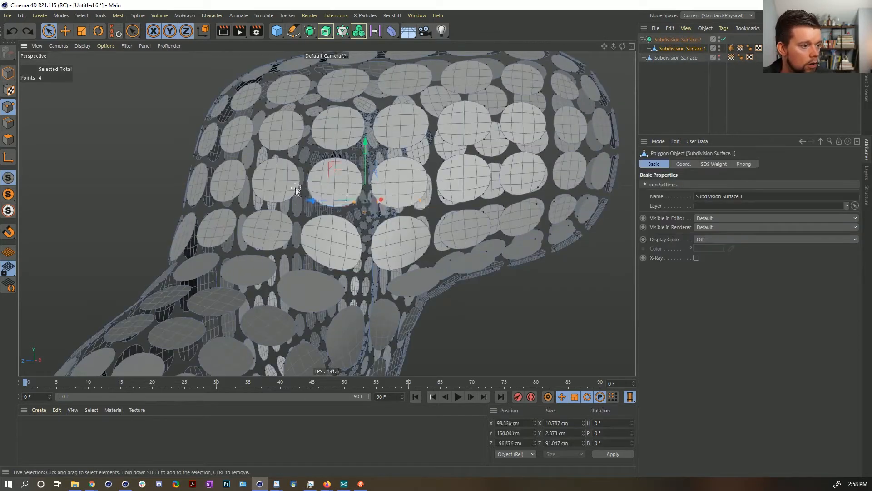
click(8, 123)
key(ctrl+z)
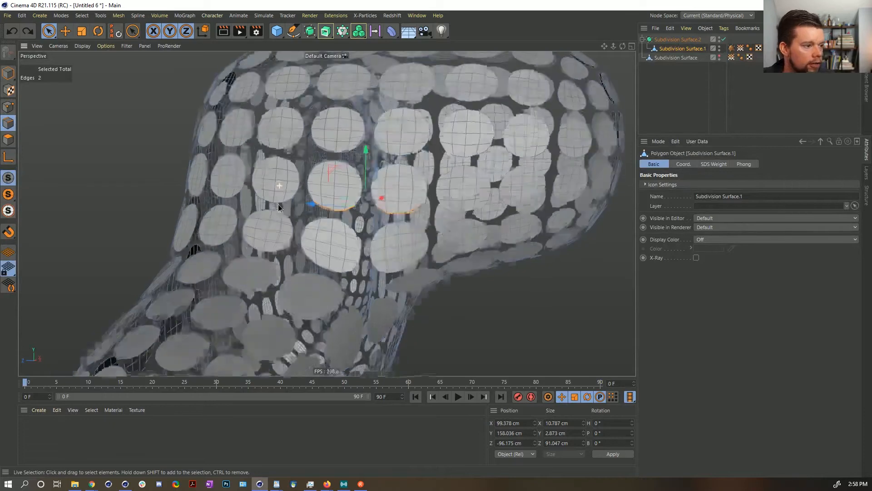
Add the bottom edges of two neighbouring scales to the edge selection
shift+click(275, 200)
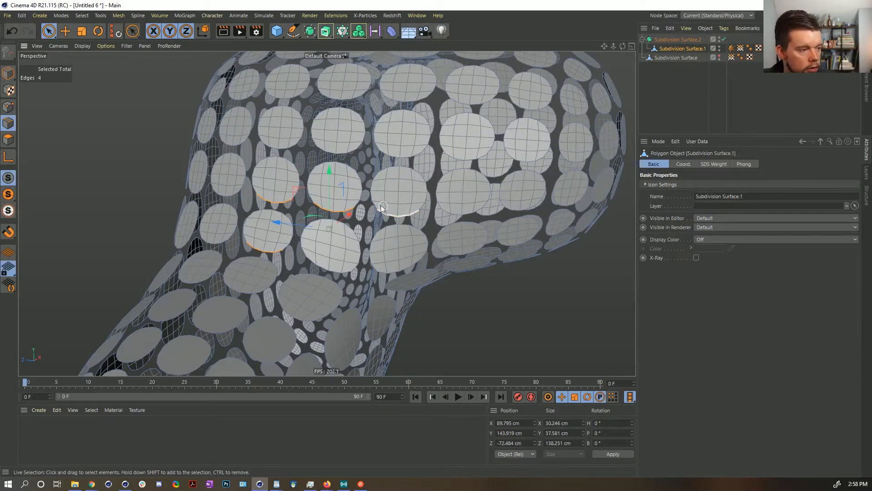
alt+drag(382, 208, 270, 200)
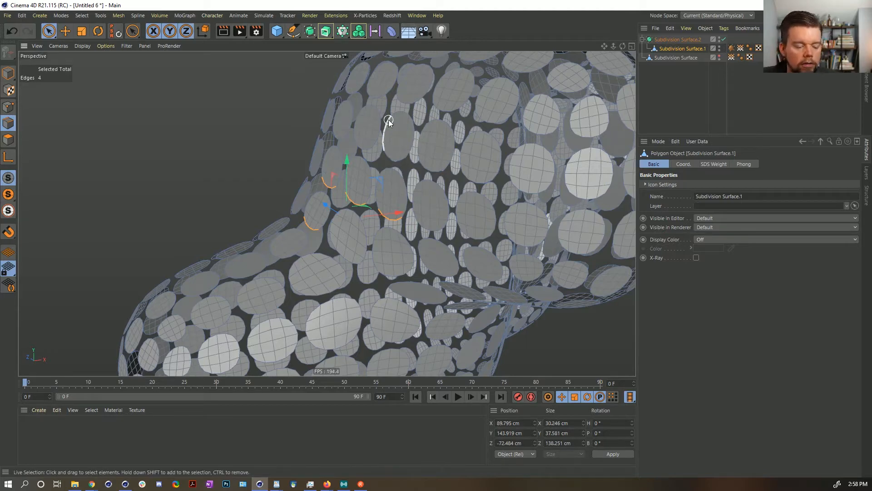
scroll(395, 155, down, 6)
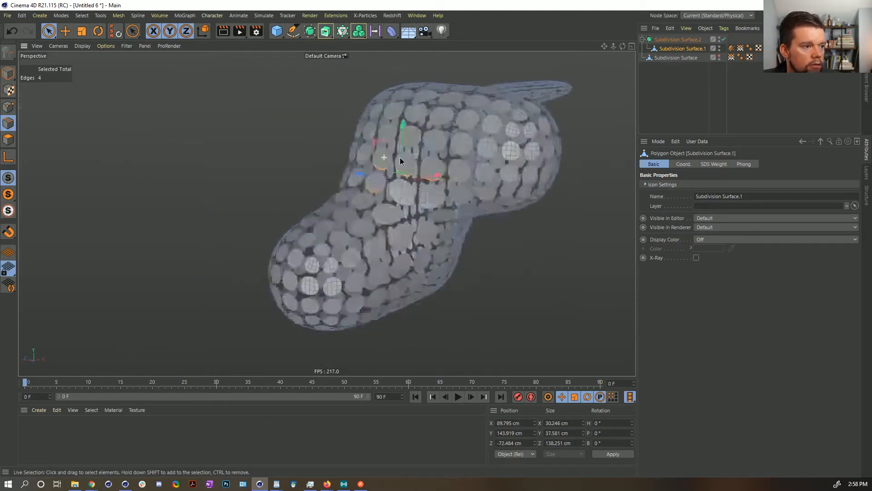
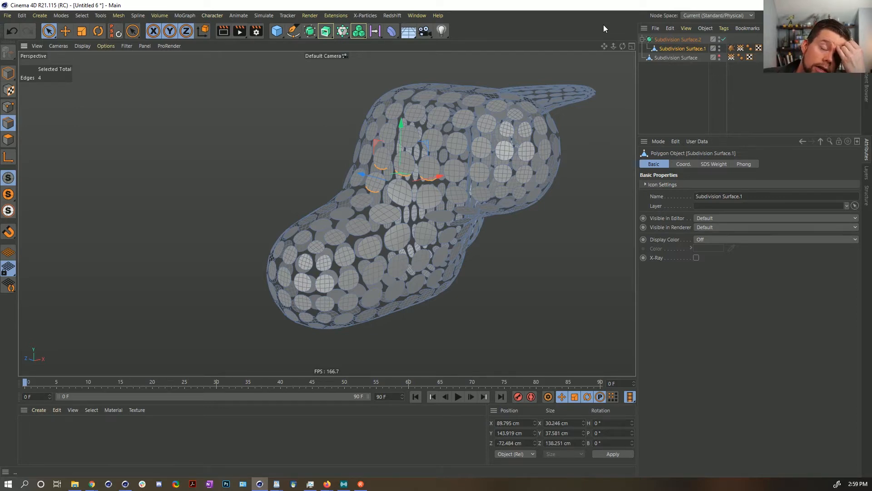
Copy the original Subdivision Surface mesh into a new project and make it visible in the editor
click(688, 57)
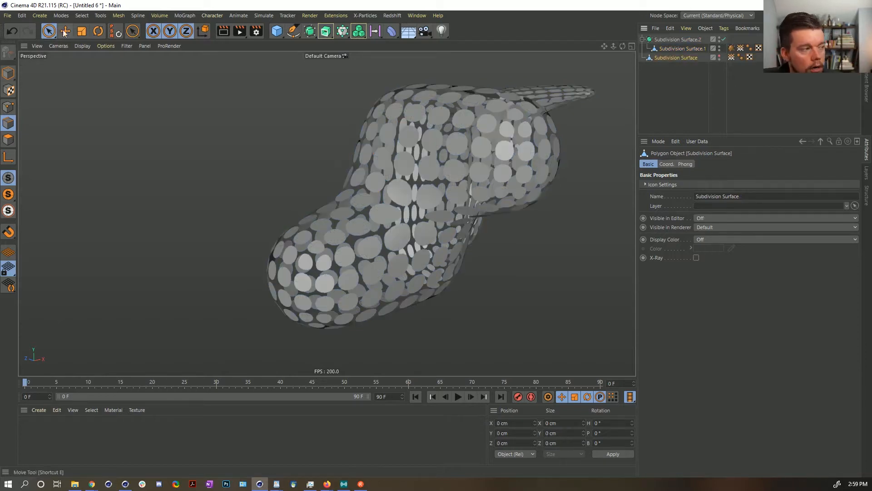
click(8, 74)
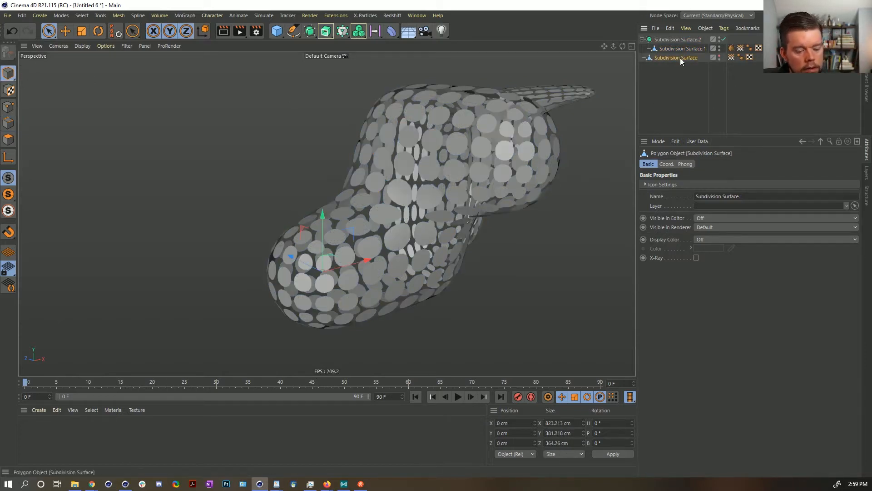
key(ctrl+n)
key(ctrl+v)
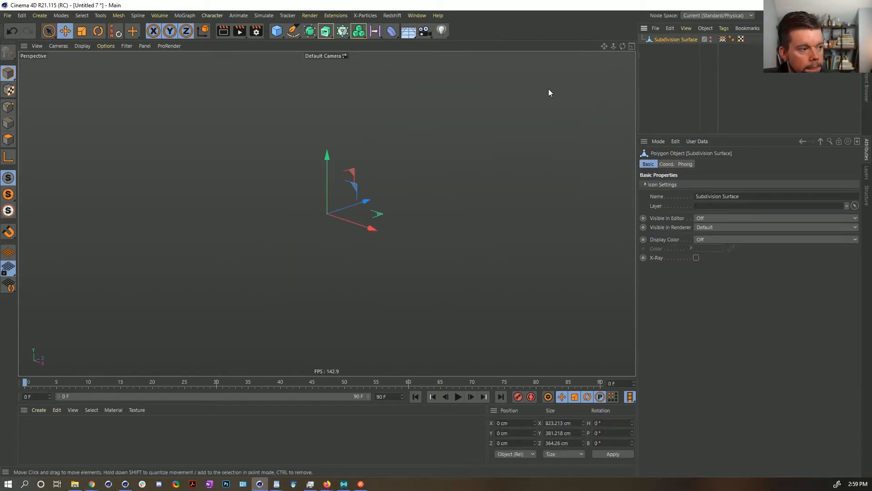
click(711, 38)
alt+drag(425, 146, 287, 184)
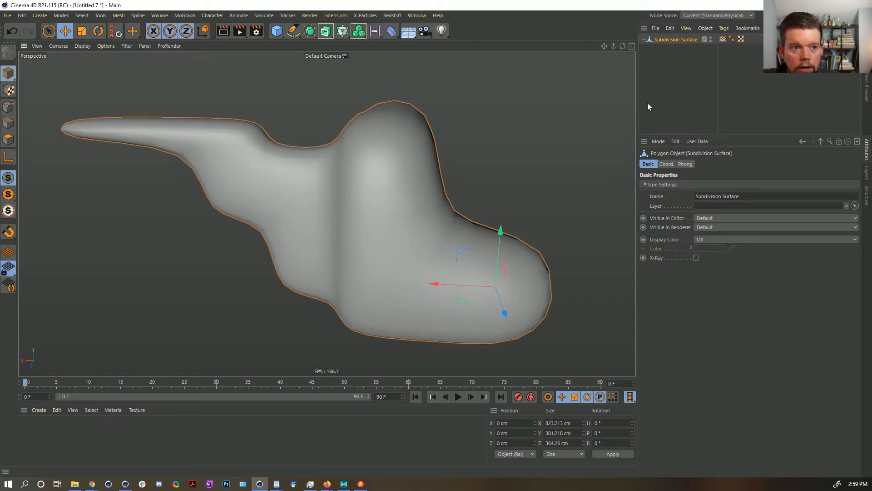
Copy the Bezier scale object from the Untitled 4 project into the Untitled 7 project
click(417, 16)
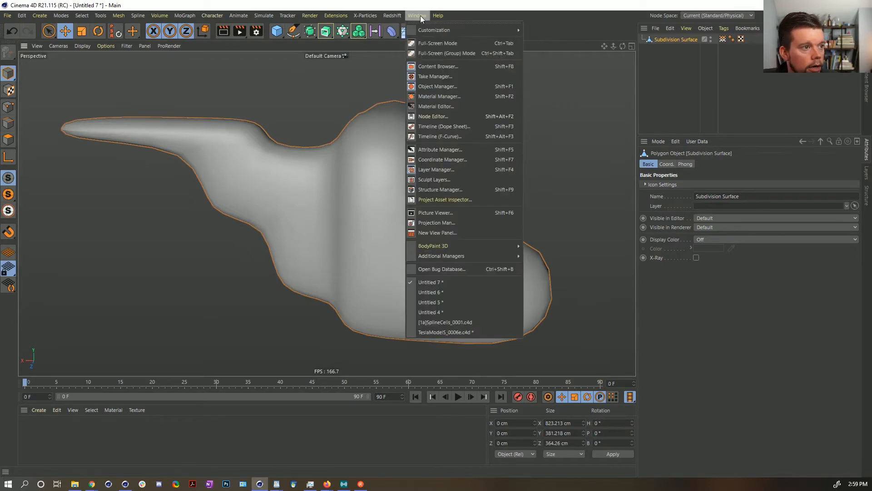
click(450, 312)
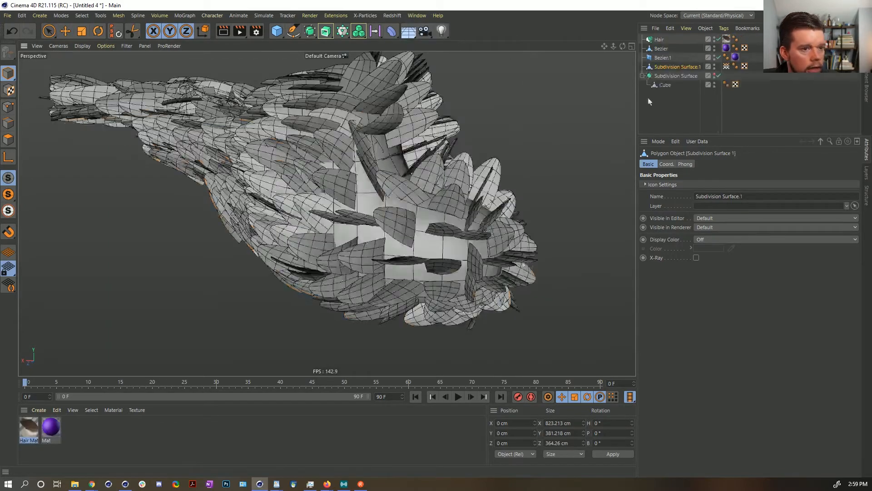
click(665, 59)
click(661, 49)
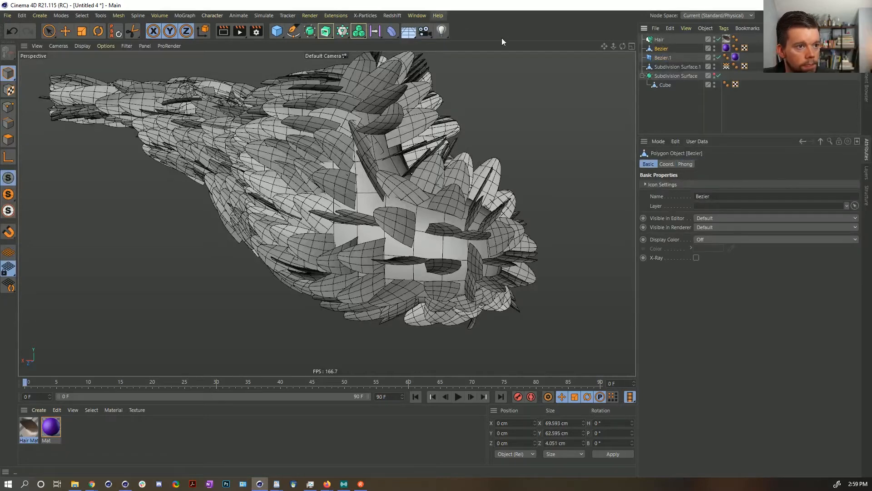
click(417, 16)
click(462, 283)
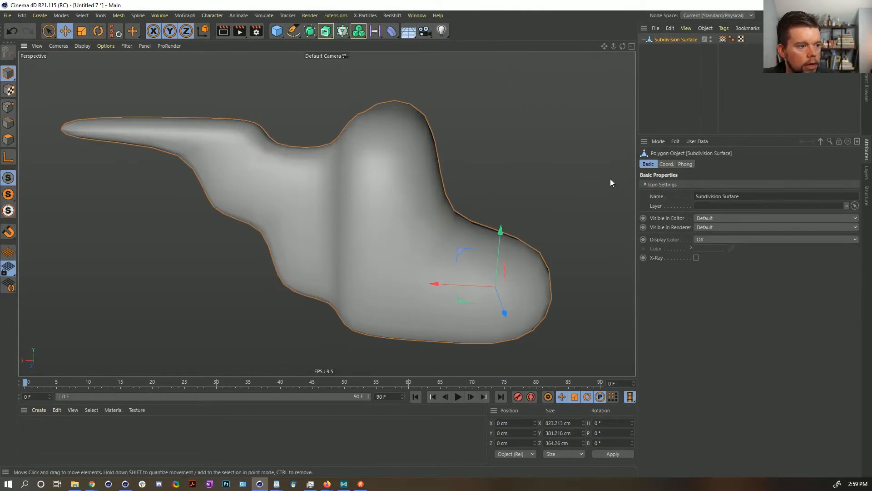
Place the Bezier scale in a new Cloner using Object mode on Subdivision Surface with Vertex distribution
click(343, 31)
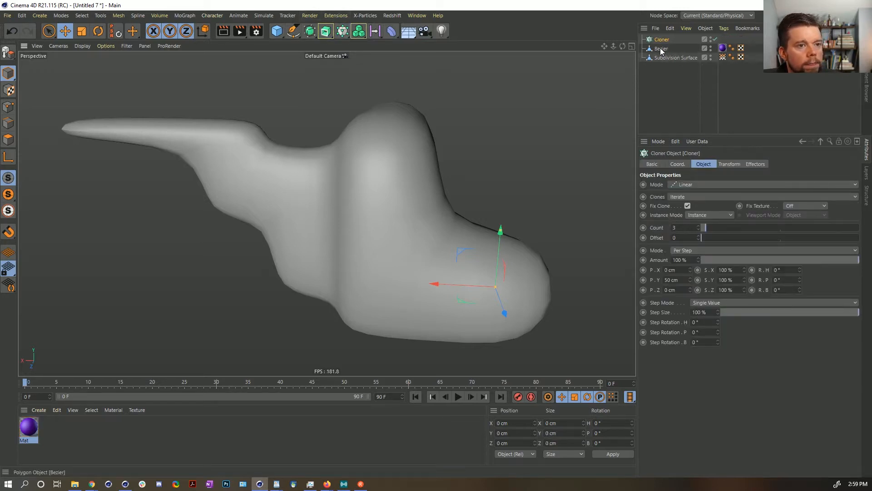
drag(661, 49, 662, 39)
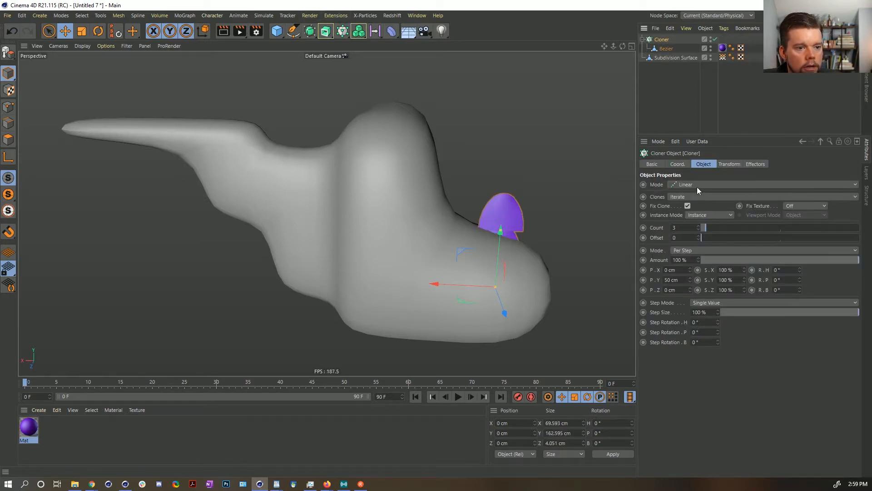
click(698, 187)
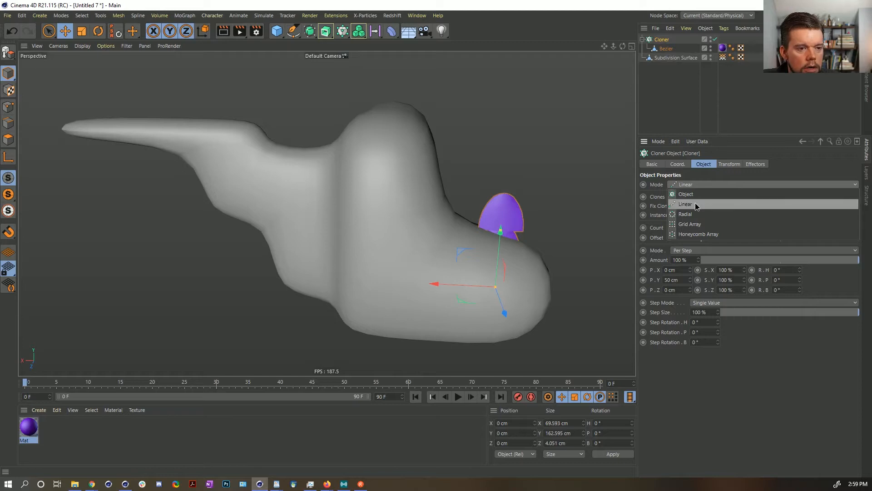
click(694, 195)
drag(676, 57, 696, 231)
click(699, 257)
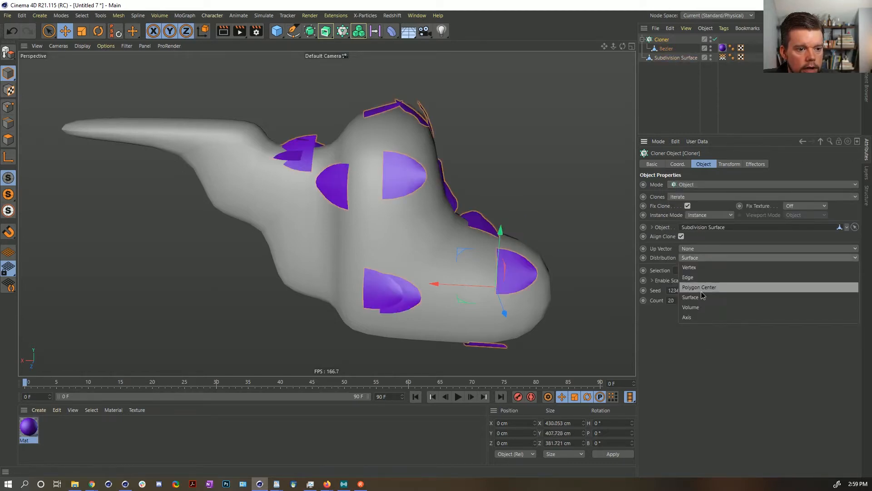
click(690, 267)
mouse_move(495, 235)
alt+mouse_down()
mouse_move(366, 174)
mouse_move(290, 216)
mouse_move(345, 205)
alt+mouse_up()
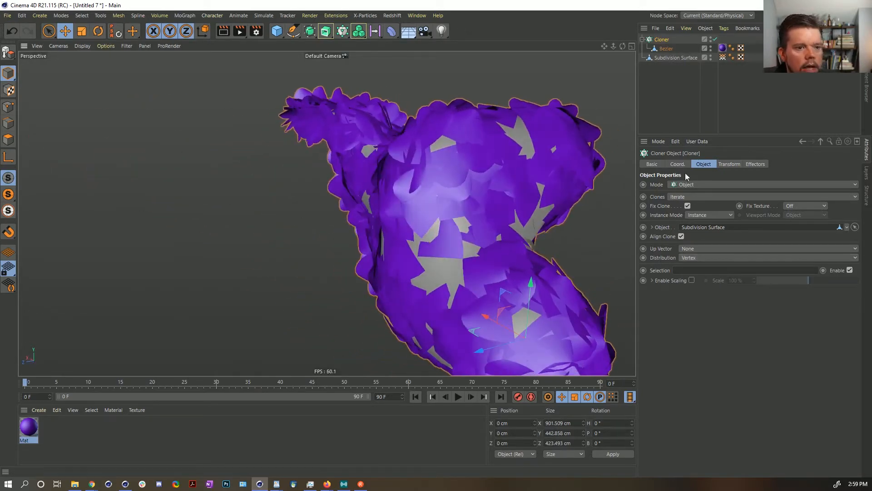
Try a 90° heading rotation in the Cloner's transform and reset it to 0°
click(728, 164)
drag(800, 198, 785, 209)
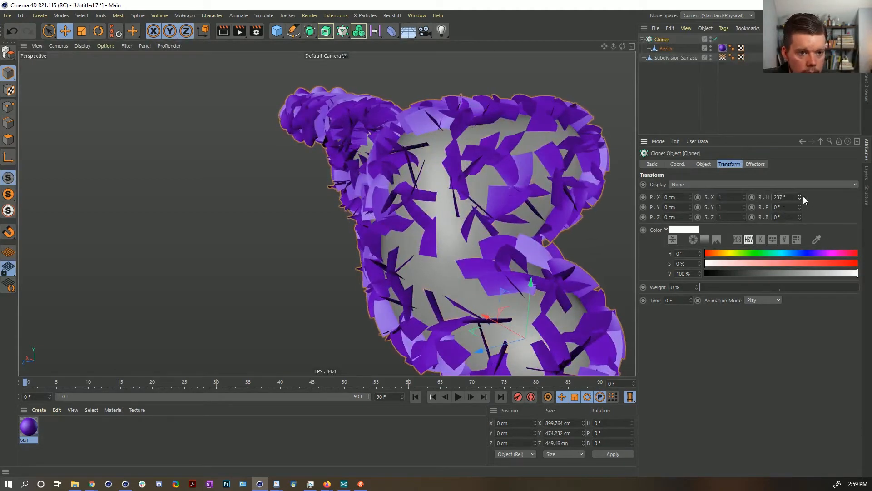
click(799, 196)
text(90)
key(Return)
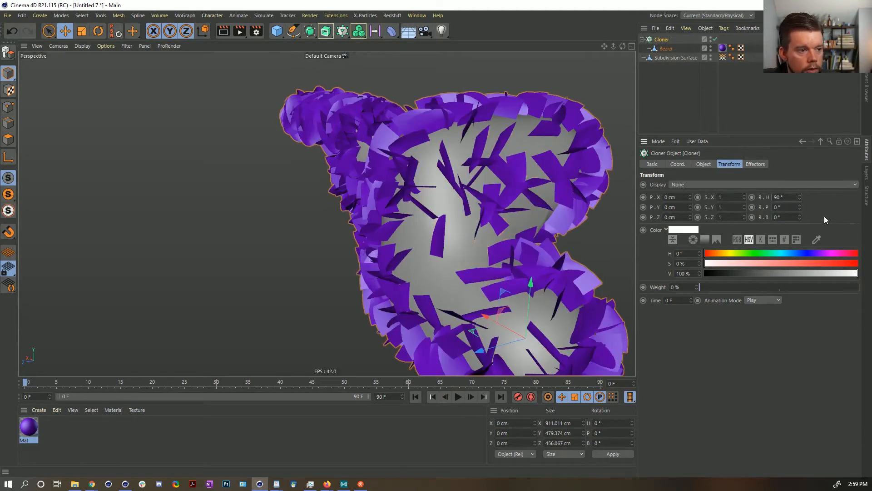
mouse_move(460, 216)
alt+mouse_down()
mouse_move(554, 176)
mouse_move(544, 188)
alt+mouse_up()
text(0)
key(Return)
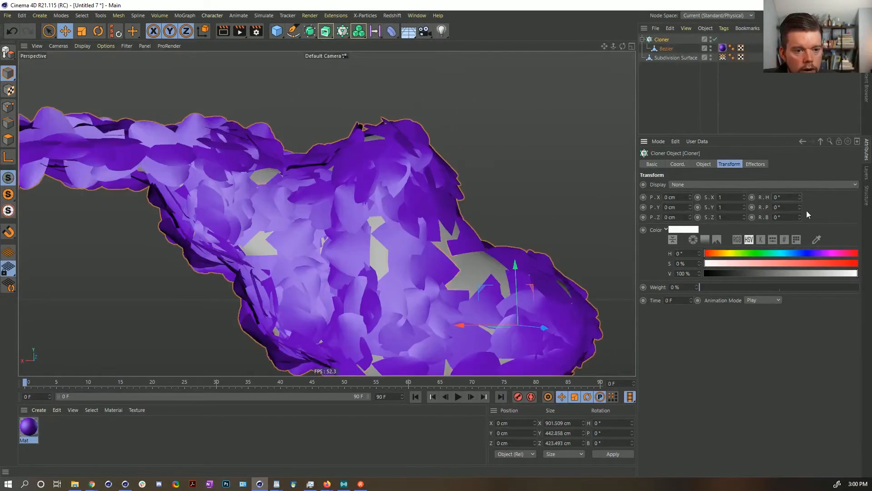
Set the pitch rotation in the Cloner's transform to -90°
drag(798, 207, 798, 227)
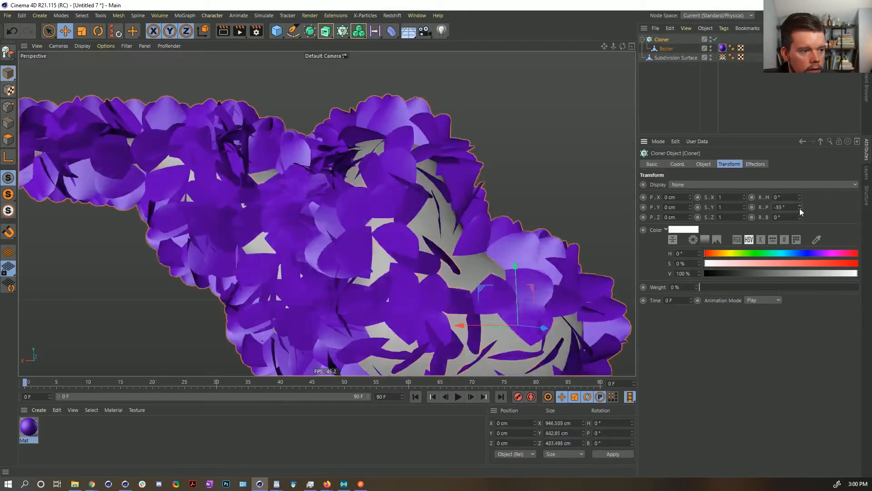
key(Return)
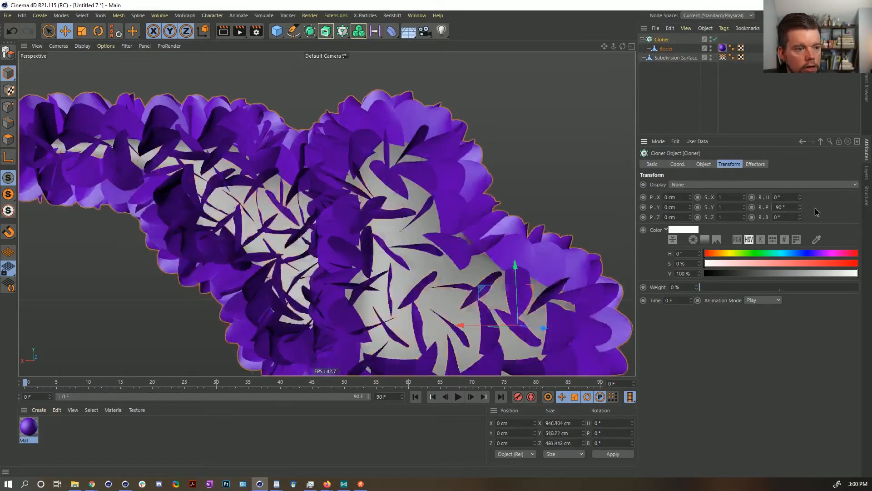
mouse_move(471, 224)
alt+mouse_down()
mouse_move(468, 236)
mouse_move(386, 257)
mouse_move(429, 253)
mouse_move(342, 252)
mouse_move(401, 254)
mouse_move(422, 273)
alt+mouse_up()
alt+right_drag(423, 272, 391, 272)
mouse_move(390, 273)
alt+mouse_down()
mouse_move(428, 266)
mouse_move(447, 249)
alt+mouse_up()
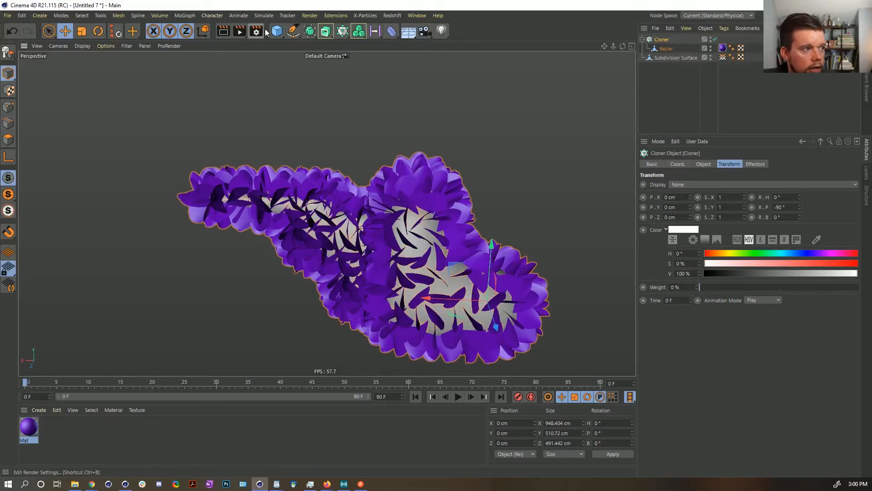
Add a Target effector to the Cloner and move it beyond the creature's thin end, to about X 850.6 cm and Y 233.2 cm
click(264, 15)
mouse_move(293, 13)
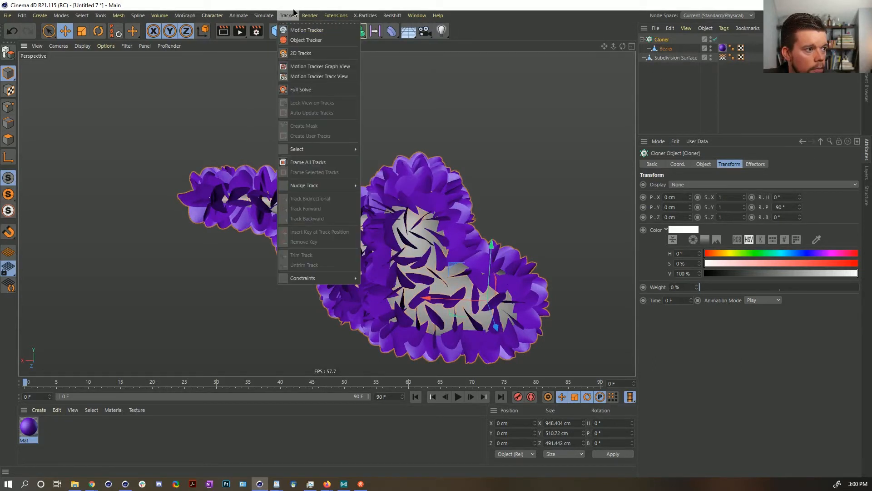
click(317, 4)
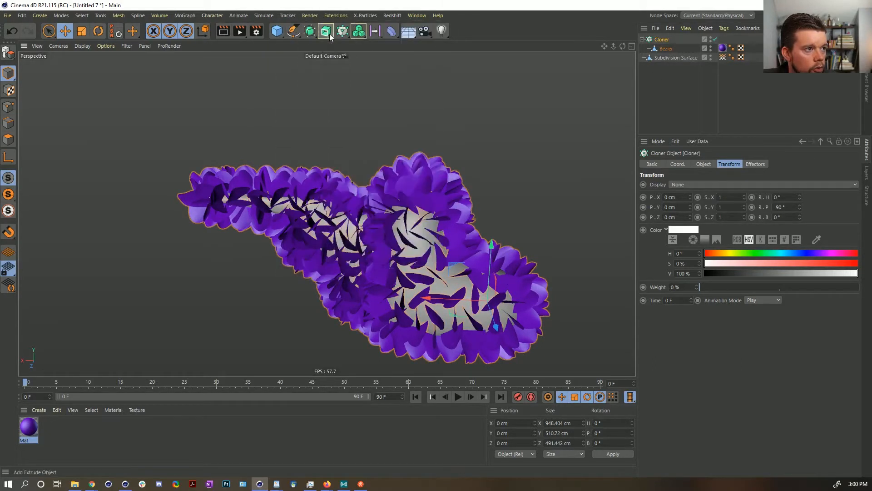
click(343, 32)
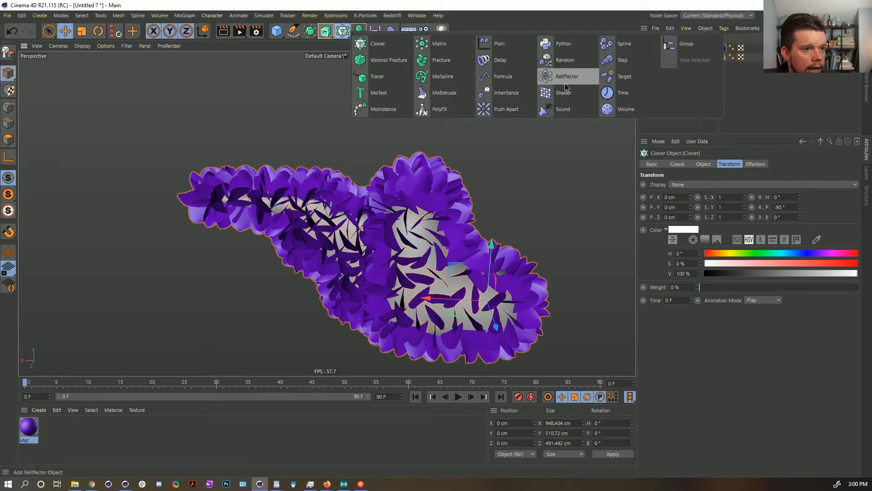
click(621, 76)
drag(484, 296, 164, 128)
drag(172, 251, 138, 176)
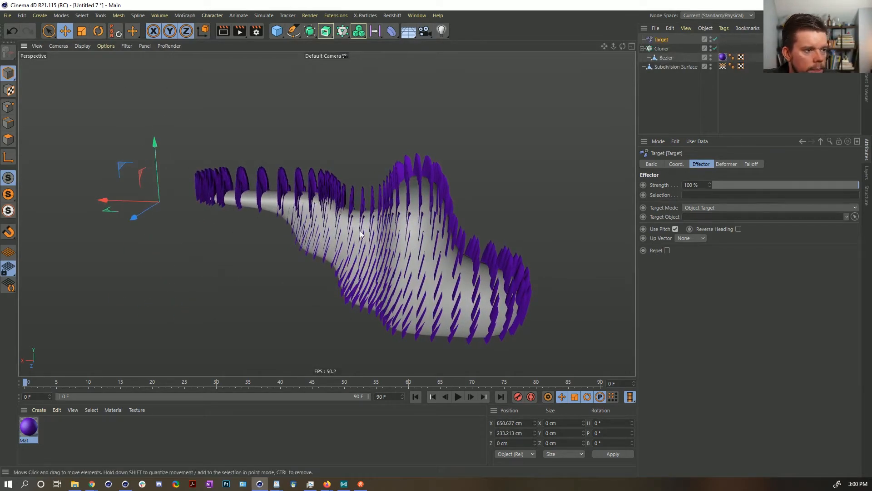
Reset the pitch rotation in the Cloner's transform to 0°
click(662, 48)
drag(787, 207, 756, 205)
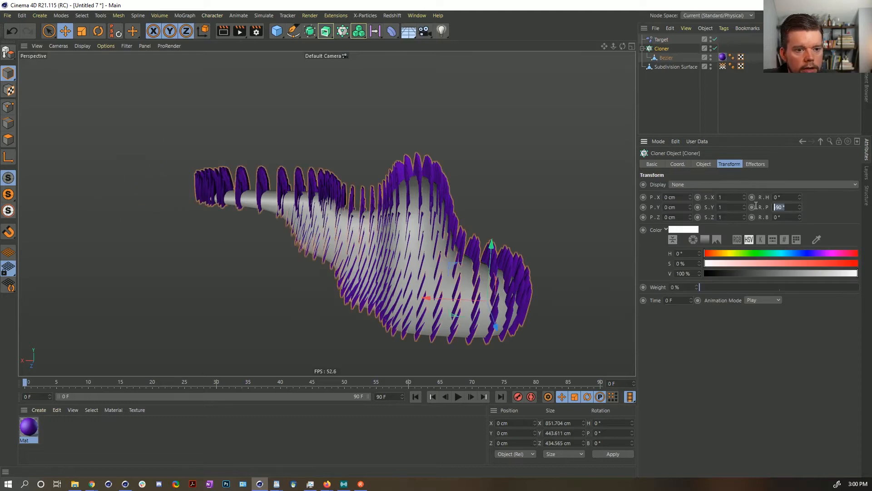
alt+drag(396, 223, 345, 200)
Try X+ as the Target effector's Up Vector and set it to Y+
click(661, 40)
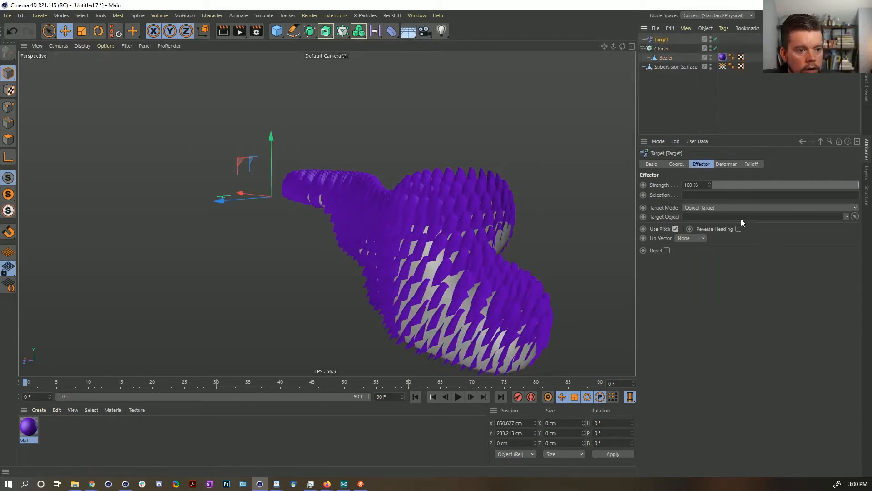
click(688, 239)
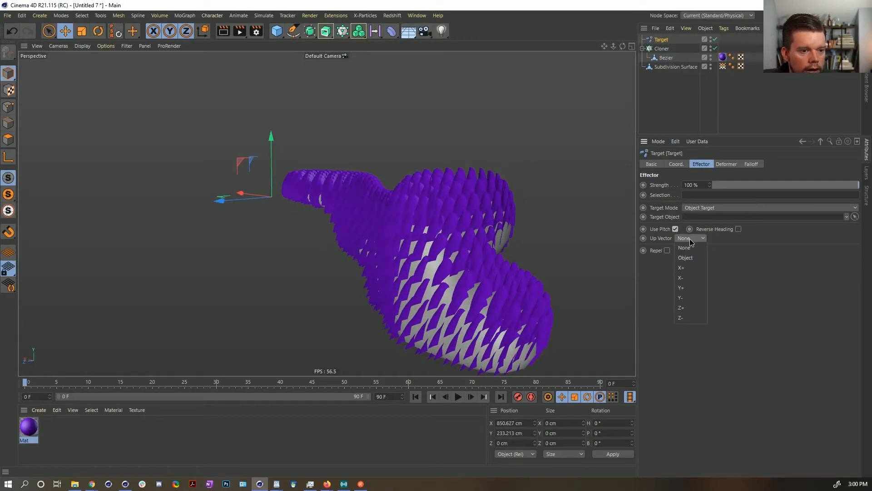
click(697, 268)
alt+drag(442, 246, 541, 250)
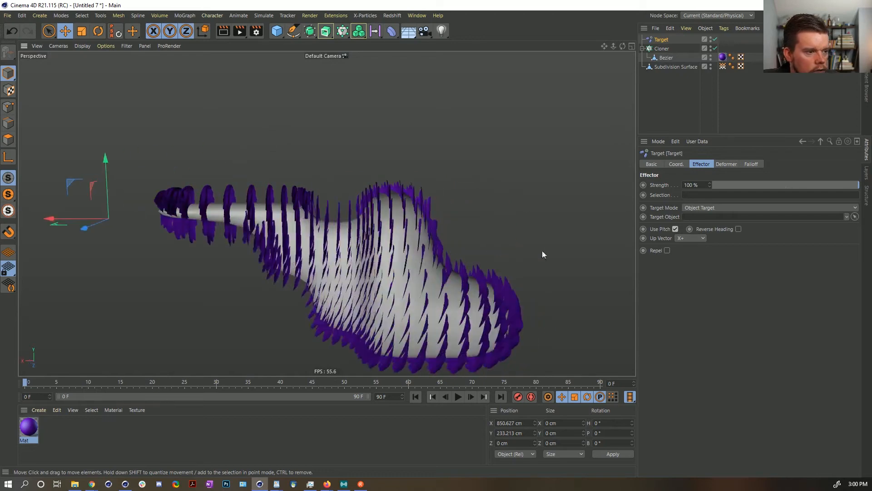
click(689, 239)
click(689, 287)
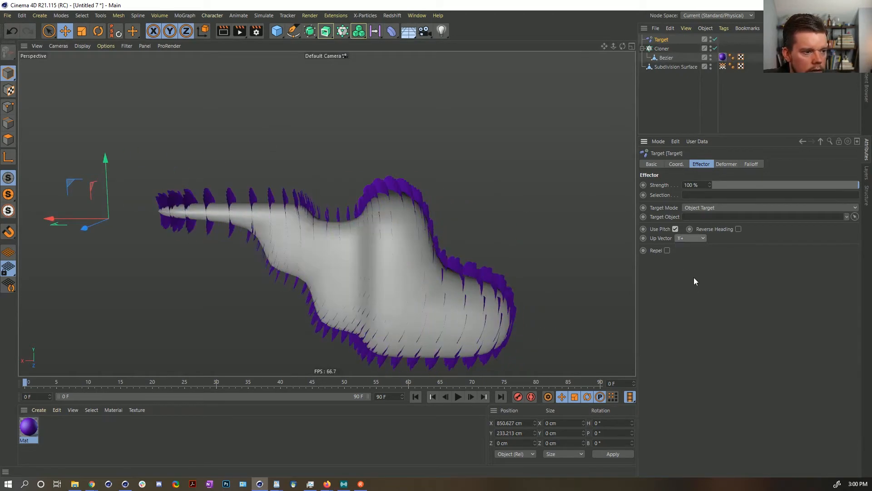
alt+drag(492, 271, 358, 249)
Try Z+ as the Target effector's Up Vector and return it to Y+
click(690, 238)
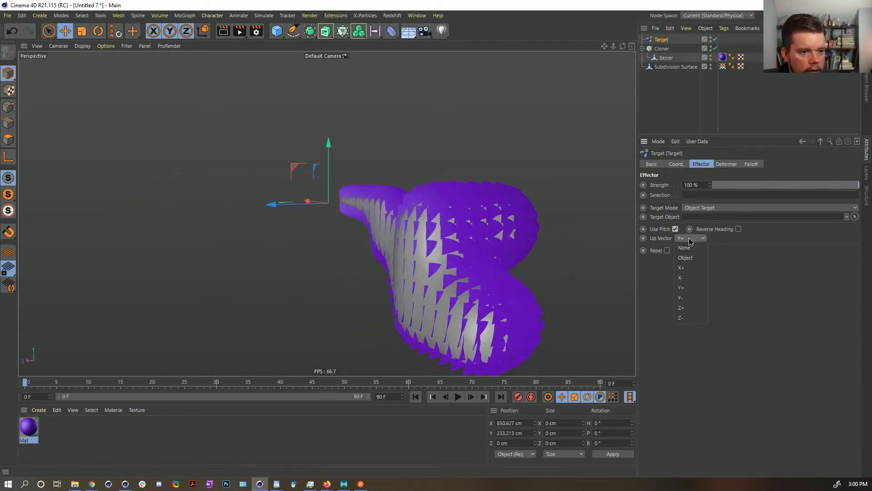
click(686, 310)
alt+drag(453, 242, 500, 248)
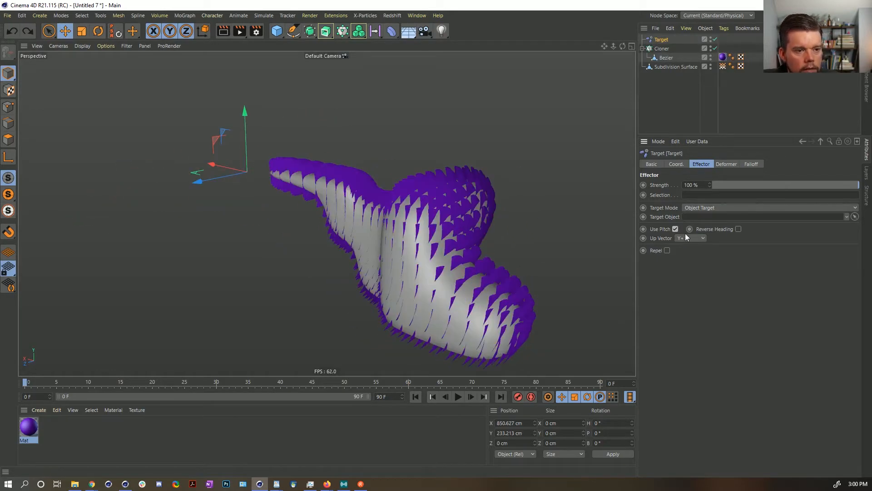
mouse_move(459, 203)
alt+mouse_down()
mouse_move(498, 216)
mouse_move(454, 204)
alt+mouse_up()
Add a Plain effector to the Cloner with its Position parameter disabled and its Rotation parameter enabled
click(668, 49)
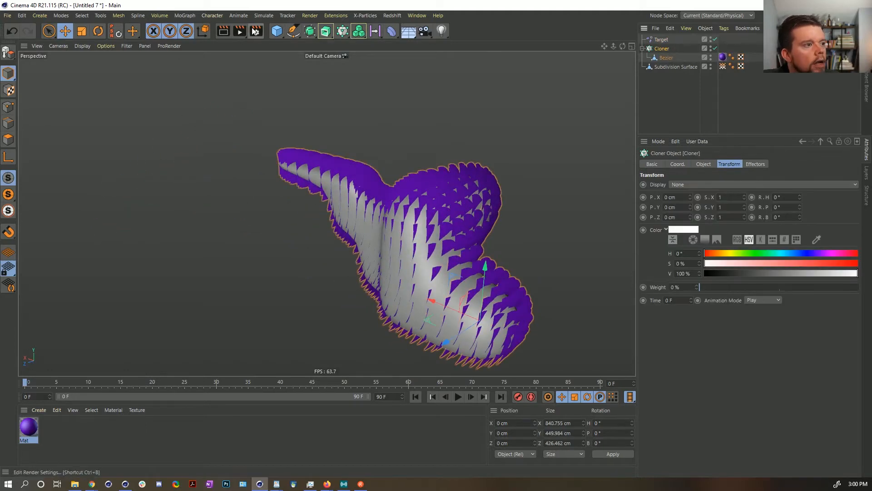
click(342, 33)
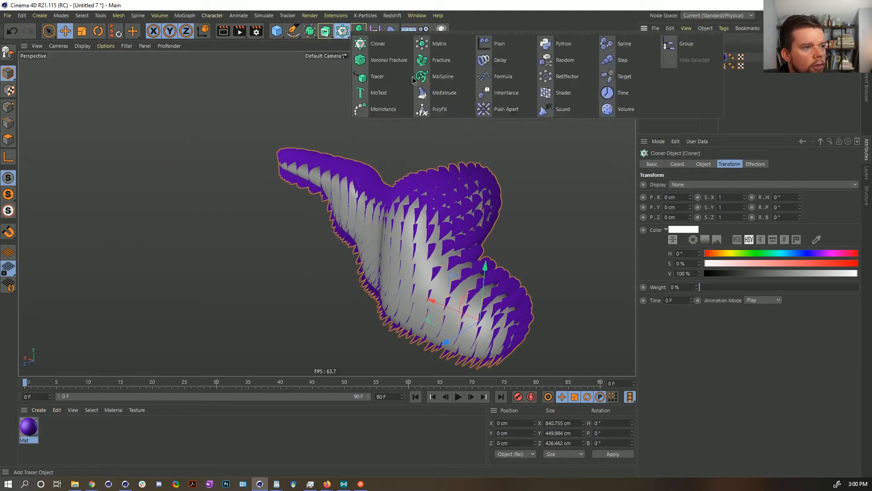
click(504, 40)
click(730, 164)
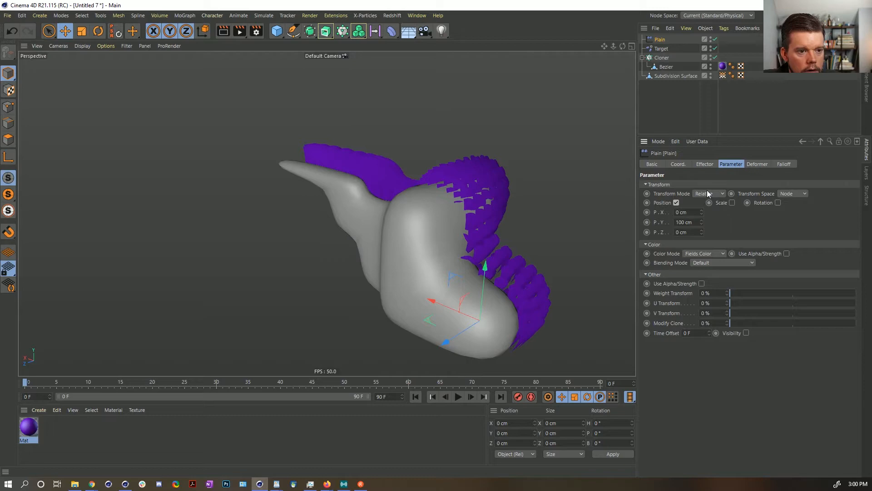
click(676, 202)
click(759, 203)
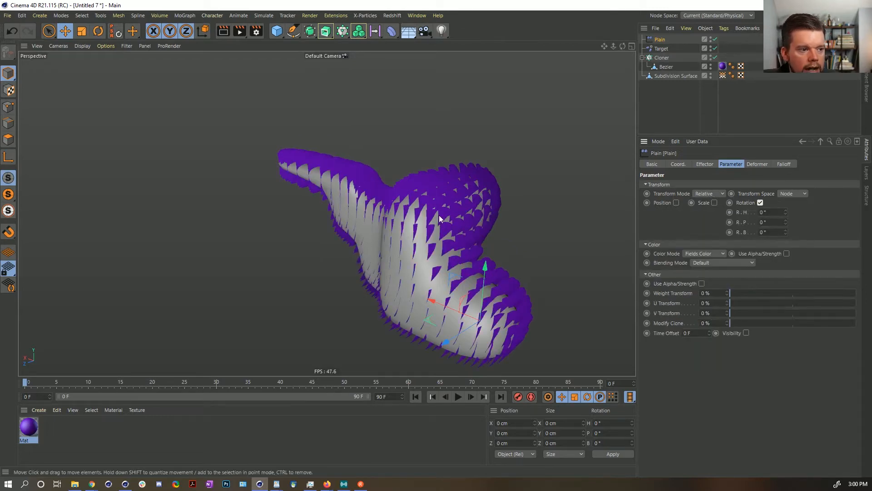
Try heading and pitch rotations in the Plain effector and undo them
drag(786, 212, 786, 262)
key(ctrl+z)
key(ctrl+z)
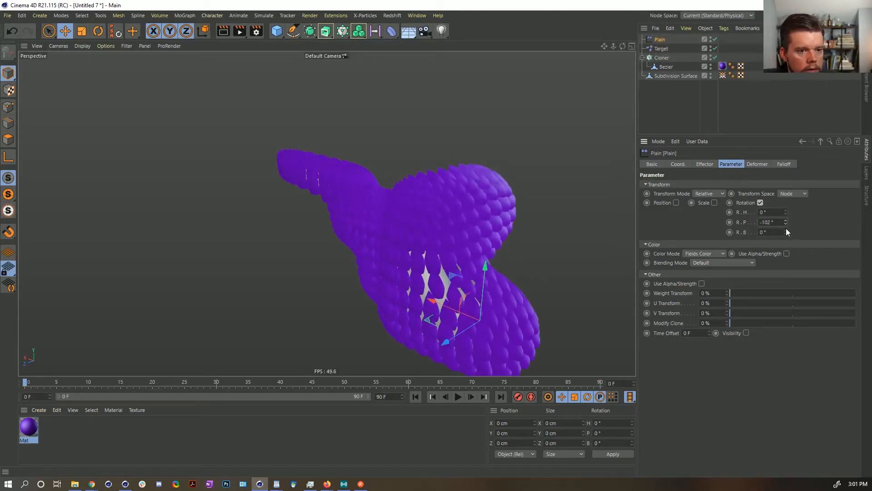
Set the Plain effector's bank rotation to 114°
drag(786, 232, 786, 198)
alt+drag(430, 250, 451, 260)
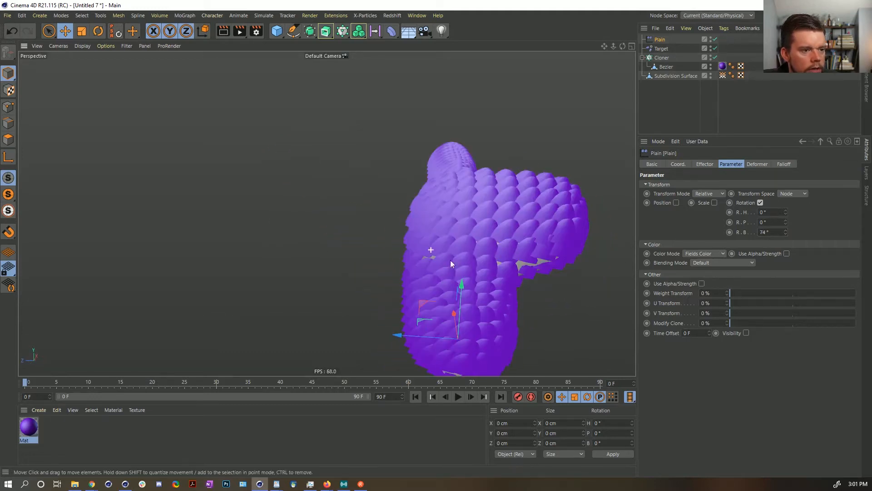
drag(786, 233, 786, 214)
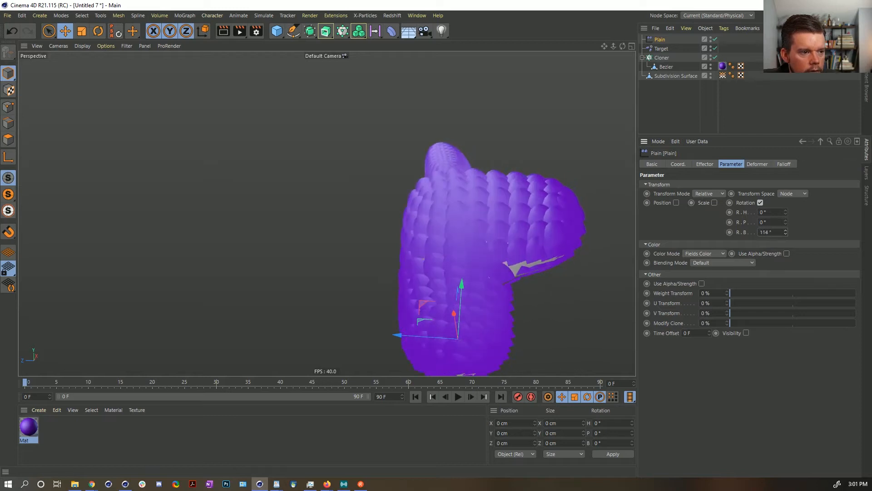
alt+drag(405, 236, 487, 235)
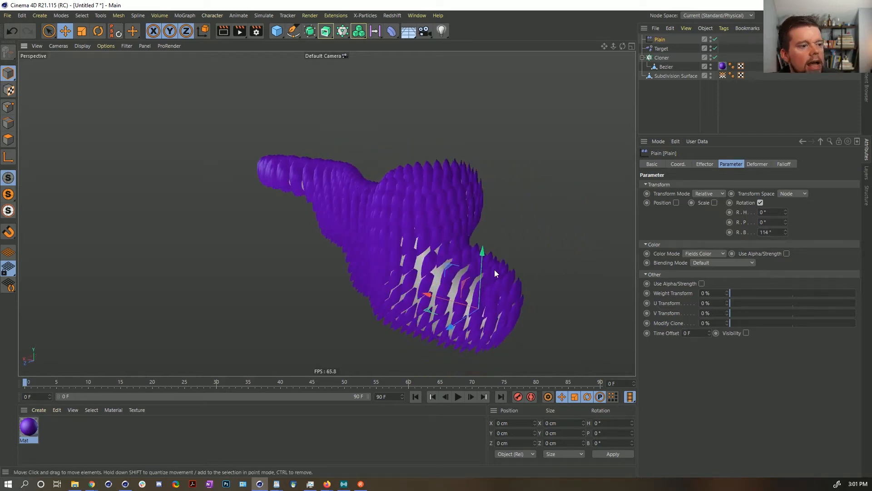
Set the Plain effector's pitch rotation to 13° so the scales lift off the body
alt+drag(494, 273, 327, 212)
alt+drag(432, 193, 467, 210)
alt+right_drag(458, 235, 499, 200)
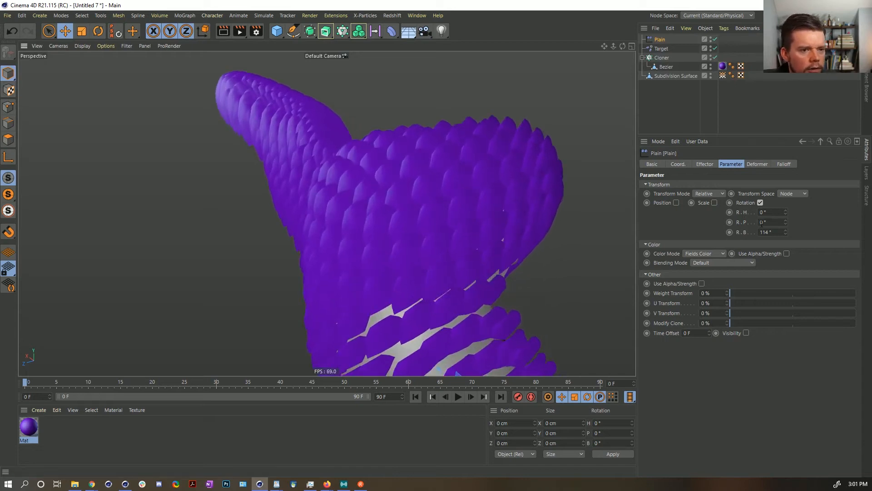
drag(786, 223, 786, 215)
mouse_move(584, 267)
alt+mouse_down()
mouse_move(465, 241)
mouse_move(478, 246)
alt+mouse_up()
mouse_move(394, 177)
alt+mouse_down()
mouse_move(409, 145)
mouse_move(374, 168)
mouse_move(383, 183)
mouse_move(502, 206)
mouse_move(383, 181)
mouse_move(426, 194)
mouse_move(379, 197)
mouse_move(543, 246)
mouse_move(479, 244)
mouse_move(495, 260)
alt+mouse_up()
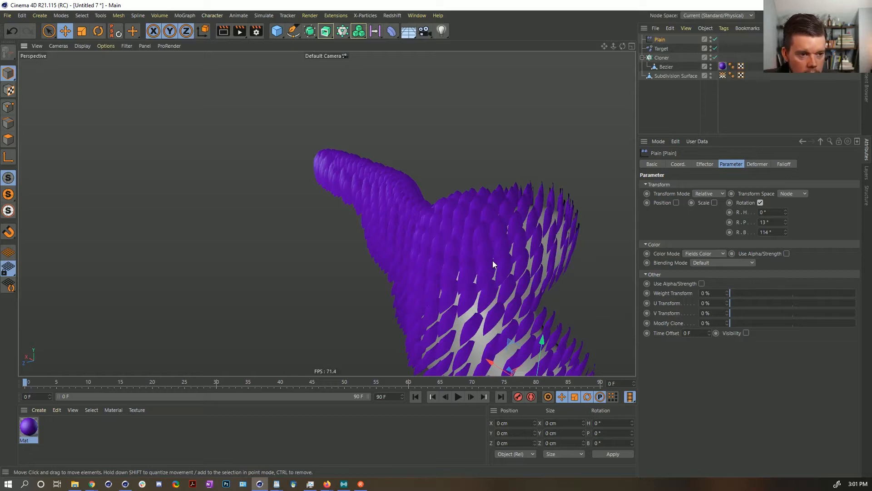
Change the Cloner's distribution on the Subdivision Surface to Polygon Center
click(661, 58)
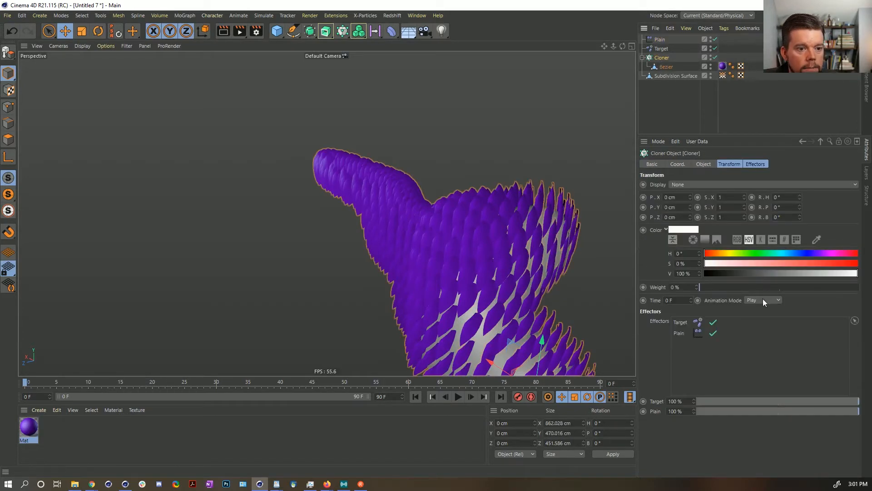
click(703, 164)
click(740, 258)
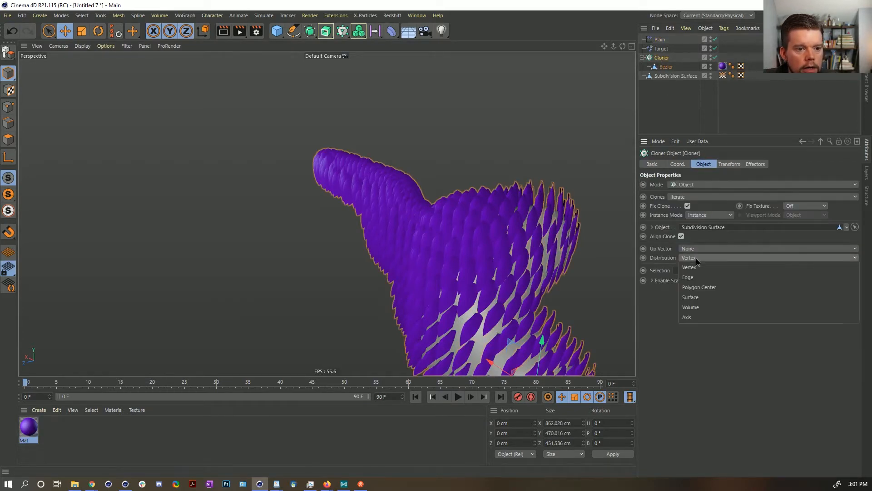
click(697, 283)
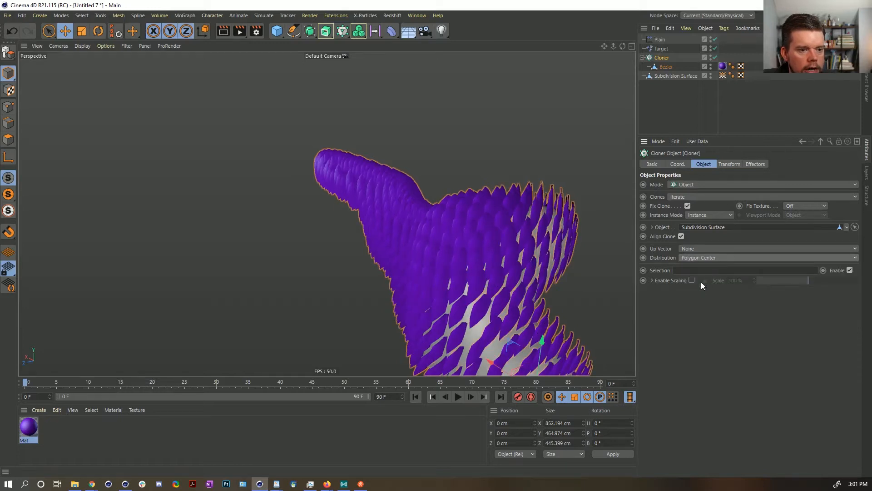
Enable scaling in the Cloner and set the Scale to 79%
click(691, 280)
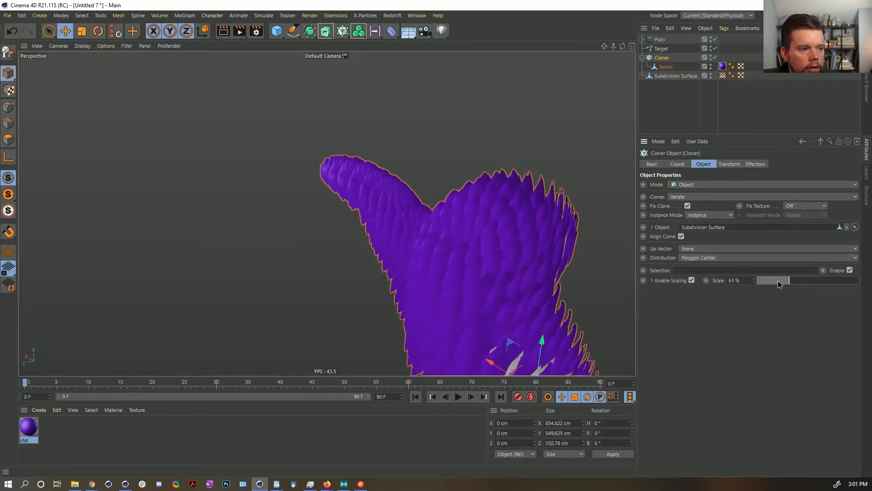
drag(777, 280, 798, 284)
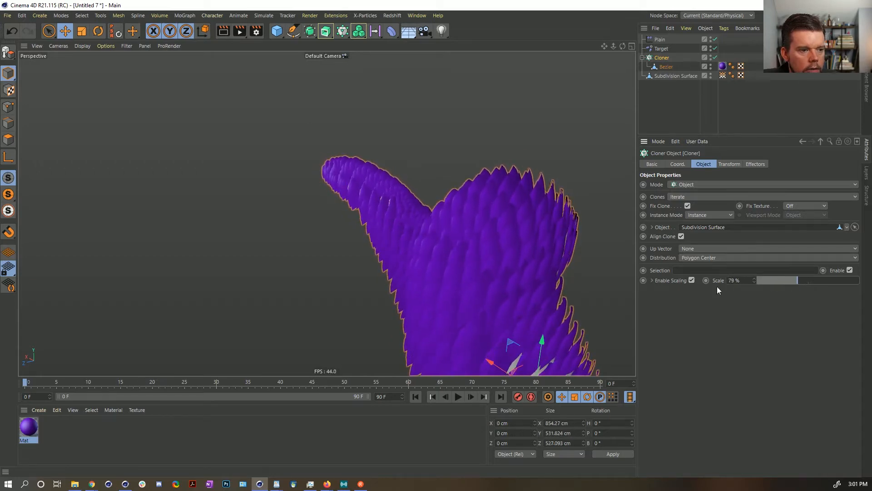
mouse_move(627, 272)
alt+mouse_down()
mouse_move(551, 253)
mouse_move(445, 246)
mouse_move(459, 208)
mouse_move(549, 248)
mouse_move(414, 217)
mouse_move(488, 240)
mouse_move(430, 238)
mouse_move(492, 262)
mouse_move(419, 233)
alt+mouse_up()
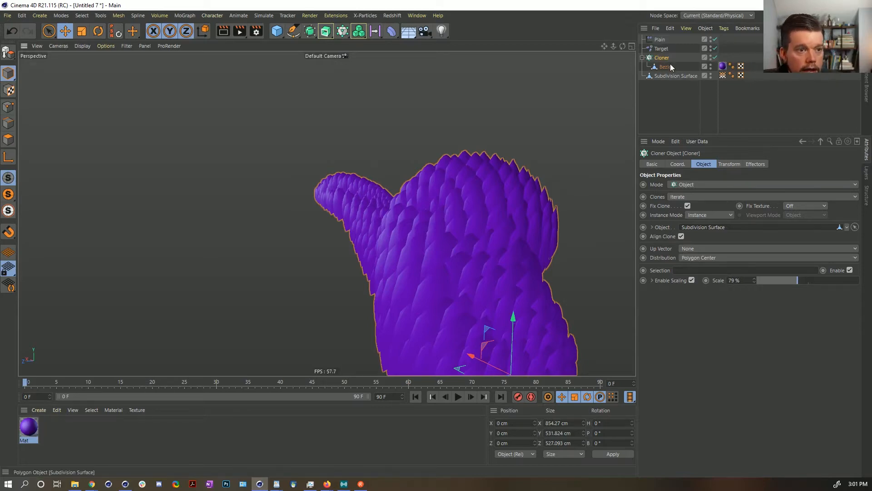
mouse_move(581, 197)
alt+mouse_down()
mouse_move(452, 237)
mouse_move(465, 249)
alt+mouse_up()
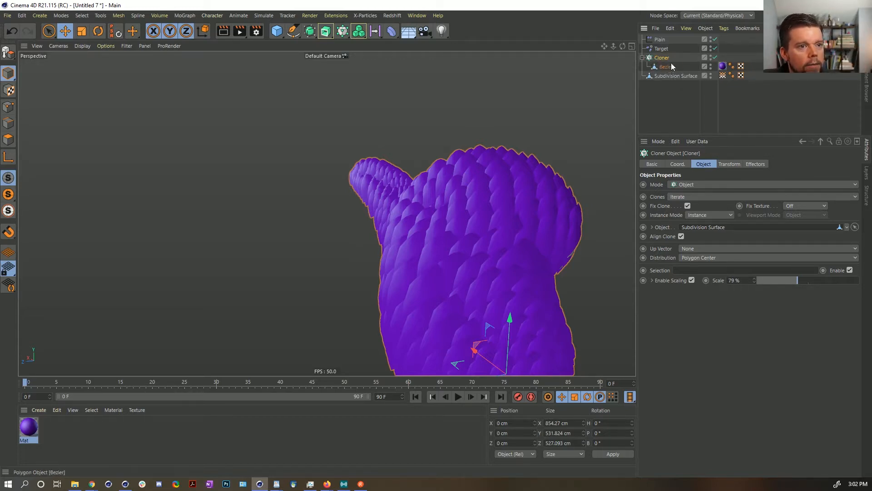
Disable the Cloner, hide the Subdivision Surface and select the single Bezier scale
click(716, 57)
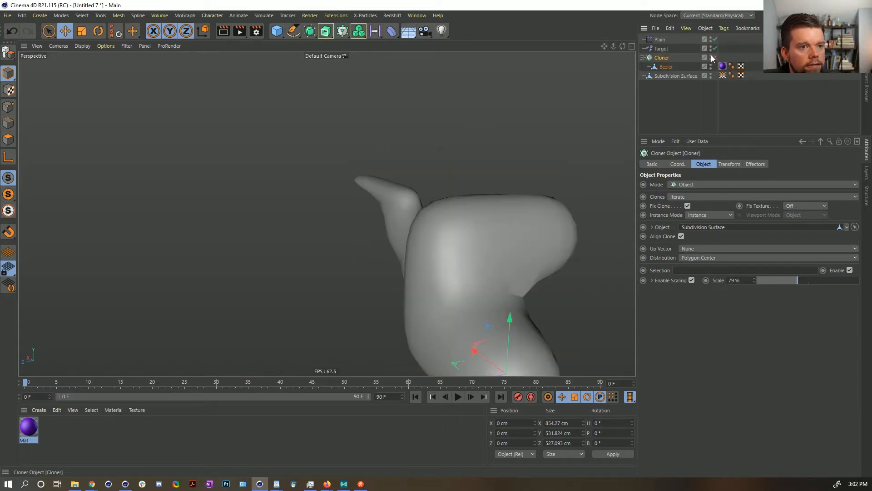
alt+drag(585, 195, 500, 157)
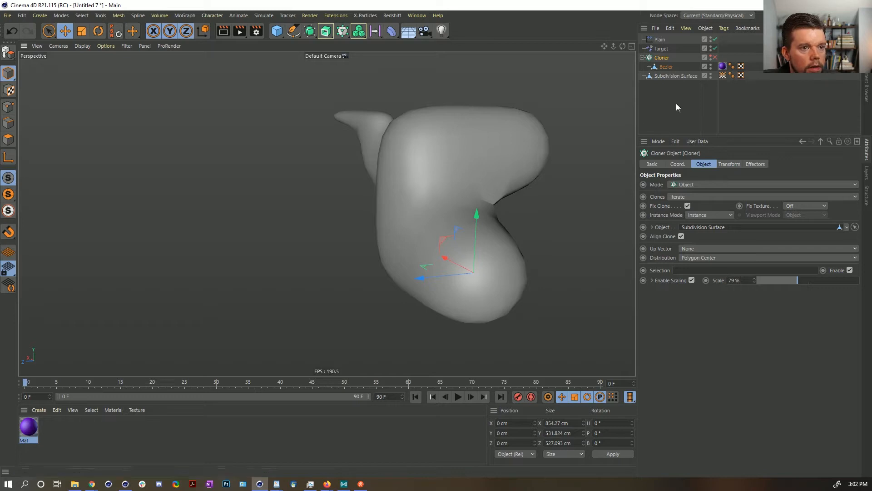
click(710, 74)
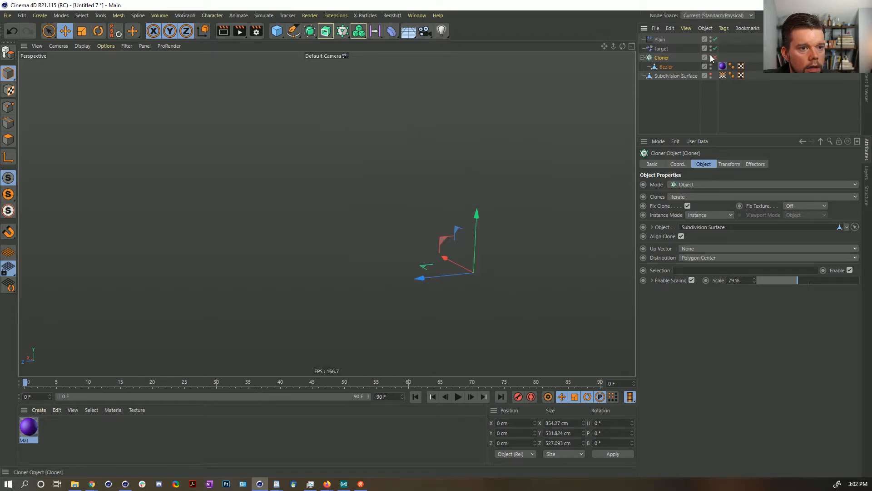
click(710, 56)
click(667, 68)
alt+drag(511, 162, 512, 217)
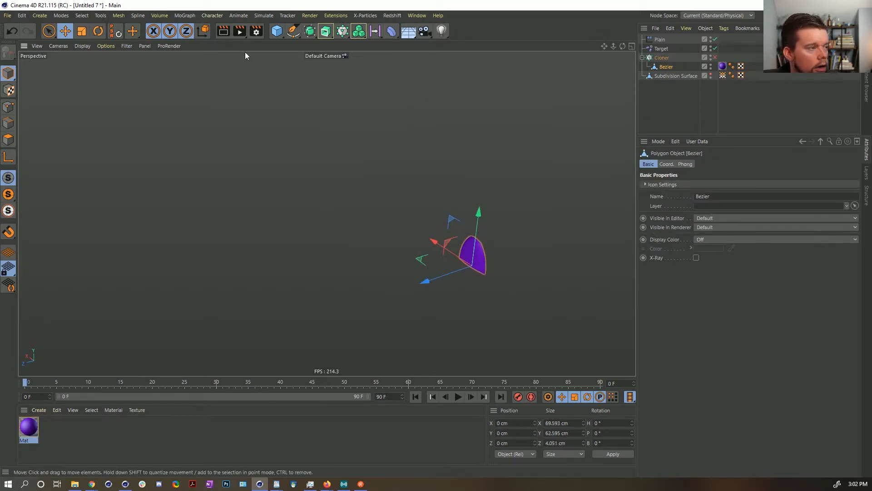
Add a dynamics Connector at the scale's base and rotate its heading 90°
click(263, 15)
mouse_move(277, 80)
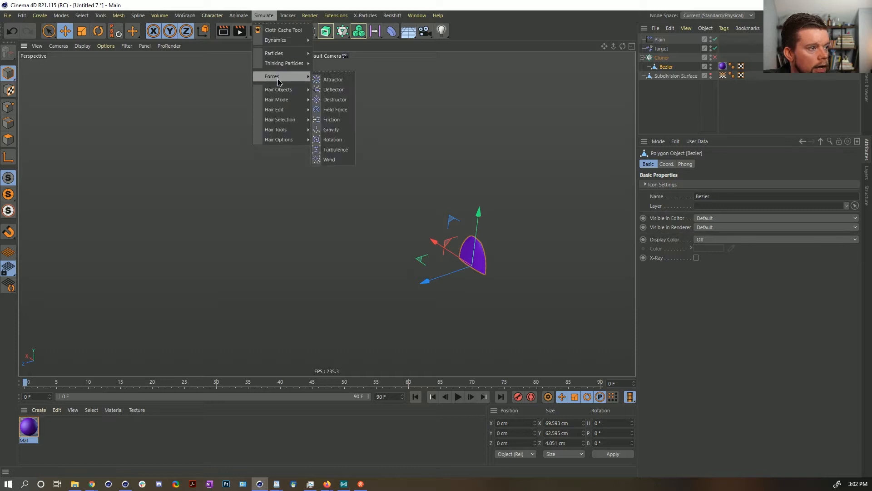
mouse_move(286, 58)
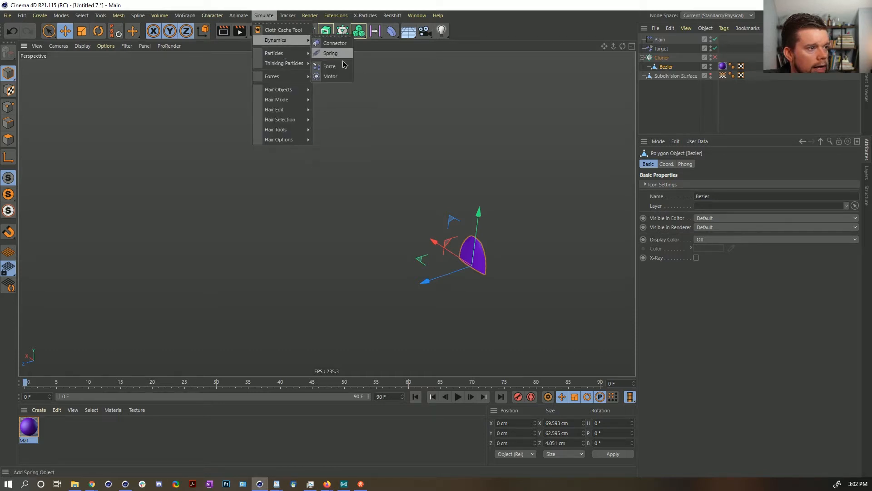
click(335, 43)
key(r)
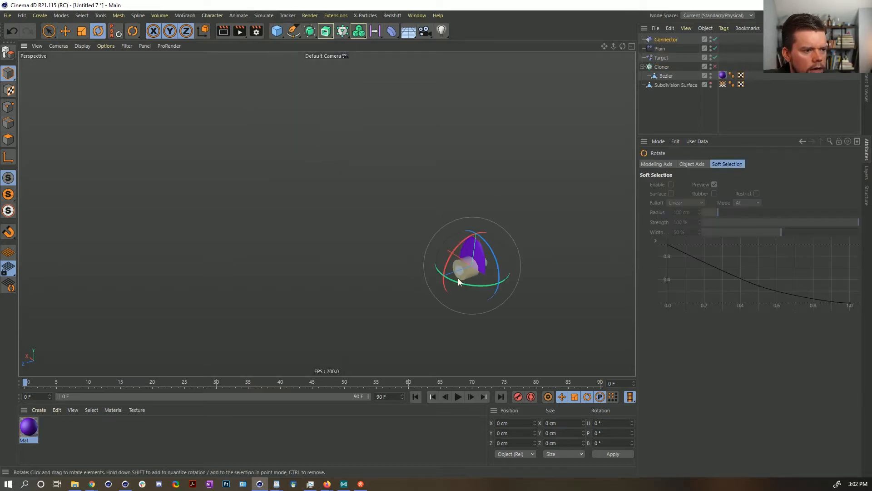
drag(461, 282, 545, 288)
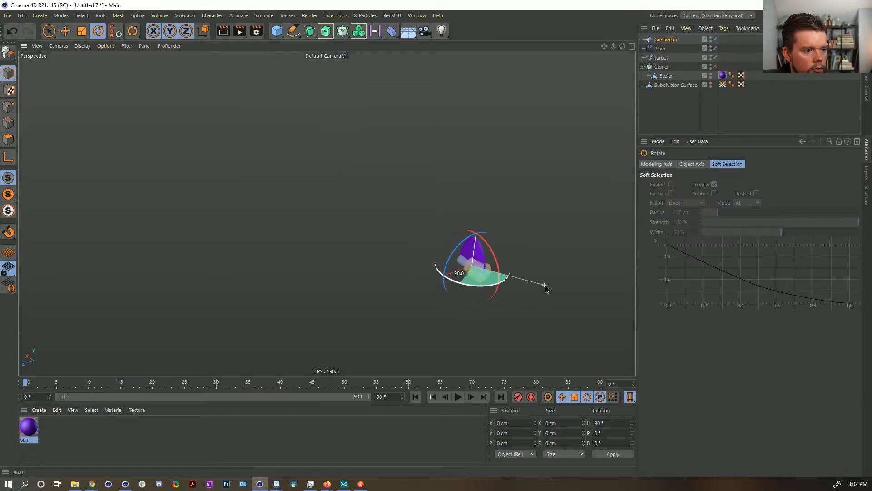
Make the Connector a child of the Bezier scale and select the scale
alt+drag(463, 264, 540, 259)
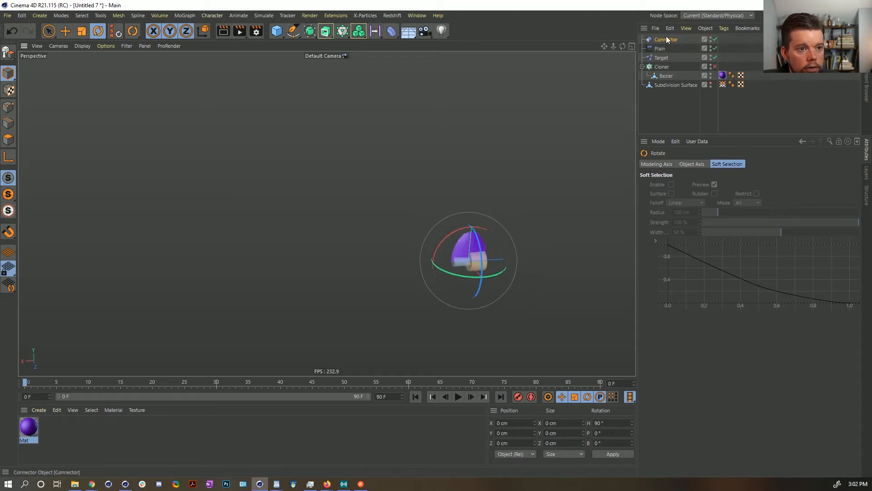
drag(670, 77, 669, 76)
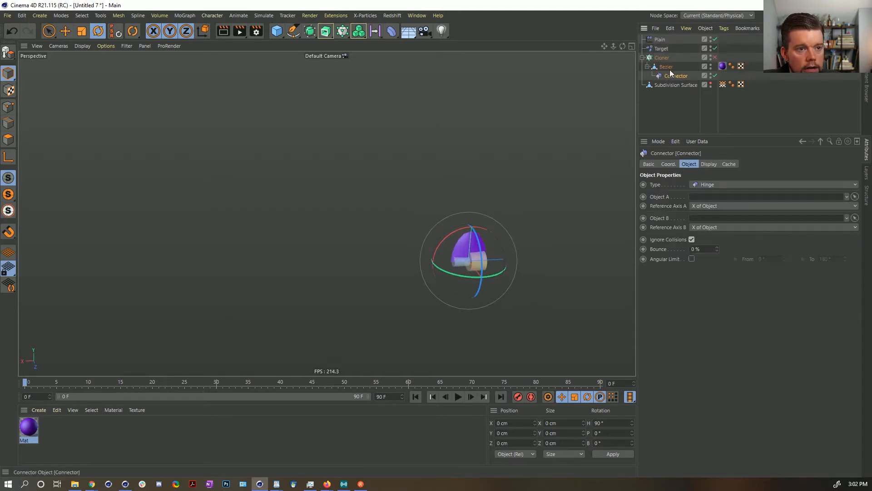
click(668, 67)
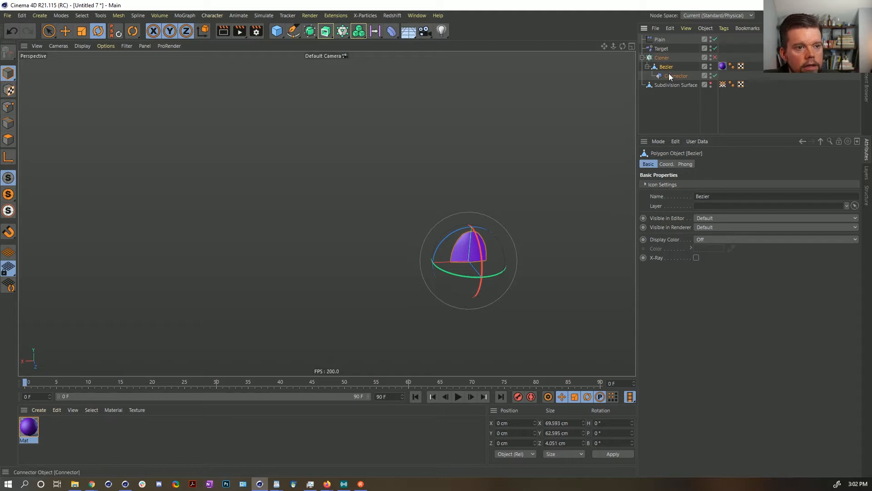
Assign the Subdivision Surface as the Connector's Object B and re-enable the Cloner
click(669, 76)
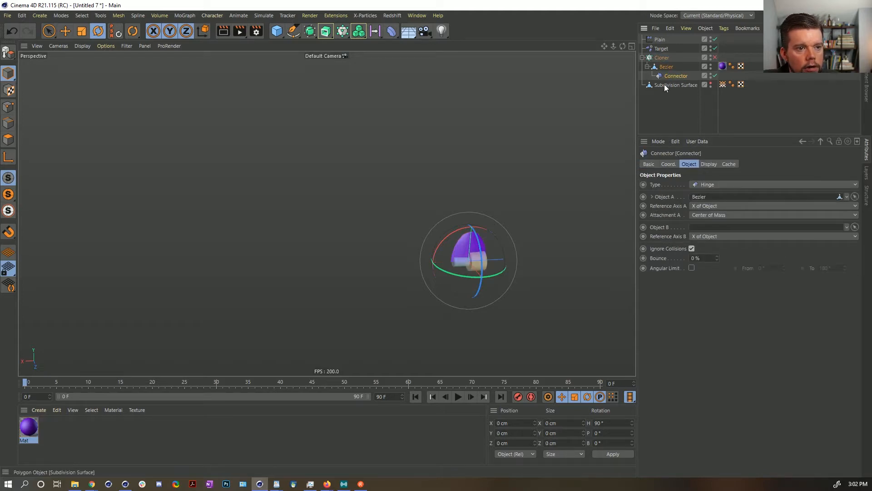
drag(664, 83, 705, 228)
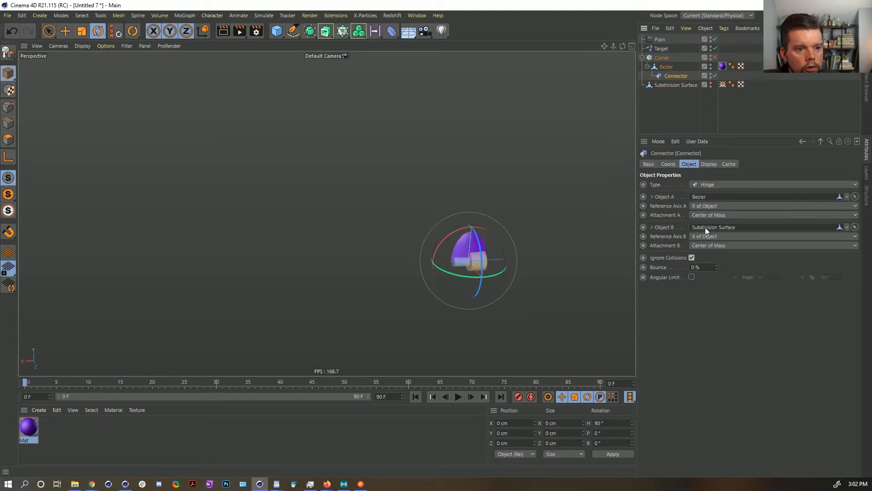
click(715, 57)
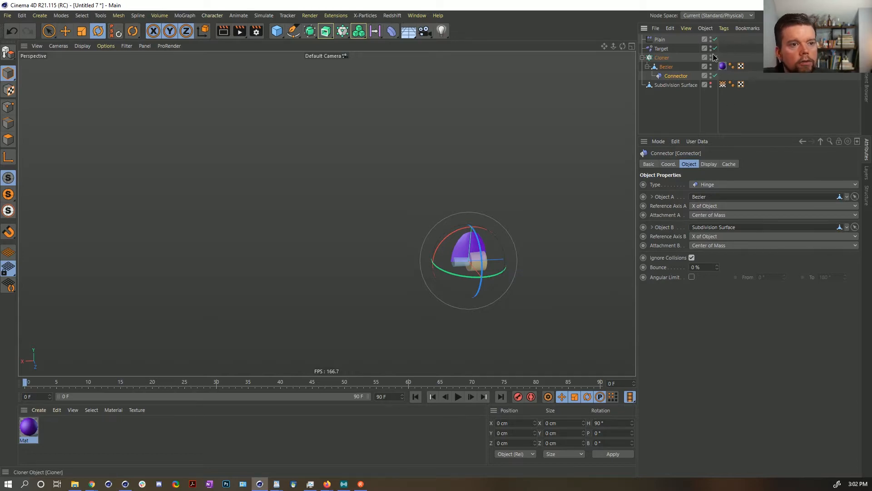
Advance the animation a few frames to test the scale dynamics, and return to frame 0
alt+drag(520, 219, 439, 249)
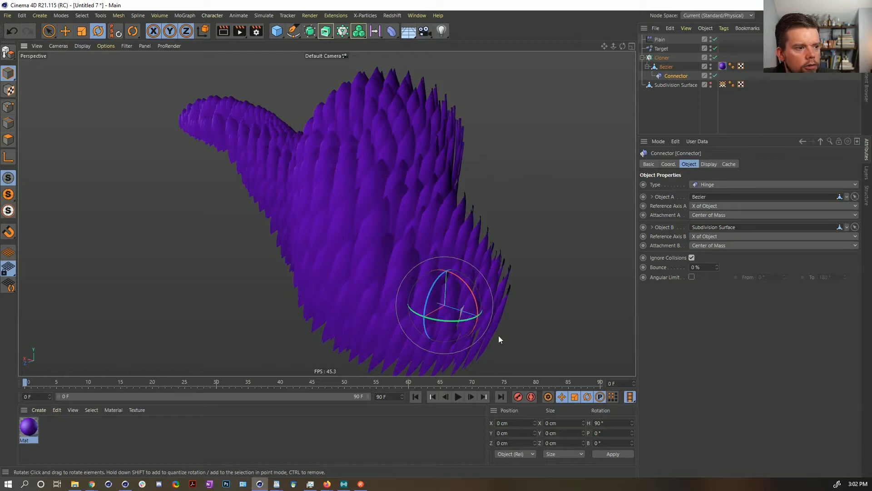
click(469, 397)
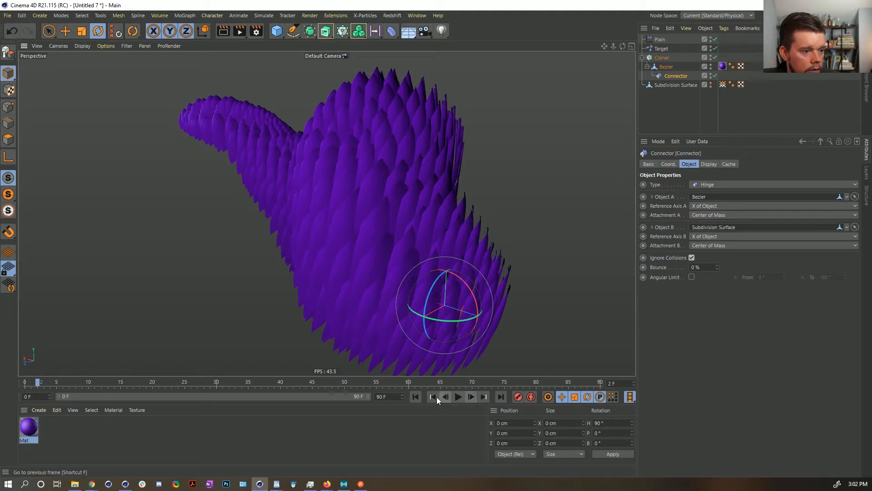
click(416, 397)
Add a Collider Body tag to the Subdivision Surface with its collision Shape set to Static Mesh
right_click(673, 86)
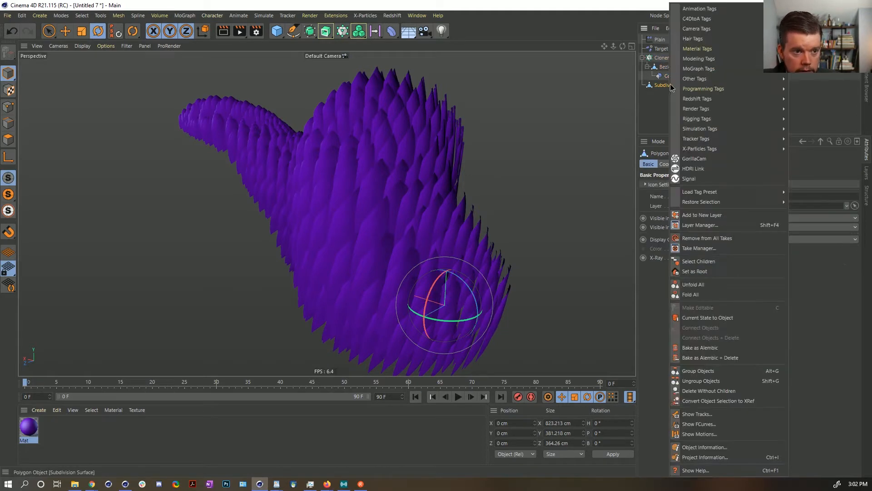
mouse_move(718, 128)
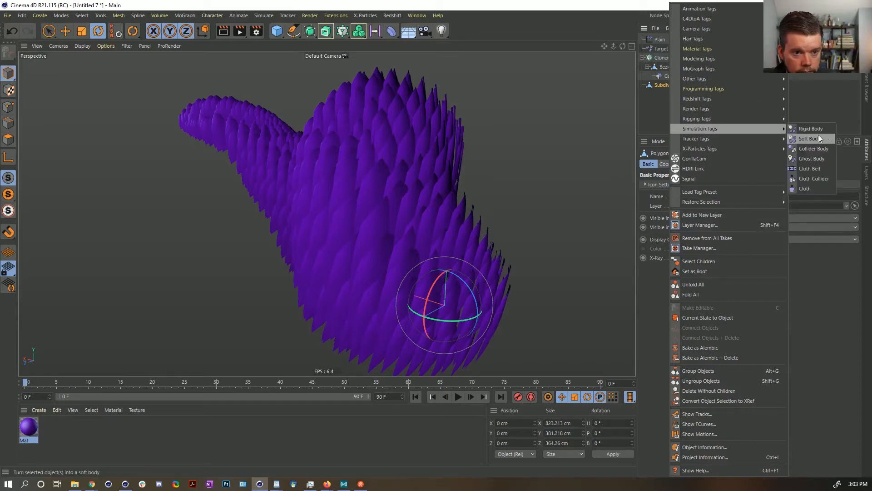
click(817, 148)
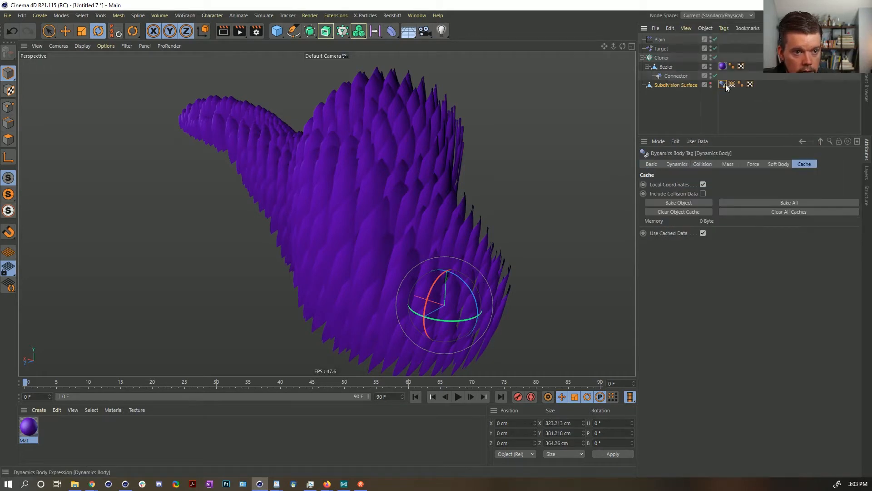
click(703, 164)
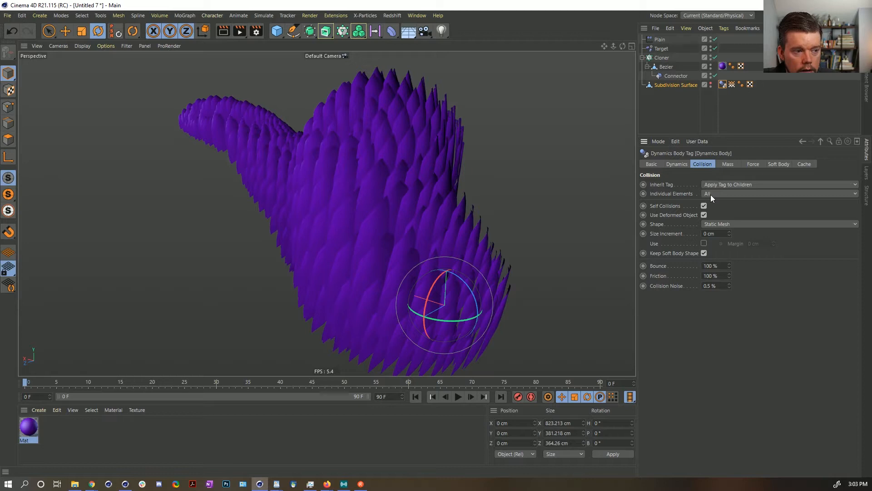
click(724, 224)
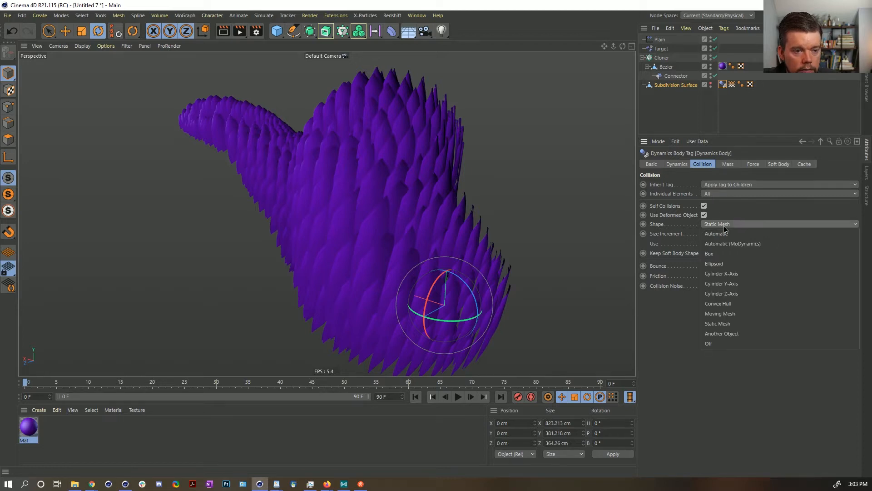
click(737, 321)
Add a Rigid Body tag to the Bezier scale and select its child Connector
click(667, 66)
right_click(666, 66)
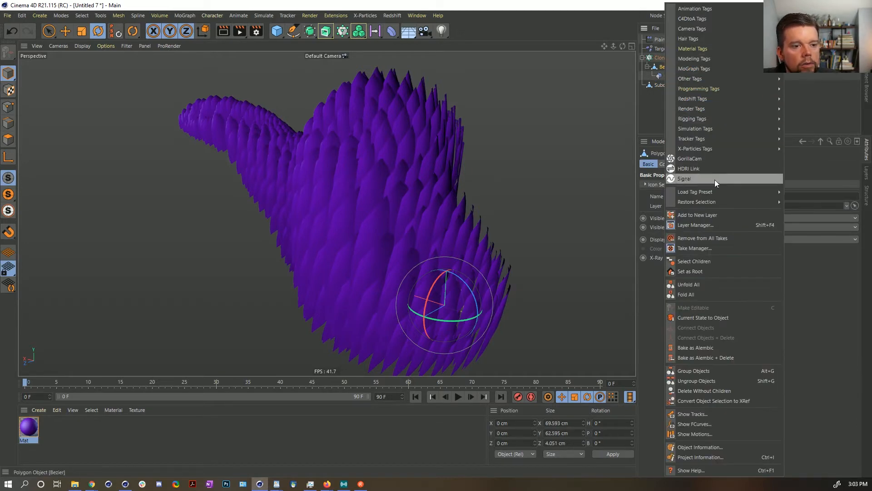
mouse_move(706, 129)
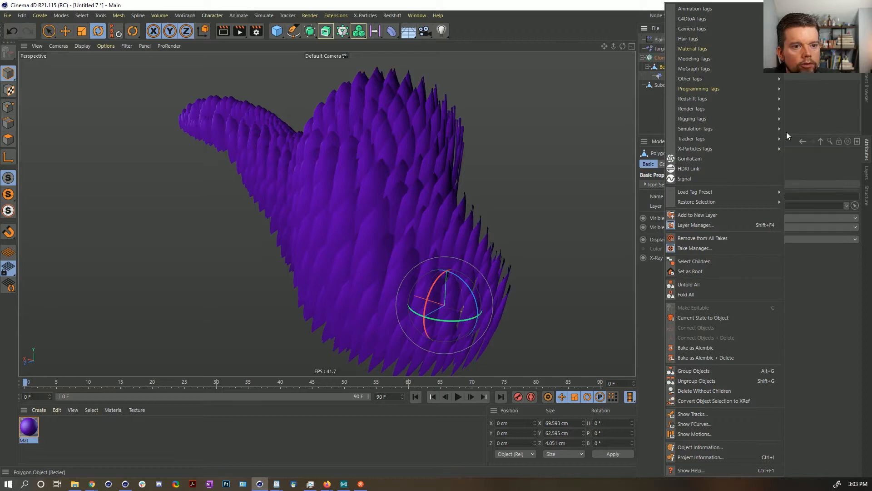
click(802, 129)
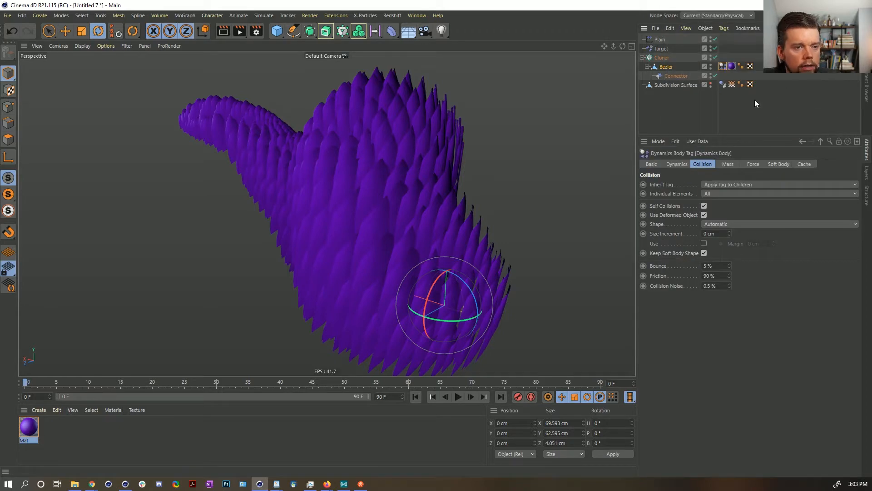
click(693, 76)
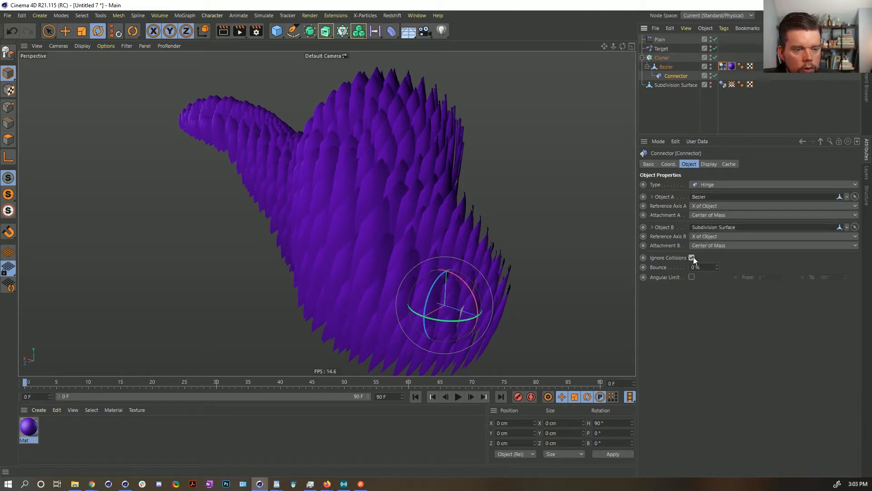
alt+drag(382, 249, 369, 236)
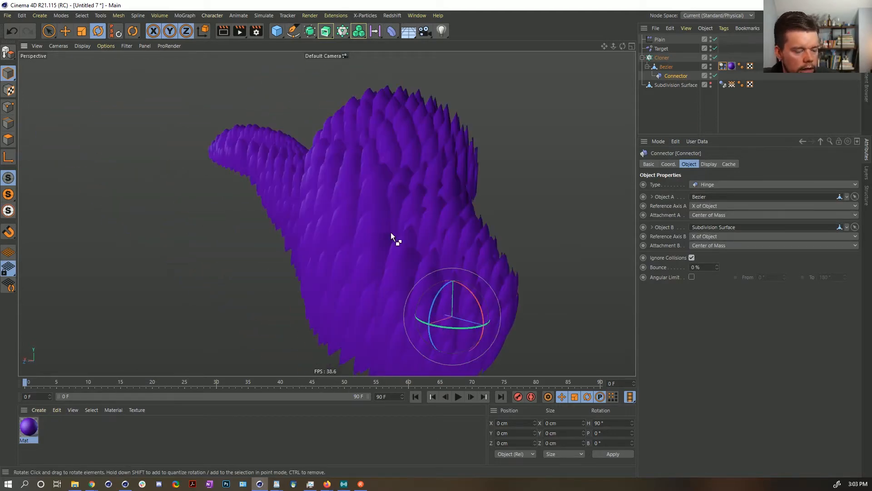
Begin saving the scene in the SceneFiles folder, reusing the name [1a]SplineCells.c4d with the prefix changed to [2a]
key(ctrl+s)
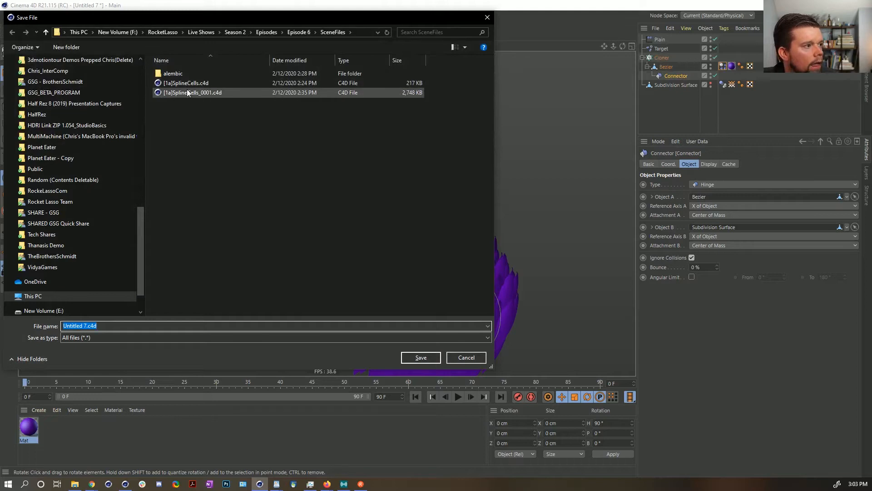
click(187, 83)
click(68, 326)
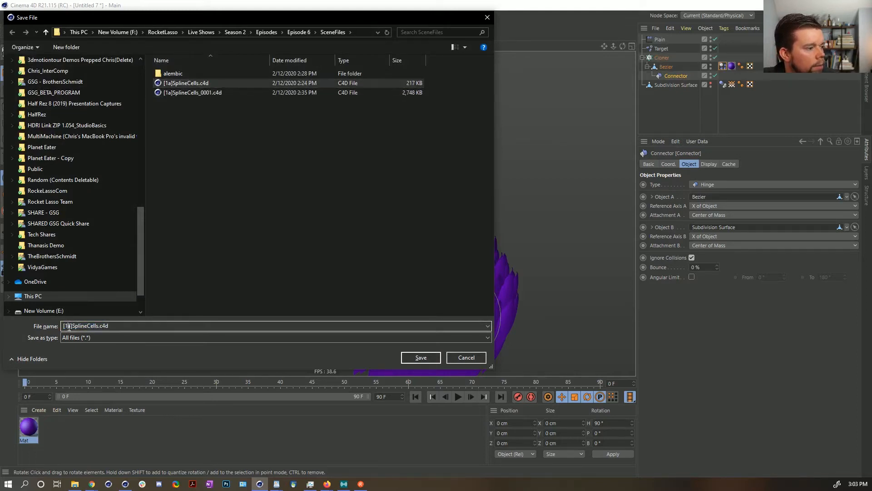
key(BackSpace)
text(2)
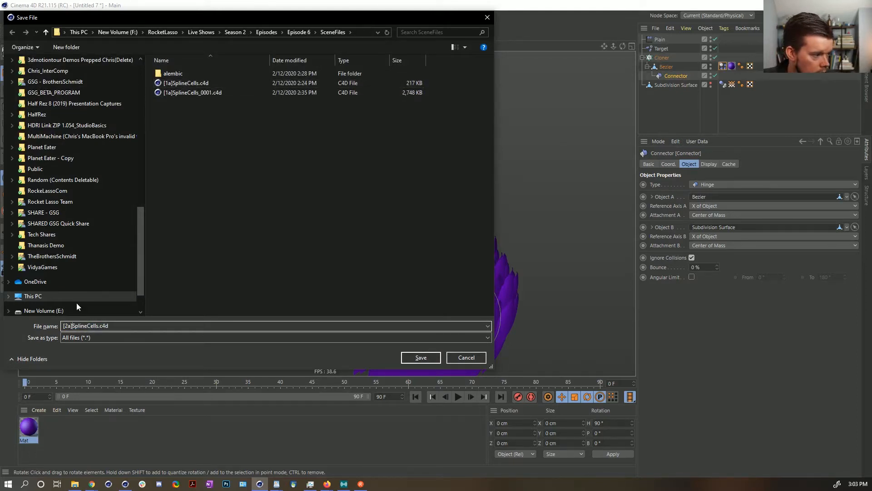
Save the scene in the SceneFiles folder under the name [2a]Scales.c4d
key(shift+Right)
key(shift+Right)
key(shift+Right)
key(shift+Right)
key(shift+Right)
key(shift+Right)
key(shift+Right)
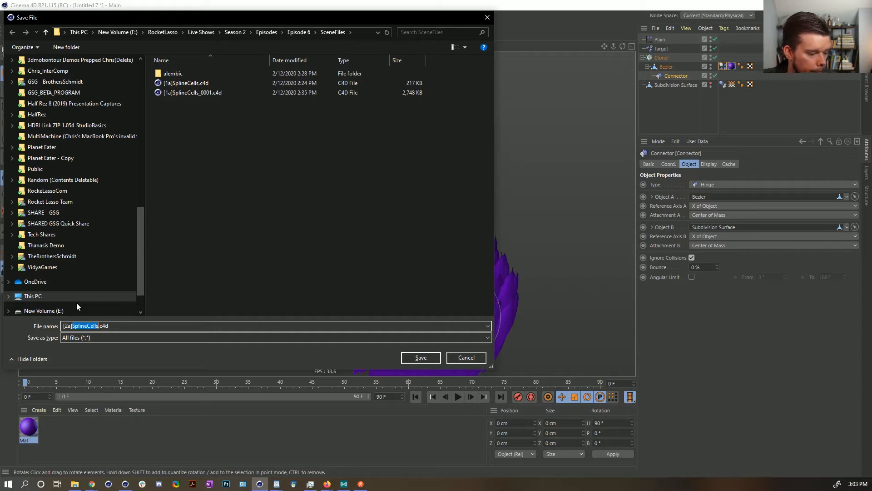
text(Scale)
key(Return)
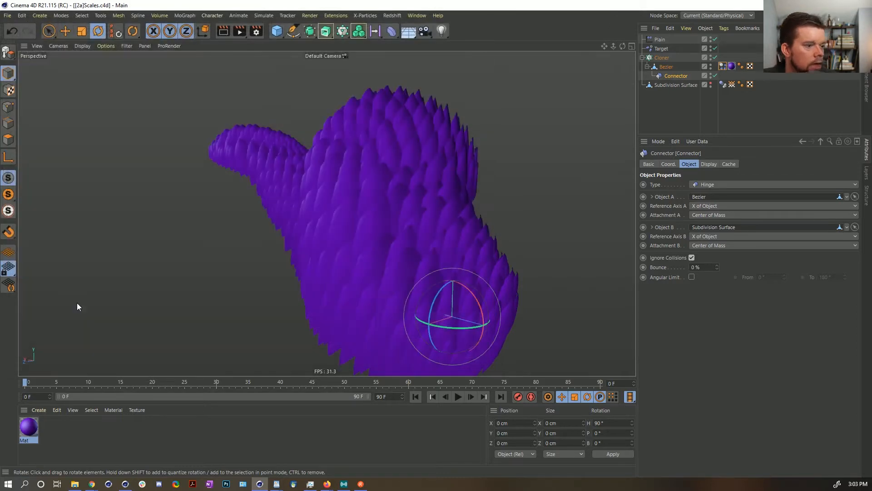
Advance the hinge simulation frame by frame to frame 9 and examine how the scales move
click(469, 397)
click(470, 397)
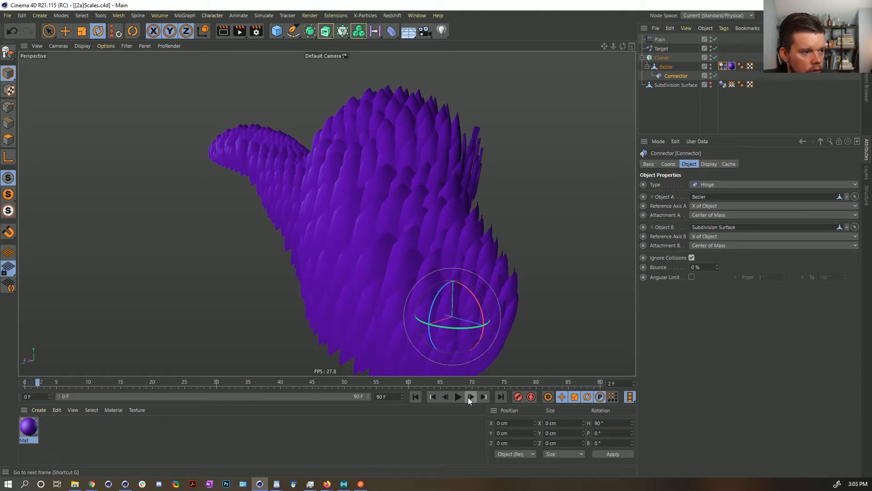
click(469, 397)
click(470, 397)
click(470, 397)
click(468, 397)
click(468, 398)
click(469, 398)
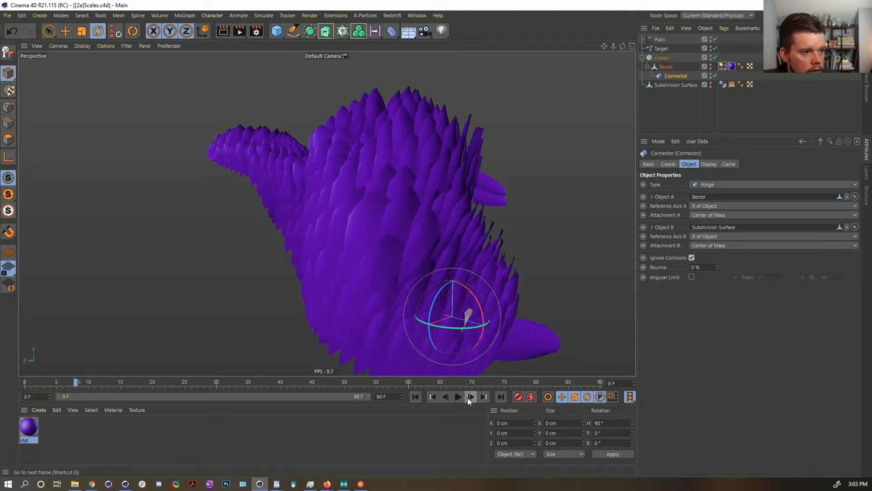
click(468, 398)
Examine the scales from other angles, play the hinge simulation and rewind to the start
mouse_move(430, 218)
alt+mouse_down()
mouse_move(442, 223)
mouse_move(380, 195)
mouse_move(444, 197)
mouse_move(463, 243)
mouse_move(527, 236)
alt+mouse_up()
alt+drag(435, 325, 443, 361)
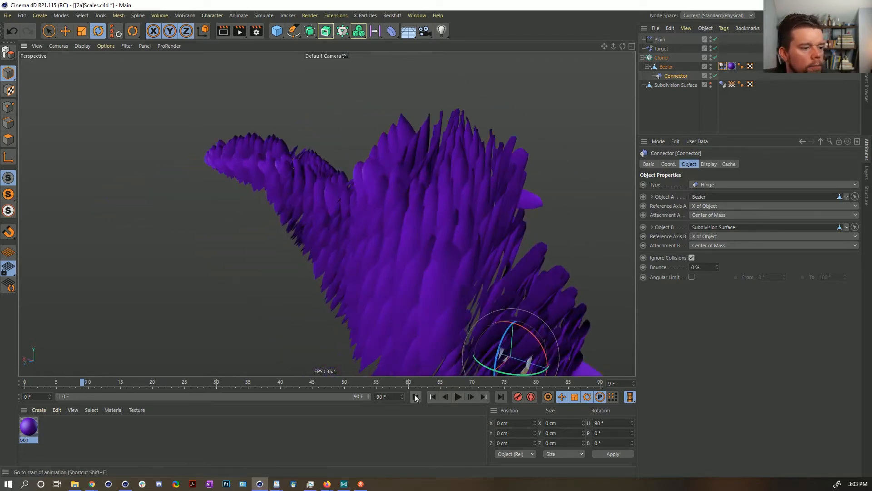
mouse_move(452, 296)
alt+mouse_down()
mouse_move(413, 275)
mouse_move(468, 301)
alt+mouse_up()
alt+middle_drag(448, 258, 420, 223)
alt+right_drag(420, 223, 365, 252)
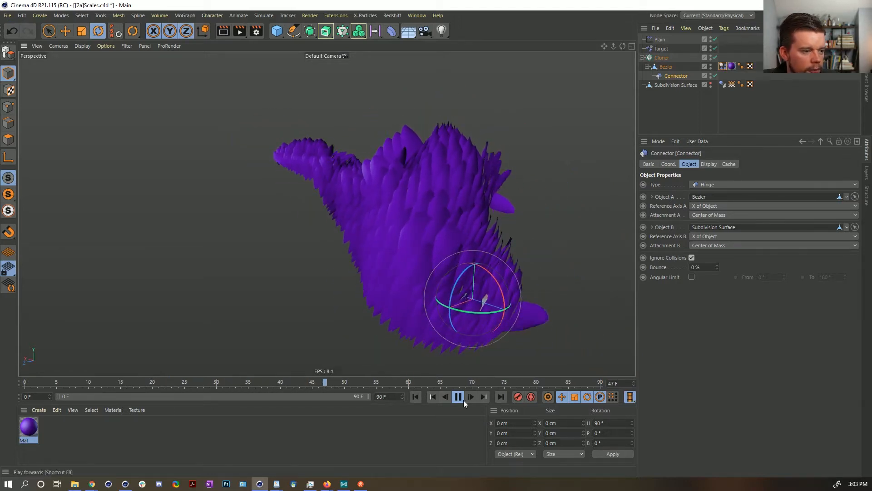
click(415, 397)
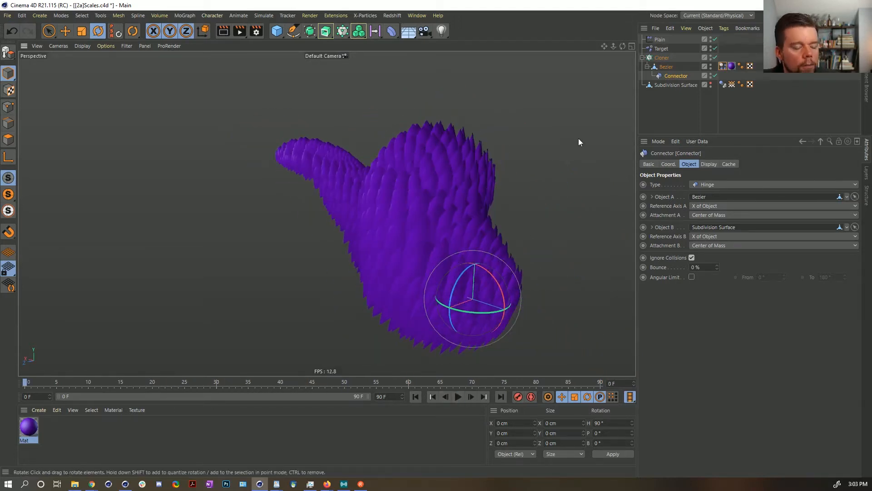
Set the project's dynamics gravity to 0 cm and add a Wind force object to the scene
key(ctrl+d)
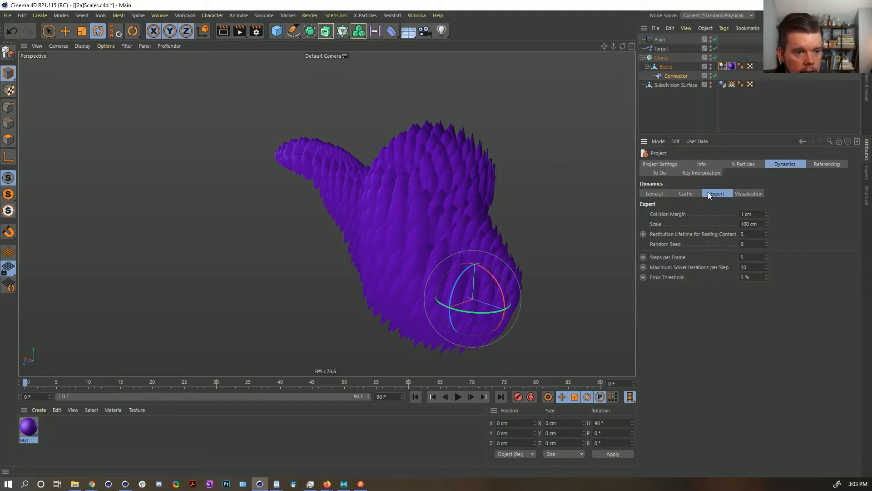
click(660, 194)
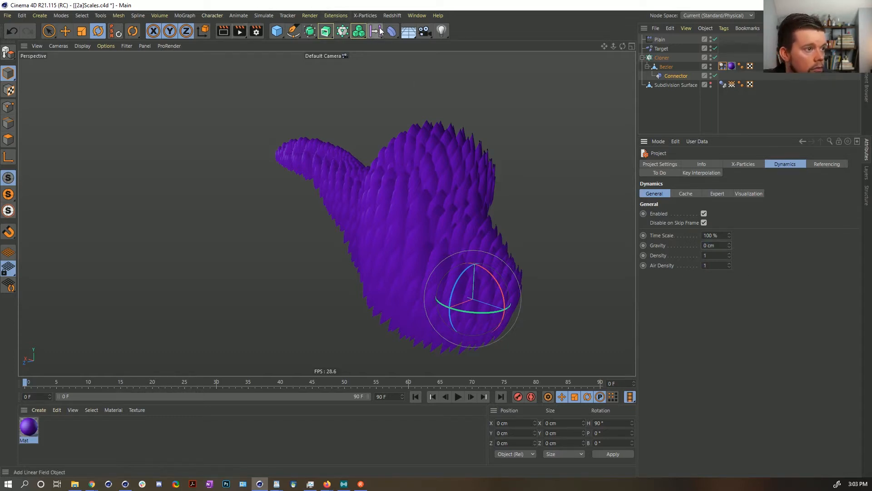
click(255, 16)
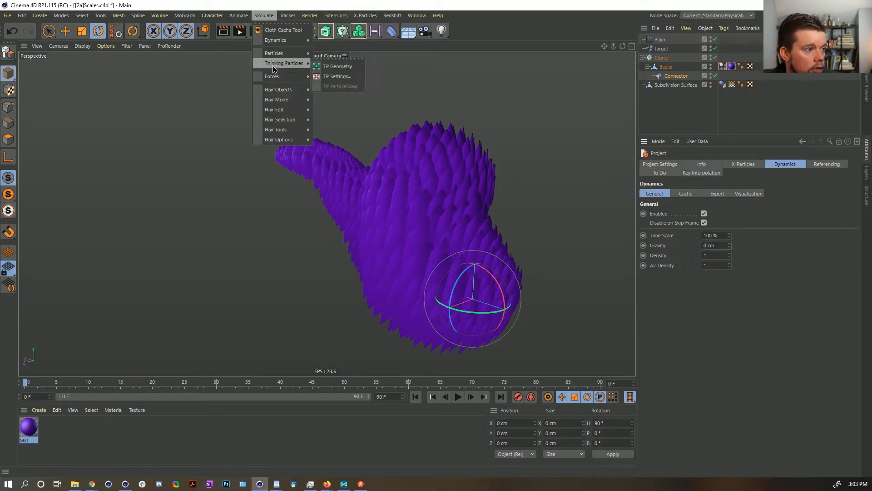
mouse_move(272, 76)
click(344, 160)
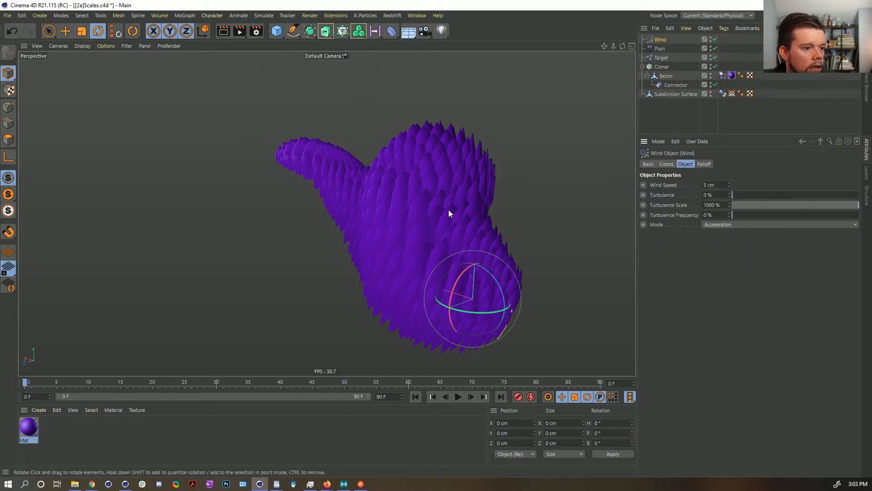
Move the Wind object beside the body to about -264 cm in X and rotate its heading to -90°
key(e)
drag(433, 285, 517, 329)
key(r)
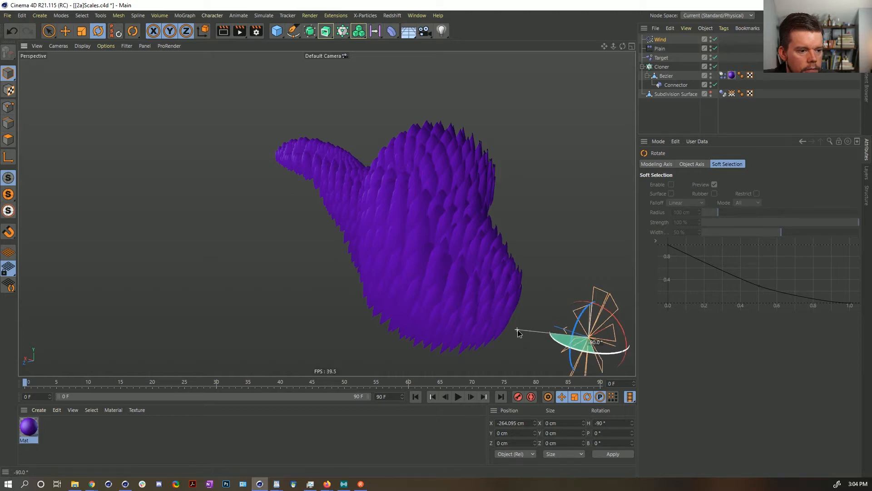
Set the Wind speed to 55 cm and run the simulation to frame 11
click(660, 39)
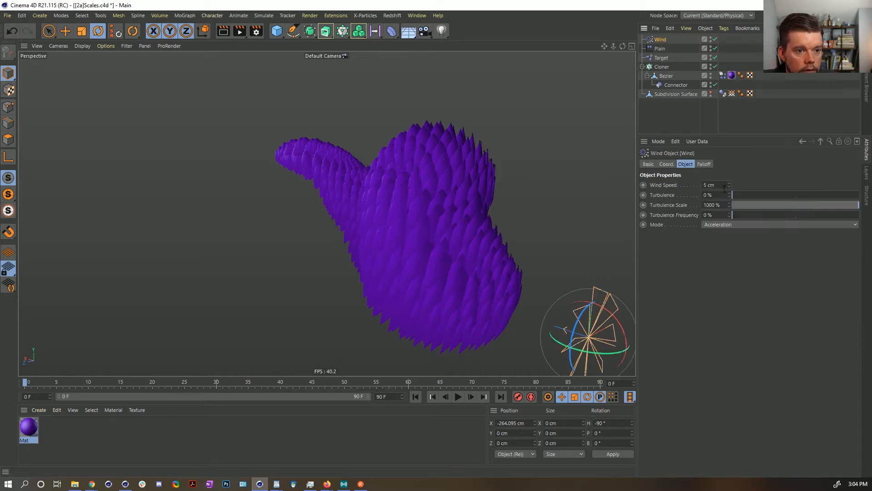
key(Return)
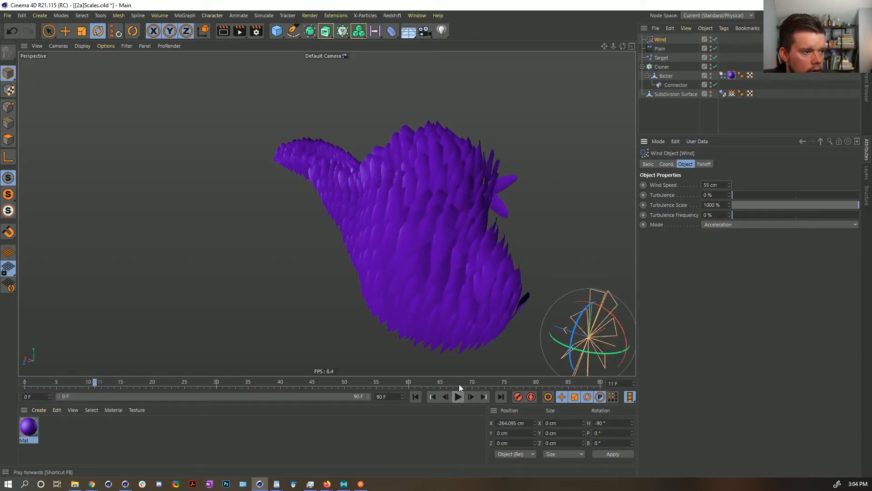
click(459, 396)
alt+drag(425, 214, 587, 109)
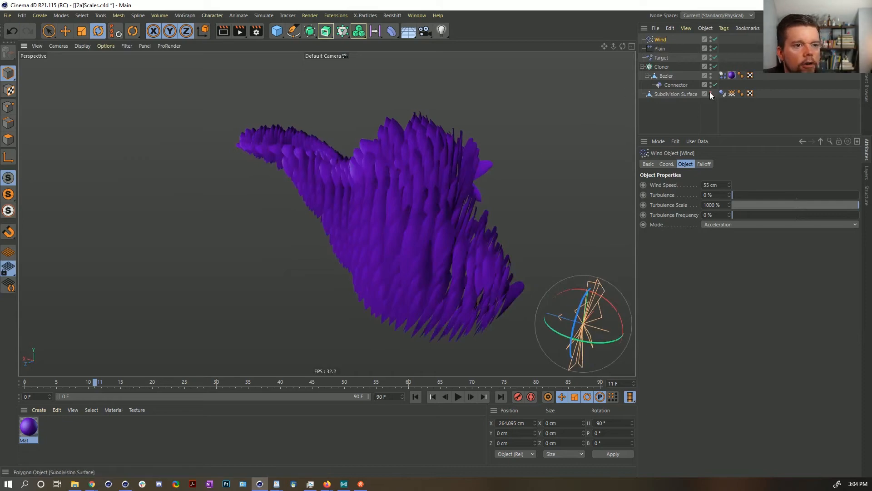
Replay the simulation from the start with a close view of the scales along the narrow tail
alt+drag(482, 282, 481, 263)
alt+middle_drag(332, 248, 407, 262)
alt+right_drag(407, 262, 405, 287)
click(415, 397)
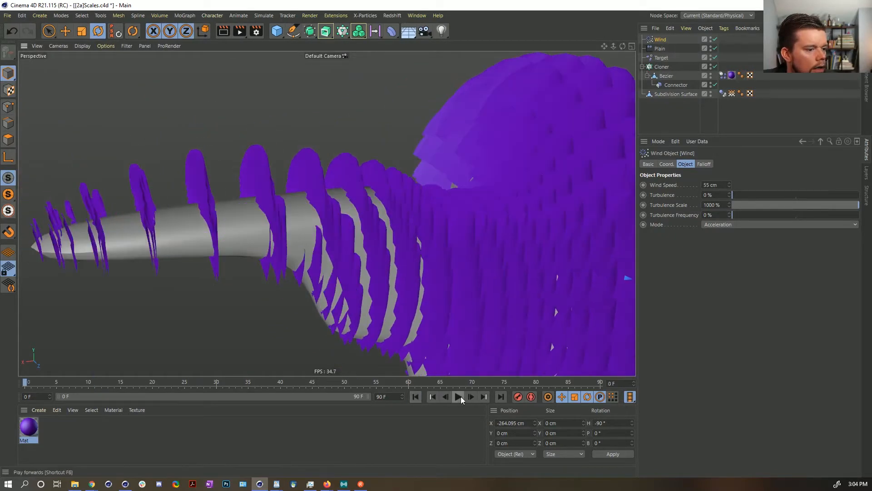
click(459, 397)
click(459, 397)
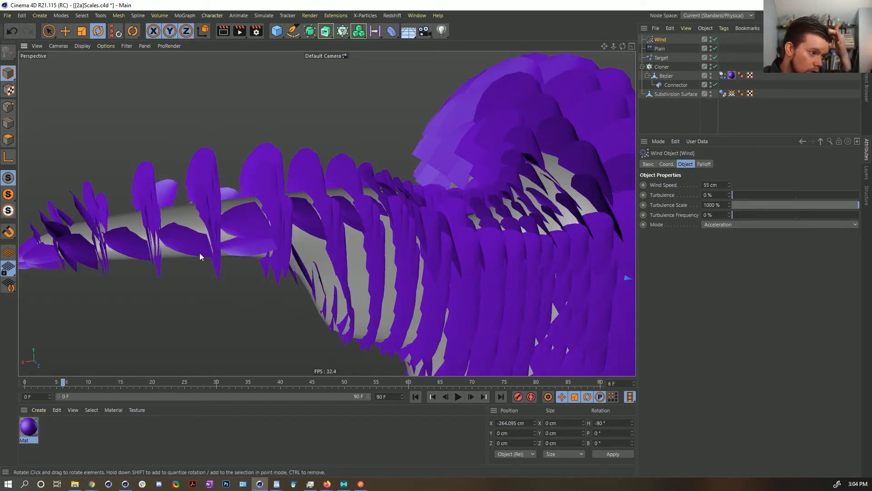
click(459, 397)
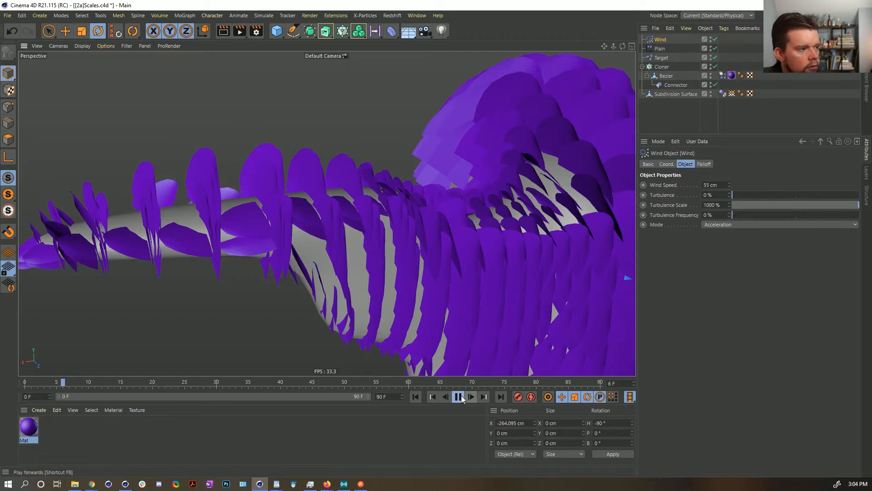
click(459, 397)
Play the wind simulation with the whole body in view and rewind to frame 0
alt+drag(412, 206, 372, 181)
click(459, 398)
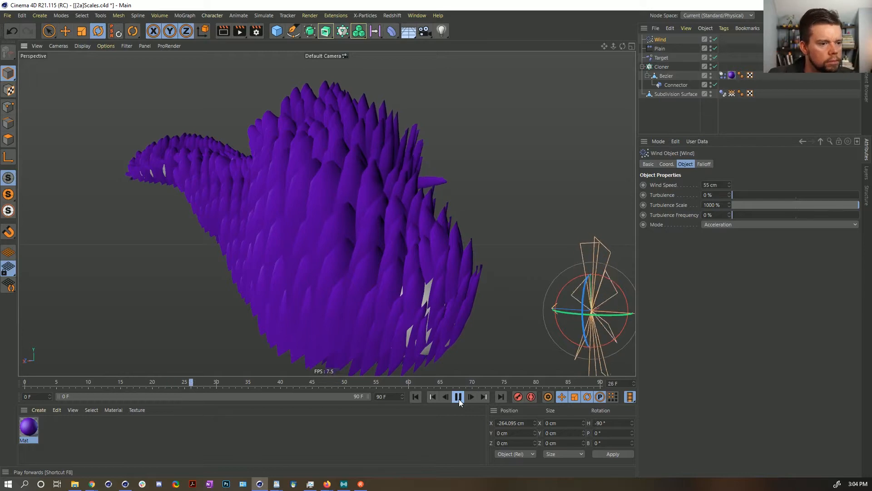
click(458, 398)
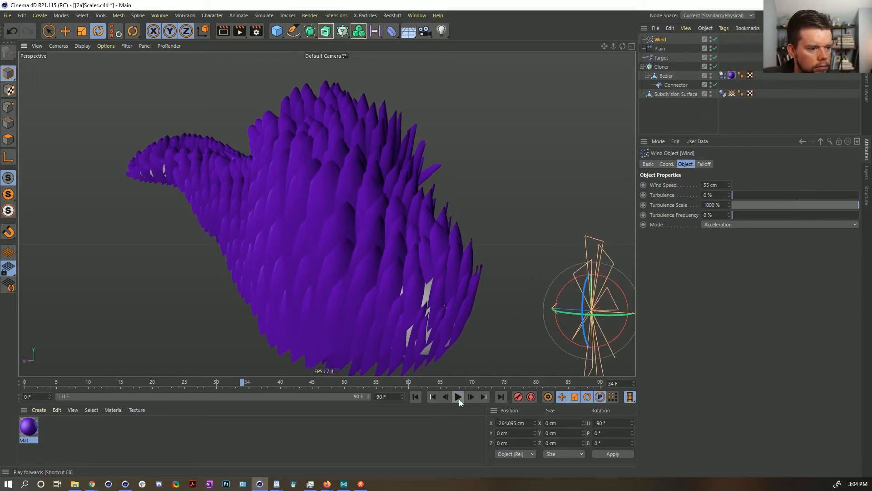
click(416, 396)
mouse_move(397, 307)
alt+mouse_down()
mouse_move(318, 234)
mouse_move(277, 225)
mouse_move(317, 260)
mouse_move(362, 263)
mouse_move(315, 257)
alt+mouse_up()
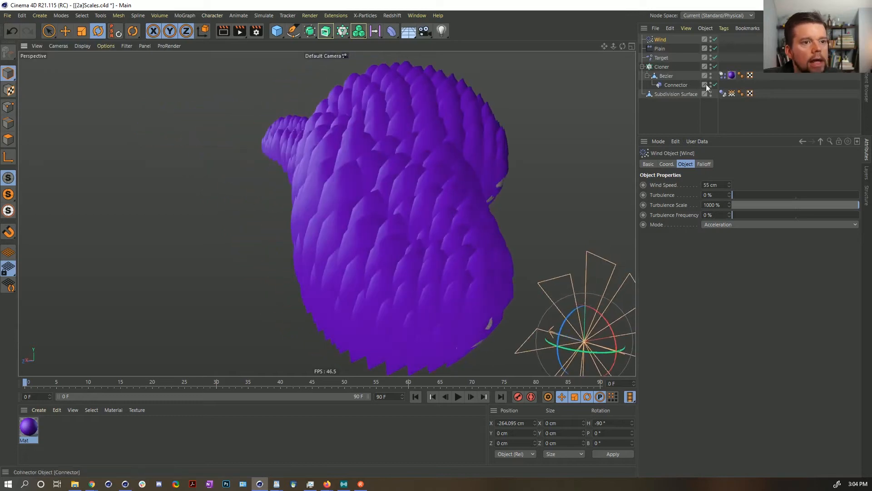
Try the Ragdoll type on the Connector and settle on Ball and Socket
click(680, 83)
click(702, 185)
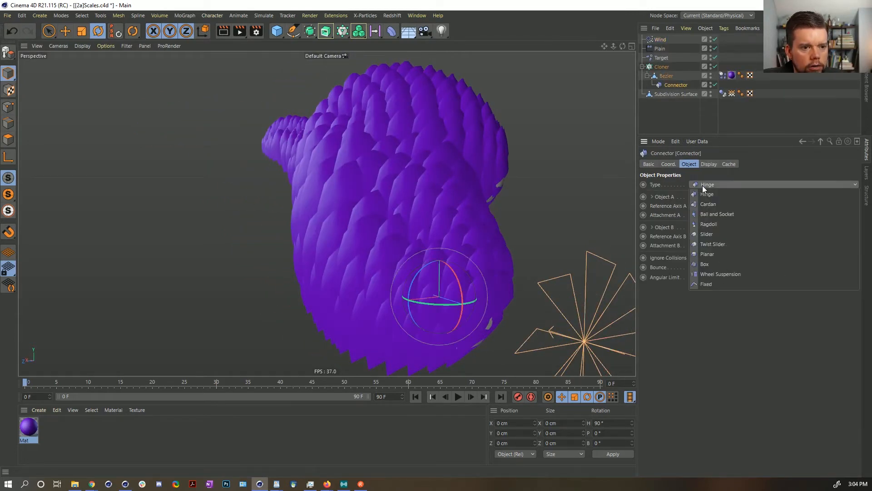
click(727, 224)
alt+drag(622, 252, 642, 214)
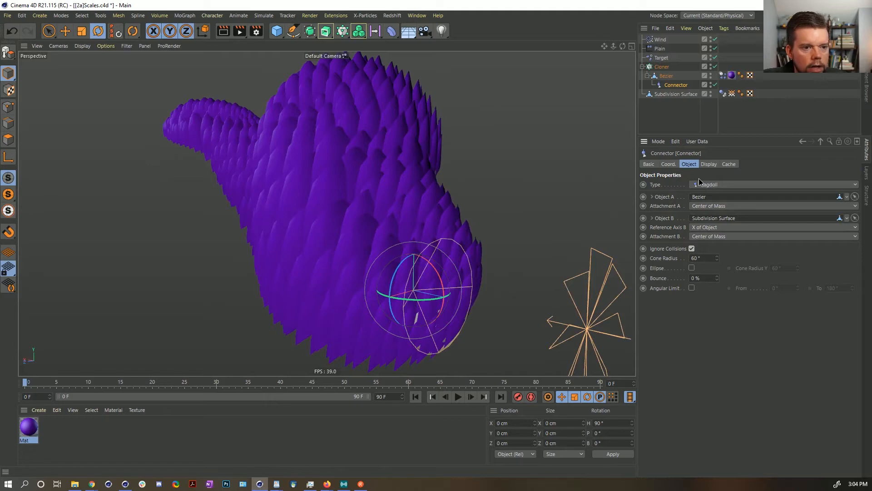
click(713, 184)
click(726, 215)
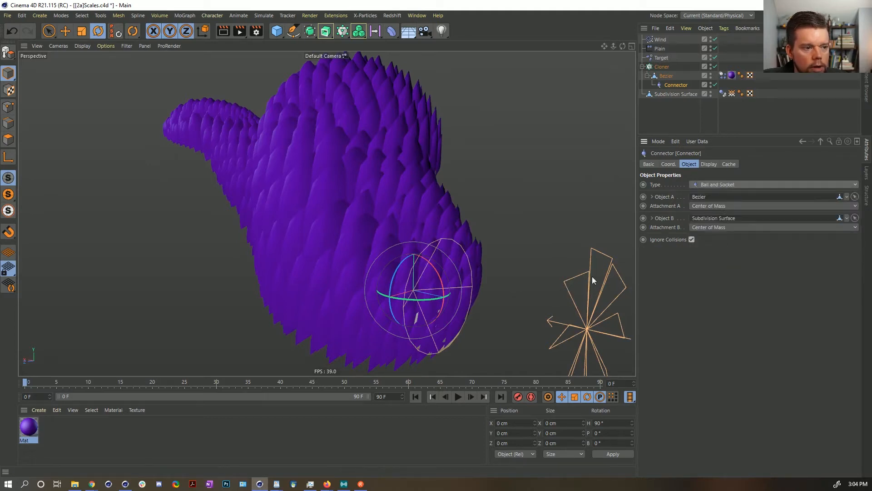
Play the ball-and-socket simulation in short runs and inspect how the scales lift off the body
click(456, 397)
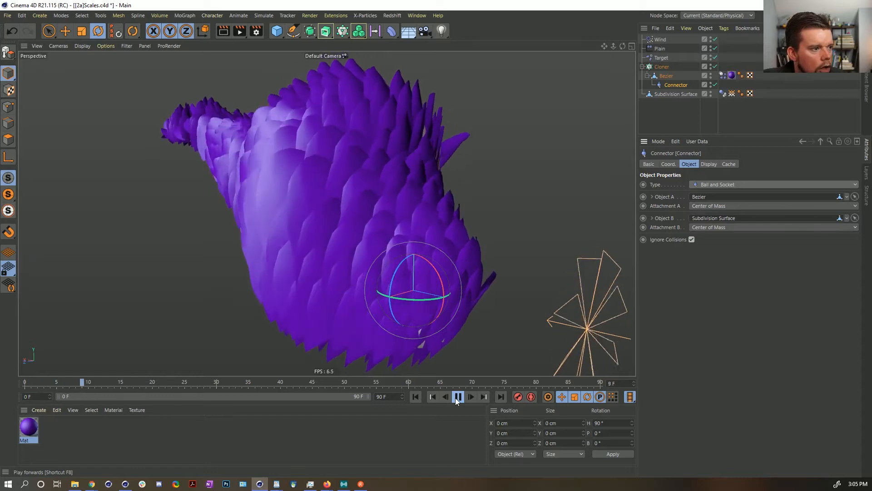
click(456, 398)
alt+drag(399, 278, 457, 275)
alt+drag(387, 268, 467, 293)
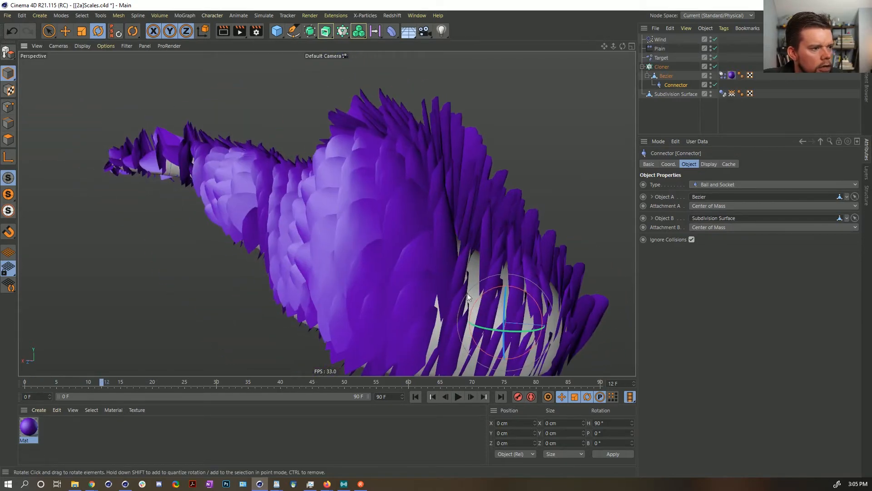
click(458, 398)
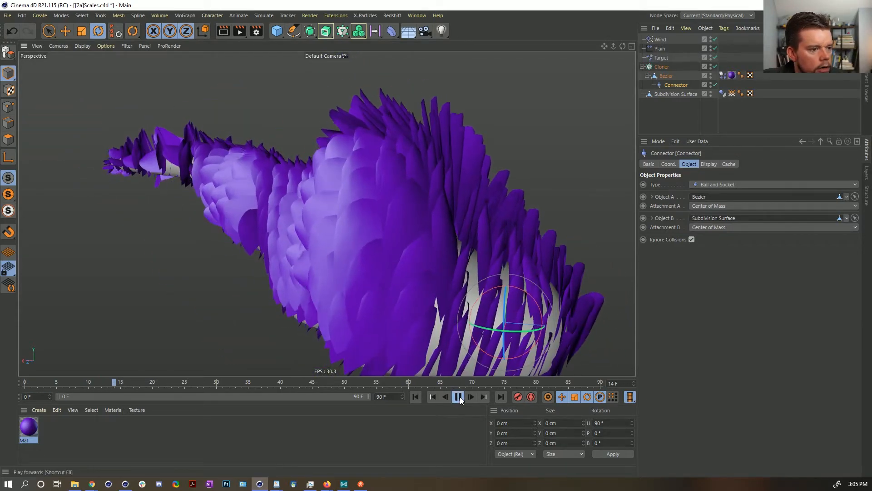
click(459, 397)
Replay the ball-and-socket simulation from the start, viewing the scales from different sides, and rewind
alt+drag(344, 251, 380, 219)
alt+drag(449, 278, 349, 287)
click(456, 398)
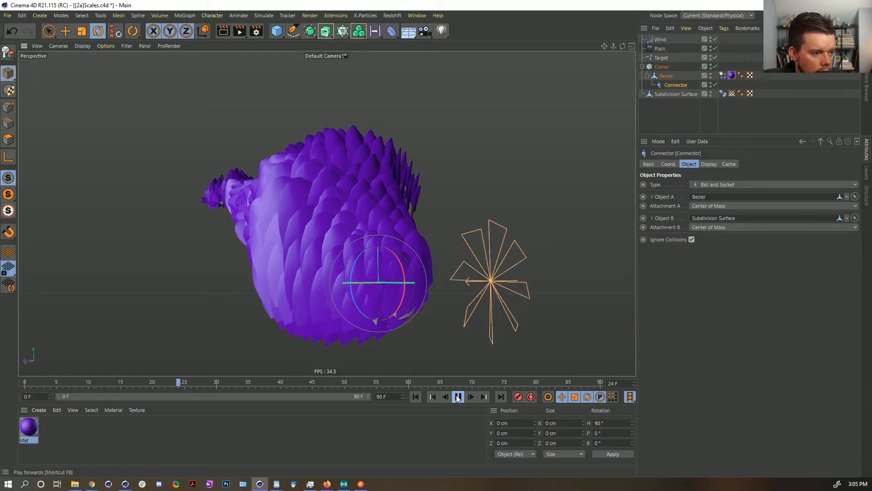
click(420, 396)
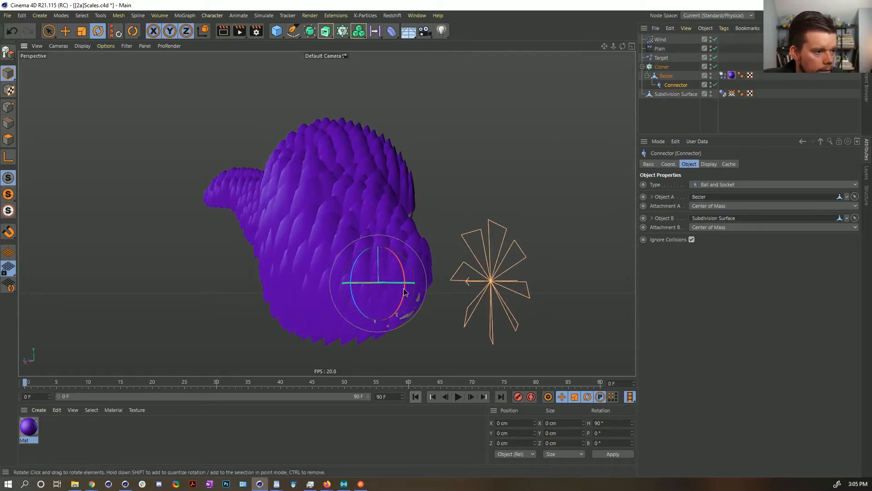
click(459, 396)
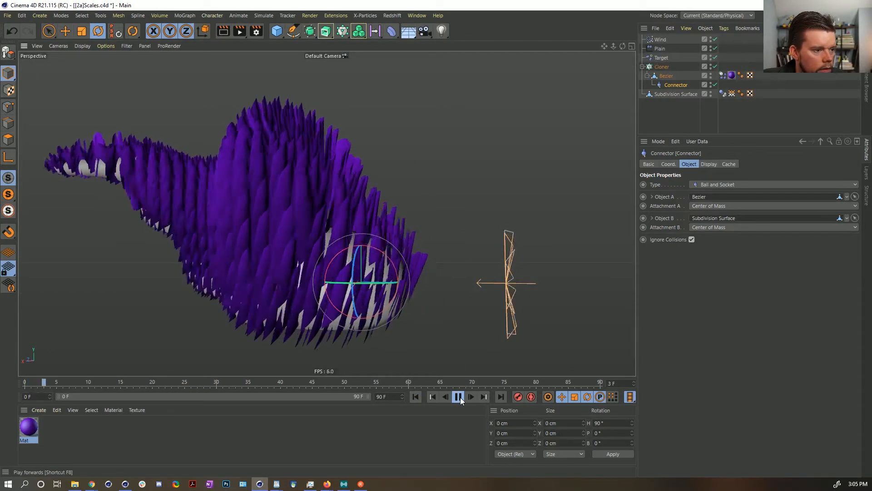
click(458, 397)
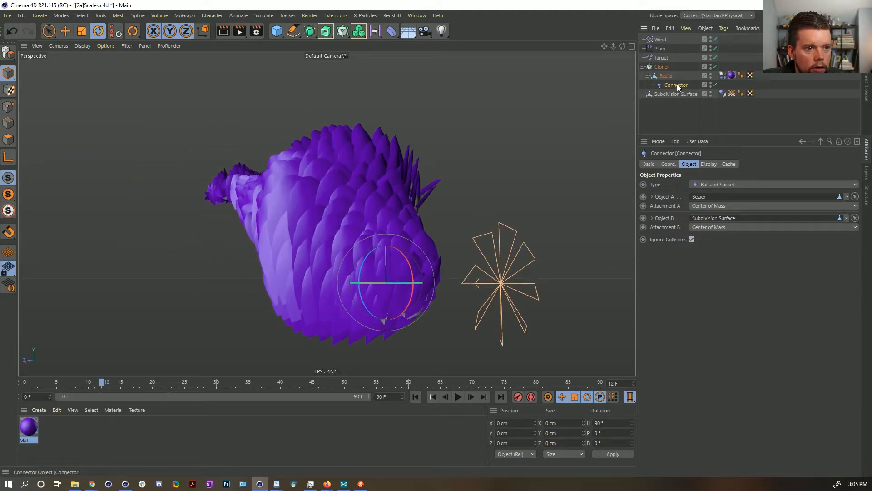
click(415, 397)
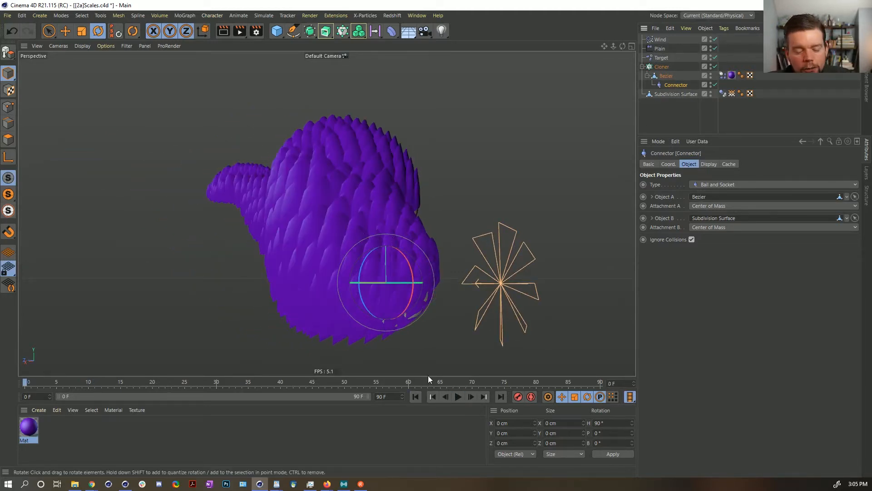
Set the Wind object's speed to 155 cm
alt+drag(375, 246, 457, 224)
click(662, 41)
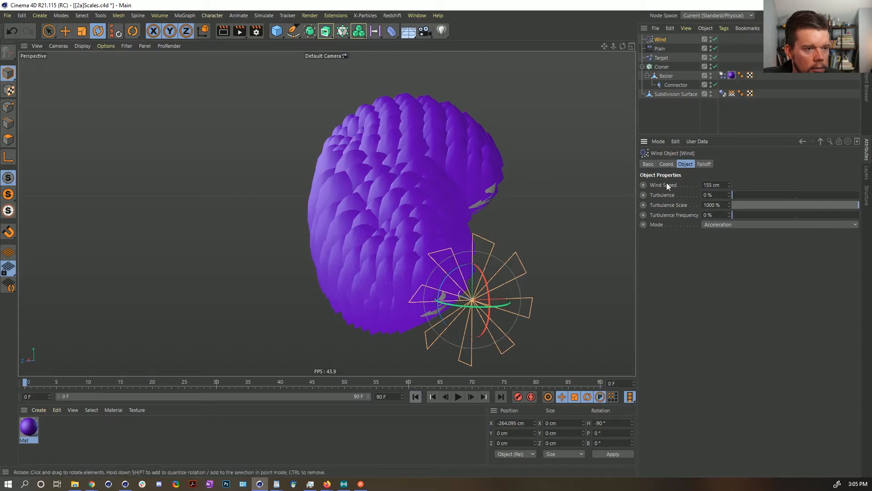
Set Linear Damping and Angular Damping to 99.99% in the Force settings of the Bezier object's Dynamics Body tag
click(723, 76)
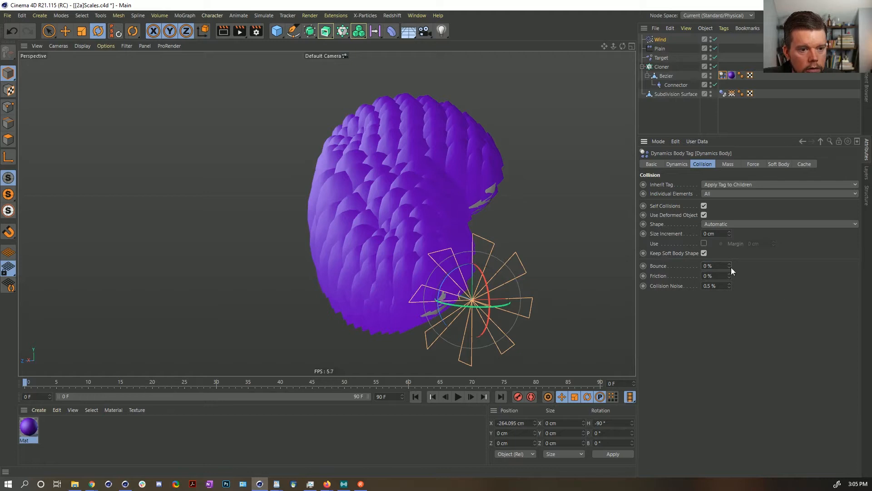
click(732, 163)
click(755, 164)
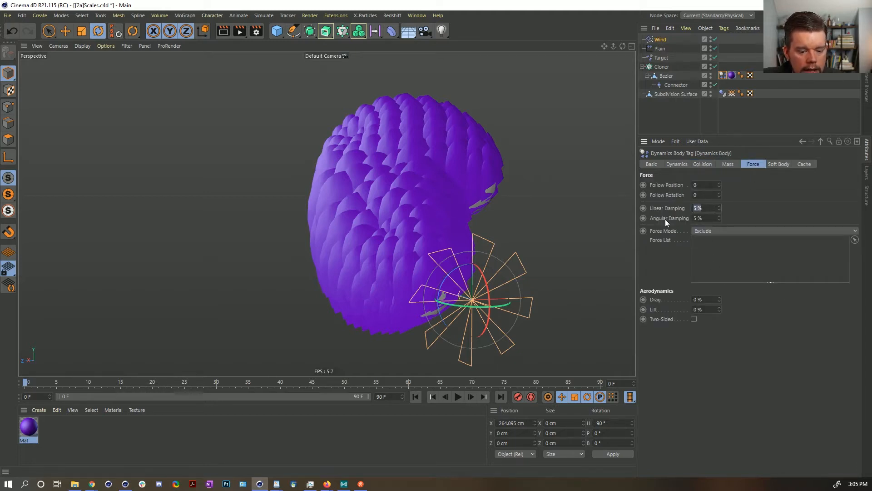
text(99.99)
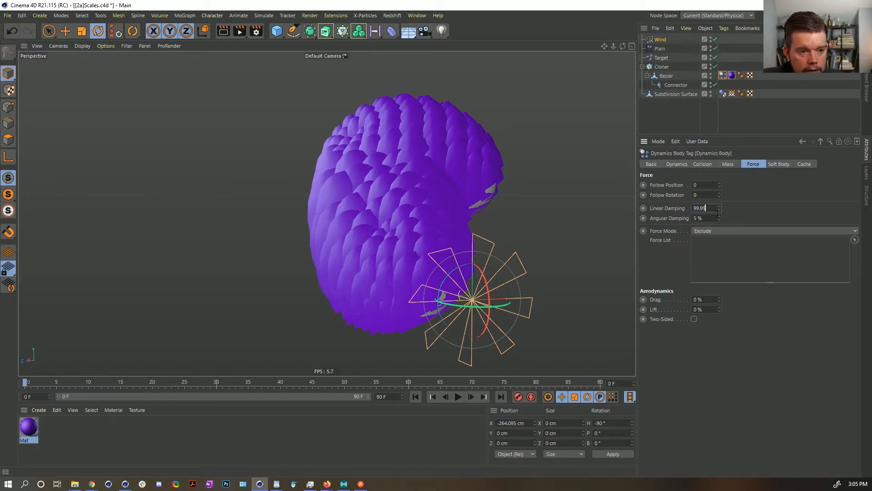
drag(709, 209, 676, 214)
text(99.99)
key(Return)
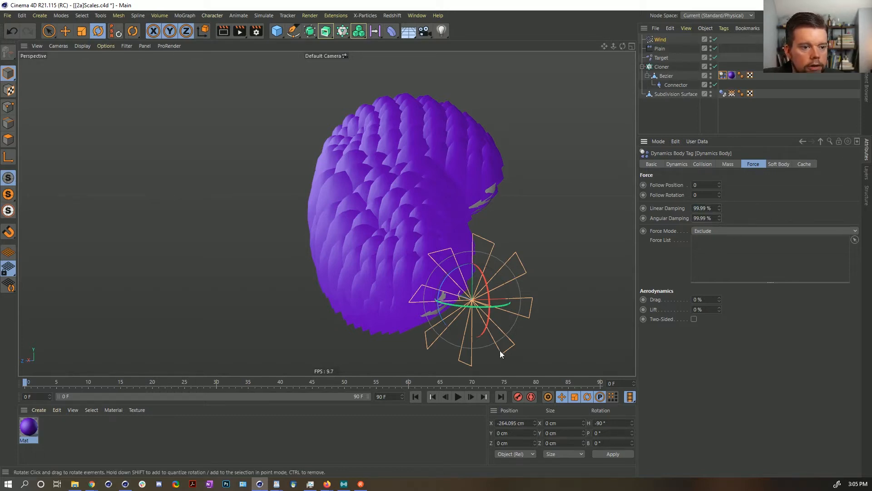
Play the simulation with the increased damping in short runs while viewing the scales from the side
click(458, 396)
alt+drag(369, 199, 466, 218)
click(460, 397)
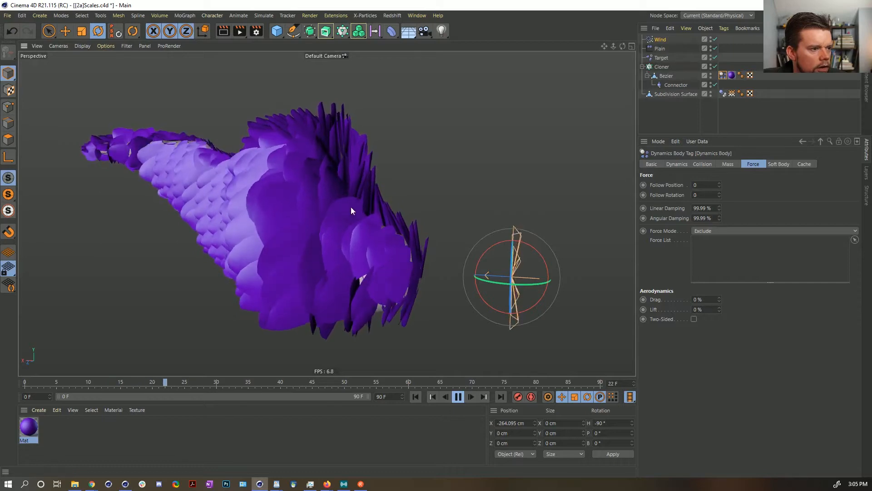
alt+drag(351, 207, 445, 244)
click(462, 397)
Inspect the wind-blown scales up close and from several sides, replay the damped simulation briefly and rewind to frame 0
alt+drag(341, 240, 284, 268)
alt+right_drag(249, 259, 346, 204)
alt+drag(298, 225, 241, 238)
alt+right_drag(259, 230, 238, 224)
alt+middle_drag(254, 223, 307, 299)
alt+right_drag(306, 298, 273, 257)
alt+middle_drag(274, 257, 333, 186)
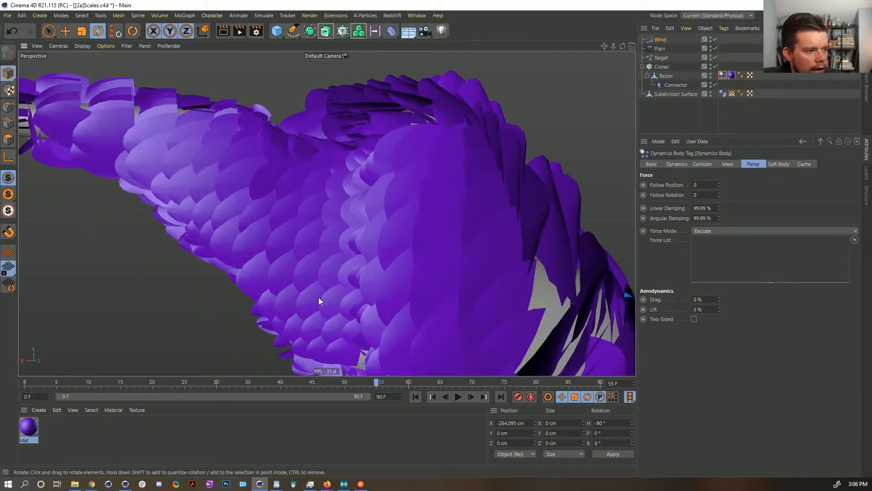
mouse_move(283, 196)
alt+mouse_down()
mouse_move(403, 175)
mouse_move(275, 209)
alt+mouse_up()
alt+right_drag(294, 233, 362, 216)
alt+drag(277, 223, 234, 208)
alt+right_drag(309, 191, 249, 207)
alt+drag(249, 210, 304, 257)
alt+drag(566, 298, 416, 251)
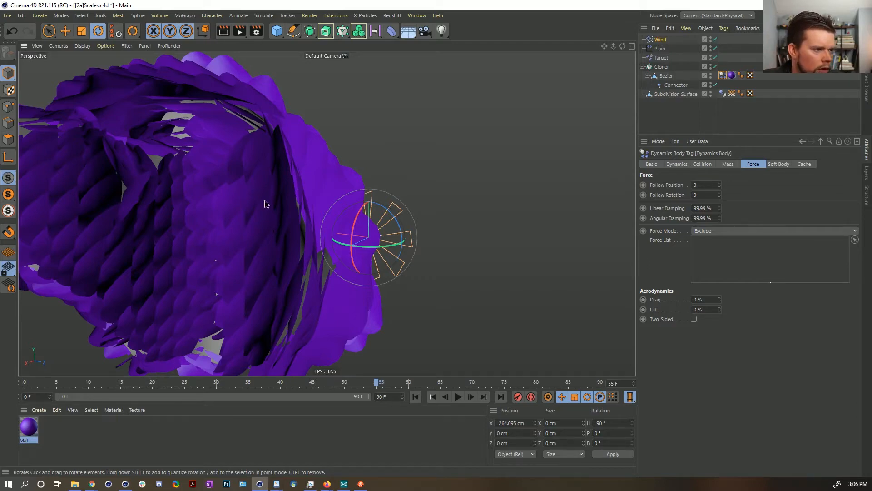
alt+drag(296, 187, 329, 241)
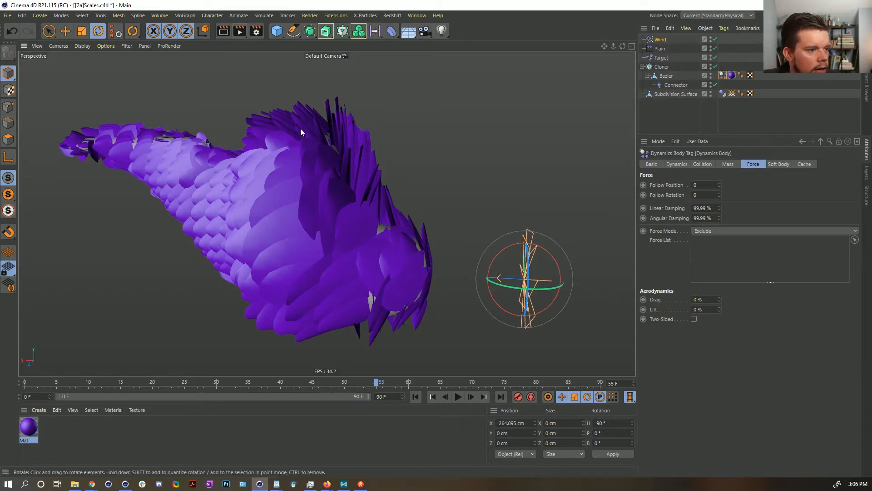
alt+drag(314, 173, 339, 208)
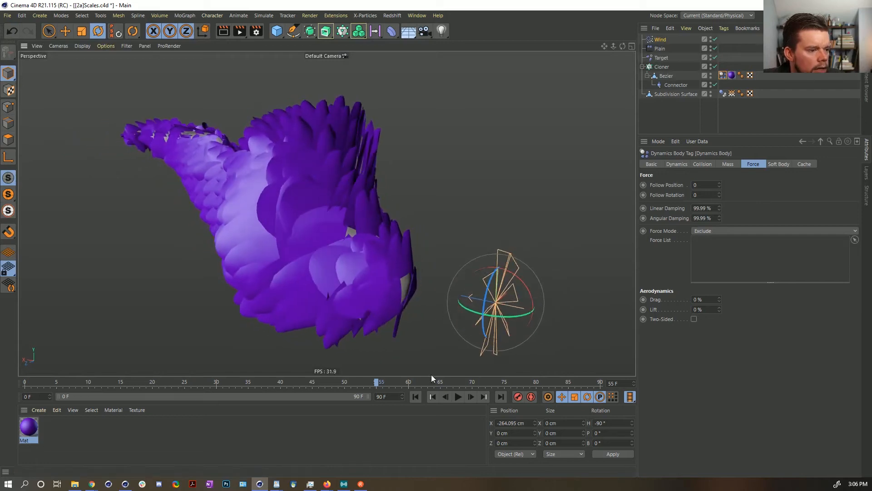
click(458, 397)
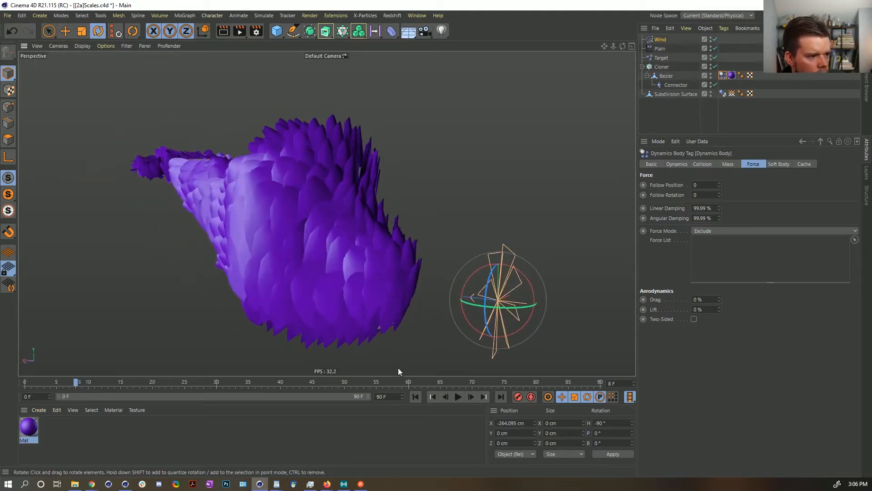
click(416, 397)
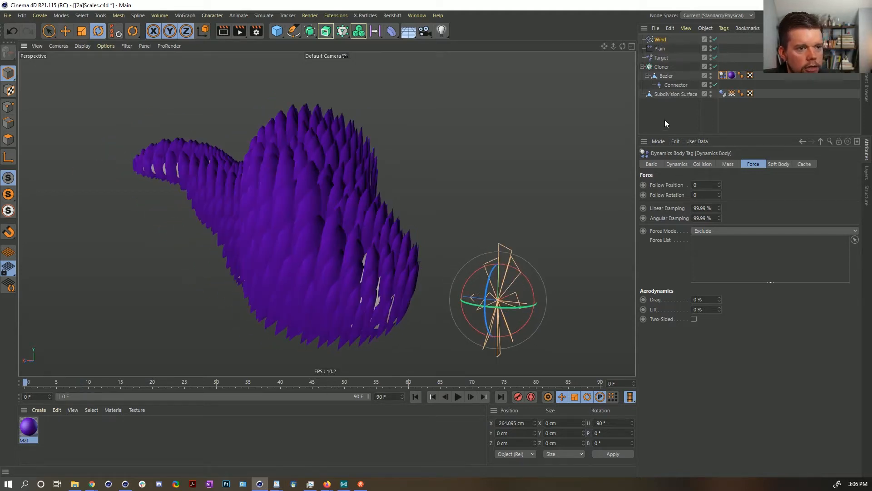
Reduce the Cloner's polygon-based clone Scale to 0%
click(668, 76)
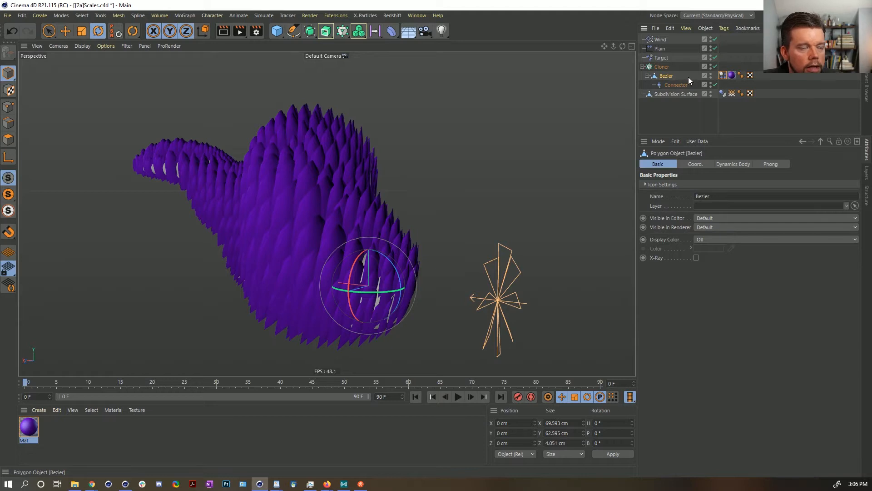
click(661, 68)
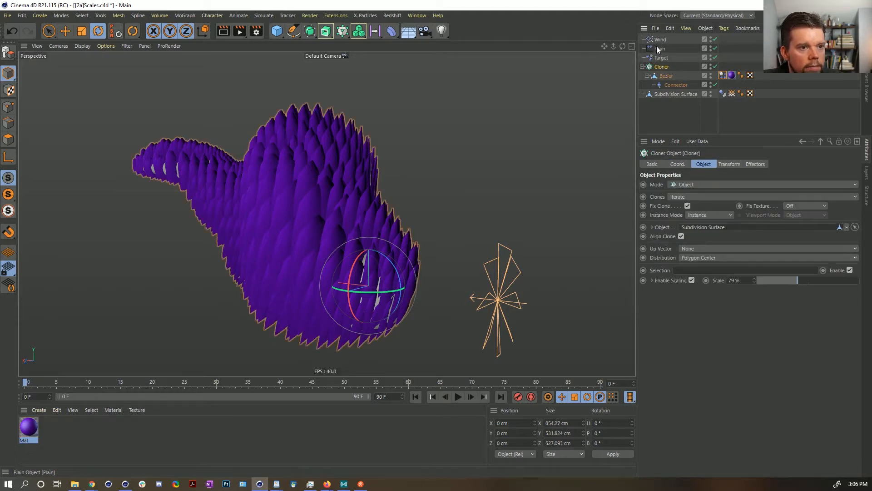
drag(795, 282, 698, 288)
Play the simulation with the Cloner's scaling at 0% in short runs, examine the scales' overlap and rewind
alt+drag(397, 259, 439, 332)
click(461, 396)
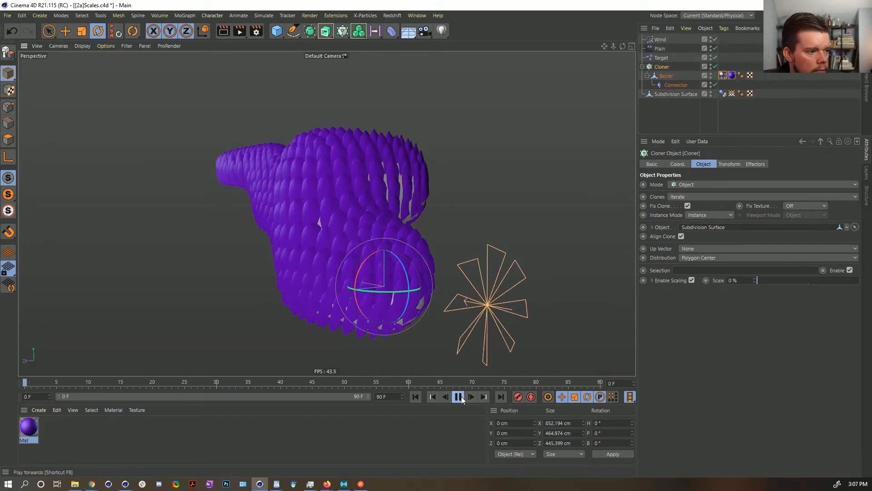
alt+drag(396, 272, 441, 267)
alt+right_drag(359, 250, 444, 262)
alt+drag(444, 263, 431, 335)
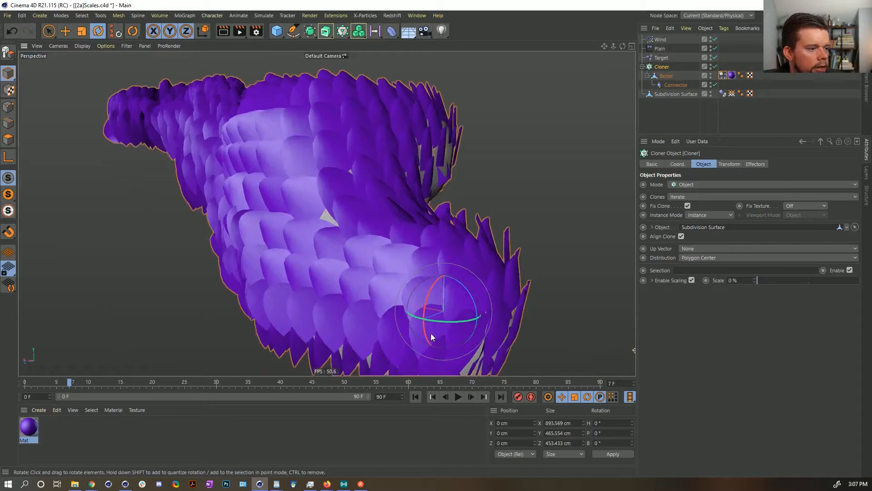
click(458, 396)
click(457, 397)
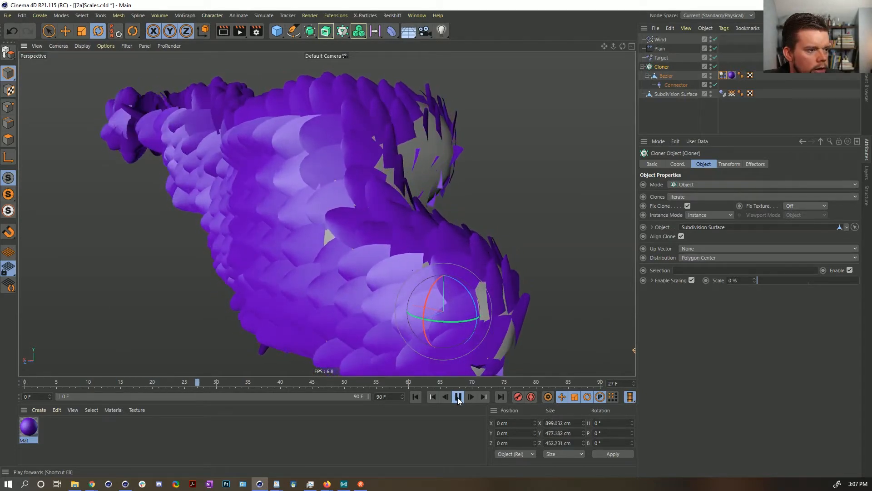
click(457, 397)
alt+drag(438, 270, 417, 264)
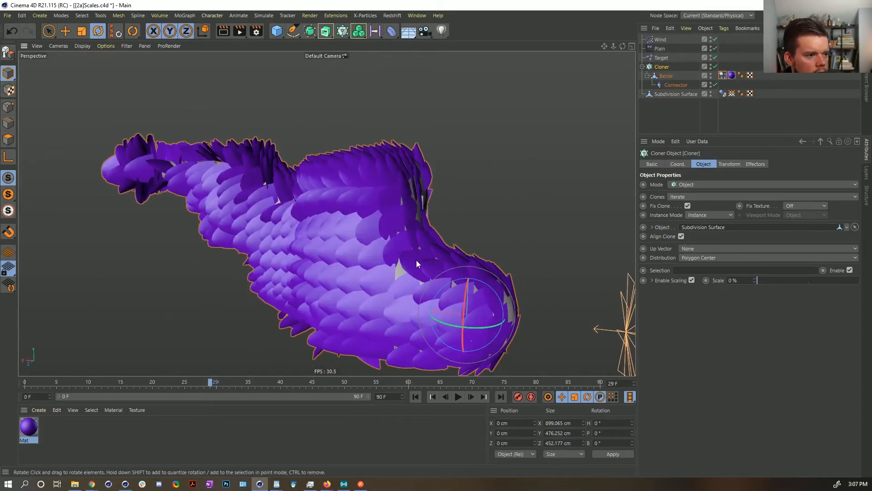
click(421, 396)
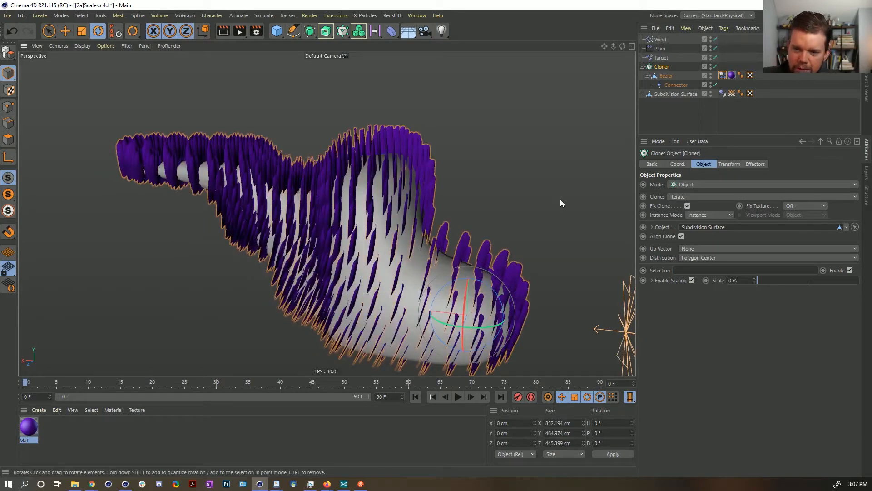
Replay the first few frames of the simulation, examine the lifted scales from the side and return to frame 0
alt+drag(477, 238, 402, 254)
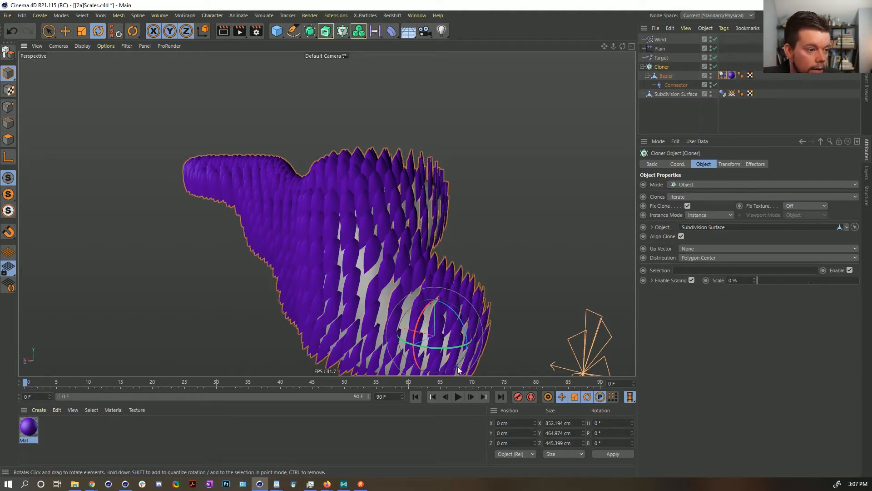
click(458, 397)
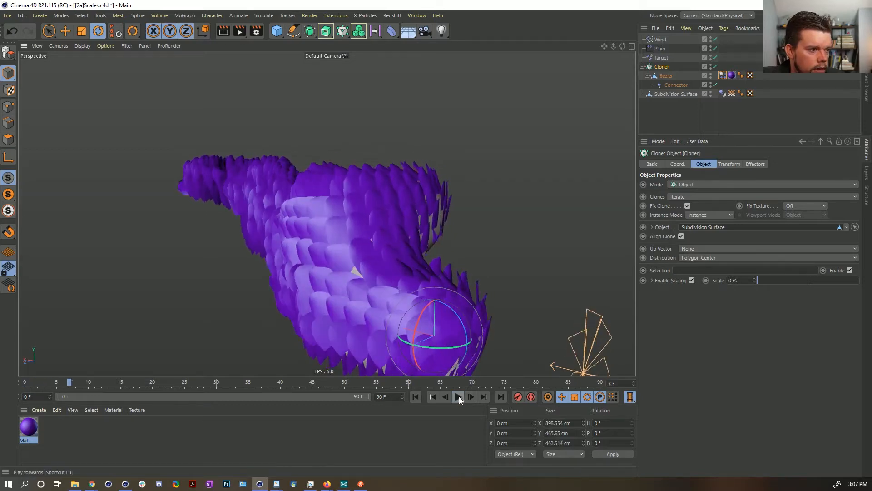
click(458, 397)
alt+drag(366, 215, 388, 237)
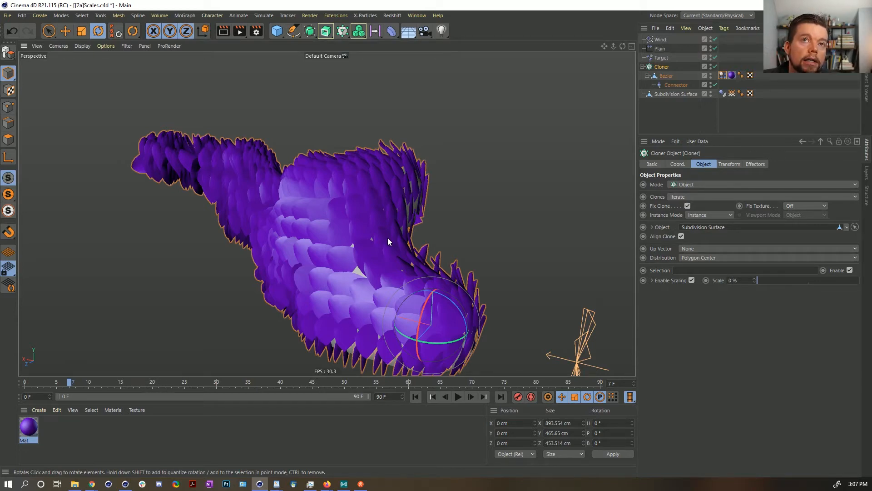
alt+drag(330, 220, 425, 270)
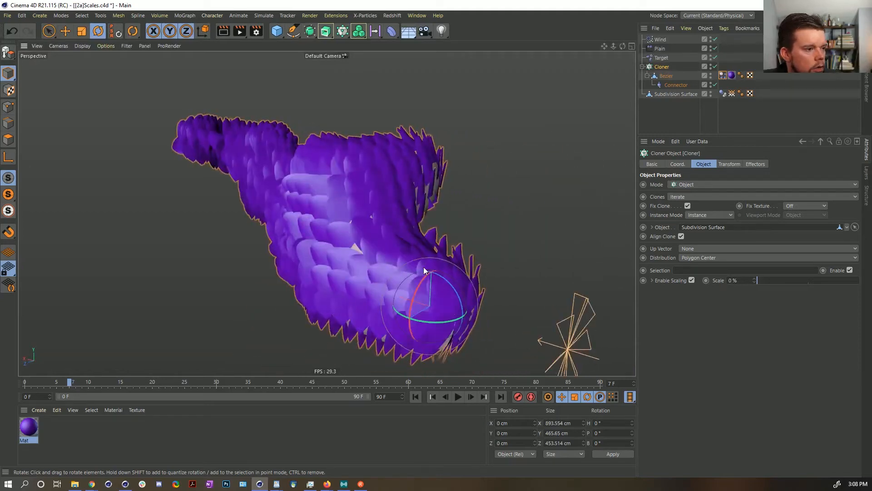
click(416, 396)
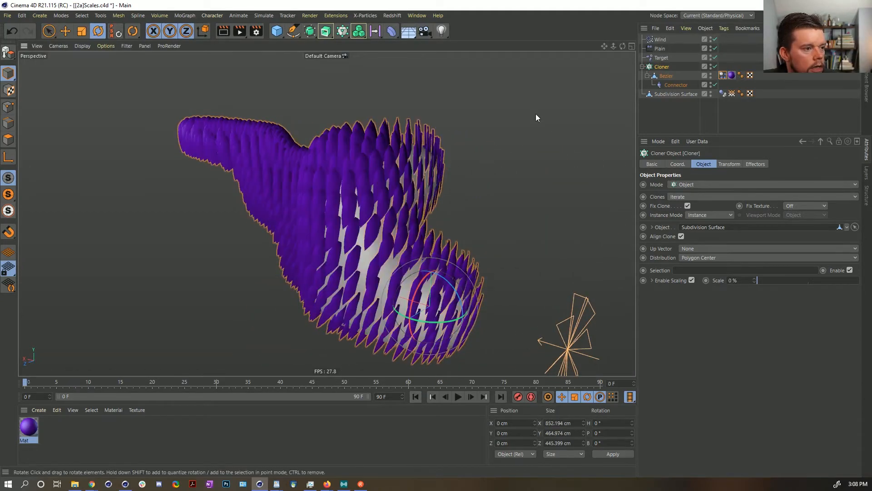
Disable the Wind object and the Target and Plain effectors
click(715, 40)
click(714, 58)
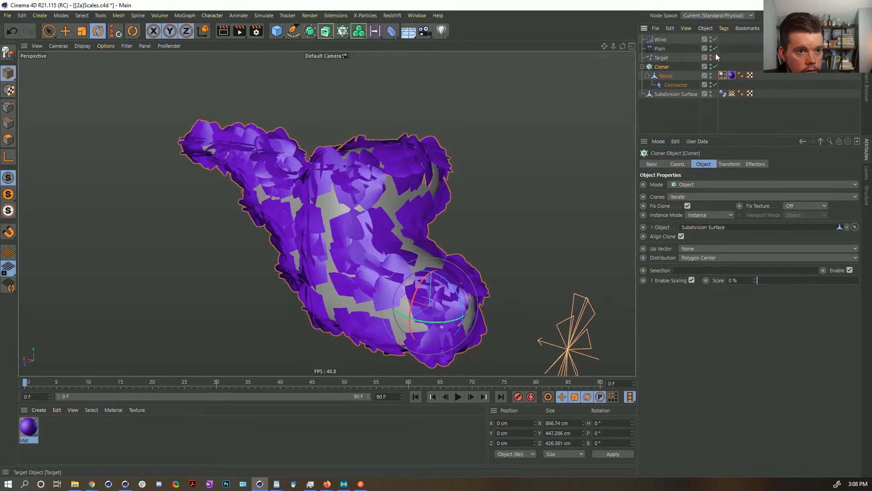
click(715, 49)
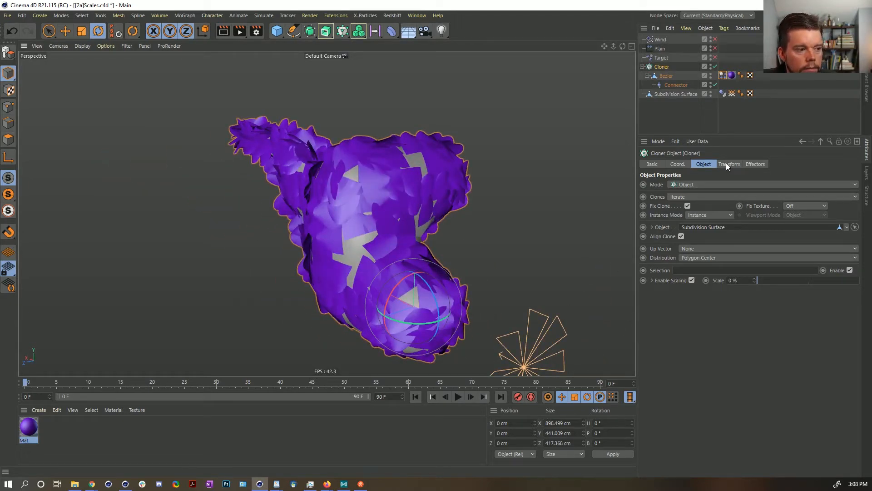
Set the pitch rotation (R.P) in the Cloner's transform settings to -90°
click(729, 164)
drag(791, 206, 752, 202)
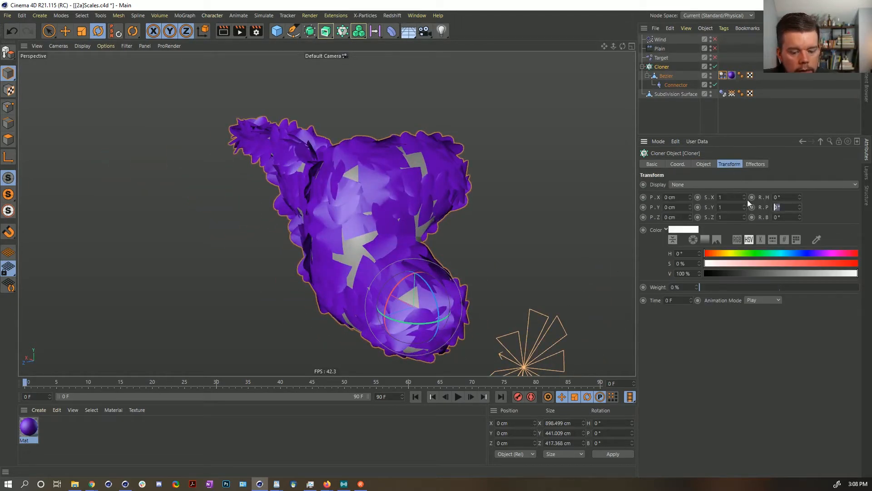
text(0)
text(-90)
key(Return)
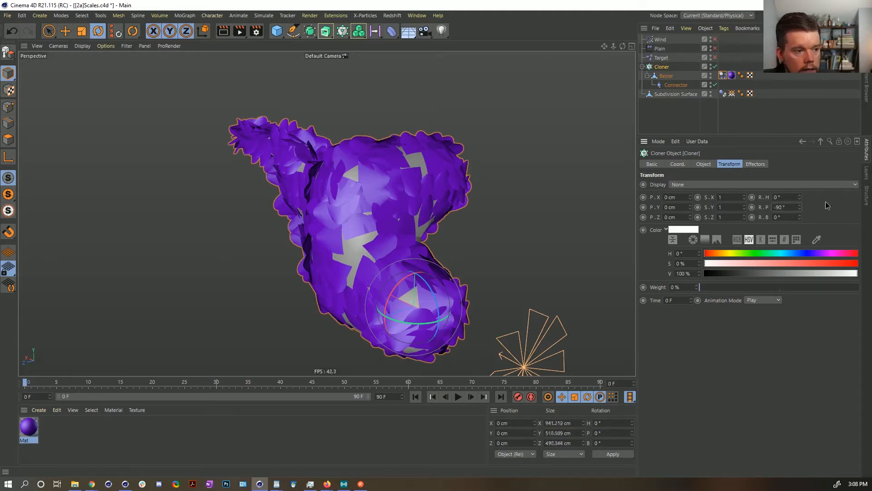
mouse_move(406, 242)
alt+mouse_down()
mouse_move(353, 211)
mouse_move(330, 212)
mouse_move(400, 231)
alt+mouse_up()
Change the Cloner's Distribution to Vertex and check how the scales are arranged on the body
click(704, 164)
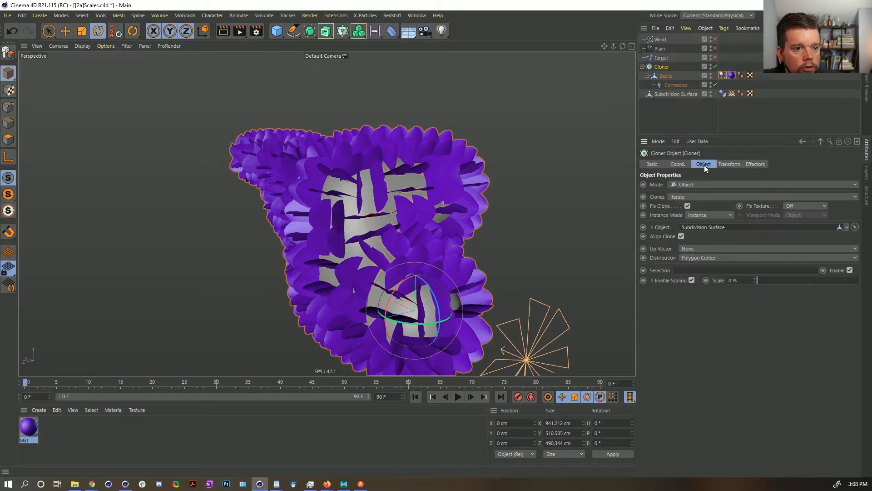
click(704, 260)
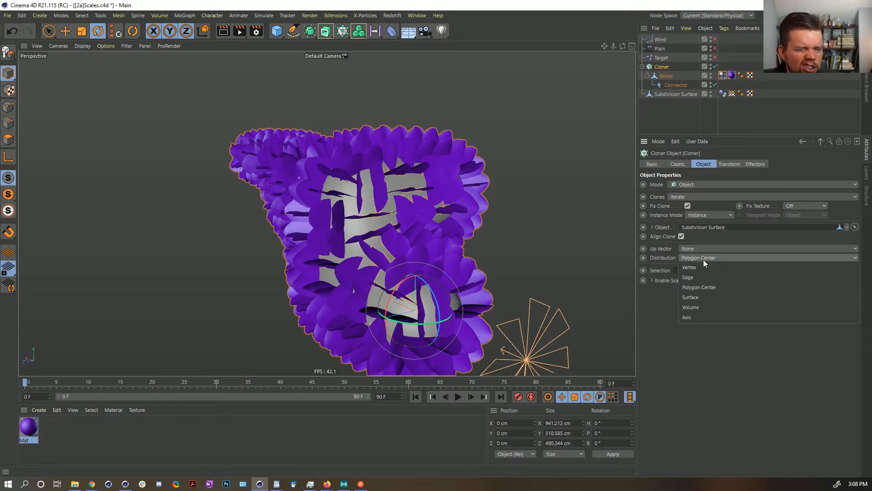
click(690, 287)
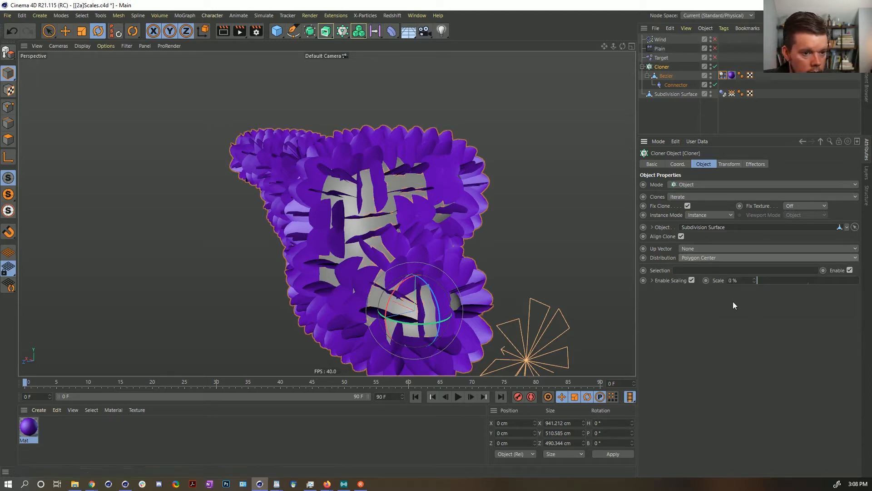
mouse_move(457, 249)
alt+mouse_down()
mouse_move(420, 245)
mouse_move(407, 254)
mouse_move(606, 254)
alt+mouse_up()
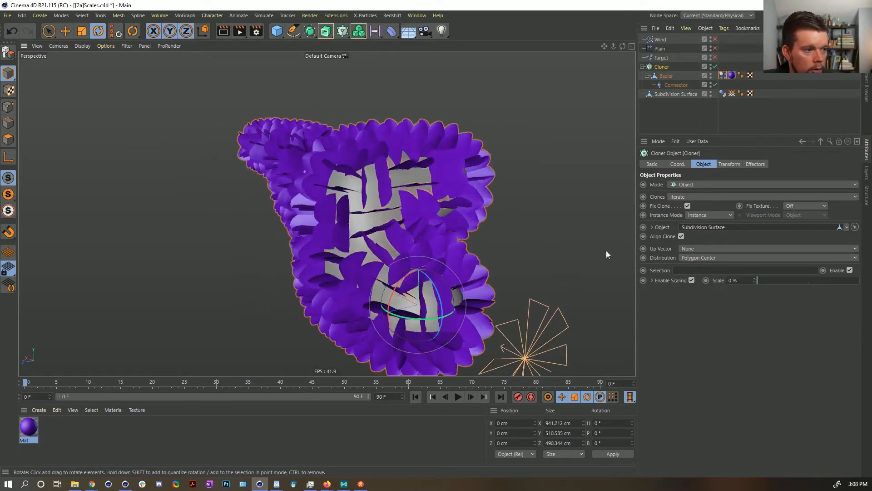
click(702, 257)
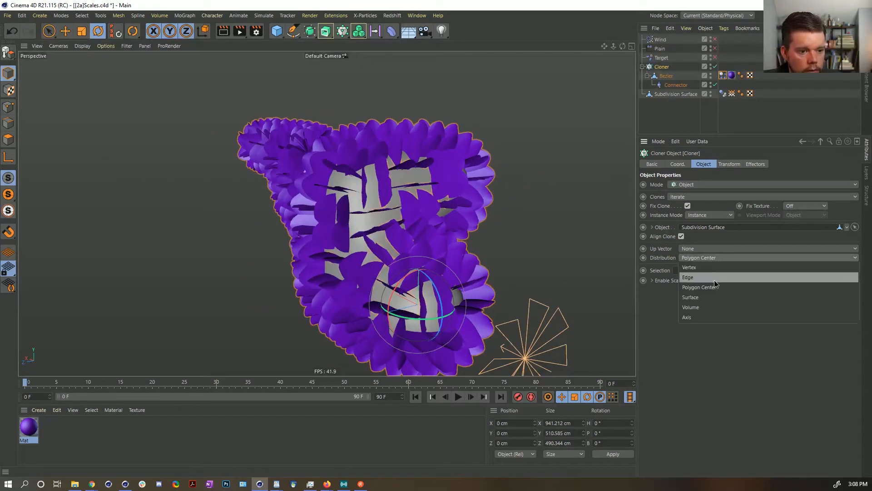
click(690, 268)
alt+drag(459, 298, 437, 299)
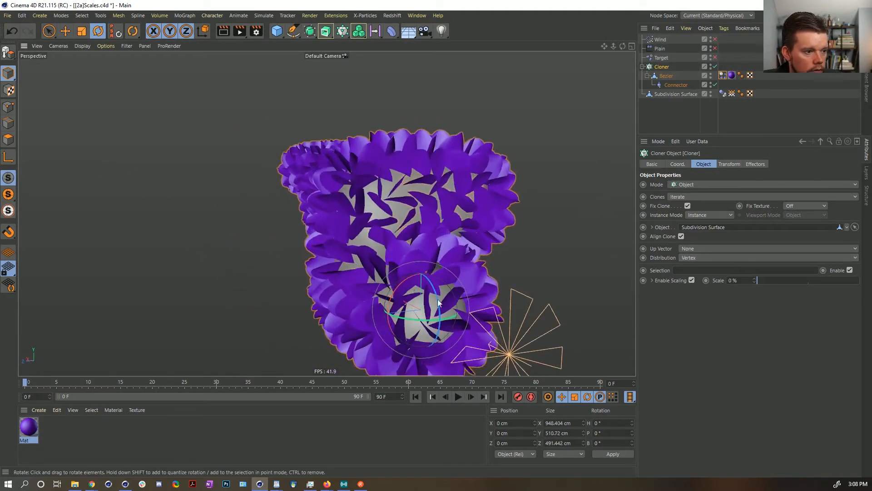
alt+drag(432, 332, 436, 254)
Enable the Target effector and move it over to the front of the body, at about X -189 cm
click(715, 57)
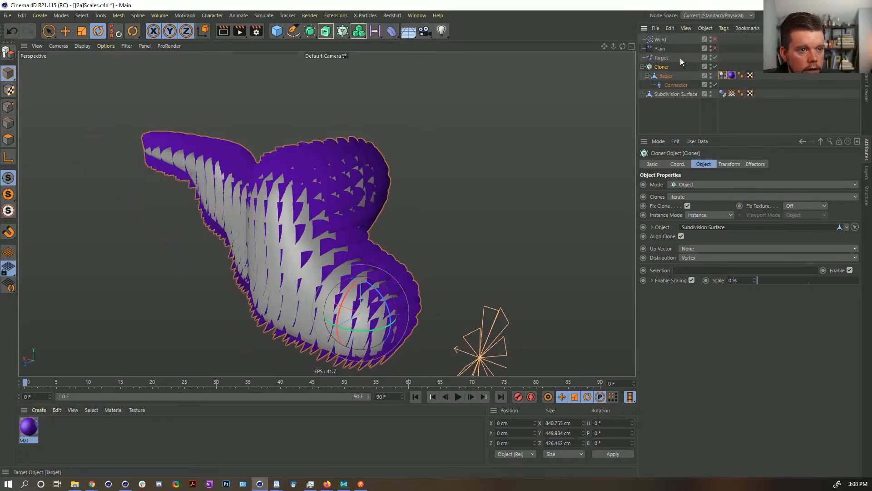
click(661, 58)
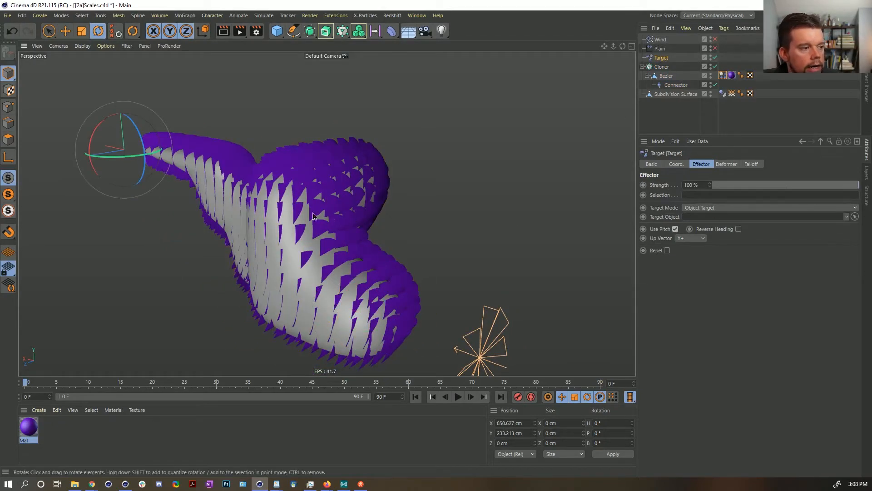
alt+drag(295, 218, 330, 222)
key(e)
drag(114, 143, 359, 252)
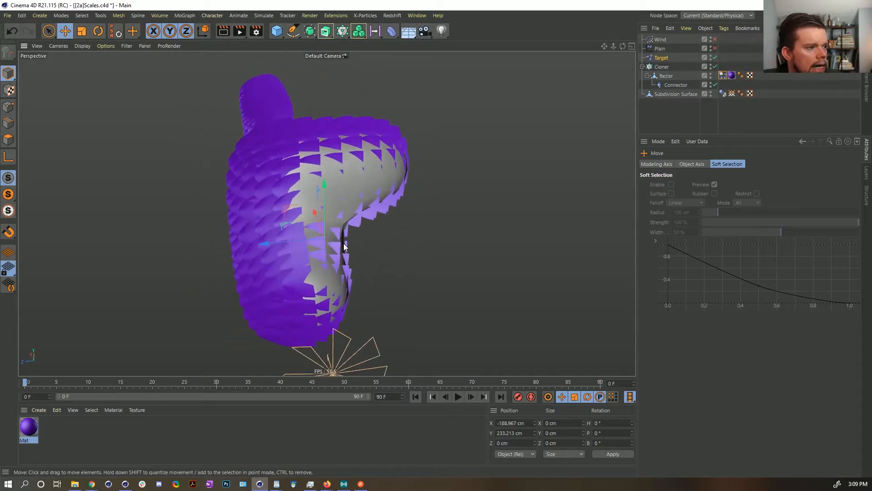
click(662, 58)
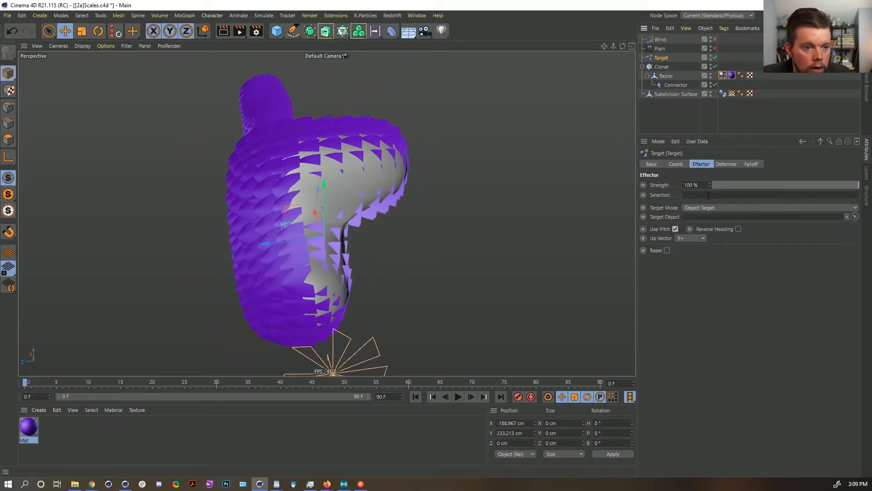
click(701, 208)
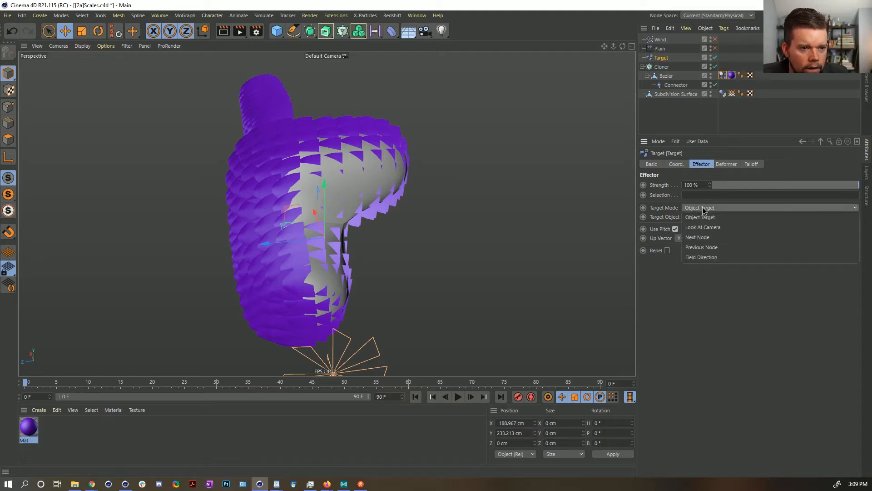
click(665, 218)
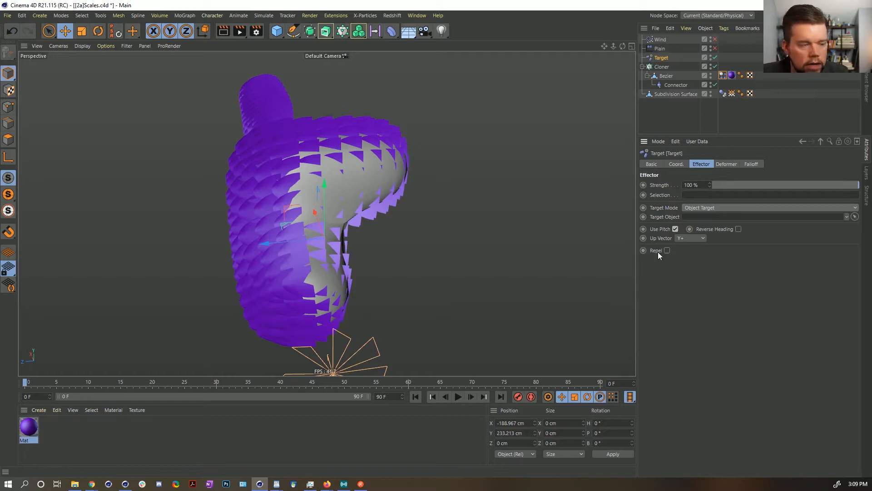
Move the Target effector to about 18 cm in Z and turn off its Use Pitch option
alt+drag(376, 201, 383, 235)
alt+drag(293, 320, 366, 255)
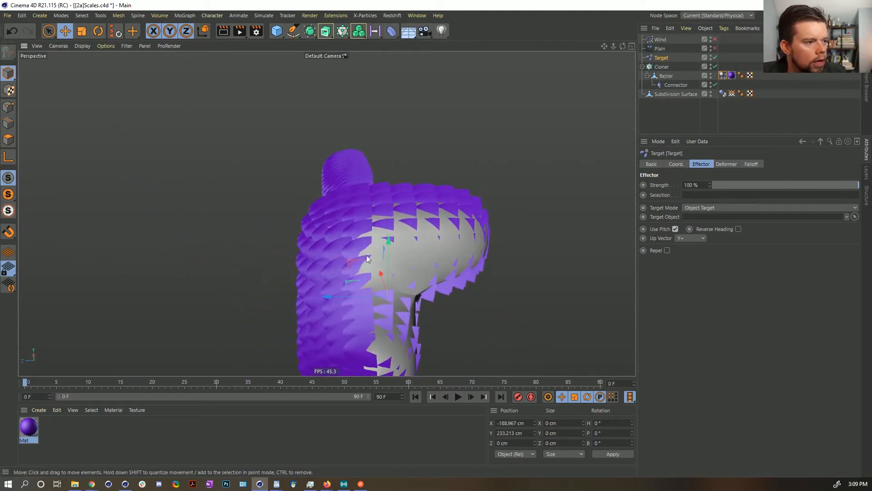
mouse_move(336, 295)
mouse_down()
mouse_move(267, 296)
mouse_move(320, 290)
mouse_up()
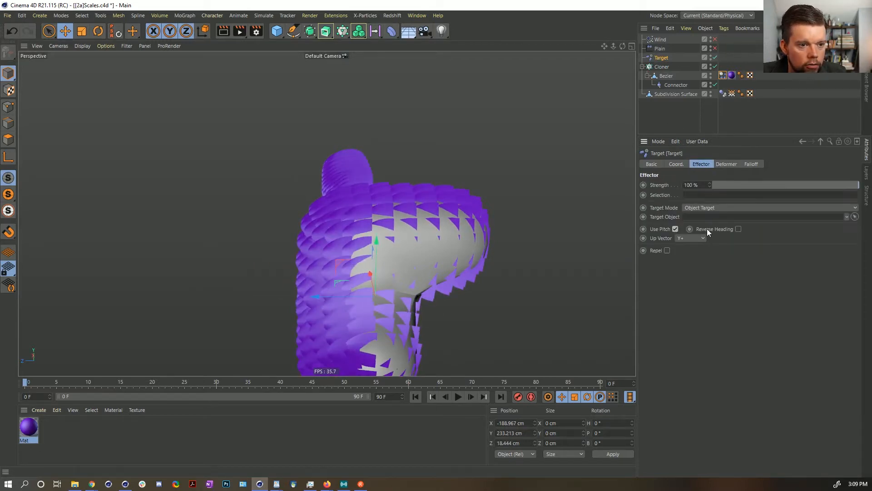
click(675, 229)
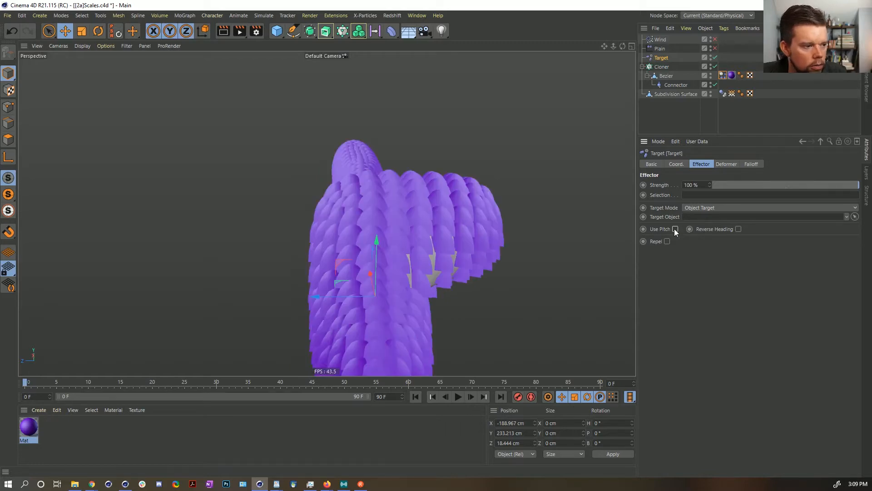
Move the Target effector farther out and lower in front of the body, to about X -339 cm and Y 79 cm
alt+middle_drag(394, 260, 399, 173)
alt+drag(399, 173, 234, 204)
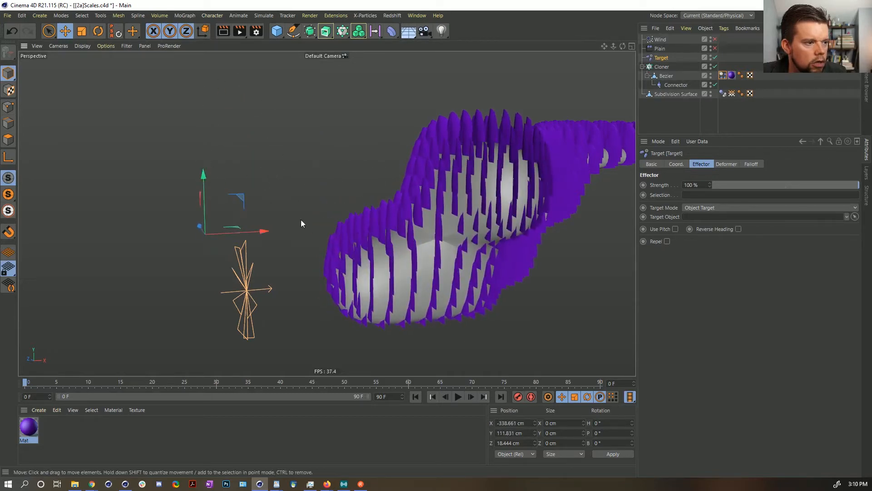
alt+drag(300, 219, 372, 228)
mouse_move(234, 208)
mouse_down()
mouse_move(236, 356)
mouse_move(233, 216)
mouse_up()
alt+drag(306, 211, 331, 211)
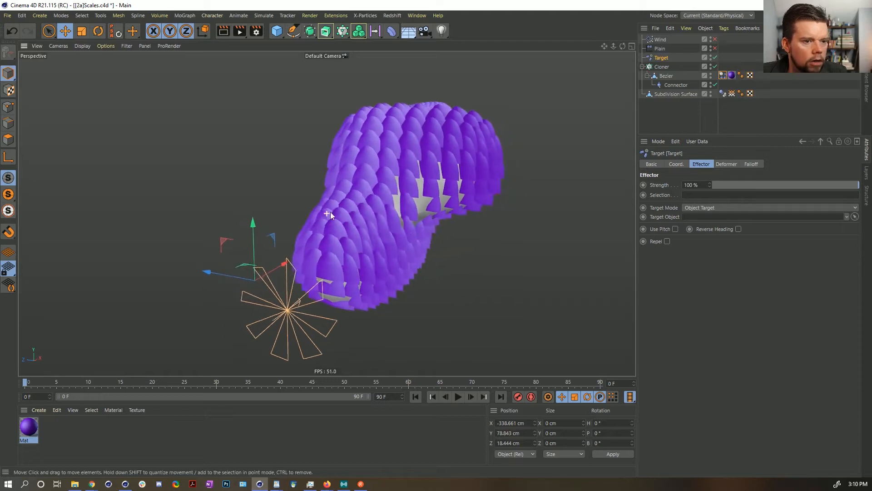
Try Reverse Heading on the Target effector, inspect the scale orientation and turn the option off again
click(739, 229)
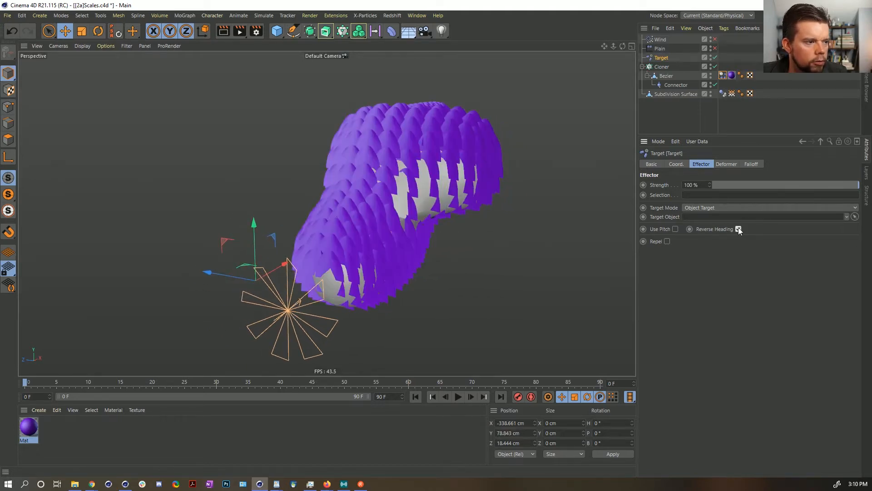
alt+drag(473, 250, 482, 293)
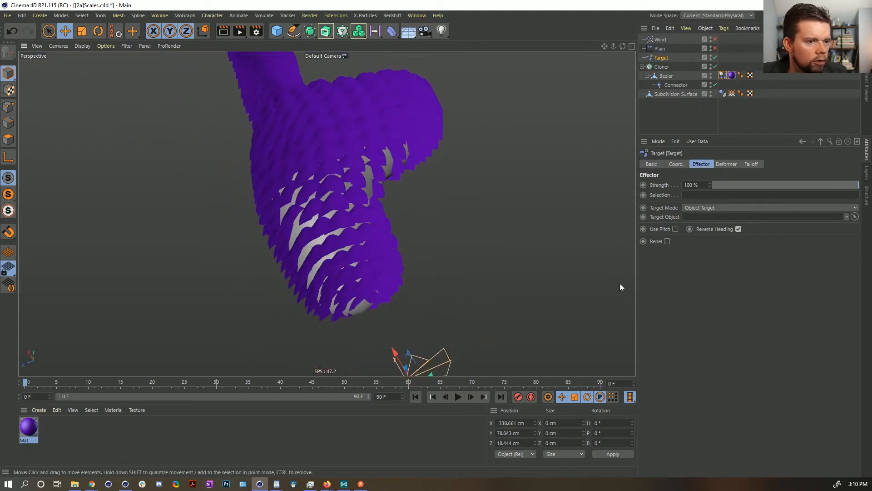
click(738, 230)
Enable Repel on the Target effector and move the effector farther from the body, to about X -412 cm
click(666, 242)
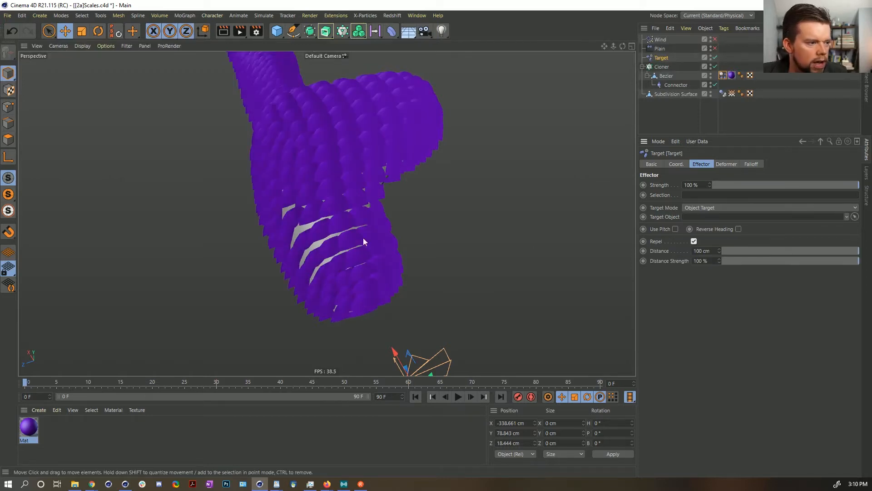
alt+drag(363, 238, 341, 184)
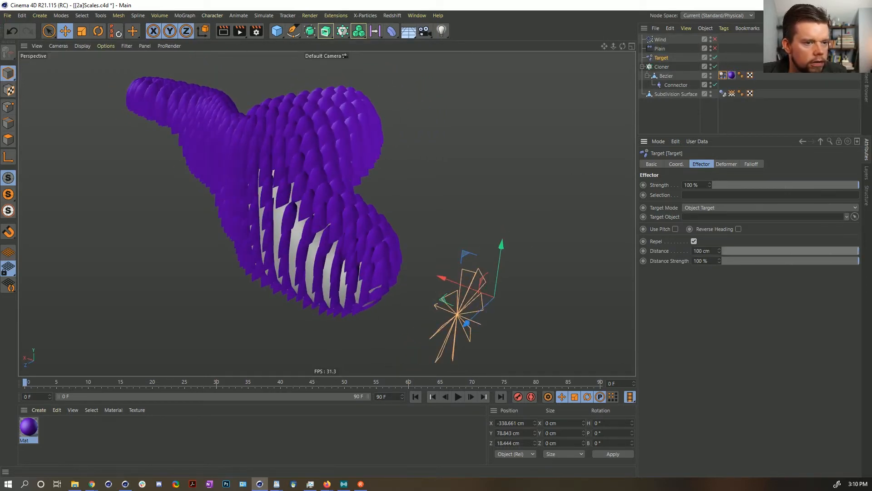
drag(454, 281, 506, 284)
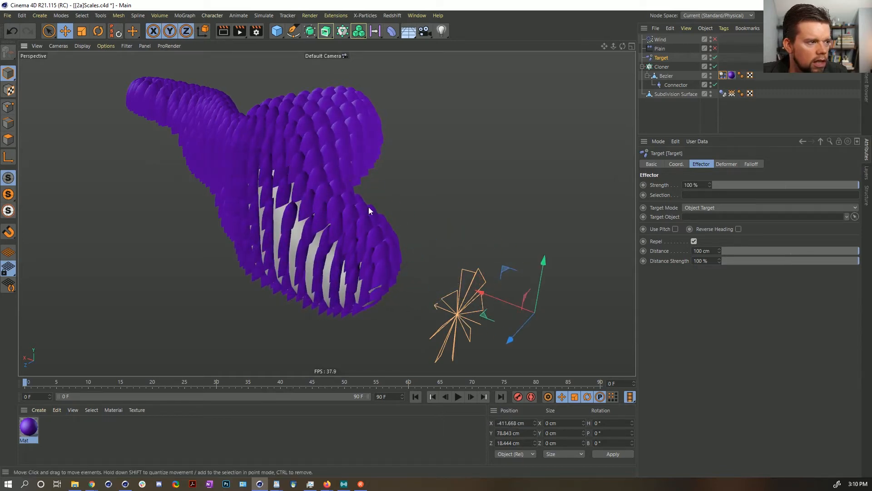
alt+drag(381, 194, 328, 154)
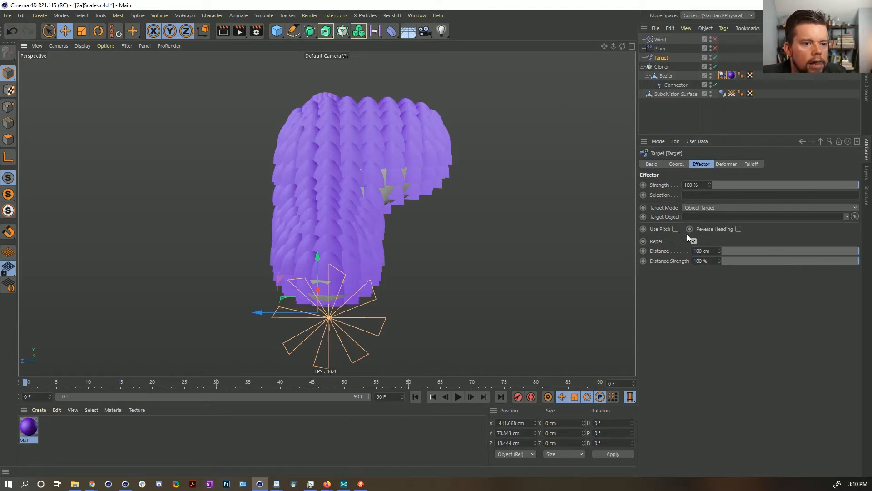
Change the effector's Target Mode to Field Direction and check how the scales align on the body
click(699, 207)
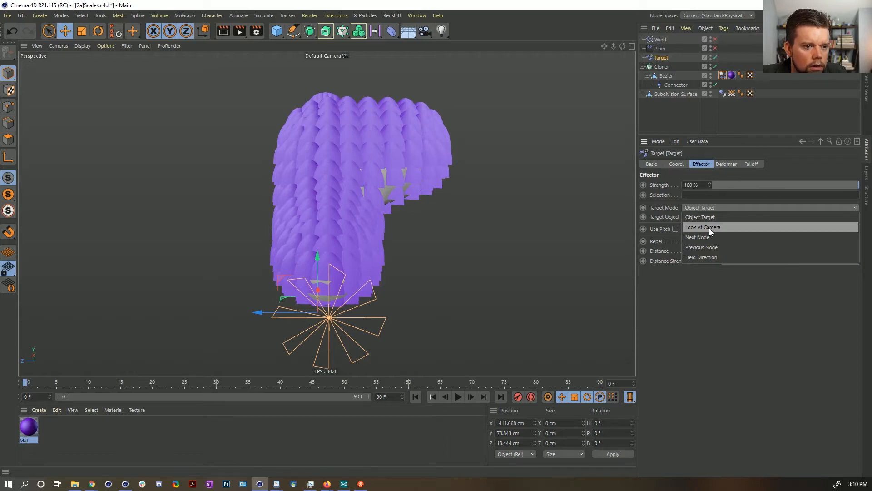
click(708, 257)
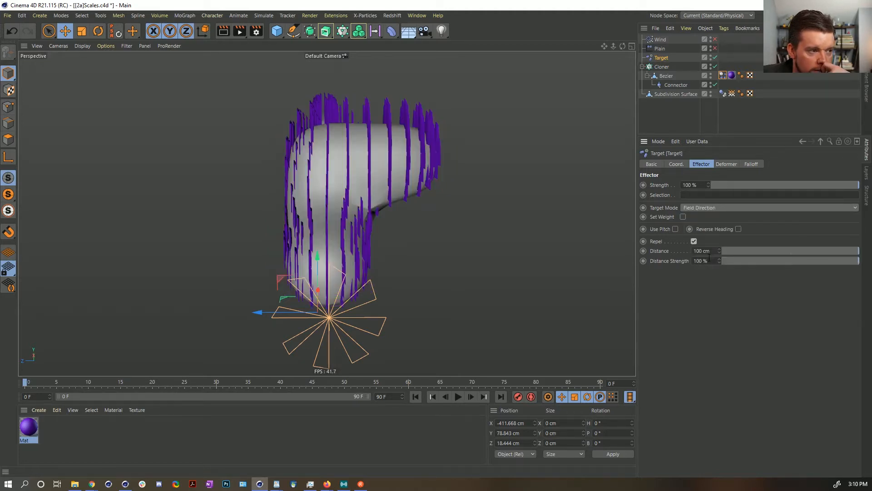
alt+drag(338, 209, 359, 213)
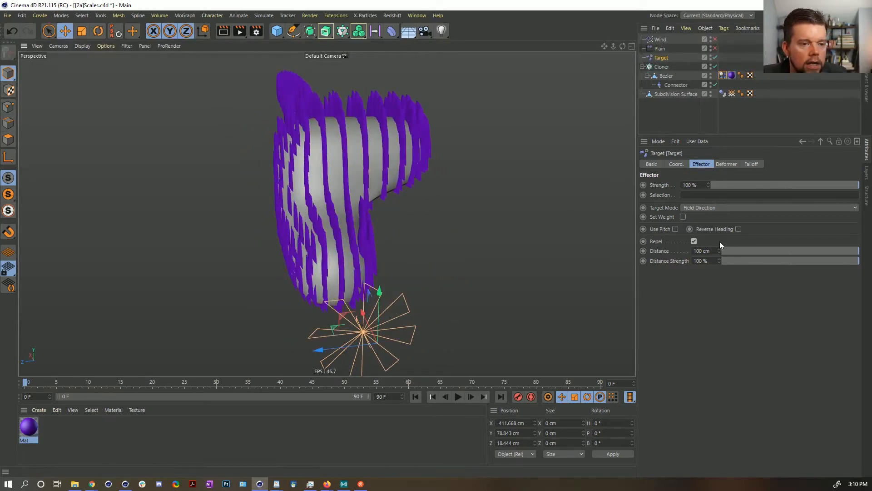
Add the Subdivision Surface object as a field layer in the Target effector's falloff
click(749, 165)
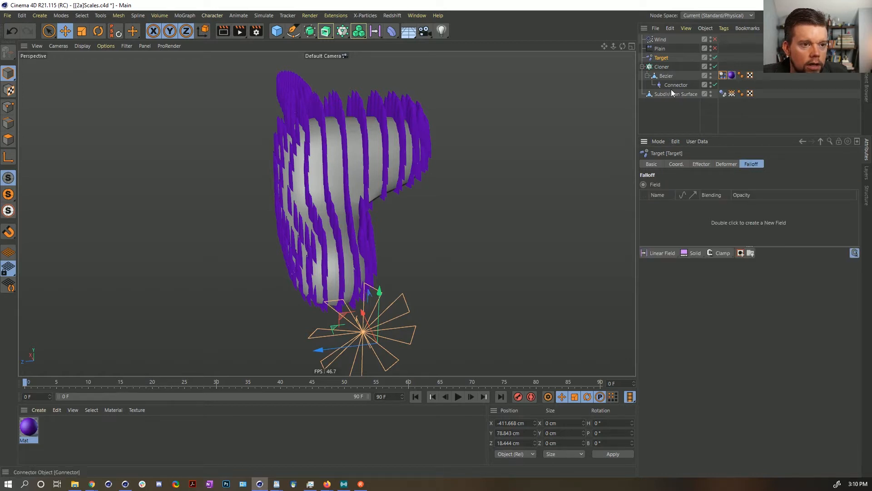
drag(672, 93, 678, 210)
click(679, 206)
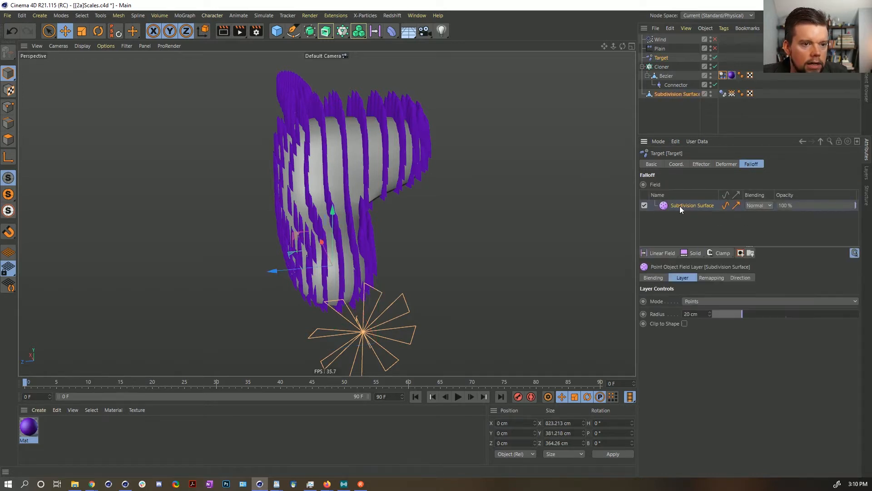
Set the Subdivision Surface field layer's mode to Surface and its radius to 0 cm
click(702, 300)
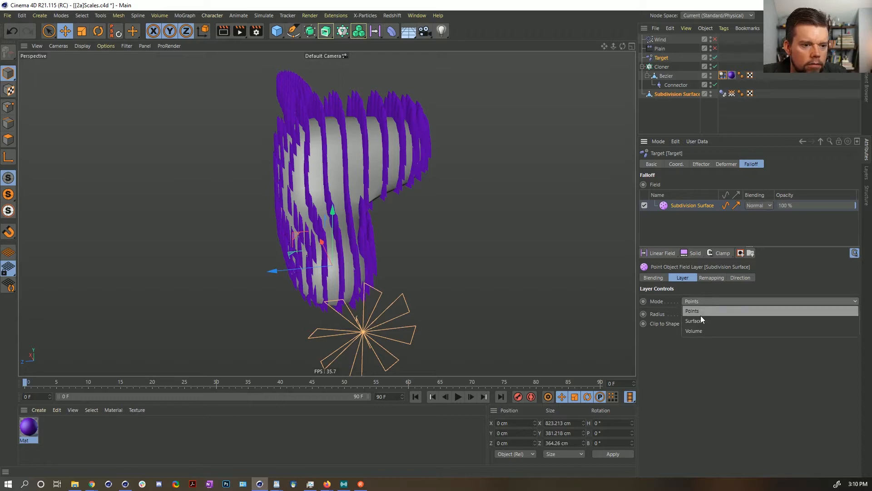
click(700, 314)
drag(735, 314, 668, 305)
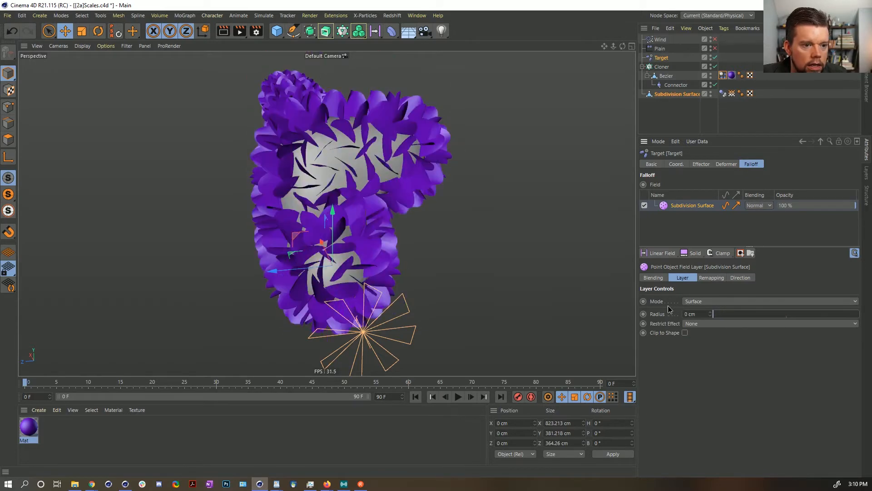
Turn off the value channel of the Subdivision Surface field layer and set its radius to 70 cm
click(726, 205)
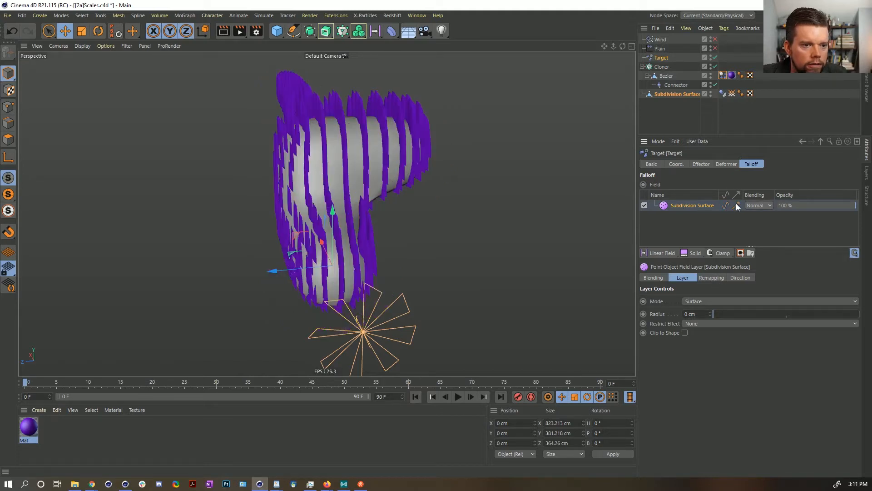
drag(712, 317, 815, 313)
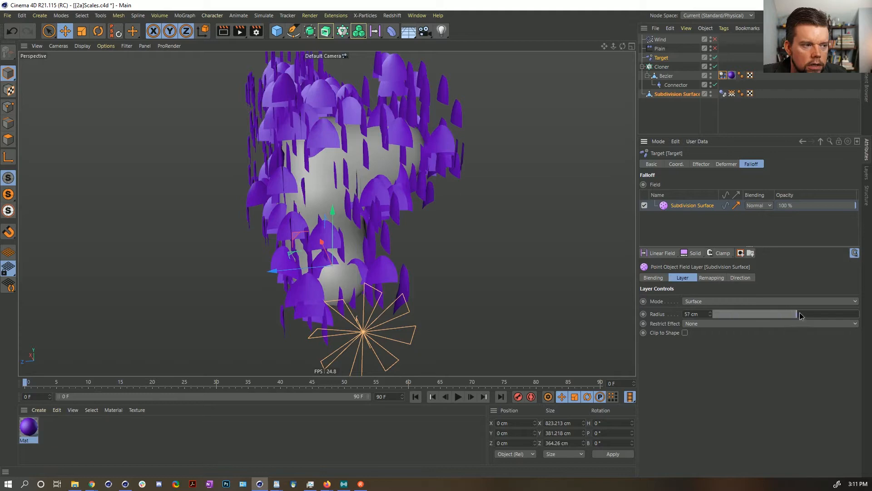
Toggle the field layer's direction channel off and on to compare its effect on the scales
click(735, 205)
click(735, 206)
click(736, 206)
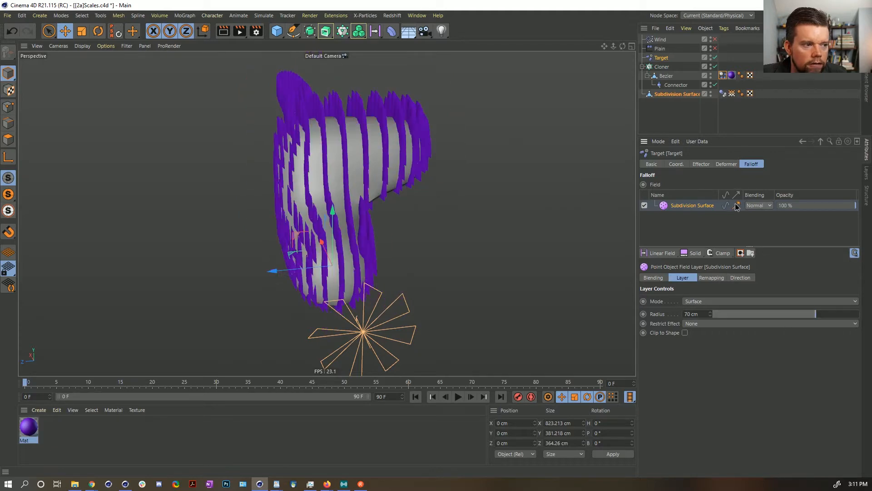
click(736, 205)
Inspect the scattered scales around the body and reduce the field layer's radius to 53 cm
alt+drag(346, 180, 396, 184)
alt+middle_drag(396, 184, 484, 221)
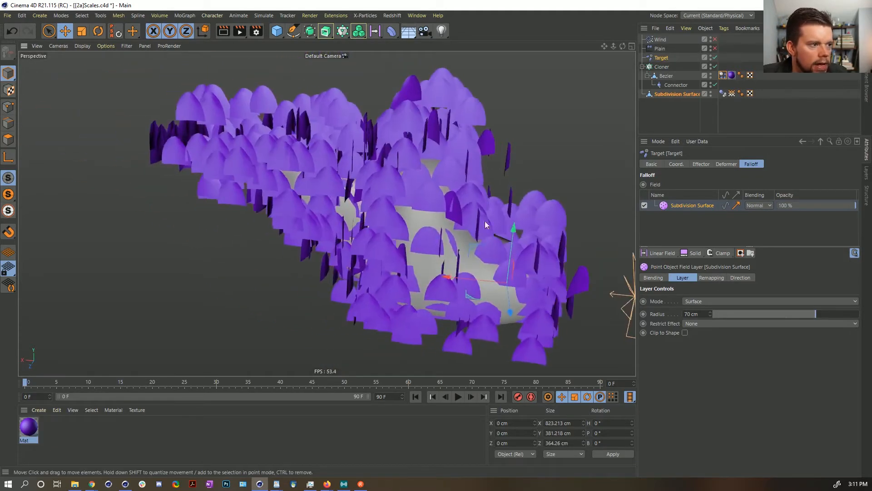
alt+drag(484, 221, 550, 240)
drag(769, 313, 728, 310)
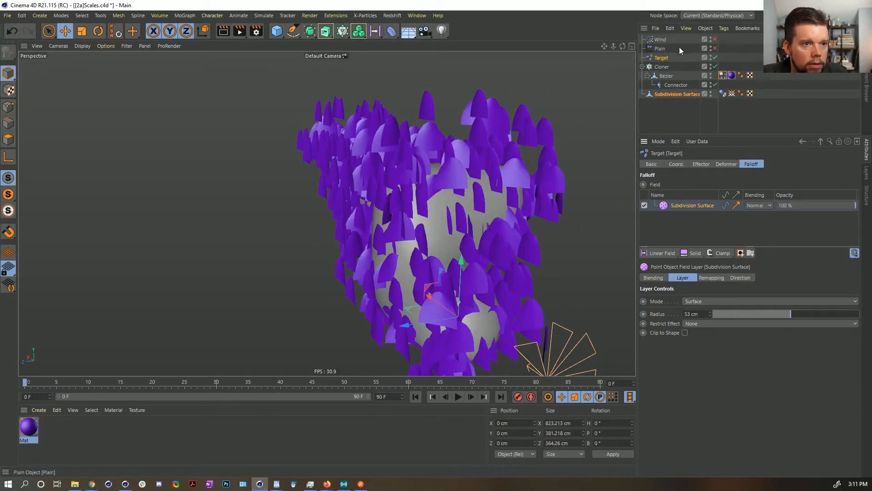
Try setting the field layer's Restrict Effect to Outside, then undo that change
click(661, 58)
click(726, 164)
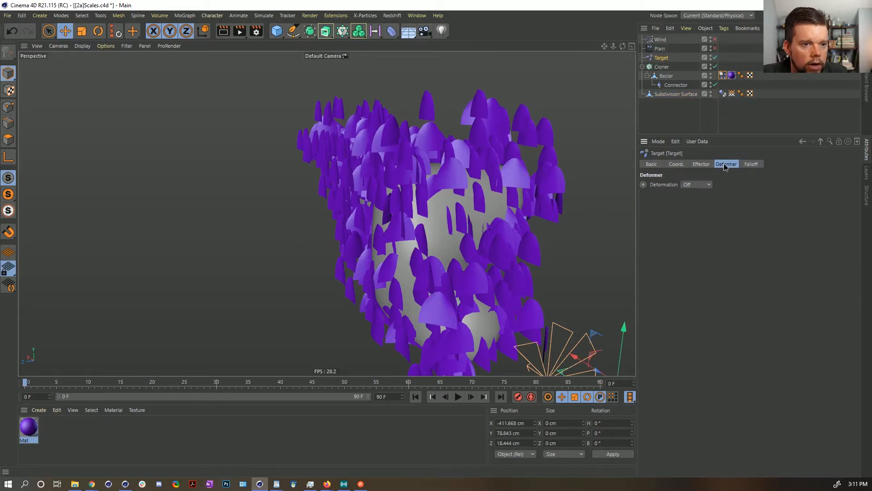
click(751, 164)
click(734, 206)
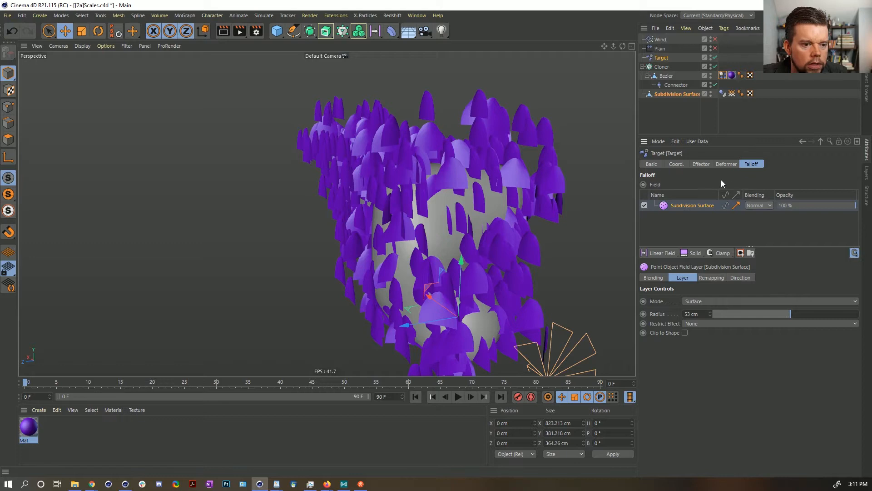
click(700, 323)
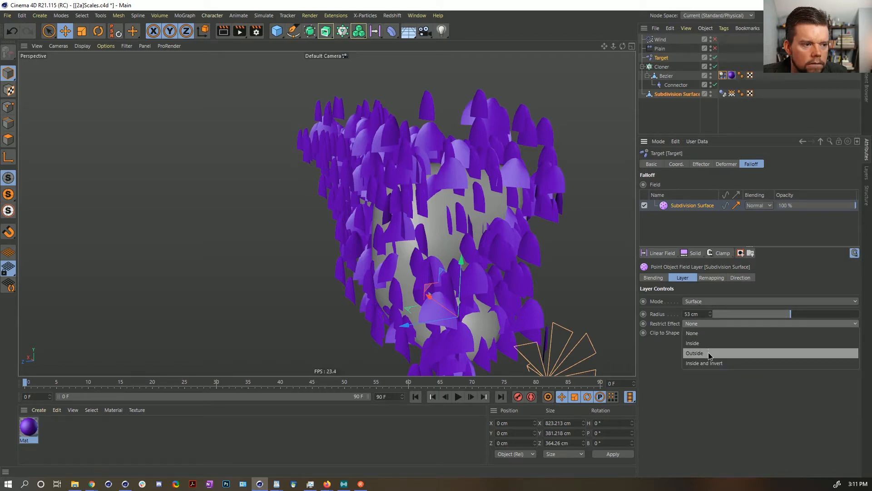
click(709, 354)
key(ctrl+z)
Turn off Repel on the Target effector and check the scales on the body
click(726, 164)
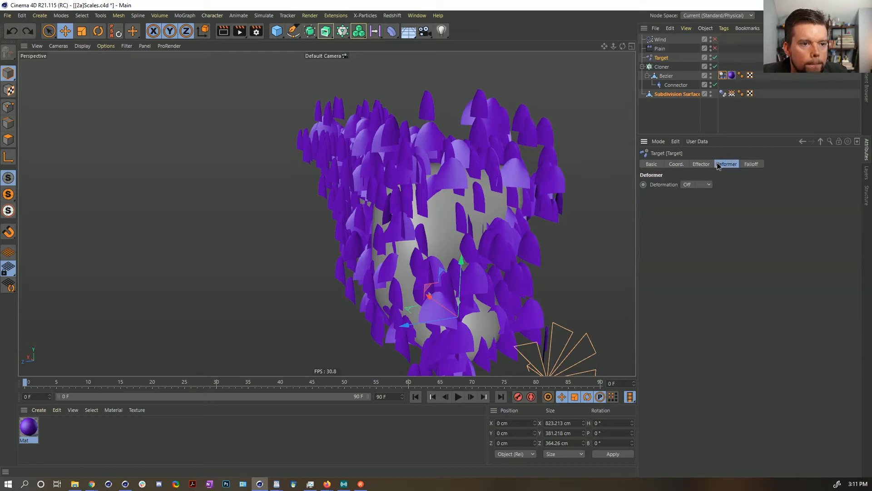
click(747, 164)
click(700, 164)
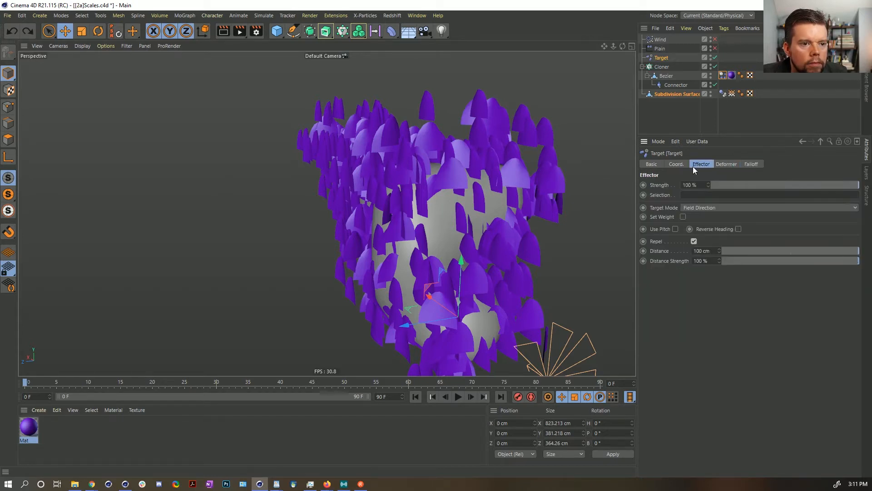
click(694, 242)
mouse_move(474, 240)
alt+mouse_down()
mouse_move(442, 244)
mouse_move(472, 241)
mouse_move(460, 246)
alt+mouse_up()
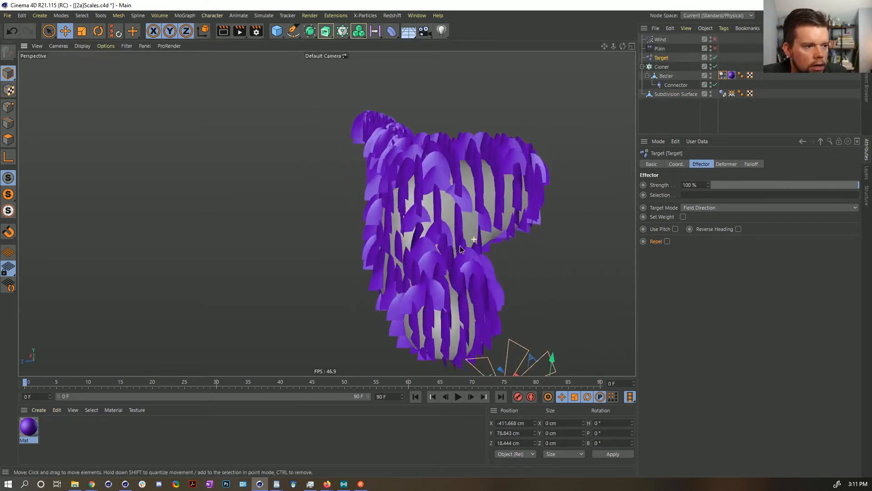
Replace the Subdivision Surface layer in the Target effector's falloff with a Random Field and inspect the scales around the body
click(739, 166)
mouse_move(772, 314)
mouse_down()
mouse_move(718, 313)
mouse_move(764, 313)
mouse_up()
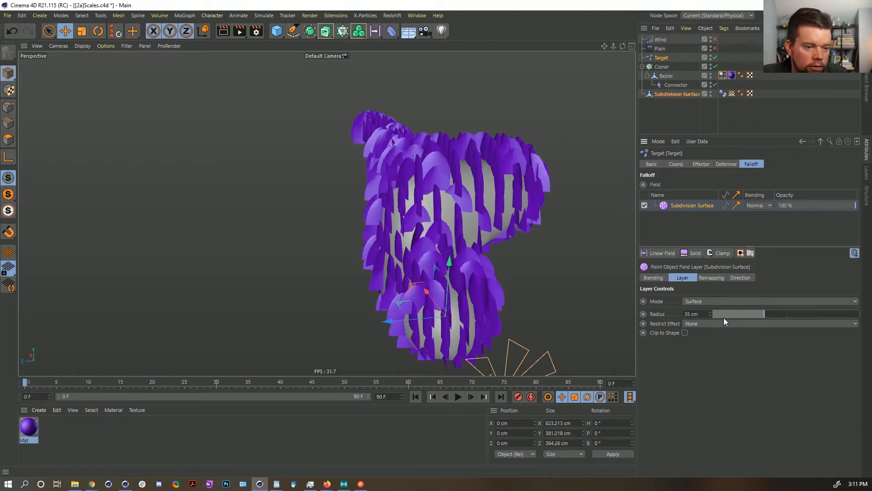
key(Delete)
double_click(738, 203)
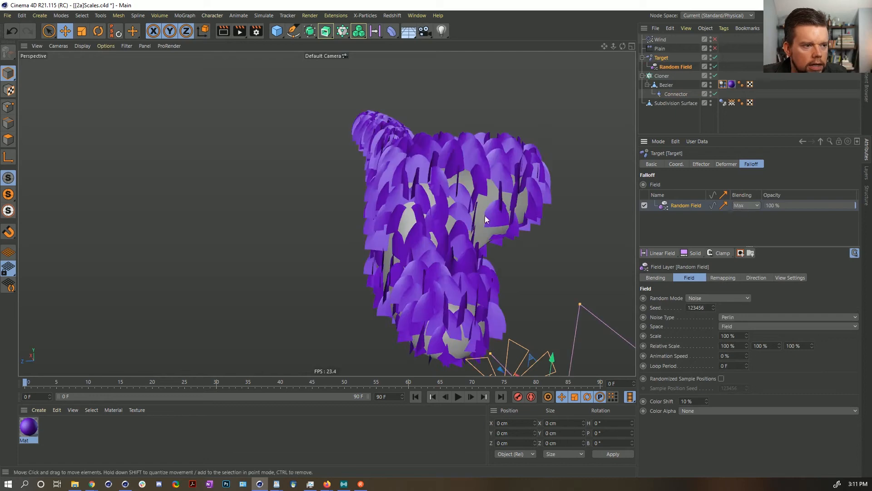
mouse_move(483, 215)
alt+mouse_down()
mouse_move(516, 214)
mouse_move(459, 219)
mouse_move(466, 217)
alt+mouse_up()
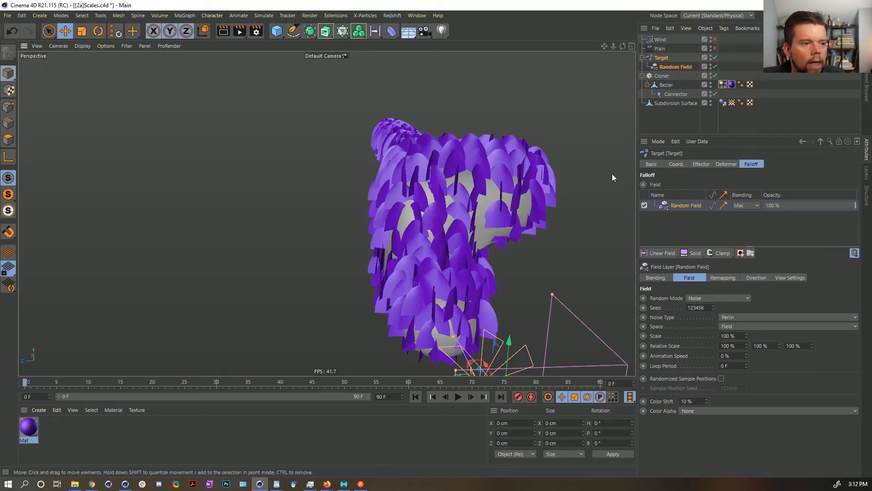
mouse_move(448, 205)
alt+mouse_down()
mouse_move(506, 214)
mouse_move(445, 216)
alt+mouse_up()
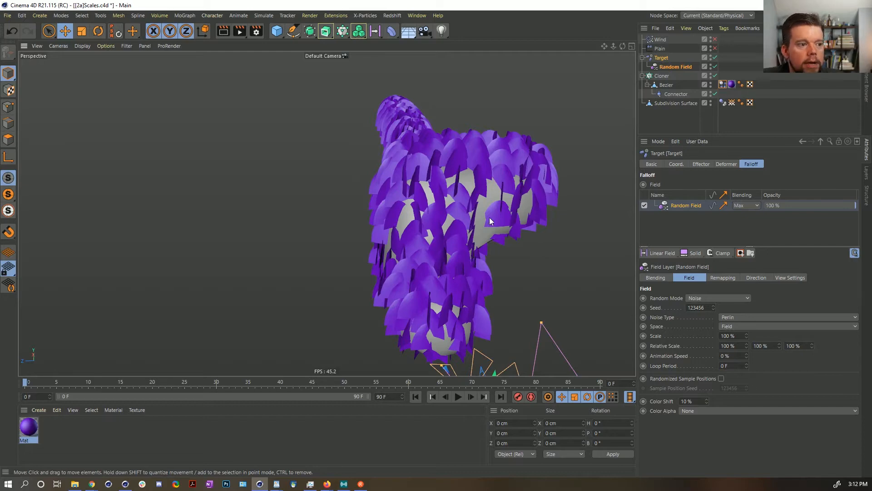
mouse_move(339, 239)
alt+mouse_down()
mouse_move(466, 198)
mouse_move(432, 190)
alt+mouse_up()
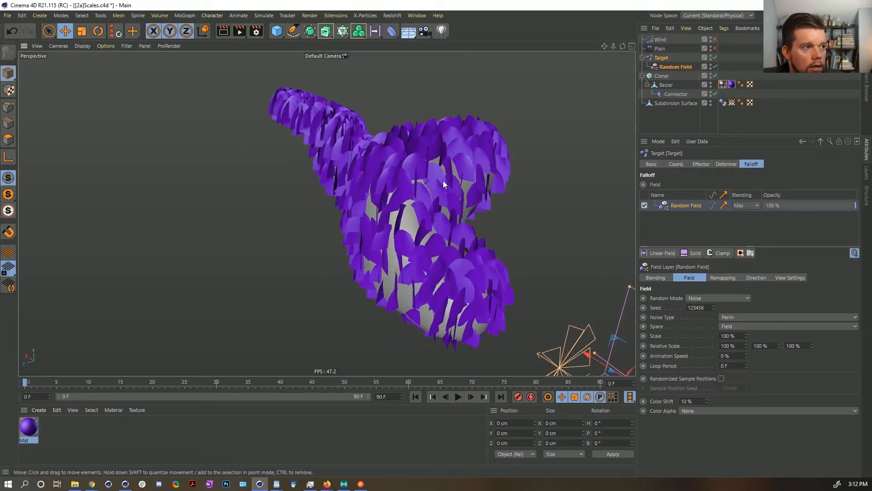
Disable the Cloner and loop-select the edge rings around the Subdivision Surface body from the lower lobe up to the tail junction
click(715, 75)
click(676, 103)
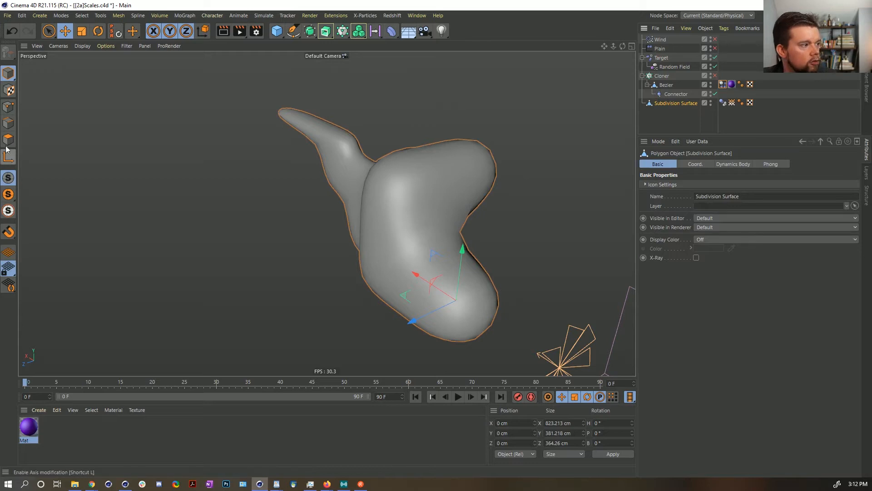
click(8, 123)
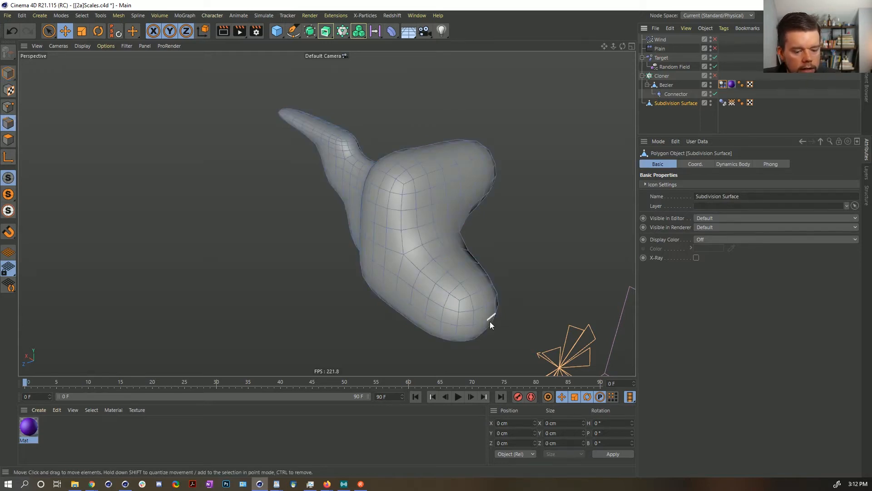
key(u)
key(l)
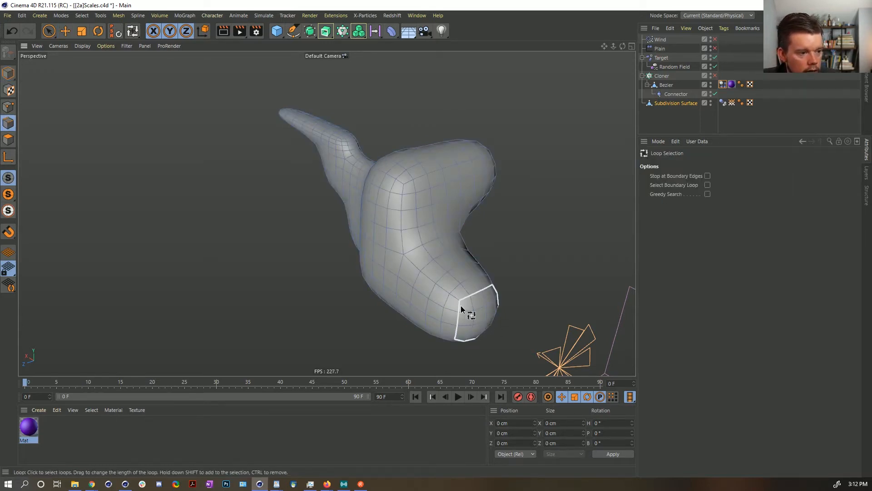
click(447, 295)
drag(446, 294, 400, 192)
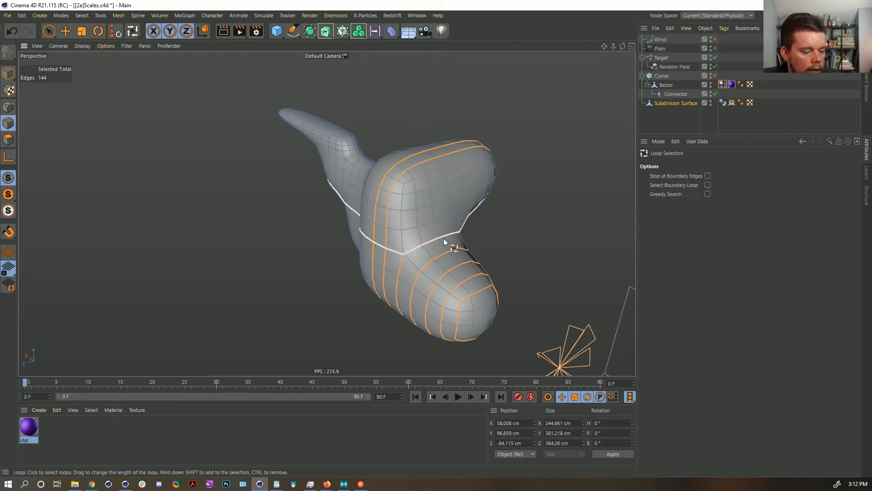
alt+drag(442, 238, 505, 236)
shift+drag(386, 214, 373, 205)
Convert the selected edge loops to a spline with Edge to Spline and select the new spline beneath the body
key(shift+c)
text(edge)
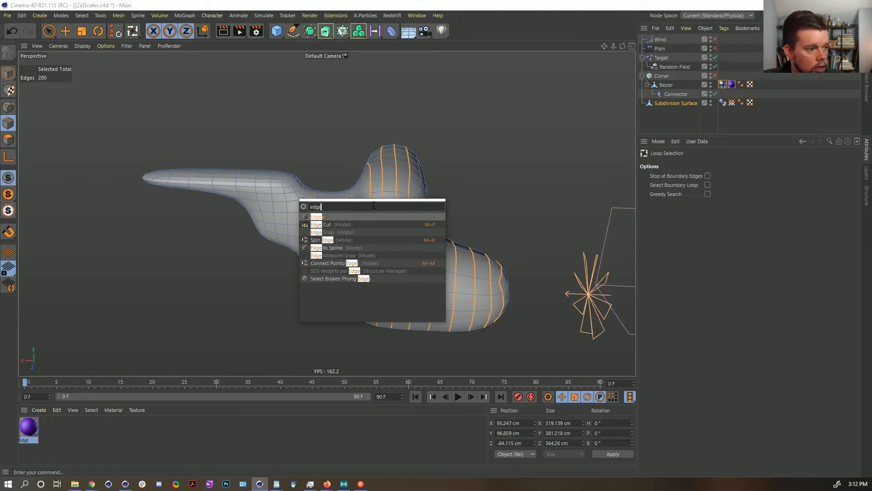
click(347, 247)
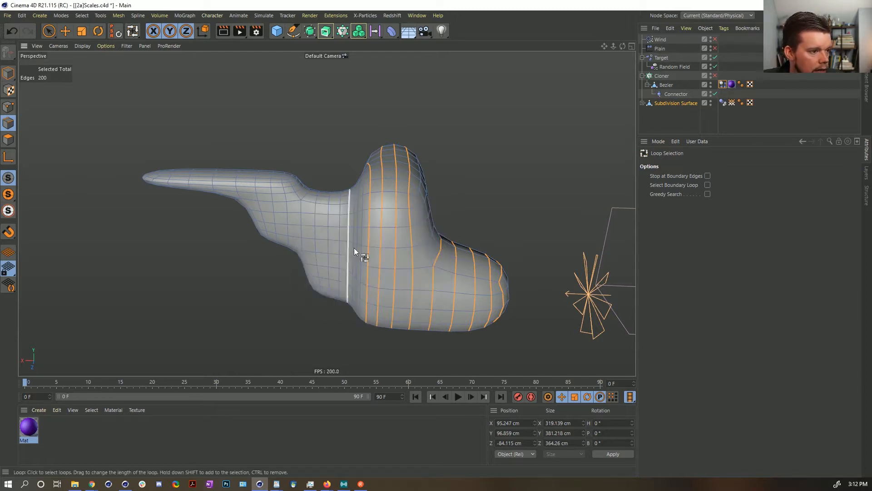
alt+drag(353, 248, 400, 214)
click(642, 103)
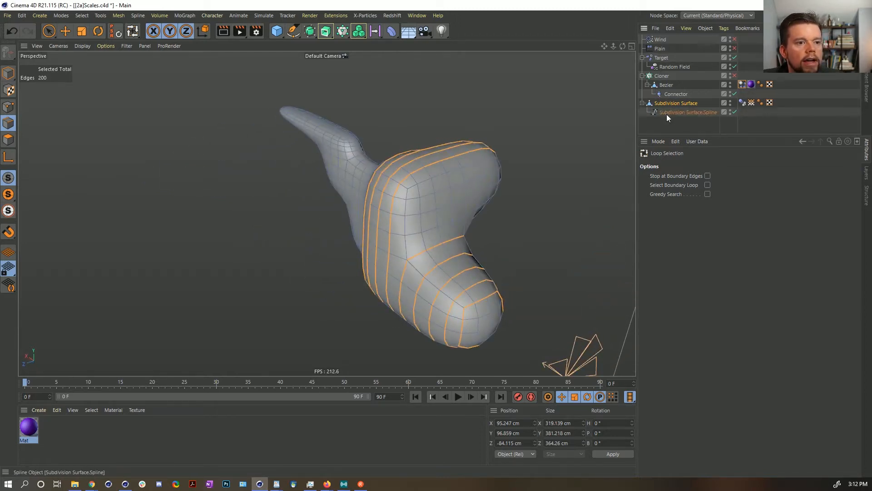
click(671, 113)
Set the Subdivision Surface.Spline as the Cloner's object, enable the Cloner and disable the Target effector
click(661, 76)
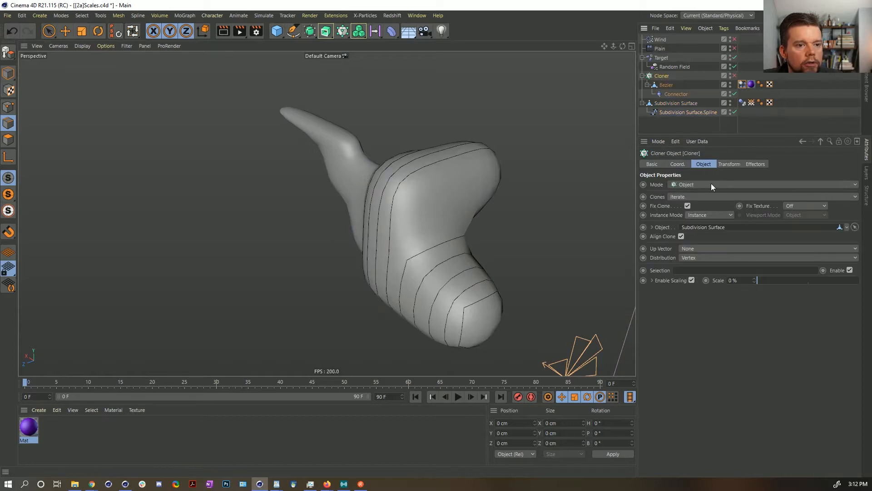
drag(691, 114, 700, 227)
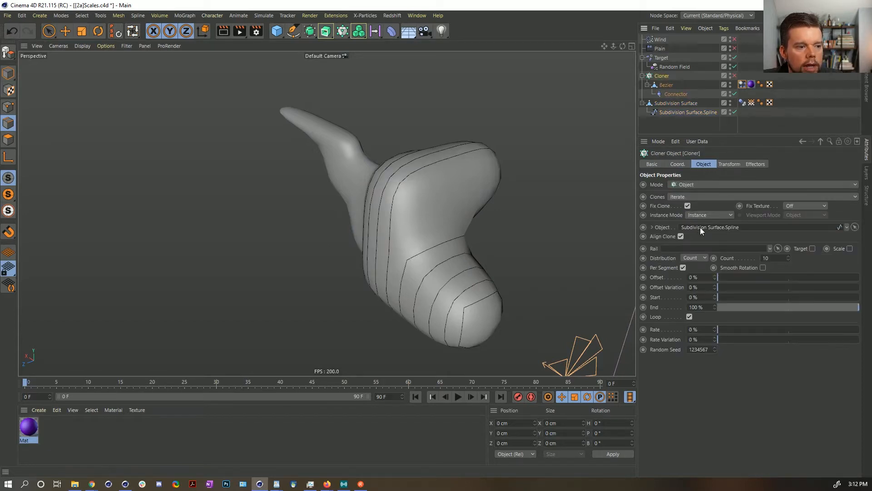
click(735, 75)
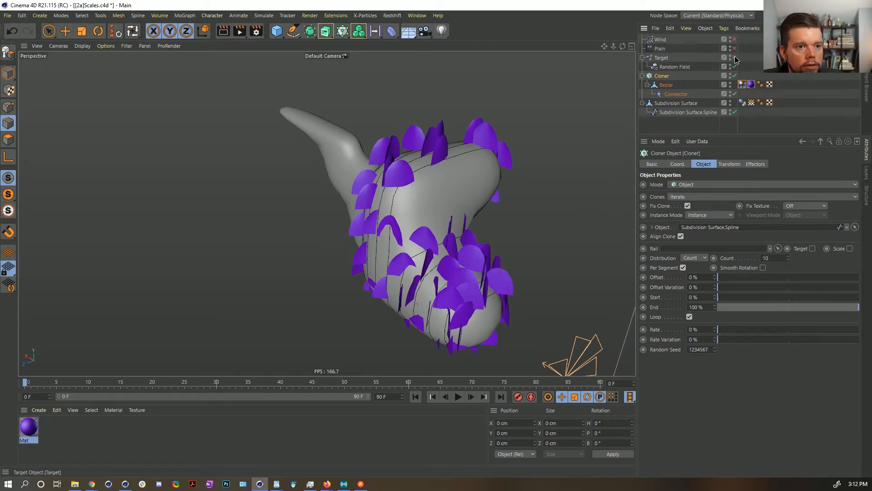
click(734, 58)
alt+drag(506, 321, 501, 299)
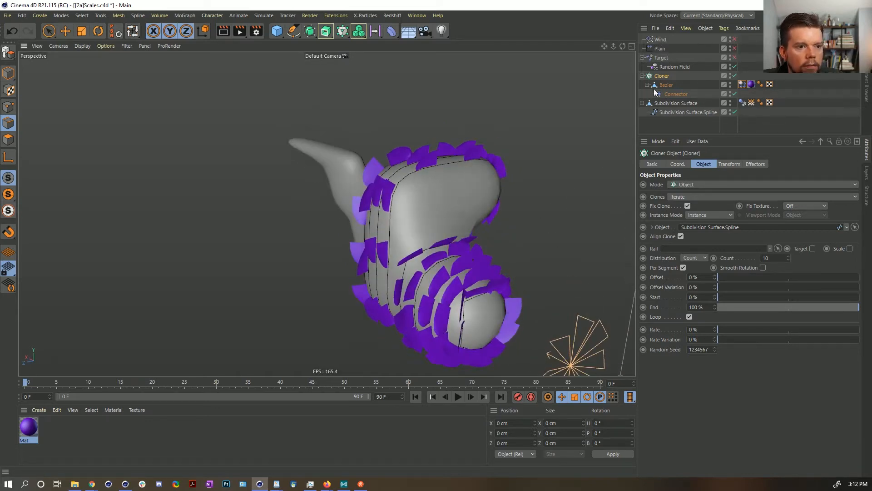
Set the Cloner's distribution along the spline to Step with a 25 cm step
click(706, 258)
click(701, 273)
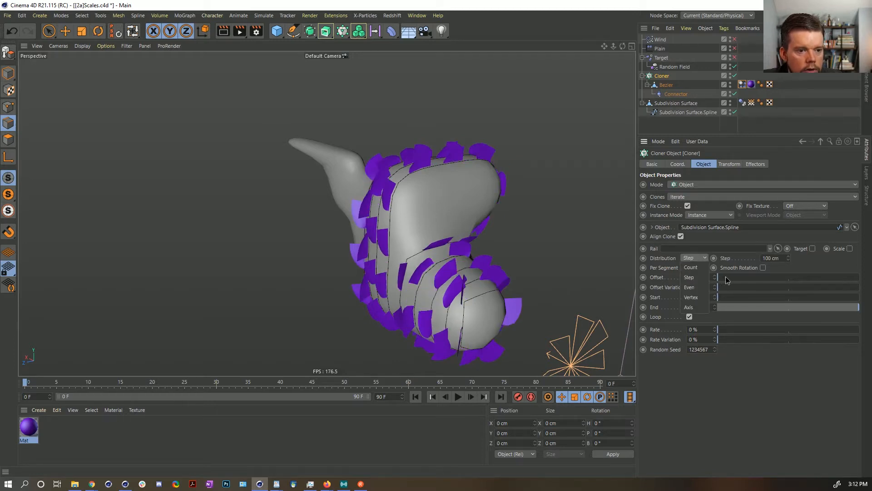
double_click(772, 258)
text(25)
key(Return)
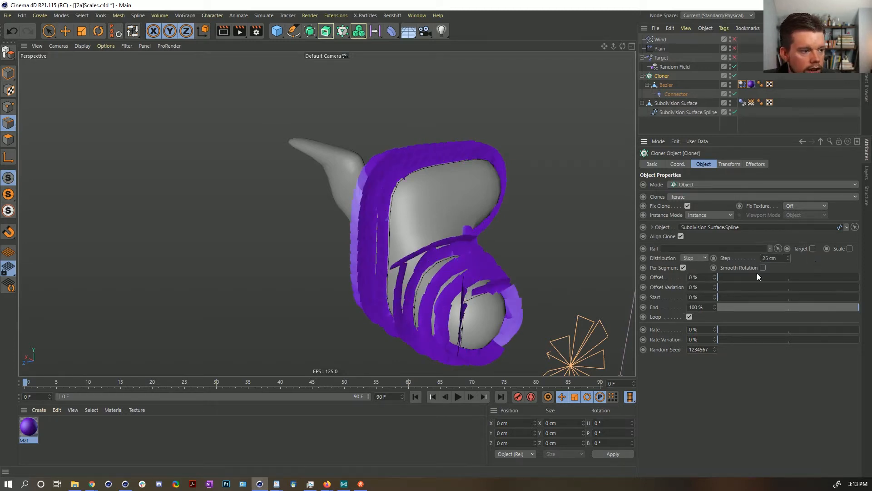
scroll(511, 267, up, 5)
alt+drag(511, 267, 349, 255)
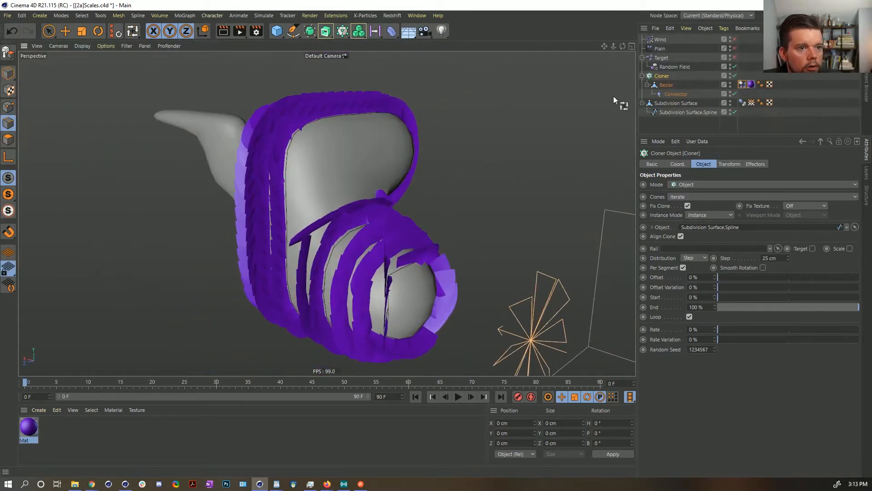
Duplicate the loop spline and shift the copy about -8.6 cm along X
drag(671, 112, 674, 117)
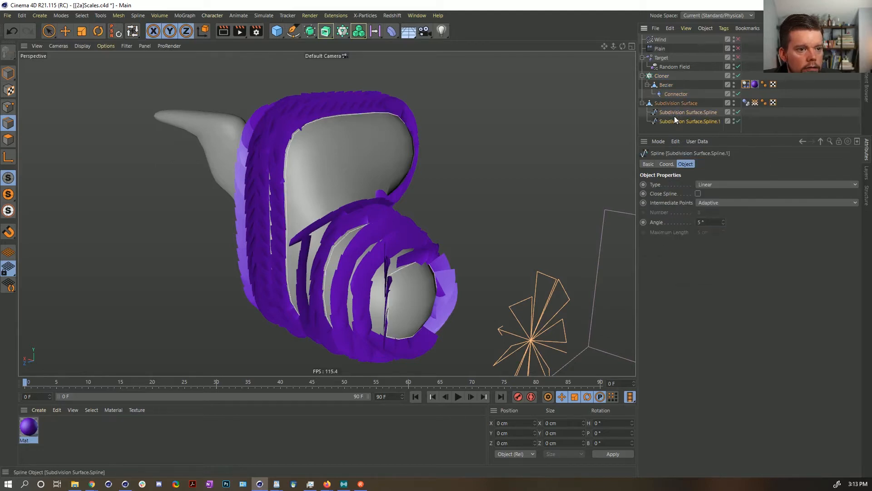
key(e)
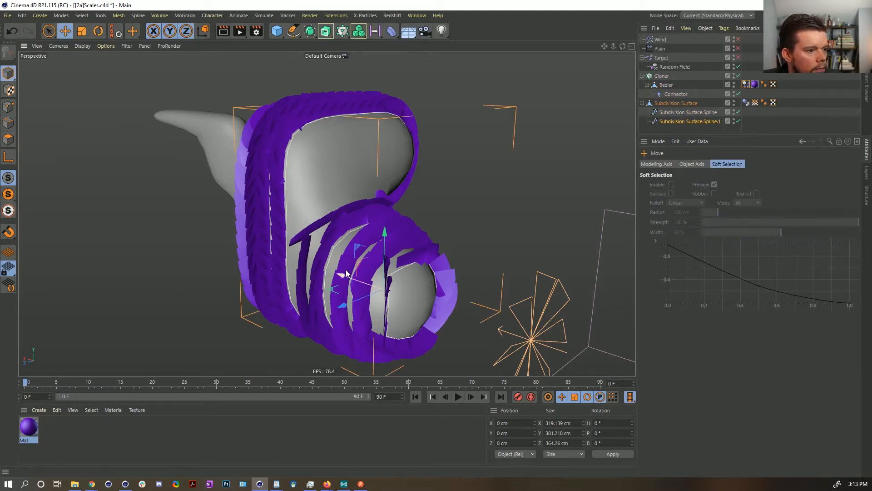
drag(344, 273, 348, 275)
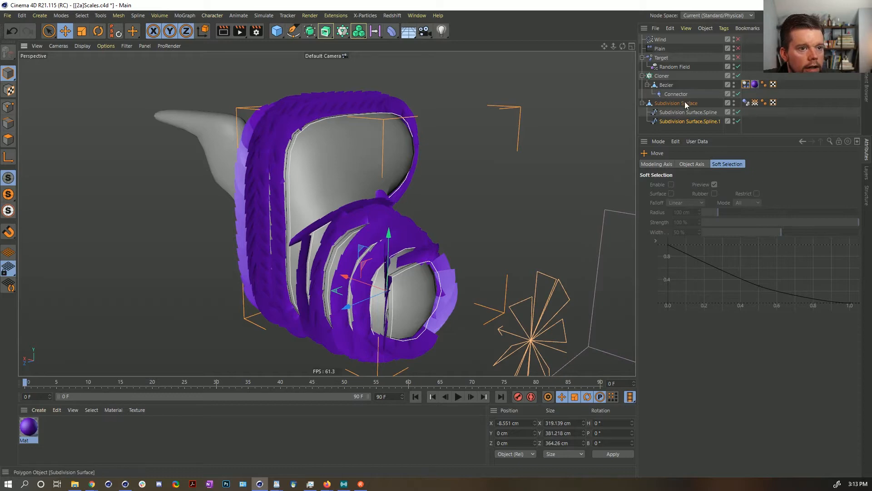
Assign the duplicated spline as the Cloner's rail and check how the scales align
click(661, 75)
drag(685, 119, 690, 252)
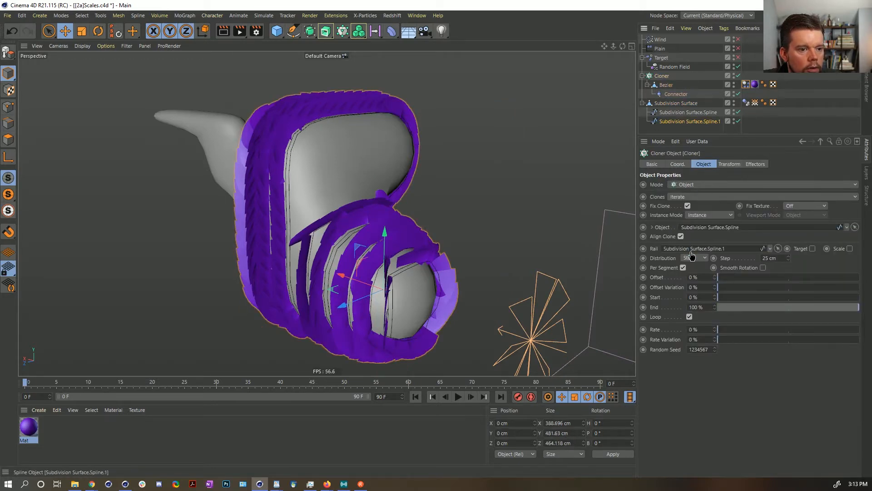
alt+drag(390, 277, 336, 237)
scroll(426, 258, up, 4)
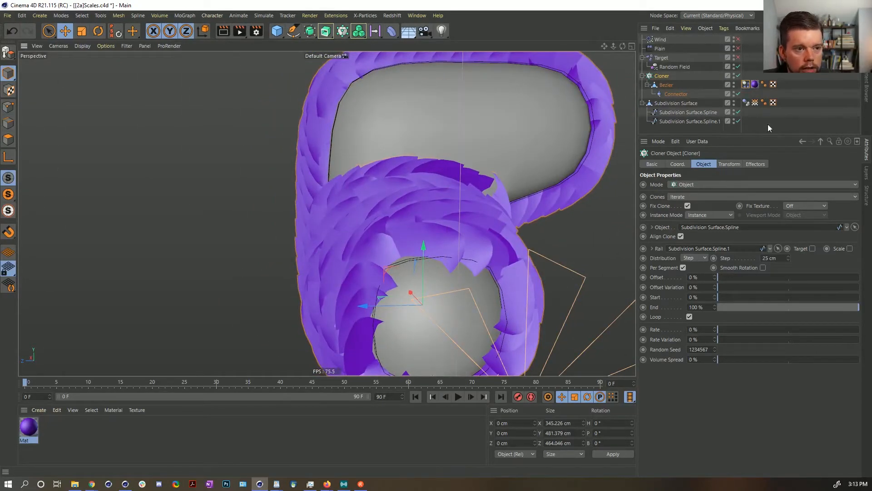
Set the Cloner's transform rotation to -90° heading and 90° pitch
click(730, 164)
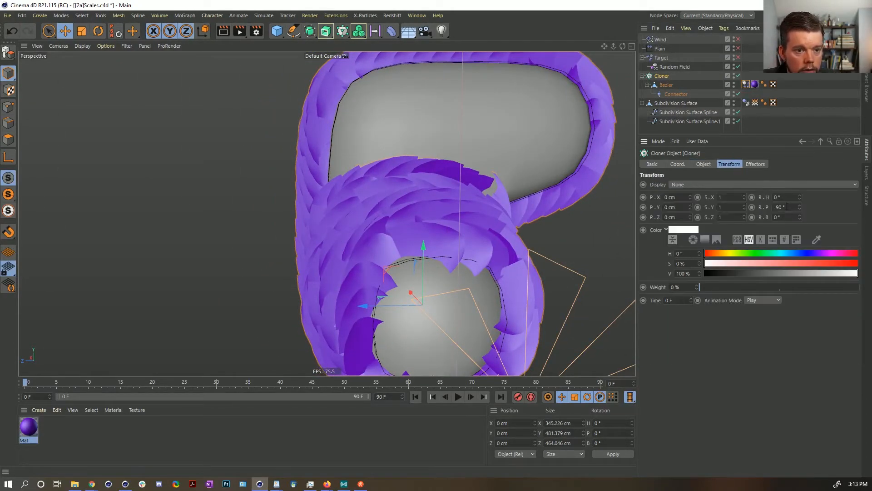
double_click(787, 207)
text(0)
key(Return)
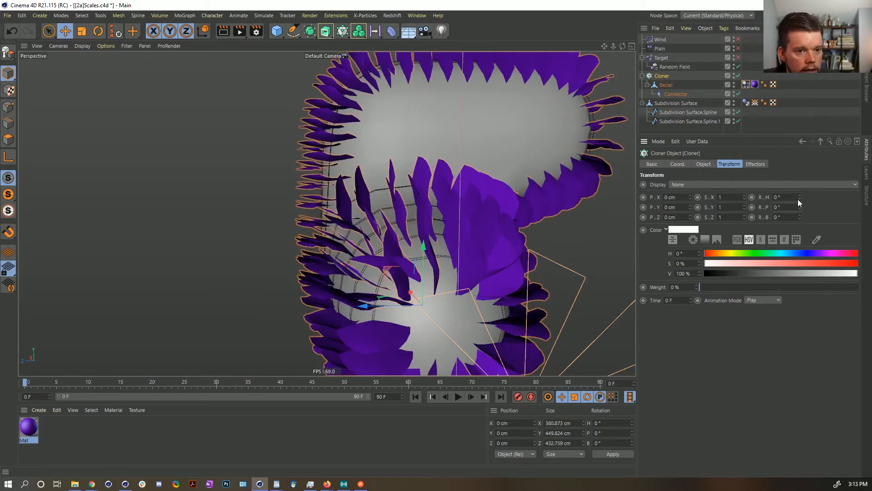
mouse_move(798, 200)
mouse_down()
mouse_move(798, 236)
mouse_move(799, 178)
mouse_up()
double_click(791, 196)
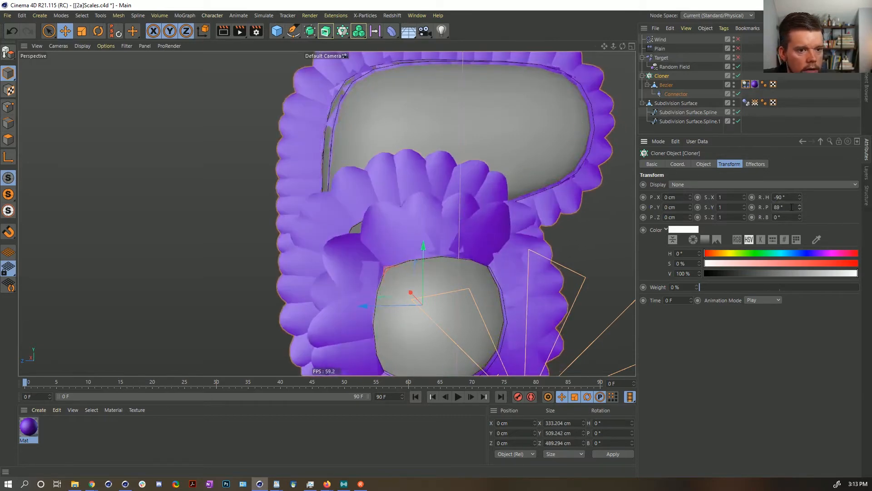
double_click(787, 207)
text(90)
key(Return)
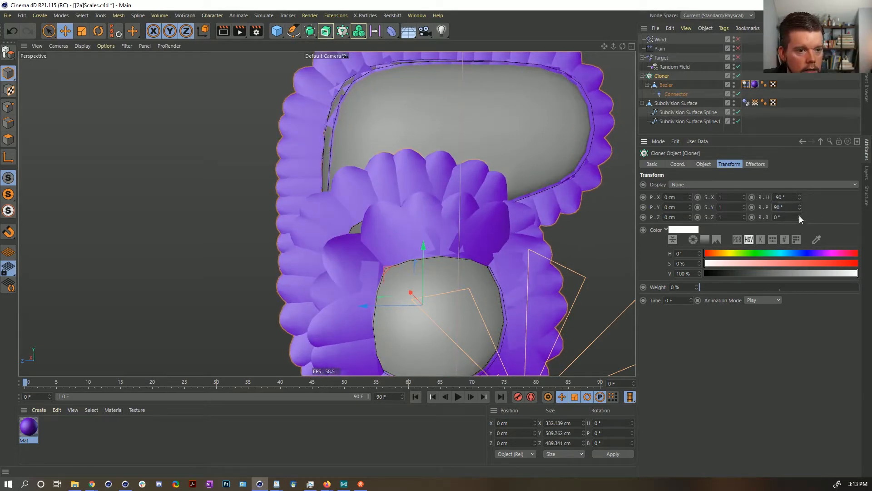
Try a -75° heading and a different bank angle on the clones, undoing each change
drag(799, 197, 799, 183)
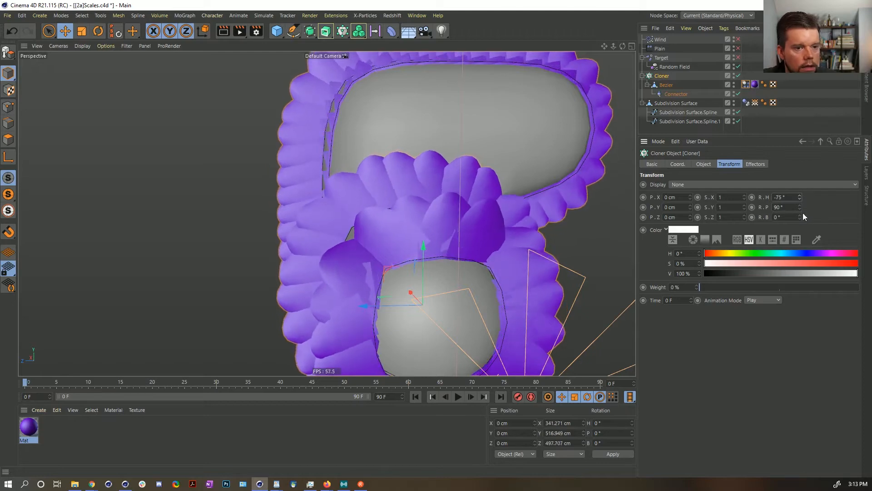
key(ctrl+z)
drag(800, 217, 800, 205)
key(ctrl+z)
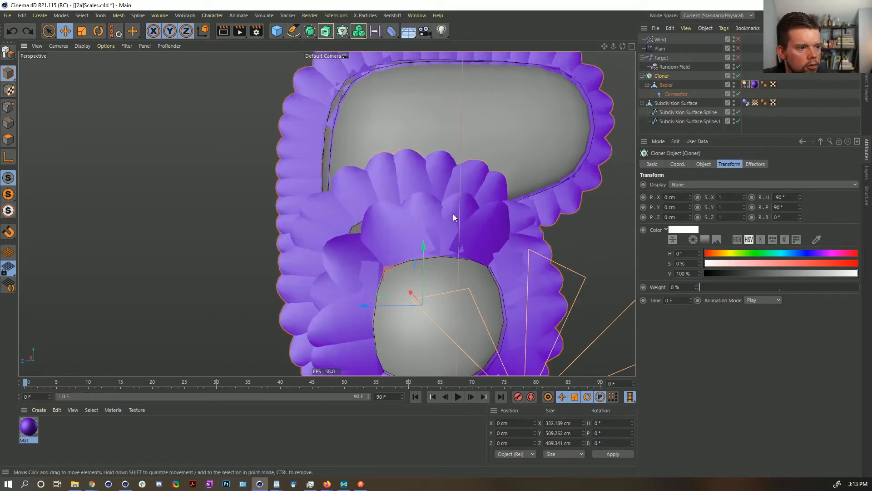
Examine the scale rows around the body, try another pitch angle in the Cloner's transform, and undo it
alt+drag(426, 208, 499, 225)
alt+middle_drag(300, 202, 539, 285)
alt+middle_drag(411, 232, 431, 308)
alt+drag(397, 272, 431, 218)
alt+right_drag(430, 220, 481, 213)
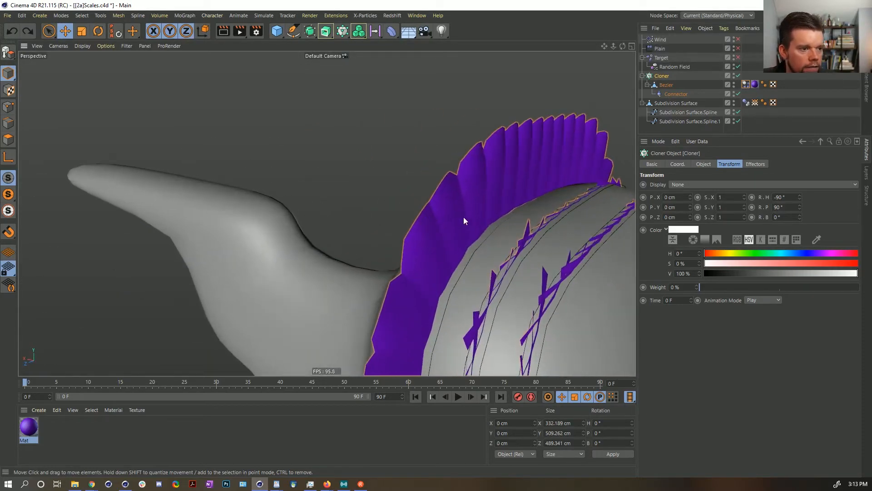
alt+drag(463, 218, 412, 157)
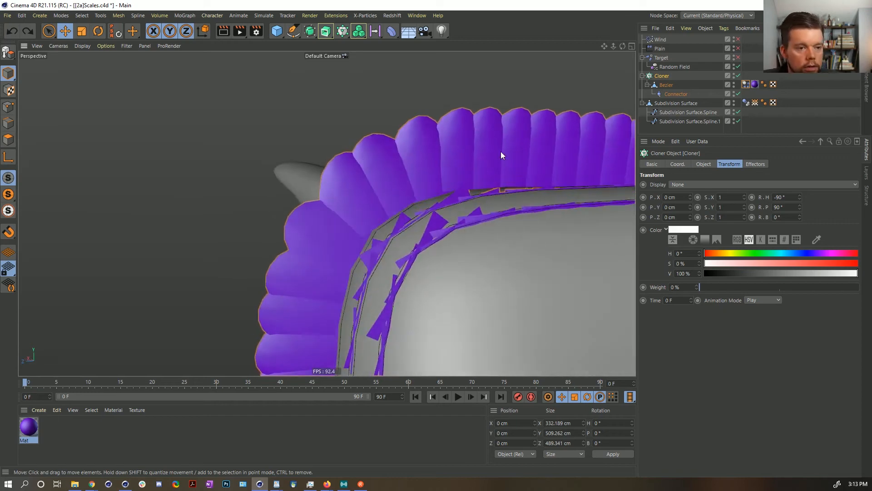
mouse_move(800, 205)
mouse_down()
mouse_move(799, 193)
mouse_move(800, 213)
mouse_move(799, 197)
mouse_up()
key(ctrl+z)
key(ctrl+z)
key(ctrl+z)
key(ctrl+z)
Enable the Plain effector and open its settings
alt+drag(408, 177, 526, 203)
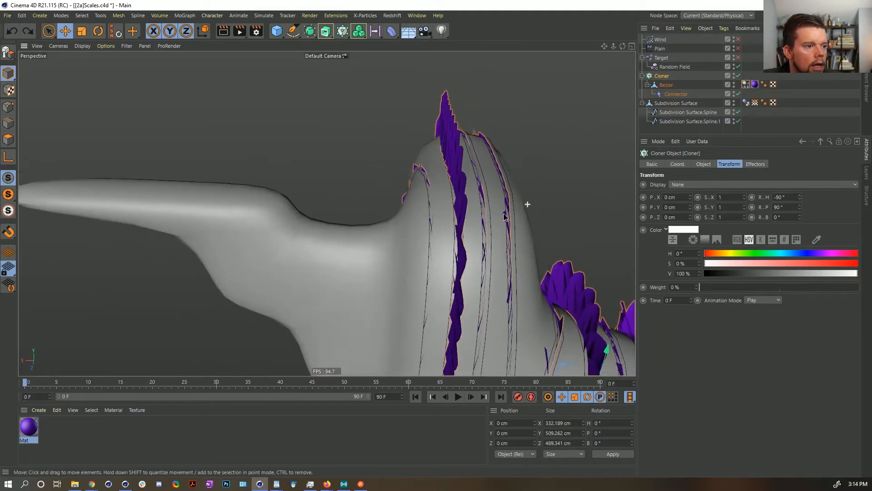
alt+drag(370, 202, 319, 208)
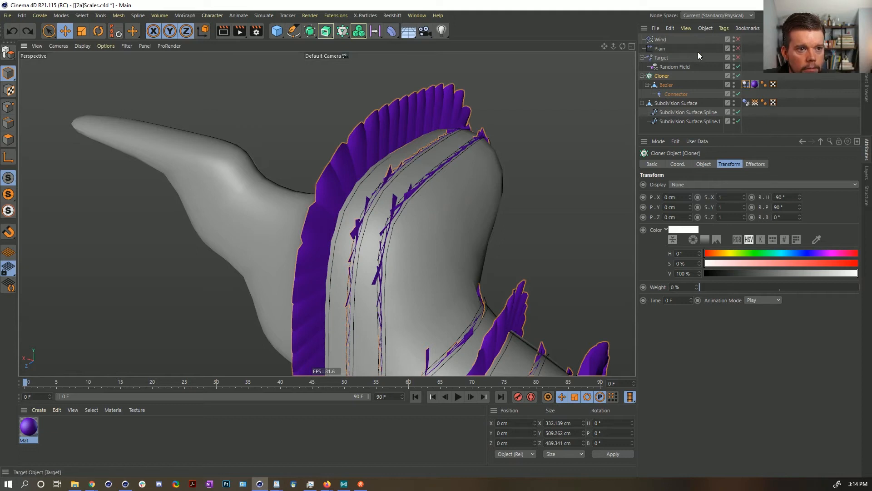
click(738, 48)
click(660, 49)
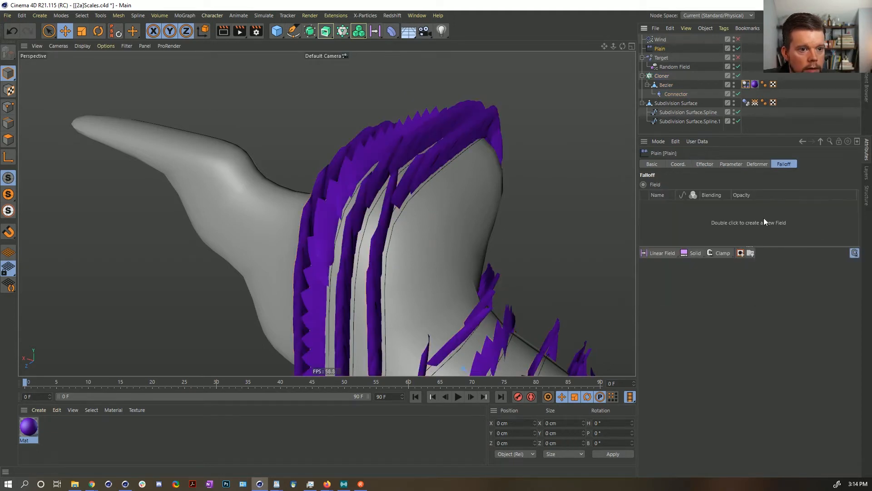
Set the Plain effector's rotation to 13° heading, 0° pitch and 0° bank
click(726, 164)
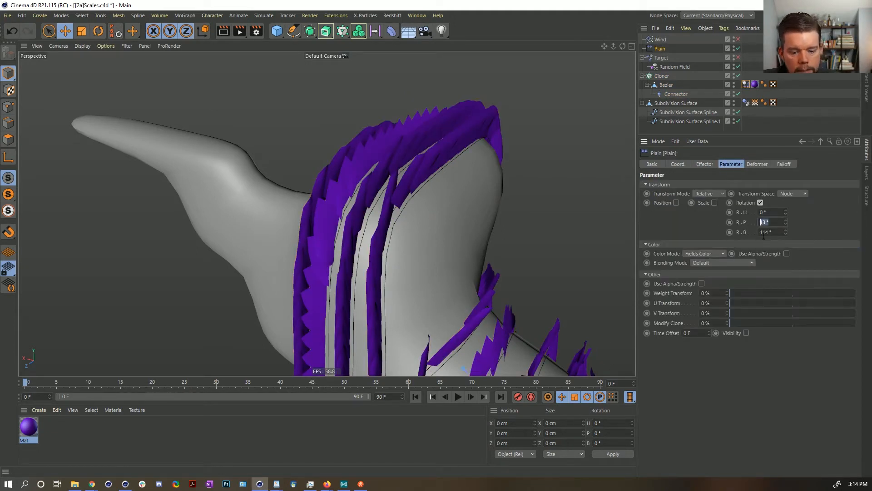
key(Tab)
text(0)
key(Return)
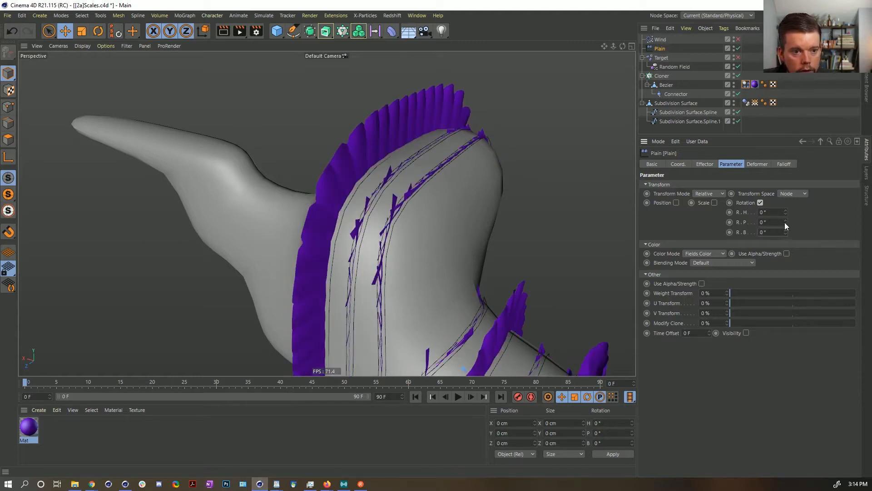
mouse_move(784, 211)
mouse_down()
mouse_move(785, 203)
mouse_move(785, 218)
mouse_move(785, 205)
mouse_up()
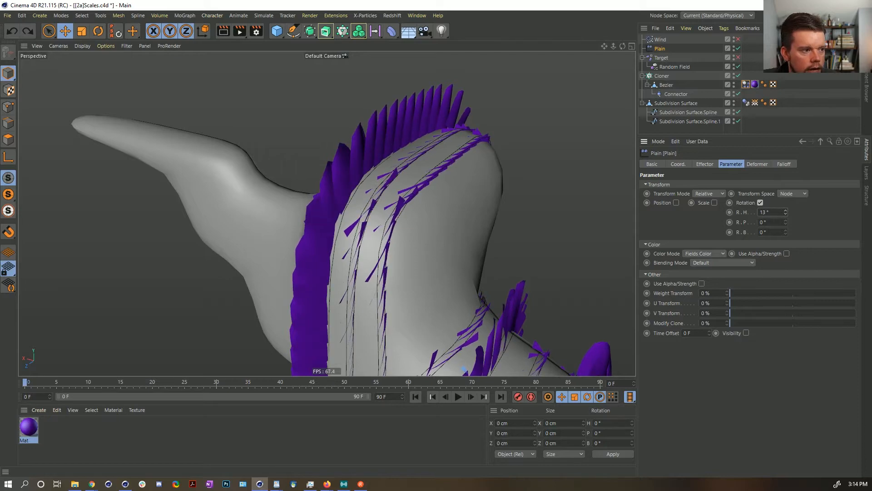
Examine the scale rows around the body from several angles and play the simulation from the first frame
alt+drag(339, 150, 272, 138)
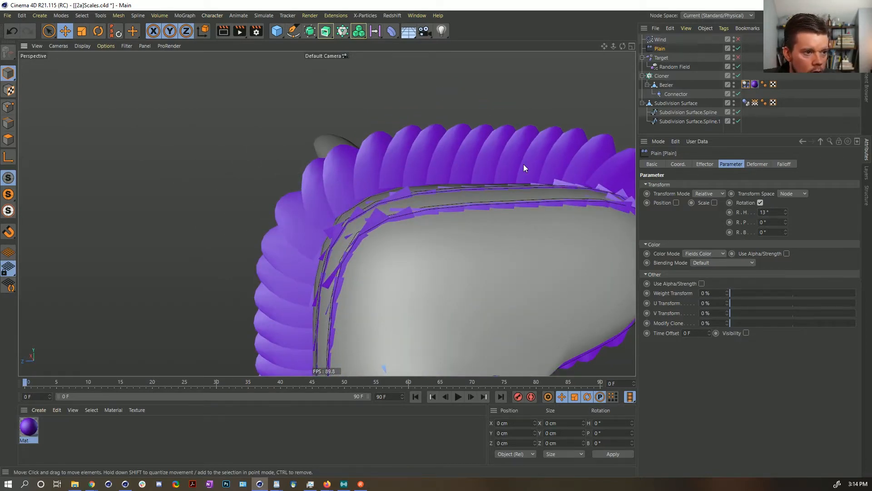
alt+drag(523, 165, 454, 198)
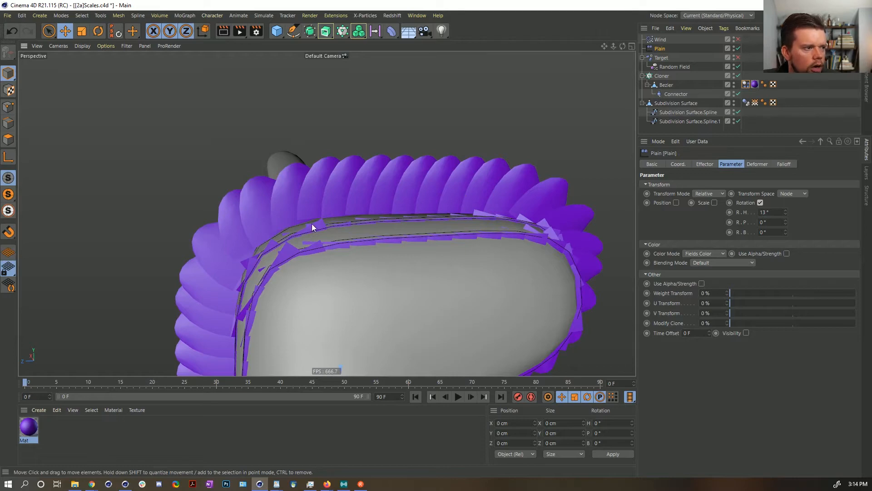
alt+drag(427, 207, 293, 215)
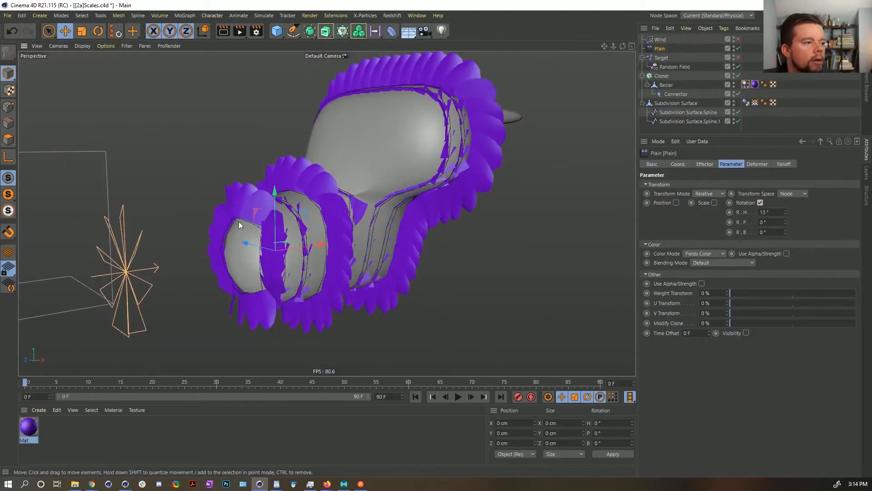
alt+drag(238, 222, 312, 238)
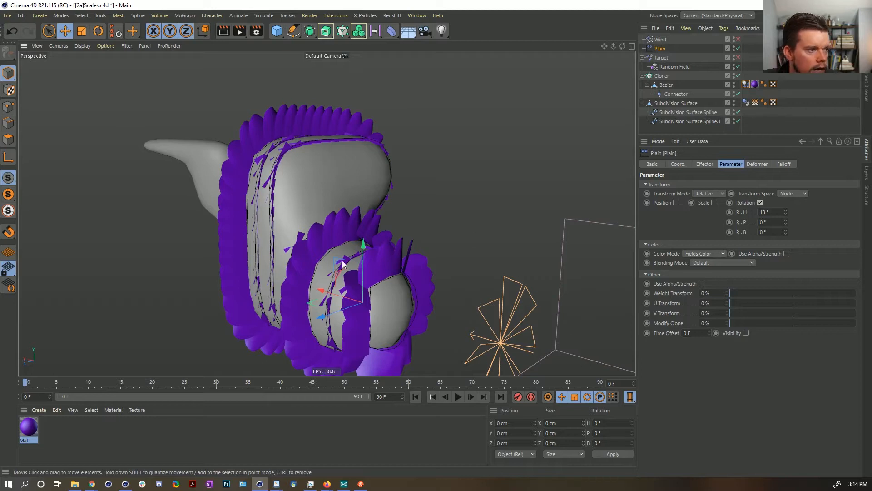
click(457, 397)
click(456, 397)
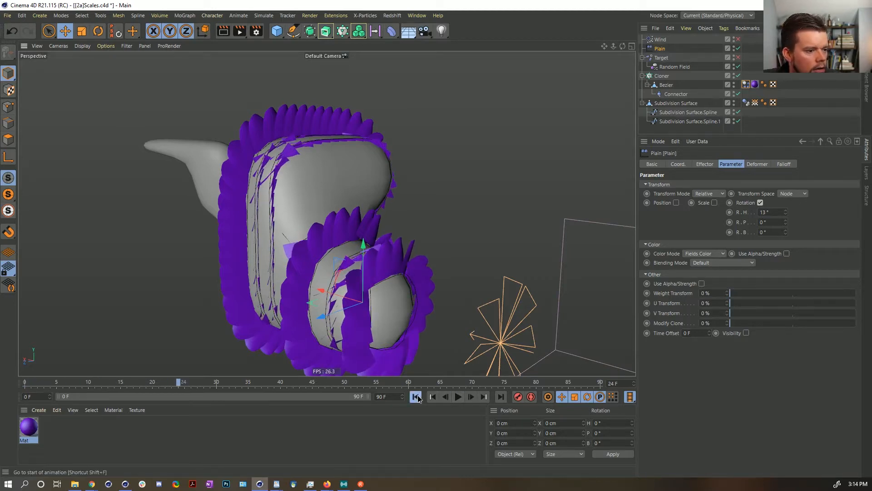
click(416, 397)
click(457, 396)
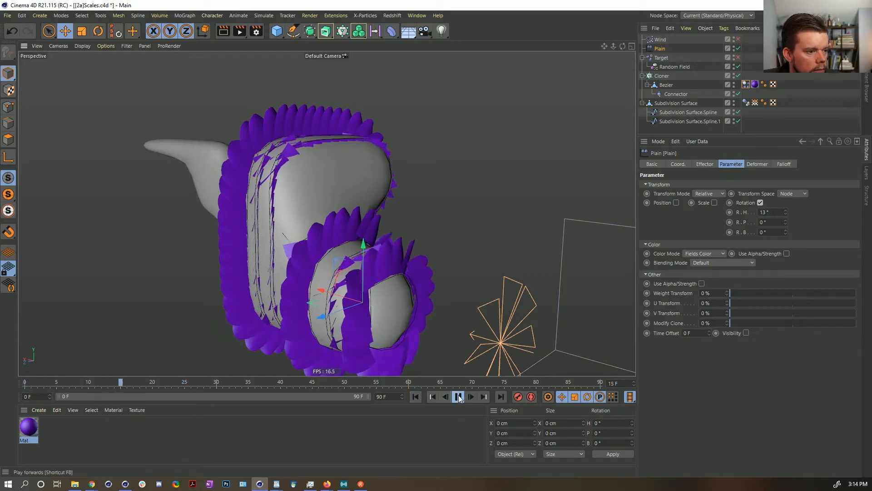
click(459, 398)
click(416, 397)
mouse_move(373, 299)
alt+mouse_down()
mouse_move(458, 296)
mouse_move(287, 291)
mouse_move(323, 301)
mouse_move(309, 289)
alt+mouse_up()
click(457, 396)
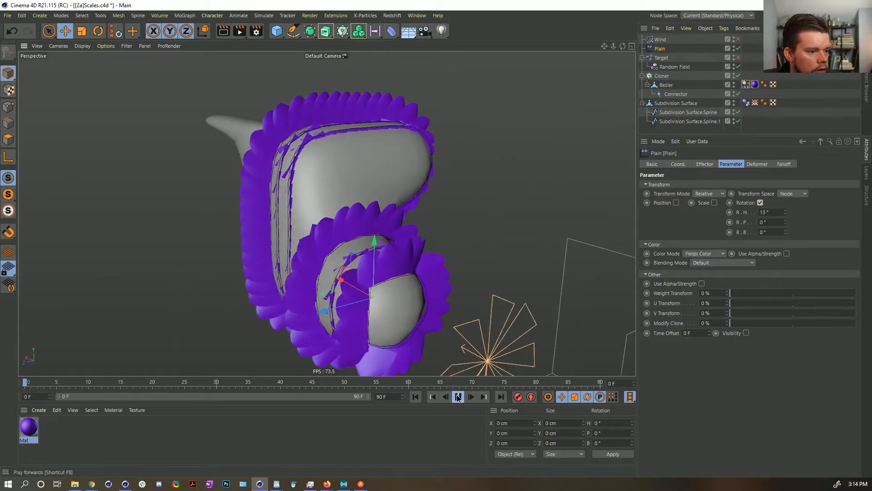
click(458, 397)
In point mode, delete all points of both splines except the connected loops nearest the tail, and return to the first frame
alt+drag(241, 195, 386, 193)
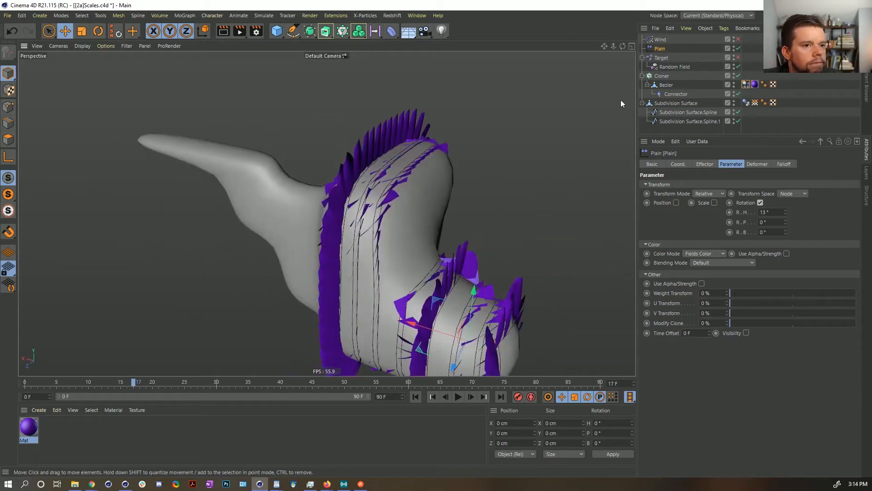
click(688, 112)
shift+click(690, 122)
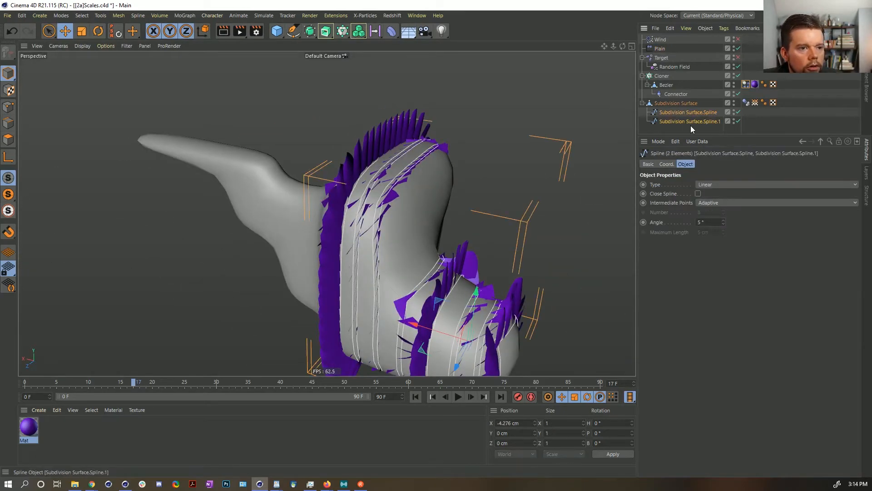
click(8, 107)
click(49, 31)
alt+drag(343, 179, 362, 198)
click(349, 197)
click(351, 197)
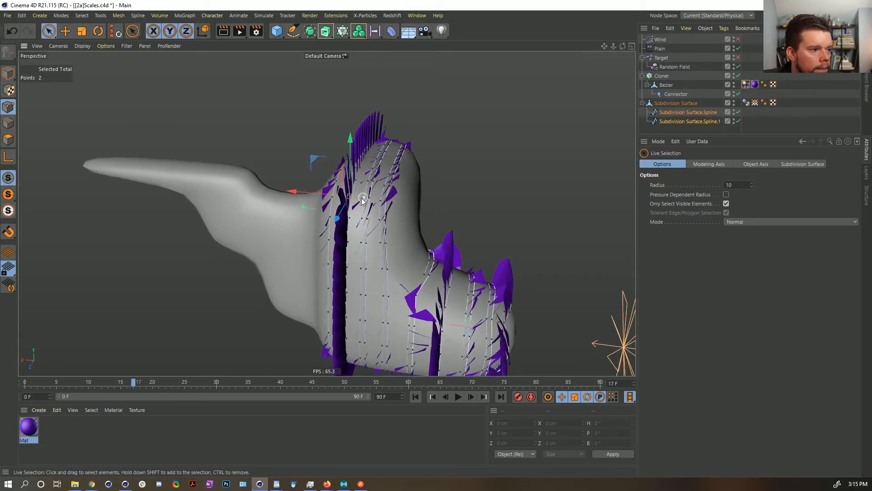
shift+click(364, 251)
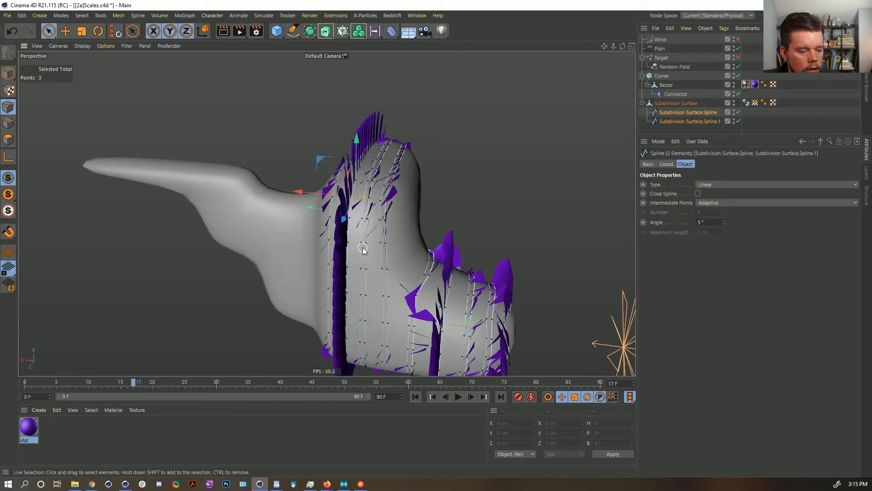
key(u)
key(w)
key(u)
key(i)
key(Delete)
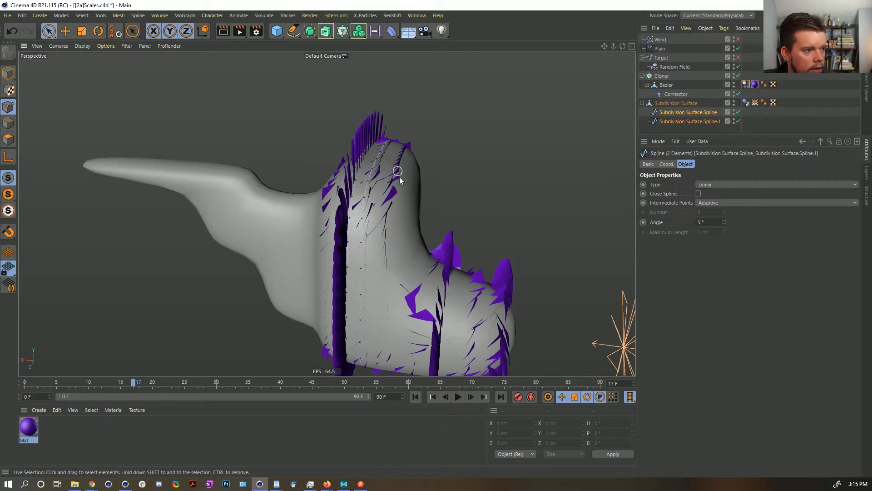
click(416, 396)
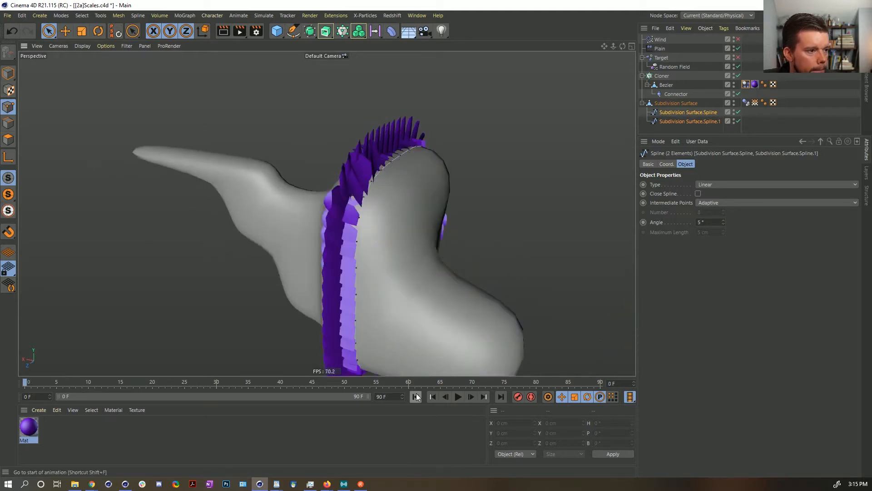
alt+drag(413, 366, 377, 273)
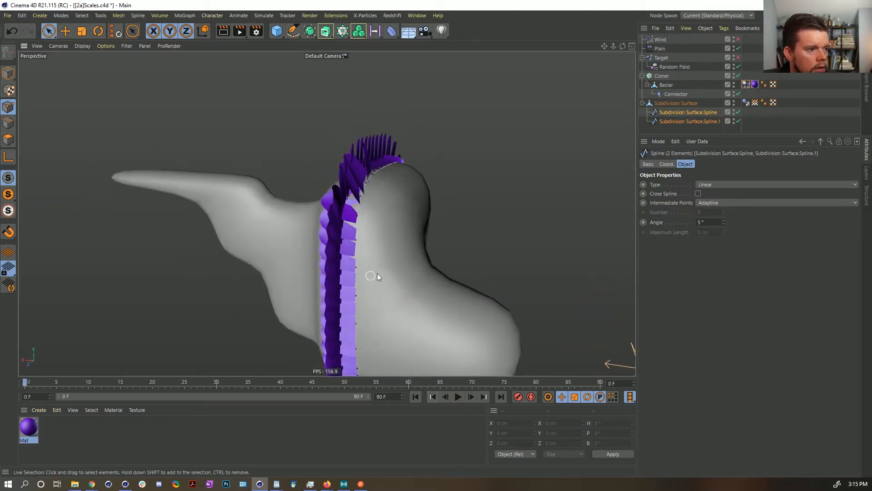
Delete the spline Subdivision Surface.Spline.1, and remove the extra connected loop of points from the remaining spline
click(700, 118)
key(Delete)
click(681, 113)
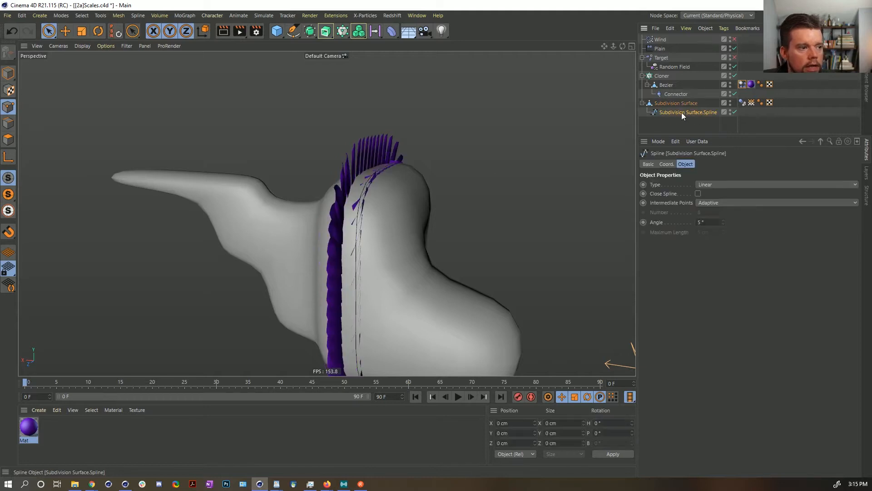
click(360, 198)
key(u)
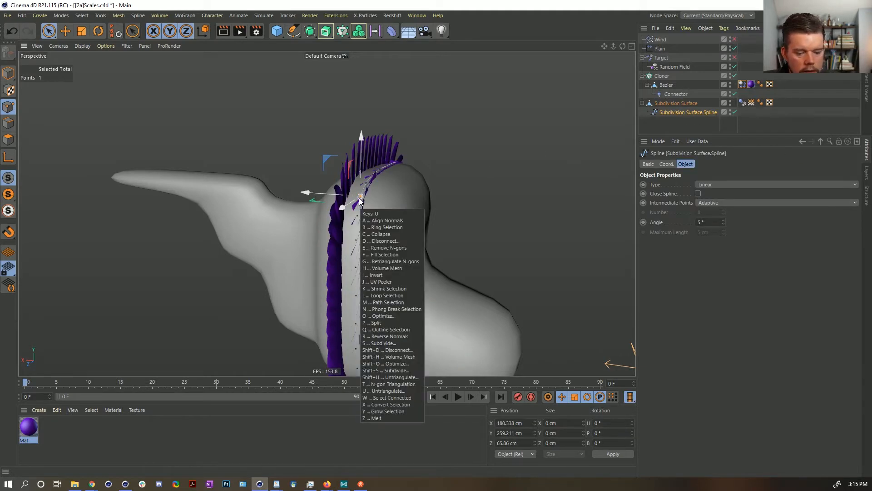
key(w)
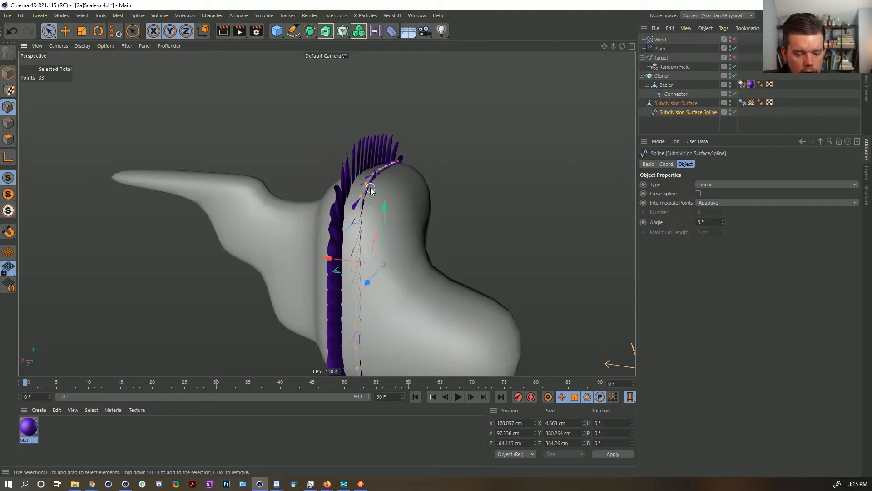
key(Delete)
click(415, 397)
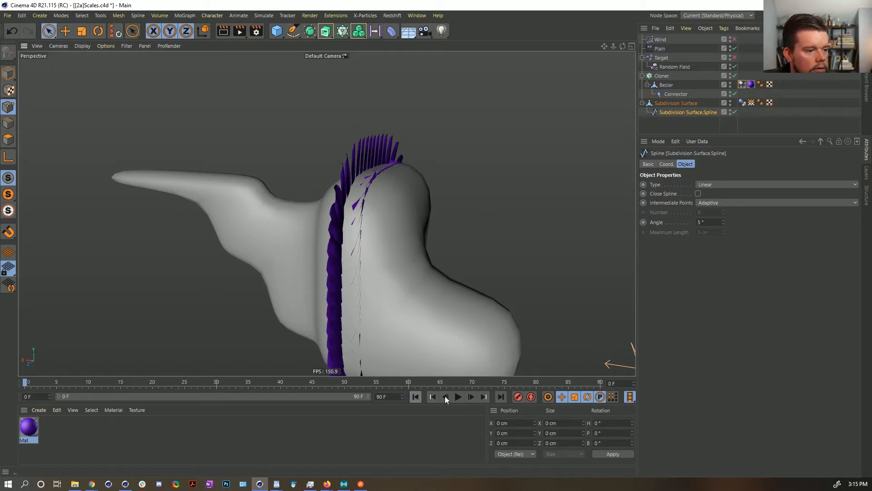
click(471, 396)
click(416, 396)
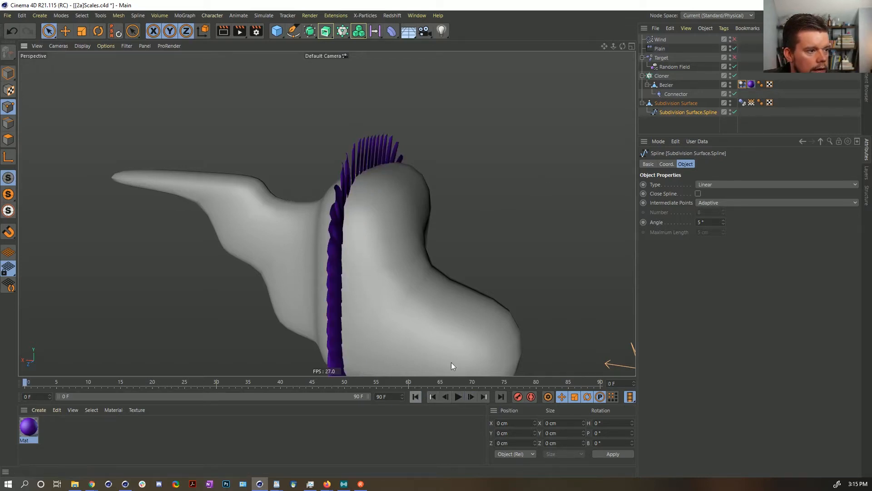
Enable the Wind object and play the simulation to check how the single row of scales reacts
alt+drag(522, 170, 480, 228)
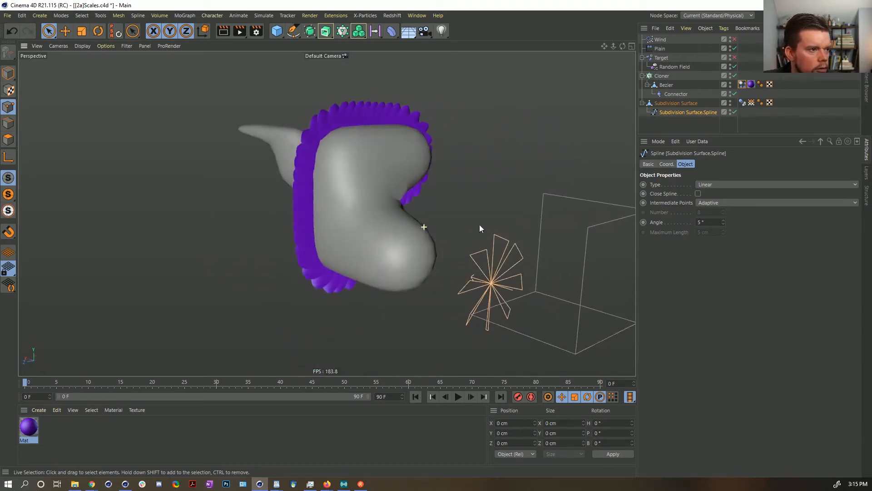
alt+drag(370, 162, 436, 309)
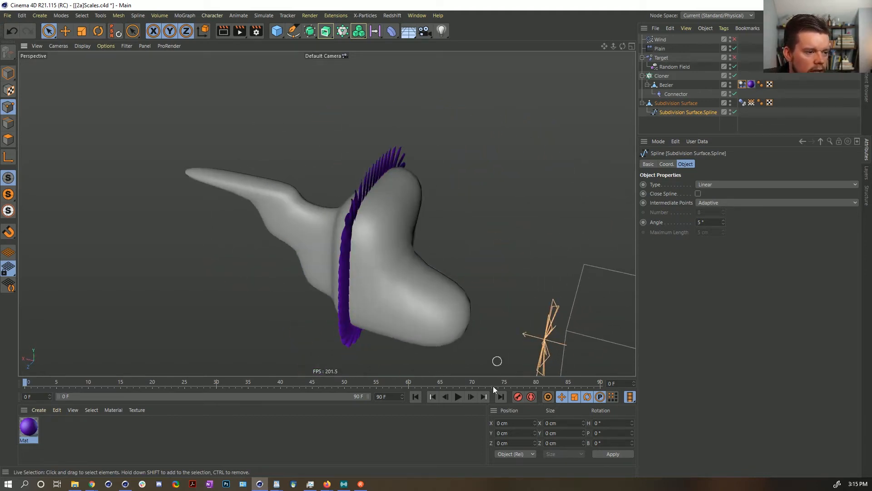
click(458, 396)
click(414, 397)
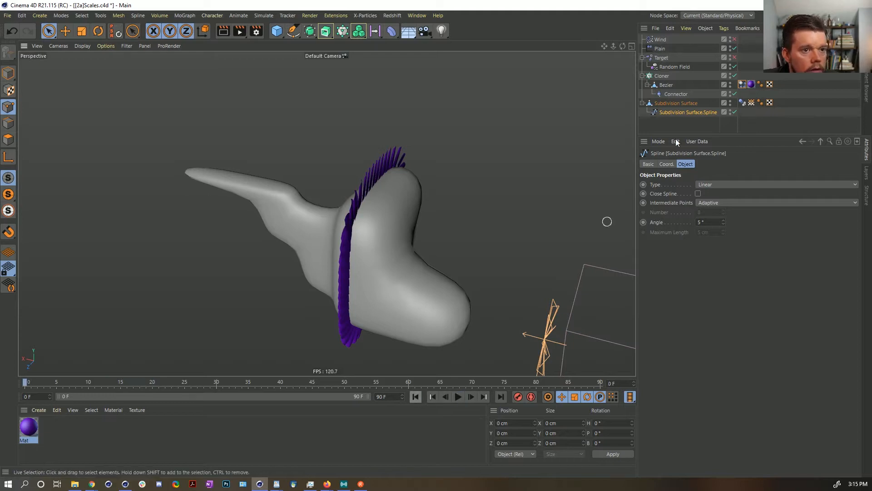
click(734, 39)
click(458, 396)
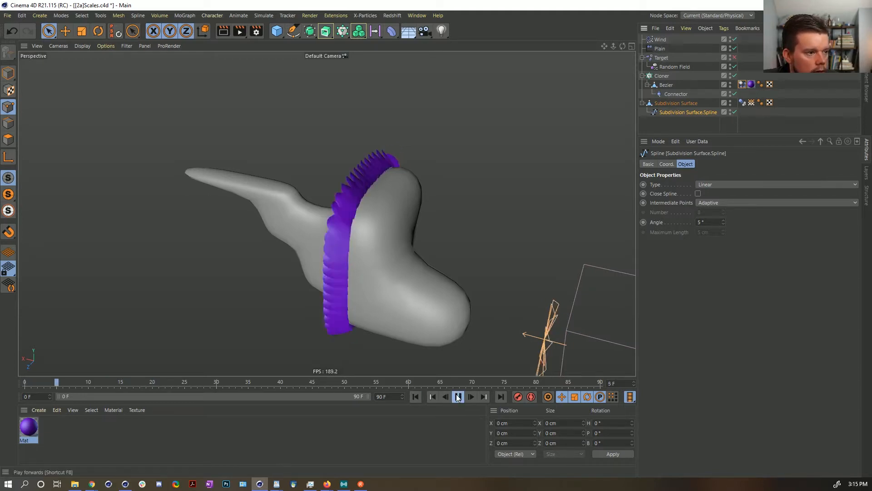
click(458, 397)
alt+drag(390, 227, 348, 239)
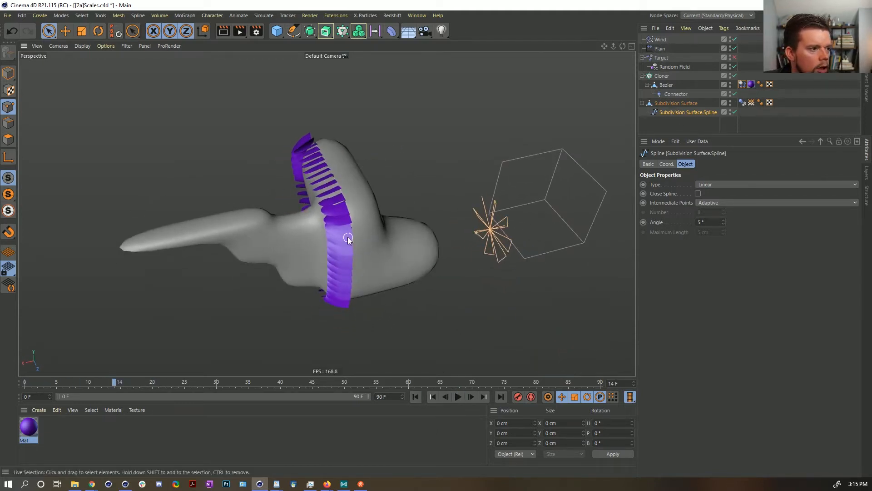
alt+right_drag(347, 239, 426, 278)
alt+drag(382, 288, 286, 272)
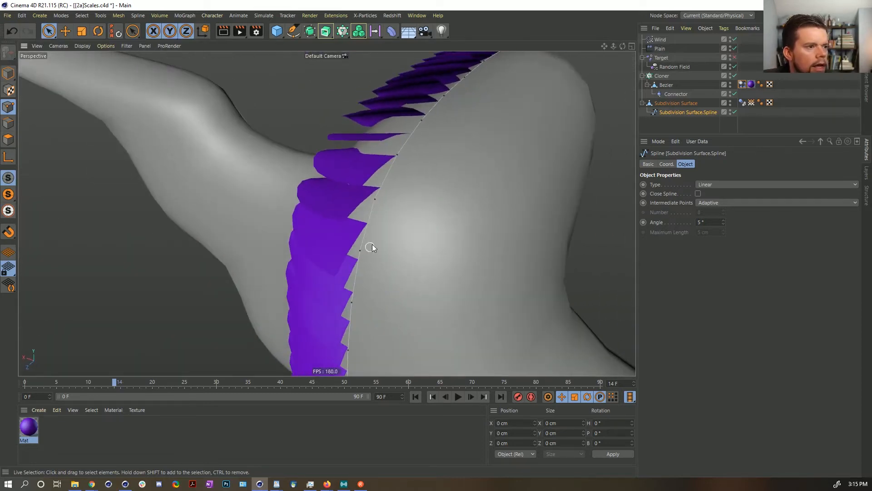
scroll(371, 247, down, 10)
Turn off Ignore Collisions on the scales' Connector and replay the simulation from the first frame
click(677, 103)
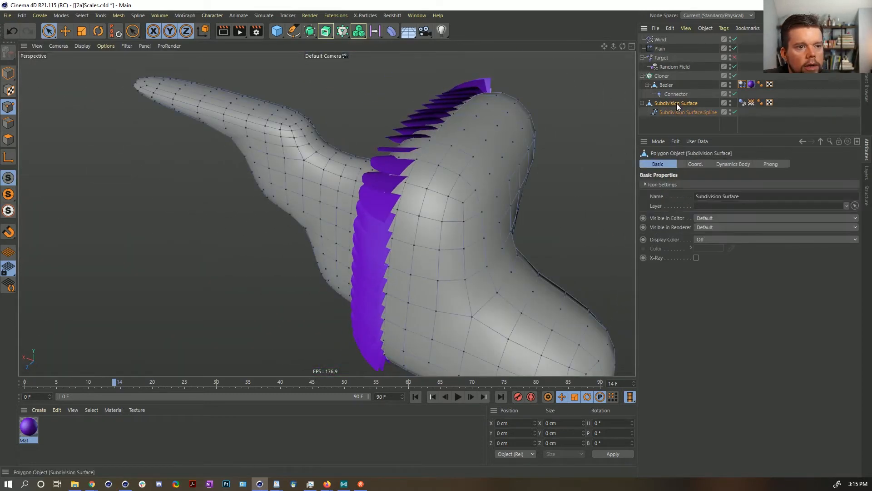
click(676, 94)
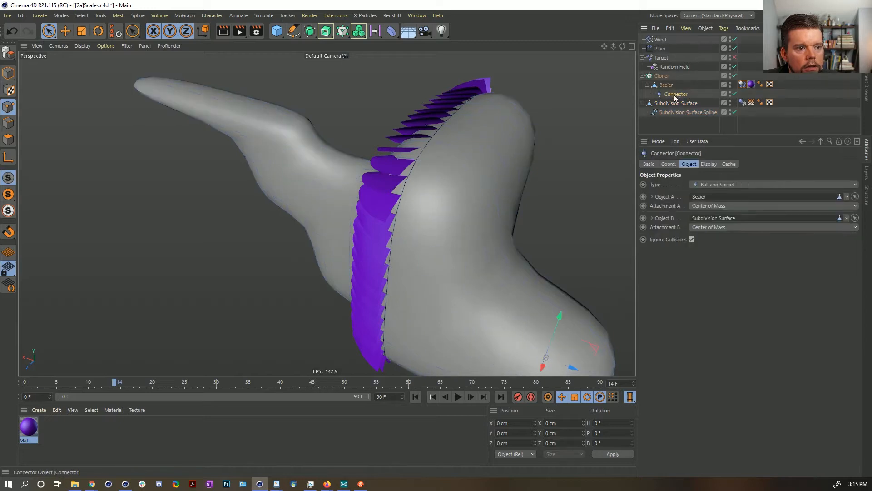
click(415, 397)
click(691, 240)
click(458, 396)
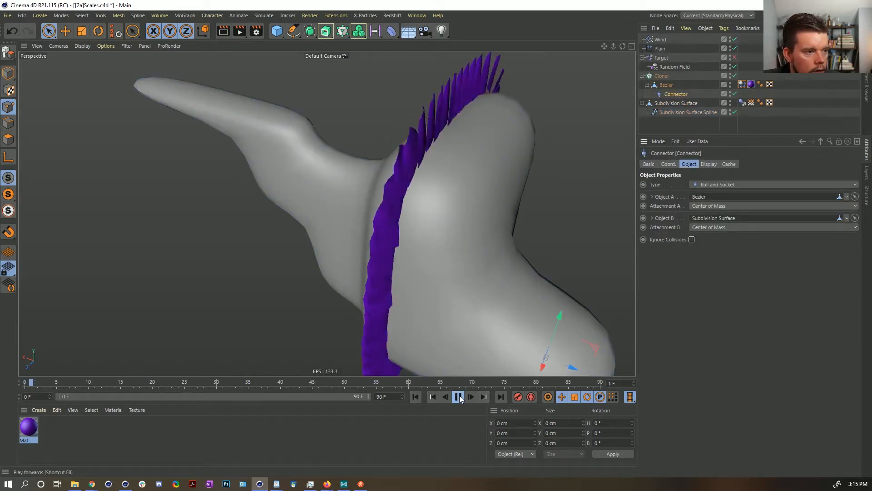
alt+drag(423, 199, 420, 218)
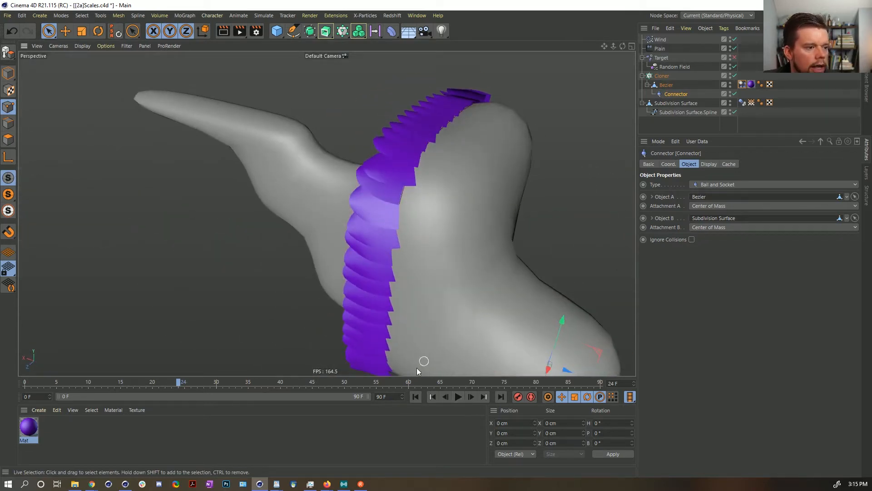
click(416, 396)
Try to duplicate the edge-loop spline with its 33 selected points by copying and pasting it
click(677, 112)
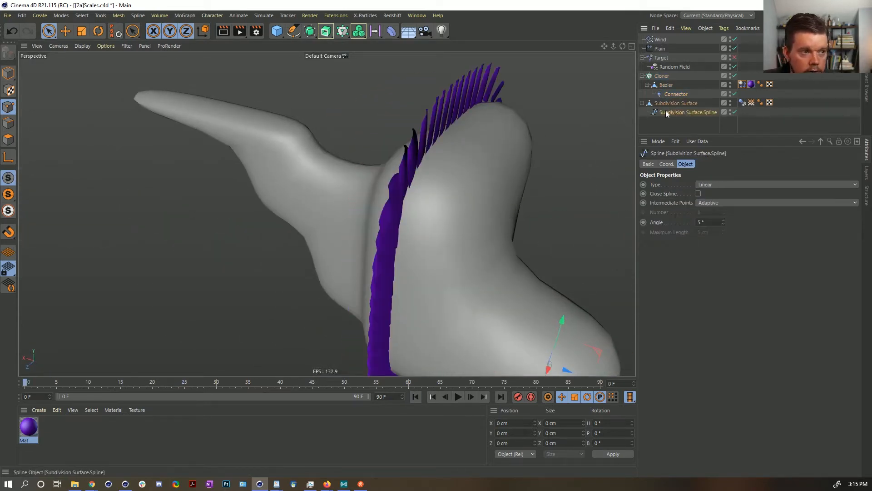
right_click(475, 187)
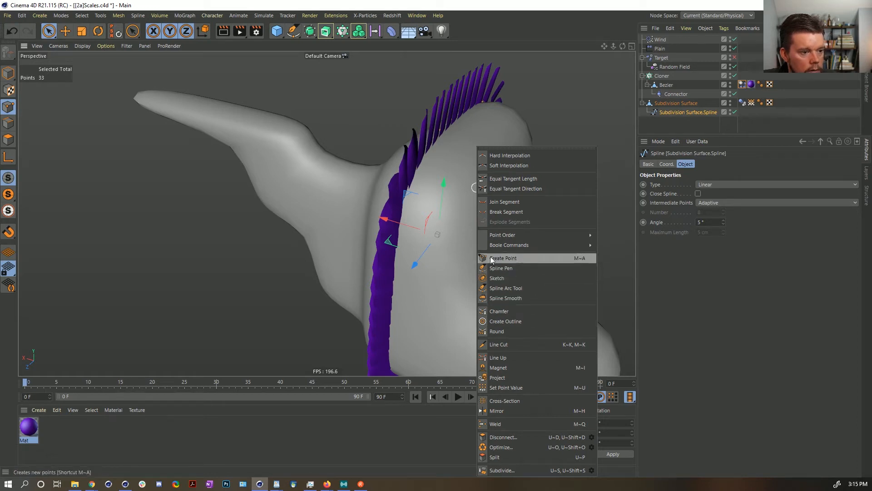
click(602, 155)
key(ctrl+c)
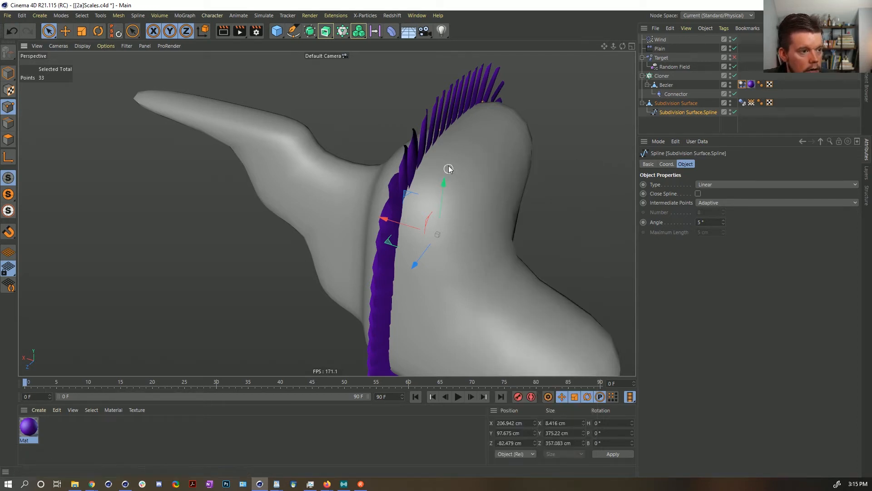
key(ctrl+v)
key(ctrl+z)
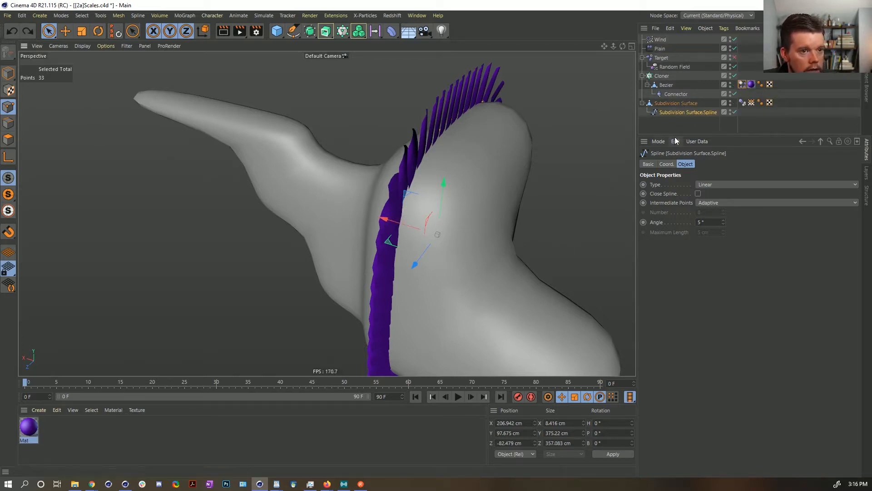
click(680, 112)
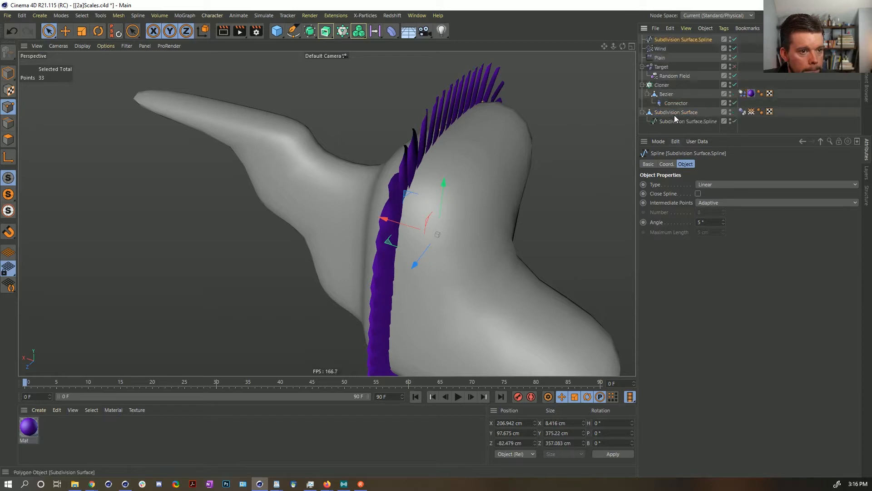
key(ctrl+v)
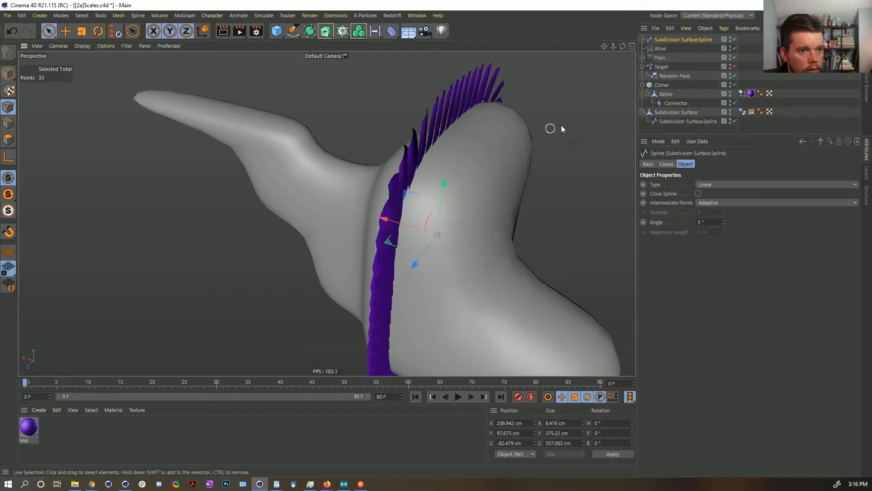
key(ctrl+z)
Copy the spline's point loop along X in successive rows up to about 135.7 cm, then briefly play the simulation
drag(387, 216, 430, 230)
alt+drag(537, 238, 468, 326)
click(460, 397)
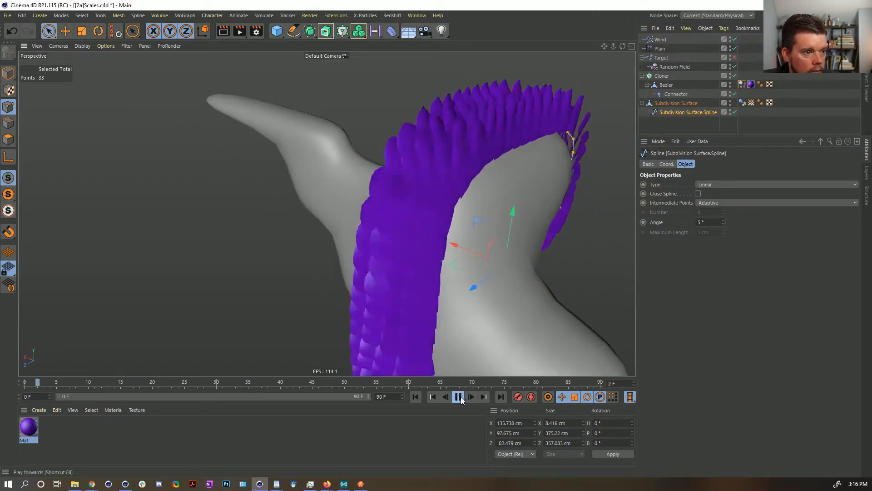
click(461, 397)
Examine from several angles how the simulated rows of scales overlap around the body, then return to the first frame
alt+drag(446, 225, 331, 219)
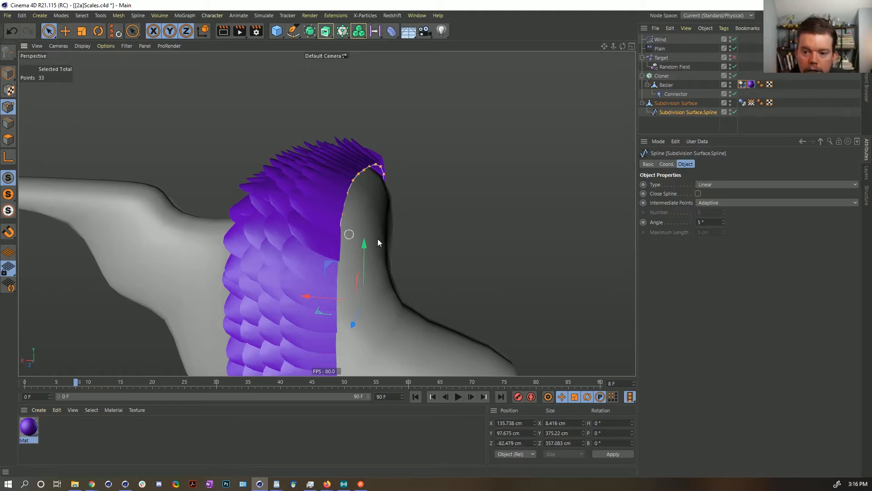
alt+drag(366, 224, 238, 165)
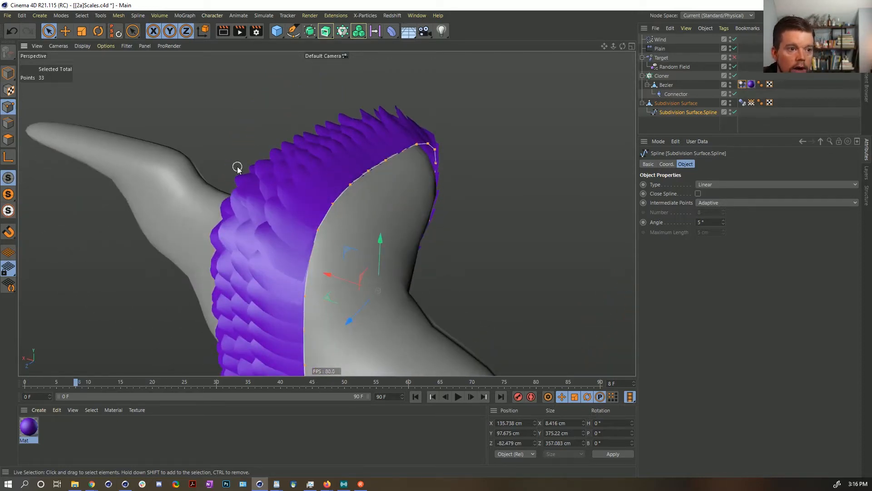
alt+drag(300, 184, 324, 223)
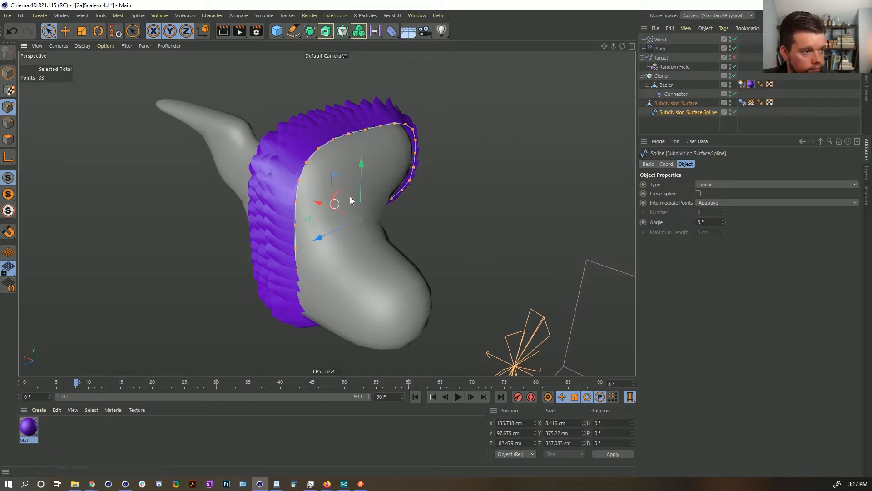
alt+drag(350, 196, 343, 169)
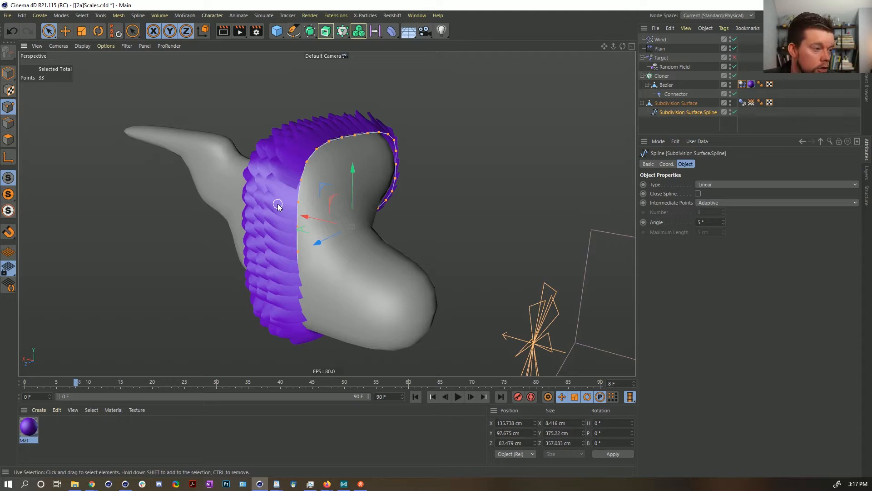
alt+drag(344, 194, 387, 202)
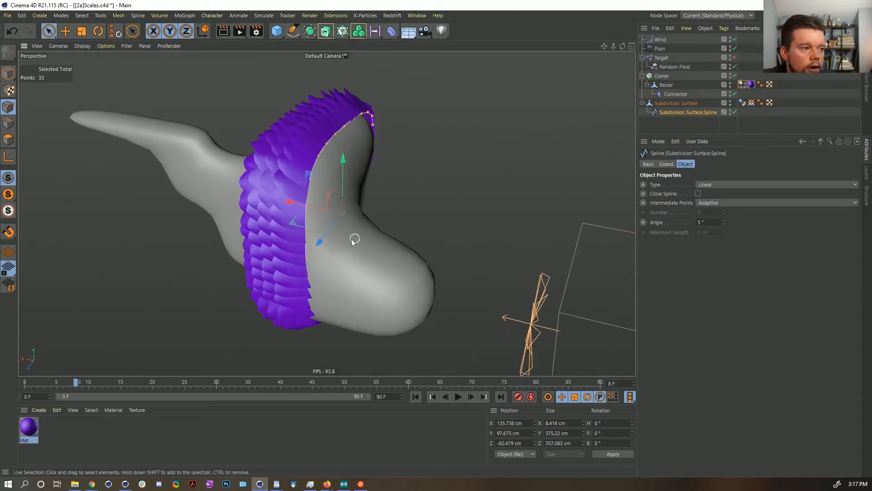
alt+drag(354, 239, 299, 272)
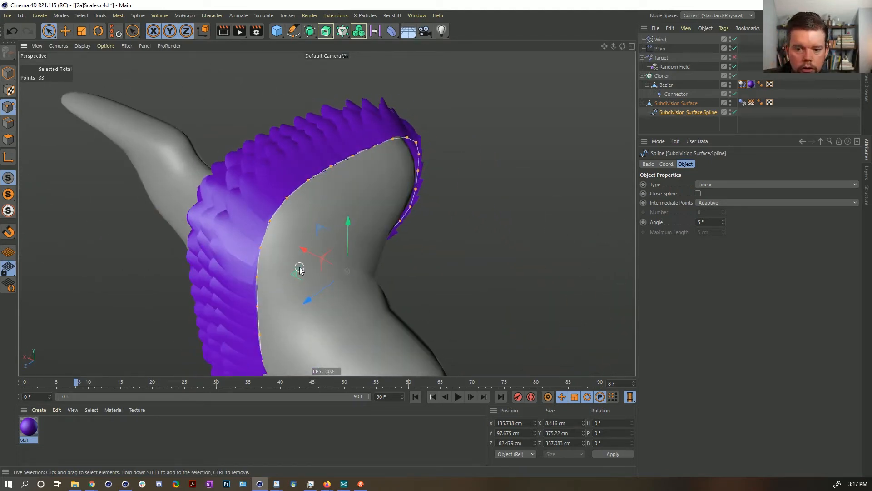
alt+drag(394, 264, 358, 215)
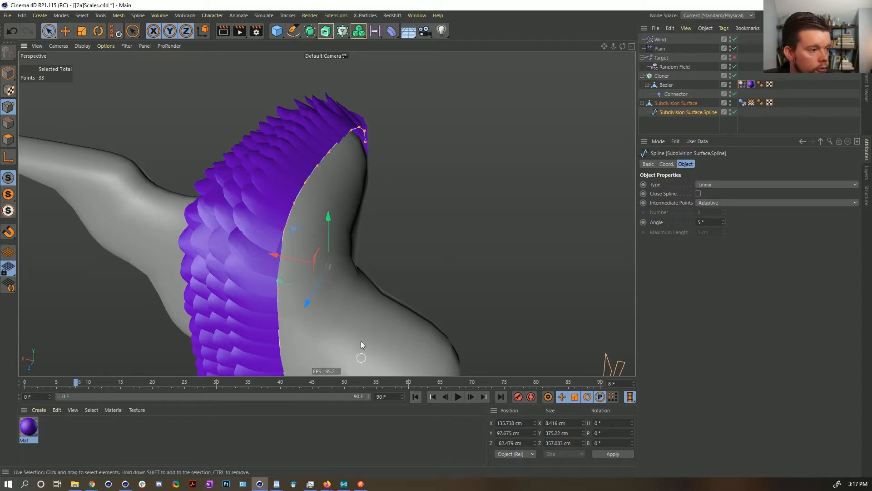
scroll(331, 228, down, 4)
mouse_move(312, 241)
alt+mouse_down()
mouse_move(271, 199)
mouse_move(286, 233)
mouse_move(300, 236)
alt+mouse_up()
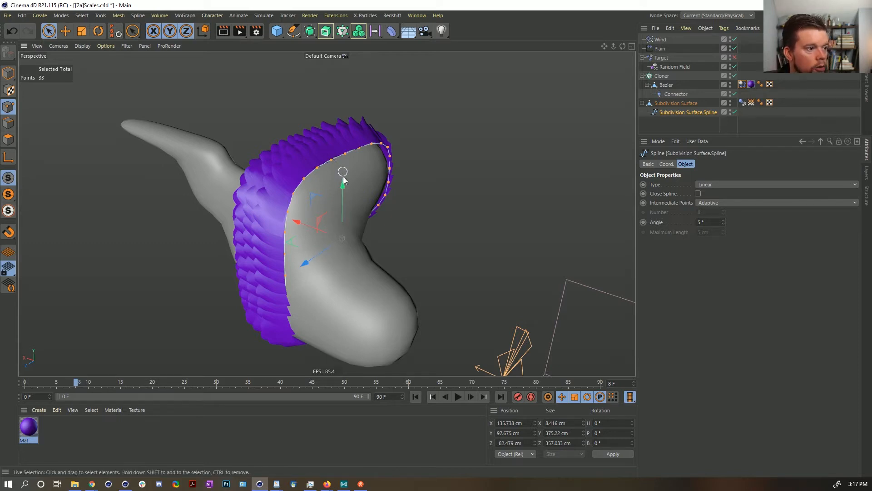
alt+drag(341, 171, 451, 155)
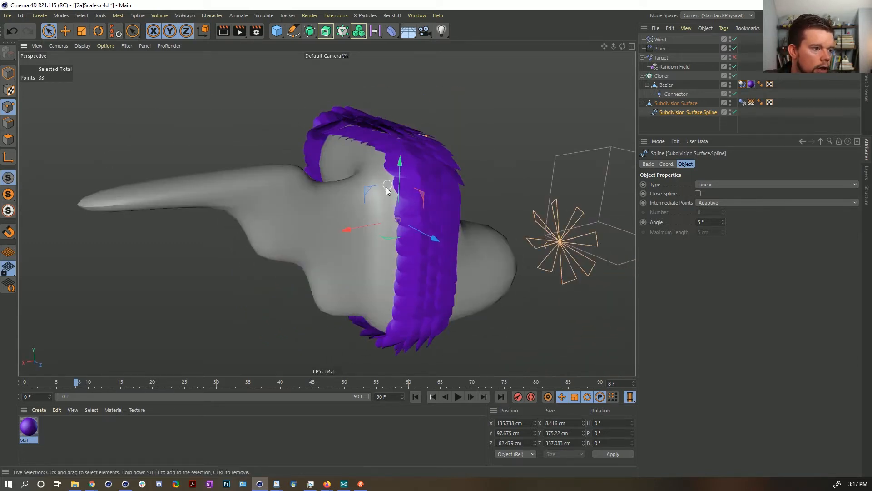
alt+drag(376, 228, 470, 233)
click(415, 396)
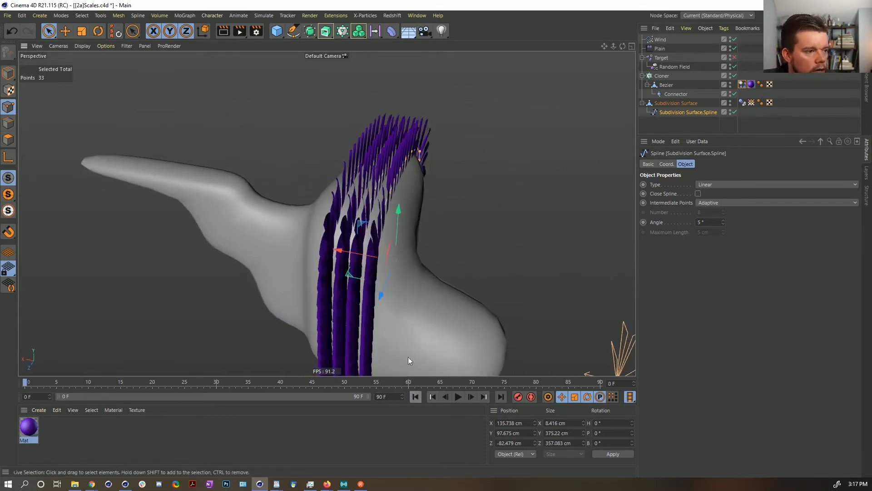
Undo the extra point loop copied to about X 107.8 cm
alt+drag(372, 229, 385, 262)
key(ctrl+z)
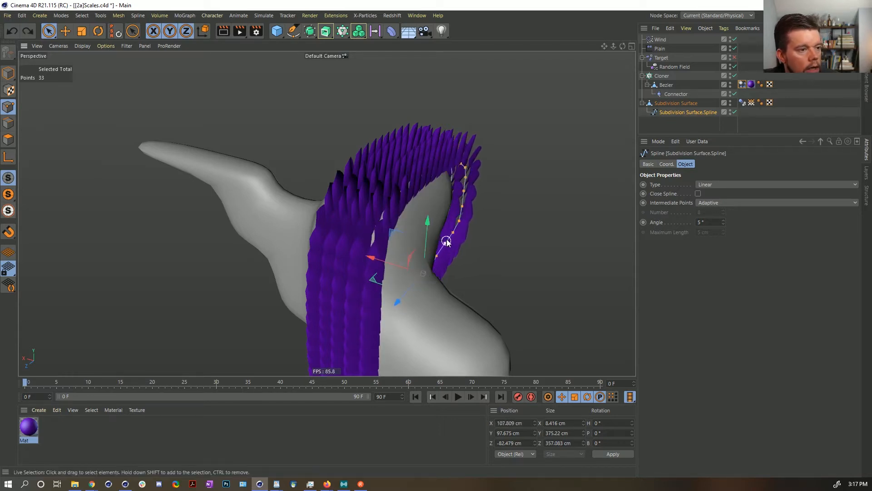
key(ctrl+z)
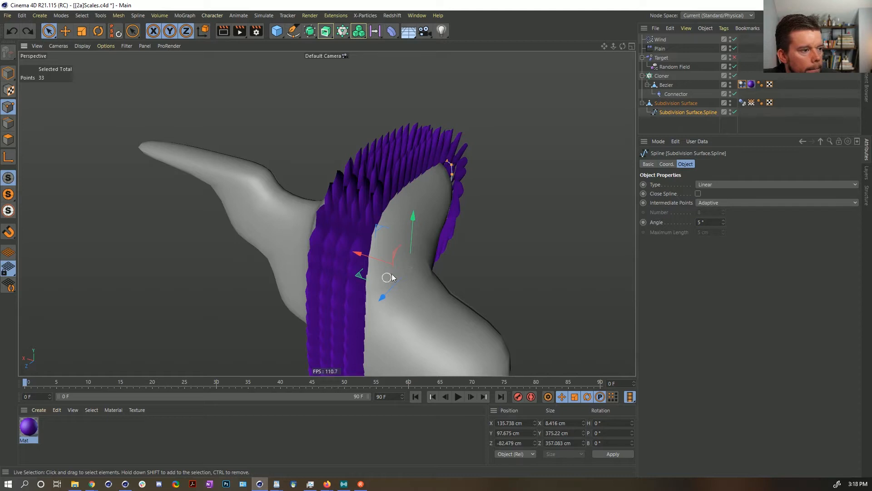
Scale down the front point loop to fit the body, copy it to about X 112 cm, and scale that copy down too
key(t)
drag(470, 227, 461, 231)
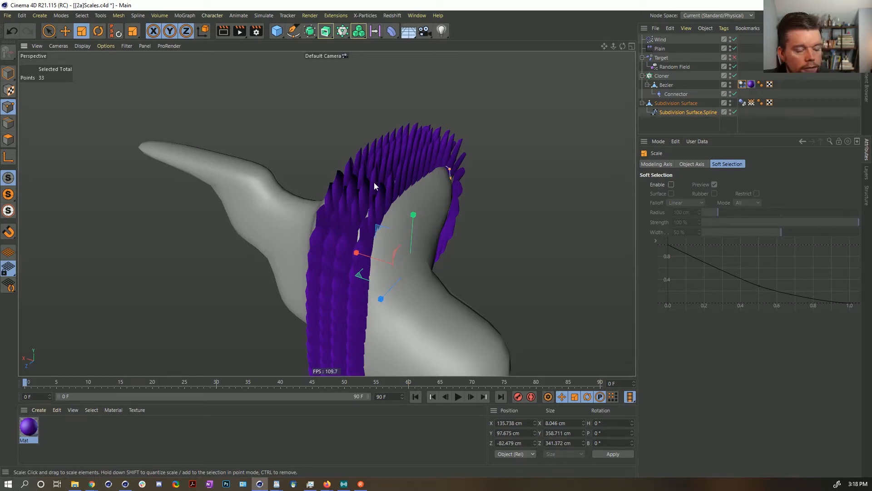
key(e)
drag(360, 253, 371, 249)
key(t)
alt+drag(489, 241, 432, 249)
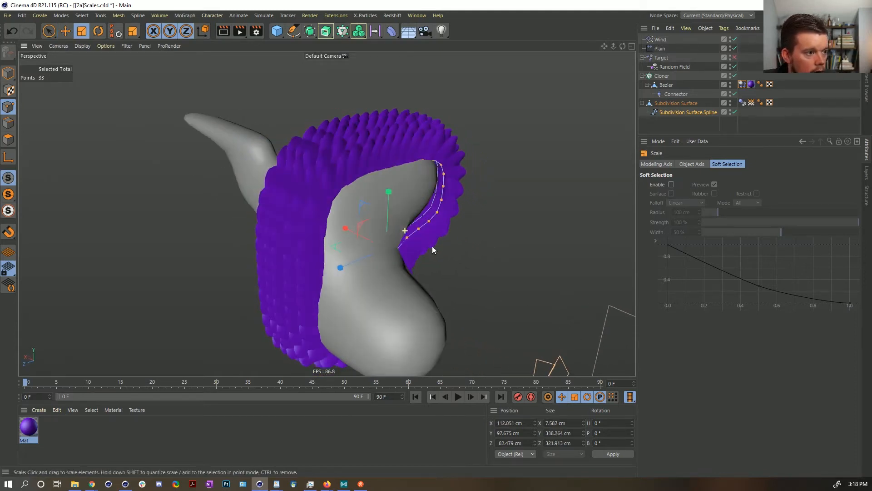
Play the simulation to check how the added row of scales behaves, then return to the first frame
click(458, 396)
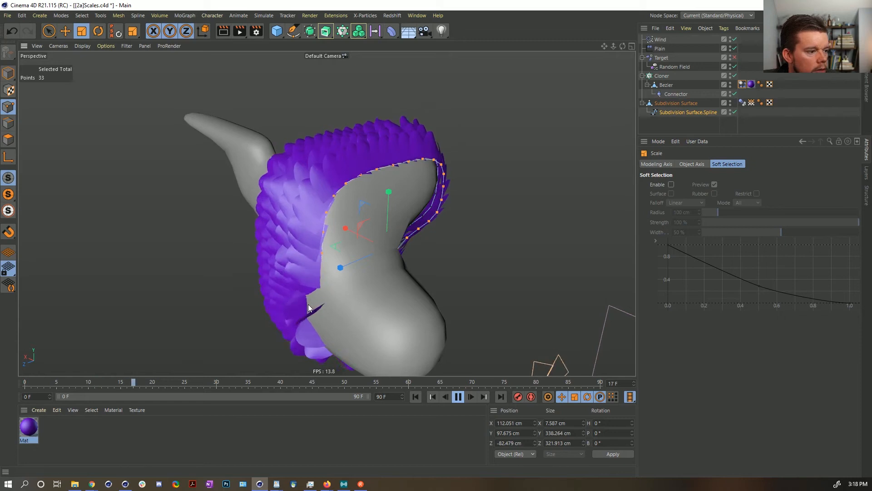
alt+drag(337, 235, 430, 259)
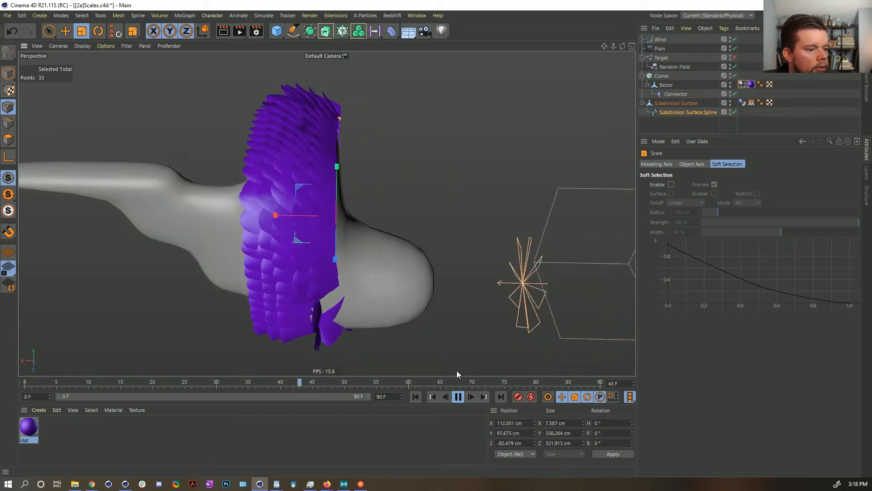
click(458, 396)
click(416, 397)
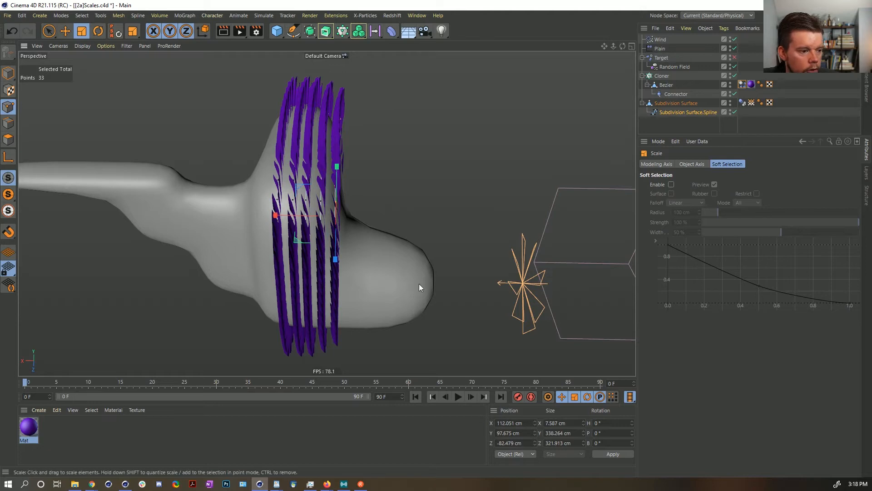
alt+drag(387, 279, 307, 260)
alt+drag(350, 171, 375, 196)
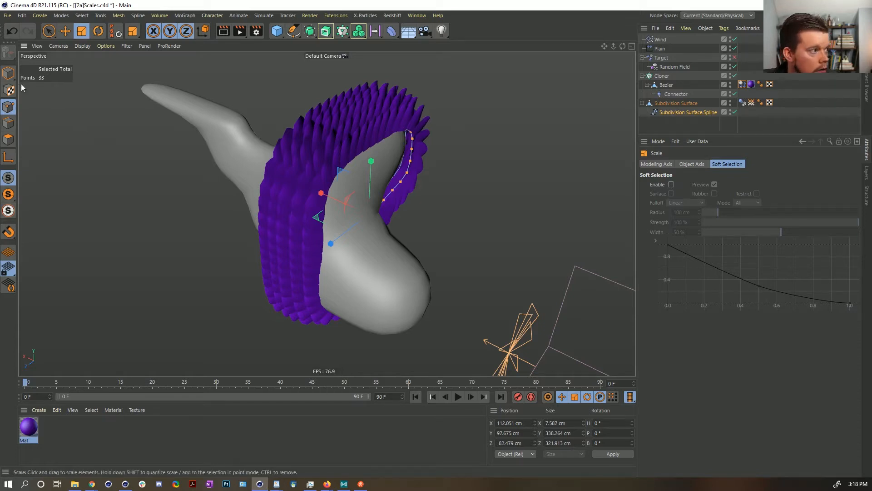
Copy the Subdivision Surface object into a new document and delete the spline nested under it
click(9, 73)
click(663, 105)
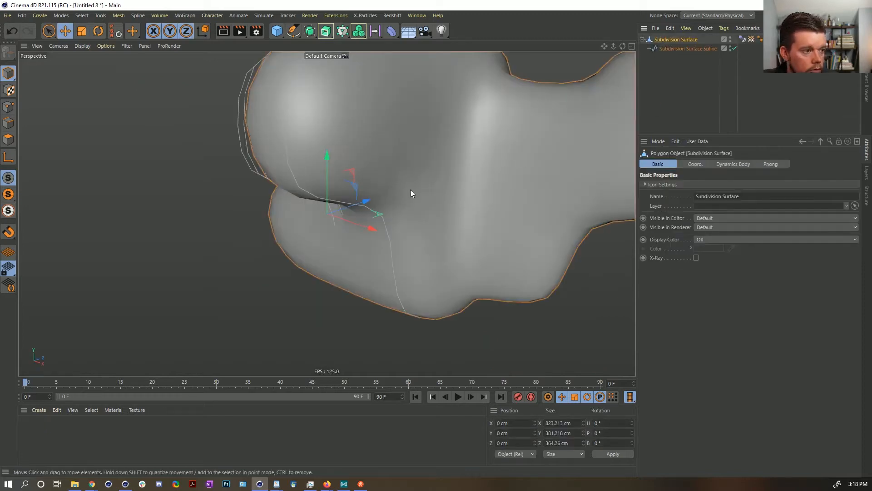
alt+drag(413, 190, 476, 191)
click(666, 49)
key(Delete)
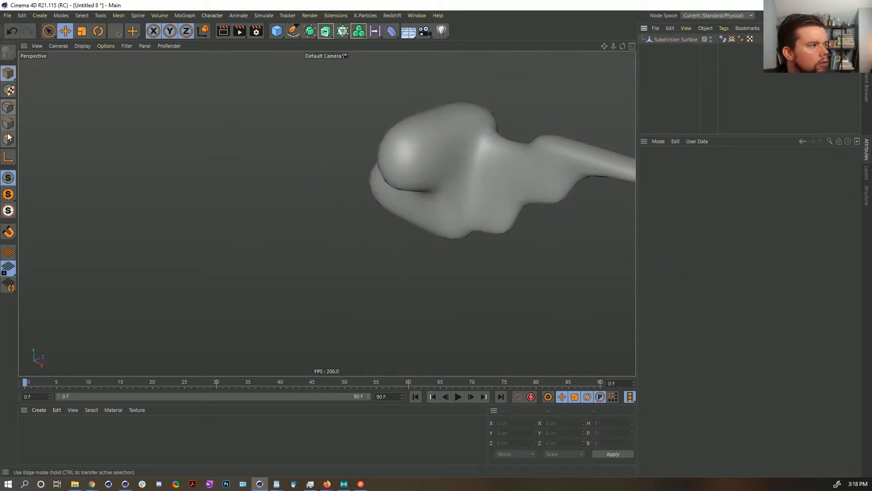
Start a Plane Cut on the Subdivision Surface mesh in polygon mode, working in the front view
mouse_move(405, 180)
alt+mouse_down()
mouse_move(364, 173)
mouse_move(339, 183)
mouse_move(385, 181)
alt+mouse_up()
alt+middle_drag(385, 185, 311, 191)
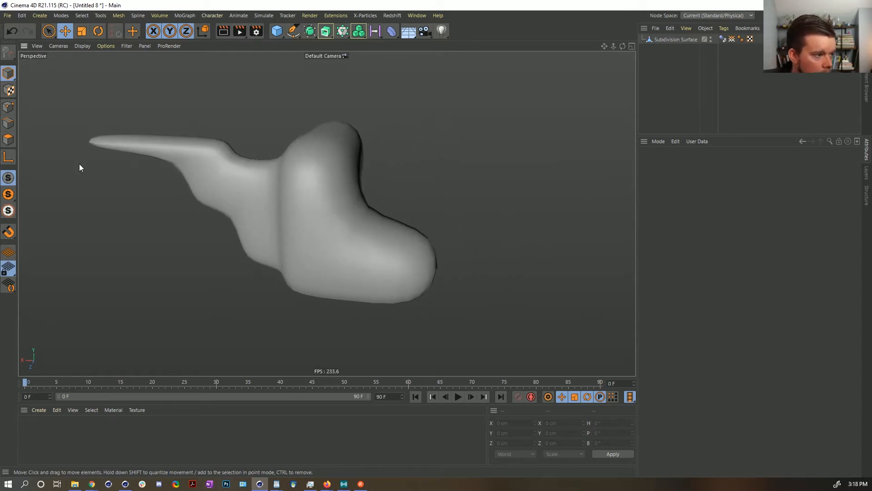
mouse_move(107, 185)
alt+mouse_down()
mouse_move(245, 228)
mouse_move(298, 209)
alt+mouse_up()
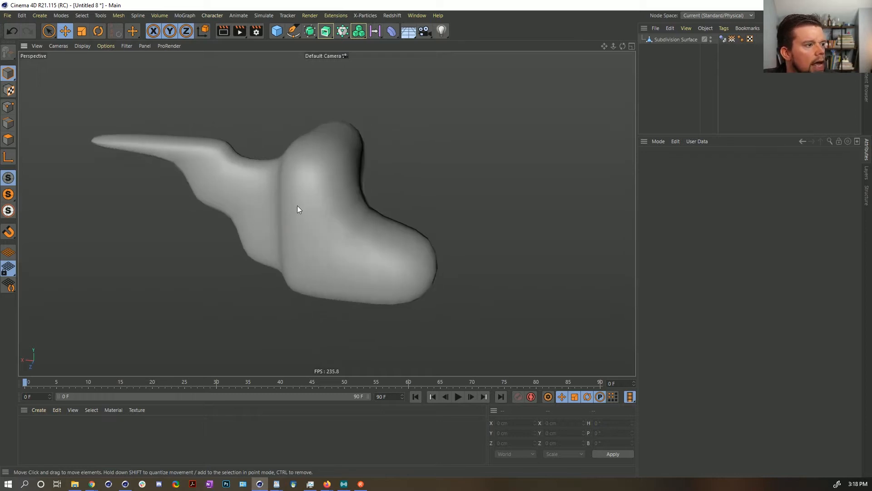
click(8, 139)
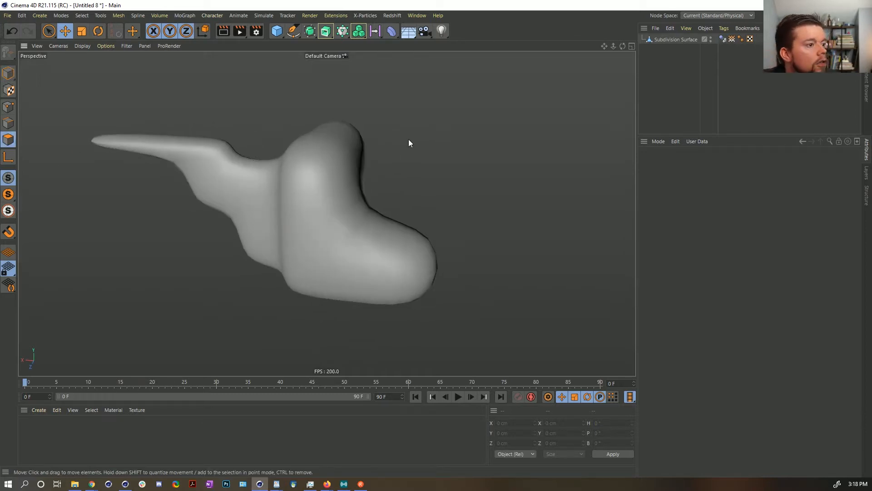
click(9, 123)
middle_click(389, 292)
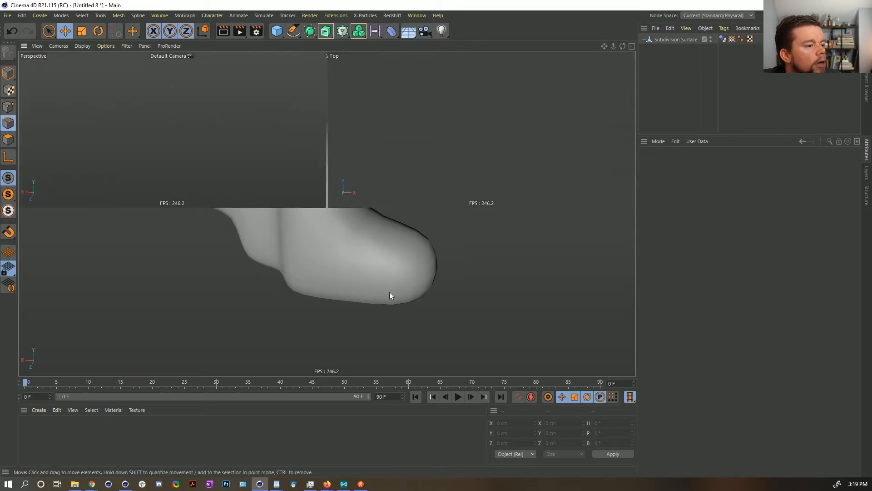
middle_click(488, 309)
key(h)
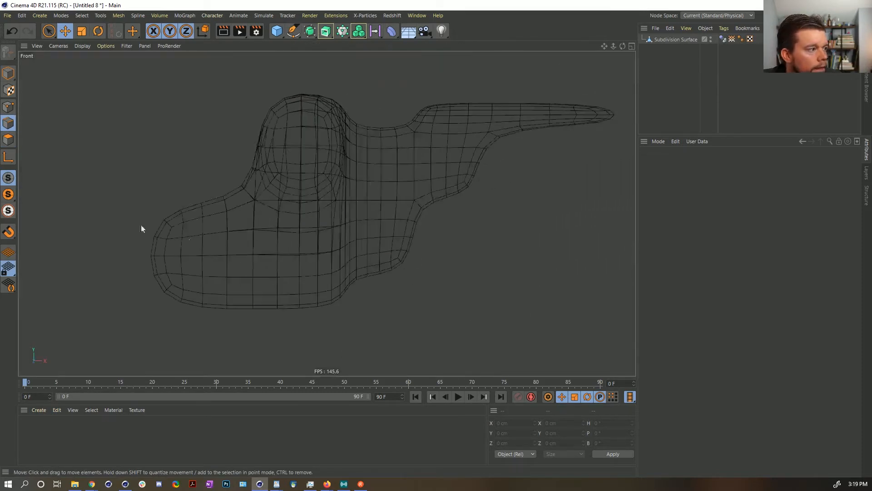
click(8, 139)
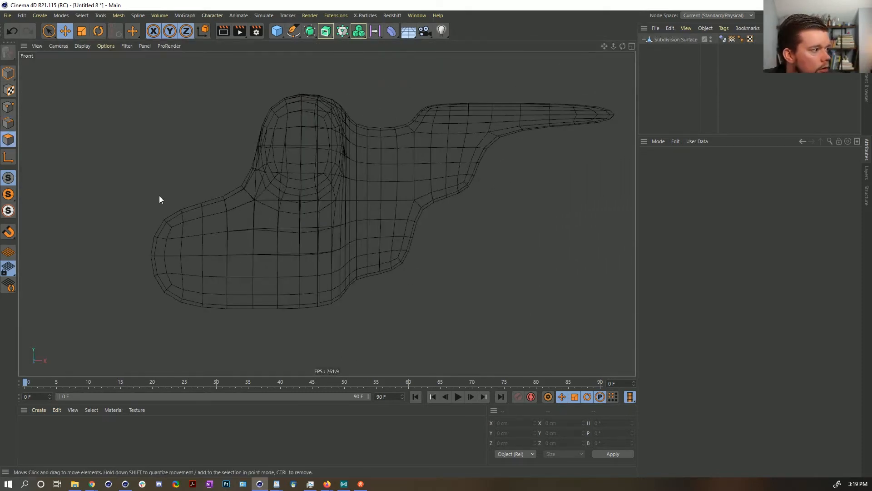
click(666, 40)
key(k)
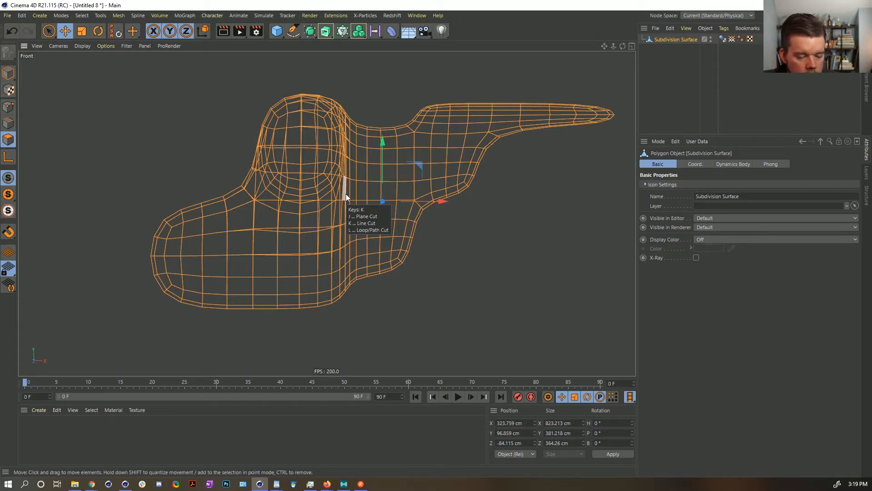
key(j)
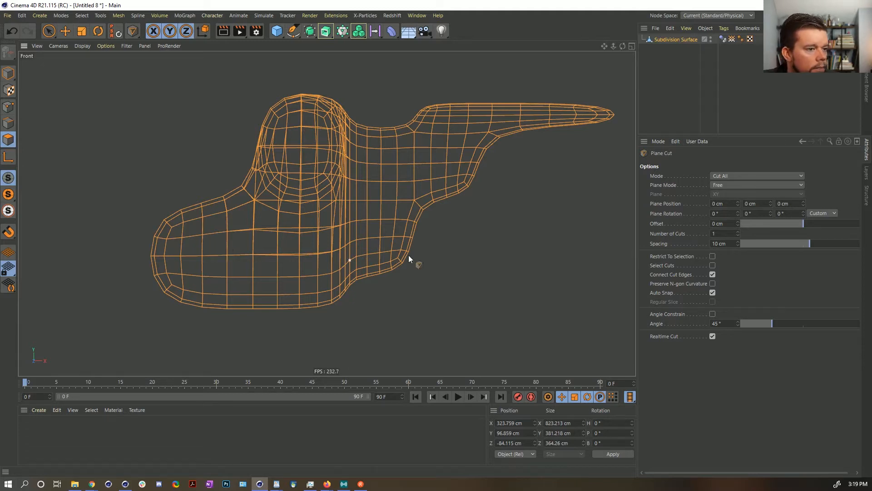
Set the Plane Cut's plane mode to World and its plane to YZ
click(723, 185)
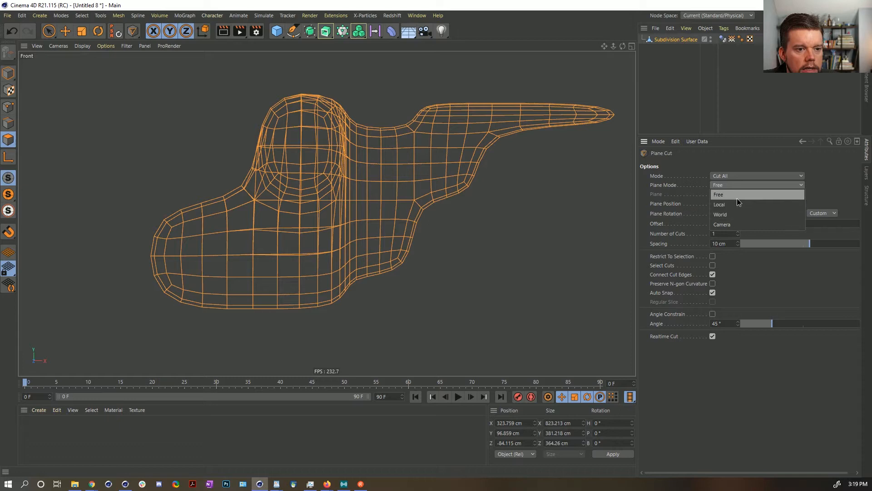
click(726, 214)
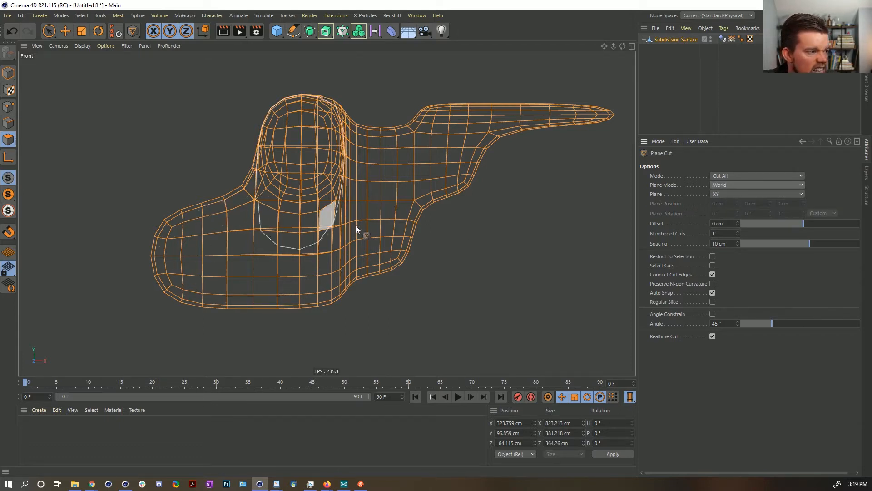
scroll(327, 228, down, 5)
scroll(346, 226, up, 2)
scroll(345, 226, up, 2)
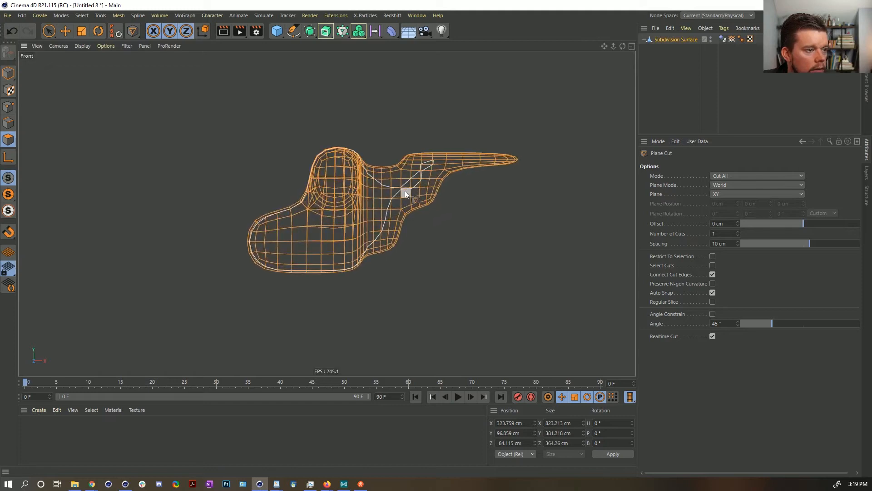
click(725, 194)
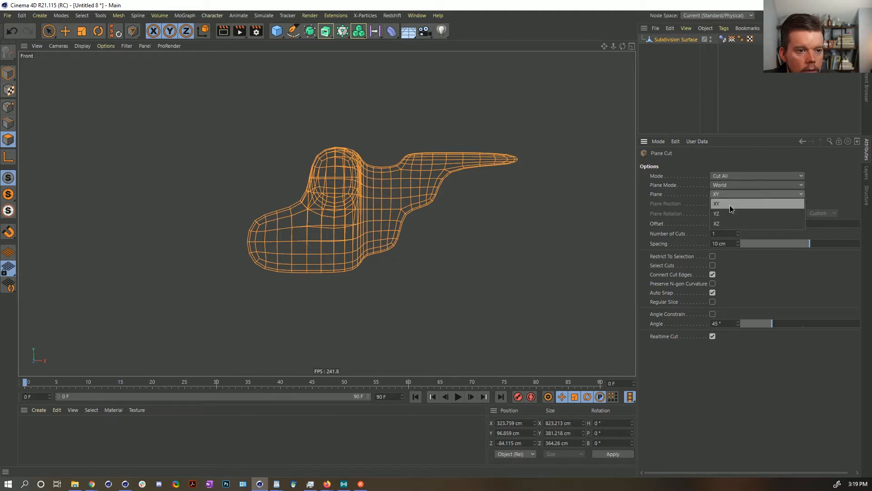
click(728, 214)
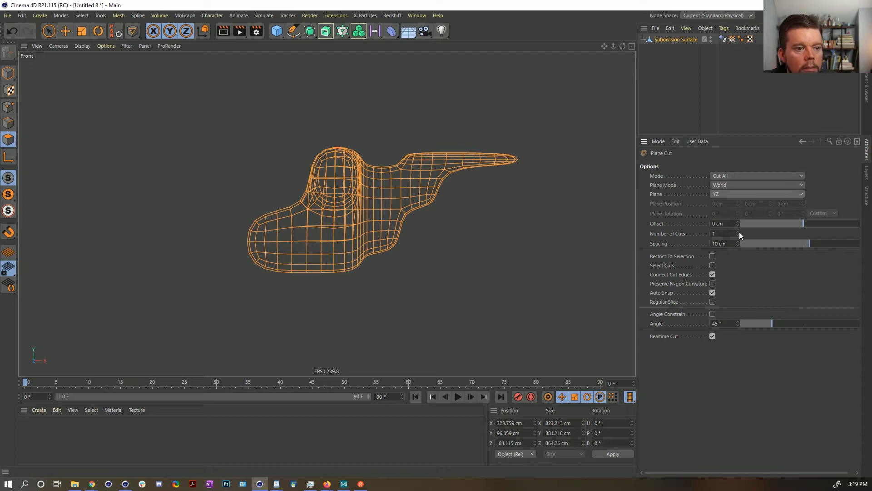
Slice the mesh with 50 cuts spaced 20 cm apart with Select Cuts enabled, and check the selected edges in perspective
click(720, 234)
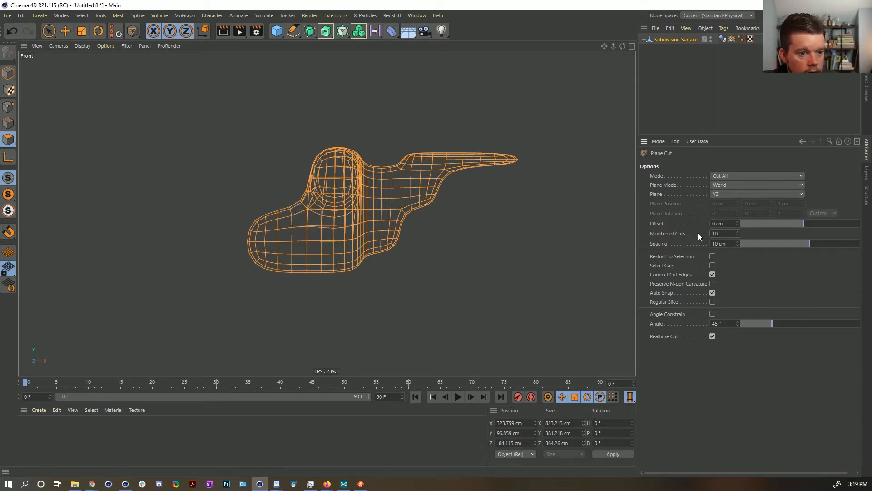
text(100)
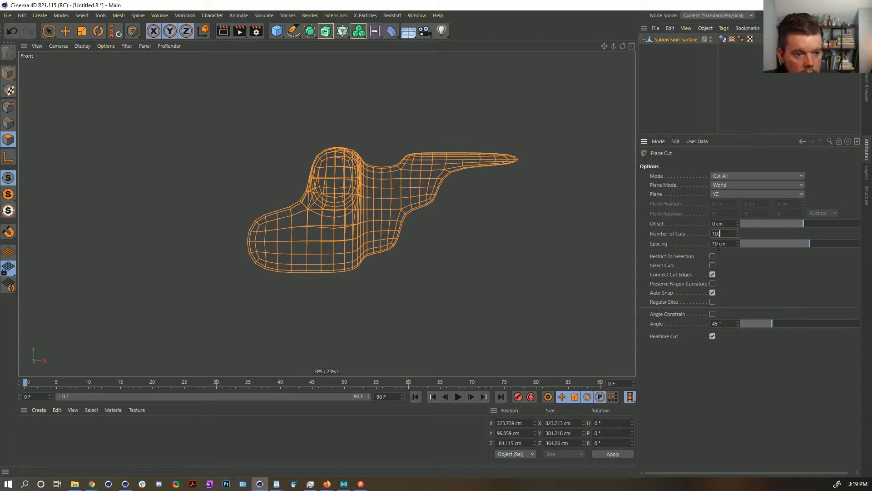
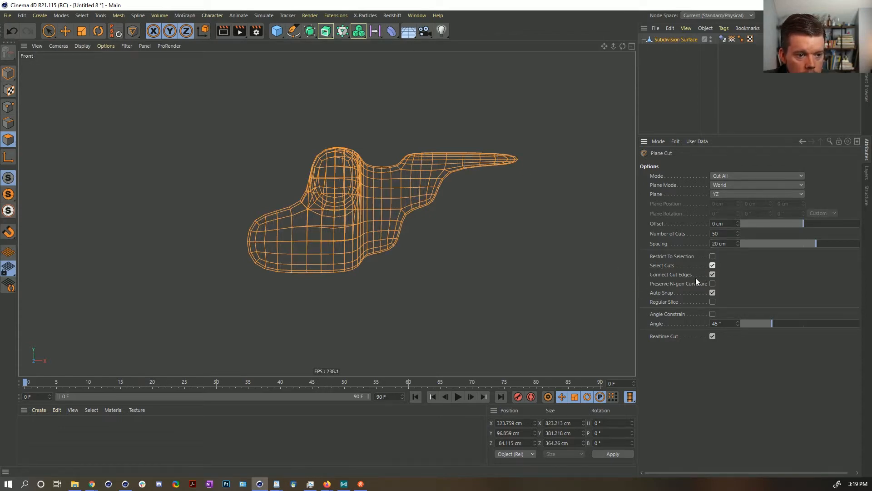
click(514, 158)
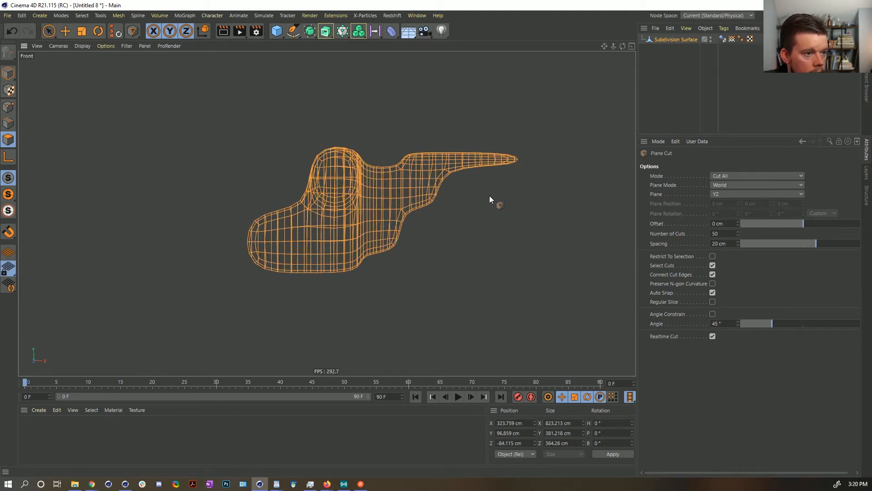
click(8, 123)
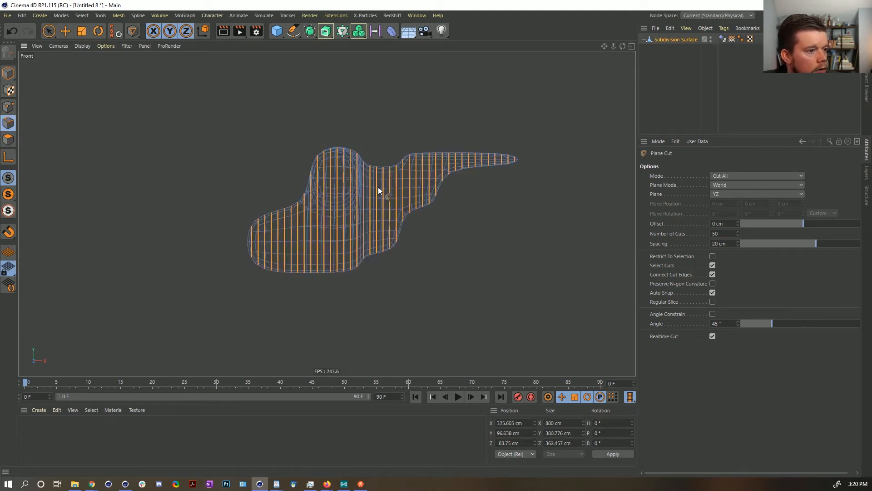
middle_click(378, 186)
middle_click(306, 151)
mouse_move(290, 200)
alt+mouse_down()
mouse_move(468, 196)
mouse_move(409, 214)
mouse_move(225, 186)
mouse_move(276, 199)
alt+mouse_up()
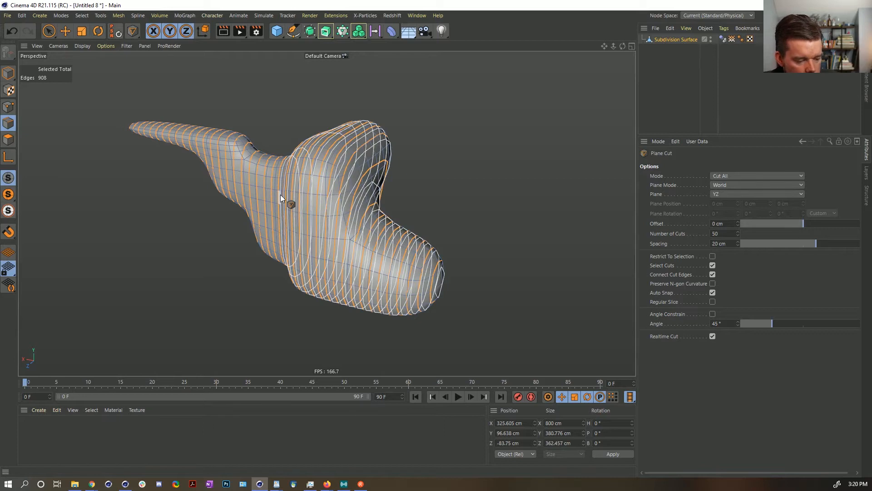
Convert the selected cut edges to a spline and take it out of the Subdivision Surface hierarchy
key(shift+c)
text(edge)
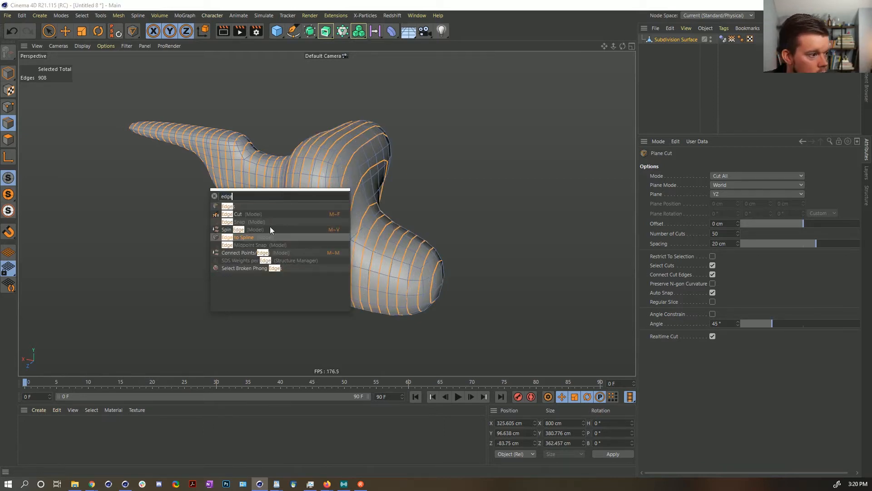
click(239, 237)
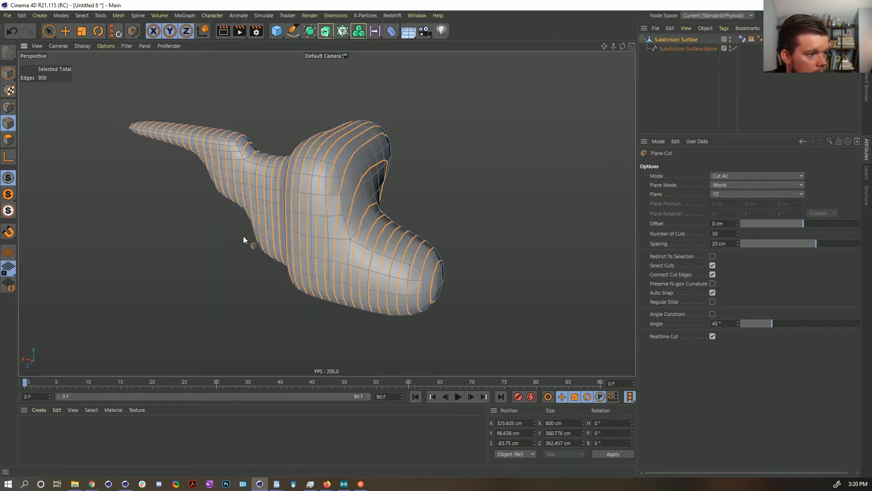
click(679, 48)
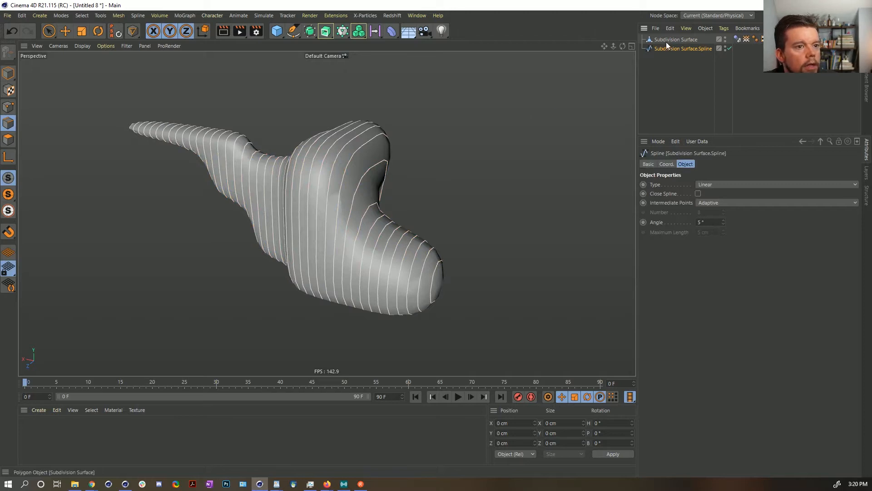
Undo the spline conversion and the plane cuts, and redo them all
key(ctrl+z)
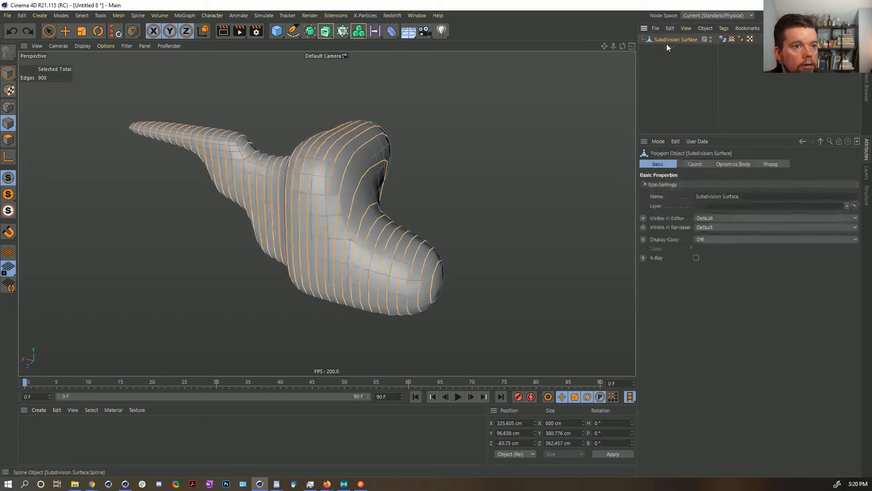
key(ctrl+z)
key(ctrl+z)
key(ctrl+z)
key(ctrl+z)
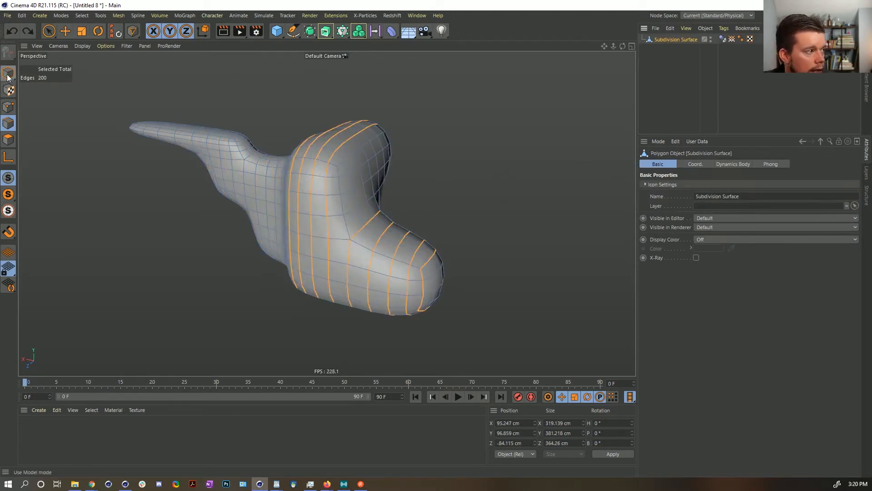
key(ctrl+y)
key(ctrl+y)
key(ctrl+y)
key(ctrl+y)
key(ctrl+y)
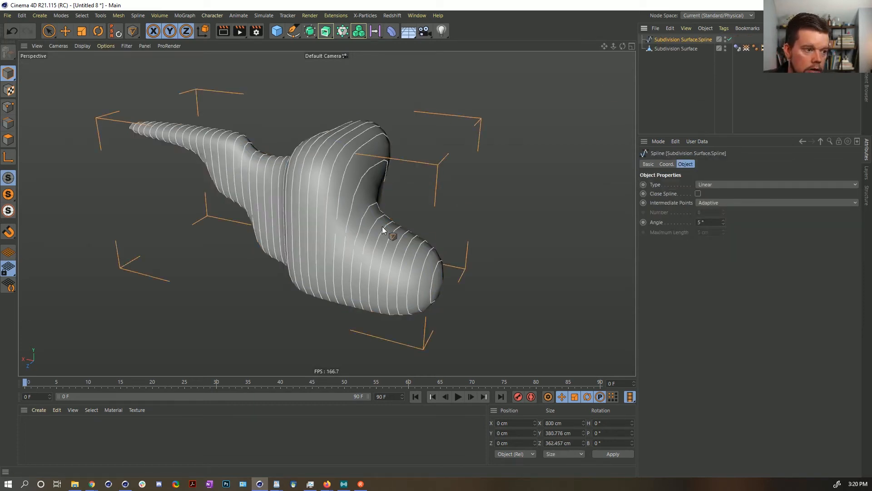
Copy the extracted loop spline into the [2a]Scales.c4d document
click(417, 15)
click(693, 46)
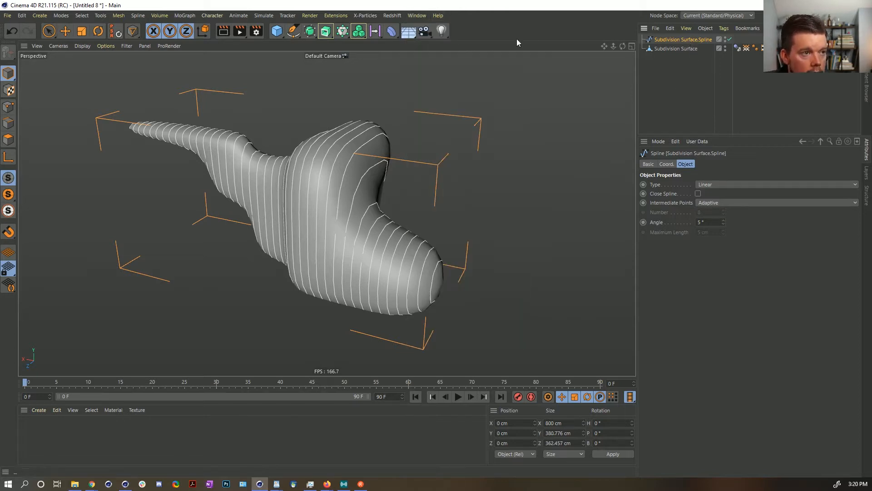
click(422, 16)
click(454, 291)
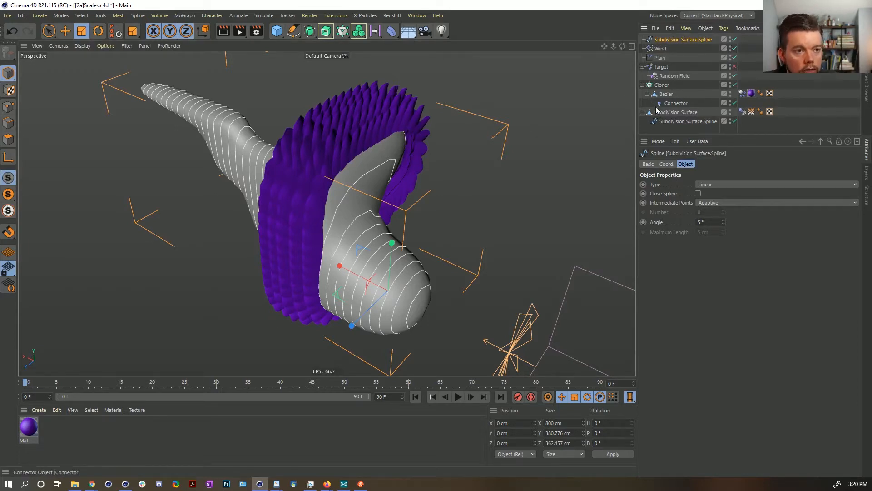
Set the pasted top-level spline as the Cloner's distribution object and inspect the scales around the body
click(661, 86)
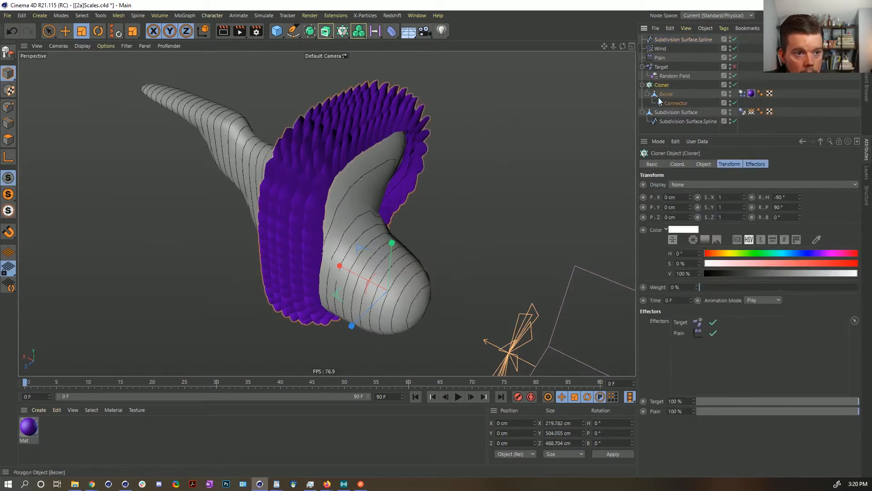
click(704, 164)
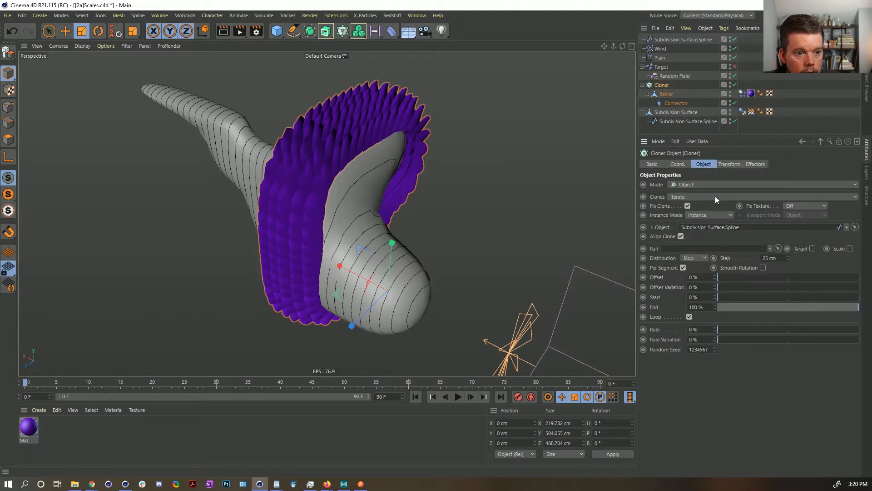
drag(664, 43, 700, 227)
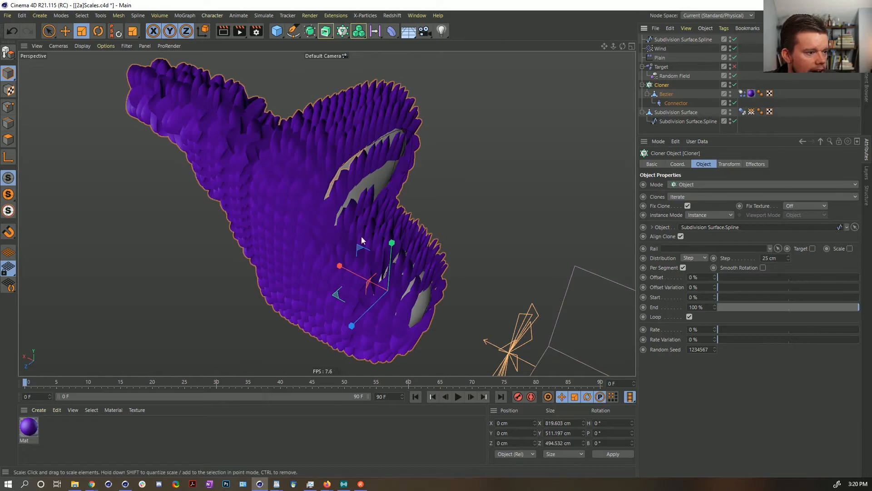
mouse_move(349, 219)
alt+mouse_down()
mouse_move(388, 196)
mouse_move(460, 182)
mouse_move(417, 192)
mouse_move(258, 193)
alt+mouse_up()
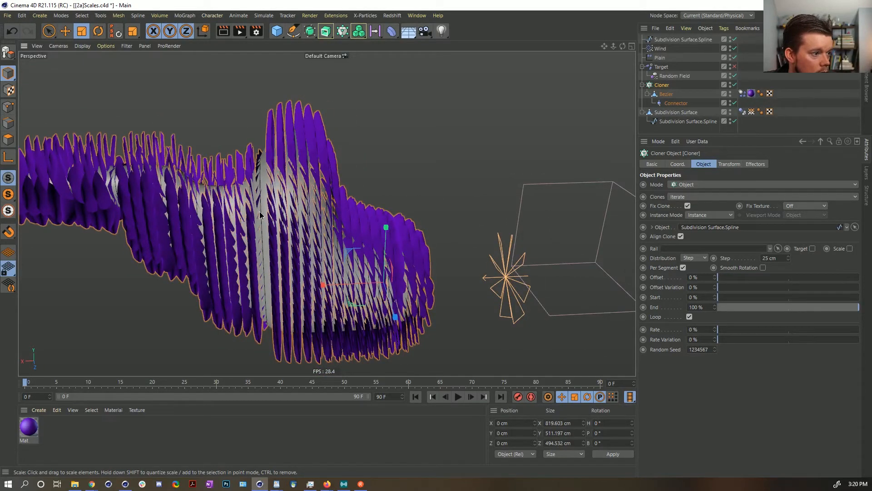
alt+drag(260, 215, 262, 211)
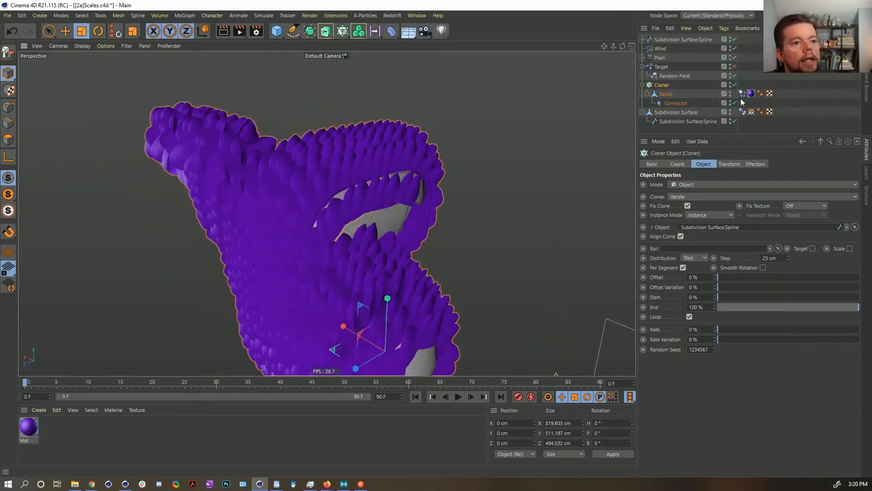
Copy the top-level Subdivision Surface.Spline into a new document and inspect its loops on their own
click(661, 41)
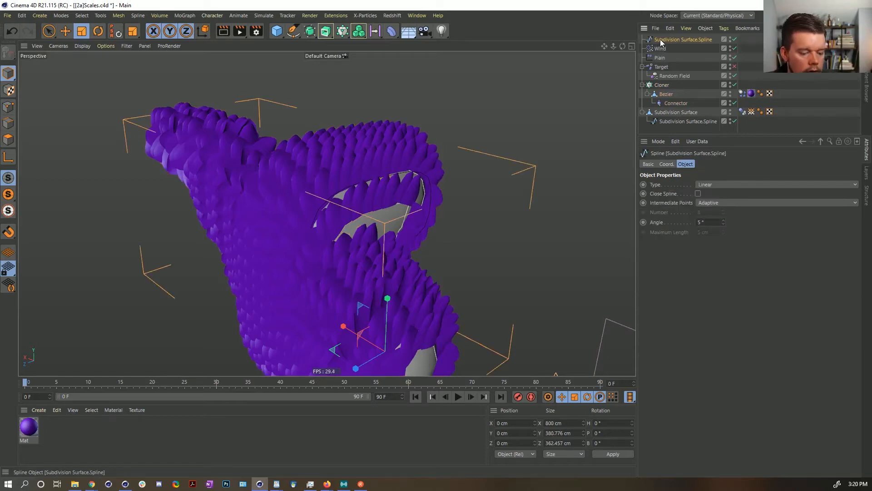
key(ctrl+c)
key(ctrl+n)
key(ctrl+v)
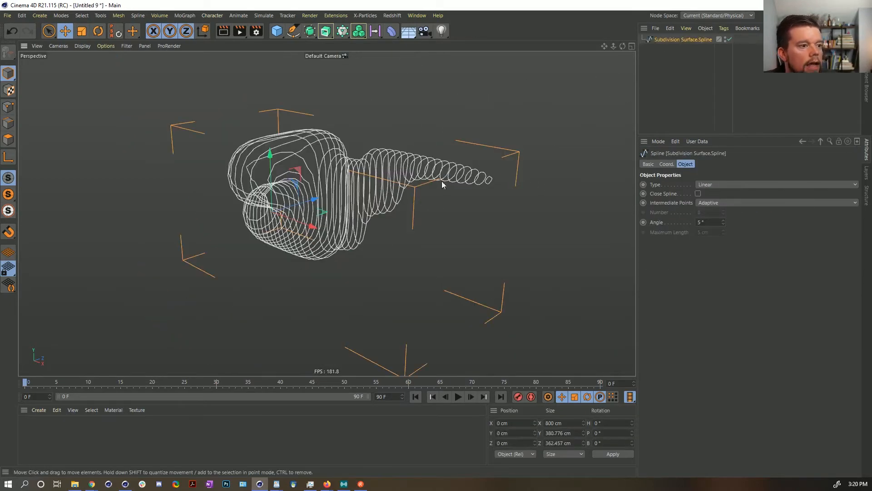
alt+drag(441, 181, 524, 167)
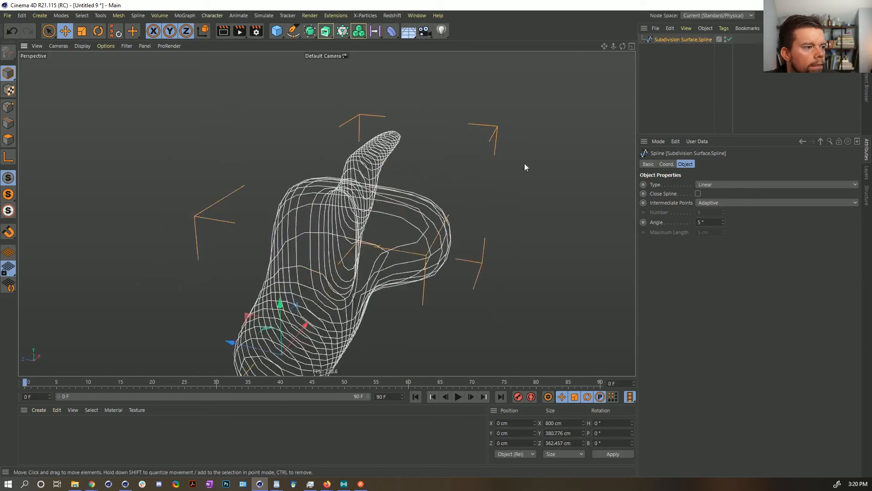
Try the Create Outline command on all points of the copied loops spline, and undo it
click(9, 107)
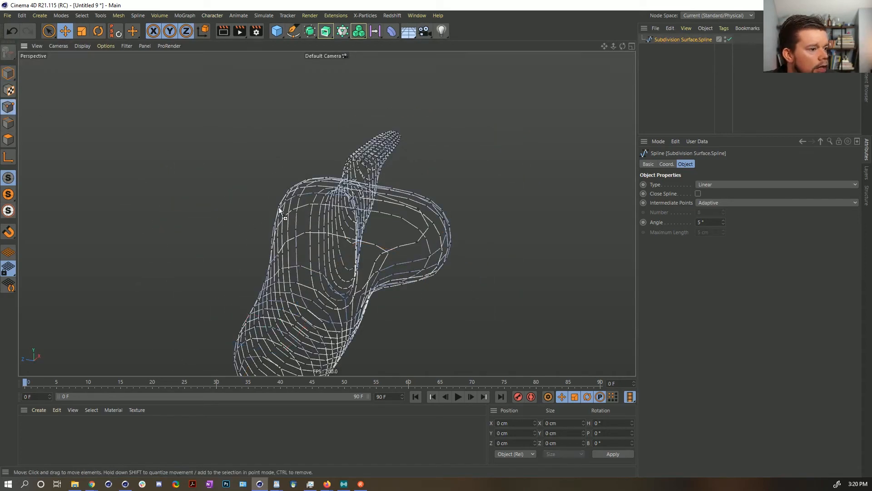
key(ctrl+a)
alt+drag(372, 253, 347, 150)
right_click(345, 147)
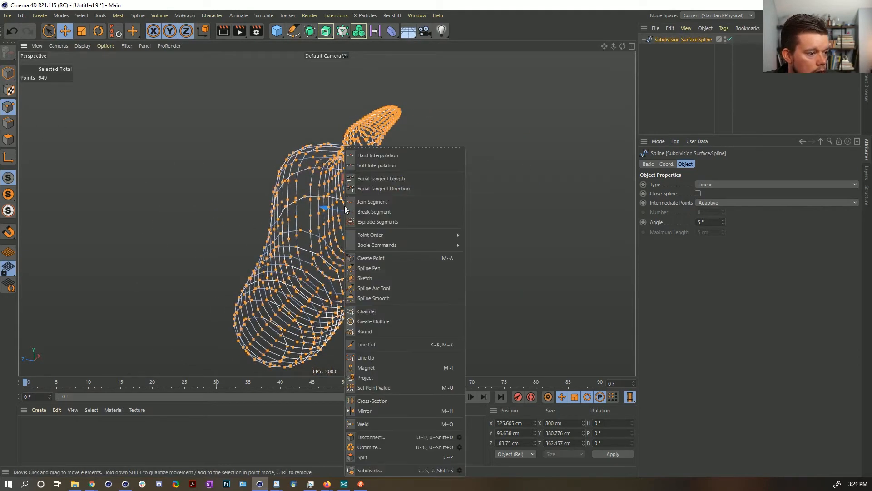
click(380, 321)
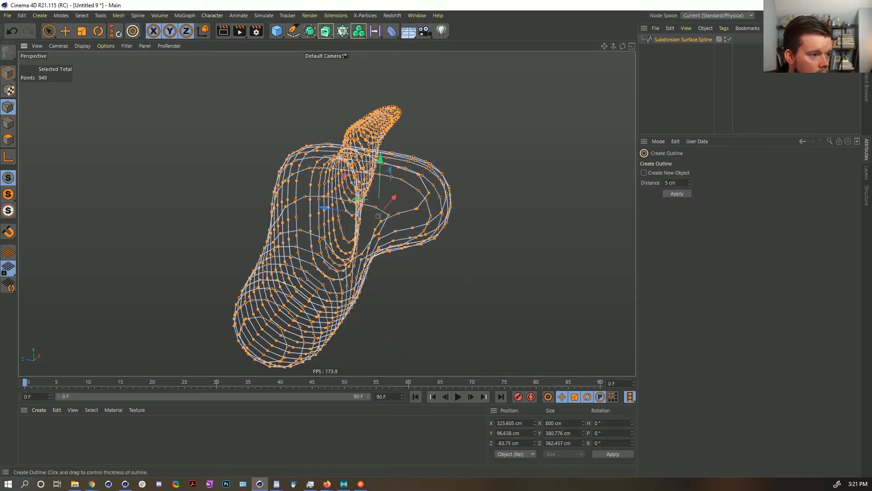
drag(380, 321, 392, 321)
drag(427, 217, 401, 230)
key(ctrl+z)
key(ctrl+z)
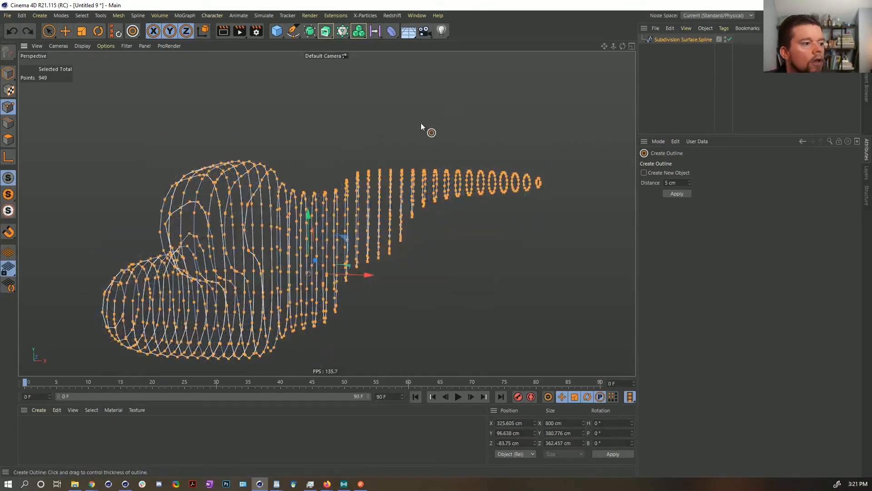
Close the Untitled 9 document without saving and switch to the [2a]Scales.c4d document
key(ctrl+F4)
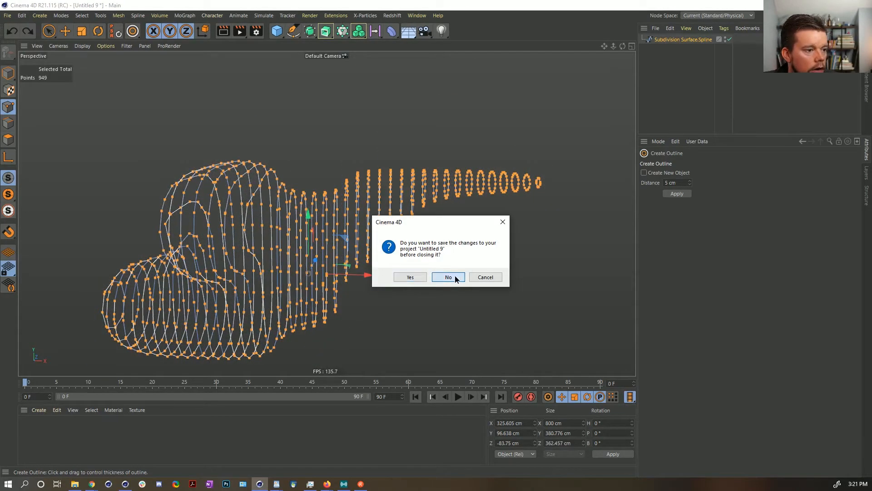
click(449, 277)
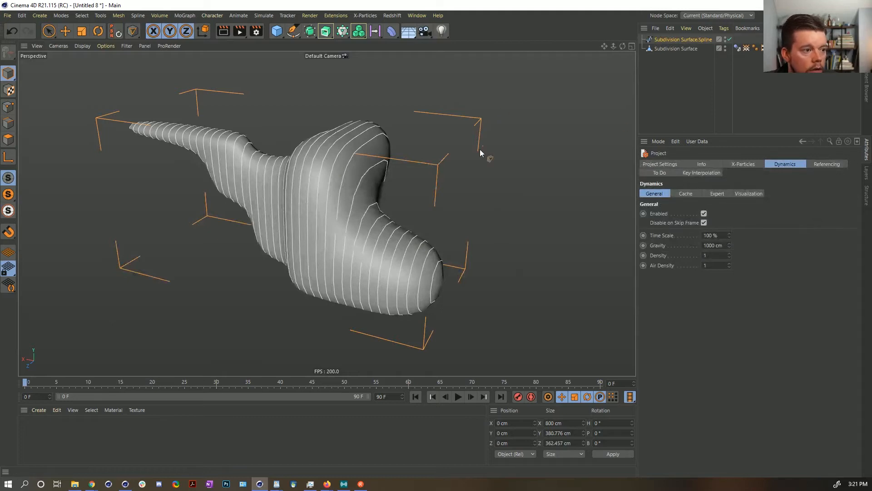
click(414, 15)
click(457, 291)
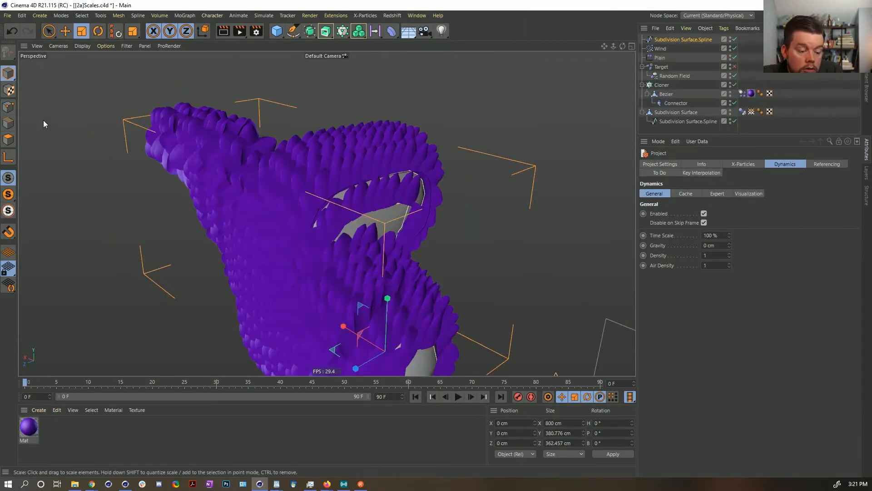
Select one point on each of two loops of the top-level spline, expand to their connected points, and reverse their point sequence
click(8, 107)
alt+drag(383, 208, 320, 246)
click(344, 206)
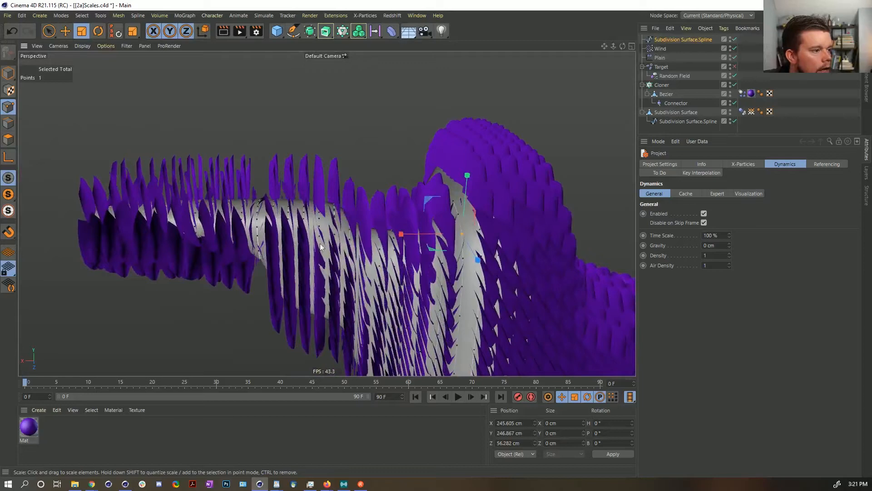
shift+click(257, 224)
alt+drag(228, 239, 290, 252)
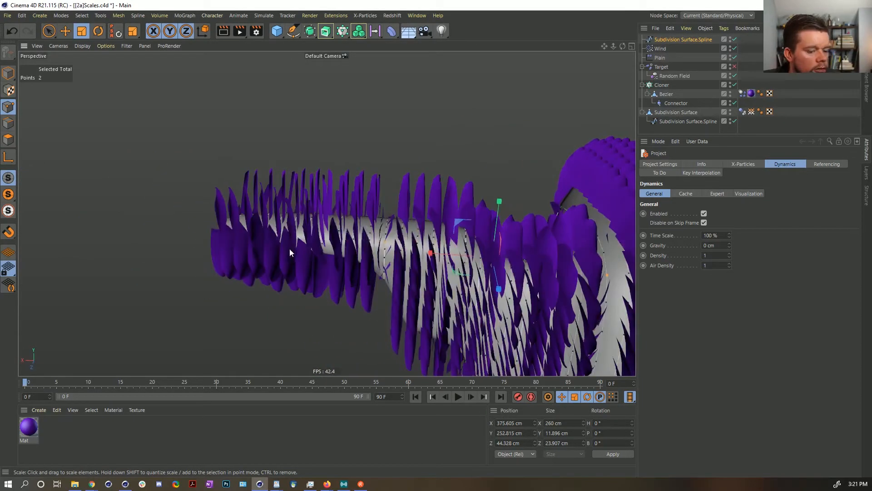
key(u)
key(w)
alt+drag(432, 262, 446, 252)
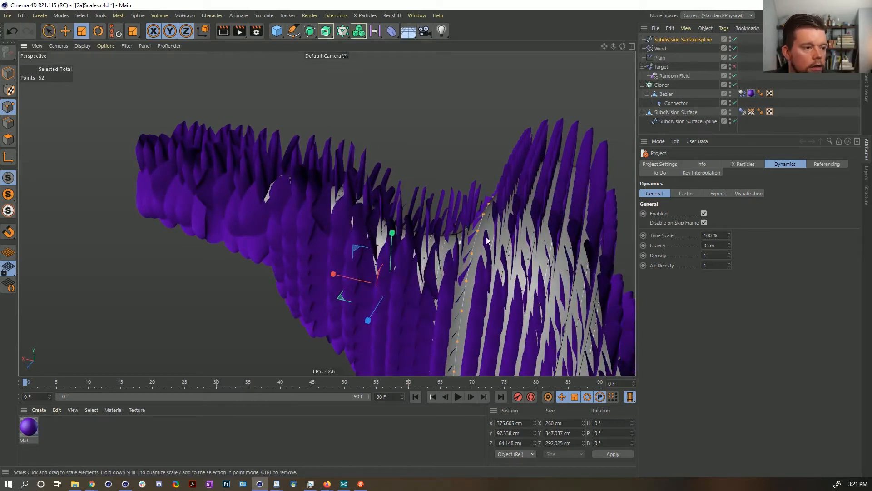
right_click(454, 213)
mouse_move(488, 236)
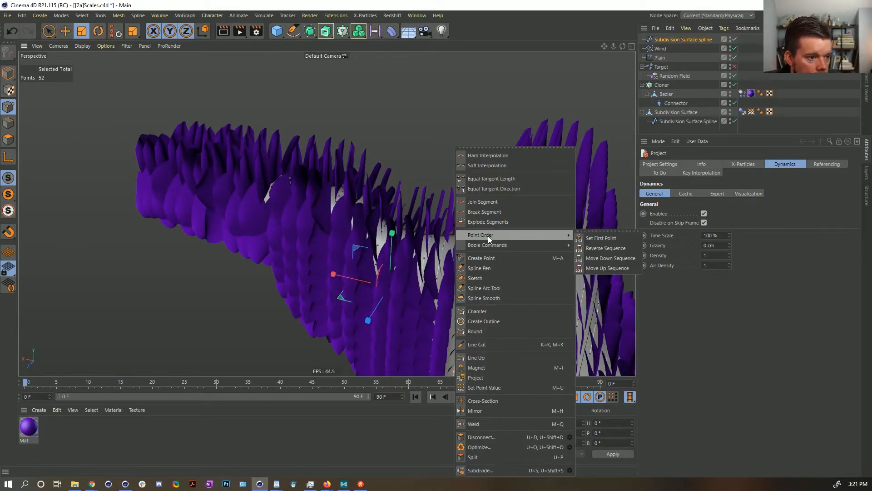
click(628, 251)
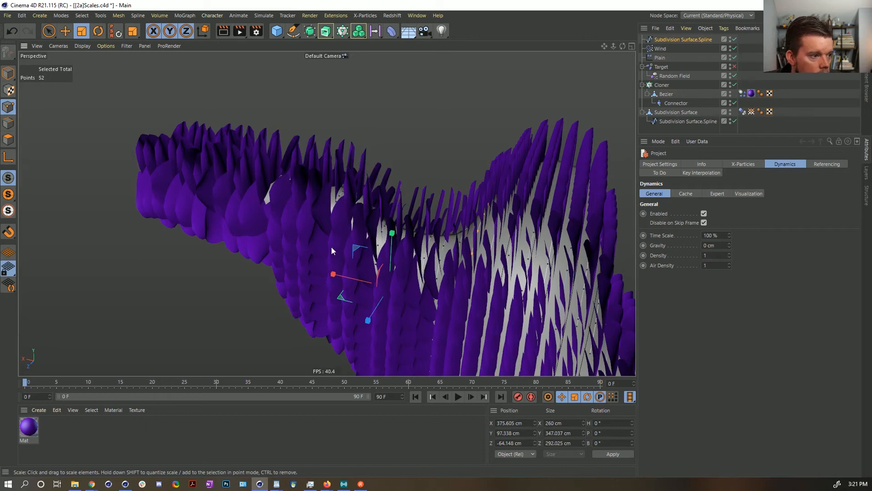
Select only the connected points of the loop where the narrow tail begins and reverse its point sequence
alt+drag(331, 246, 339, 246)
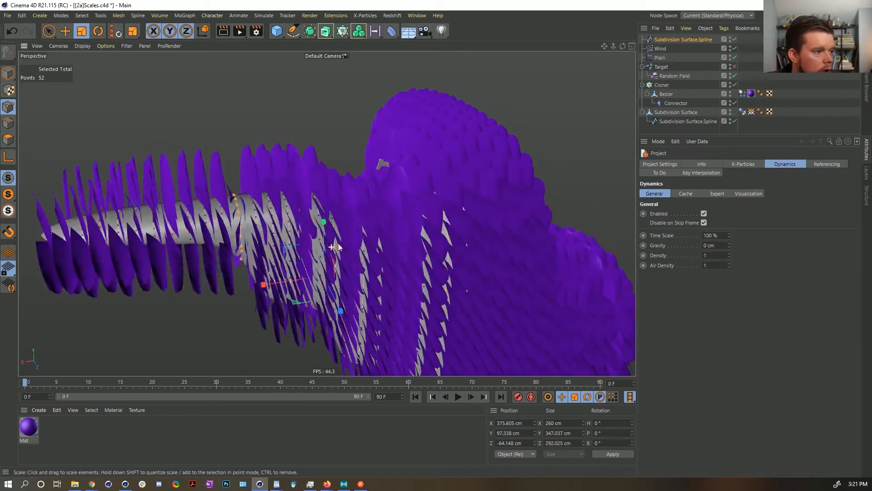
click(235, 205)
key(u)
key(w)
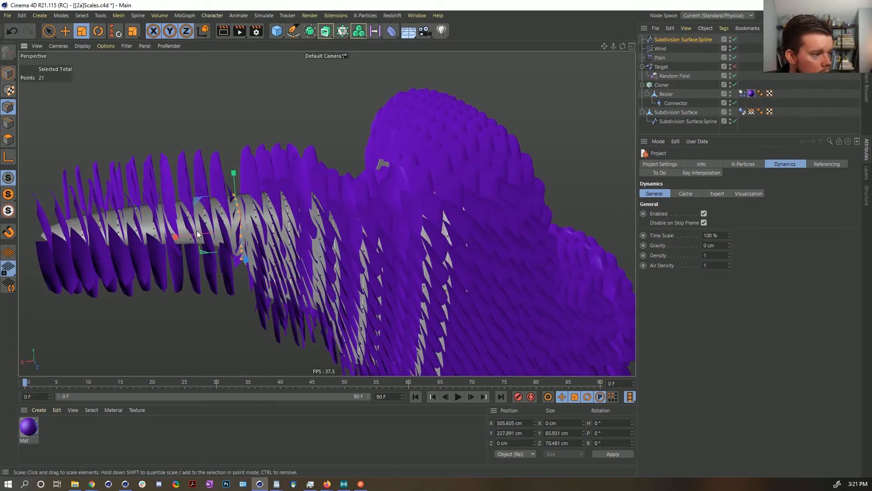
key(e)
drag(195, 236, 191, 239)
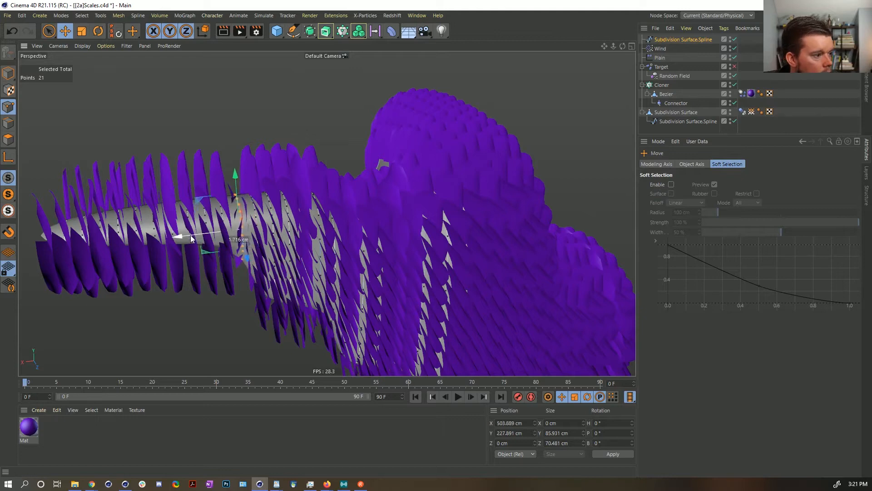
key(ctrl+z)
right_click(233, 225)
mouse_move(325, 235)
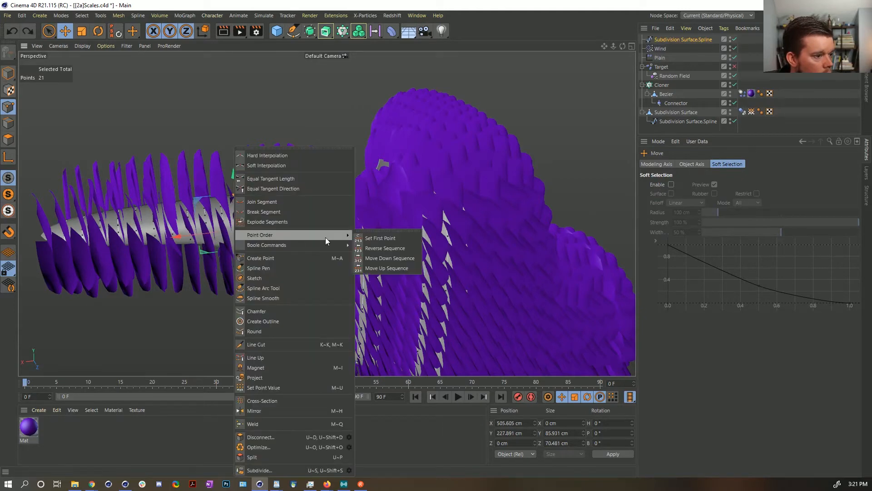
click(385, 248)
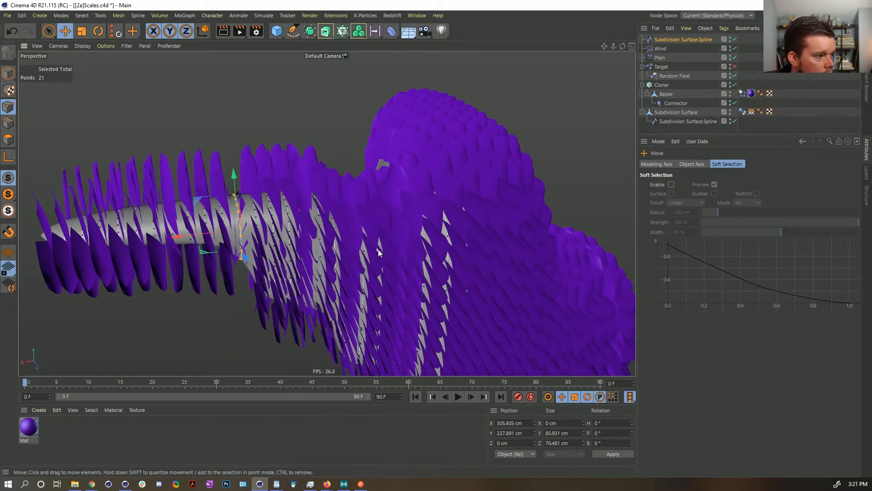
Hide the Subdivision Surface body in the viewport to expose the selected loop
alt+right_drag(232, 241, 268, 221)
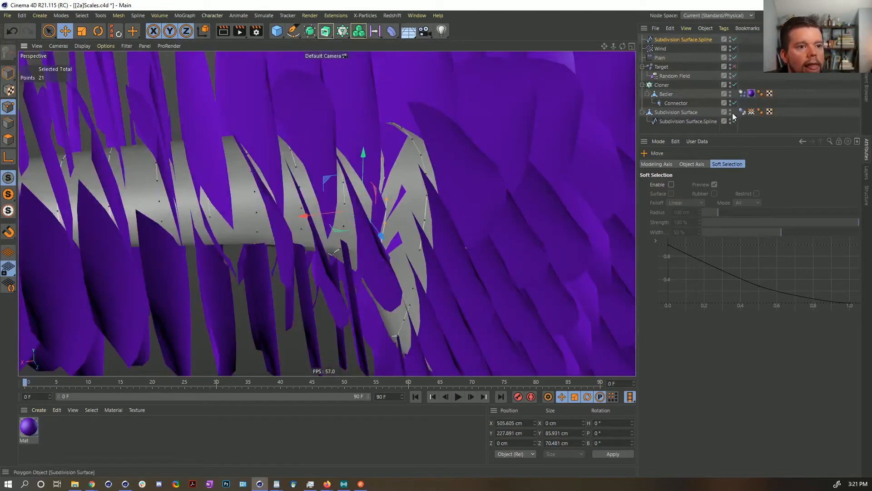
click(730, 110)
alt+drag(335, 172, 381, 207)
Select a single point on the upper part of that loop with Live Selection and set it as the first point
right_click(382, 208)
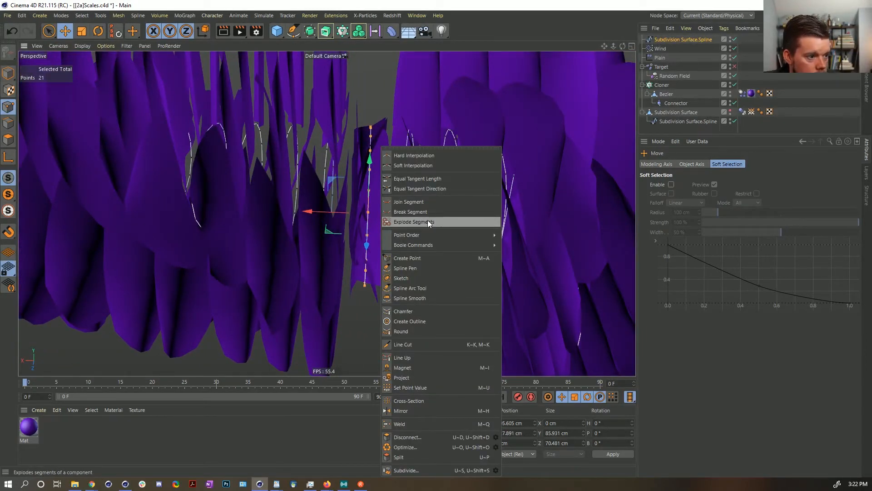
click(366, 214)
drag(368, 217, 370, 164)
key(space)
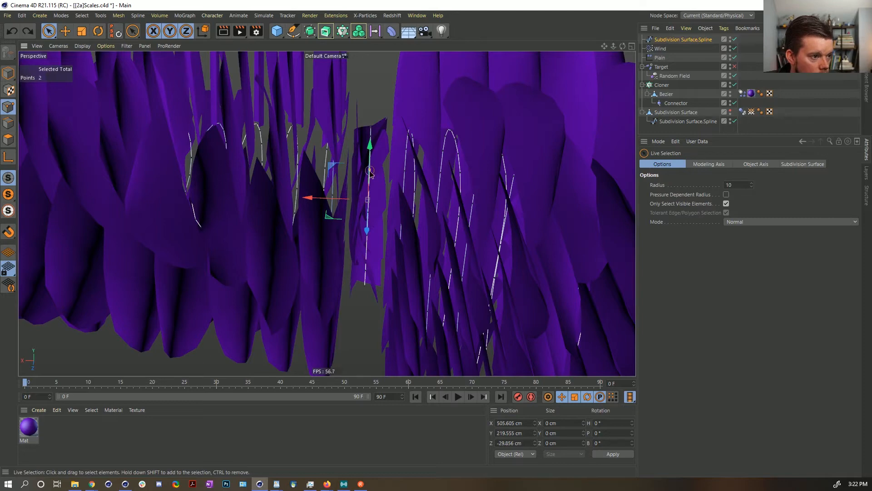
alt+drag(377, 195, 389, 188)
click(373, 170)
right_click(378, 190)
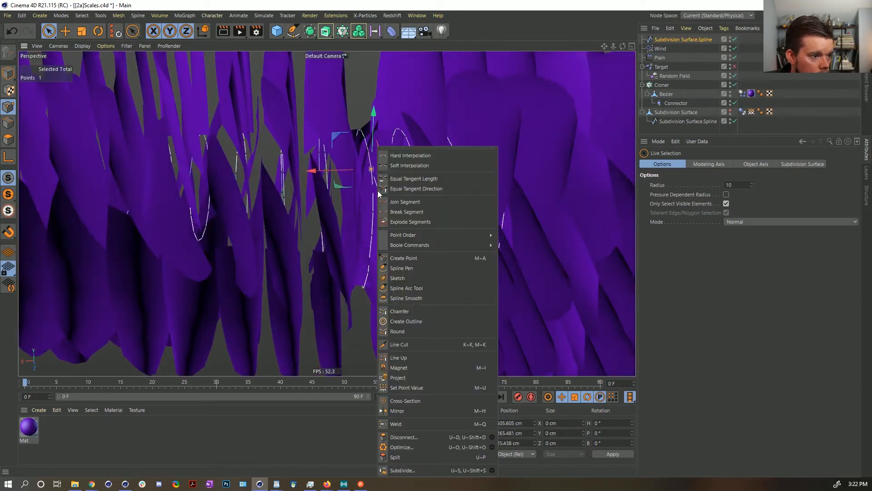
mouse_move(410, 233)
click(513, 238)
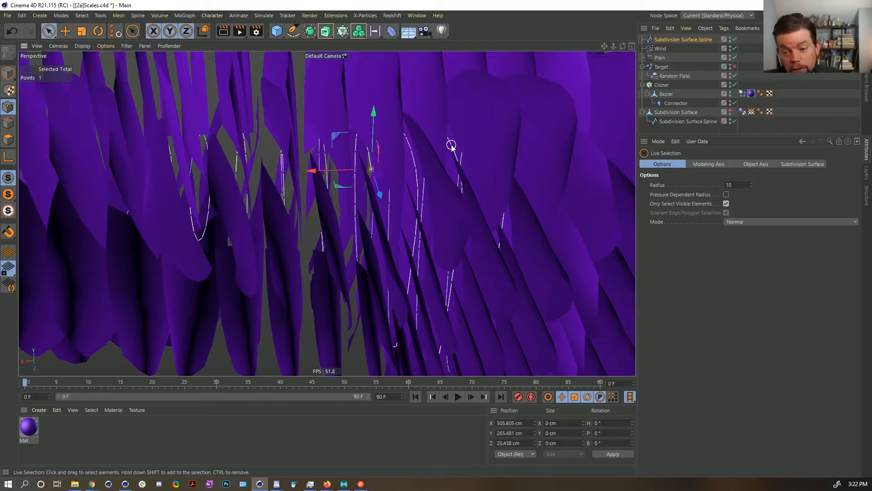
Show the Subdivision Surface in the viewport again, deselect all objects, and inspect the scales around the body
alt+right_drag(455, 151, 346, 171)
mouse_move(346, 172)
alt+mouse_down()
mouse_move(302, 185)
mouse_move(285, 144)
mouse_move(274, 189)
mouse_move(301, 169)
mouse_move(323, 184)
mouse_move(272, 187)
mouse_move(291, 181)
alt+mouse_up()
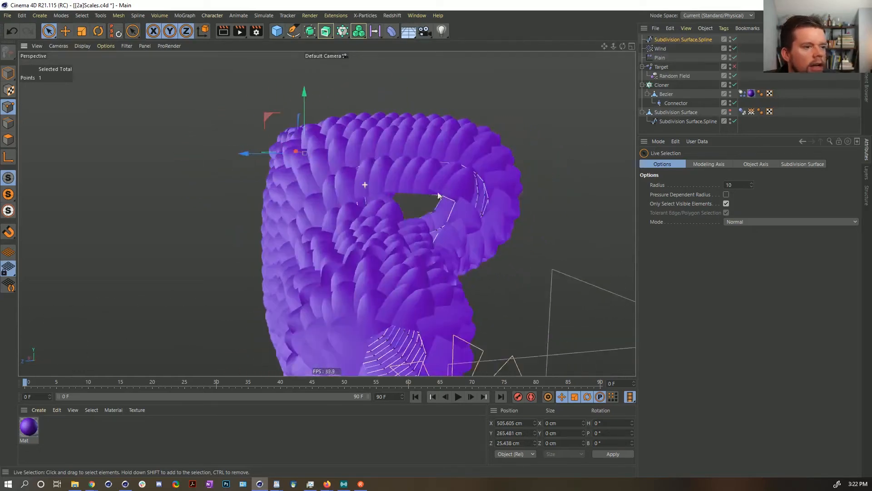
click(730, 111)
click(794, 118)
alt+drag(409, 182, 371, 219)
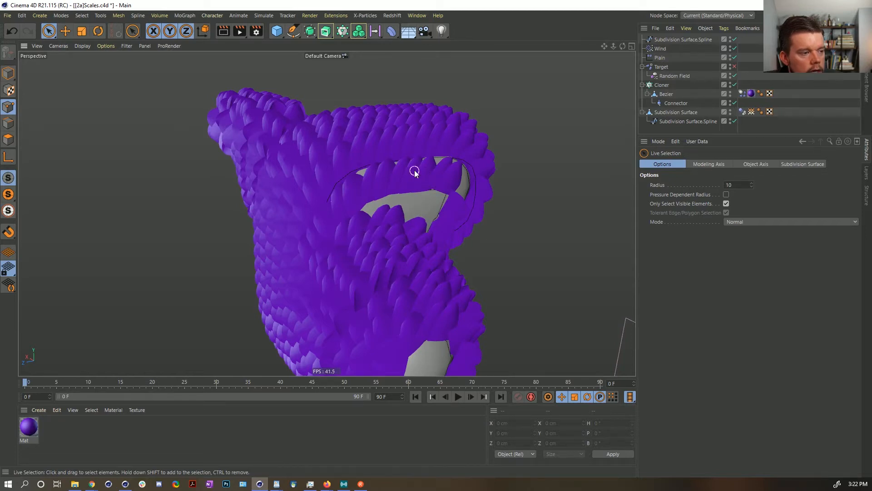
alt+drag(419, 222, 341, 223)
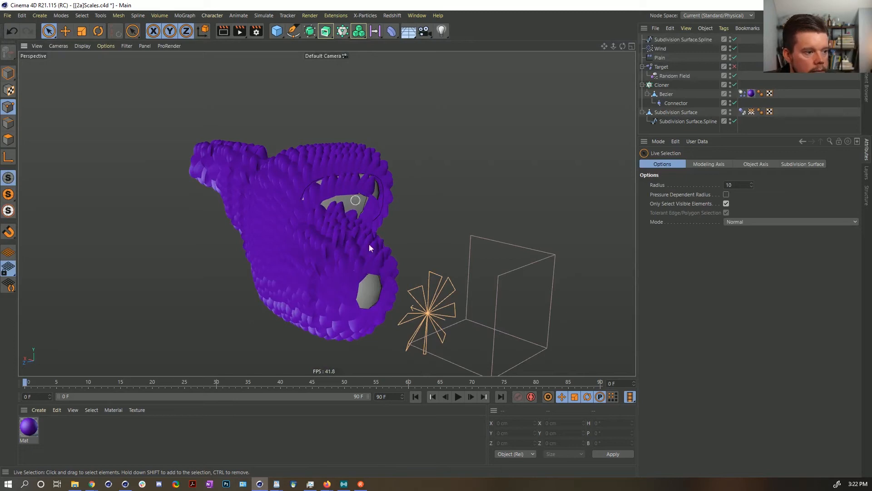
alt+drag(389, 319, 384, 279)
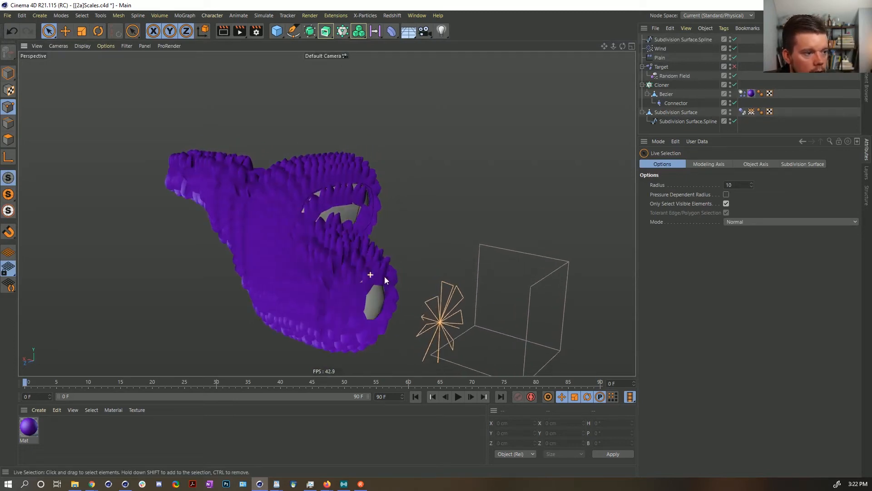
Play the wind simulation for a few frames, examine how the scales react, and return to frame 0
click(458, 396)
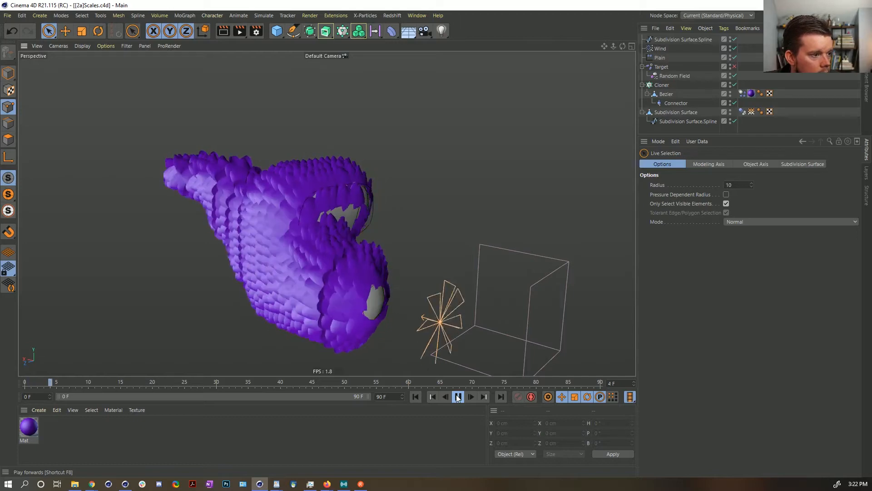
click(458, 396)
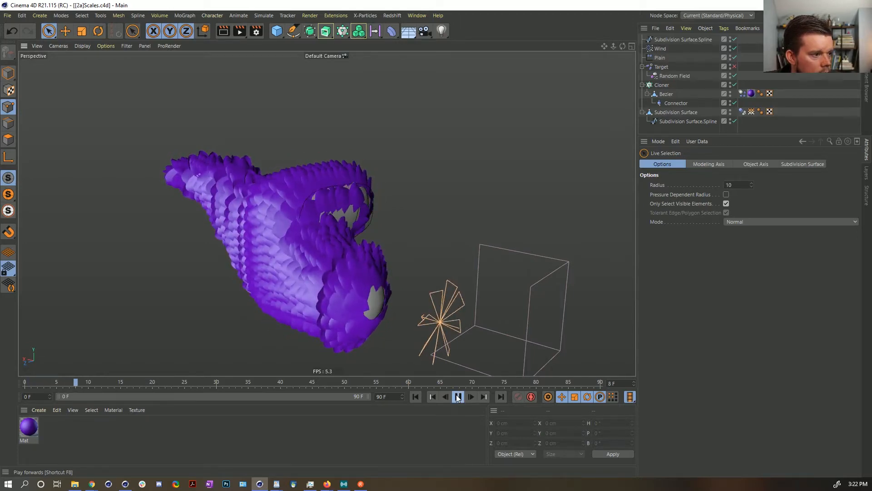
alt+drag(328, 290, 373, 267)
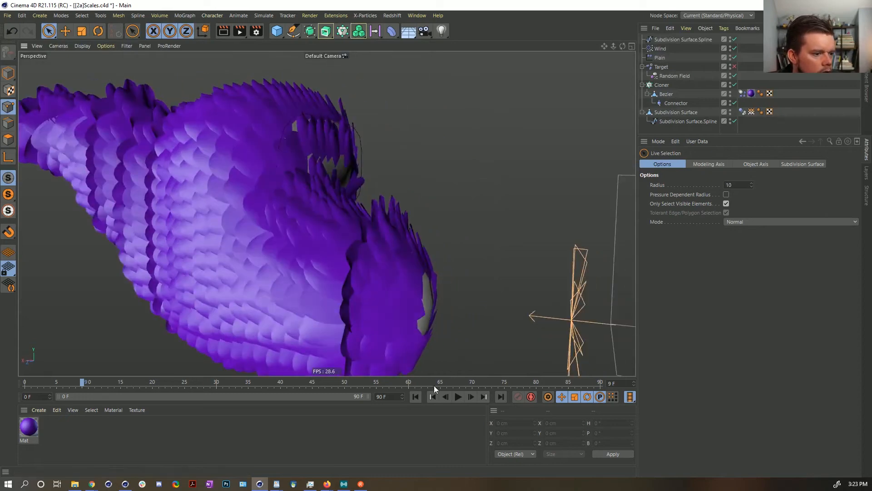
click(416, 396)
Select a single point of the top-level Subdivision Surface.Spline near the body's end facing the Wind object and set it as the first point
alt+right_drag(371, 306, 414, 283)
alt+drag(414, 283, 386, 200)
alt+right_drag(375, 259, 346, 285)
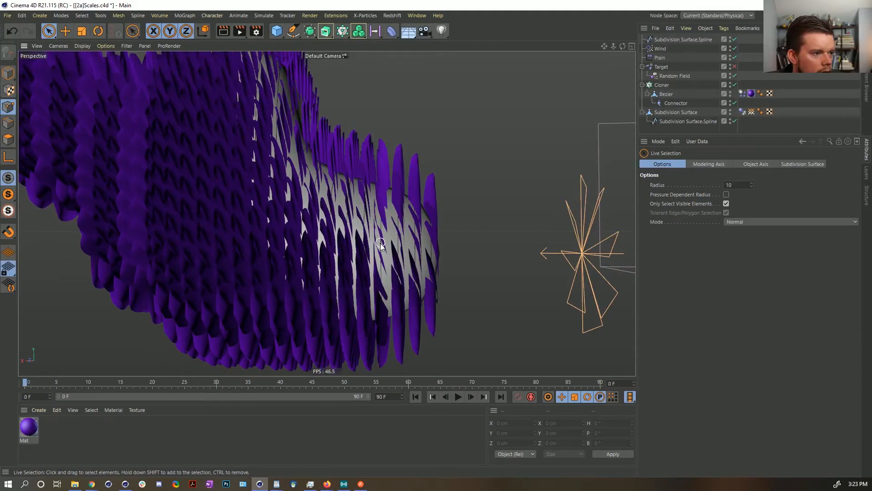
alt+drag(380, 246, 364, 300)
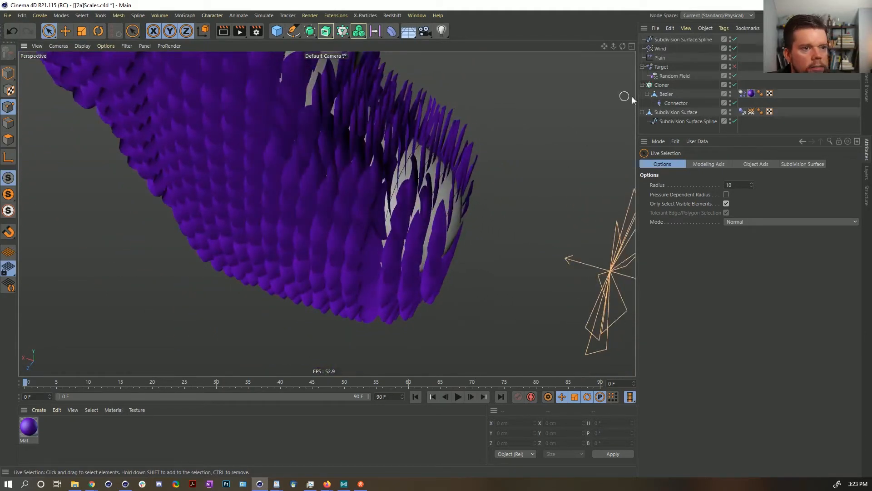
click(660, 49)
click(662, 40)
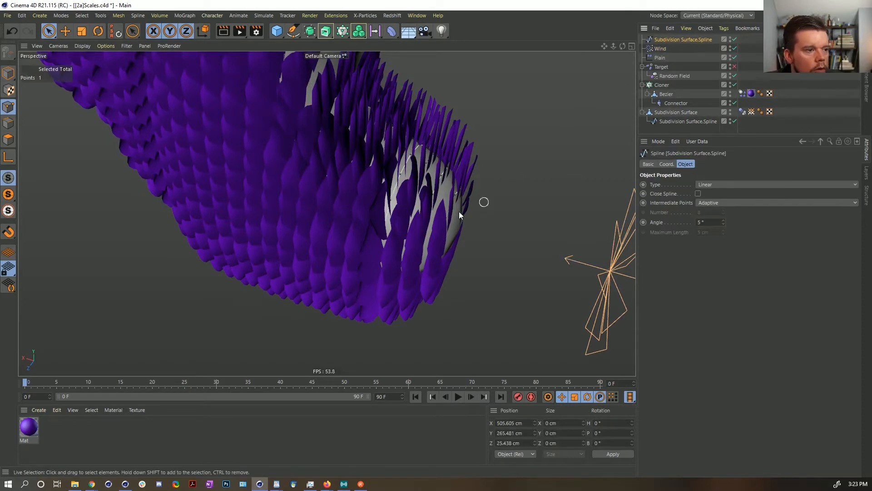
click(391, 214)
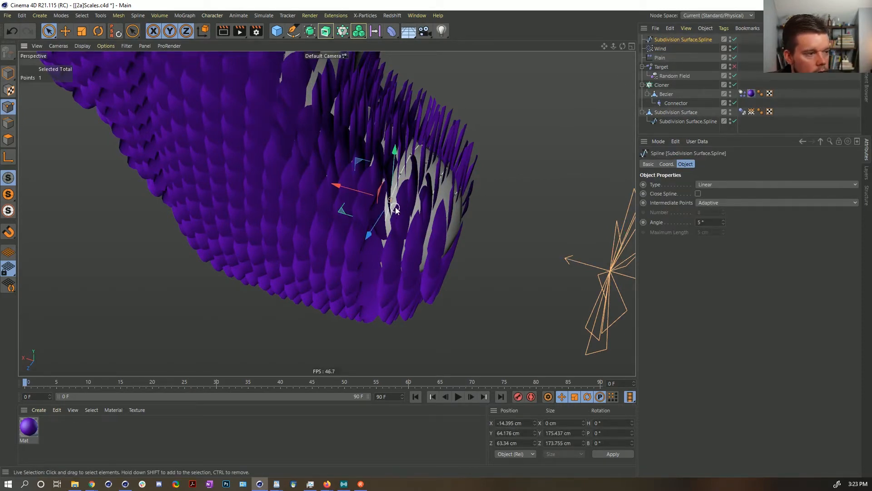
key(ctrl+a)
right_click(402, 171)
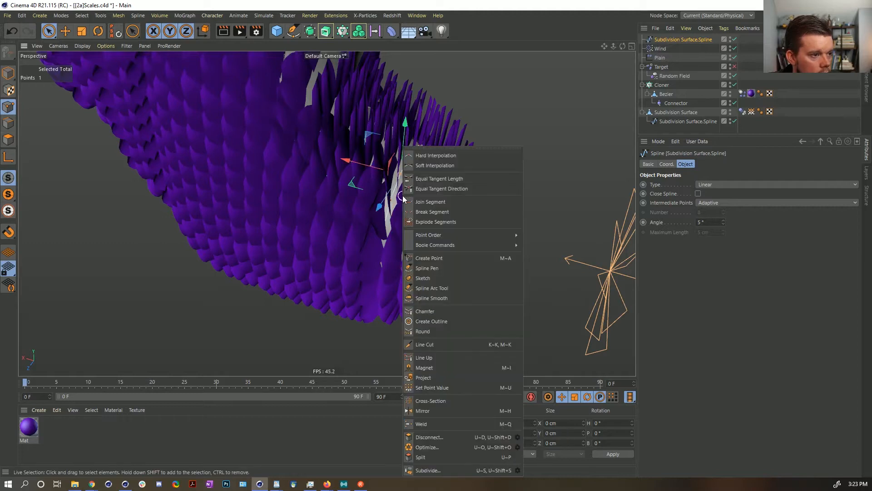
mouse_move(462, 236)
click(538, 239)
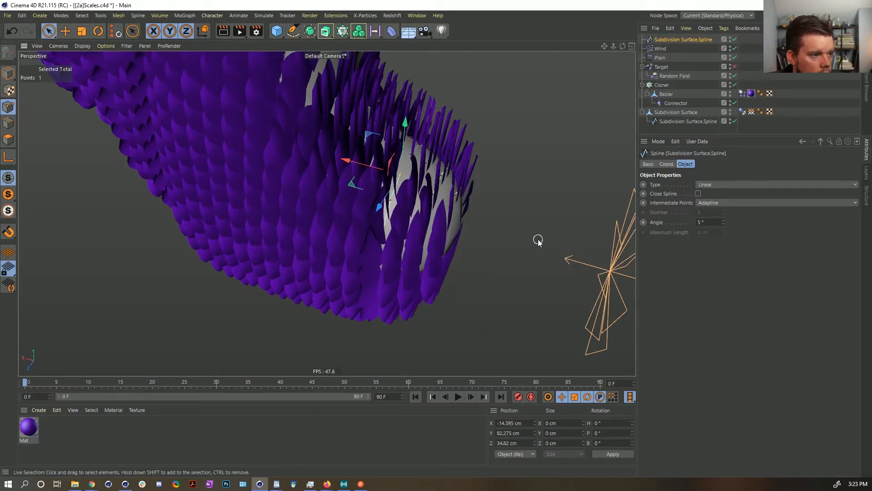
Try closing the top-level Subdivision Surface.Spline with the Close Spline option, and undo it
key(ctrl+z)
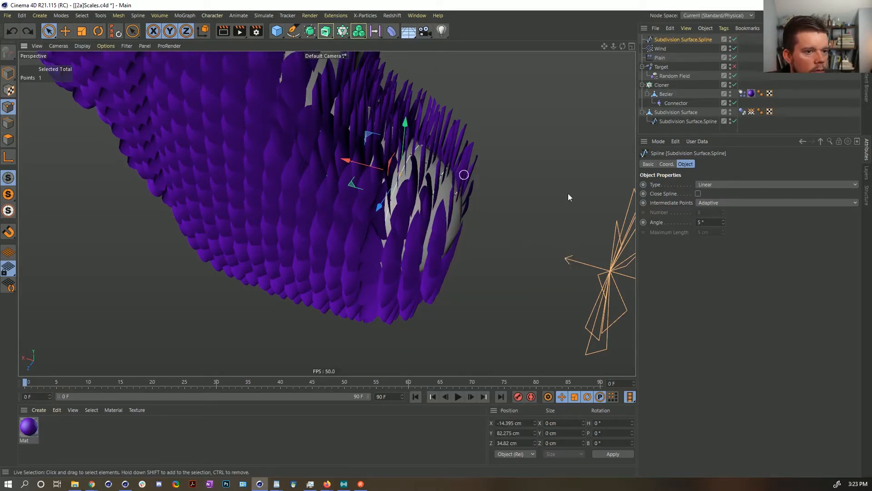
click(698, 193)
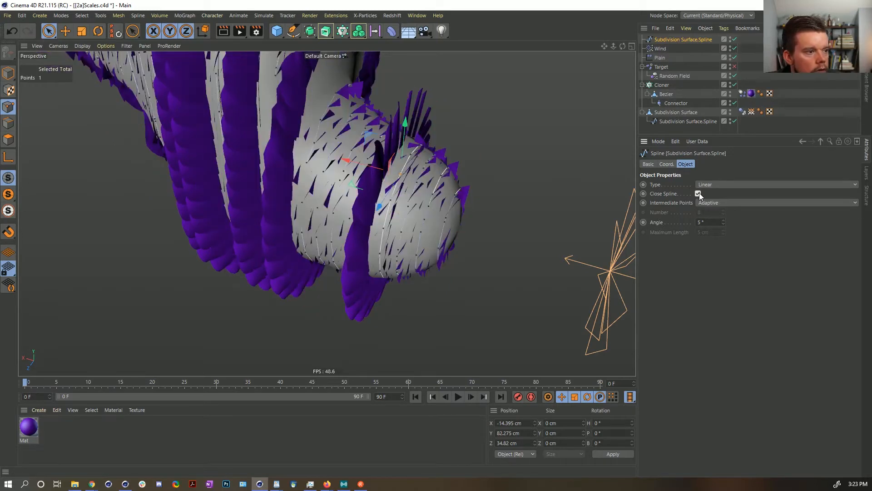
key(ctrl+z)
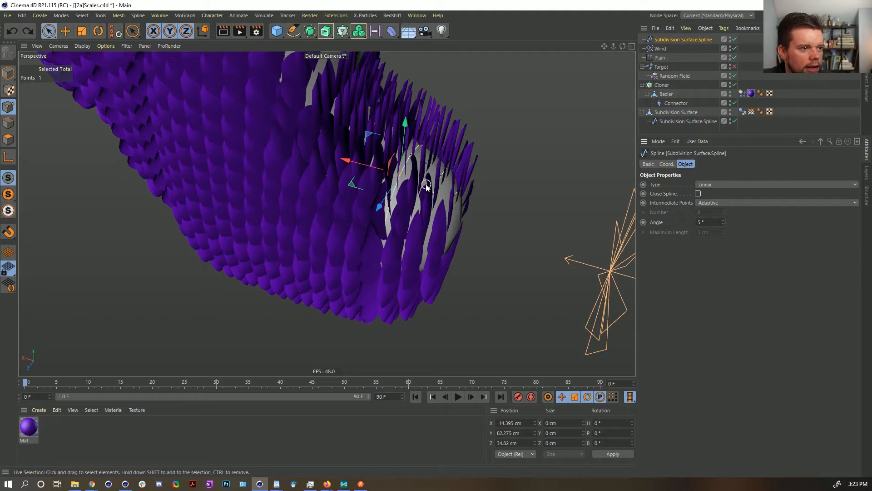
Select all points of the loop near the body's wind-facing end and inspect the scales on both sides of the body
alt+drag(426, 187, 404, 171)
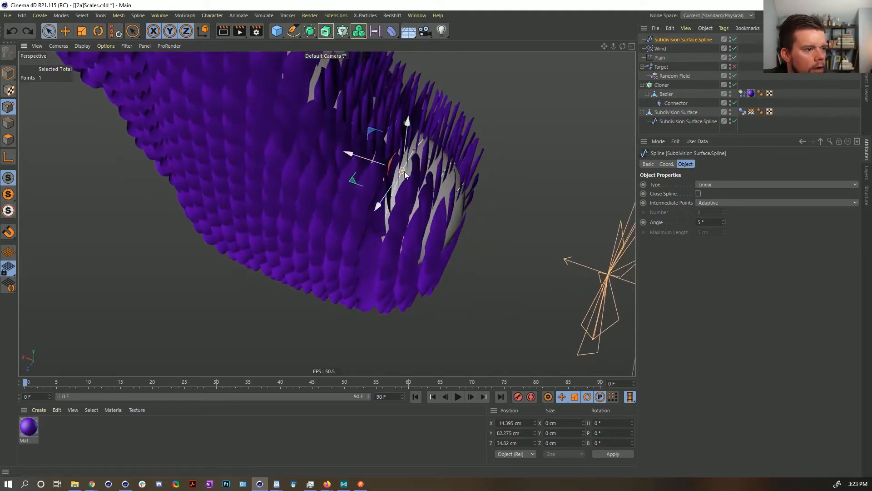
key(ctrl+a)
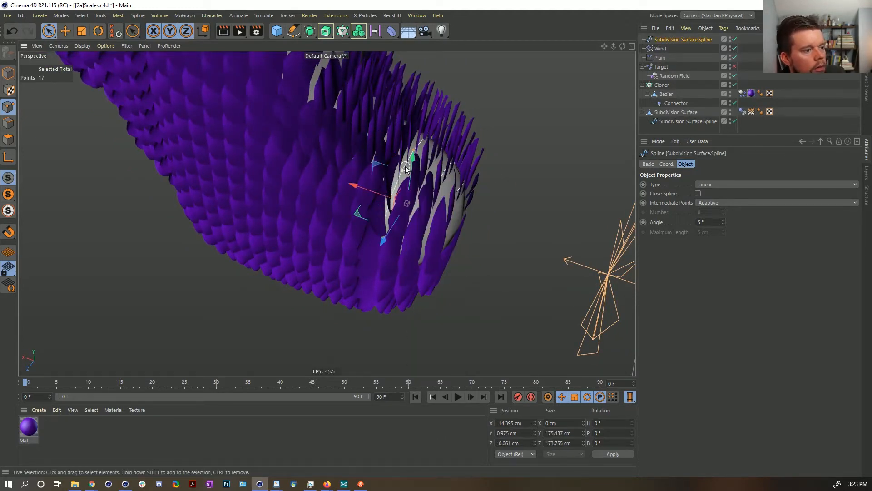
alt+drag(392, 168, 339, 187)
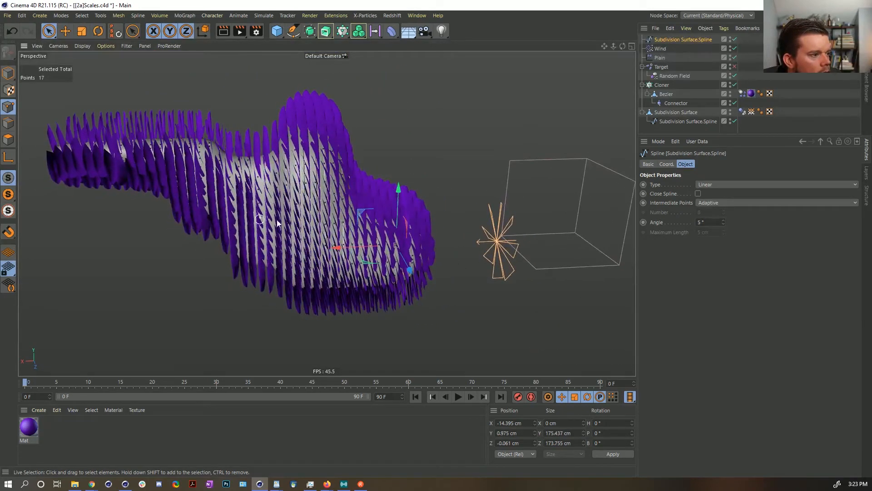
alt+drag(277, 222, 245, 217)
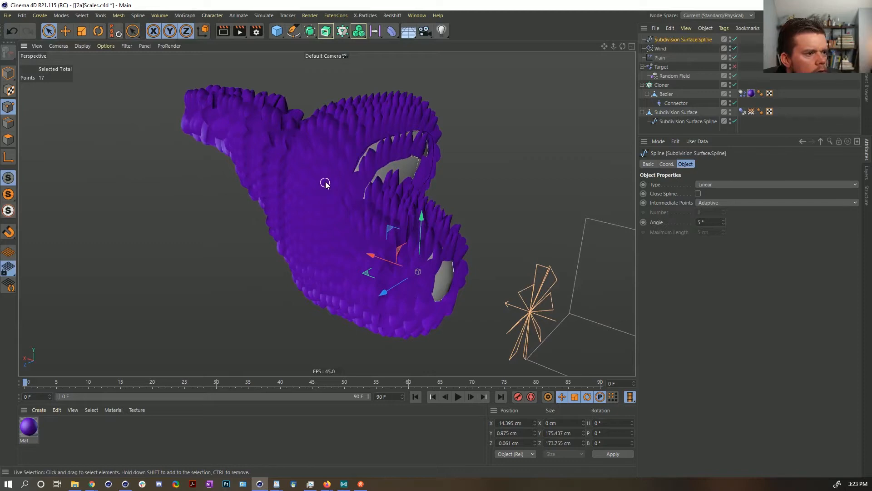
In model mode, duplicate the top-level Subdivision Surface.Spline and move the copy to about X -11.4 cm
click(8, 73)
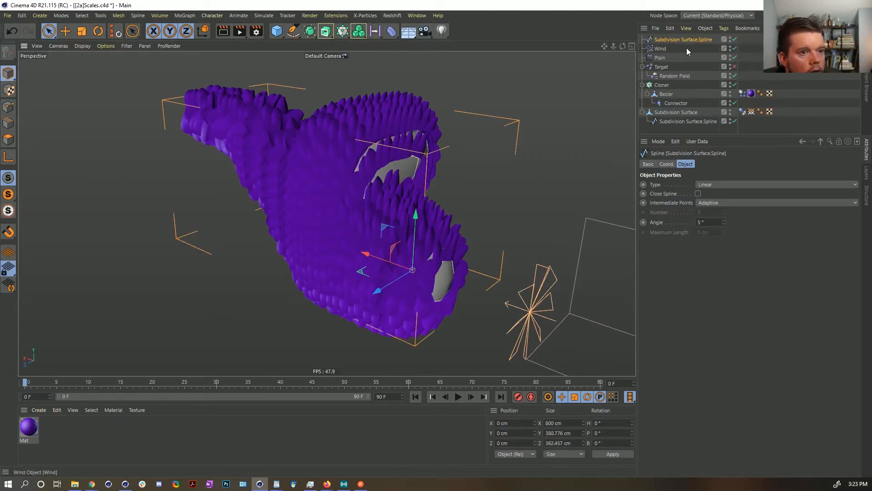
ctrl+drag(659, 41, 659, 45)
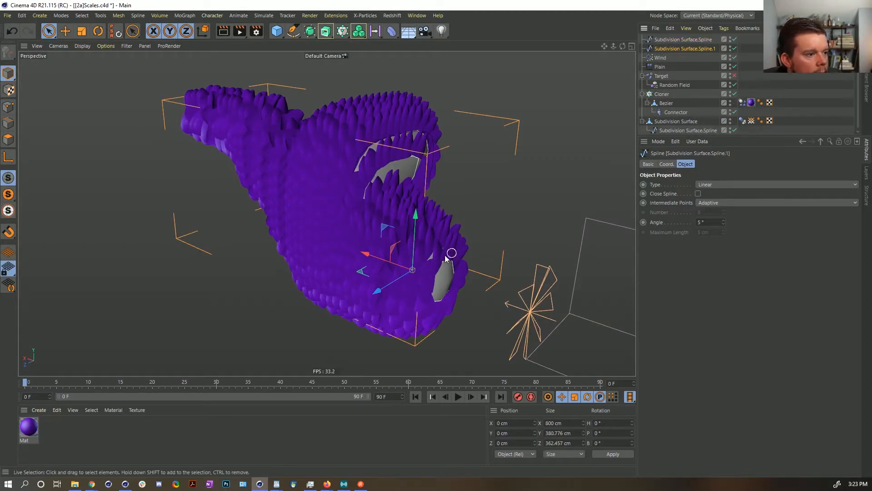
drag(365, 254, 370, 255)
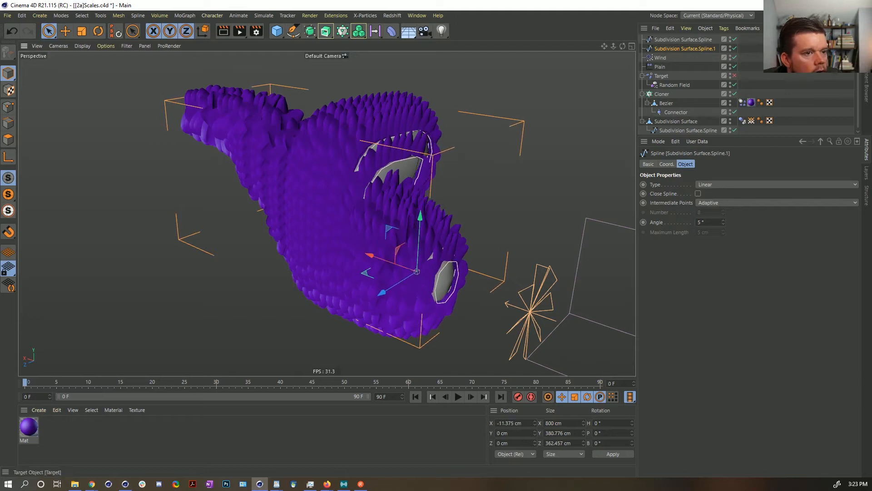
Rename the duplicated spline to Rail and assign it as the rail of the Cloner
click(657, 95)
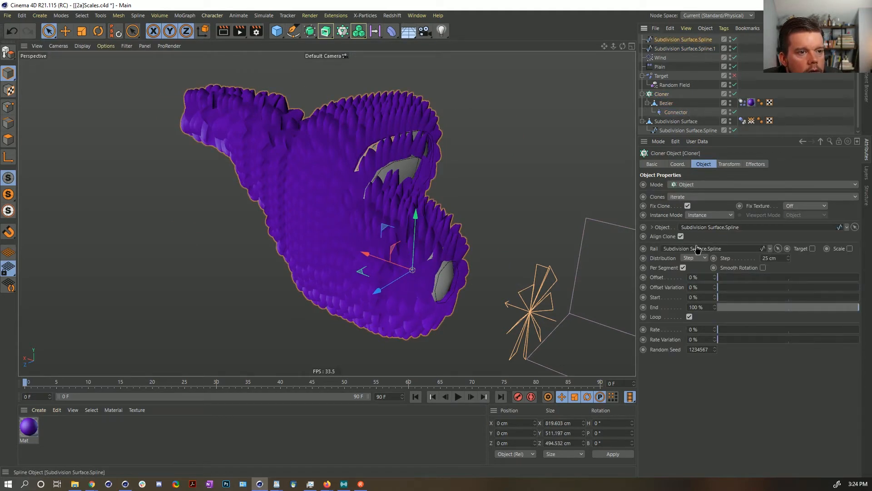
click(680, 49)
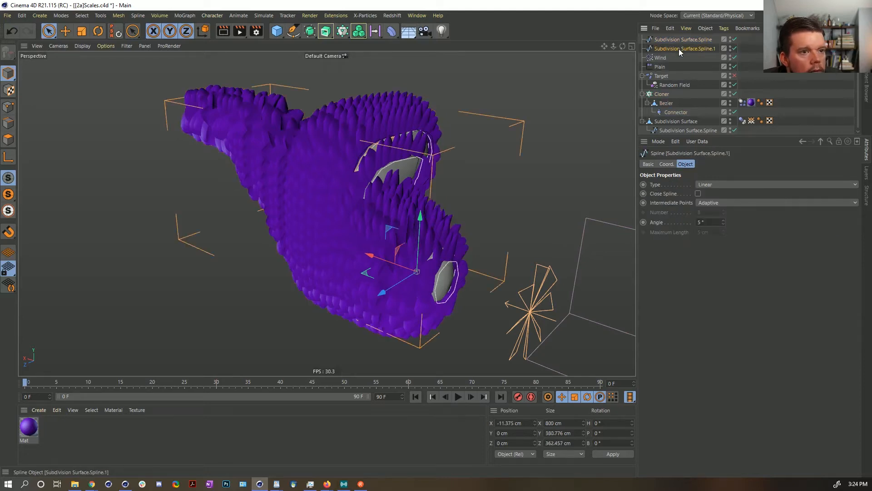
double_click(680, 49)
text(Rail)
key(Return)
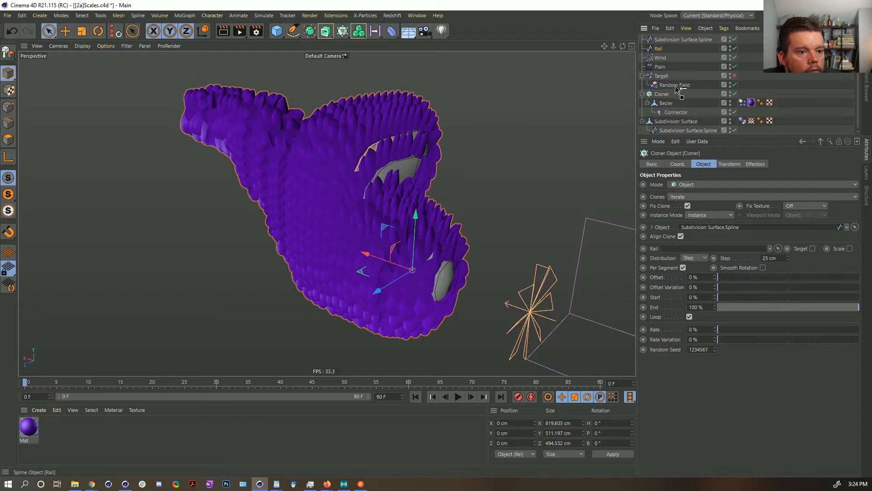
drag(683, 249, 683, 248)
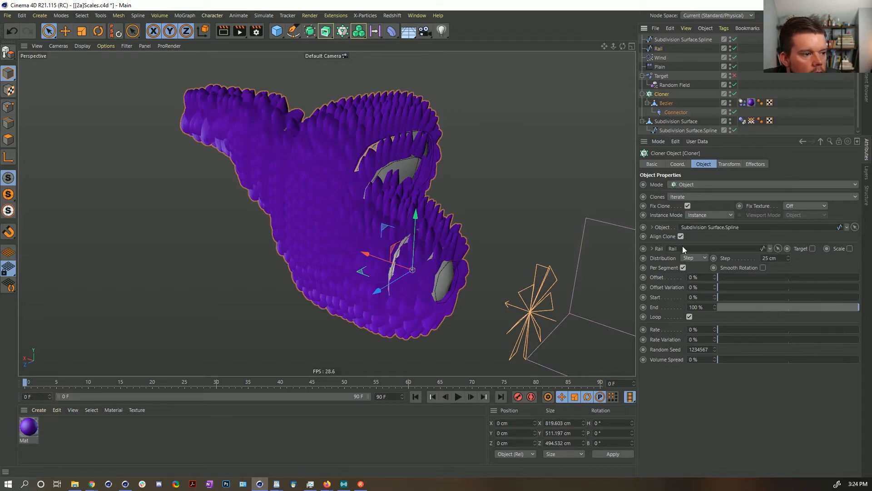
Examine the scales' orientation from the side and compare the Rail spline's position with the original Subdivision Surface.Spline
alt+drag(402, 263, 344, 261)
scroll(396, 268, up, 5)
scroll(388, 227, down, 5)
click(661, 47)
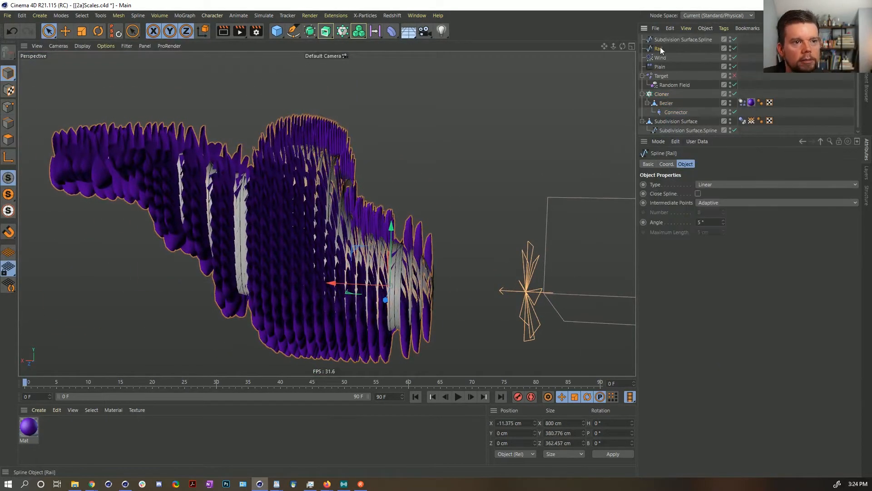
ctrl+click(660, 39)
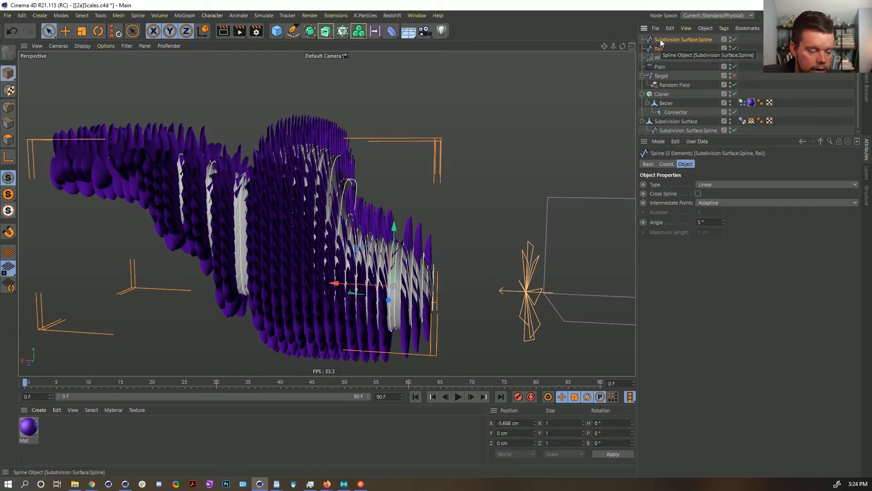
mouse_move(374, 186)
alt+mouse_down()
mouse_move(397, 195)
mouse_move(380, 196)
alt+mouse_up()
Move the Rail spline along X to about -1.8 cm, close beside the original spline
click(660, 49)
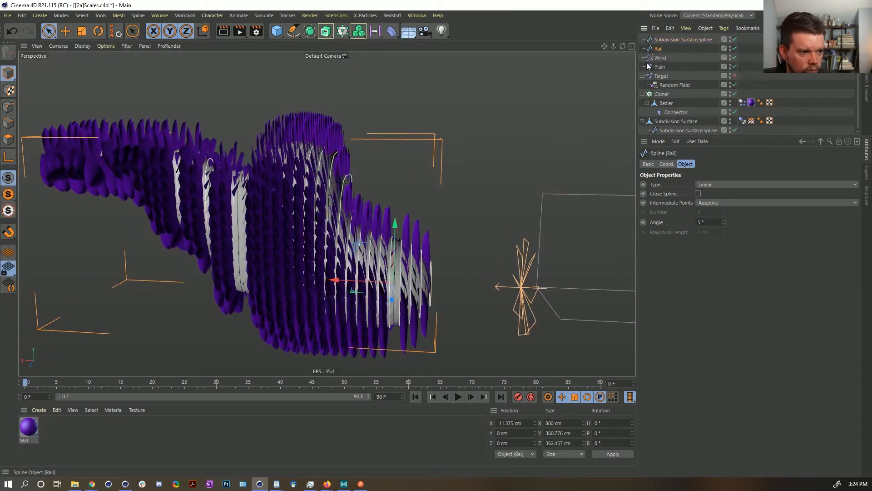
drag(363, 285, 362, 285)
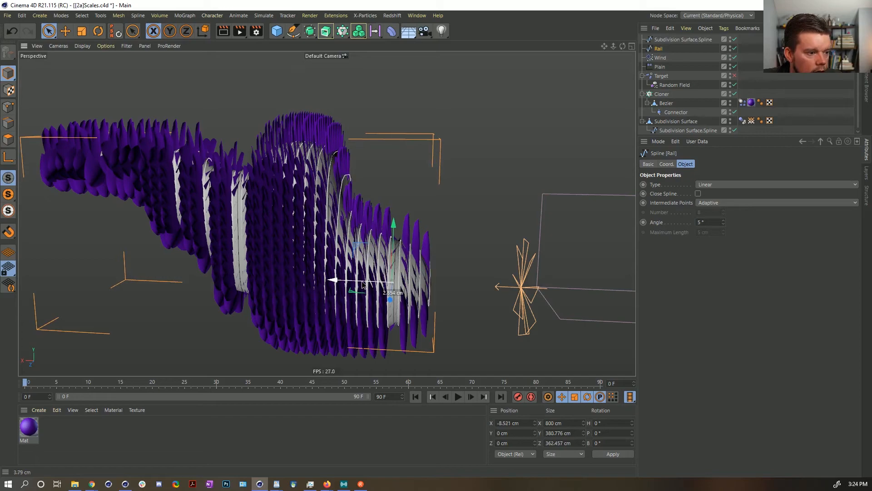
scroll(375, 285, up, 10)
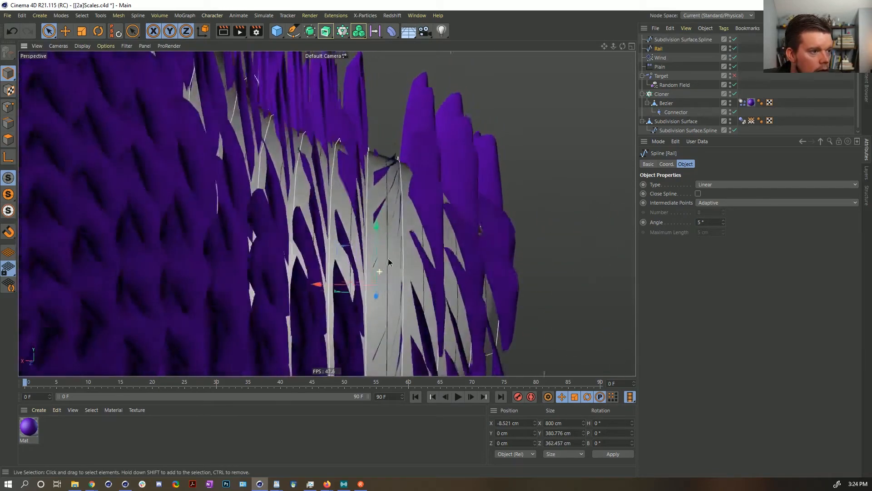
key(ctrl+z)
alt+drag(396, 254, 390, 245)
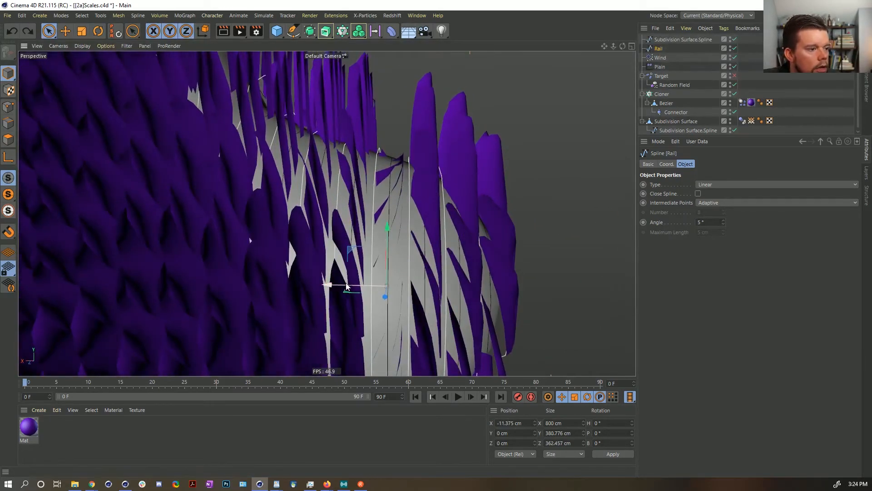
drag(335, 284, 321, 284)
right_click(351, 216)
click(380, 204)
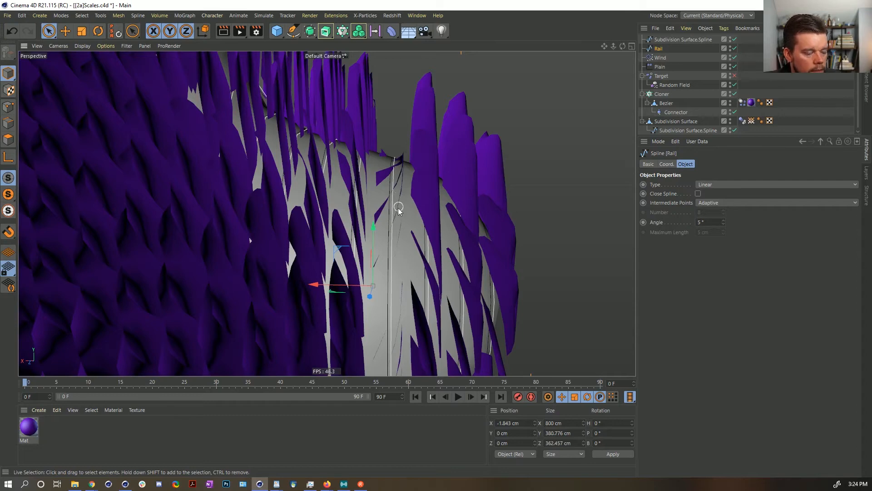
With both Rail and the top-level Subdivision Surface.Spline selected, set their matching upper points on the end loop as first points
scroll(399, 209, down, 5)
alt+drag(397, 208, 375, 223)
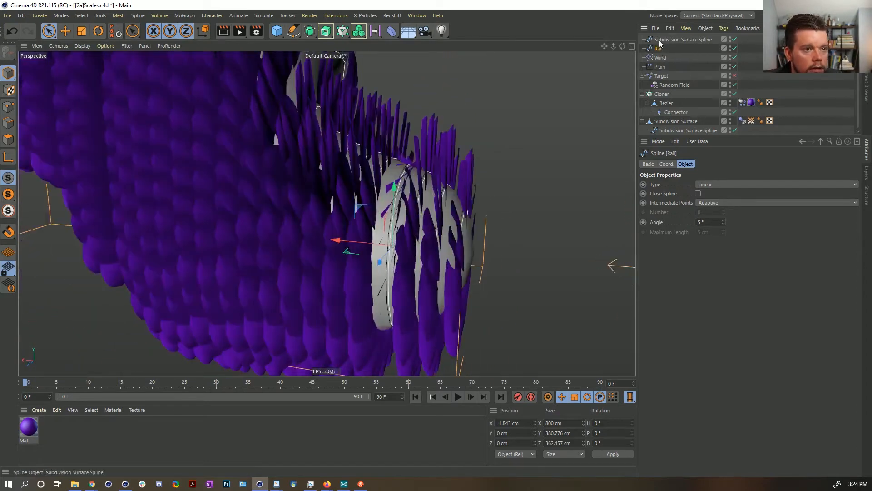
ctrl+click(672, 40)
click(8, 108)
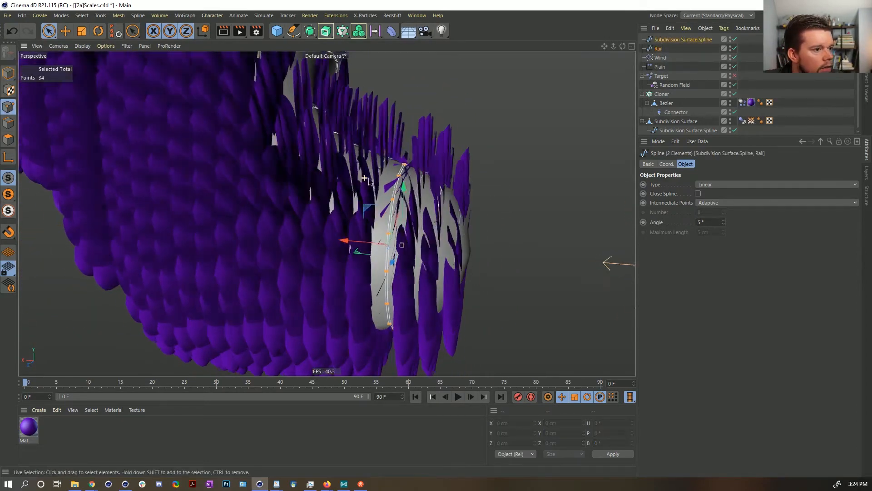
alt+drag(358, 184, 399, 181)
click(391, 175)
right_click(400, 182)
mouse_move(450, 236)
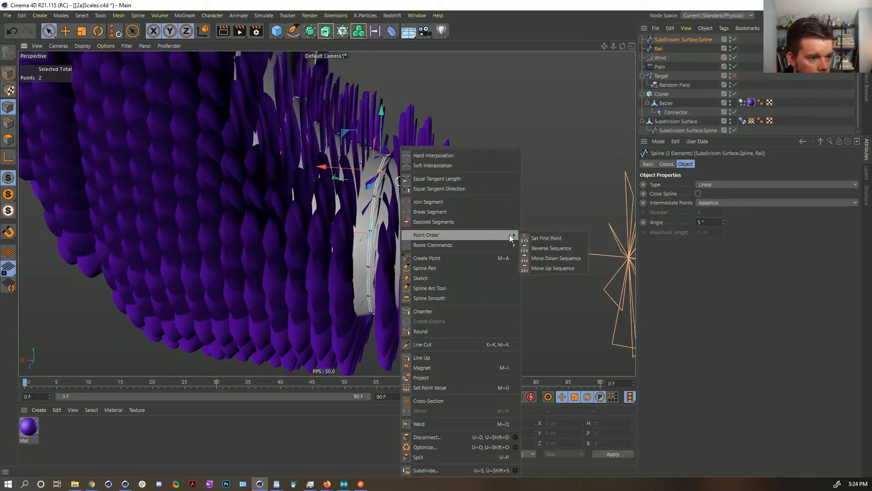
click(528, 237)
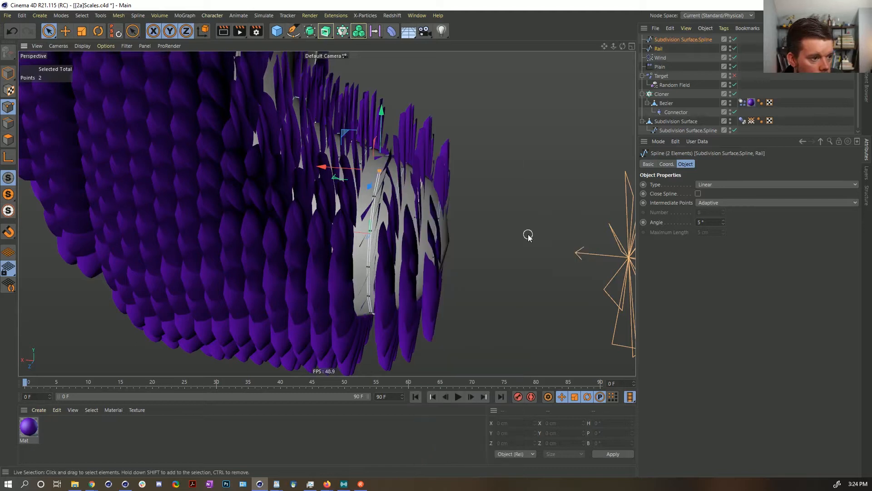
Select all connected points of that loop pair and reverse their point sequence
right_click(401, 195)
mouse_move(442, 232)
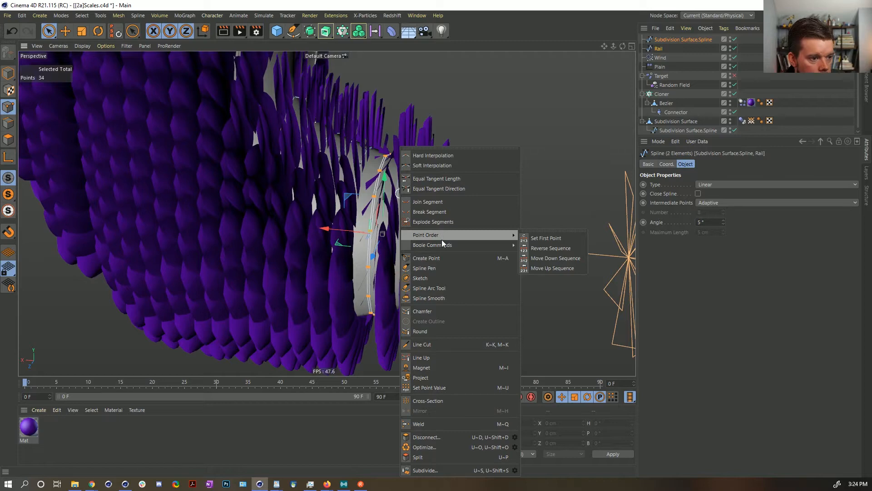
click(551, 248)
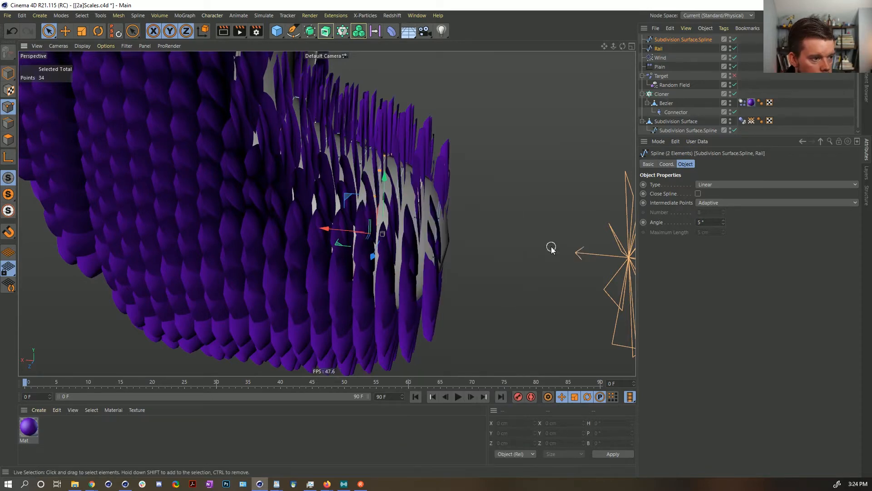
Pick points on the wrongly oriented loop pairs around the narrow part, extend the selection to whole loops, and reverse their sequence
alt+drag(355, 229, 411, 272)
click(367, 189)
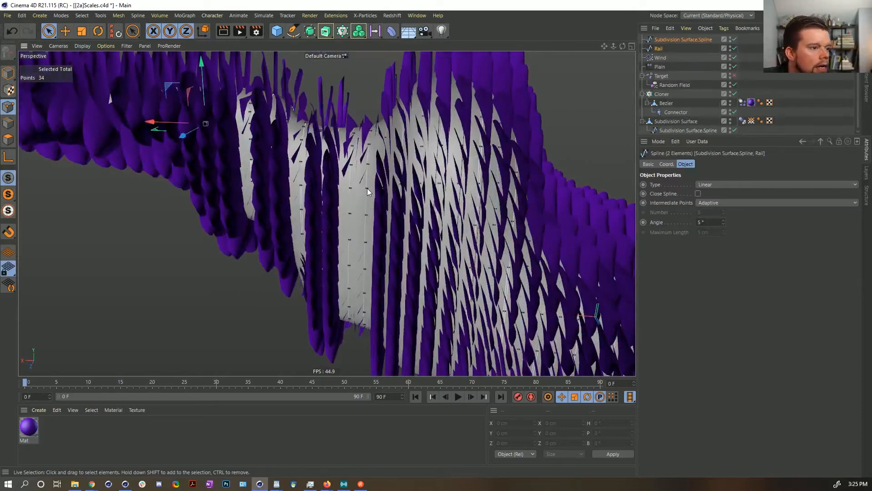
click(351, 189)
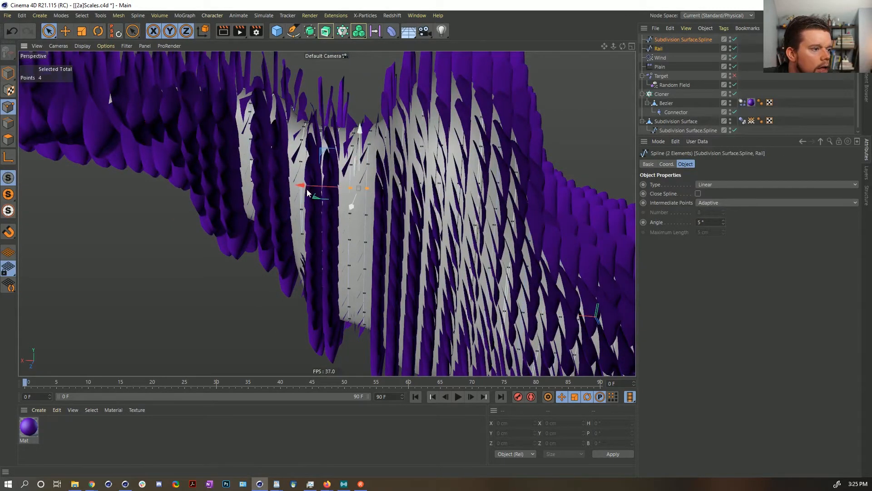
alt+drag(300, 164, 324, 195)
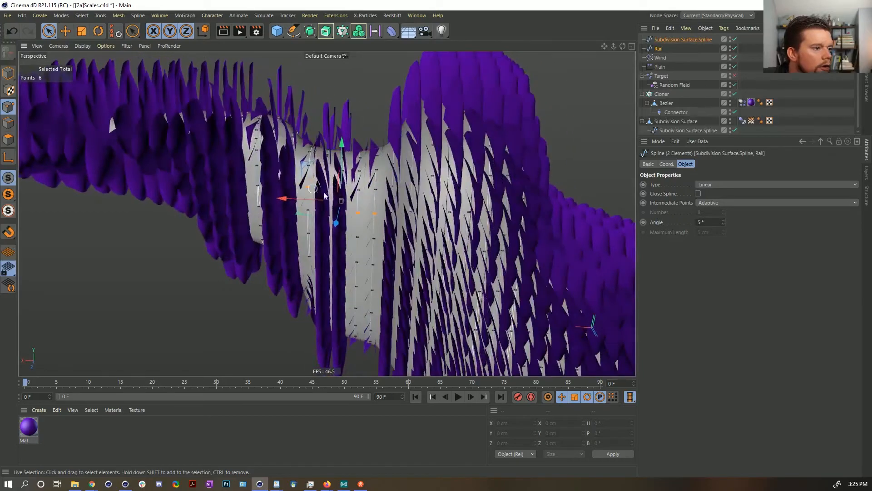
shift+click(257, 185)
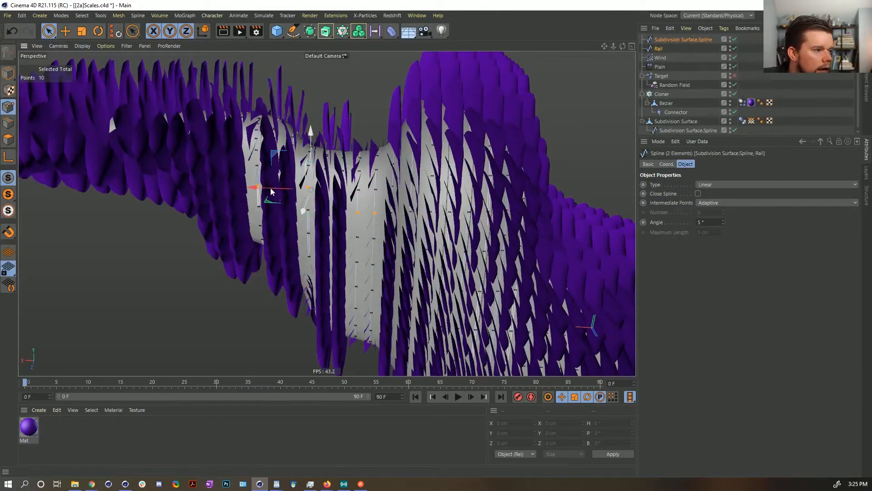
alt+drag(269, 191, 240, 201)
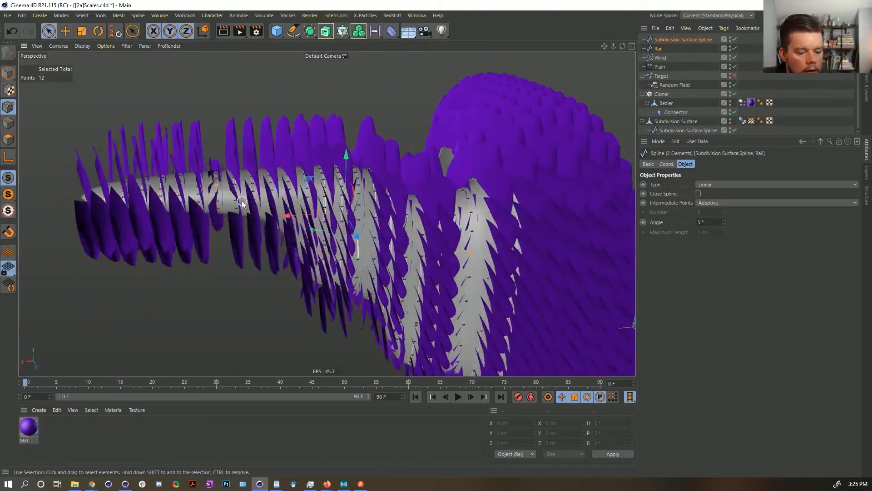
key(u)
key(w)
right_click(366, 235)
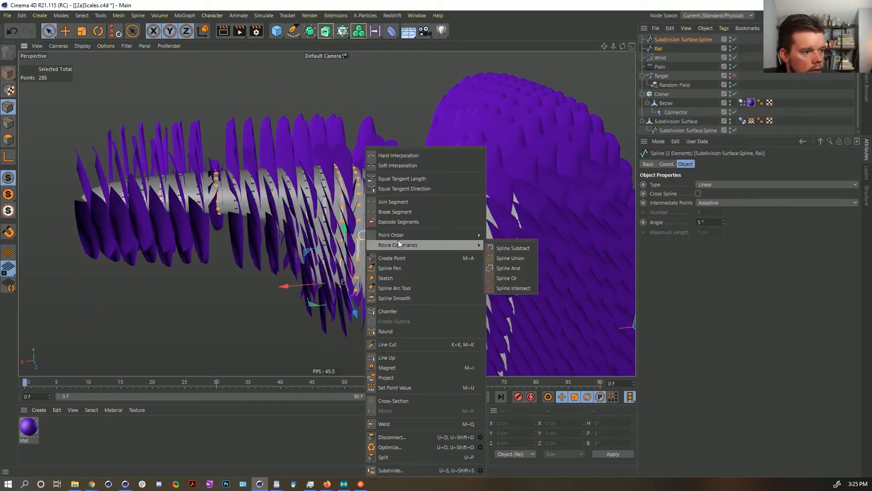
mouse_move(400, 237)
click(502, 251)
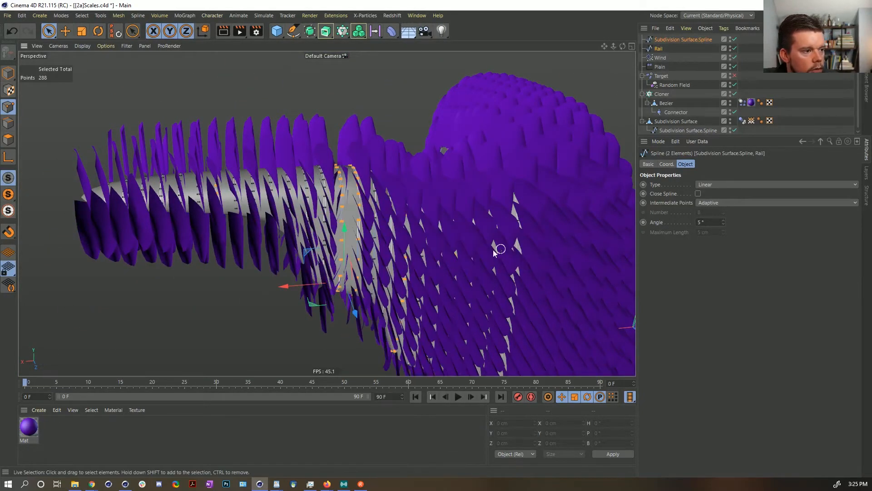
Select the whole remaining wrongly oriented loop pair where the narrow part meets the body and reverse its point sequence
alt+drag(429, 245, 386, 222)
alt+right_drag(308, 194, 362, 183)
mouse_move(363, 182)
alt+mouse_down()
mouse_move(345, 180)
mouse_move(353, 188)
alt+mouse_up()
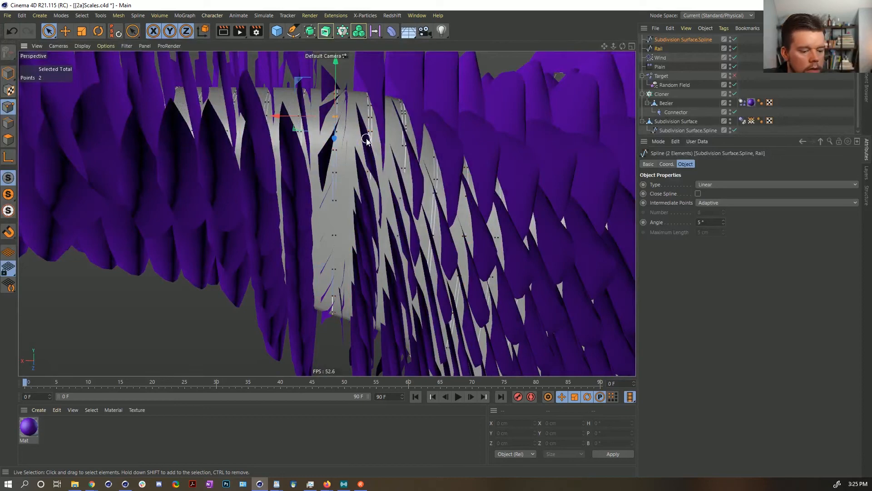
alt+drag(361, 172, 347, 146)
right_click(348, 147)
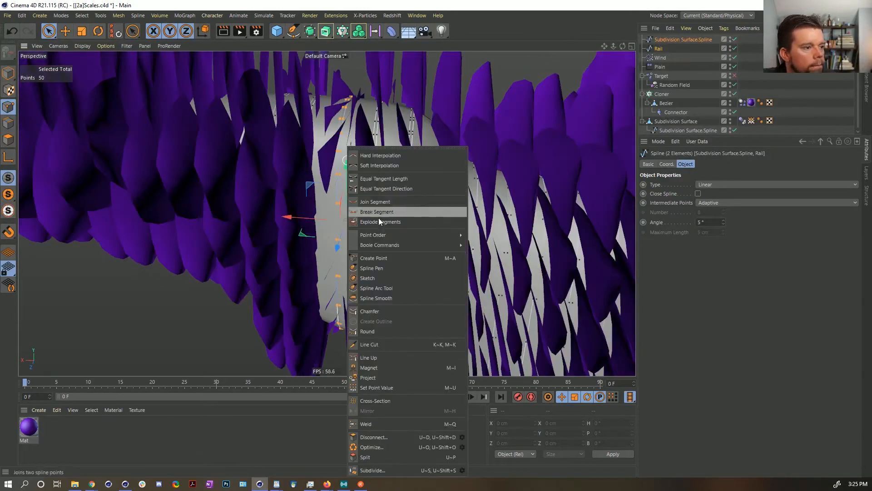
mouse_move(386, 233)
click(506, 248)
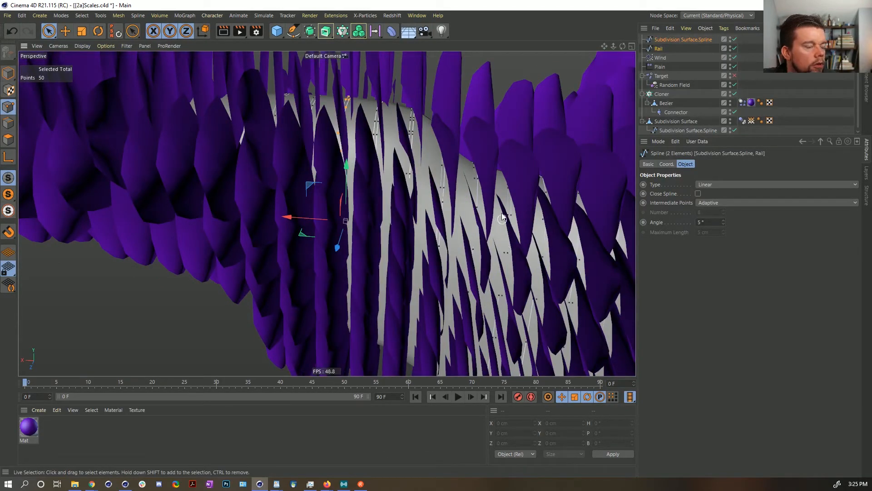
Deselect everything, play the wind simulation, examine the scales on the head and body from several sides, and return to frame 0
scroll(404, 233, down, 5)
alt+drag(476, 186, 267, 155)
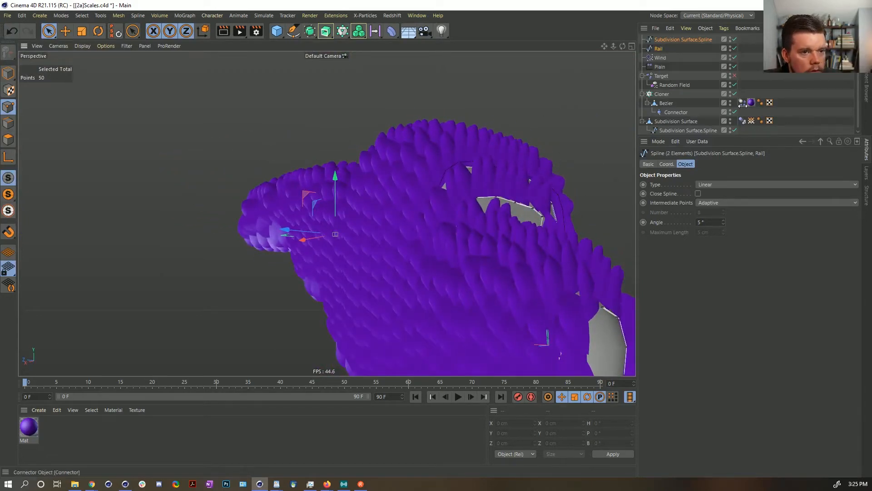
click(586, 296)
alt+drag(353, 264, 372, 297)
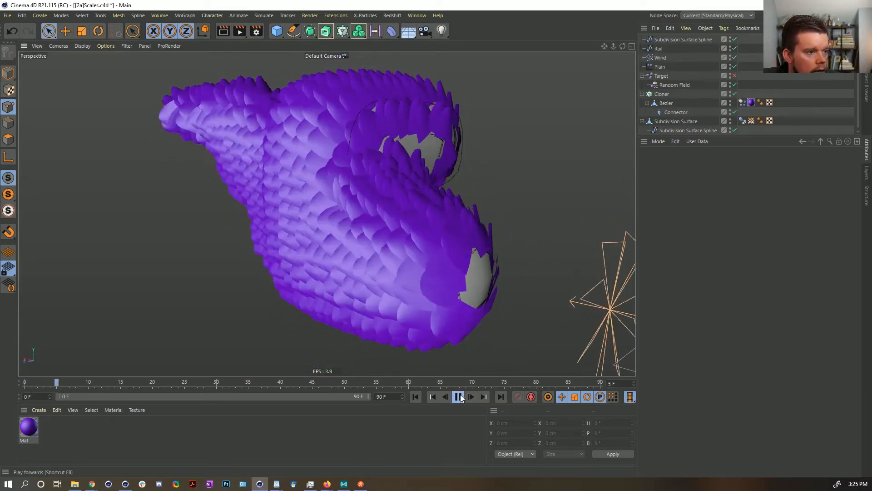
click(459, 397)
alt+drag(394, 248, 406, 248)
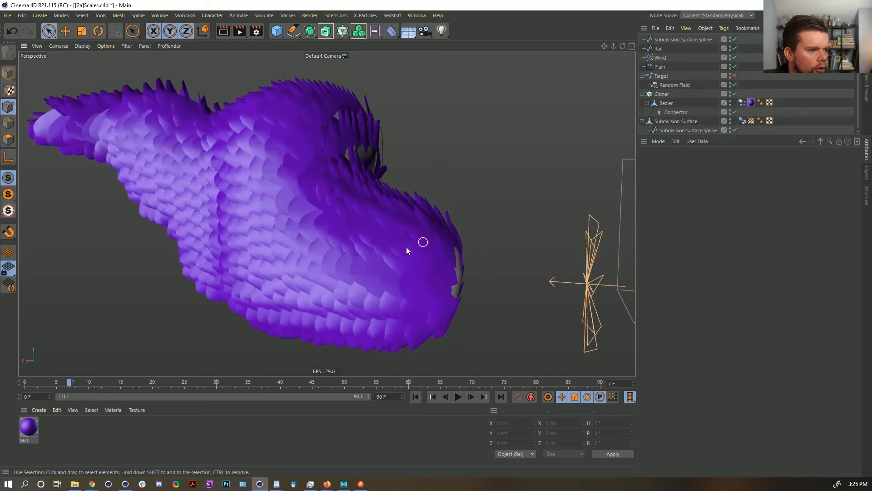
mouse_move(343, 248)
alt+mouse_down()
mouse_move(224, 236)
mouse_move(353, 249)
mouse_move(359, 235)
mouse_move(405, 274)
mouse_move(448, 244)
mouse_move(516, 234)
mouse_move(362, 260)
mouse_move(362, 295)
mouse_move(456, 335)
mouse_move(454, 318)
mouse_move(385, 266)
mouse_move(395, 299)
mouse_move(380, 284)
mouse_move(330, 301)
alt+mouse_up()
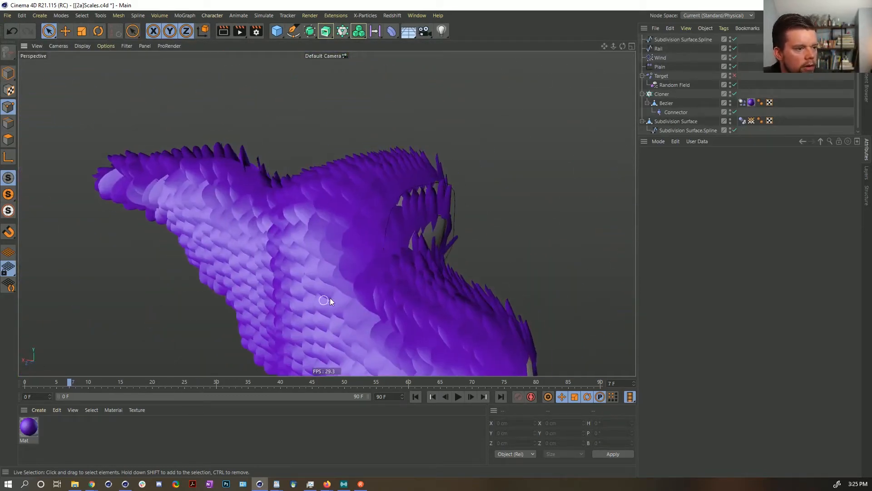
click(415, 396)
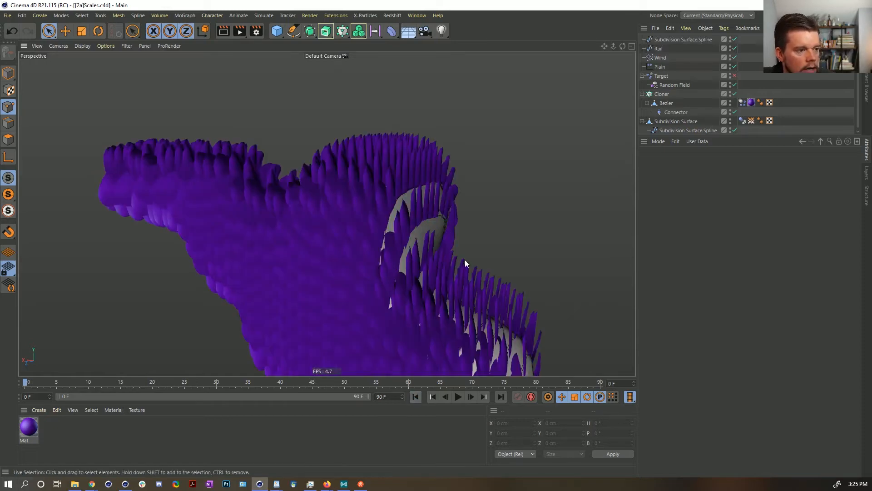
Select the Cloner and play the simulation again to check the scales along the narrow part, returning to frame 0
alt+drag(463, 262, 339, 264)
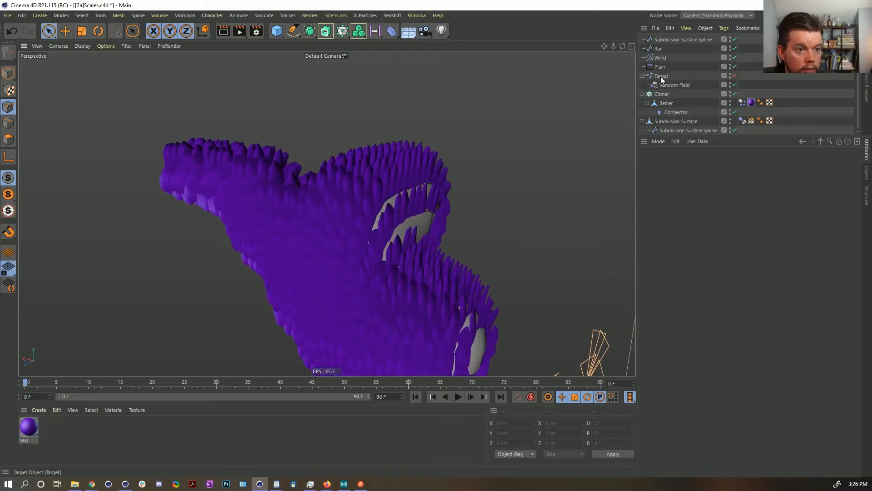
click(662, 94)
alt+drag(345, 196, 355, 222)
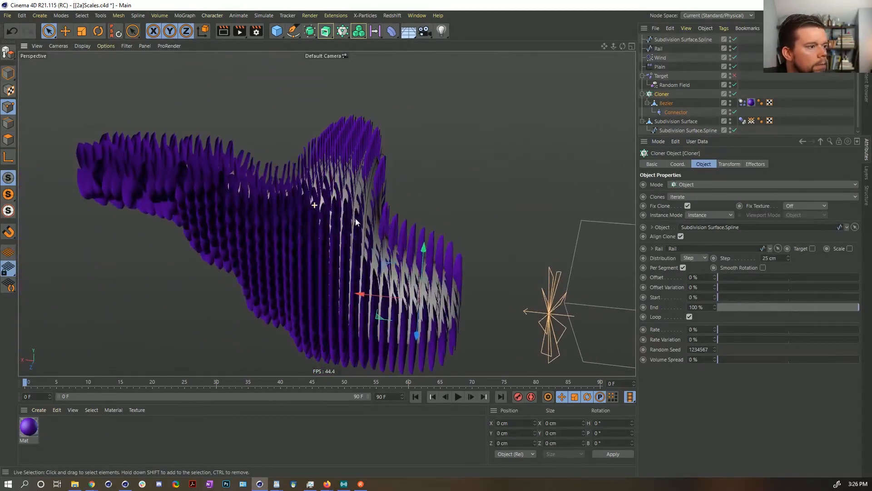
alt+middle_drag(356, 220, 458, 266)
alt+right_drag(364, 217, 415, 222)
alt+drag(386, 227, 442, 283)
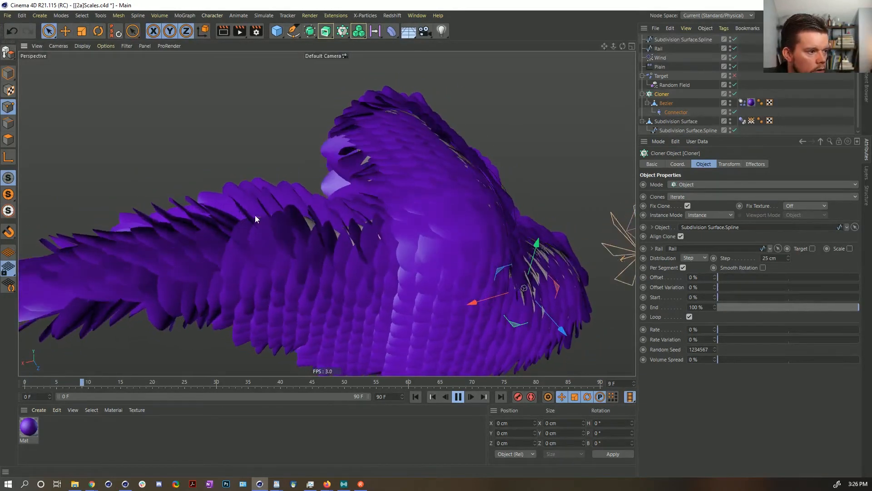
click(459, 397)
alt+drag(386, 212, 347, 215)
click(419, 397)
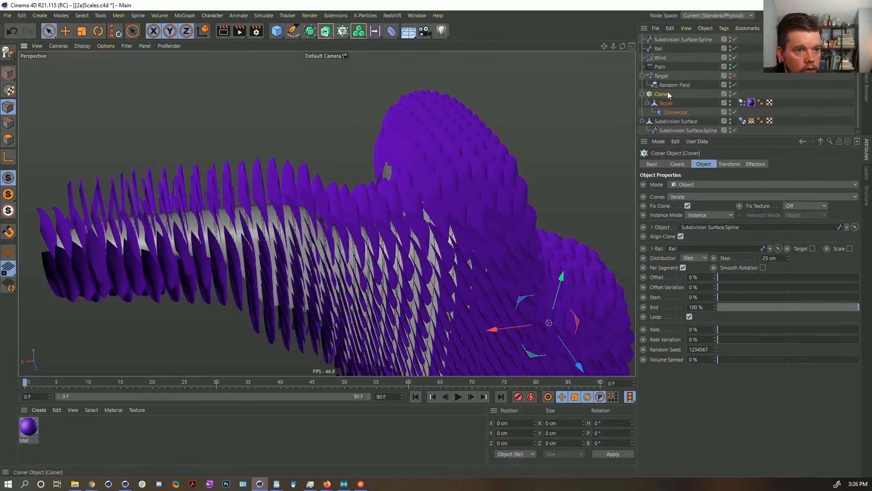
Add a second Plain effector to the Cloner, undoing any shift of its position
click(342, 31)
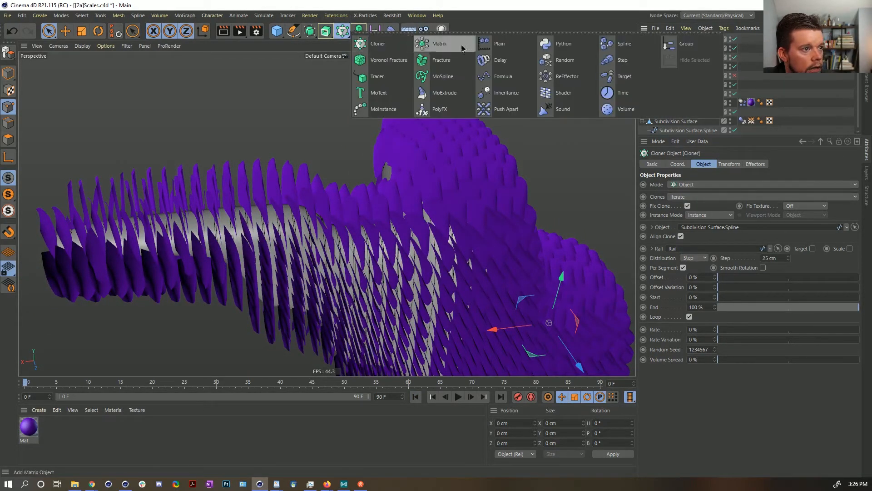
click(495, 42)
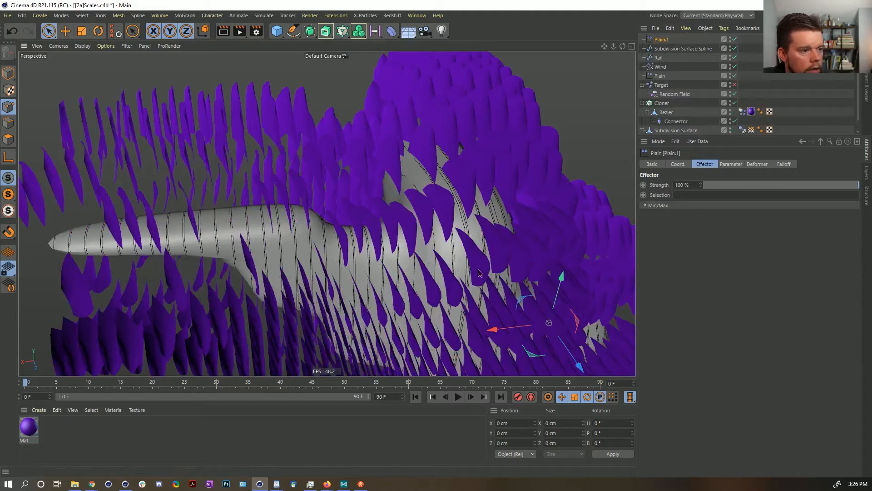
drag(518, 301, 233, 160)
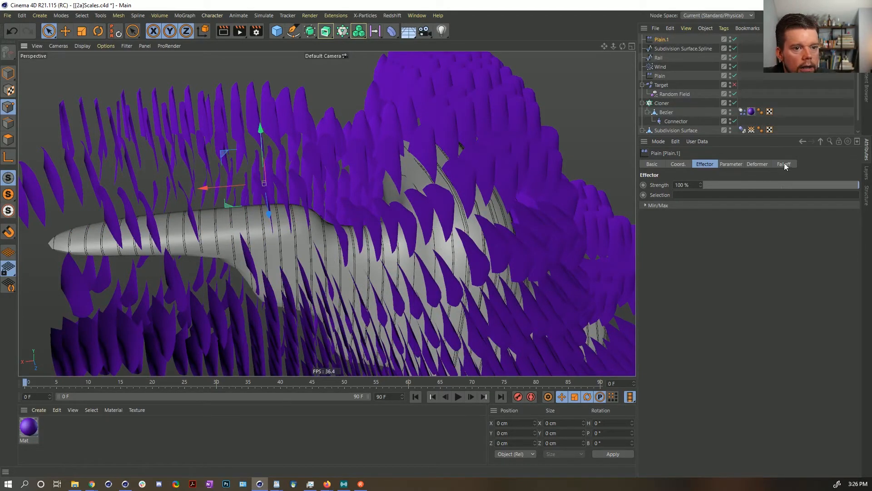
key(ctrl+z)
Make the new Plain effector affect scale instead of position, with Uniform Scale and Absolute Scale enabled and Scale at -0.58
click(732, 164)
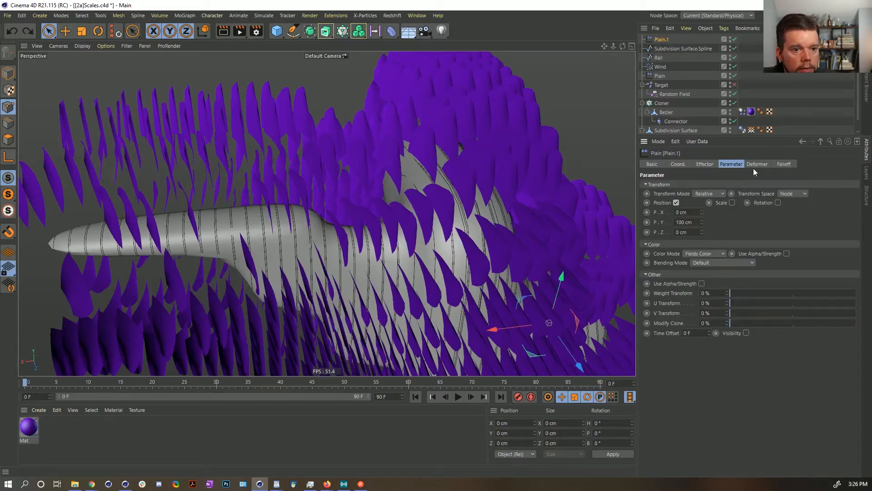
click(732, 203)
click(676, 202)
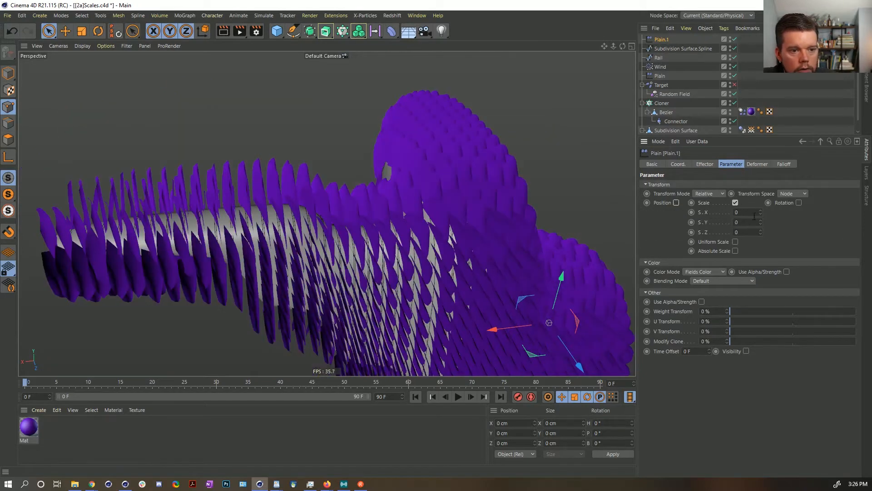
click(735, 242)
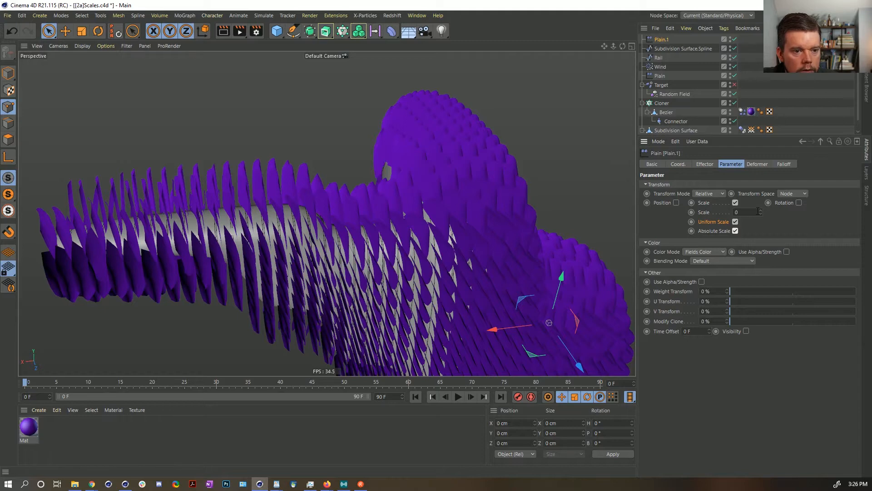
drag(761, 212, 762, 235)
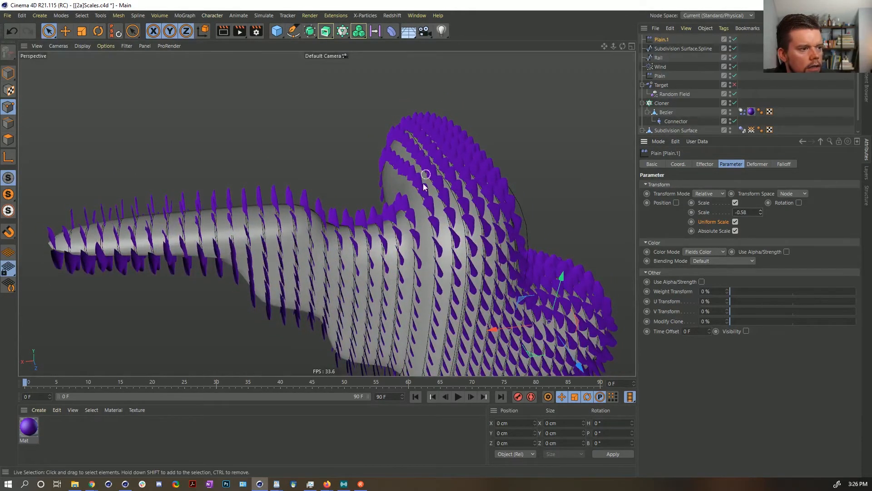
alt+drag(424, 186, 413, 218)
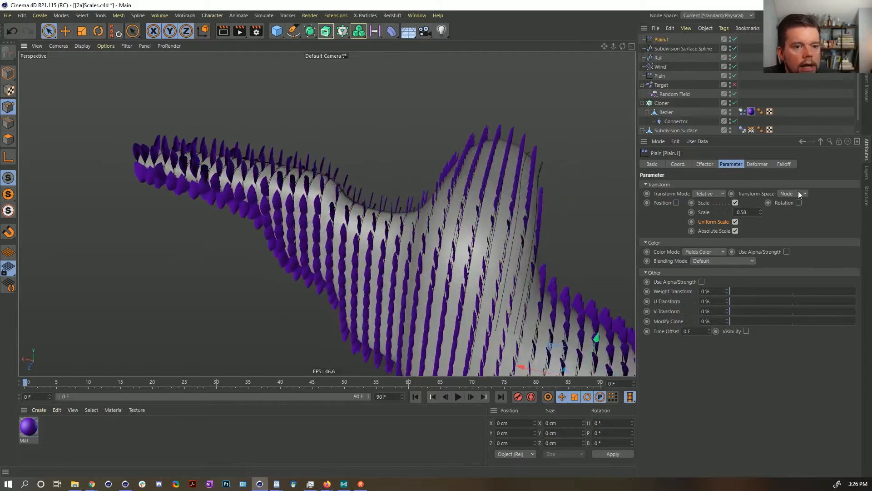
Add a Capsule Field to the new Plain effector's falloff and move it about 479 cm onto the narrow part
click(783, 164)
click(660, 253)
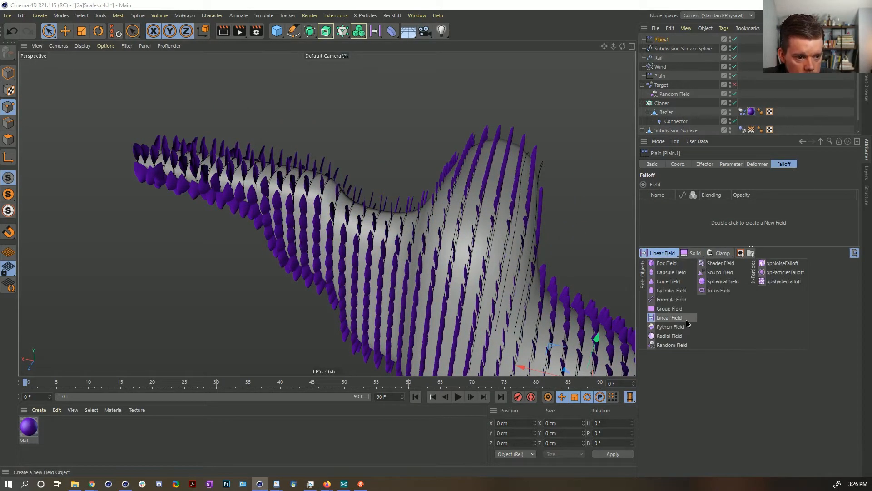
click(670, 274)
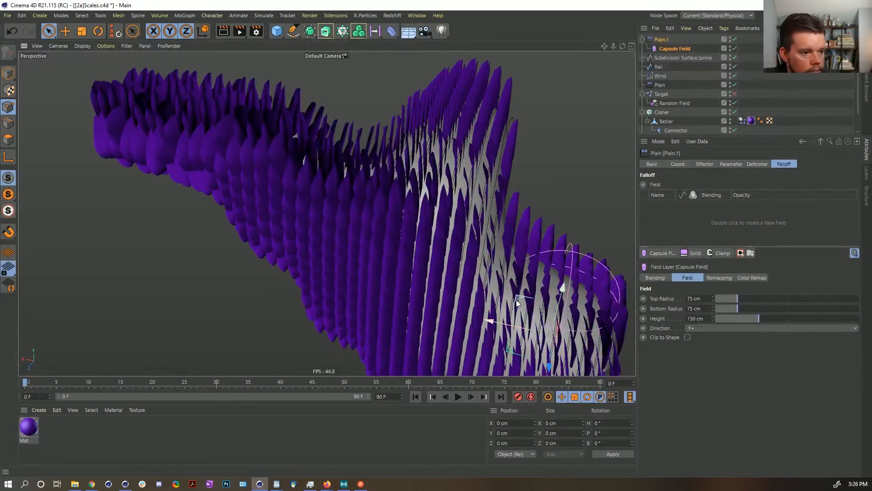
drag(510, 301, 264, 93)
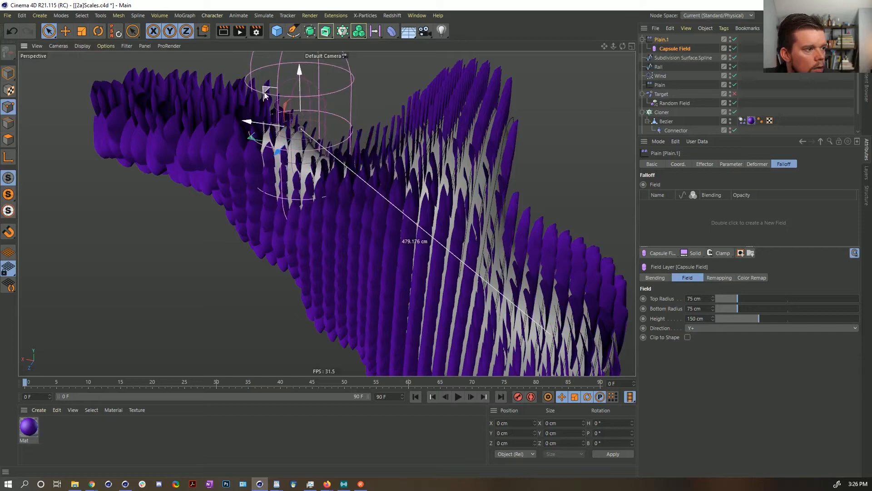
Set the Capsule Field's direction to X+ and raise it slightly above the narrow part
click(700, 328)
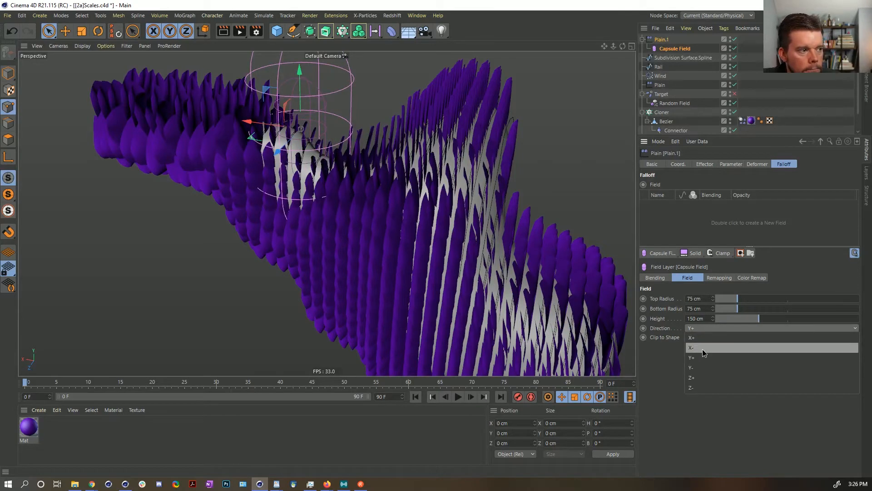
click(702, 339)
alt+drag(334, 184, 306, 234)
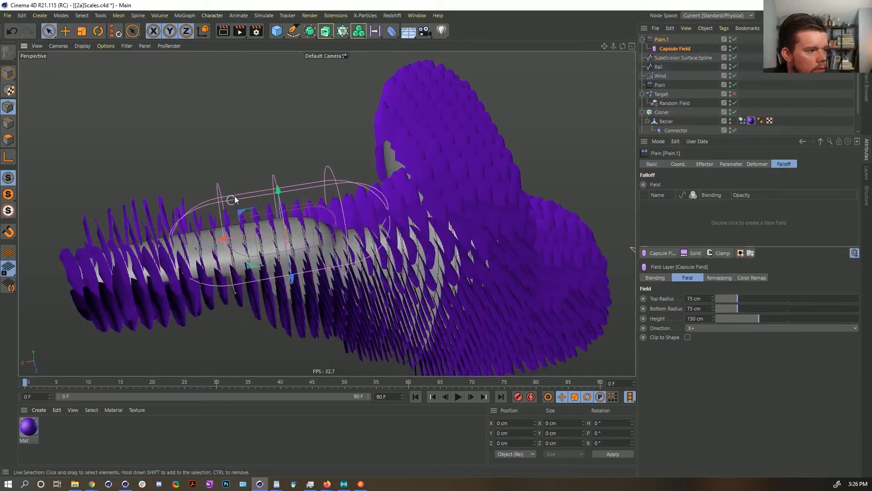
drag(279, 200, 275, 173)
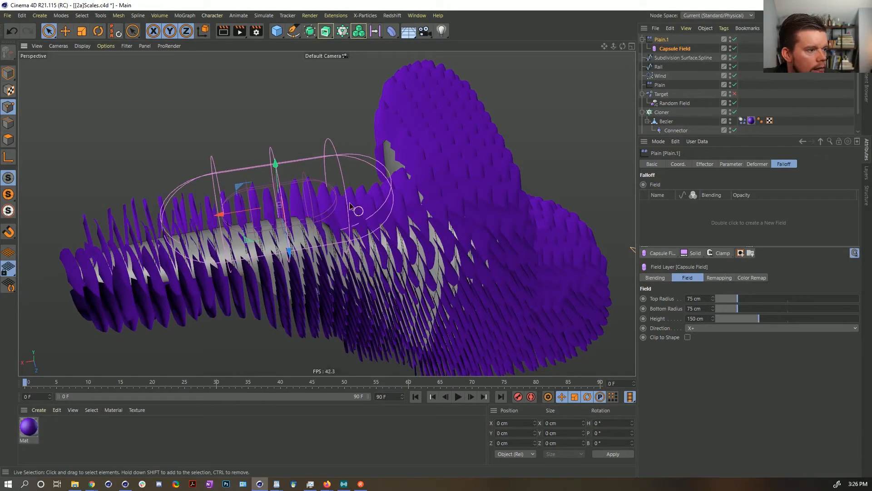
alt+drag(350, 206, 453, 169)
Scale the Capsule Field up to radii of about 134.6 cm and a height of about 269.3 cm
click(674, 48)
key(t)
drag(491, 135, 818, 72)
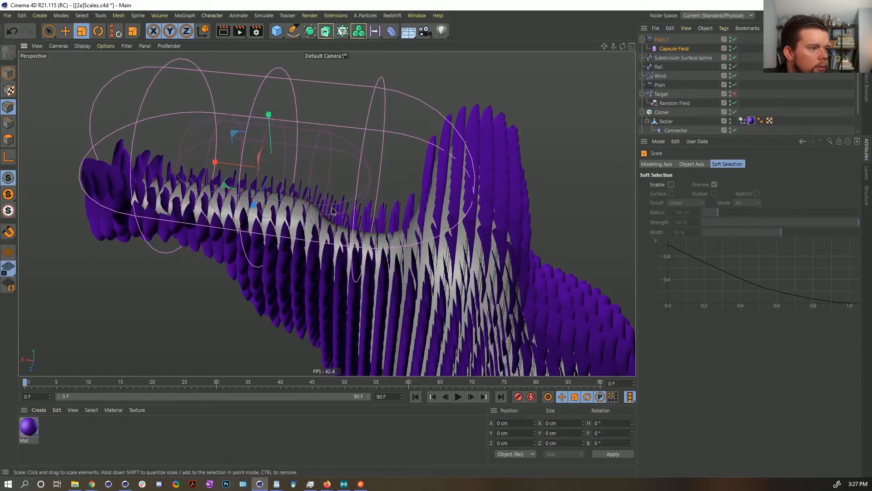
alt+drag(331, 207, 500, 182)
key(e)
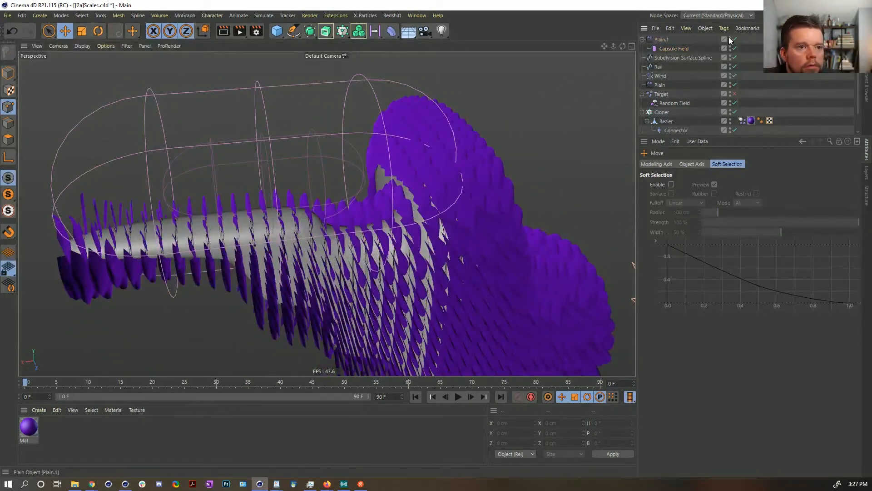
Hide the new Plain effector's viewport display, play the simulation to check the smaller scales, and return to frame 0
alt+double_click(729, 38)
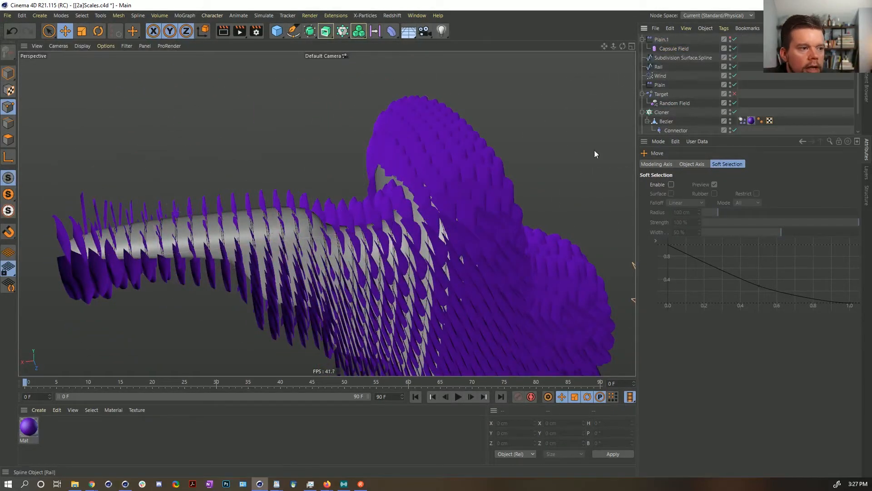
click(458, 398)
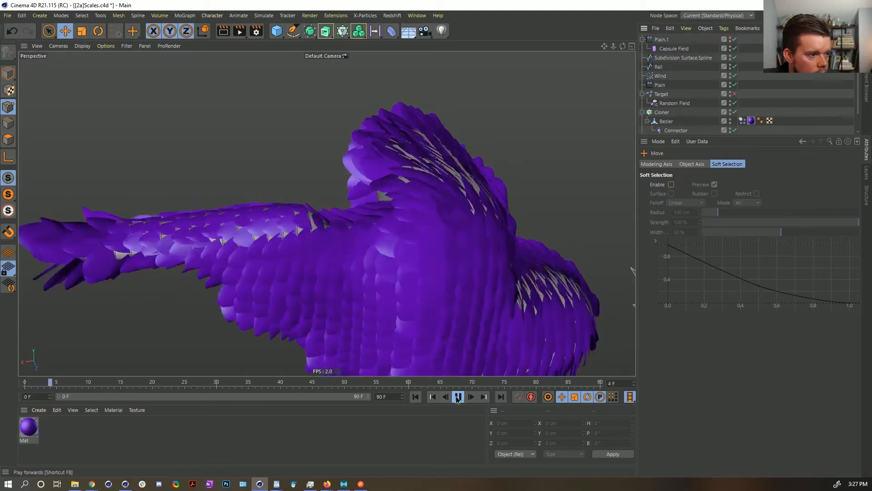
alt+drag(308, 245, 345, 225)
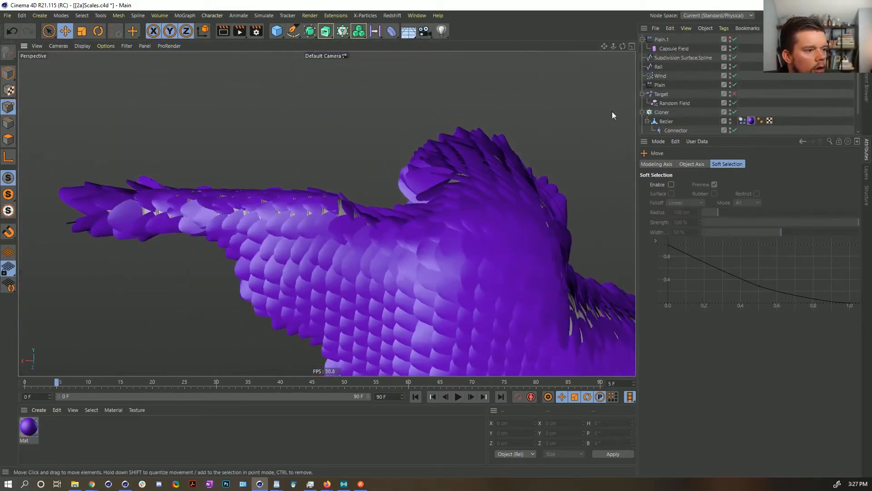
click(415, 397)
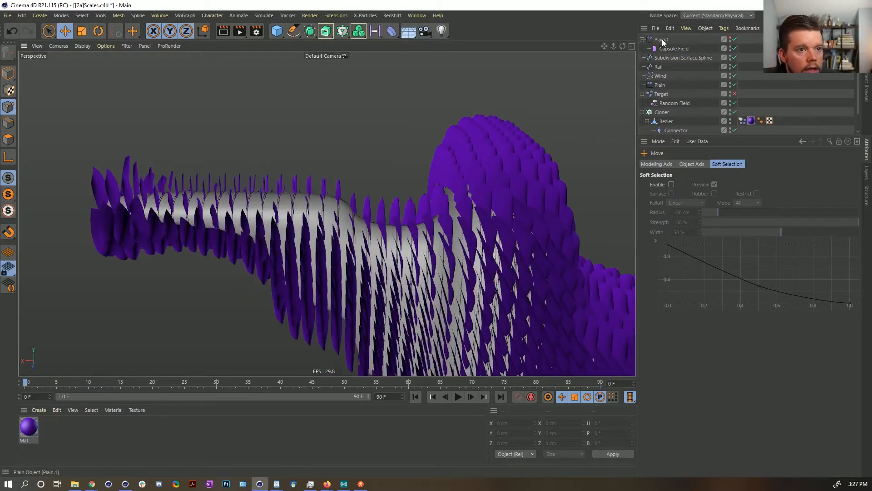
Show the Capsule Field in the viewport again and set its remapping Inner Offset to 0%
click(668, 47)
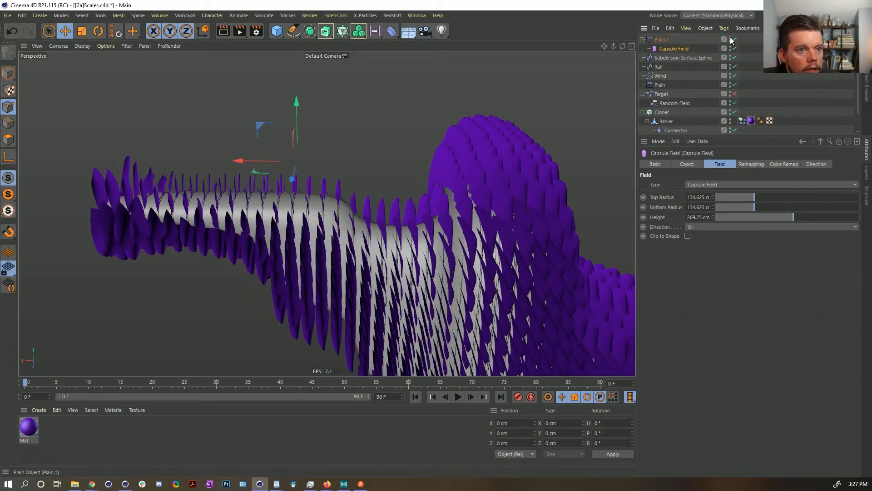
click(751, 164)
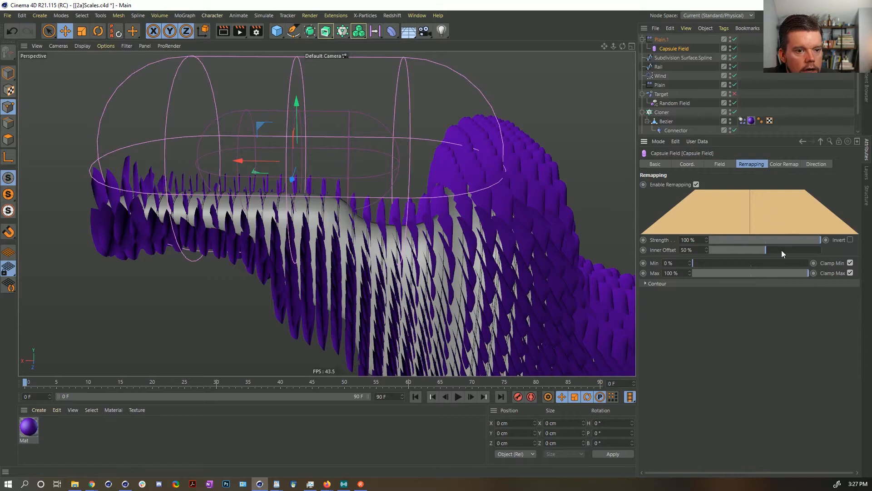
drag(766, 251, 699, 250)
alt+drag(397, 190, 420, 198)
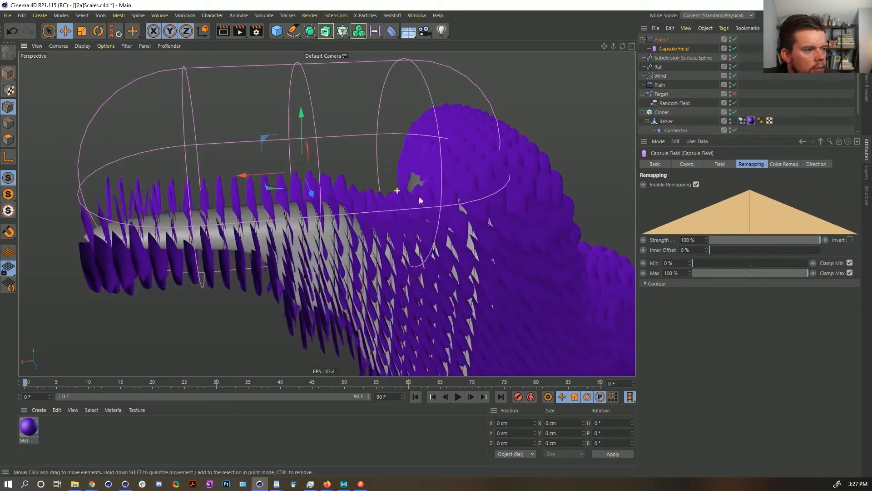
Lower the Capsule Field slightly and shift it along its X axis toward the thicker part of the body
drag(301, 114, 301, 132)
mouse_move(261, 190)
mouse_down()
mouse_move(284, 191)
mouse_move(275, 191)
mouse_up()
mouse_move(257, 174)
alt+mouse_down()
mouse_move(243, 171)
mouse_move(273, 177)
alt+mouse_up()
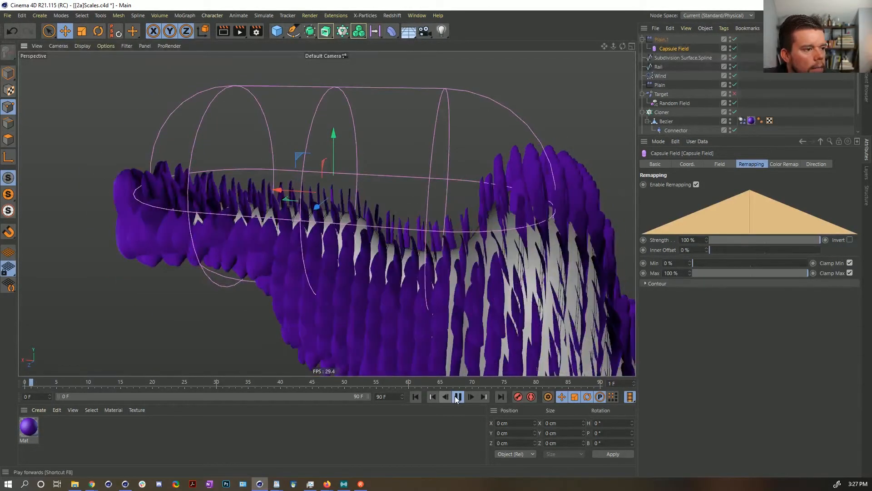
Play the simulation, inspect the scale size transition around the Capsule Field, and return to frame 0
click(456, 396)
alt+drag(448, 326, 393, 270)
alt+drag(405, 225, 347, 265)
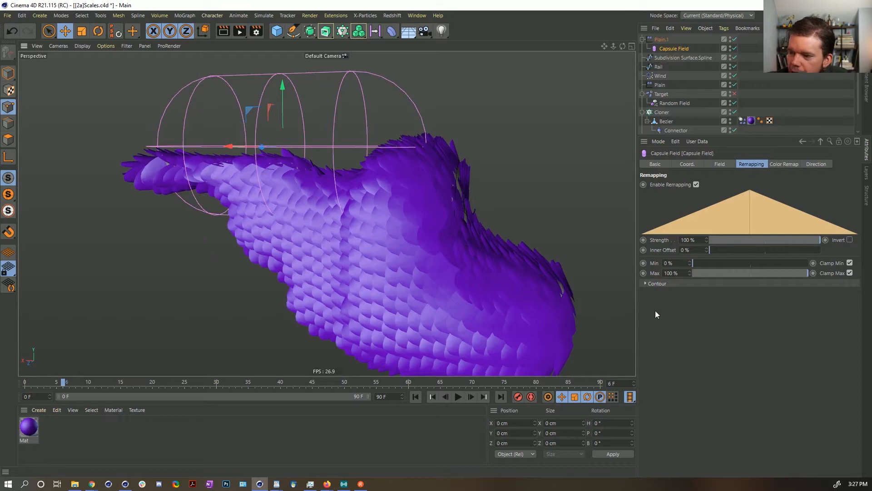
alt+drag(400, 235, 307, 201)
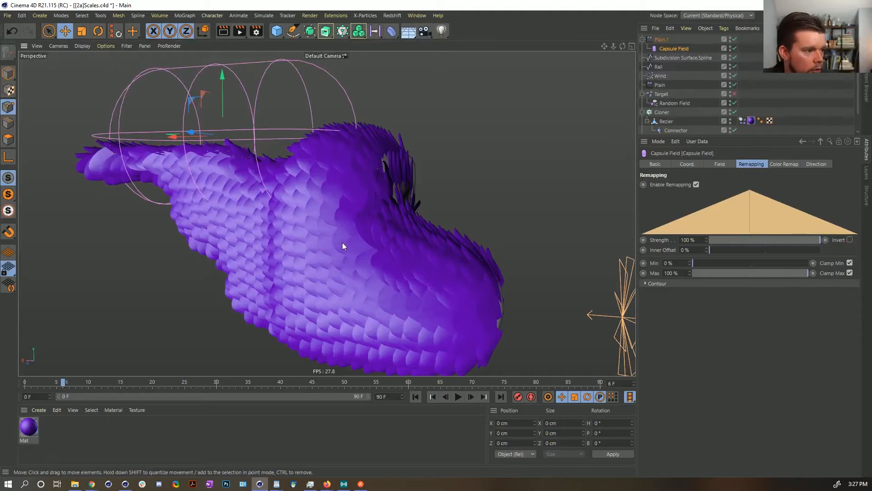
alt+drag(343, 179, 365, 256)
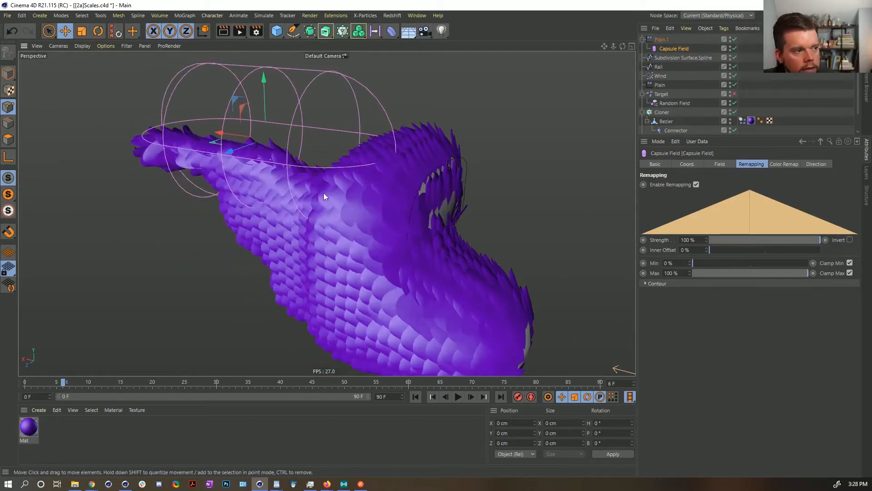
click(417, 396)
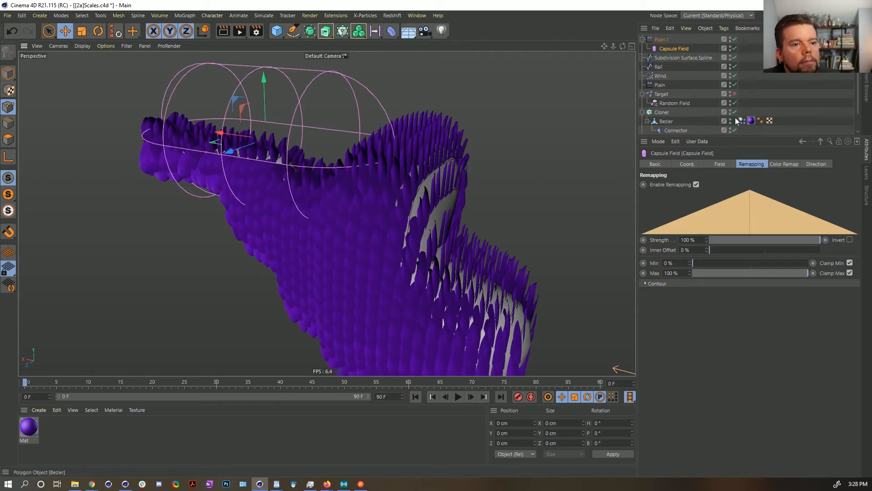
Try the Hinge type on the Connector and play the simulation to check how the scales settle
click(681, 130)
click(715, 184)
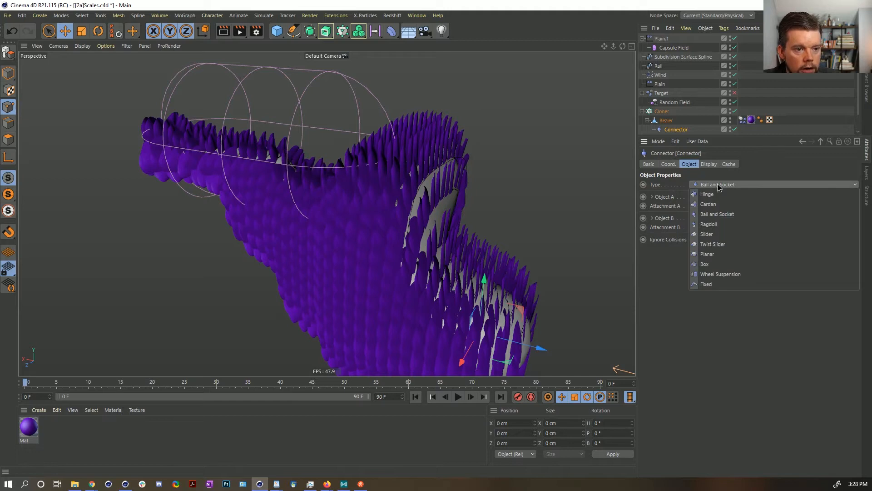
click(716, 194)
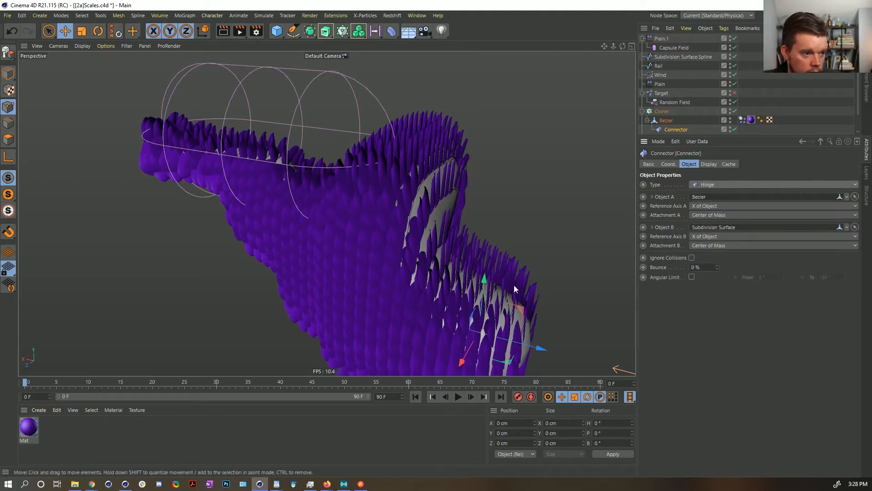
click(458, 397)
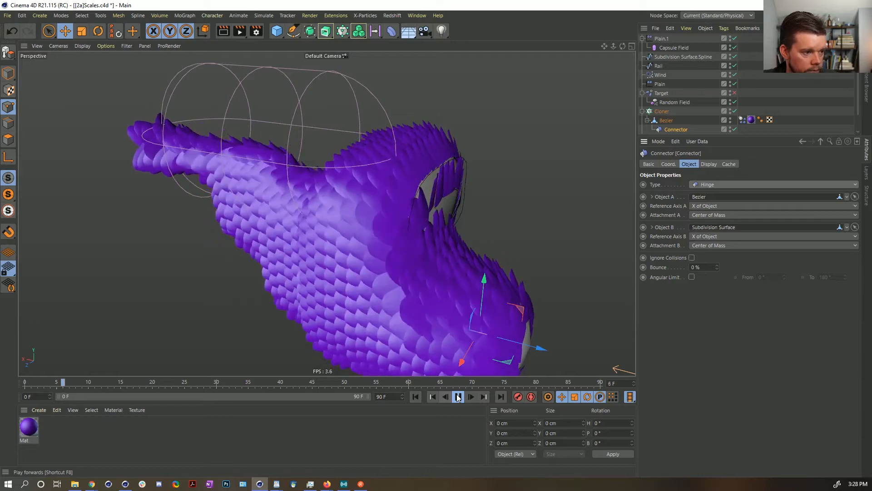
click(458, 398)
alt+drag(371, 269, 432, 254)
alt+right_drag(345, 284, 386, 253)
alt+drag(294, 238, 303, 201)
alt+drag(252, 207, 247, 201)
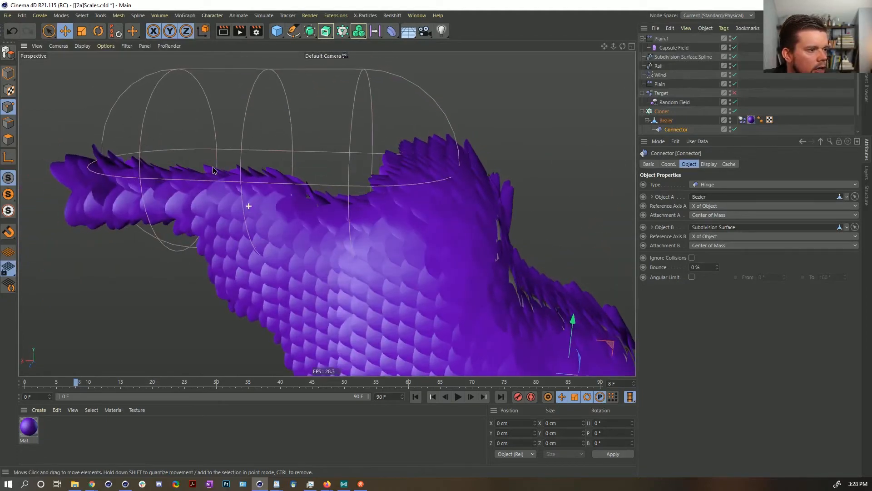
Set the Connector's type back to Ball and Socket and play the simulation up to frame 25
click(708, 183)
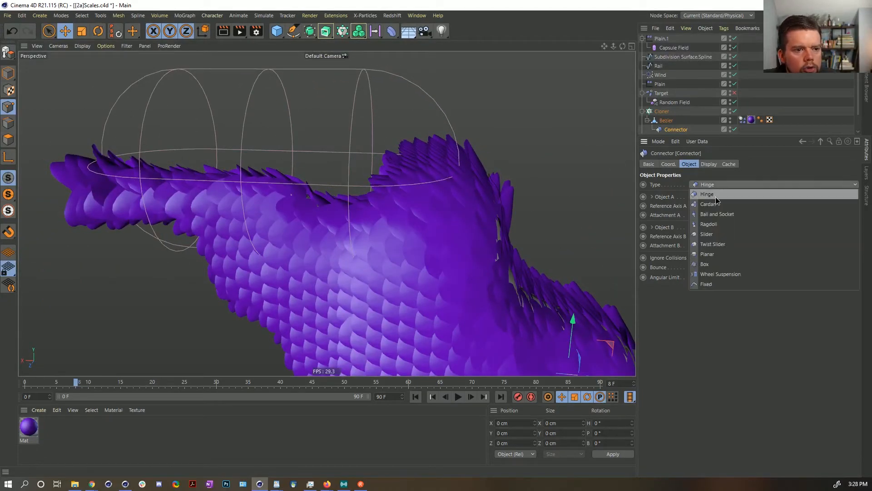
click(718, 209)
alt+middle_drag(458, 213, 413, 168)
alt+right_drag(413, 168, 390, 196)
click(458, 397)
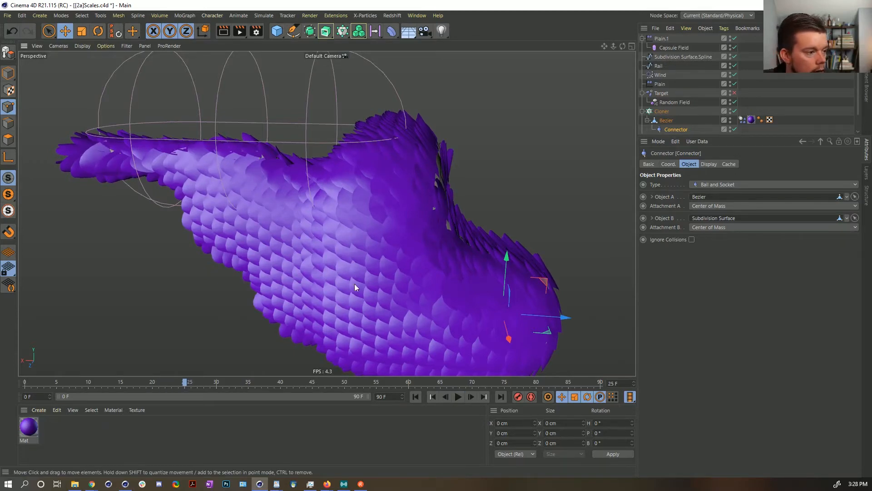
Delete the purple material tag from the Bezier scale object
alt+drag(354, 284, 498, 251)
click(754, 119)
key(Delete)
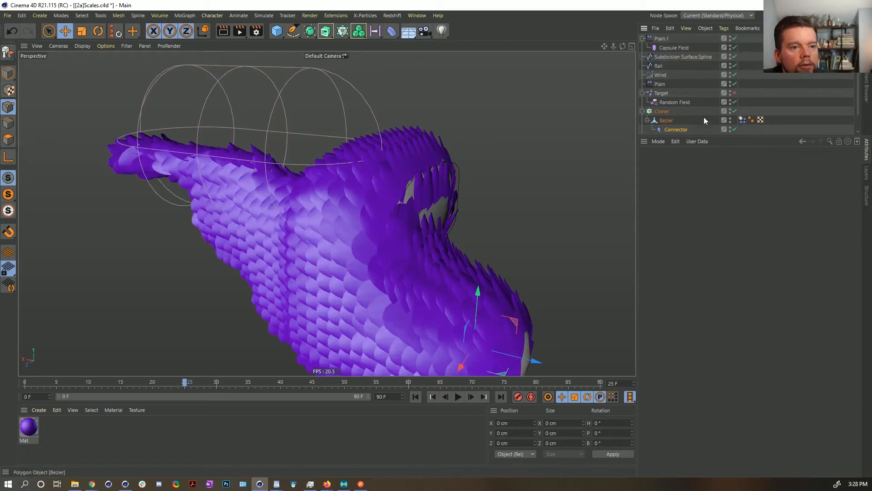
click(661, 111)
click(310, 15)
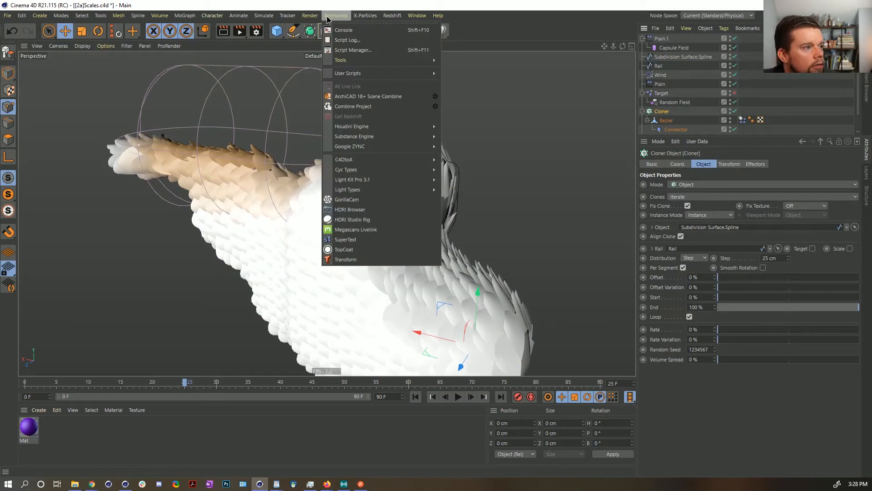
click(390, 9)
click(339, 33)
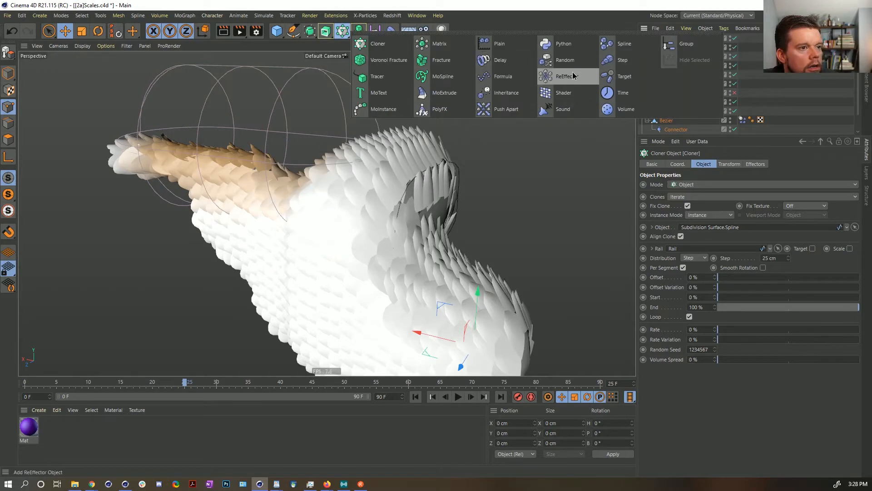
click(566, 61)
click(732, 164)
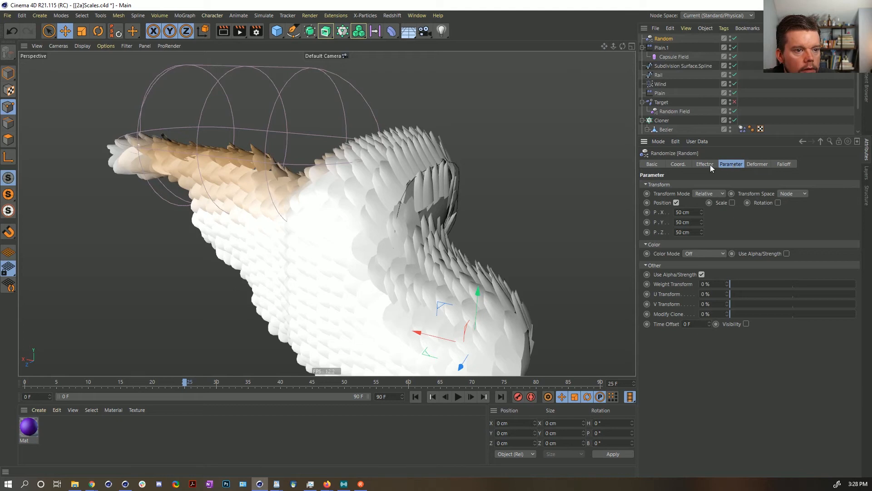
click(671, 119)
scroll(671, 109, down, 1)
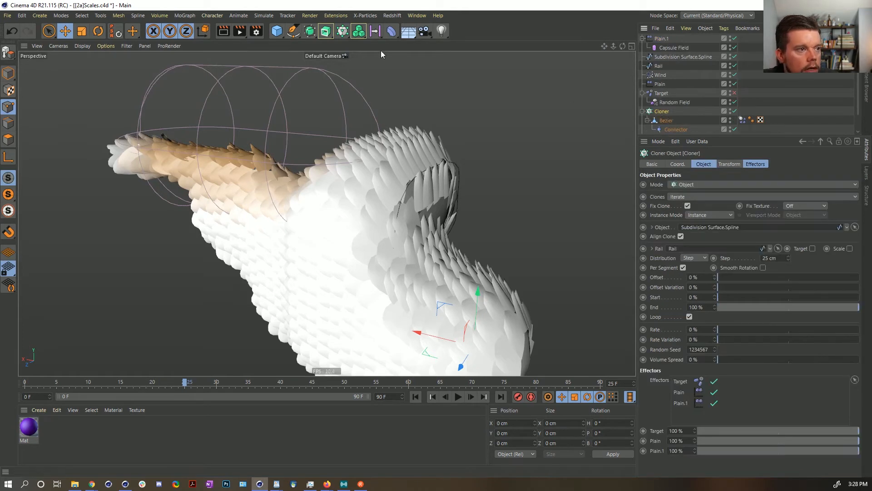
Add a Random effector to the Cloner, turn off its Position transform, and set its Color Mode to Effector Color
click(343, 31)
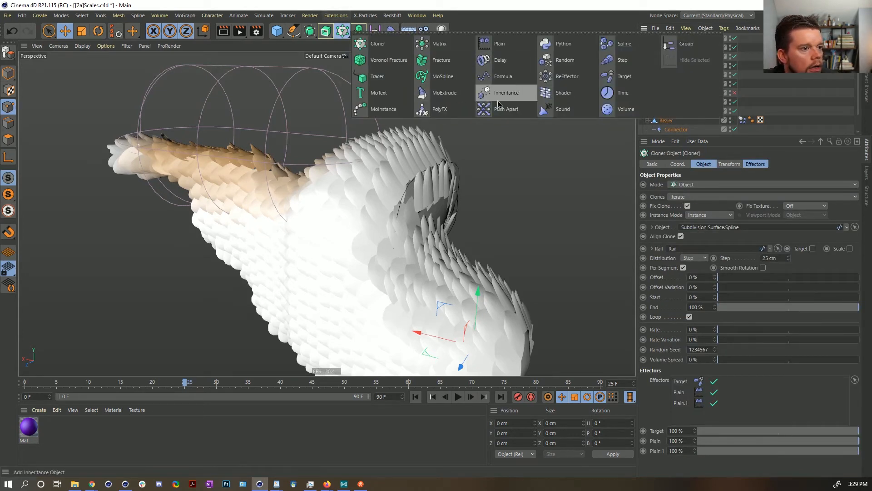
click(563, 60)
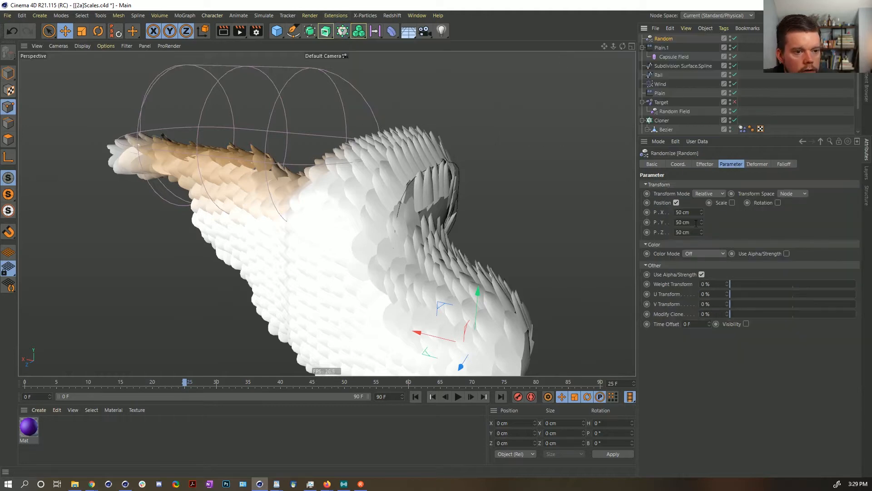
click(676, 202)
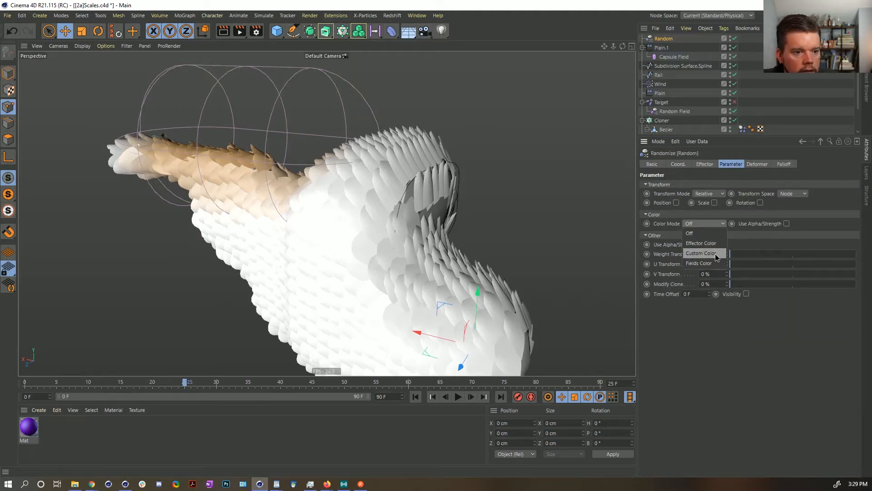
click(714, 246)
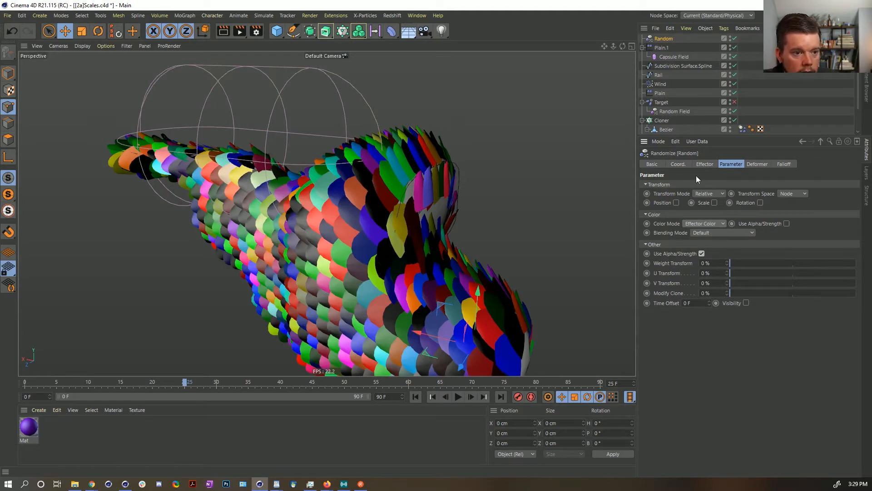
Raise the Random effector's Minimum value to lighten the random scale colors, and deselect the effector
alt+drag(345, 218, 408, 216)
click(705, 164)
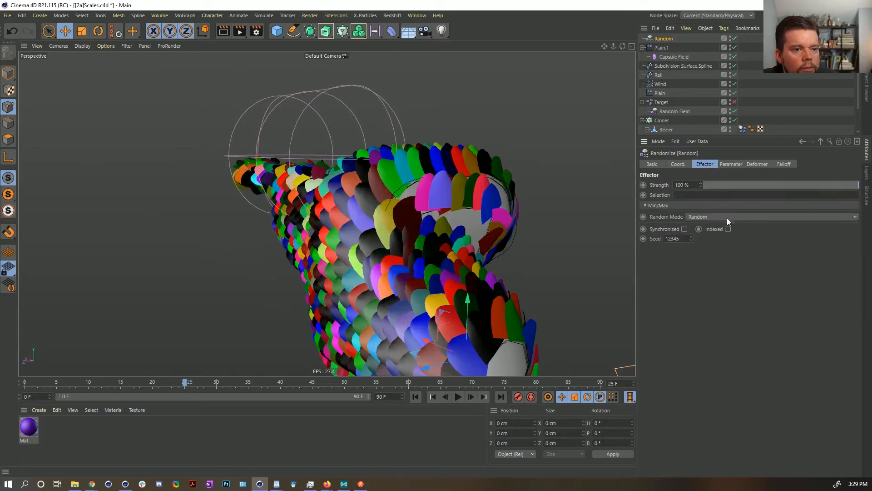
click(710, 206)
drag(724, 226, 815, 231)
click(784, 114)
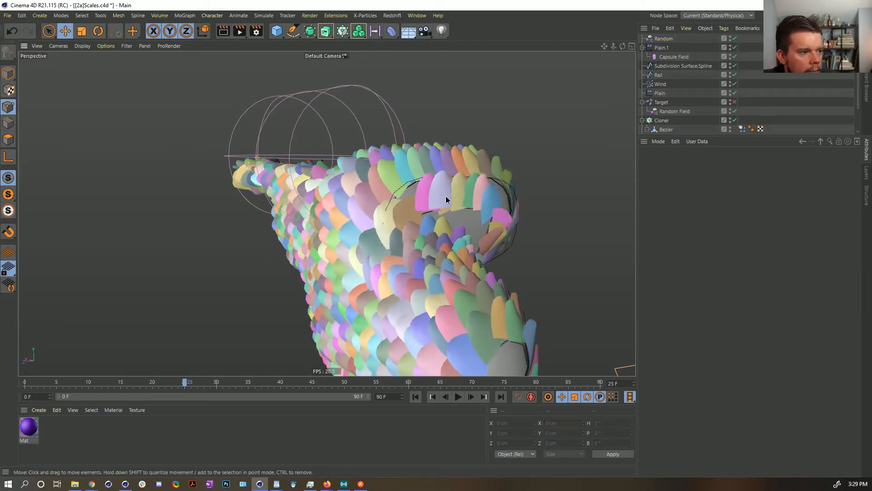
Examine the randomly colored scales from several sides, including the narrow part, the bend and the overlaps up close
alt+drag(446, 196, 506, 198)
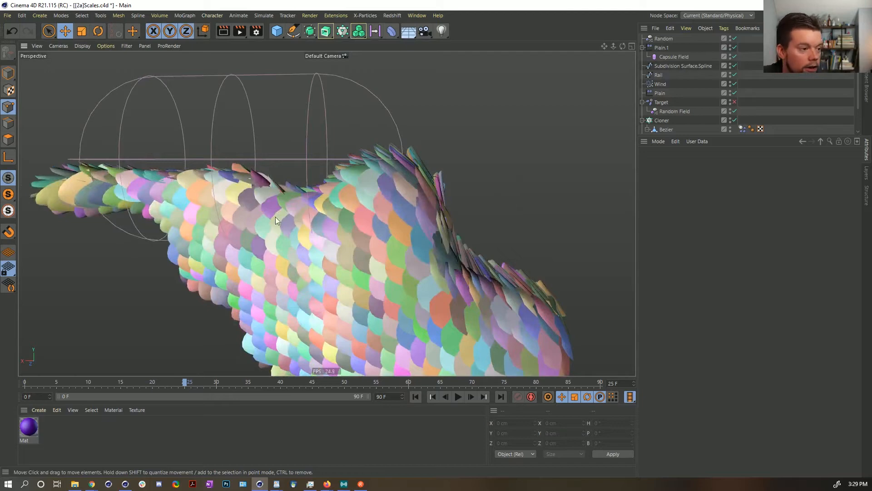
alt+drag(335, 248, 273, 257)
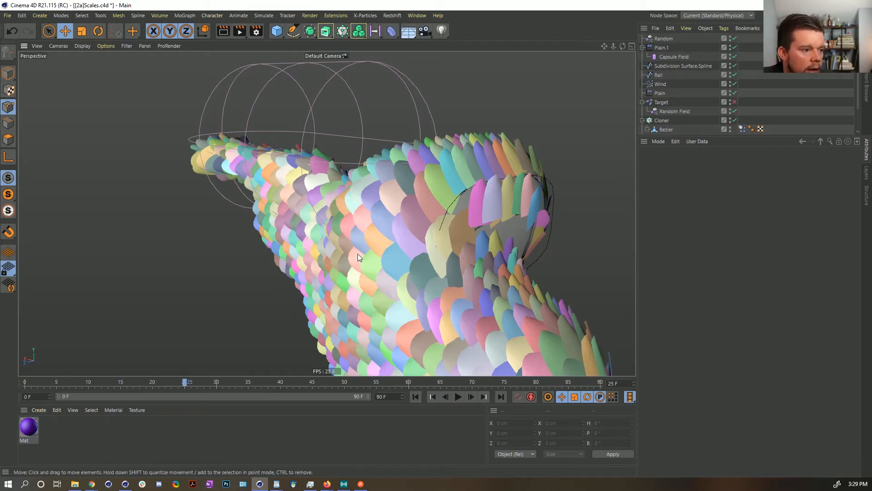
alt+drag(358, 254, 383, 268)
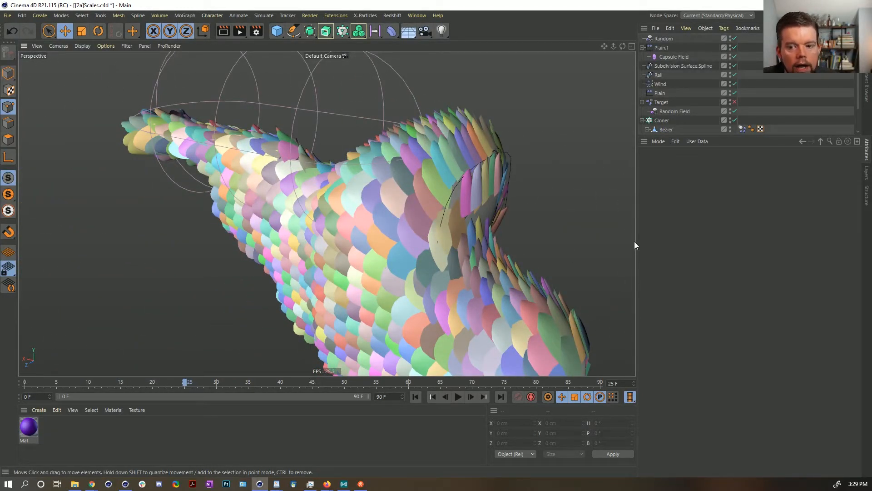
alt+drag(431, 246, 453, 219)
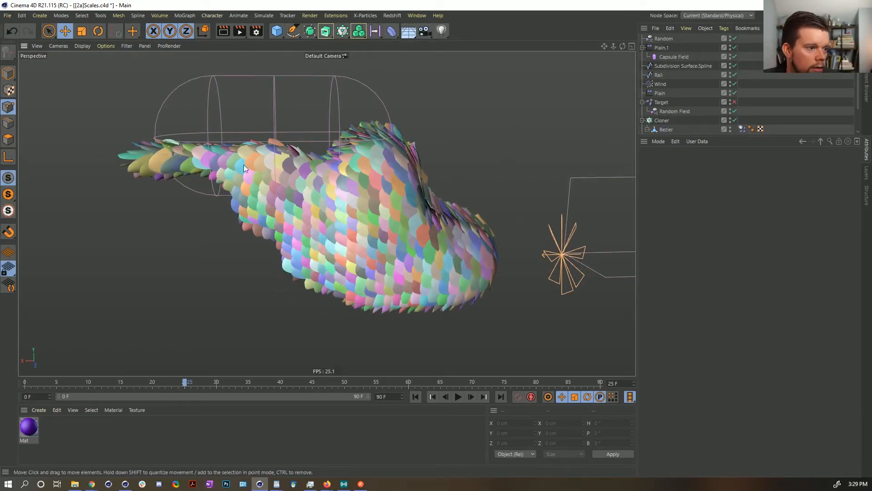
alt+drag(404, 183, 404, 208)
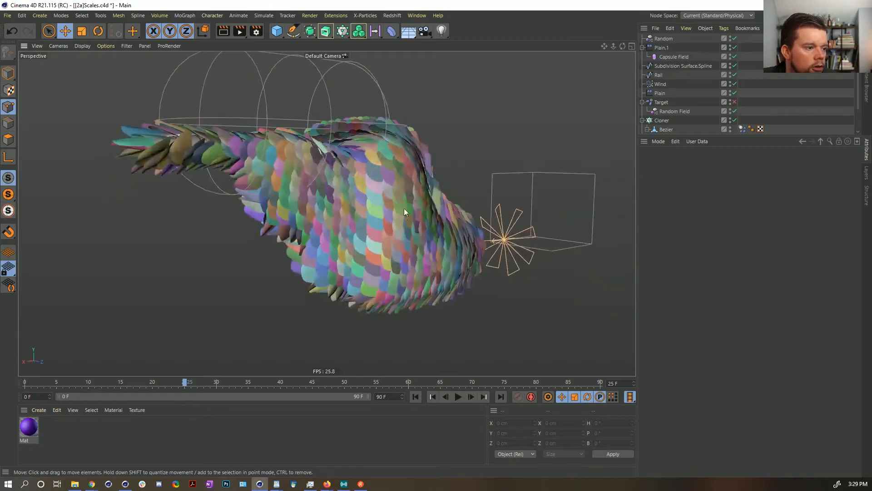
alt+right_drag(404, 208, 471, 205)
alt+drag(470, 205, 385, 221)
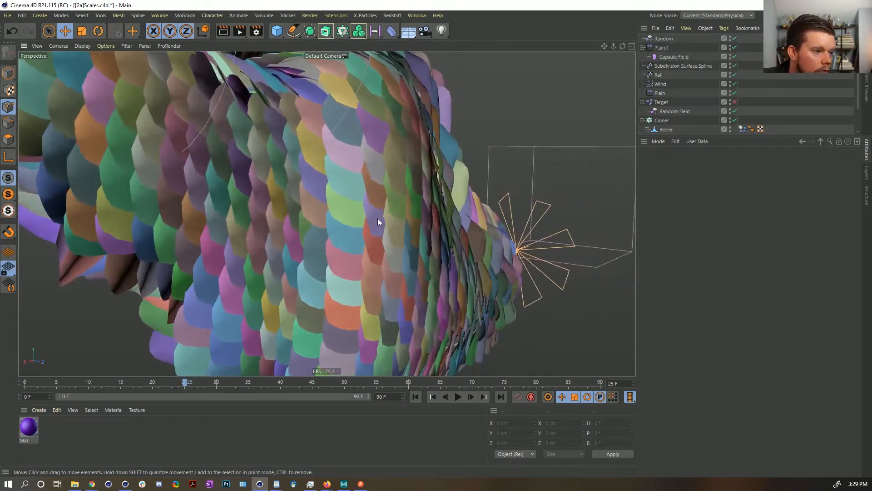
alt+right_drag(378, 217, 312, 246)
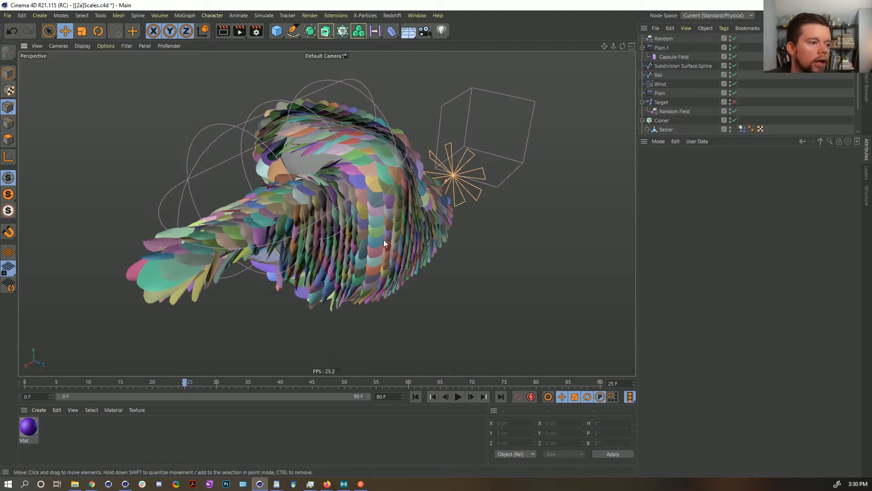
alt+drag(383, 238, 395, 335)
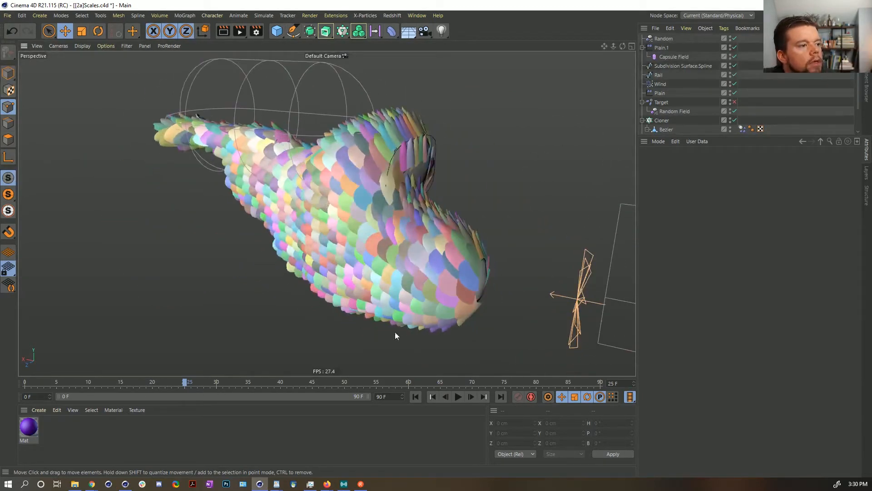
Return to frame 0, save the scene, and save an incremental version as [2a]Scales_0001.c4d
click(416, 396)
key(ctrl+s)
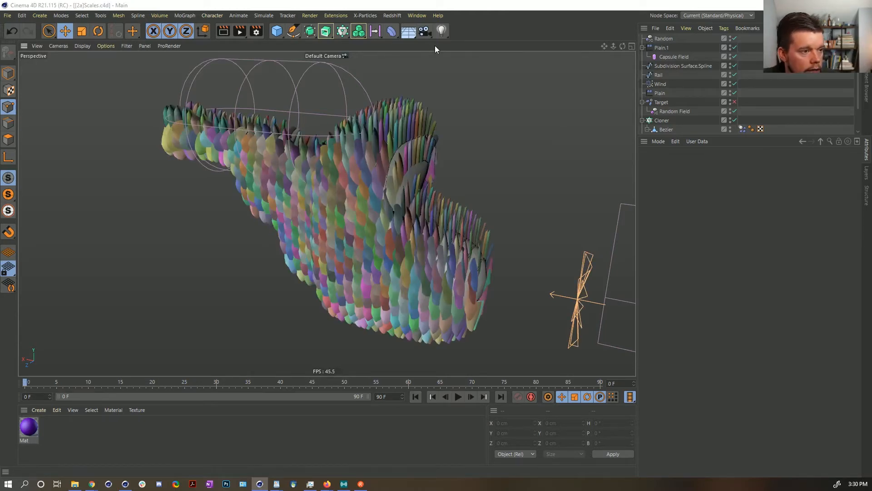
key(ctrl+shift+s)
click(186, 101)
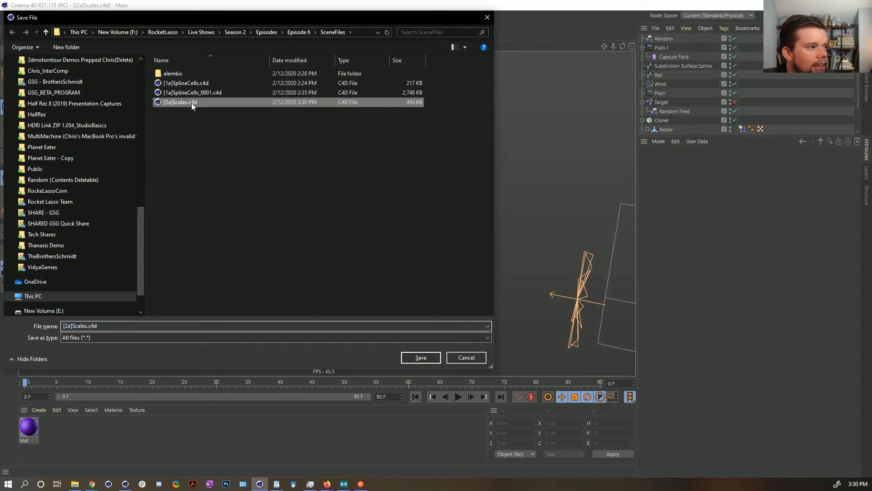
key(Escape)
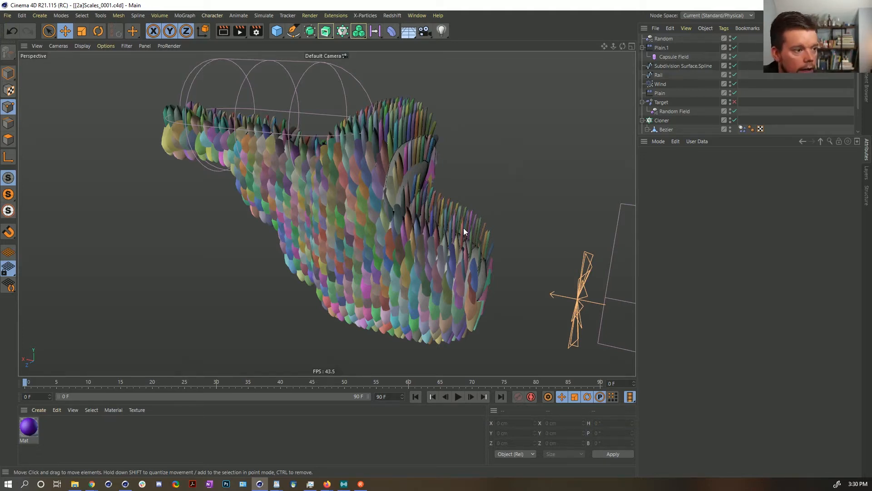
Play the opening frames of the wind simulation twice, and examine how the colored scales settle around the bend up close
alt+drag(463, 227, 459, 345)
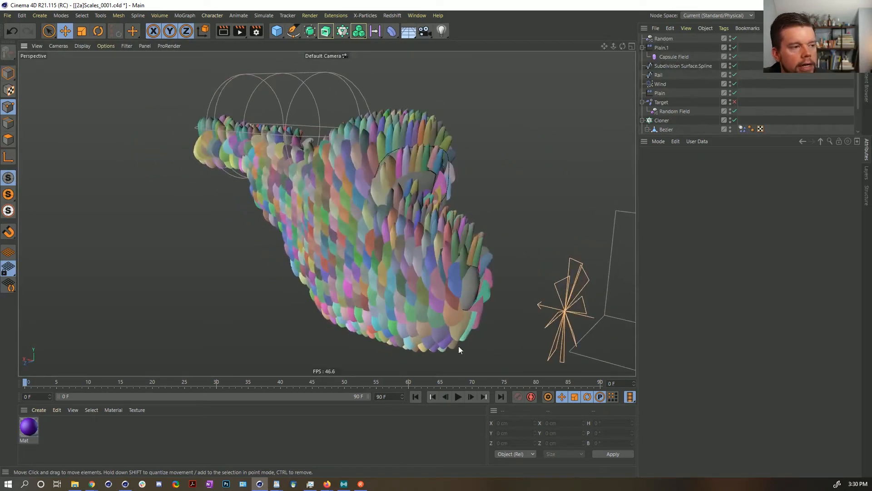
click(457, 396)
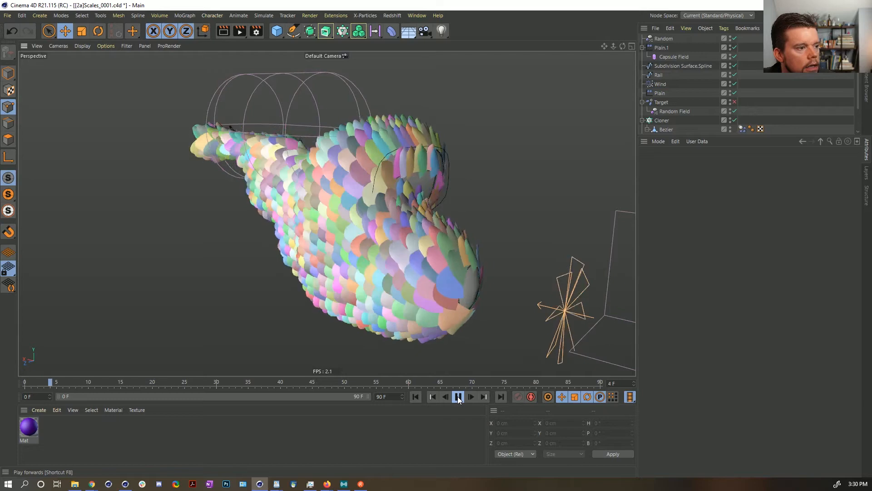
click(457, 396)
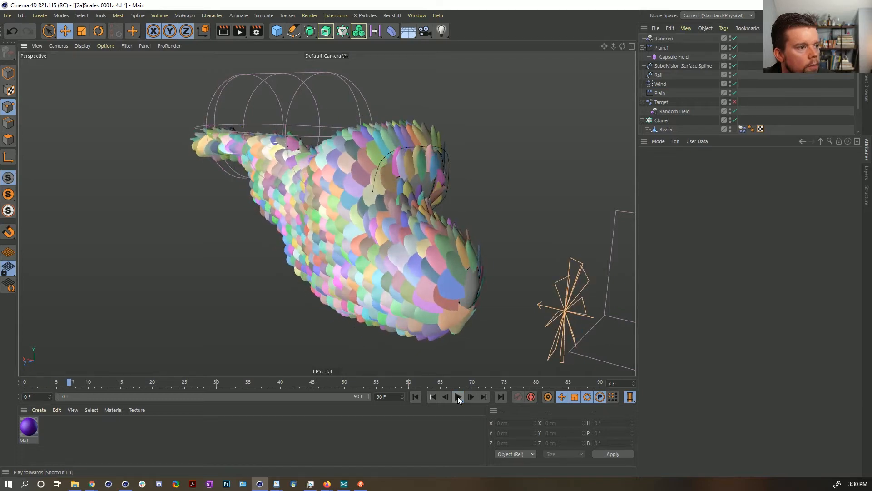
click(414, 396)
mouse_move(370, 225)
alt+mouse_down()
mouse_move(437, 244)
mouse_move(366, 228)
alt+mouse_up()
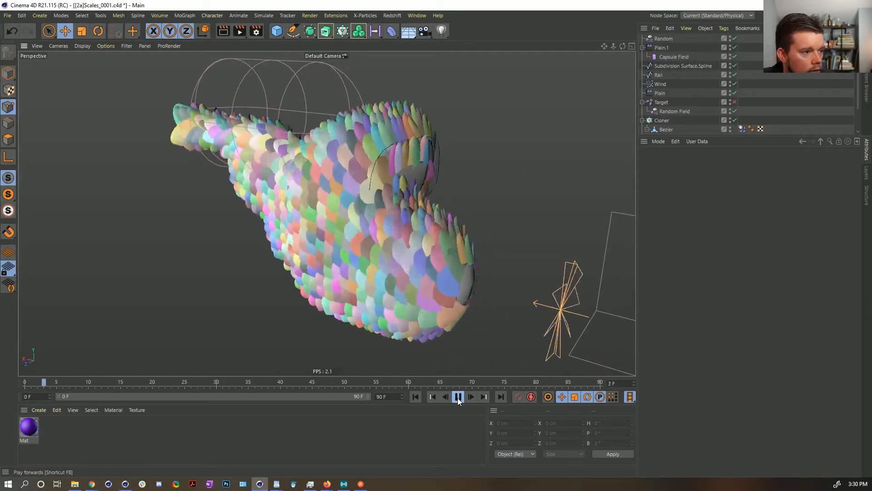
click(458, 396)
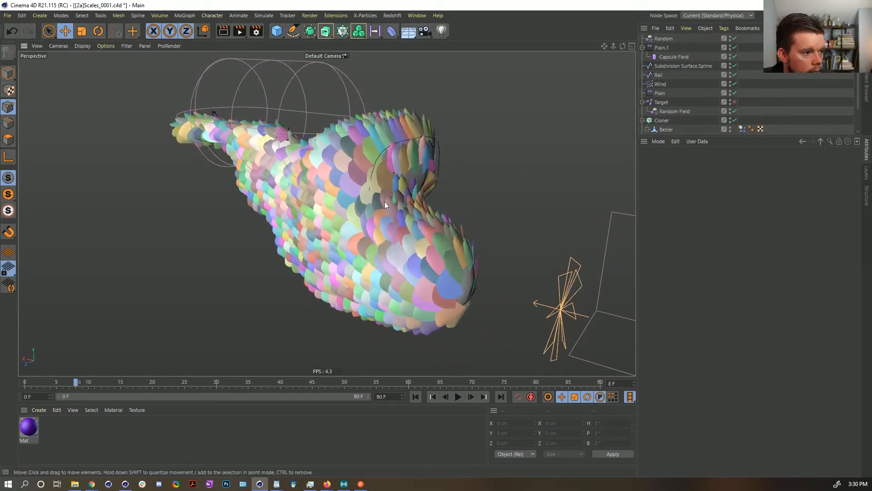
scroll(395, 209, up, 5)
alt+drag(406, 219, 388, 217)
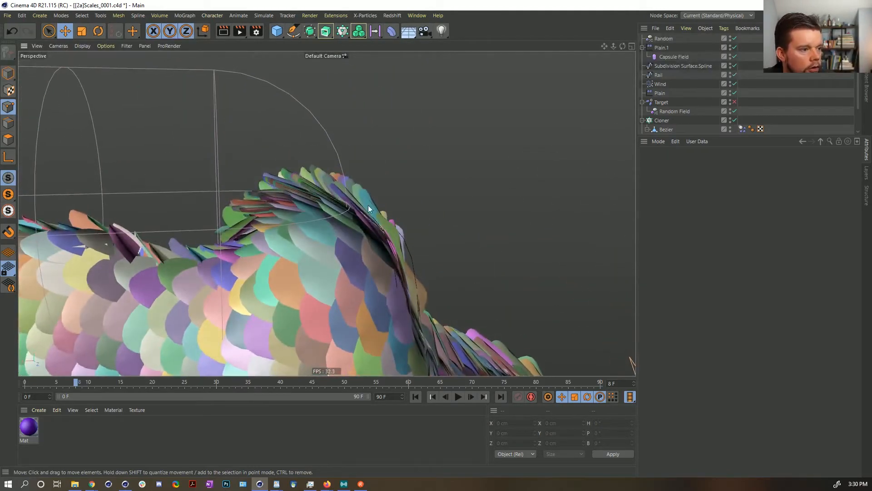
alt+drag(369, 273, 424, 369)
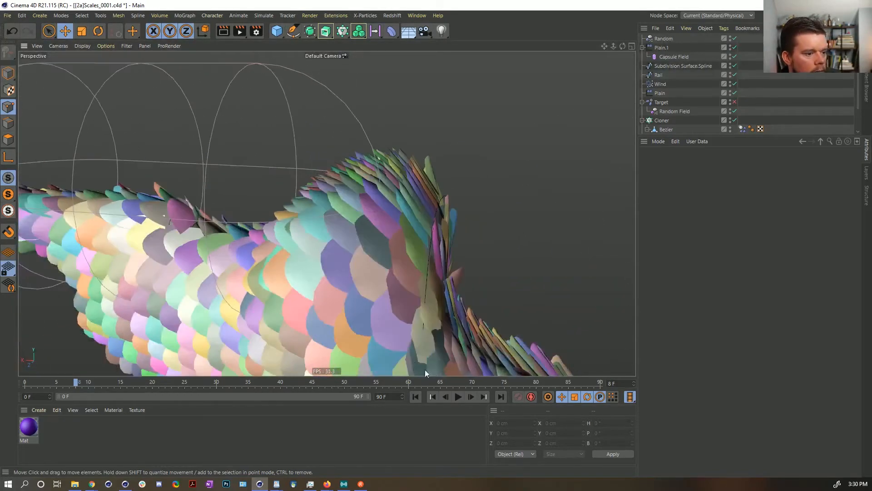
alt+right_drag(419, 292, 359, 223)
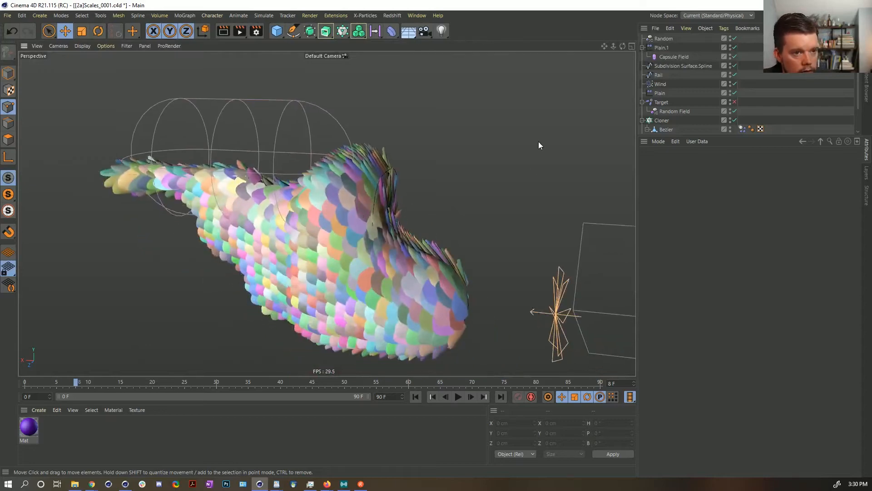
Return to frame 0, disable the Cloner to expose the splines, and switch to Live Selection
click(414, 396)
click(734, 120)
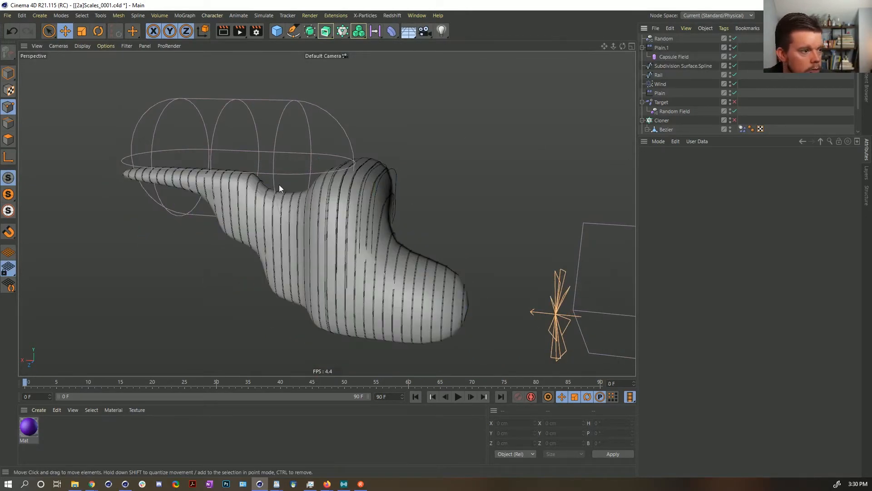
click(60, 33)
click(50, 34)
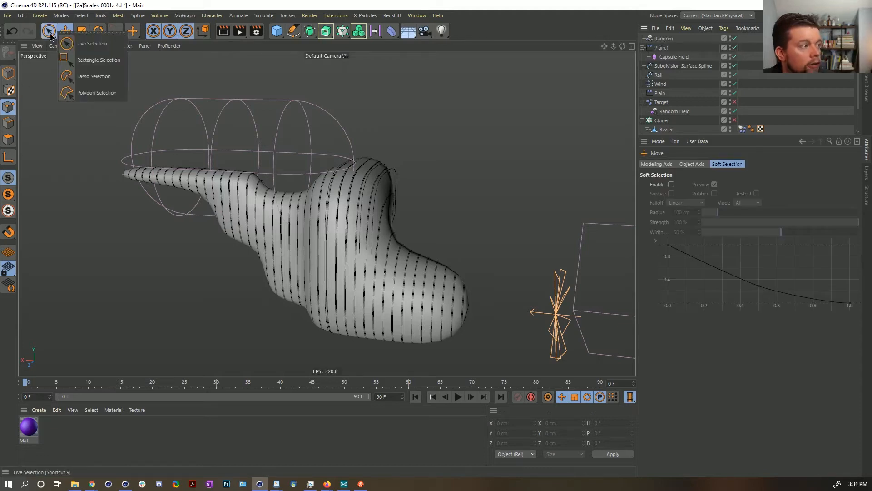
click(50, 33)
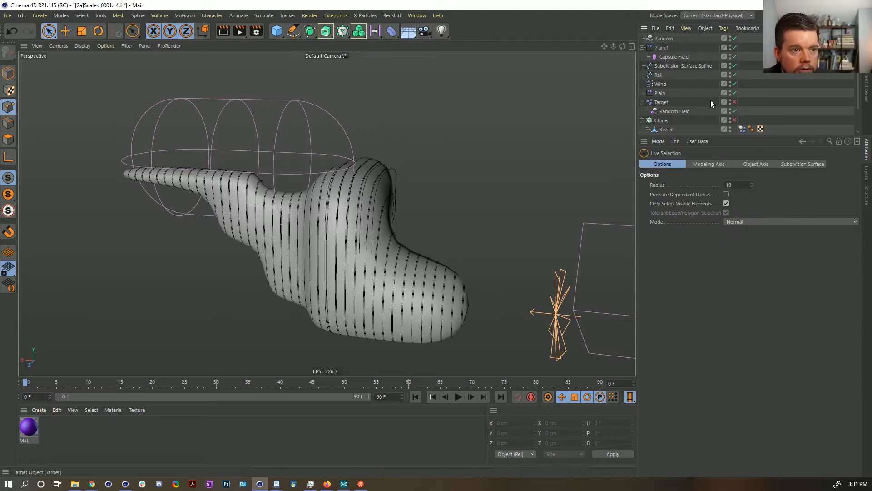
On both Subdivision Surface.Spline and Rail, select points across five neighboring strands on the bulge and extend the selection along their full length
scroll(692, 109, down, 1)
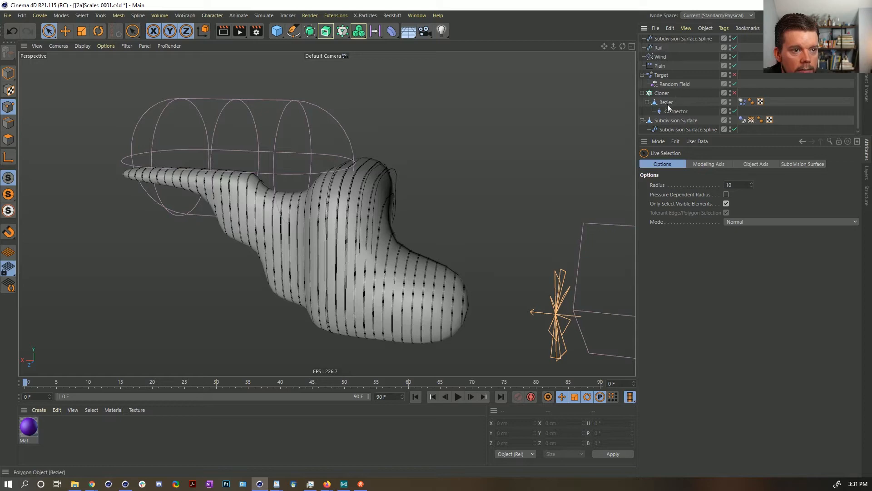
scroll(672, 77, up, 1)
click(660, 76)
ctrl+click(677, 67)
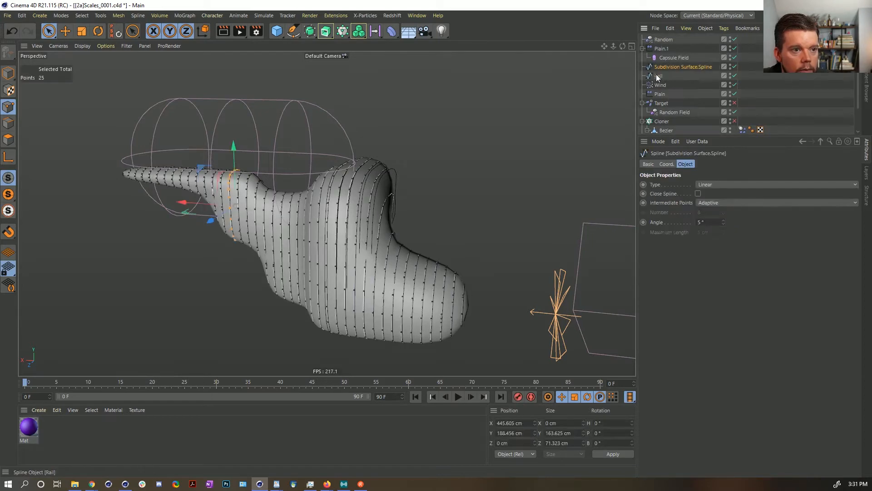
scroll(387, 178, up, 5)
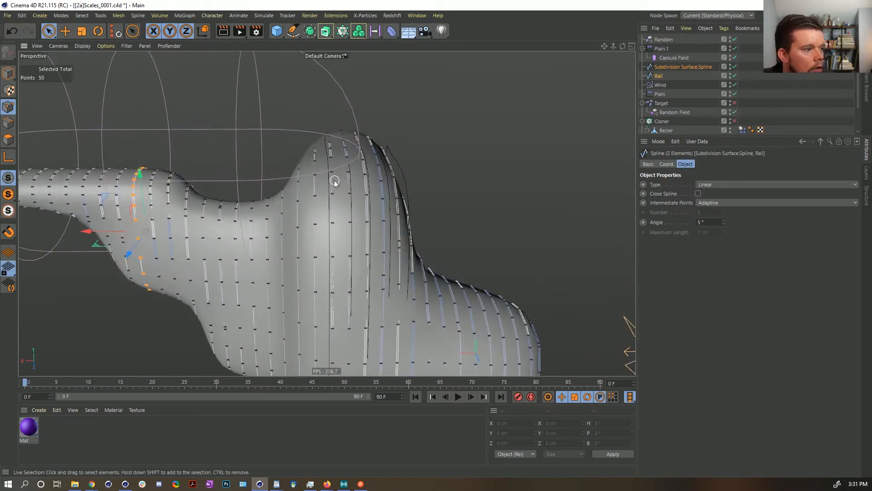
mouse_move(332, 176)
mouse_down()
mouse_move(364, 177)
mouse_move(395, 193)
mouse_move(372, 192)
mouse_move(375, 199)
mouse_up()
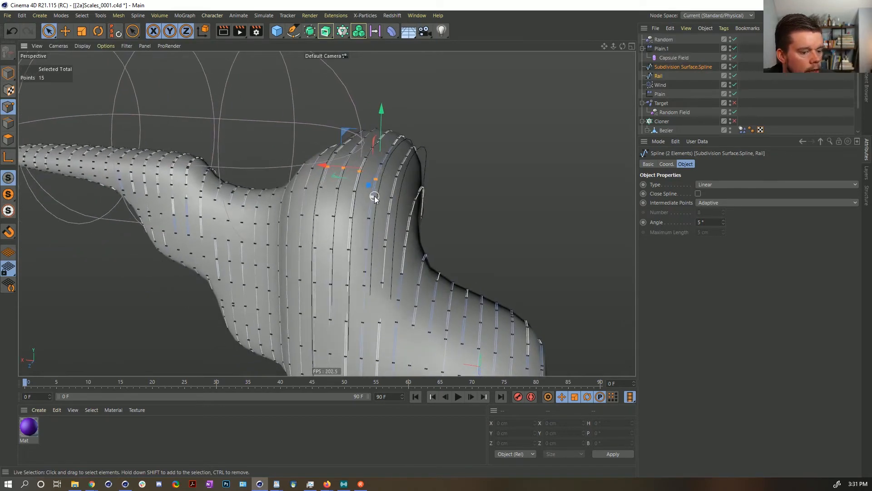
key(u)
key(y)
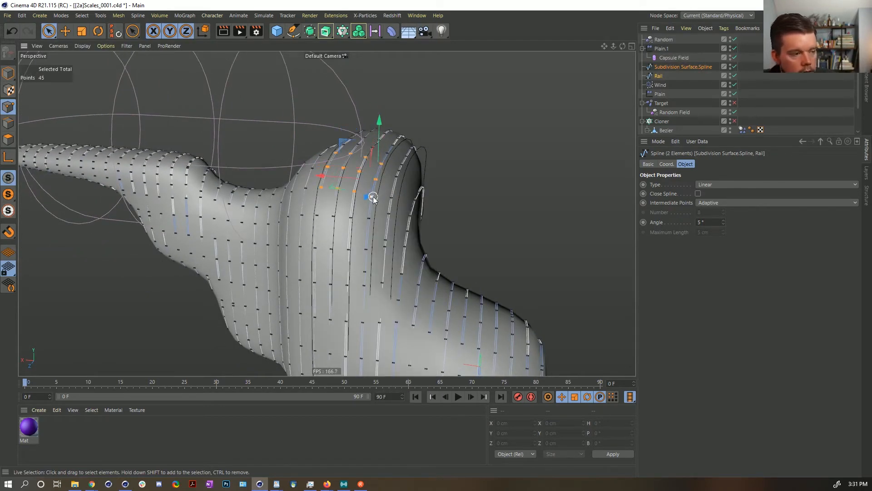
alt+drag(372, 199, 439, 219)
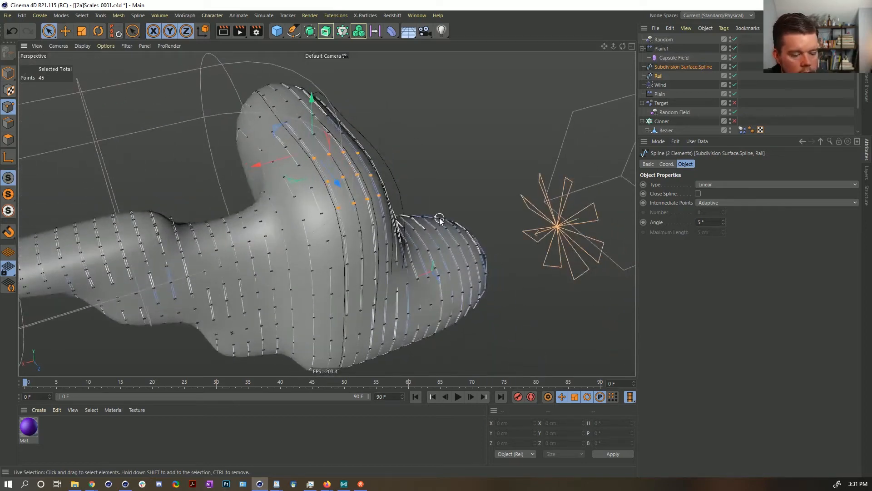
key(u)
key(y)
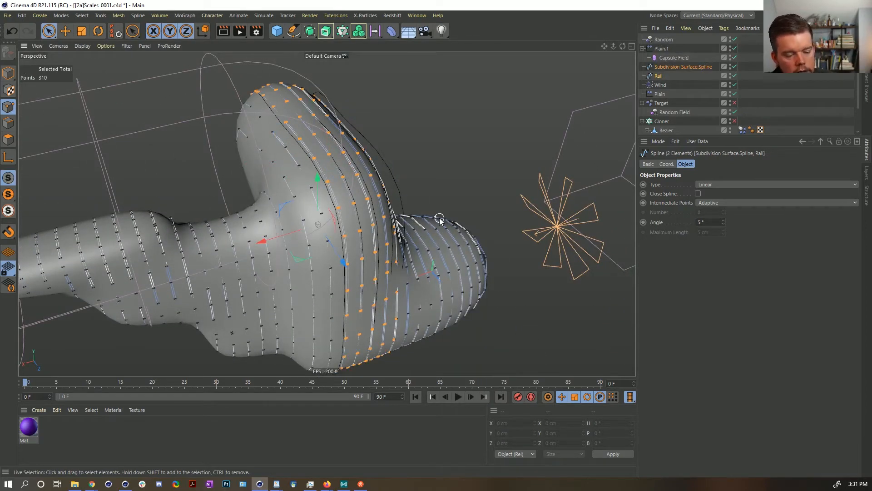
Invert the selection and delete all other spline points, then re-enable the Cloner to show scales on the remaining strands
key(u)
key(i)
key(Delete)
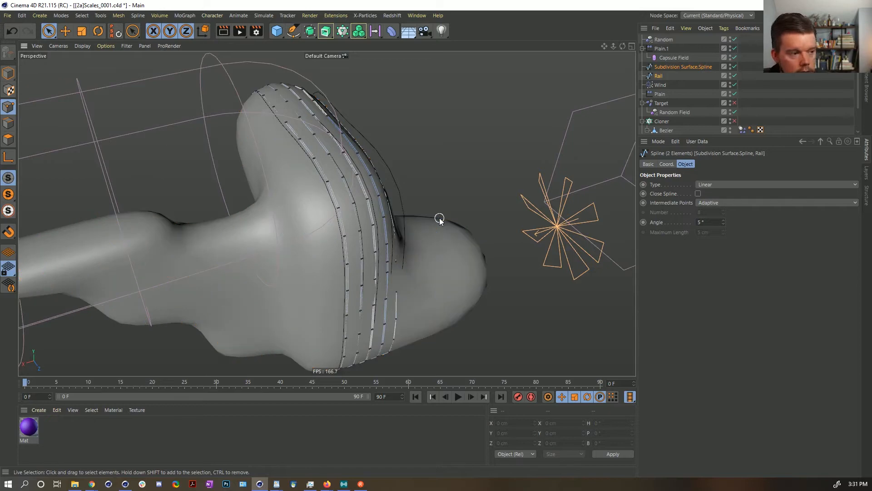
alt+drag(439, 217, 290, 209)
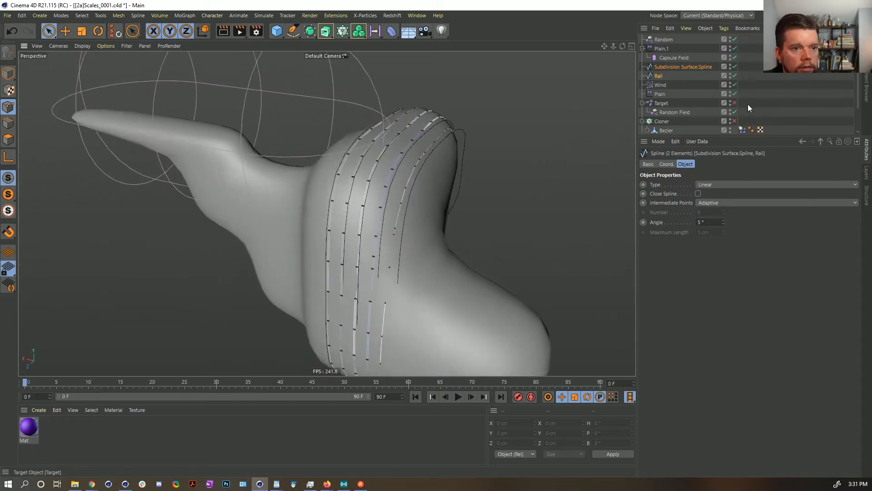
click(734, 120)
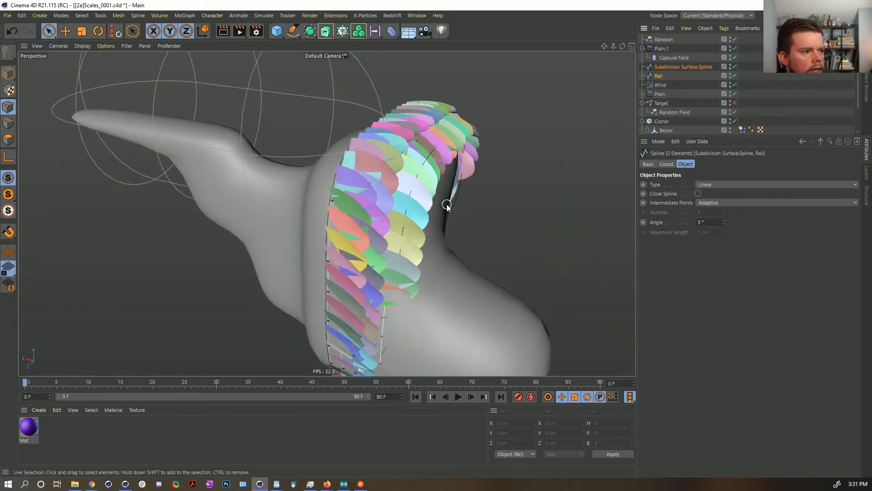
alt+drag(429, 201, 410, 155)
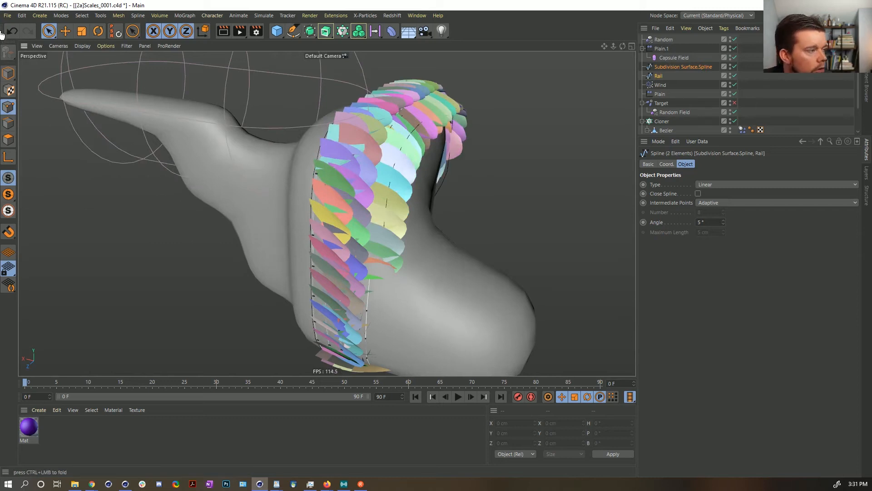
Undo enabling the Cloner and delete the spline nested under Subdivision Surface
key(ctrl+z)
alt+drag(570, 126, 413, 162)
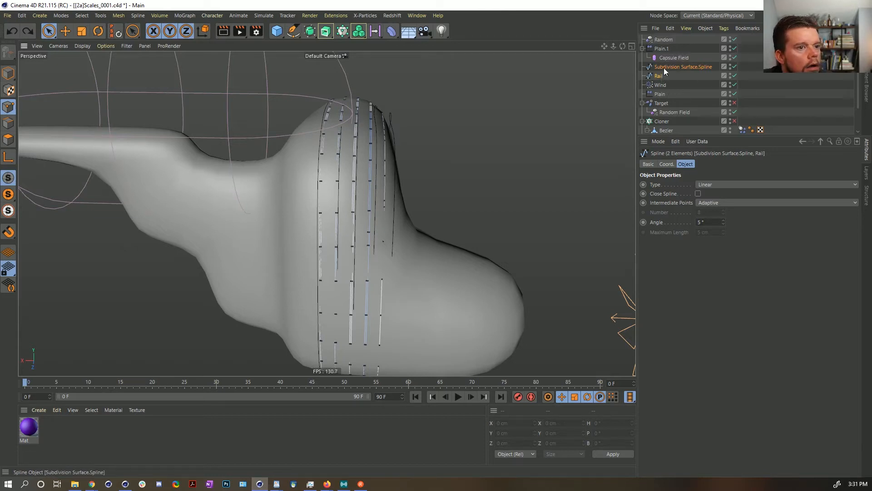
scroll(672, 108, down, 1)
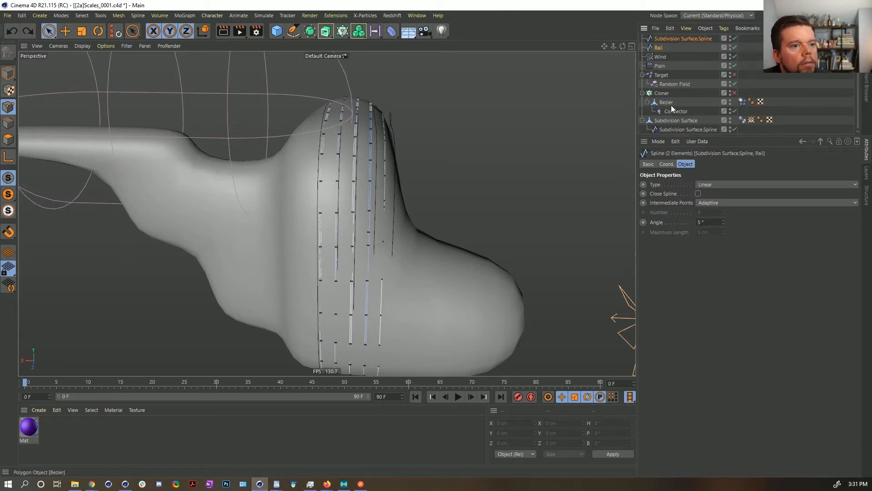
click(673, 128)
key(Delete)
scroll(676, 88, up, 1)
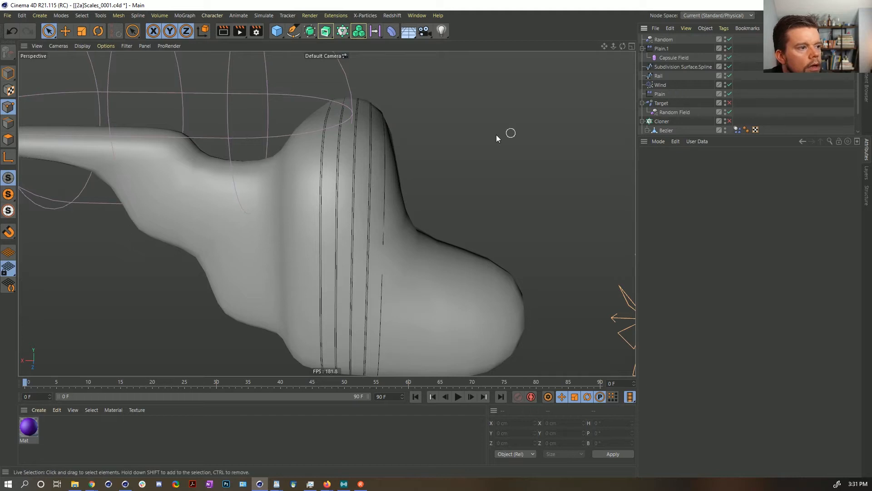
Undo the last two deletions to restore the nested spline and all points of both guide splines
alt+drag(388, 155, 377, 171)
key(ctrl+z)
key(ctrl+z)
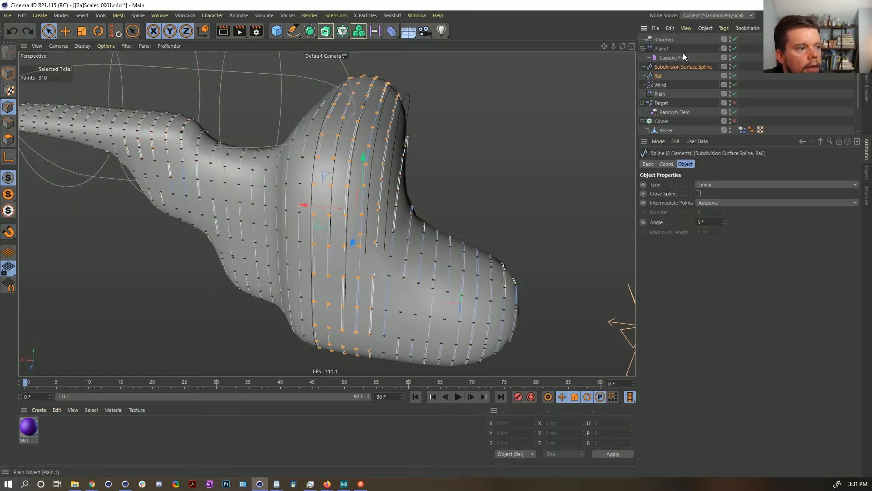
Add the missed points near the hump's edge to the selection, invert it and delete the unwanted points of both splines
shift+click(395, 125)
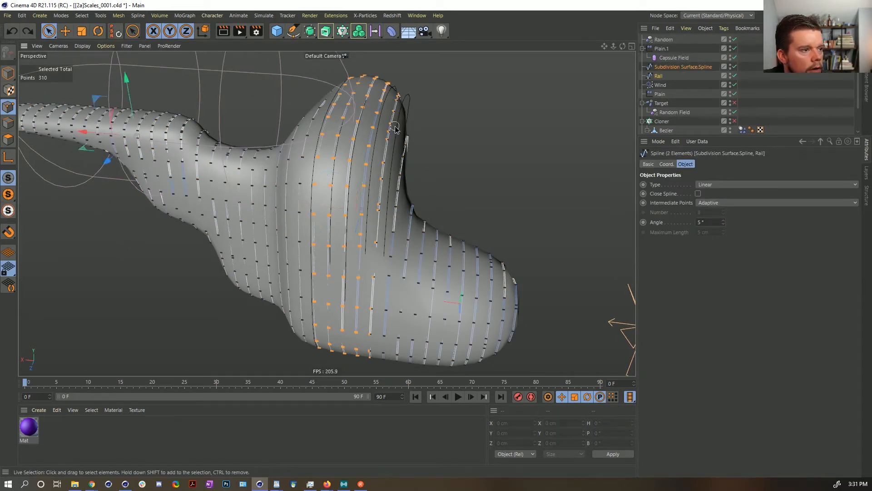
shift+drag(393, 124, 388, 136)
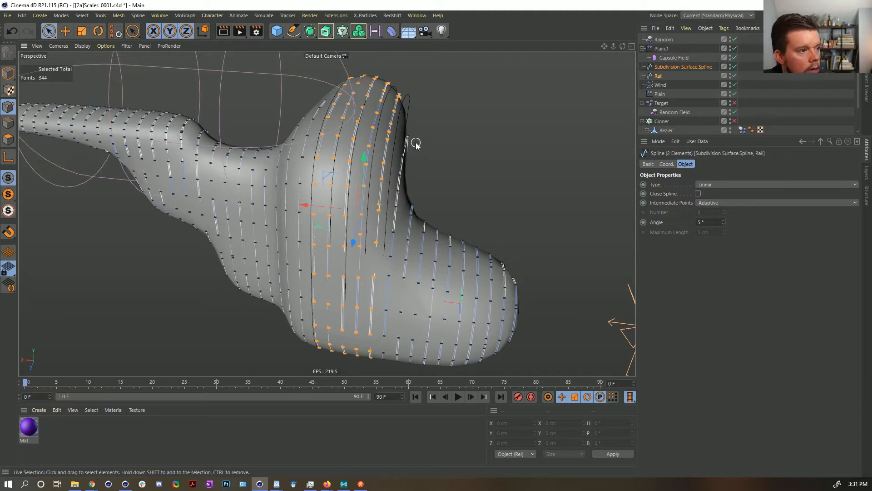
key(u)
key(i)
key(Delete)
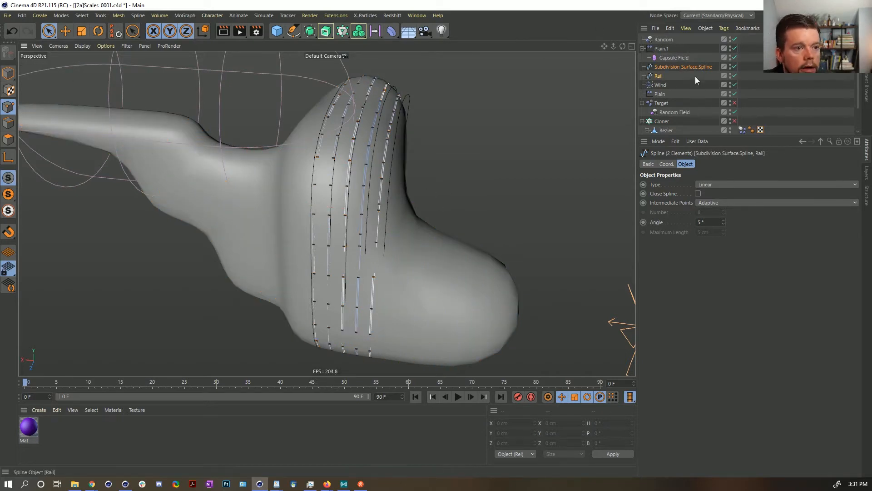
Delete the leftover spline nested under Subdivision Surface and enable the Cloner to check the scales around the body
scroll(664, 128, down, 2)
click(663, 128)
key(Delete)
scroll(667, 83, up, 2)
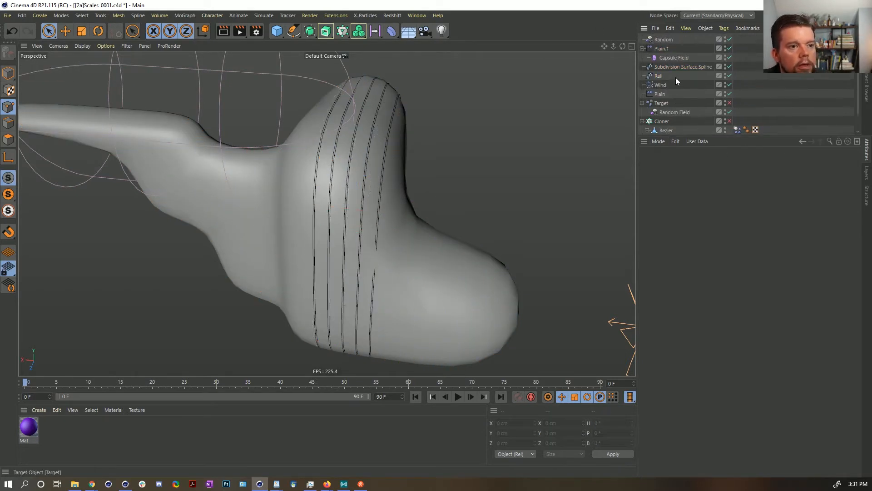
click(729, 121)
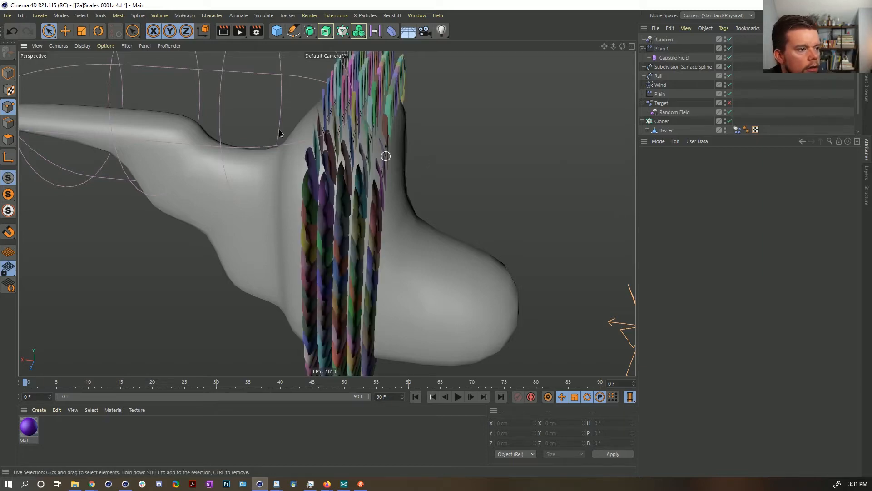
alt+drag(411, 190, 347, 174)
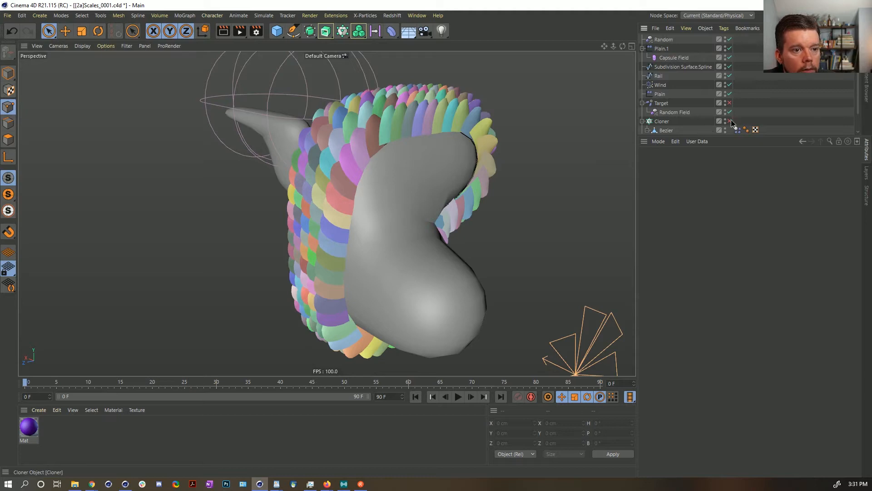
Disable the Cloner and select its Bezier scale object in Model mode
scroll(679, 130, down, 2)
click(659, 113)
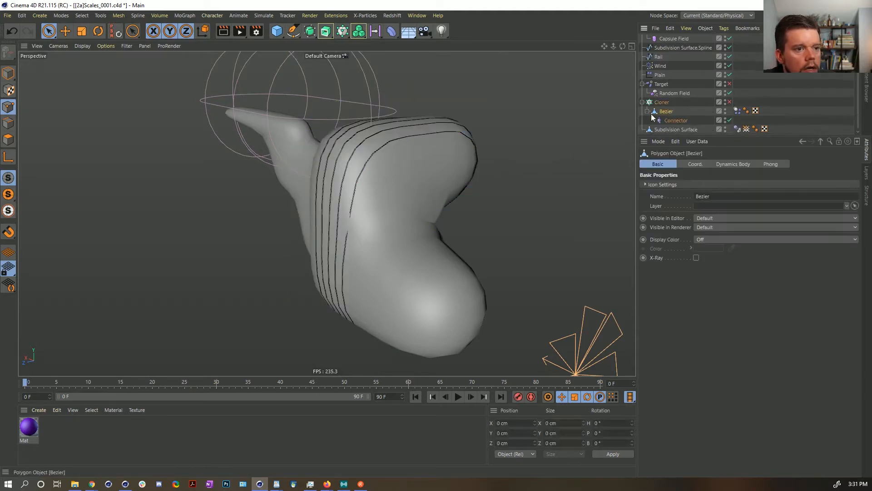
click(10, 73)
drag(389, 319, 231, 335)
alt+middle_drag(305, 324, 291, 268)
alt+drag(291, 268, 361, 294)
alt+right_drag(379, 295, 451, 257)
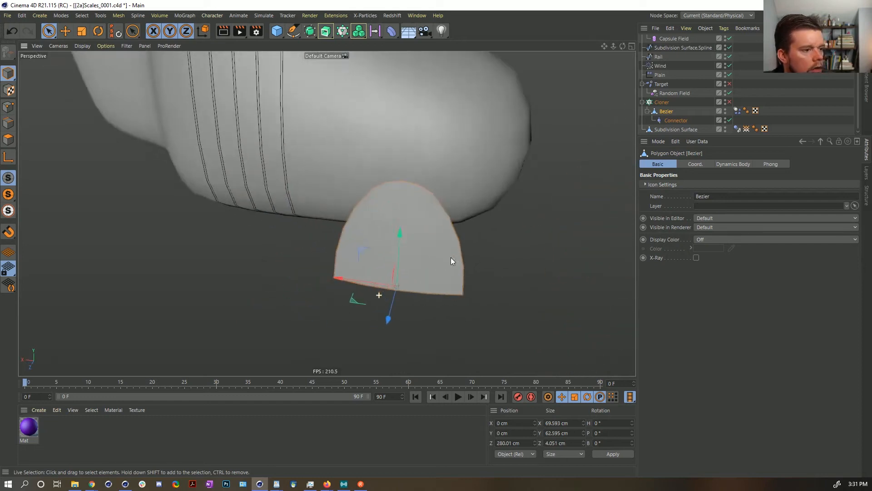
Dissolve two lengthwise and two crosswise edge loops of the Bezier scale, using Loop Selection with Stop at Boundary Edges enabled
click(8, 139)
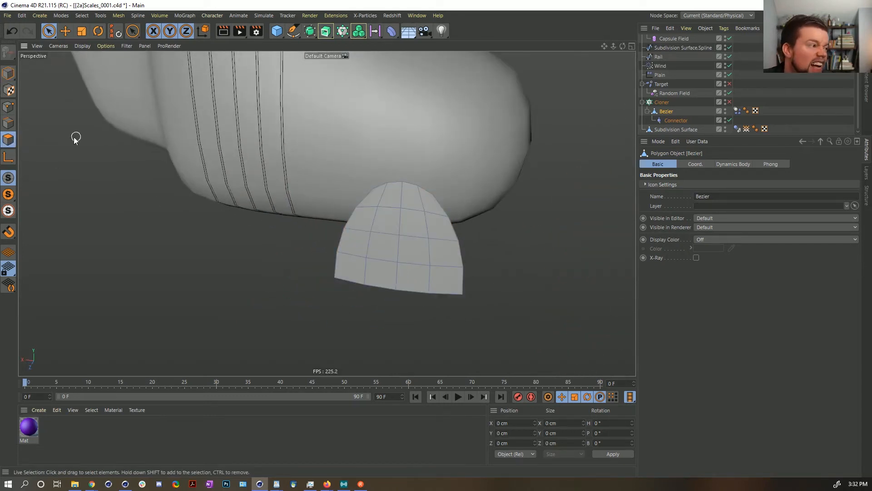
click(8, 123)
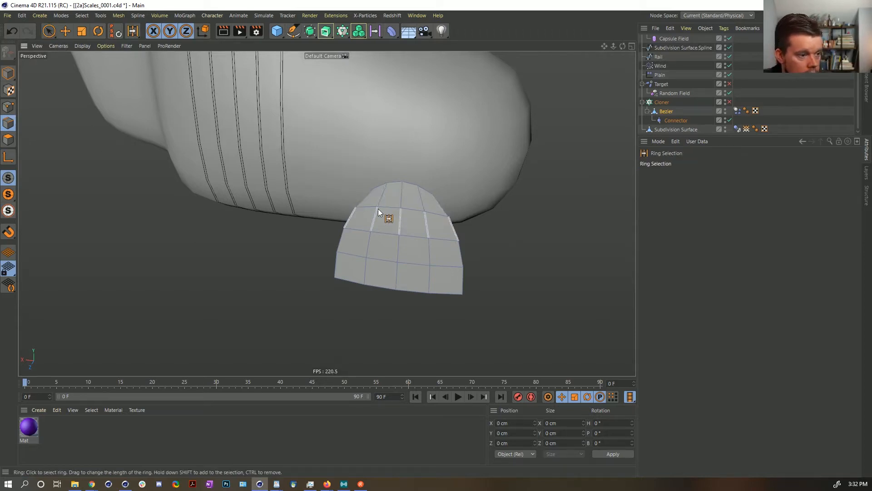
key(u)
key(l)
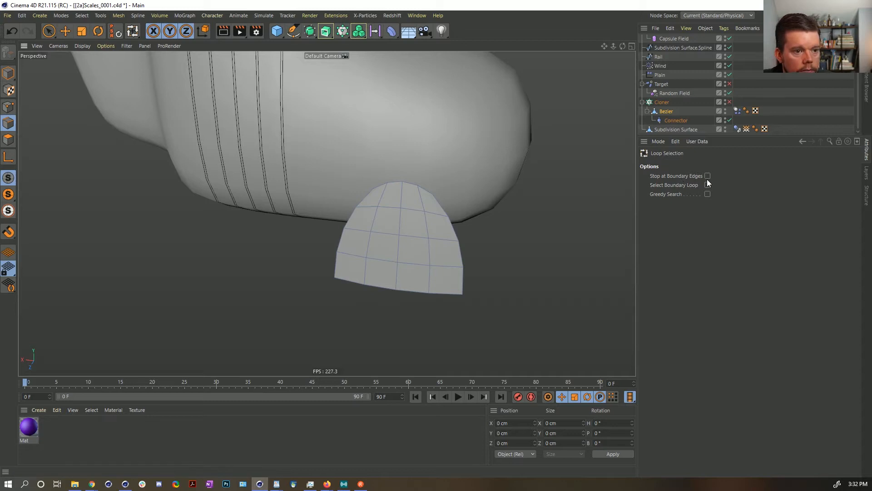
click(707, 176)
click(382, 196)
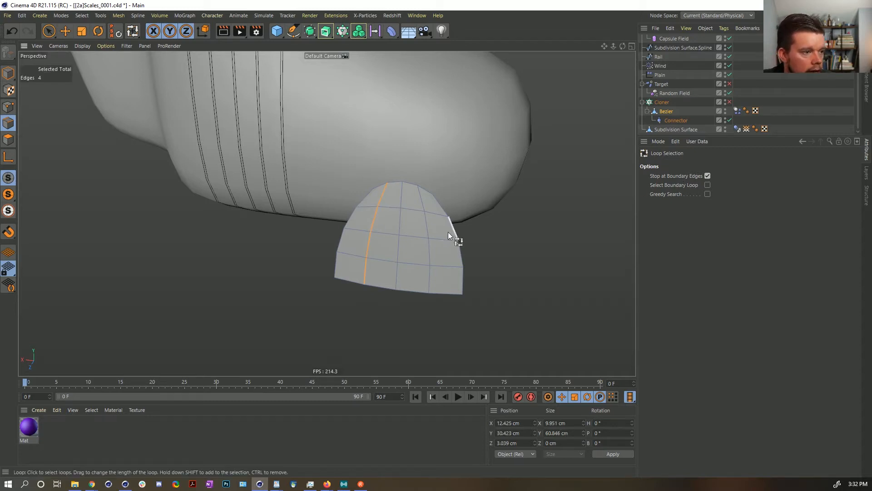
shift+click(428, 229)
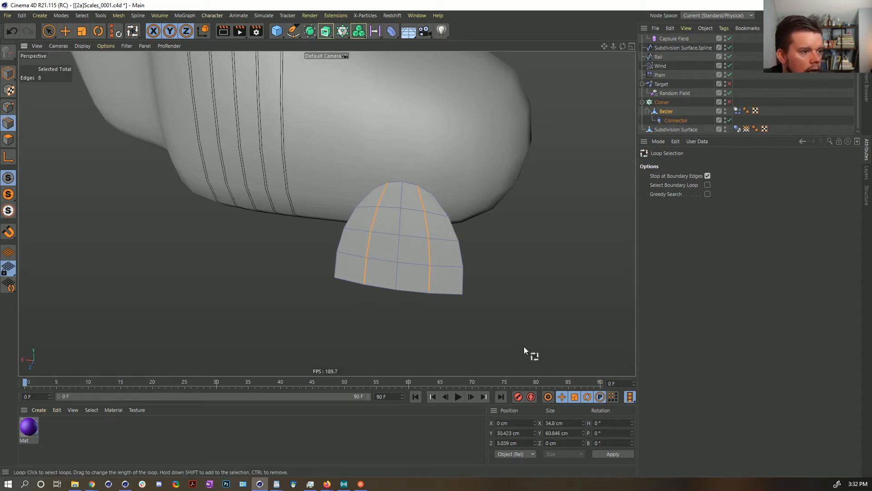
shift+click(420, 211)
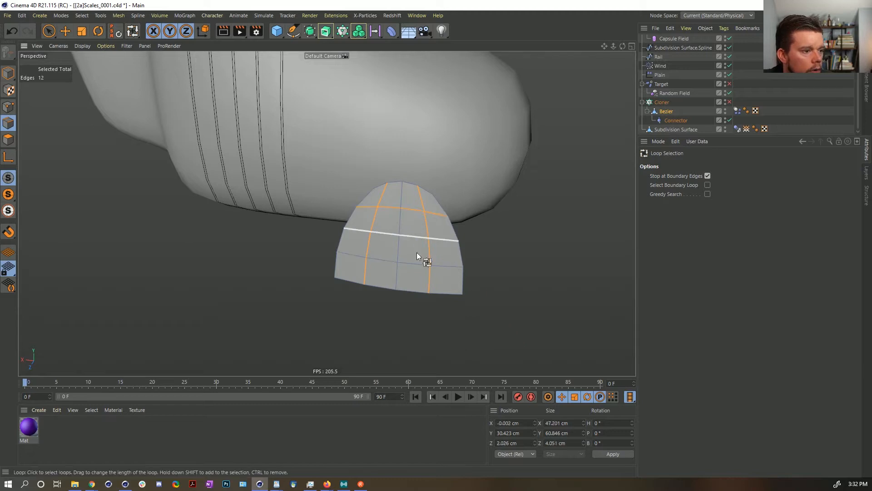
shift+click(416, 257)
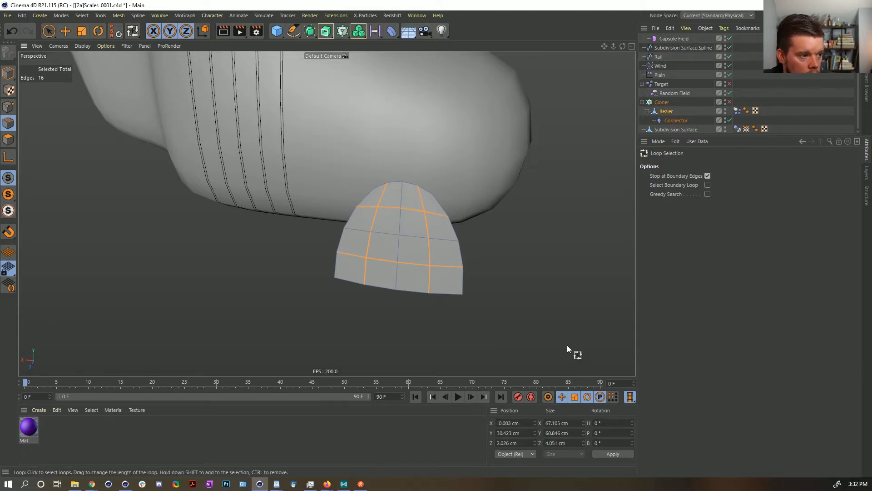
right_click(456, 273)
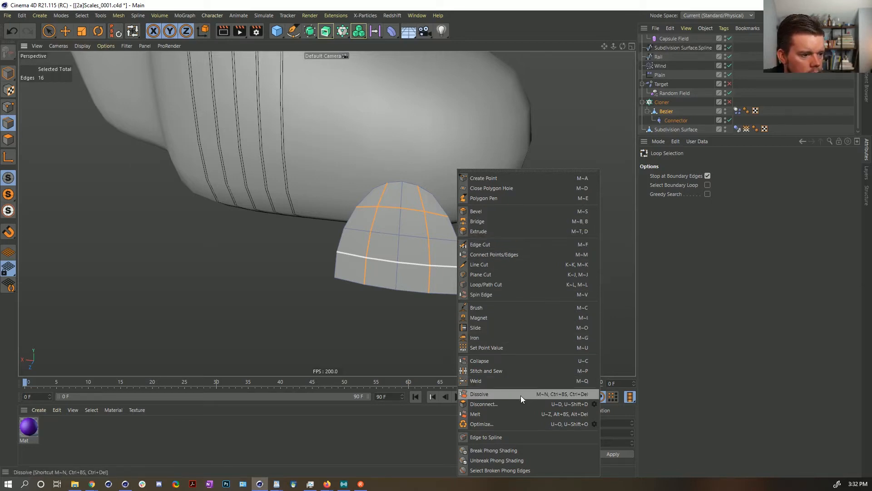
click(513, 393)
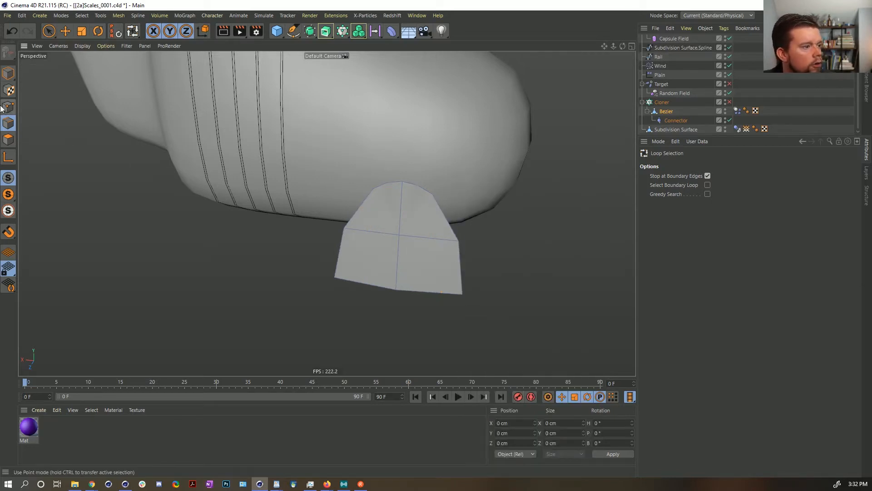
Delete the two leftover outline points on either side of the scale's tip and return to Model mode
click(8, 107)
key(9)
mouse_move(388, 182)
mouse_down()
mouse_move(373, 188)
mouse_move(434, 196)
mouse_up()
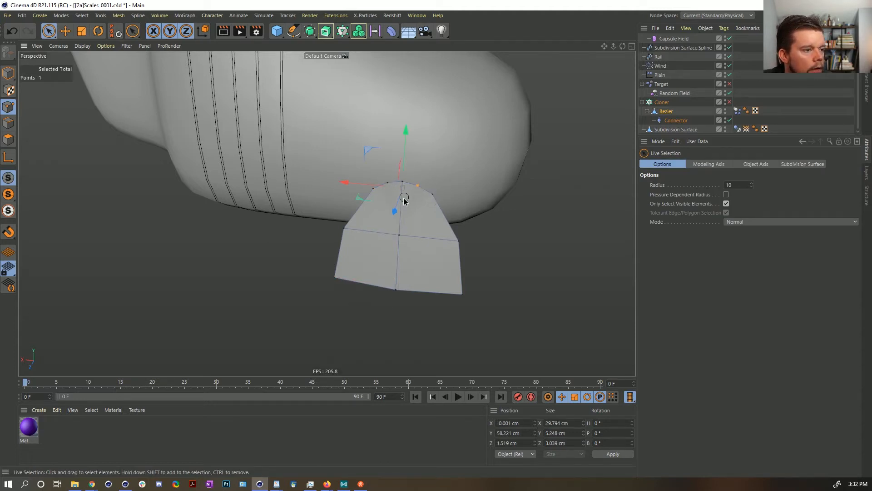
click(427, 196)
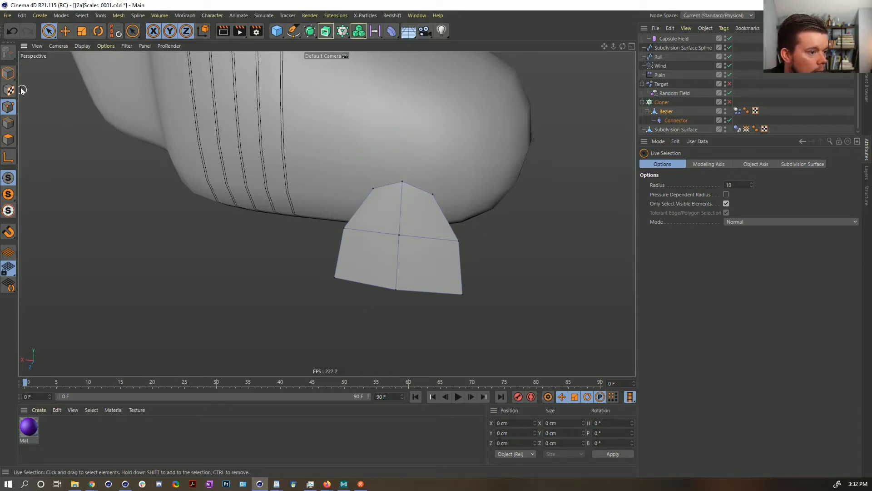
click(13, 73)
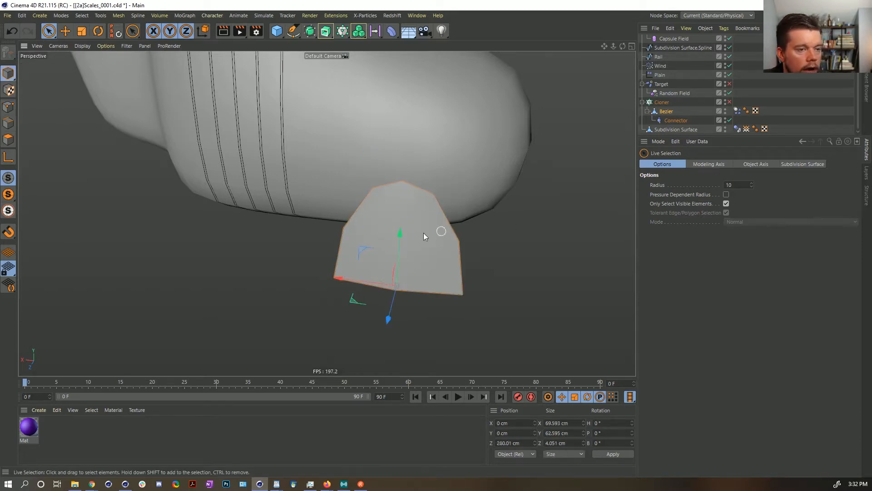
Delete the Connector object nested under Bezier
alt+drag(423, 232, 454, 246)
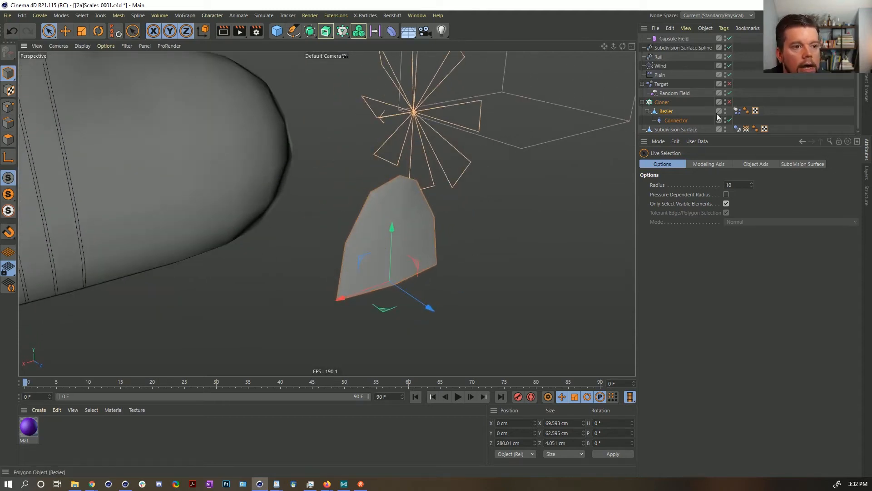
click(674, 122)
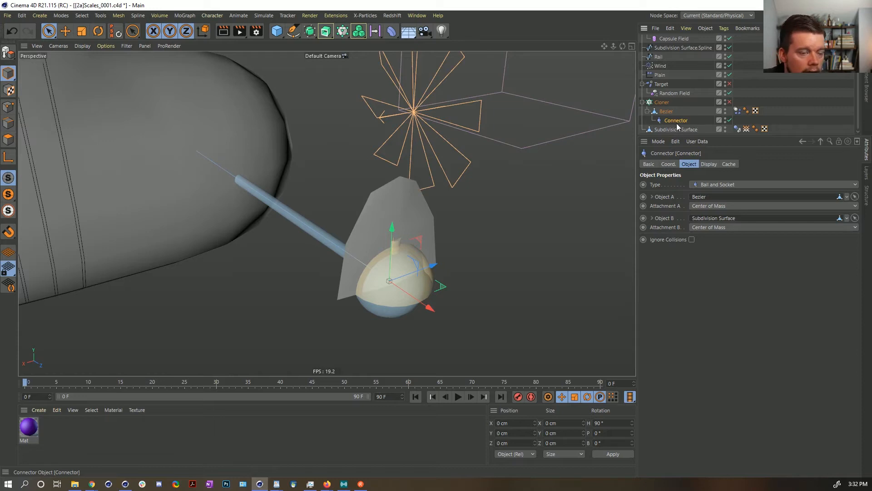
key(Delete)
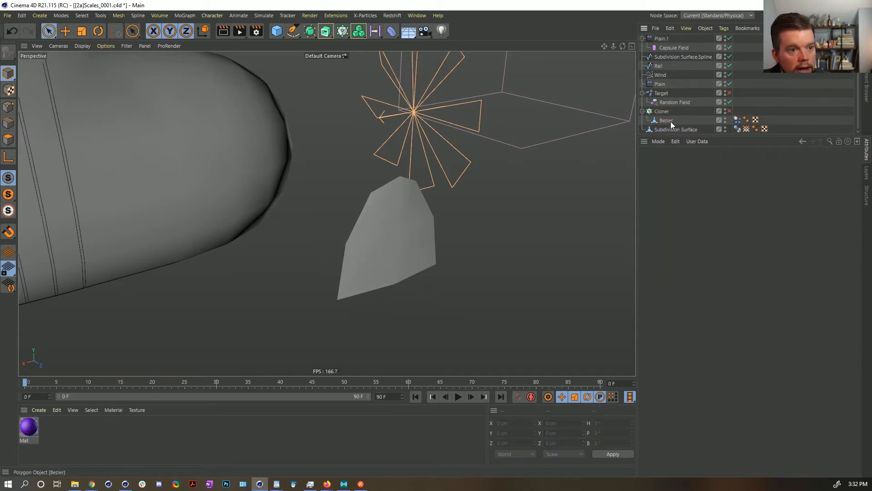
Add a dynamics Spring object to the scene
click(666, 120)
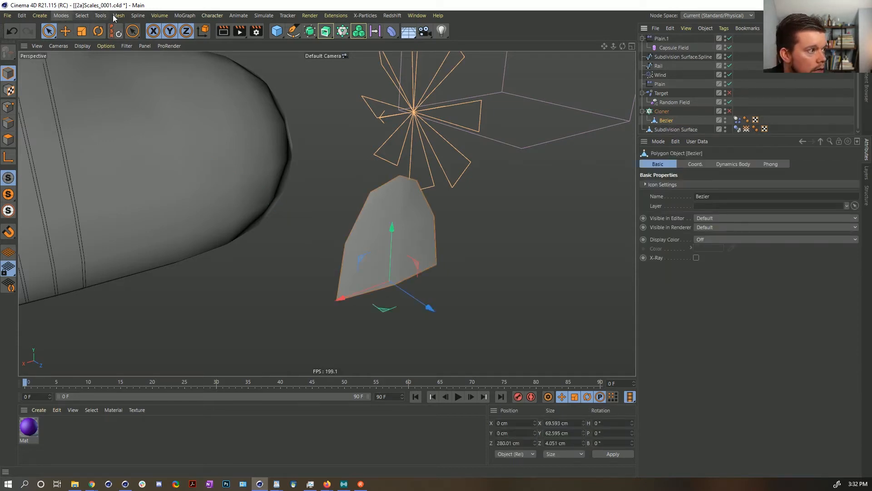
click(139, 17)
mouse_move(187, 20)
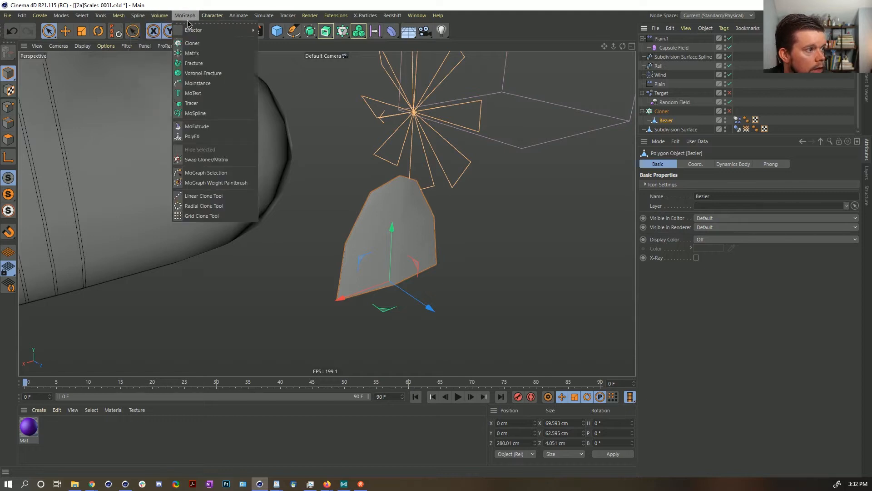
mouse_move(263, 17)
mouse_move(291, 54)
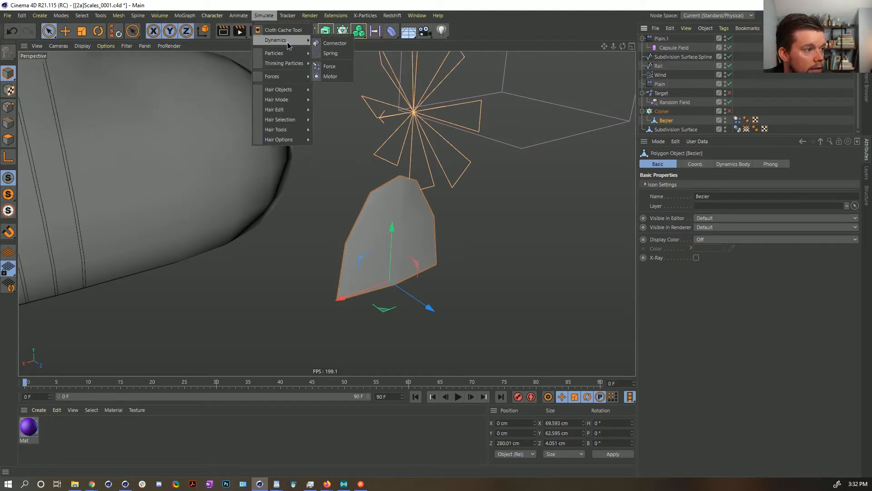
click(341, 54)
scroll(675, 38, up, 1)
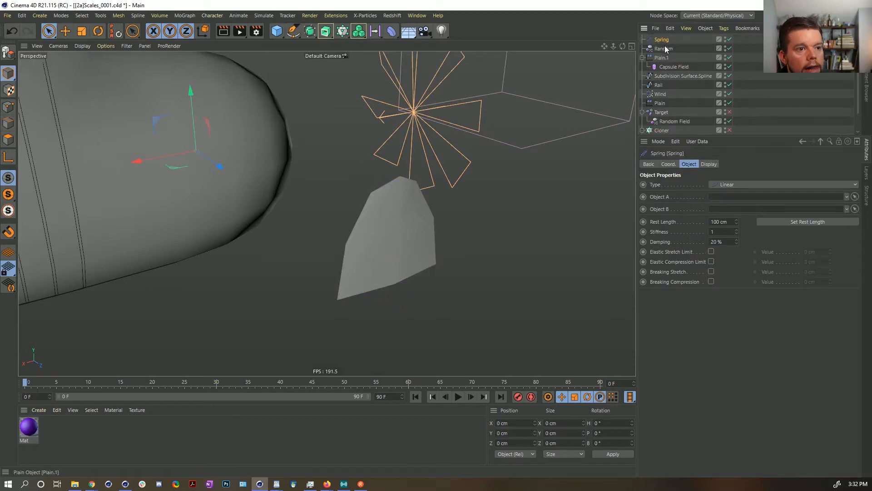
Nest the Spring under Bezier and position it near the scale's base, about 3.7 cm along Z
scroll(675, 130, down, 2)
drag(666, 121, 663, 119)
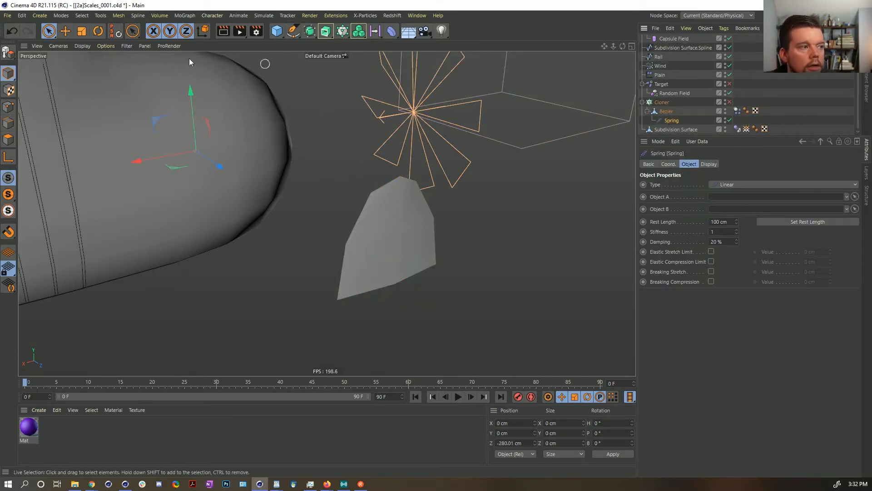
click(116, 32)
drag(417, 302, 438, 313)
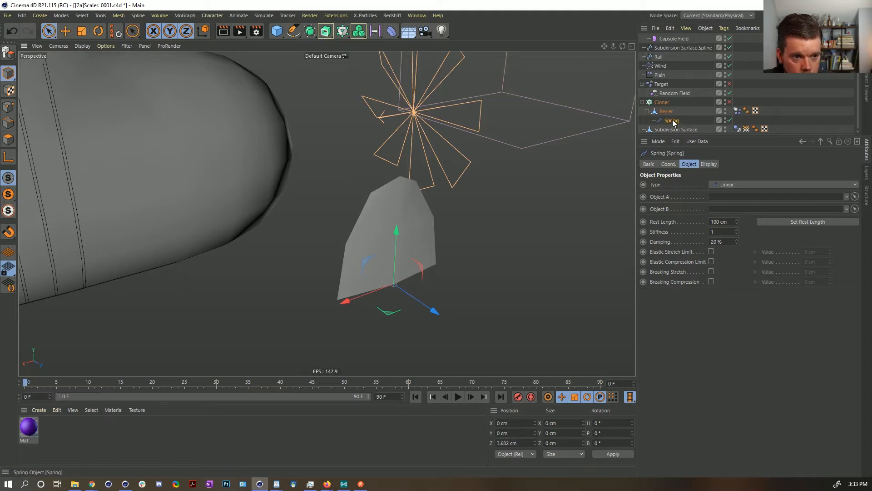
Link Bezier as the Spring's Object A and set its attachment to Polygon Point
drag(666, 111, 717, 197)
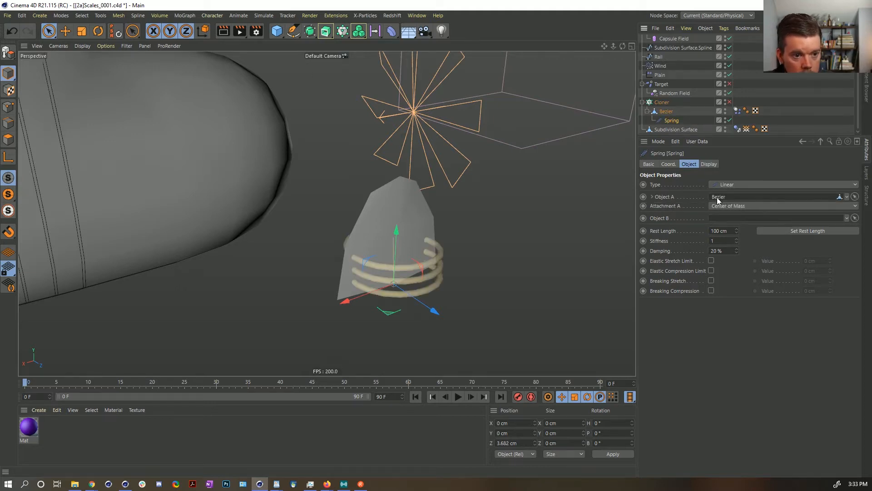
click(720, 207)
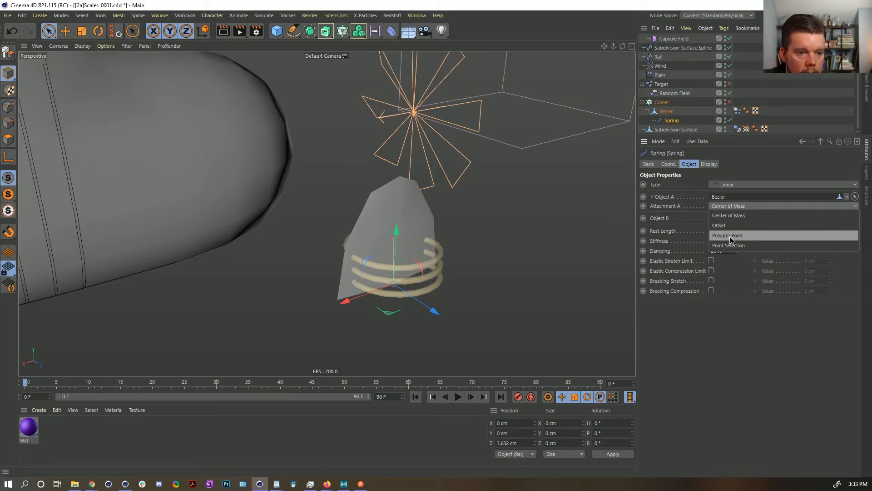
click(729, 236)
alt+drag(511, 245, 460, 231)
Cycle through the Spring's Attachment A point indices and set the index to 2, at the scale's base
click(736, 213)
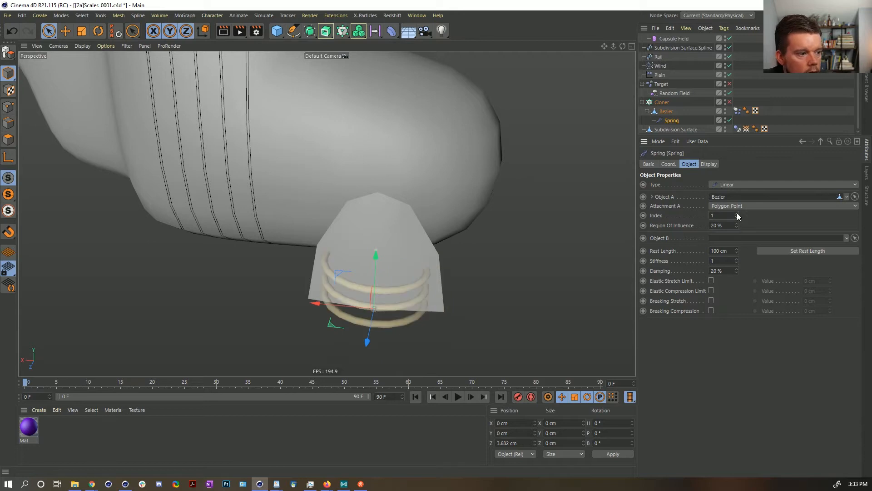
mouse_move(736, 217)
mouse_down()
mouse_move(736, 235)
mouse_move(737, 219)
mouse_up()
click(737, 218)
click(736, 218)
click(737, 215)
click(737, 215)
click(737, 215)
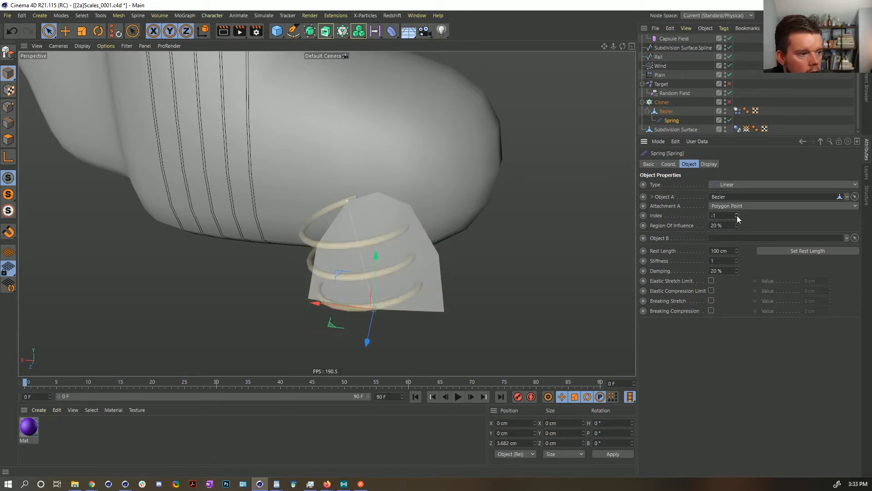
click(737, 215)
click(737, 215)
click(737, 215)
click(737, 214)
click(736, 214)
click(736, 213)
click(737, 214)
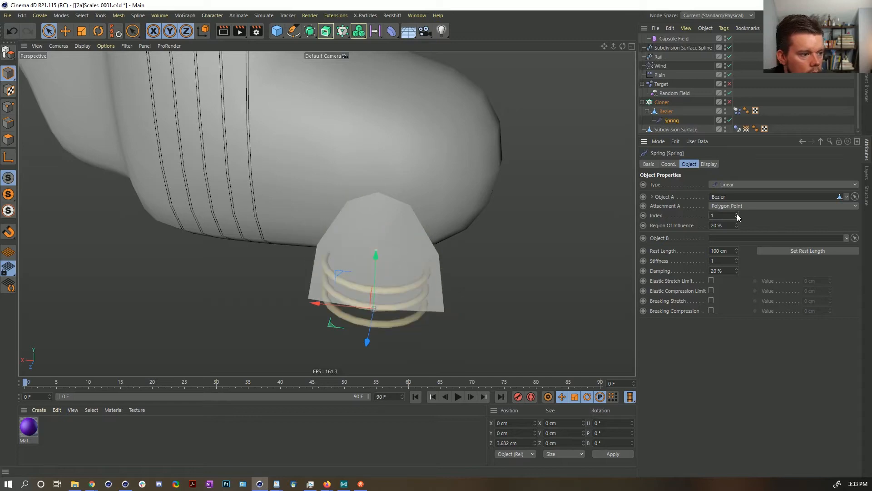
click(737, 214)
click(736, 213)
click(737, 218)
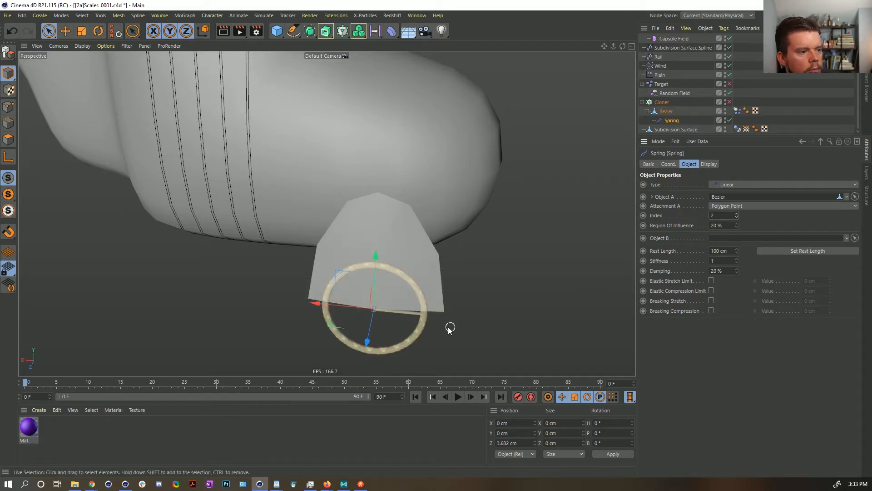
Set the Spring's rest length from its current length
alt+drag(373, 309, 288, 309)
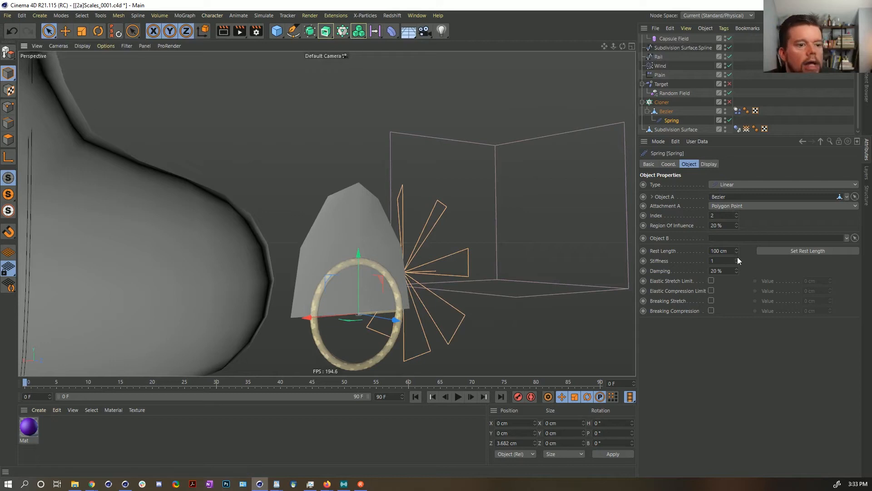
click(768, 251)
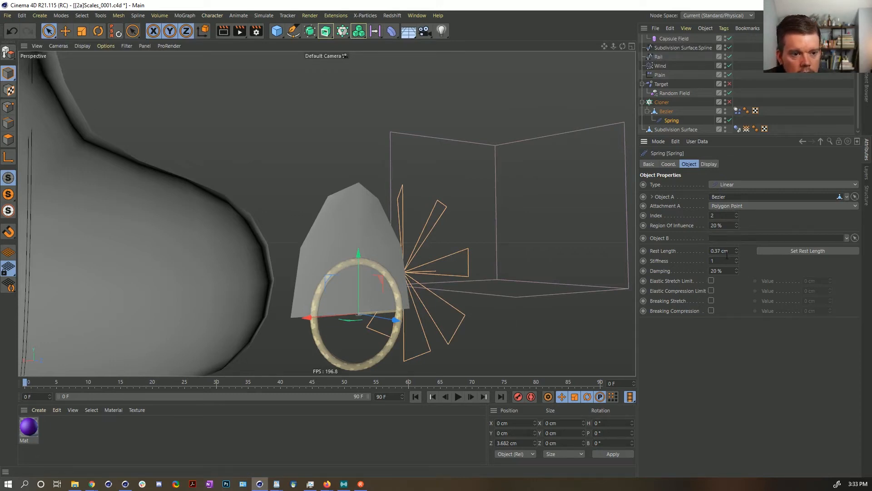
alt+drag(419, 316, 395, 319)
scroll(409, 306, down, 5)
scroll(373, 319, up, 5)
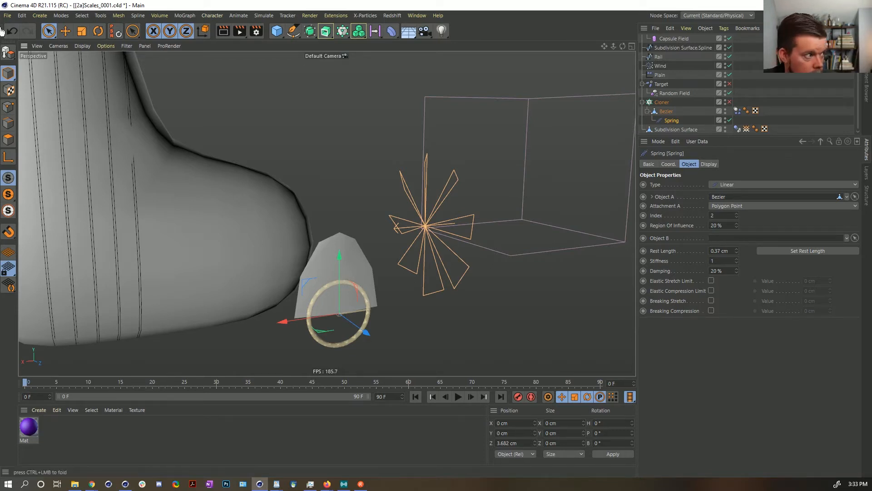
In Bezier's Dynamics Body force settings, set linear and angular damping to 5%, drag and lift to 50%, and enable Two-Sided
click(738, 111)
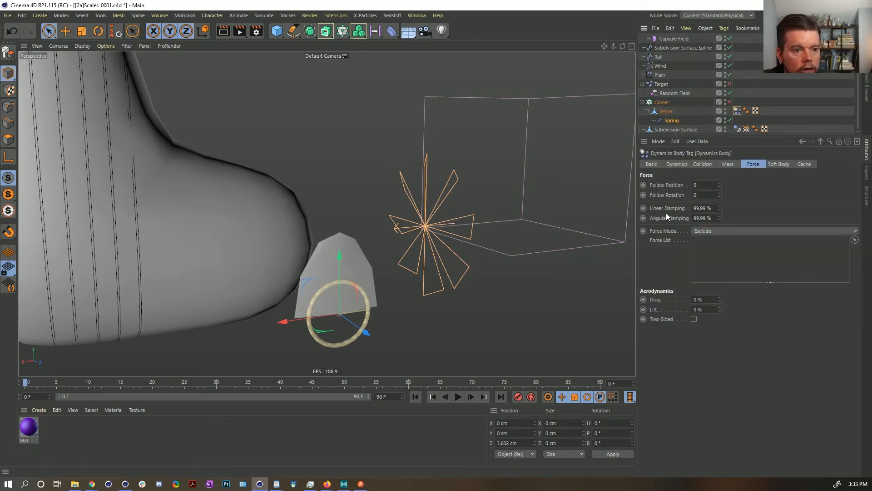
click(701, 207)
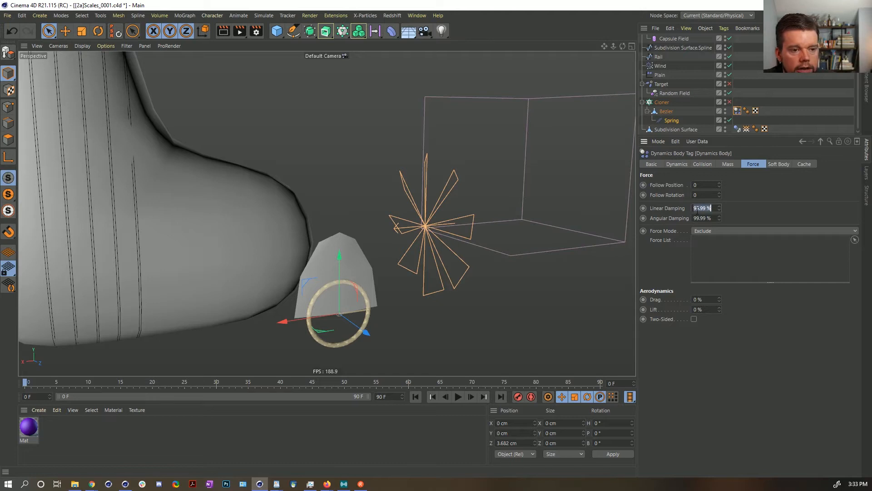
text(5)
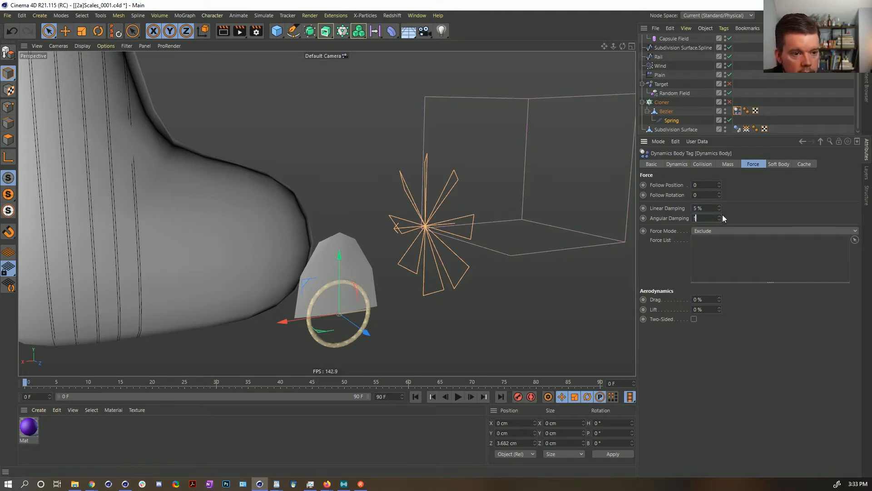
click(708, 299)
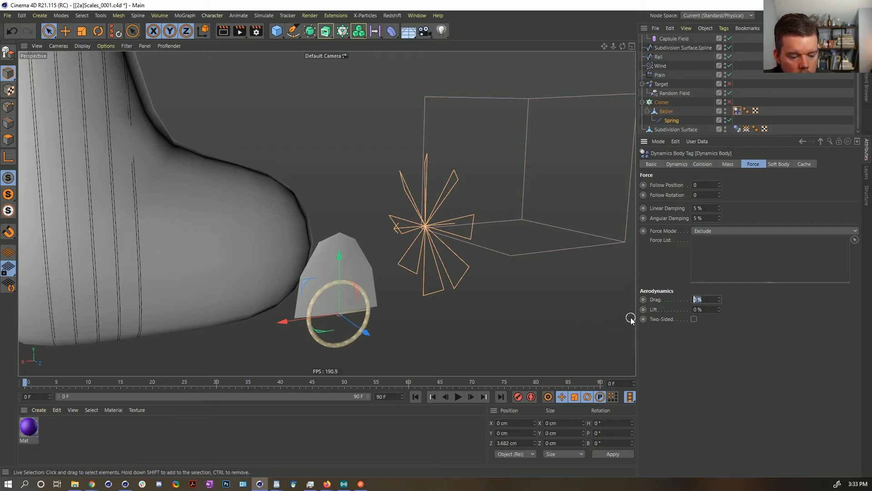
text(5)
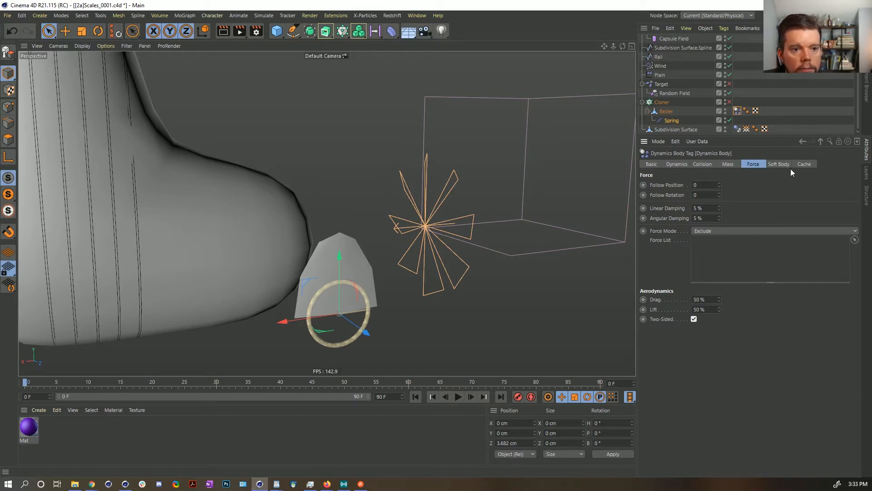
In the tag's soft body settings, set structural, shear and flexion damping to 0%, Shear to 10 and Flexion to 5
click(779, 165)
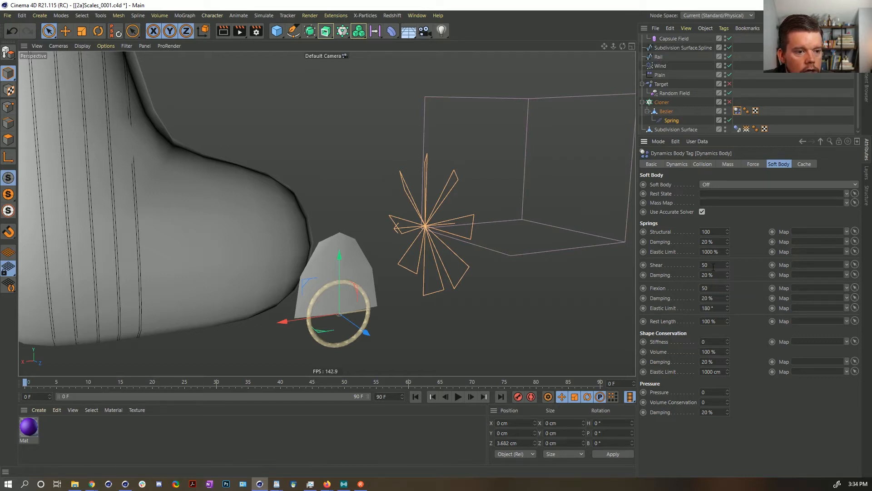
click(710, 241)
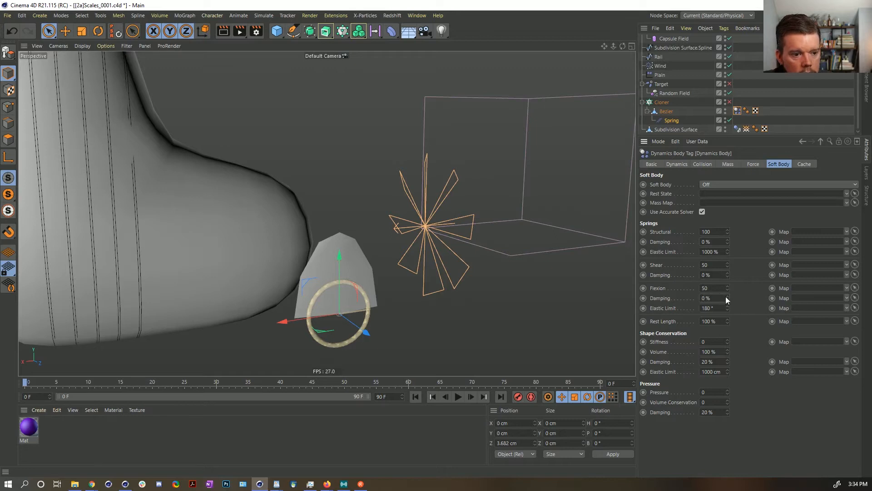
double_click(717, 288)
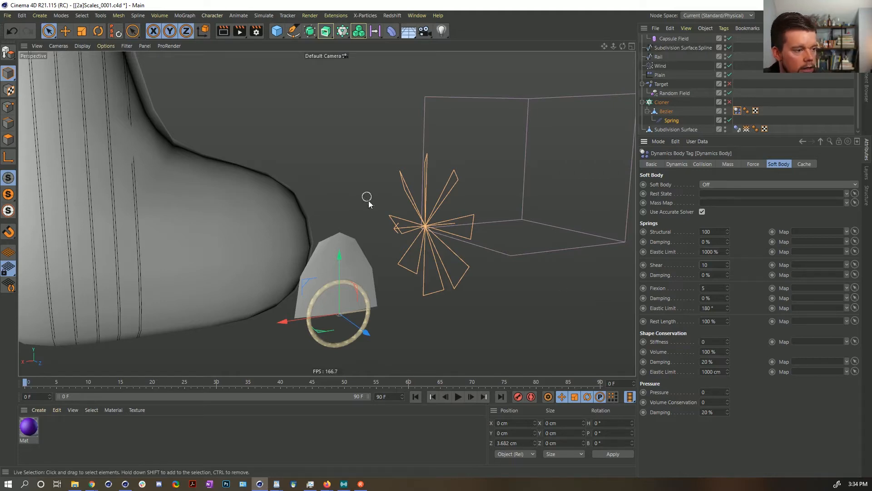
Save the scene incrementally as [2a]Scales_0002.c4d and re-enable the Cloner
alt+right_drag(366, 199, 339, 228)
alt+drag(339, 228, 391, 227)
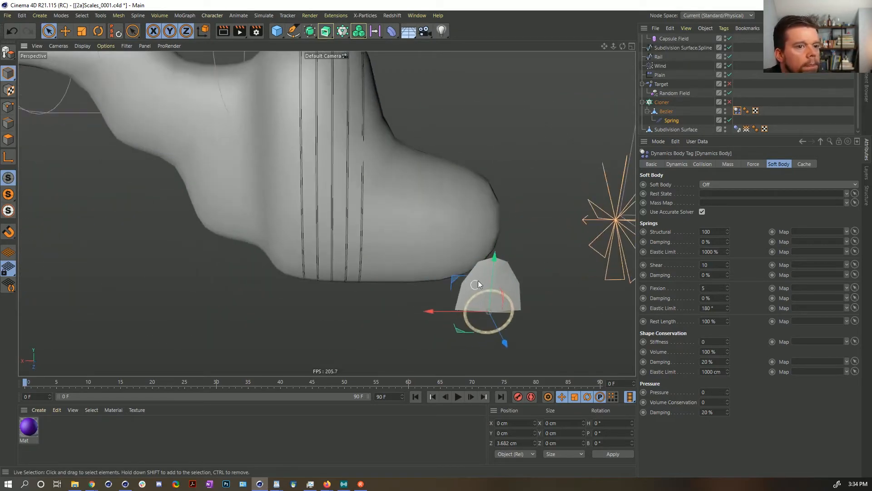
alt+drag(436, 146, 356, 233)
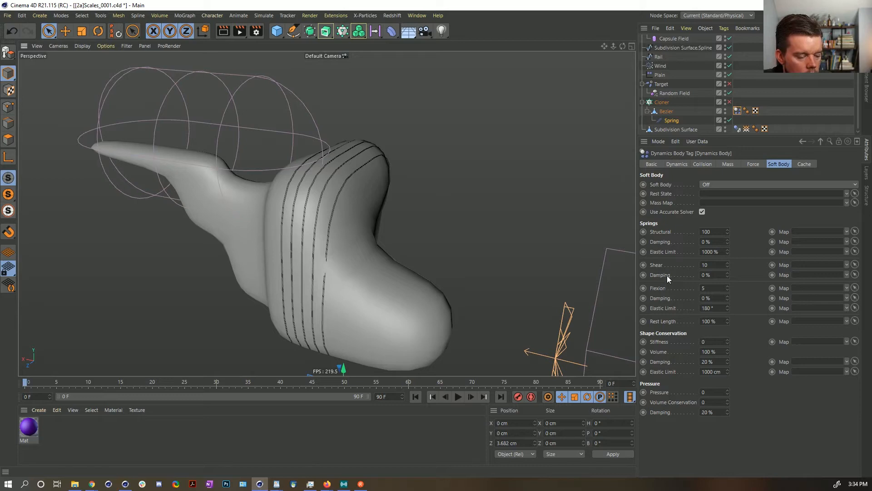
key(ctrl+alt+s)
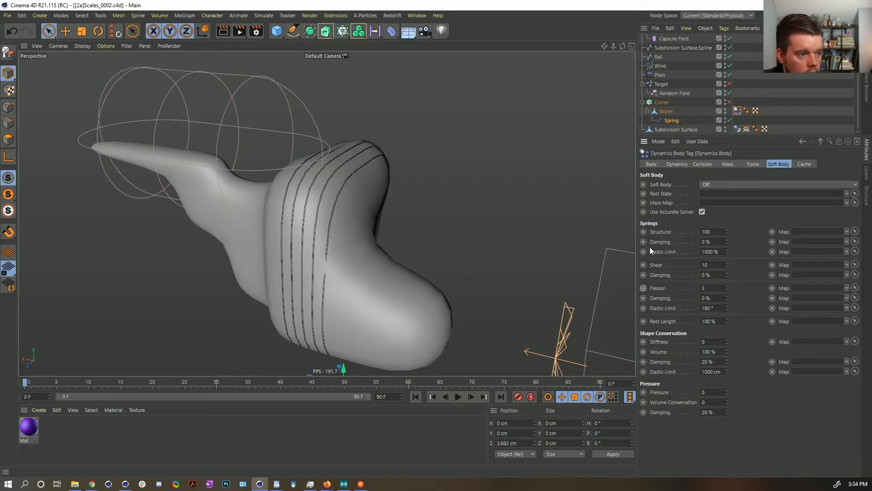
click(730, 102)
mouse_move(318, 239)
alt+mouse_down()
mouse_move(306, 237)
mouse_move(314, 235)
alt+mouse_up()
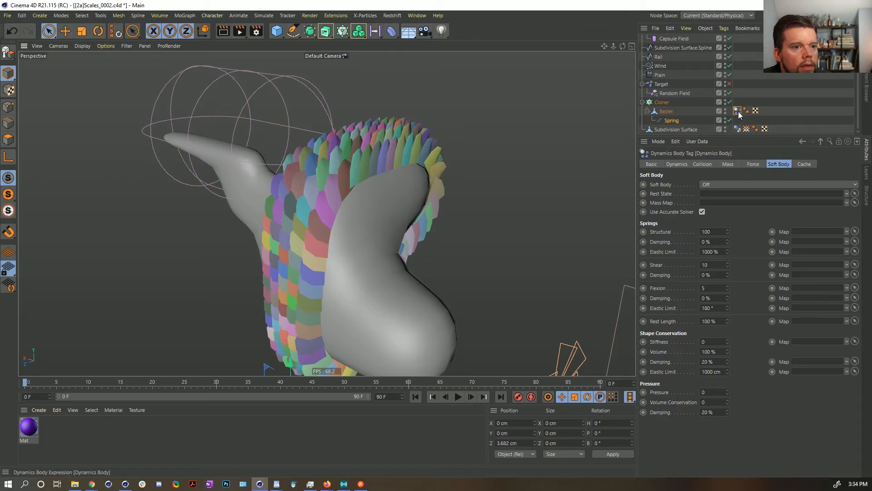
Step through the first frames, play the simulation to examine how the scales move, and rewind to frame 0
click(469, 396)
click(468, 396)
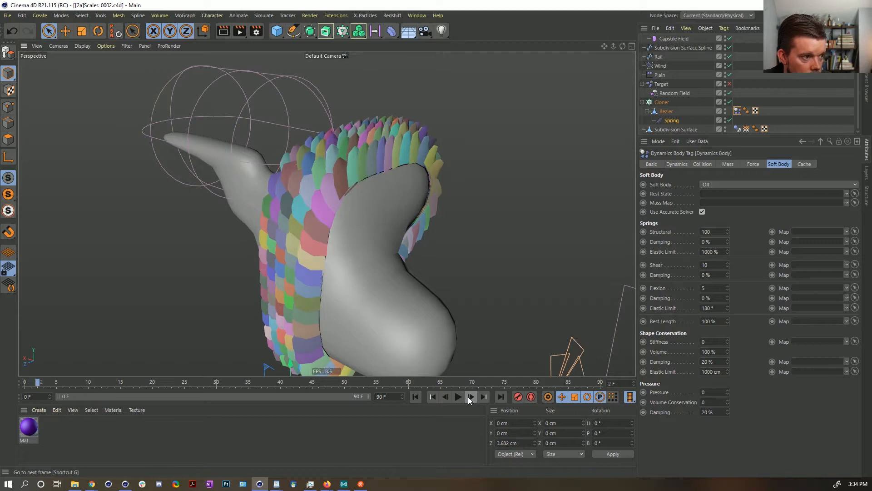
click(467, 396)
click(467, 396)
click(467, 396)
click(467, 396)
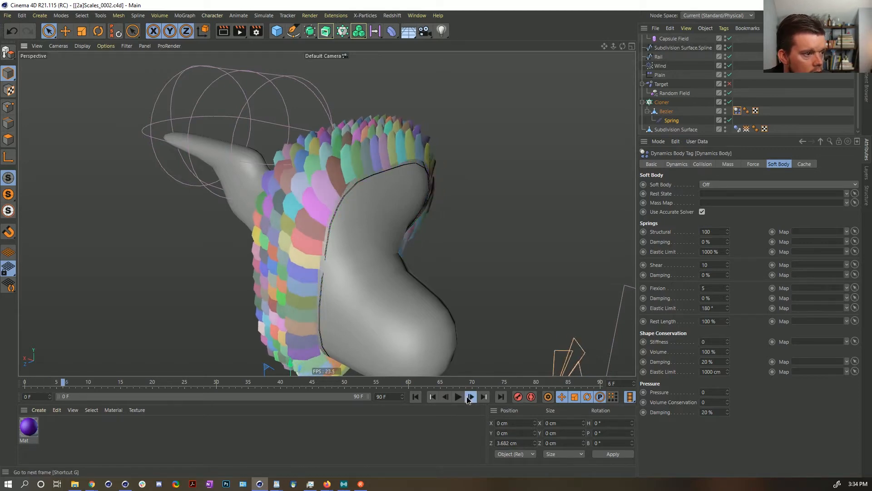
click(466, 396)
click(466, 396)
click(417, 397)
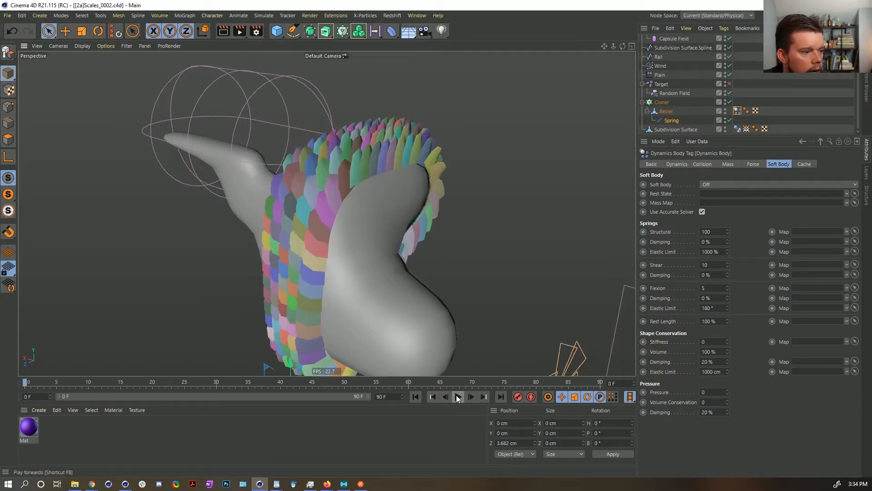
click(457, 396)
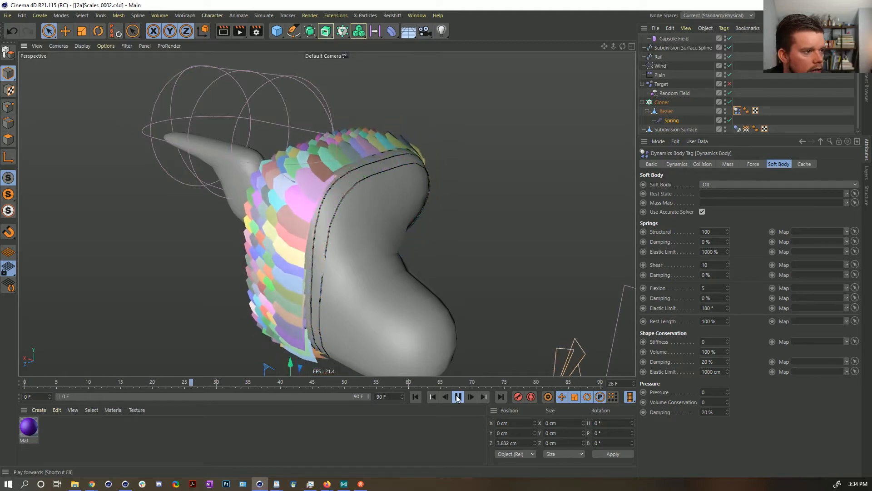
click(457, 396)
mouse_move(343, 229)
alt+mouse_down()
mouse_move(446, 205)
mouse_move(363, 237)
mouse_move(354, 220)
alt+mouse_up()
alt+right_drag(353, 218, 392, 202)
click(415, 397)
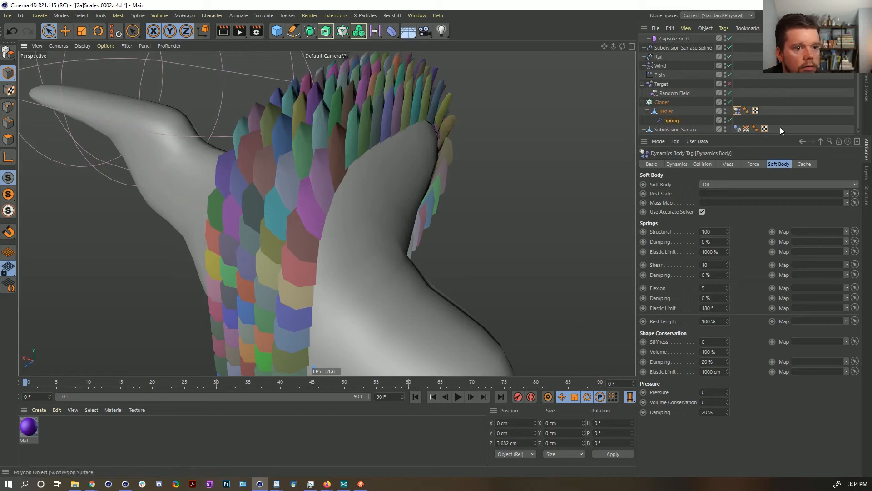
Set the Wind object's wind speed to 55 cm
scroll(669, 80, up, 1)
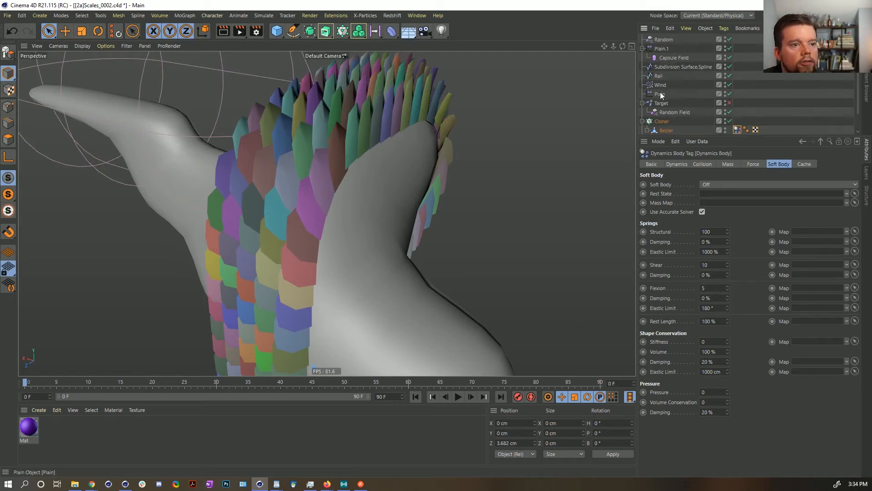
click(660, 85)
click(725, 185)
text(55)
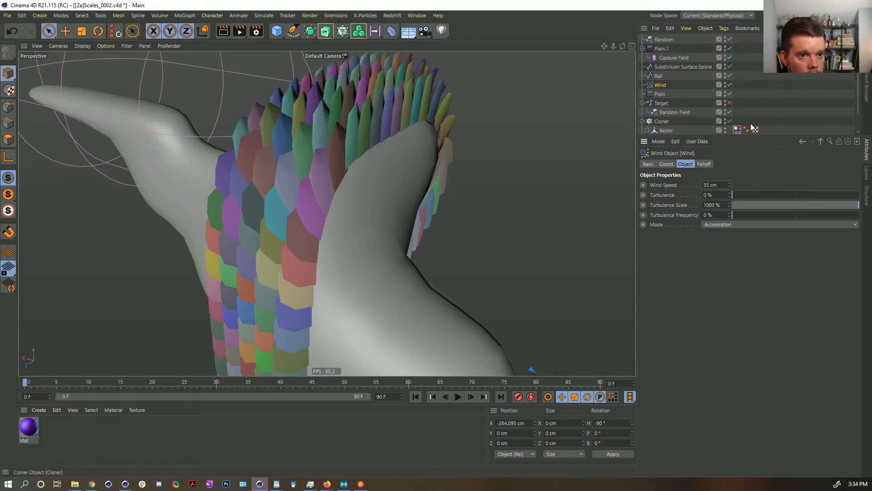
Set the stiffness of the Spring under Bezier to 11
scroll(694, 100, down, 1)
click(672, 121)
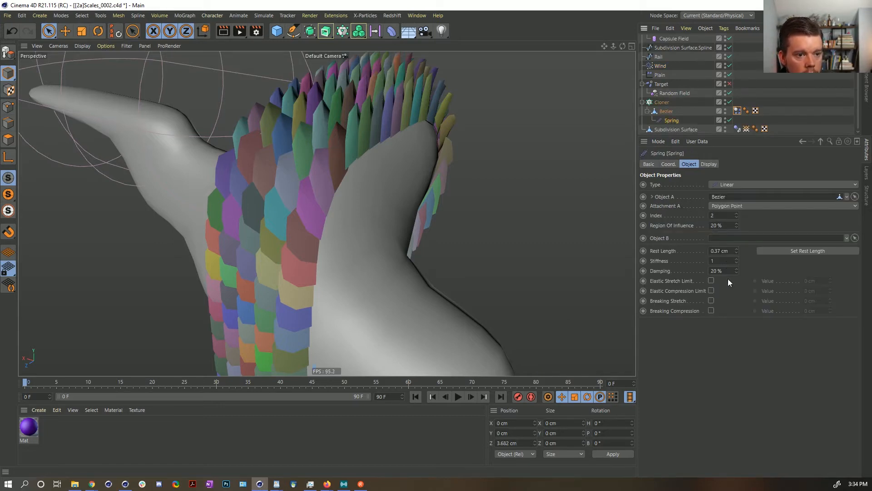
click(726, 260)
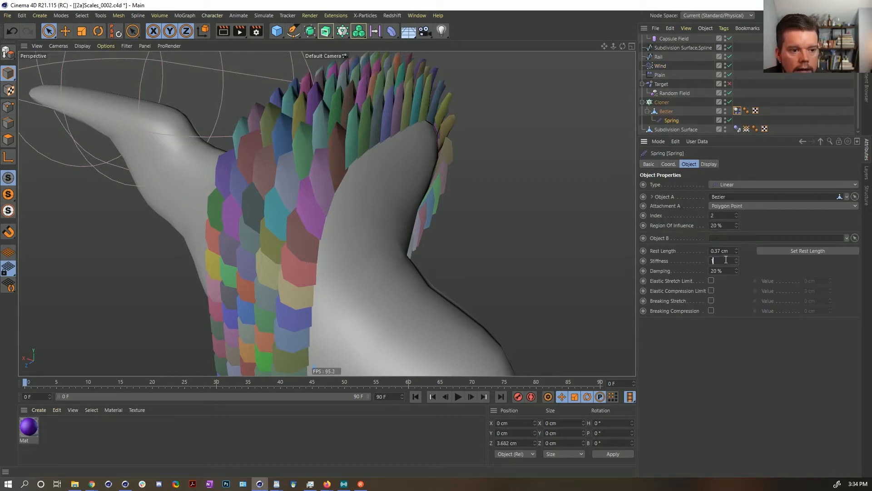
text(1)
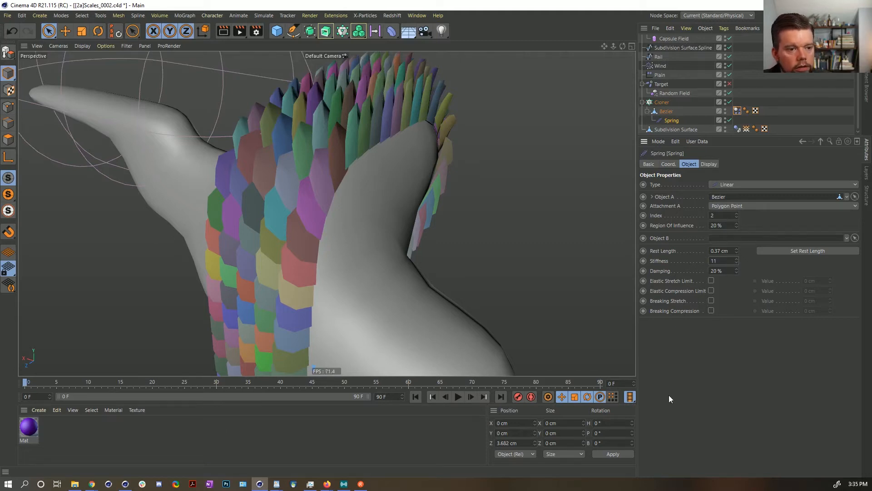
Play the simulation, replay it from frame 0, and examine the scales' movement around the body from different angles
click(458, 397)
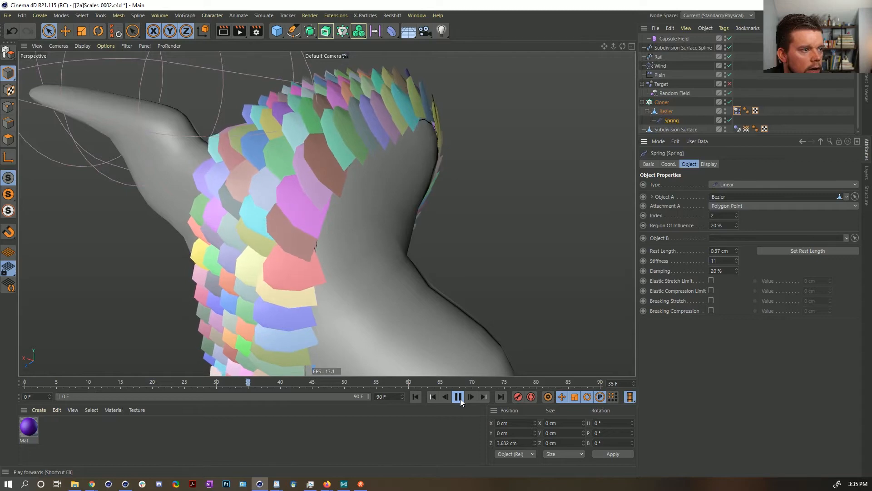
click(459, 397)
alt+drag(353, 169, 393, 159)
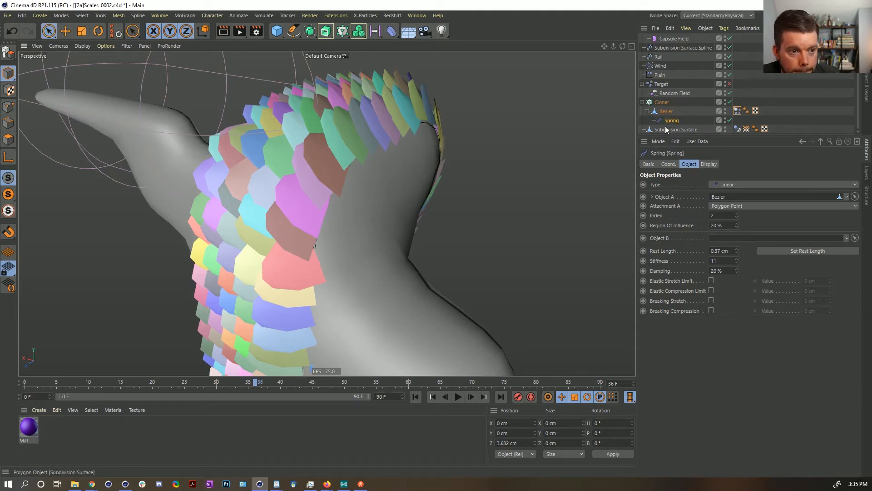
mouse_move(379, 156)
alt+mouse_down()
mouse_move(296, 137)
mouse_move(460, 158)
mouse_move(386, 156)
alt+mouse_up()
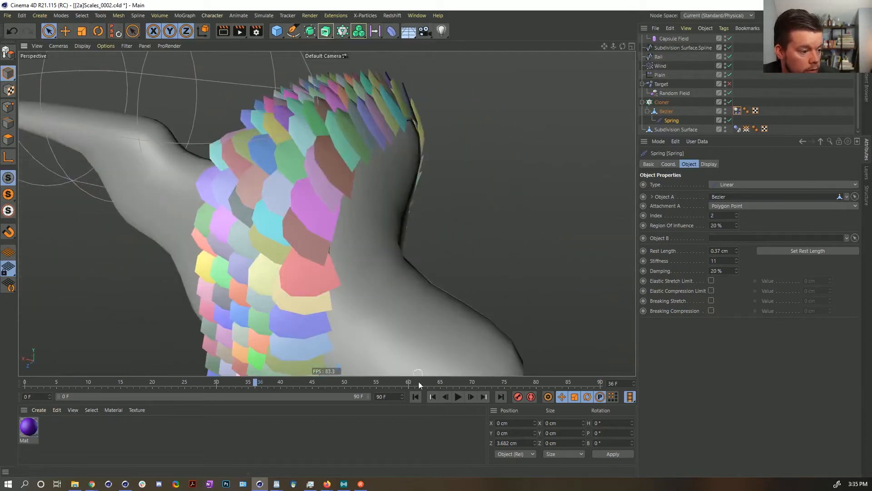
click(415, 396)
click(458, 397)
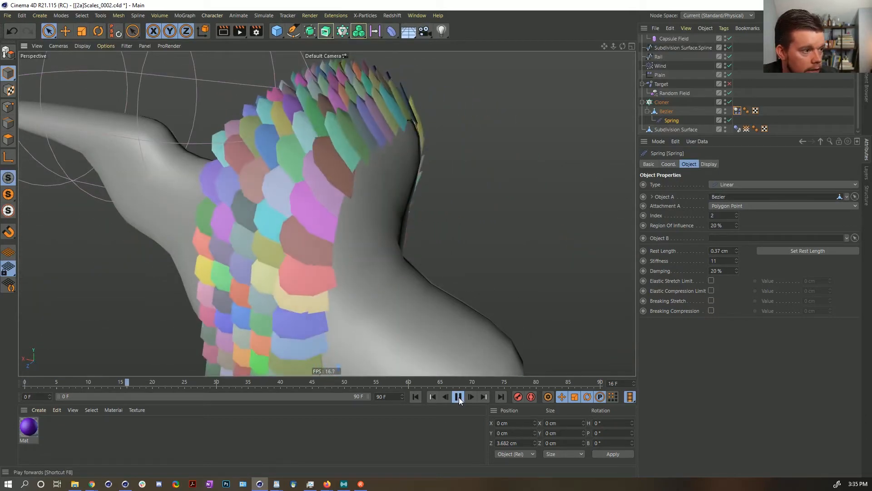
click(459, 396)
alt+drag(369, 168, 467, 166)
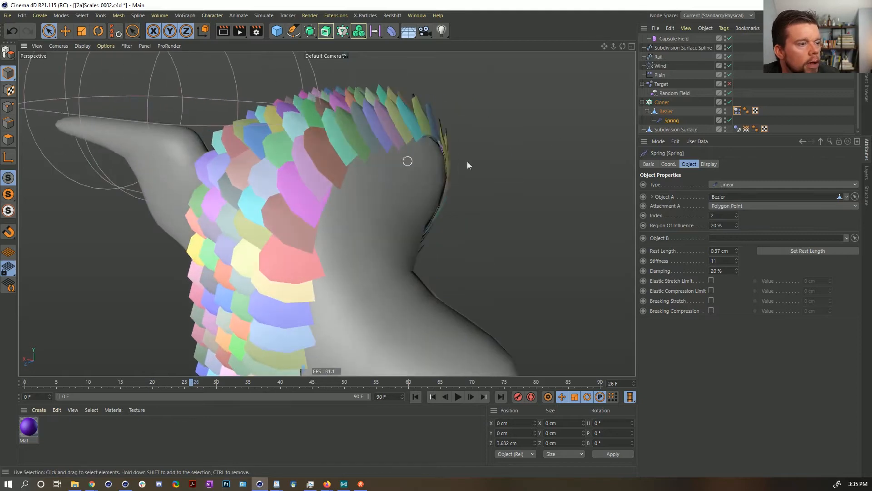
Set the Flexion in the soft body settings of Bezier's Dynamics Body tag to 1 and replay the simulation from frame 0
click(745, 111)
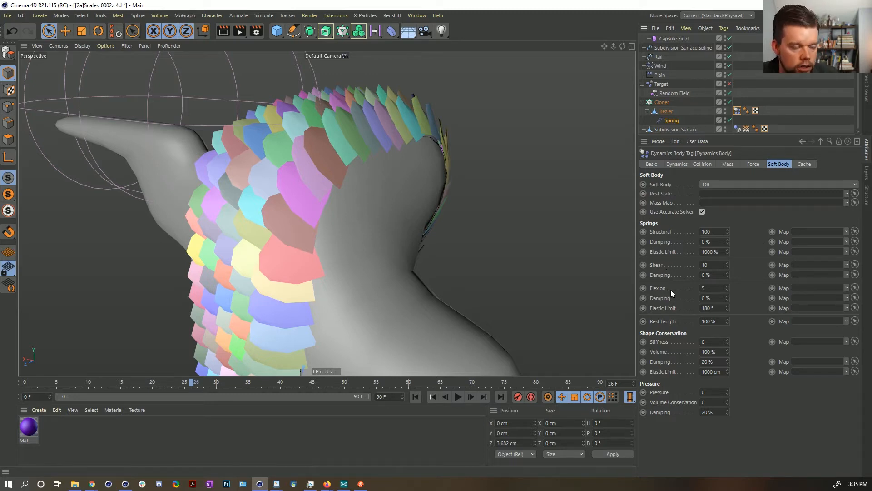
double_click(706, 288)
text(1)
key(Return)
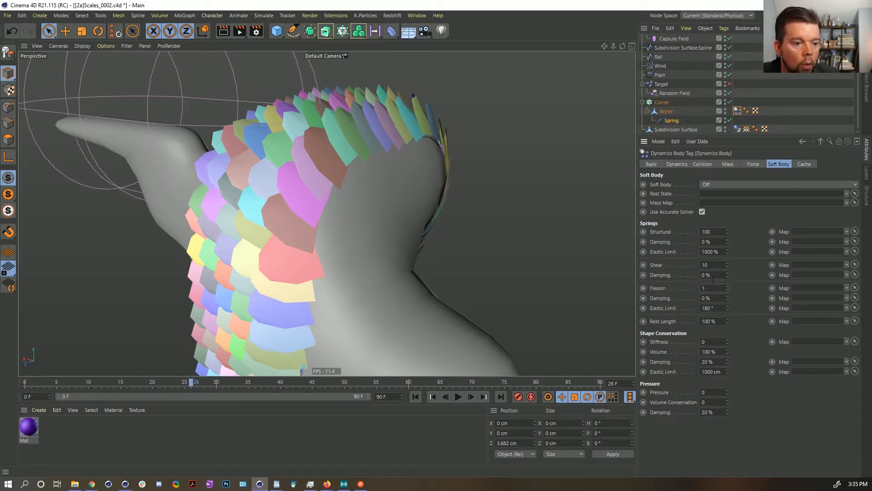
click(420, 397)
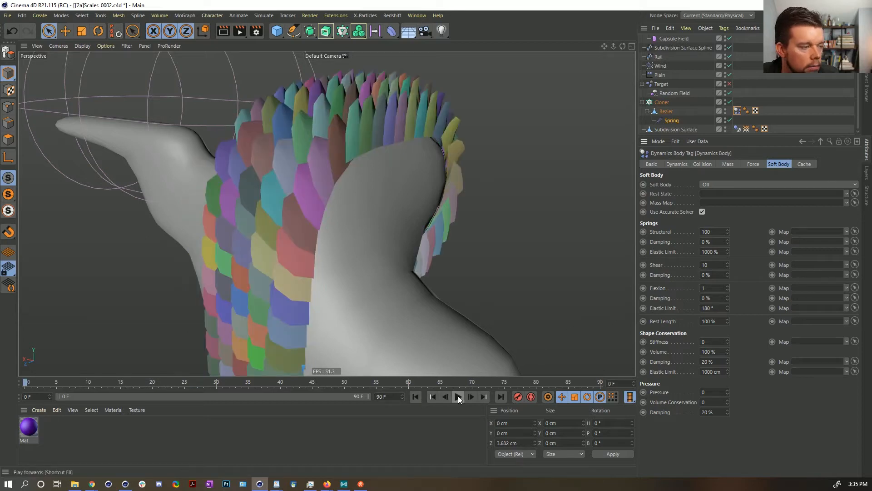
click(457, 396)
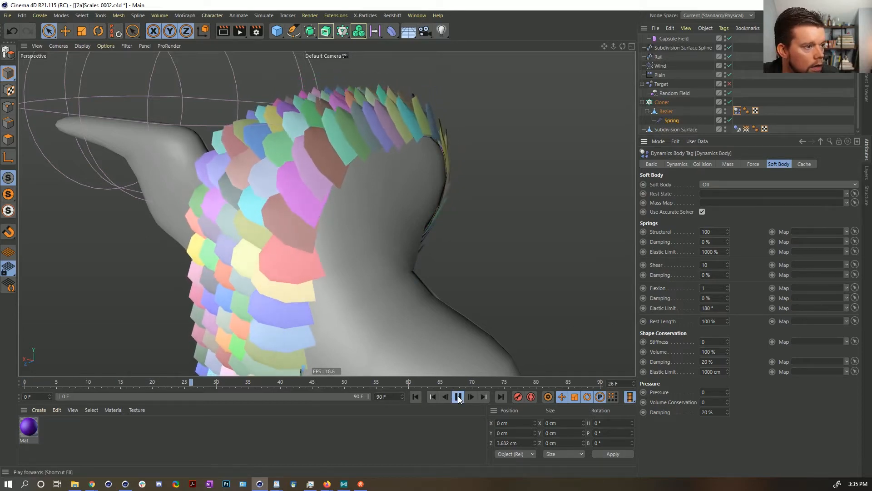
click(458, 397)
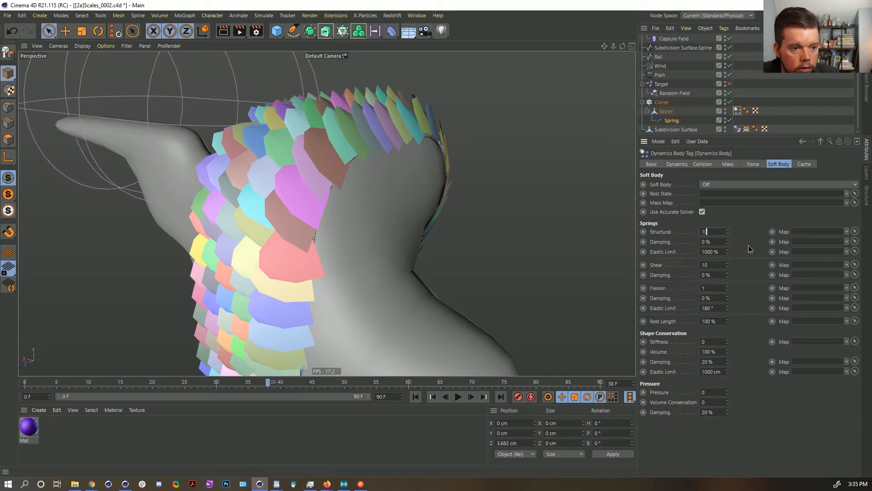
Try a Structural spring value of 10 and a Flexion of 0, replaying the simulation from frame 0 after each change
click(416, 397)
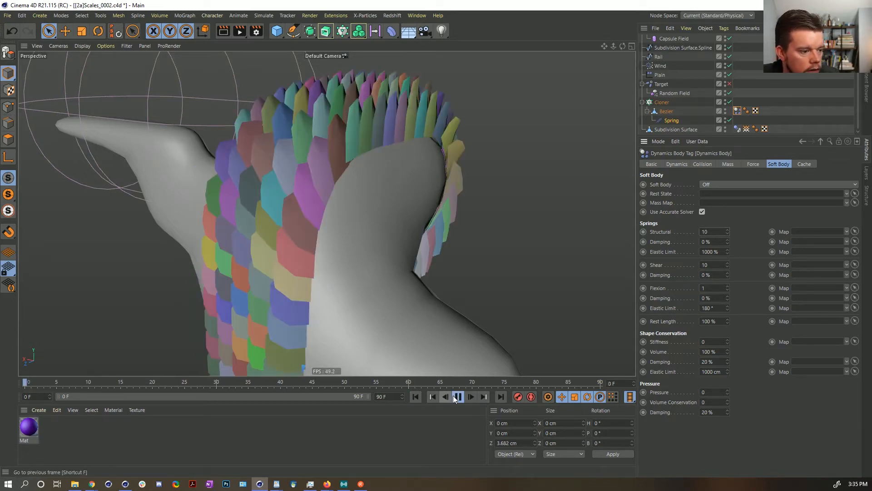
click(457, 397)
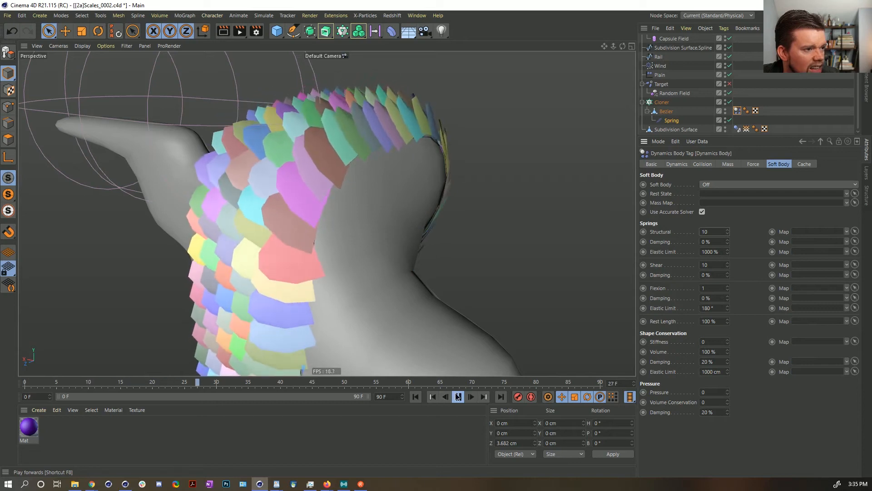
click(457, 397)
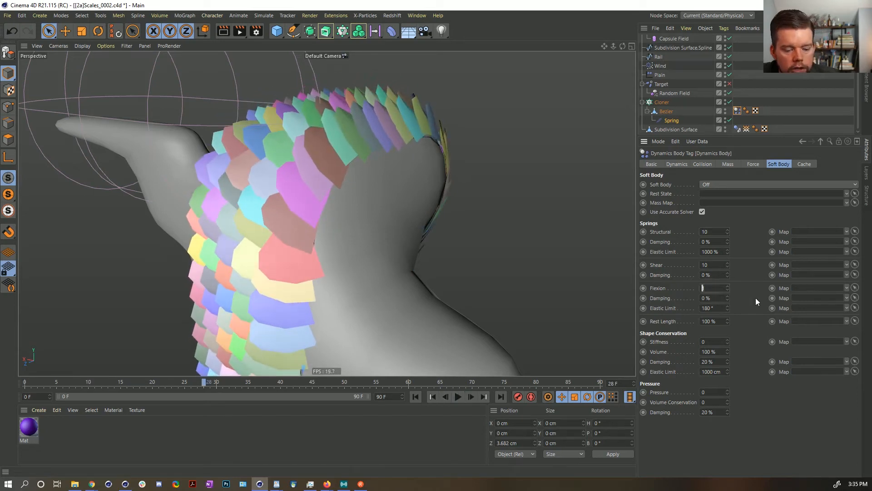
click(415, 397)
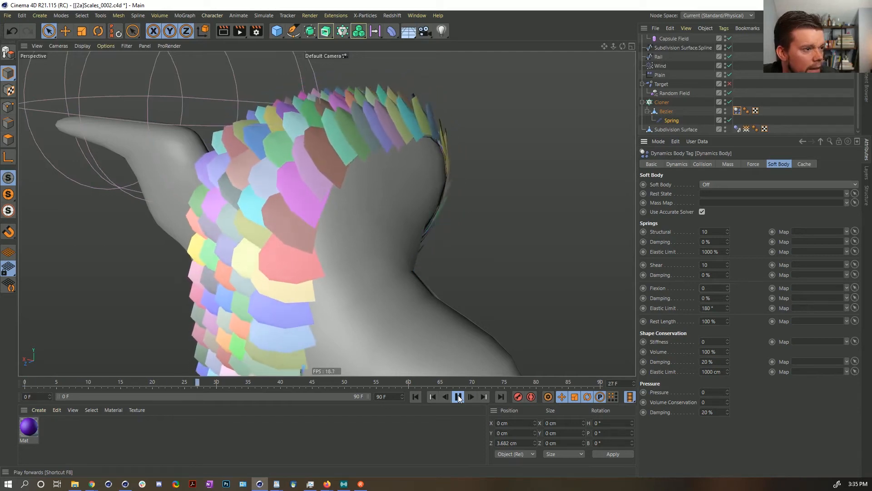
click(458, 397)
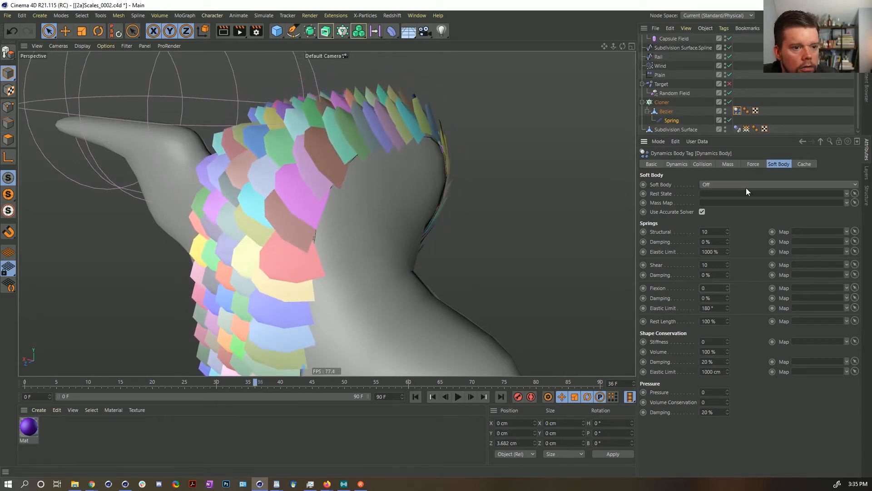
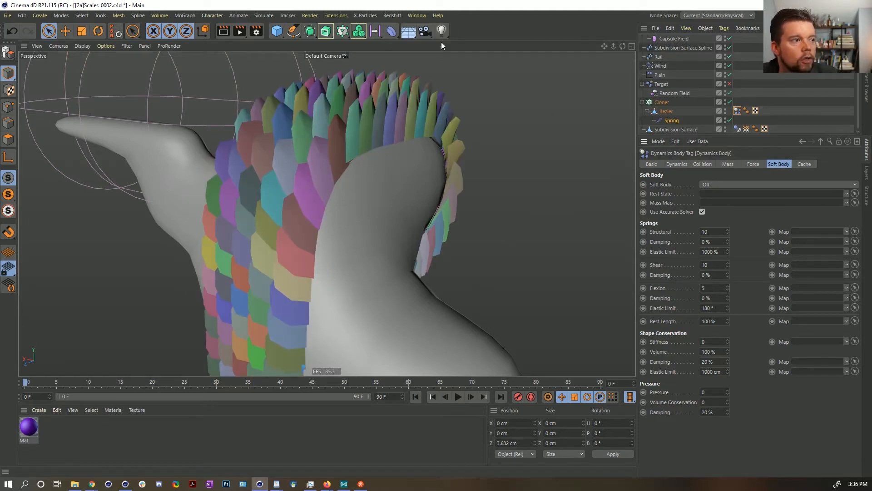
Set the Flexion back to 5 and save the scene
key(ctrl+s)
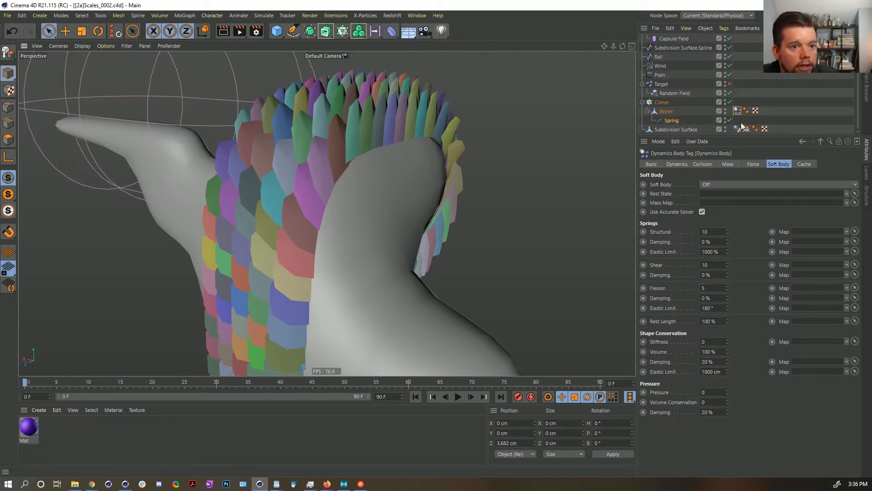
Set Soft Body to Made of Polygons/Lines, check the first frames of the simulation, and rewind to frame 0
click(740, 184)
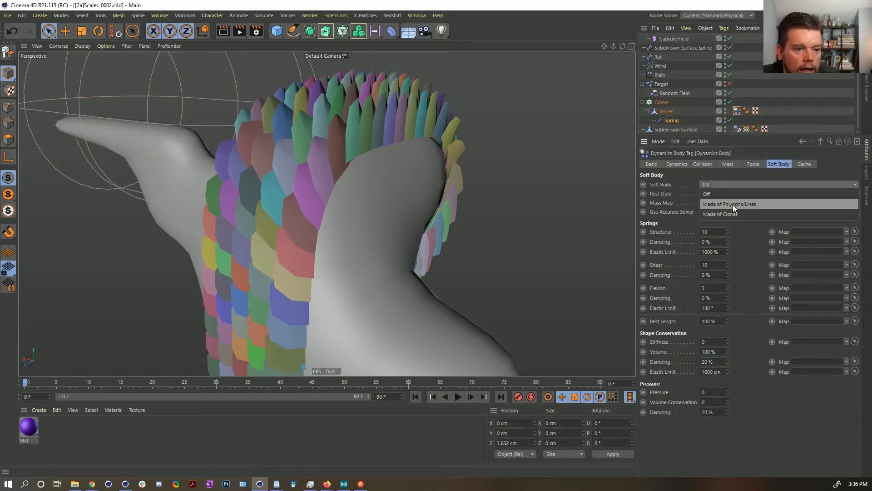
click(733, 204)
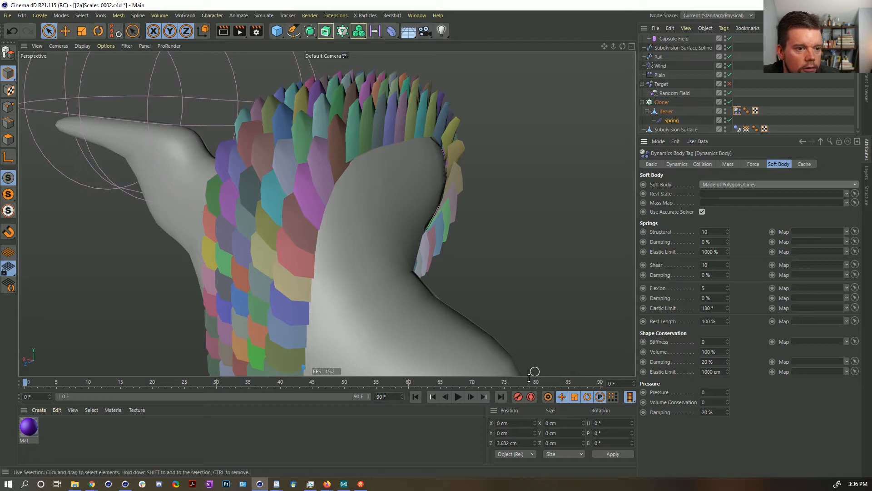
click(470, 396)
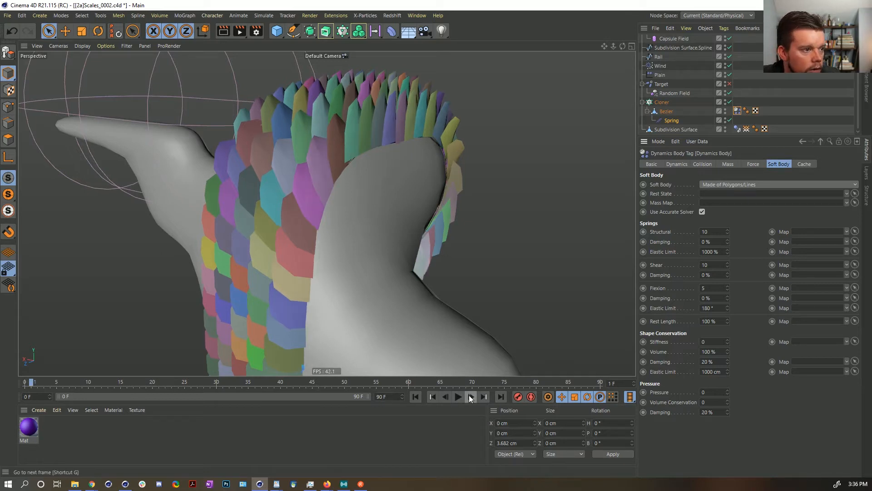
click(469, 394)
click(417, 396)
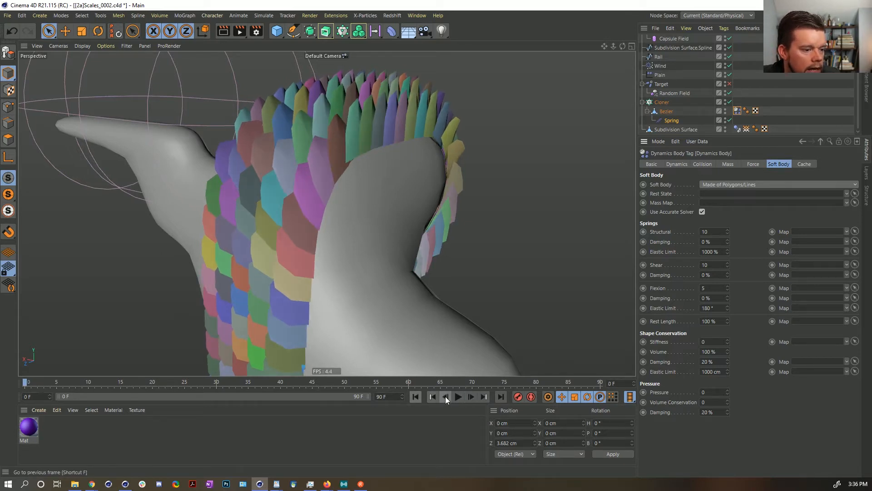
Set the Structural spring value to 100, play the simulation while examining the bending scales from several angles, and rewind to frame 0
click(714, 231)
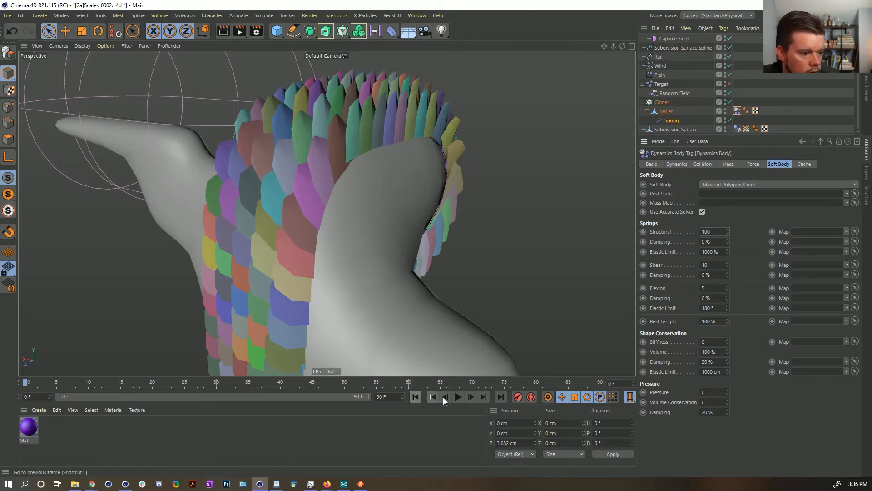
click(458, 396)
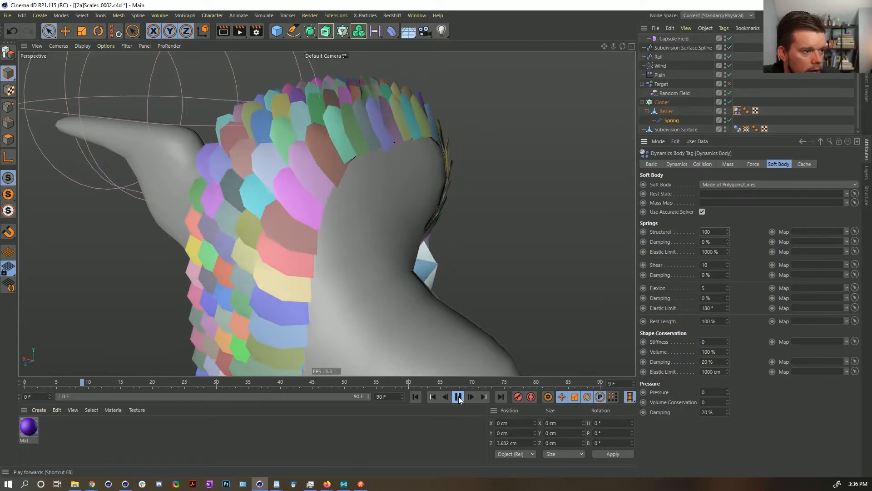
click(458, 396)
alt+drag(428, 283, 399, 269)
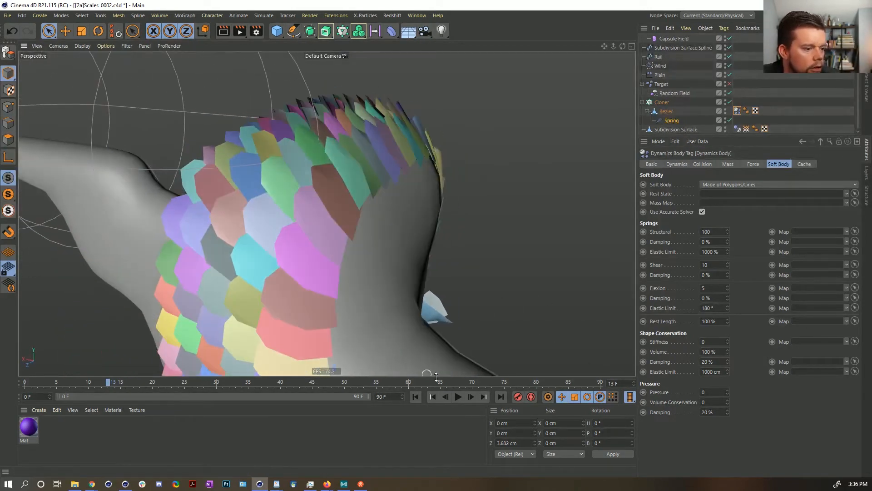
click(458, 397)
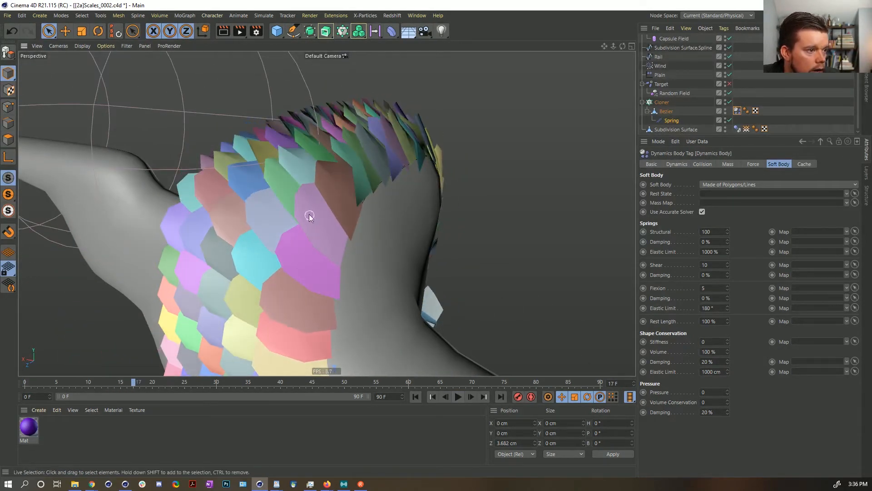
alt+drag(309, 214, 305, 176)
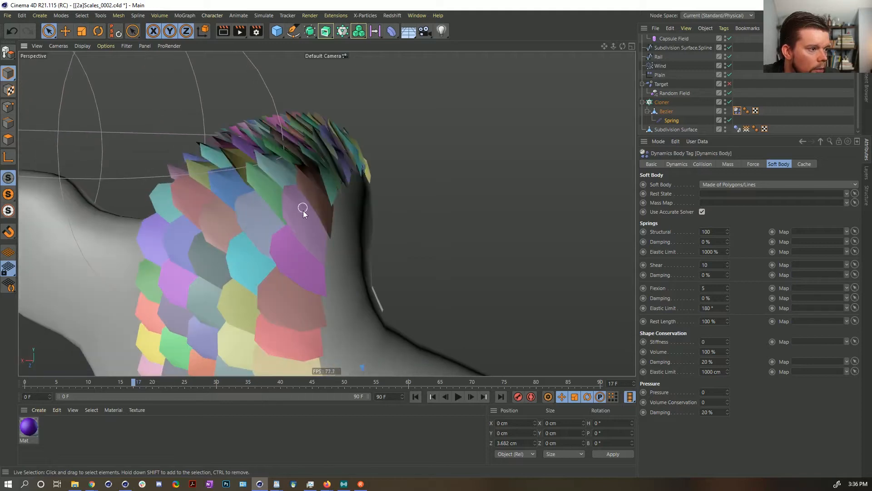
alt+drag(304, 211, 311, 192)
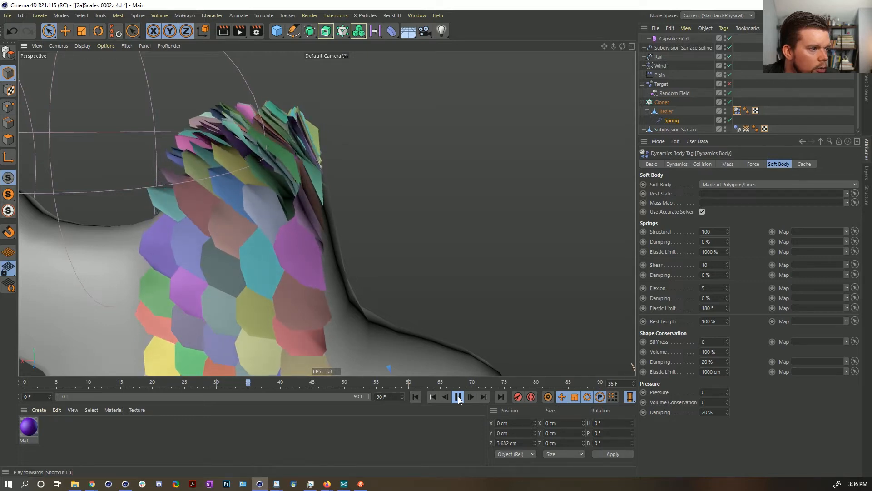
click(416, 396)
alt+drag(276, 223, 432, 248)
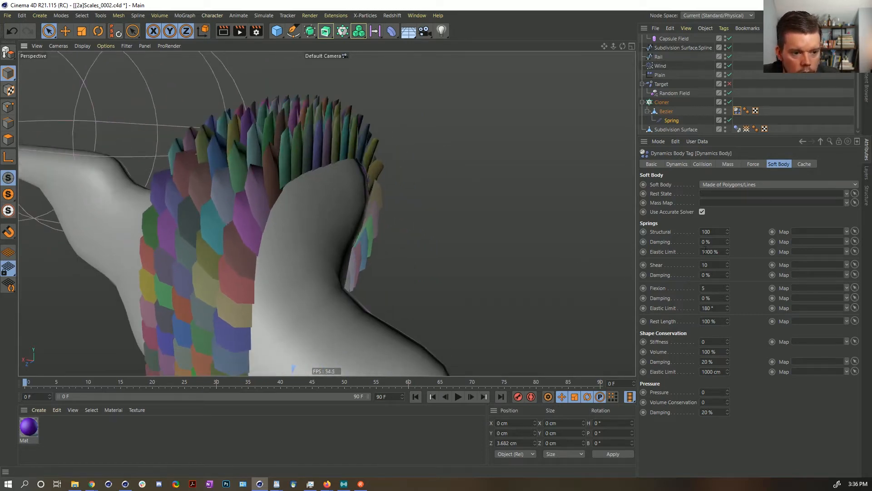
Set the aerodynamic Lift of Bezier's Dynamics Body tag to 99 %
click(713, 162)
click(720, 163)
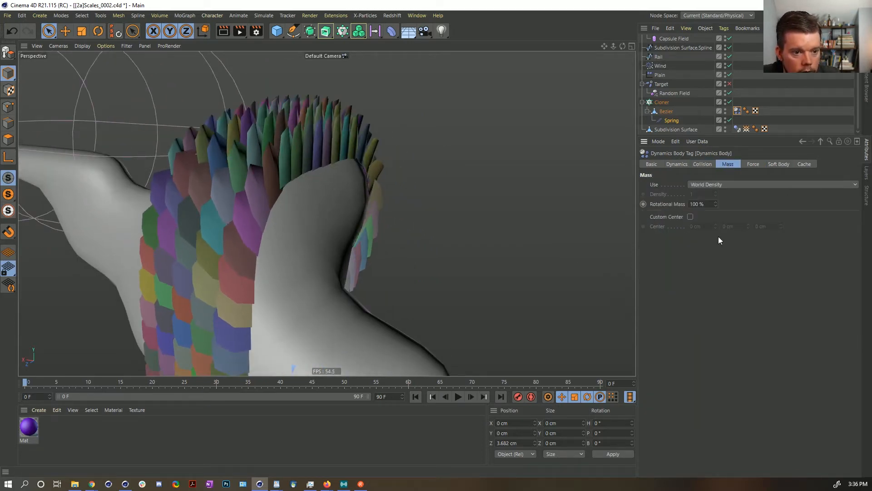
click(753, 165)
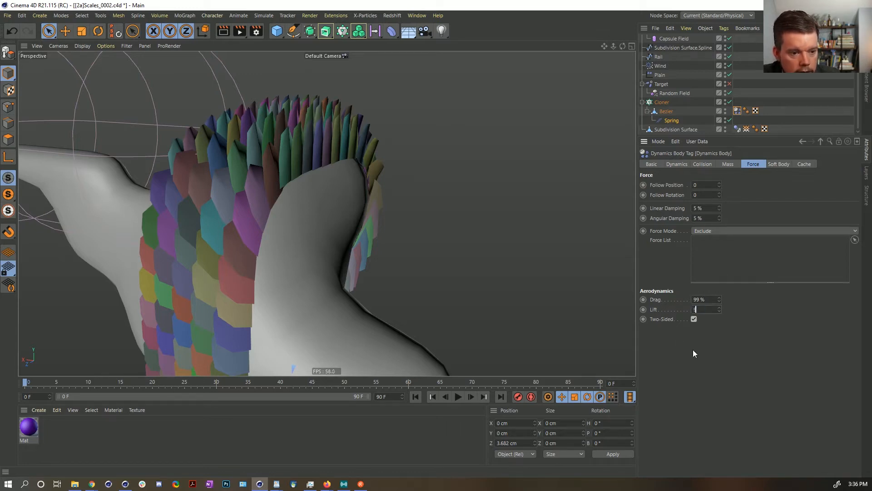
text(99)
key(Return)
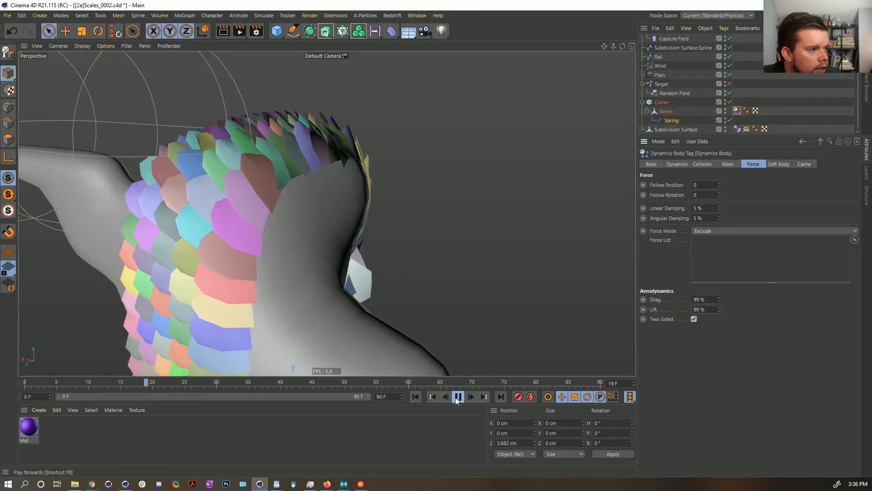
Play the simulation, examine how the scales bend and lift from several angles, and rewind to frame 0
click(456, 398)
alt+drag(259, 190, 373, 196)
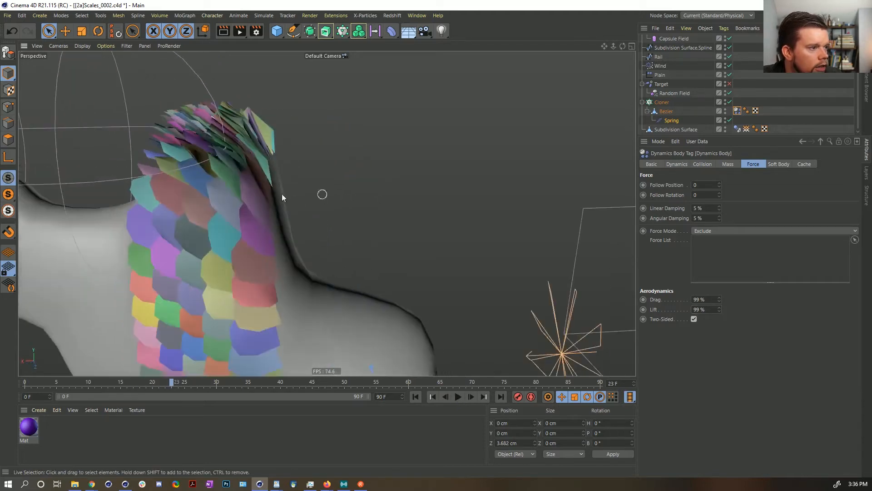
alt+right_drag(279, 194, 318, 200)
alt+middle_drag(333, 218, 488, 273)
alt+drag(489, 274, 429, 353)
click(458, 397)
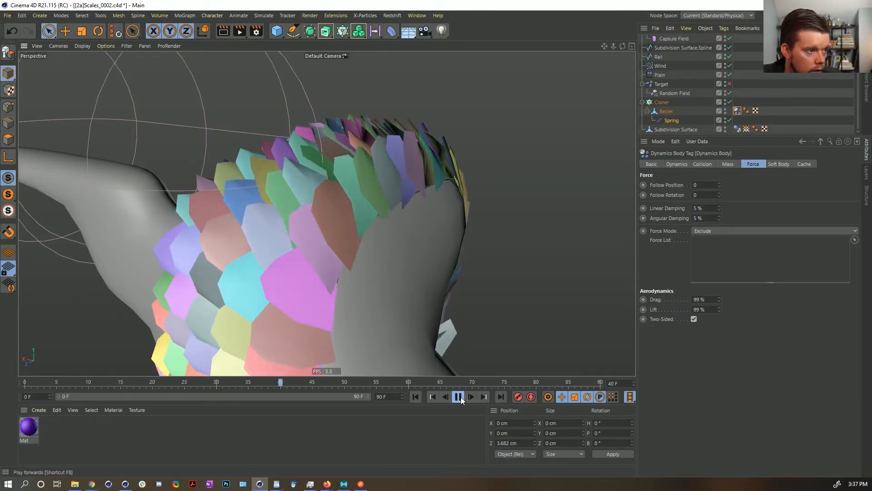
click(458, 397)
alt+drag(387, 152, 408, 227)
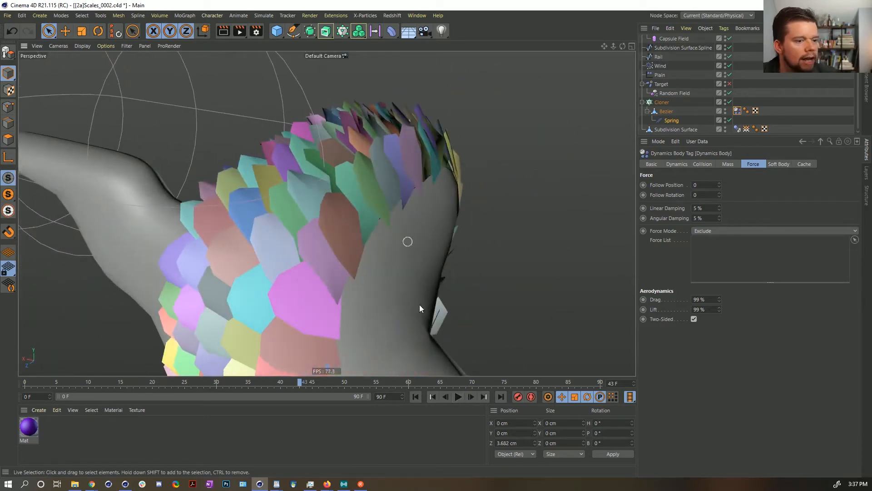
click(415, 397)
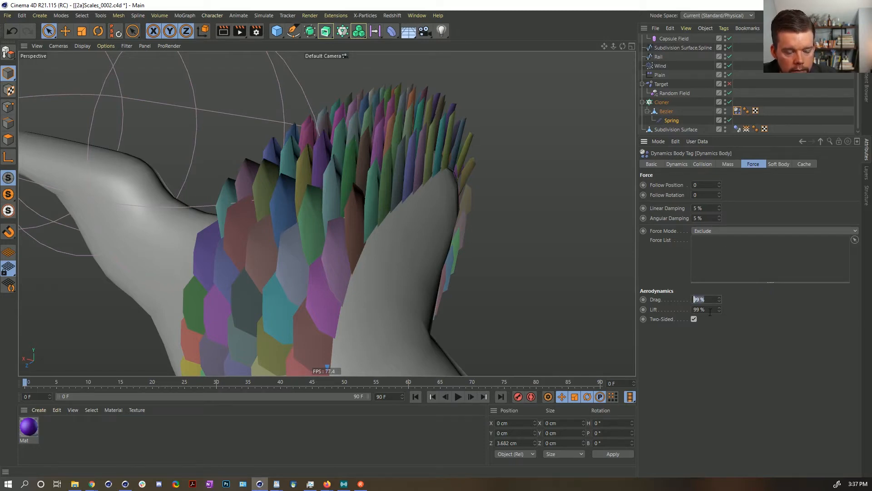
Set Bezier's aerodynamic Drag and Lift to 0 %, disable Two-Sided, play the simulation, and rewind to frame 0
key(0)
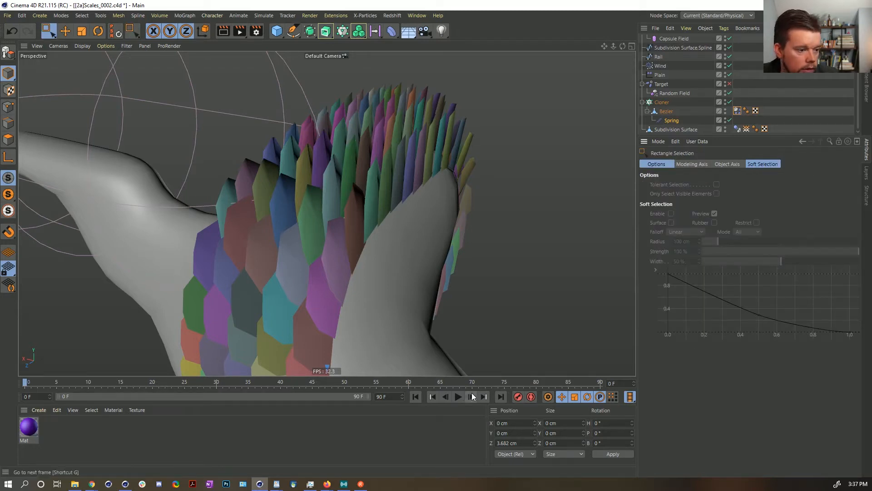
click(456, 396)
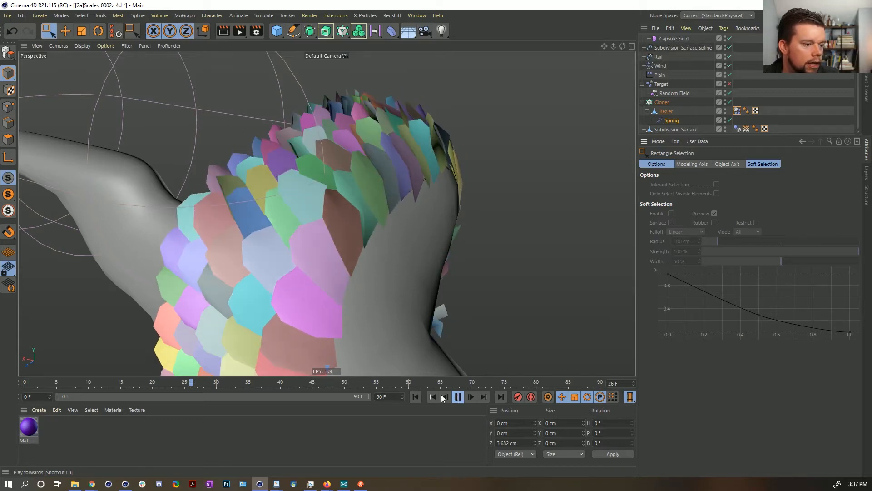
click(458, 397)
click(416, 396)
Set the Wind object's Wind Speed to 5 cm, play the simulation while examining the scales, and rewind to frame 0
click(658, 68)
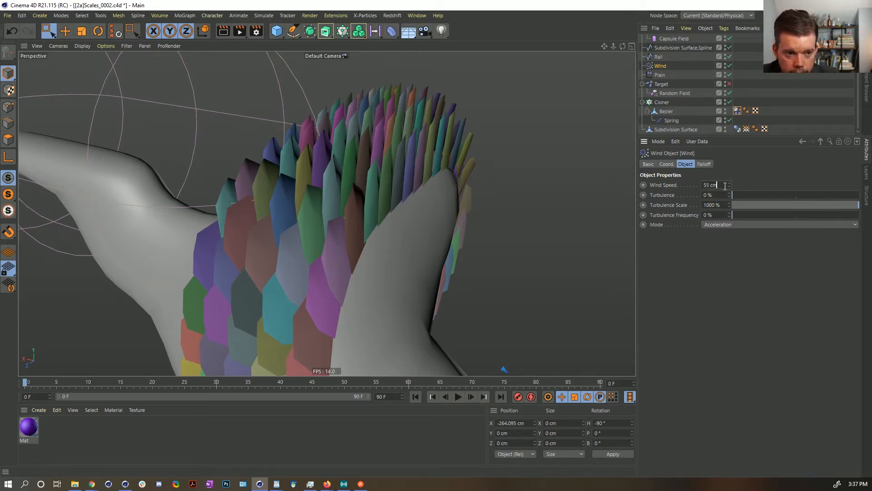
key(Return)
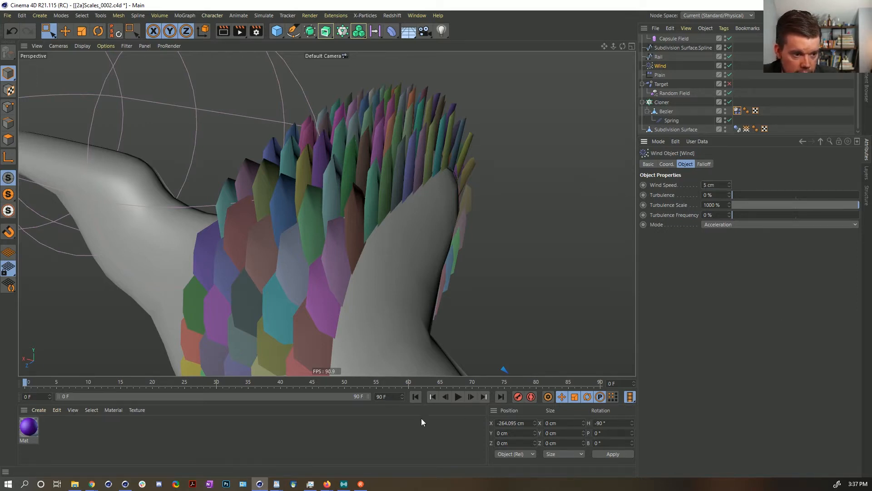
click(457, 397)
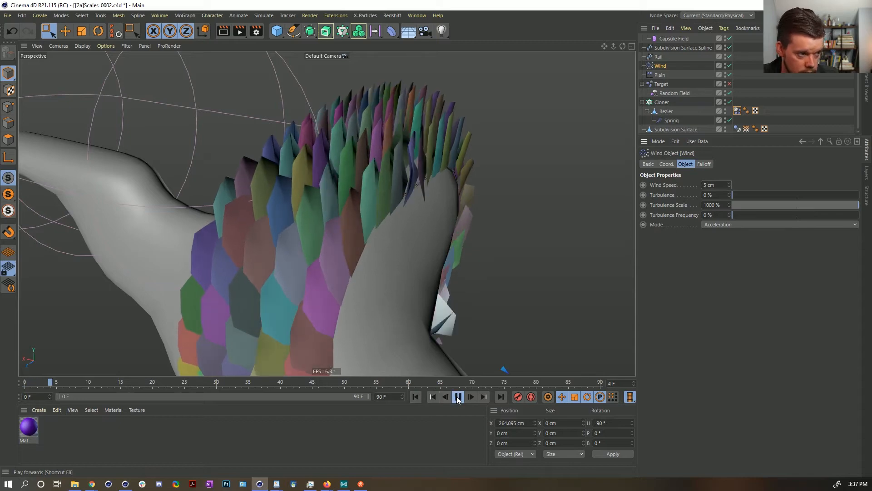
click(457, 396)
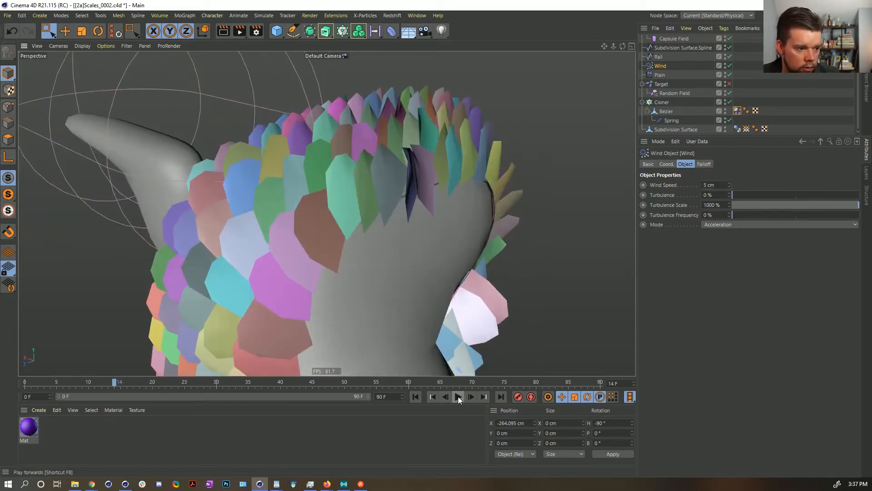
click(458, 396)
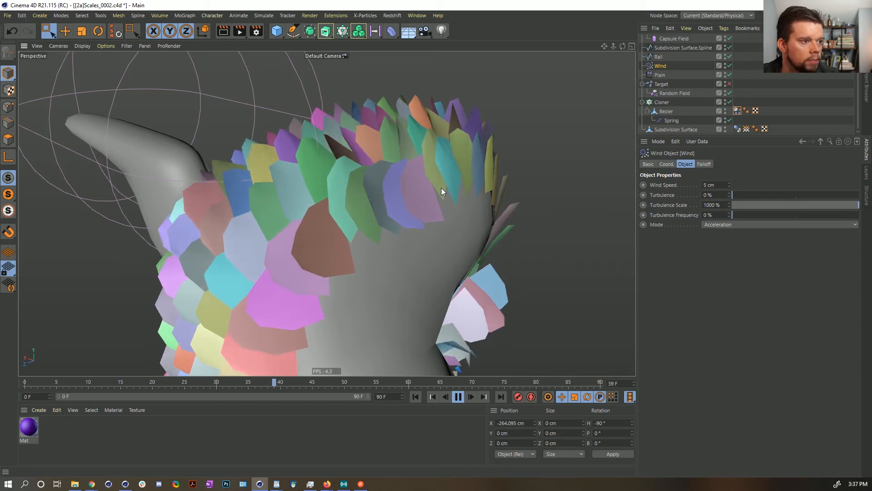
click(416, 397)
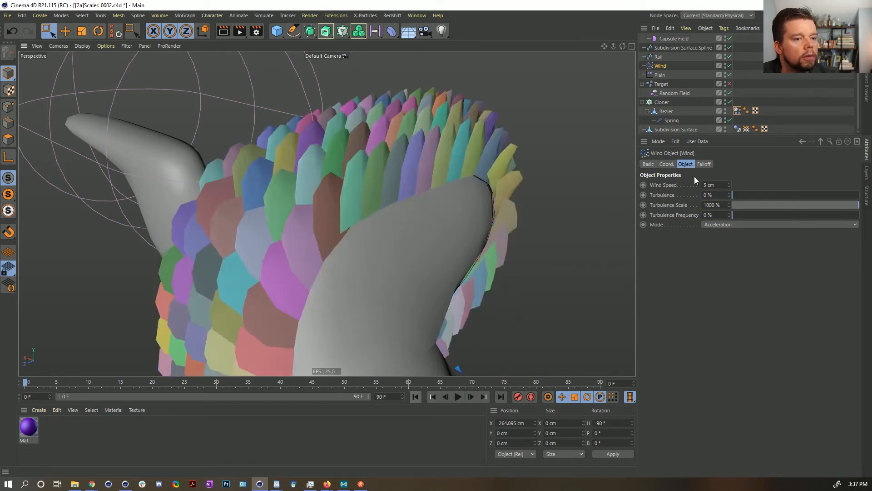
Set Linear Damping and Angular Damping of Bezier's Dynamics Body tag to 99 %, play the simulation, and rewind to frame 0
click(738, 111)
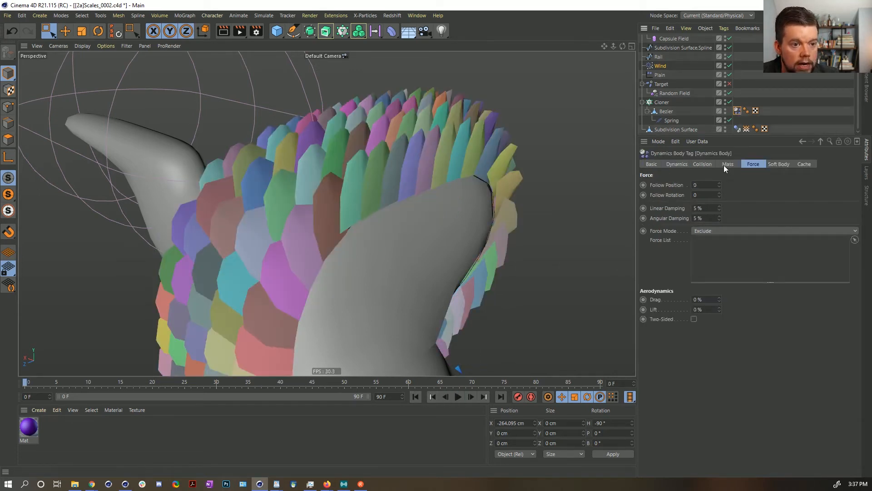
double_click(699, 208)
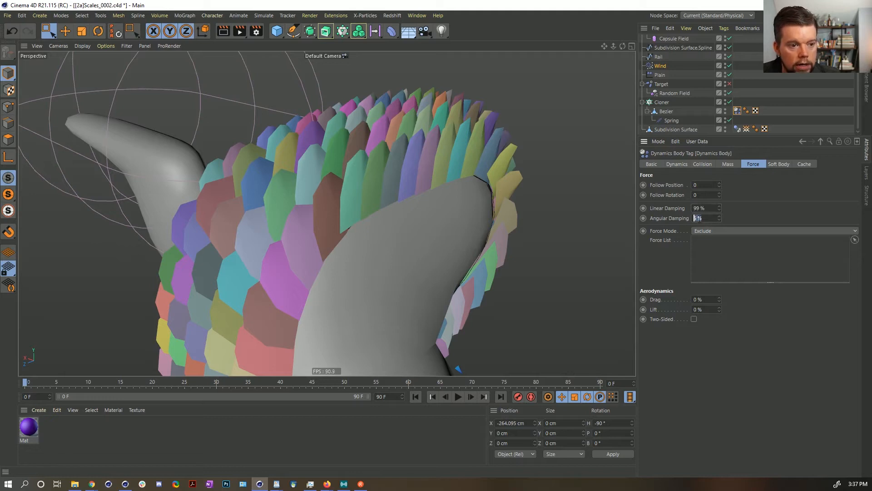
key(Return)
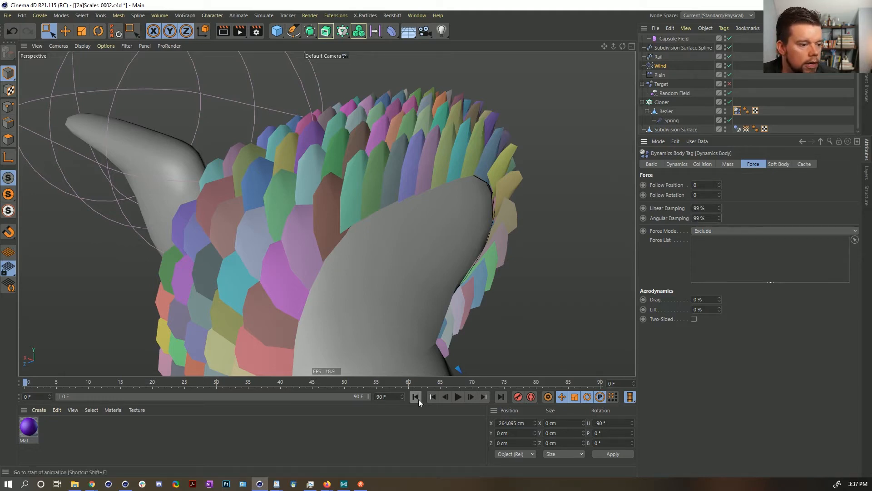
click(457, 396)
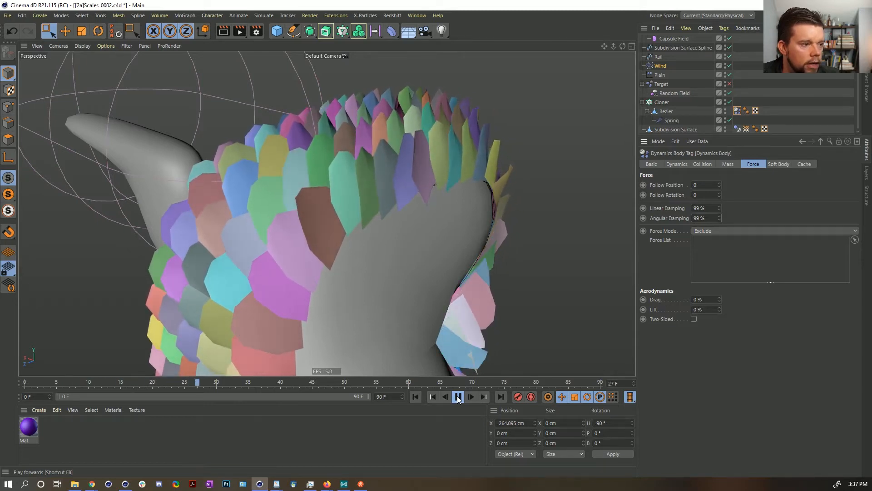
click(457, 397)
click(415, 397)
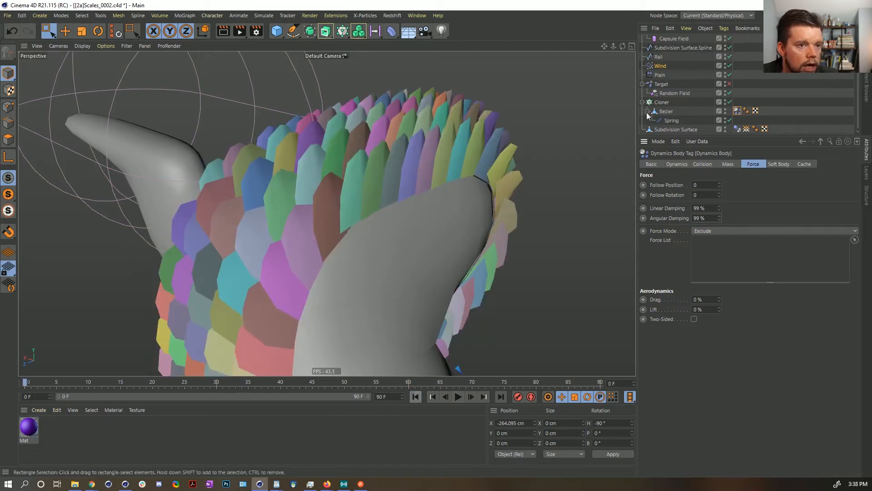
Set the Wind object's Wind Speed to 55 cm and play the simulation while examining the scales from several angles
click(662, 66)
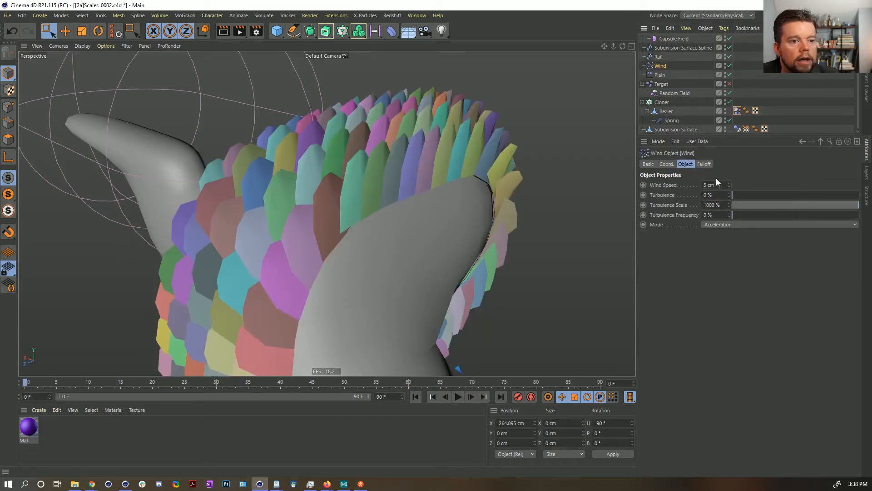
click(459, 397)
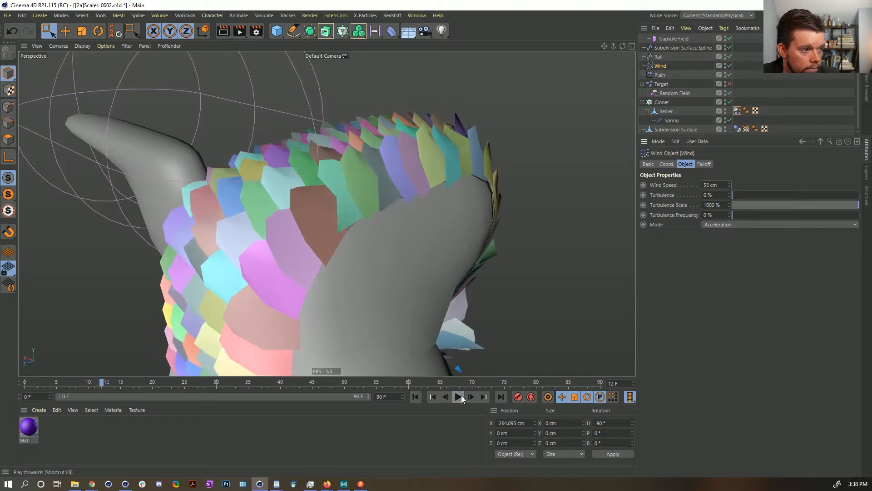
alt+drag(371, 231, 443, 254)
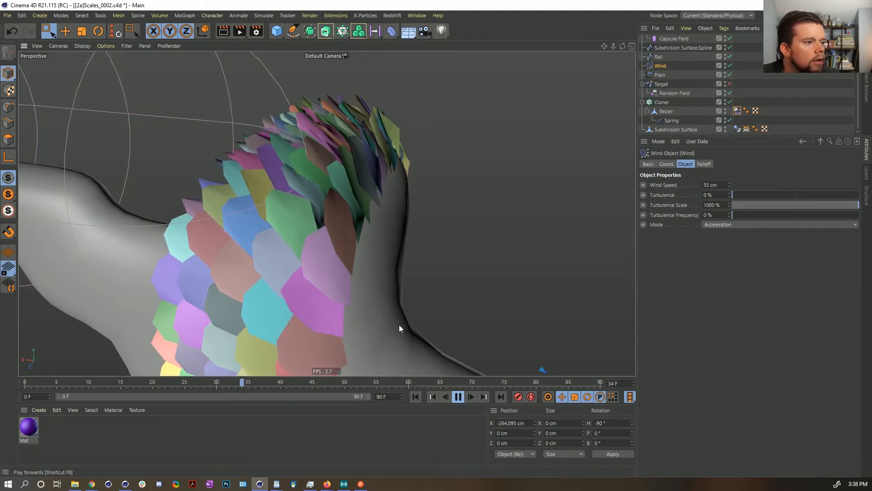
alt+drag(337, 191, 312, 189)
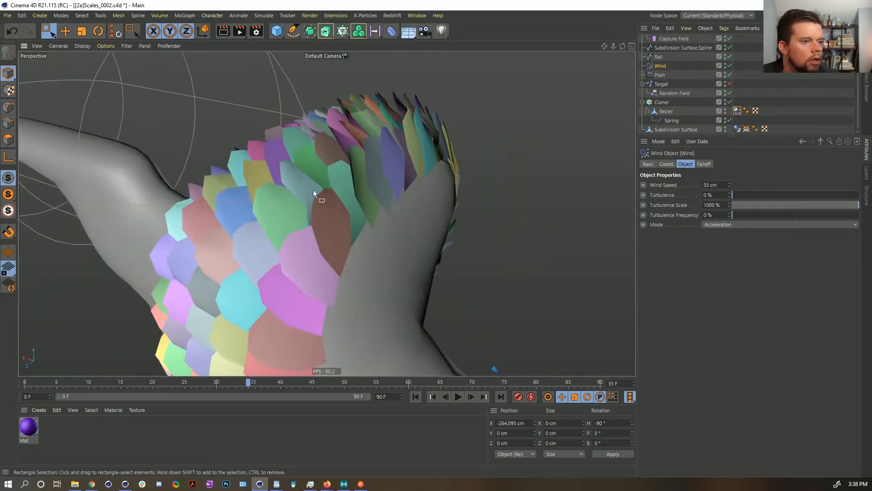
Set the Structural spring value of Bezier's soft body to 10, play the simulation, and rewind to frame 0
click(737, 111)
click(779, 165)
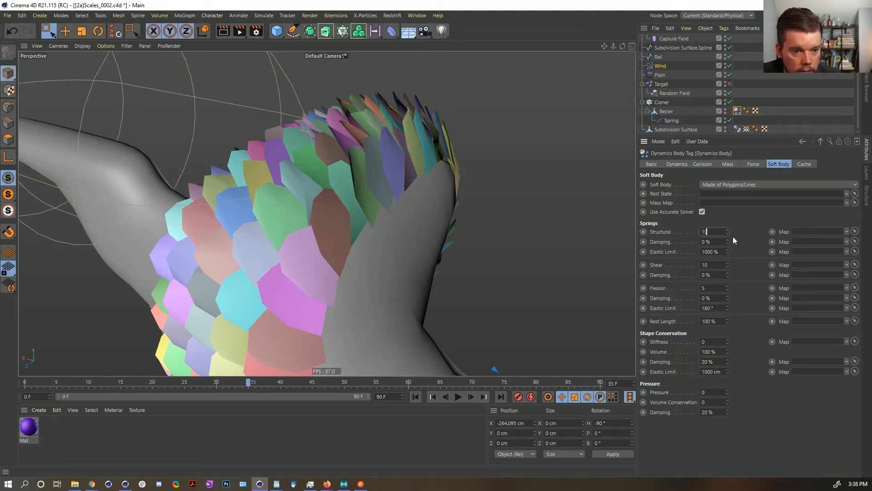
click(456, 396)
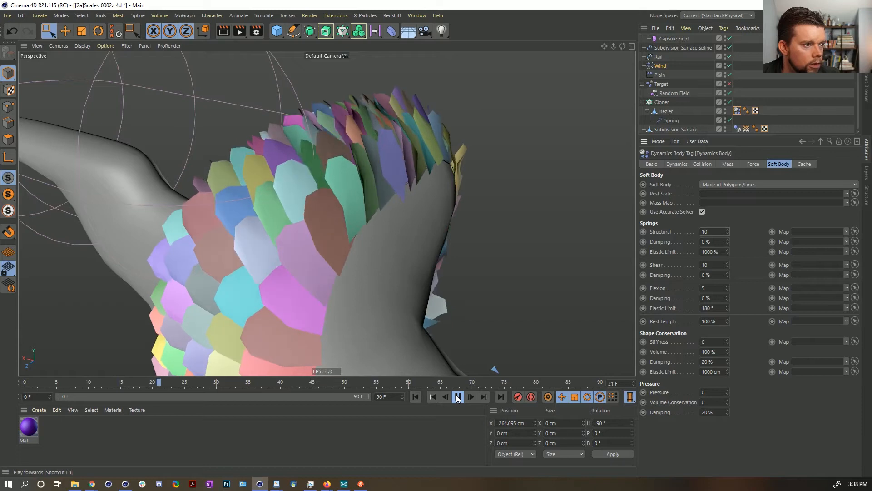
click(458, 397)
click(414, 397)
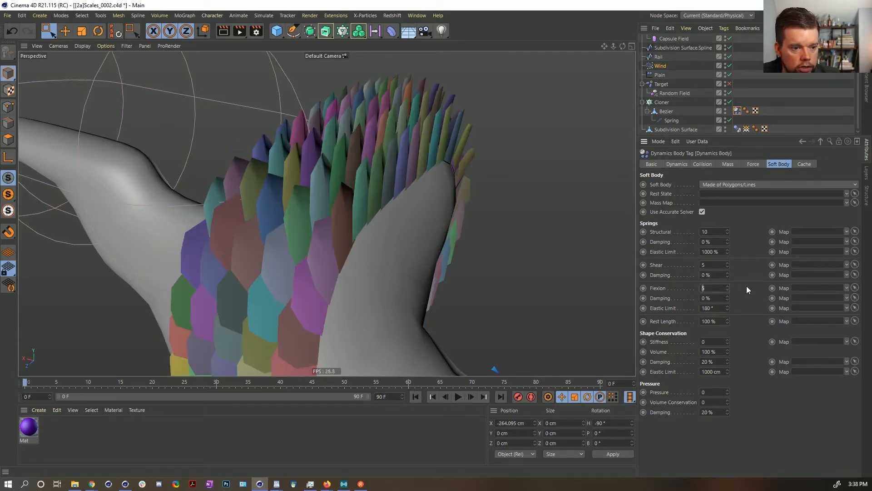
Set the Shear spring to 5 and Flexion to 1, play the simulation, examine the scales, and rewind to frame 0
click(458, 397)
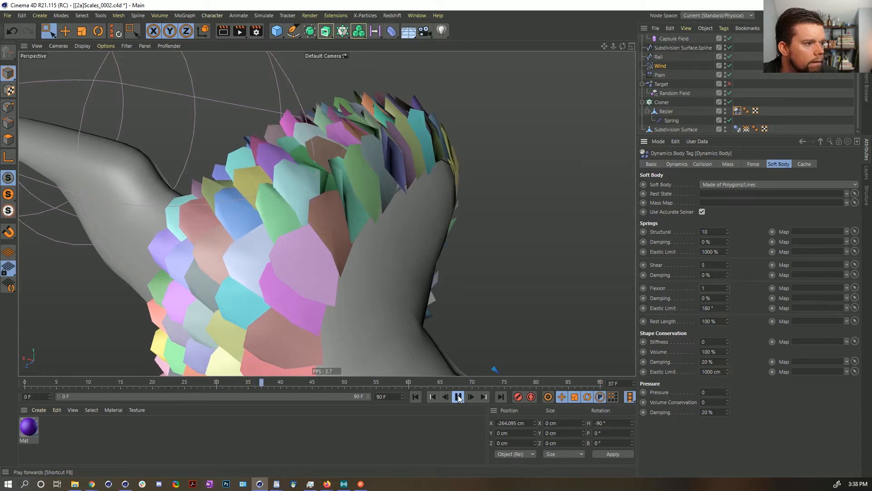
click(459, 398)
alt+drag(392, 235, 402, 203)
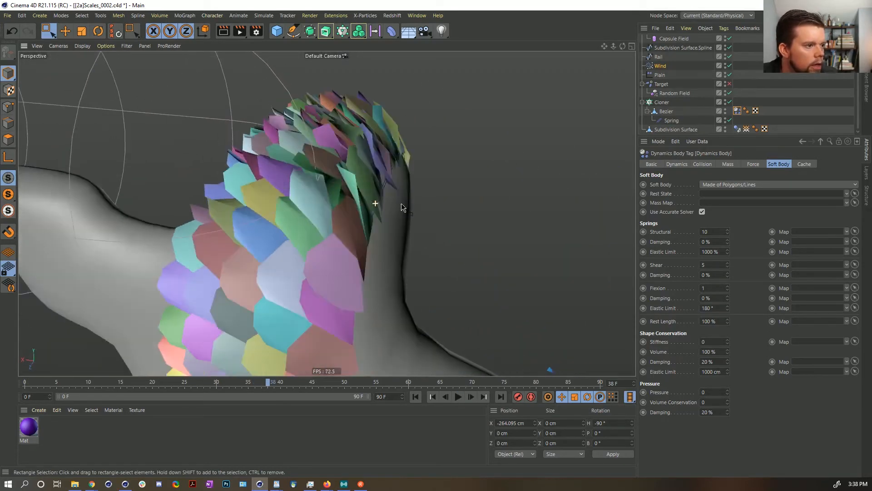
click(416, 395)
alt+drag(336, 195, 308, 190)
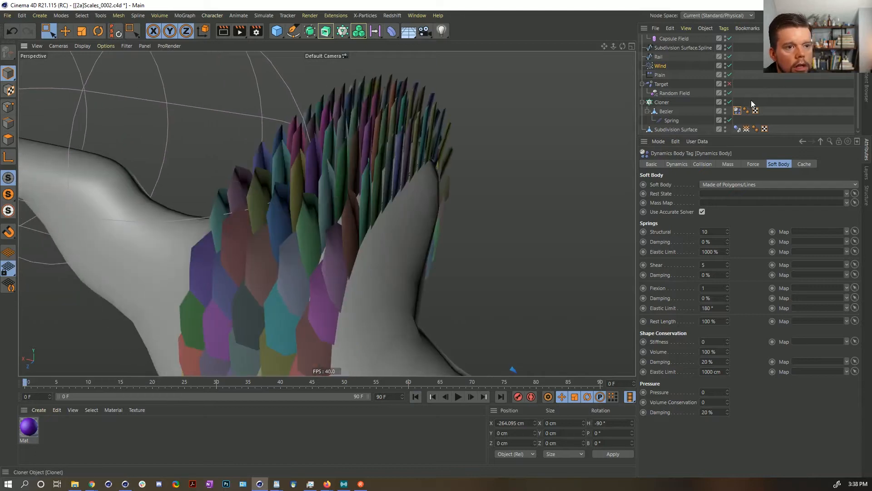
Set Collision Noise of Bezier's Dynamics Body tag to 0 %, play the simulation, and rewind to frame 0
click(703, 163)
click(722, 285)
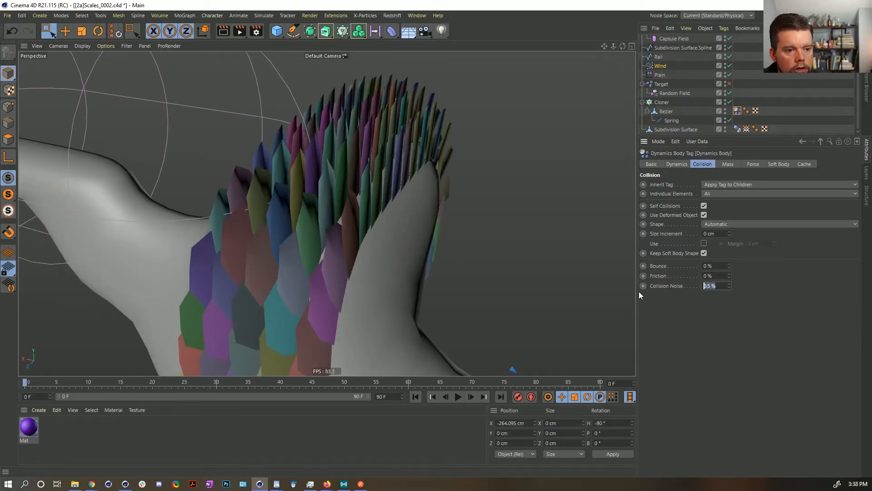
key(Return)
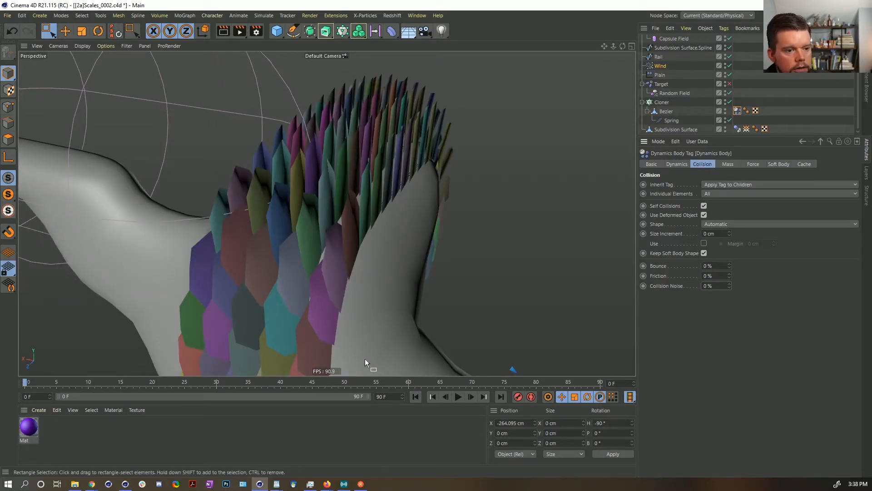
click(460, 397)
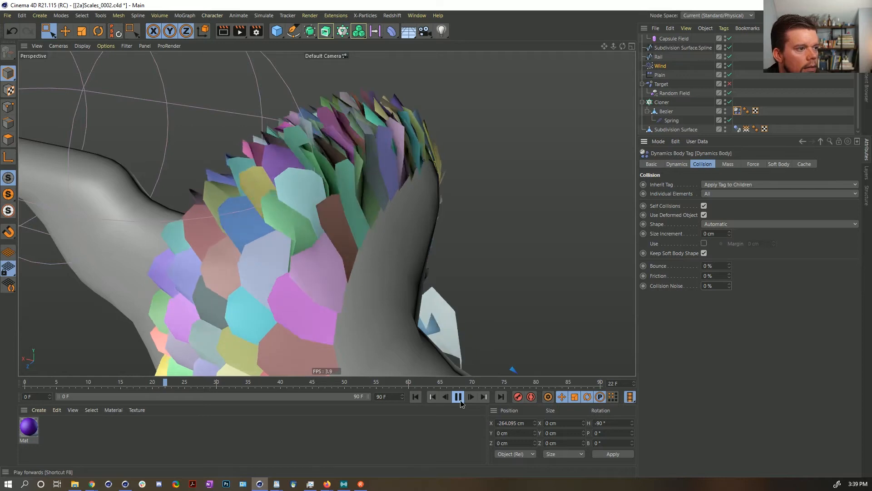
click(458, 397)
click(416, 396)
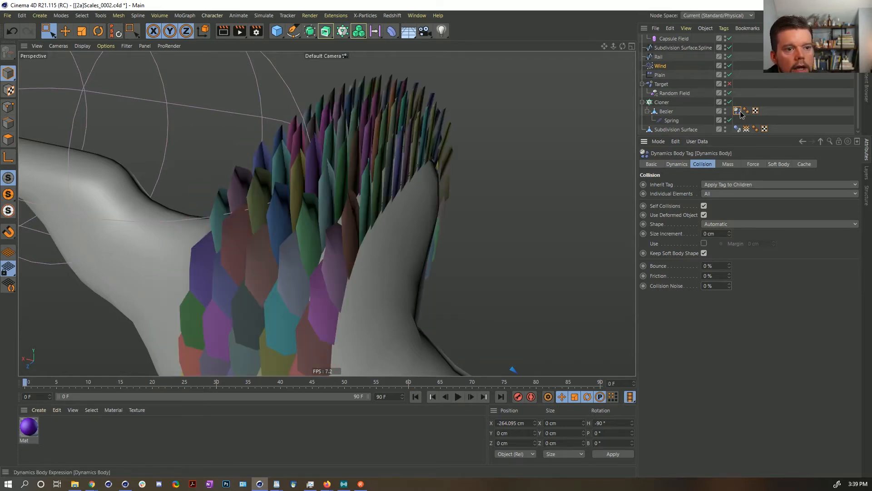
Set the Damping of the Structural, Shear and Flexion springs to 99 %, play the simulation, and examine the scales from another angle
click(771, 163)
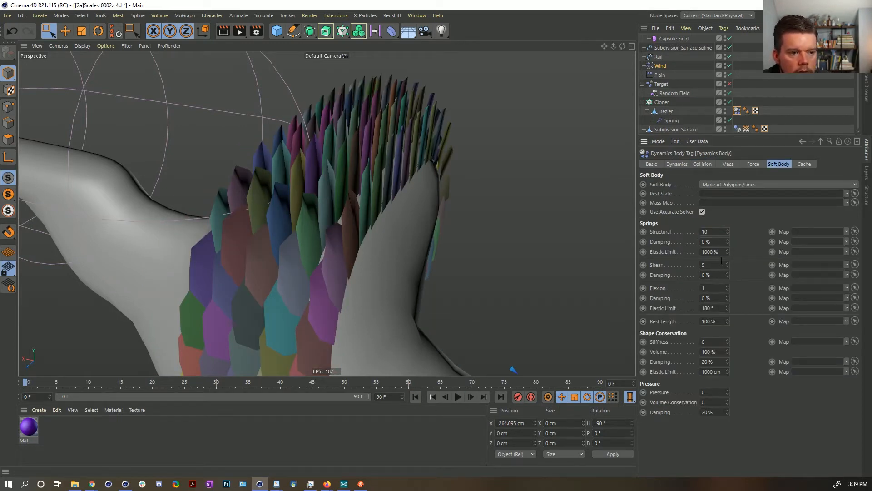
double_click(704, 242)
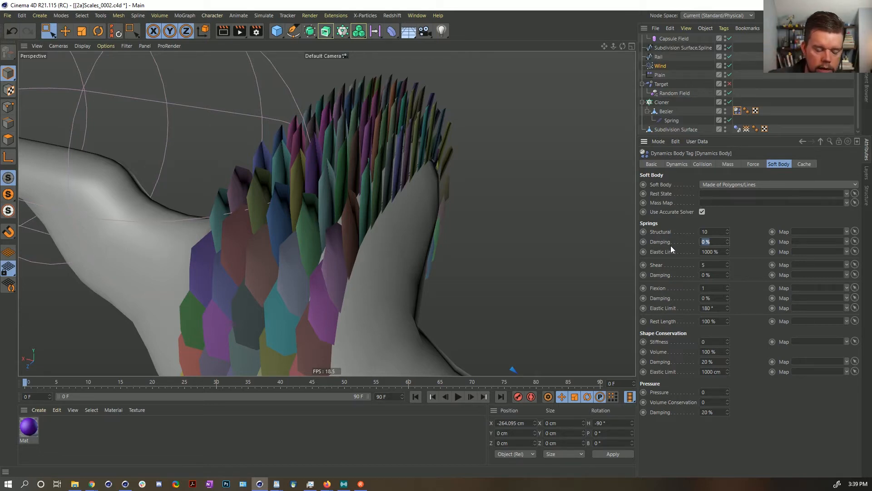
click(757, 217)
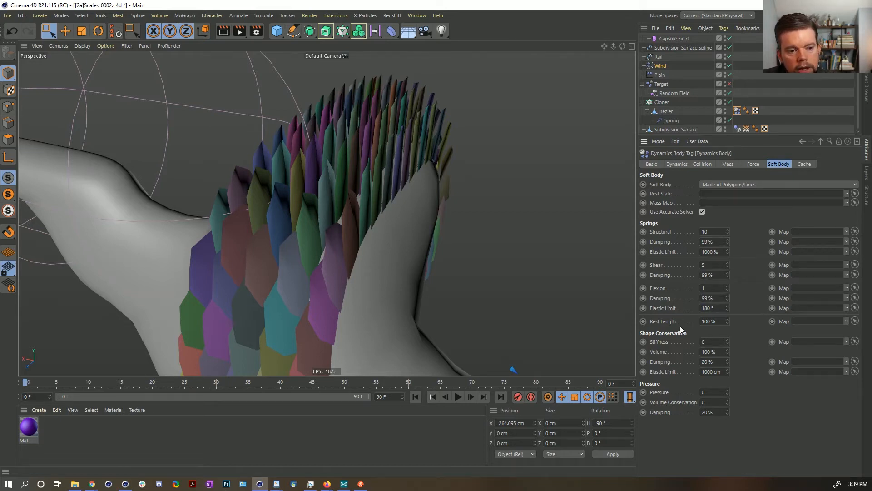
click(457, 397)
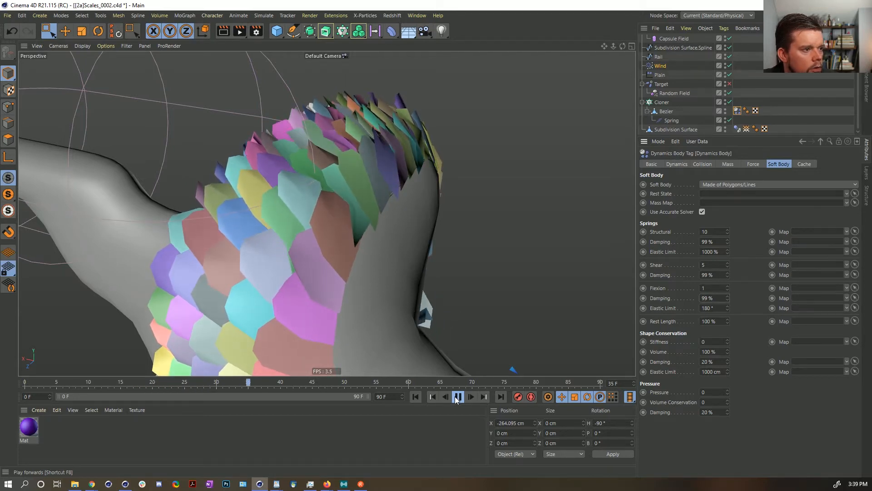
click(457, 397)
alt+drag(390, 320, 270, 200)
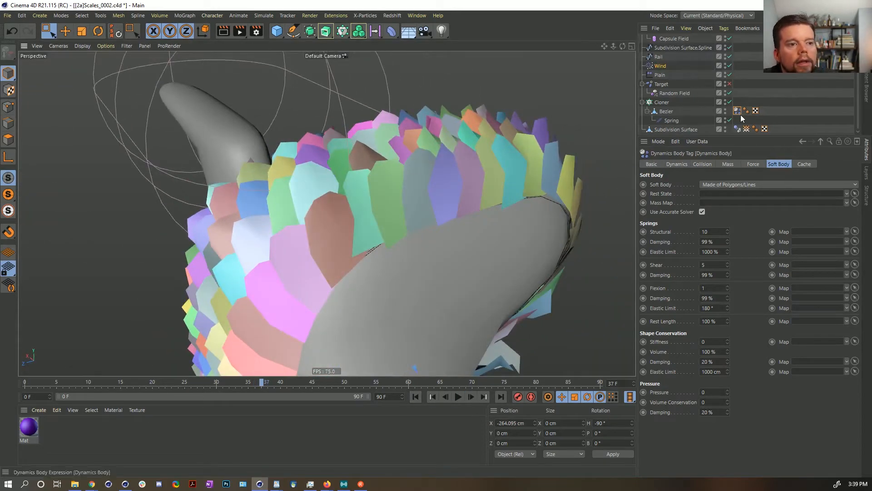
Add a Friction object with Strength 100 and play the first frames of the simulation to check its effect
click(659, 66)
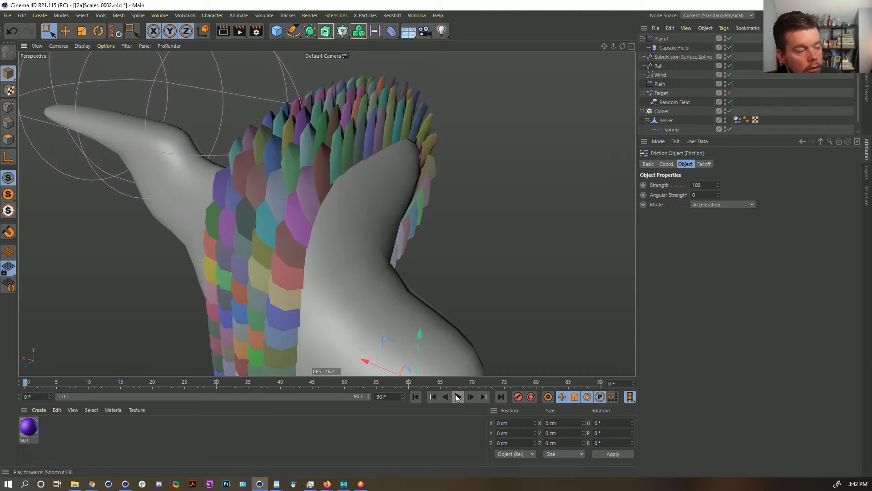
click(457, 397)
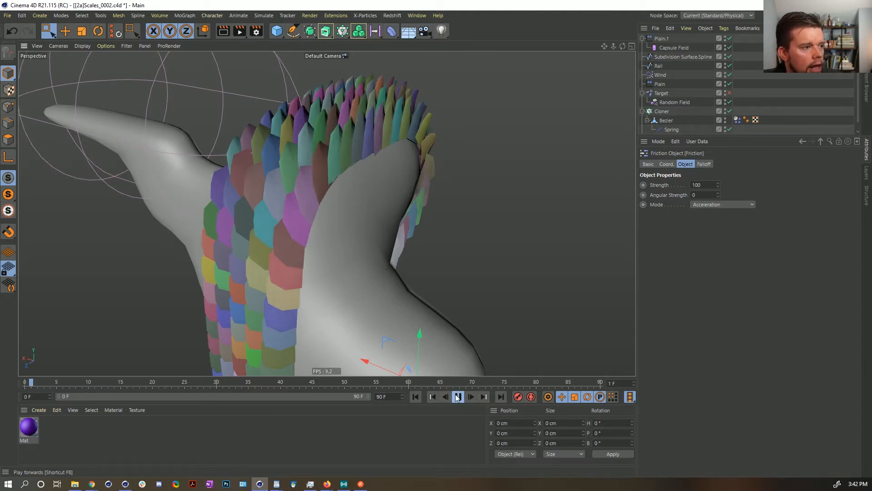
click(457, 396)
scroll(681, 59, up, 2)
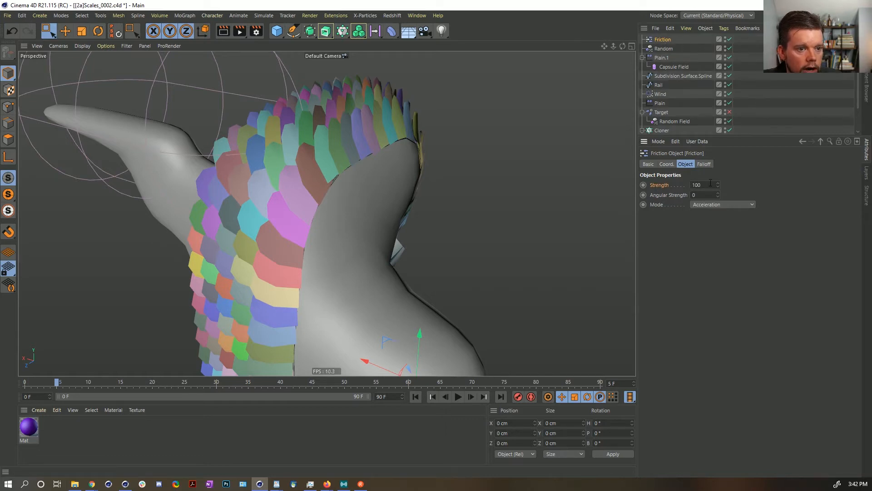
Set the Friction object's Strength to 550 and play the simulation to test it
click(457, 397)
click(457, 396)
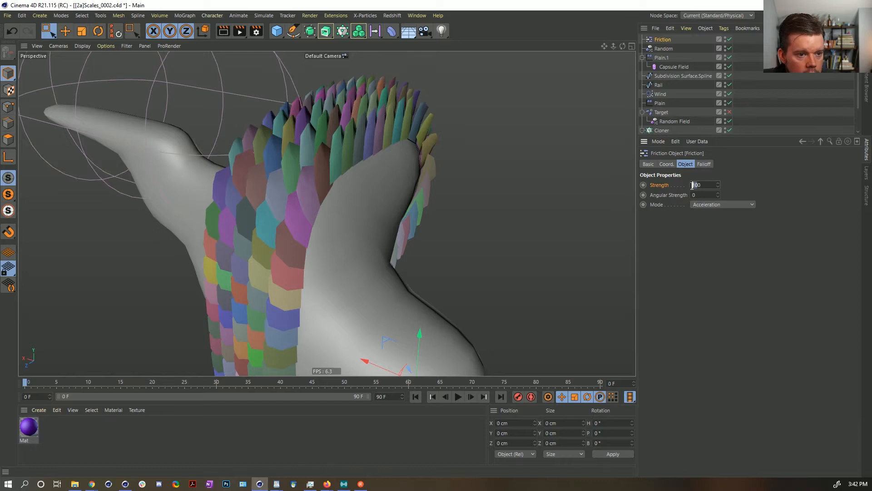
text(550)
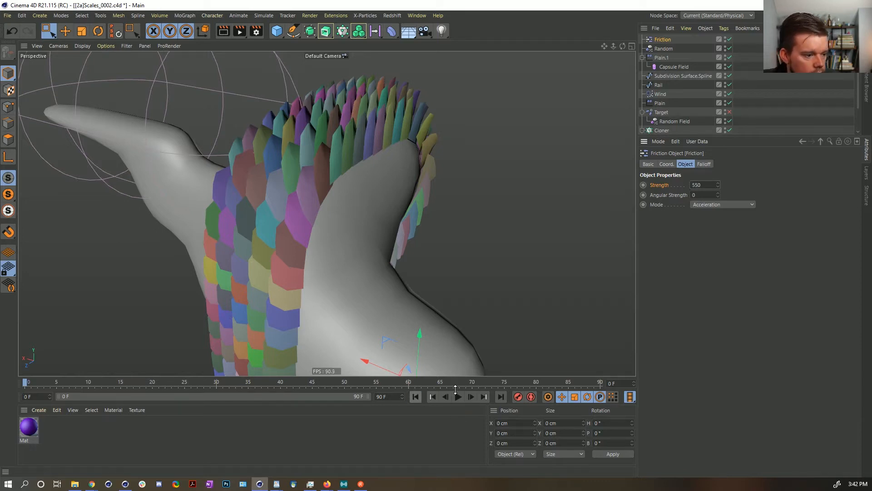
click(458, 397)
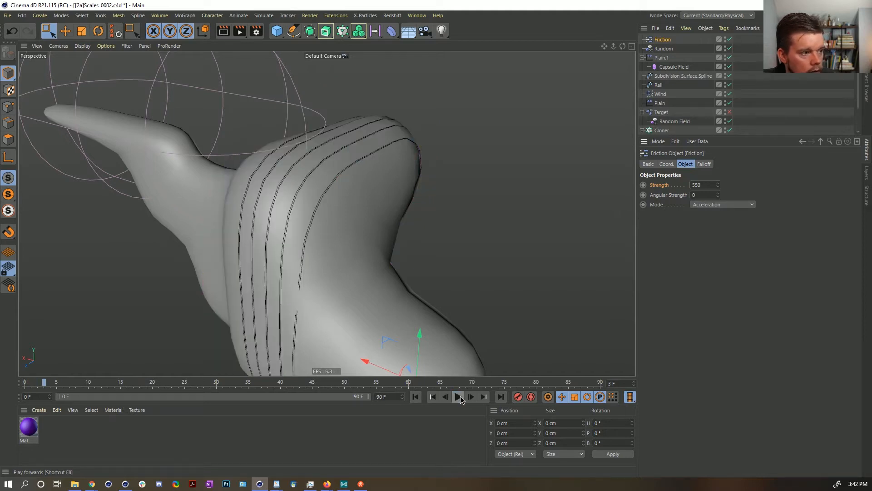
Set the Friction object's Strength to 200, play the simulation, and rewind to frame 0
click(415, 397)
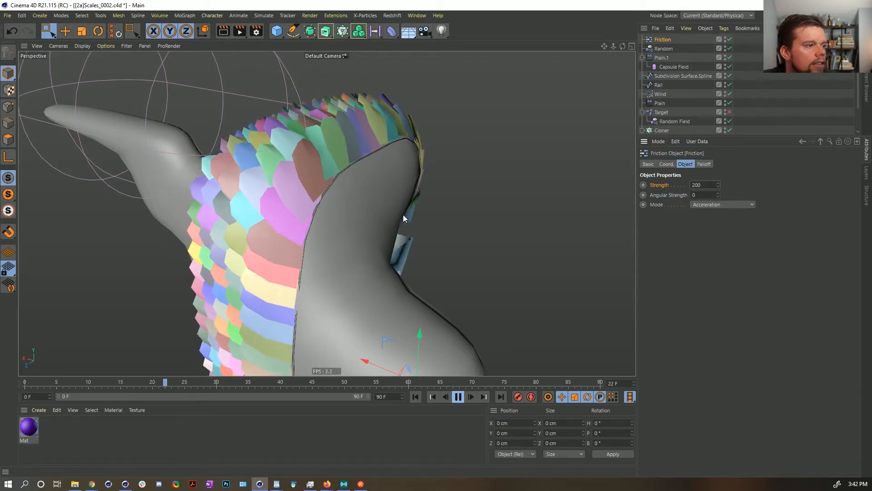
click(458, 396)
click(415, 397)
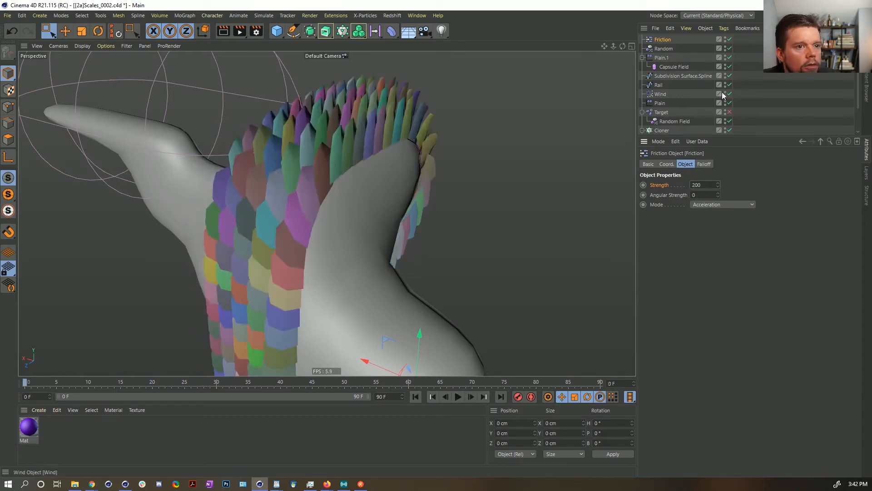
In the Soft Body settings of Bezier's Dynamics Body tag, set Flexion to 0 and Shear to 1, play the simulation, and examine the scales
scroll(722, 108, down, 3)
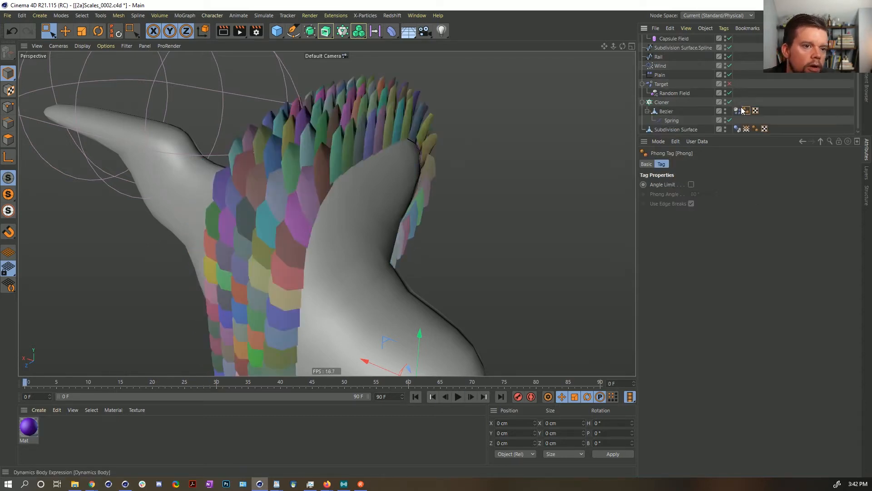
click(737, 111)
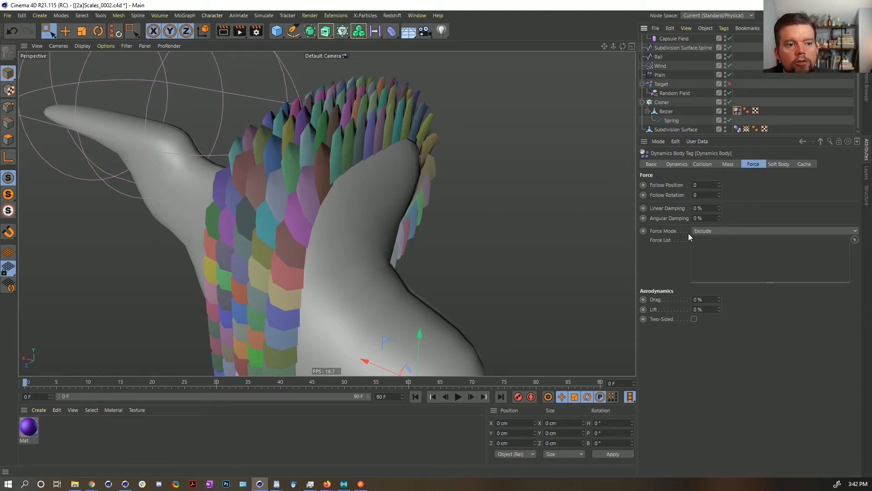
click(731, 161)
click(705, 162)
click(776, 163)
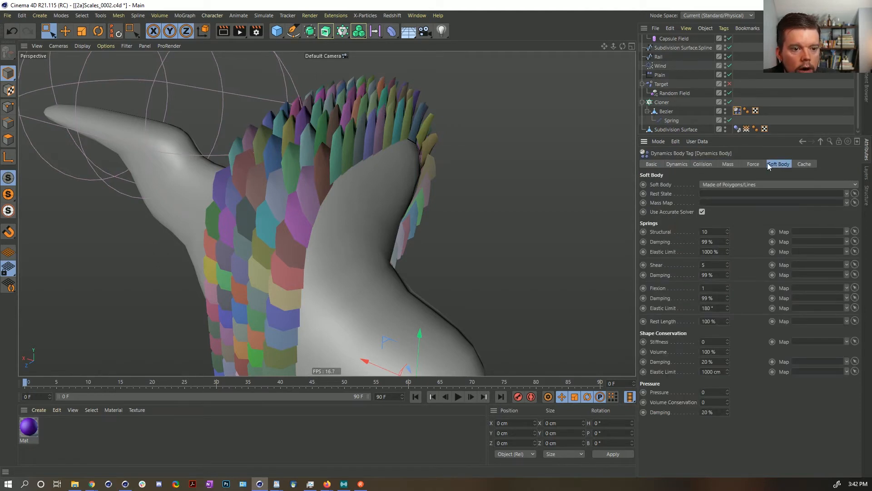
click(758, 164)
click(778, 165)
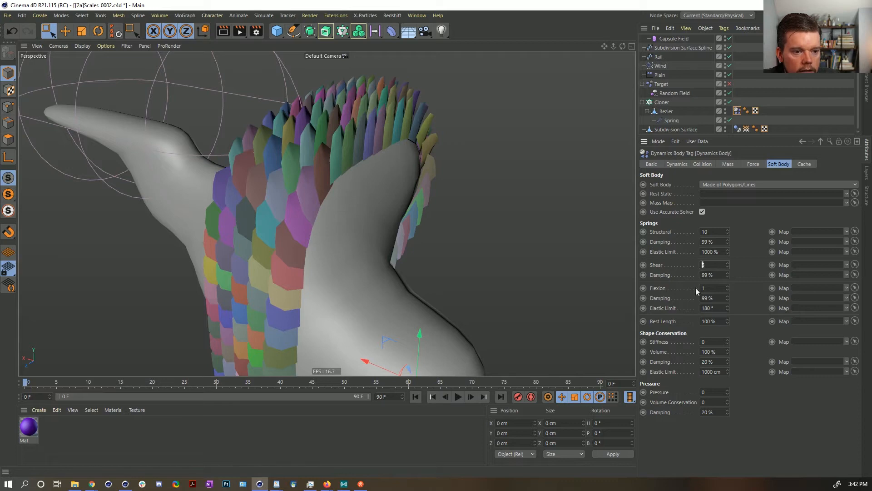
drag(701, 288, 675, 291)
text(0)
drag(709, 266, 669, 270)
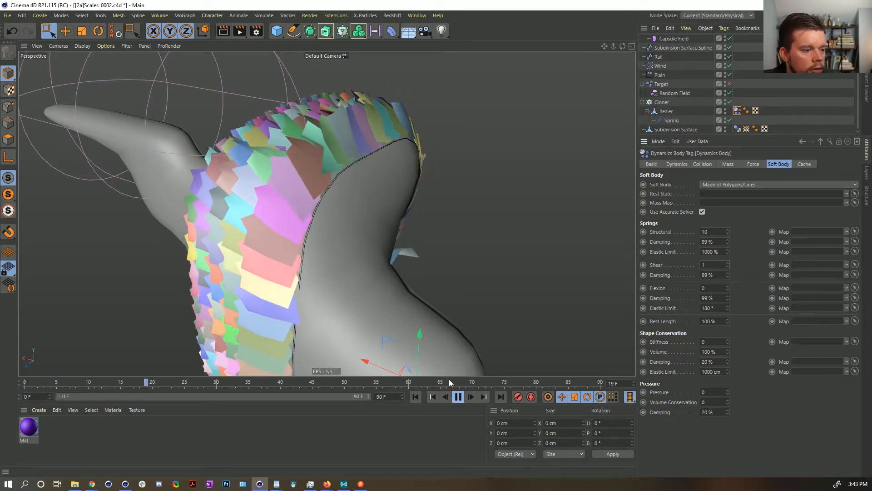
click(458, 396)
alt+drag(317, 201, 241, 216)
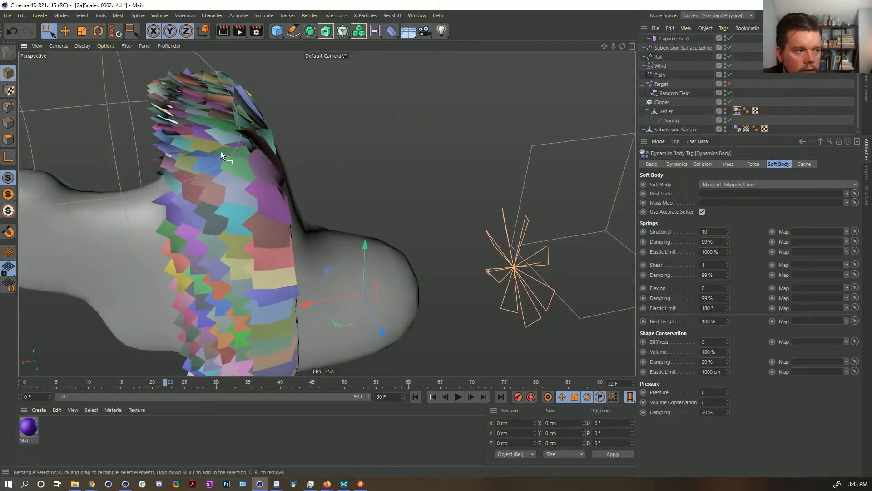
alt+drag(221, 151, 90, 136)
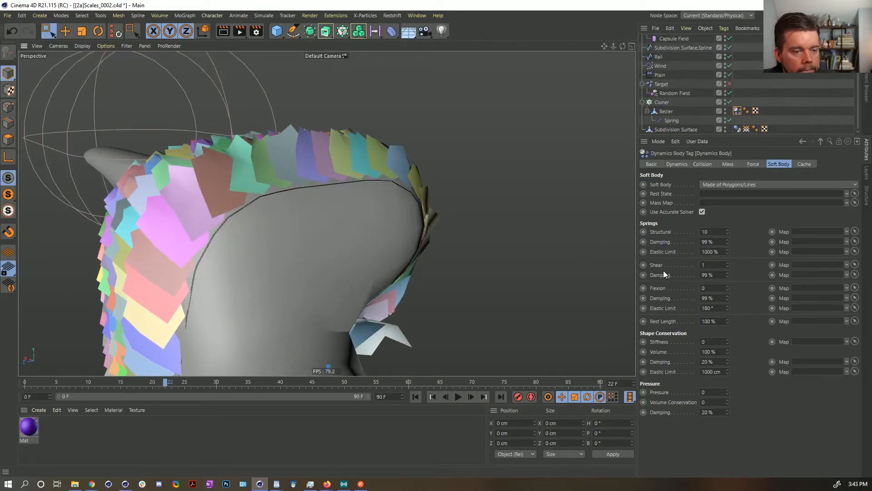
Rewind, set the Shear spring to 10 and Flexion to 5, play the simulation, and examine the scales from the side
click(413, 398)
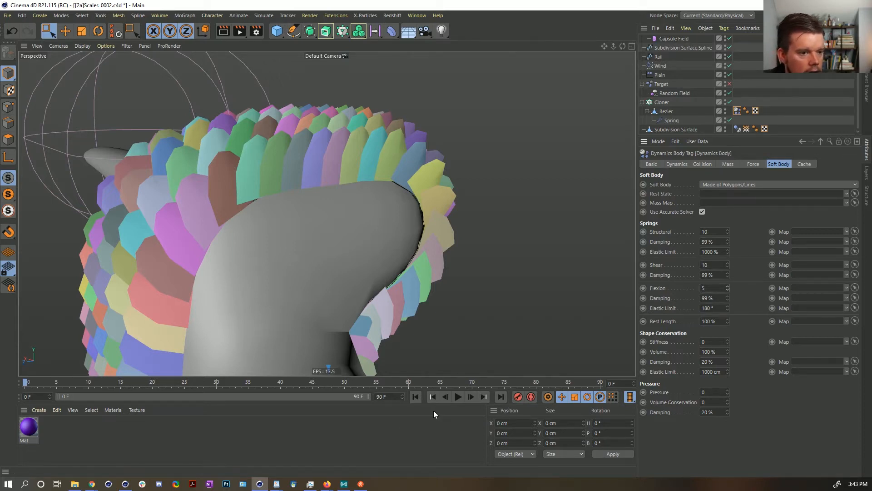
click(462, 396)
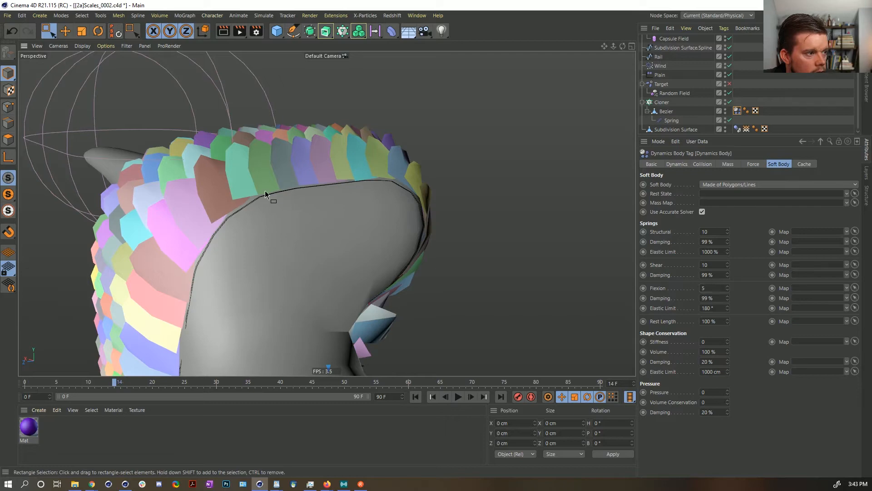
alt+drag(265, 190, 421, 198)
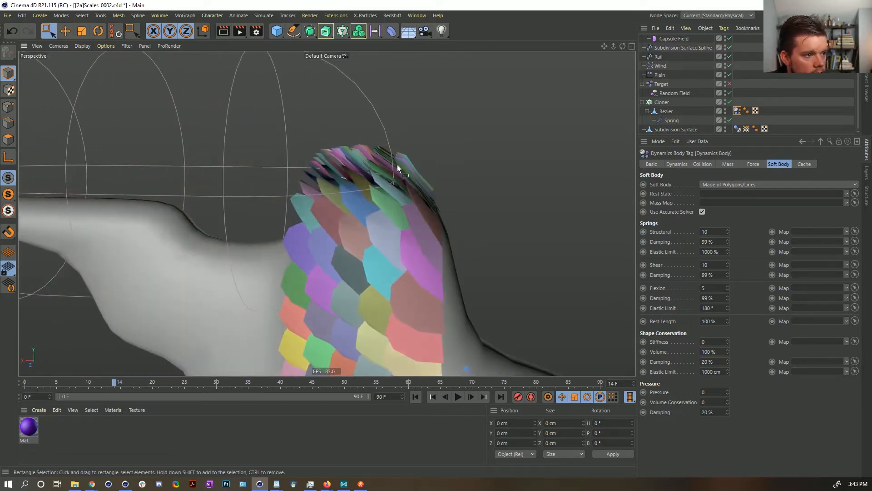
alt+drag(306, 194, 399, 200)
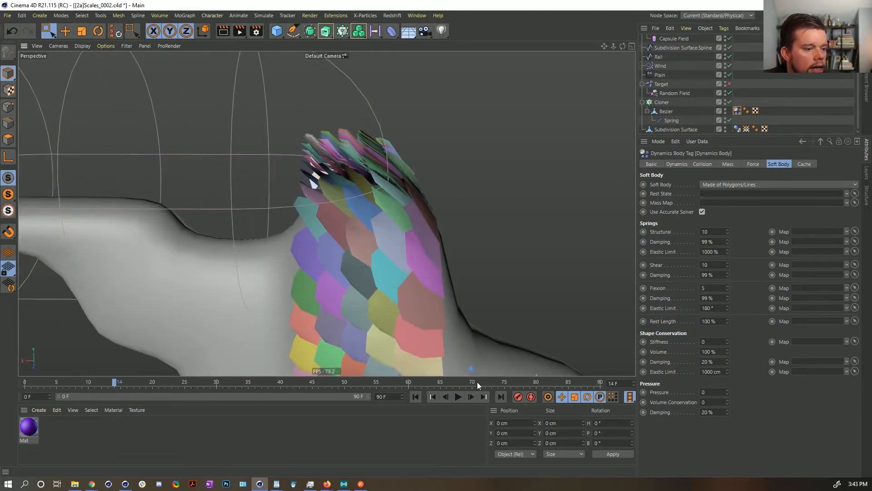
Play the simulation further, examine how the scales lie from several angles, and rewind to frame 0
click(459, 397)
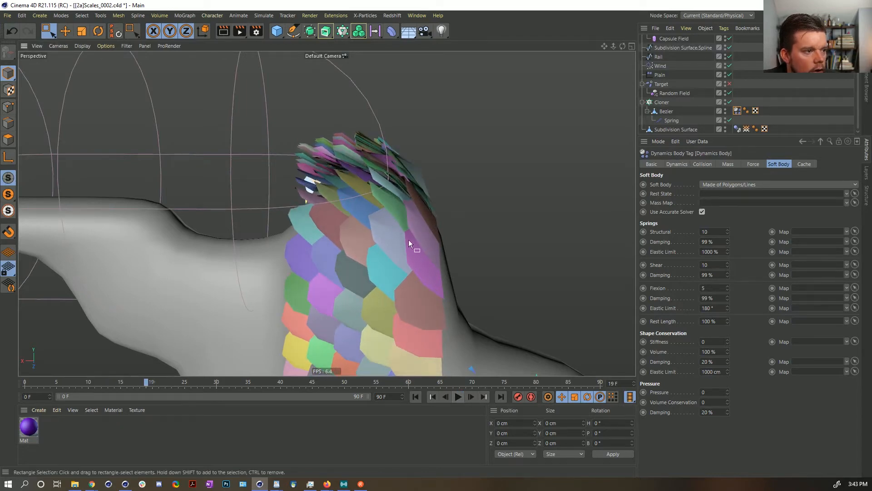
alt+drag(408, 239, 292, 290)
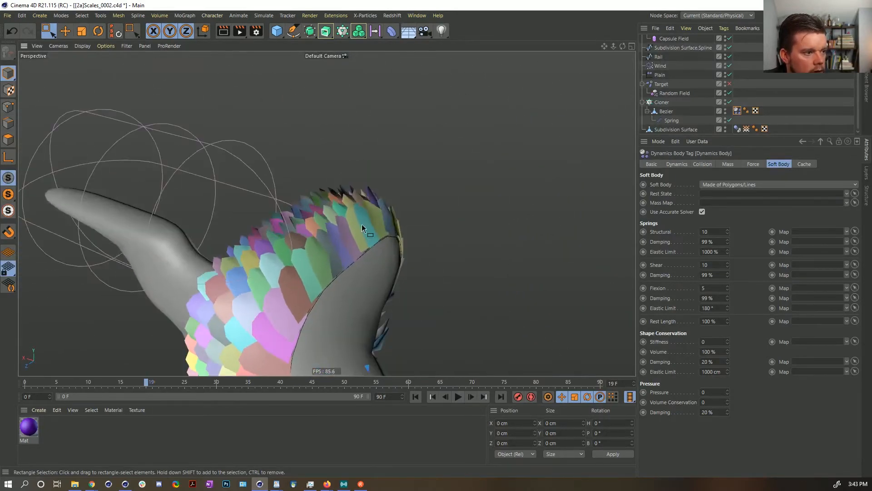
alt+drag(362, 224, 351, 263)
alt+drag(286, 259, 337, 218)
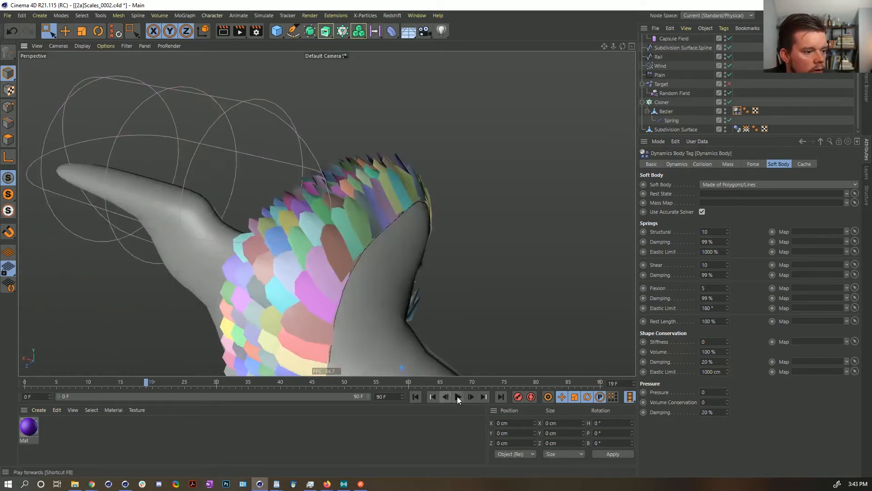
click(458, 397)
alt+drag(364, 290, 419, 383)
click(415, 397)
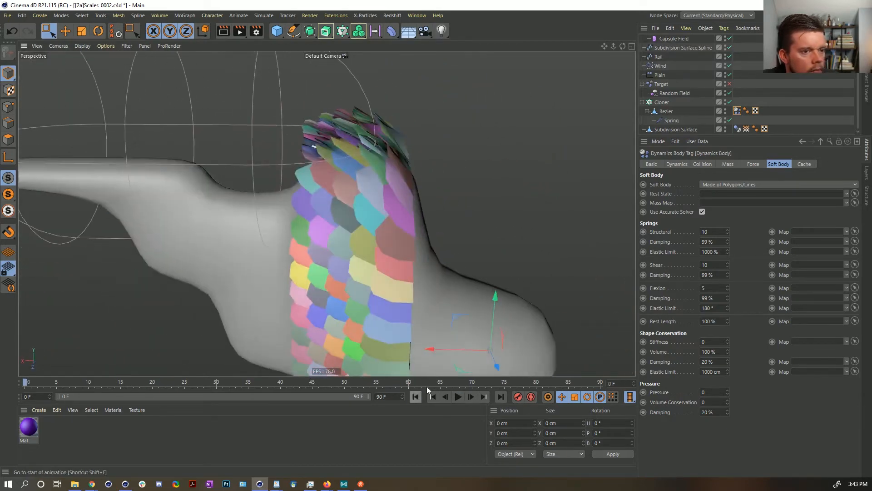
alt+drag(459, 227, 415, 241)
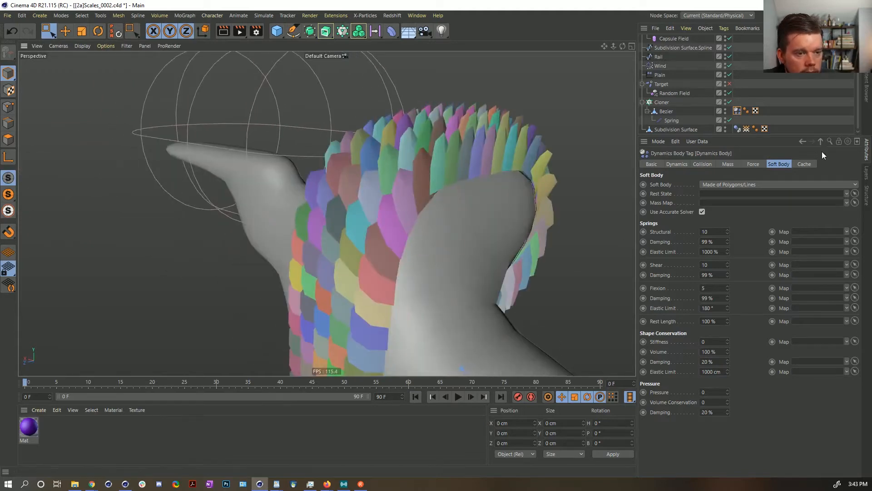
Switch the Mass of Bezier's Dynamics Body tag to Custom Density with a Density of 11 and play the simulation
click(702, 164)
click(728, 164)
click(702, 184)
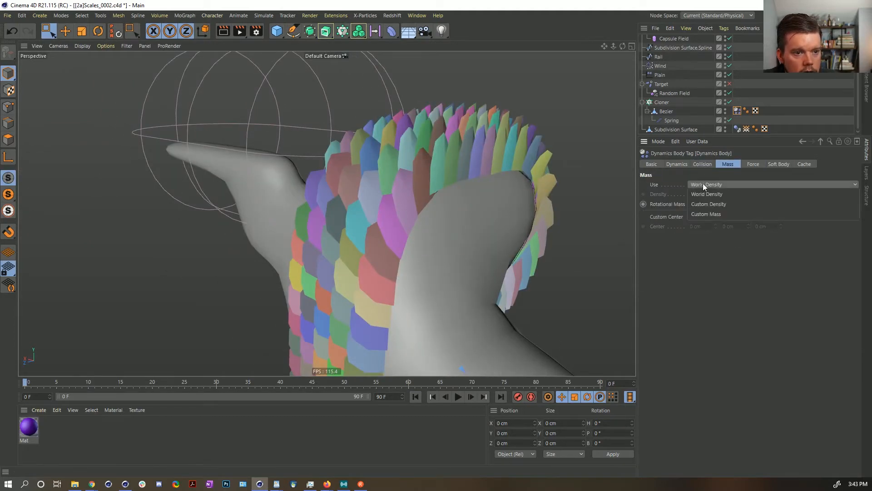
click(719, 208)
double_click(699, 194)
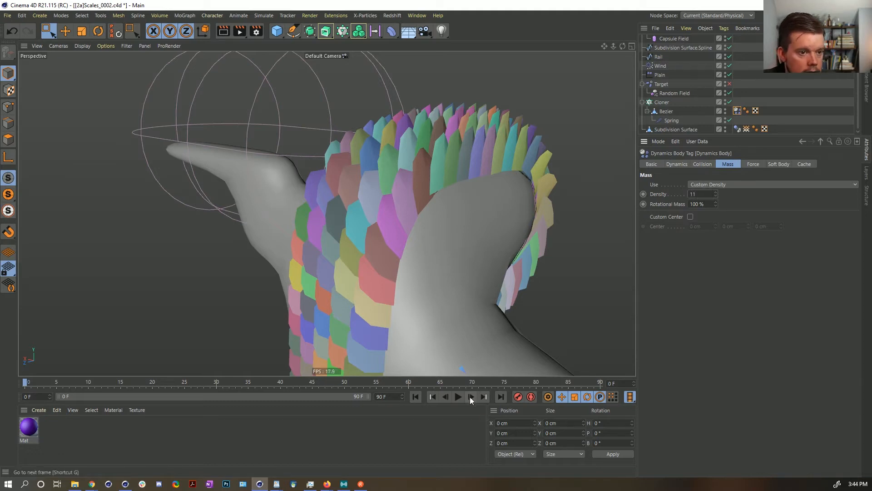
click(458, 397)
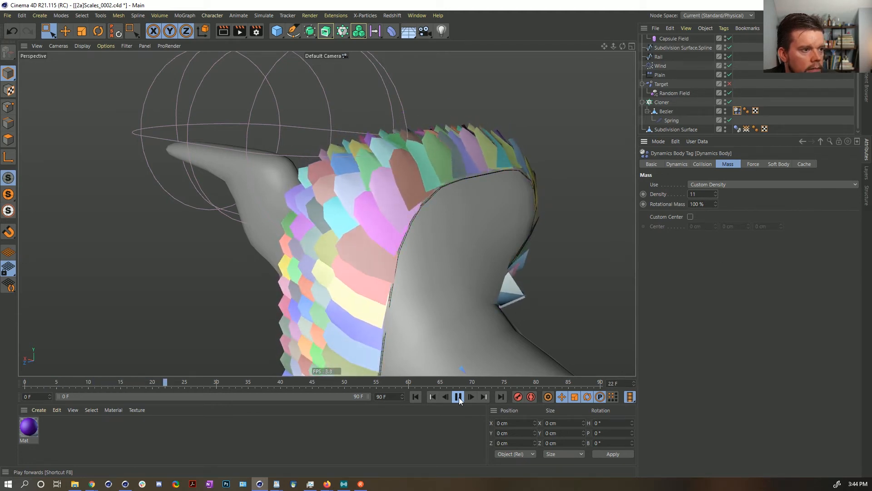
click(459, 400)
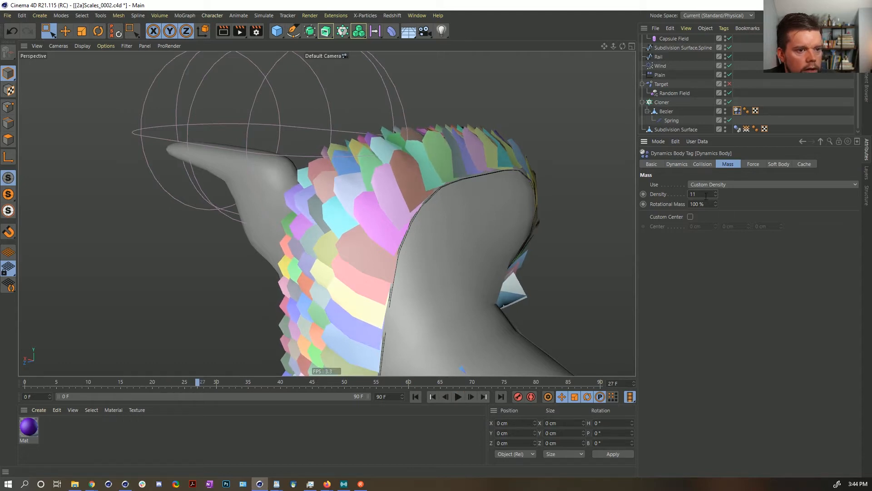
Change the custom Density of Bezier's Dynamics Body tag and replay the simulation from the start
drag(698, 194, 582, 191)
key(BackSpace)
click(627, 290)
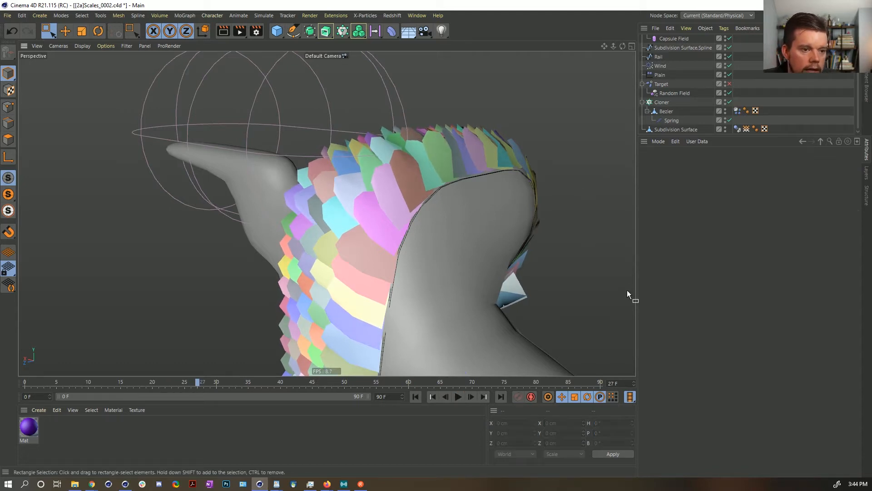
click(432, 396)
click(458, 396)
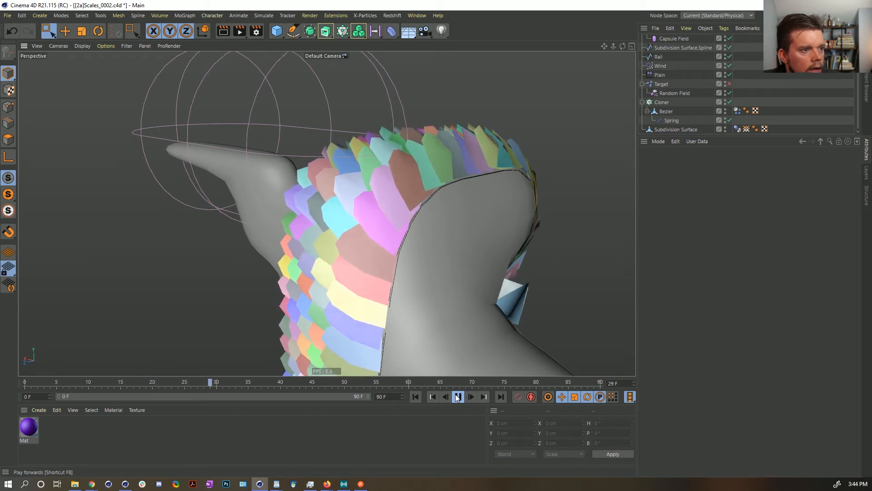
click(458, 397)
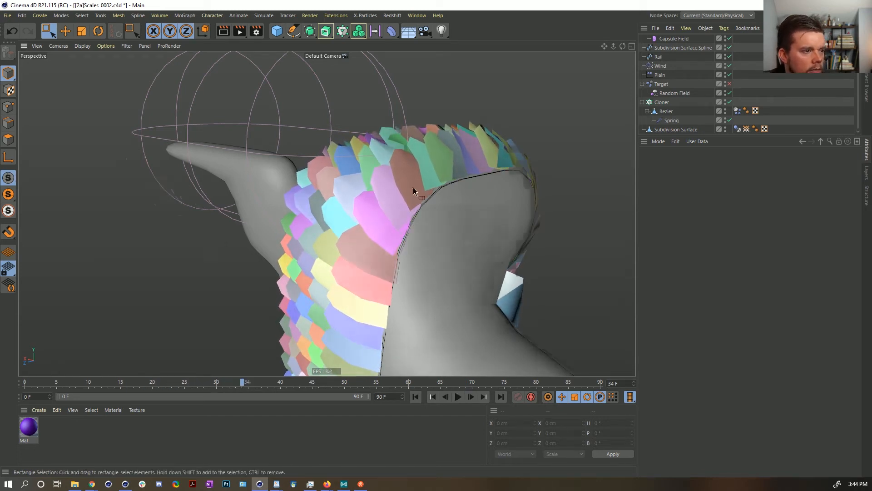
Examine the scales from another angle, continue the simulation with the changed density, and rewind to frame 0
alt+drag(413, 187, 434, 195)
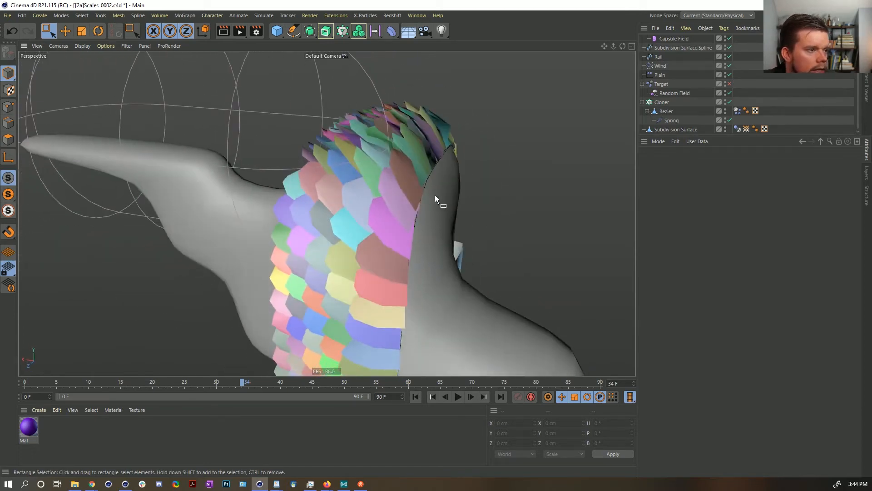
click(459, 396)
mouse_move(318, 190)
alt+mouse_down()
mouse_move(305, 187)
mouse_move(474, 166)
mouse_move(400, 178)
mouse_move(288, 163)
mouse_move(267, 101)
mouse_move(277, 130)
mouse_move(356, 211)
mouse_move(461, 213)
mouse_move(318, 178)
alt+mouse_up()
click(416, 396)
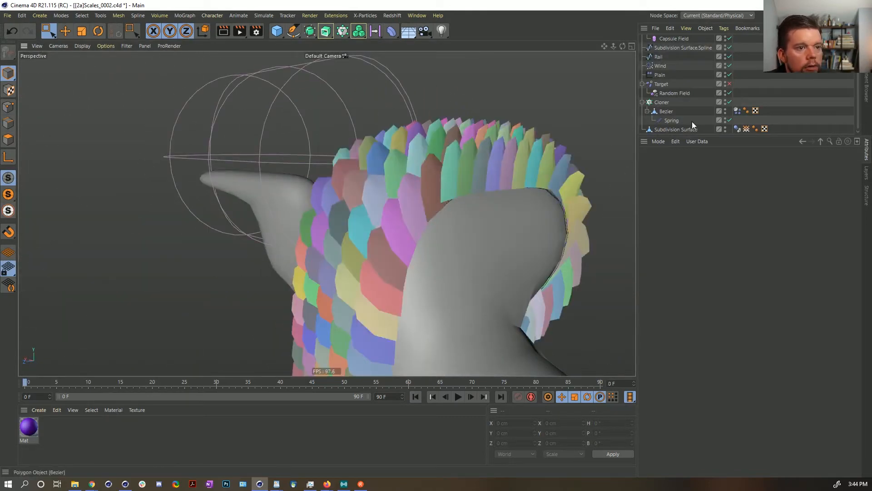
Disable the Cloner and bring the single original Bezier scale into close view
alt+drag(519, 178, 509, 114)
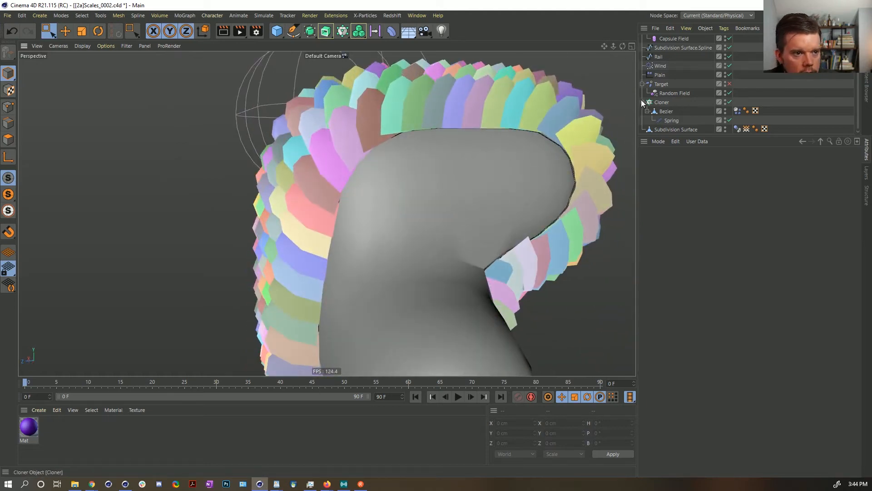
click(729, 102)
scroll(434, 257, down, 5)
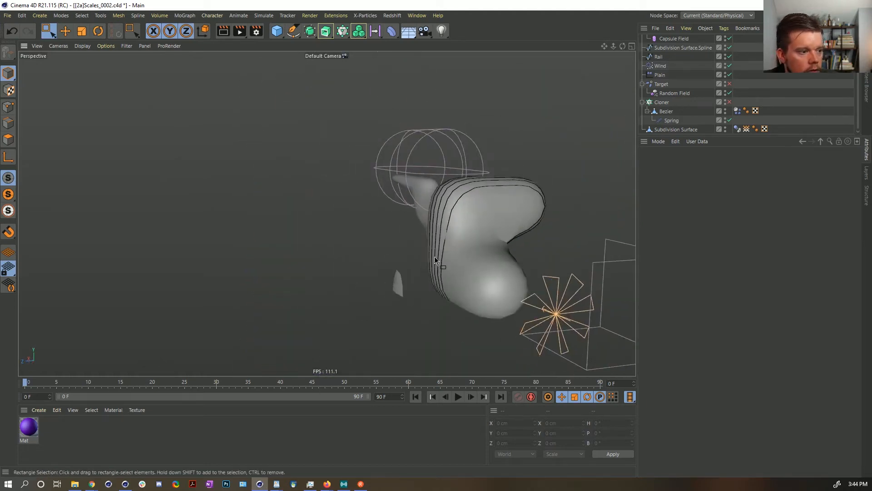
alt+middle_drag(434, 257, 432, 188)
alt+drag(433, 188, 429, 182)
alt+right_drag(430, 181, 543, 139)
alt+drag(376, 187, 437, 194)
Set the attachment Index of the Spring under Bezier to 0
click(671, 121)
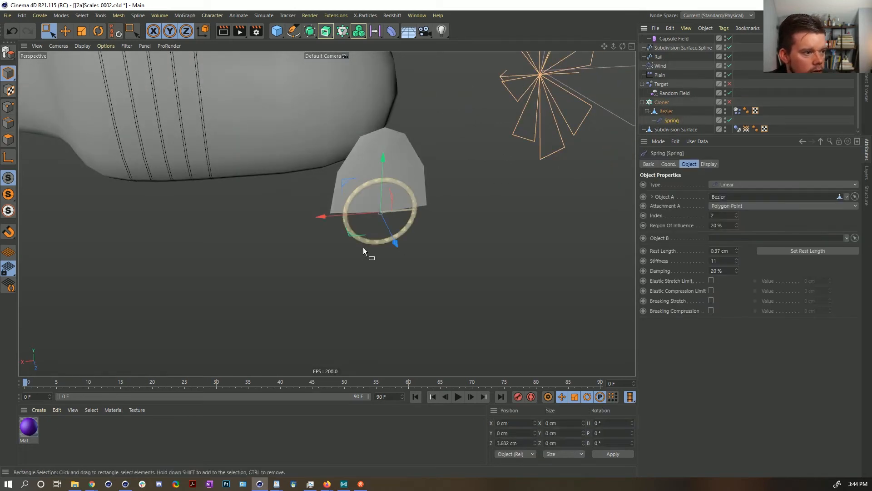
click(736, 217)
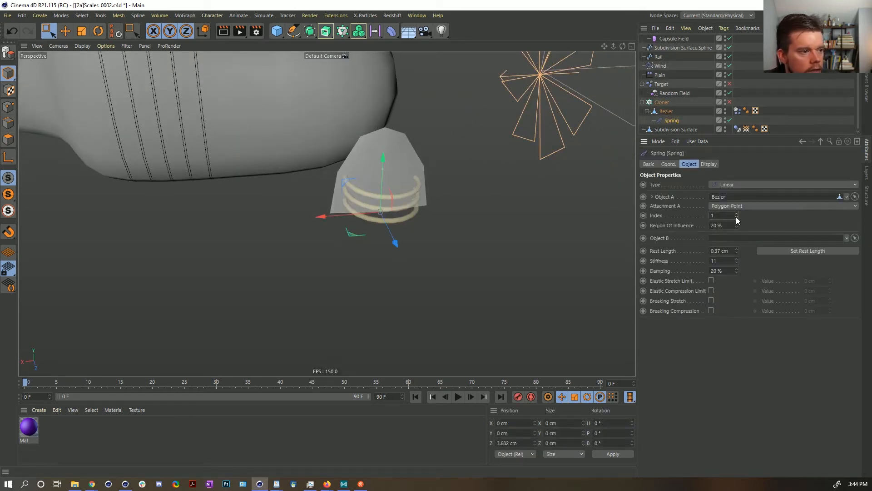
click(737, 217)
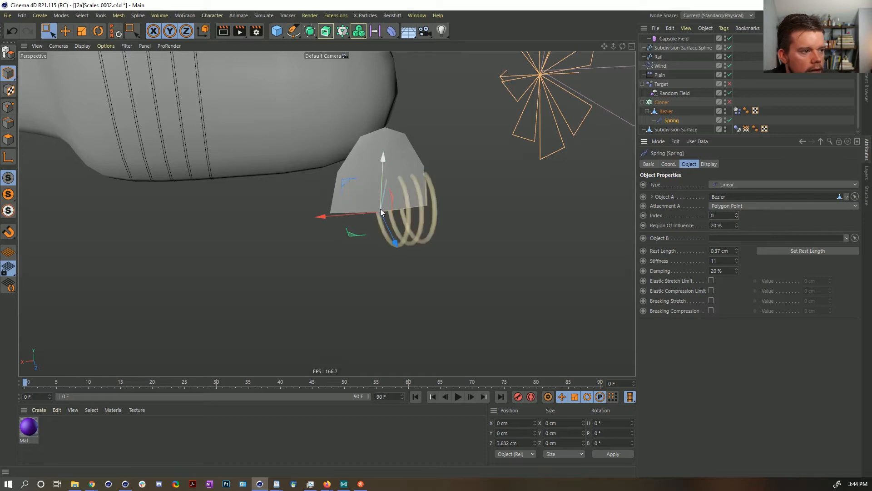
Place one Spring at each base corner of the Bezier scale, duplicating it and setting the copy's attachment Index to 4
drag(351, 239, 400, 229)
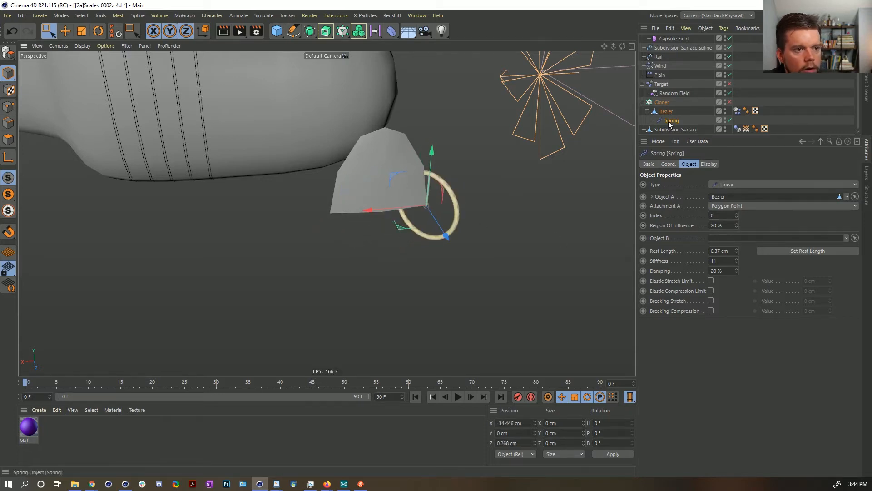
click(737, 214)
click(737, 214)
click(737, 214)
click(736, 214)
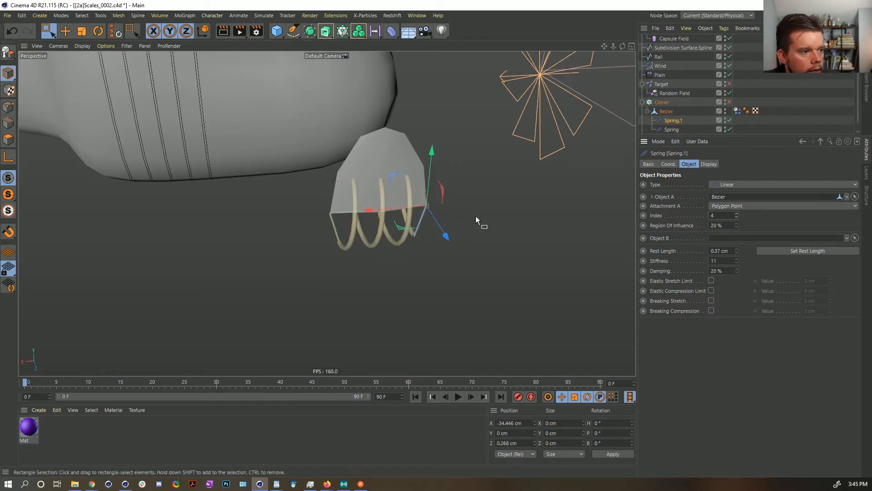
drag(372, 210, 277, 219)
Set the rest length of both springs together from their current positions
ctrl+click(672, 130)
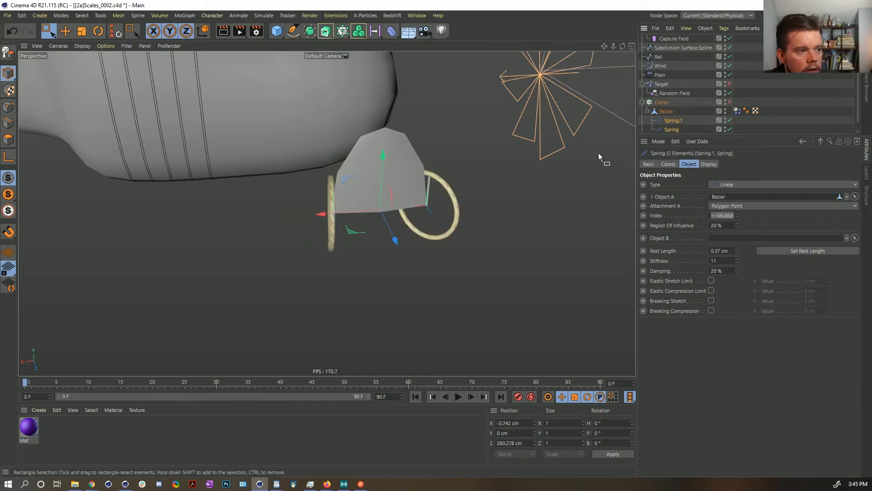
click(788, 251)
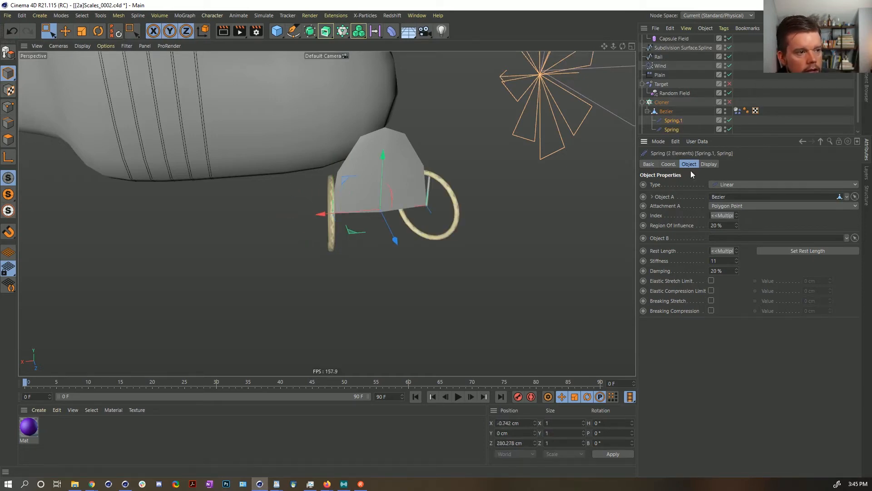
click(539, 129)
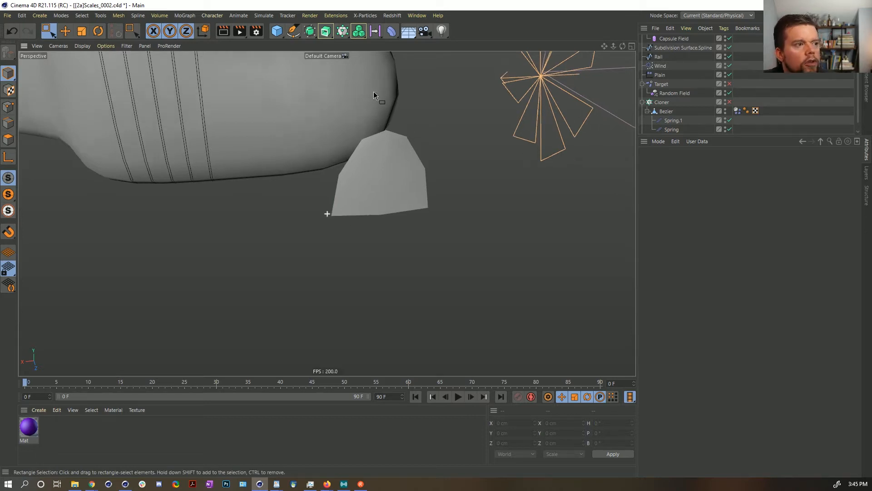
Re-enable the Cloner and bring the cloned rows of scales on the body into view
alt+middle_drag(373, 91, 457, 244)
click(728, 102)
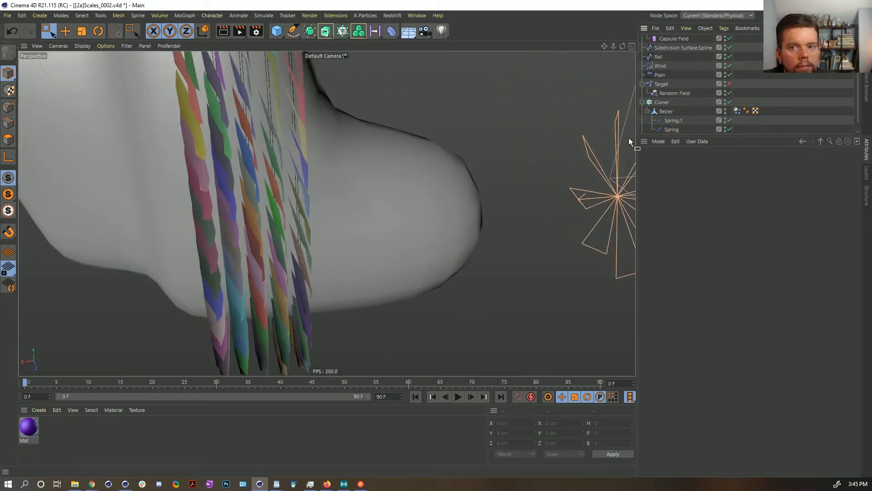
alt+drag(402, 128, 316, 178)
scroll(315, 178, up, 1)
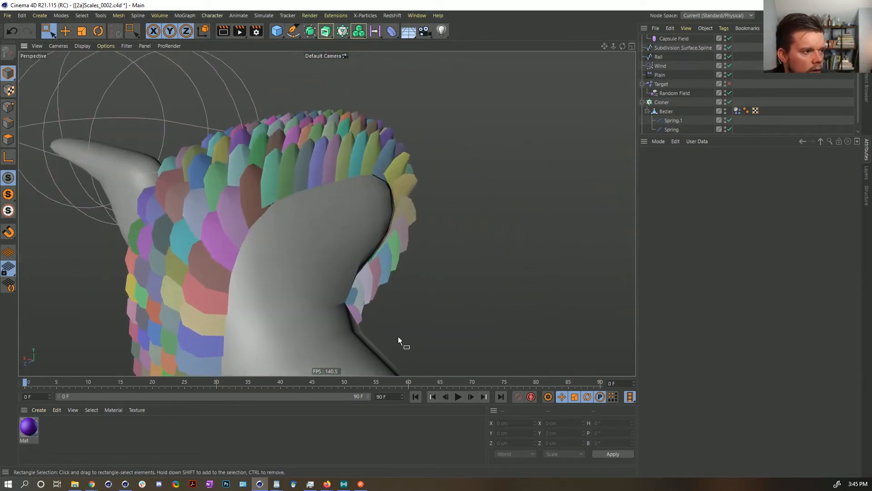
Play the simulation with two springs per scale, watch it from different angles, and rewind to frame 0
click(460, 397)
alt+drag(258, 203, 234, 183)
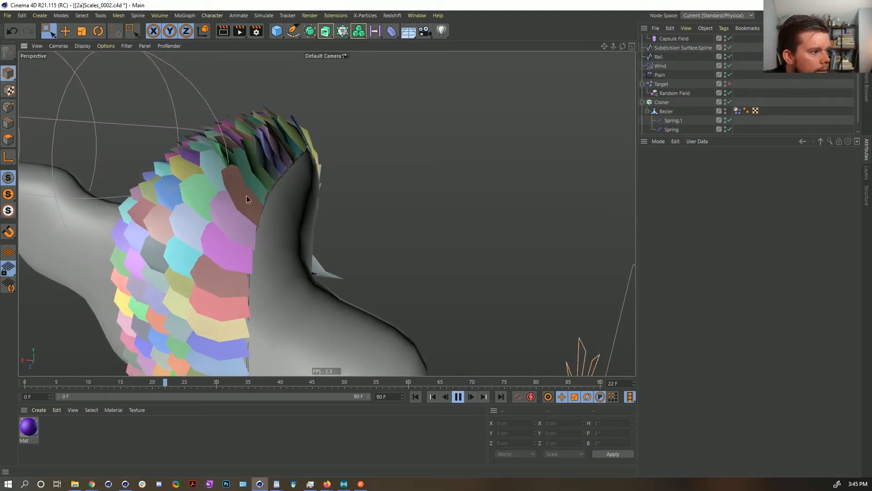
alt+drag(279, 195, 311, 195)
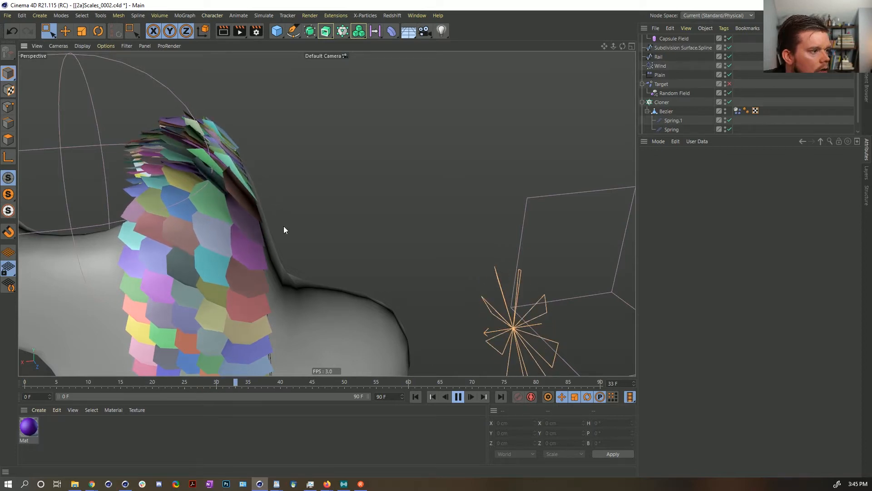
click(415, 396)
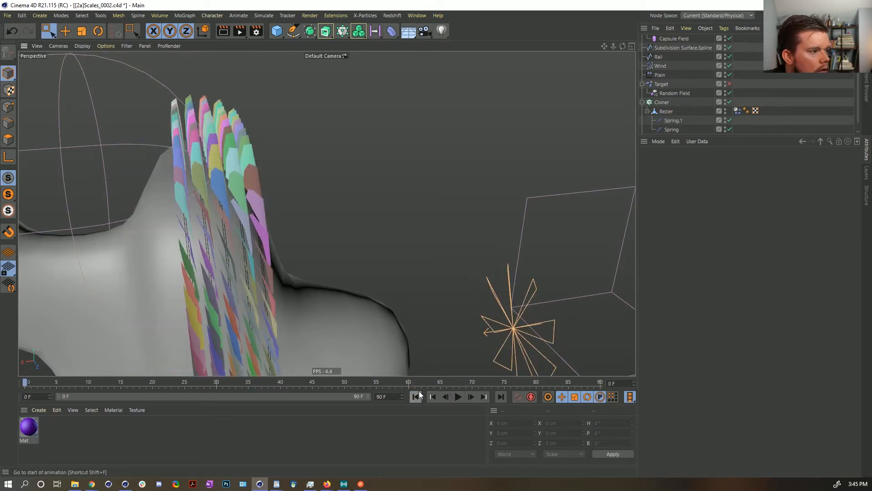
Set the Wind object's Wind Speed to 555 cm, replay the simulation to frame 27 and inspect the lifted scales
click(660, 66)
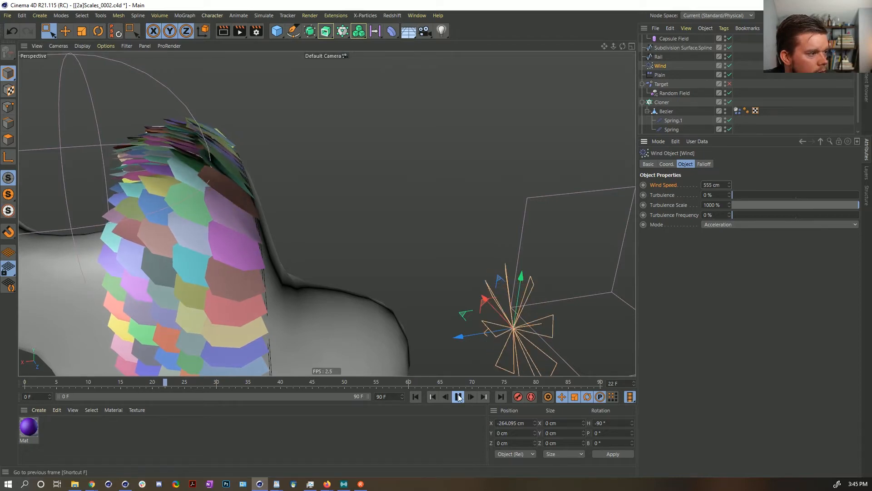
click(459, 397)
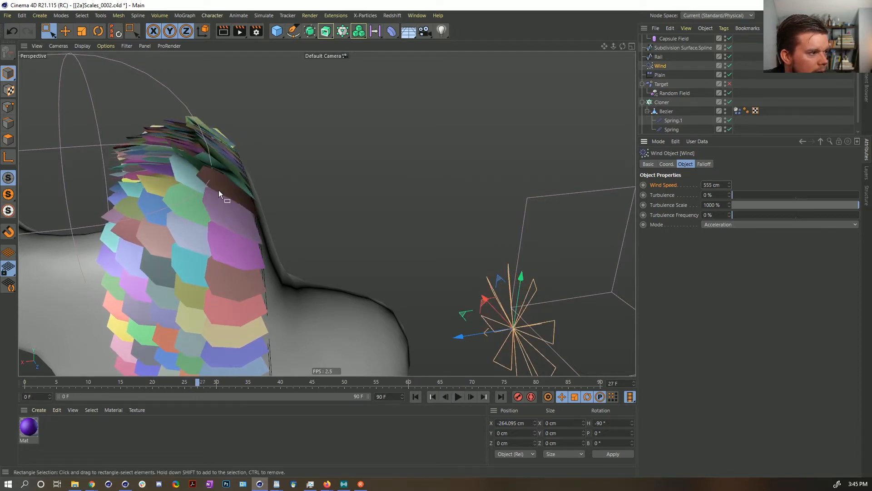
alt+drag(228, 184, 309, 191)
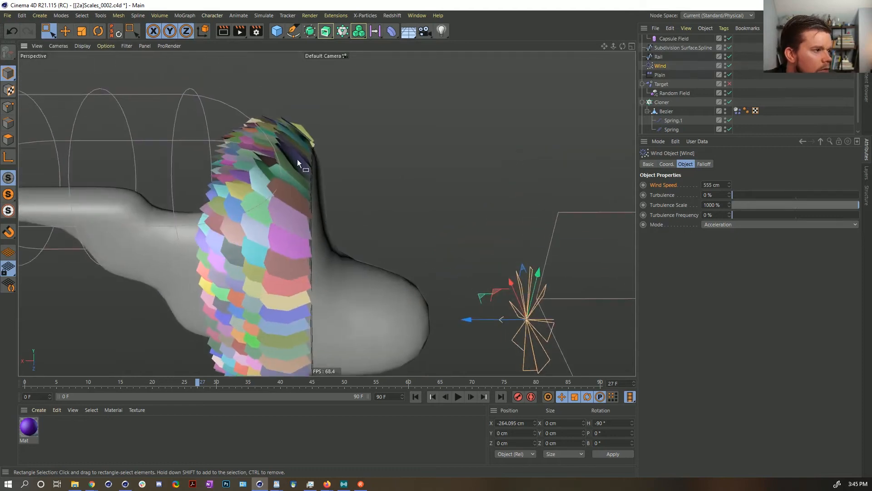
alt+drag(297, 162, 320, 148)
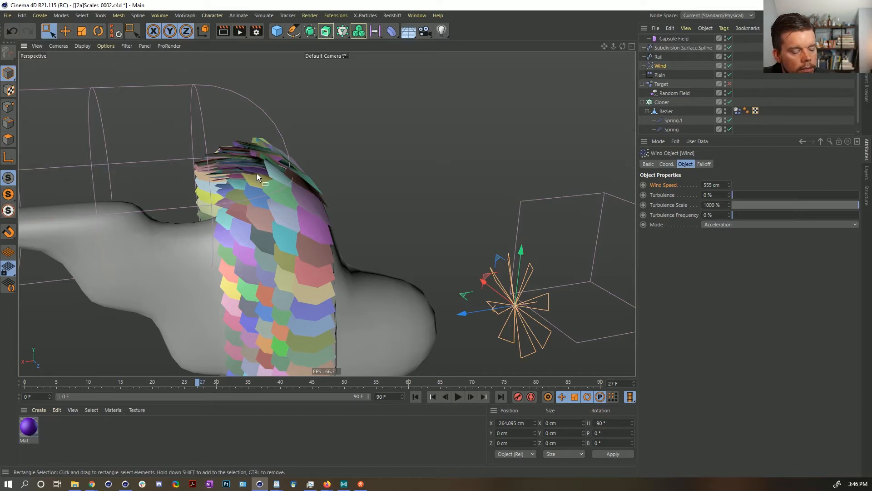
alt+drag(280, 222, 205, 209)
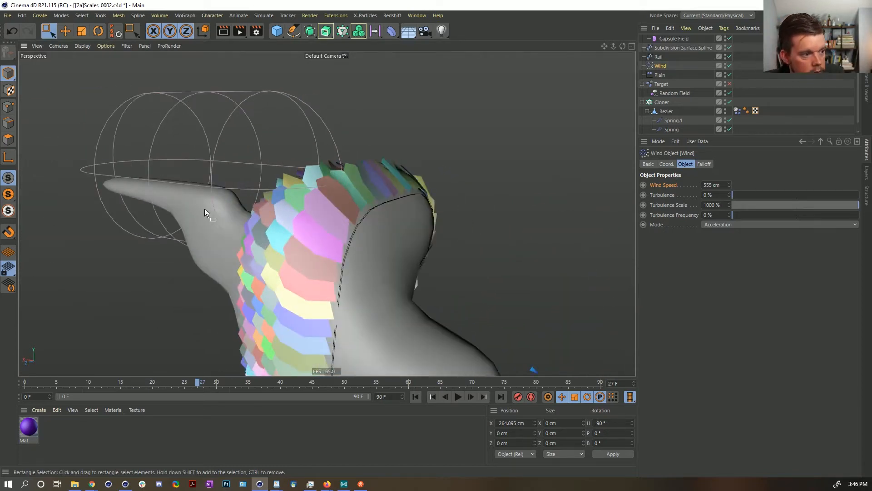
alt+drag(343, 228, 381, 222)
Open the recent project [2a]Scales_0001.c4d and play its simulation to frame 7
click(417, 16)
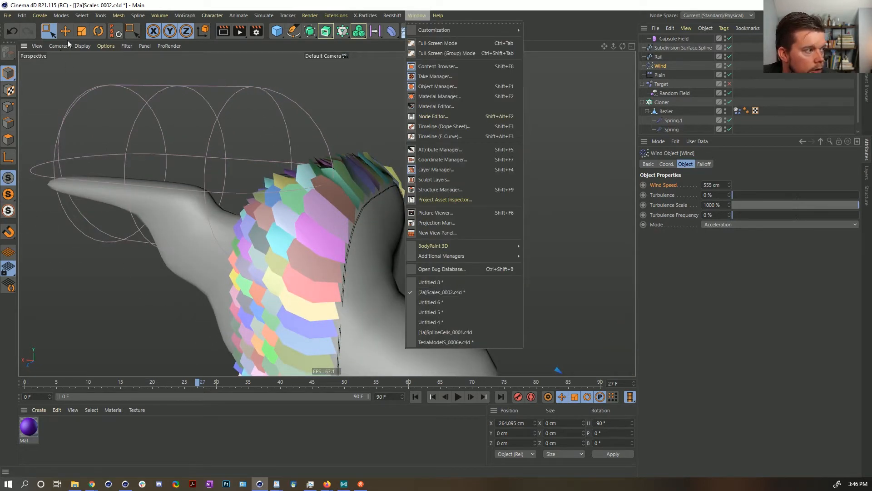
click(8, 16)
mouse_move(80, 207)
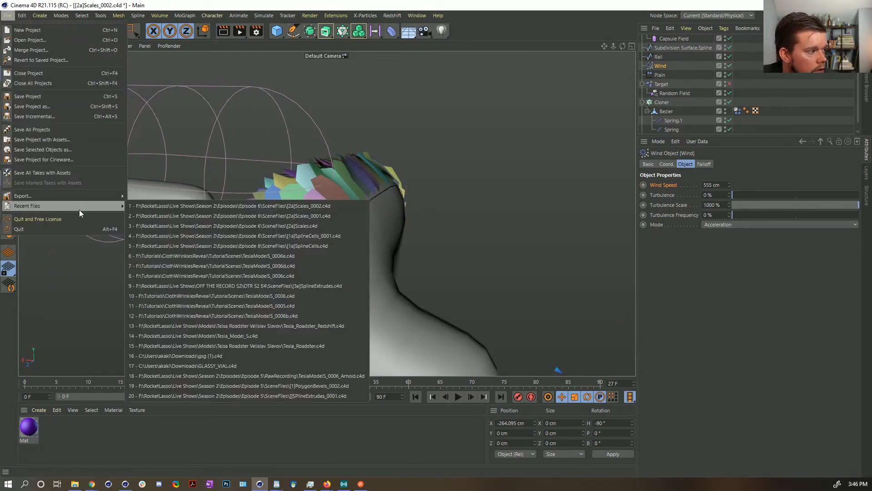
click(256, 216)
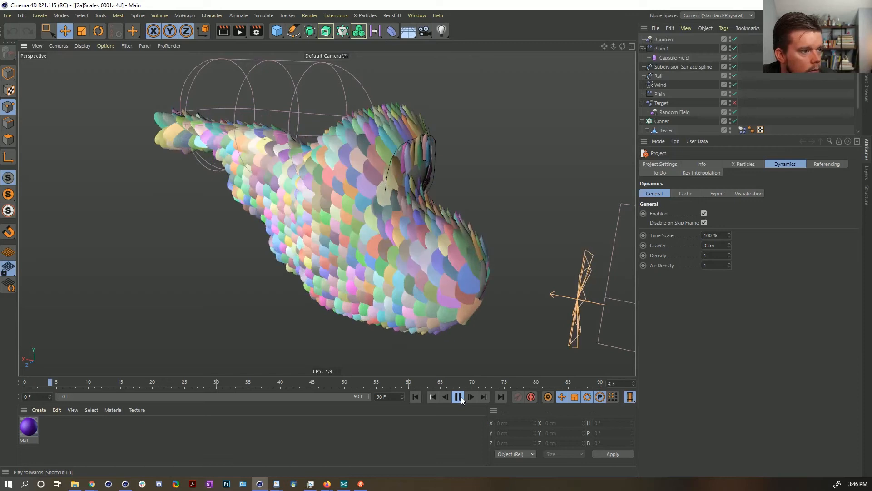
click(459, 397)
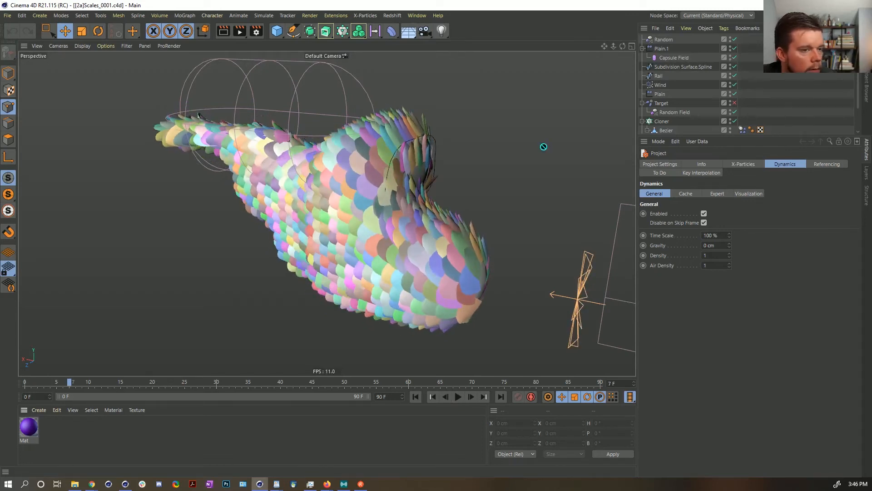
Apply the purple Mat material to the Cloner and turn on SSAO in the viewport
drag(666, 121, 663, 122)
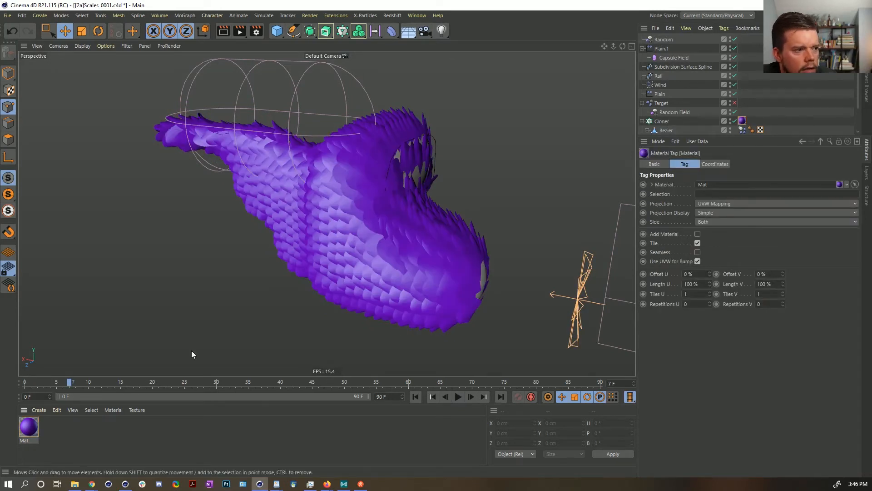
alt+drag(306, 224, 281, 214)
click(93, 46)
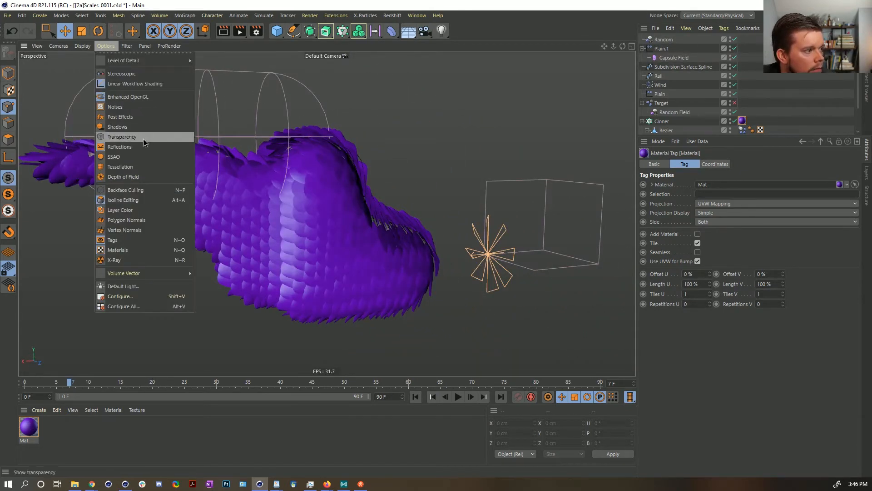
click(156, 154)
Examine the shape and overlap of the purple scales up close and from all around the body
alt+drag(347, 218, 296, 221)
alt+right_drag(296, 222, 390, 206)
alt+drag(339, 211, 314, 201)
alt+drag(212, 192, 291, 197)
alt+right_drag(293, 197, 382, 217)
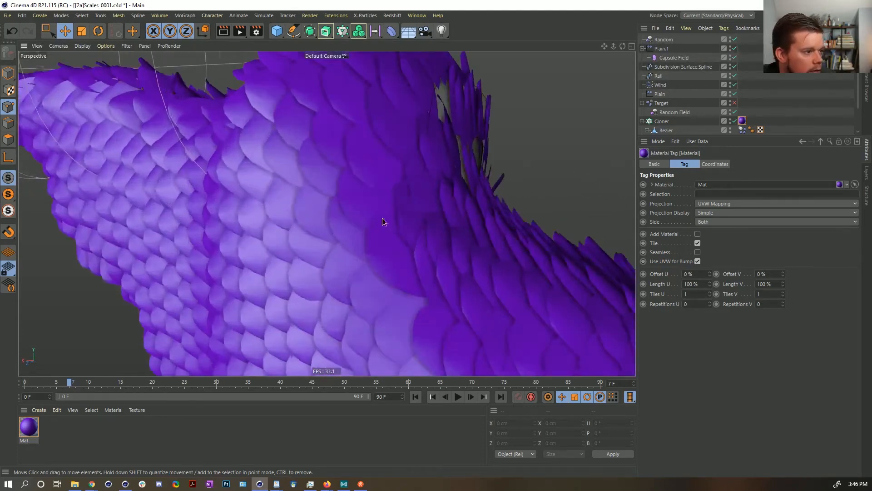
alt+middle_drag(383, 217, 385, 211)
scroll(391, 210, up, 1)
scroll(404, 209, down, 4)
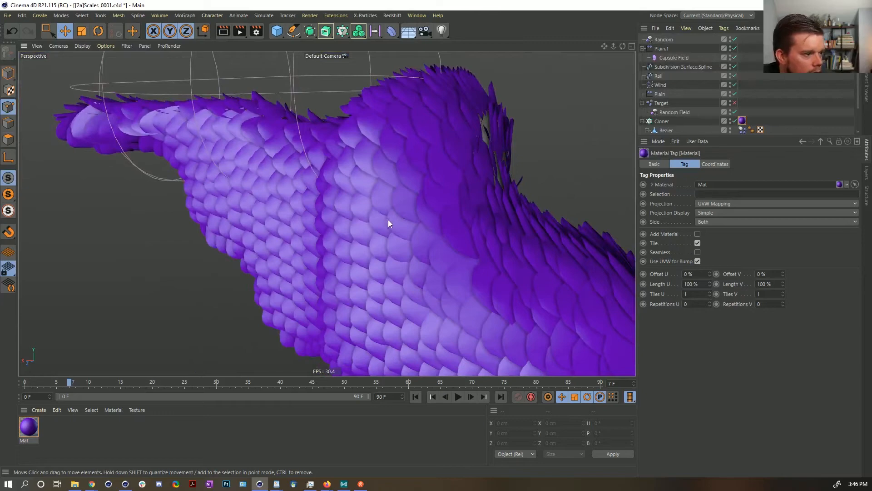
alt+drag(388, 220, 406, 223)
alt+right_drag(407, 222, 340, 226)
alt+drag(353, 218, 282, 208)
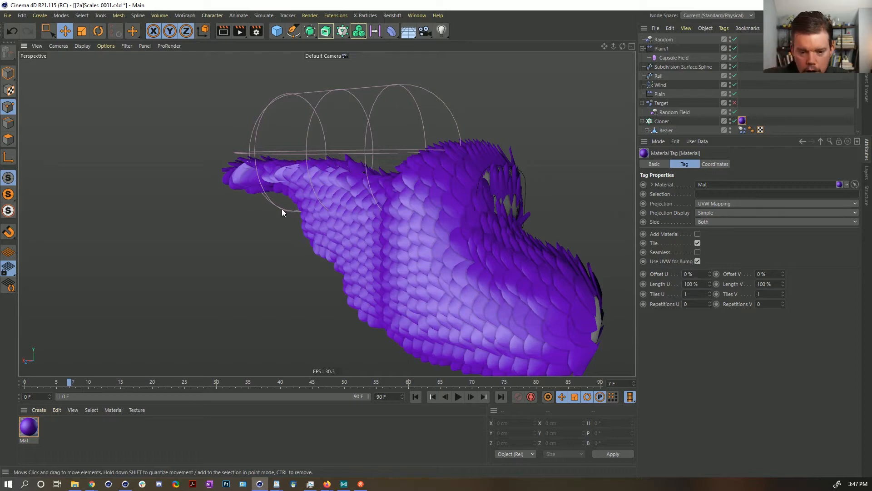
mouse_move(496, 214)
alt+mouse_down()
mouse_move(355, 187)
mouse_move(384, 154)
mouse_move(558, 232)
mouse_move(529, 229)
alt+mouse_up()
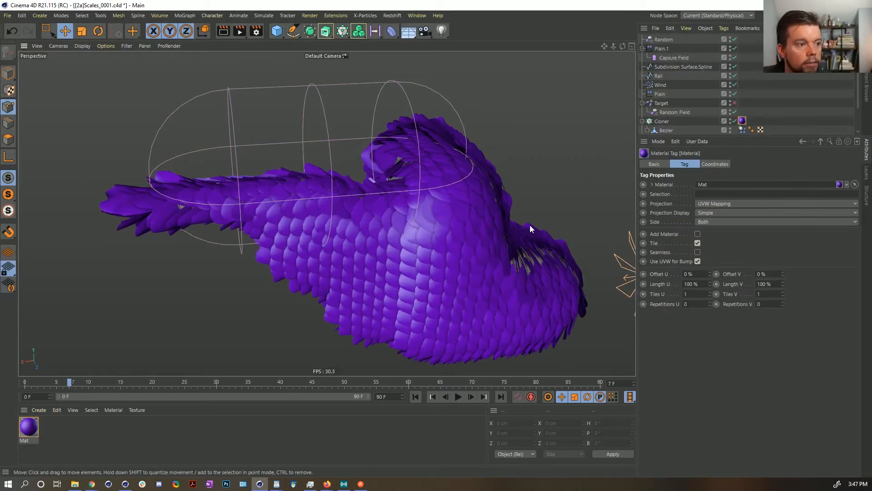
mouse_move(455, 205)
alt+mouse_down()
mouse_move(404, 201)
mouse_move(324, 169)
mouse_move(323, 177)
mouse_move(418, 194)
mouse_move(141, 155)
mouse_move(463, 224)
mouse_move(459, 204)
alt+mouse_up()
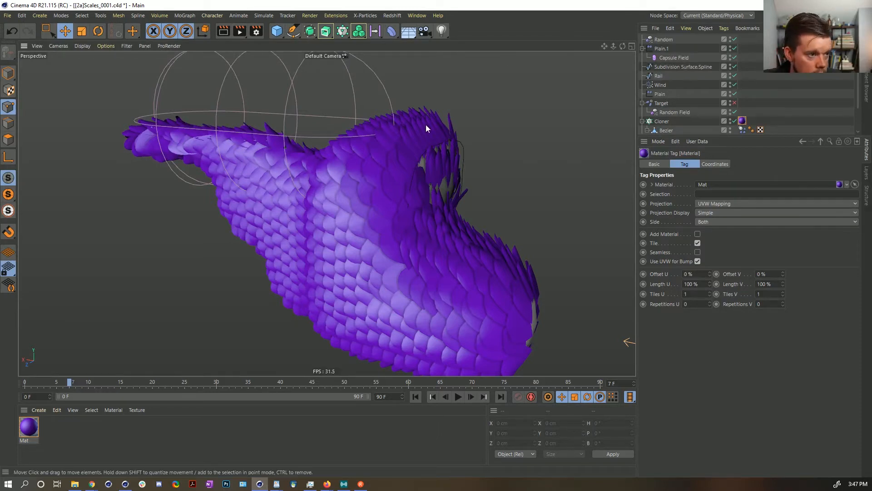
Switch back to the [2a]Scales_0002.c4d project and copy its Subdivision Surface body
key(ctrl+n)
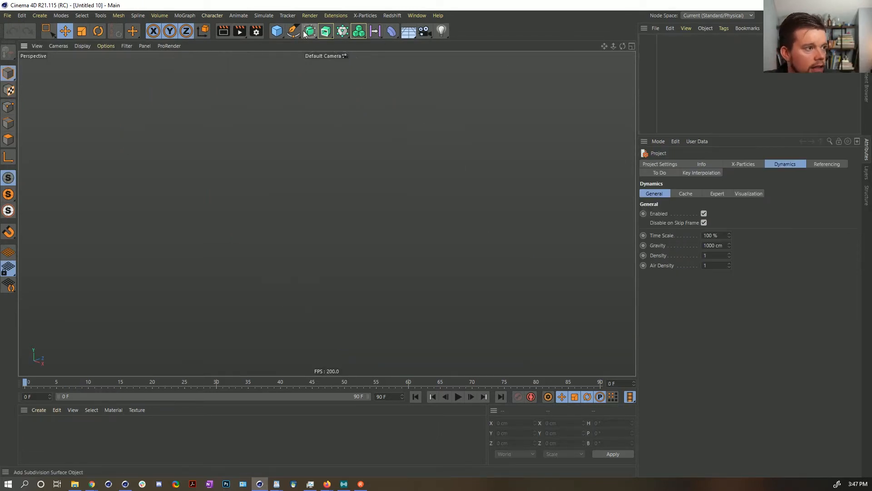
click(417, 16)
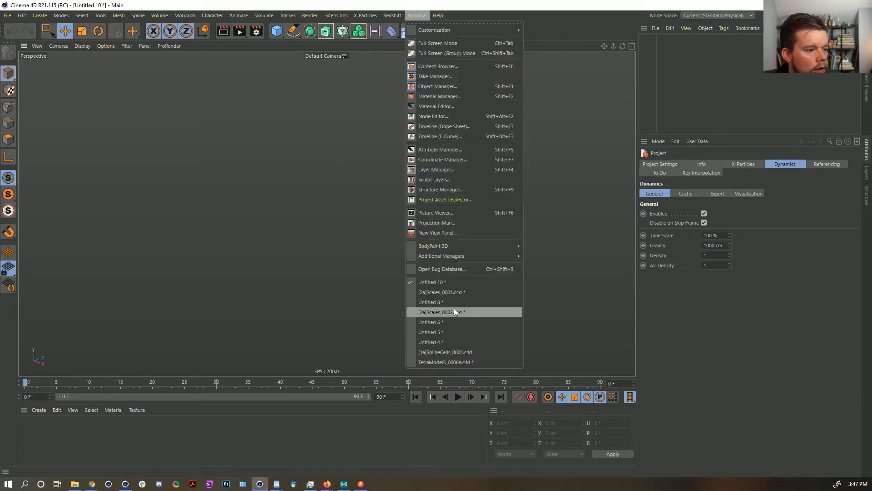
click(453, 308)
scroll(681, 114, down, 4)
click(675, 129)
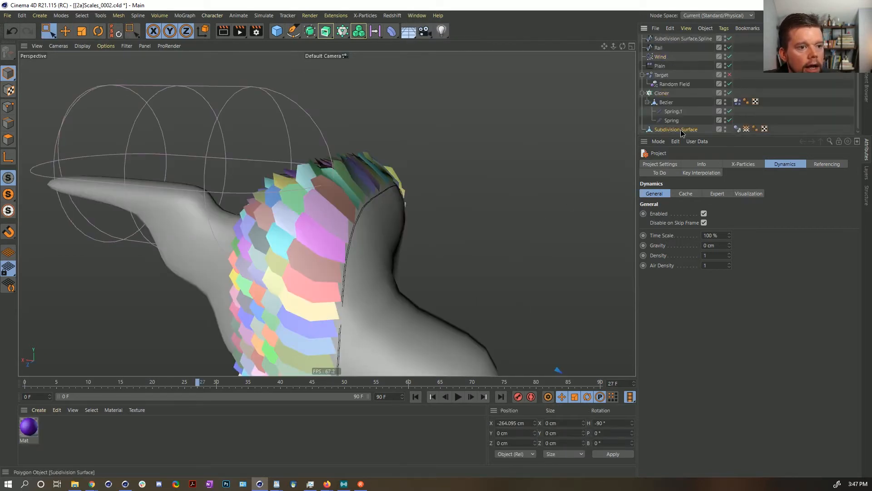
key(ctrl+c)
Create a new project, paste the Subdivision Surface body into it and view it from the side
key(ctrl+n)
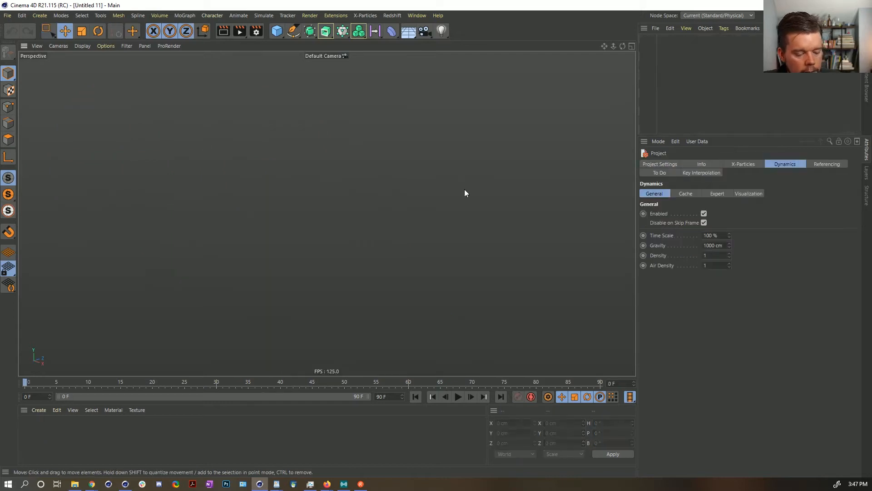
key(ctrl+v)
scroll(478, 236, down, 5)
alt+drag(430, 193, 310, 203)
alt+middle_drag(348, 206, 339, 285)
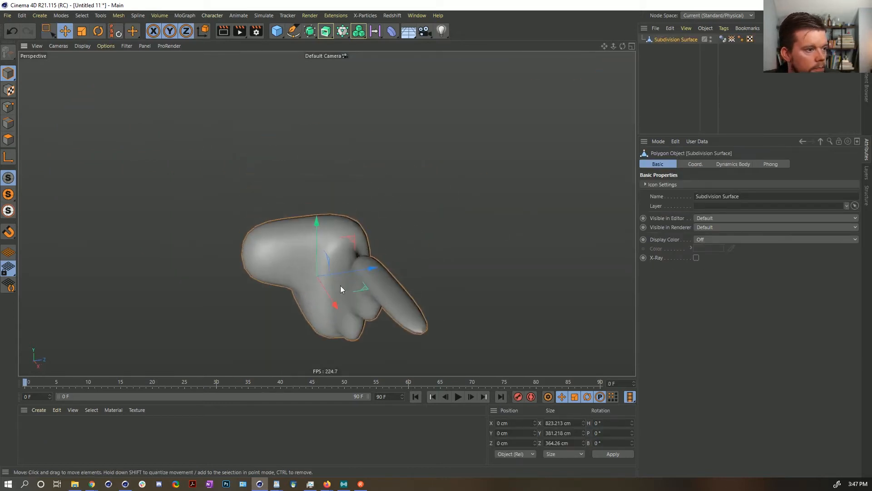
alt+drag(346, 282, 394, 237)
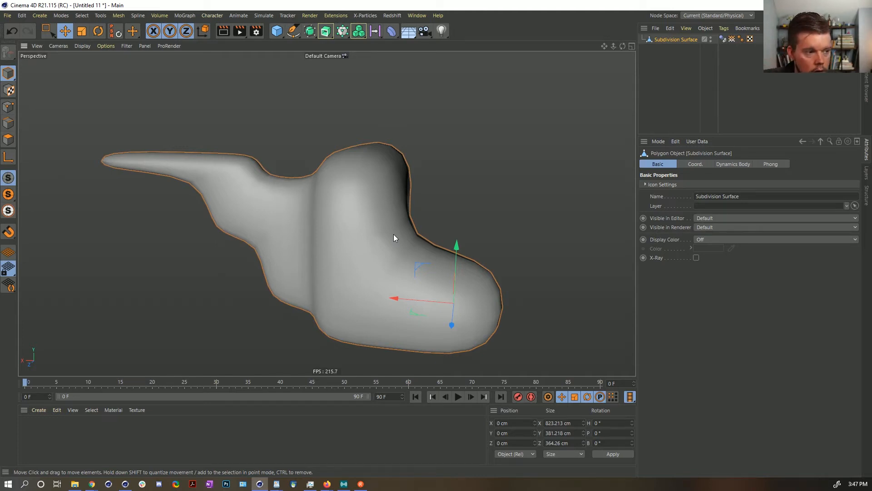
alt+drag(346, 181, 362, 75)
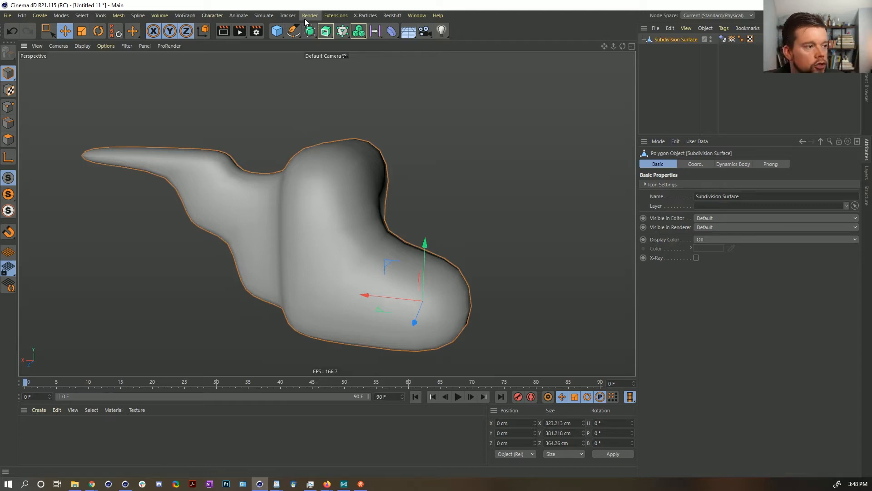
click(336, 16)
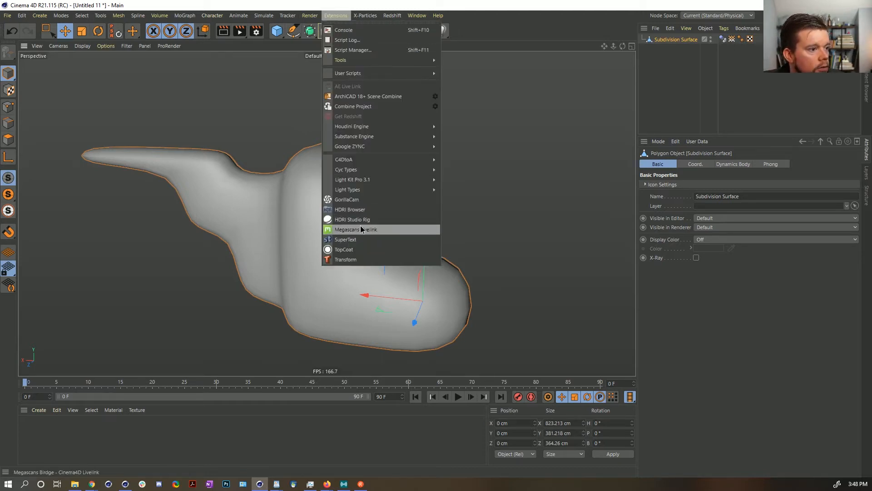
mouse_move(307, 20)
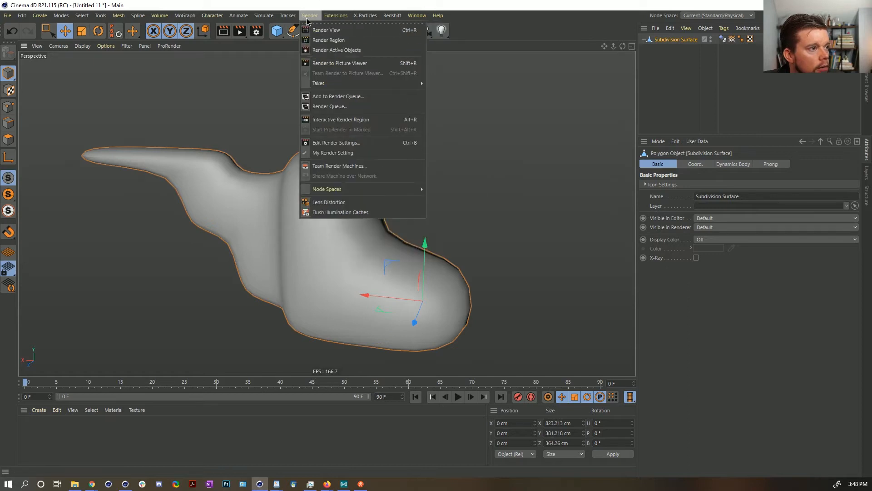
Add a Field Force to the scene and set its display line density to 100%
mouse_move(264, 17)
mouse_move(278, 77)
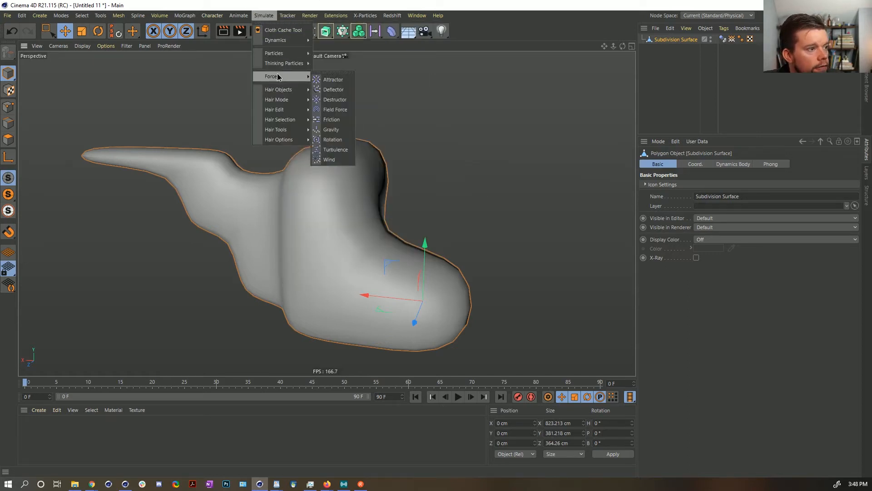
click(336, 110)
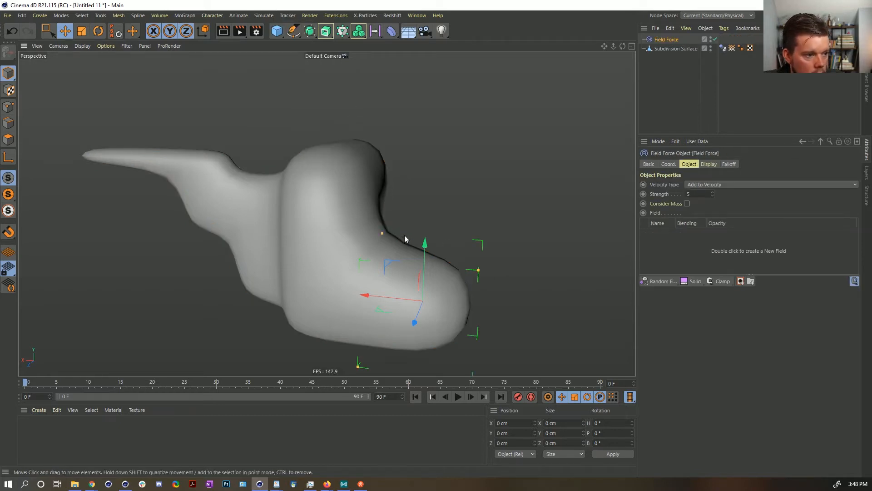
click(709, 164)
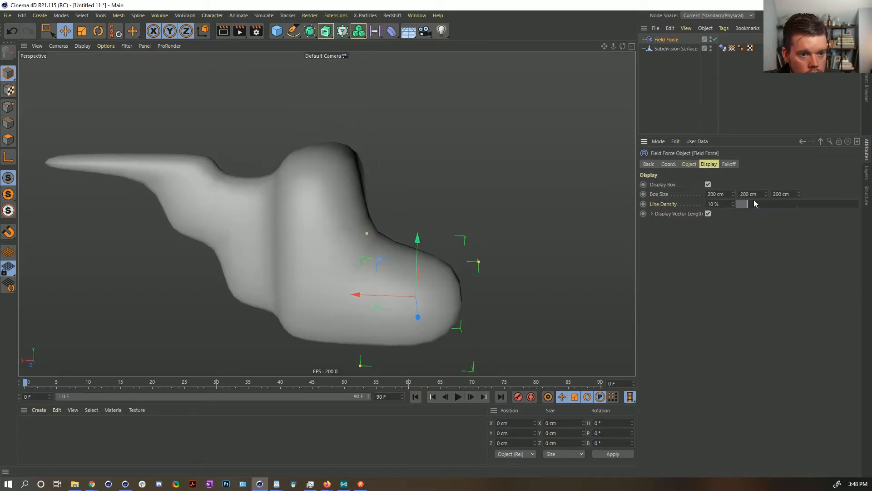
drag(754, 204, 858, 204)
Set the Field Force's display box size to 1111 cm wide, 1111 cm high and 0 cm deep
drag(766, 194, 766, 196)
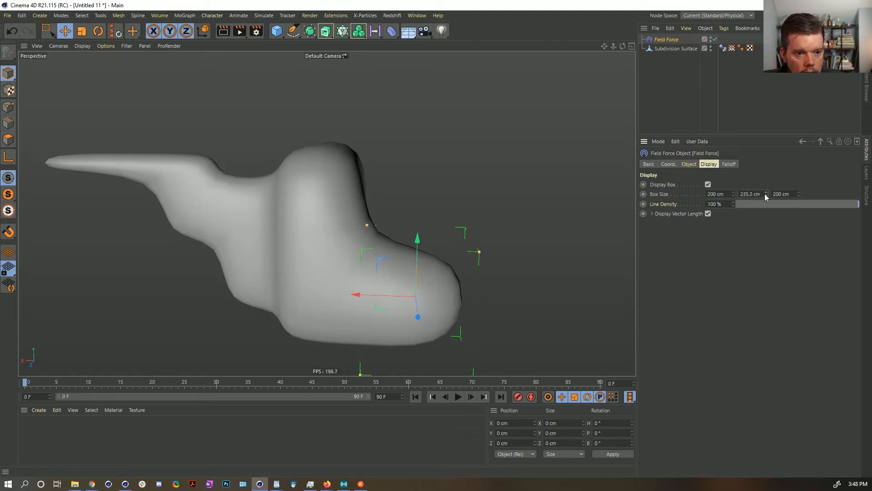
click(751, 194)
text(1111)
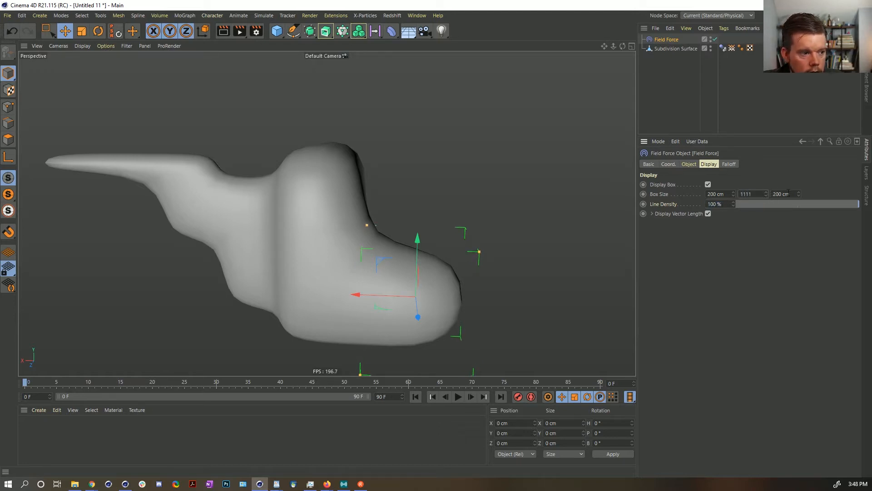
key(shift+Tab)
text(1111)
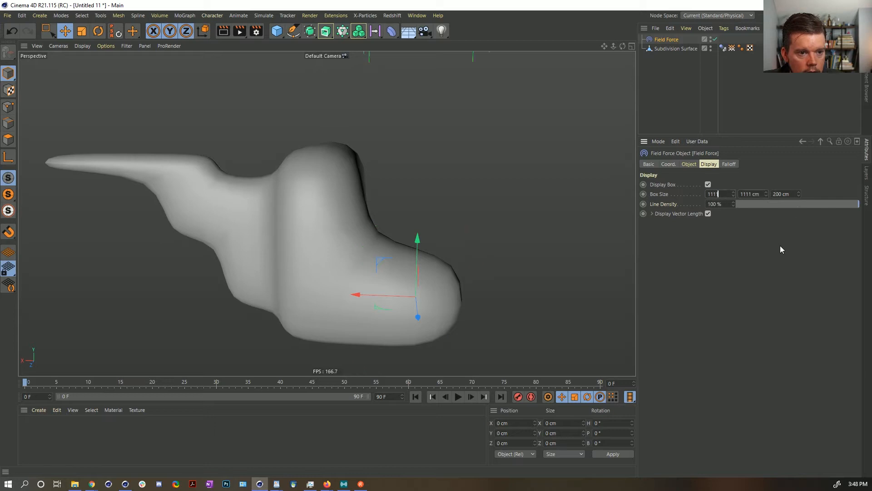
click(785, 195)
text(0)
key(Return)
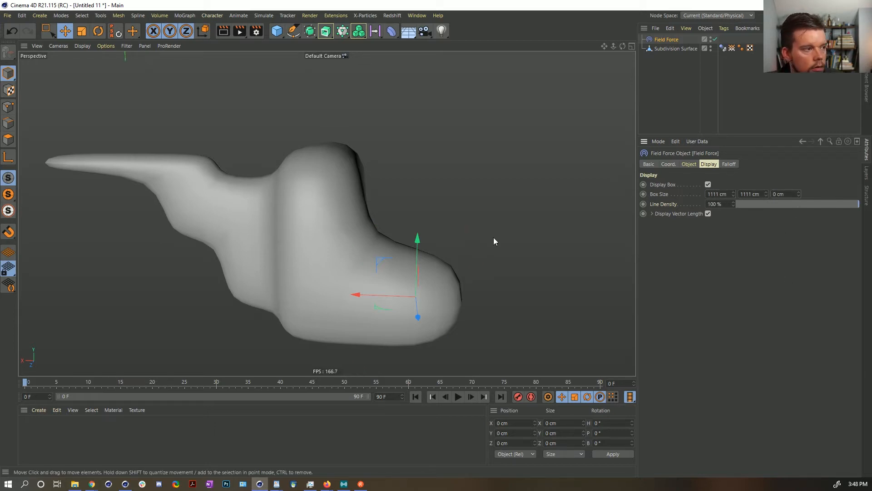
Move the Field Force over the middle of the body, to about X 331 cm and Y 136 cm
drag(360, 294, 249, 293)
alt+right_drag(298, 237, 250, 243)
drag(251, 246, 228, 193)
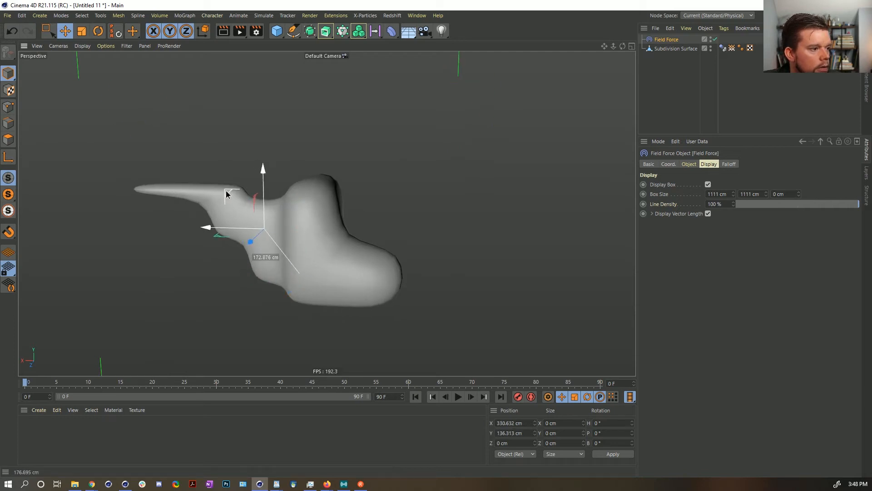
Resize the Field Force's display box to 555 cm high and about 962 cm wide so it frames the body
click(750, 194)
text(555)
click(726, 195)
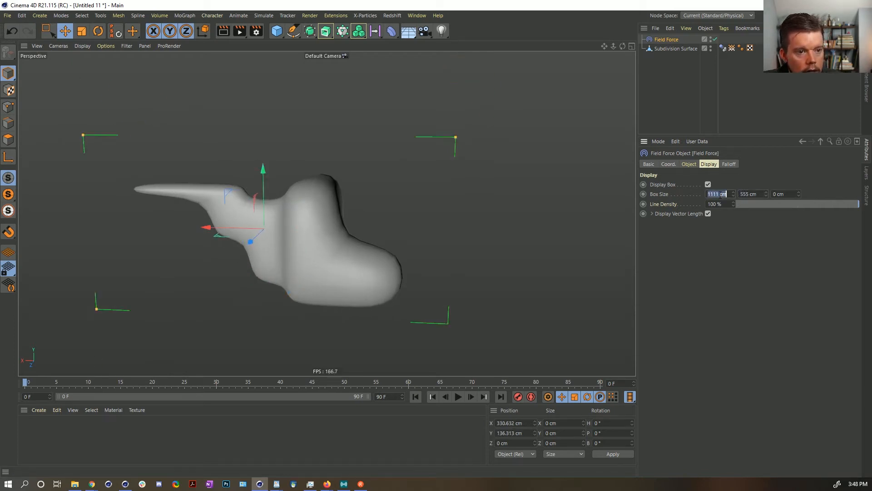
text(55)
key(Return)
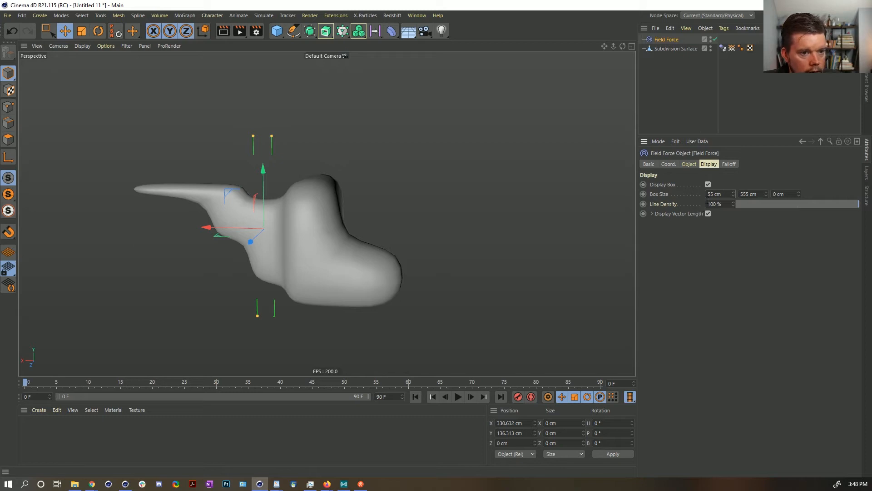
click(709, 194)
text(5)
click(765, 322)
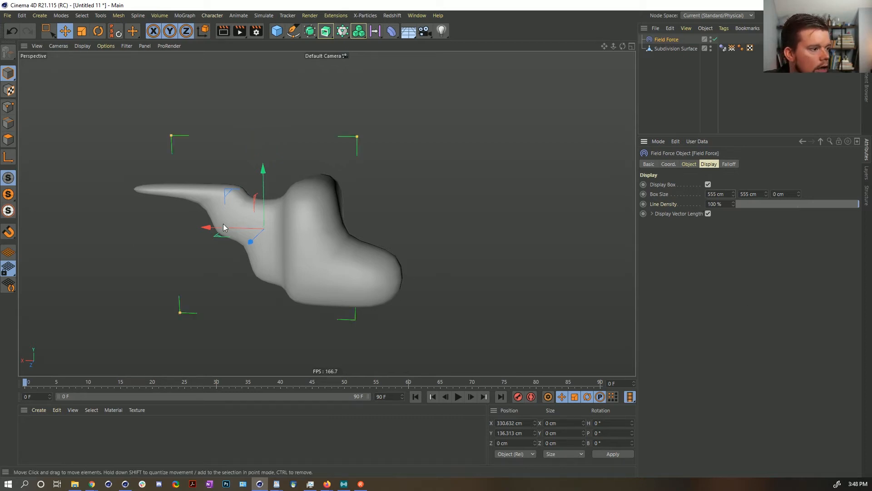
drag(732, 194, 759, 177)
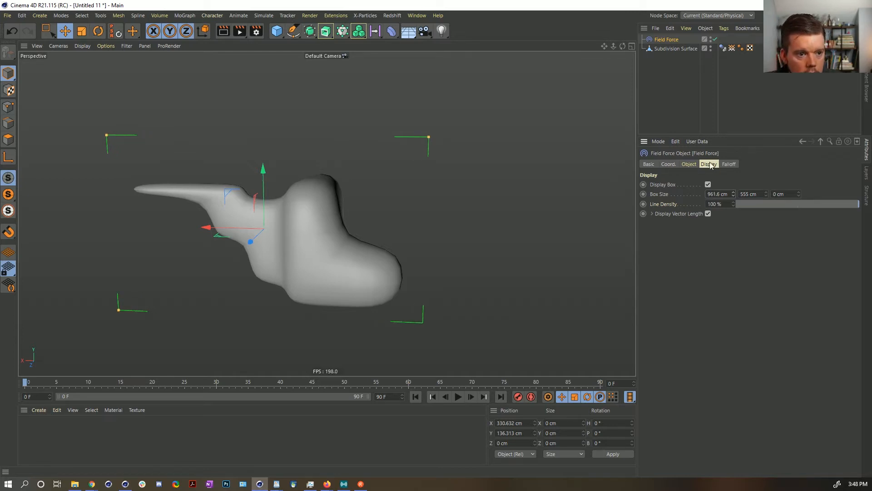
Add a Random Field to the Field Force's field list
shift+click(689, 164)
click(663, 280)
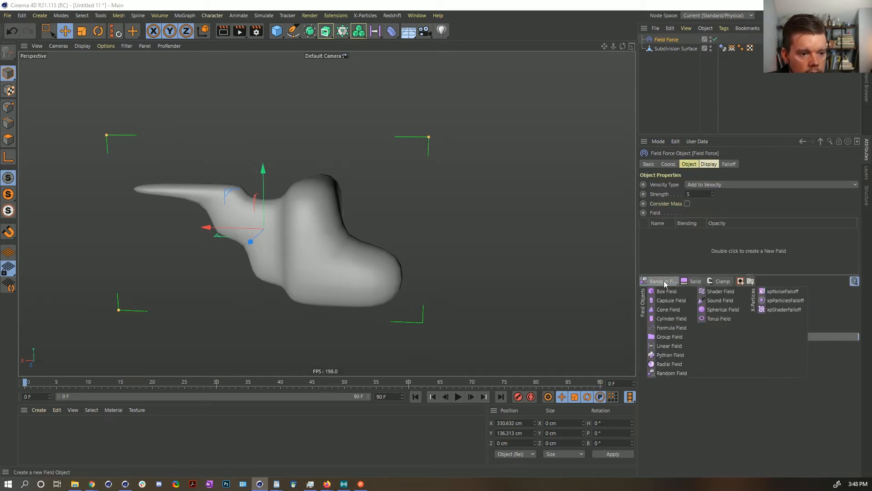
scroll(331, 218, up, 3)
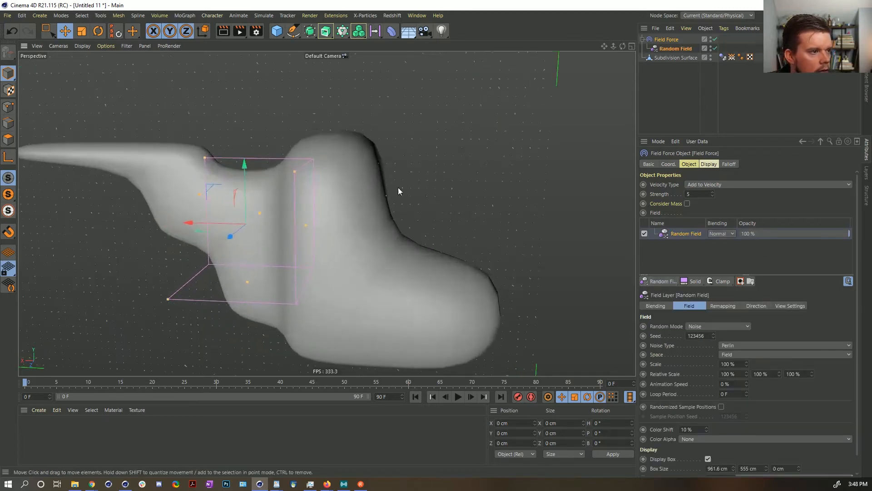
scroll(312, 220, up, 5)
alt+drag(334, 171, 295, 202)
scroll(334, 178, down, 4)
Turn off Display Vector Length for the Field Force and inspect the direction lines around the body
click(708, 164)
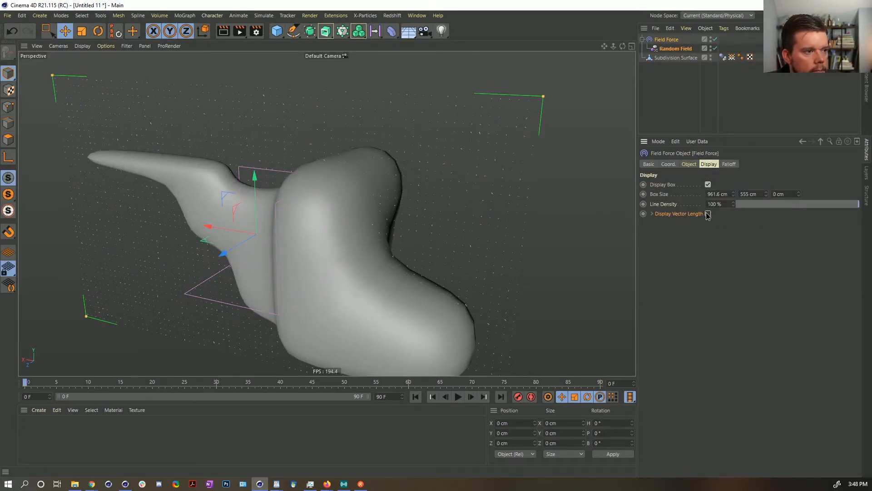
click(708, 214)
mouse_move(362, 185)
alt+mouse_down()
mouse_move(395, 171)
mouse_move(313, 168)
alt+mouse_up()
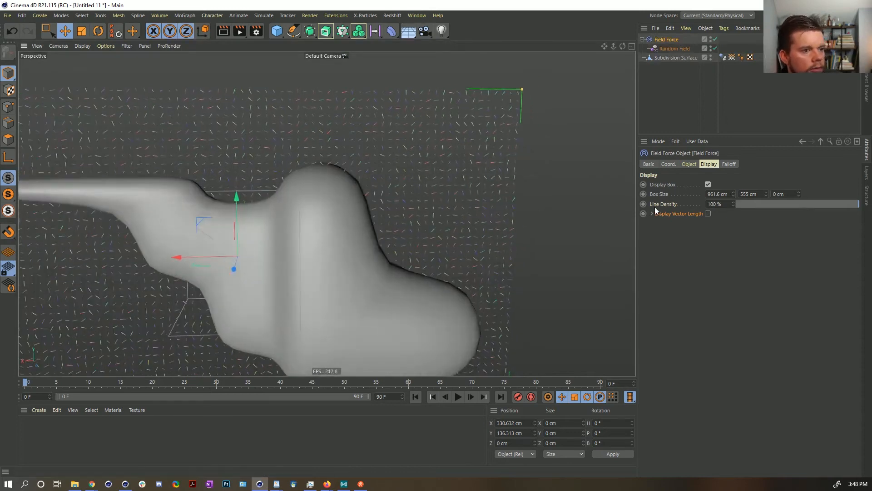
alt+drag(375, 190, 344, 208)
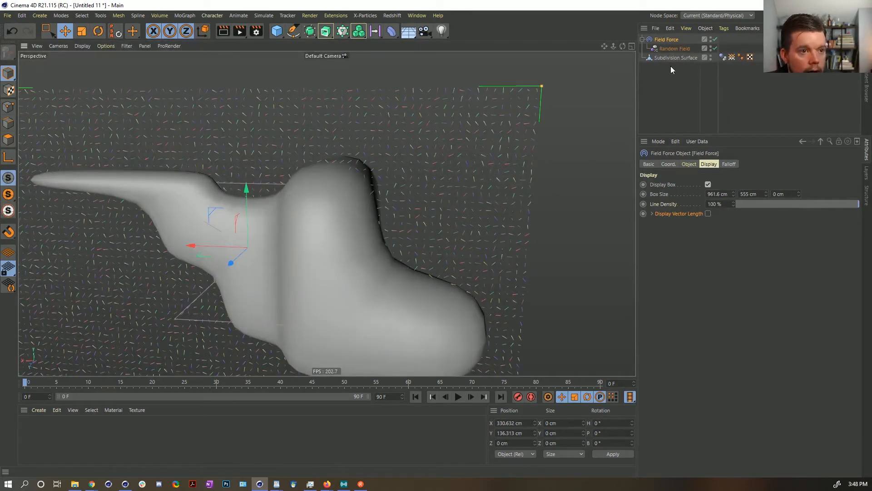
Replace the Random Field in the Field Force's field list with the Subdivision Surface body
click(689, 164)
click(678, 233)
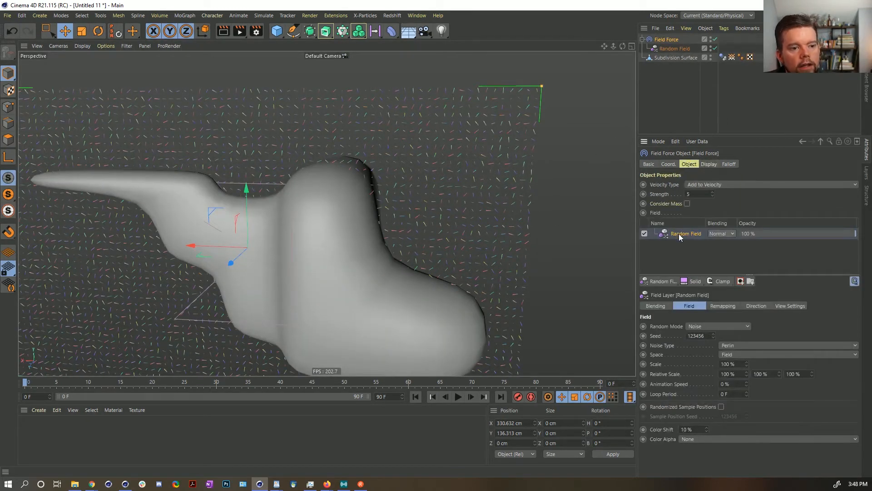
key(Delete)
drag(677, 57, 680, 250)
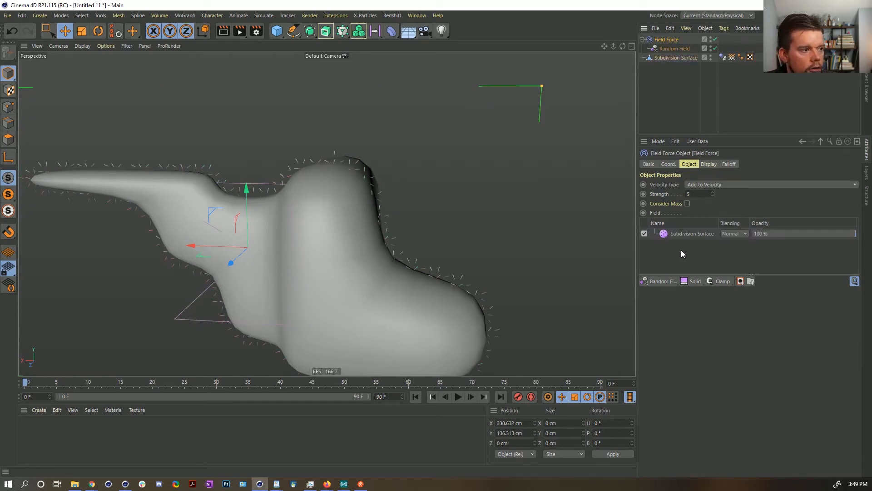
Set the Subdivision Surface field layer's mode to Surface and its radius to 28 cm
click(680, 235)
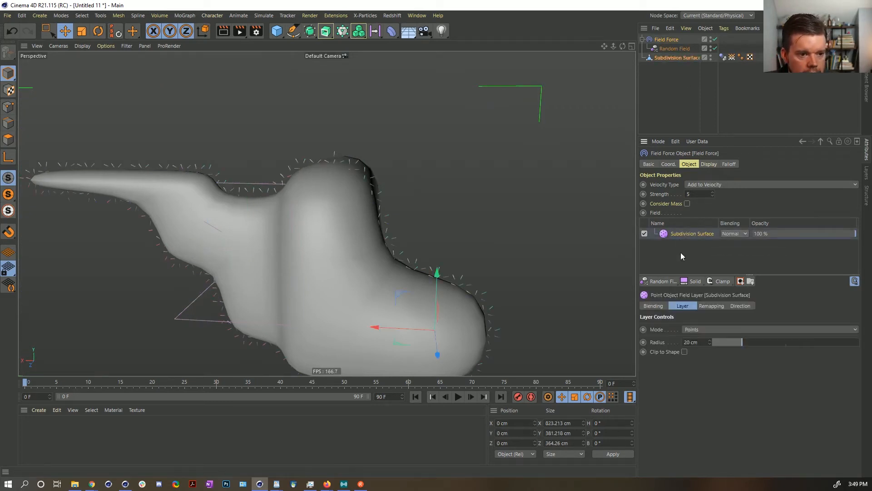
click(702, 331)
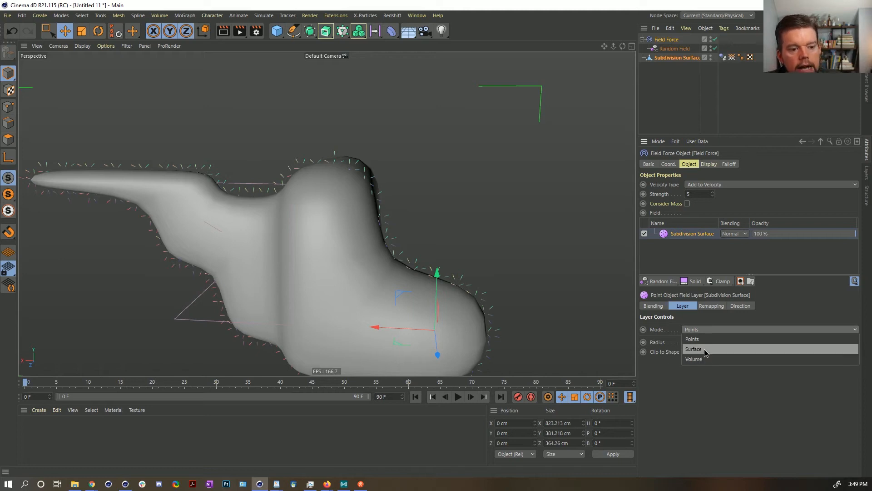
click(695, 349)
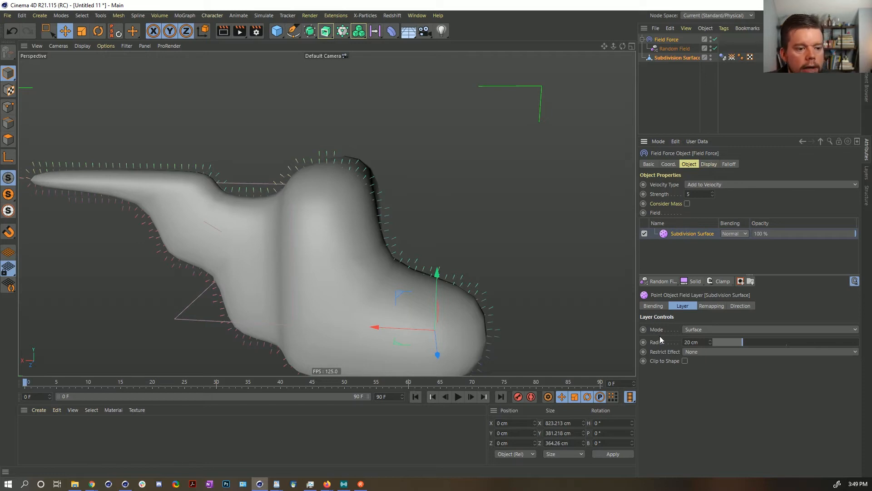
drag(732, 342, 747, 354)
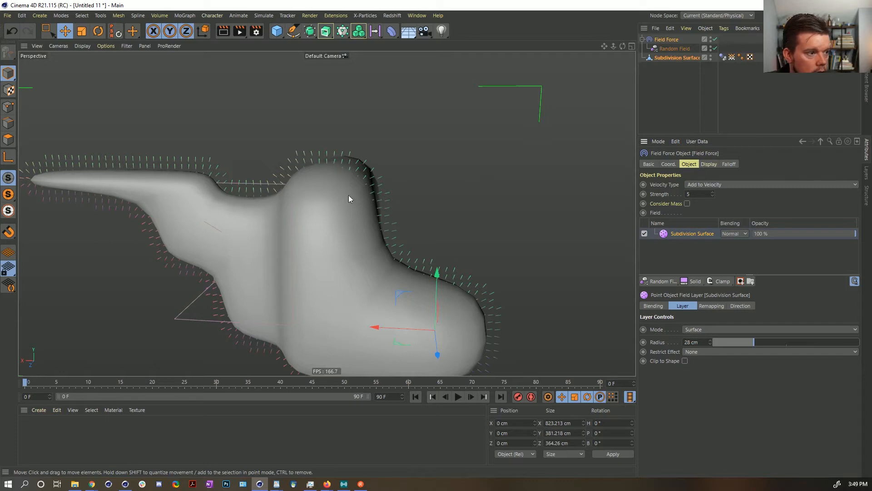
alt+drag(349, 199, 307, 189)
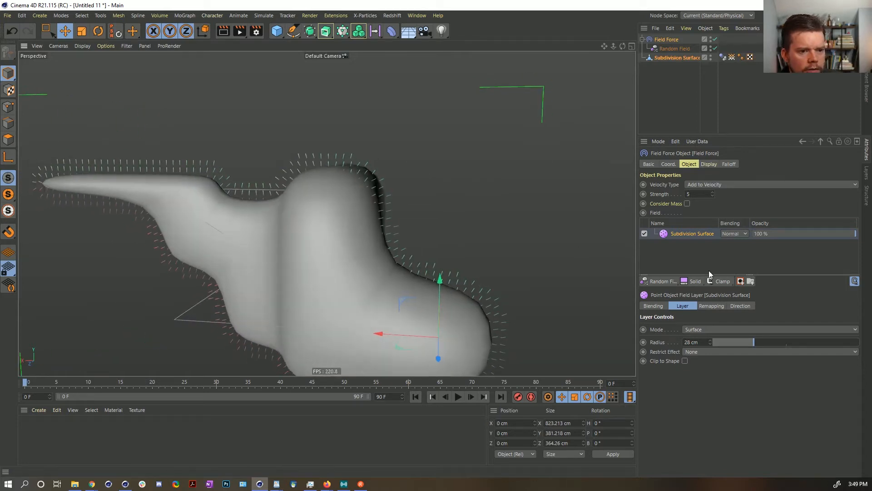
Review the Subdivision Surface field layer's remapping and direction settings, including the available length modes
click(712, 306)
click(687, 305)
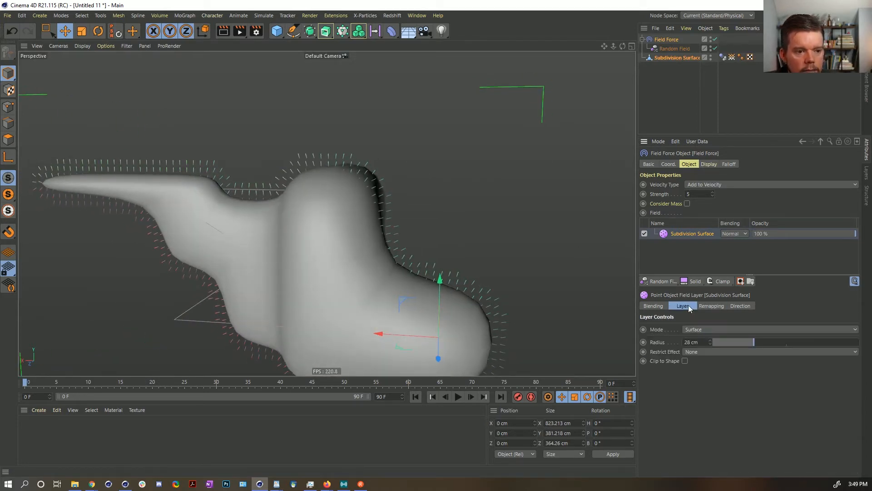
click(750, 306)
click(708, 335)
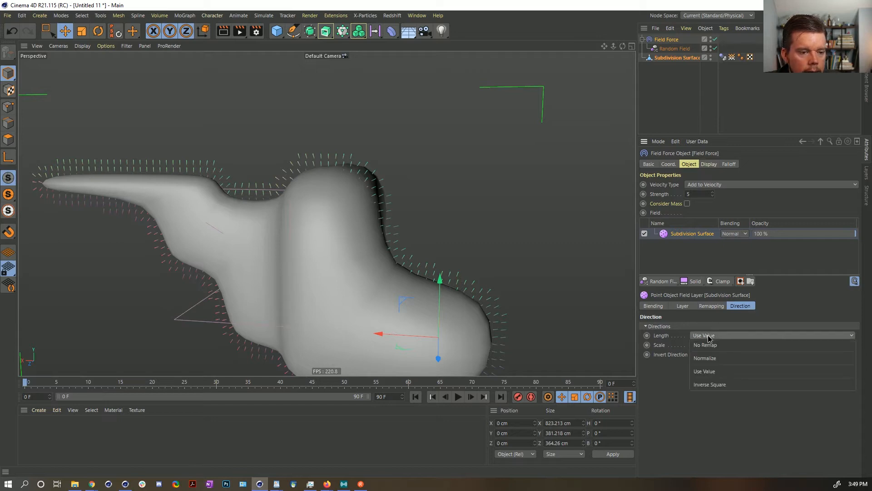
click(675, 391)
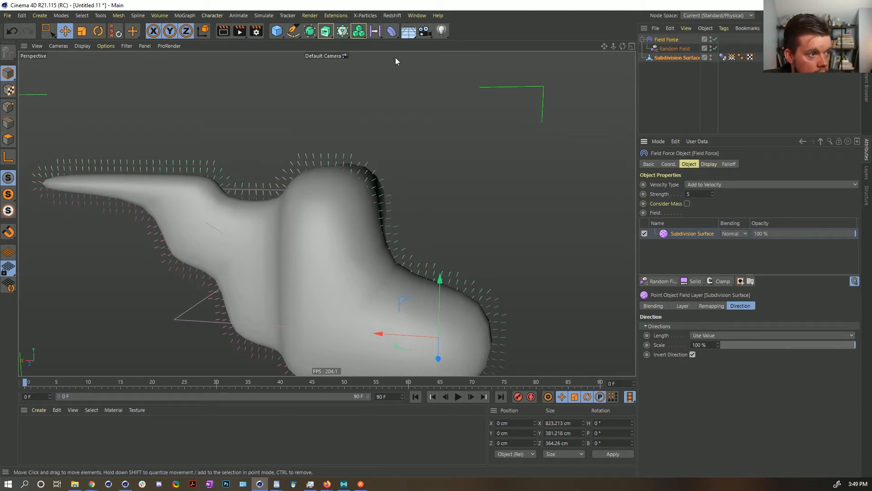
Add a Volume Builder and set its volume type to Vector
click(358, 32)
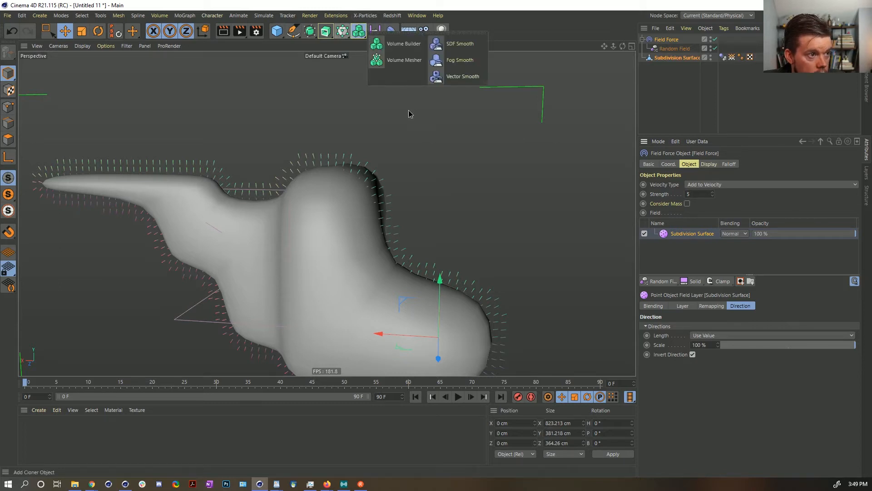
click(410, 47)
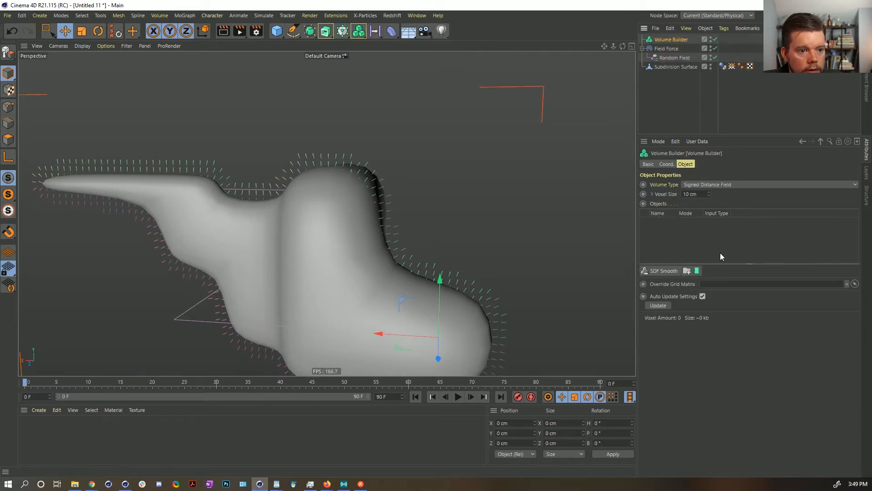
click(702, 185)
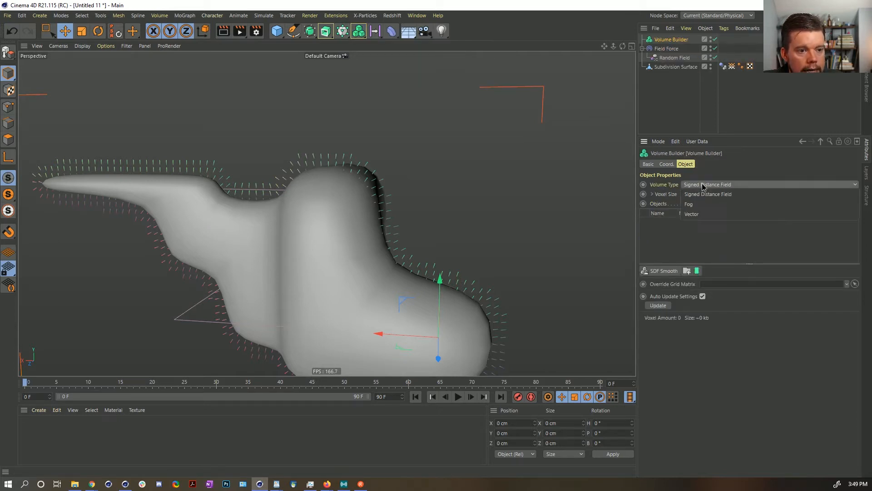
click(695, 214)
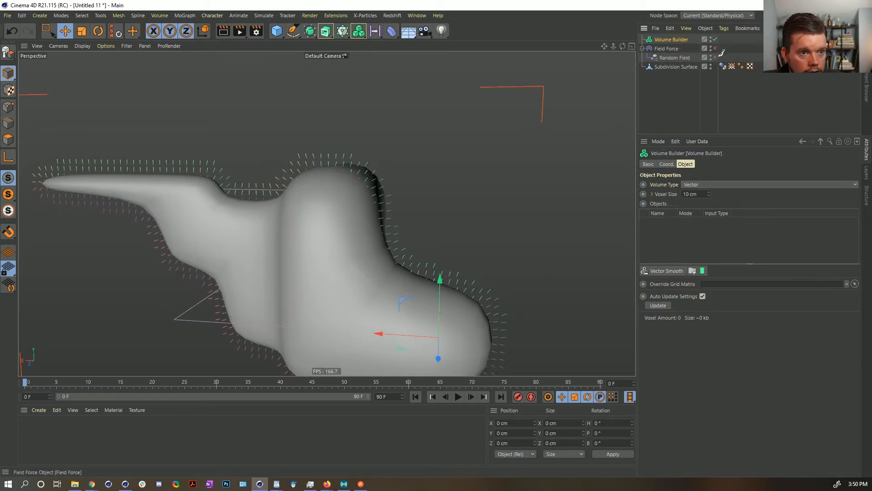
Disable the Field Force and Random Field, and link the Subdivision Surface body into the Volume Builder's object list
drag(715, 49, 715, 58)
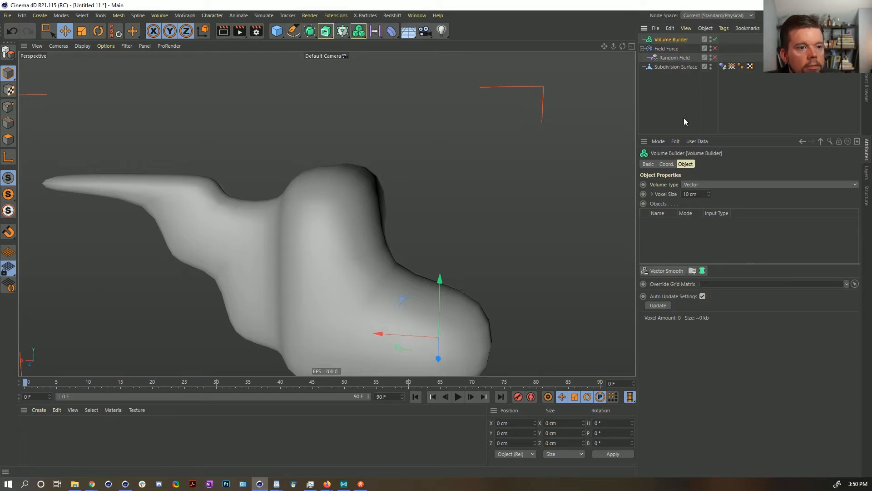
drag(674, 67, 688, 236)
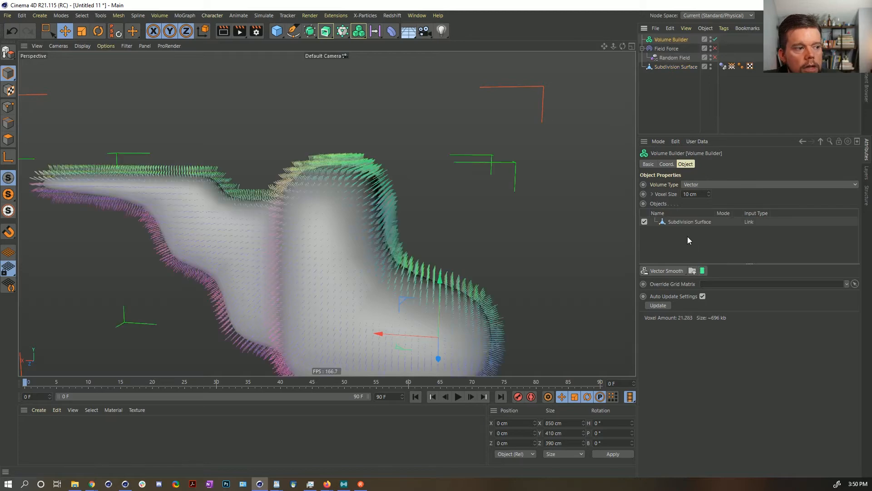
mouse_move(334, 198)
alt+mouse_down()
mouse_move(181, 166)
mouse_move(378, 212)
mouse_move(378, 182)
mouse_move(350, 172)
mouse_move(299, 177)
mouse_move(367, 178)
mouse_move(310, 171)
mouse_move(336, 168)
mouse_move(352, 179)
mouse_move(331, 192)
mouse_move(347, 189)
mouse_move(342, 201)
alt+mouse_up()
scroll(377, 182, up, 3)
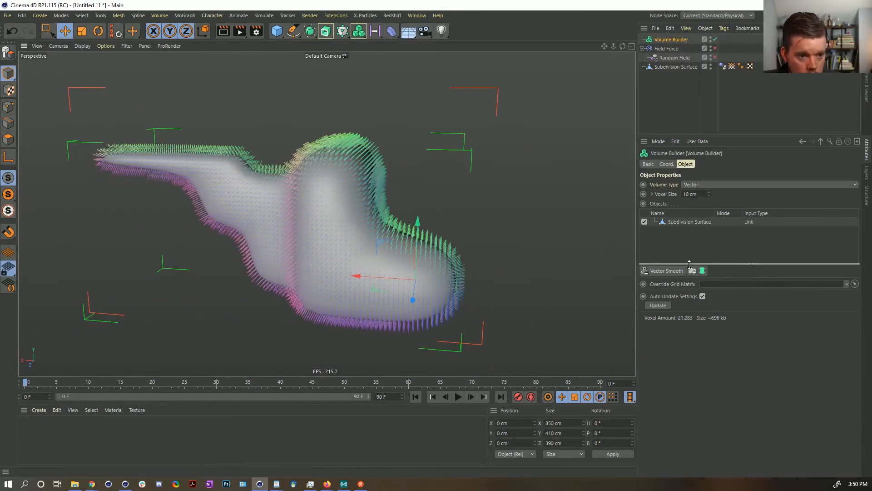
Try a Vector Rotate filter above the Subdivision Surface in the Volume Builder, with its angle set to 90°
click(674, 273)
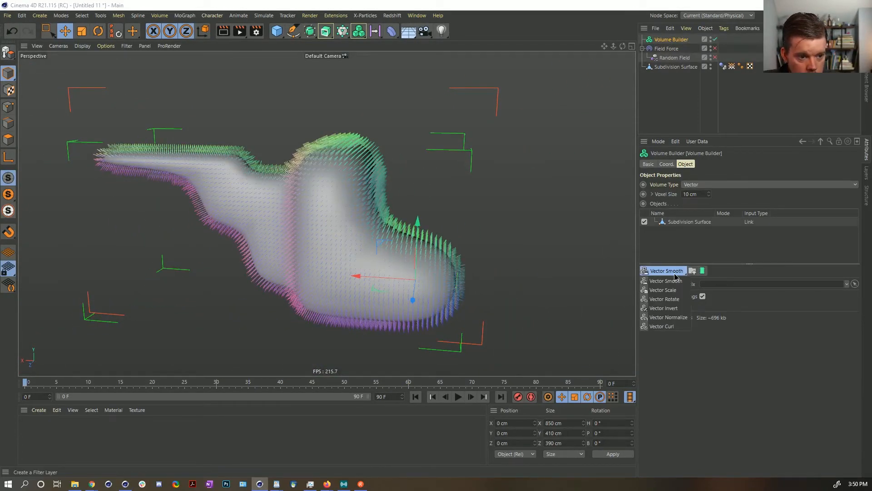
click(681, 299)
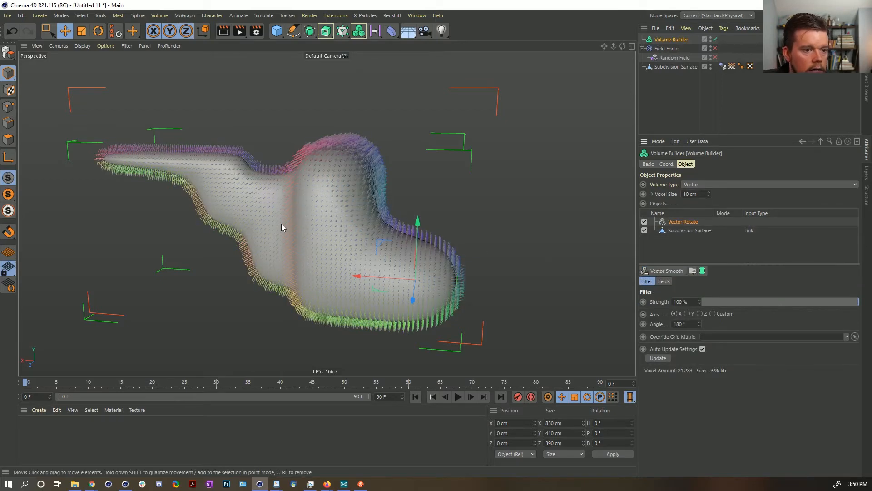
scroll(361, 203, up, 5)
alt+drag(357, 199, 336, 198)
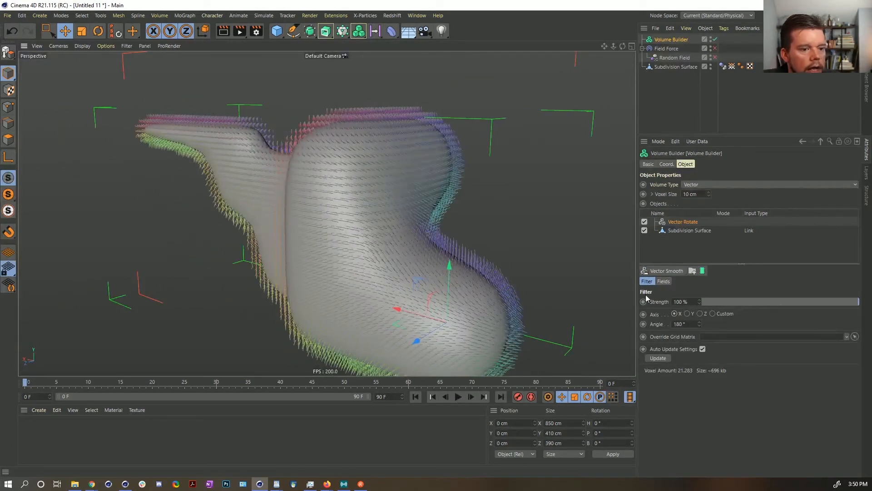
click(682, 324)
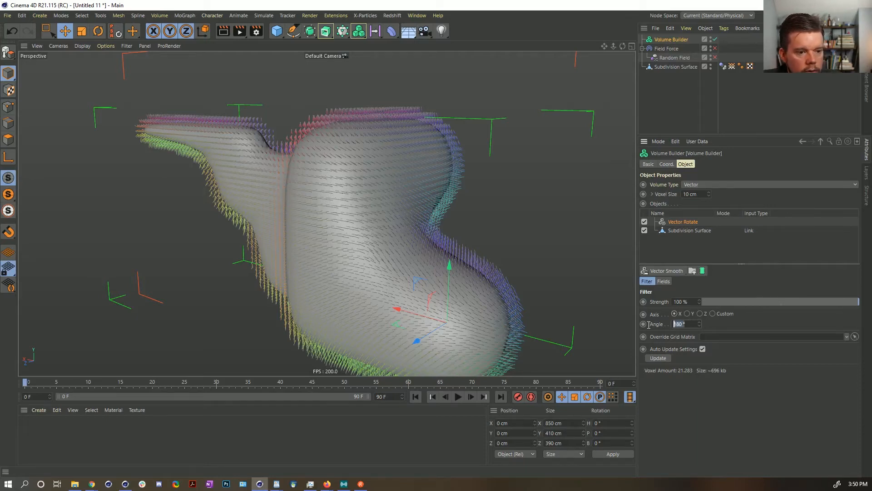
text(90)
key(Return)
Examine the direction of the rotated vectors around the body from several sides
alt+drag(342, 197, 427, 196)
alt+right_drag(350, 207, 375, 201)
alt+drag(375, 203, 445, 228)
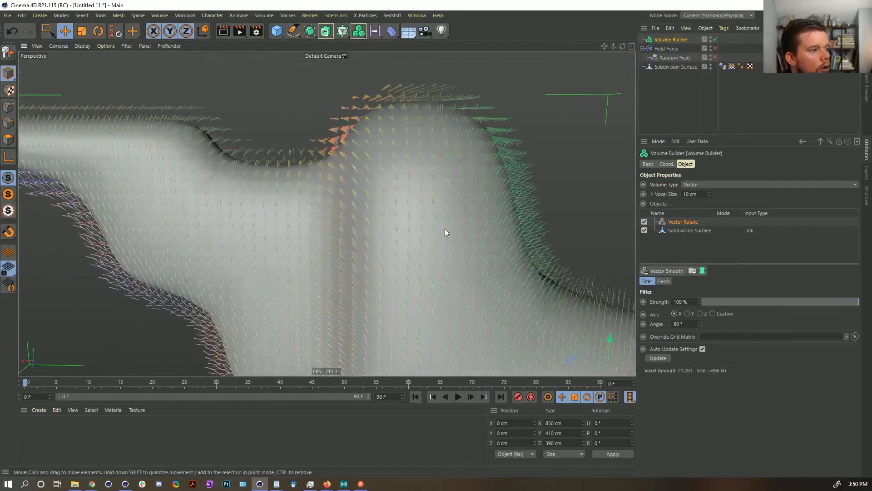
alt+drag(373, 197, 363, 276)
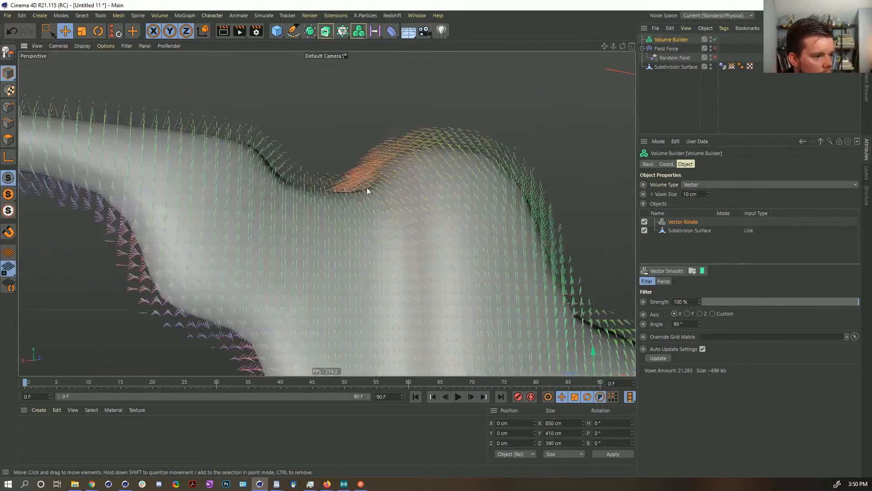
alt+drag(366, 187, 467, 315)
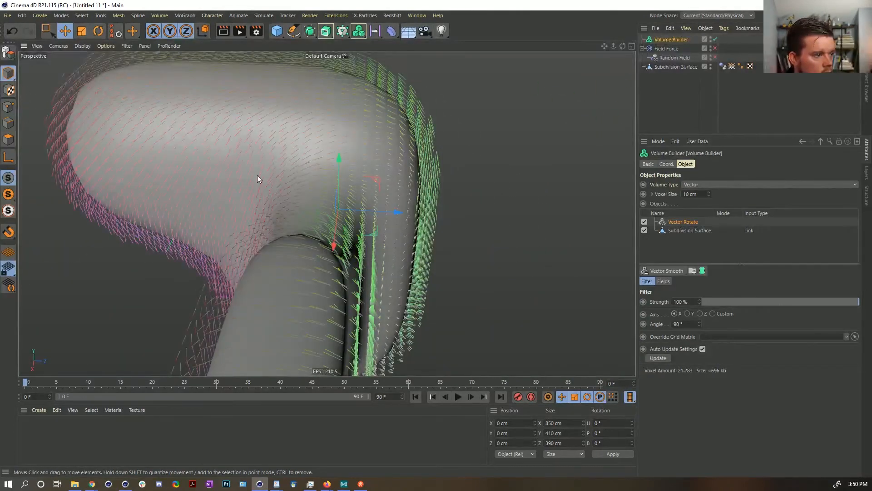
alt+drag(257, 175, 320, 142)
alt+drag(285, 235, 404, 216)
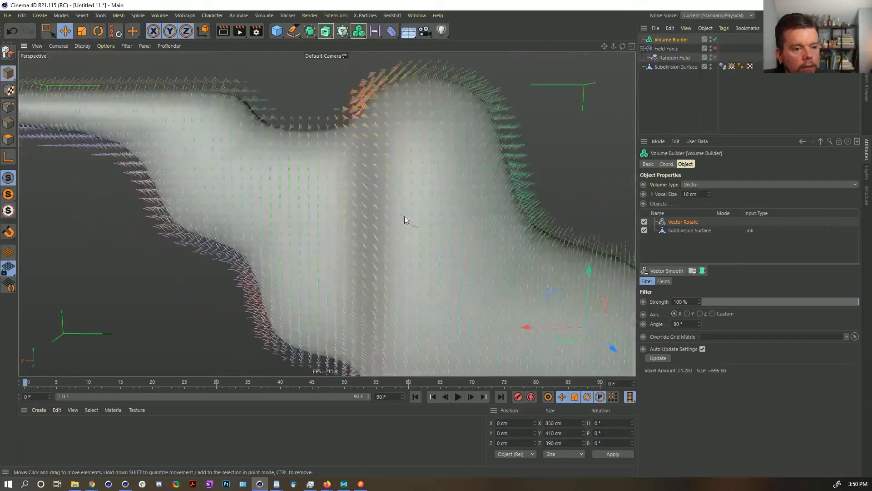
Try the Vector Rotate filter around the Z axis and check the vectors along the body
click(699, 313)
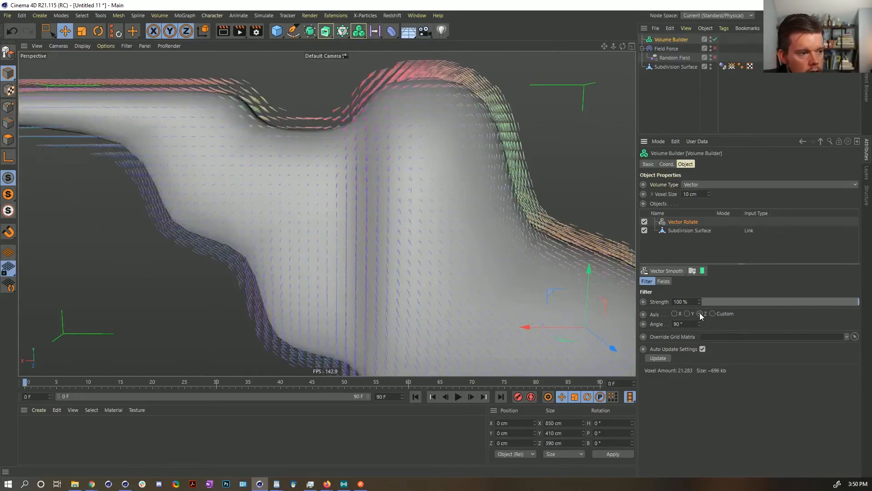
alt+drag(499, 245, 543, 334)
alt+drag(404, 190, 331, 232)
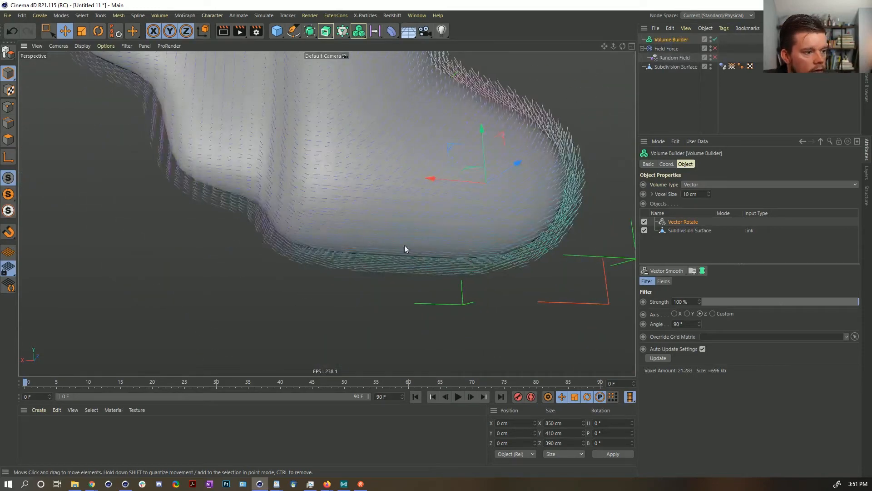
alt+drag(552, 182, 477, 216)
Delete the Vector Rotate filter from the Volume Builder
click(695, 222)
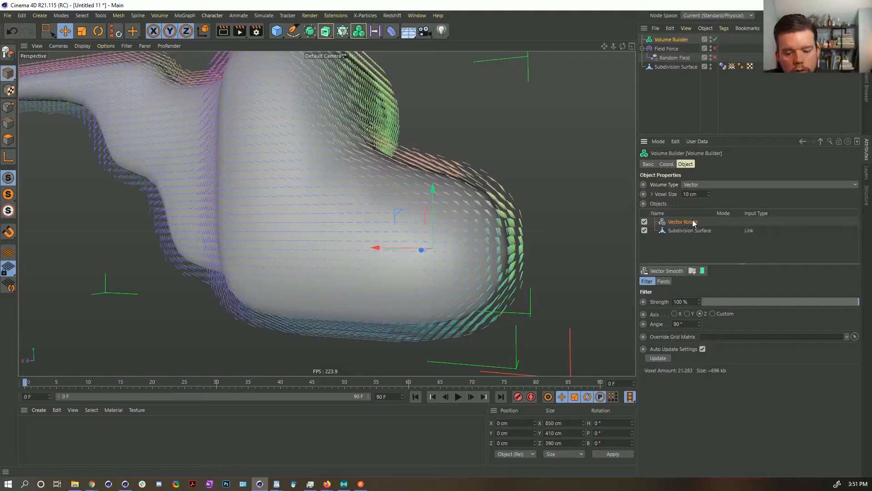
key(Delete)
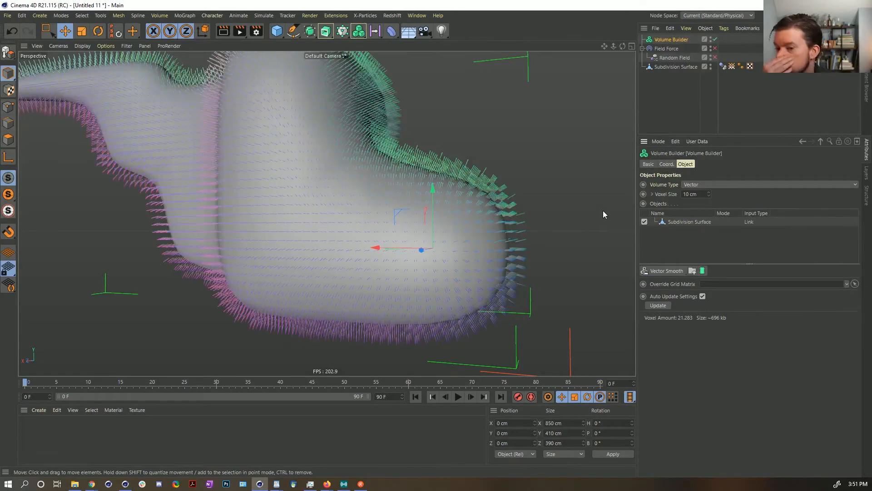
alt+drag(341, 159, 363, 200)
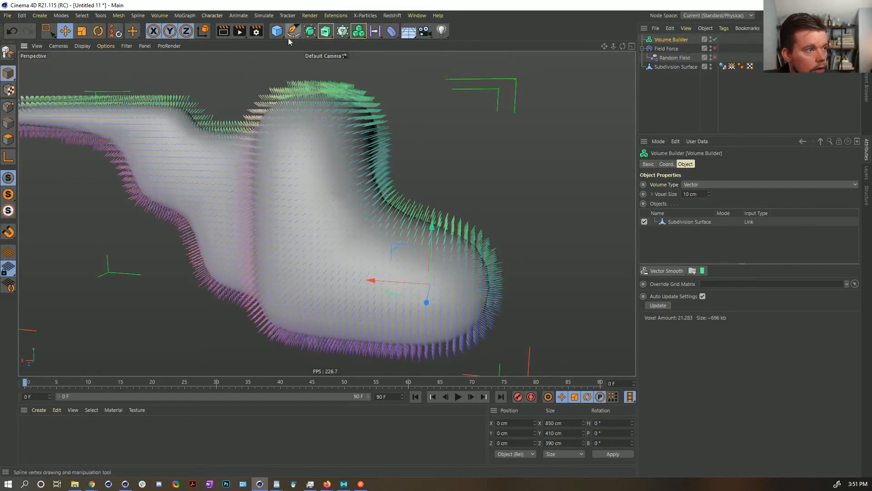
Add a Linear Field, move it to about X 342 cm and lengthen it to about 656 cm so it spans the body
click(374, 31)
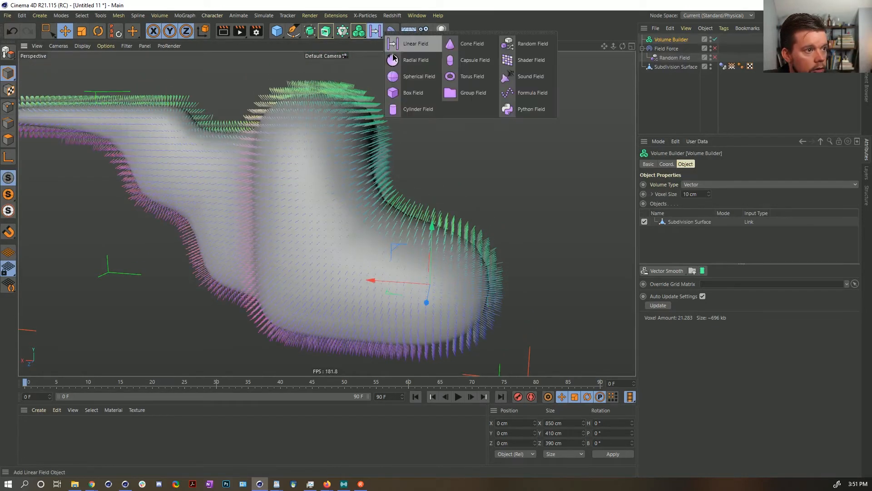
click(417, 44)
drag(603, 303, 702, 310)
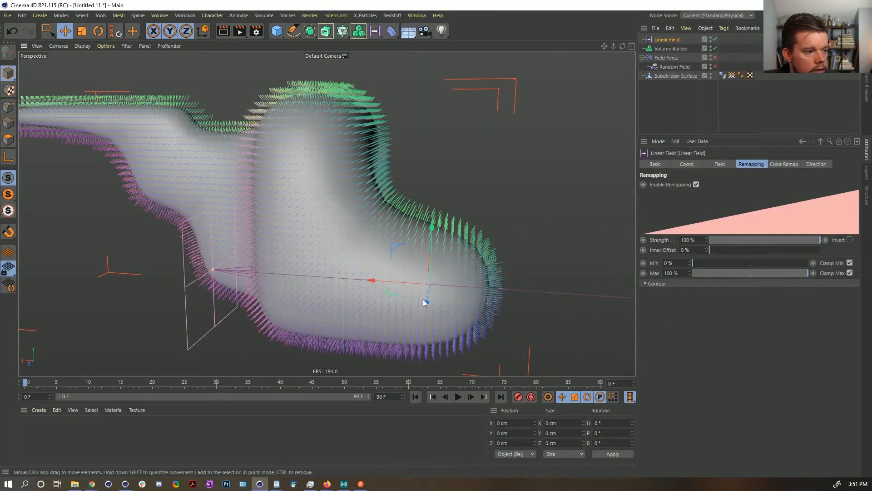
drag(379, 281, 176, 267)
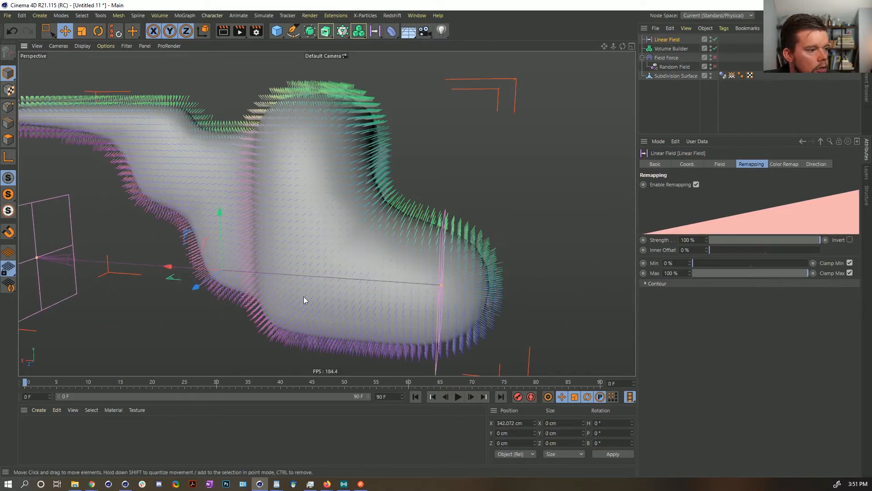
drag(446, 287, 634, 296)
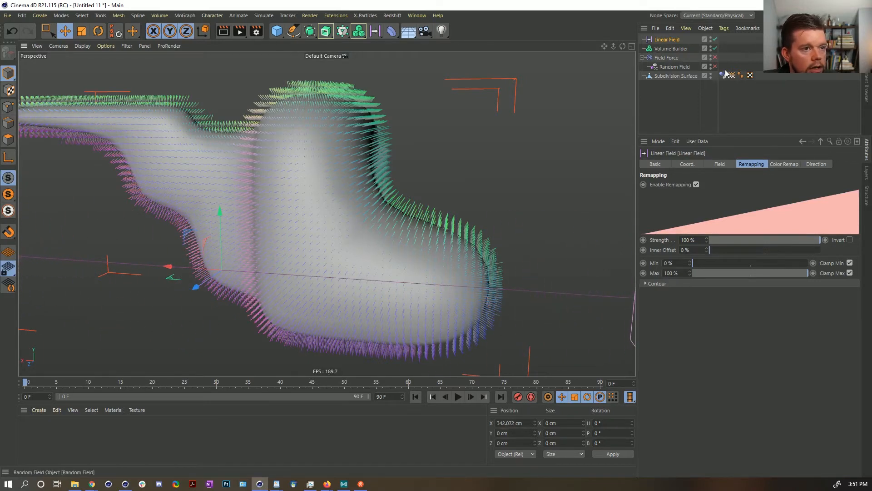
Disable the Subdivision Surface entry in the Volume Builder and link the Linear Field into its object list
click(672, 49)
click(644, 222)
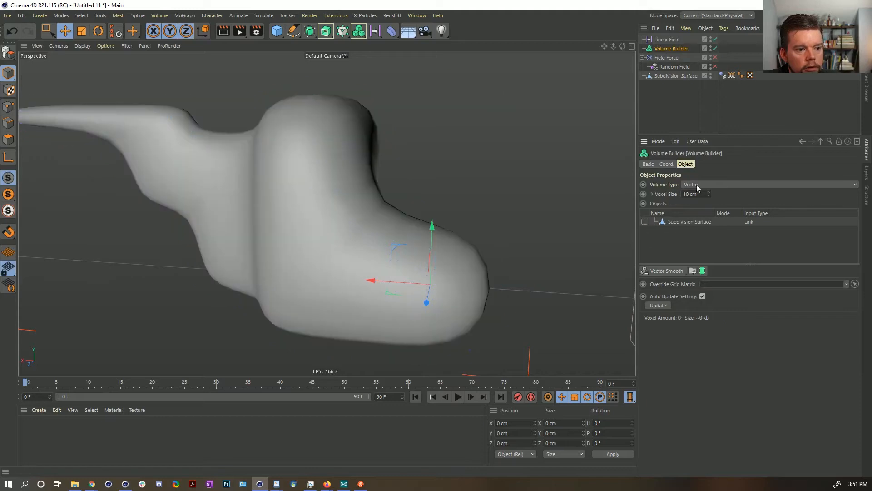
drag(667, 40, 686, 241)
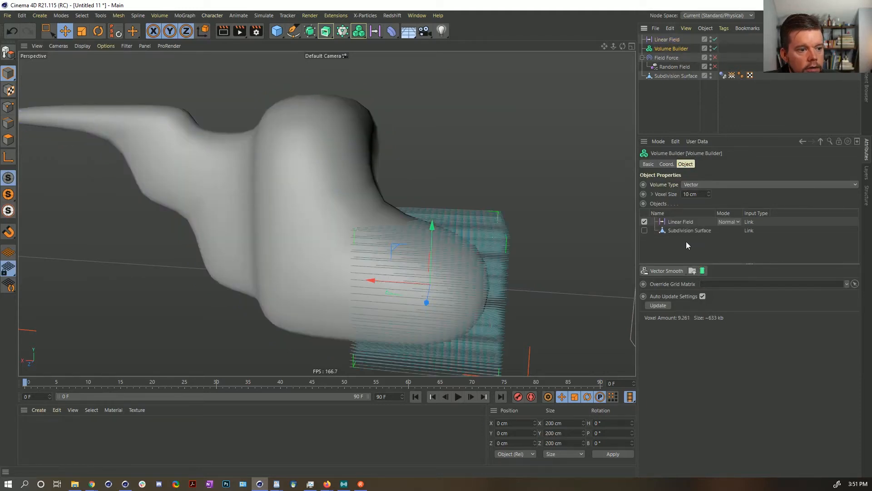
alt+right_drag(466, 274, 544, 251)
mouse_move(536, 230)
alt+mouse_down()
mouse_move(501, 235)
mouse_move(534, 222)
alt+mouse_up()
alt+right_drag(534, 222, 518, 212)
alt+drag(517, 210, 538, 212)
Re-enable the Subdivision Surface entry and set the Linear Field entry's creation space to Objects Below
click(683, 222)
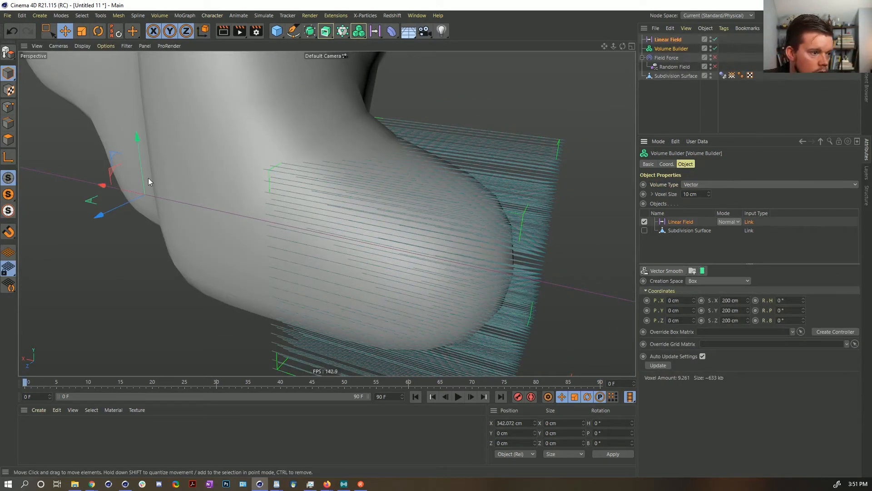
alt+right_drag(499, 222, 467, 243)
alt+middle_drag(472, 240, 477, 256)
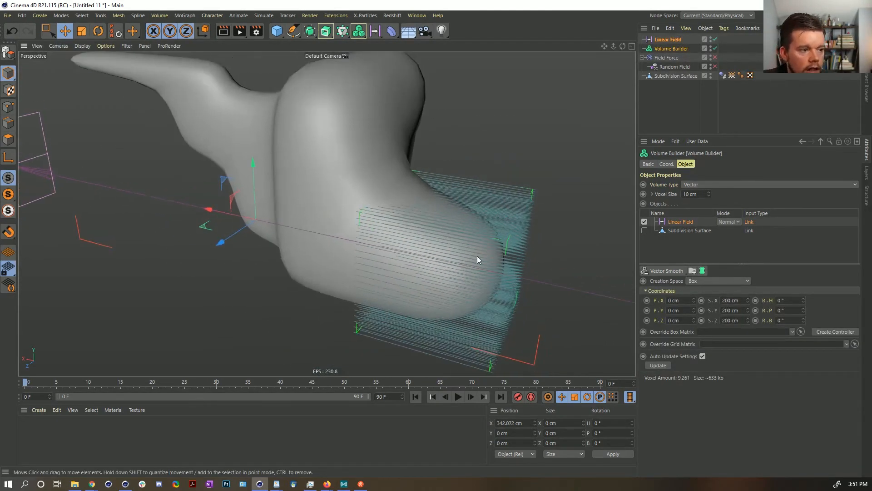
alt+drag(515, 247, 478, 249)
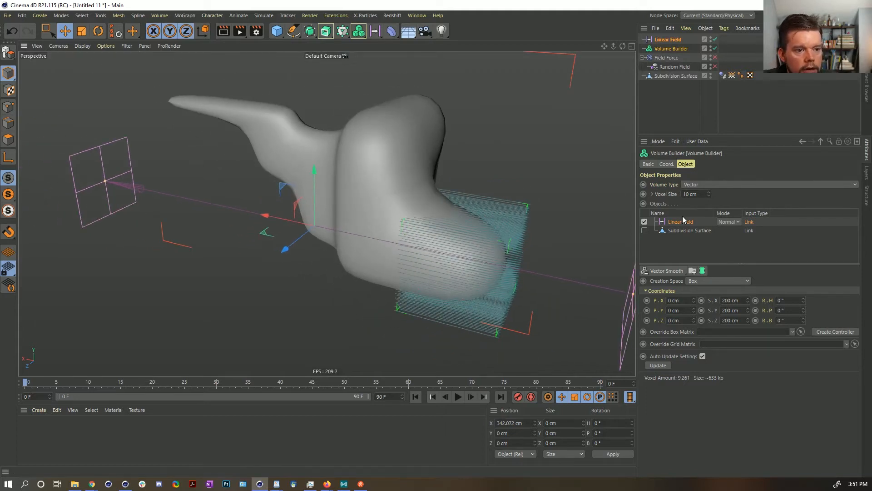
click(644, 231)
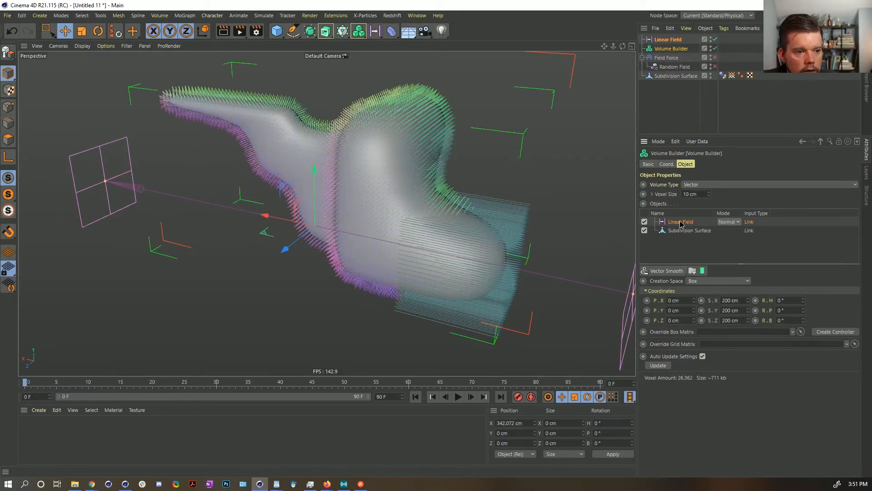
click(716, 281)
click(713, 299)
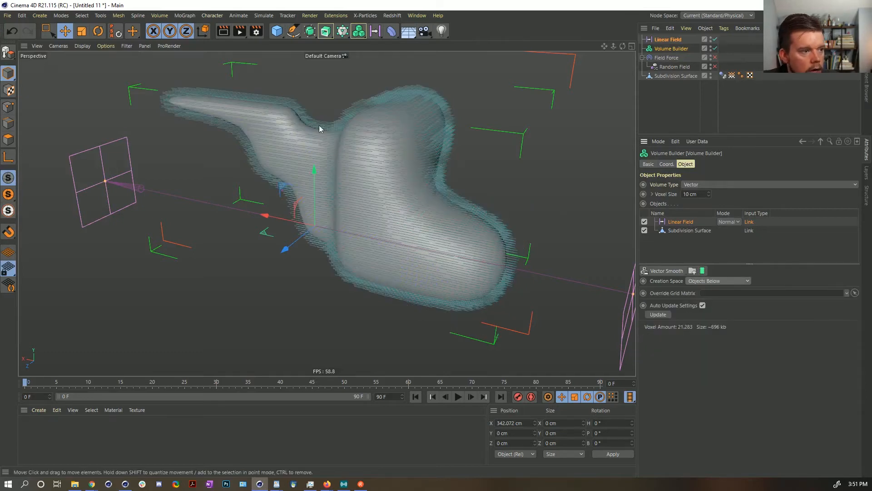
Try the Add mode for the Linear Field entry in the Volume Builder
alt+drag(319, 124, 392, 171)
alt+middle_drag(392, 171, 454, 219)
alt+right_drag(424, 231, 470, 209)
alt+drag(465, 200, 468, 159)
alt+drag(224, 178, 381, 224)
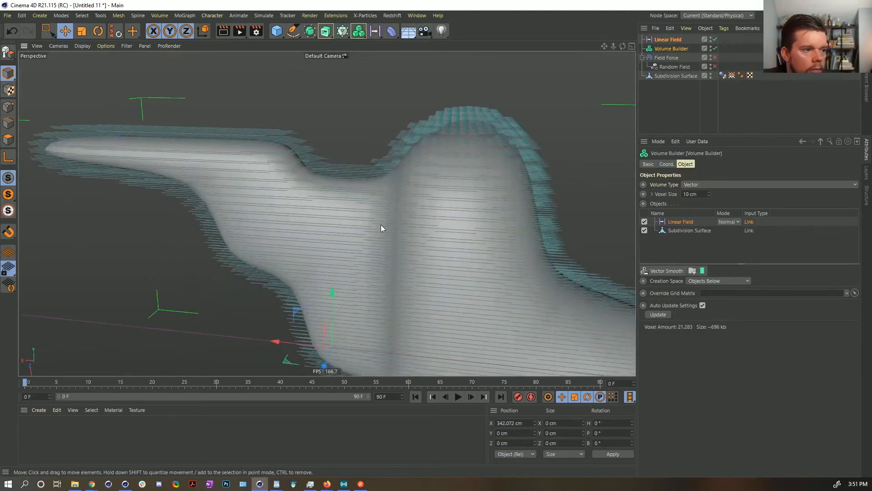
click(727, 222)
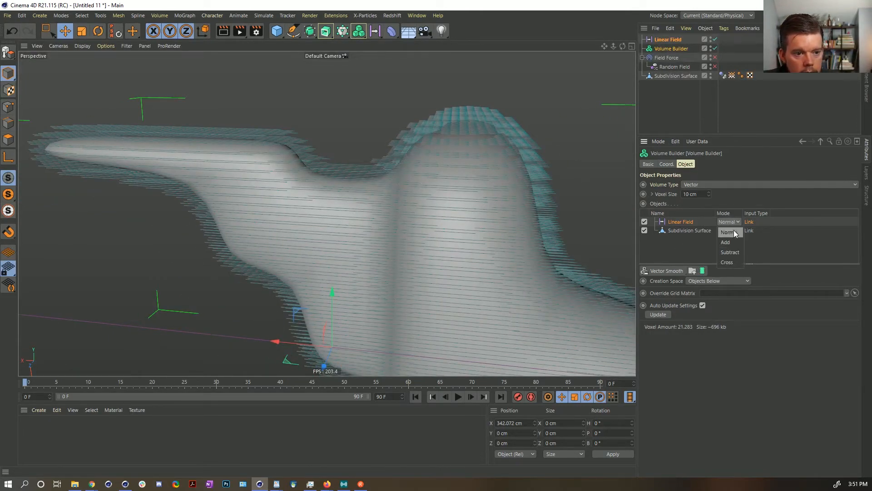
click(735, 244)
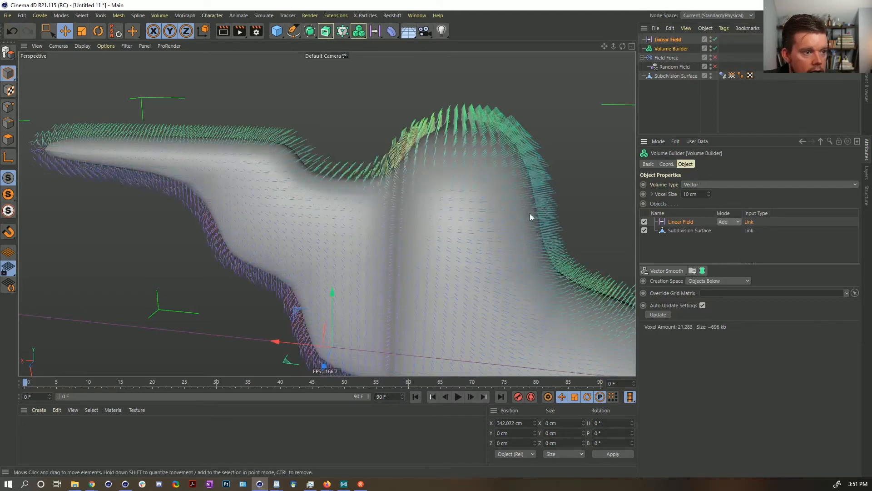
alt+drag(530, 214, 554, 227)
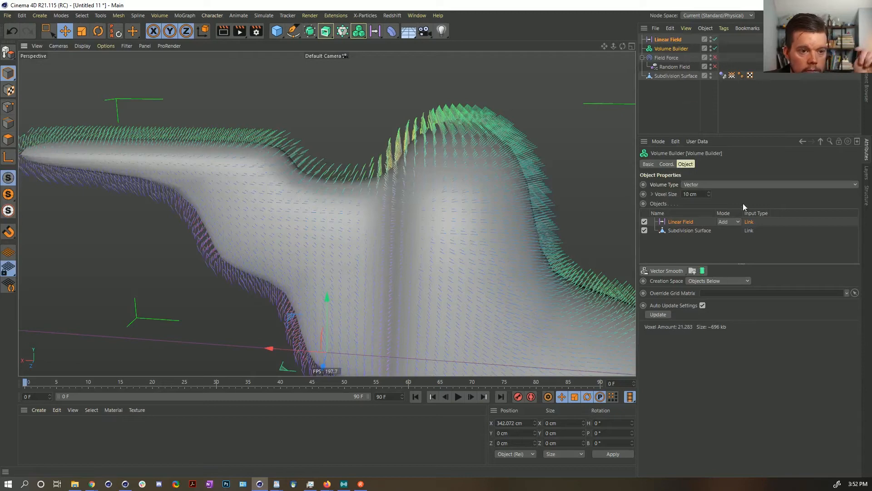
Set the Linear Field entry's mode to Cross and inspect the resulting vectors around the body
click(730, 222)
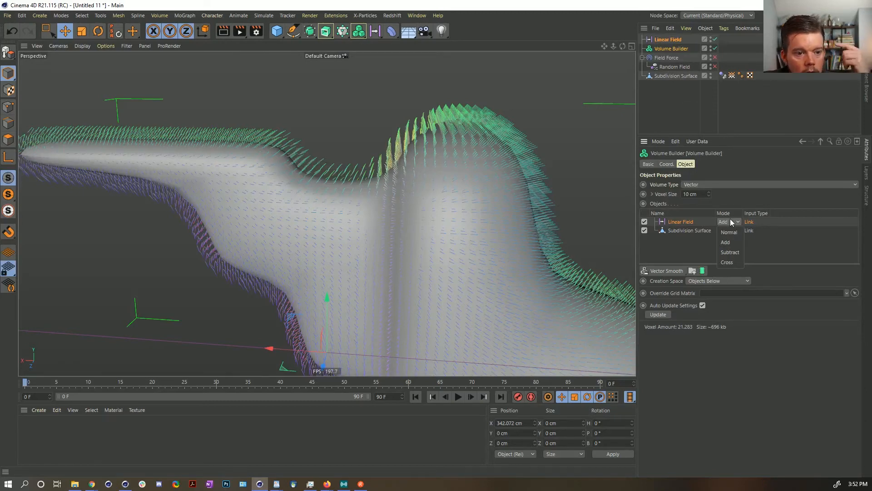
click(729, 262)
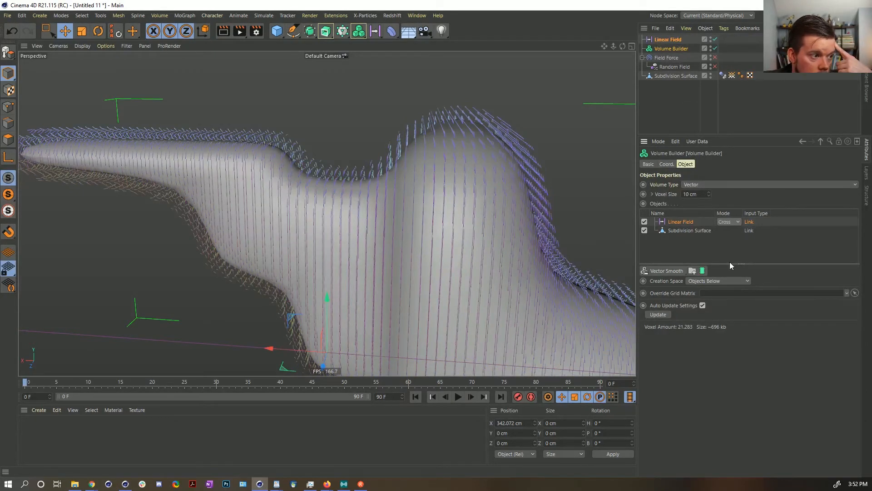
alt+middle_drag(544, 235, 469, 204)
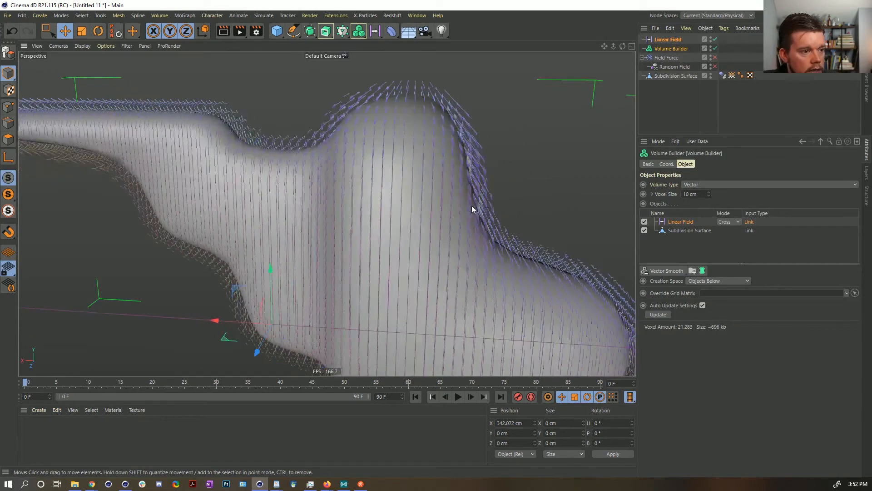
alt+drag(468, 205, 372, 198)
alt+middle_drag(529, 227, 464, 199)
alt+drag(464, 202, 470, 282)
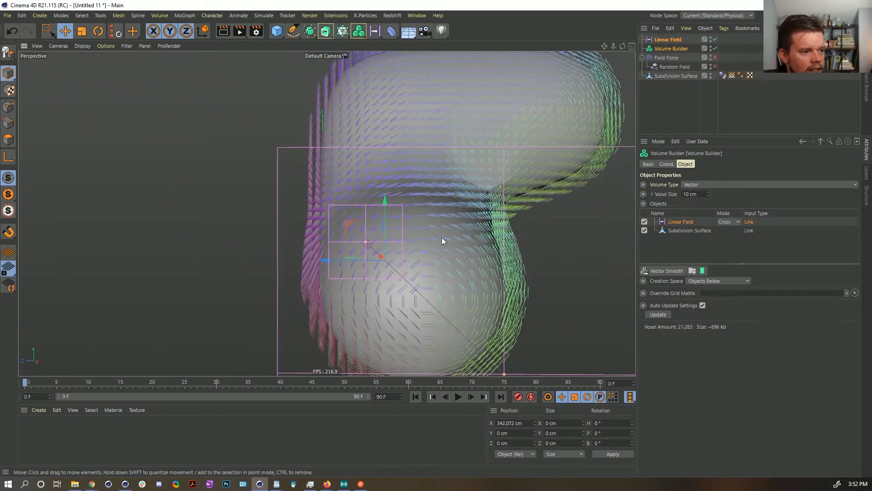
alt+drag(384, 285, 412, 258)
Set the Linear Field's direction to Y+ and inspect the resulting vectors around the body
click(668, 40)
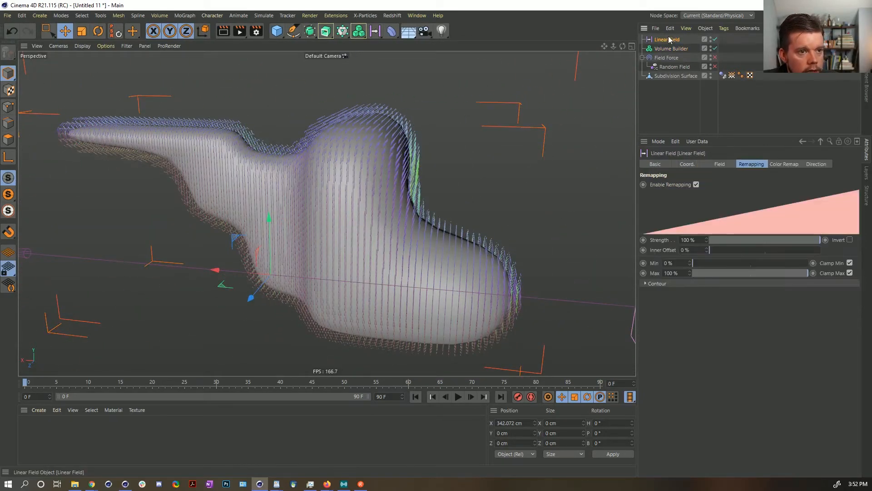
key(r)
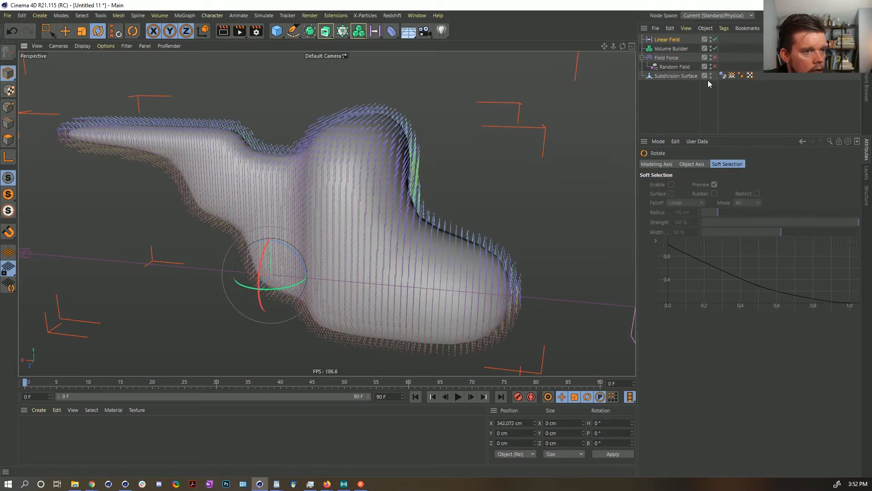
click(668, 40)
click(725, 164)
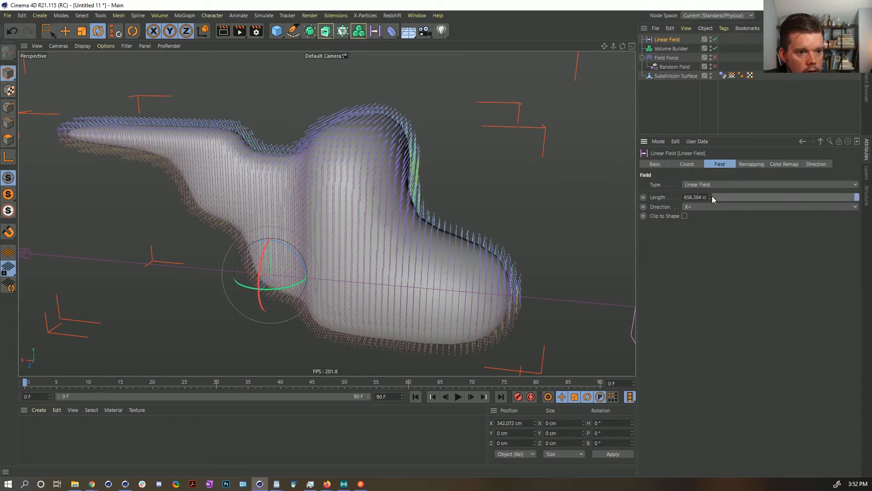
click(699, 207)
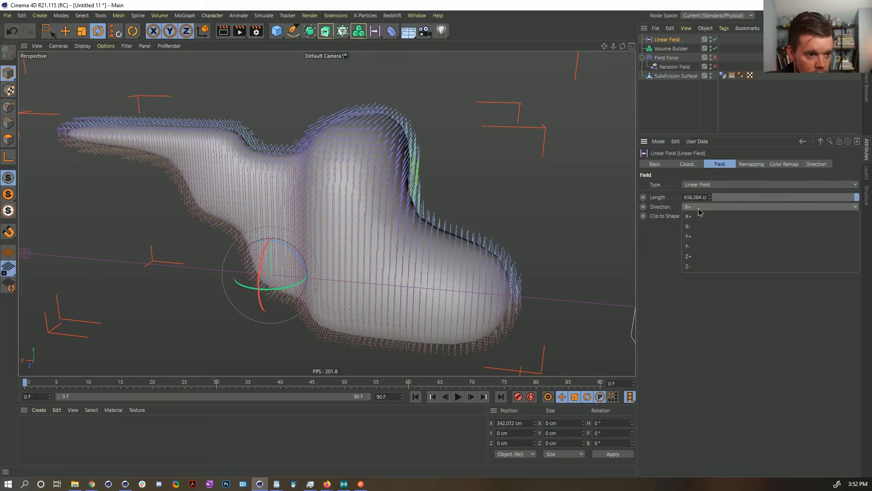
click(670, 48)
click(670, 48)
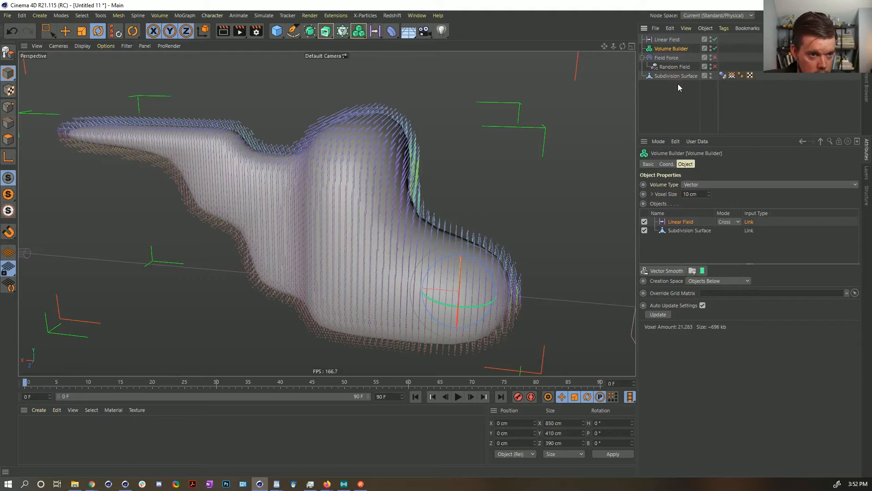
click(667, 40)
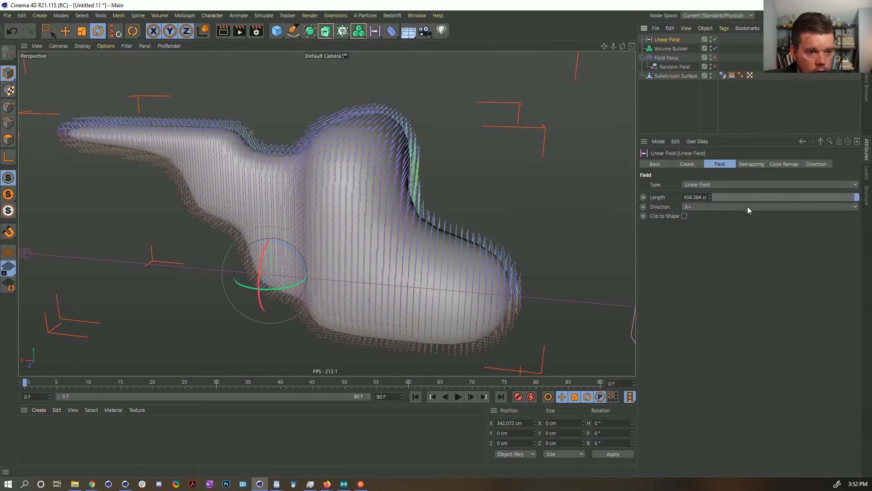
click(704, 207)
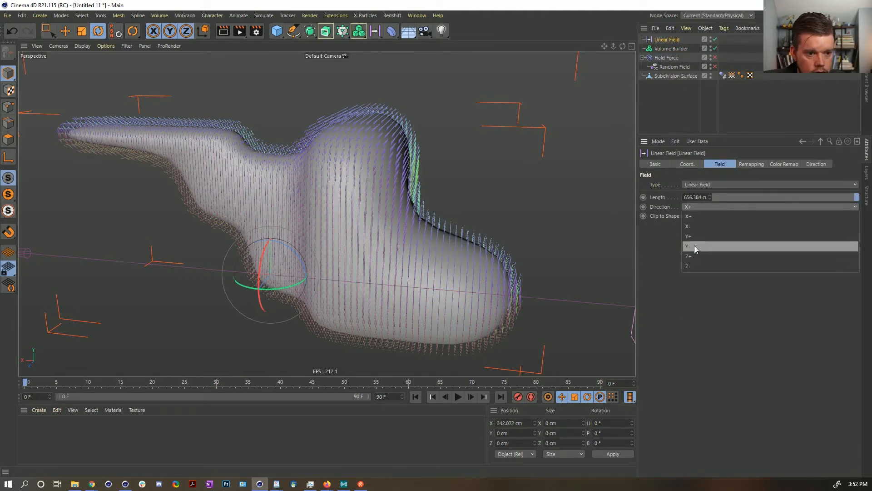
click(693, 238)
alt+drag(419, 239, 285, 285)
alt+drag(377, 219, 512, 193)
alt+drag(425, 214, 419, 190)
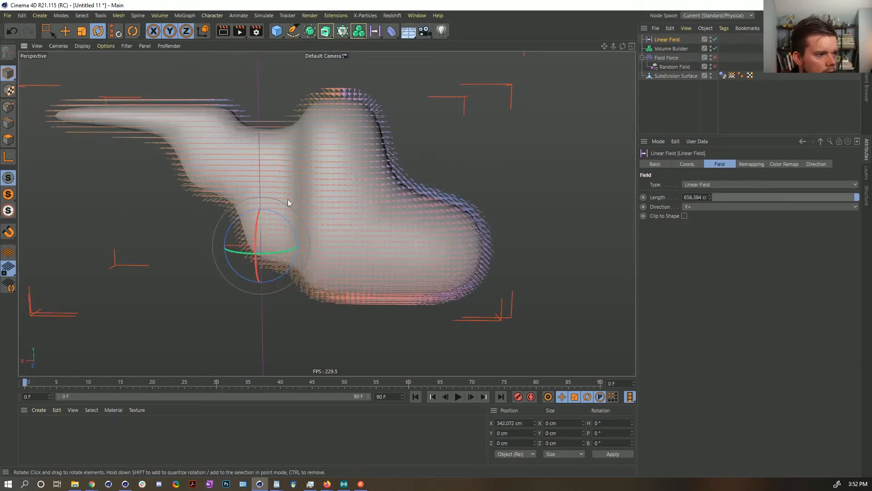
alt+drag(297, 194, 501, 219)
Try the Z+ direction for the Linear Field, inspect the vectors from several angles, and undo the change
click(695, 207)
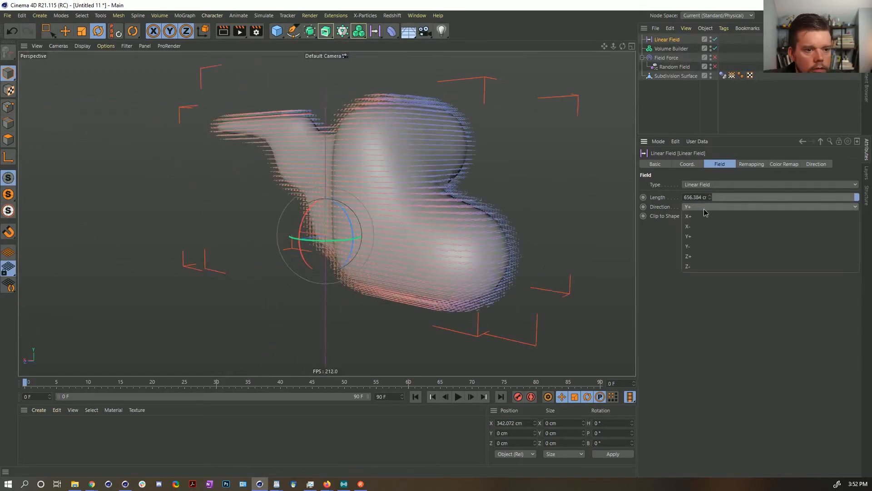
click(696, 256)
alt+drag(390, 225, 479, 224)
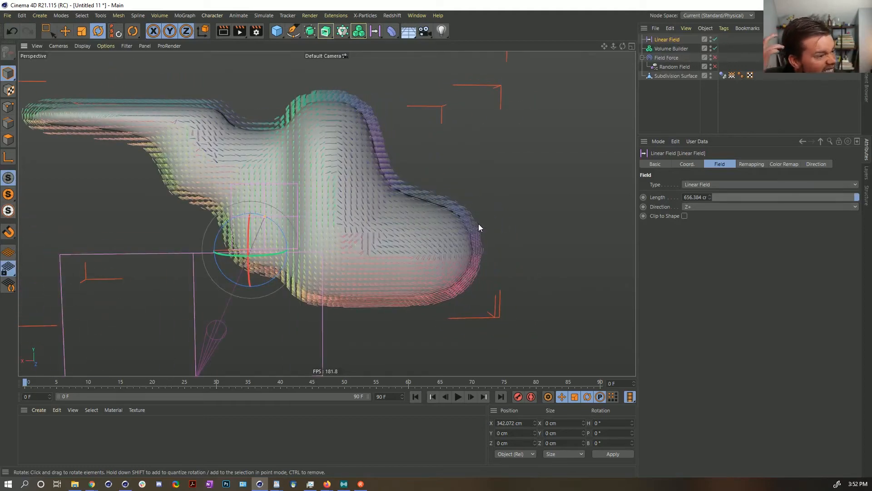
alt+drag(573, 198, 392, 232)
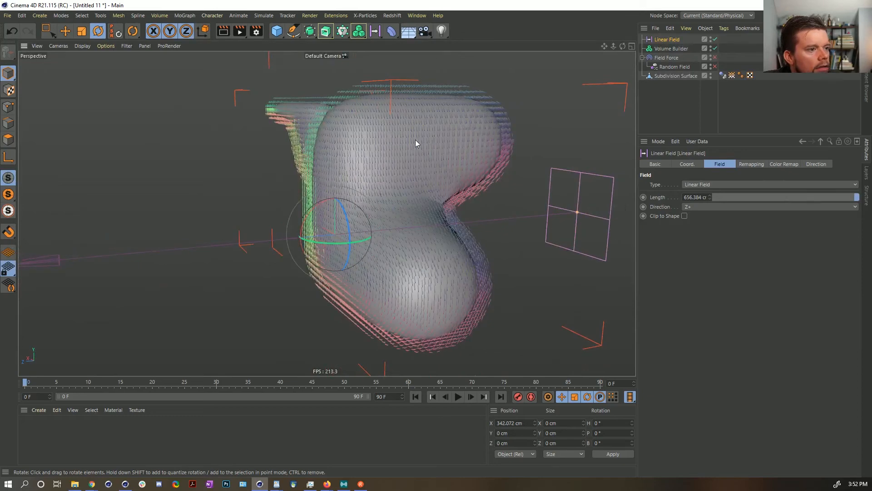
alt+drag(408, 126, 495, 219)
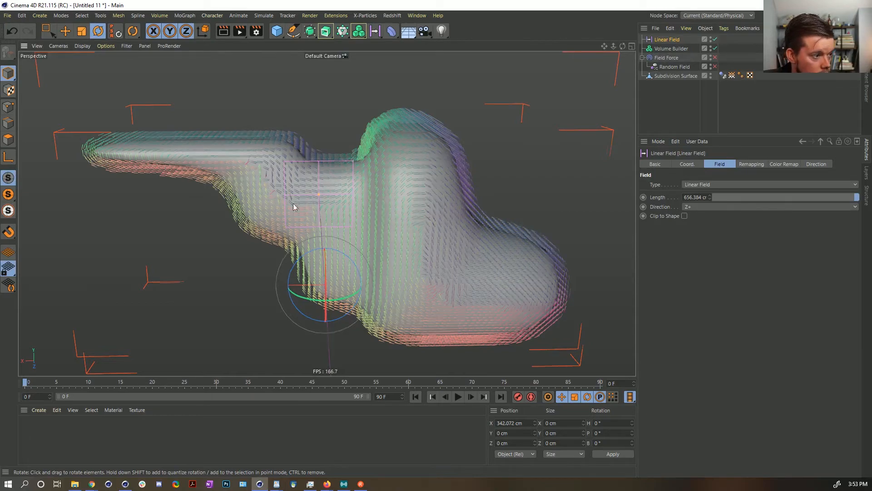
alt+drag(292, 203, 378, 195)
key(ctrl+z)
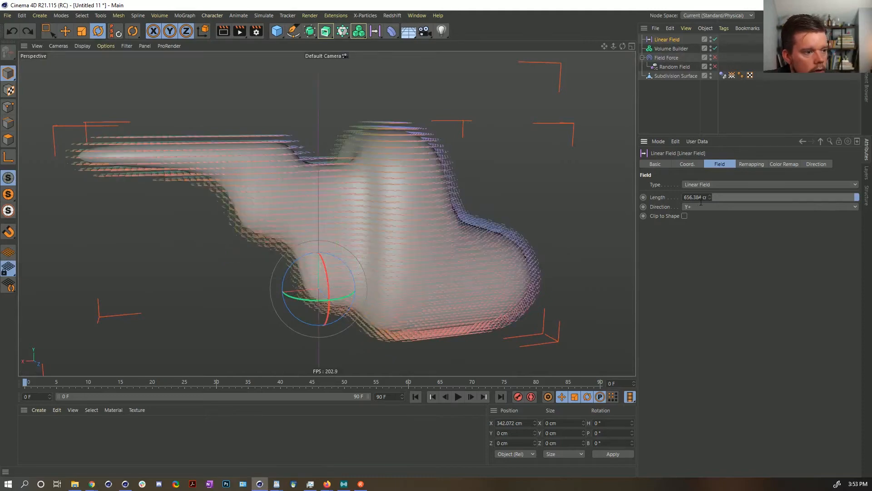
Examine from several angles how the Y+ cross vectors flow around the body's surface
alt+drag(428, 227, 370, 271)
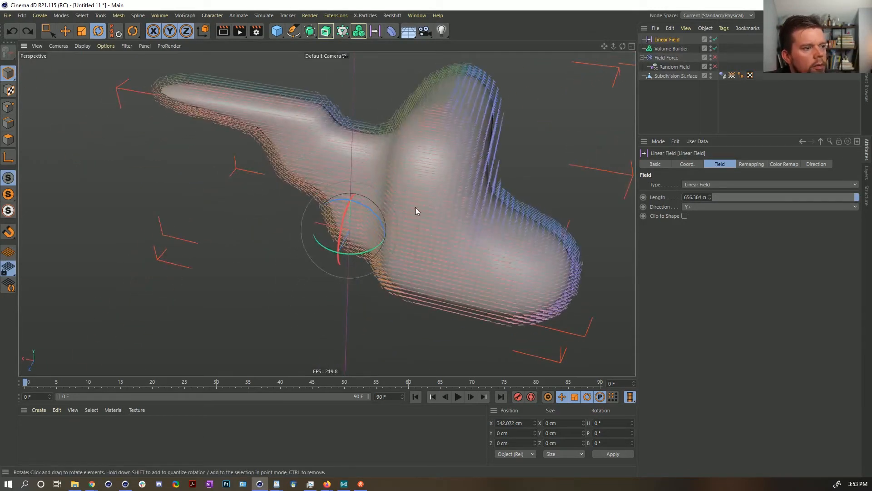
alt+drag(415, 211, 439, 187)
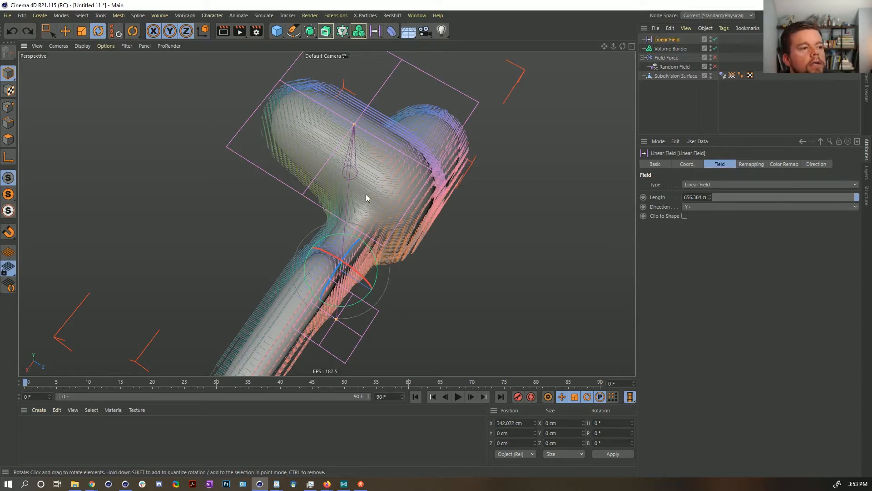
alt+drag(400, 184, 324, 135)
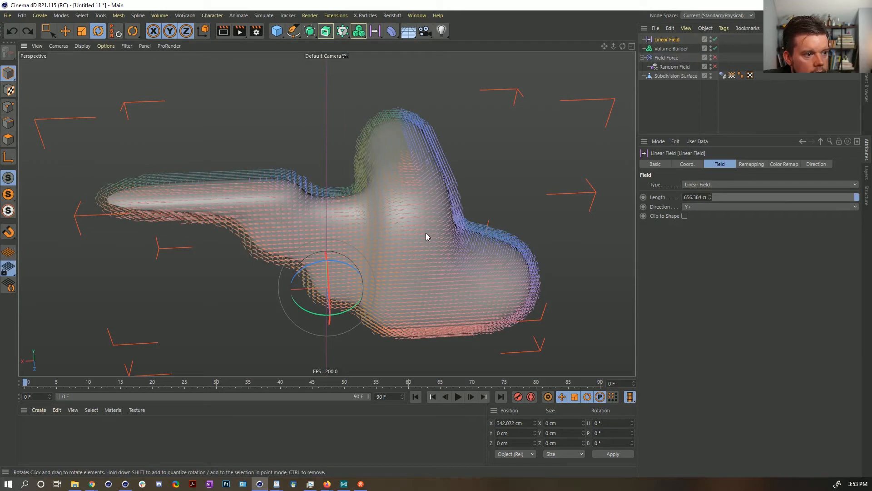
alt+drag(415, 215, 416, 218)
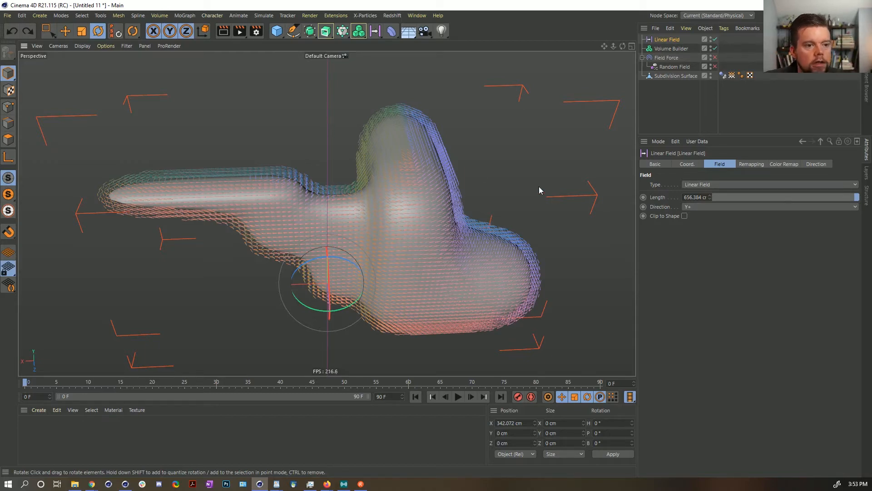
mouse_move(447, 197)
alt+mouse_down()
mouse_move(492, 189)
mouse_move(469, 175)
mouse_move(474, 184)
mouse_move(458, 184)
alt+mouse_up()
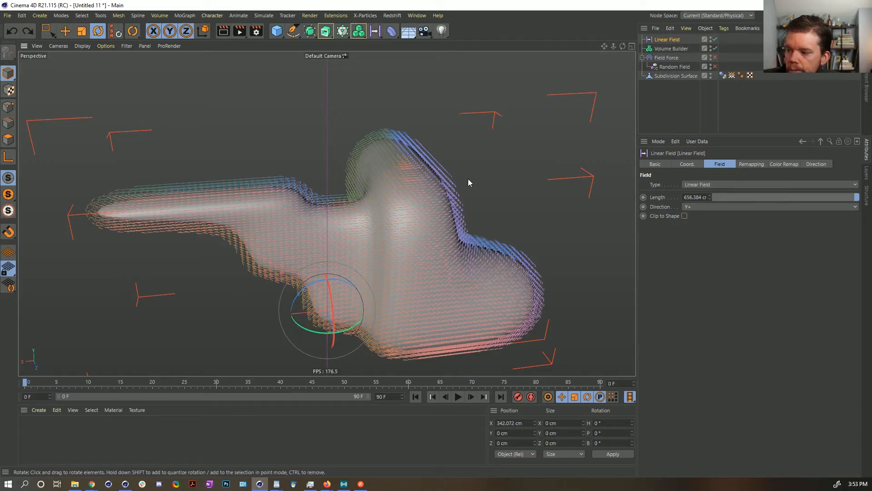
alt+drag(369, 184, 404, 201)
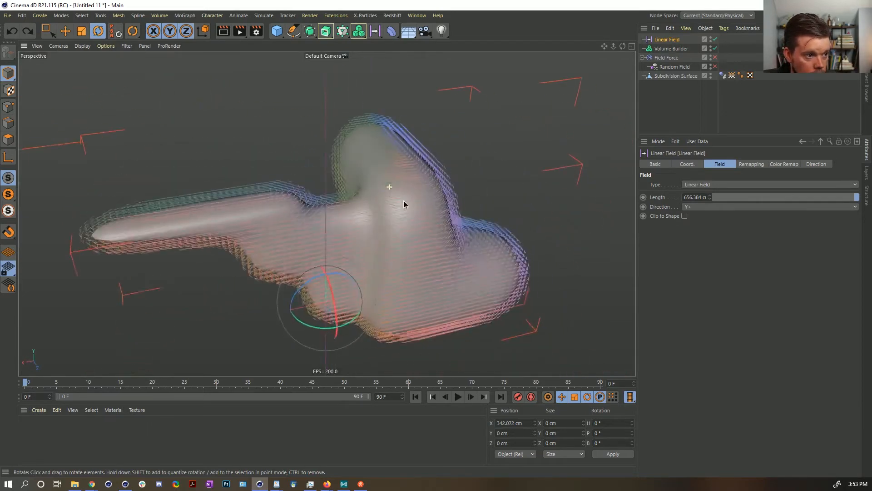
scroll(405, 199, up, 4)
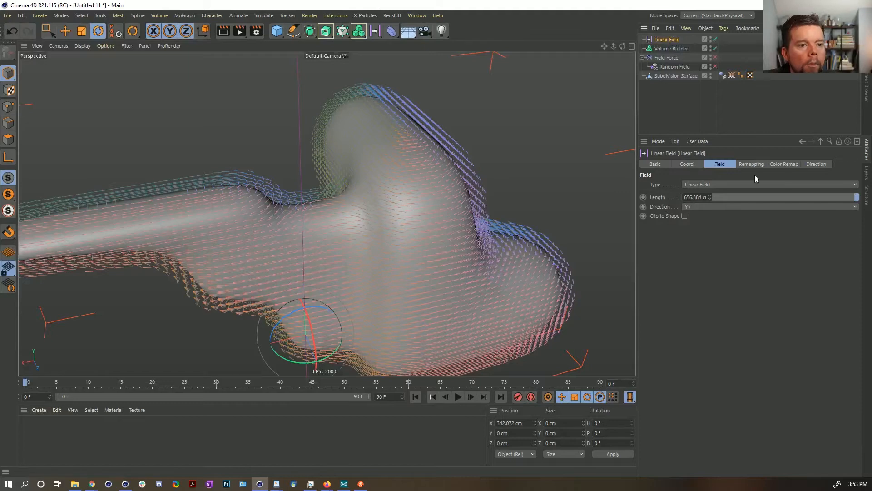
Try the Normal mode for the Linear Field entry in the Volume Builder and inspect the vectors
click(675, 47)
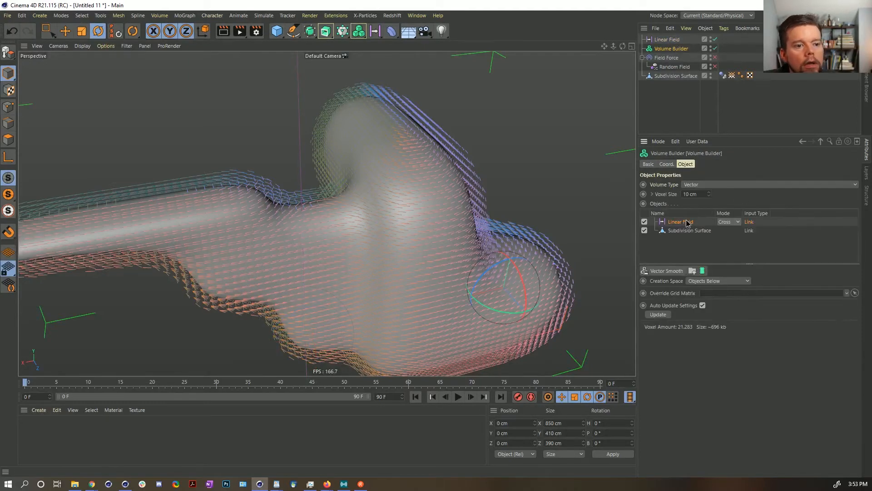
click(730, 222)
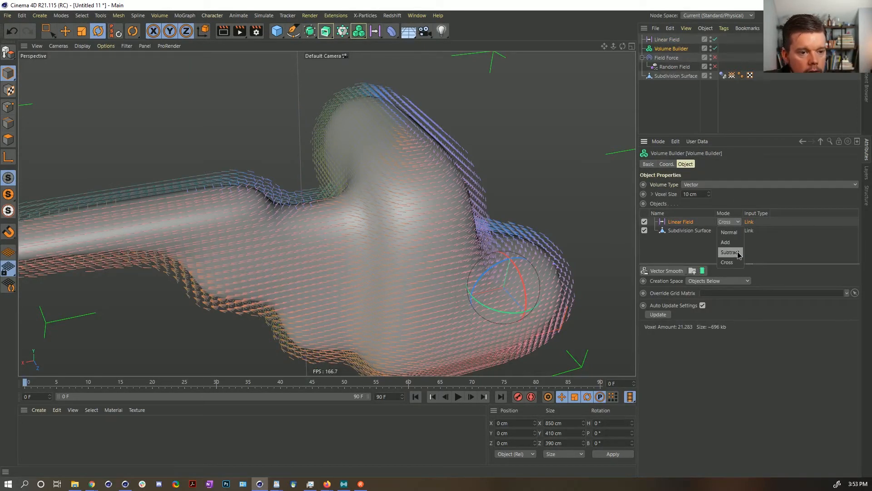
click(729, 233)
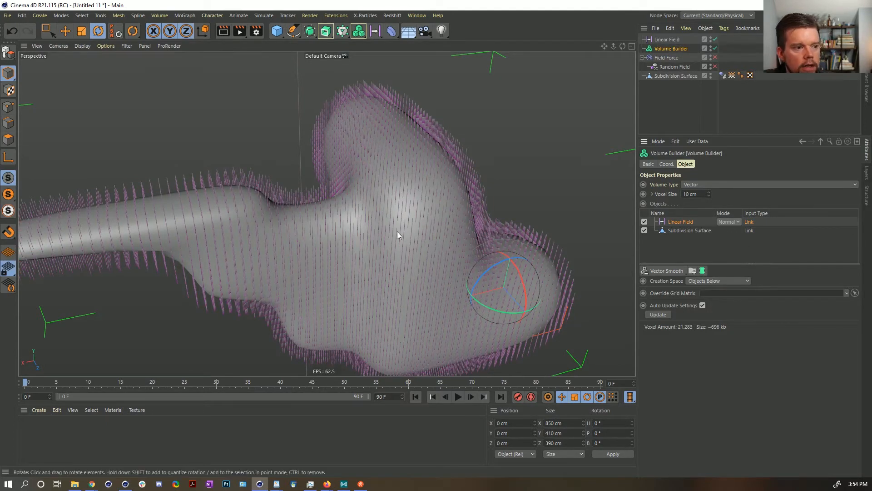
alt+drag(397, 231, 439, 203)
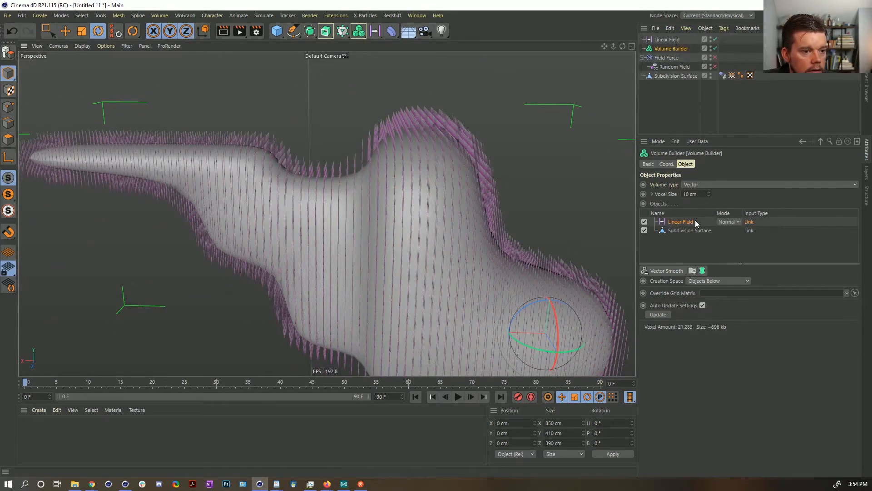
Move the Linear Field entry below Subdivision Surface in the Volume Builder and set the Subdivision Surface entry's mode to Cross
drag(695, 222, 683, 235)
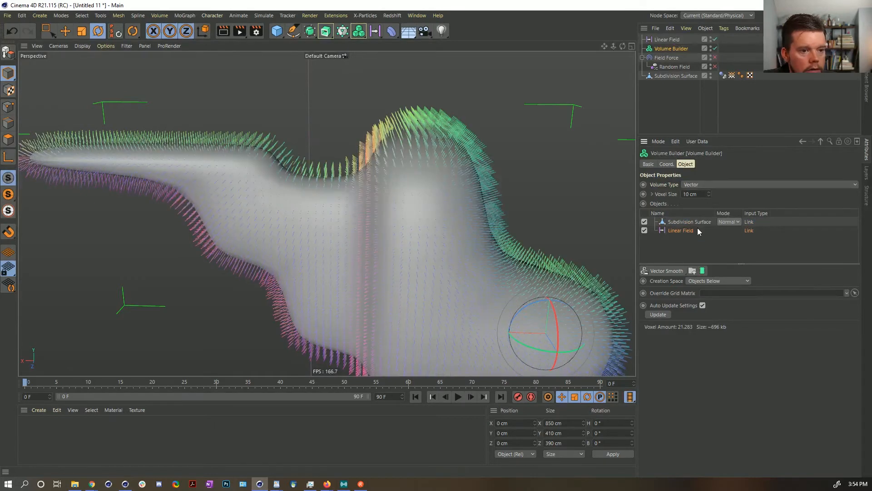
click(728, 222)
click(727, 262)
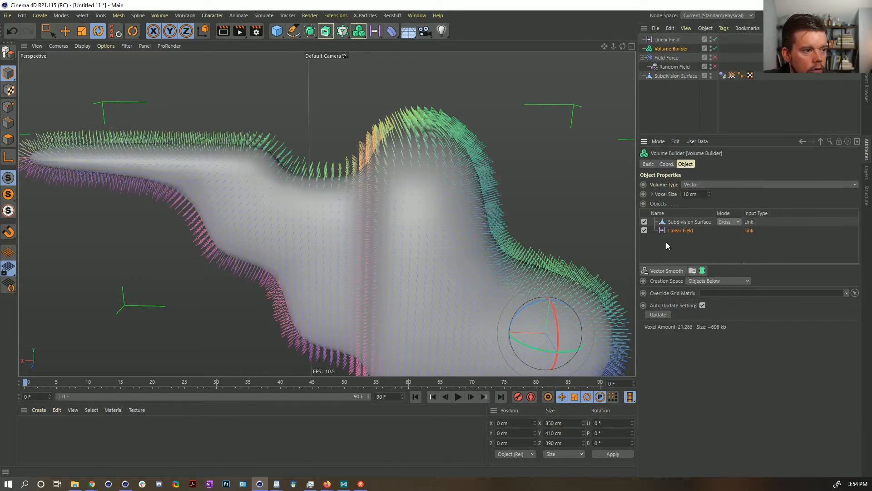
Try the Box creation space for the Linear Field entry, and undo it together with the mode and order changes
mouse_move(681, 230)
mouse_down()
mouse_move(686, 221)
mouse_move(683, 230)
mouse_up()
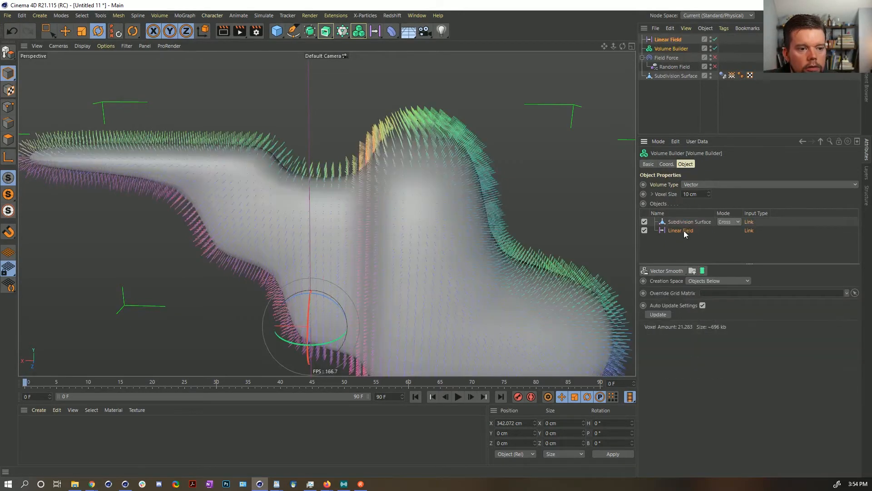
click(711, 281)
click(708, 290)
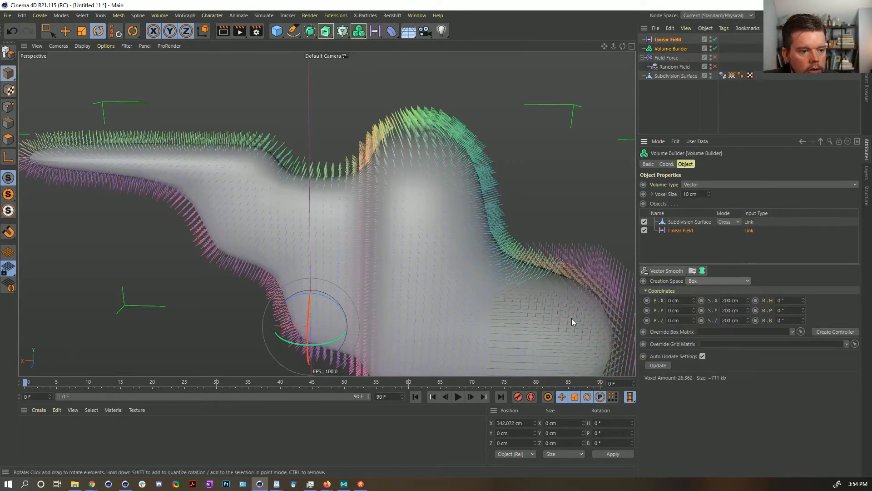
scroll(479, 292, up, 5)
alt+drag(536, 278, 409, 263)
key(ctrl+z)
key(ctrl+z)
key(ctrl+z)
Try the Subtract mode for the Linear Field entry, return it to Cross, and inspect the vectors around the body
click(728, 222)
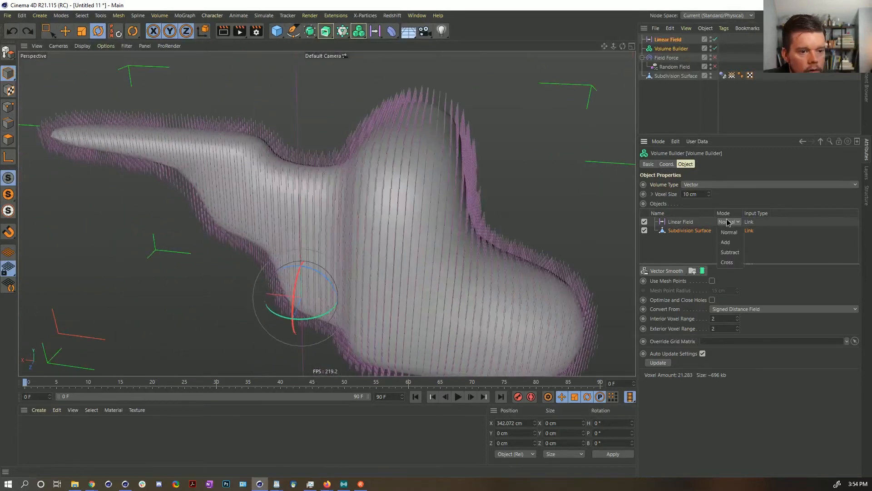
click(731, 252)
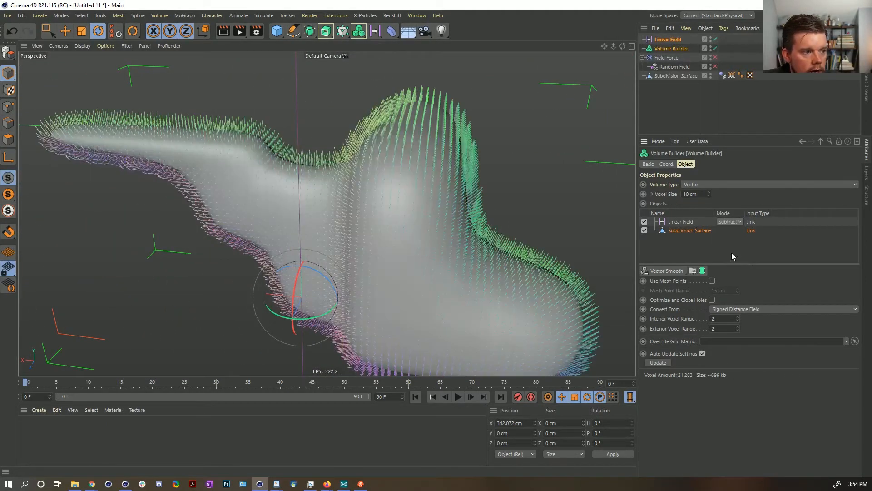
click(727, 221)
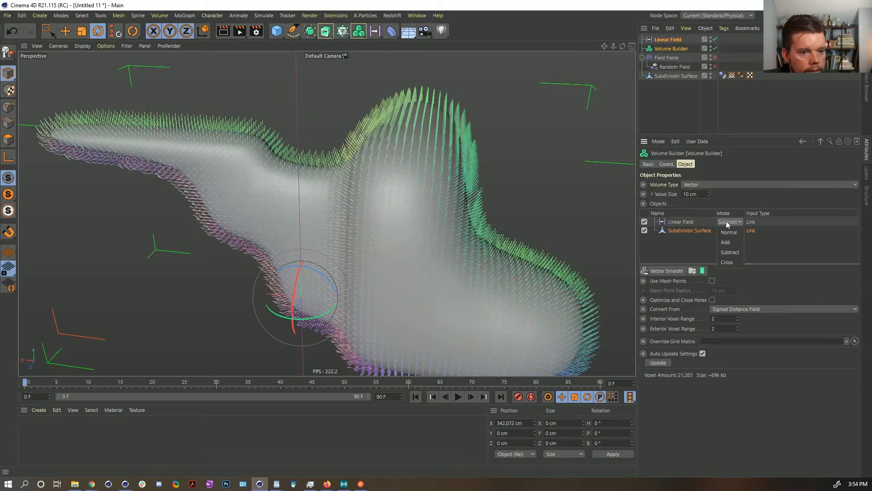
click(731, 262)
alt+drag(514, 249, 471, 231)
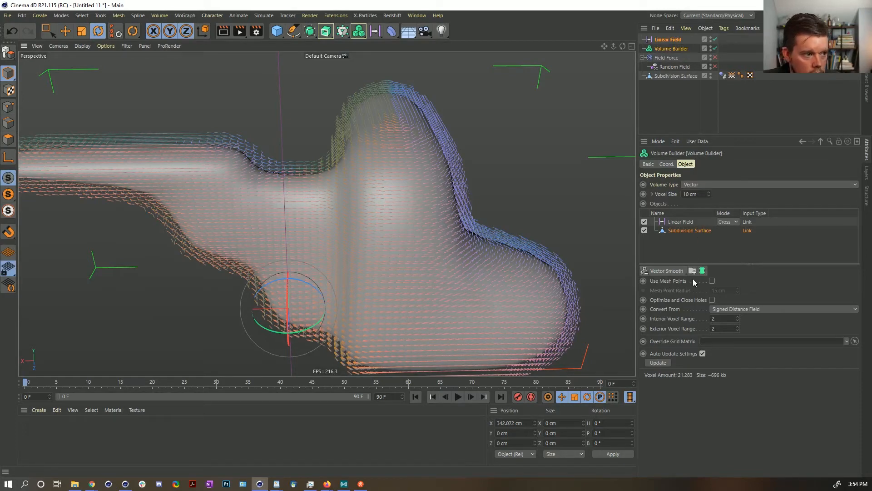
click(676, 272)
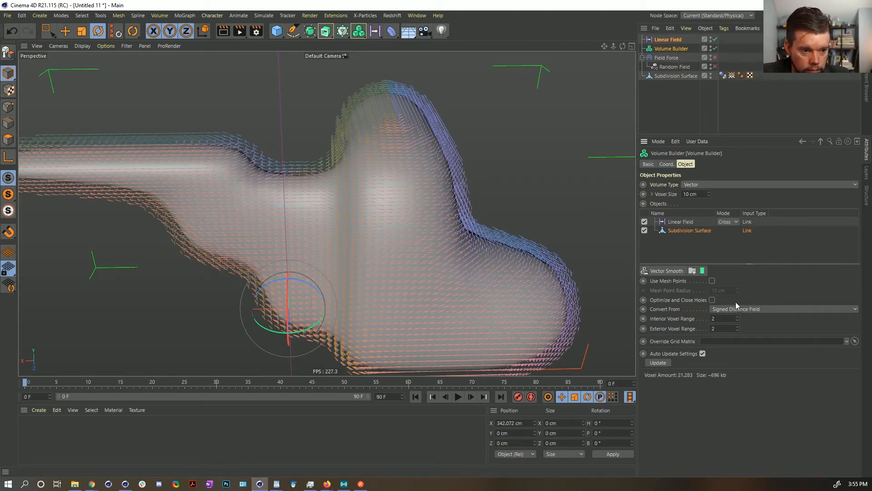
alt+drag(421, 222, 358, 207)
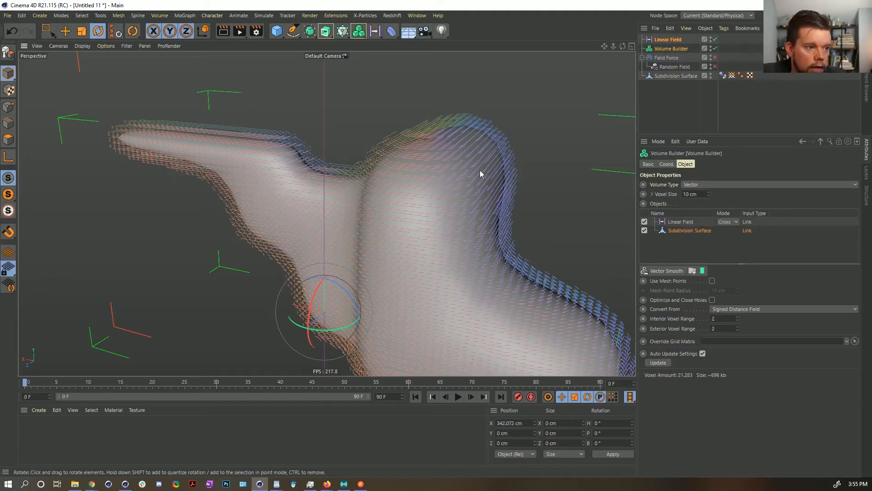
alt+drag(443, 181, 405, 181)
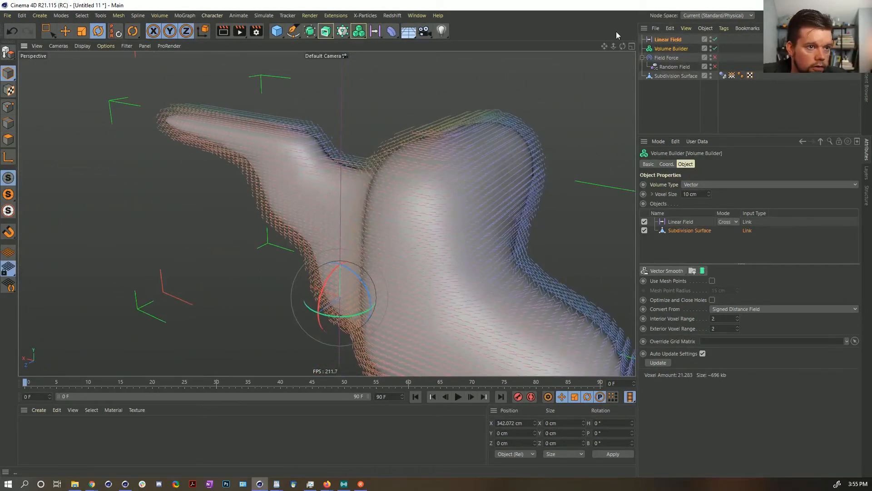
Group all the scene's objects into a null and copy it into the [2a]Scales_0001.c4d scene
shift+click(668, 75)
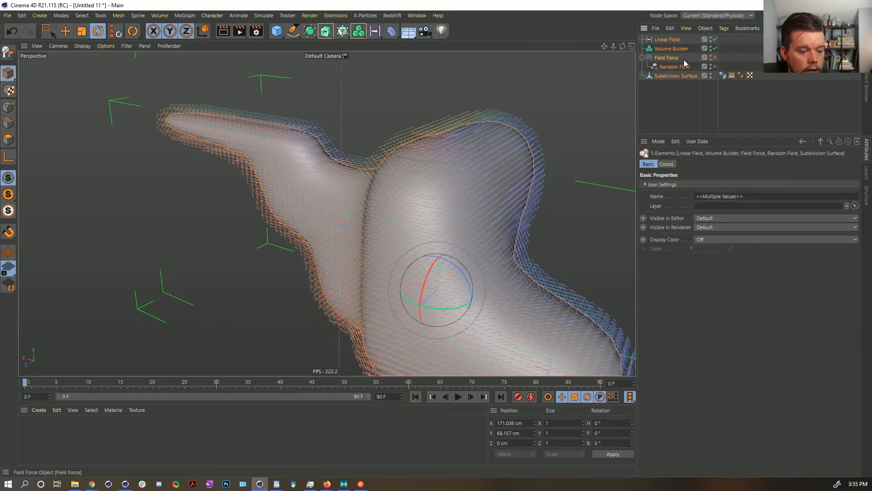
key(alt+g)
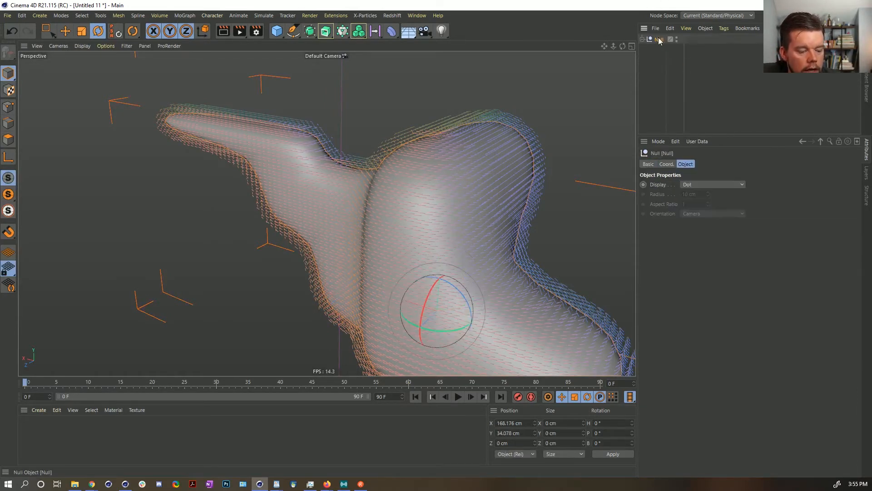
click(417, 15)
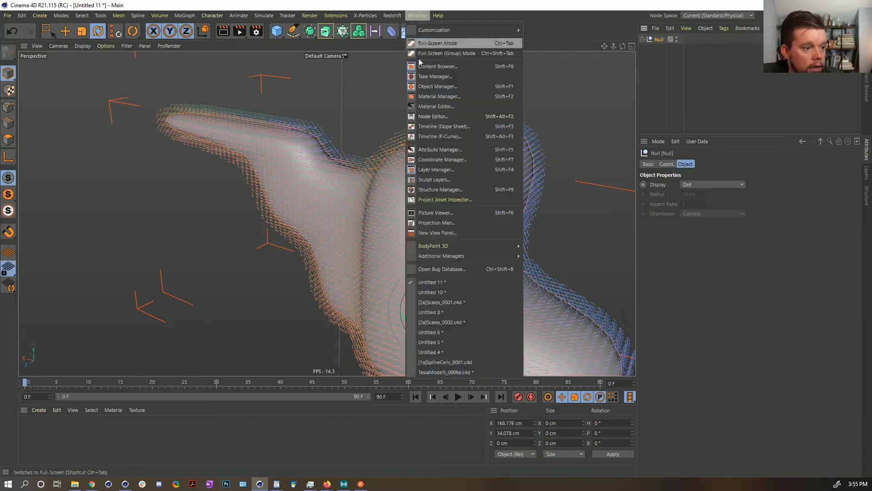
click(464, 302)
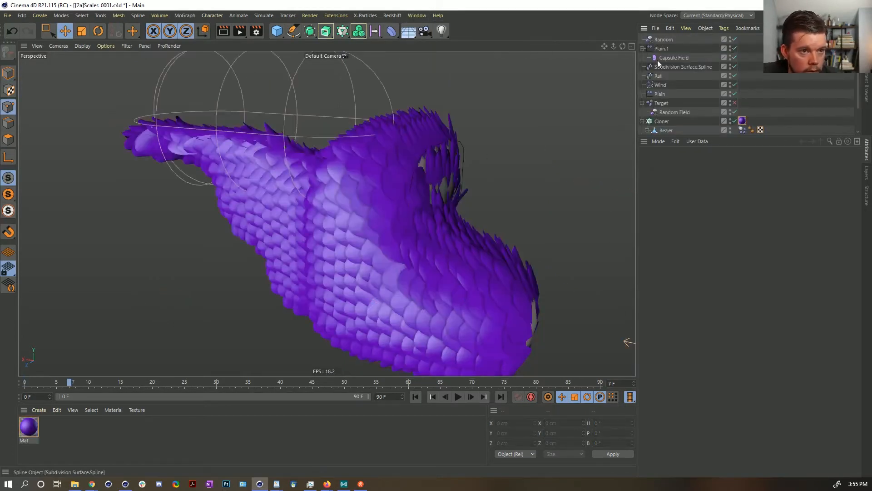
key(ctrl+v)
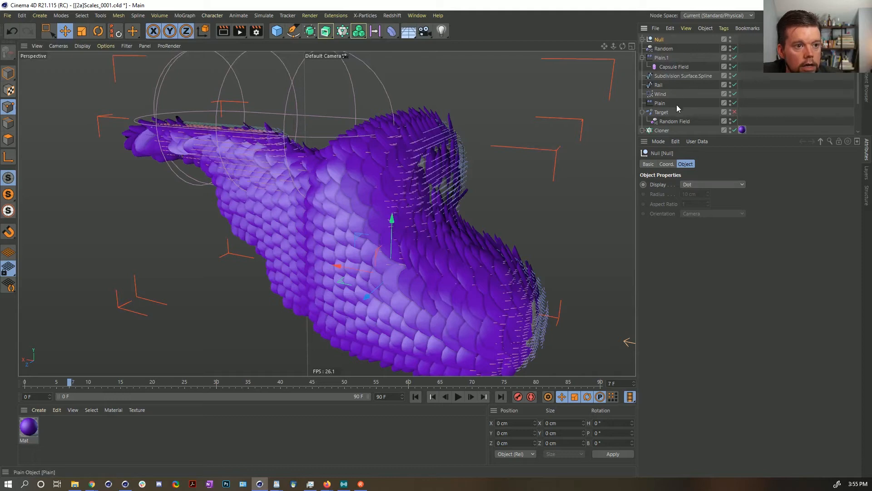
Delete the Wind object, and delete the Random Field under Field Force in the pasted null
click(666, 95)
key(Delete)
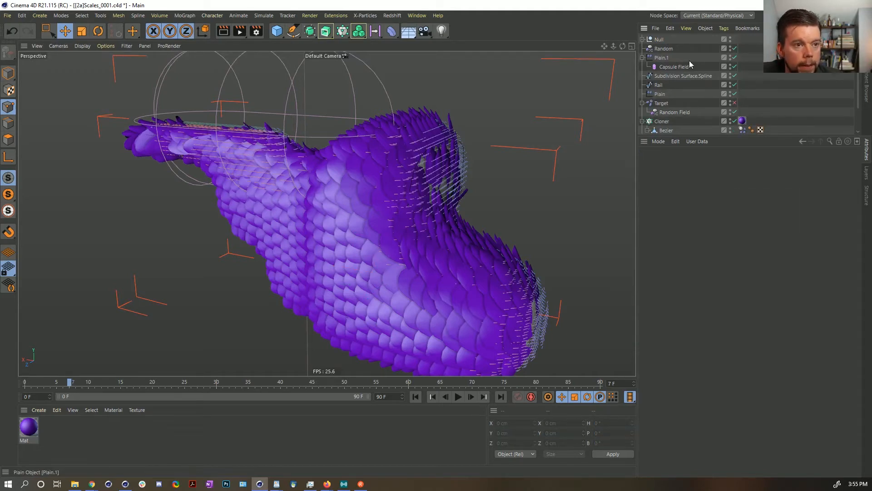
click(642, 39)
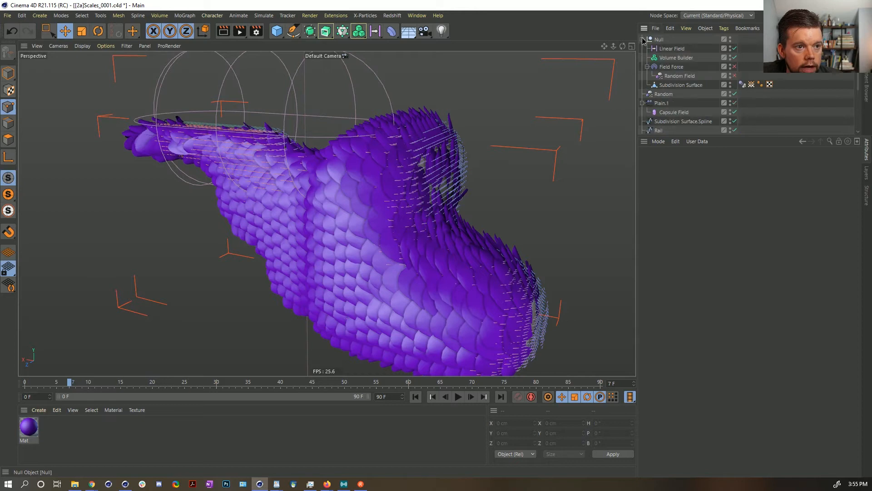
click(671, 66)
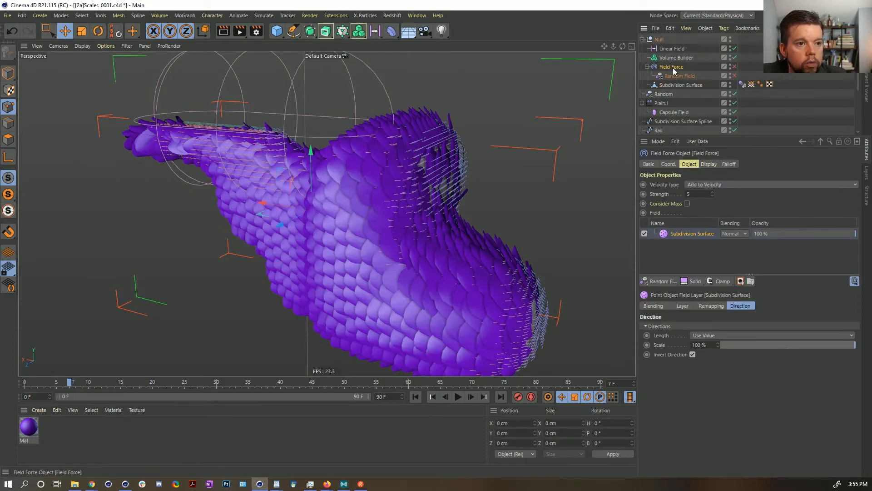
click(681, 76)
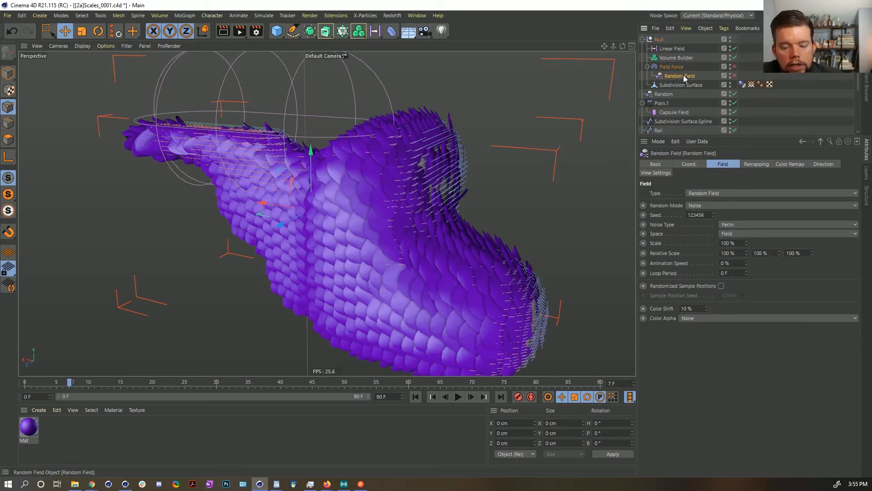
key(Delete)
Enable Field Force, replace its Subdivision Surface field with the Volume Builder as a Volume Object, and hide the Volume Builder in the viewport
click(681, 67)
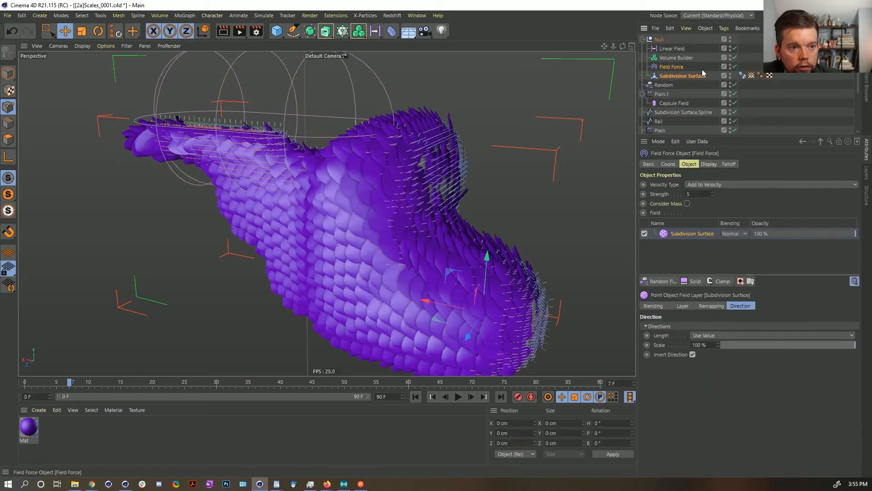
click(694, 233)
key(Delete)
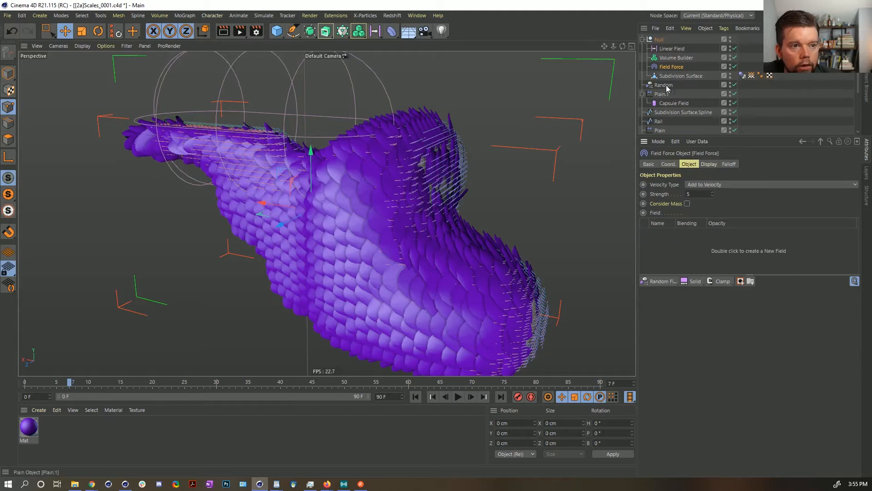
drag(672, 55, 663, 250)
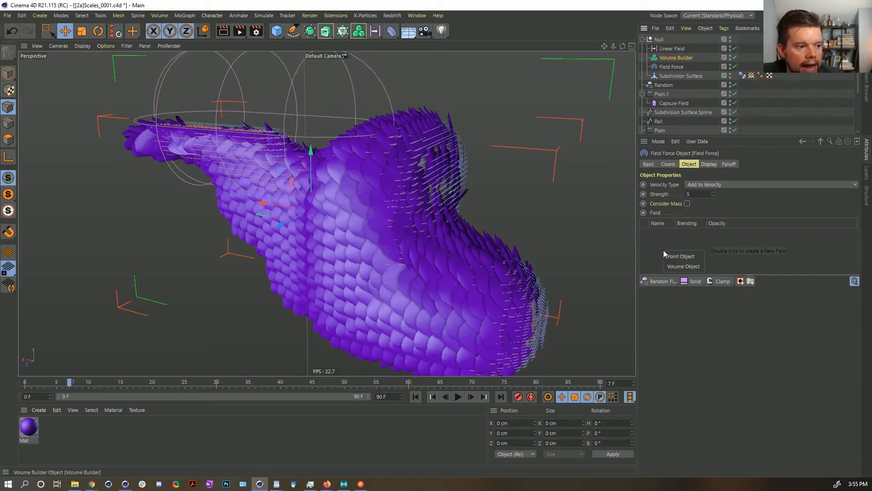
click(690, 268)
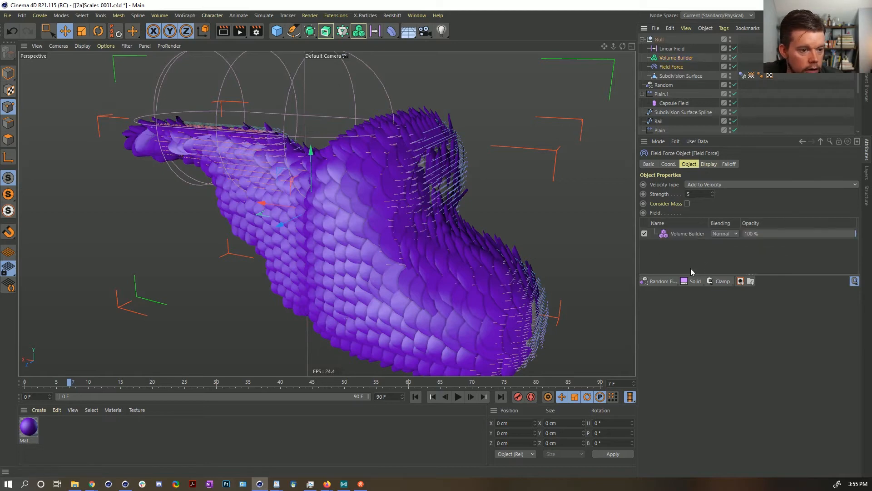
click(730, 57)
Hide the Cloner in the viewport and set the third dimension of the Field Force display box to 158 cm
alt+drag(454, 198, 484, 241)
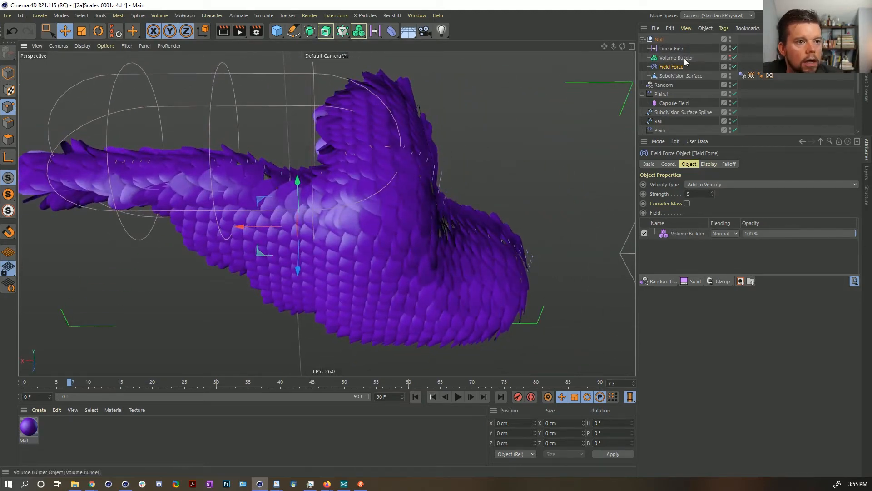
scroll(722, 96, down, 3)
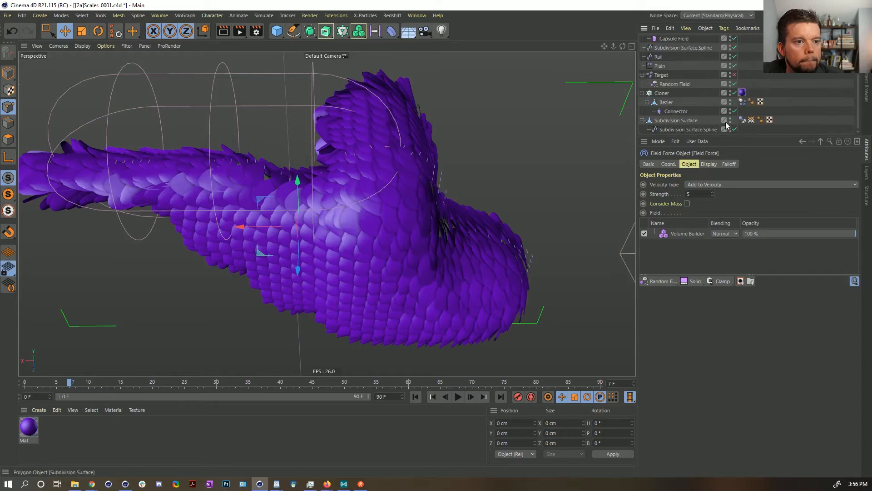
click(730, 90)
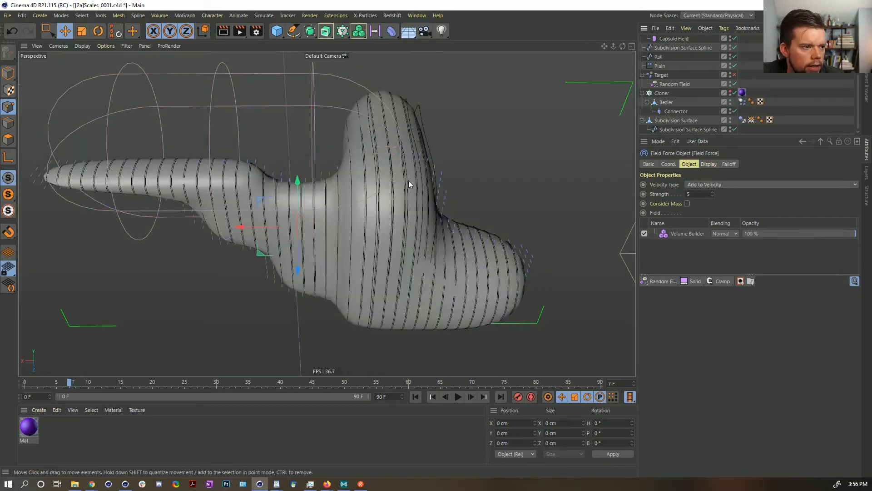
alt+drag(408, 180, 406, 184)
alt+right_drag(424, 185, 458, 165)
scroll(681, 78, up, 3)
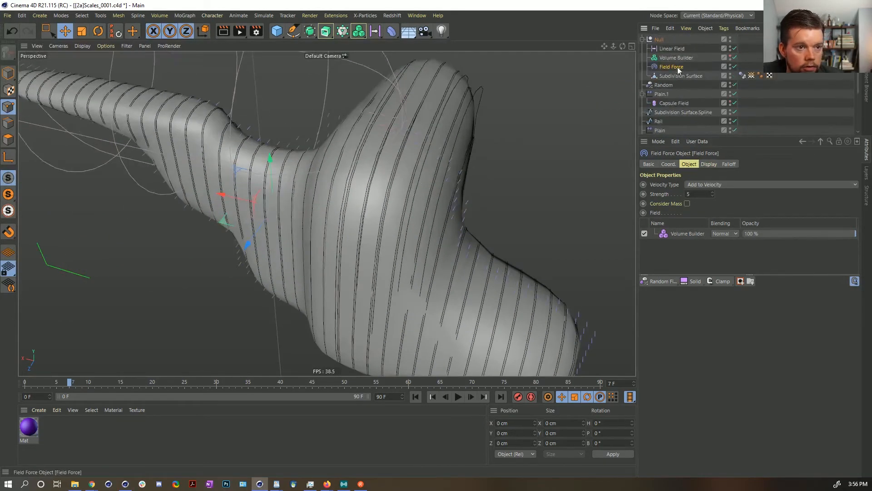
click(710, 164)
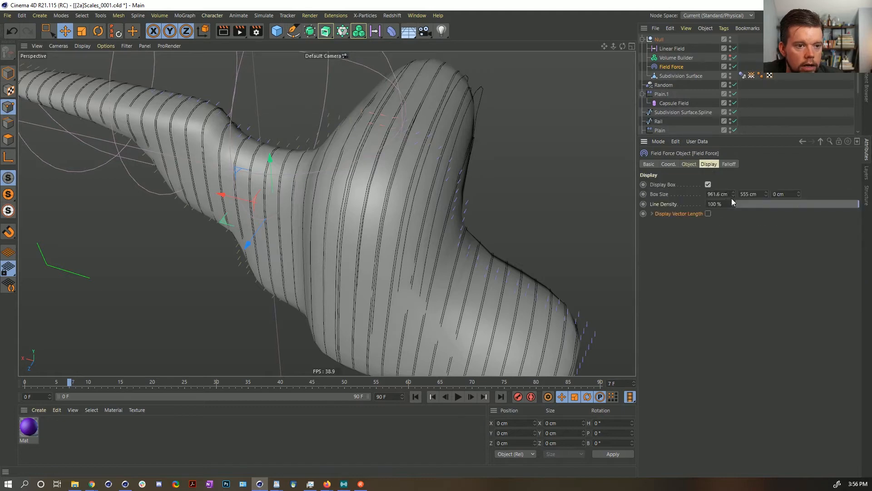
drag(799, 194, 799, 166)
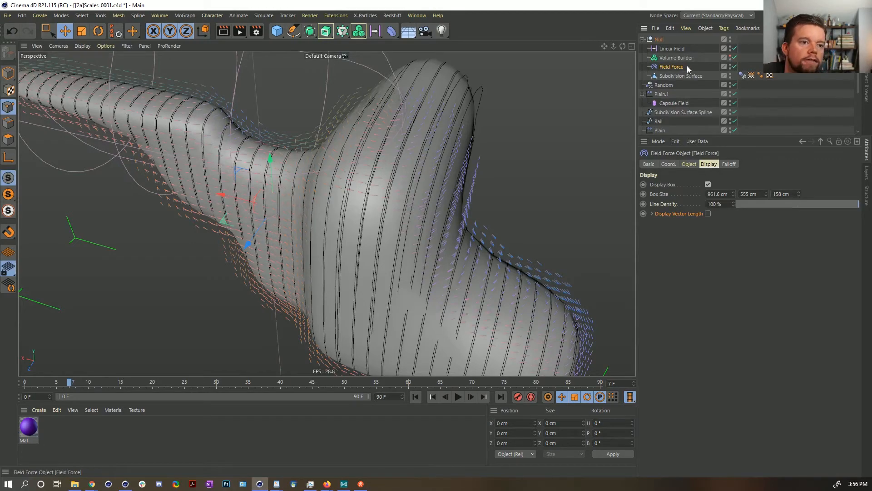
Set the Field Force strength to 55 and show the Cloner in the viewport again
alt+drag(493, 126, 477, 109)
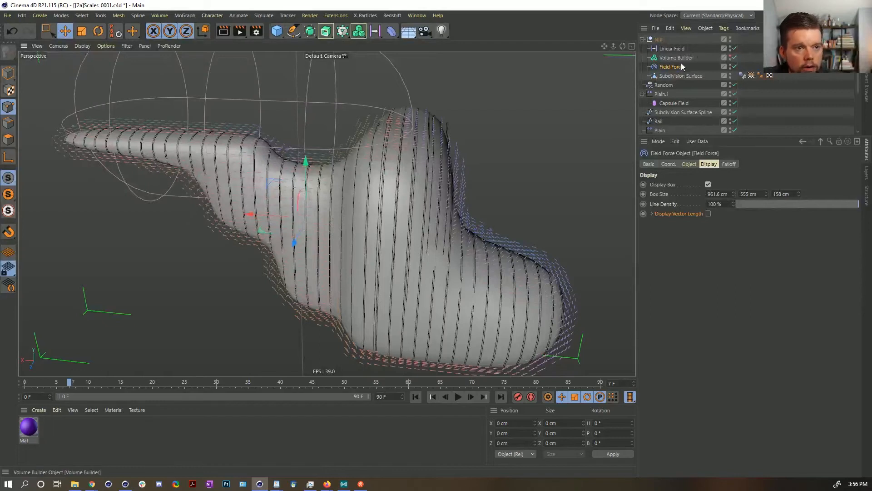
click(689, 164)
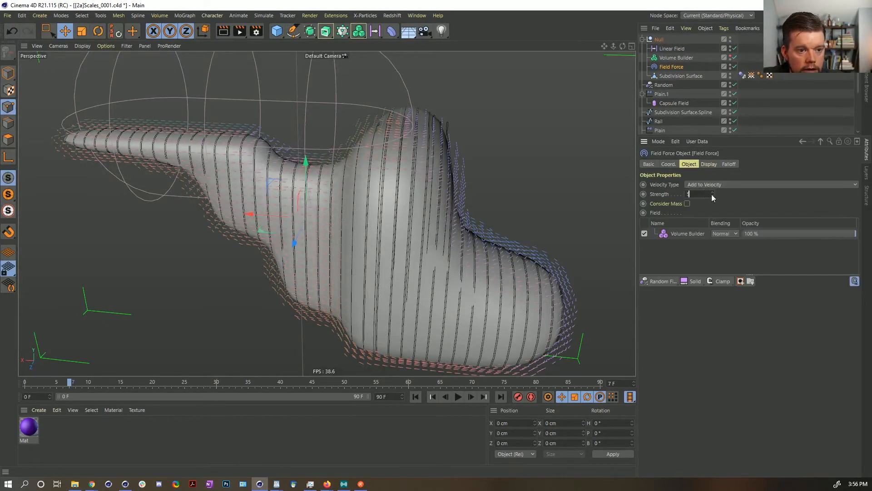
scroll(687, 105, down, 3)
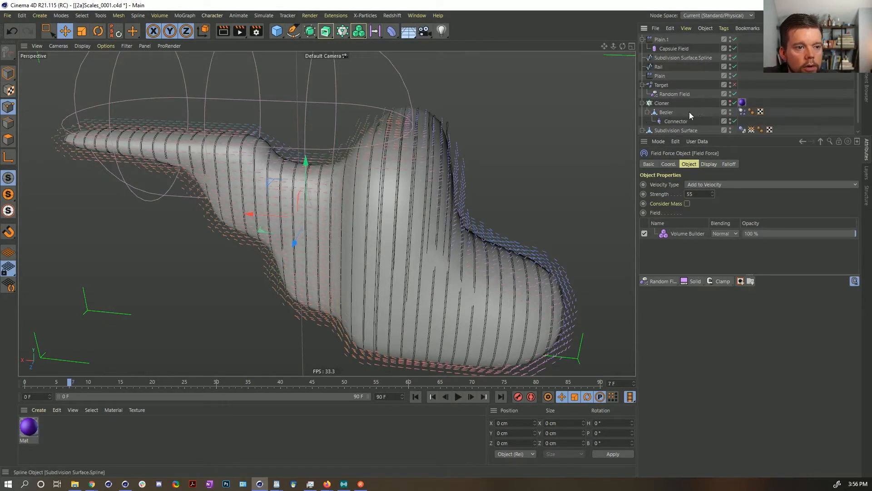
click(730, 101)
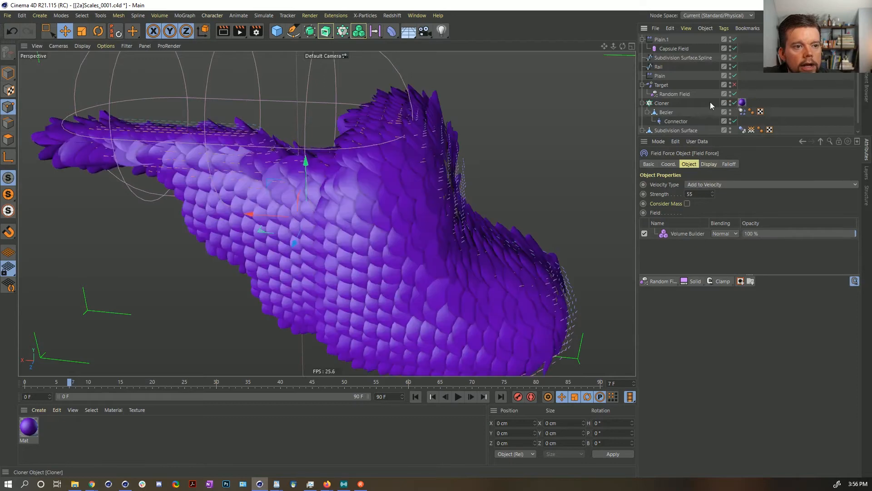
Play the simulation from the first frame, pause it, and examine the scales' direction from several sides of the body
alt+drag(538, 110, 337, 123)
scroll(338, 122, up, 2)
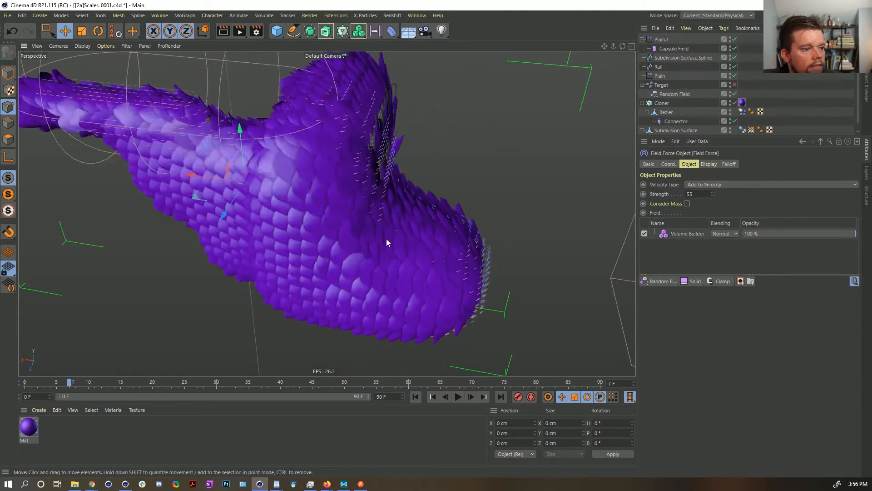
click(418, 397)
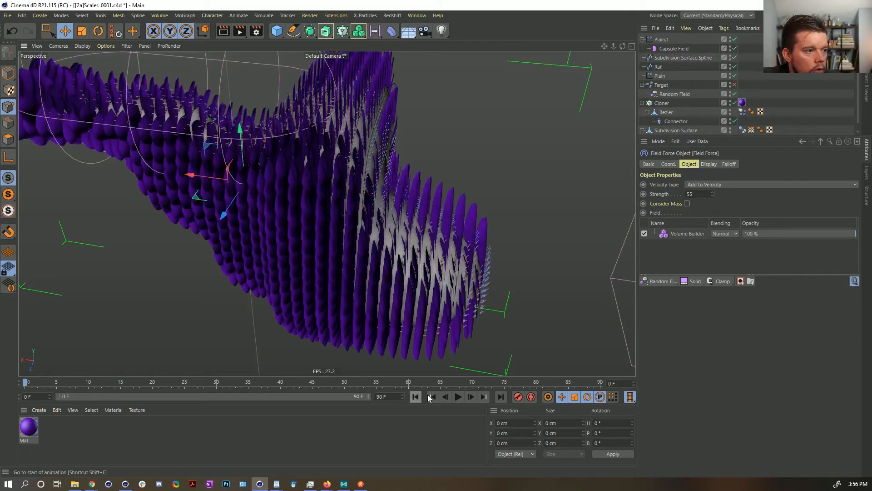
alt+drag(454, 254, 318, 200)
click(458, 397)
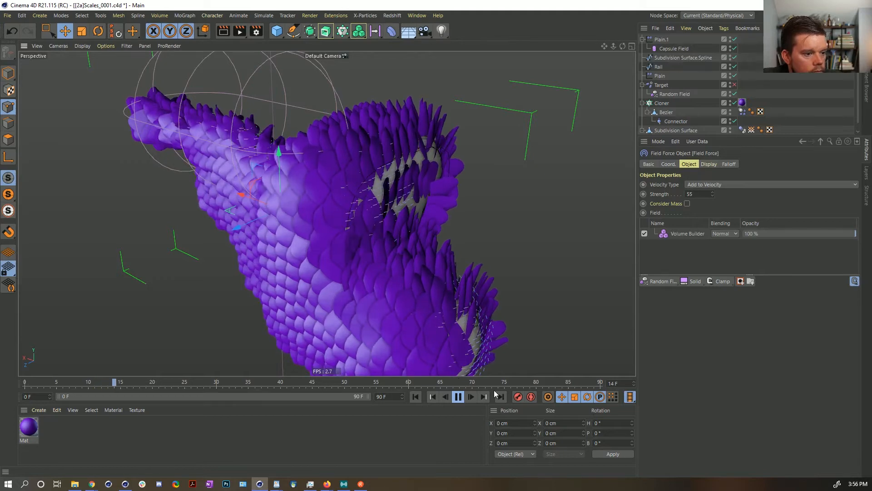
click(461, 400)
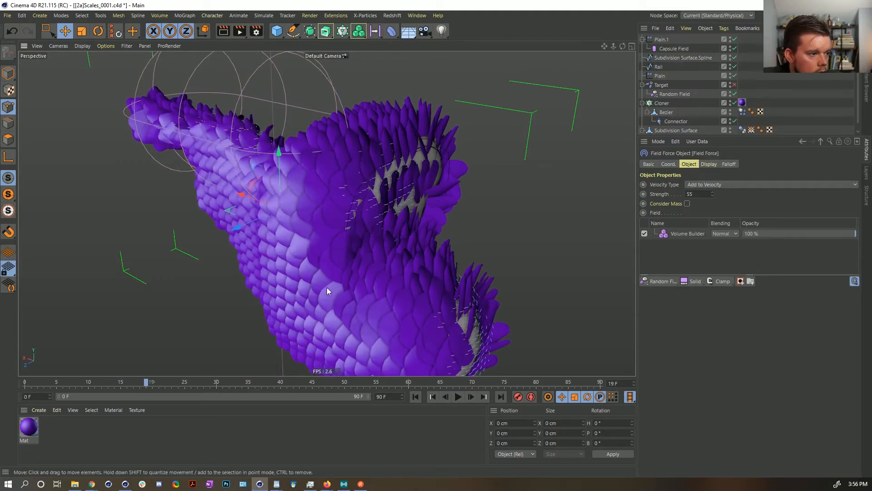
alt+drag(326, 287, 378, 288)
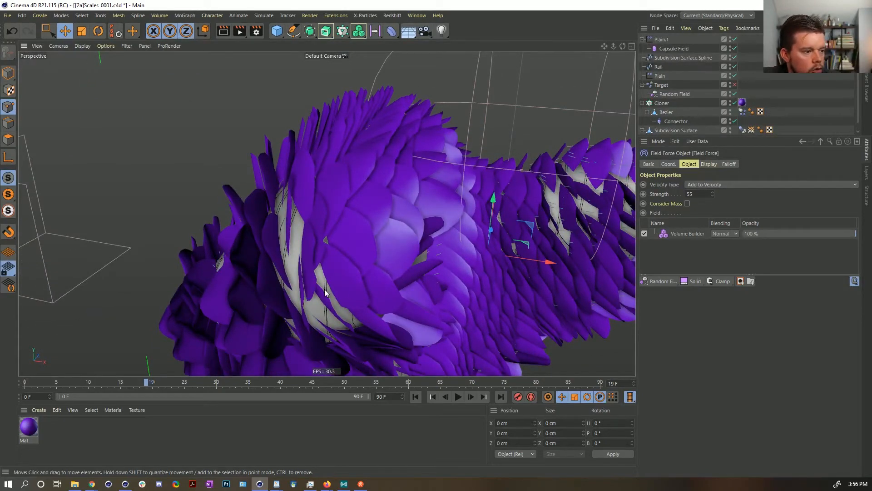
mouse_move(372, 293)
alt+mouse_down()
mouse_move(429, 292)
mouse_move(420, 238)
mouse_move(371, 293)
alt+mouse_up()
alt+right_drag(371, 293, 325, 295)
alt+drag(325, 295, 398, 273)
alt+right_drag(398, 273, 481, 271)
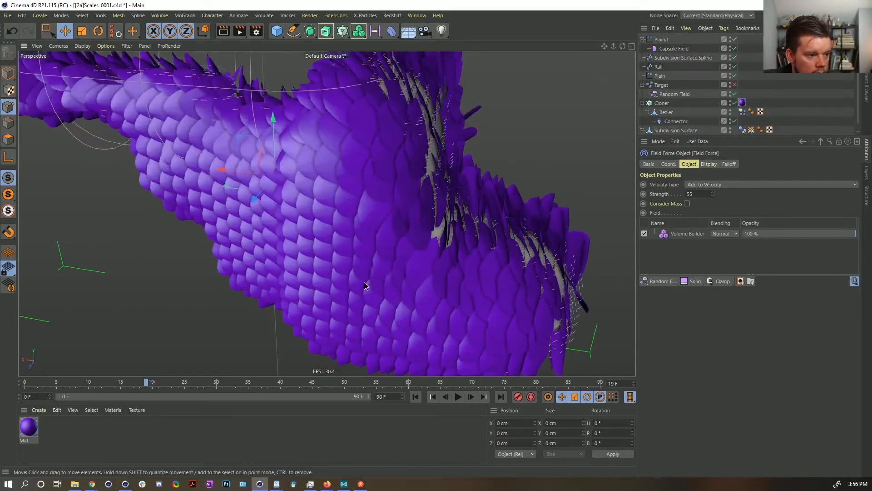
mouse_move(364, 285)
alt+mouse_down()
mouse_move(469, 274)
mouse_move(400, 243)
mouse_move(375, 291)
alt+mouse_up()
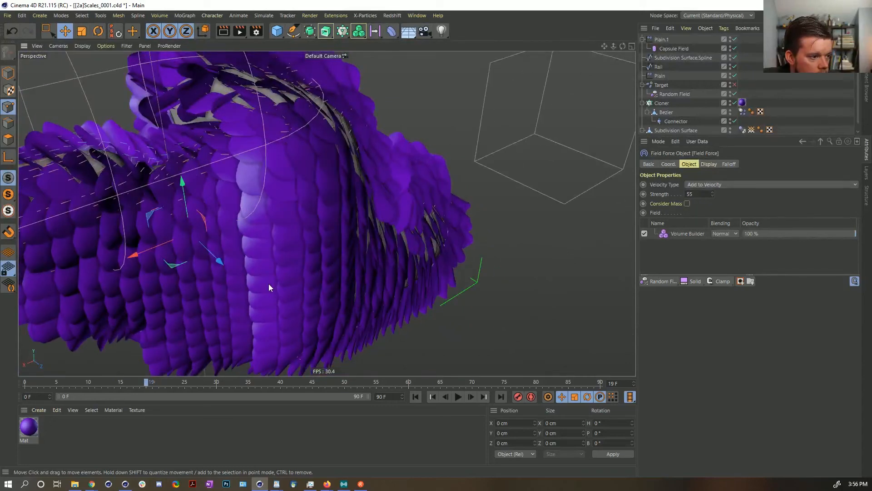
Set the Field Force strength to 155, continue the simulation, and inspect how the scales align around the body
click(687, 194)
text(1)
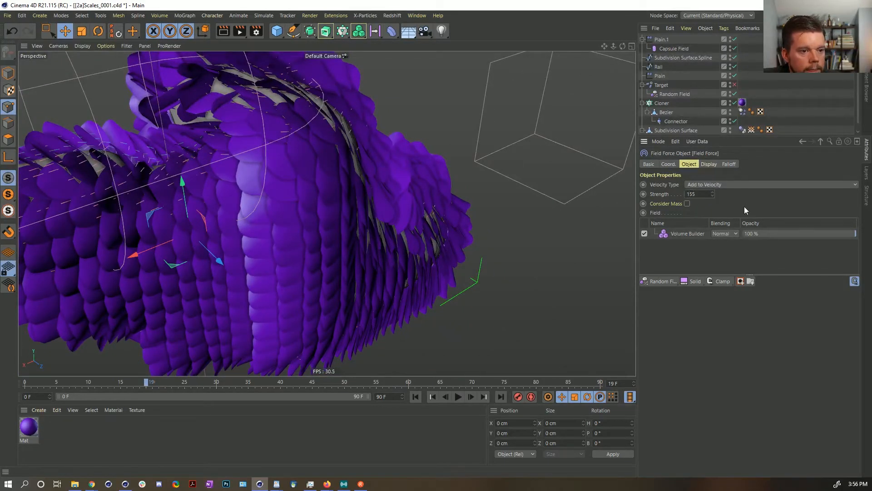
click(458, 397)
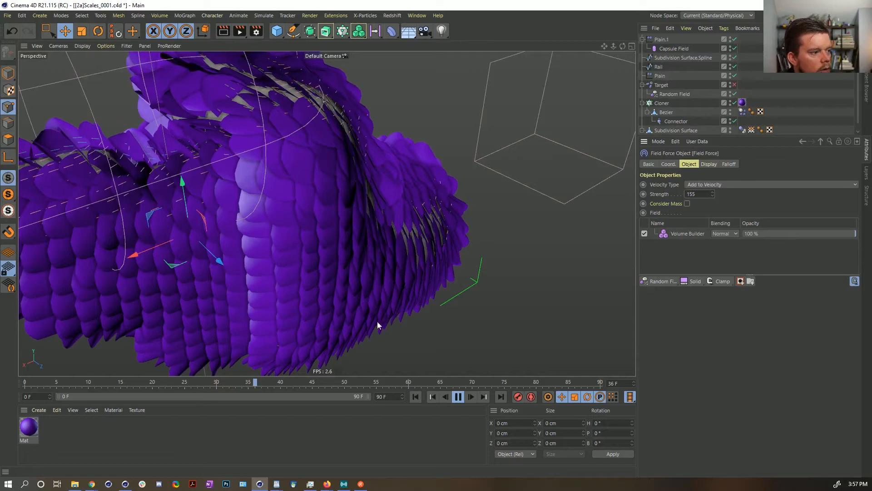
click(458, 398)
alt+drag(338, 301, 276, 263)
scroll(405, 285, down, 3)
alt+drag(405, 286, 457, 288)
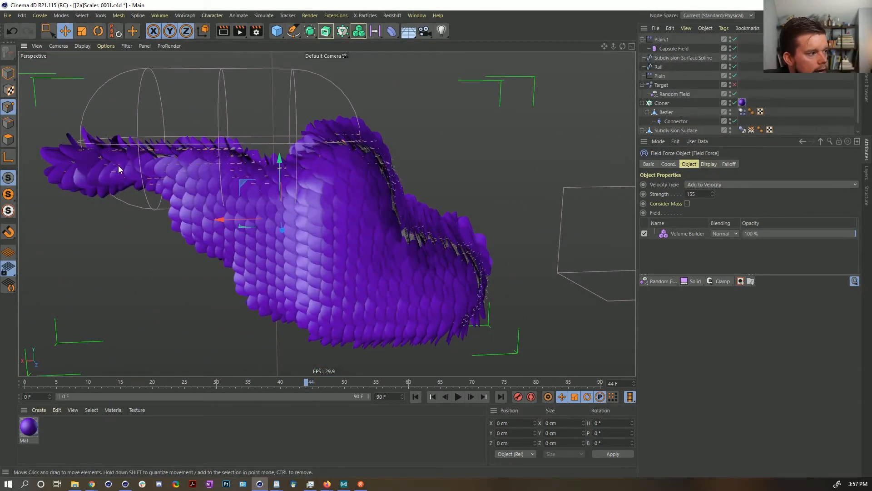
alt+drag(415, 291, 394, 266)
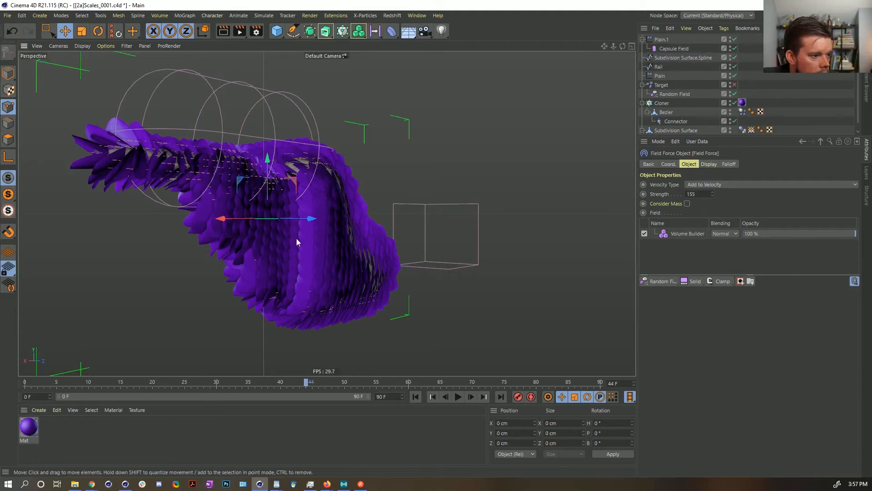
alt+drag(227, 200, 97, 219)
alt+drag(326, 251, 336, 280)
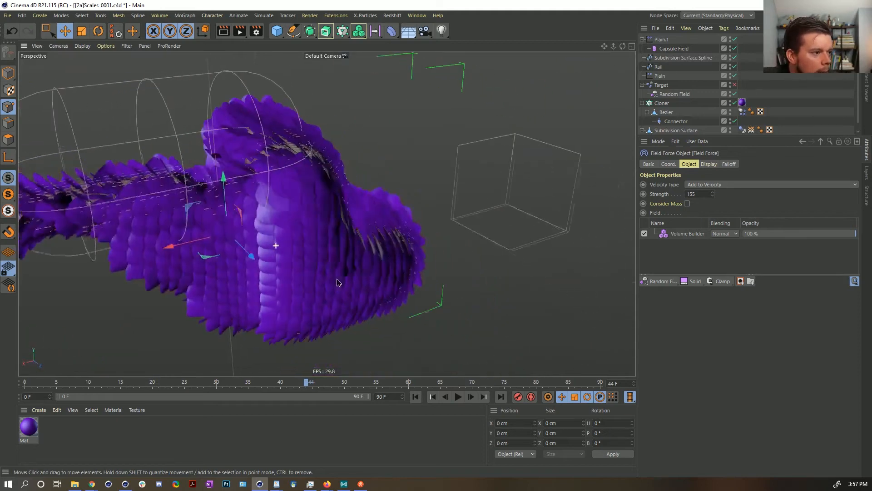
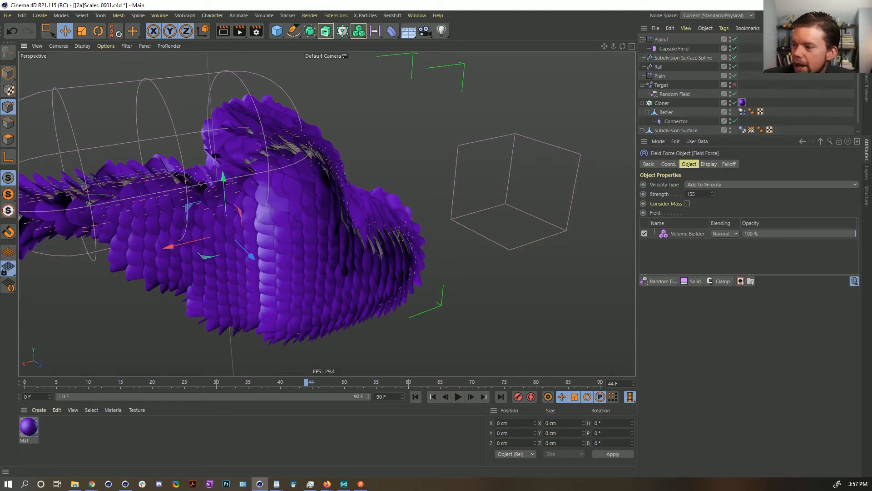
Examine the direction and overlap of the scales from several sides of the body
alt+drag(304, 208, 249, 179)
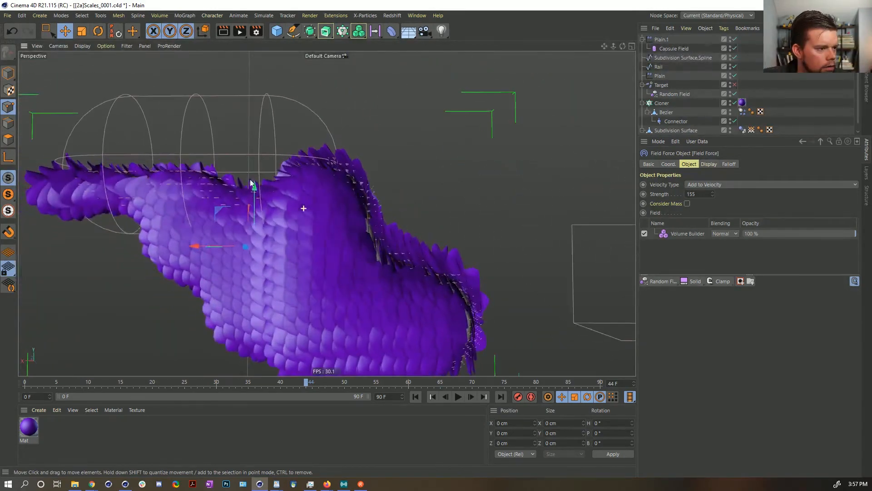
alt+middle_drag(355, 242, 381, 202)
alt+right_drag(345, 263, 410, 251)
alt+drag(381, 258, 312, 255)
alt+right_drag(461, 266, 389, 270)
alt+middle_drag(389, 270, 355, 257)
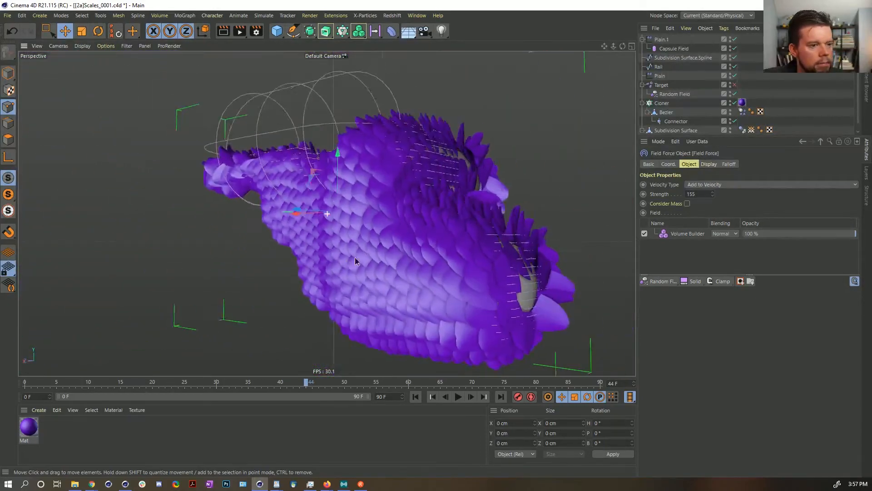
mouse_move(358, 256)
alt+mouse_down()
mouse_move(374, 222)
mouse_move(329, 176)
mouse_move(276, 203)
mouse_move(304, 223)
mouse_move(405, 218)
mouse_move(450, 255)
mouse_move(454, 270)
mouse_move(358, 239)
mouse_move(271, 188)
mouse_move(416, 228)
mouse_move(323, 194)
mouse_move(352, 209)
alt+mouse_up()
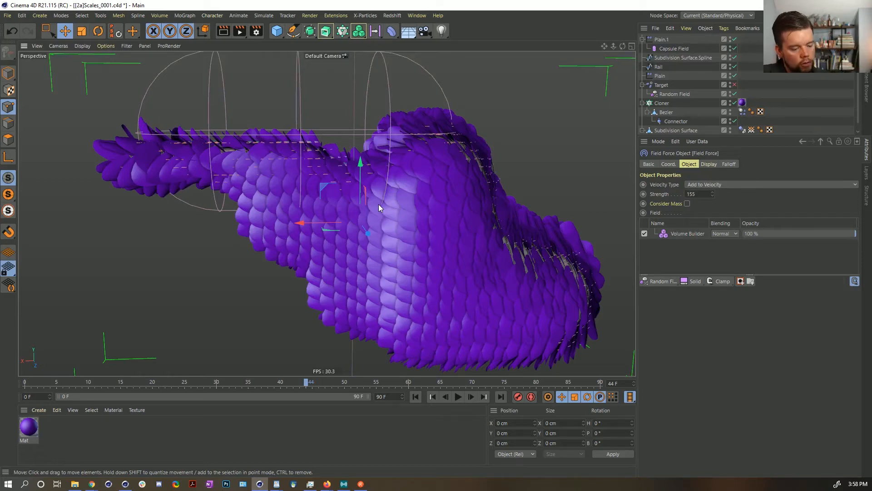
Return the simulation to the first frame and save the scene as version [2a]Scales_0003.c4d
click(415, 396)
alt+drag(466, 249, 349, 251)
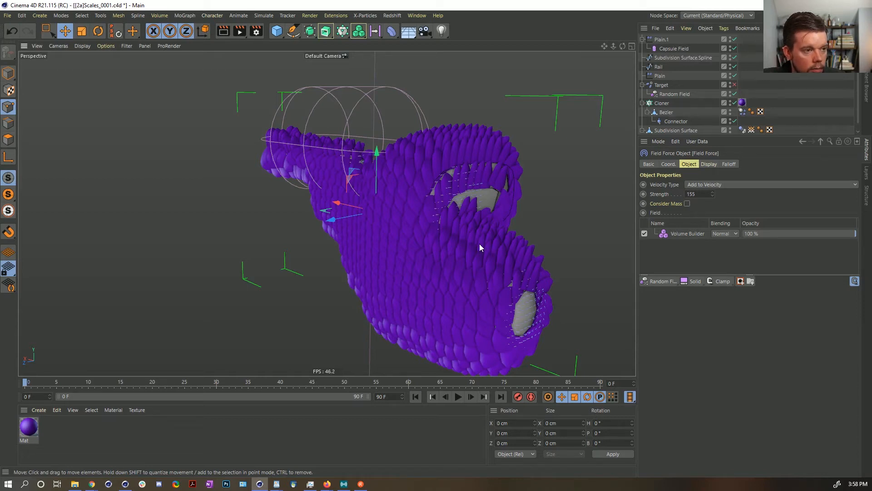
key(ctrl+s)
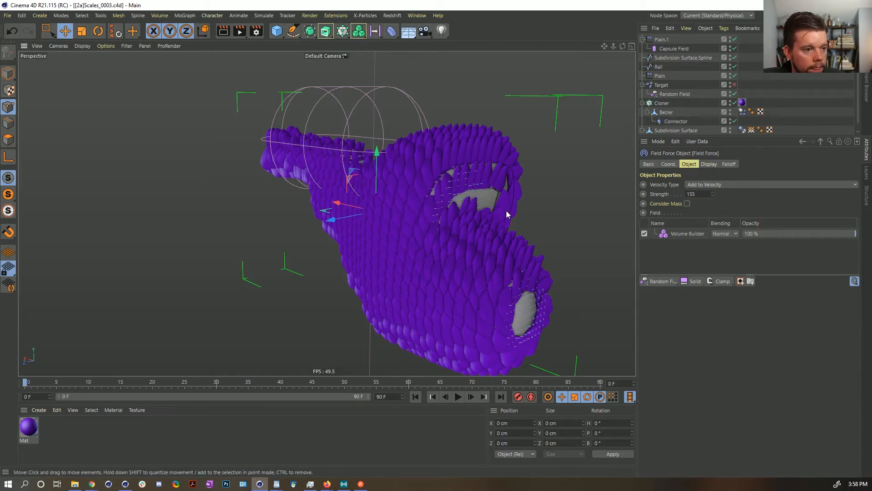
Copy the Subdivision Surface body into a new scene and delete its child spline there
scroll(674, 88, down, 1)
click(667, 119)
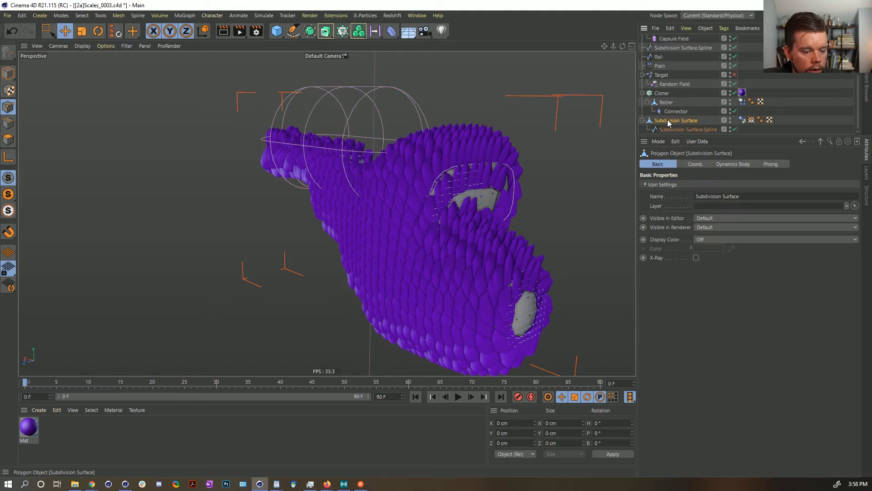
key(ctrl+c)
key(ctrl+n)
key(ctrl+v)
key(h)
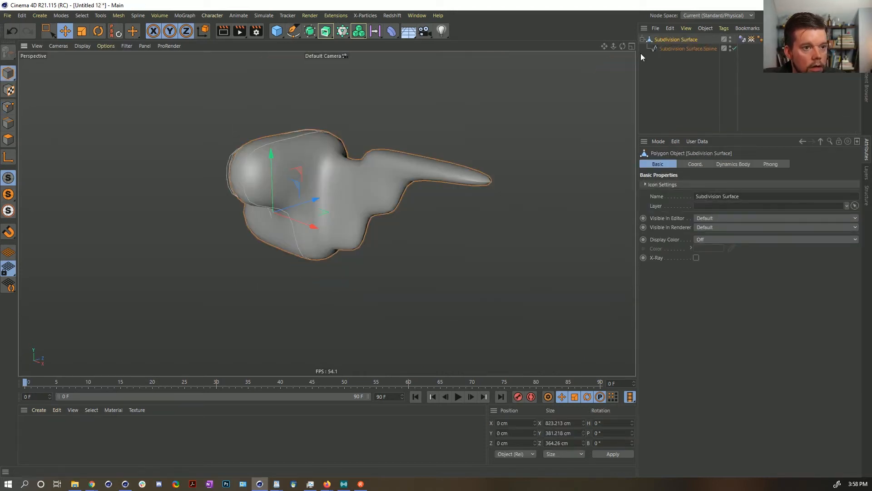
click(663, 48)
key(Delete)
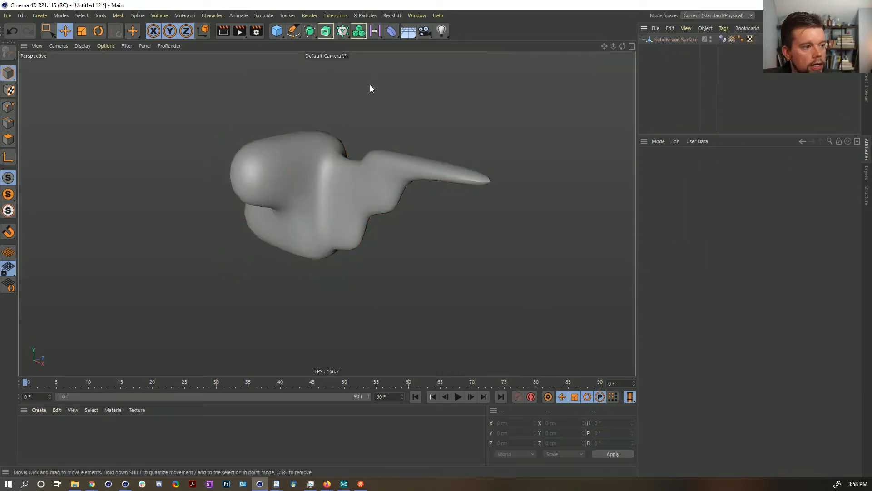
alt+middle_drag(322, 138, 322, 174)
click(238, 16)
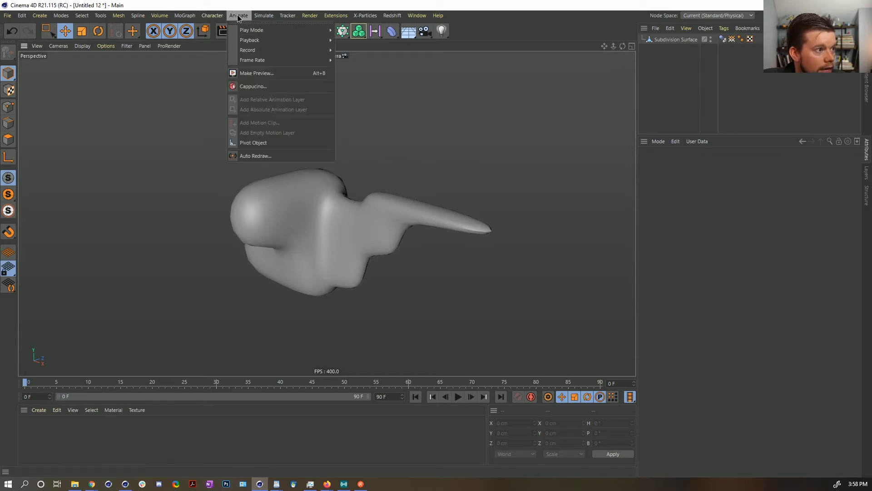
mouse_move(267, 17)
mouse_move(302, 90)
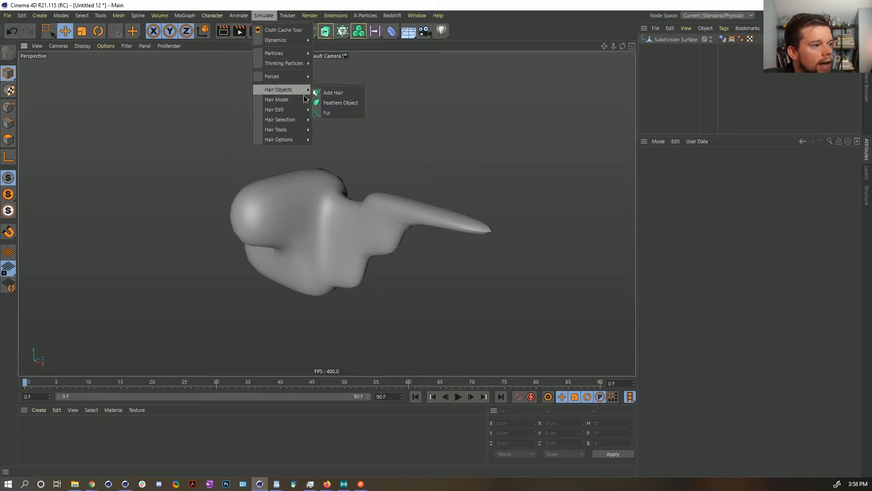
click(333, 93)
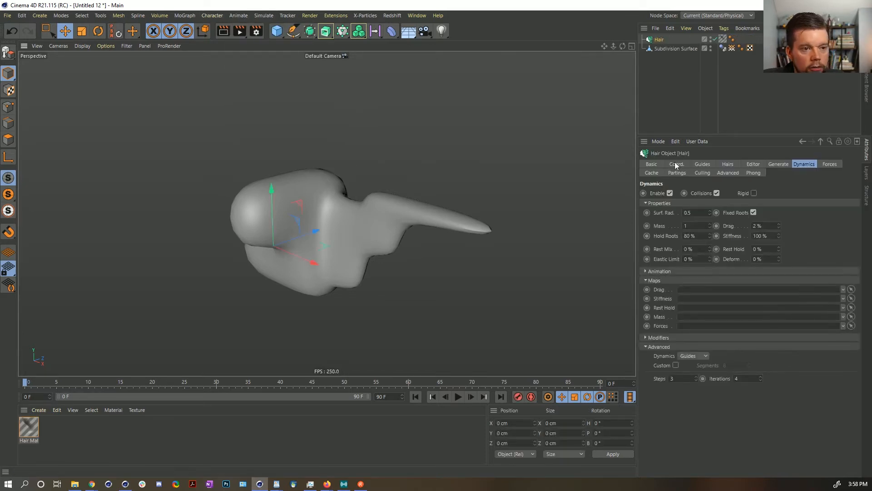
key(ctrl+z)
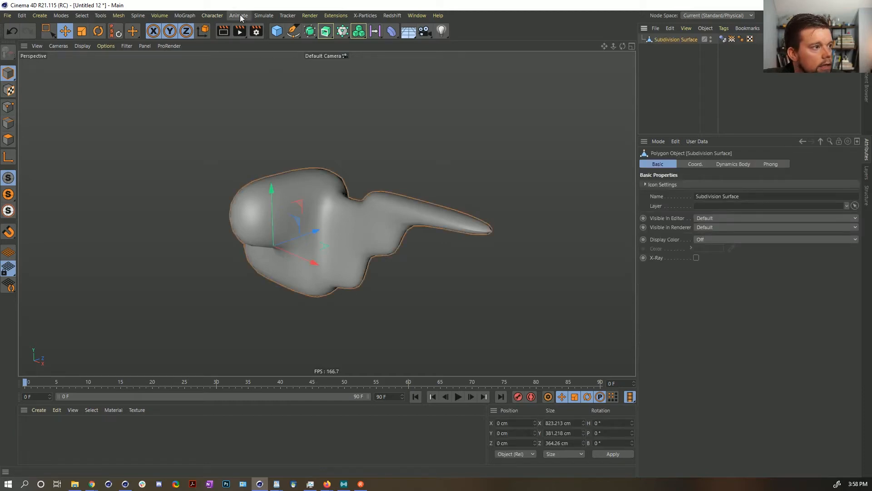
Add a Hair object to the selected Subdivision Surface body
click(263, 15)
mouse_move(297, 89)
click(329, 91)
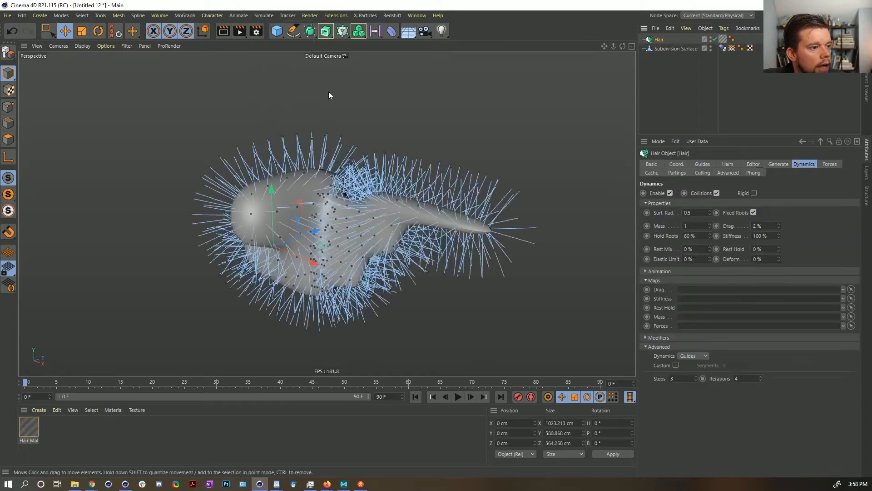
scroll(330, 209, up, 3)
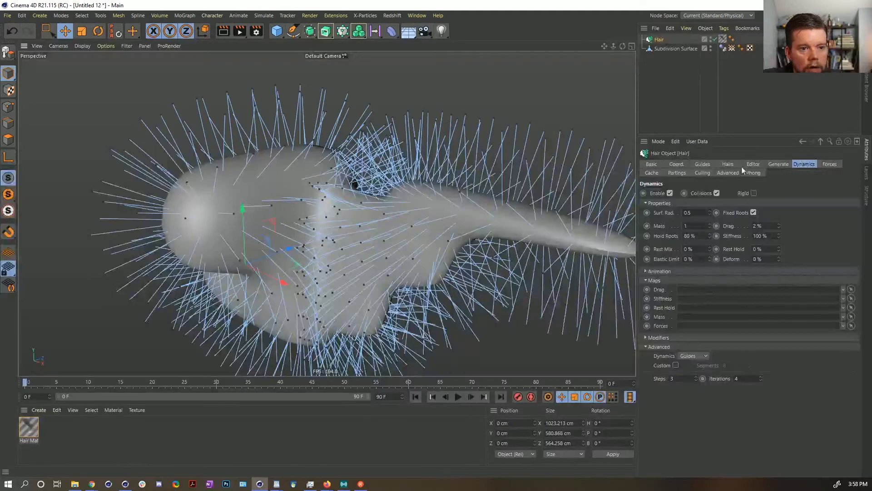
Set the Hair object's hairs to 1 segment and their root placement to As Guides
click(703, 164)
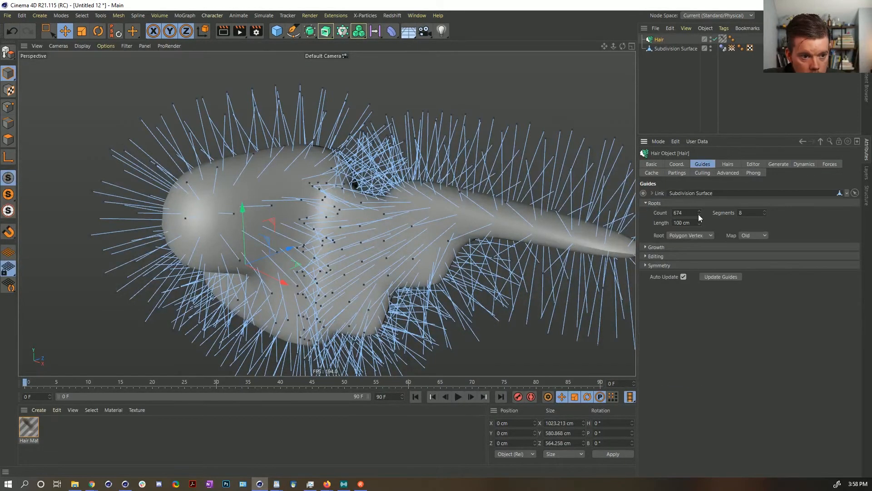
click(728, 164)
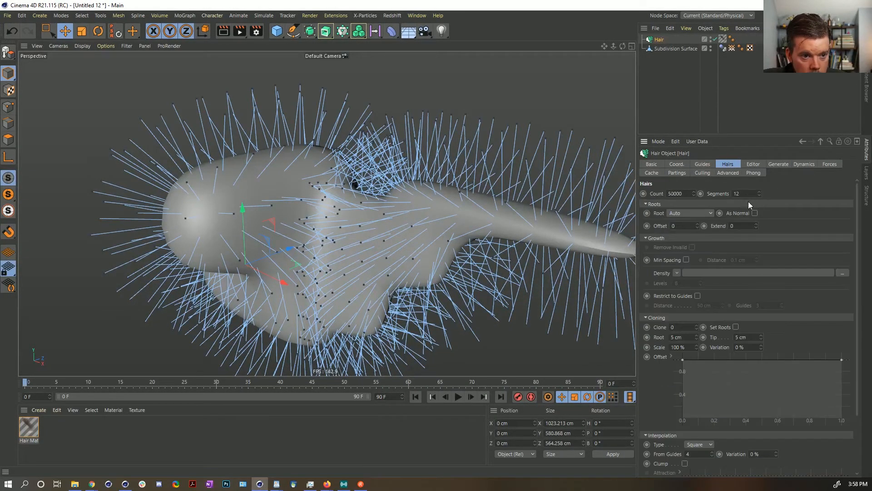
click(687, 213)
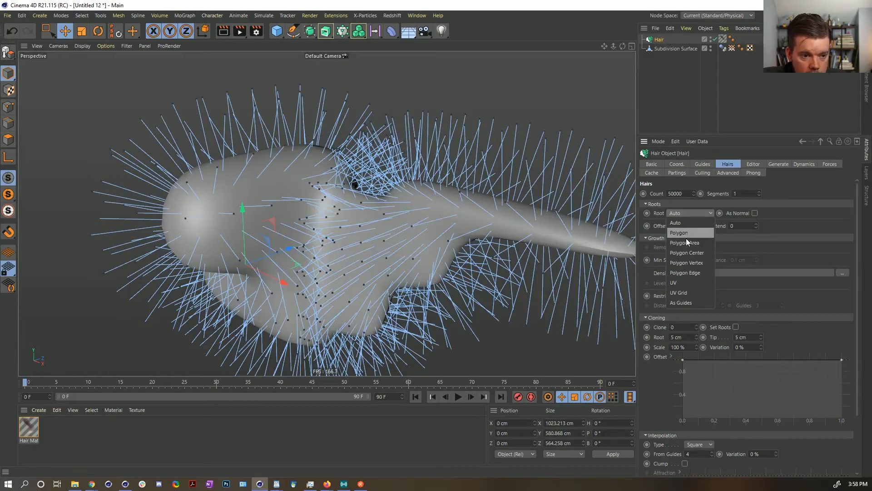
click(686, 298)
alt+drag(202, 156, 221, 183)
Set the hair guides to 1 segment and a length of 10 cm
click(705, 165)
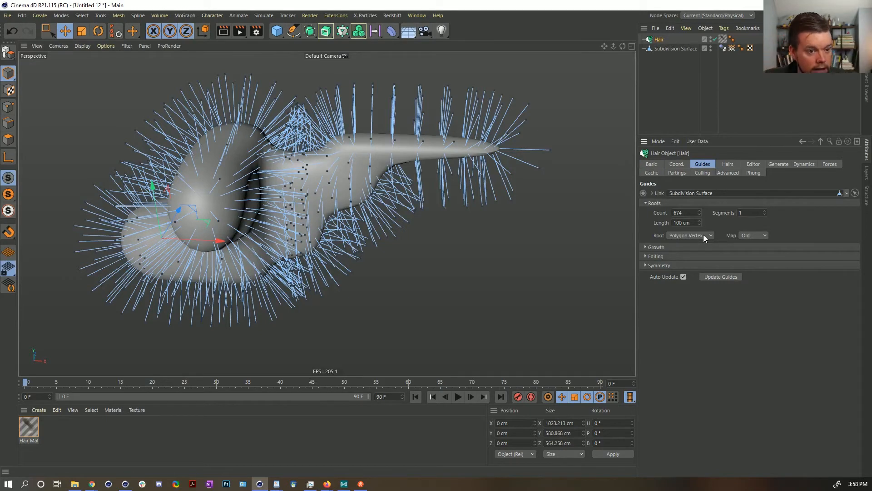
alt+drag(306, 232, 286, 223)
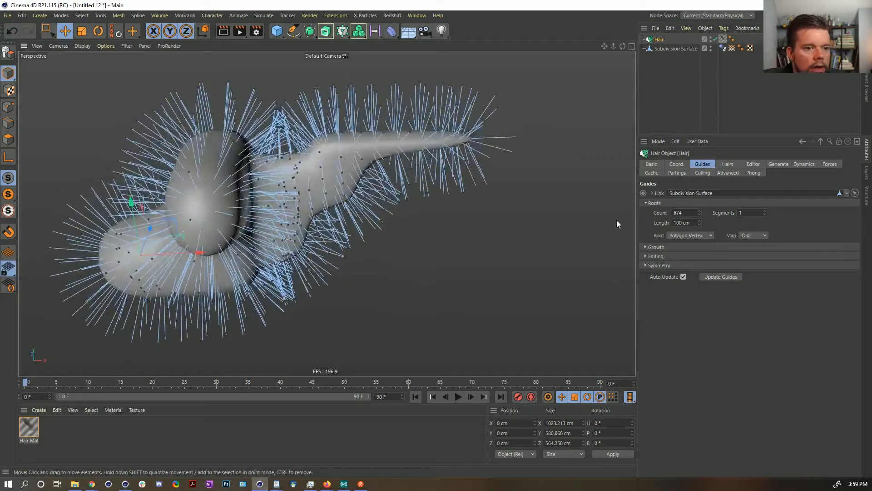
double_click(684, 222)
text(10)
key(Return)
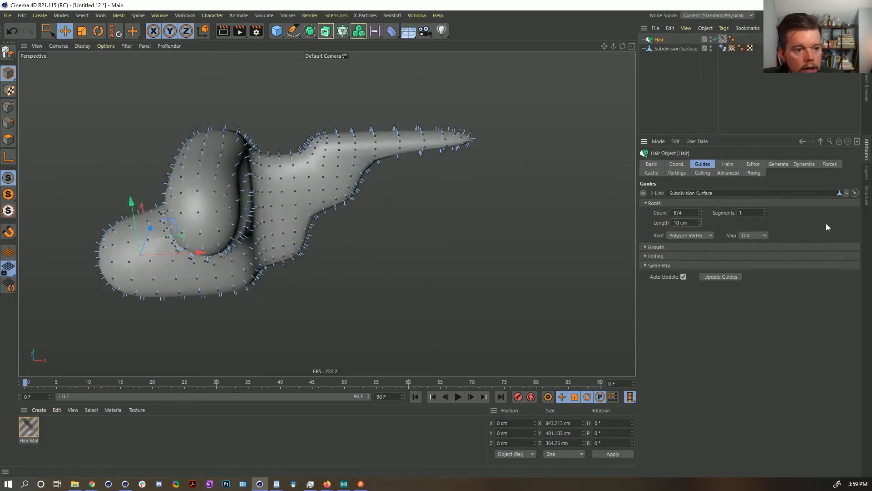
alt+drag(208, 190, 364, 214)
Disable Render Hairs on the Hair object and set its generated geometry type to Flat
click(776, 164)
click(807, 165)
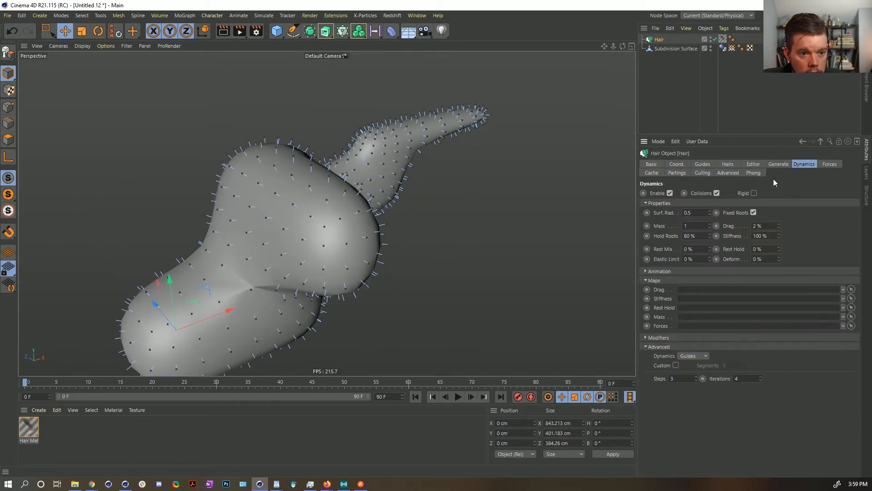
click(829, 164)
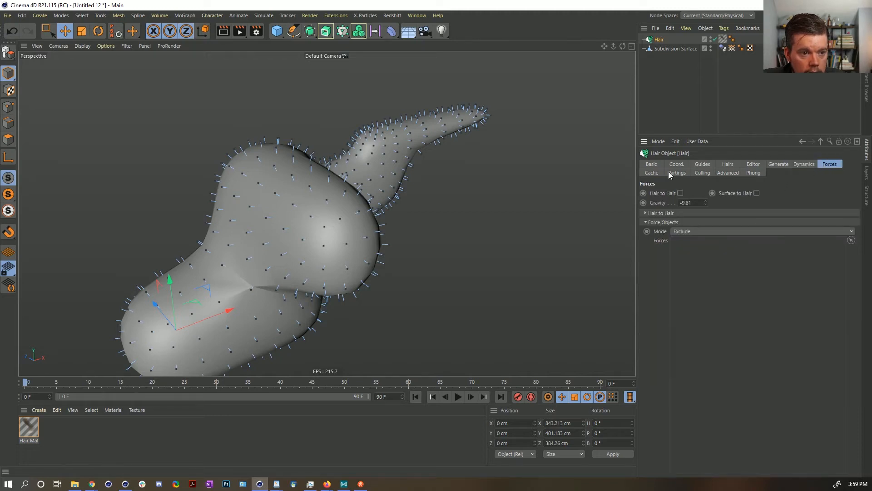
click(779, 167)
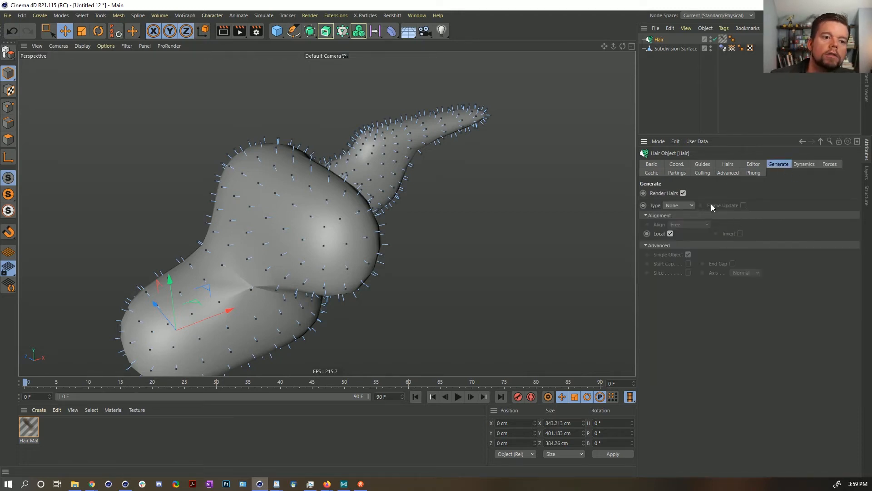
click(679, 206)
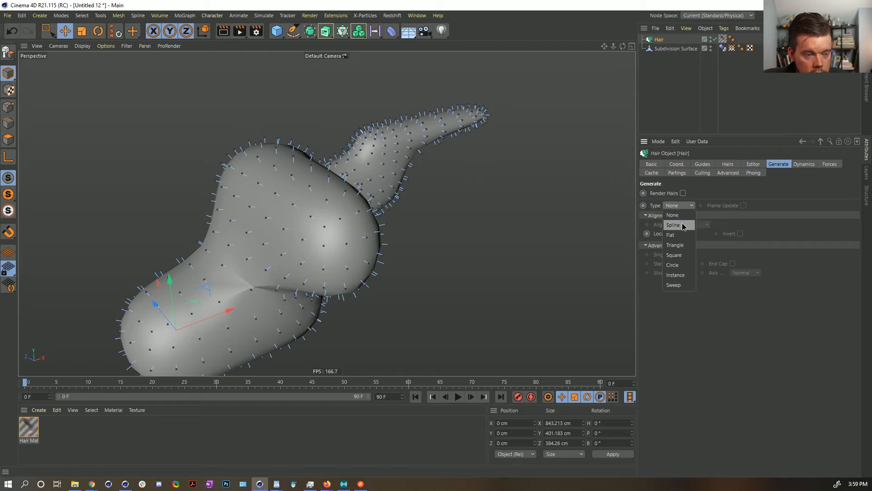
click(681, 235)
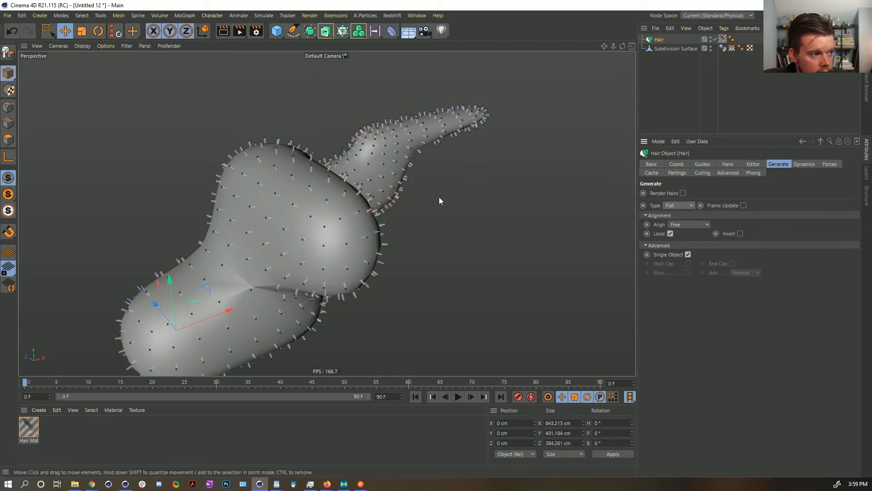
Increase the hair thickness in the Hair Mat material to widen the generated flat polygons
click(30, 424)
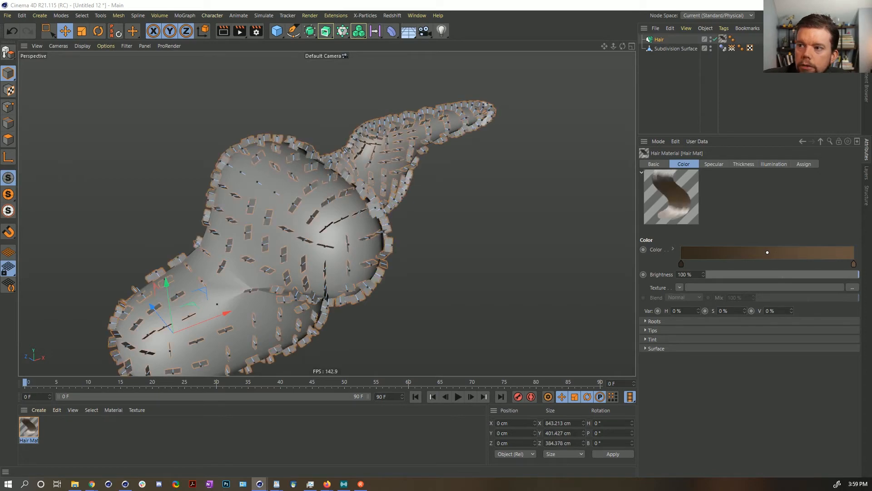
scroll(420, 210, up, 10)
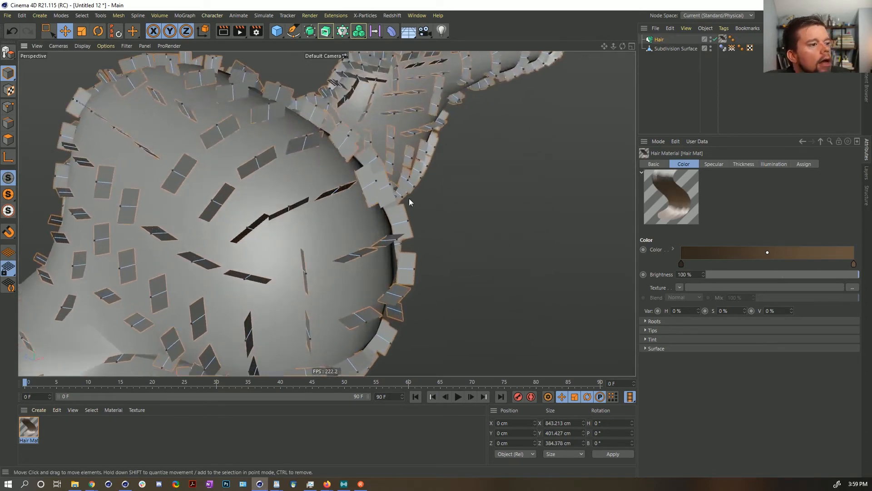
scroll(274, 194, down, 10)
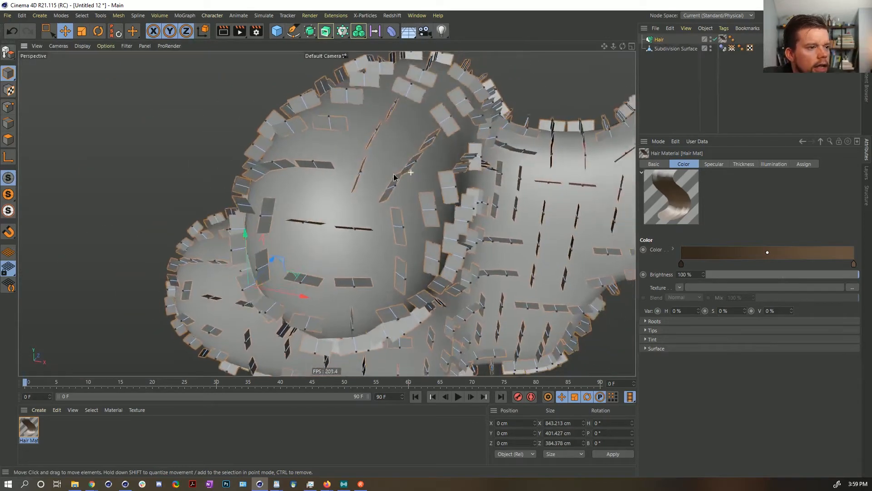
Display the viewport with Gouraud shading and lines, and examine how the flat hair polygons are oriented around the body
alt+drag(279, 191, 452, 198)
key(n)
key(b)
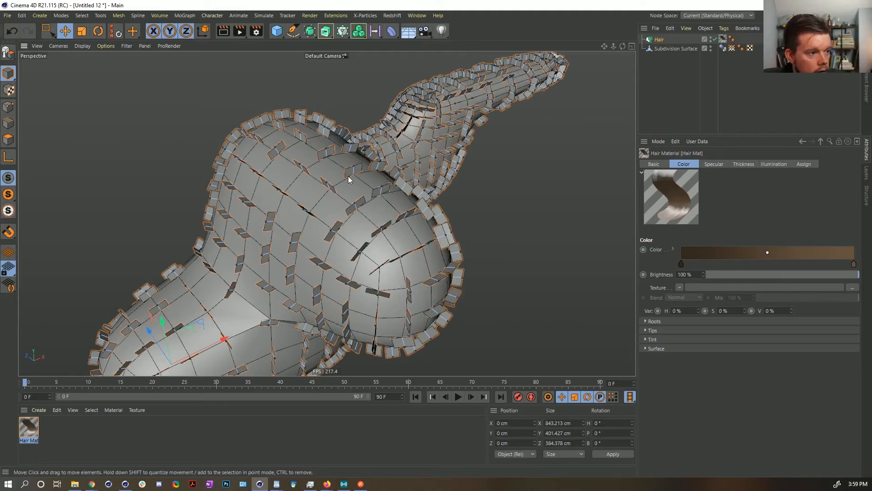
mouse_move(350, 175)
alt+right_down()
mouse_move(356, 166)
mouse_move(335, 183)
alt+right_up()
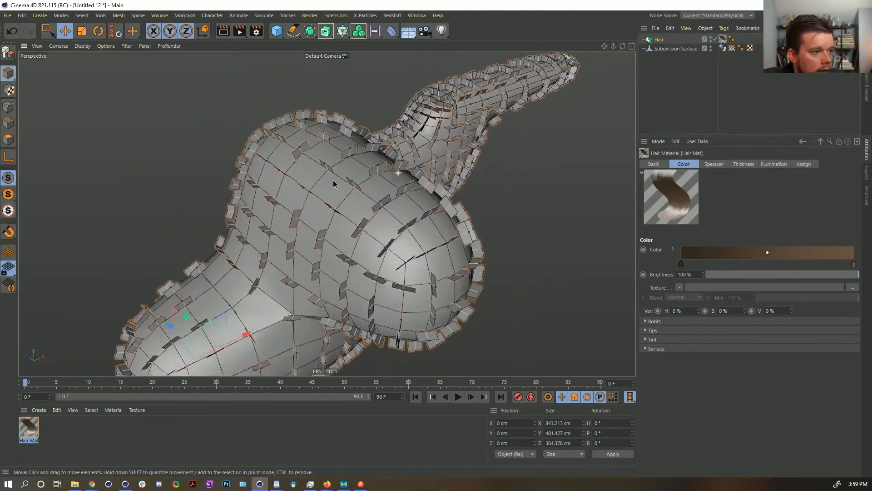
alt+middle_drag(385, 174, 372, 176)
alt+drag(373, 176, 349, 170)
alt+drag(401, 184, 373, 185)
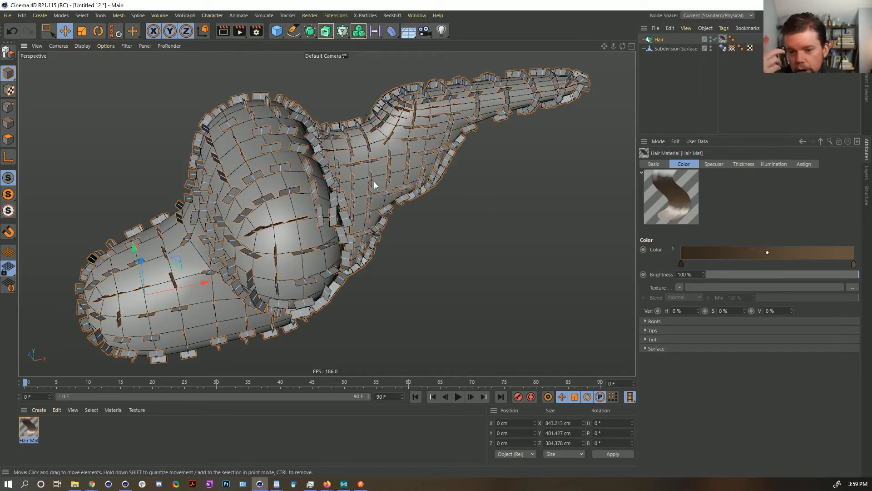
alt+middle_drag(296, 170, 322, 163)
alt+drag(304, 165, 268, 157)
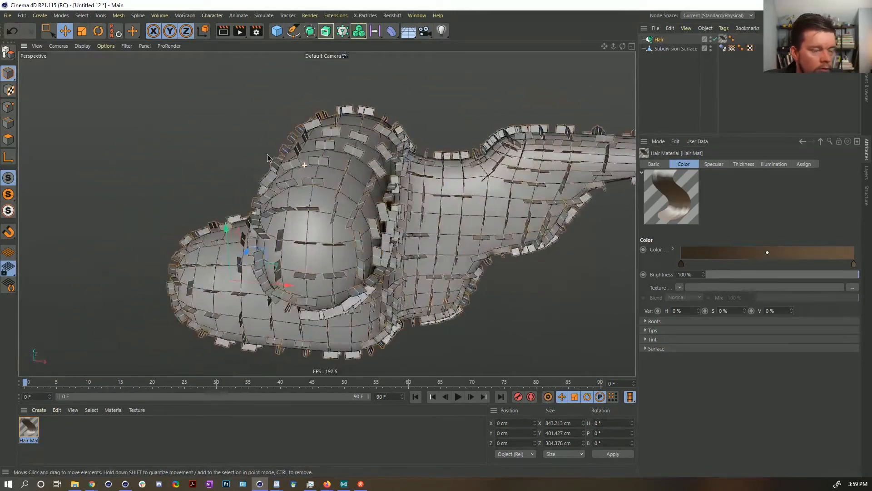
Try the Look Y alignment for the Hair object's generated flat geometry and check it on the body
click(664, 40)
alt+drag(589, 104, 454, 147)
alt+middle_drag(454, 147, 450, 147)
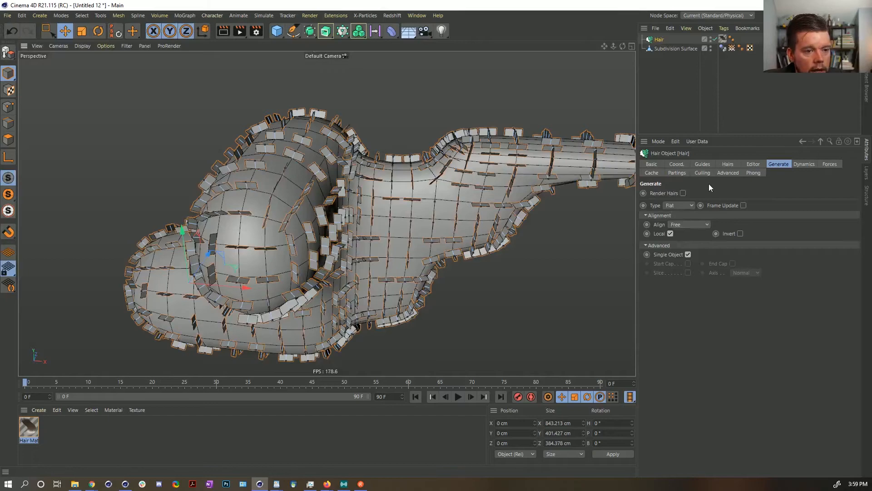
click(677, 228)
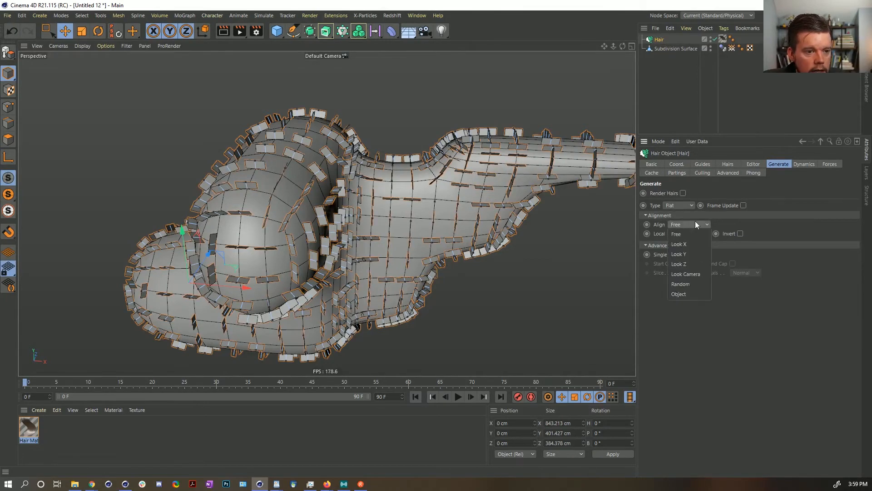
click(699, 254)
alt+drag(304, 224, 350, 249)
alt+middle_drag(366, 237, 441, 210)
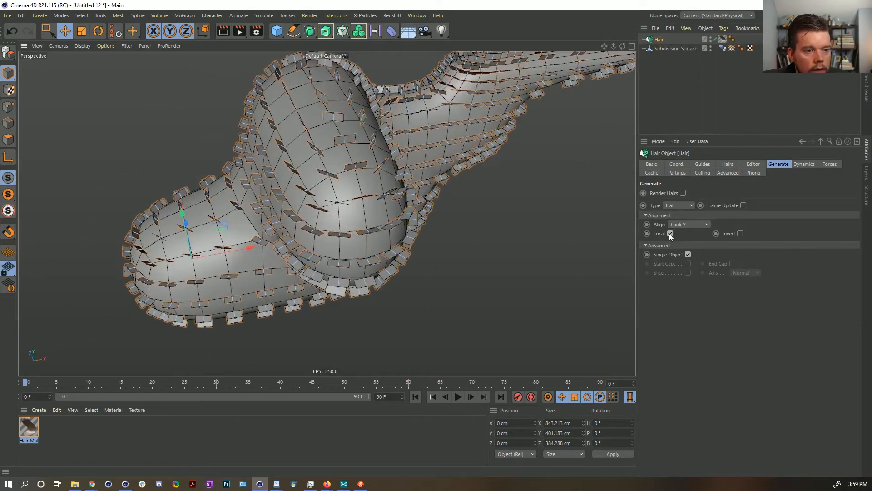
Align the Hair object's generated flat geometry to Look X with the Local option disabled
click(682, 225)
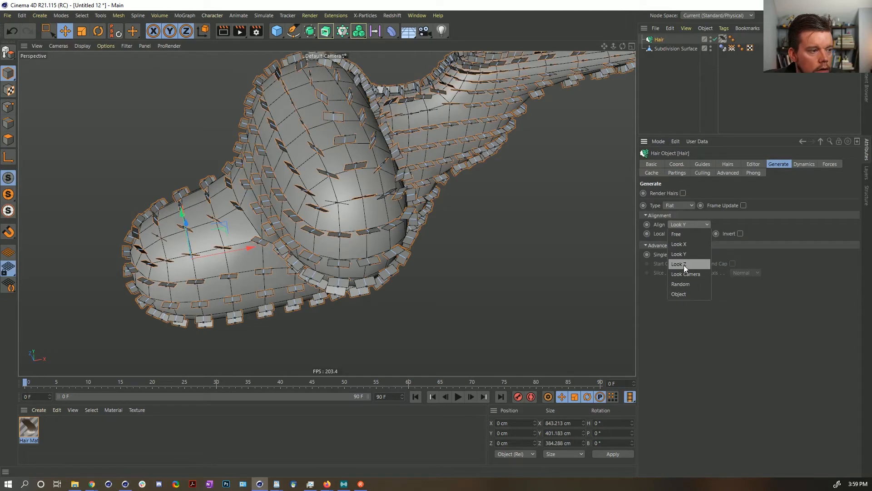
click(680, 244)
alt+drag(411, 207, 443, 191)
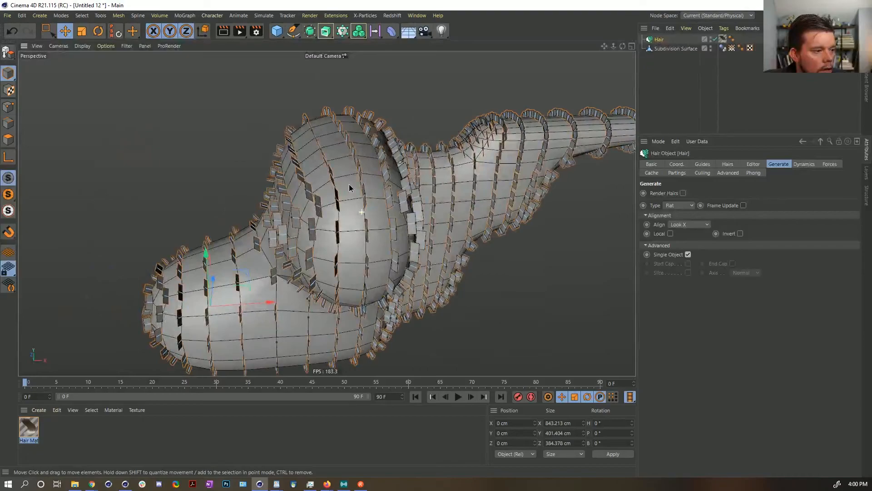
Examine from several sides how the Look X-aligned flat polygons are oriented along the body, its folds and its tapered end
alt+drag(351, 188, 268, 167)
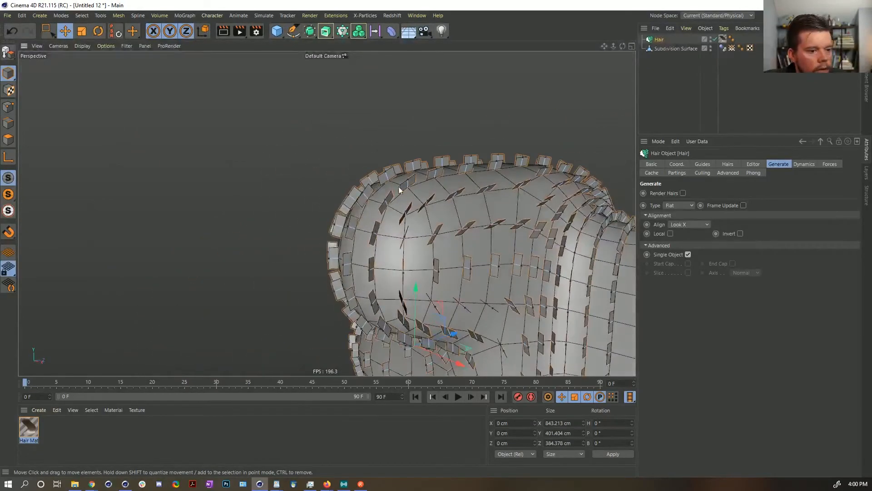
alt+drag(399, 187, 423, 243)
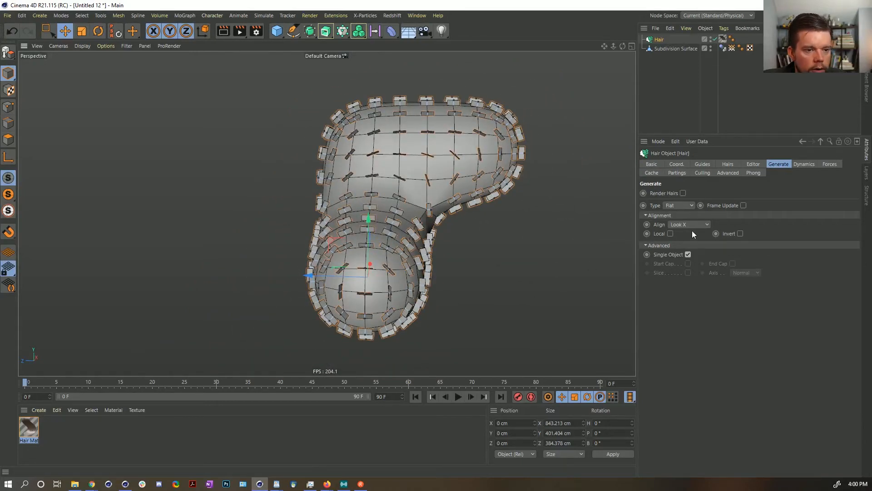
alt+drag(499, 223, 323, 224)
alt+middle_drag(434, 195, 282, 208)
alt+drag(341, 207, 282, 212)
alt+right_drag(282, 212, 354, 199)
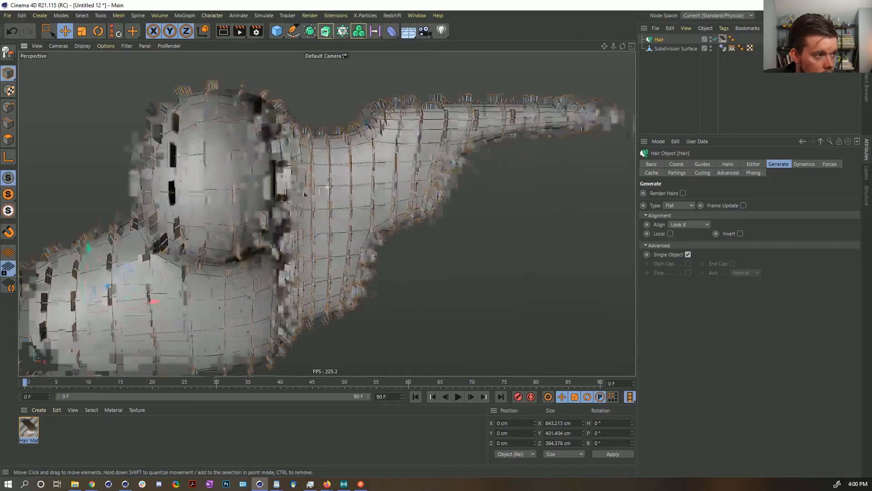
alt+drag(355, 195, 231, 166)
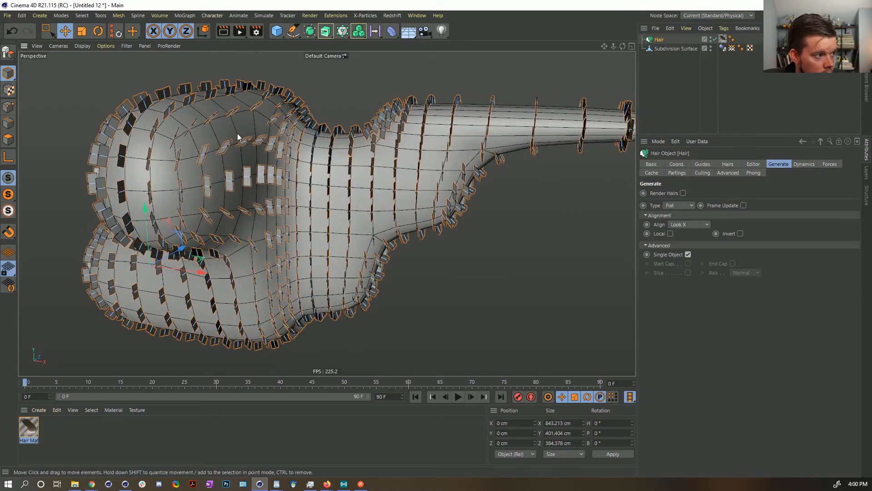
alt+drag(425, 150, 404, 170)
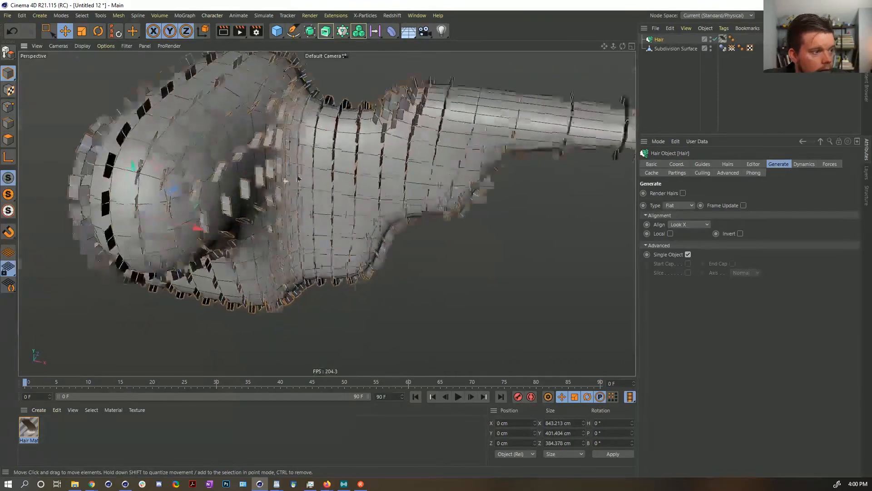
alt+right_drag(286, 164, 344, 160)
alt+drag(285, 159, 250, 177)
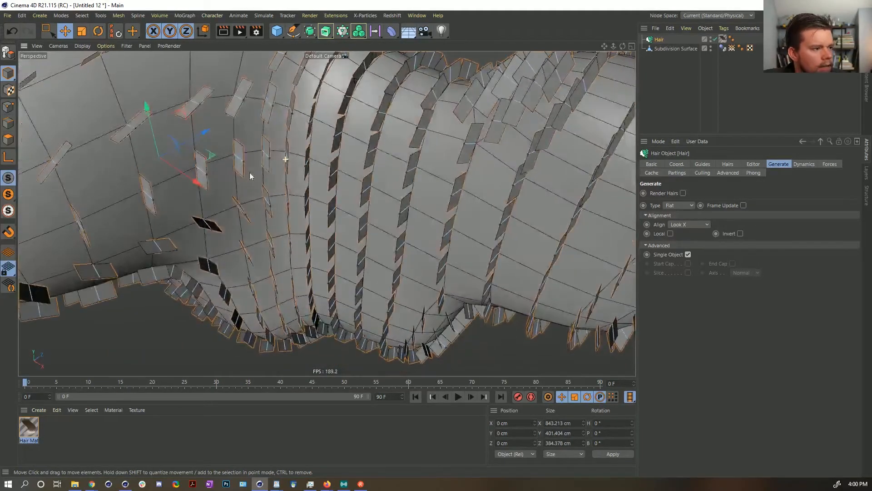
alt+drag(152, 120, 183, 129)
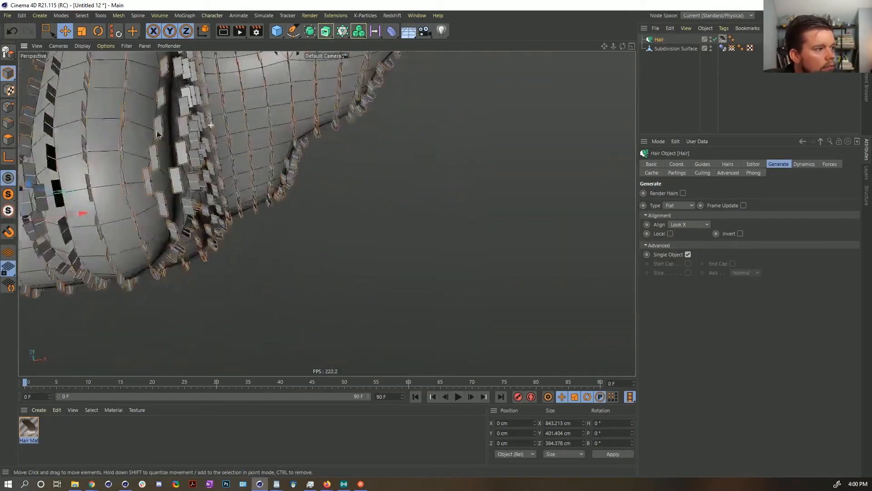
alt+middle_drag(182, 129, 254, 172)
alt+drag(271, 175, 330, 184)
alt+drag(200, 296, 164, 284)
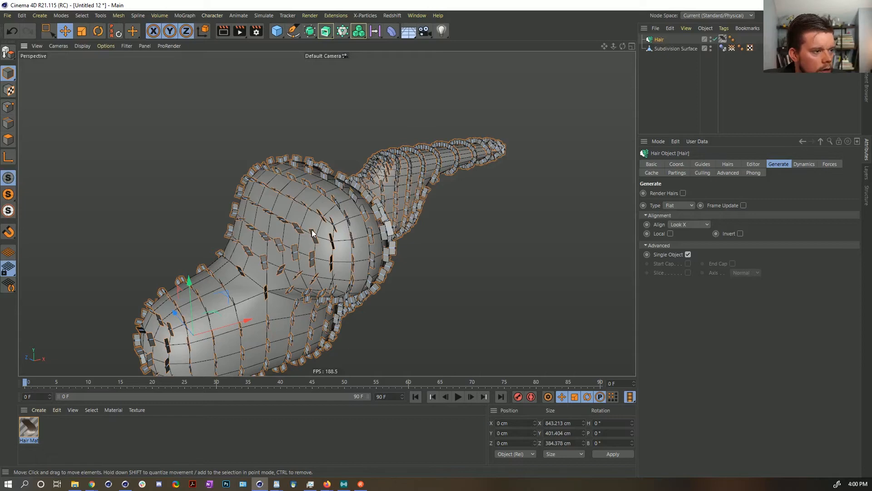
alt+drag(336, 226, 454, 209)
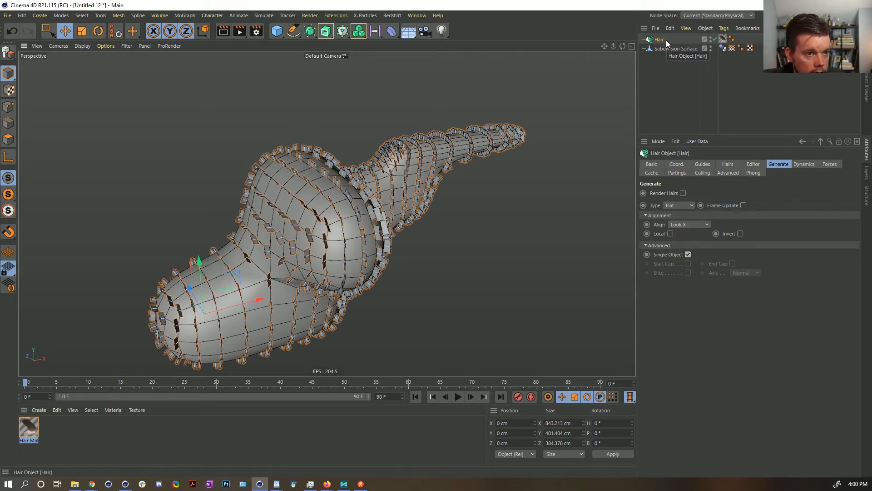
Try converting the Hair object to an editable polygon object, and undo the conversion
key(c)
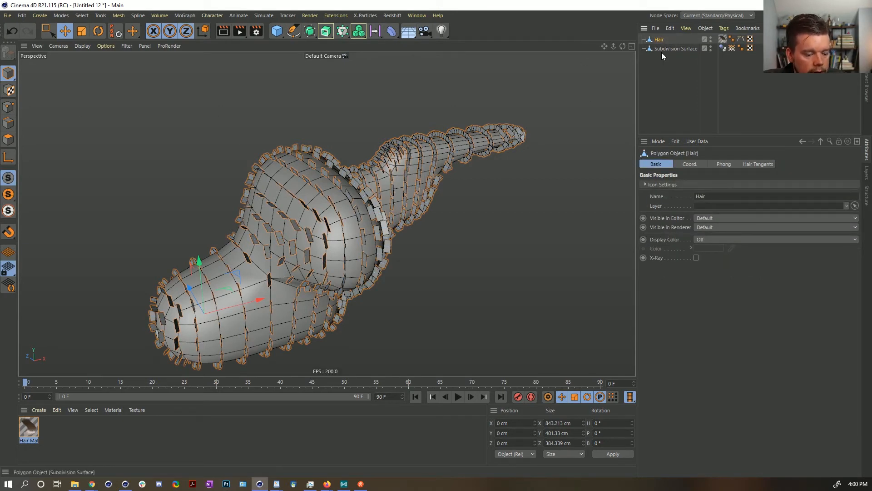
key(ctrl+z)
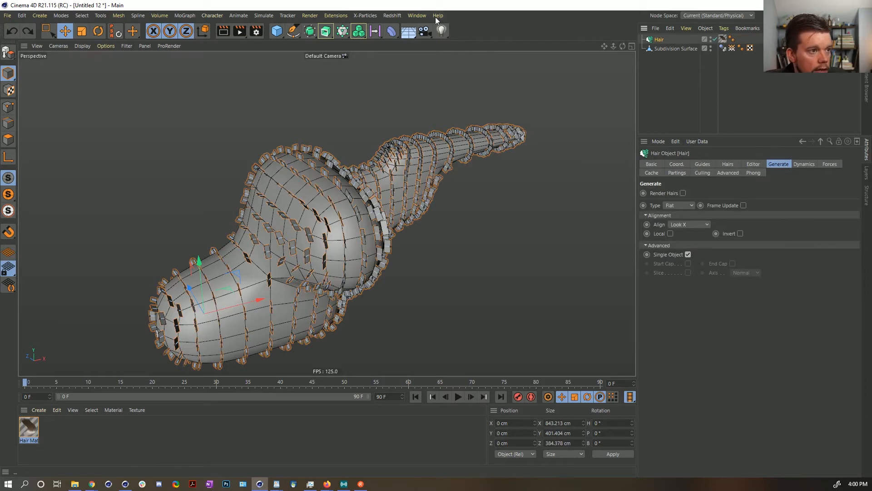
click(416, 15)
click(475, 6)
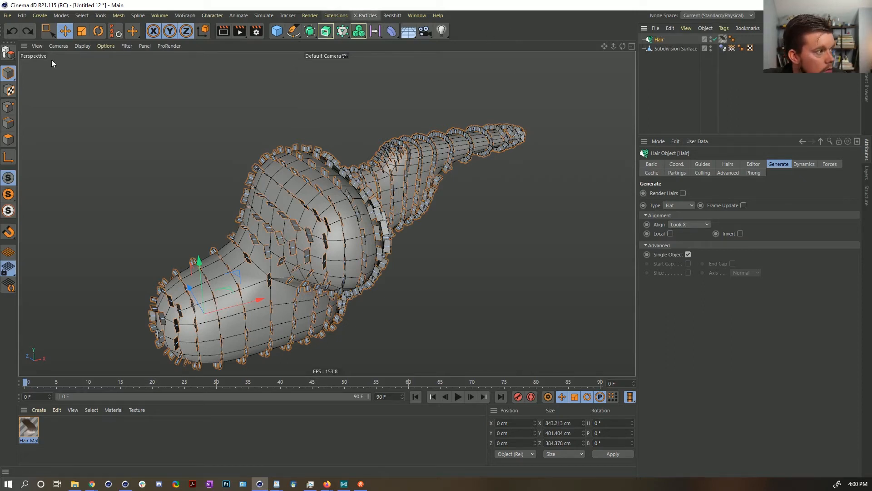
Save the project as [2b]Scales_HairTest.c4d in the SceneFiles folder
click(7, 16)
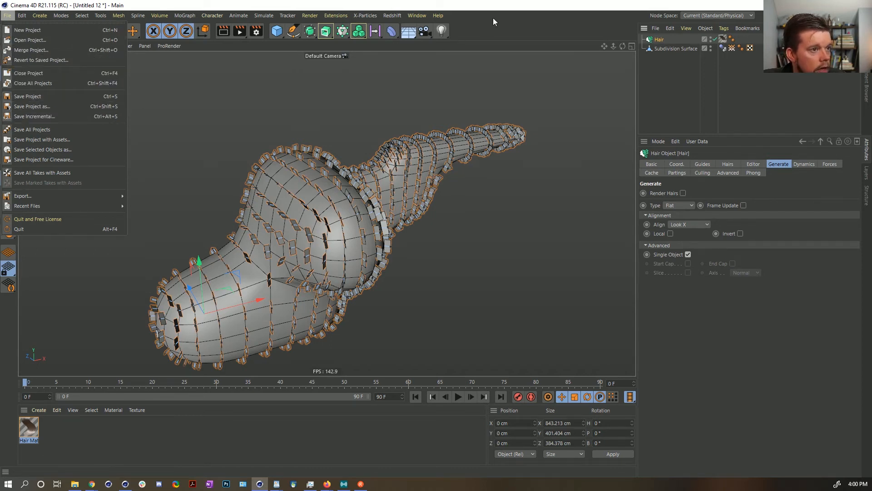
click(56, 107)
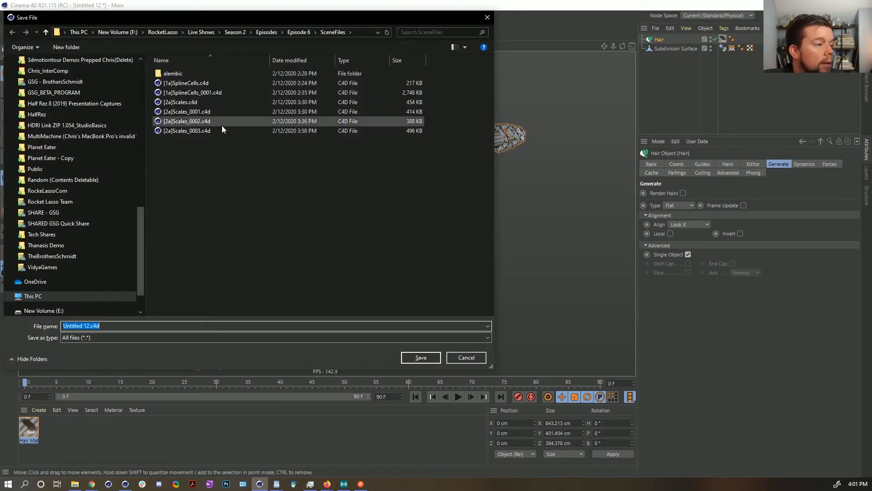
click(179, 132)
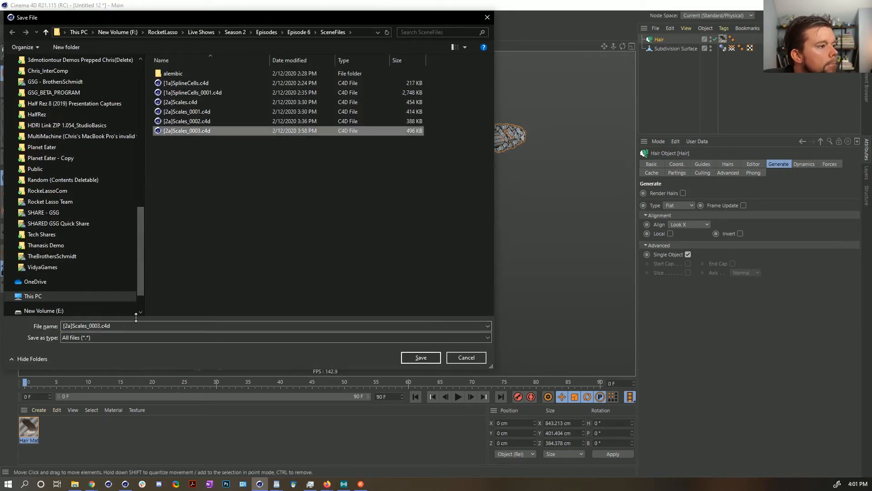
click(67, 326)
click(67, 327)
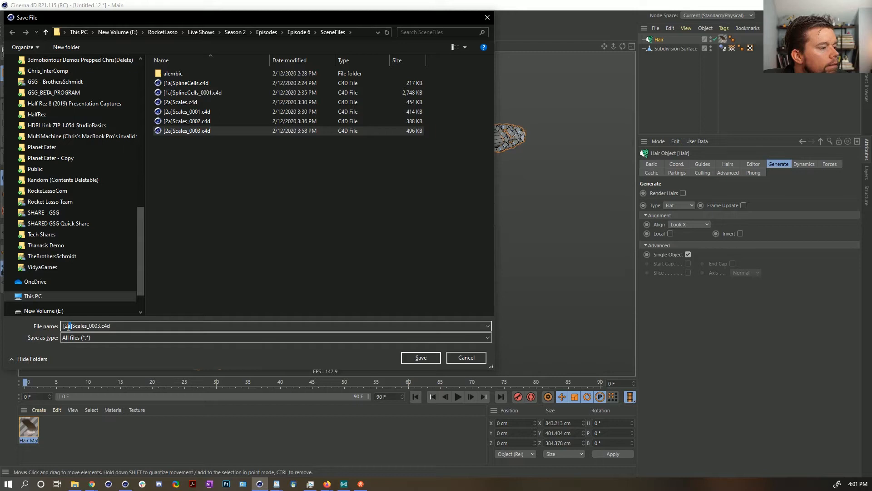
text(b)
drag(90, 326, 107, 327)
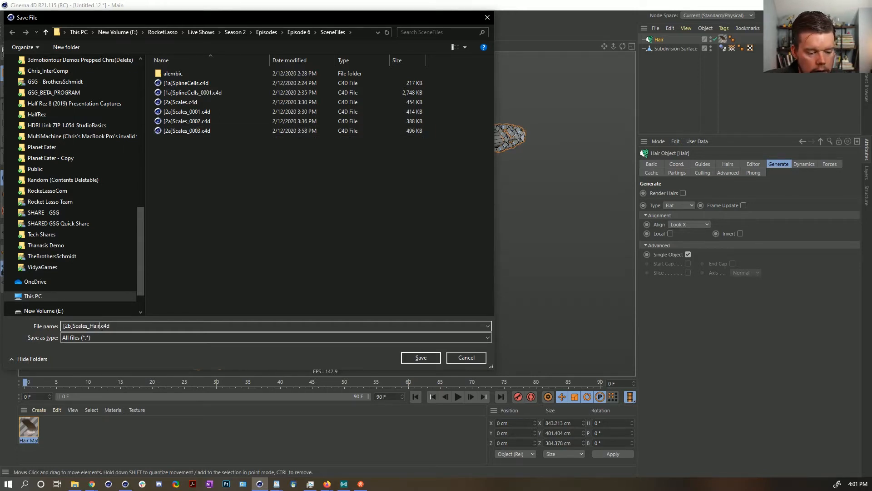
text(HairTest)
key(Return)
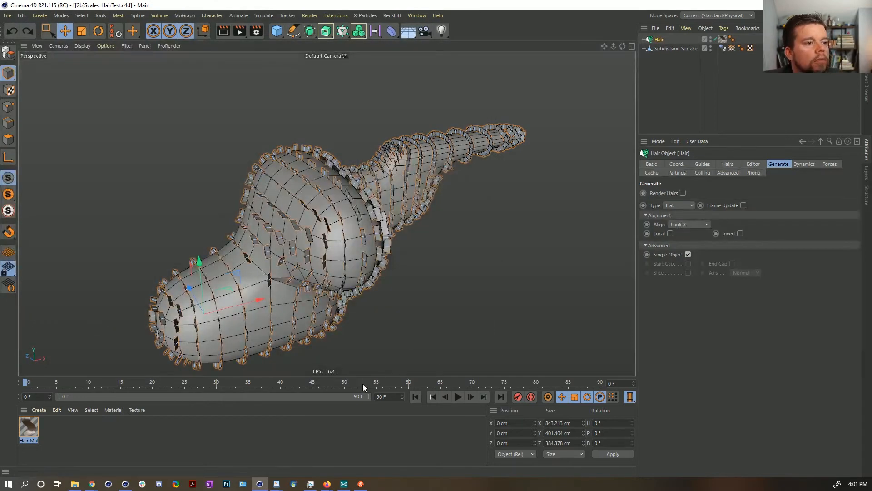
Disable dynamics on the Hair object, test the playback briefly and return to the first frame
click(654, 38)
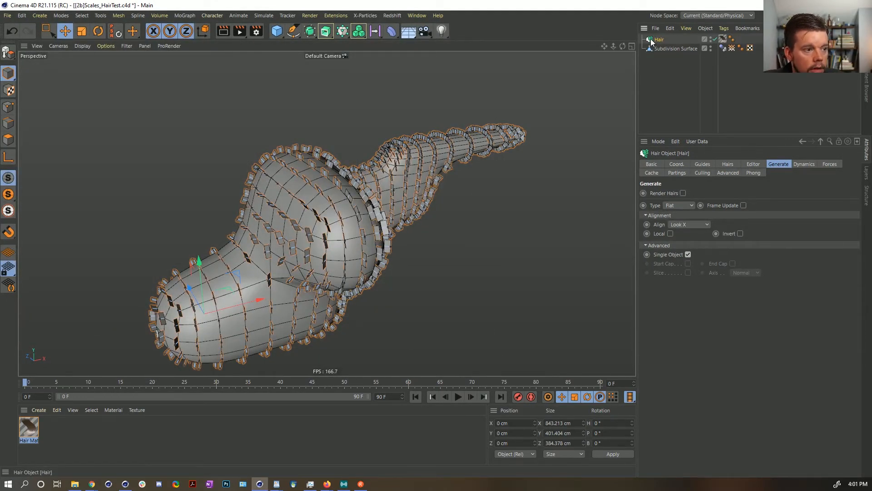
click(830, 162)
click(815, 165)
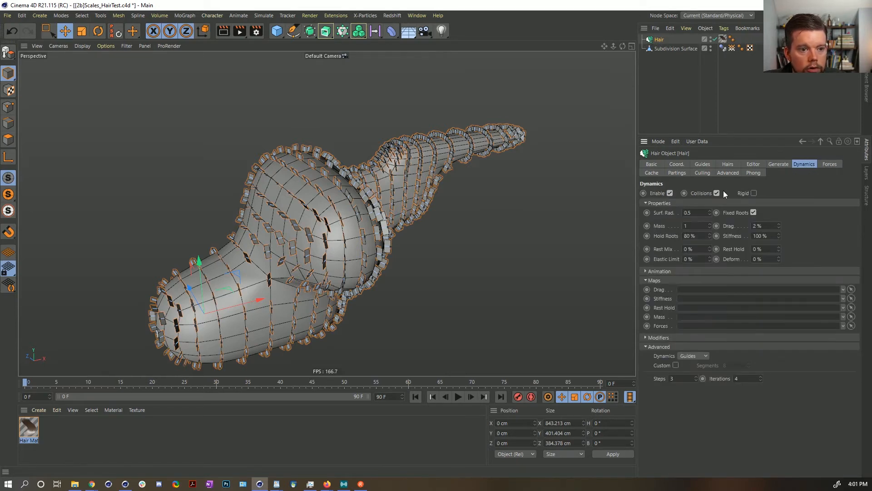
click(670, 193)
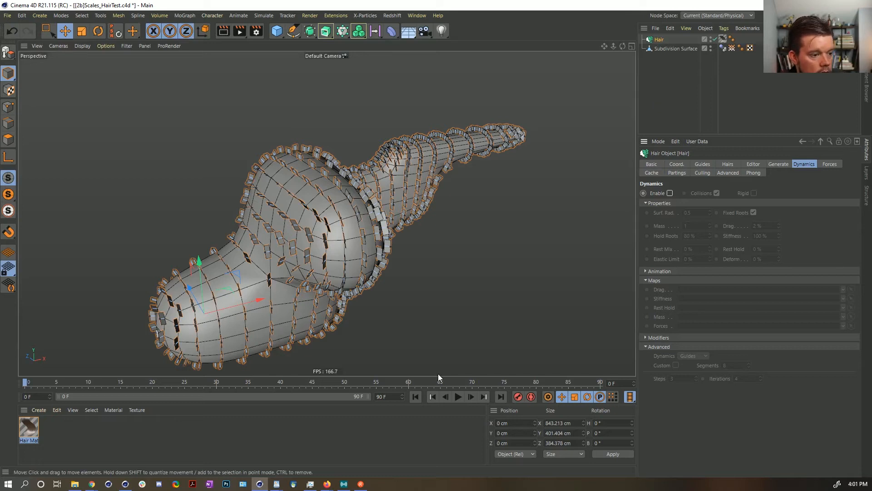
click(458, 397)
click(458, 397)
click(416, 397)
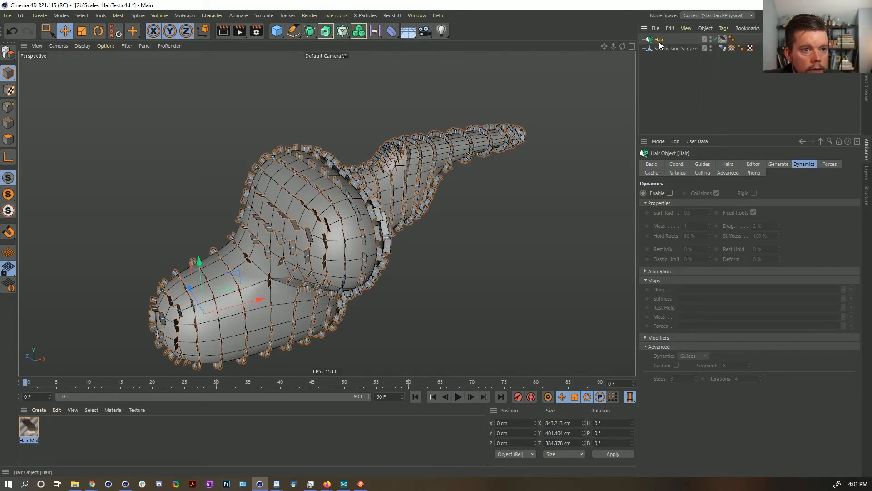
Switch to the [2a]Scales_0003.c4d scene and paste the Hair object into it
click(417, 15)
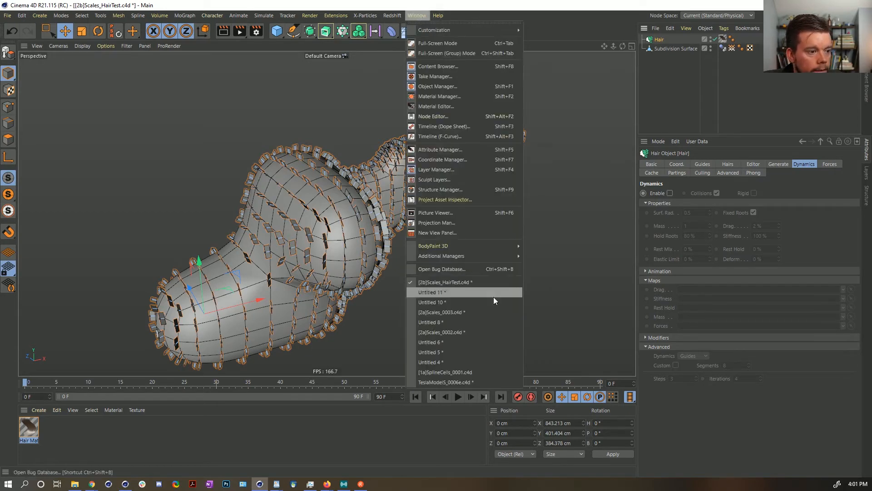
click(458, 312)
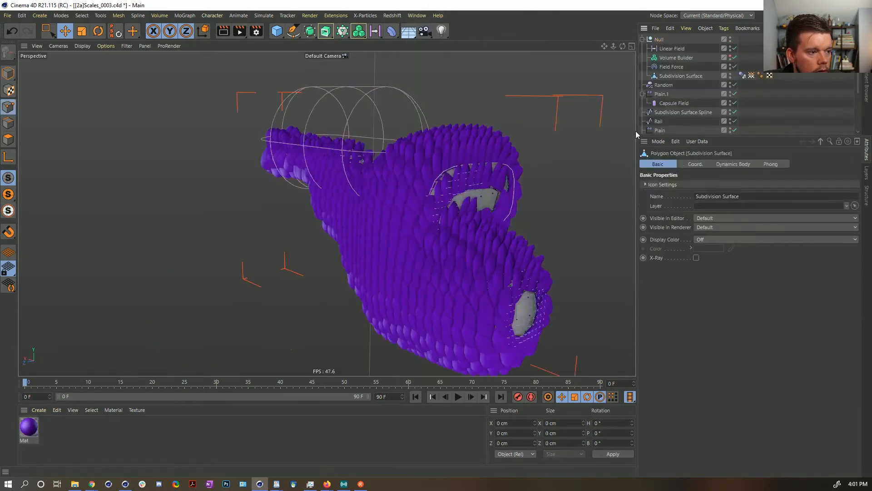
key(ctrl+v)
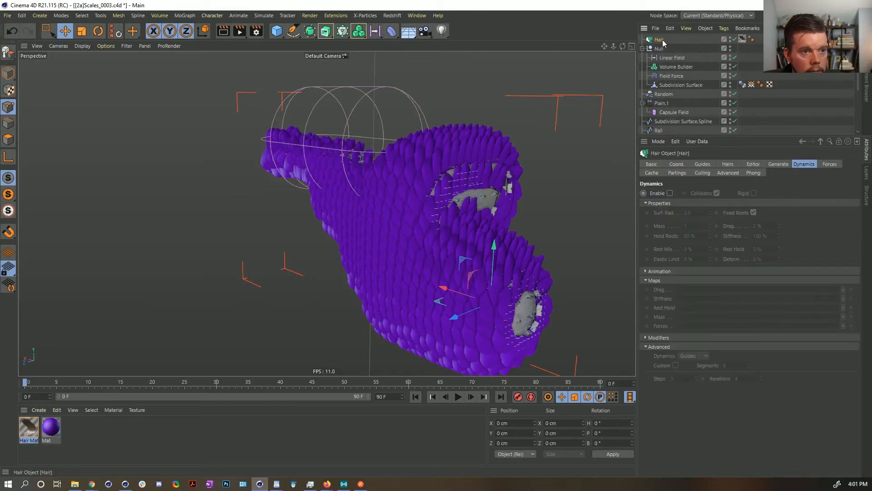
Link the Hair object's guides to the Subdivision Surface mesh at the end of the object hierarchy
click(703, 164)
scroll(686, 109, down, 4)
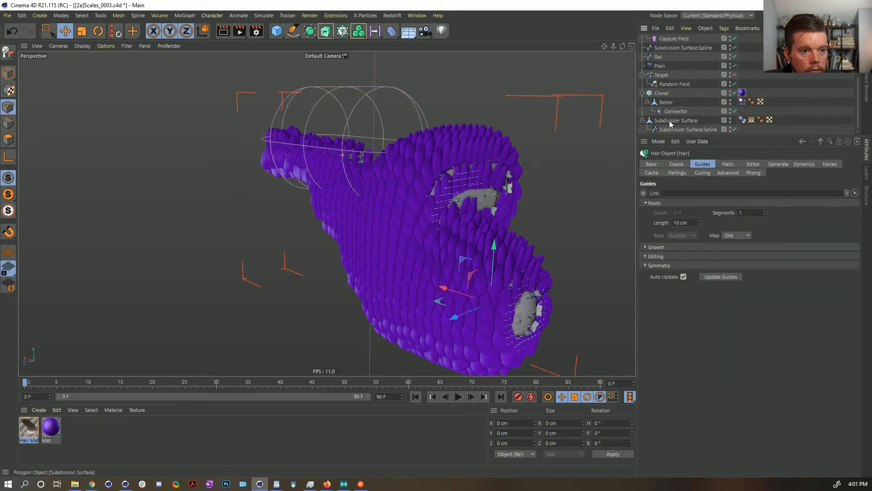
drag(672, 120, 689, 193)
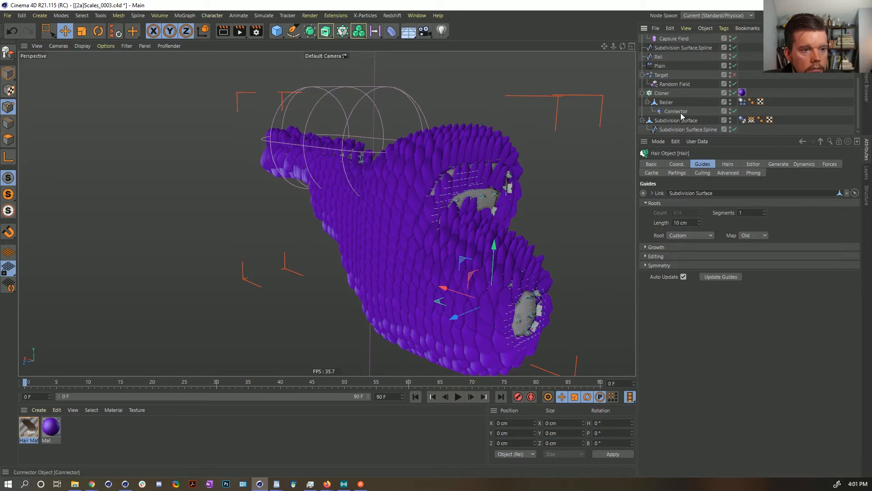
Disable the Cloner that produces the purple scales and inspect the hair on the bare mesh
scroll(673, 129, up, 4)
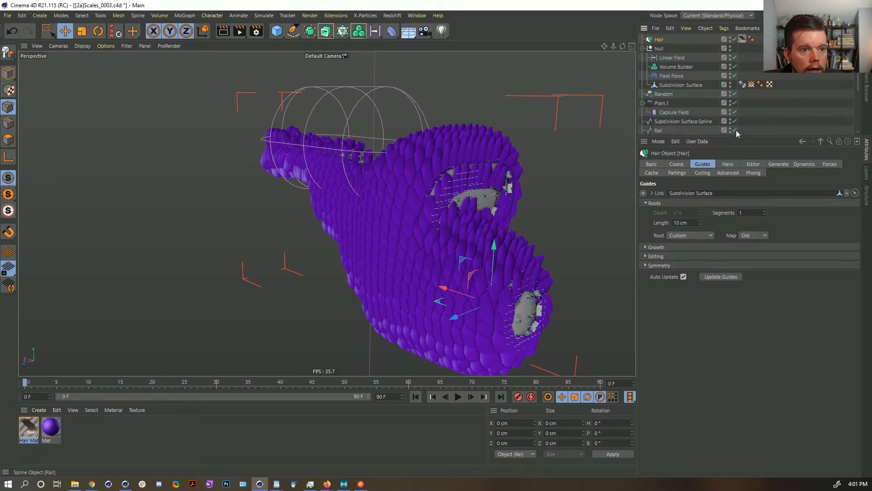
scroll(736, 127, down, 3)
click(734, 93)
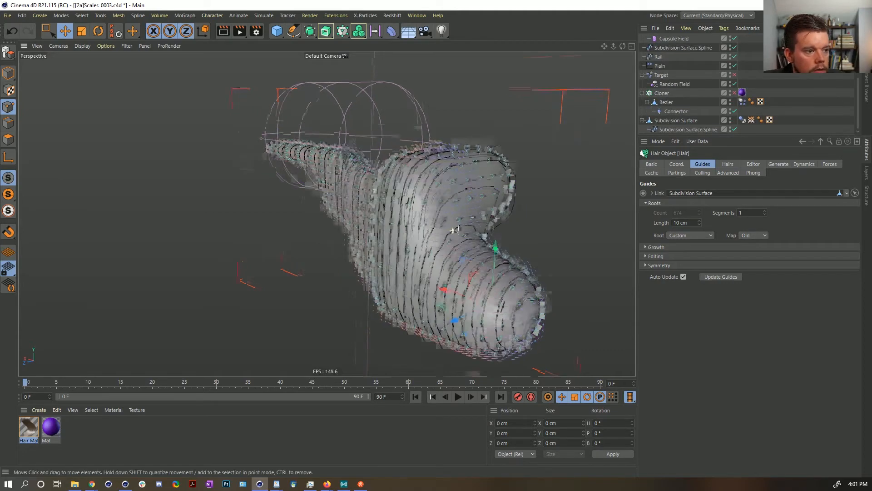
scroll(440, 201, up, 5)
alt+drag(403, 186, 458, 202)
alt+right_drag(458, 203, 362, 239)
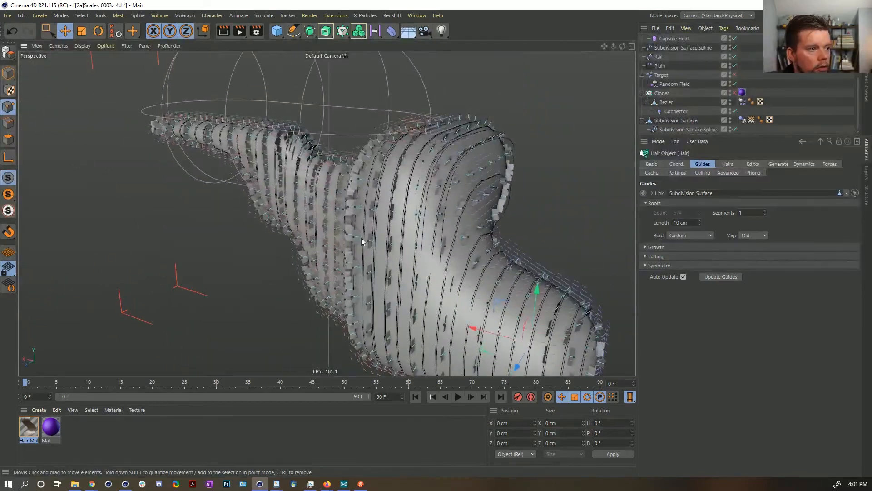
alt+drag(329, 220, 290, 238)
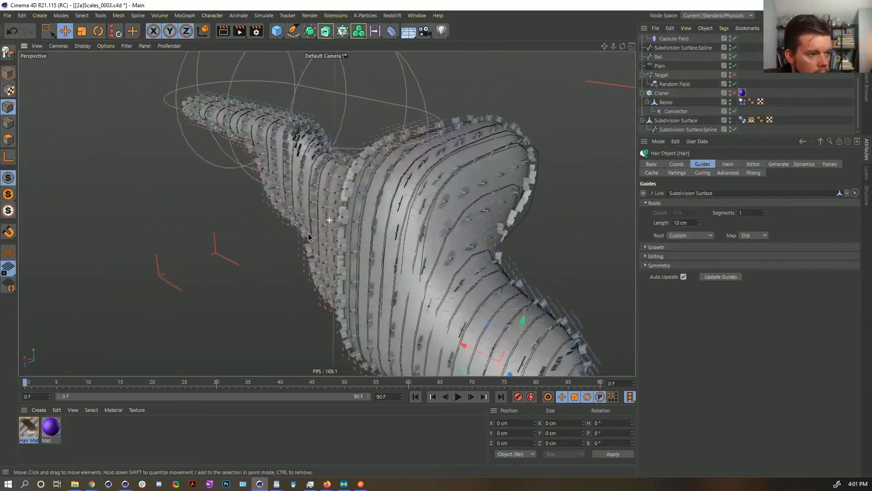
Try a Hair Mat thickness of 59.5 cm at the root and 79.9 cm at the tip, and undo both changes
double_click(35, 430)
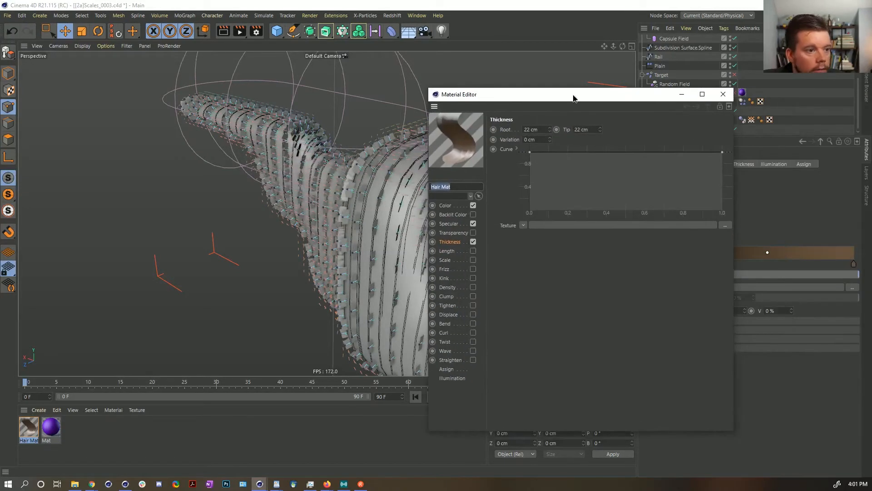
click(473, 243)
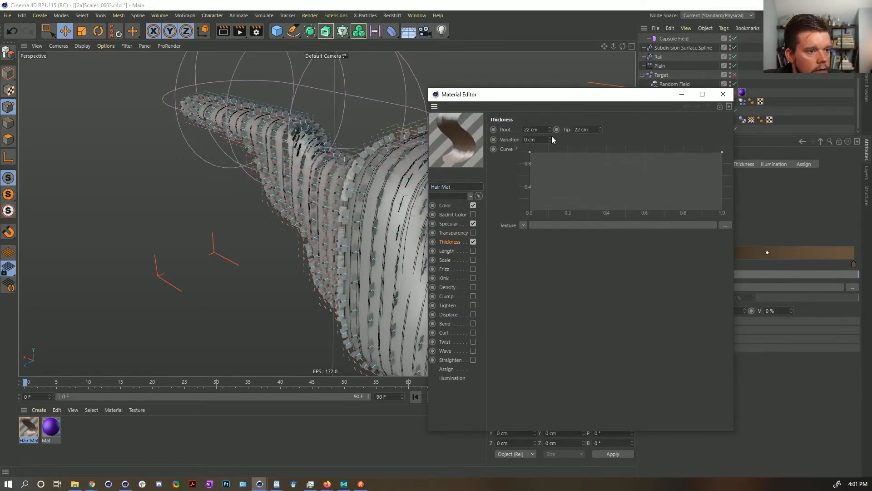
drag(549, 130, 550, 100)
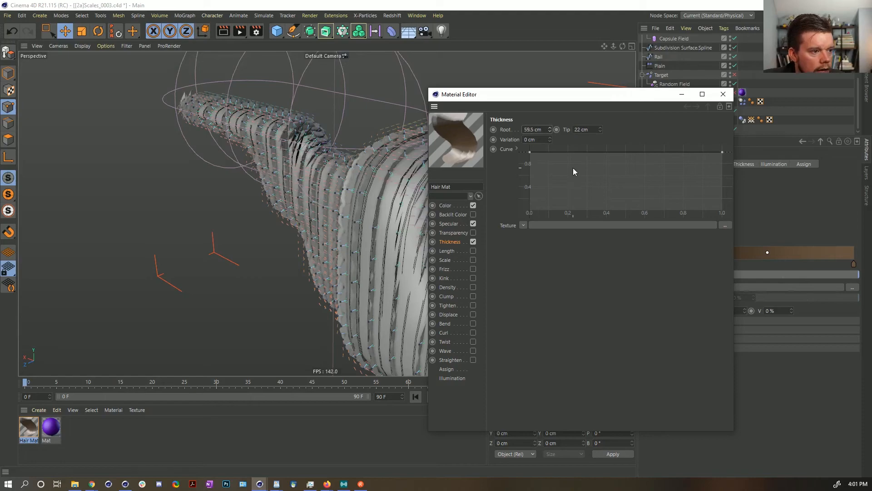
drag(600, 129, 600, 93)
alt+drag(342, 225, 398, 210)
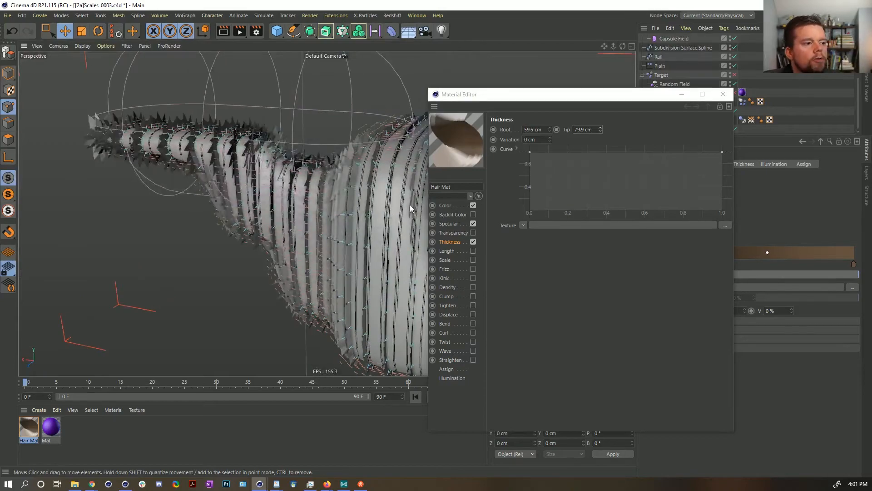
key(ctrl+z)
key(ctrl+z)
click(723, 94)
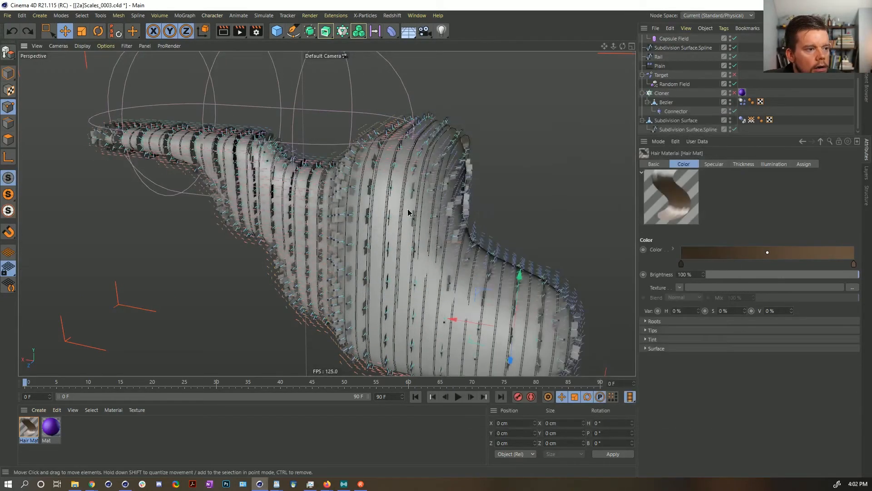
Enlarge the object list and delete the Null group containing the Linear Field, Volume Builder and Field Force
alt+drag(296, 211, 427, 193)
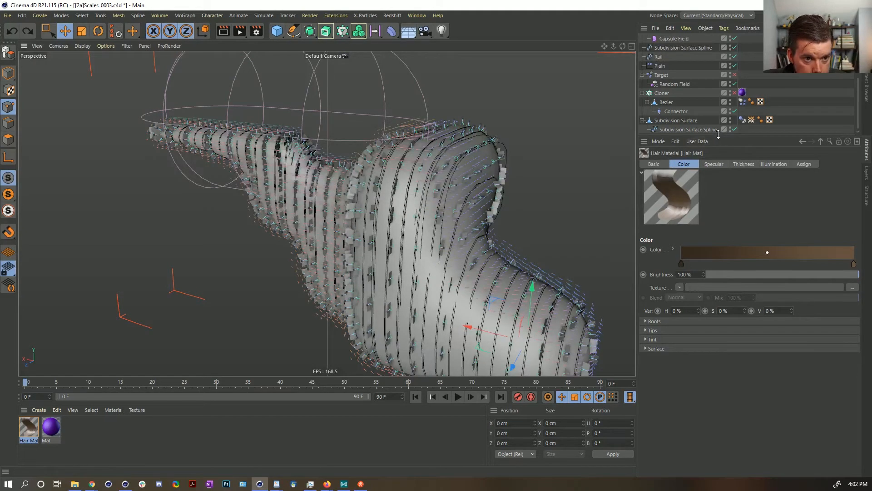
drag(721, 136, 733, 229)
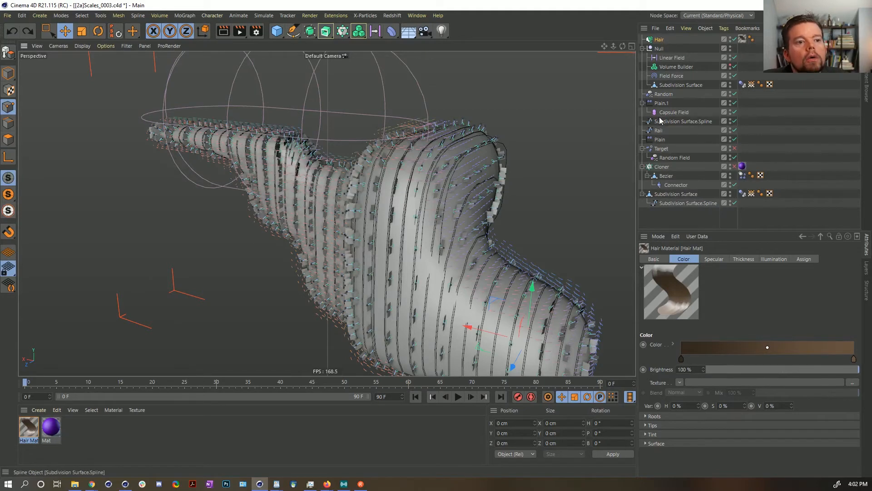
click(660, 49)
key(Delete)
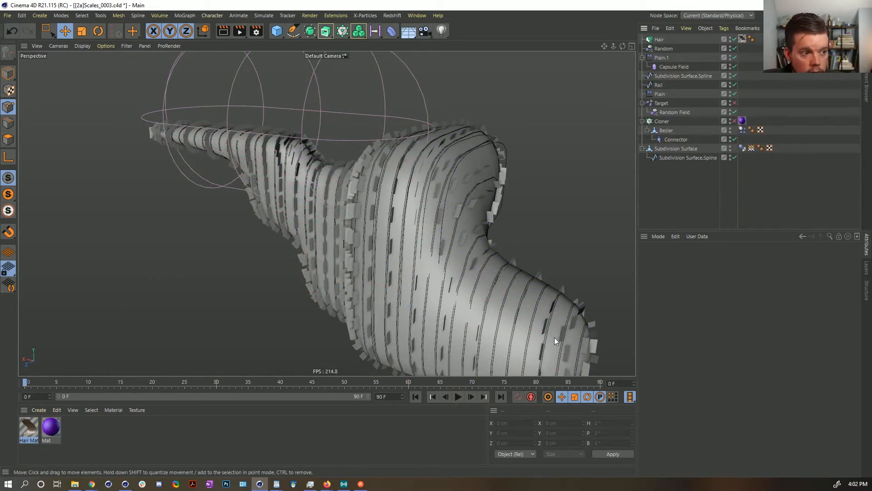
Hide the Rail spline in the viewport and delete the spline nested under the Subdivision Surface mesh
click(731, 84)
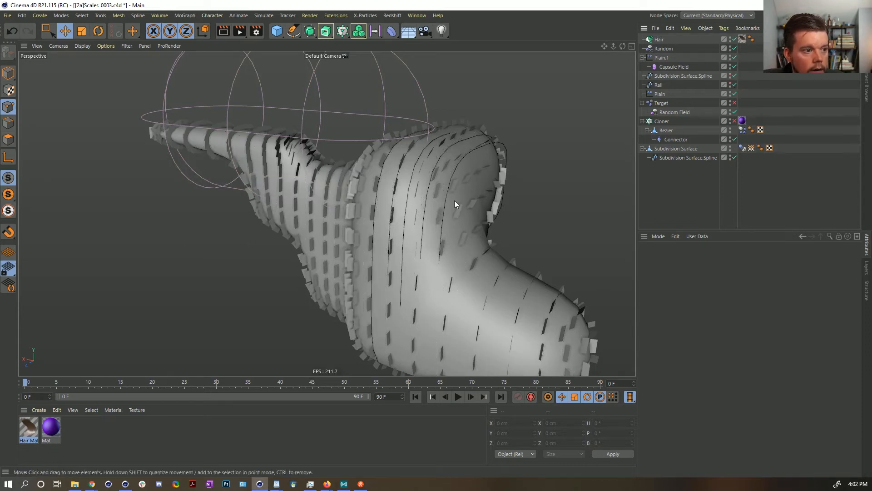
click(674, 157)
key(Delete)
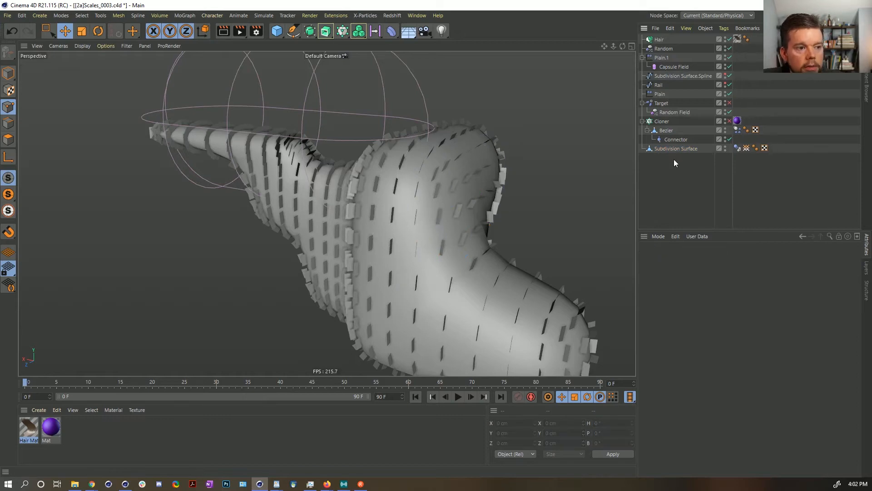
alt+drag(408, 226, 468, 213)
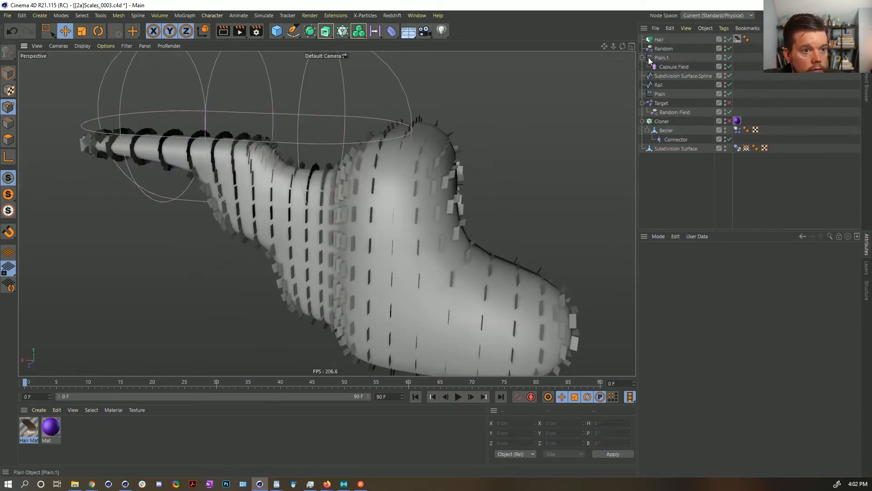
Hide the Plain.1 effector and its Capsule Field in the viewport
click(661, 58)
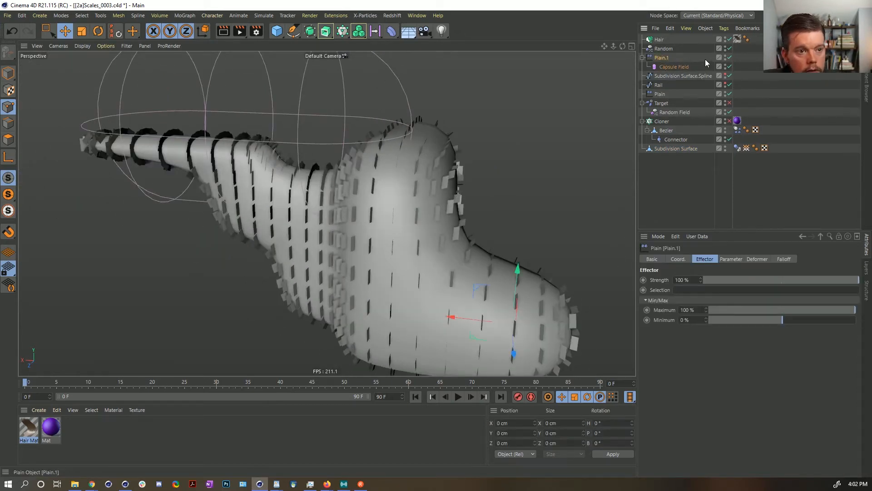
double_click(726, 56)
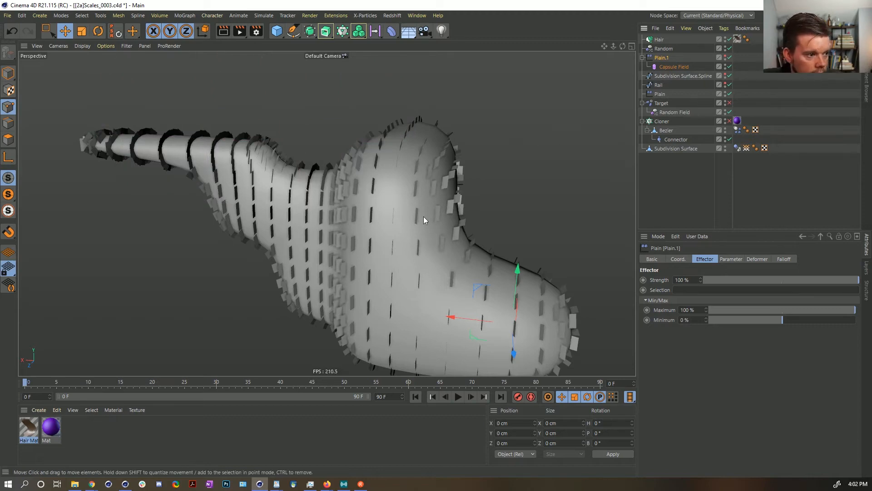
alt+drag(433, 225, 400, 220)
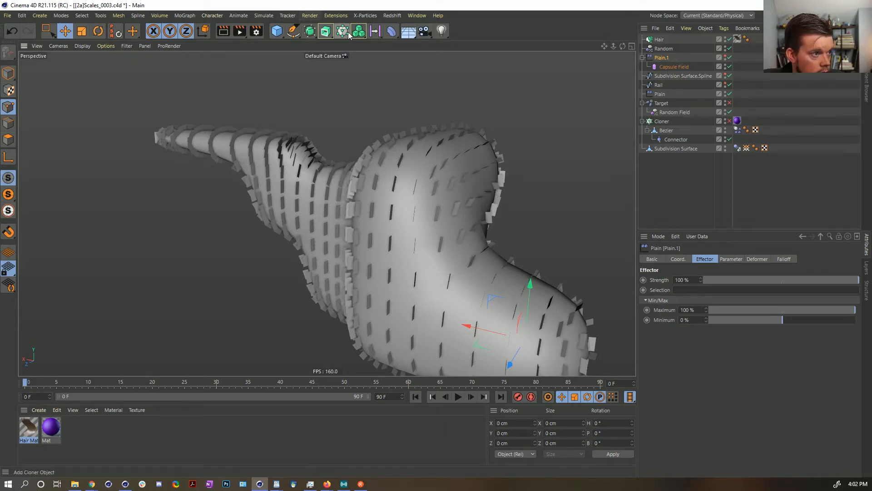
Add a Field Force to the scene and put the Hair object in its field list as a point object
click(274, 17)
mouse_move(289, 78)
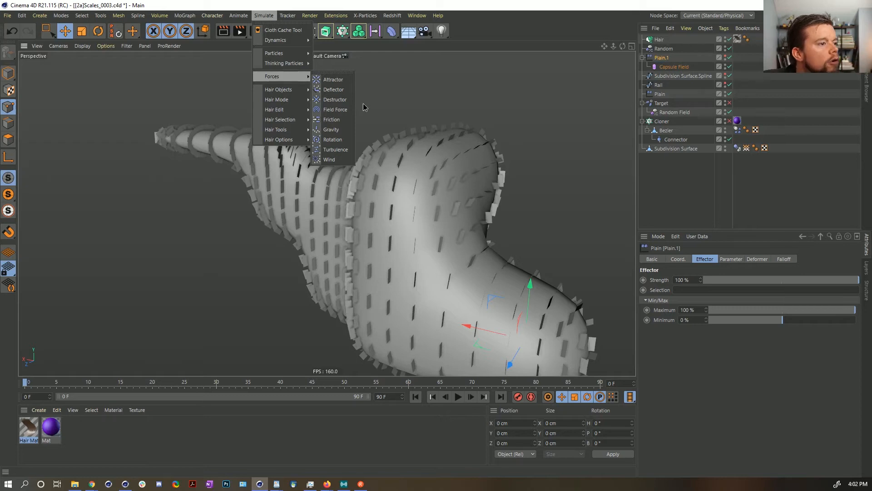
click(345, 110)
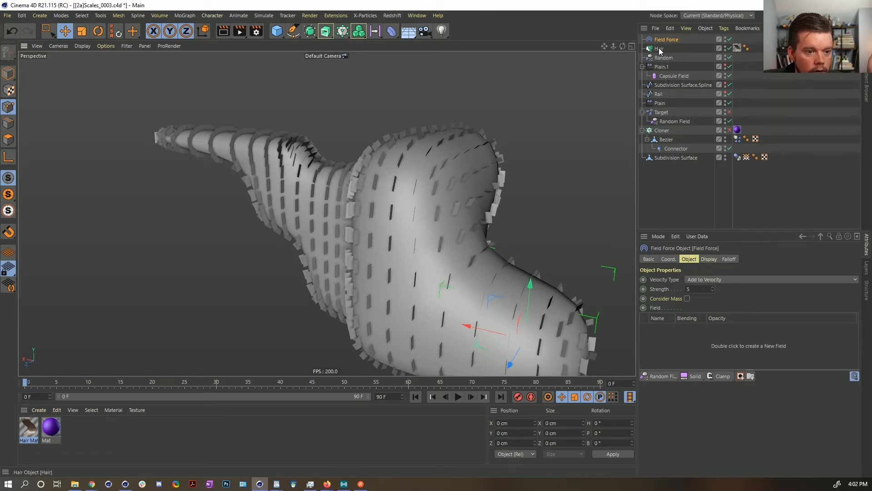
drag(659, 50, 671, 340)
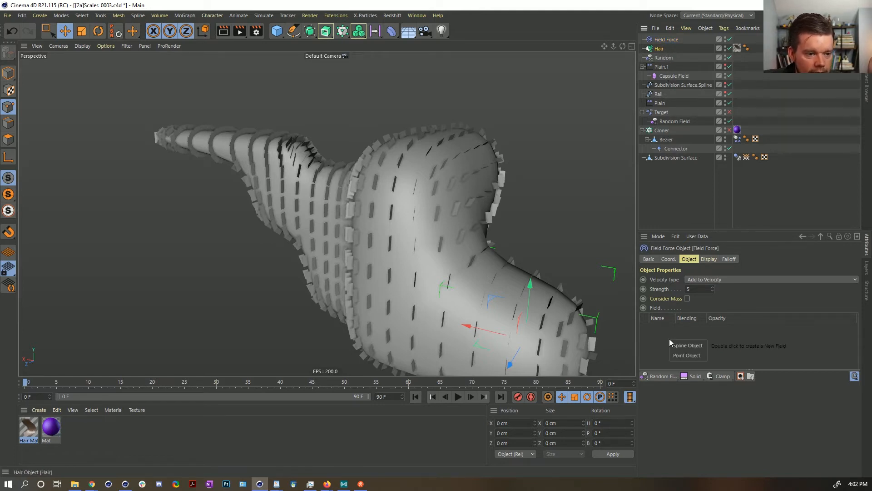
click(697, 356)
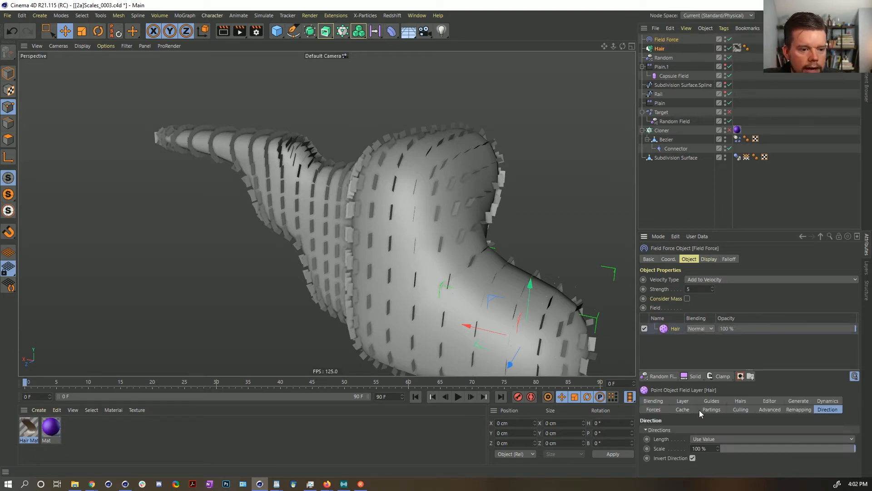
click(712, 402)
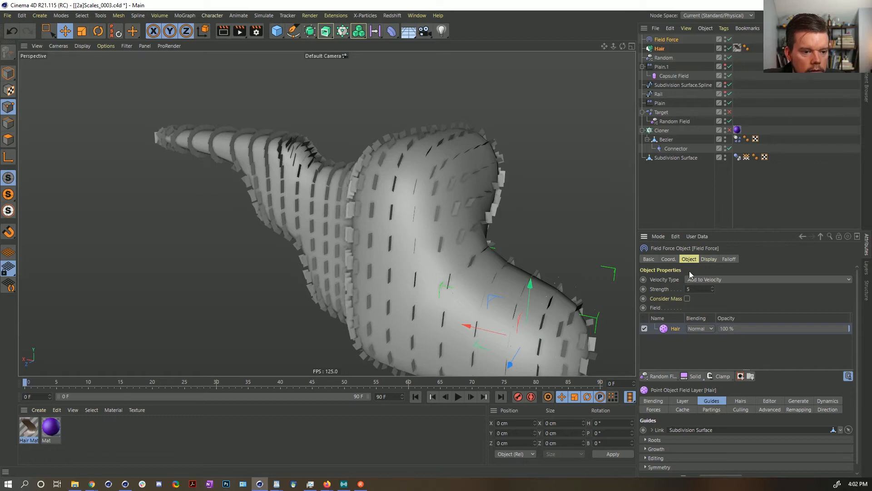
click(682, 401)
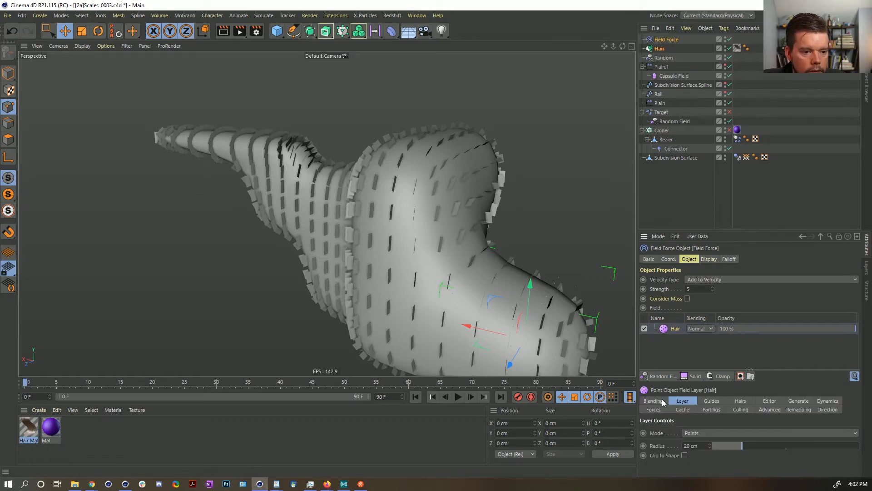
click(701, 433)
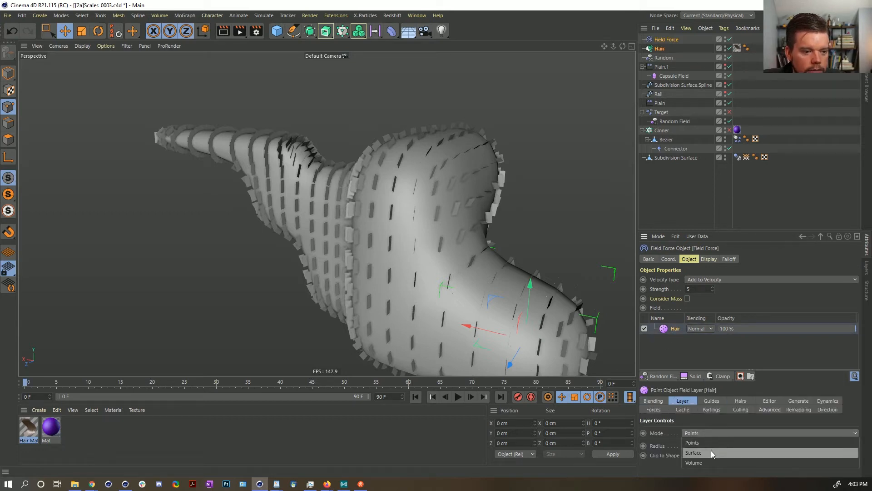
click(765, 271)
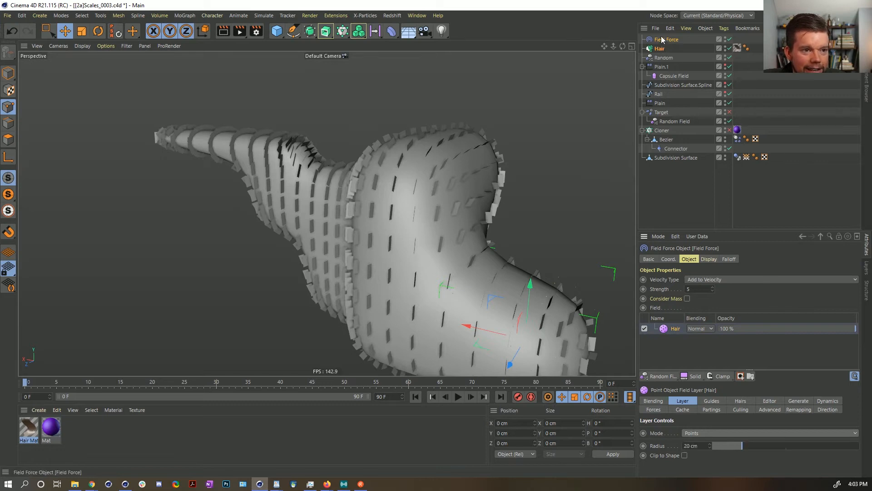
Set the Field Force display to 100% line density with vector length display off
click(709, 259)
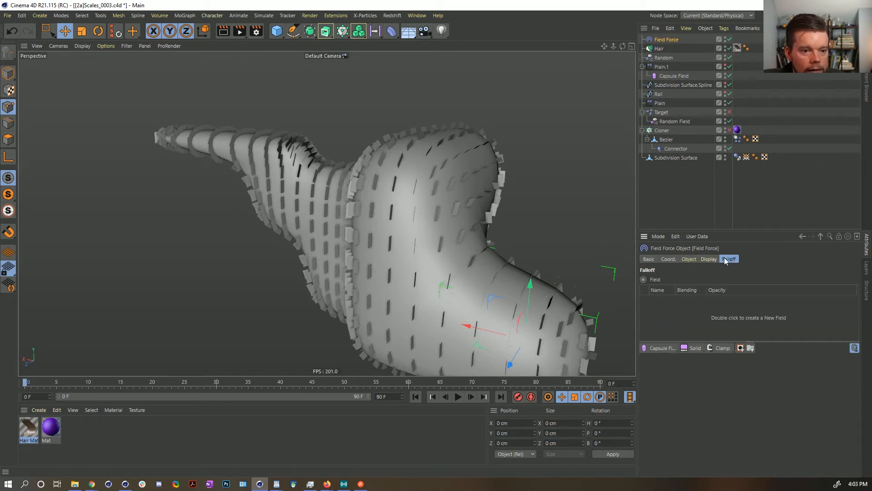
click(729, 258)
click(710, 260)
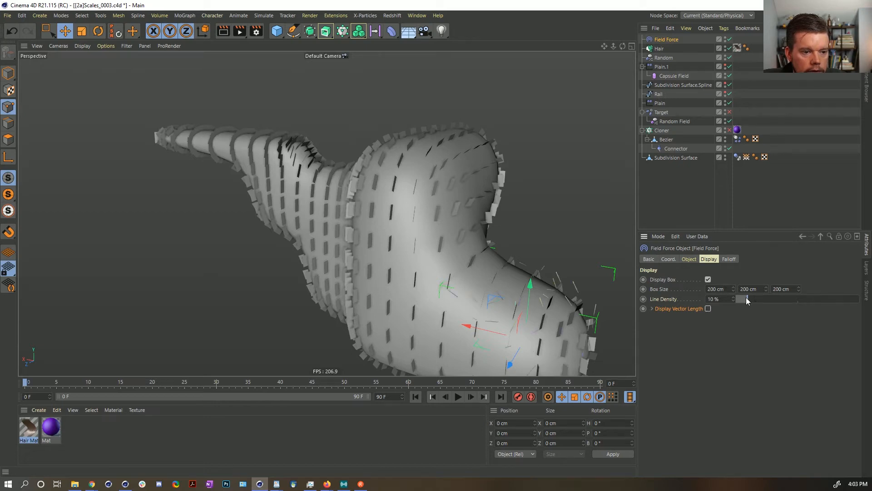
drag(746, 299, 858, 298)
scroll(529, 270, up, 3)
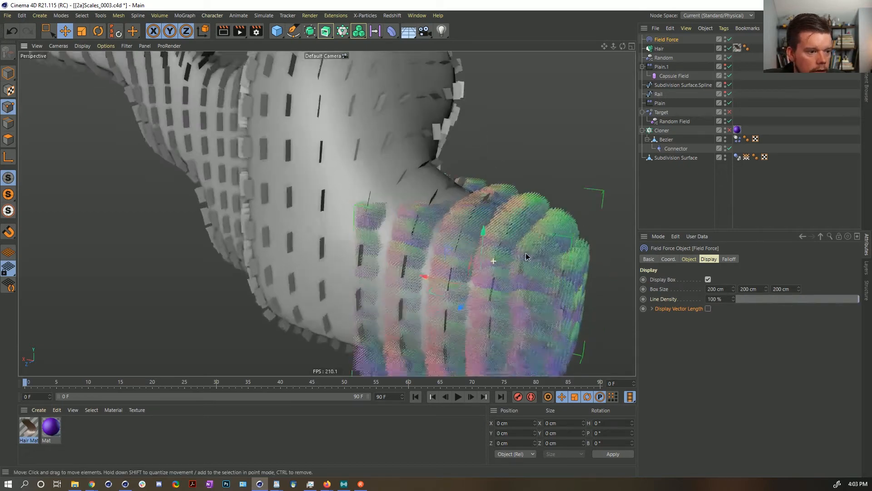
alt+drag(525, 258, 513, 324)
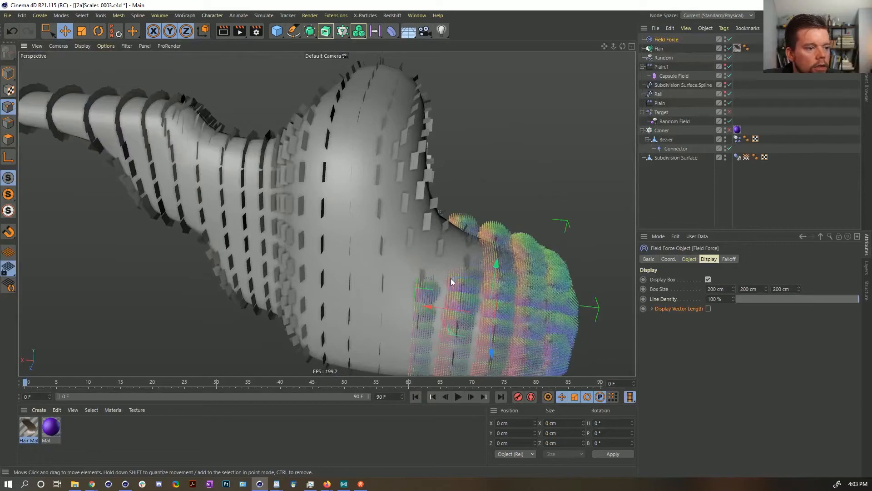
alt+drag(410, 202, 495, 201)
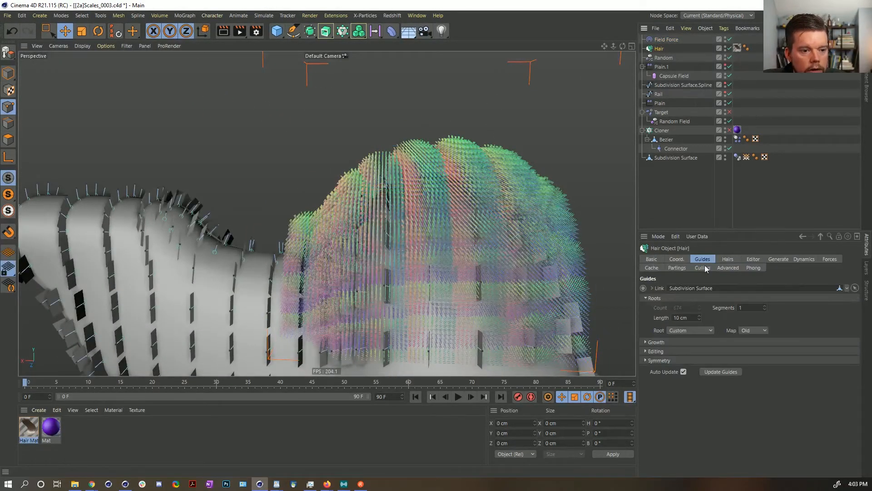
Switch the Hair layer in the Field Force's field list to Surface mode and inspect the force vectors up close
click(667, 40)
click(689, 259)
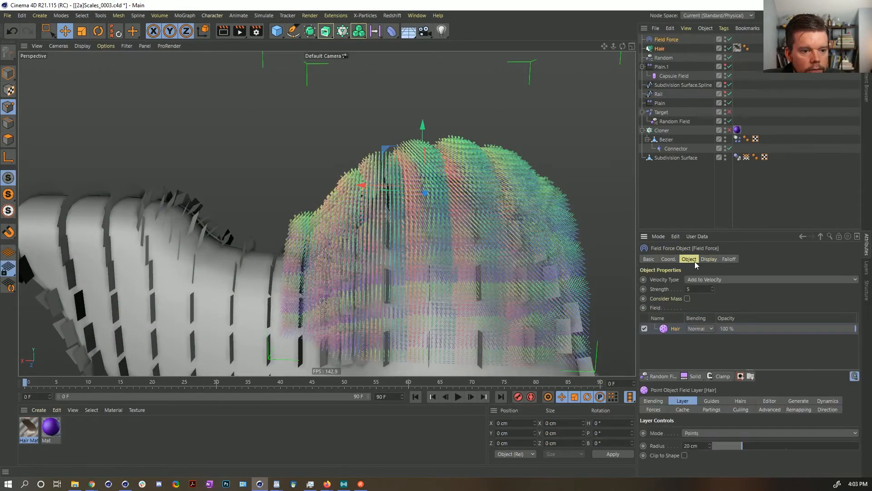
click(670, 331)
click(700, 433)
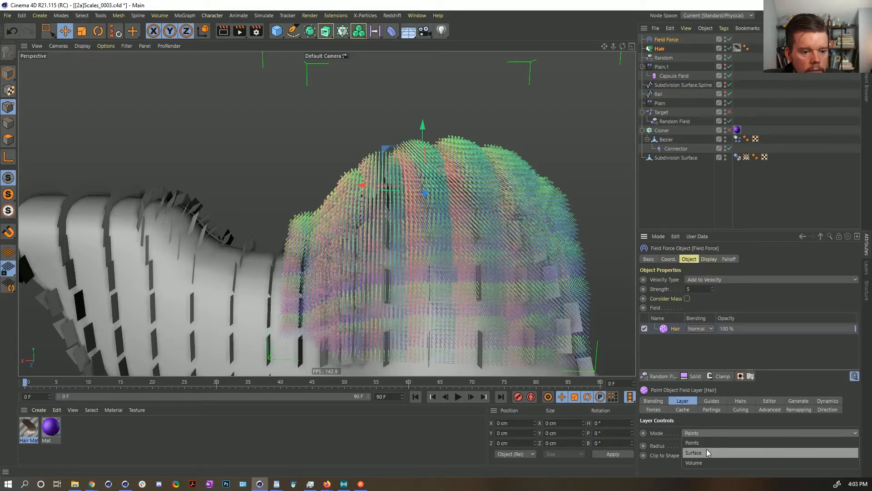
click(708, 452)
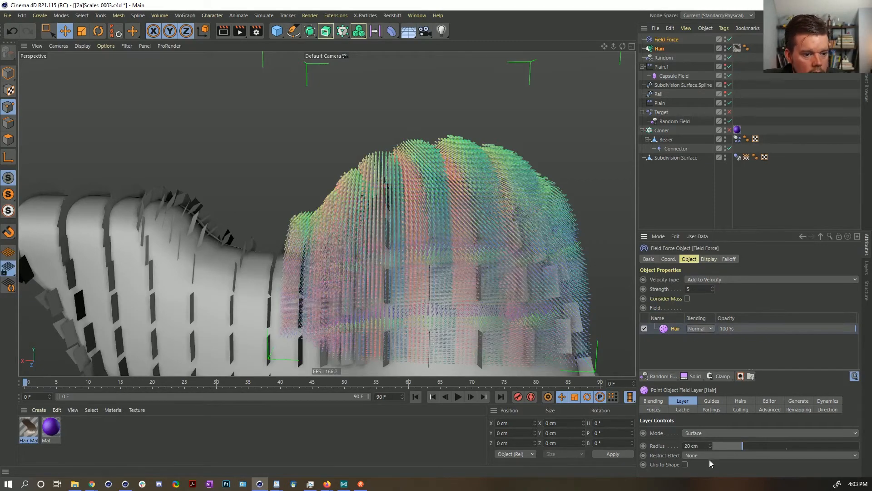
alt+drag(461, 288, 413, 156)
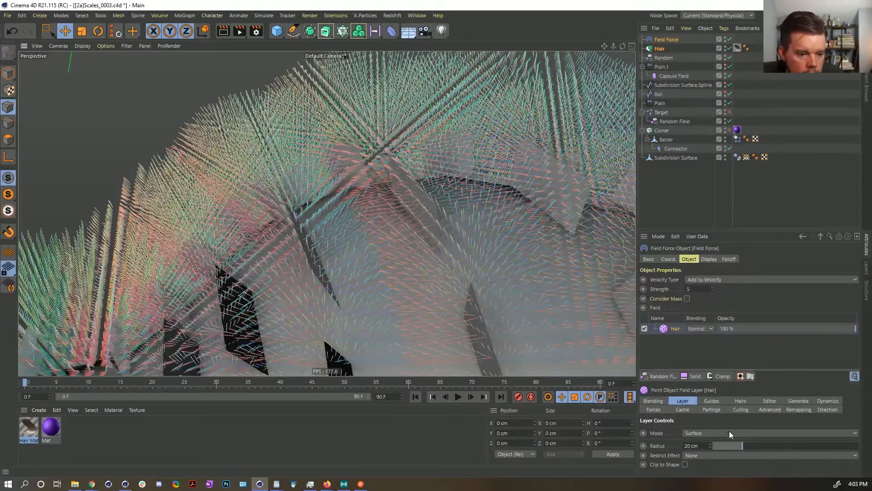
alt+drag(380, 291, 362, 268)
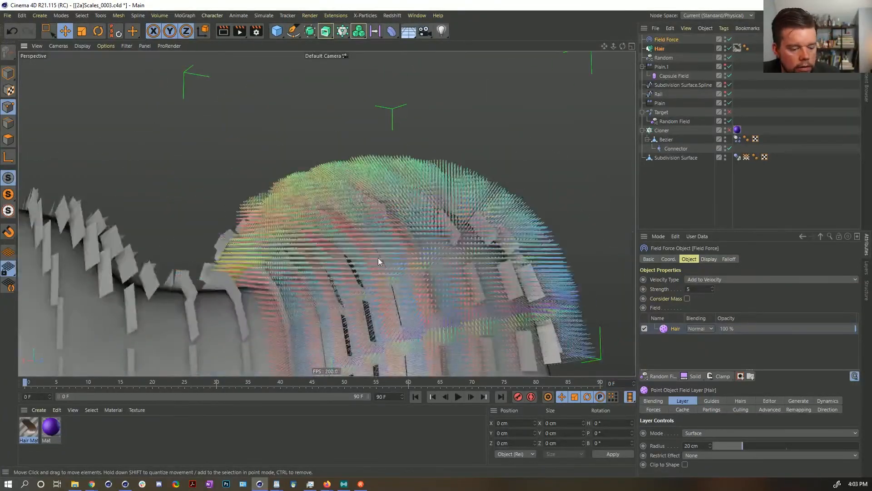
Create a new empty project and add a Field Force to it
key(ctrl+n)
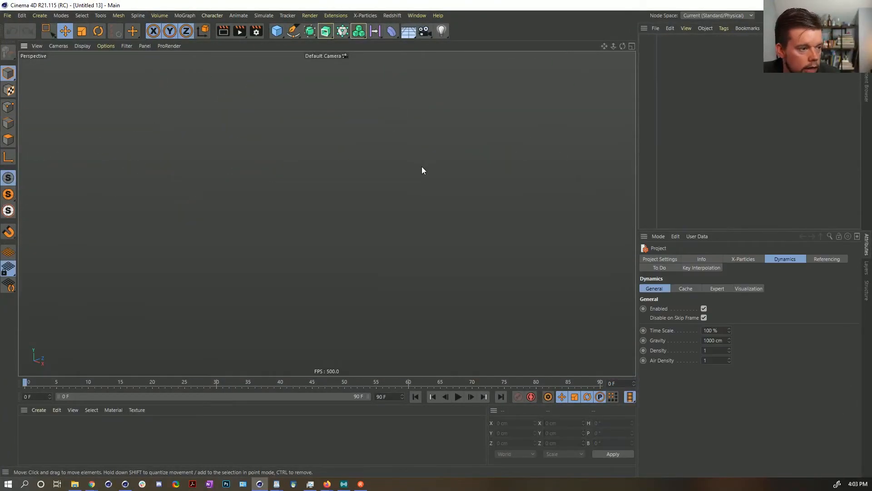
click(309, 15)
mouse_move(285, 75)
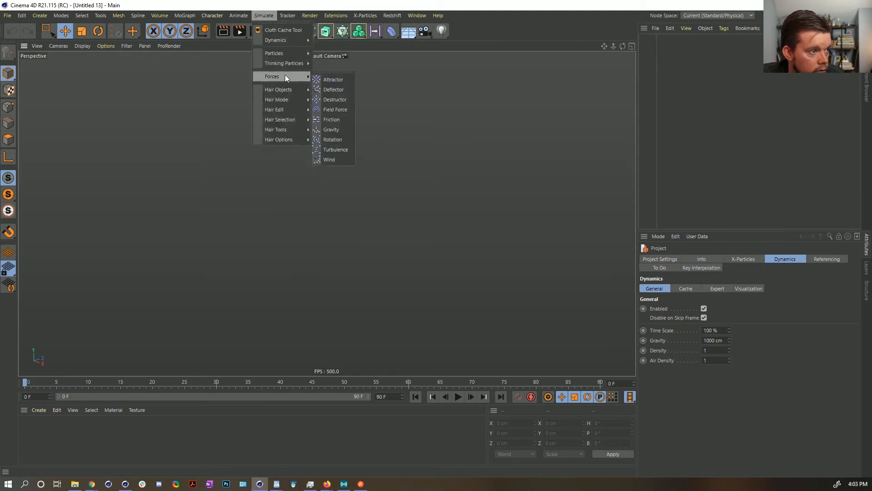
click(346, 110)
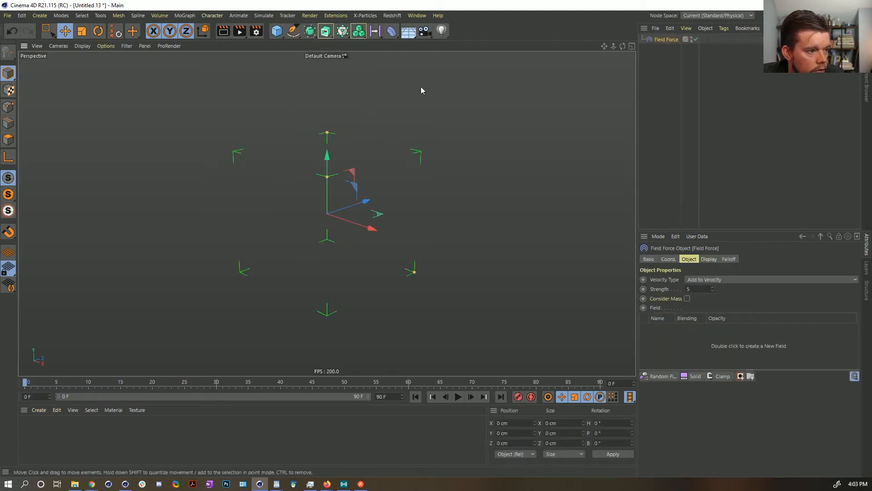
Add a plane, scale it to about 117.6 cm square, and set its width and height segments to 1
drag(276, 30, 359, 59)
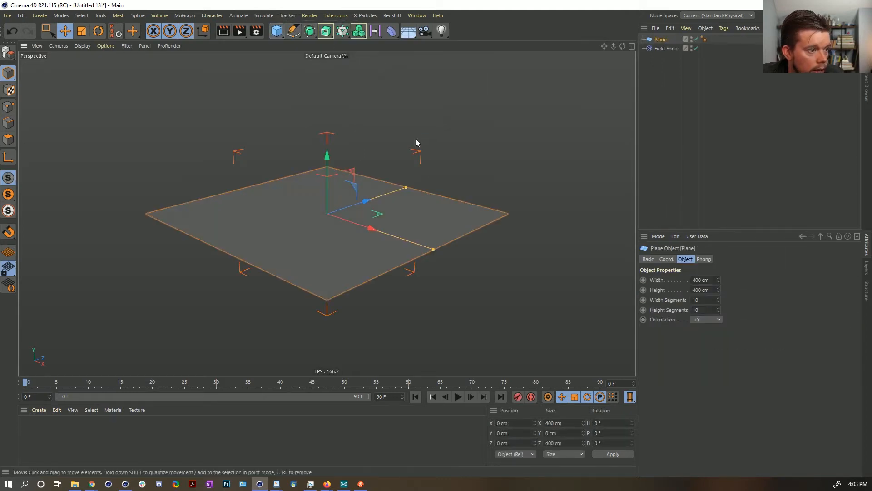
key(t)
drag(513, 188, 332, 255)
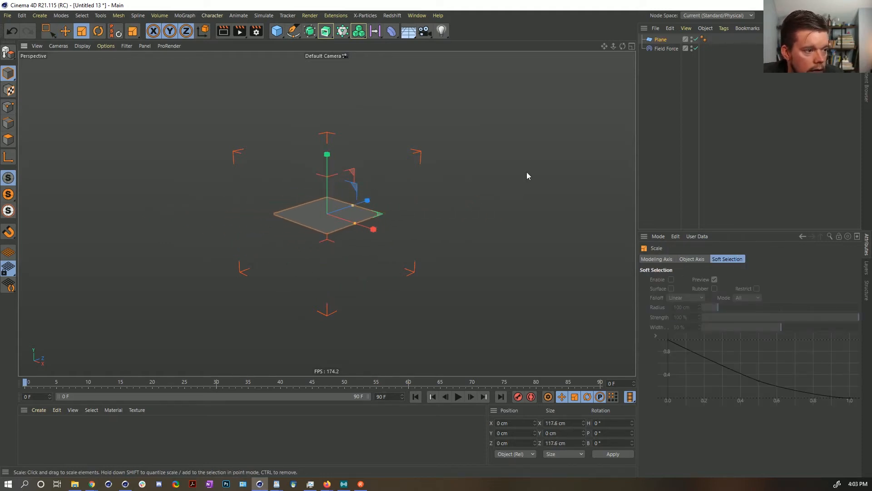
click(668, 42)
double_click(695, 300)
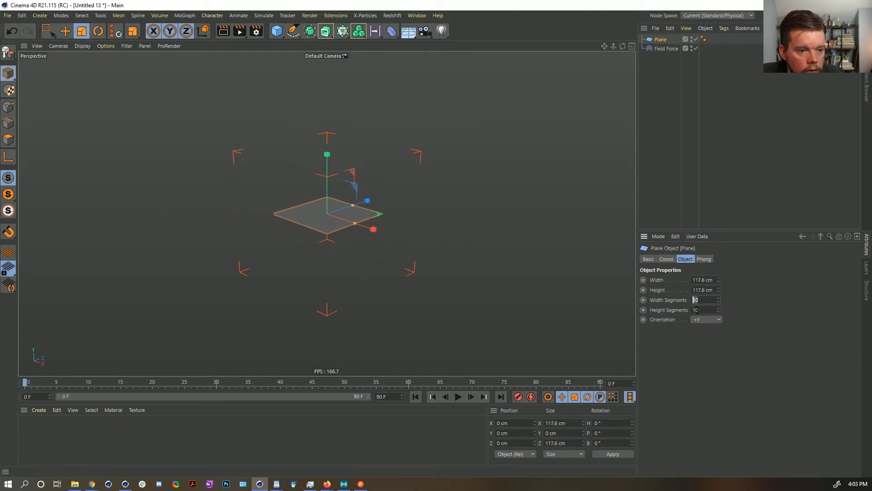
text(1)
double_click(697, 310)
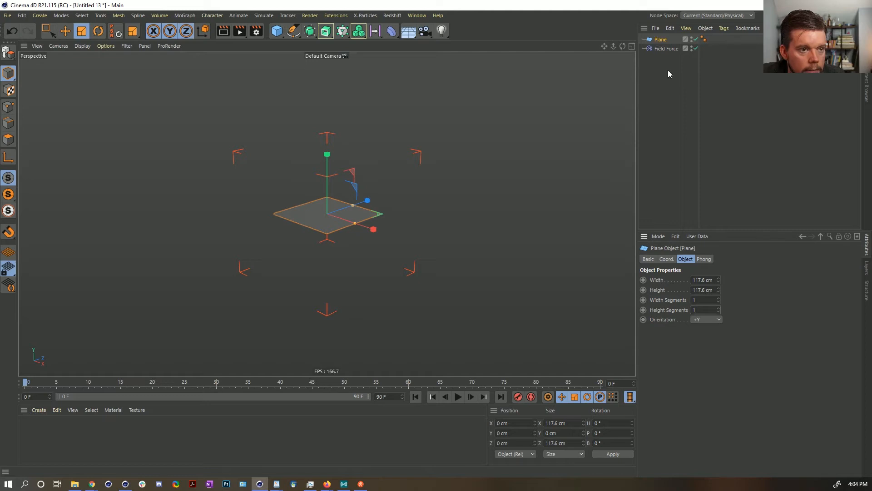
Make the plane editable and add it to the Field Force's field list as a point object
click(666, 48)
drag(661, 42, 693, 335)
Show the test Field Force's vectors at 100% line density with vector length display off
click(710, 259)
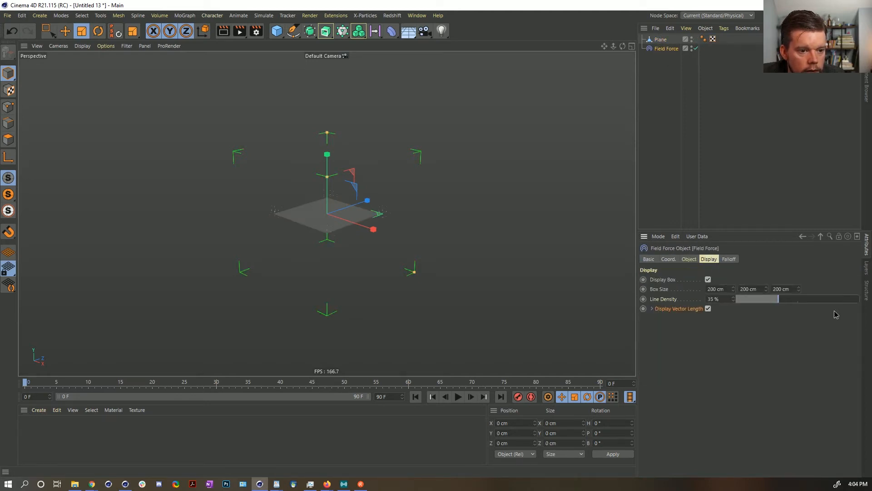
alt+right_drag(275, 234, 314, 221)
alt+middle_drag(391, 198, 332, 241)
alt+drag(333, 240, 355, 316)
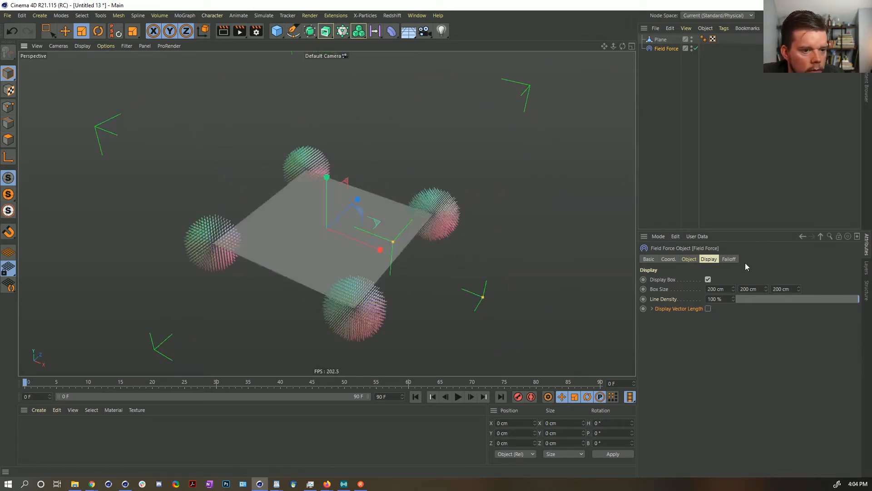
Set the Plane field layer's mode to Surface and inspect the vectors around the plane
click(689, 259)
click(672, 331)
click(727, 424)
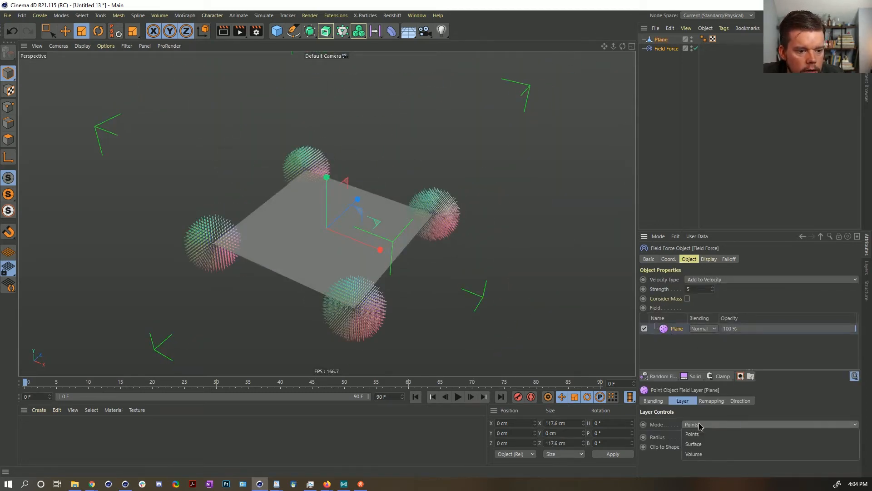
click(708, 445)
alt+drag(328, 318, 324, 290)
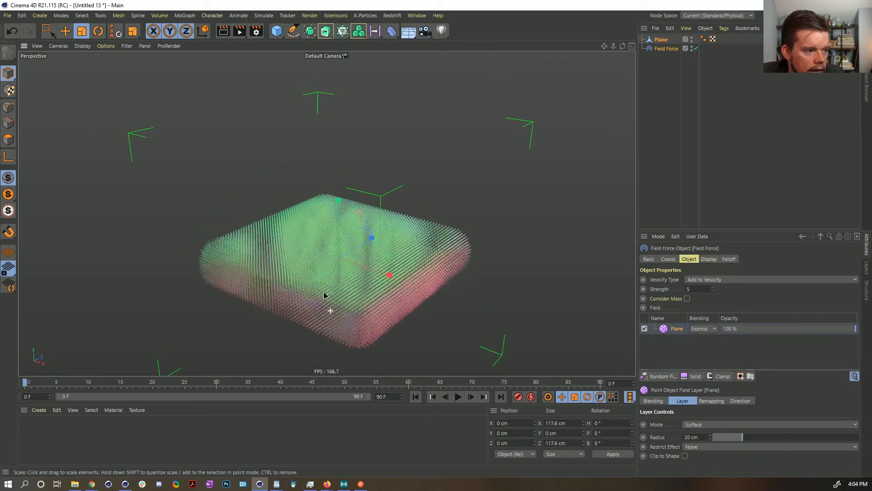
alt+right_drag(323, 291, 378, 291)
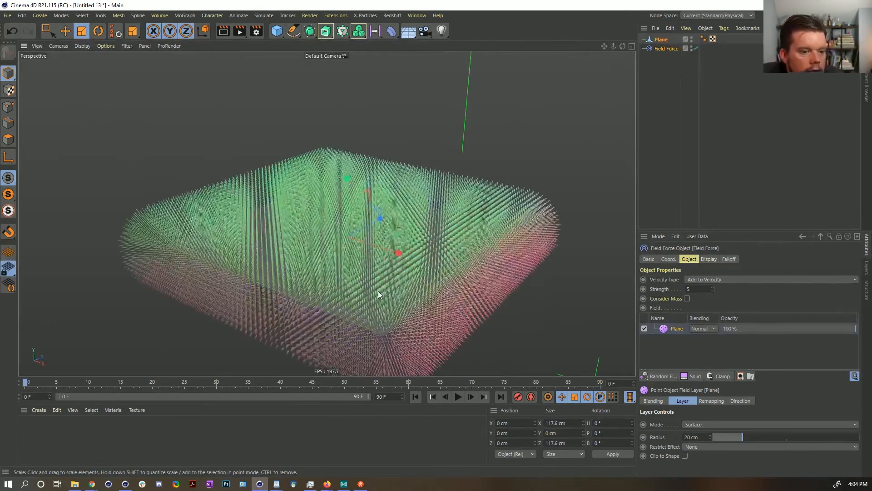
Try the Restrict Effect options Inside, Outside, and Inside and Invert, return to None, and enable Clip to Shape
click(696, 446)
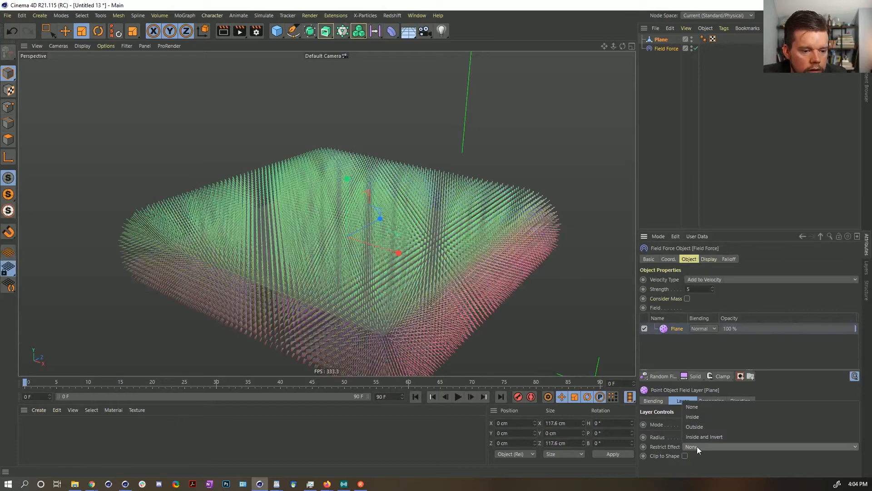
click(701, 419)
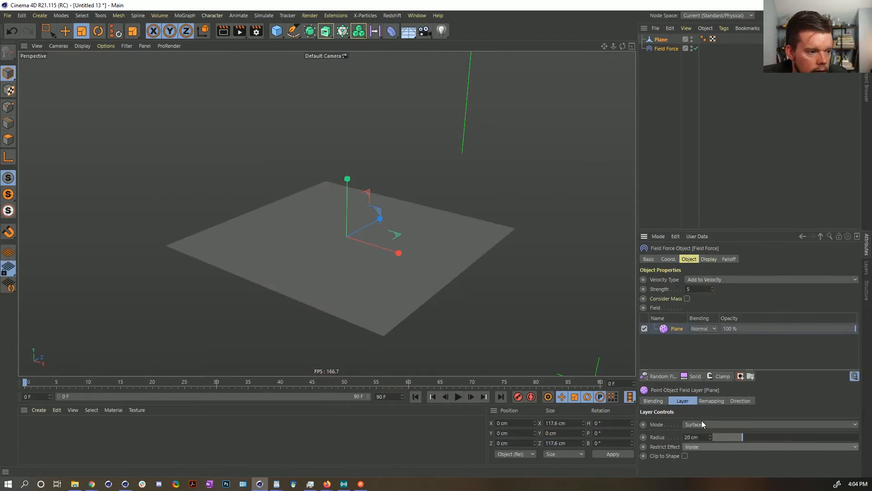
click(700, 427)
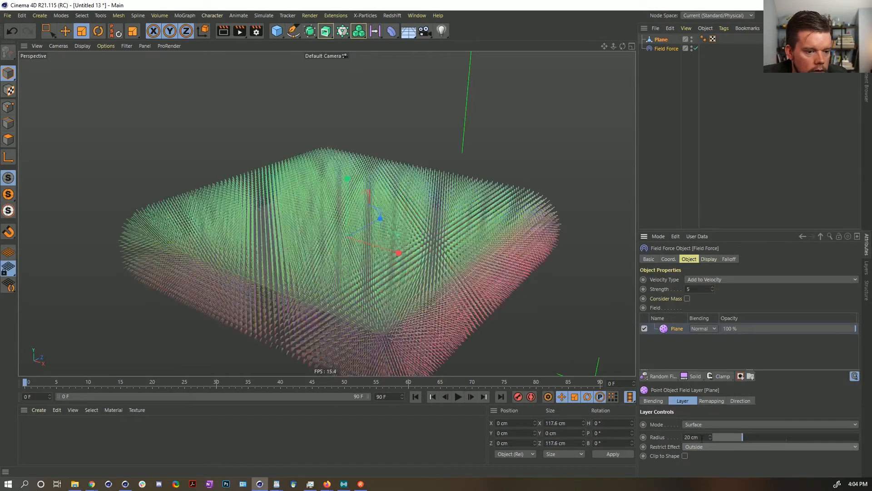
click(702, 446)
click(702, 437)
click(702, 448)
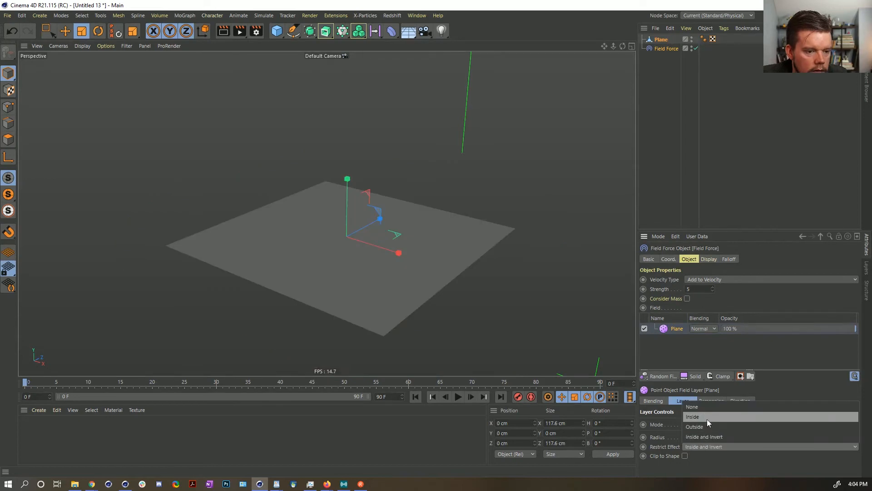
click(701, 406)
click(685, 456)
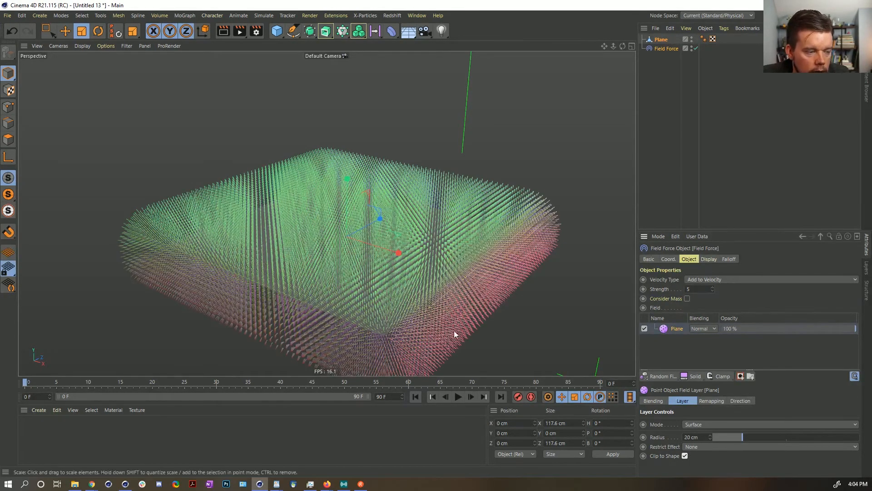
Toggle the Plane field layer's Invert Direction off and back on, and examine the vectors around the plane
alt+drag(454, 331, 400, 299)
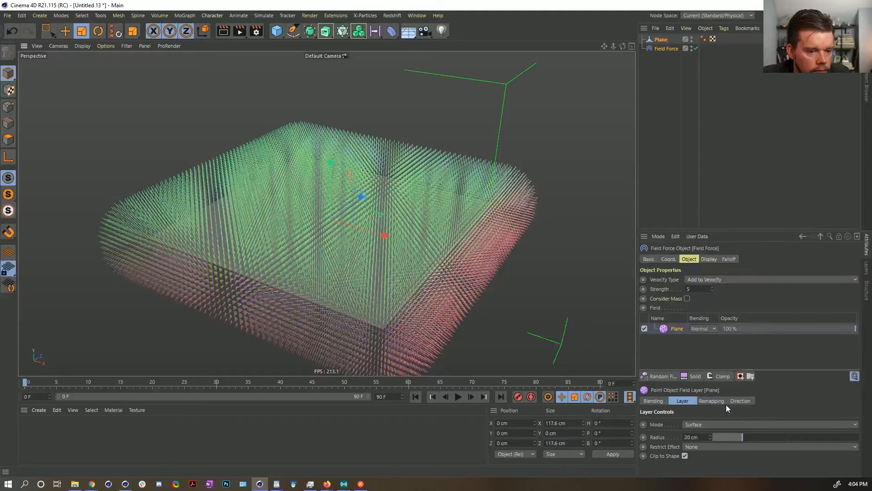
click(712, 402)
click(746, 401)
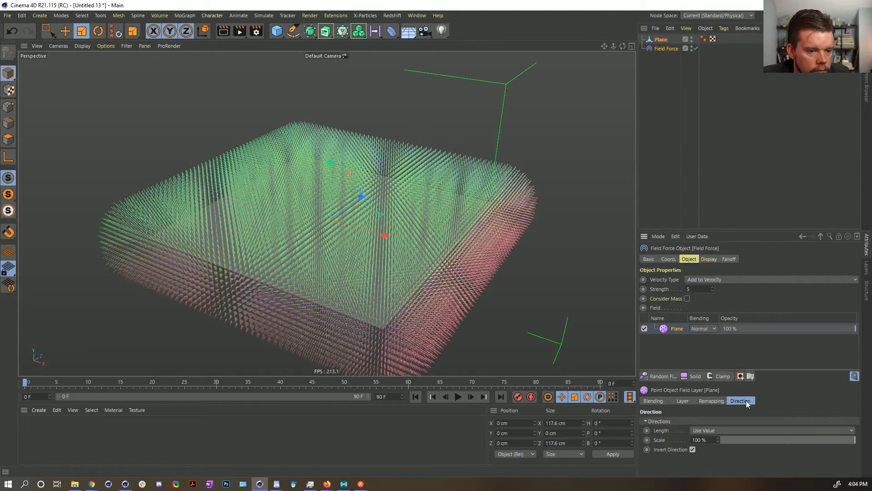
click(692, 449)
click(692, 449)
alt+drag(385, 300, 431, 284)
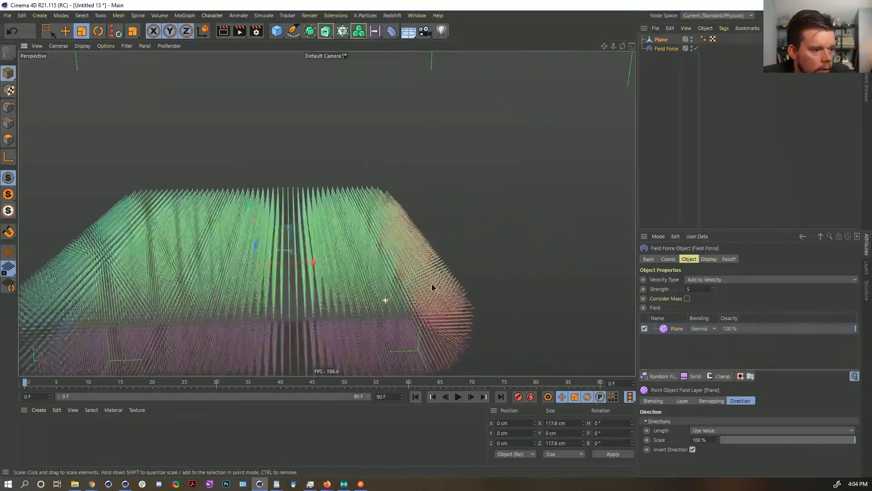
scroll(432, 285, down, 3)
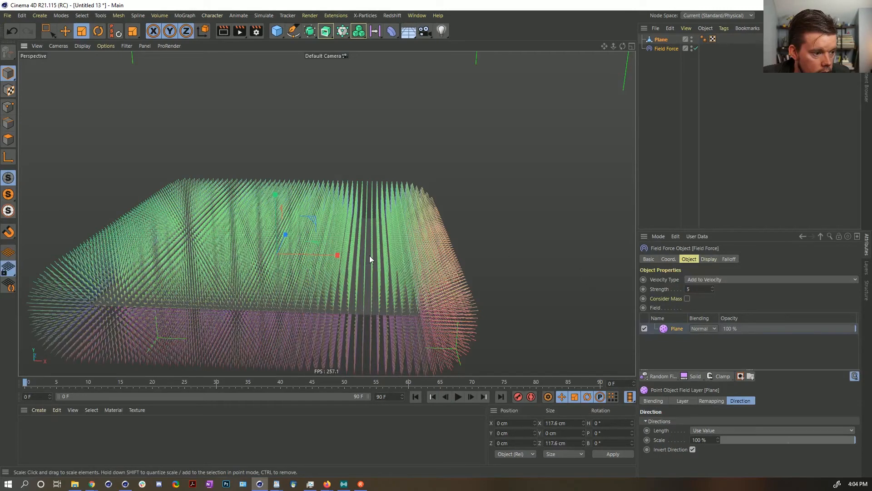
alt+drag(369, 255, 317, 282)
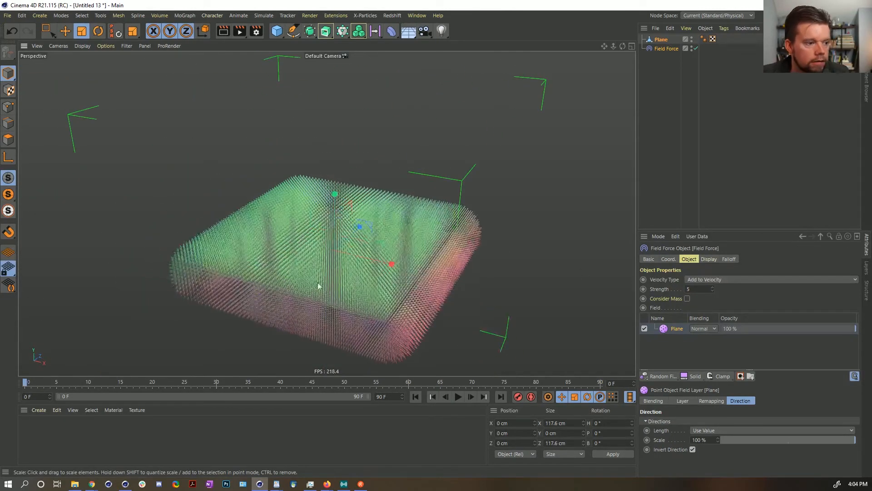
Review the Plane field layer's Blending and Remapping settings against the displayed vectors
click(707, 402)
click(659, 400)
click(705, 402)
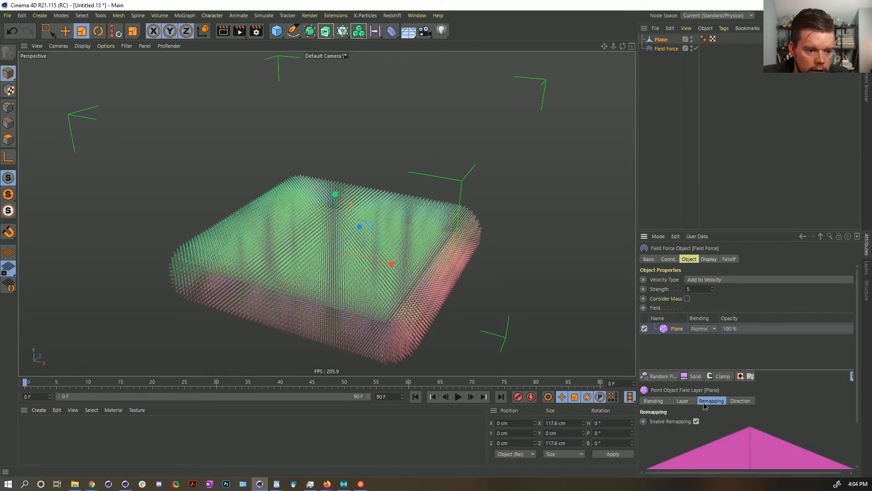
alt+drag(382, 247, 410, 233)
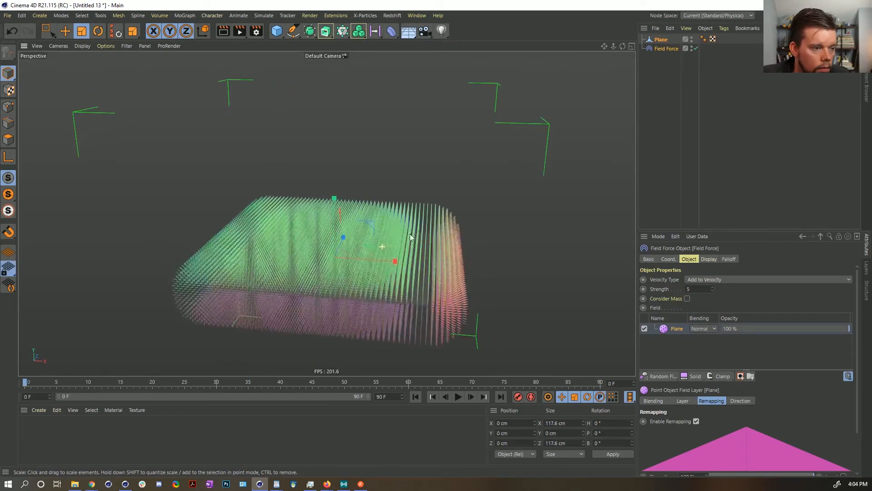
Switch to the [2b]Scales_HairTest.c4d project and look over the hair scales on the model
click(417, 15)
click(463, 291)
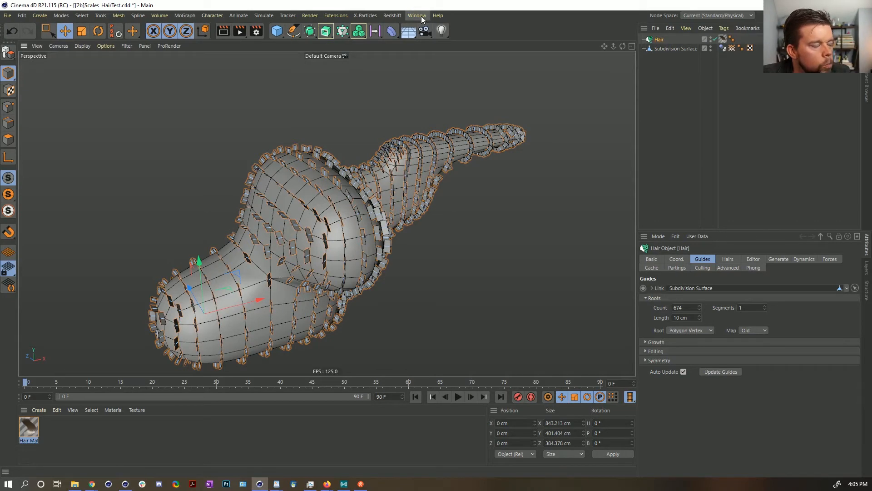
alt+drag(347, 173, 356, 102)
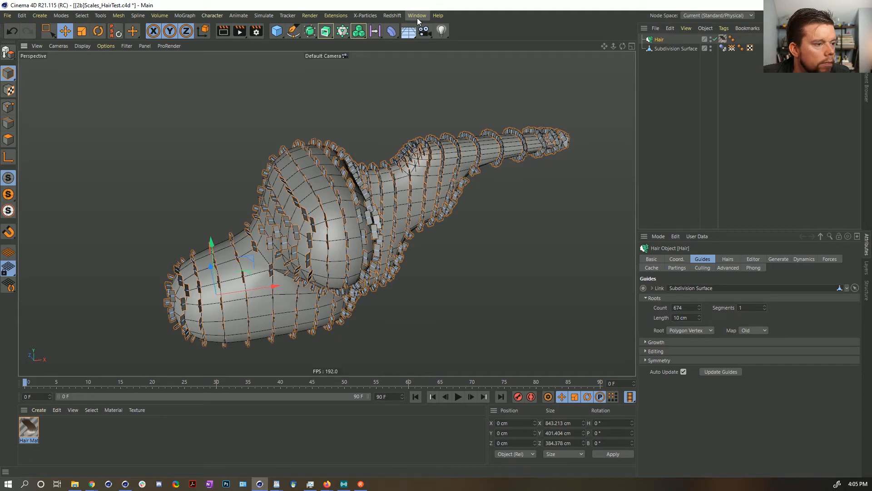
Switch to the [2a]Scales_0003.c4d project with the Field Force on the scaled model
click(417, 16)
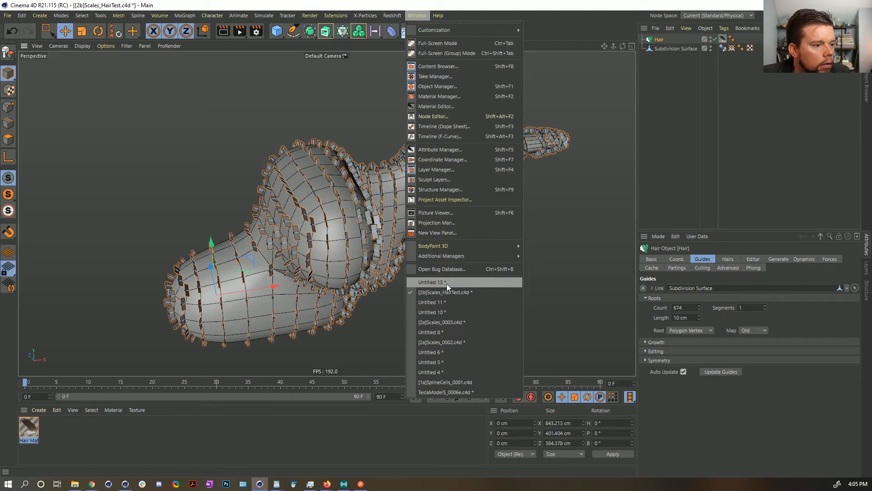
click(446, 282)
click(427, 15)
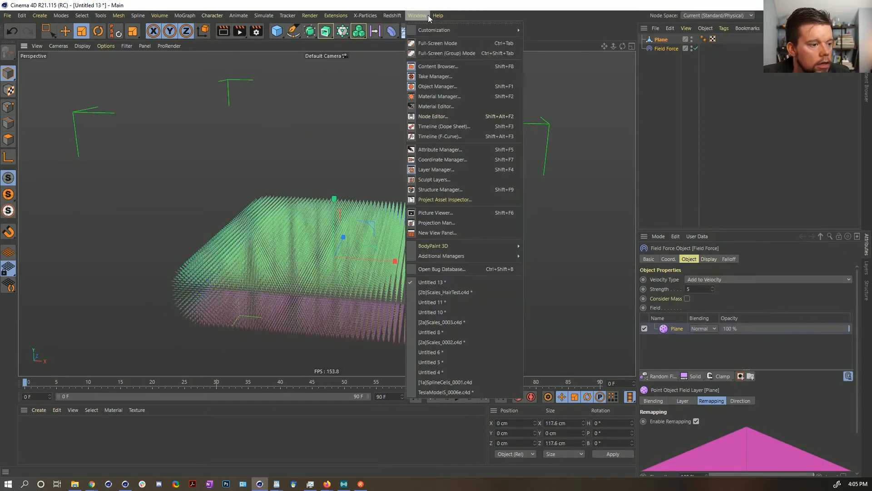
click(550, 19)
click(426, 15)
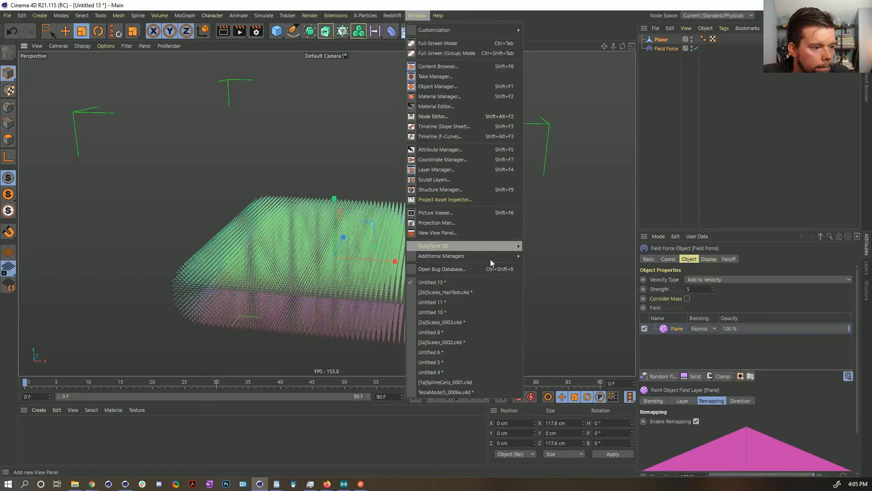
click(470, 321)
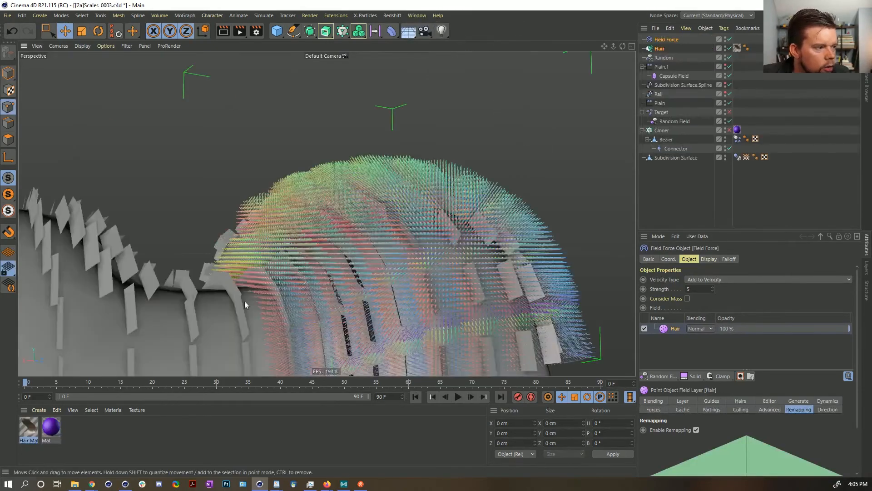
Examine the direction of the Field Force vectors around the model's raised bulge from several angles
alt+drag(245, 301, 436, 307)
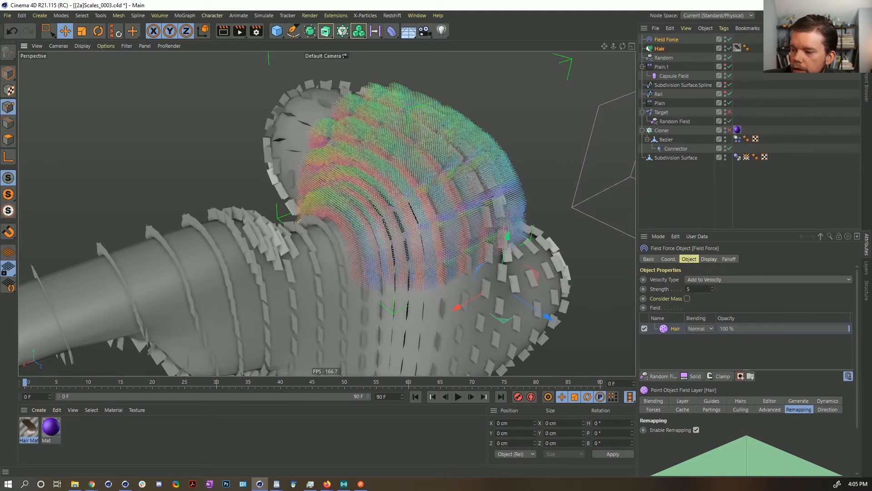
alt+drag(440, 205, 289, 249)
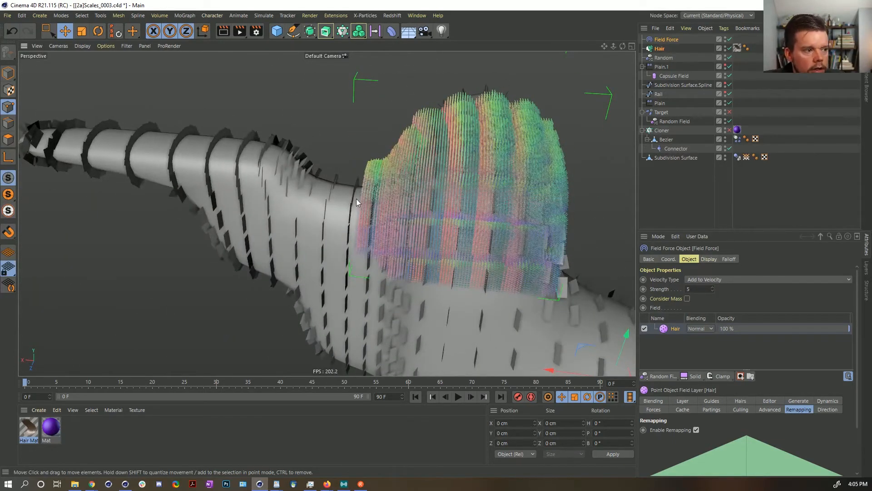
alt+drag(365, 198, 375, 211)
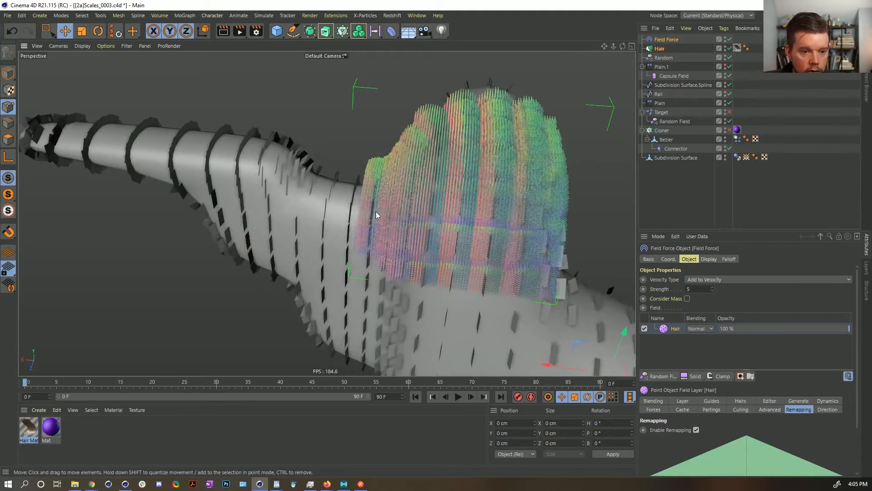
alt+drag(375, 211, 200, 213)
alt+drag(357, 252, 430, 234)
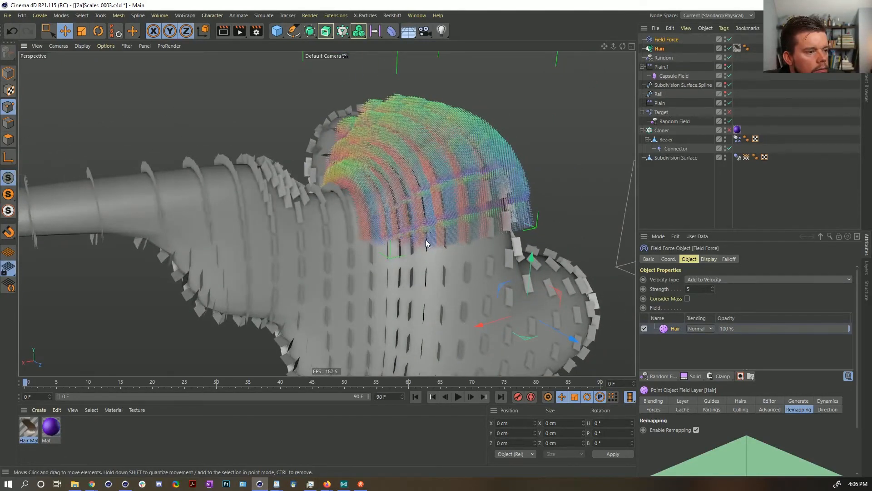
alt+drag(430, 283, 402, 291)
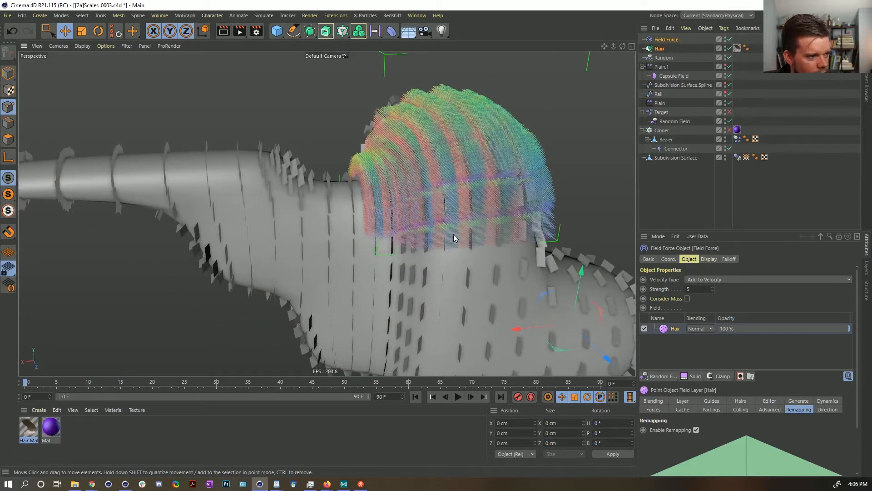
Make the Hair object editable and check its available tags and commands
click(659, 50)
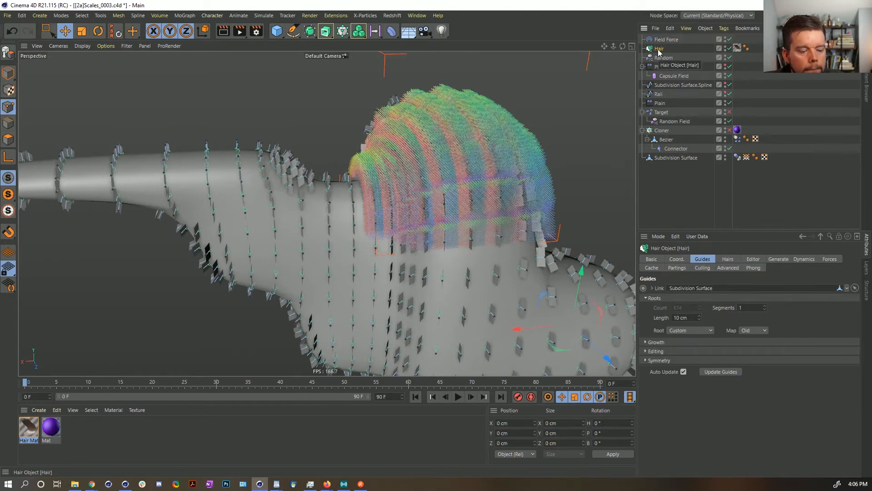
key(c)
right_click(660, 50)
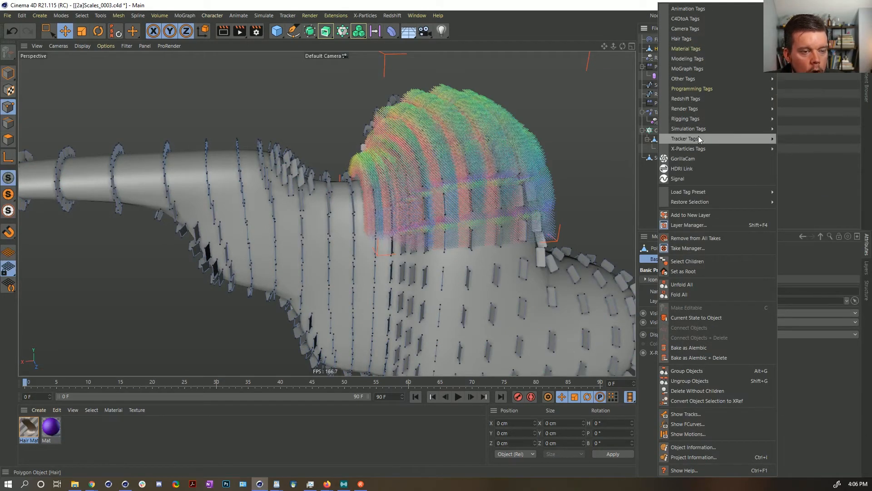
mouse_move(698, 139)
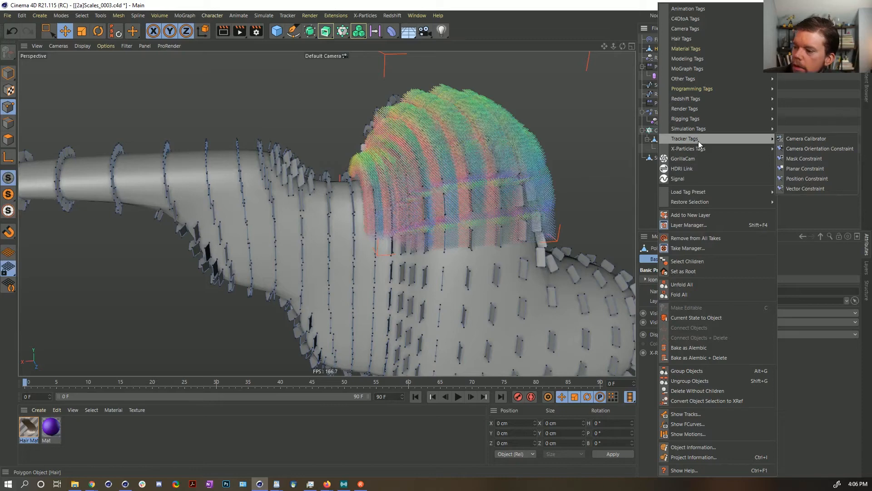
click(568, 17)
Switch to Model mode and inspect the converted Hair polygons alongside the field vectors
alt+drag(484, 176, 449, 179)
alt+right_drag(449, 178, 440, 183)
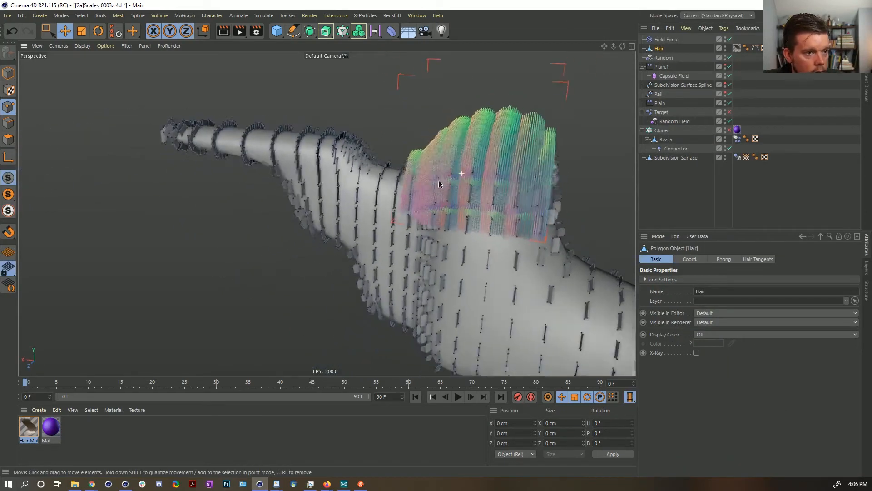
alt+drag(440, 183, 410, 191)
alt+middle_drag(410, 190, 355, 207)
click(4, 76)
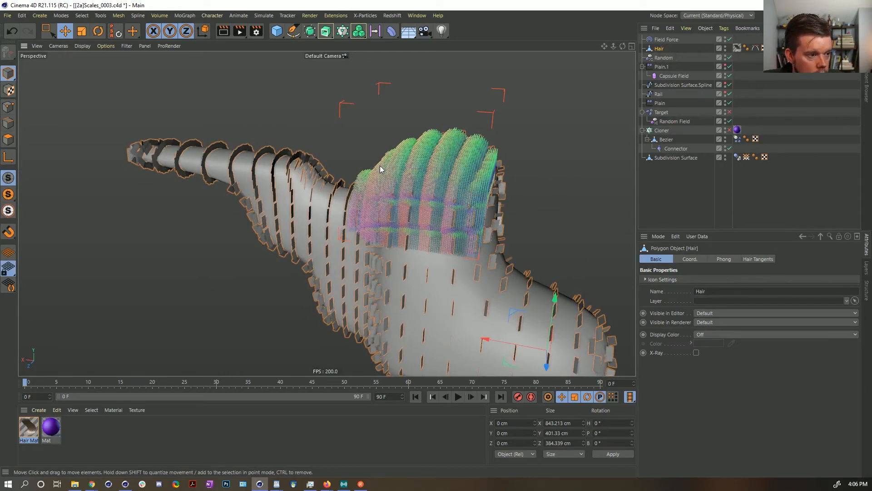
mouse_move(448, 257)
alt+mouse_down()
mouse_move(410, 247)
mouse_move(506, 249)
mouse_move(433, 257)
alt+mouse_up()
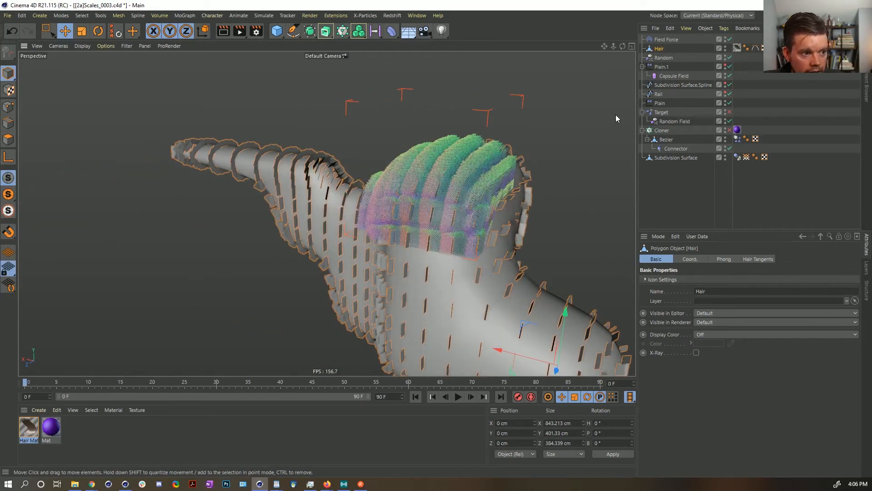
alt+drag(504, 274, 482, 219)
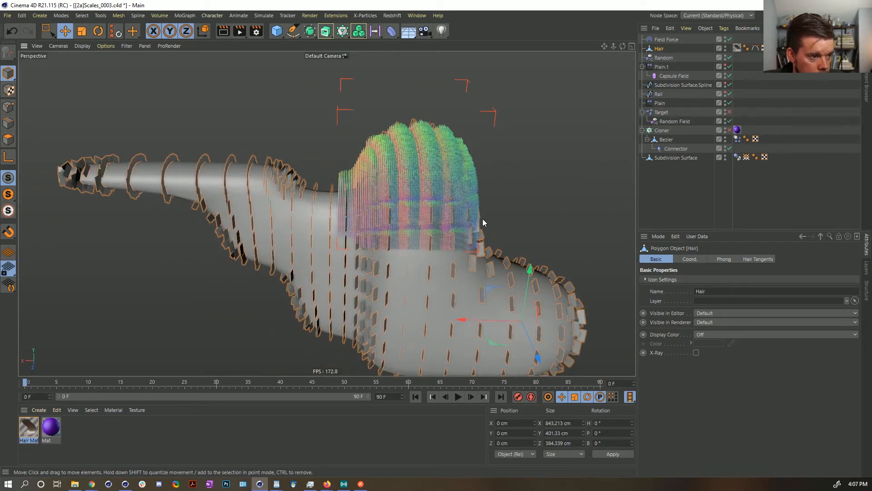
Review the Effector settings of Plain.1 and Random, and look at the scales from another angle
click(659, 67)
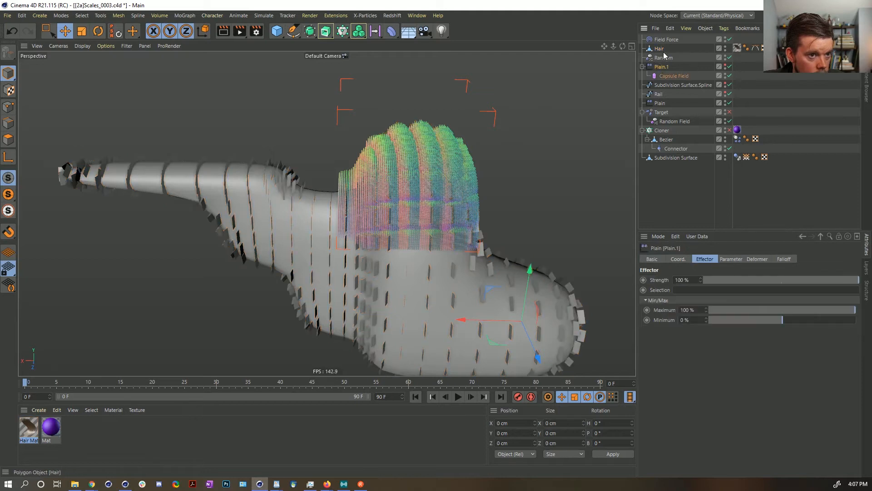
click(661, 58)
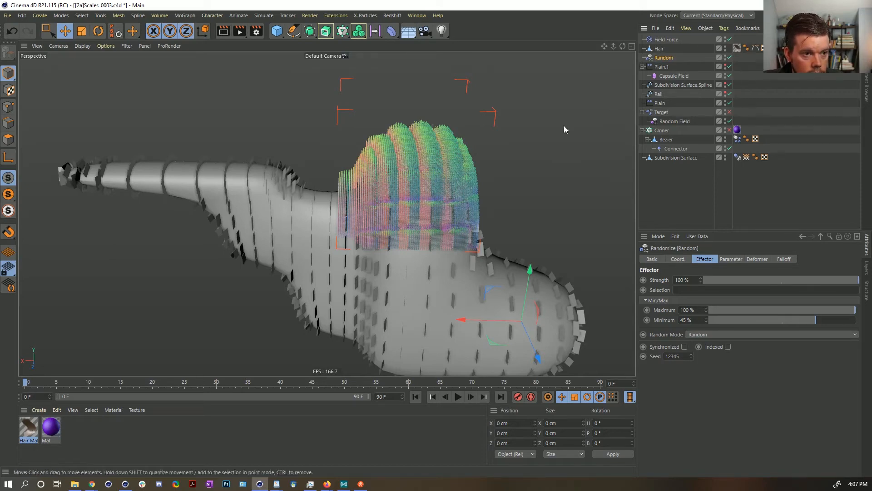
alt+drag(373, 241, 389, 179)
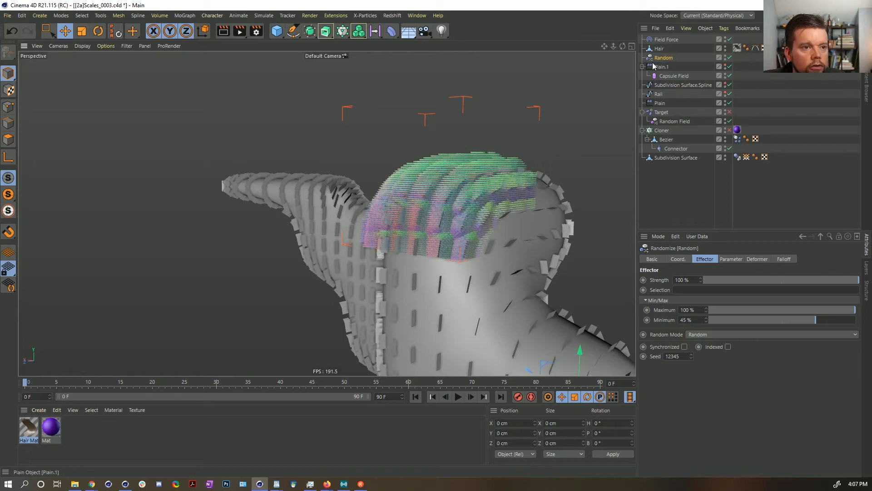
Check the Field Force's Hair field layer and add a second Target effector to the scene
click(669, 40)
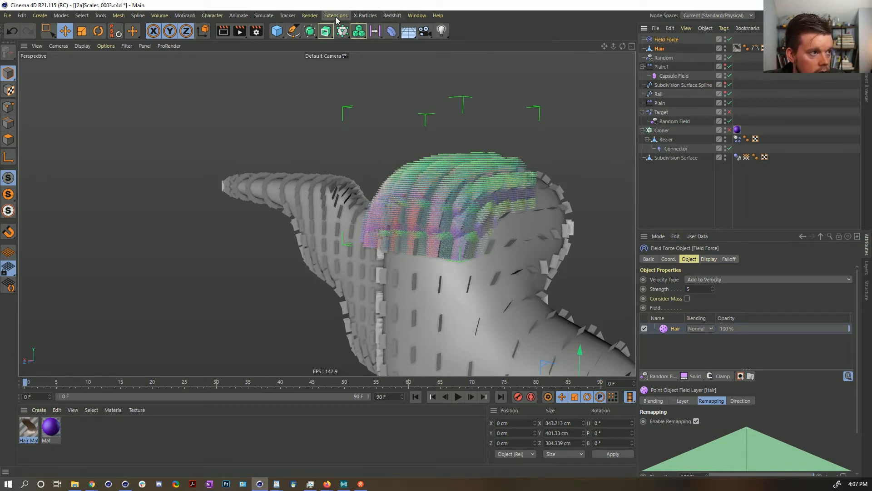
click(343, 30)
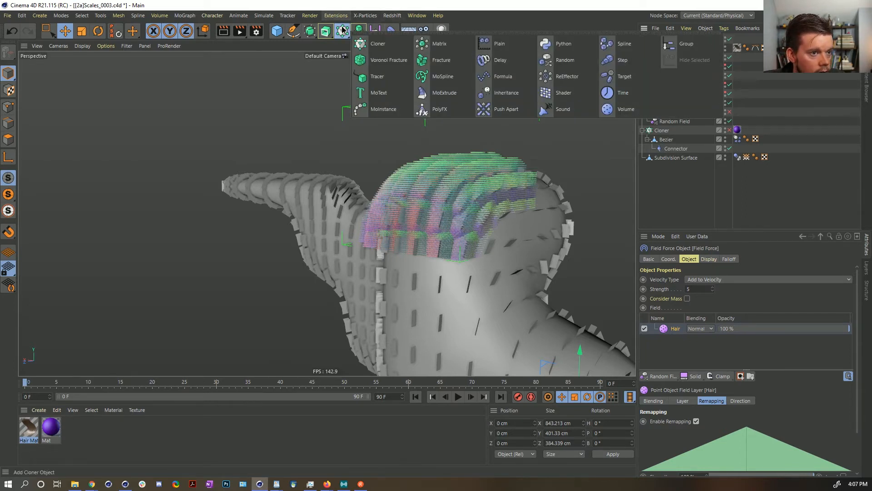
click(611, 76)
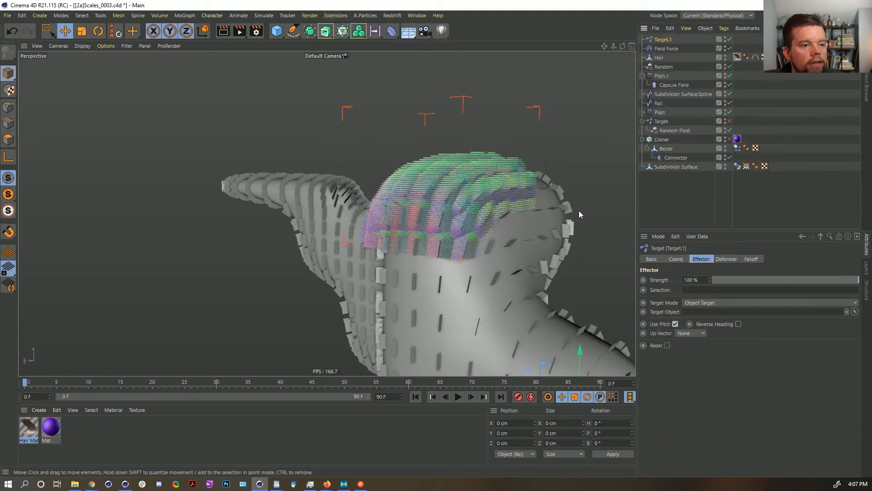
Set the new Target effector's Target Mode to Field Direction
alt+drag(579, 211, 500, 236)
alt+middle_drag(499, 237, 499, 188)
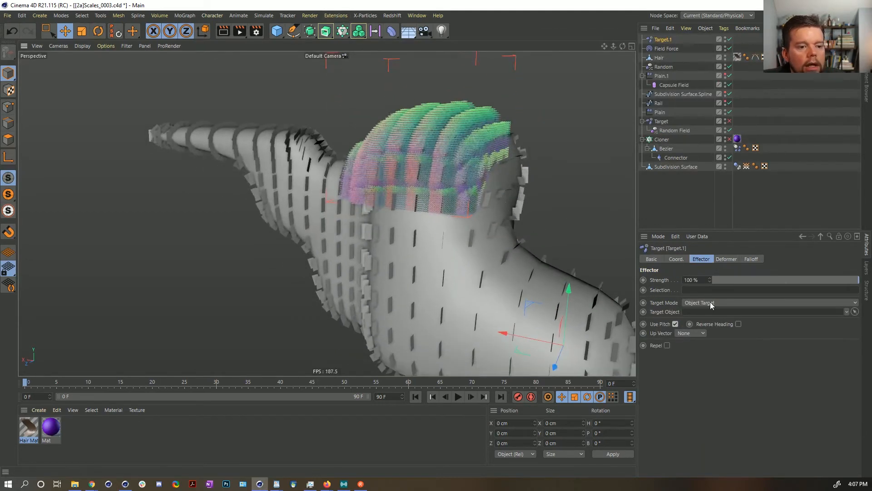
click(692, 303)
click(649, 294)
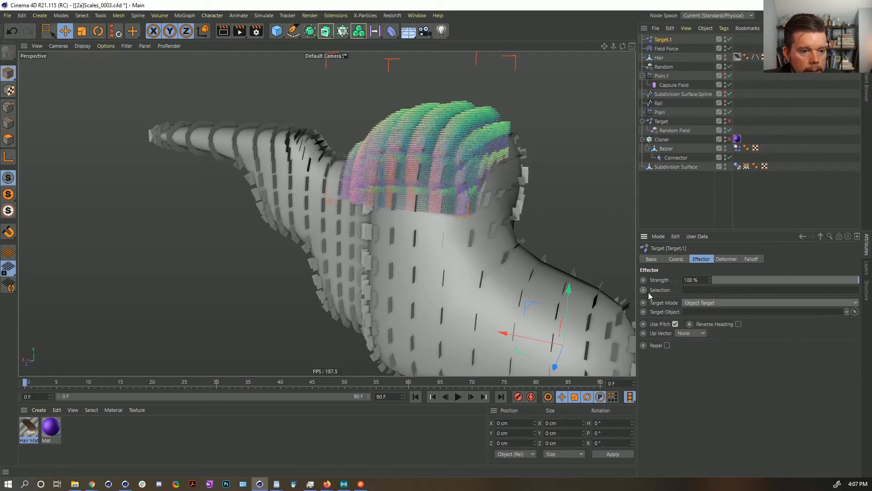
click(688, 302)
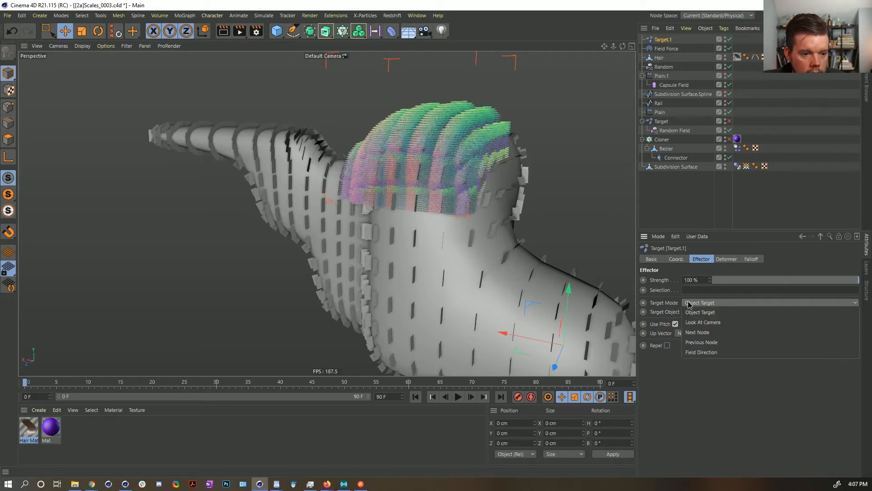
click(710, 352)
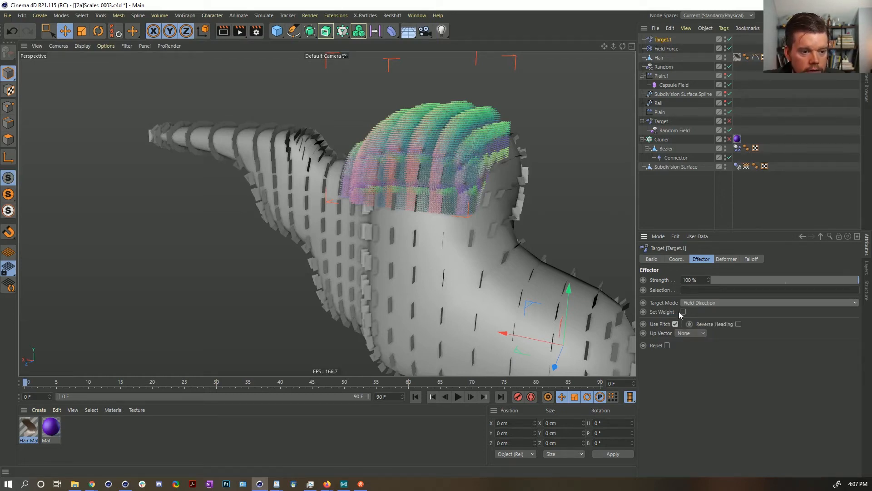
Try adding Hair as a falloff field of the new Target effector in Surface mode, and undo it
click(749, 259)
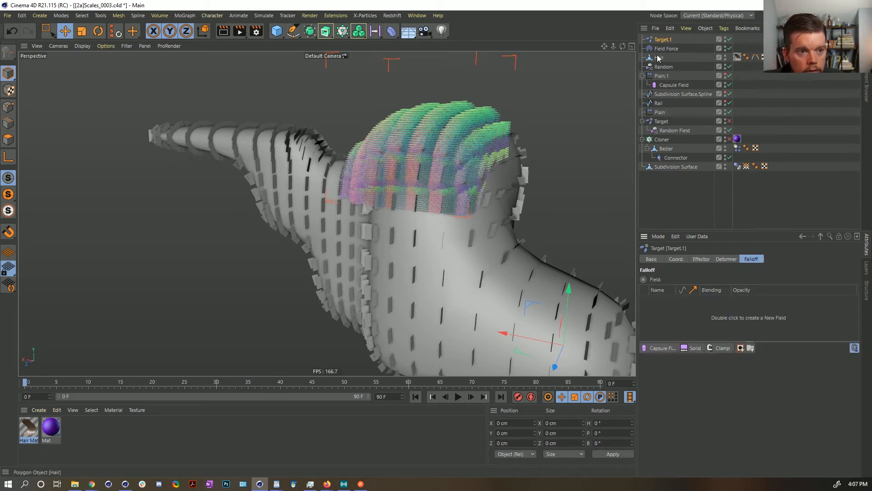
drag(665, 310, 665, 312)
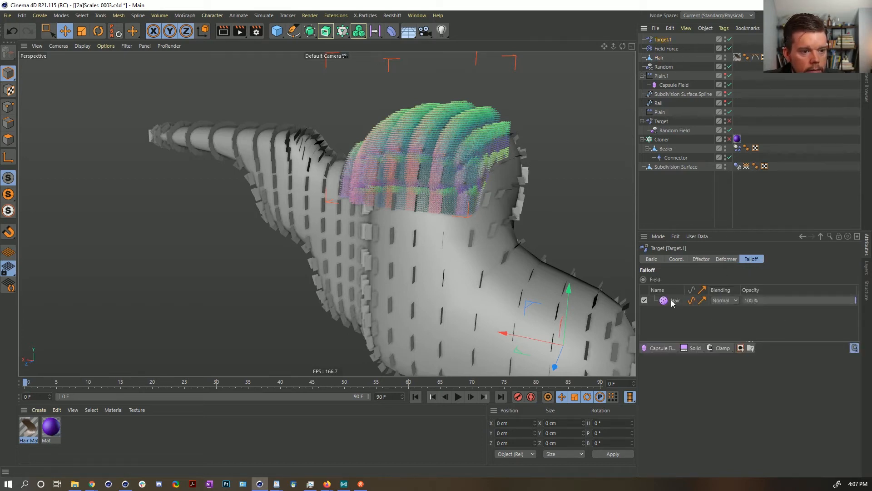
click(673, 301)
click(707, 396)
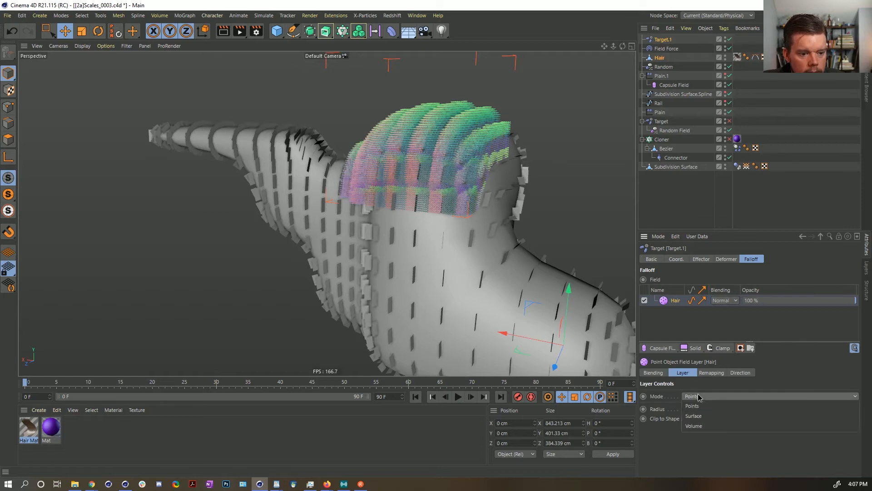
click(702, 416)
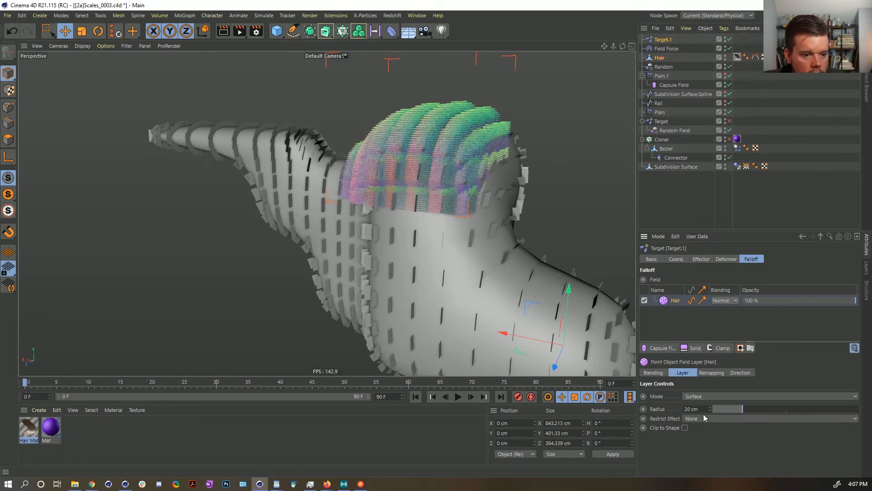
key(ctrl+z)
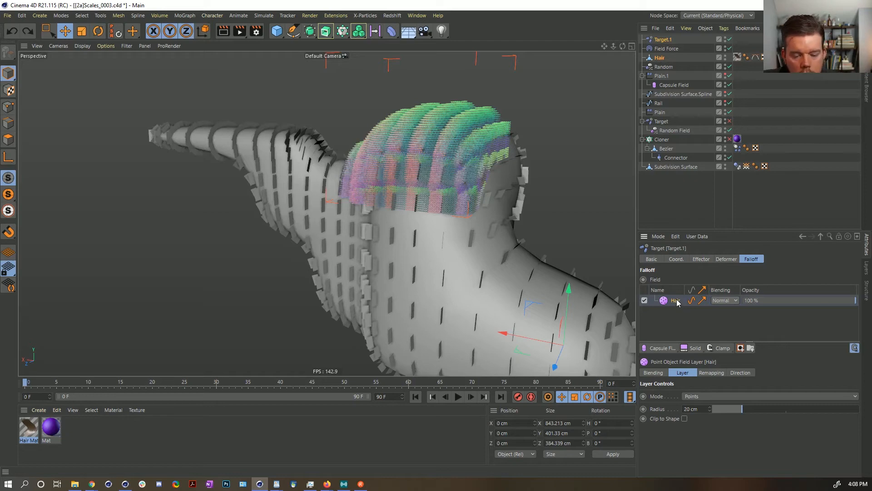
key(ctrl+z)
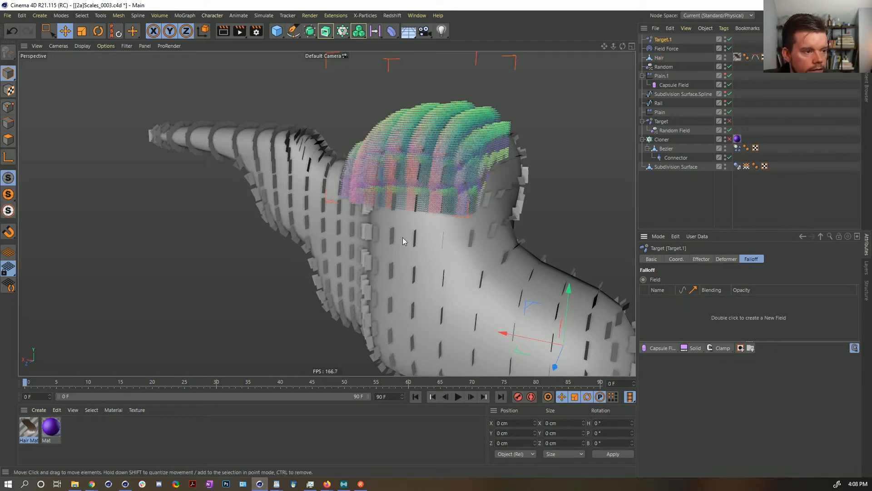
Add a Helix spline with 3 subdivisions, 0 cm start and end radii, 0° end angle and 10 cm height
alt+drag(403, 238, 427, 251)
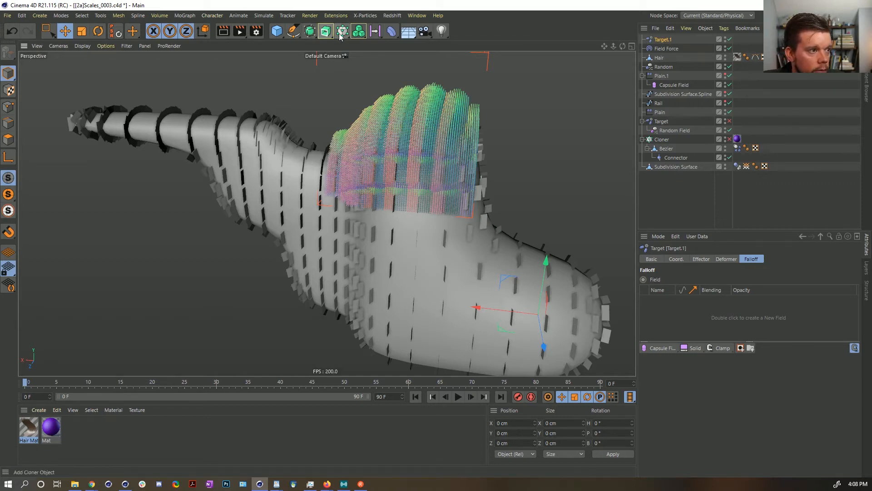
click(293, 31)
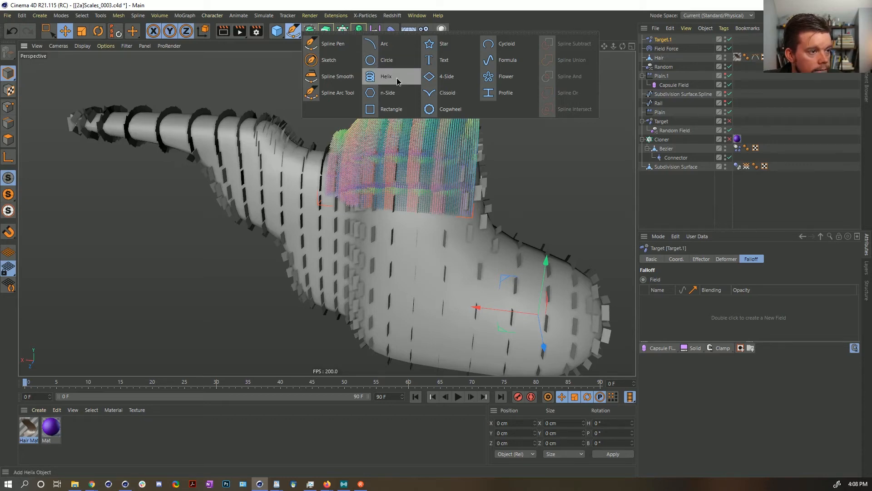
click(396, 78)
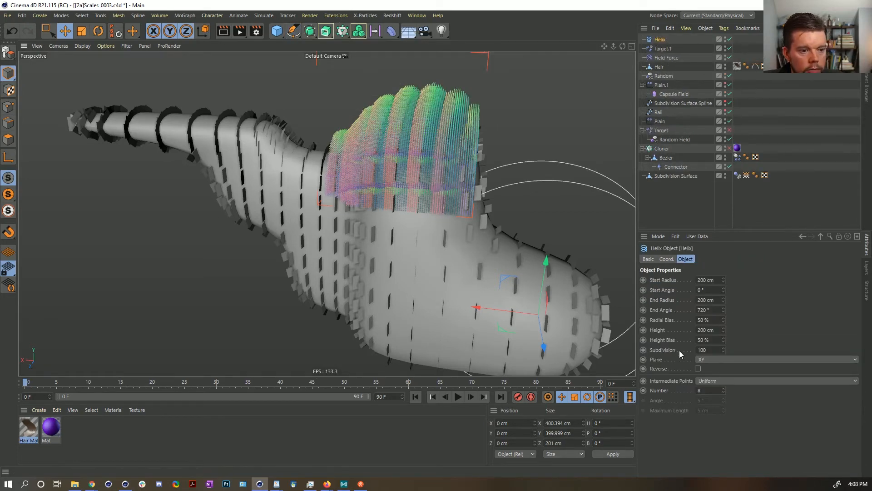
double_click(718, 352)
text(3)
key(Return)
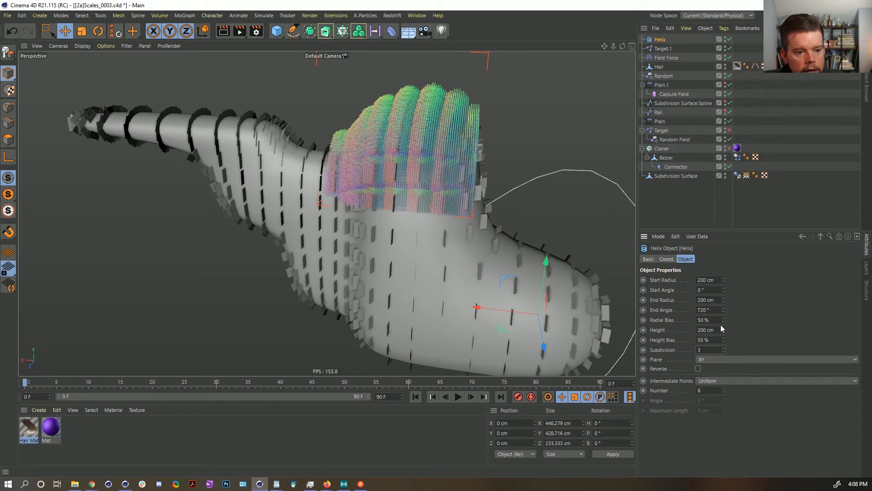
double_click(708, 280)
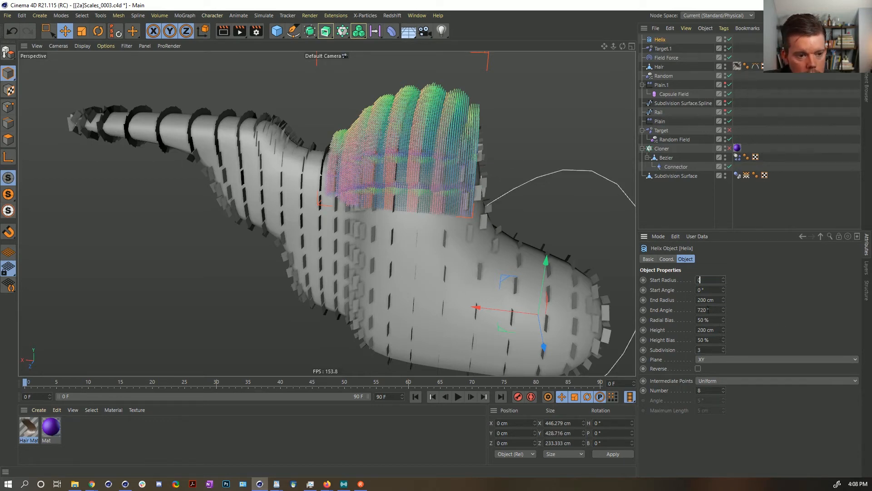
text(0)
key(Return)
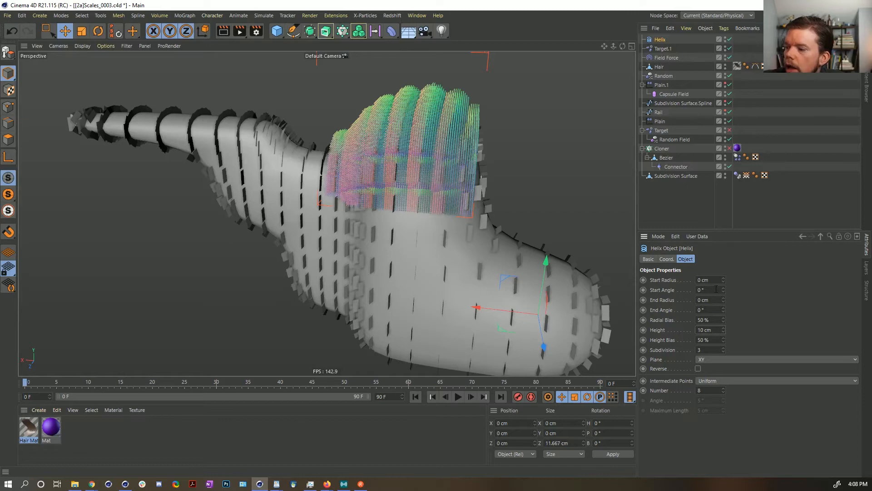
Add a second Cloner to the scene and nest the Helix inside it
alt+drag(468, 254, 410, 176)
alt+drag(481, 231, 430, 238)
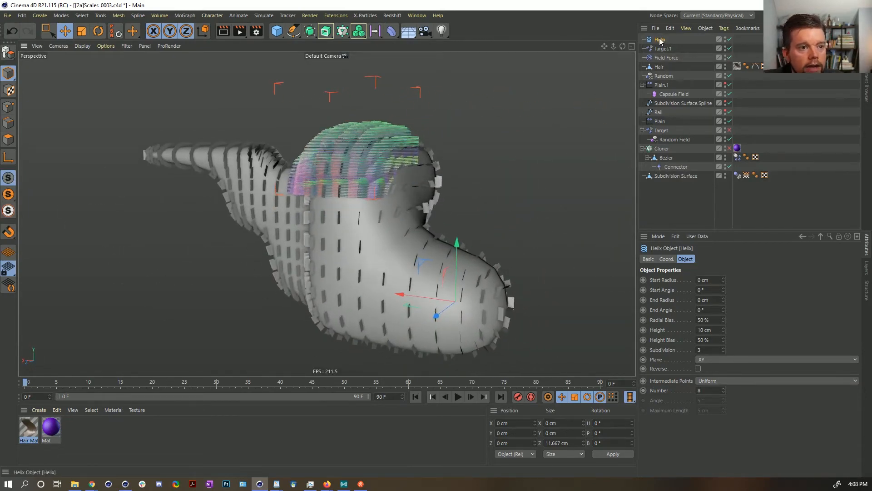
alt+drag(461, 290, 488, 299)
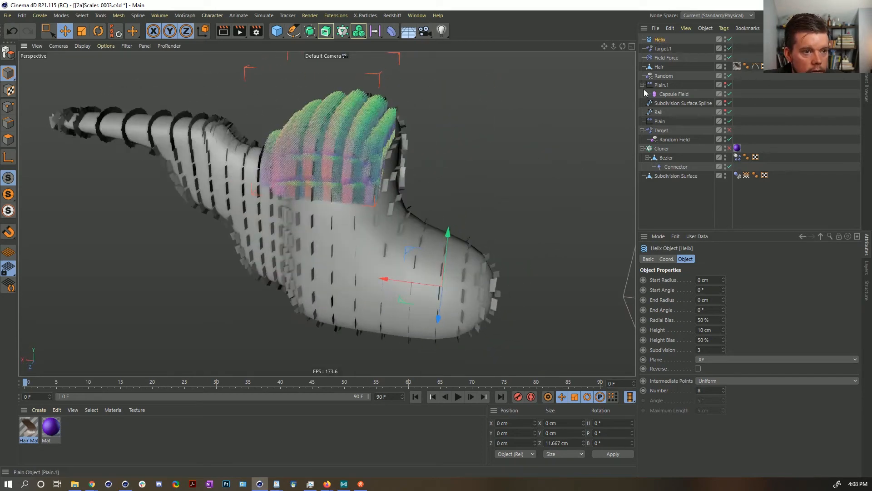
click(343, 30)
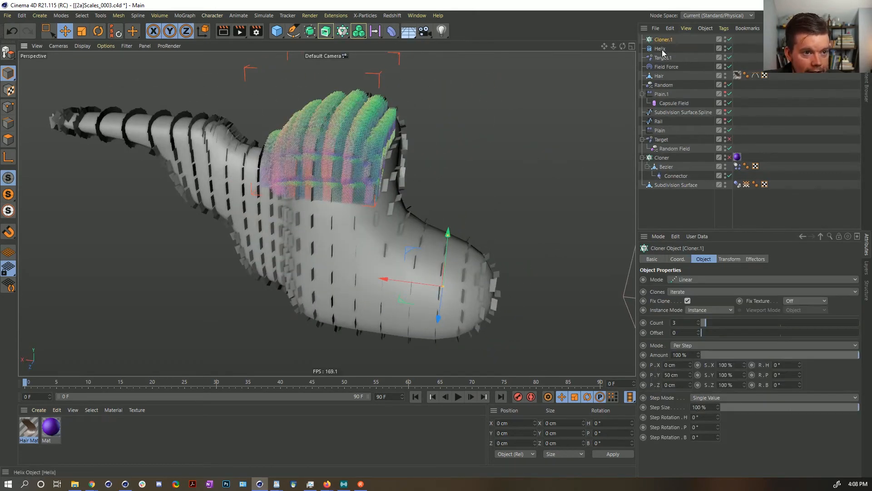
drag(665, 41, 665, 42)
Set the new Cloner to Object mode, using Hair as its object with Polygon Center distribution
click(686, 280)
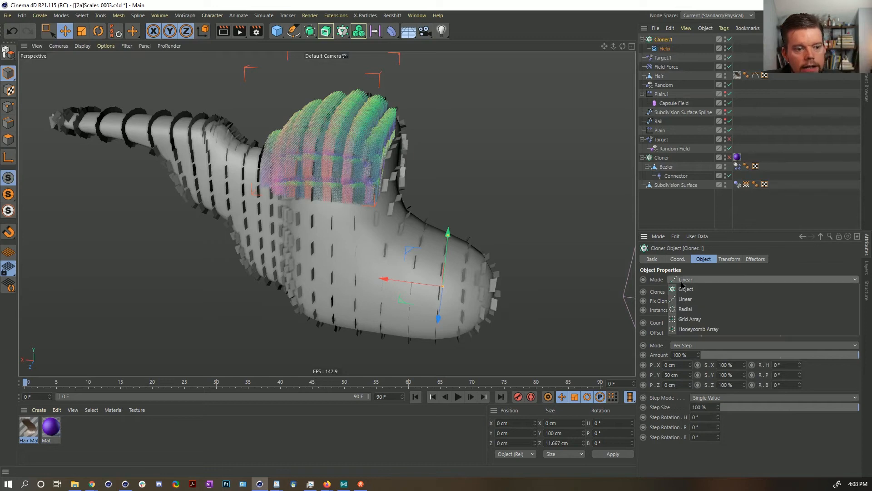
click(686, 290)
drag(658, 77, 693, 324)
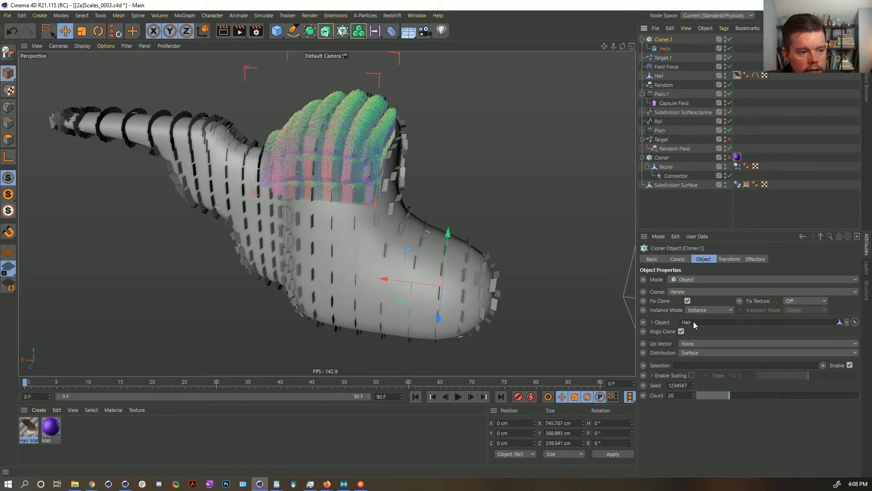
click(696, 354)
click(719, 383)
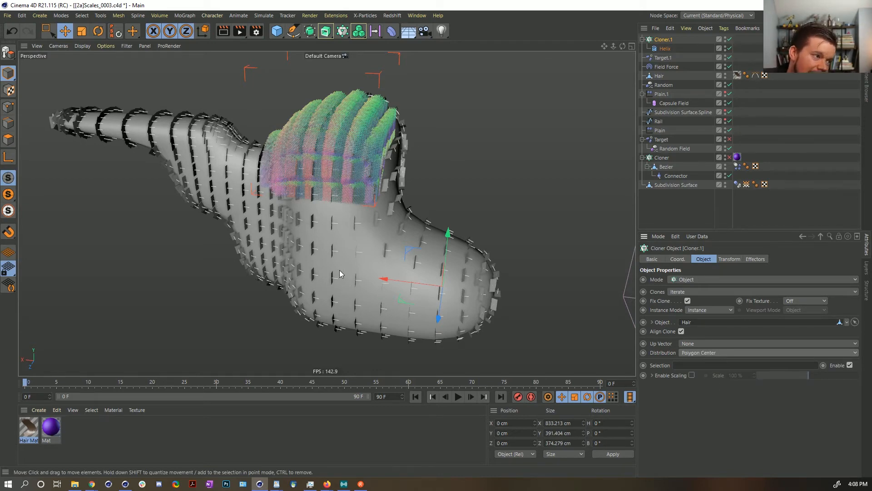
Rotate the Helix clones by setting the new Cloner's R.H transform to 180°
mouse_move(365, 257)
alt+mouse_down()
mouse_move(417, 273)
mouse_move(377, 274)
alt+mouse_up()
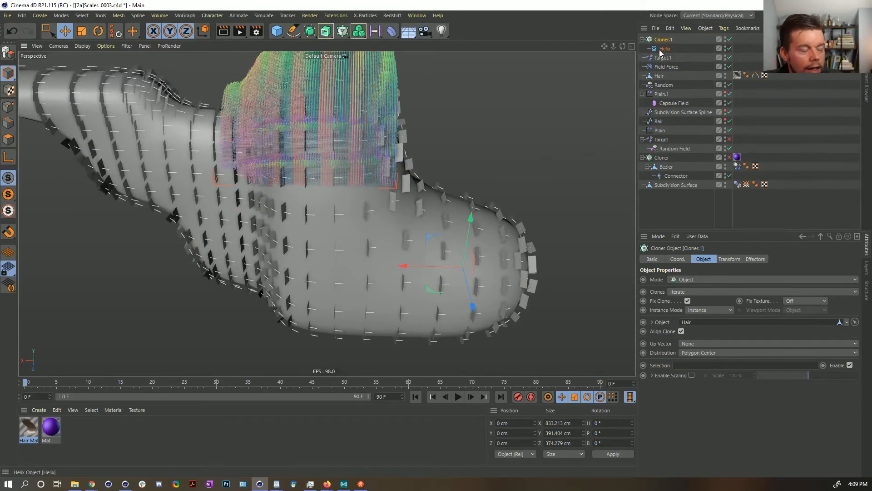
alt+drag(372, 227, 408, 229)
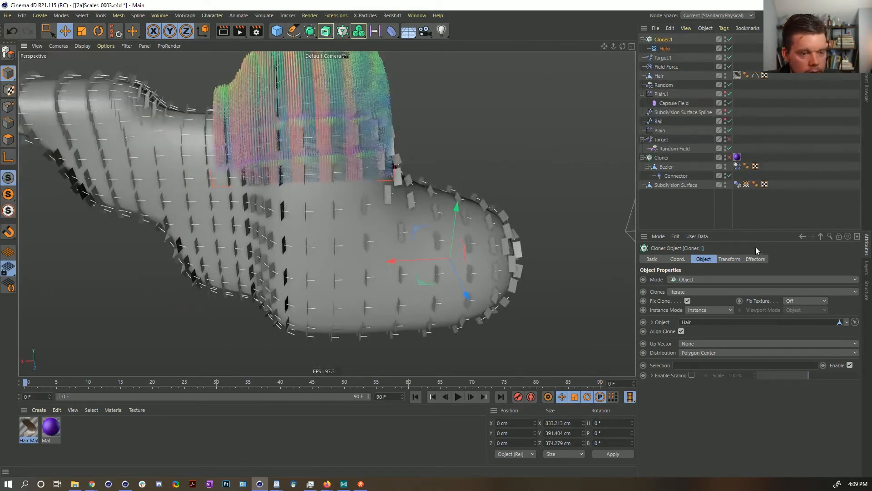
click(729, 259)
drag(800, 292, 800, 273)
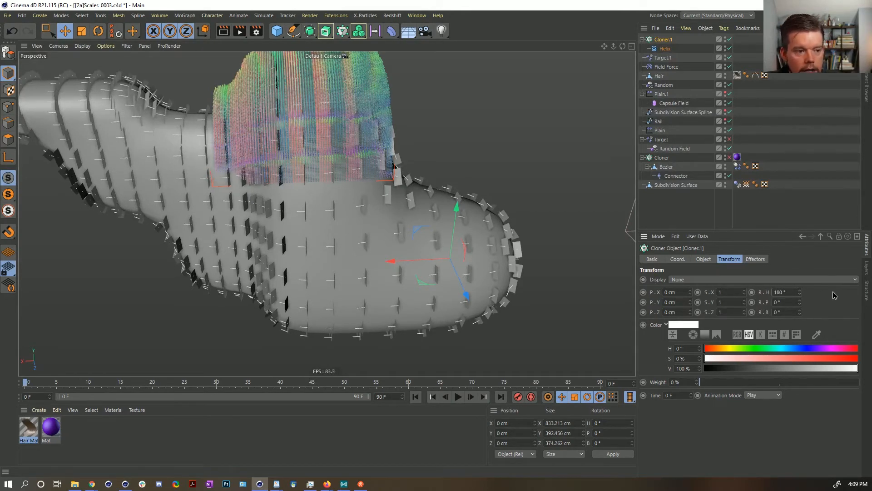
Scale the Helix up to a length of about 41 cm so the cloned lines span between the scales
click(663, 49)
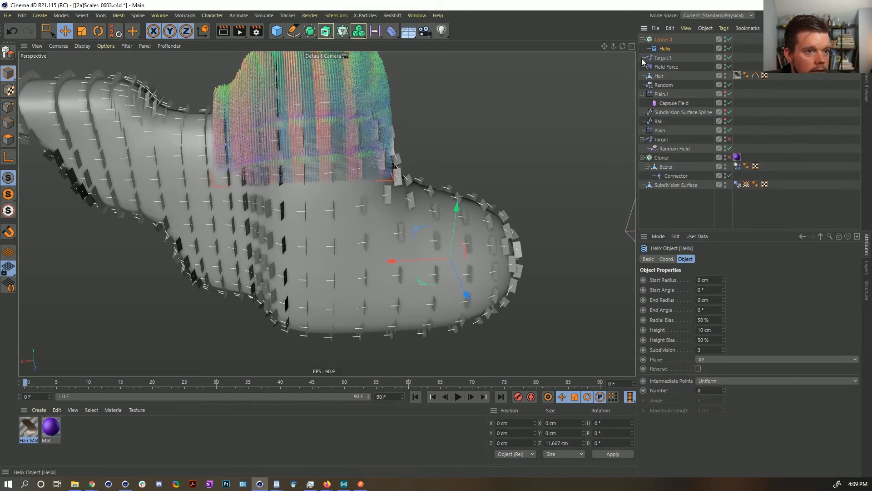
key(t)
drag(447, 161, 555, 148)
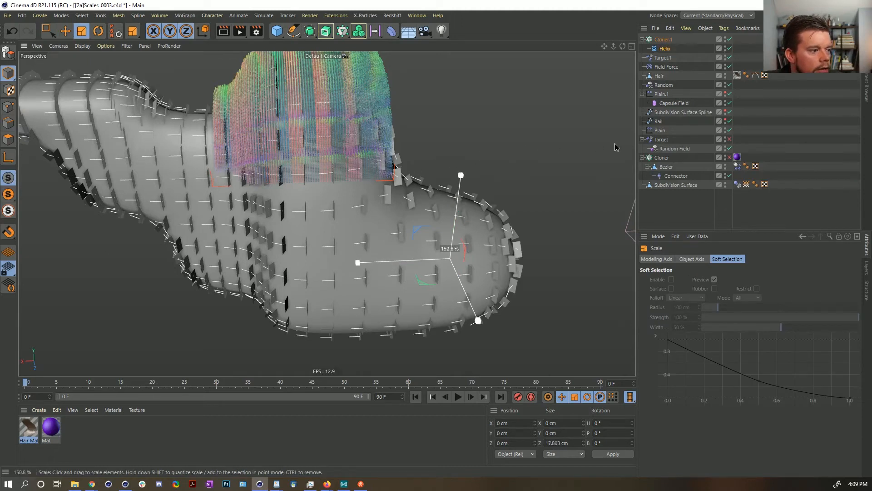
drag(348, 263, 236, 267)
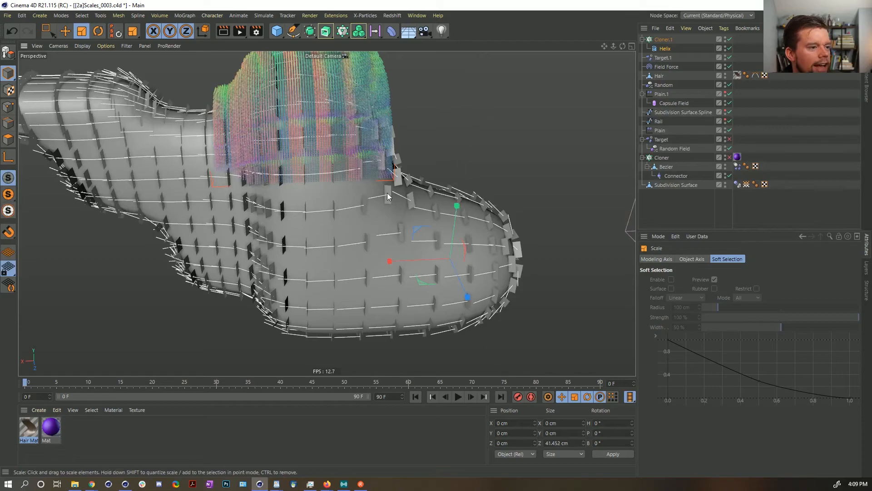
Wrap the Cloner holding the Helix in a Connect object
alt+drag(376, 192, 328, 200)
click(663, 39)
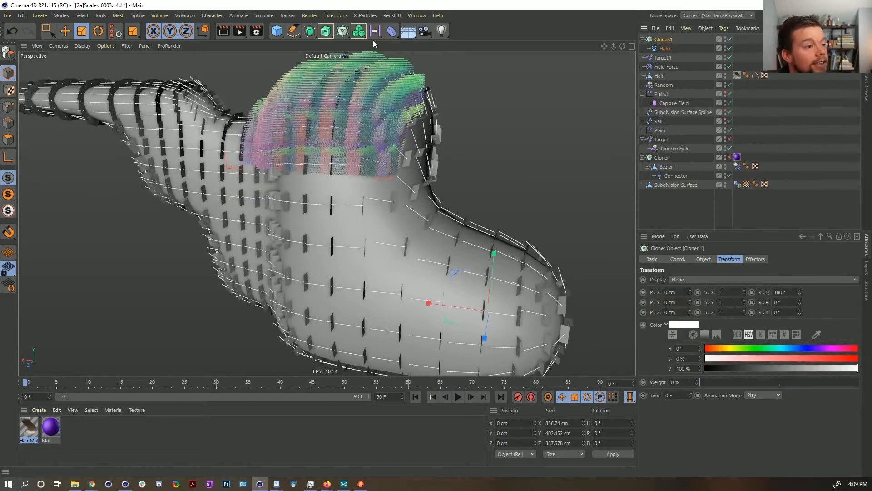
click(358, 31)
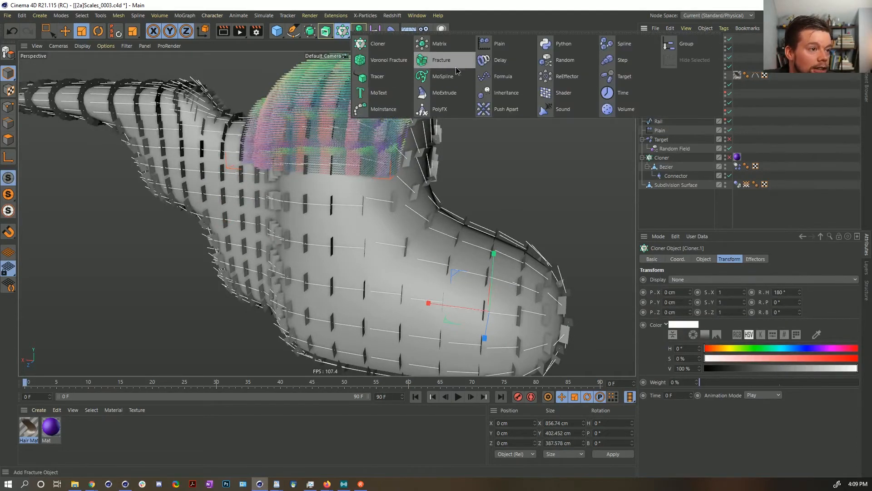
click(312, 35)
alt+click(444, 93)
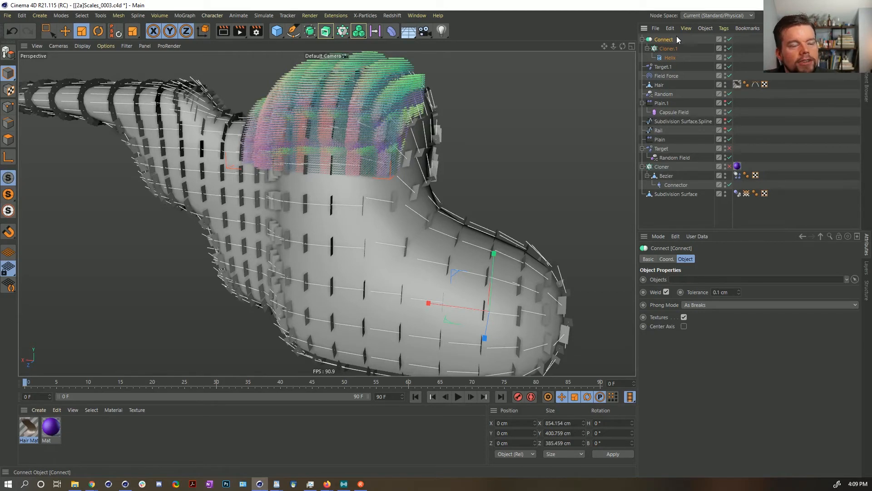
Create an editable spline copy of the Connect object, keeping the original Connect setup in the scene but disabled
key(c)
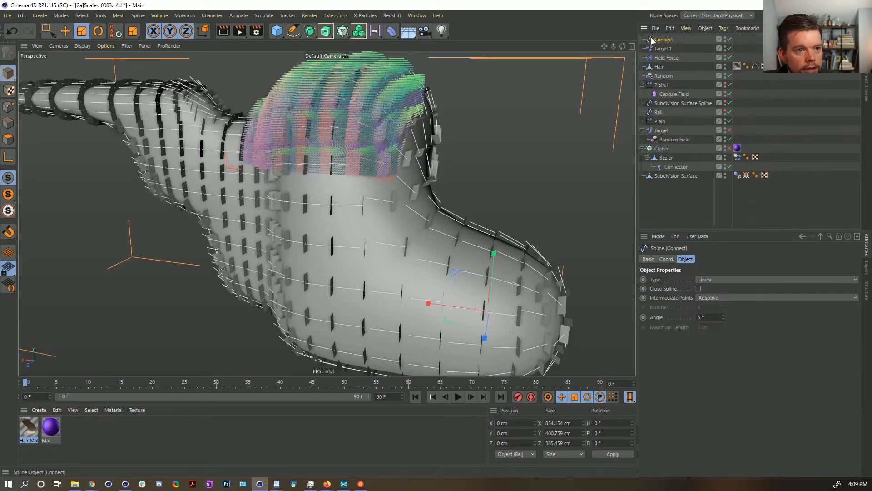
key(ctrl+z)
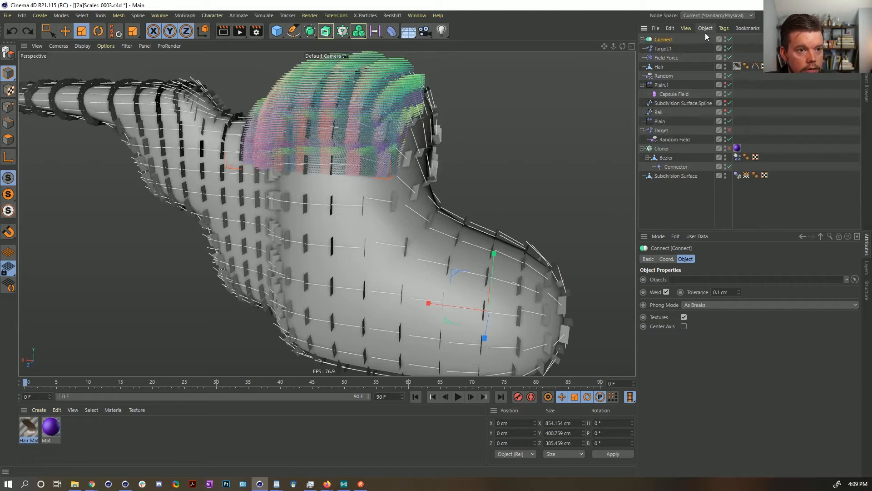
click(730, 39)
key(ctrl+v)
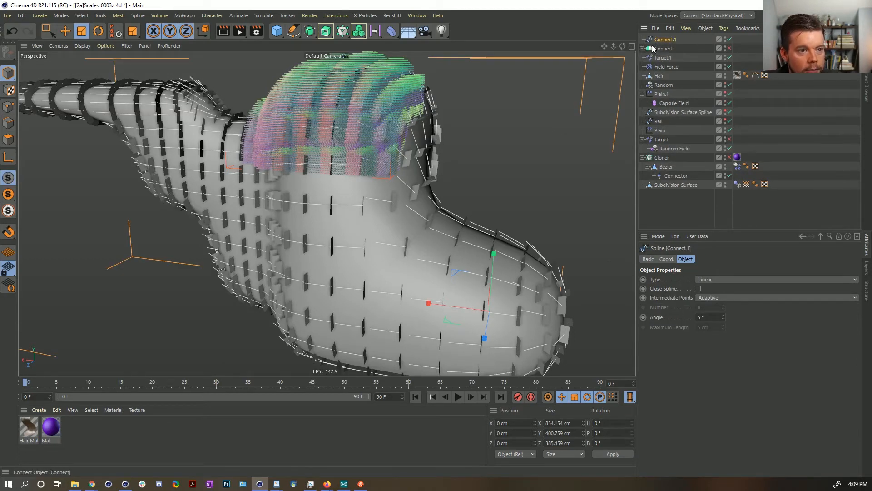
Replace the Hair layer in the Field Force's Field list with the Connect.1 spline
click(666, 67)
click(689, 258)
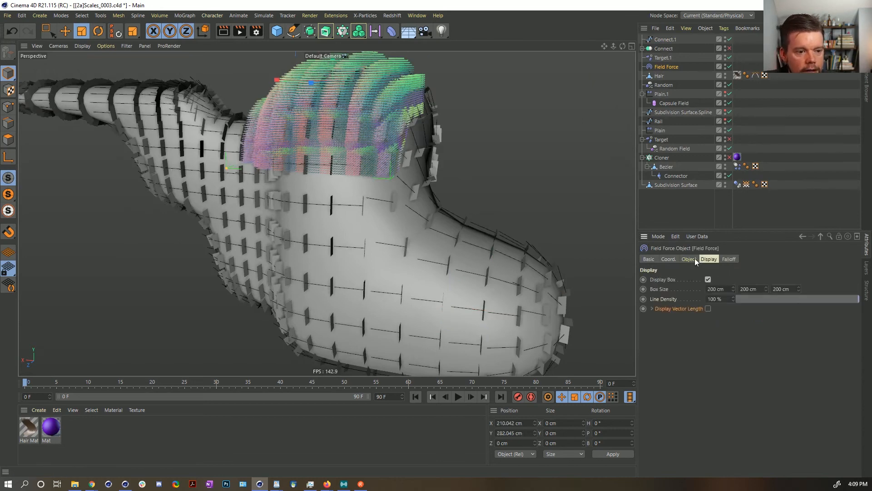
click(677, 328)
key(Delete)
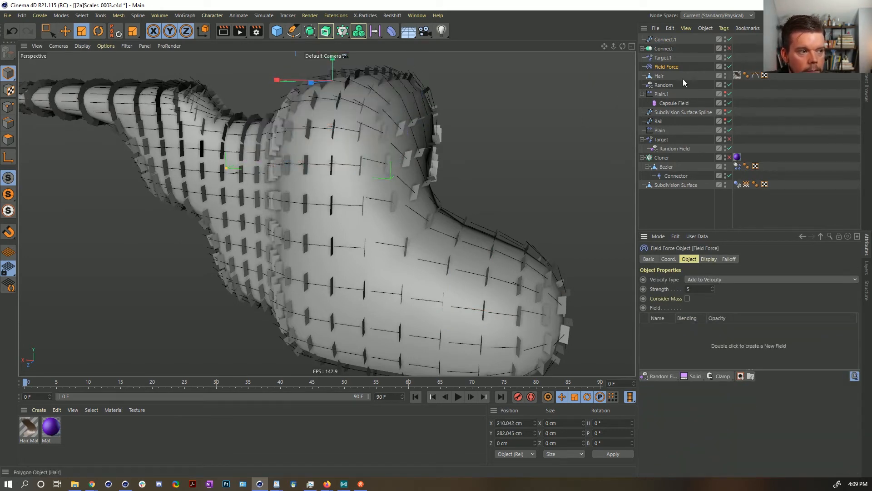
drag(665, 39, 674, 340)
Flatten the Field Force's display box by setting its Z box size to 0 cm
alt+middle_drag(356, 137, 417, 216)
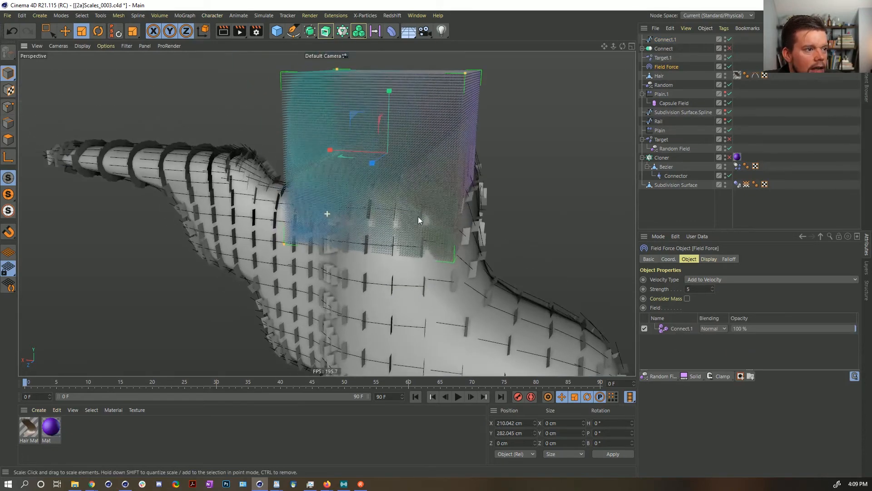
alt+drag(381, 199, 347, 201)
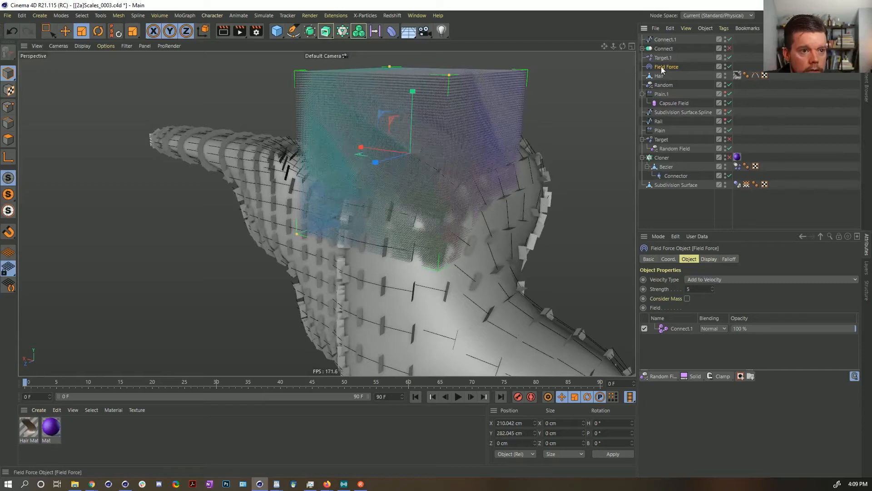
click(709, 259)
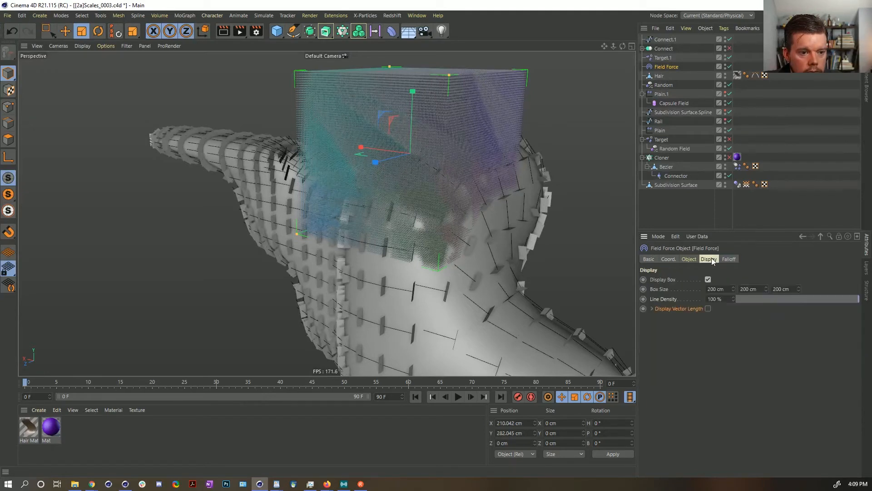
double_click(796, 289)
text(0)
key(Return)
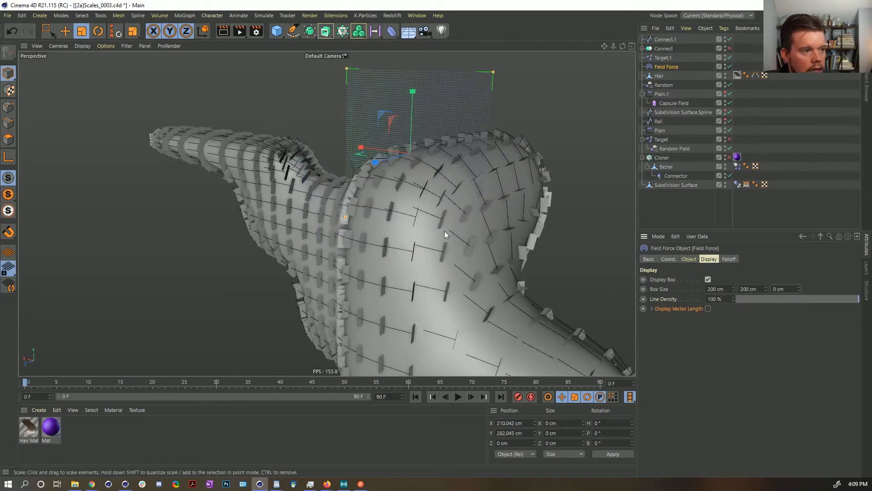
Enlarge the Field Force's display box to about 899 cm wide and 366 cm high
alt+drag(444, 232, 339, 199)
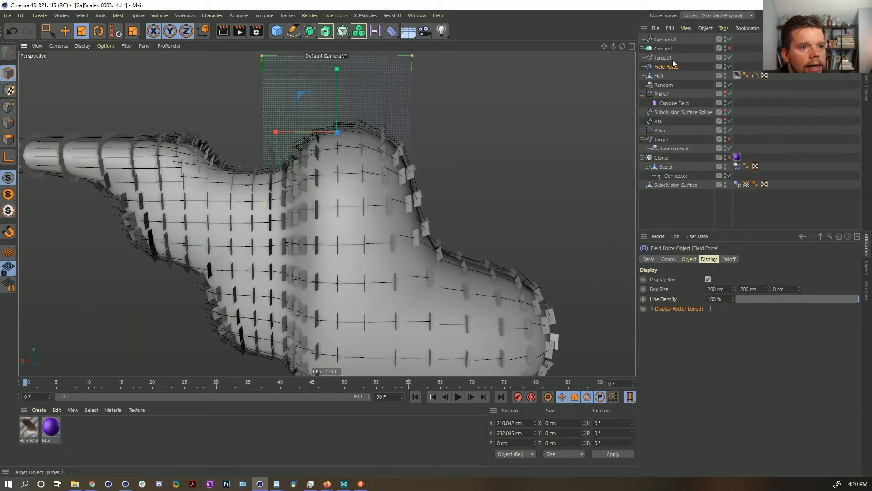
drag(766, 288, 755, 317)
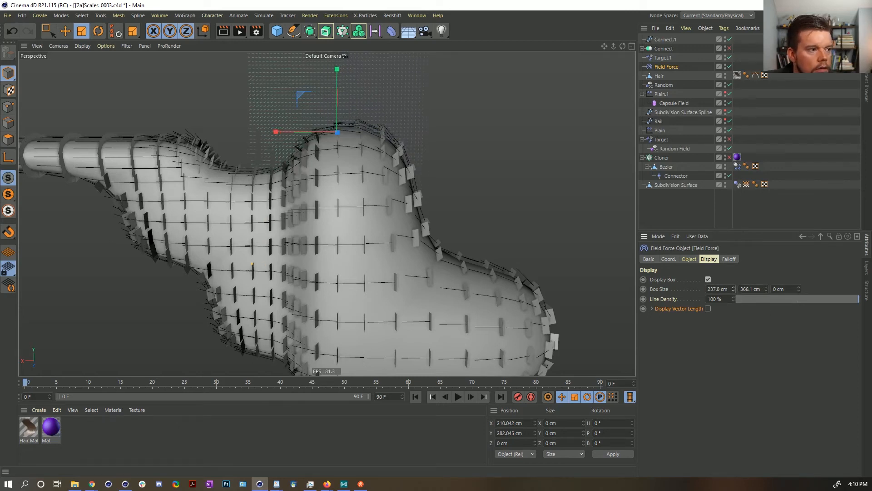
drag(733, 289, 734, 180)
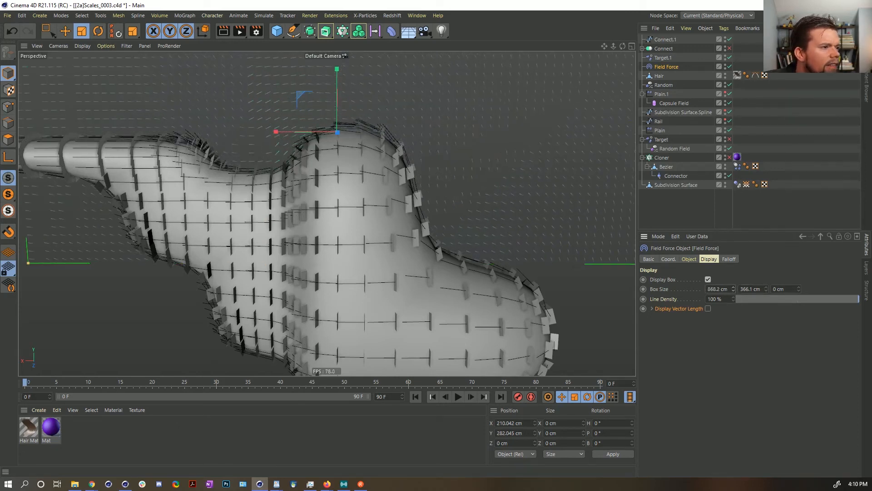
Move the Field Force down along Y to about 107 cm so its direction lines surround the model
key(e)
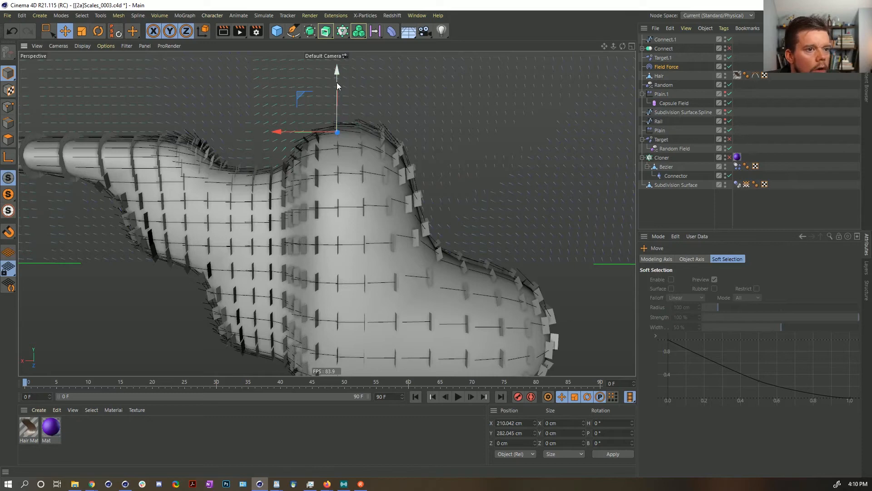
drag(338, 87, 362, 179)
alt+drag(523, 260, 534, 260)
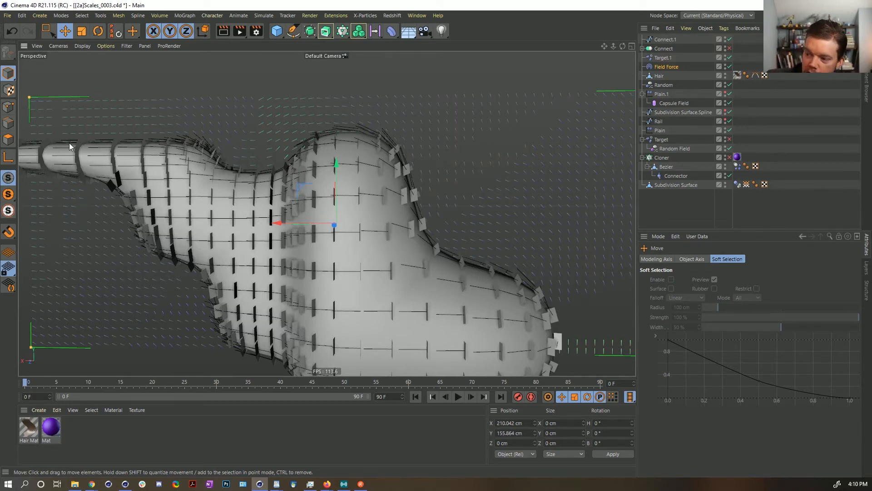
mouse_move(406, 150)
alt+mouse_down()
mouse_move(370, 171)
mouse_move(408, 172)
mouse_move(433, 160)
mouse_move(423, 171)
mouse_move(416, 141)
alt+mouse_up()
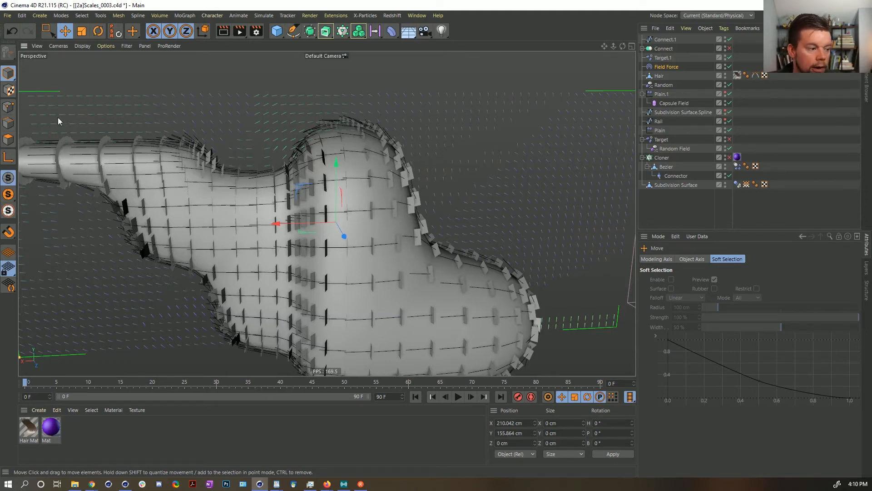
alt+middle_drag(371, 208, 377, 161)
alt+drag(378, 160, 356, 159)
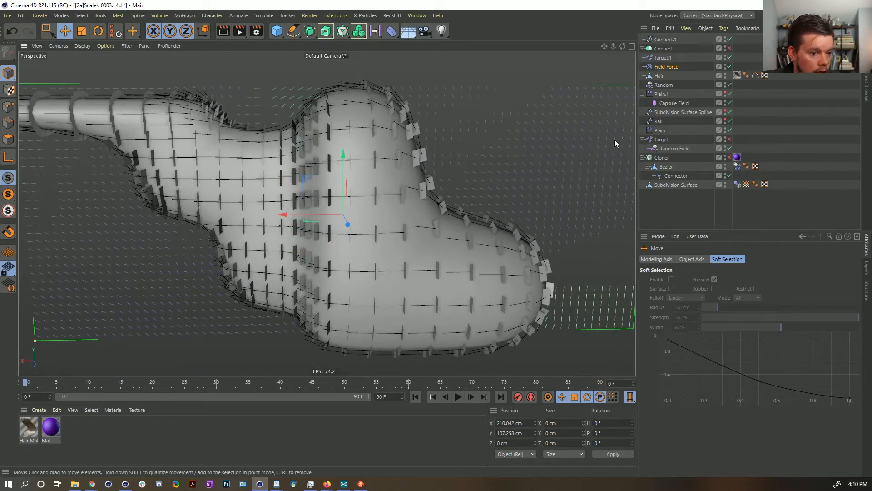
Increase the display box height to about 557 cm and shift the Field Force to about -225 cm in Z
click(674, 67)
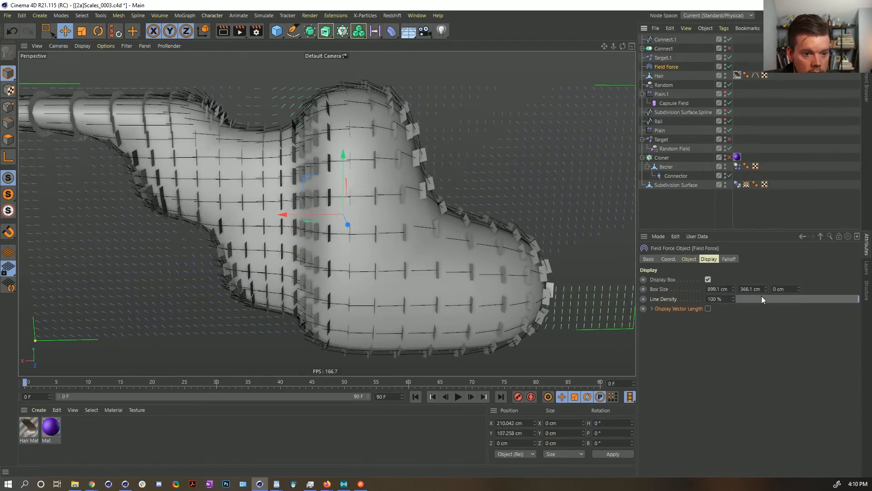
drag(766, 289, 766, 245)
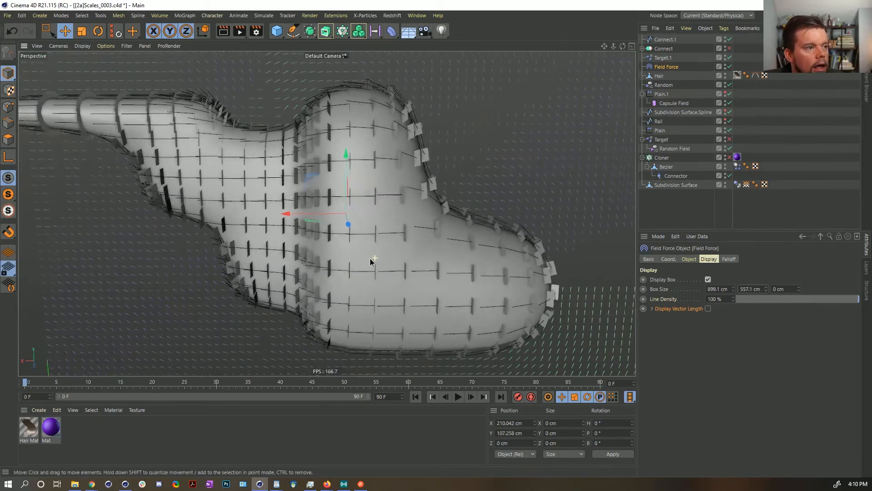
alt+drag(370, 259, 356, 265)
scroll(377, 236, down, 3)
alt+middle_drag(380, 233, 362, 262)
alt+drag(362, 262, 373, 225)
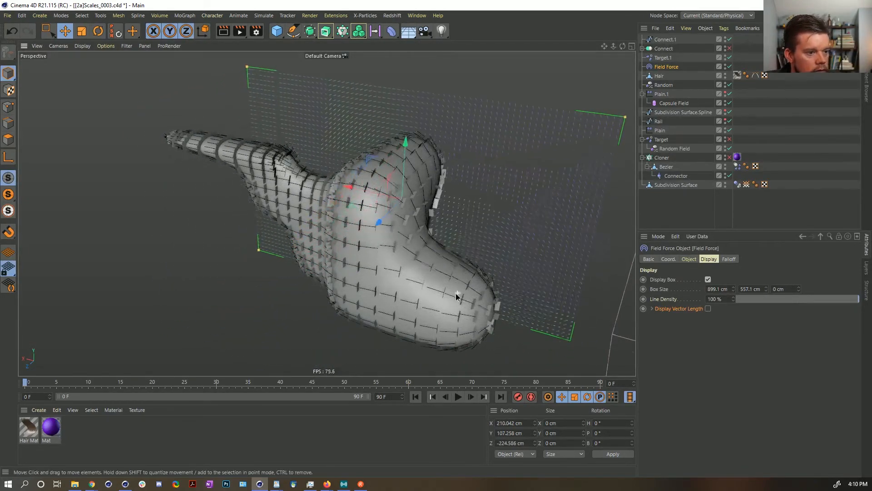
Set the Field Force's strength to 155
alt+drag(456, 296, 435, 301)
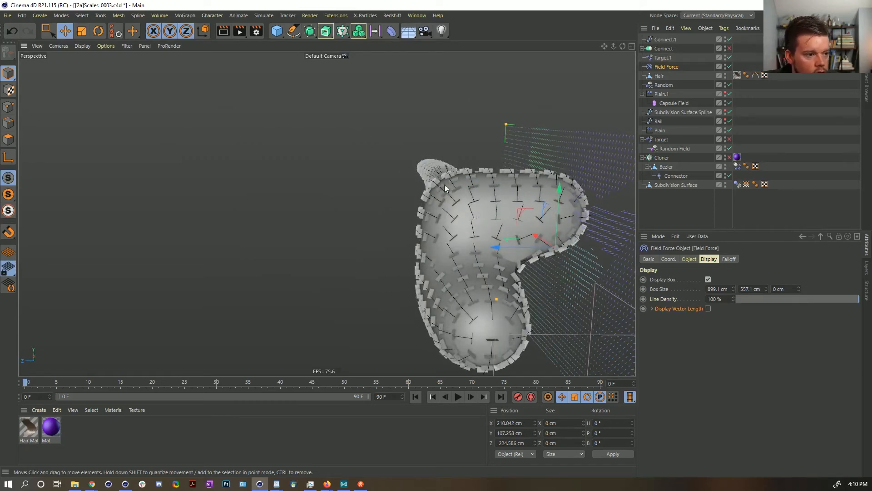
alt+drag(445, 187, 262, 237)
alt+drag(125, 198, 121, 204)
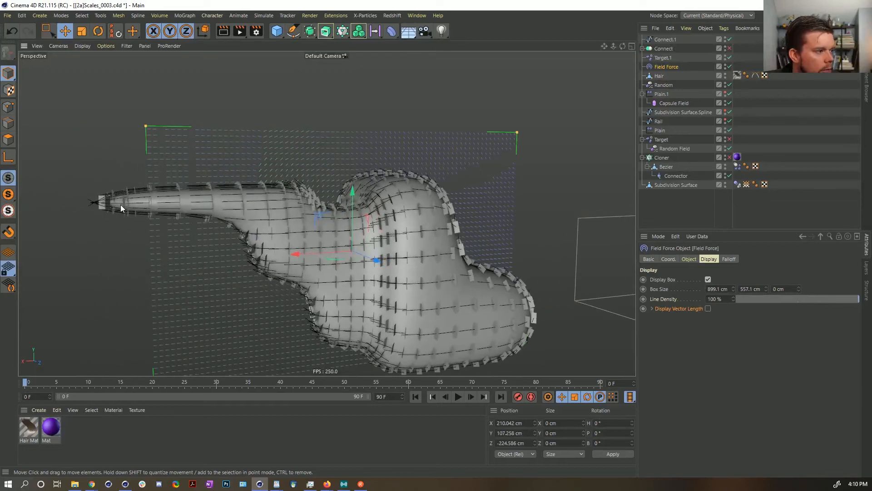
alt+drag(340, 240, 427, 269)
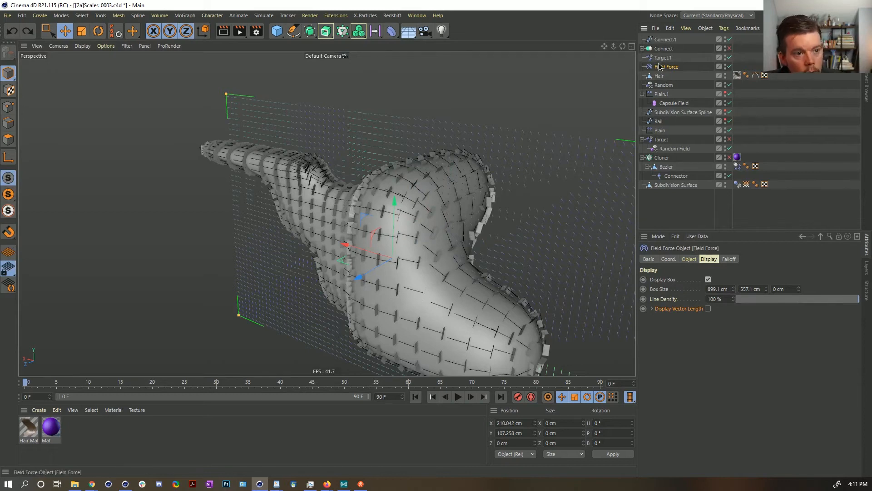
click(690, 258)
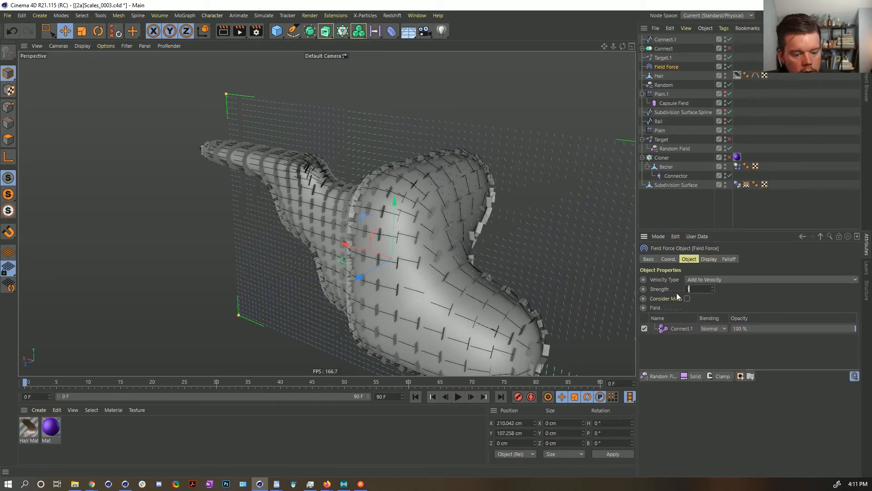
key(Return)
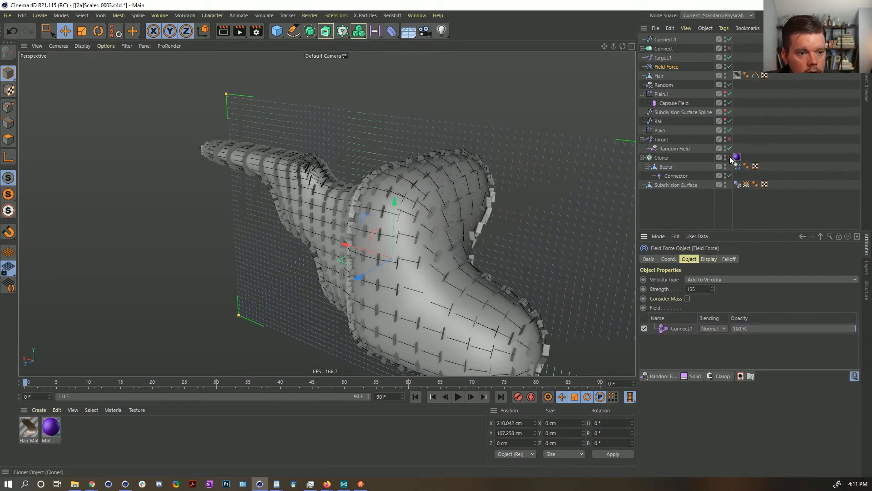
Re-enable the Cloner that holds the Bezier scales so they show on the model
click(730, 157)
alt+drag(518, 238, 377, 188)
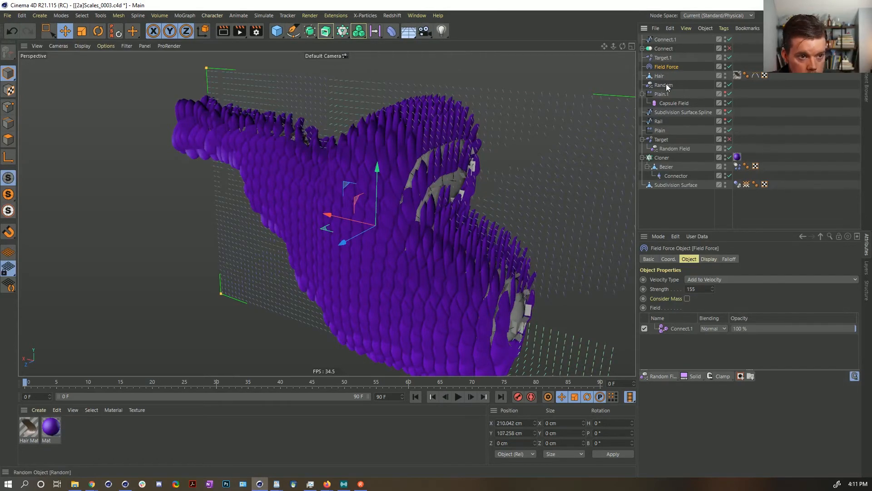
alt+drag(385, 223, 403, 222)
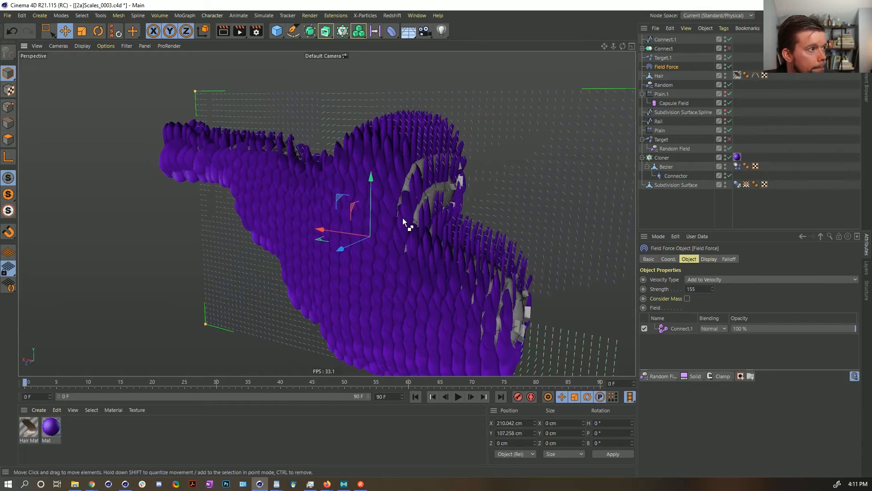
Save the scene incrementally as [2a]Scales_0004.c4d and play the animation briefly
key(ctrl+alt+s)
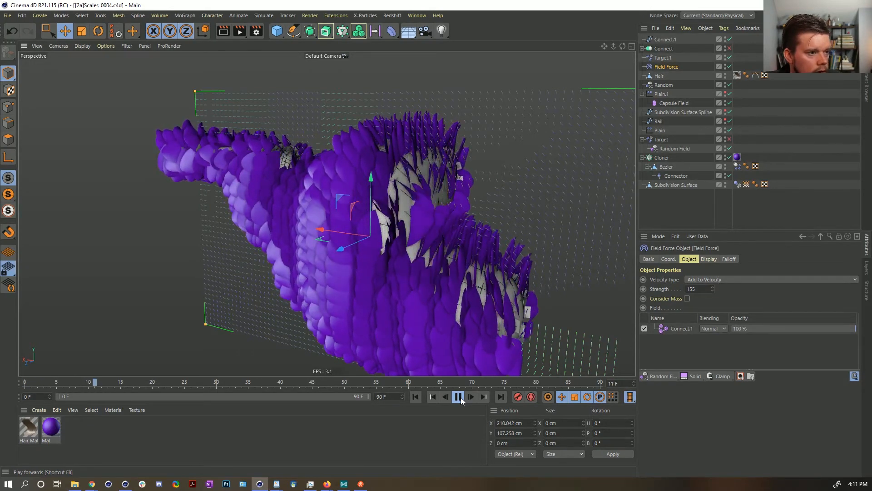
click(458, 397)
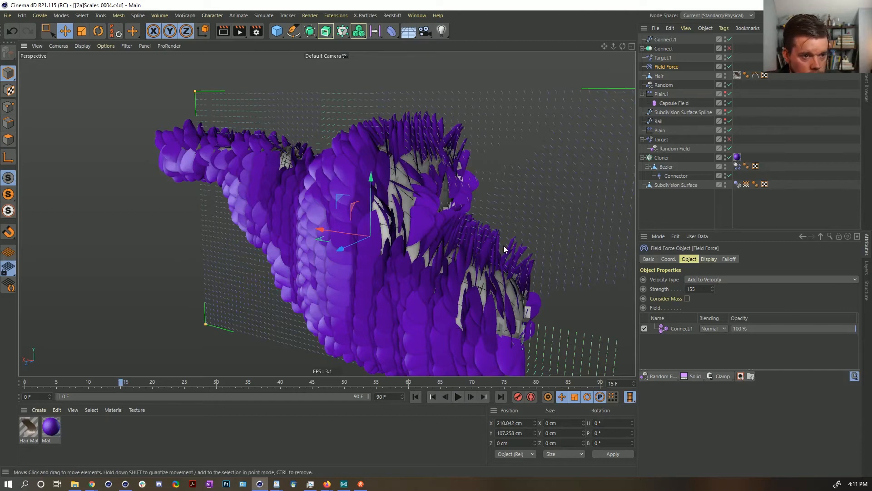
Delete the Target.1 effector and the disabled Target effector with its Random Field, and collapse the Plain.1 hierarchy
click(664, 58)
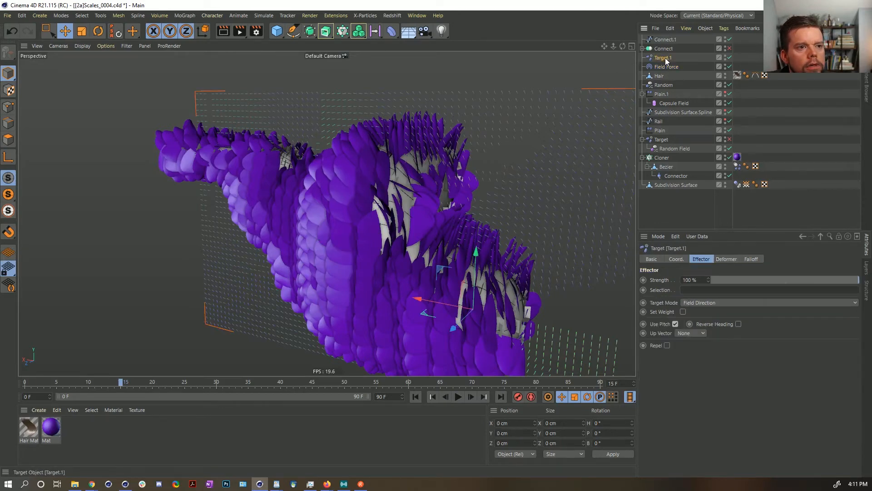
key(Delete)
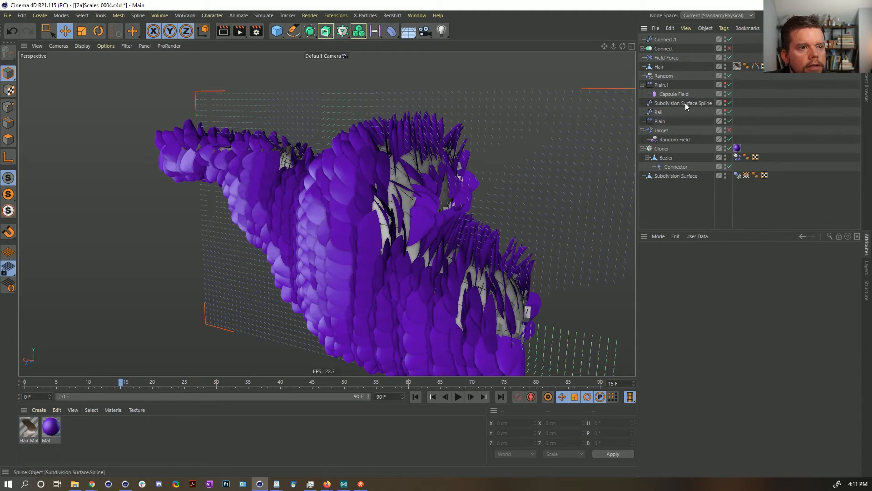
click(663, 133)
key(Delete)
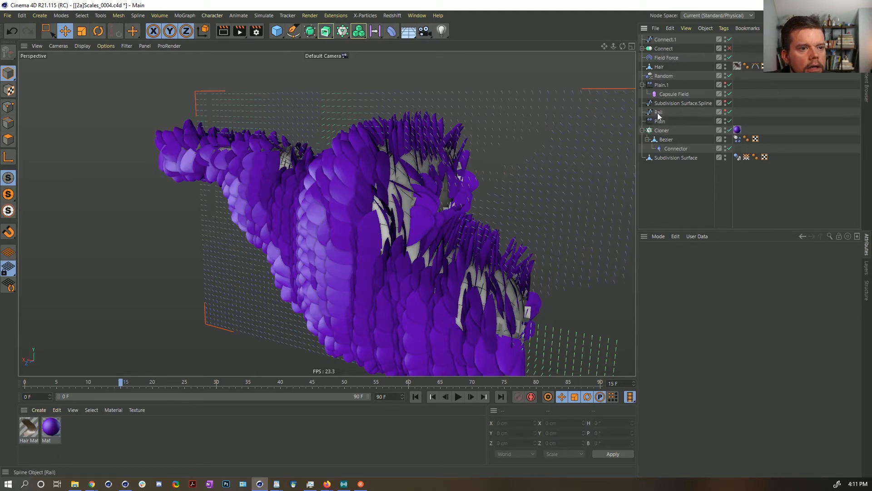
click(648, 86)
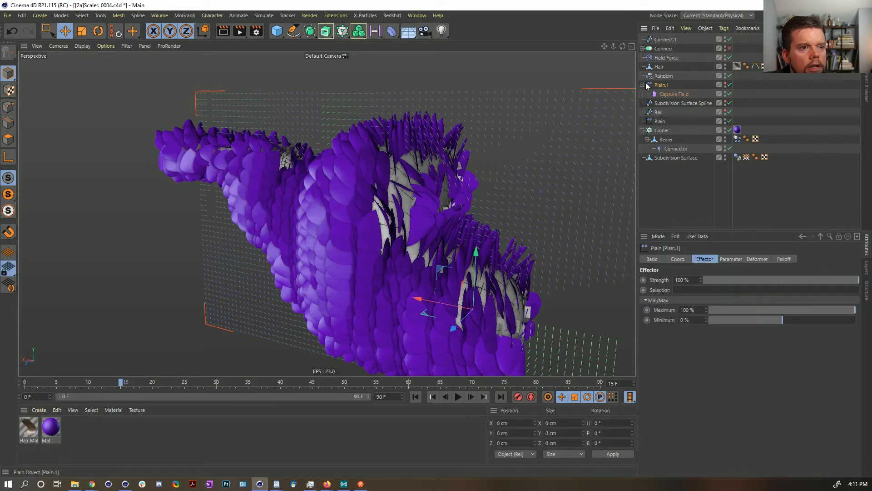
click(643, 85)
click(663, 76)
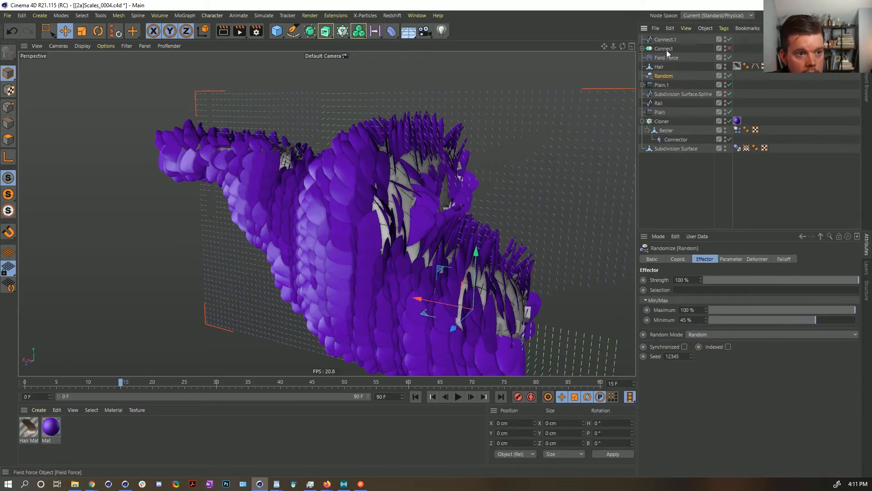
Play the animation from the first frame to check the scales' movement, and rewind it to the start
alt+drag(383, 232, 412, 310)
click(415, 397)
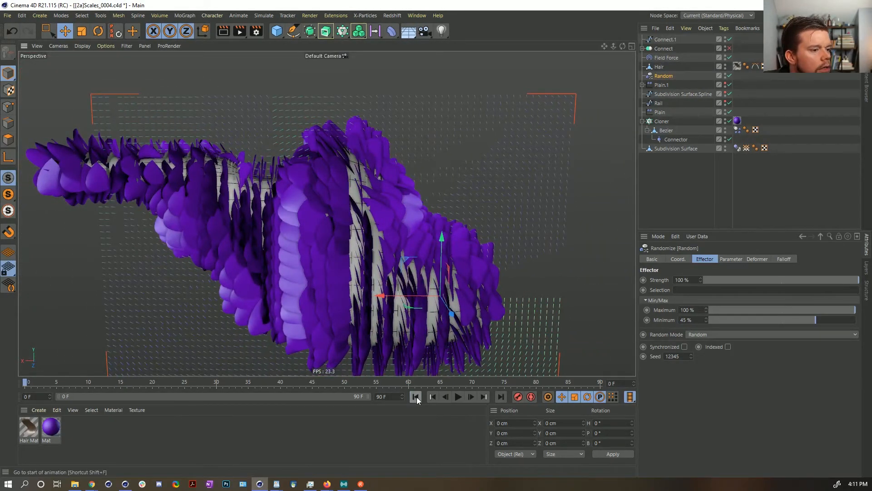
click(457, 396)
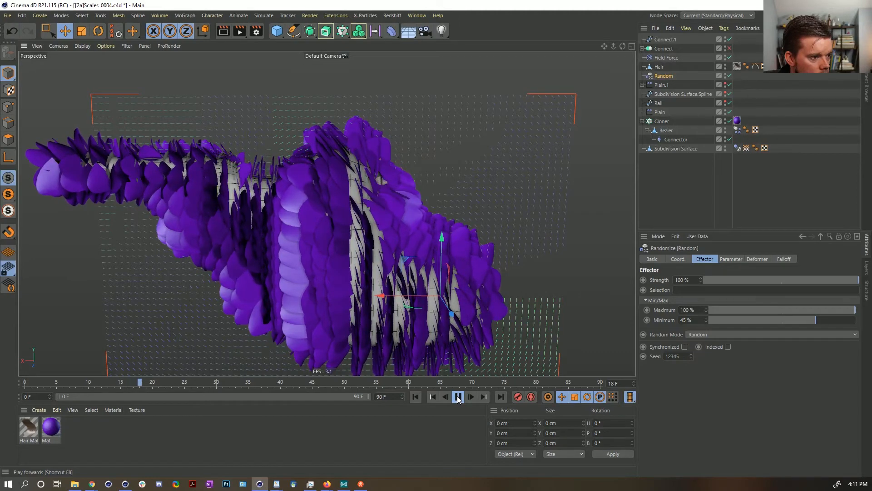
click(458, 397)
click(415, 397)
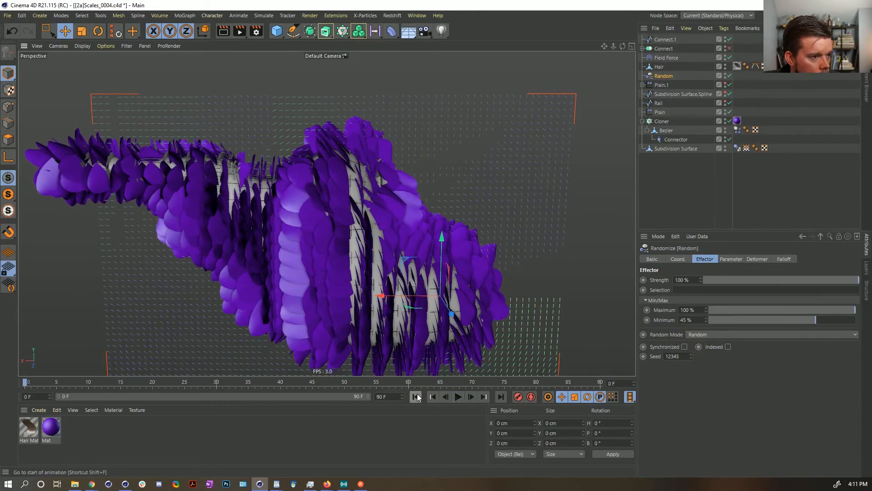
Replay the animation from another angle, rewind it, and examine the scales' orientation around the model
mouse_move(430, 246)
alt+mouse_down()
mouse_move(338, 262)
mouse_move(345, 255)
mouse_move(307, 230)
mouse_move(317, 259)
mouse_move(268, 255)
alt+mouse_up()
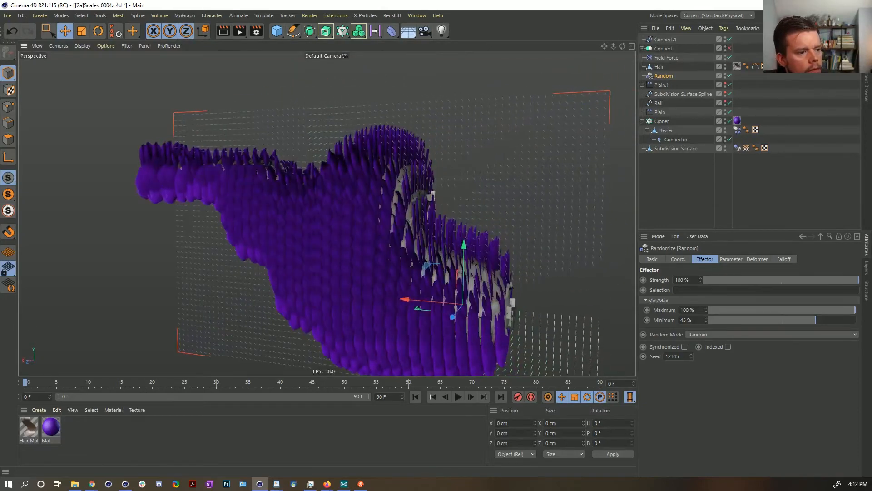
click(457, 397)
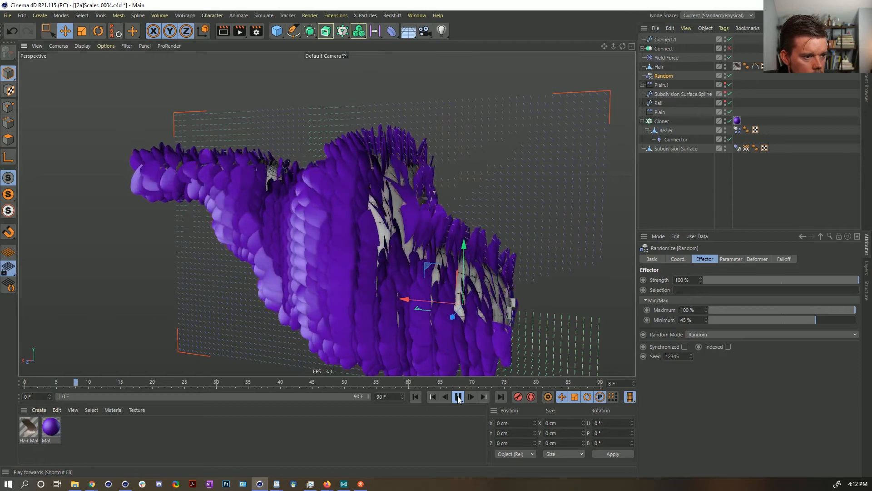
click(458, 397)
click(416, 397)
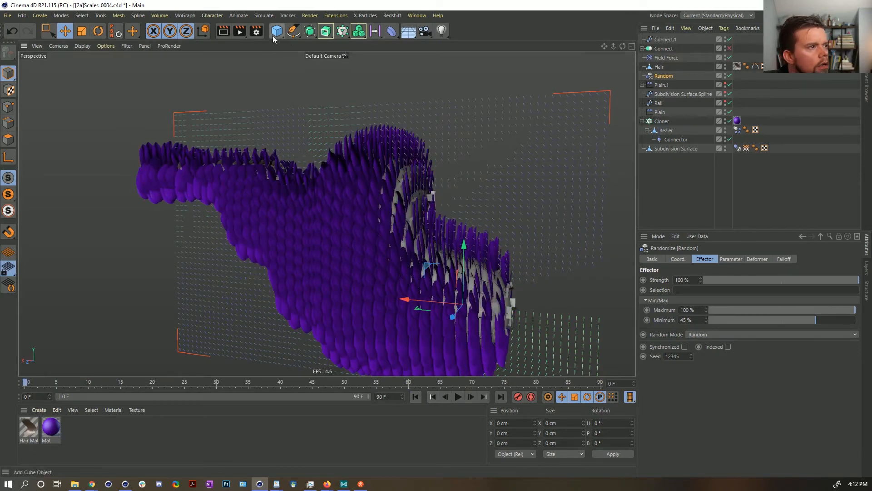
alt+drag(266, 54, 486, 181)
alt+right_drag(145, 147, 182, 171)
alt+drag(395, 188, 318, 191)
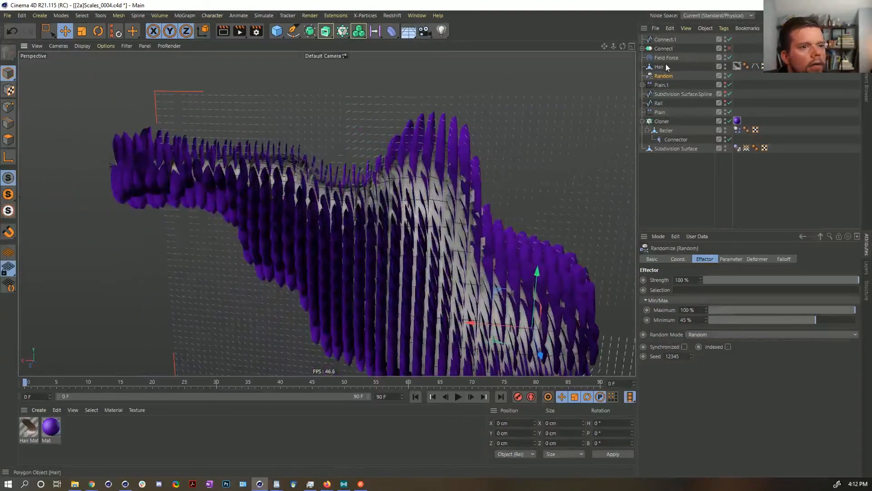
Set the direction length of the Connect.1 spline layer in the Field Force to Use Value
click(665, 58)
click(712, 259)
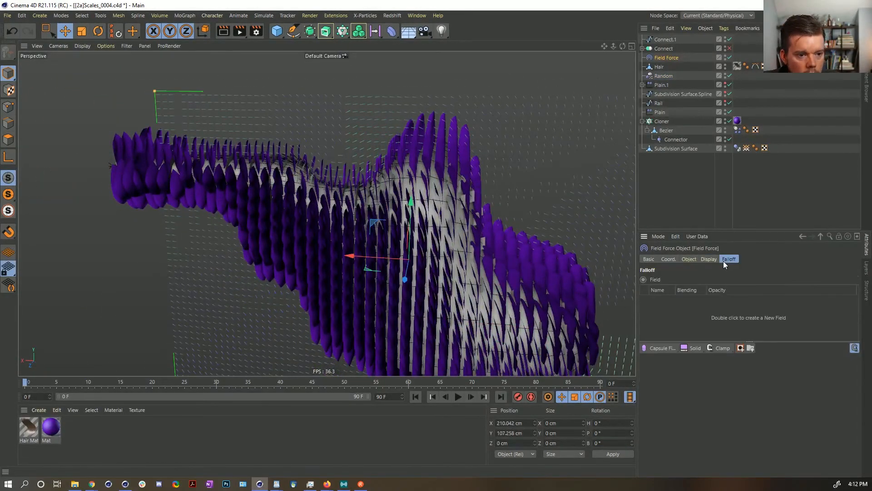
click(690, 259)
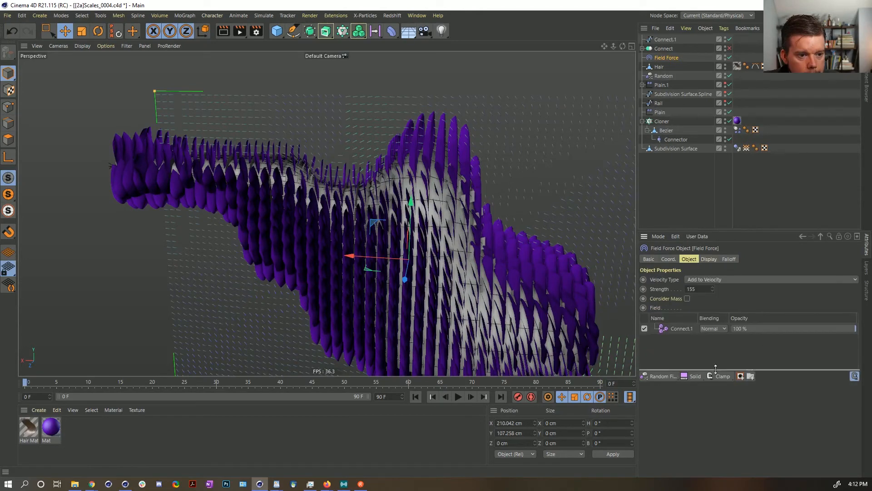
click(678, 328)
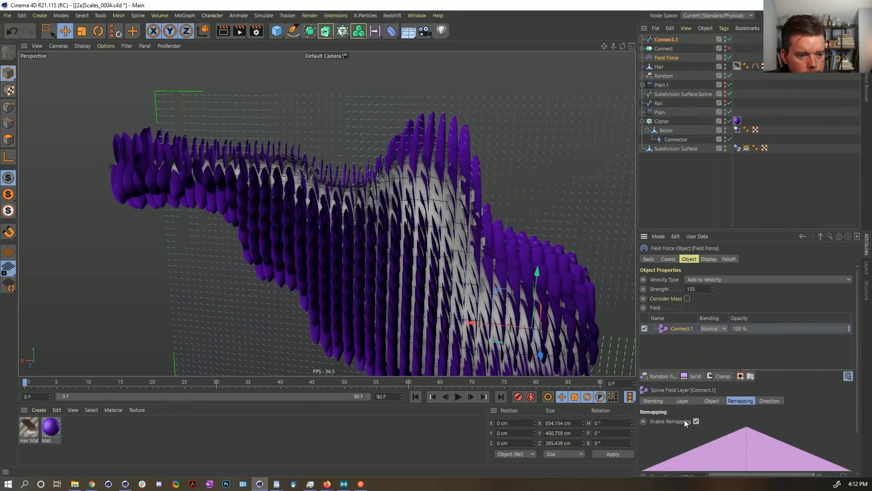
scroll(679, 414, down, 2)
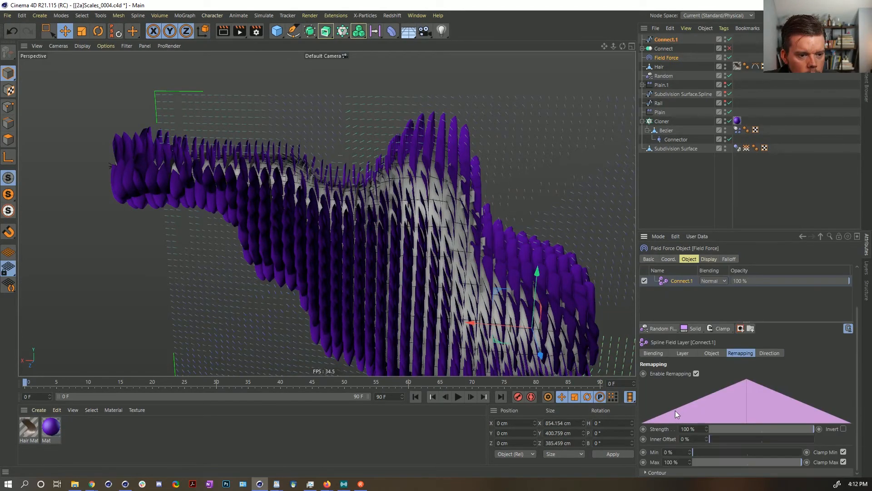
click(771, 354)
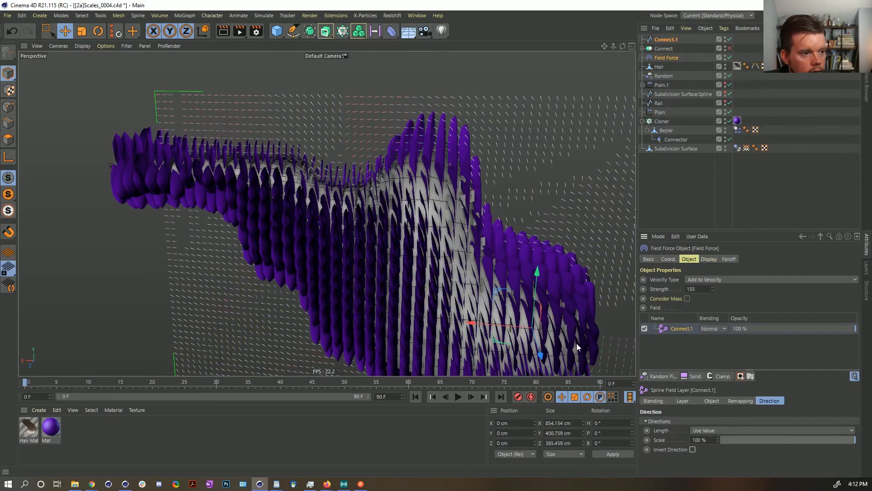
Play the animation in short bursts and examine the scales' orientation from several angles around the model
alt+drag(422, 236, 395, 229)
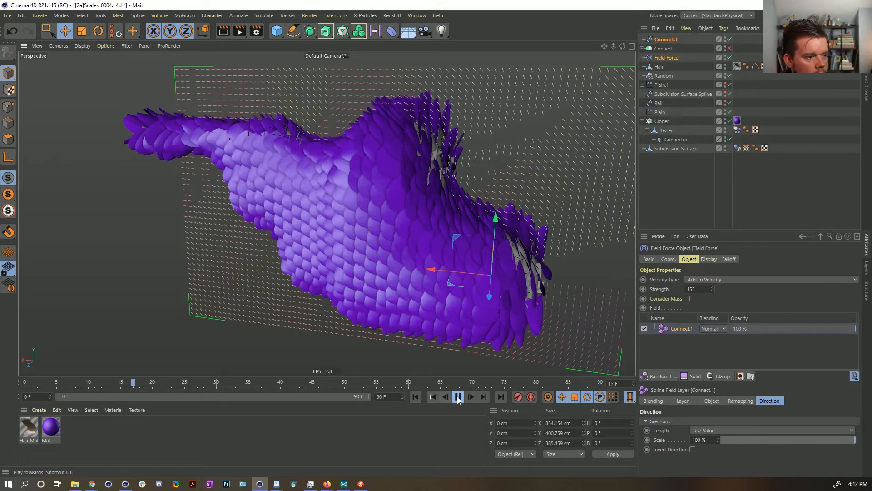
click(458, 400)
click(685, 214)
alt+drag(513, 184, 454, 181)
click(459, 397)
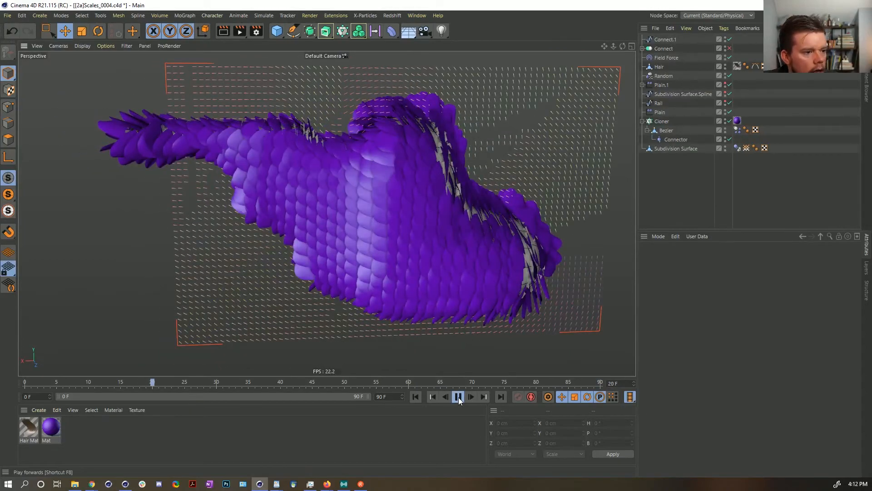
click(459, 397)
alt+drag(472, 295, 486, 262)
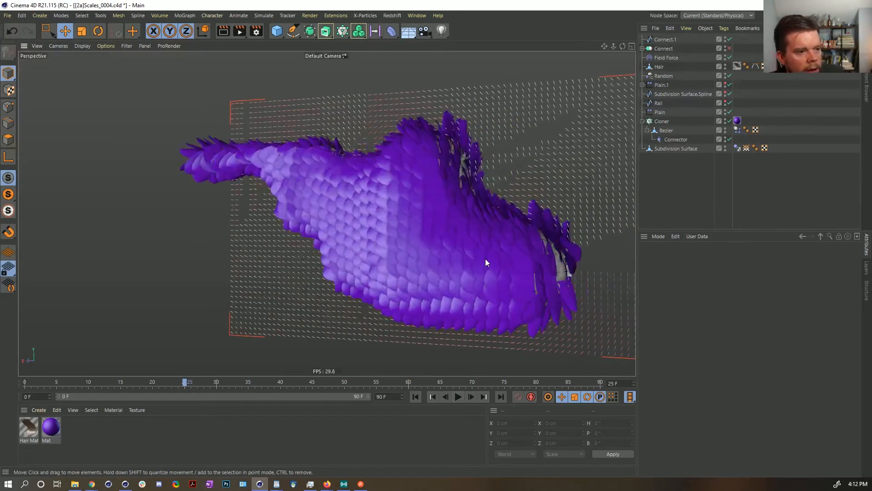
alt+drag(422, 190, 488, 301)
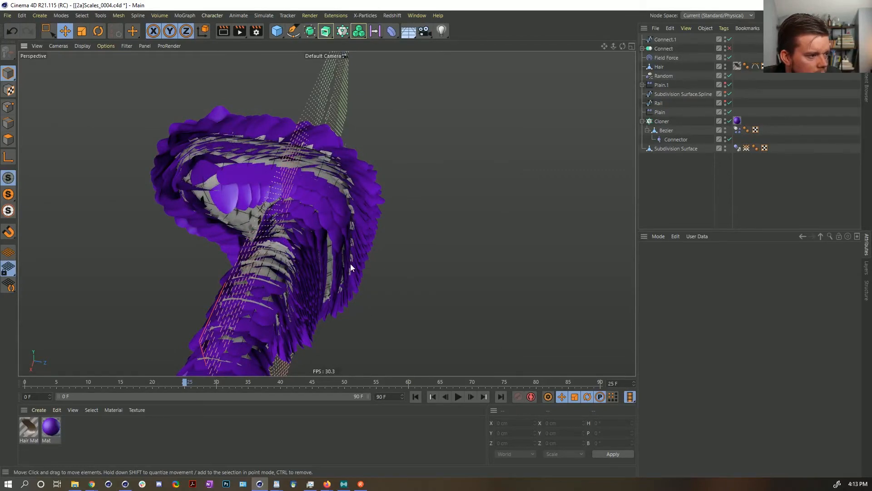
alt+drag(351, 263, 370, 233)
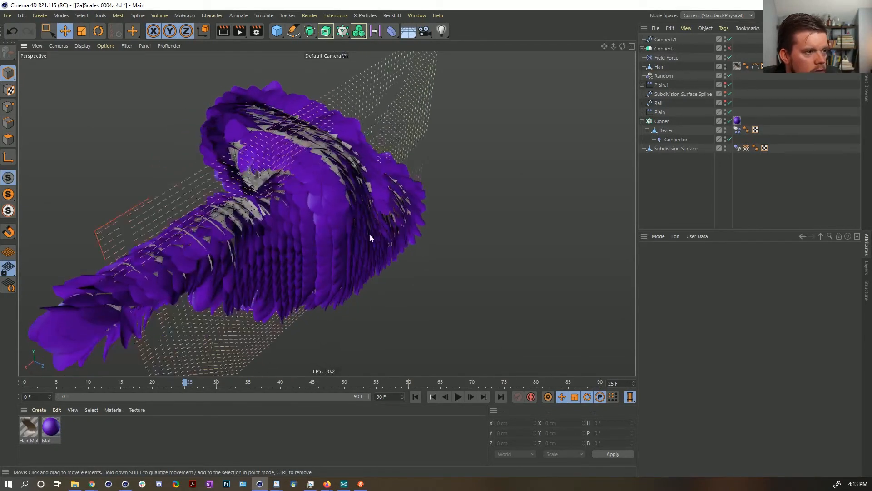
Lay the Field Force's display box flat by setting its Y size to 0 cm and Z size to 555 cm
click(665, 58)
click(710, 259)
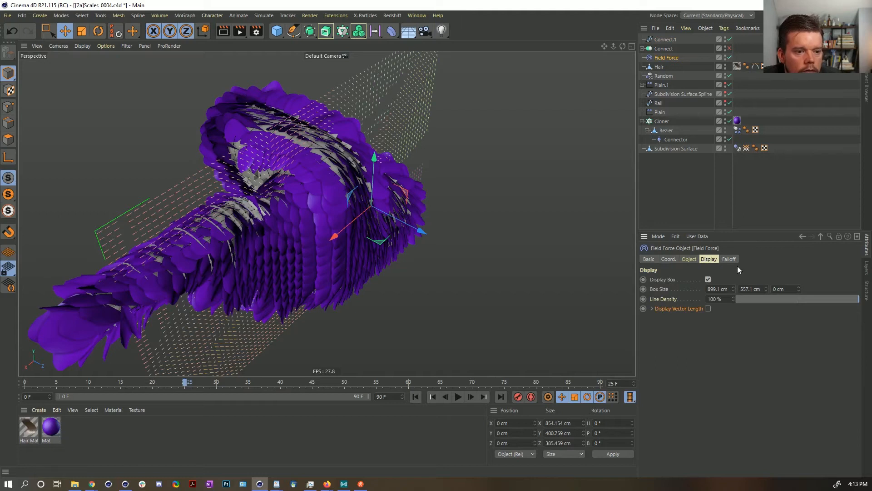
click(729, 259)
click(709, 259)
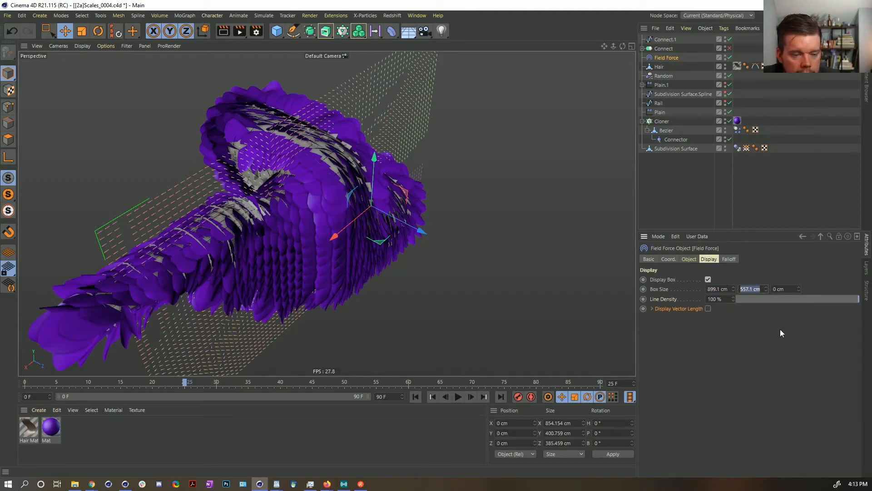
text(0)
key(Return)
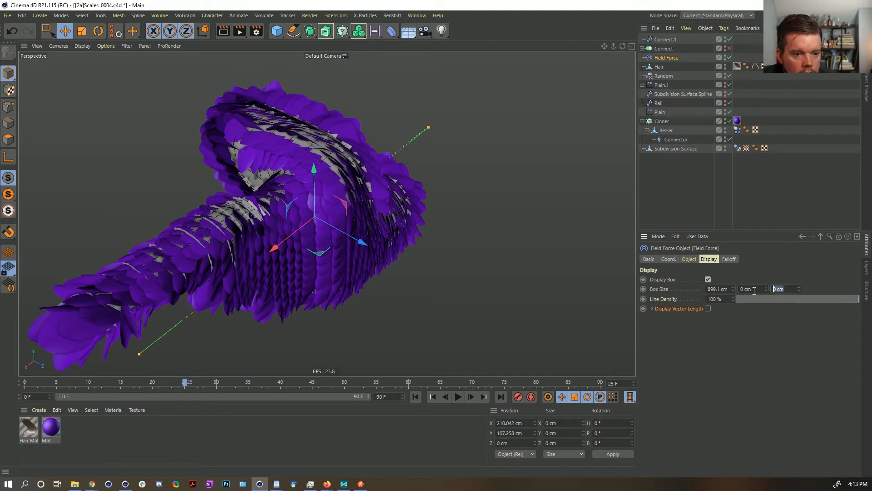
key(Return)
alt+drag(473, 242, 488, 222)
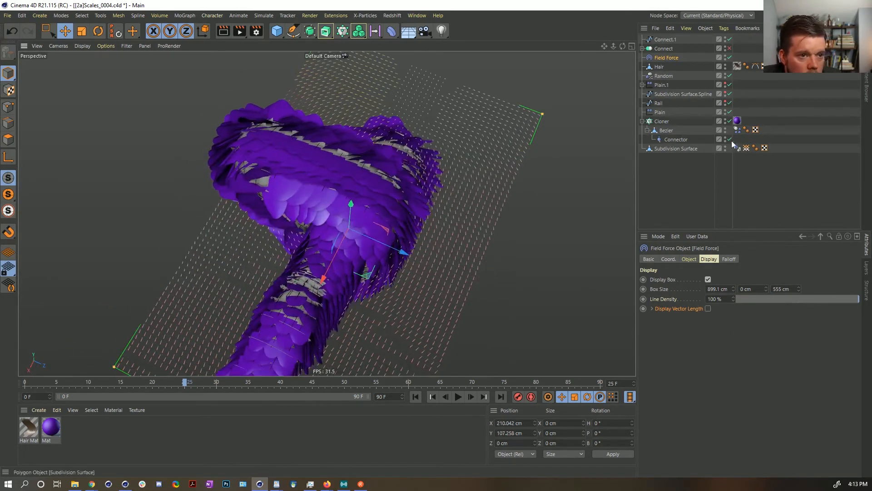
Disable the scales' Cloner, inspect the force directions around the bare model, and rewind the animation to frame 0
click(729, 121)
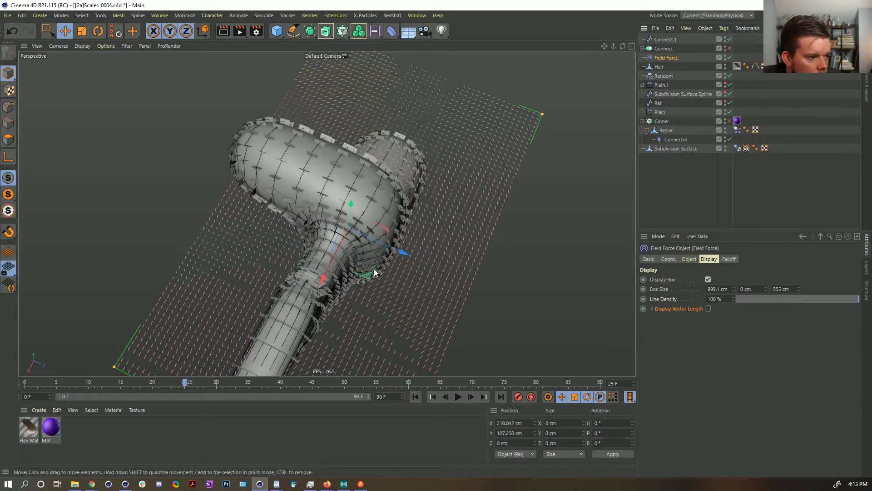
alt+drag(372, 266, 336, 262)
alt+drag(342, 256, 341, 327)
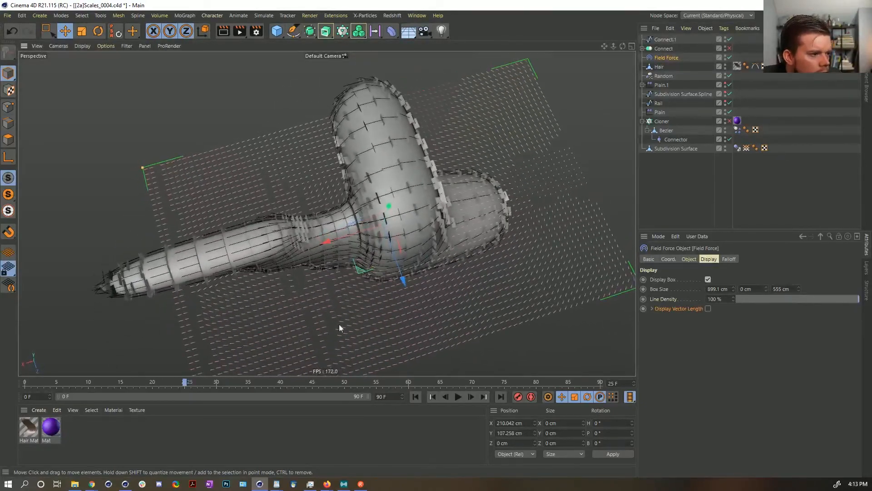
click(415, 397)
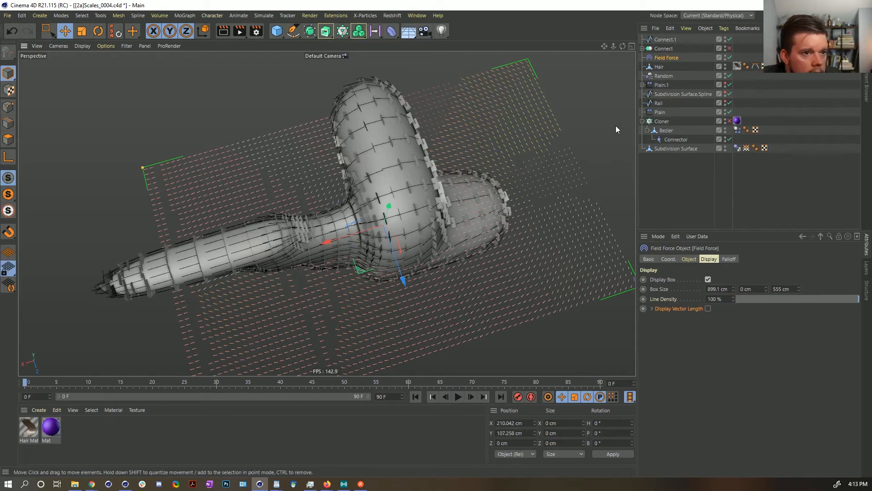
Enable the Connect object together with its Cloner.1 and Helix children, and disable the Connect.1 spline
click(642, 49)
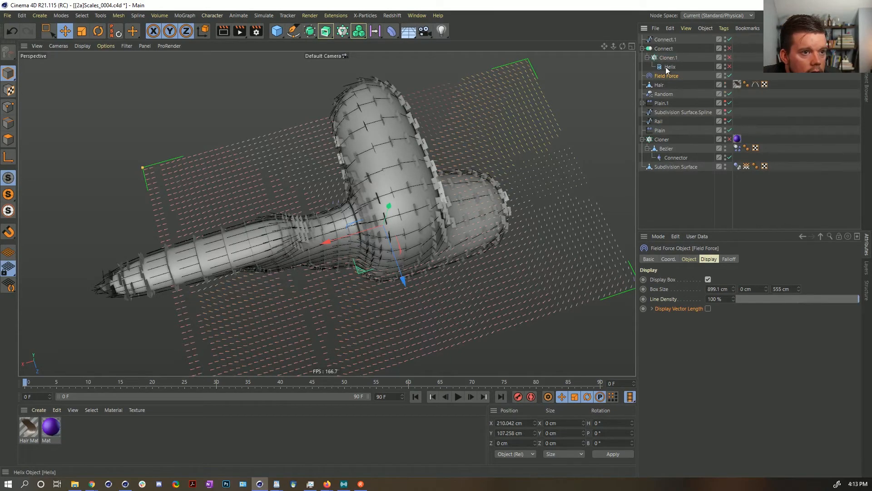
ctrl+click(730, 48)
click(674, 40)
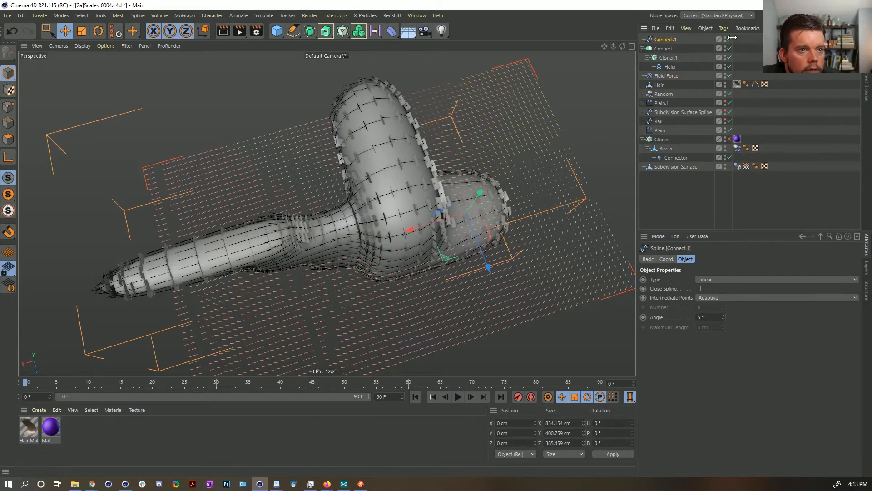
click(730, 40)
Set the pitch rotation in Cloner.1's transform to 47° and check the cloned splines against the surface
click(661, 59)
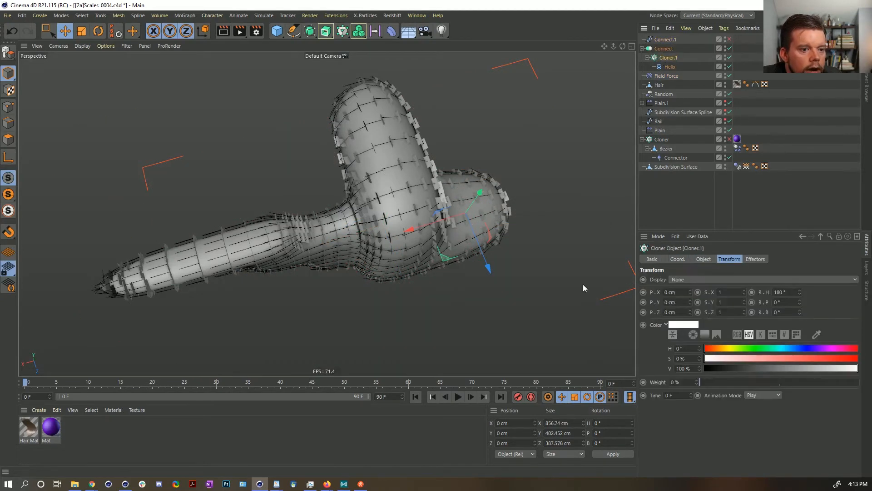
alt+drag(386, 241, 414, 191)
scroll(402, 227, up, 4)
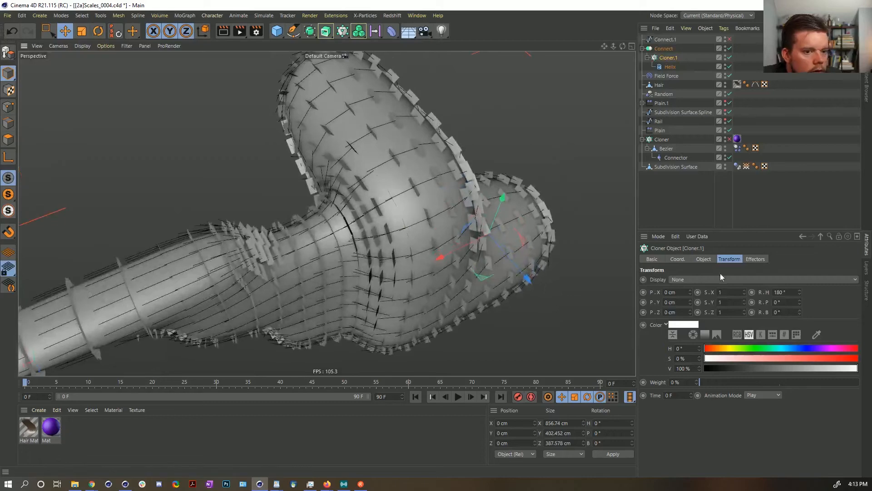
drag(800, 301, 800, 330)
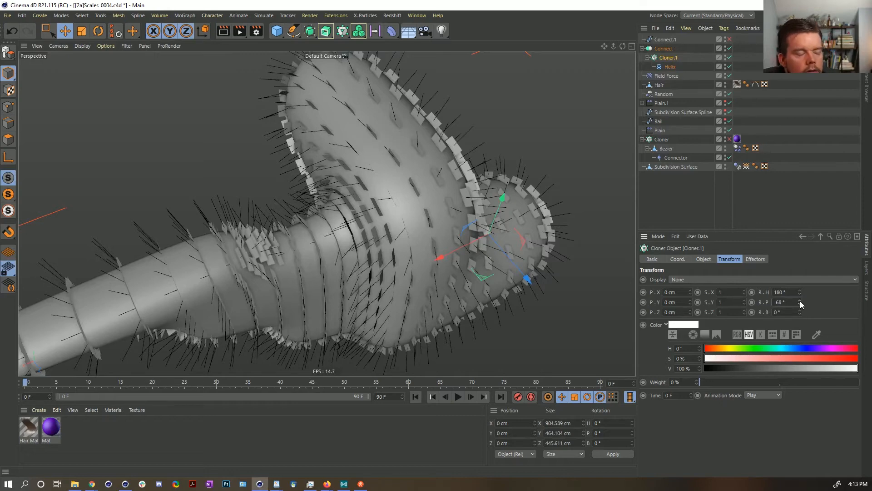
key(ctrl+z)
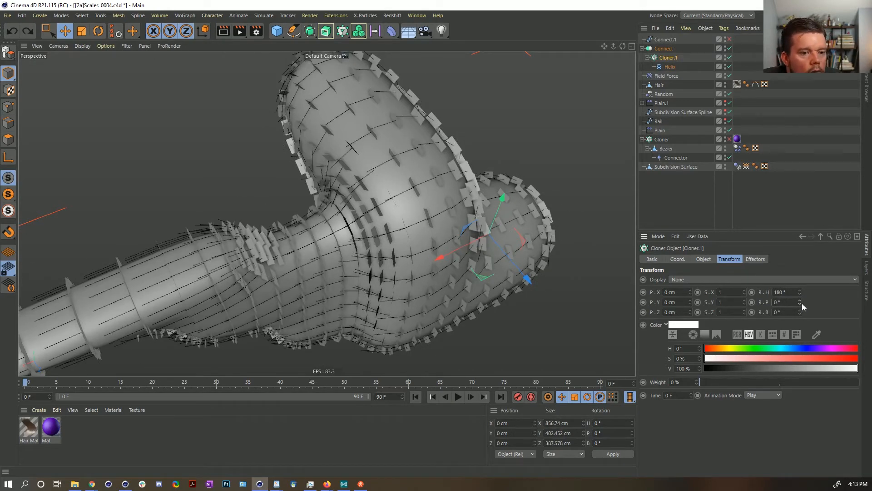
mouse_move(800, 303)
mouse_down()
mouse_move(799, 317)
mouse_move(800, 287)
mouse_up()
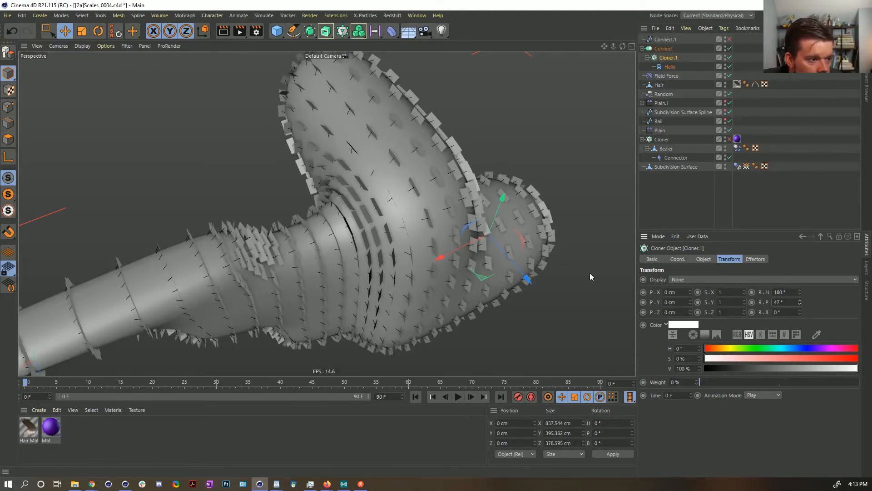
alt+drag(590, 276, 458, 218)
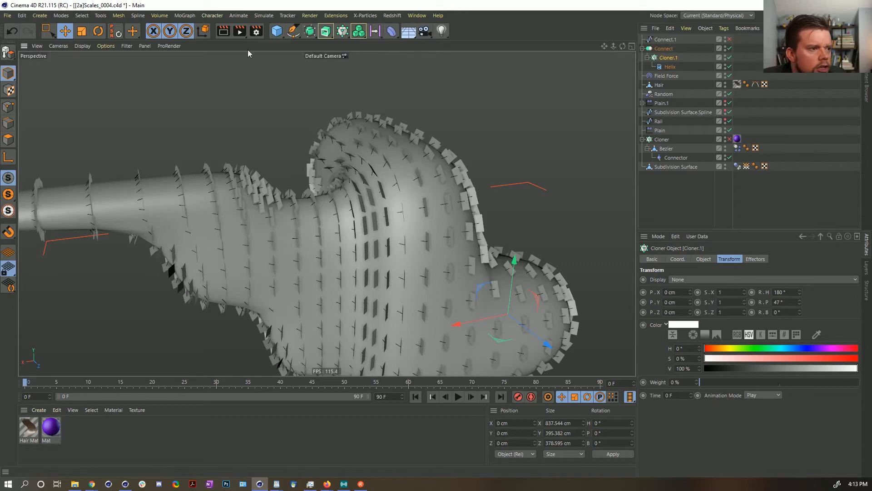
alt+drag(355, 187, 358, 209)
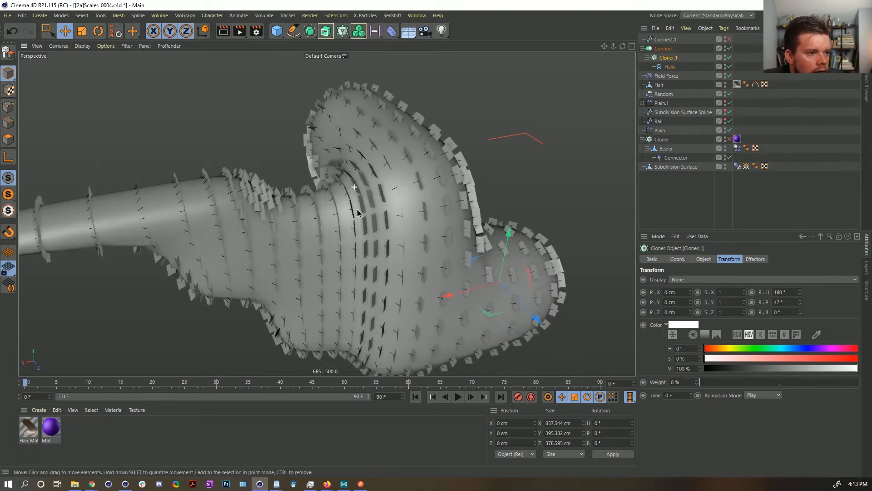
Collapse the Connect hierarchy and relink the Field Force's spline layer from Connect.1 to the Connect object
click(667, 50)
click(642, 49)
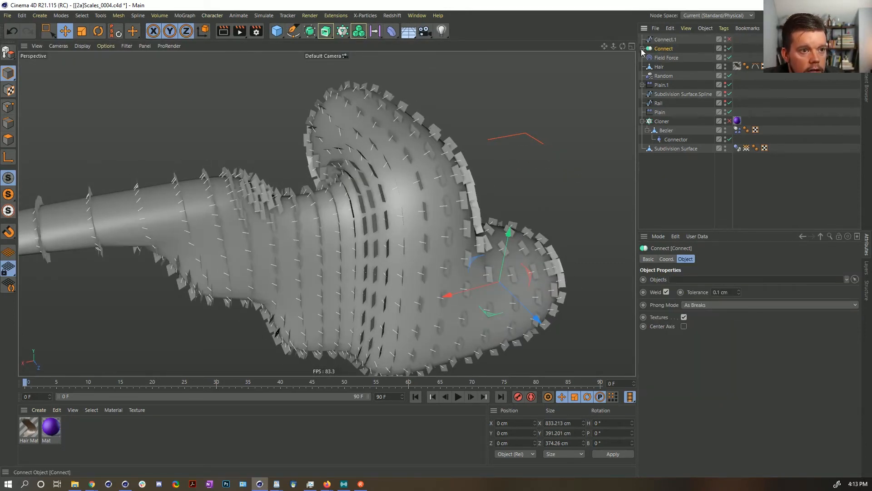
click(666, 56)
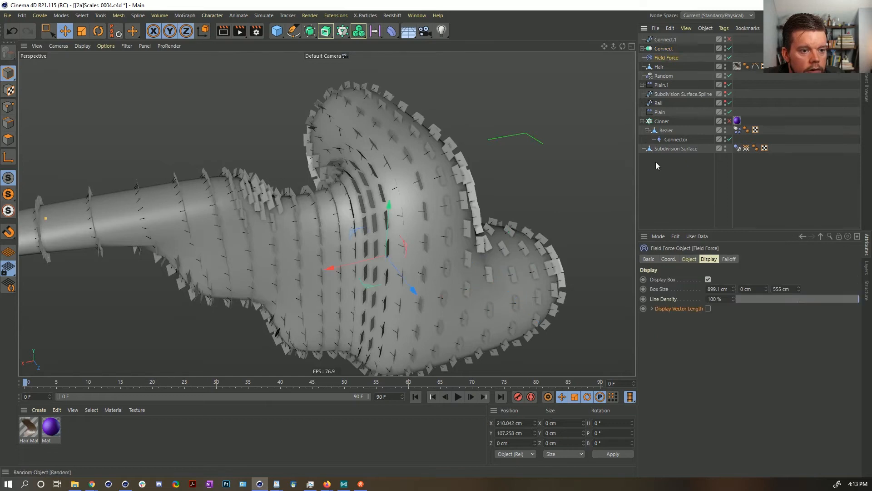
click(689, 258)
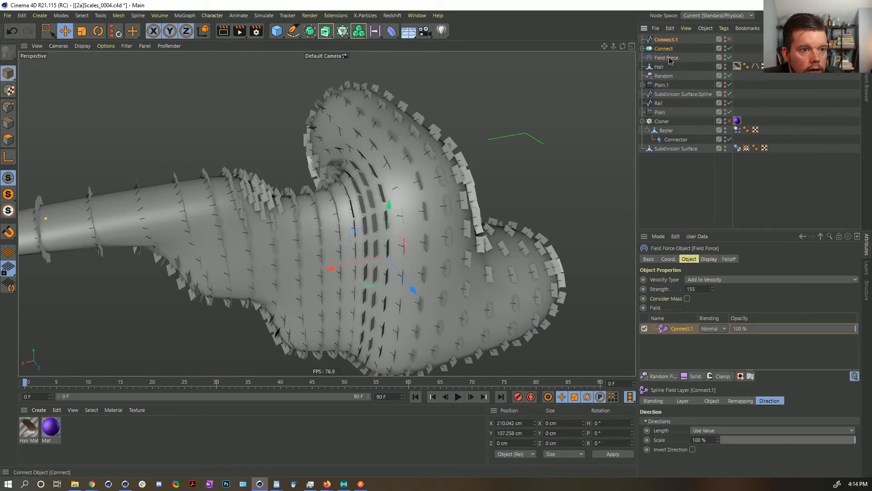
drag(680, 330, 680, 329)
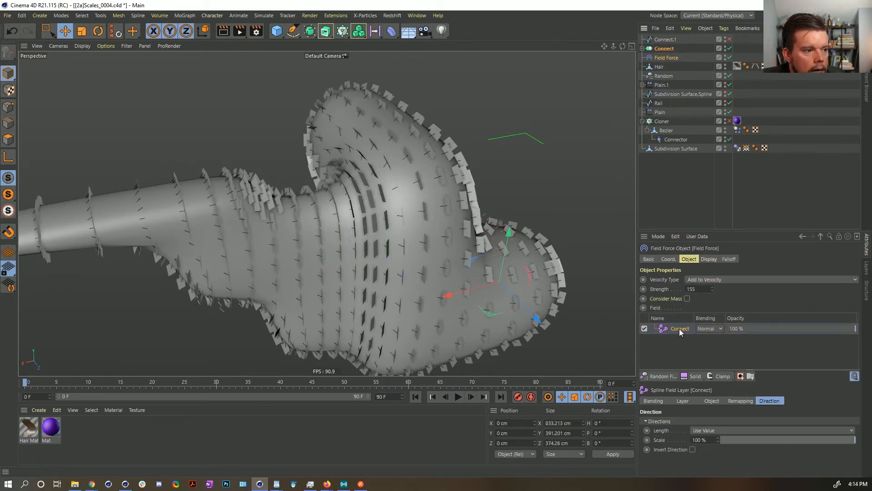
alt+drag(443, 261, 390, 219)
Set the Z size of the Field Force's display box to 577.2 cm and look for its direction lines
click(657, 59)
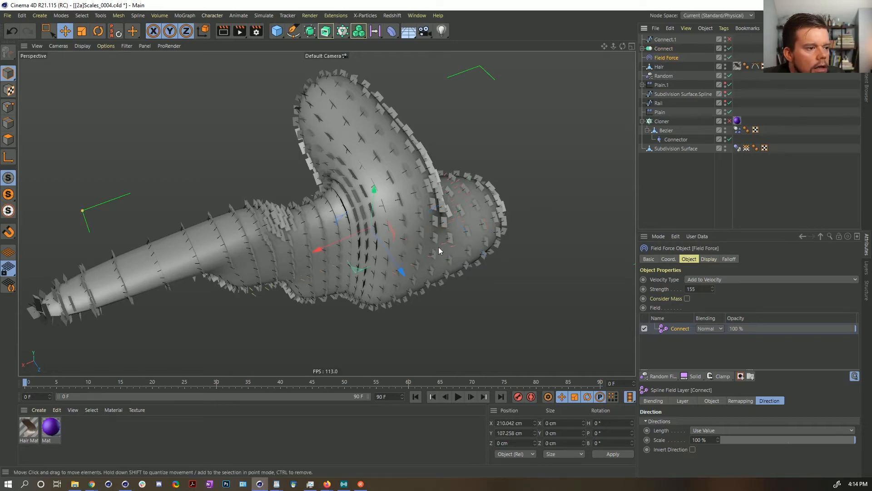
mouse_move(438, 250)
alt+mouse_down()
mouse_move(459, 241)
mouse_move(445, 249)
alt+mouse_up()
click(708, 259)
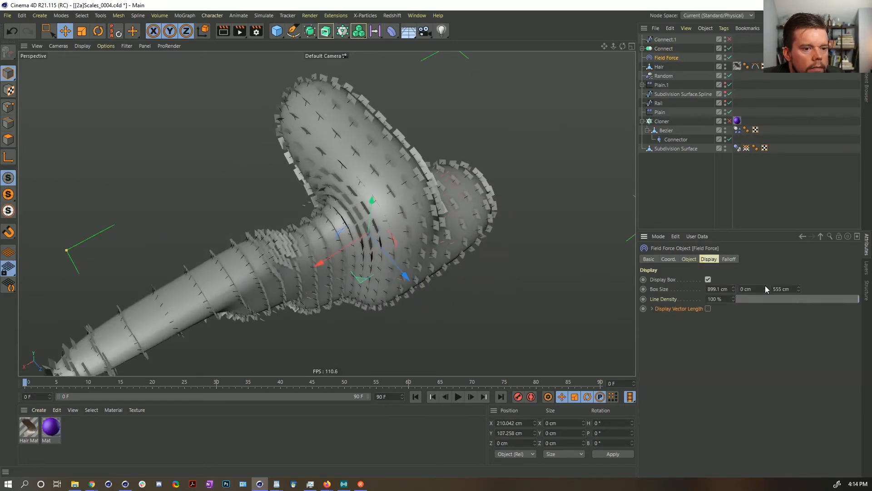
drag(798, 292, 798, 290)
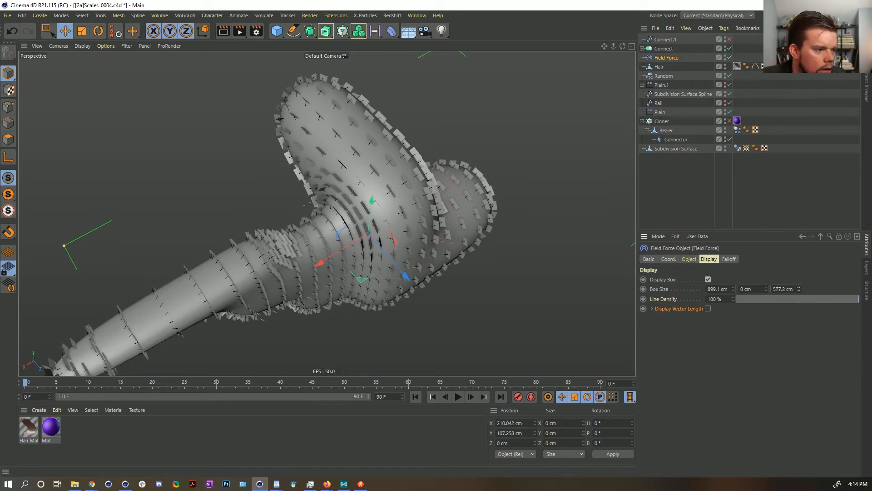
alt+drag(319, 247, 565, 64)
Select the Connect object and undo the last change
click(666, 48)
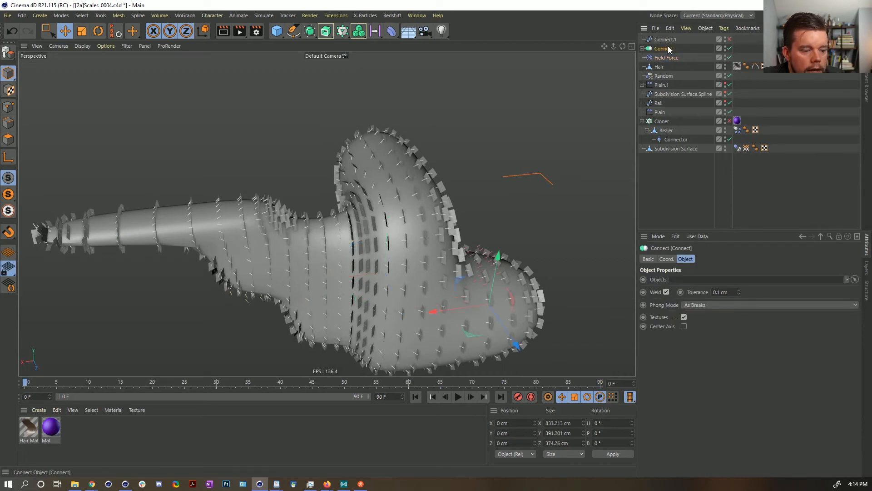
key(ctrl+z)
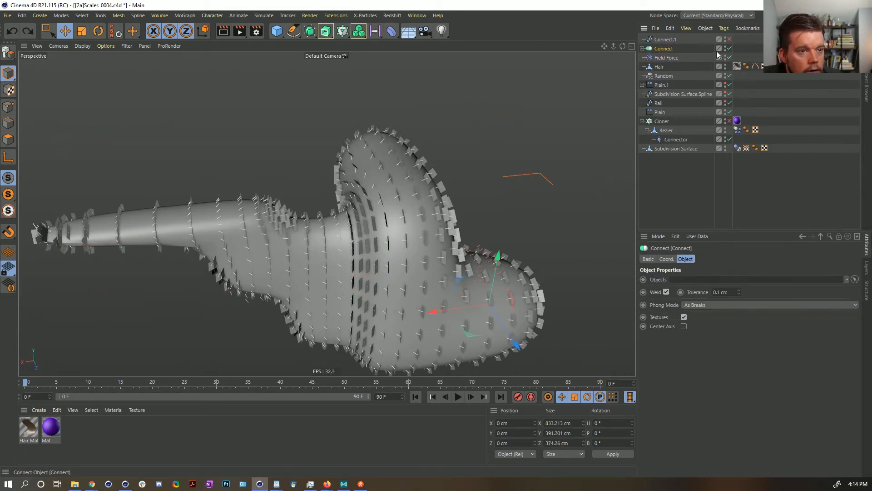
Create a current-state spline copy of the Connect object and link it in the Field Force's spline layer
key(alt+c)
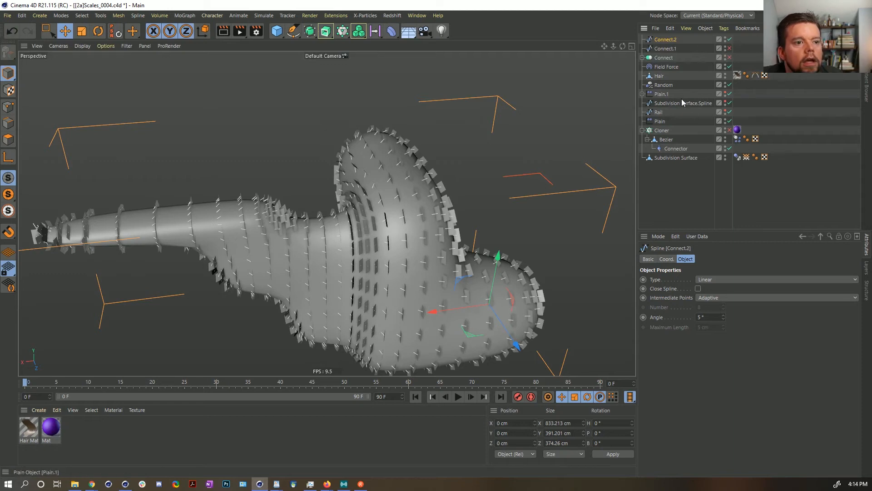
click(666, 67)
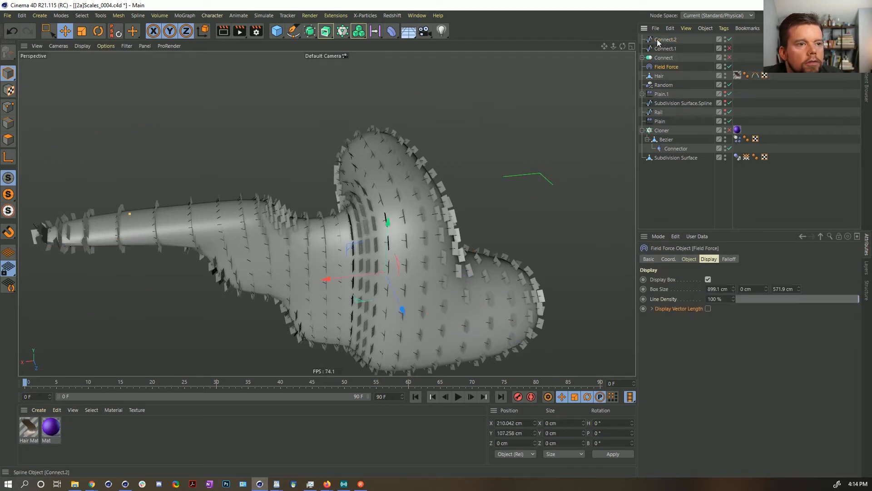
click(689, 260)
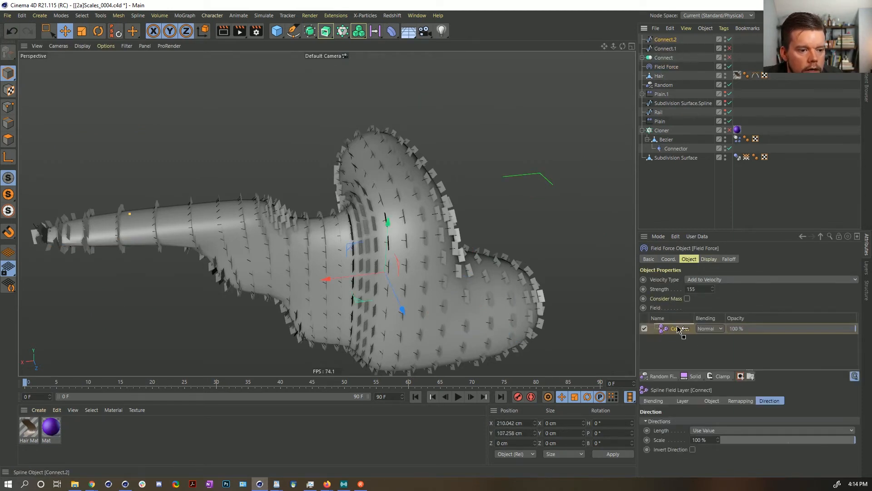
drag(677, 330, 677, 330)
alt+drag(318, 275, 354, 306)
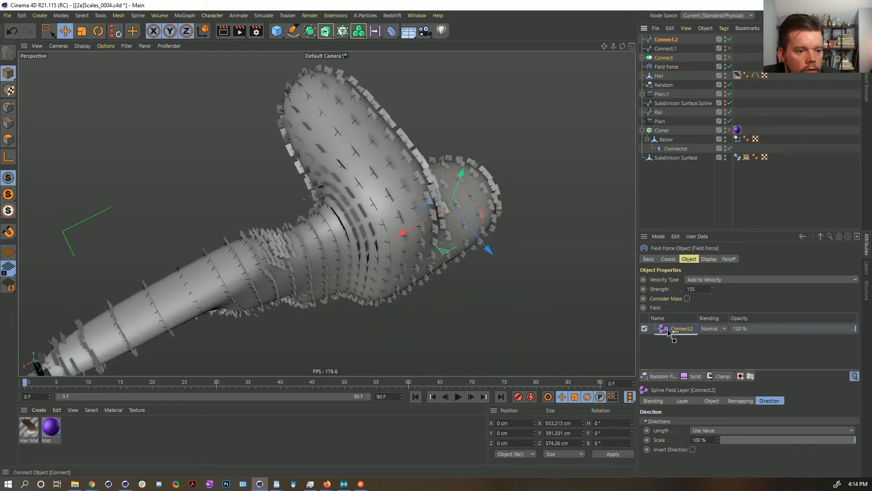
Relink the Field Force's spline layer to the Connect object, delete the Connect.2 spline and re-enable Connect
drag(666, 328, 666, 329)
key(ctrl+z)
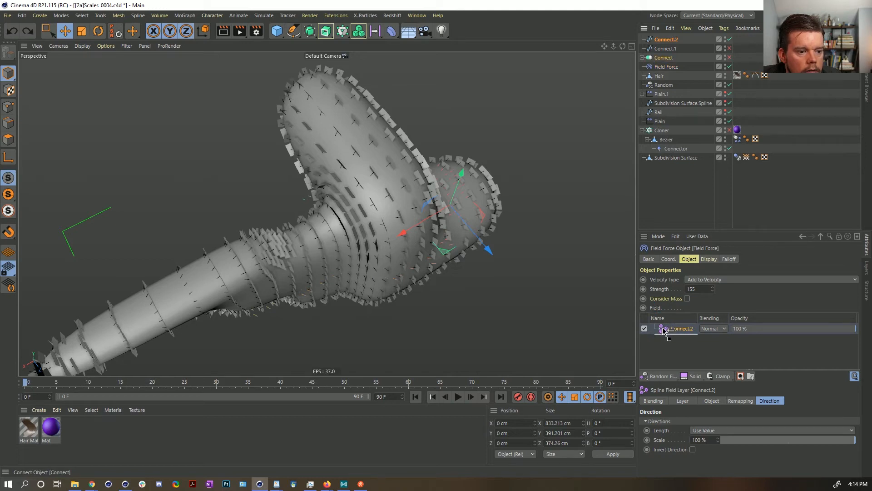
drag(668, 328, 666, 327)
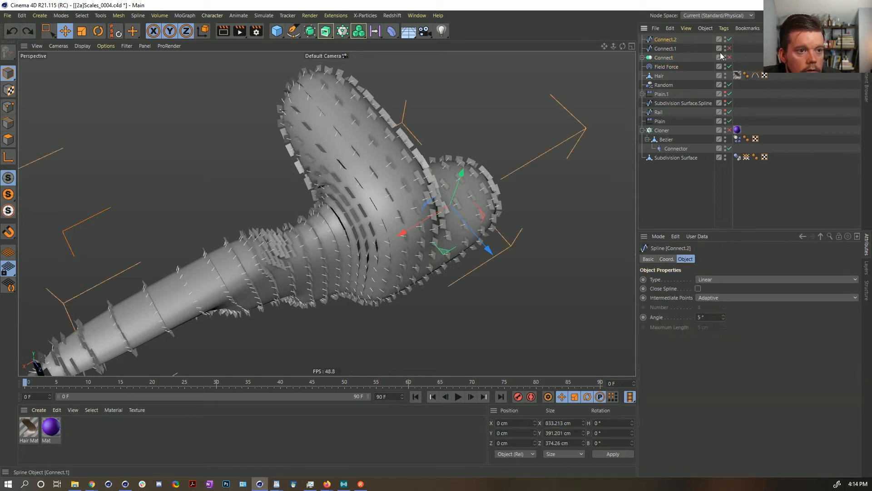
key(Delete)
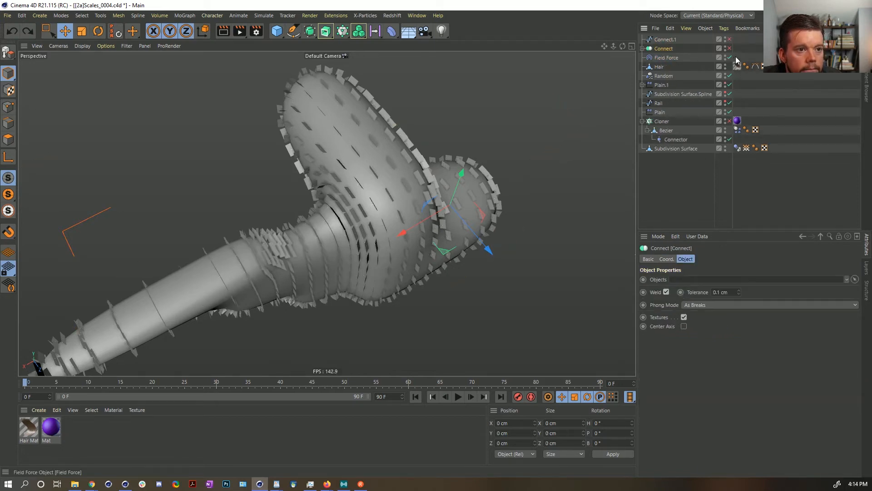
click(666, 58)
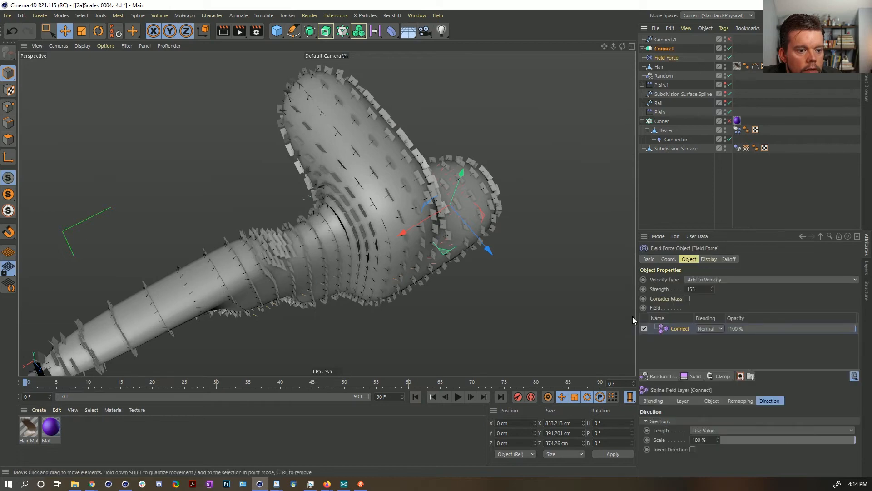
Enable the Cloner and play the simulation to frame 30, checking from several angles how the scales lie
alt+drag(485, 259, 344, 171)
click(729, 121)
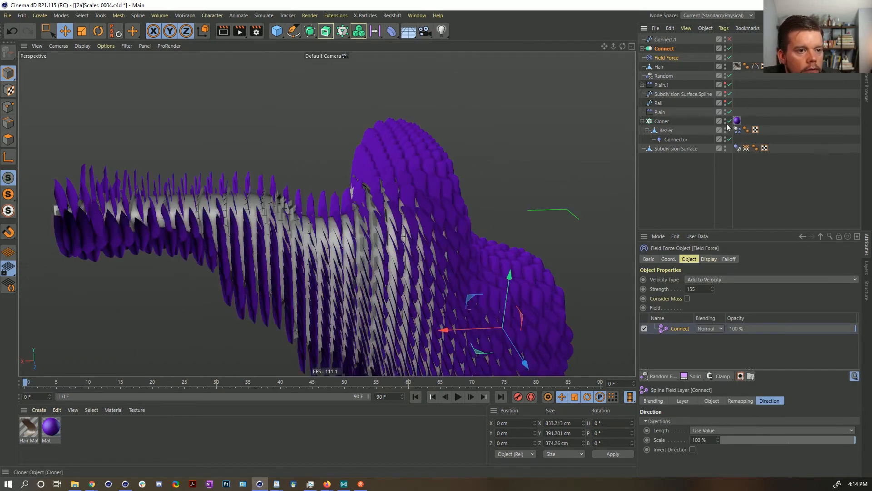
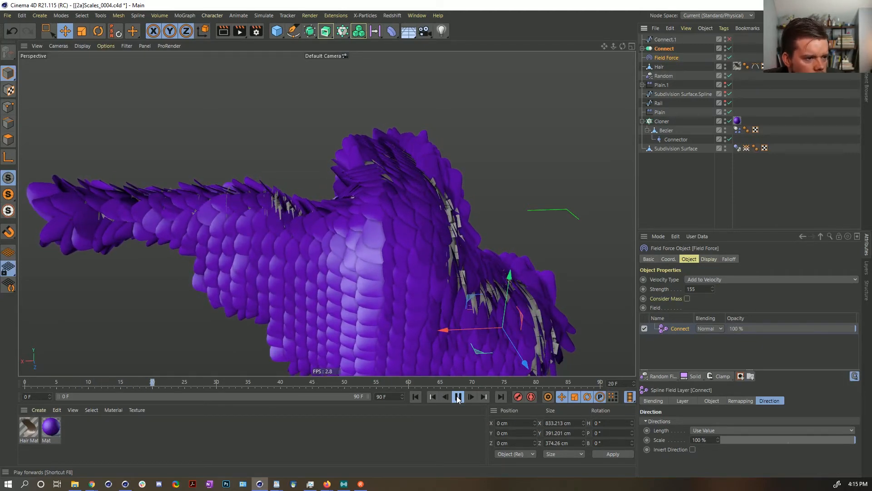
click(457, 397)
alt+drag(454, 285, 298, 298)
alt+drag(277, 259, 413, 278)
alt+drag(413, 279, 423, 258)
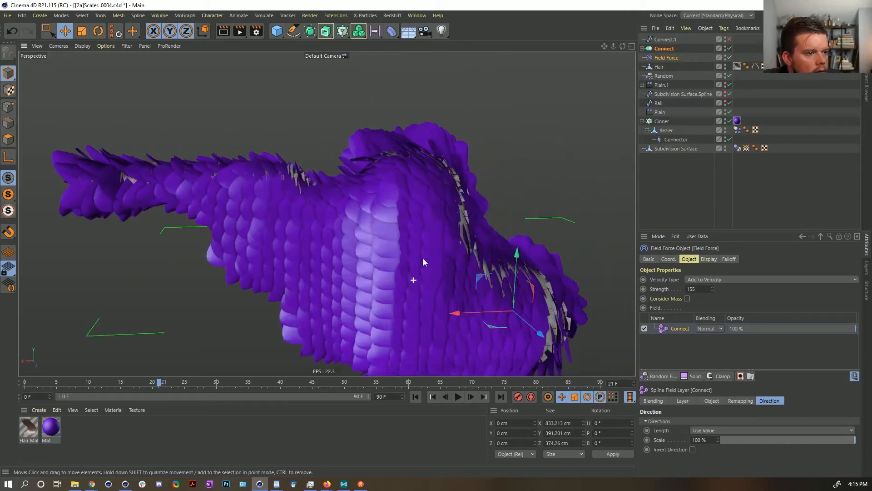
click(458, 396)
alt+drag(369, 326, 339, 303)
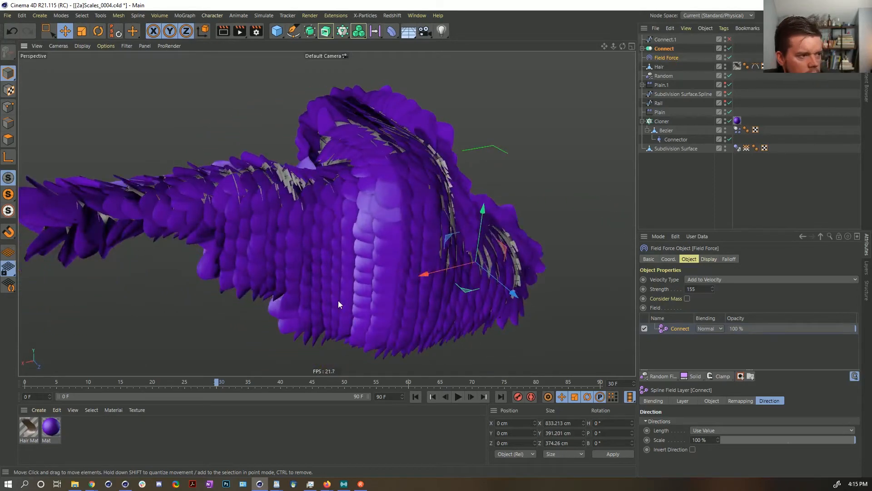
Set the Field Force's strength to 255 and replay the simulation from the start to check the scales from all sides
click(415, 396)
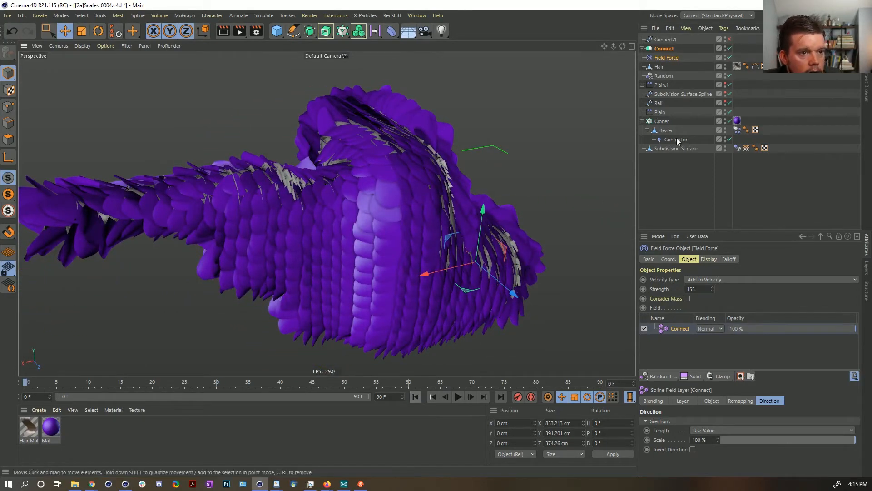
click(672, 58)
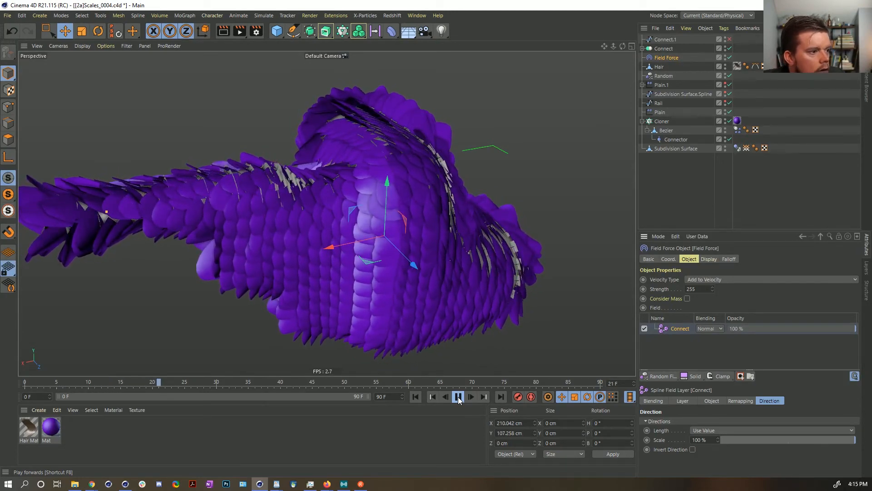
click(458, 396)
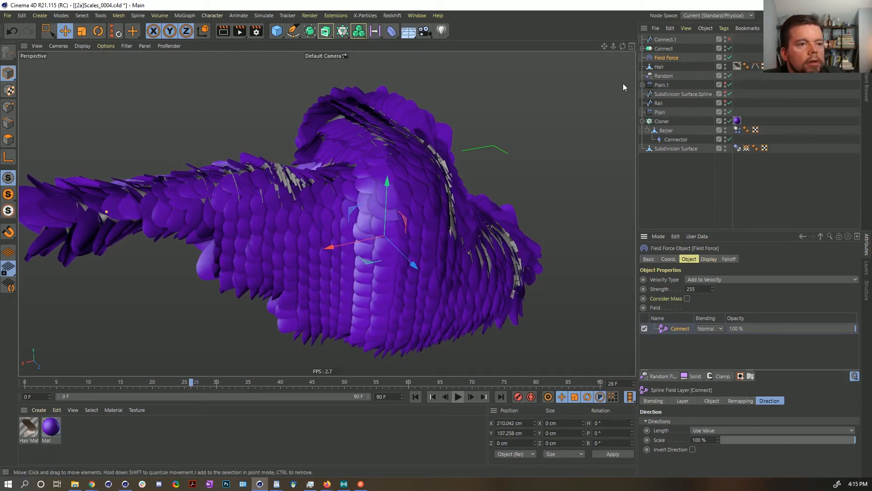
click(643, 48)
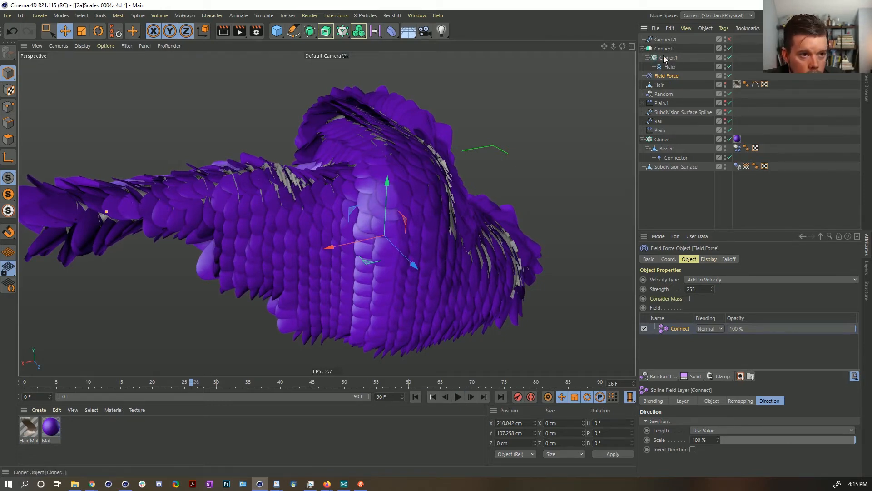
alt+drag(356, 211, 302, 311)
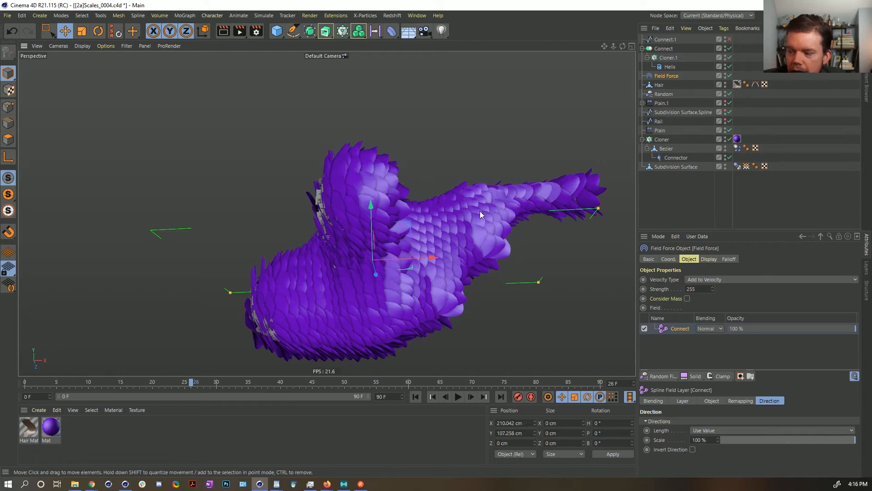
alt+drag(386, 210, 338, 294)
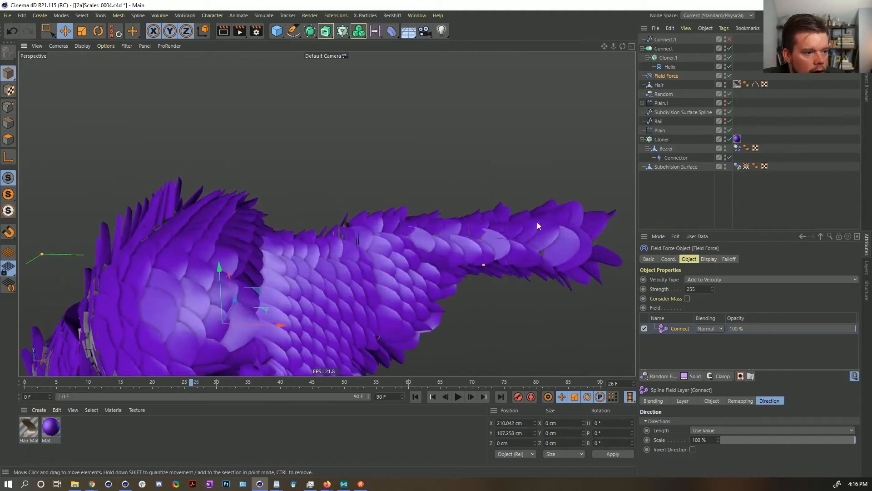
alt+drag(395, 262, 378, 273)
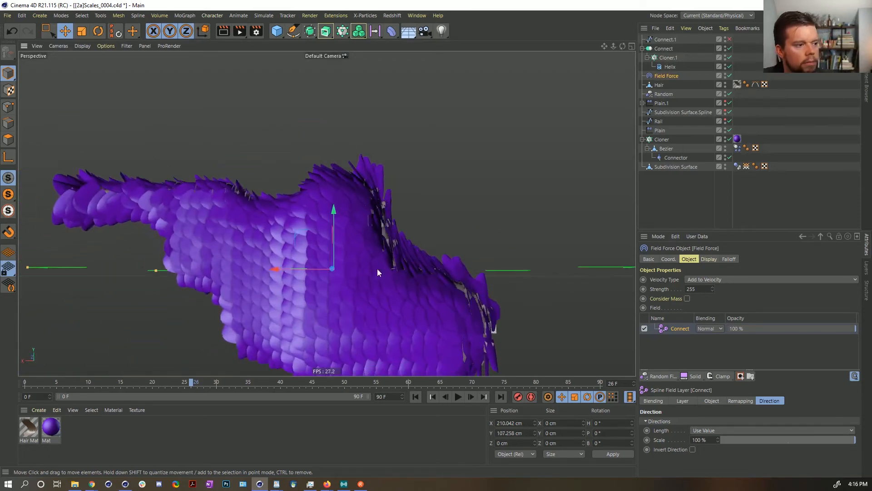
alt+drag(314, 294, 386, 288)
alt+drag(341, 235, 471, 223)
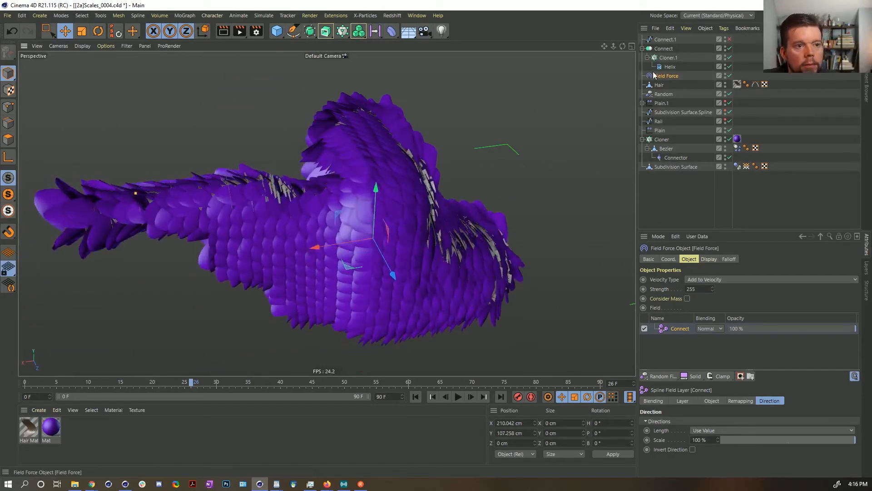
Set the pitch rotation in Cloner.1's transform to 22° and check the simulation's starting frame from several angles
click(668, 58)
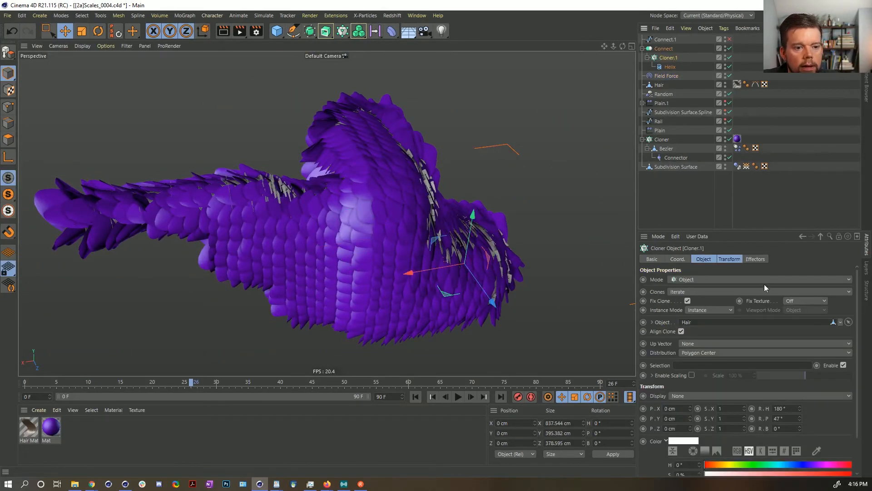
click(740, 262)
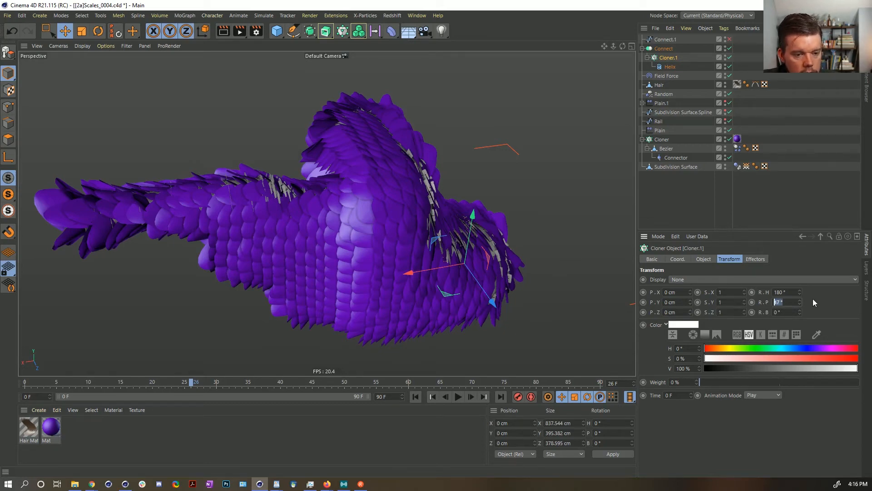
text(22)
key(Return)
click(457, 397)
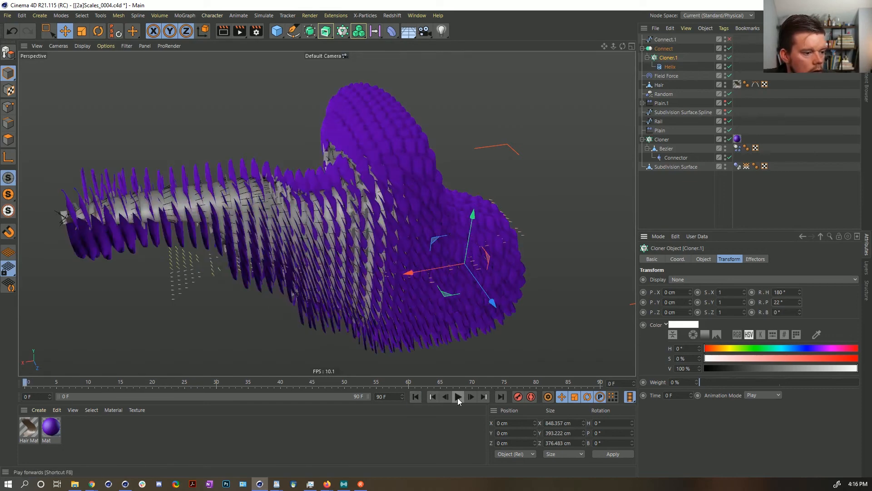
alt+drag(315, 263, 198, 268)
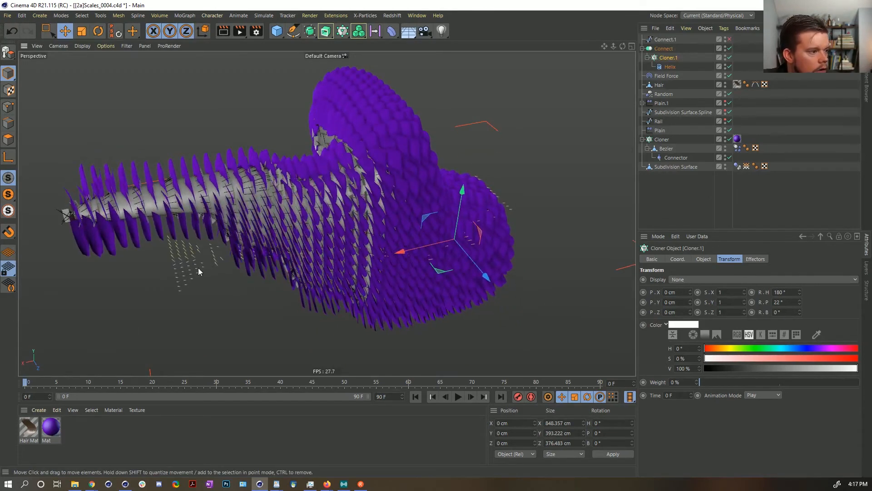
alt+drag(391, 268, 400, 192)
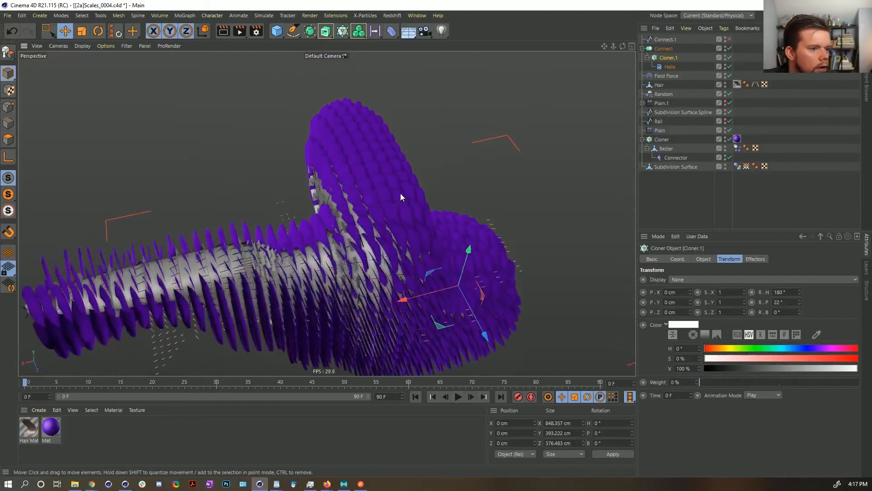
click(667, 76)
drag(468, 254, 495, 157)
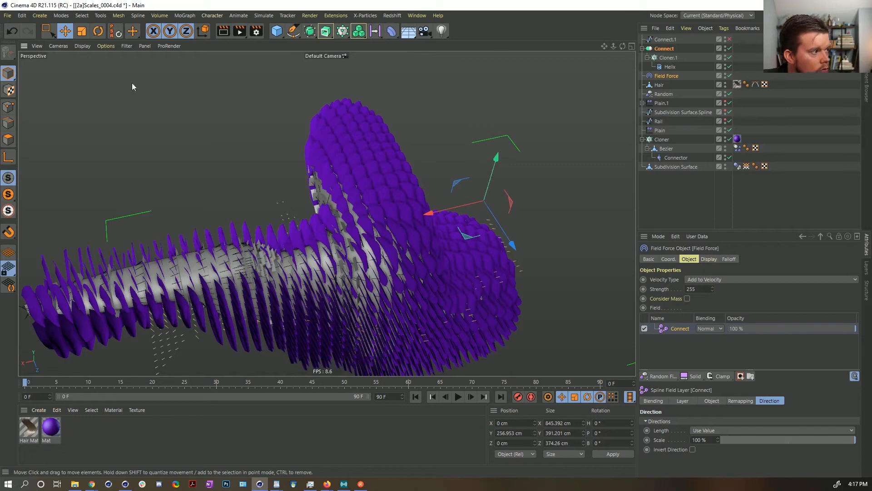
key(ctrl+z)
Move the Field Force up to a Y position of about 286 cm so its direction lines clear the body
click(670, 75)
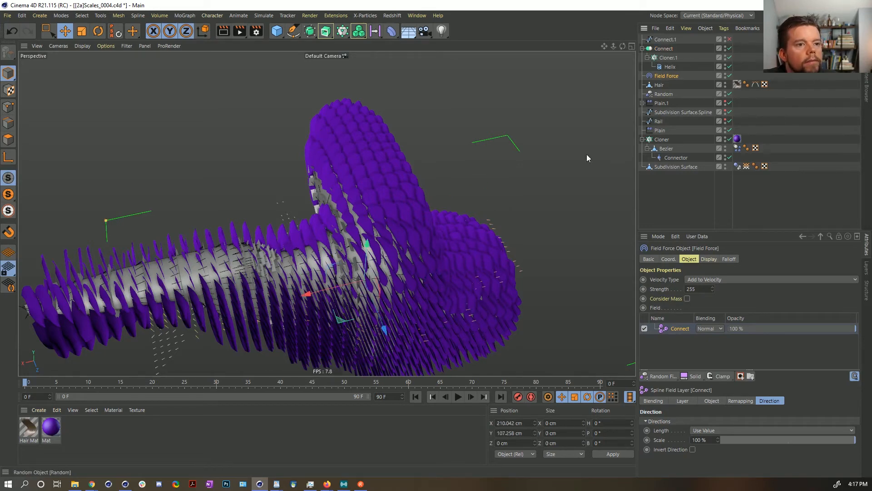
drag(362, 246, 387, 178)
alt+drag(278, 147, 274, 256)
alt+drag(341, 268, 379, 245)
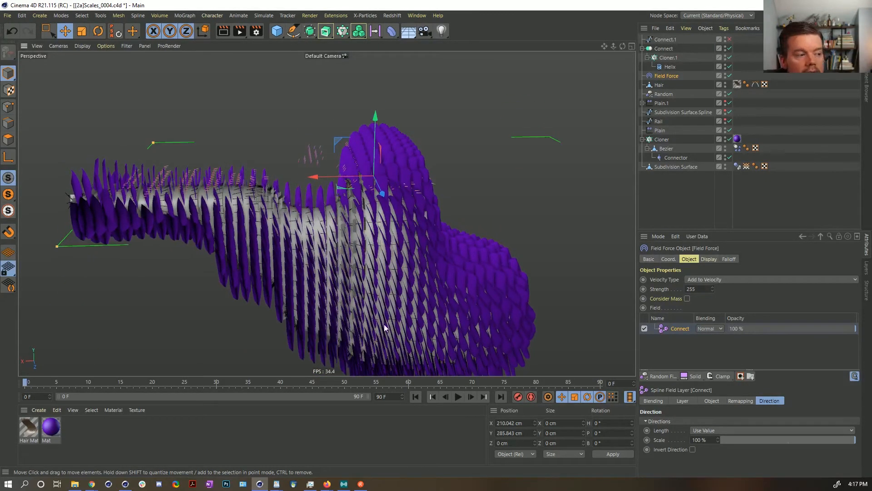
Play the simulation to frame 24 and examine how the scales line up with the raised direction lines
click(458, 397)
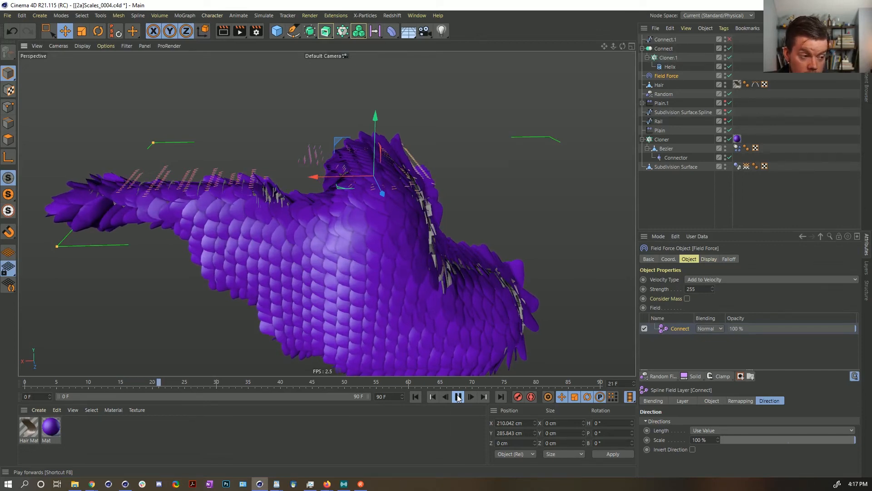
click(457, 397)
alt+drag(304, 262, 259, 170)
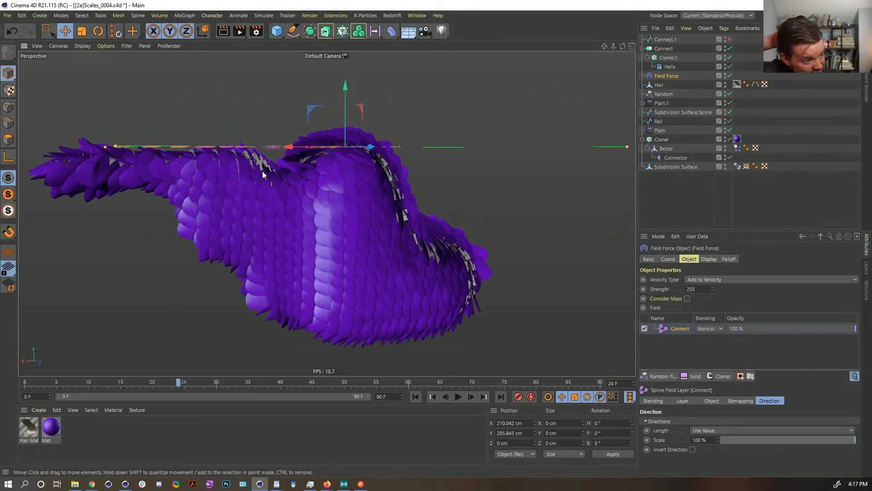
alt+drag(262, 171, 306, 215)
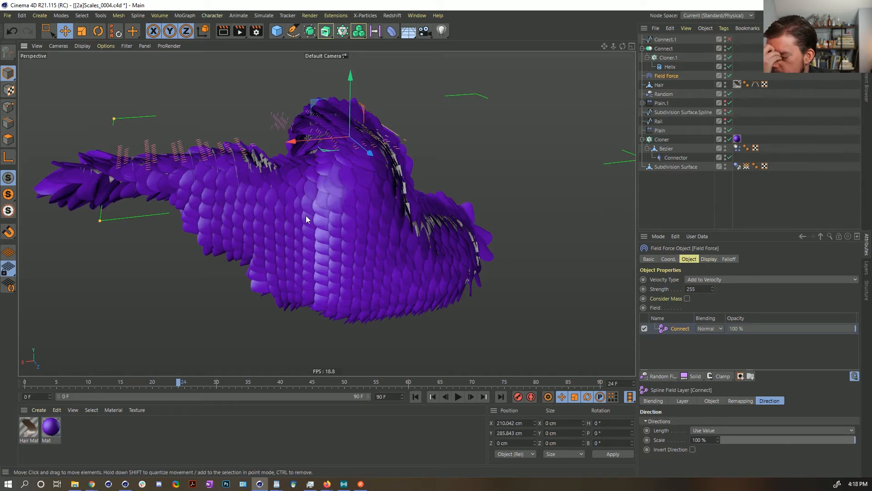
alt+drag(307, 215, 357, 181)
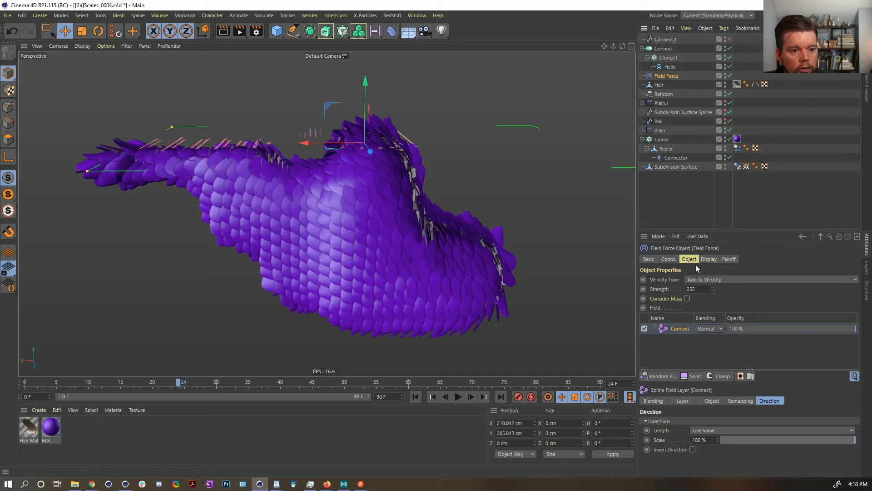
Delete the Connect.1 spline and set the pitch rotation in Cloner.1's transform to 0°
click(663, 40)
key(Delete)
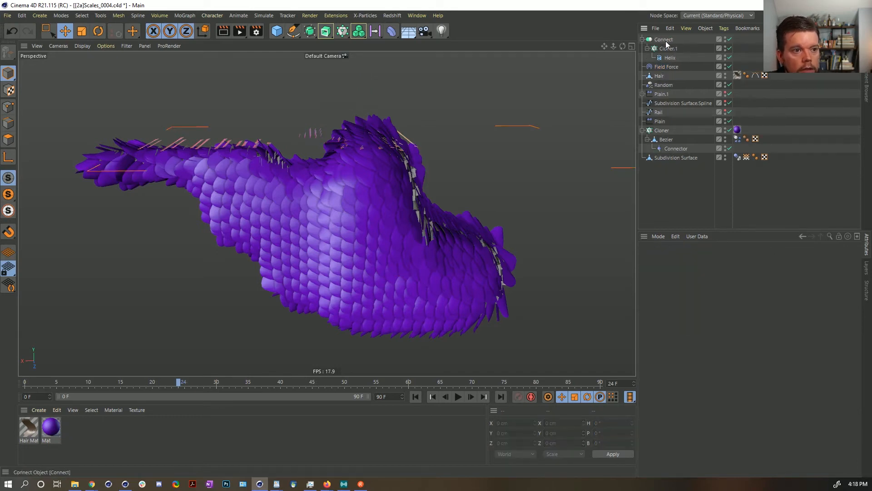
click(671, 53)
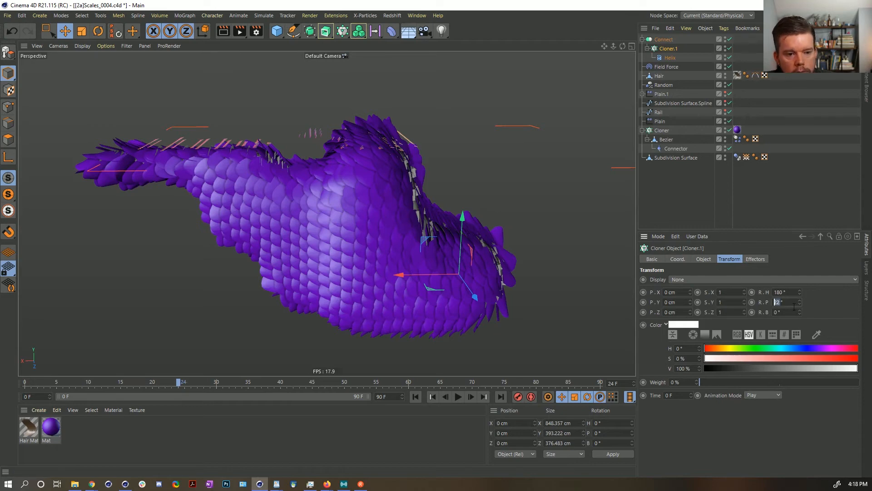
text(0)
key(Return)
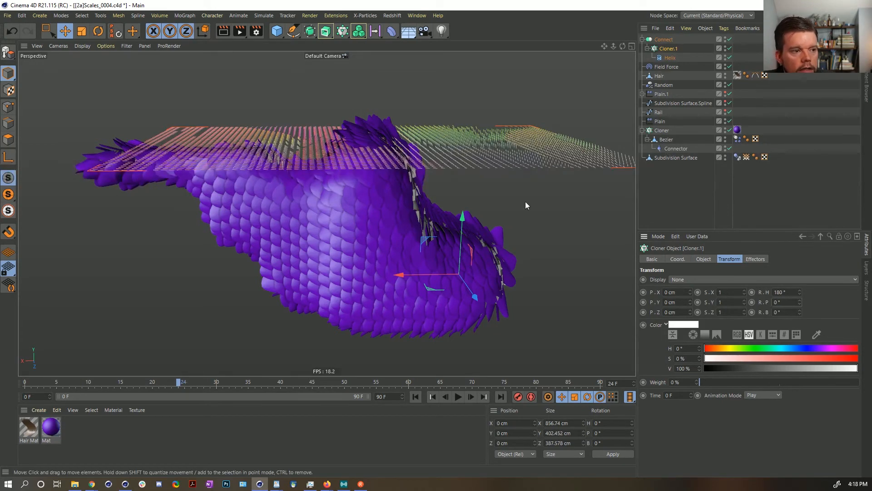
Replay the simulation from the start to frame 15 and examine how the scales lie from several angles
alt+drag(525, 201, 411, 164)
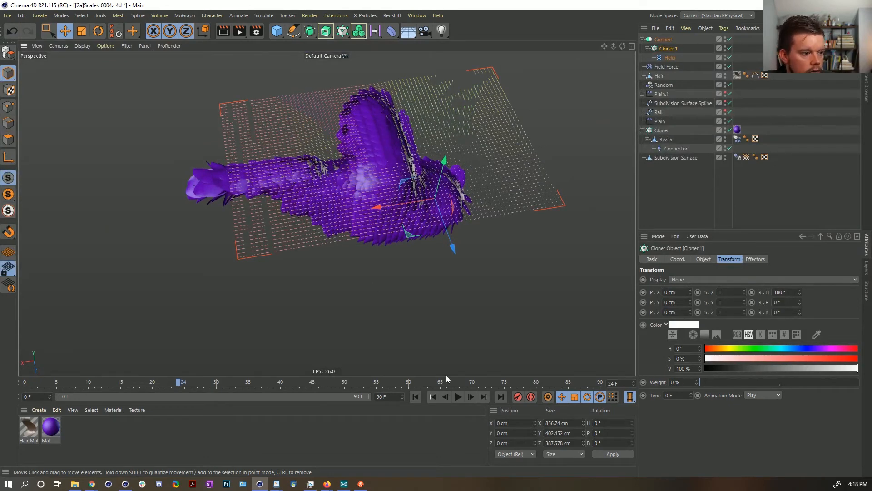
click(416, 397)
click(458, 396)
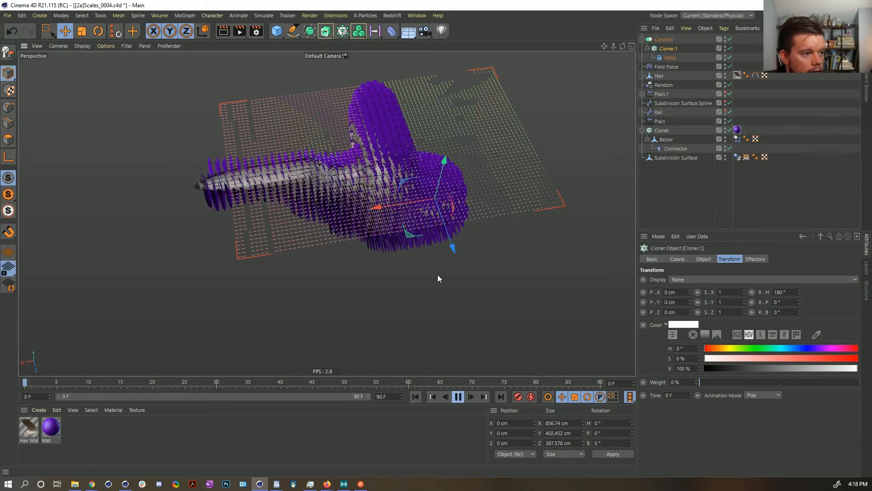
click(459, 396)
alt+drag(372, 207, 515, 57)
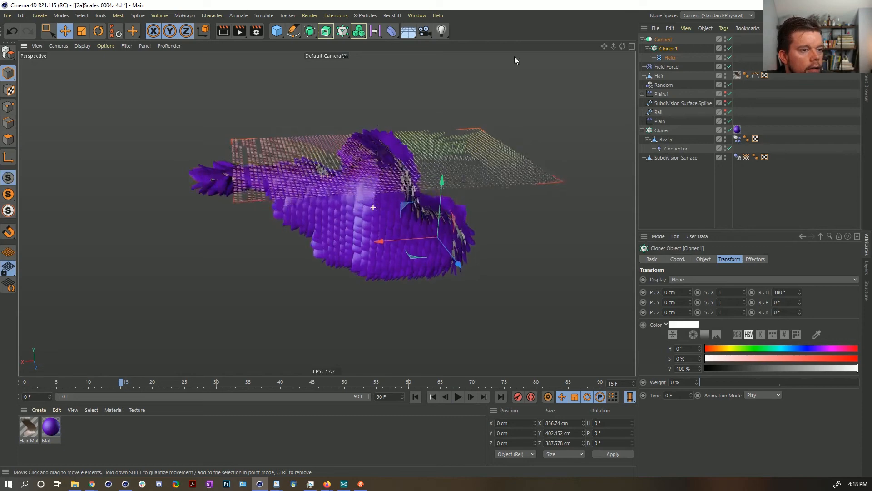
Lower the Field Force to a Y position of about 32 cm so its direction lines cross the body
click(665, 68)
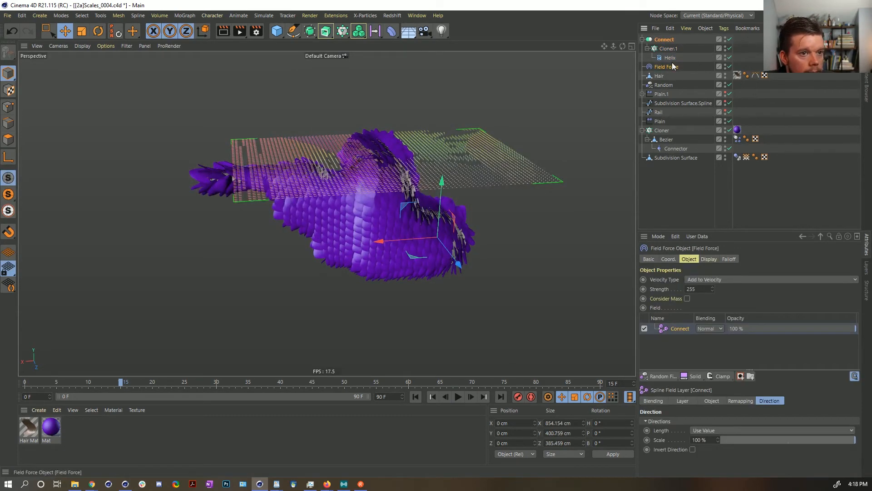
drag(381, 93, 385, 175)
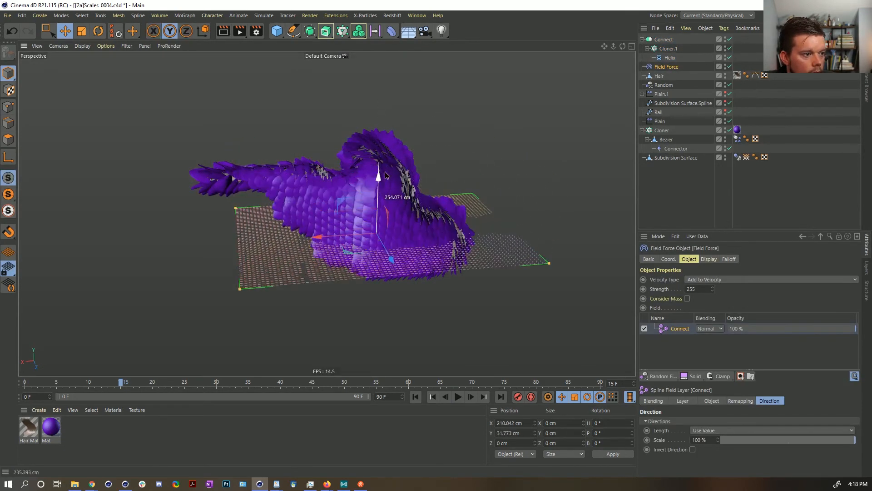
alt+drag(413, 206, 362, 216)
alt+right_drag(362, 217, 611, 82)
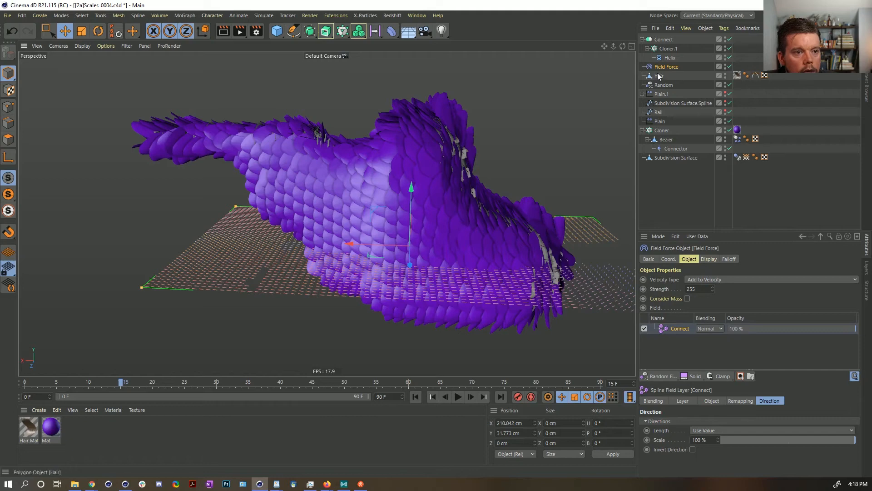
Duplicate the Field Force and replace the copy's Connect field with the Subdivision Surface object
ctrl+drag(663, 67, 667, 76)
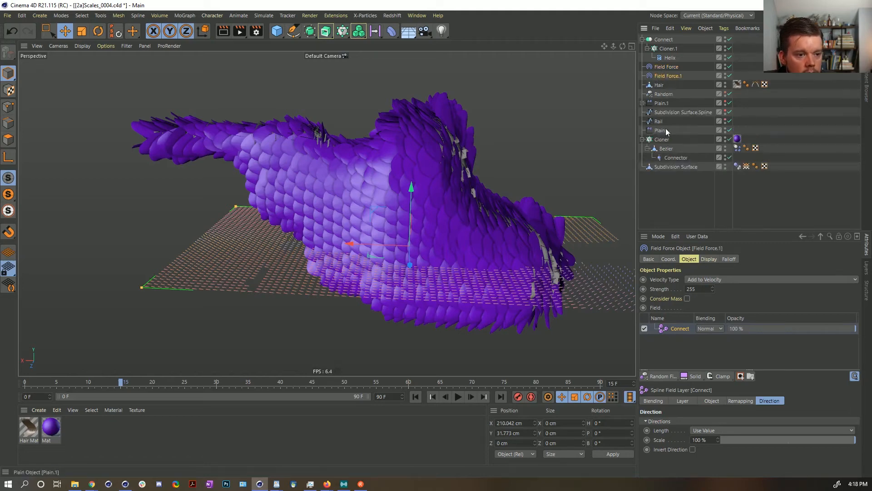
click(677, 328)
key(Delete)
drag(691, 171, 685, 351)
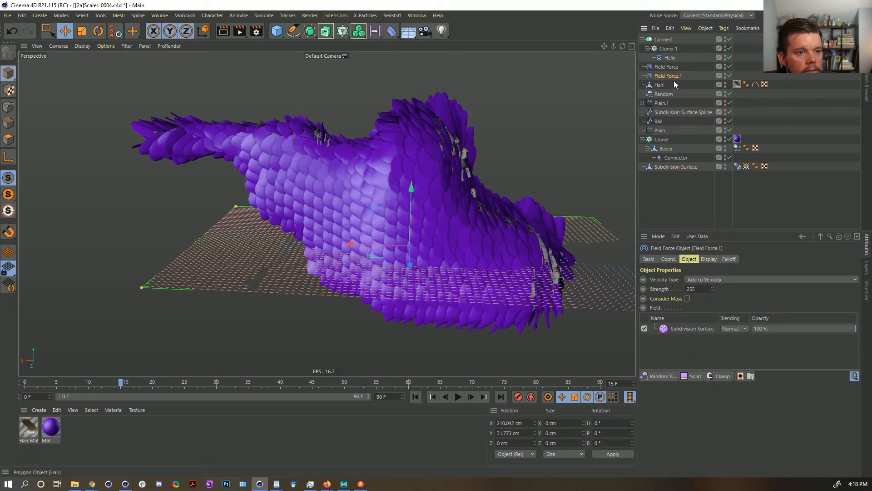
Set the copy's Subdivision Surface field layer to Surface mode with a radius of 59 cm
click(692, 329)
click(716, 429)
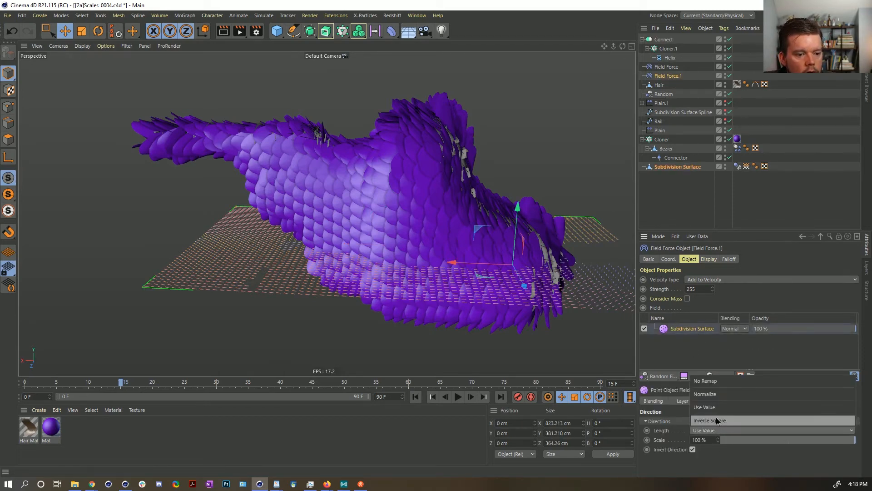
click(686, 400)
click(681, 401)
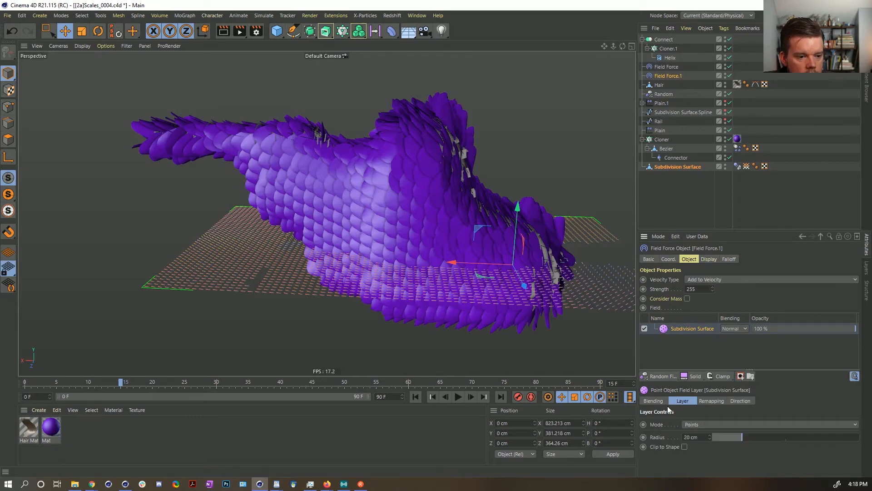
click(704, 424)
click(709, 444)
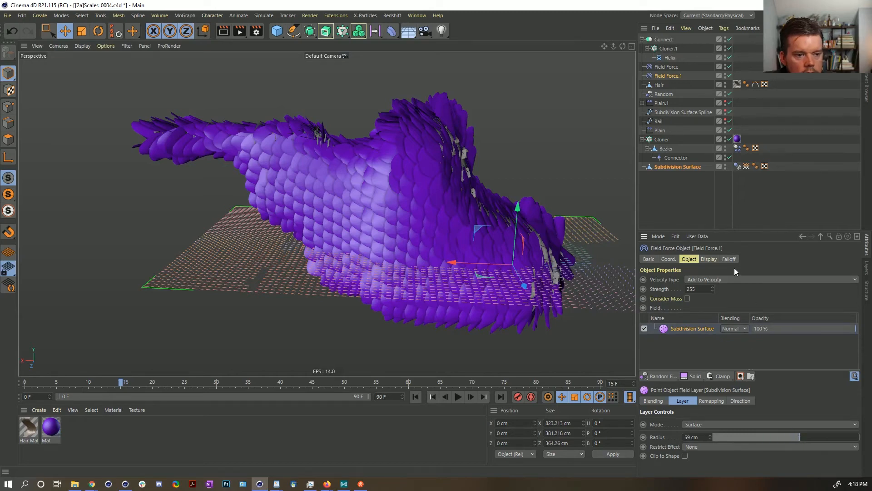
Set Field Force.1's display box height to 555 cm and its depth to 0 cm to show an upright slice of directions
click(710, 258)
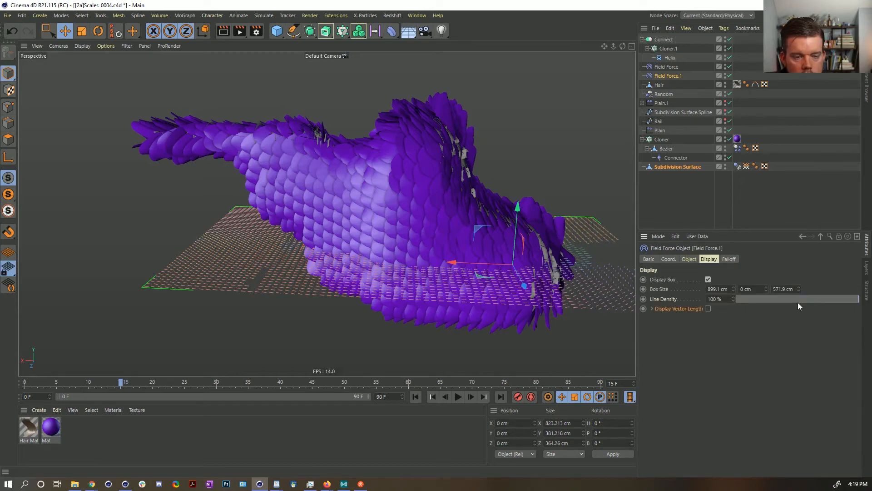
text(0)
key(Return)
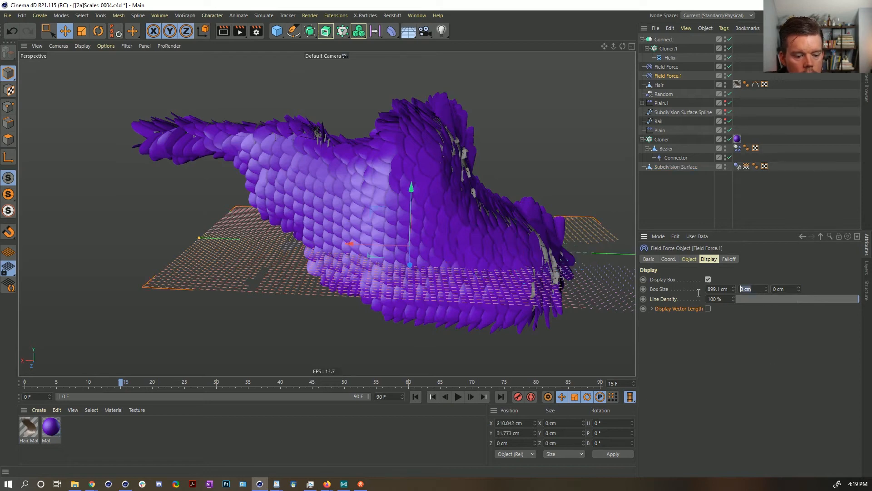
text(555)
key(Return)
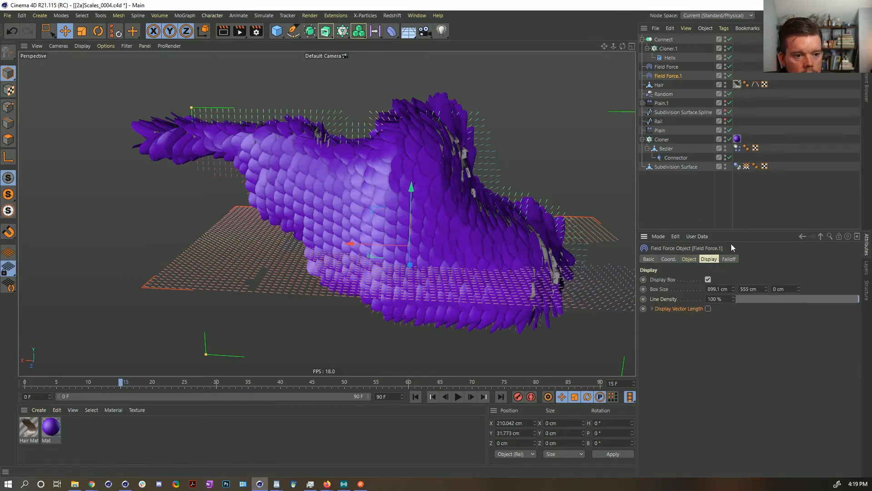
Turn off Invert Direction for the Subdivision Surface field and disable the original Field Force
click(686, 260)
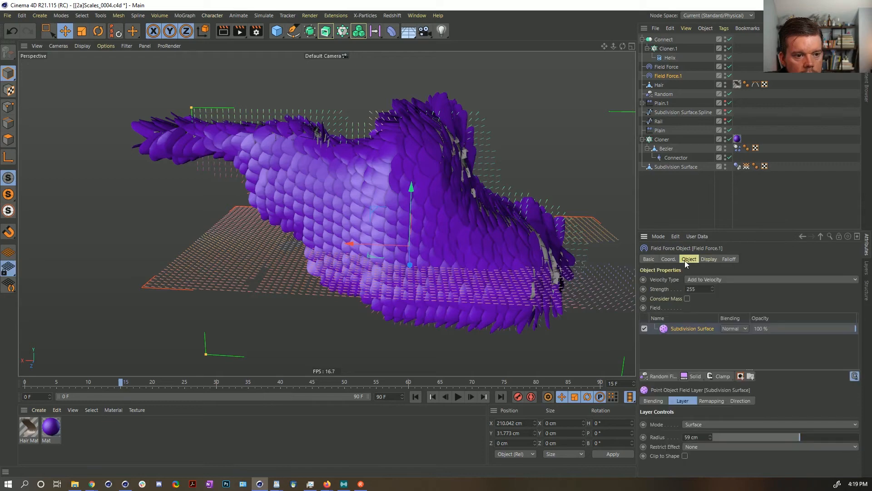
click(743, 402)
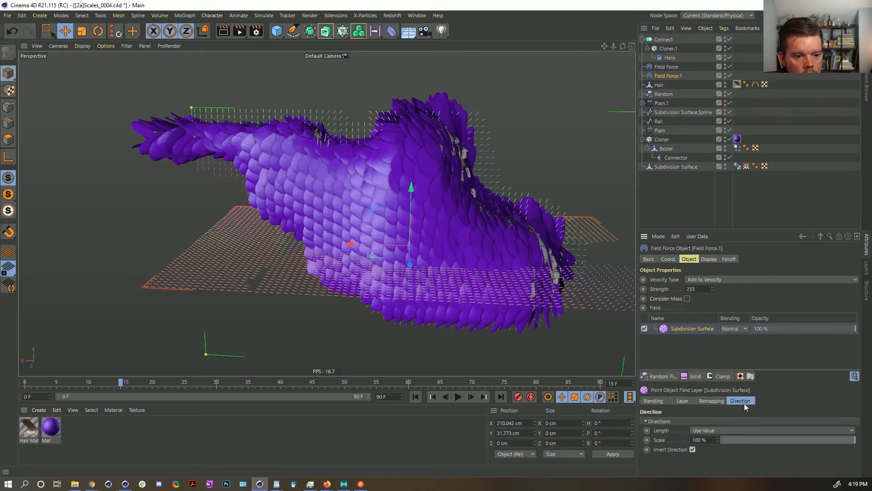
click(692, 449)
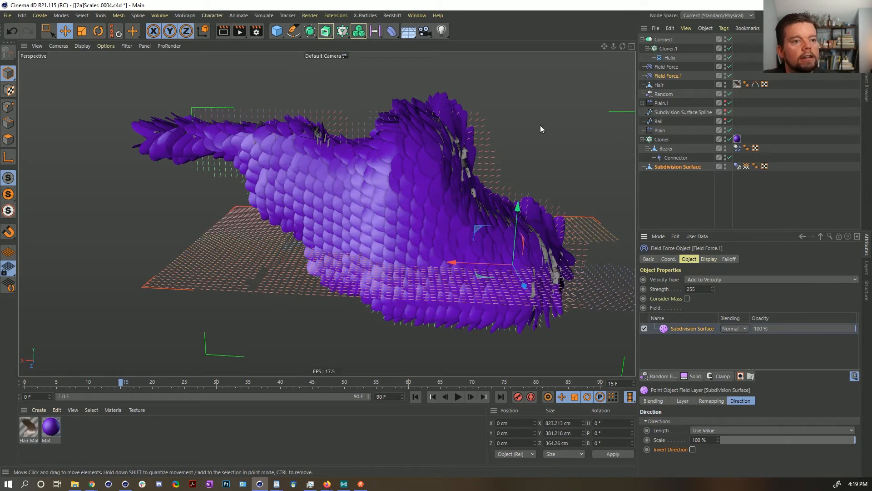
click(730, 67)
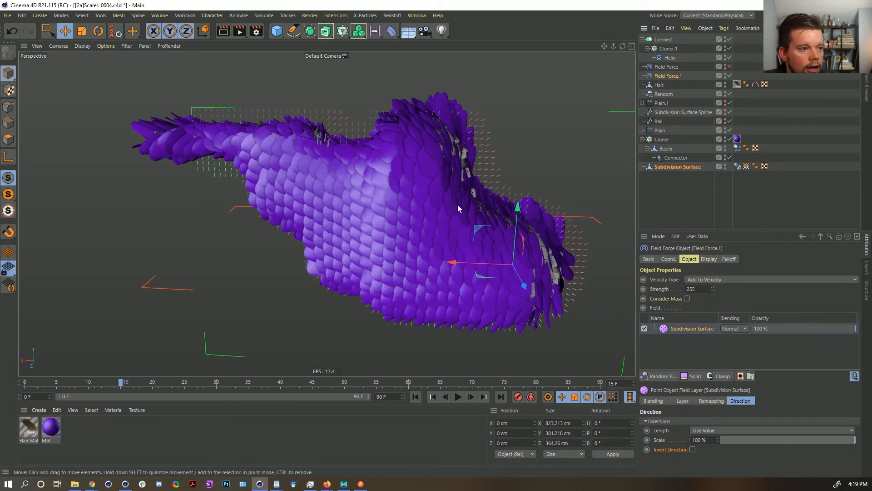
alt+drag(457, 204, 468, 220)
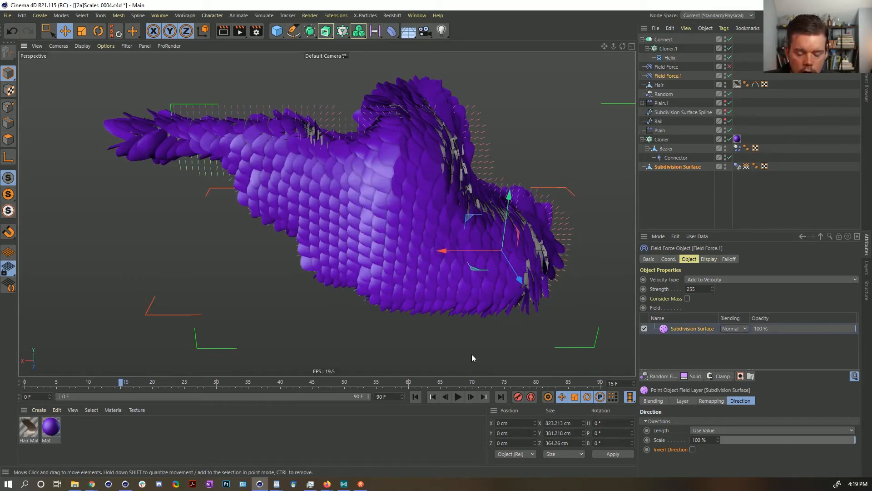
Play the simulation on to frame 25 and examine how Field Force.1 alone turns the scales
click(458, 397)
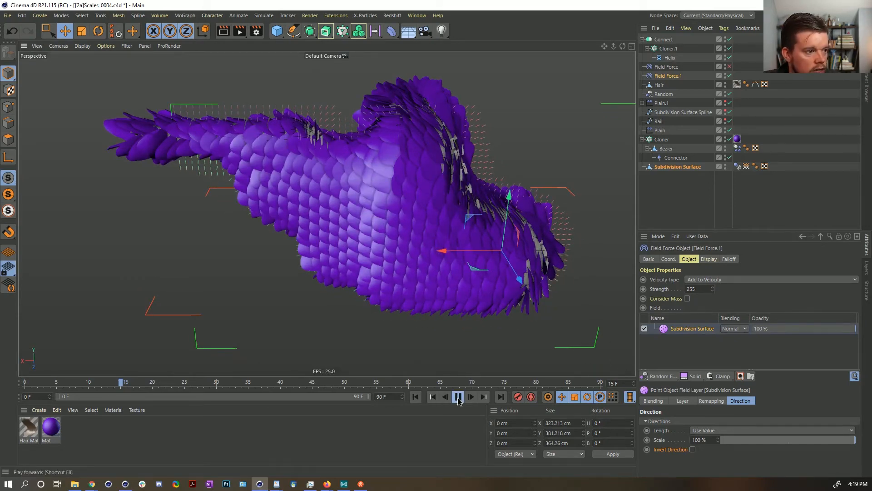
click(458, 397)
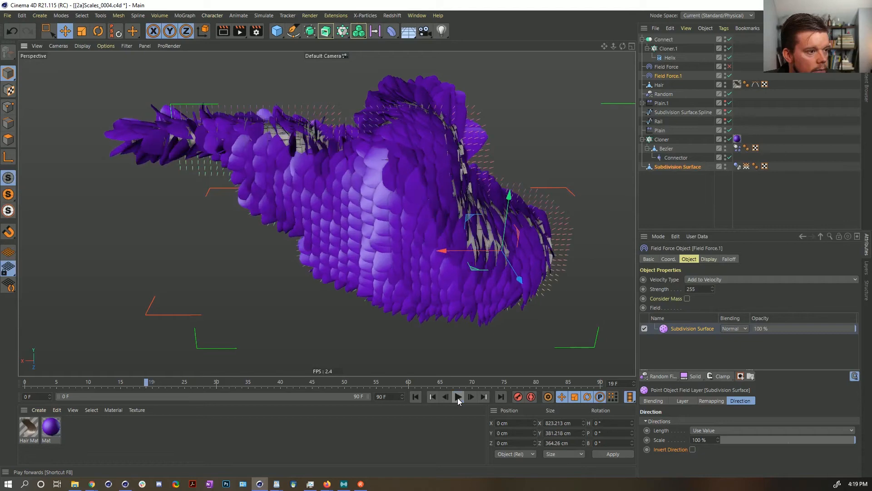
click(458, 397)
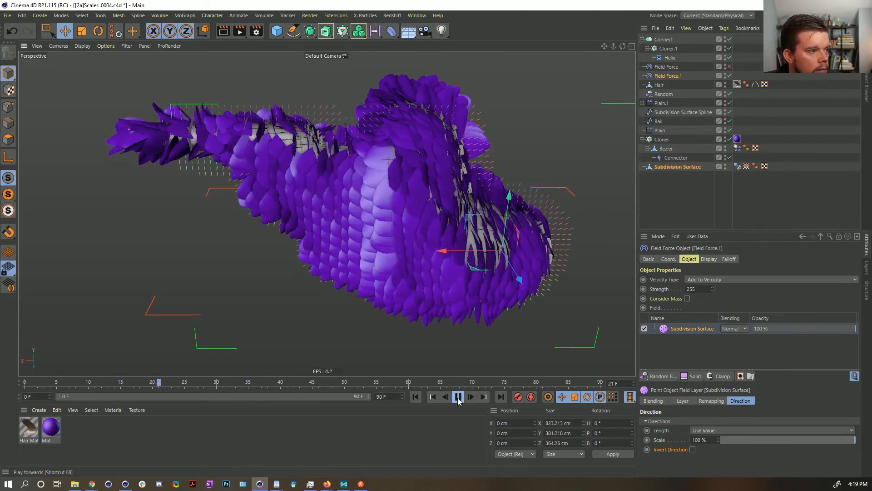
click(458, 401)
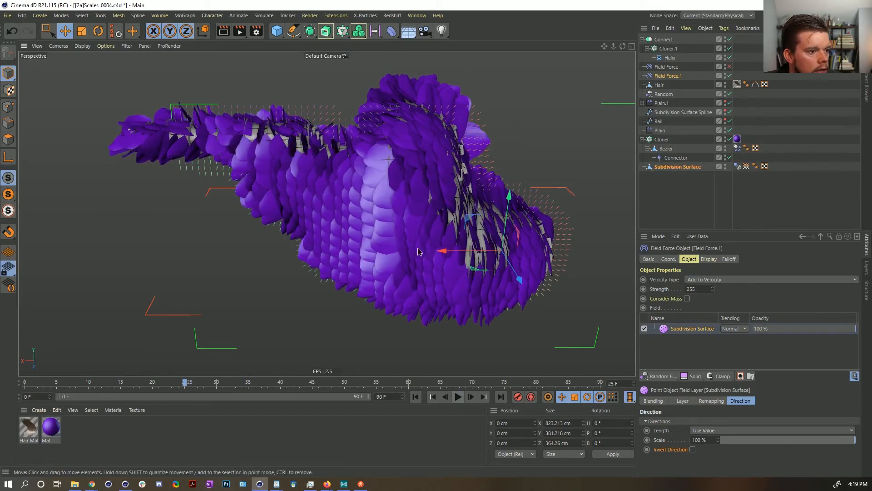
mouse_move(417, 247)
alt+mouse_down()
mouse_move(490, 234)
mouse_move(386, 239)
alt+mouse_up()
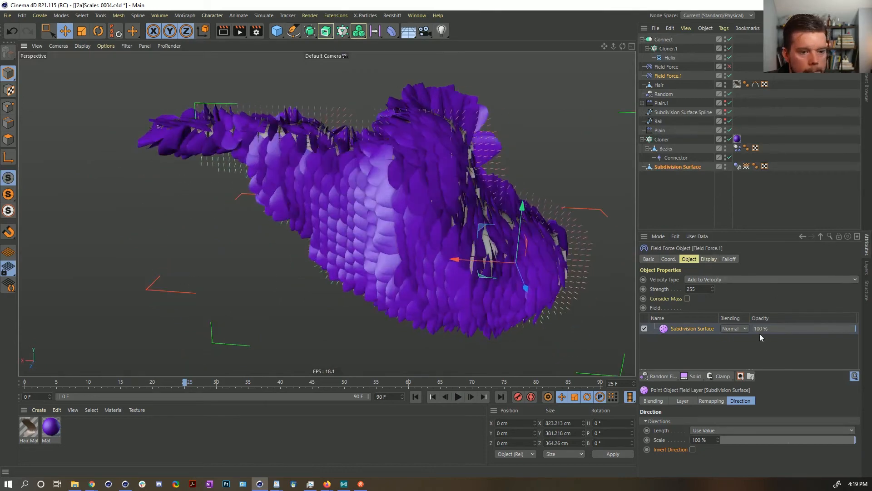
Turn on Invert Direction for the Subdivision Surface field and play the simulation to frame 35
click(710, 259)
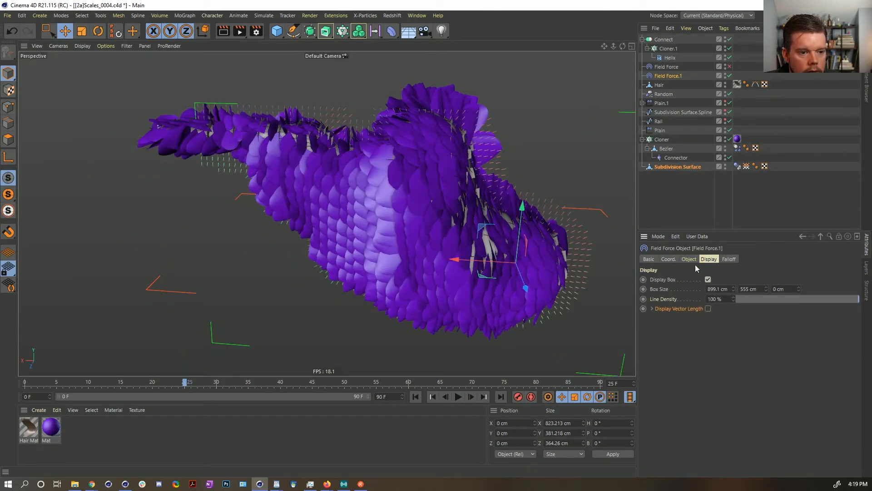
click(690, 259)
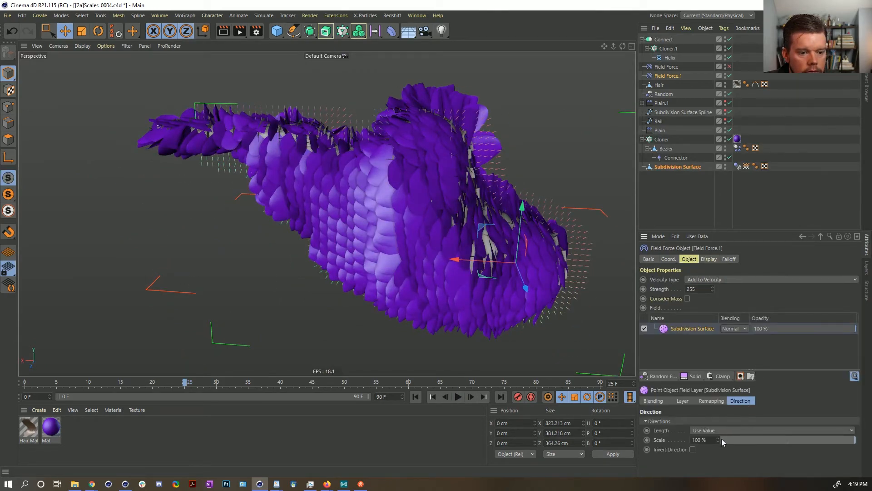
click(458, 397)
alt+drag(380, 215, 374, 194)
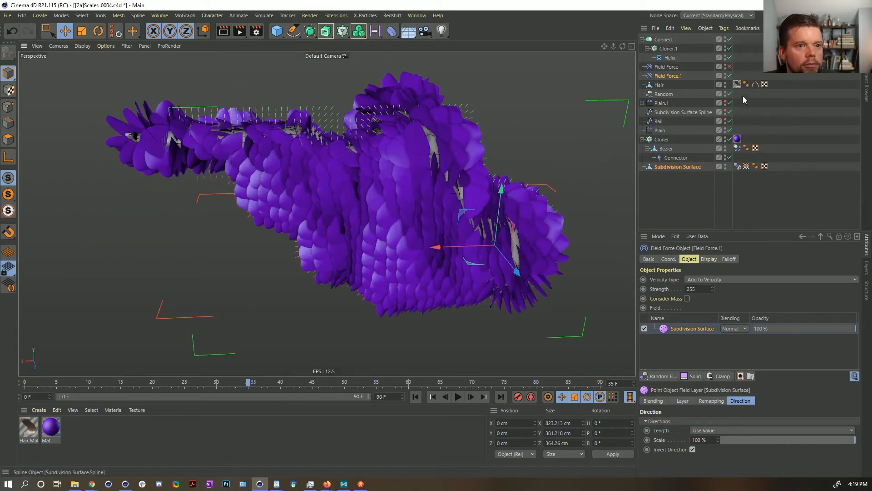
Re-enable the original Field Force and replay the simulation from the start to frame 16 with both forces
click(729, 66)
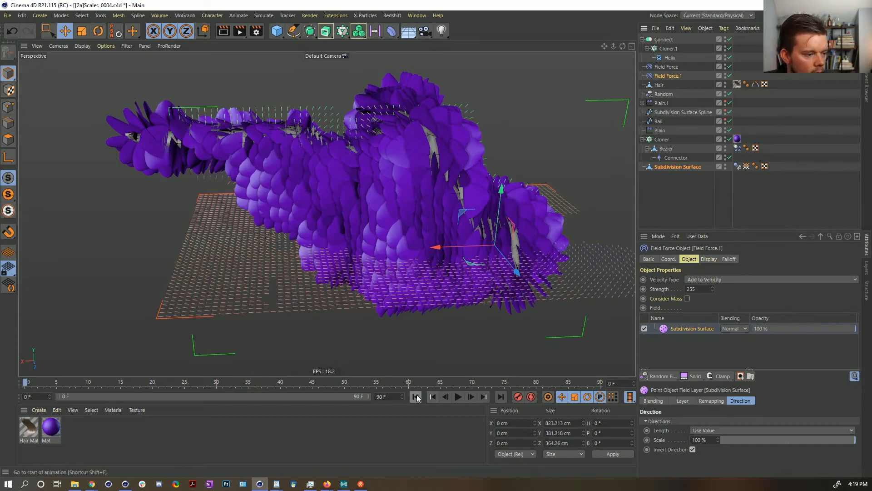
click(415, 396)
click(458, 396)
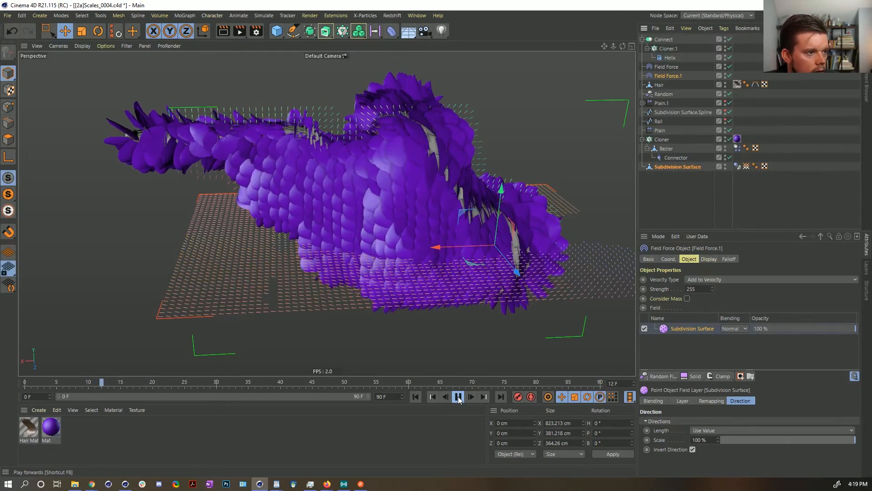
click(458, 396)
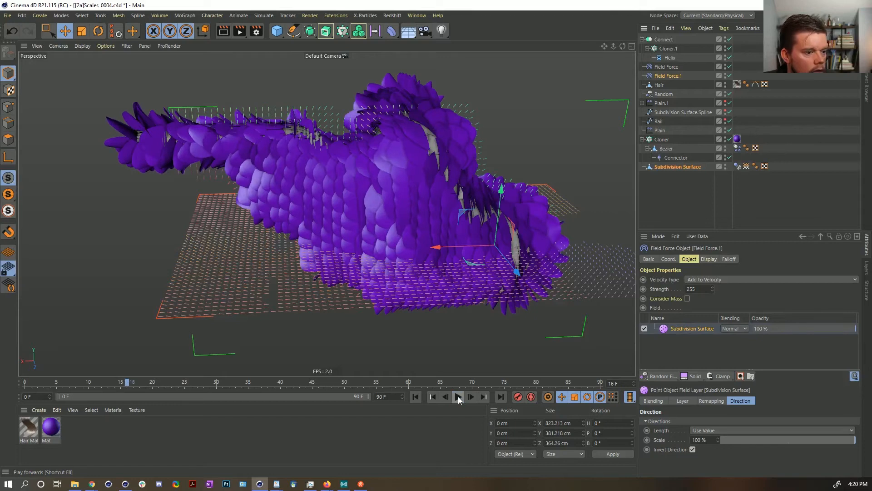
Turn off Invert Direction in Field Force.1's Subdivision Surface field and replay the simulation from the start to frame 19
click(673, 77)
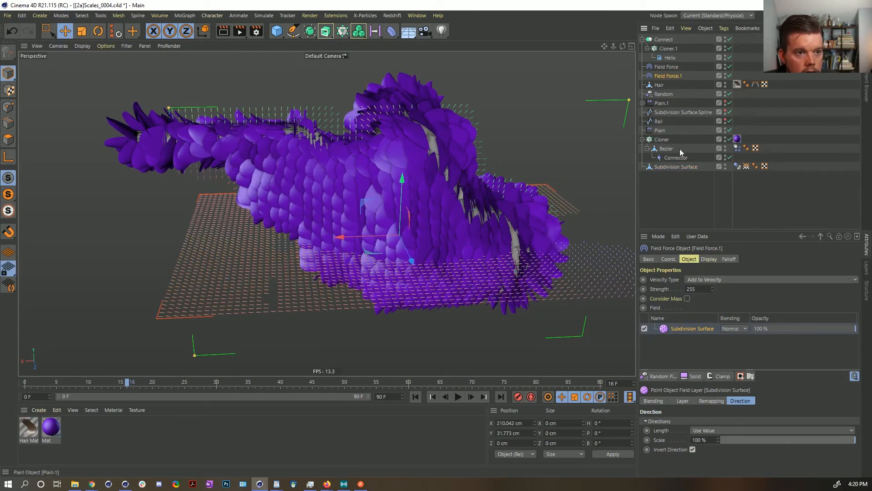
click(415, 396)
click(458, 396)
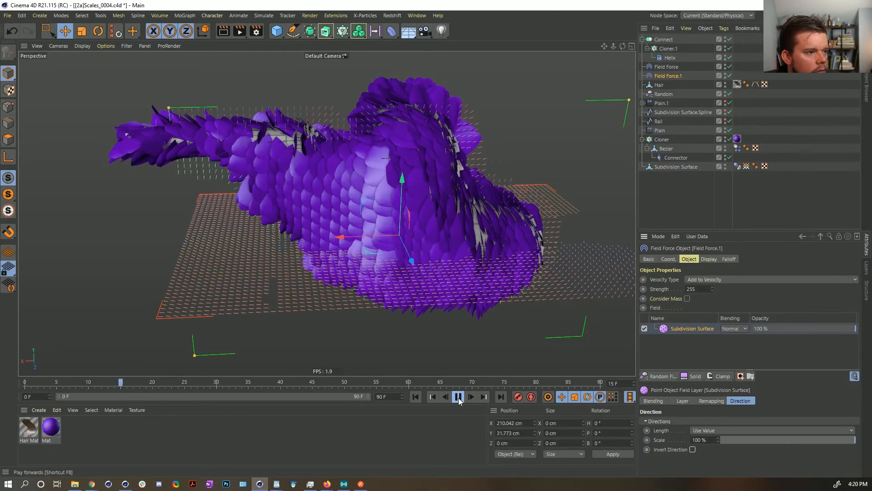
click(458, 397)
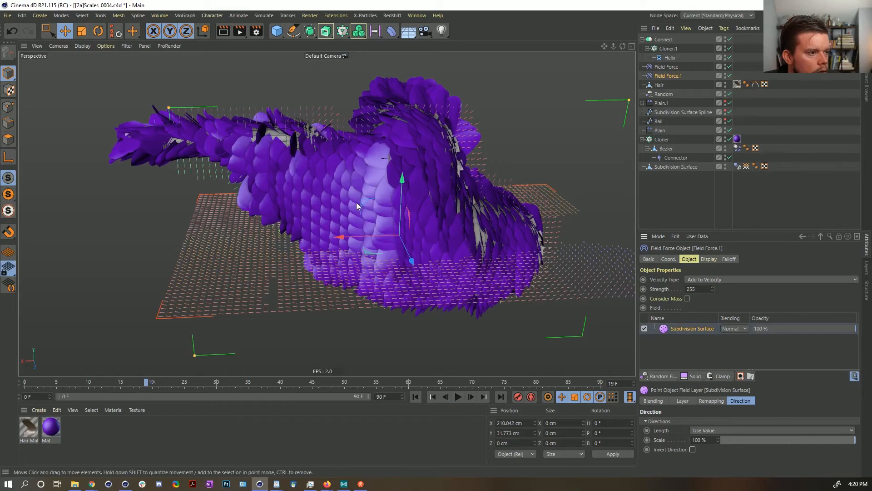
alt+drag(406, 214, 384, 213)
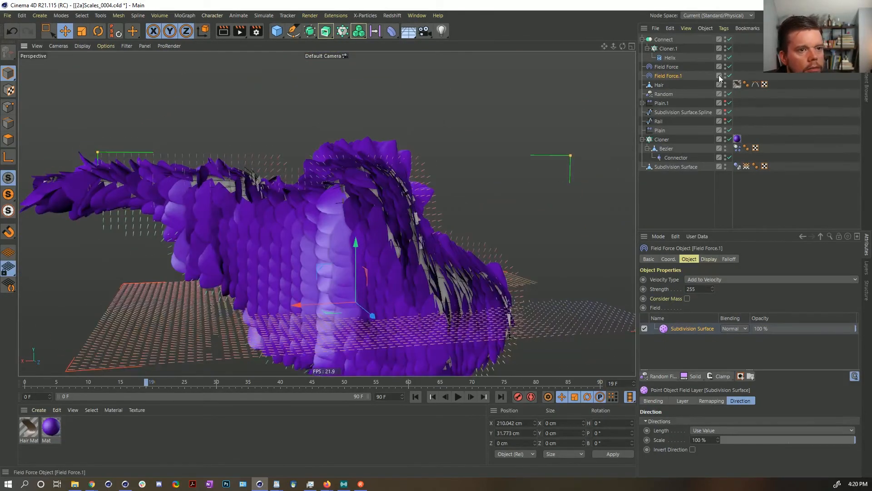
Disable Field Force.1 and set Cloner.1's transform pitch rotation (R.P) to 30°
click(681, 69)
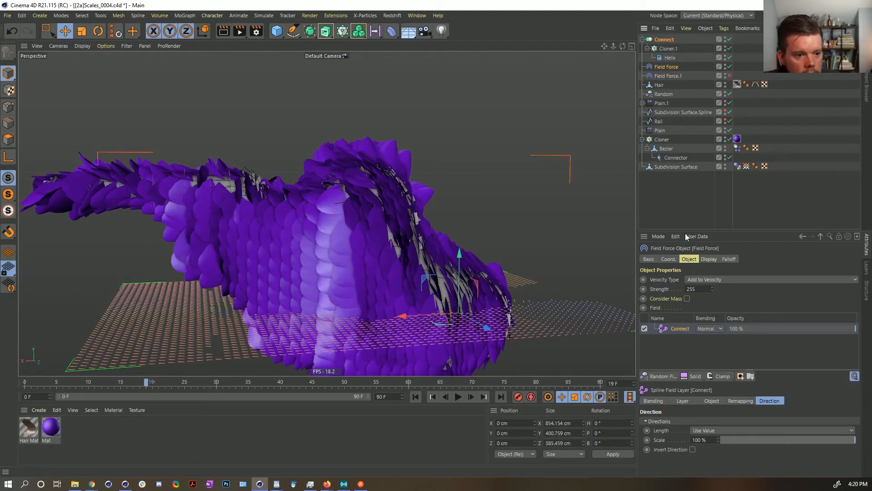
click(671, 49)
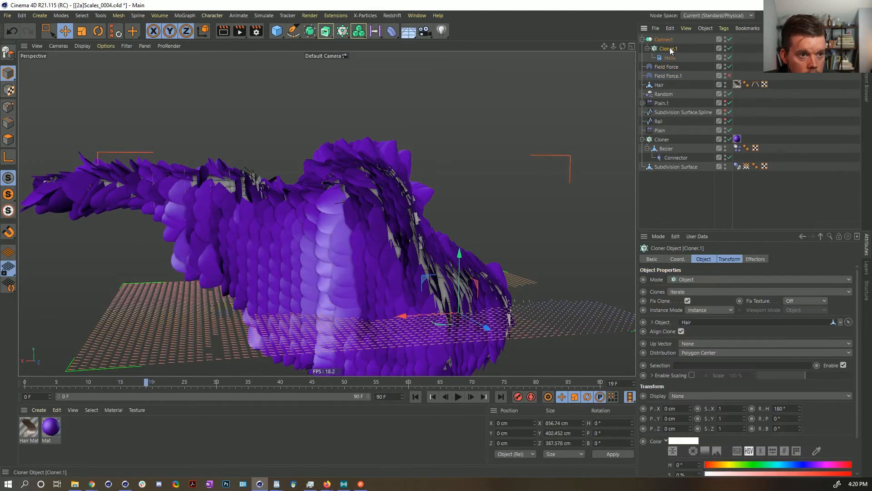
click(728, 259)
double_click(776, 302)
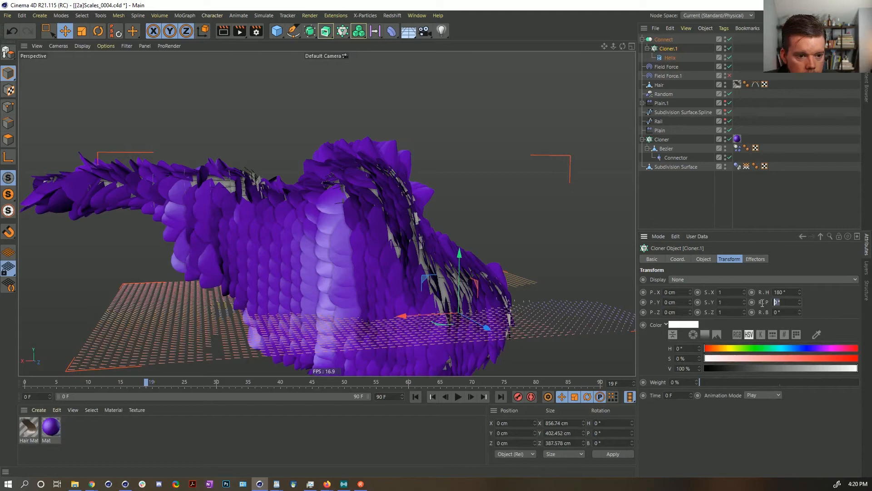
key(Return)
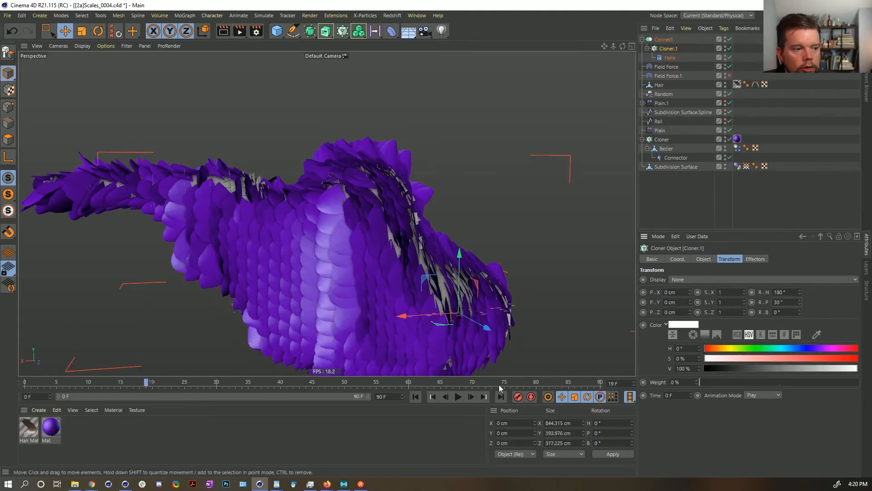
Replay the simulation from the start to frame 26 and examine how the pitched splines orient the scales
click(416, 397)
click(458, 396)
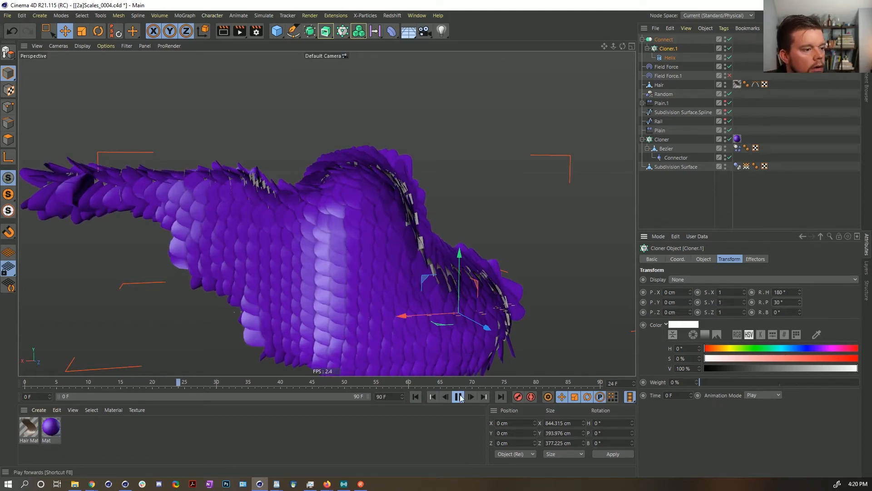
alt+drag(335, 259, 340, 238)
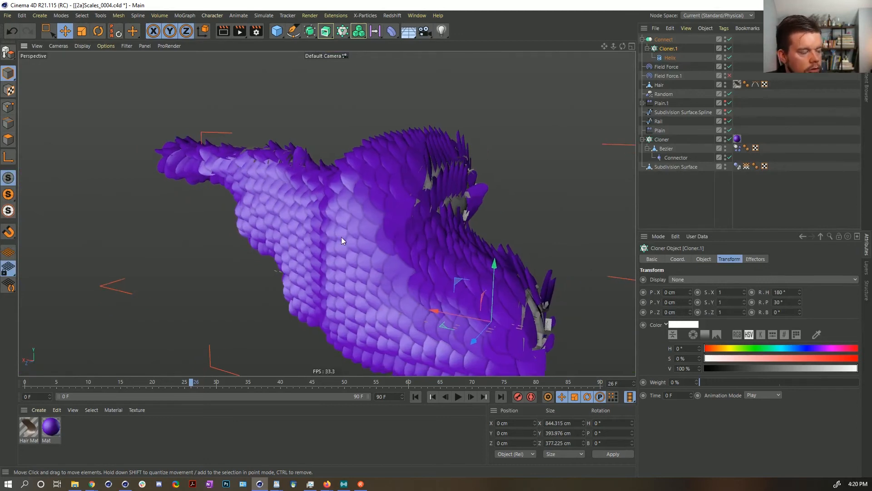
Return to frame 0 and scale the Bezier scale object down uniformly to about 43.5 × 39.1 × 2.5 cm
click(416, 396)
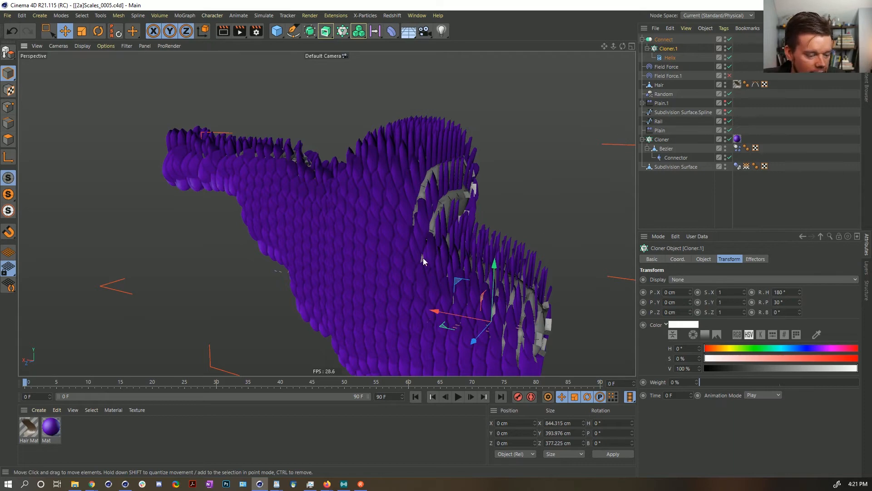
alt+drag(422, 258, 388, 244)
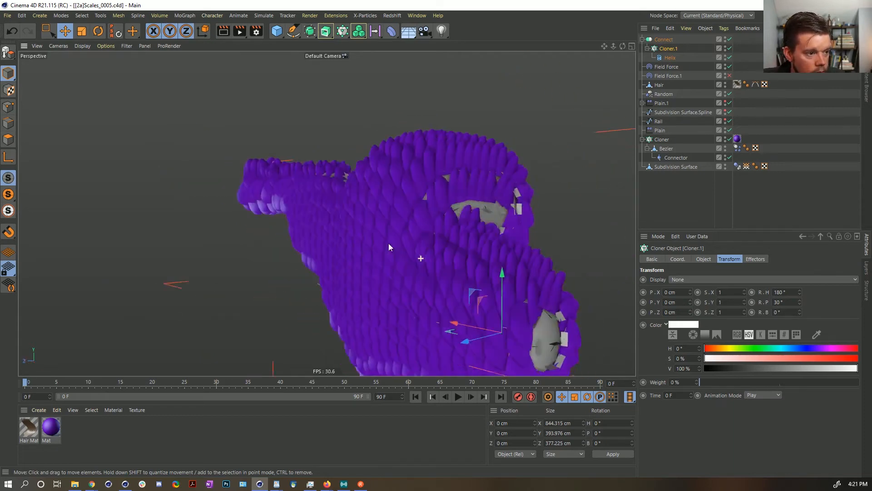
click(664, 139)
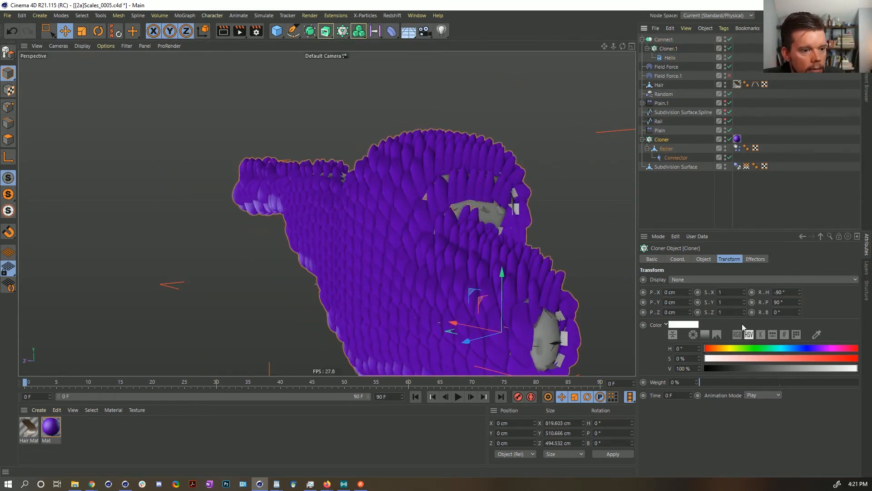
click(714, 261)
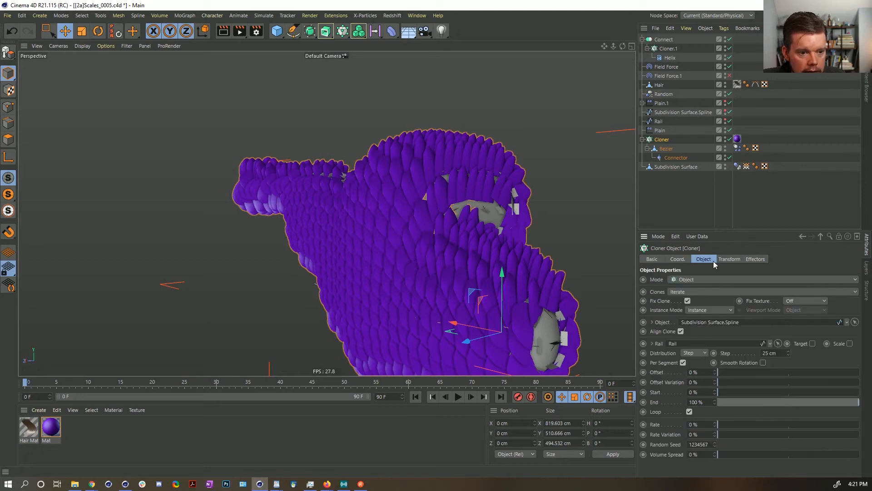
click(664, 148)
click(81, 30)
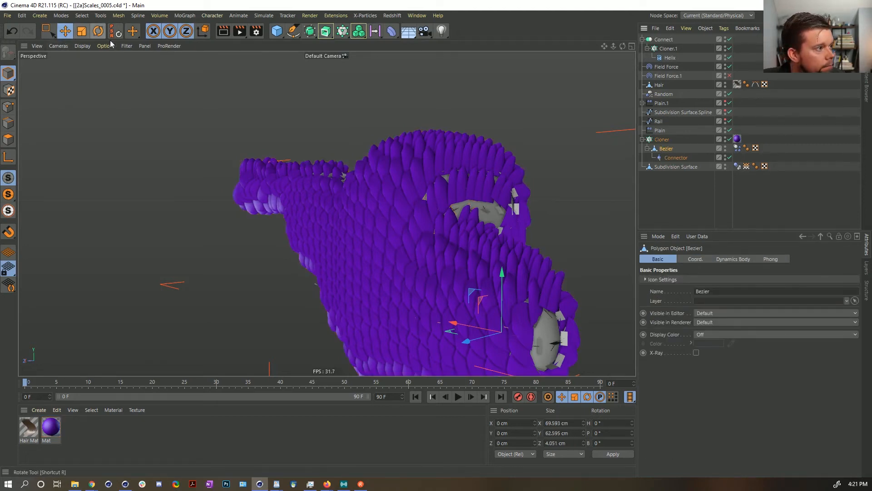
drag(506, 135, 422, 191)
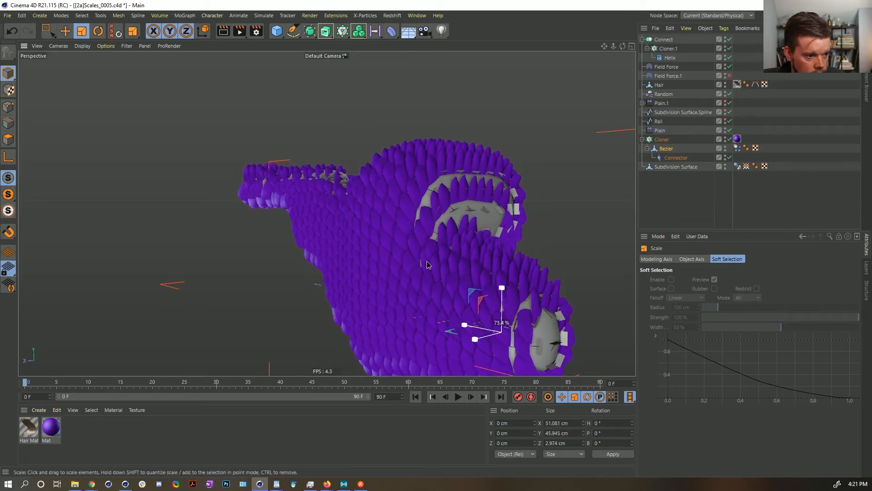
mouse_move(427, 261)
alt+mouse_down()
mouse_move(509, 259)
mouse_move(440, 255)
alt+mouse_up()
drag(471, 220, 536, 237)
click(651, 196)
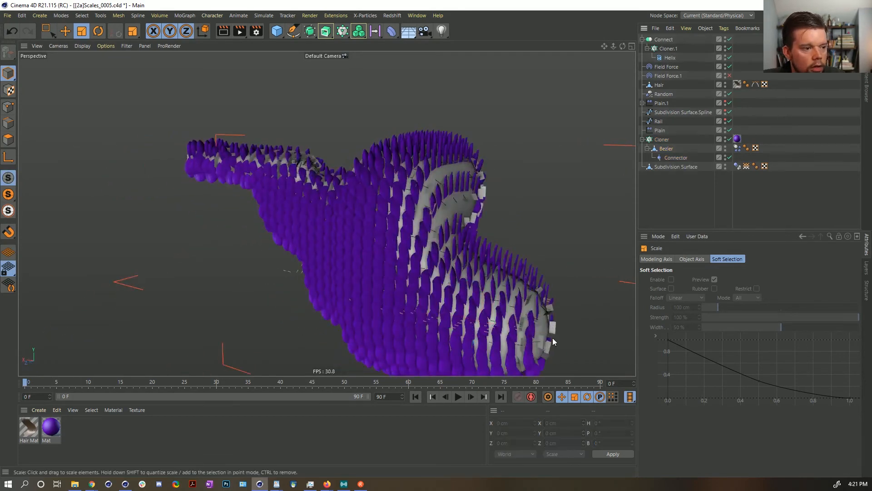
Play the simulation to frame 14 and examine the coverage of the smaller scales from several angles
click(457, 397)
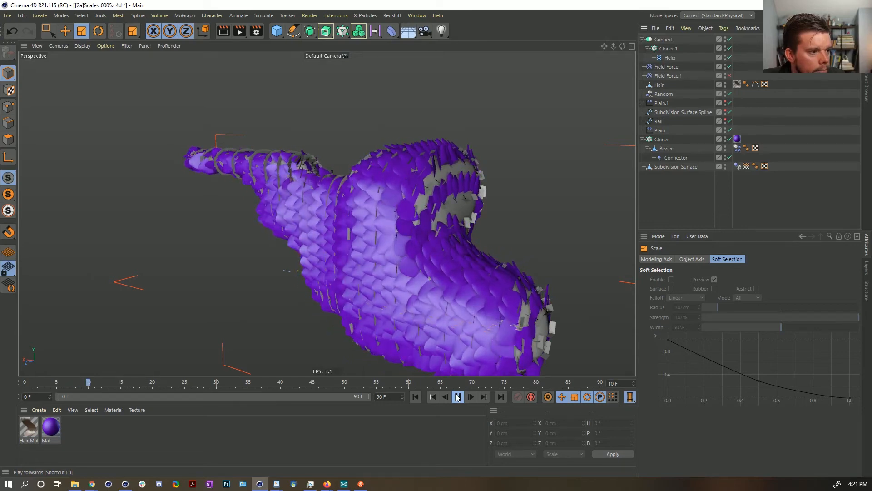
click(457, 397)
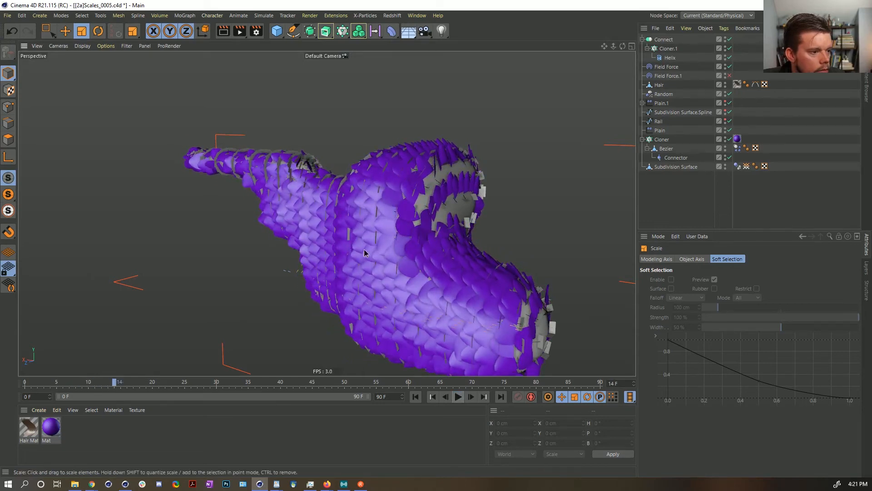
alt+drag(364, 249, 357, 228)
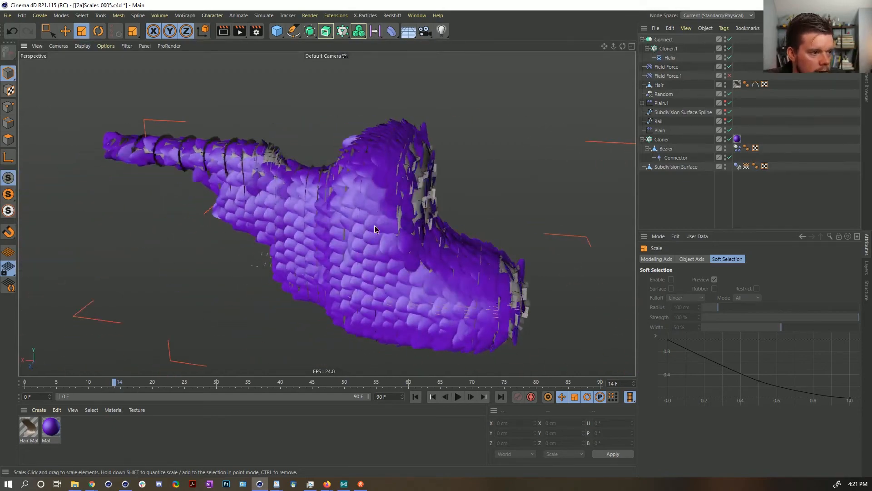
mouse_move(375, 225)
alt+right_down()
mouse_move(402, 220)
mouse_move(364, 236)
alt+right_up()
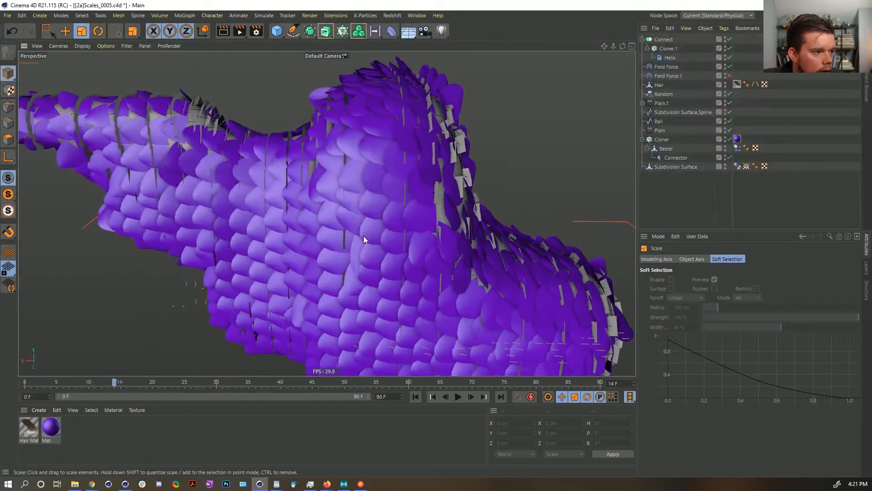
alt+drag(387, 258, 386, 223)
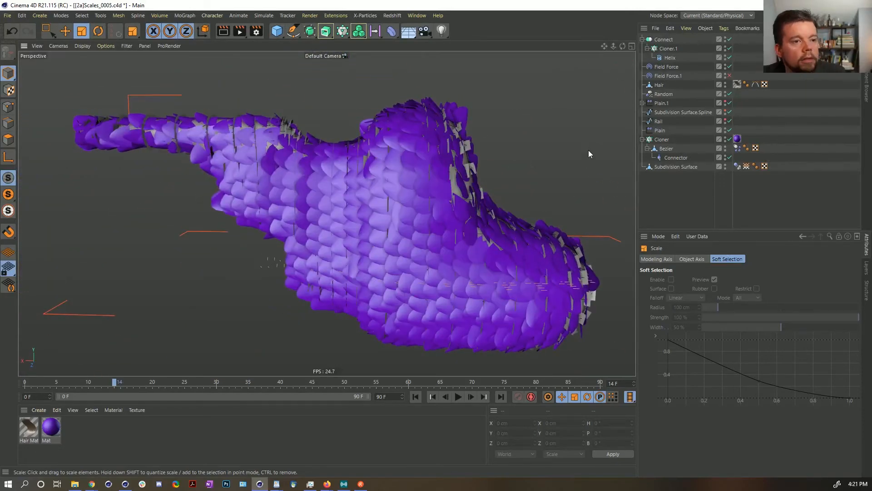
Scale the Bezier object down slightly further, to about 40.4 × 36.4 × 2.4 cm
click(665, 149)
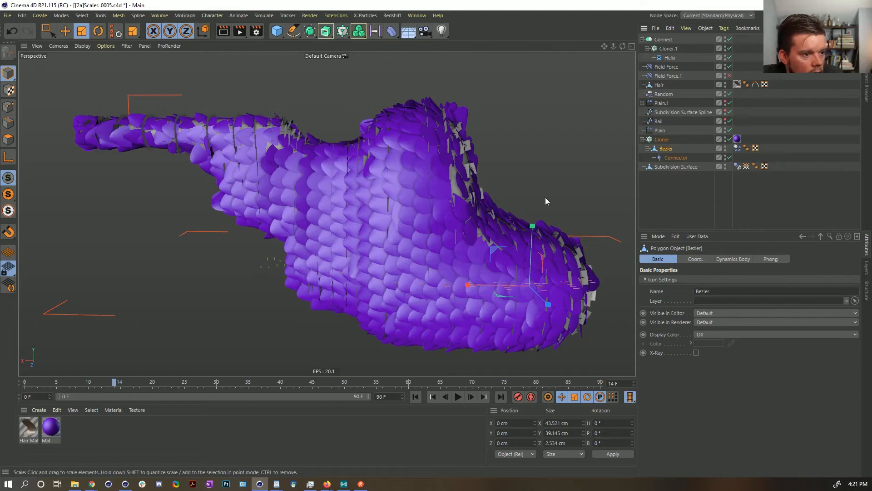
key(t)
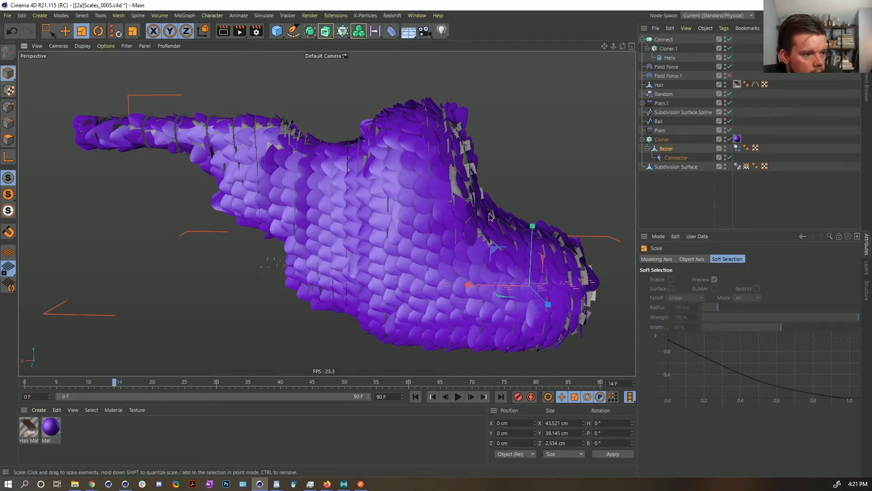
mouse_move(489, 213)
mouse_down()
mouse_move(410, 247)
mouse_move(491, 205)
mouse_up()
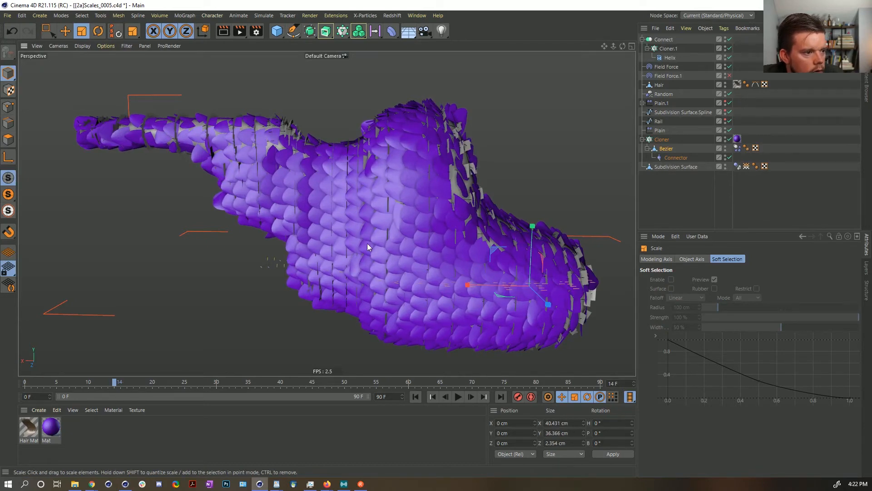
alt+drag(404, 263, 390, 255)
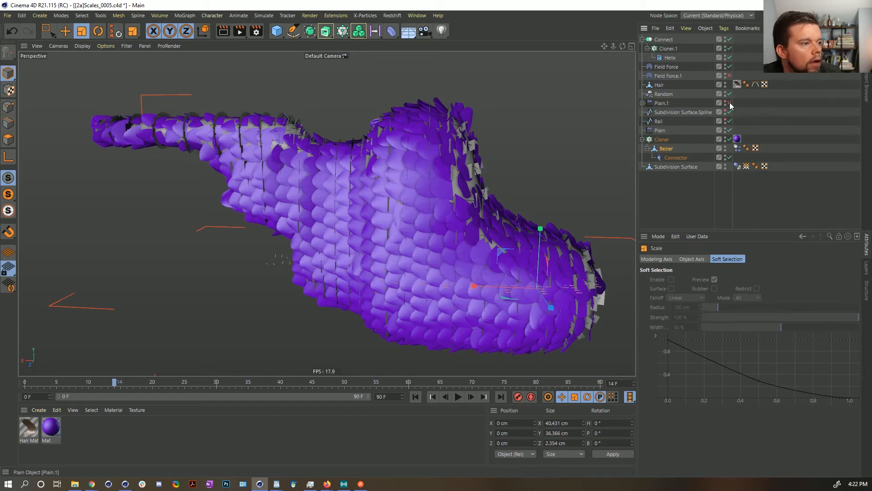
Disable the Plain.1 effector and its Capsule Field and replay the simulation from the start to frame 23
click(642, 104)
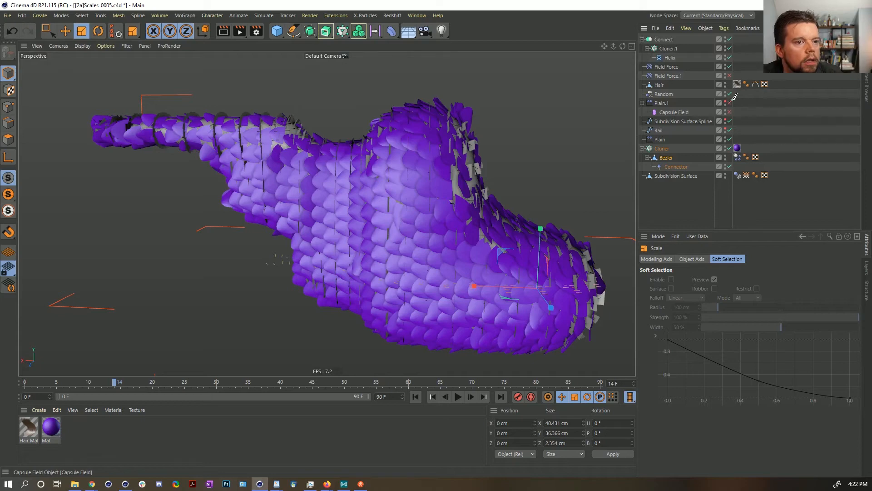
alt+drag(271, 130, 314, 184)
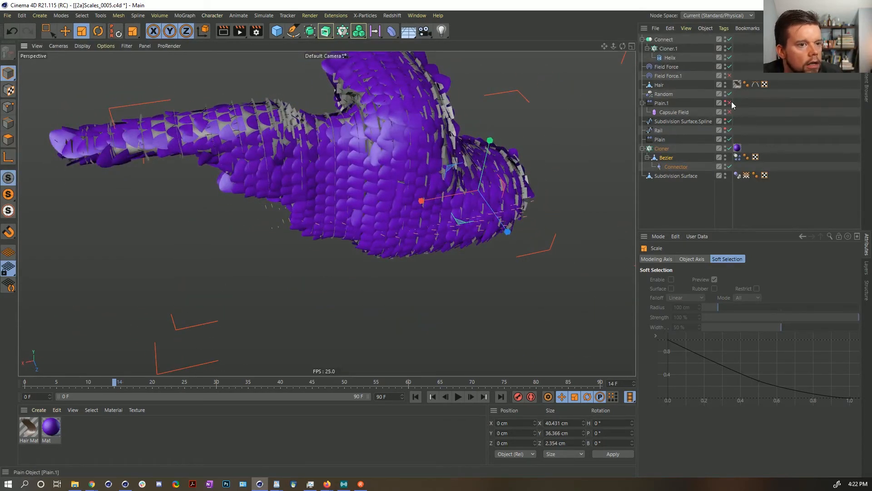
click(415, 396)
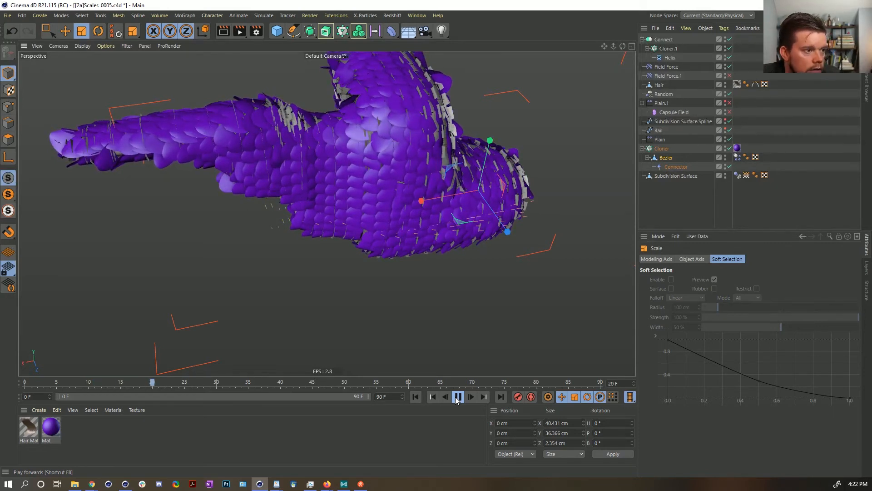
click(457, 398)
alt+drag(410, 208, 320, 207)
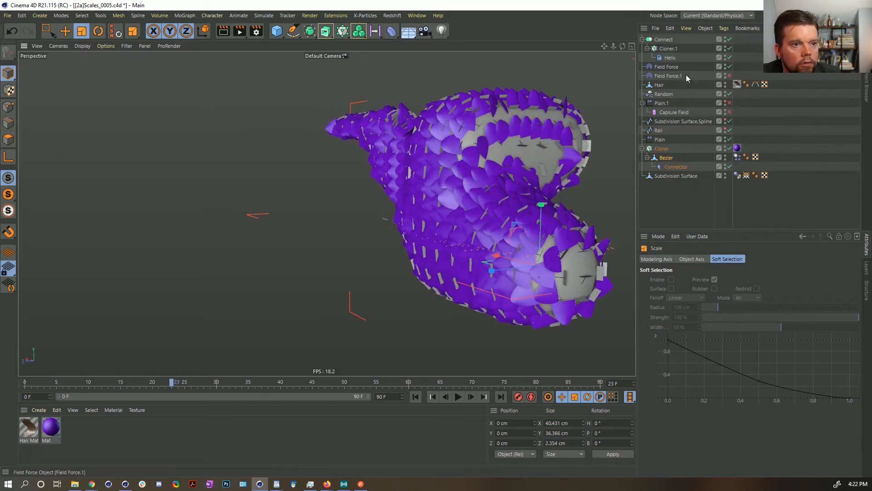
Hide the Hair object in the editor and inspect the scales all around the body
click(652, 86)
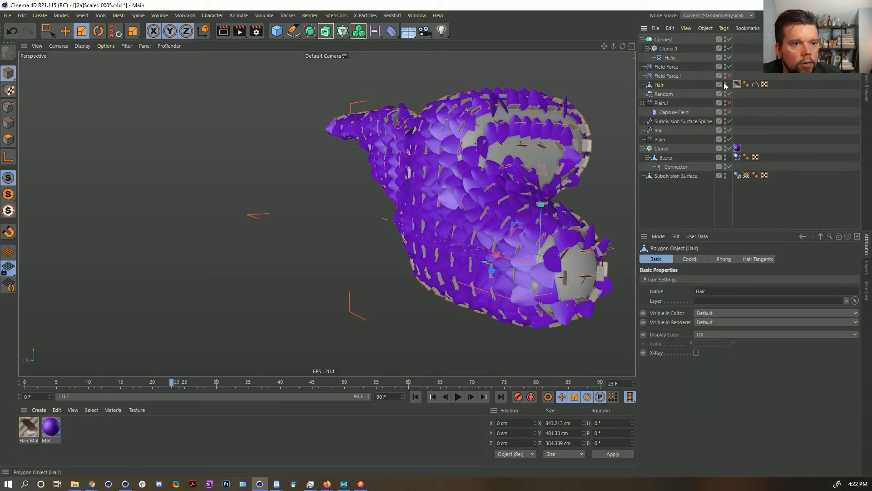
click(725, 83)
alt+drag(443, 211, 481, 208)
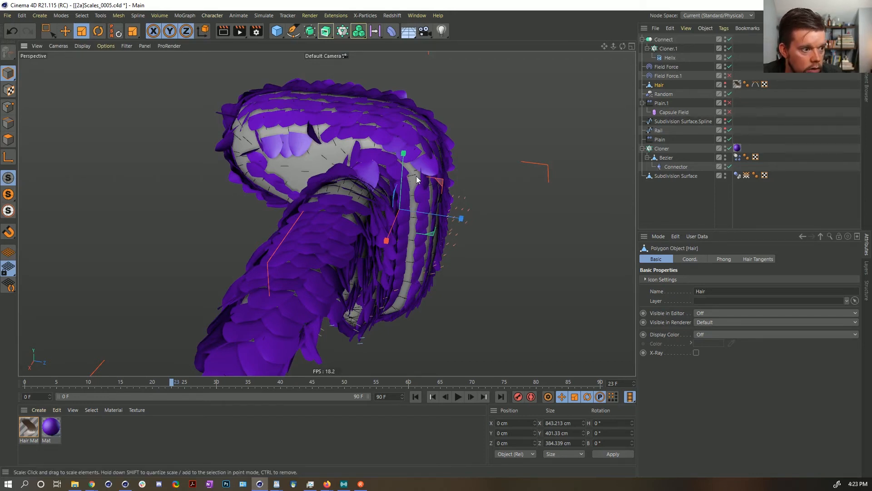
alt+drag(377, 124, 315, 108)
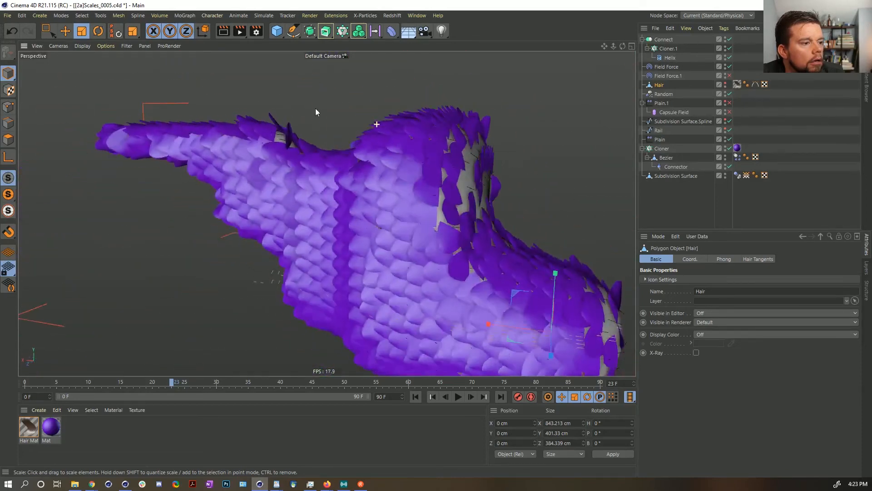
scroll(385, 222, down, 4)
alt+middle_drag(386, 221, 369, 156)
alt+drag(362, 169, 479, 181)
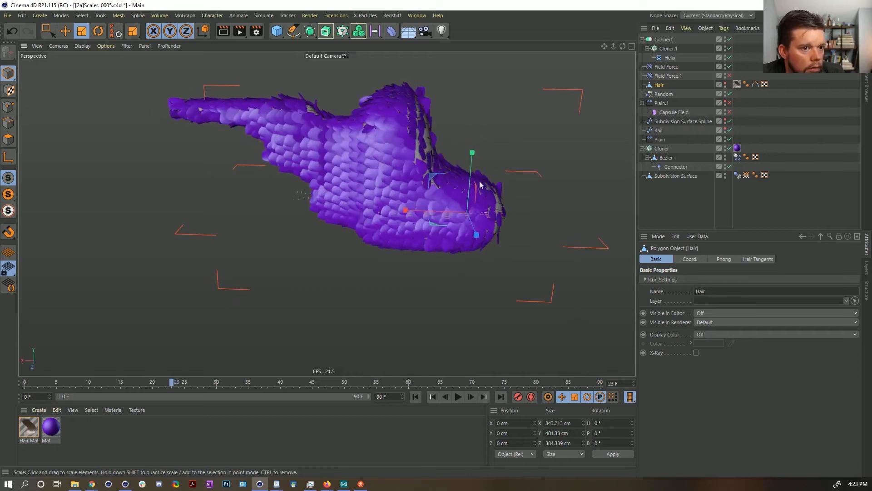
Scale the Bezier object up uniformly to about 58 × 52.2 × 3.4 cm
click(661, 152)
key(t)
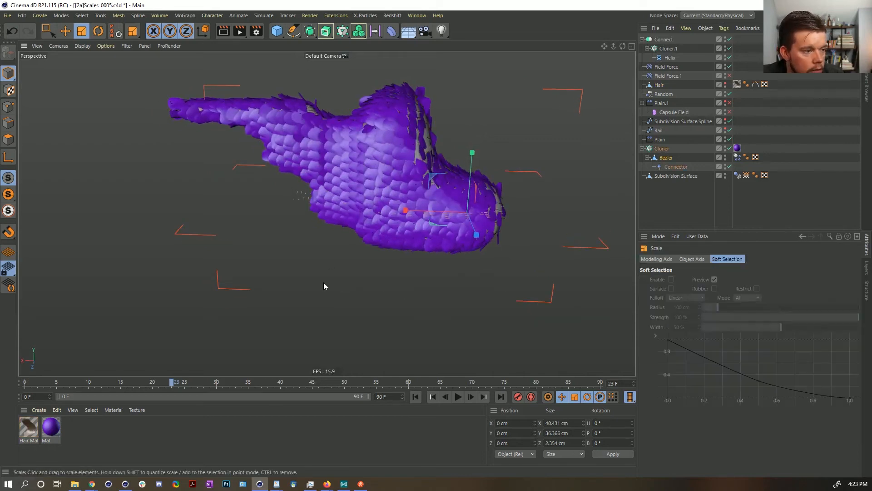
drag(368, 205, 545, 185)
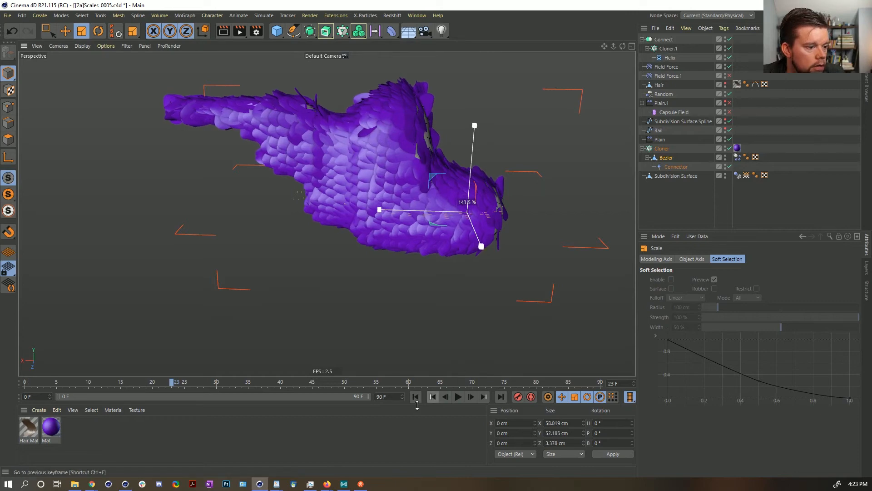
Replay the simulation from the start to frame 24 and examine the enlarged scales
click(415, 397)
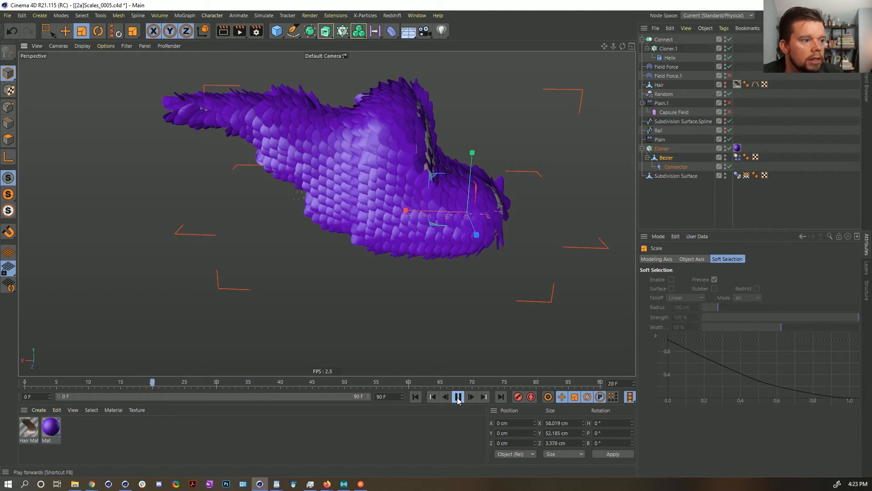
click(458, 397)
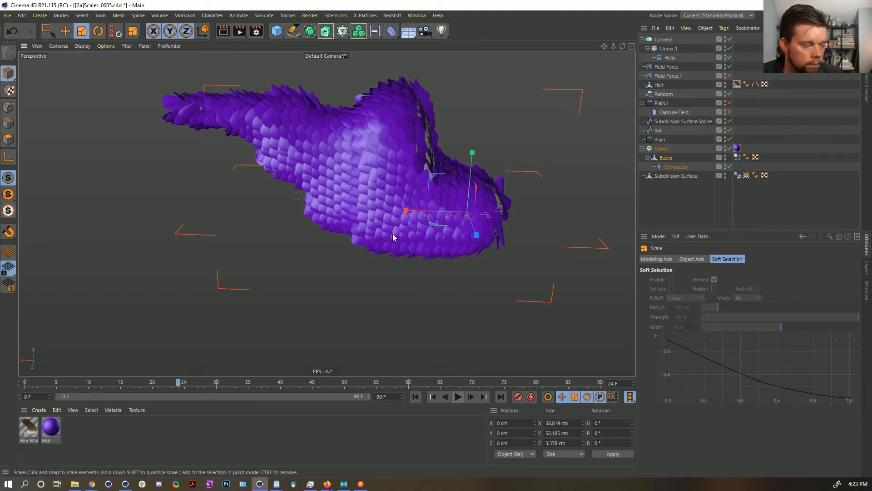
alt+drag(382, 196, 407, 187)
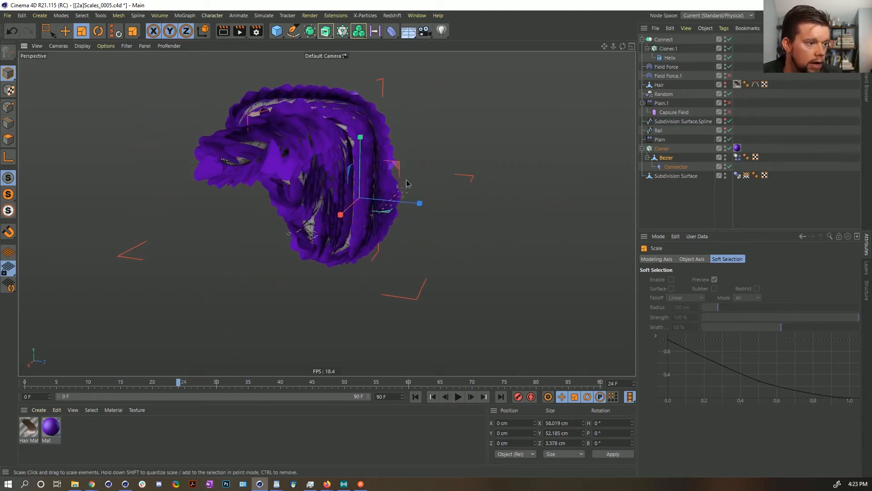
Examine the enlarged scales up close and from several sides of the body for coverage and direction
scroll(395, 177, up, 5)
alt+drag(363, 151, 327, 165)
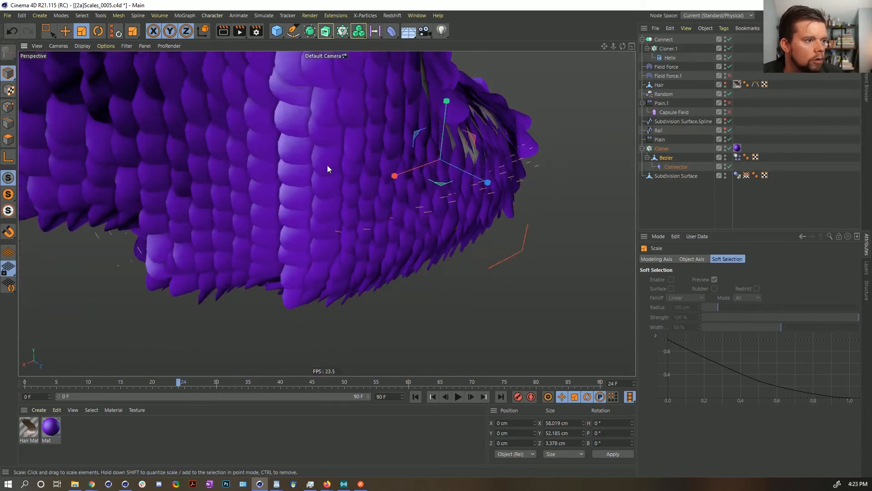
alt+middle_drag(327, 165, 396, 229)
scroll(436, 233, down, 5)
alt+drag(427, 233, 339, 211)
alt+drag(425, 203, 411, 220)
alt+right_drag(410, 220, 378, 229)
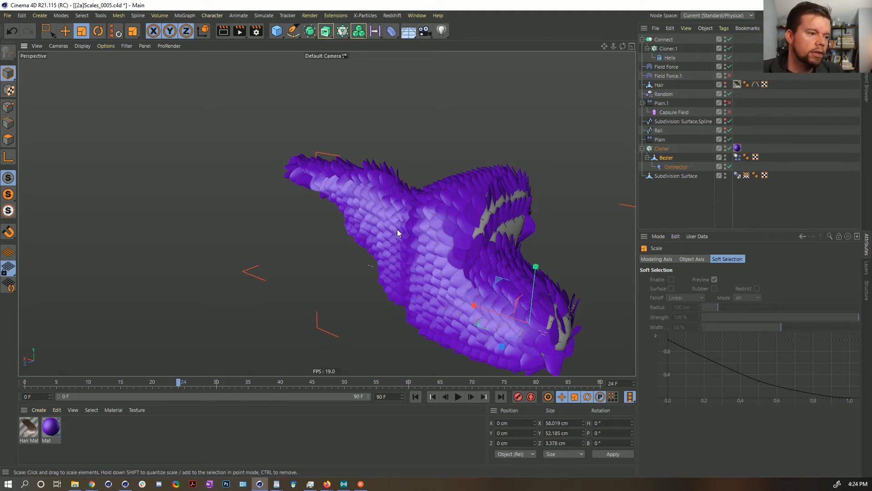
mouse_move(458, 224)
alt+mouse_down()
mouse_move(522, 203)
mouse_move(407, 222)
mouse_move(467, 225)
mouse_move(456, 246)
mouse_move(470, 238)
mouse_move(462, 226)
alt+mouse_up()
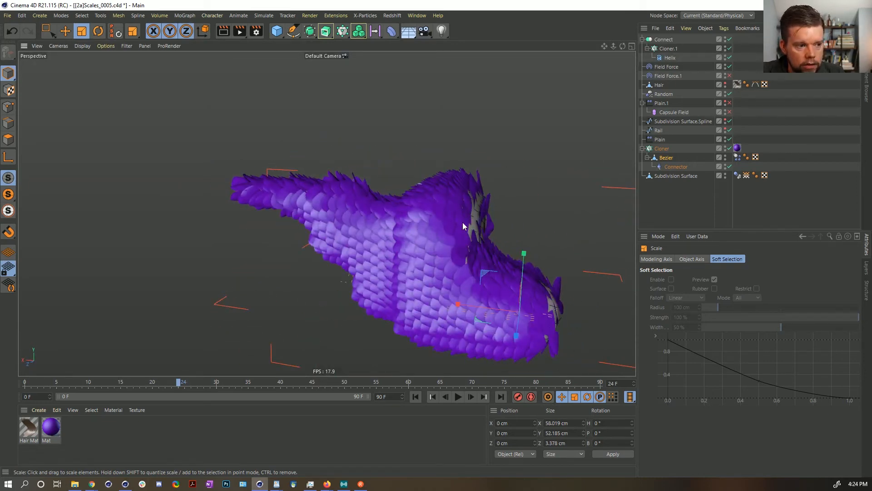
Switch to the open project [2b]Scales_HairTest.c4d and look over its hair-covered body
click(417, 15)
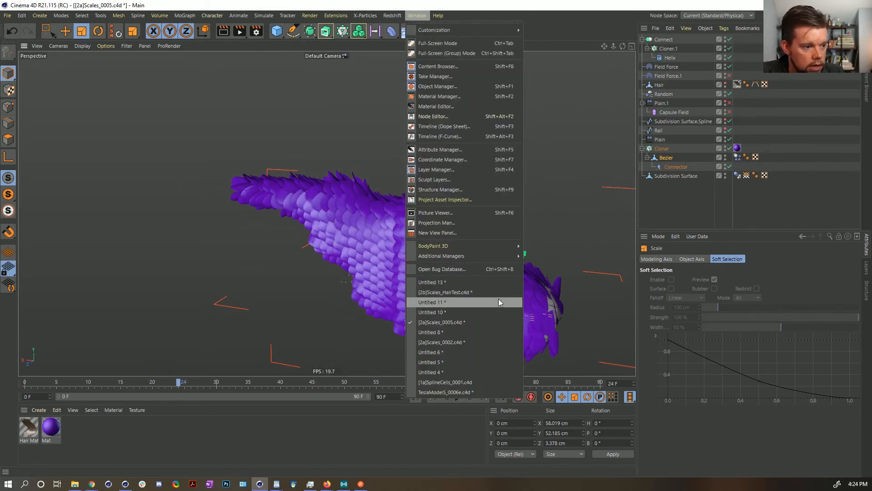
click(483, 292)
alt+drag(291, 203, 350, 229)
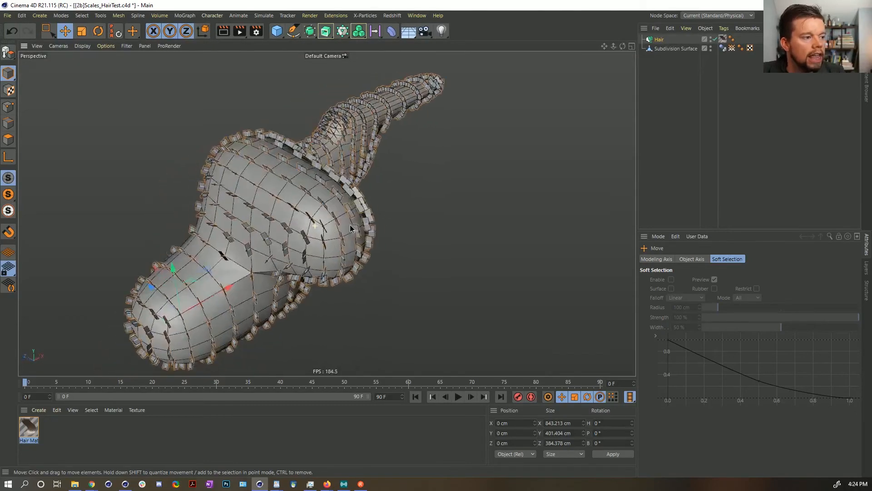
Select all polygons of the Subdivision Surface mesh and subdivide them once without smoothing
click(657, 48)
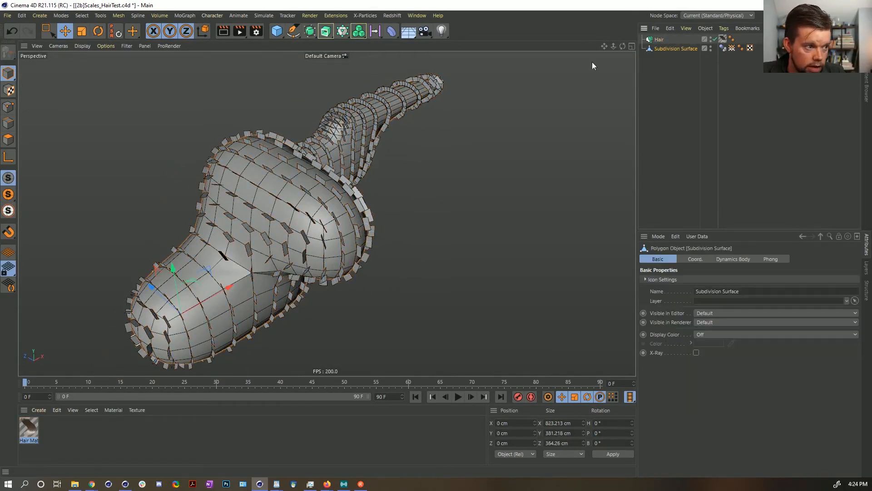
click(8, 139)
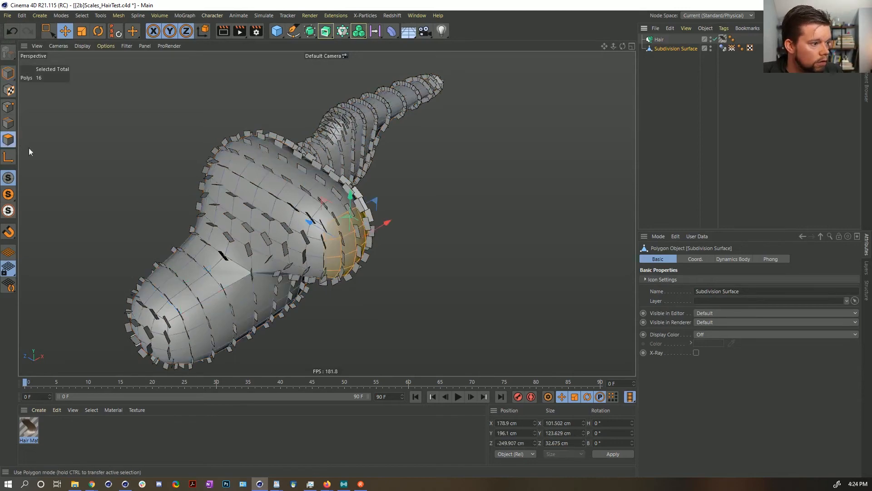
key(ctrl+a)
right_click(345, 257)
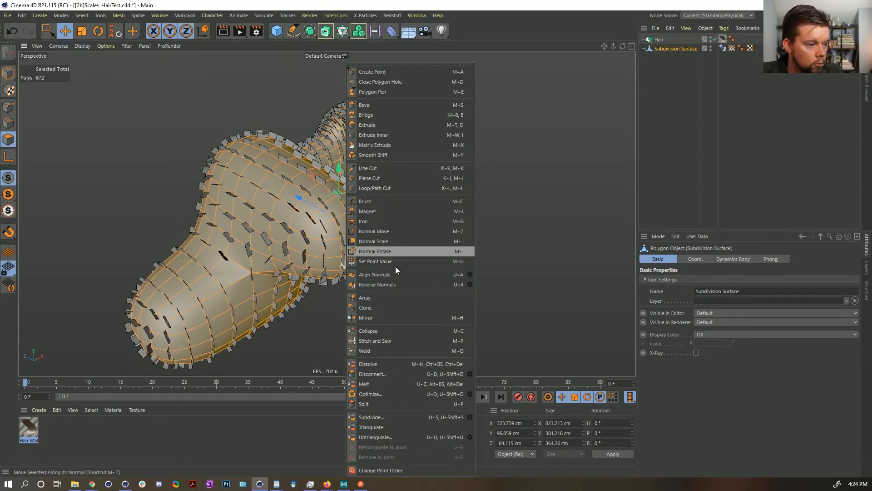
click(469, 417)
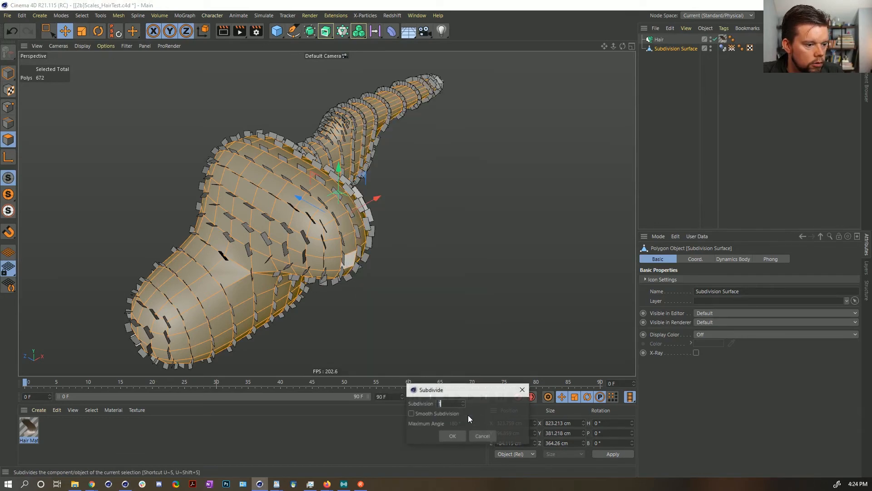
click(452, 436)
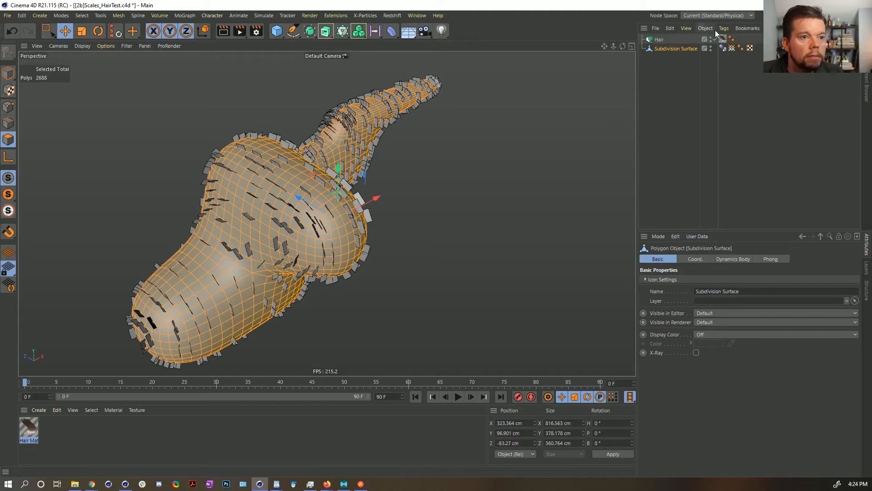
Set the Hair object's guide count to 674000 so every vertex gets a guide, and inspect the denser guides
click(663, 39)
alt+drag(252, 235, 307, 225)
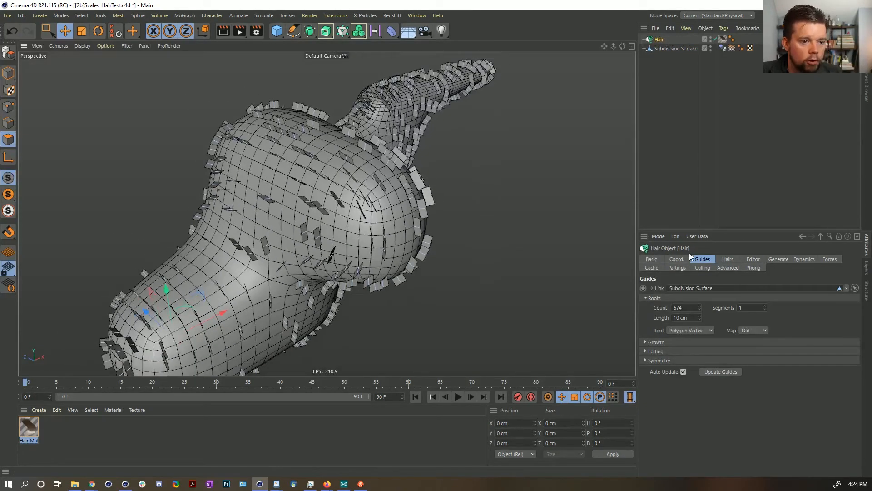
click(692, 307)
text(000)
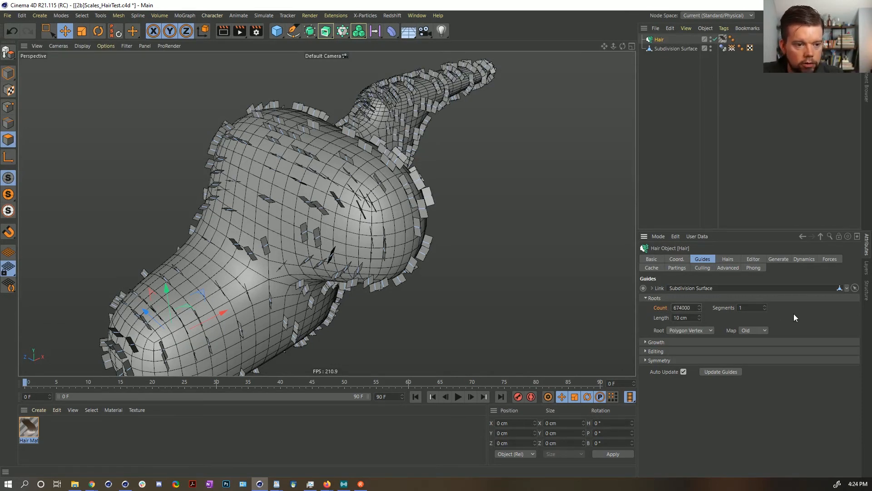
key(Return)
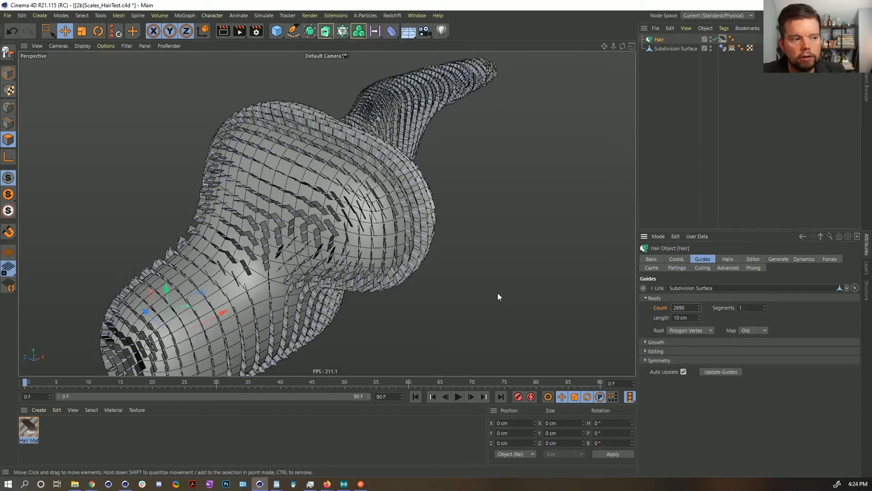
alt+drag(317, 201, 341, 219)
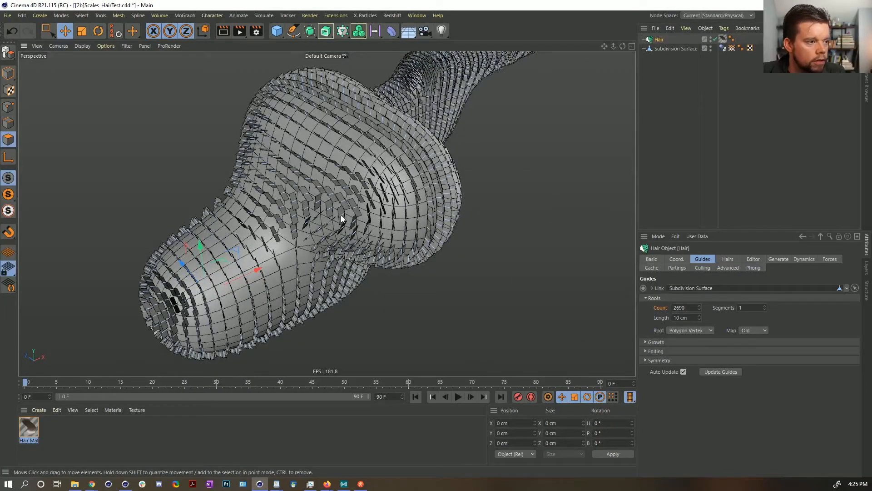
alt+drag(341, 214, 361, 171)
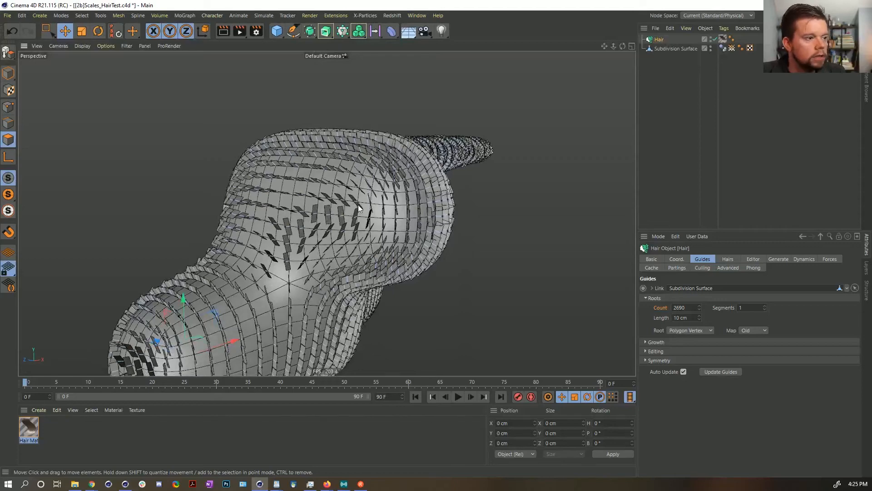
alt+drag(358, 204, 341, 172)
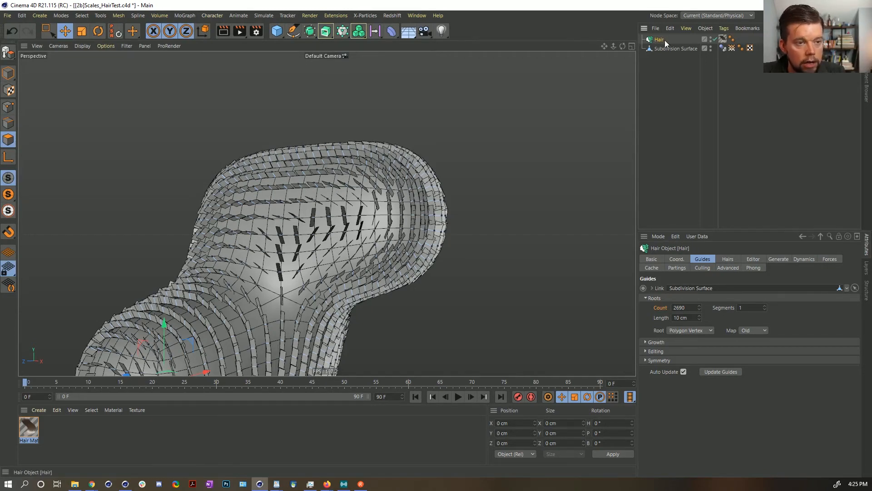
Copy an editable polygon version of the Hair, undo the conversion, and paste the copy into [2a]Scales_0005.c4d
key(c)
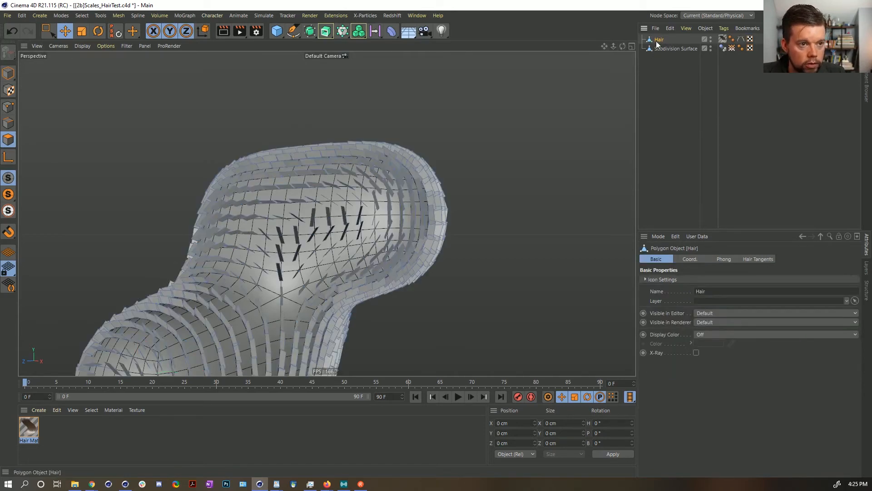
key(ctrl+z)
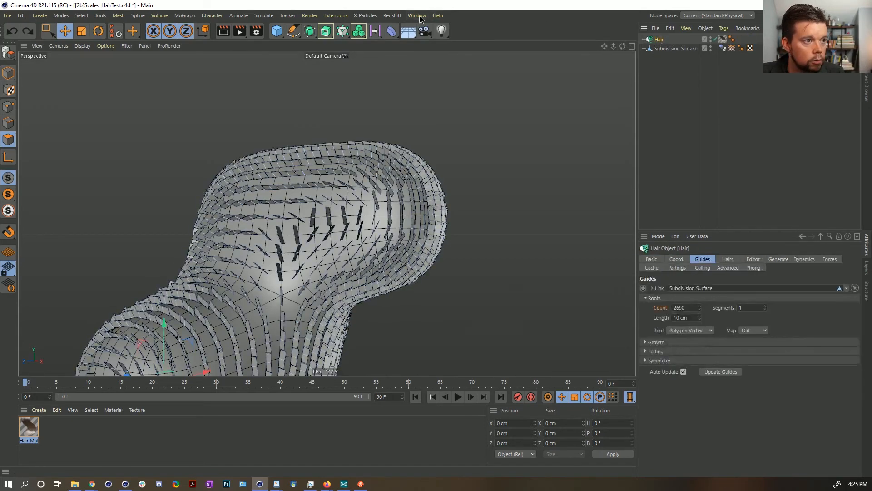
click(418, 16)
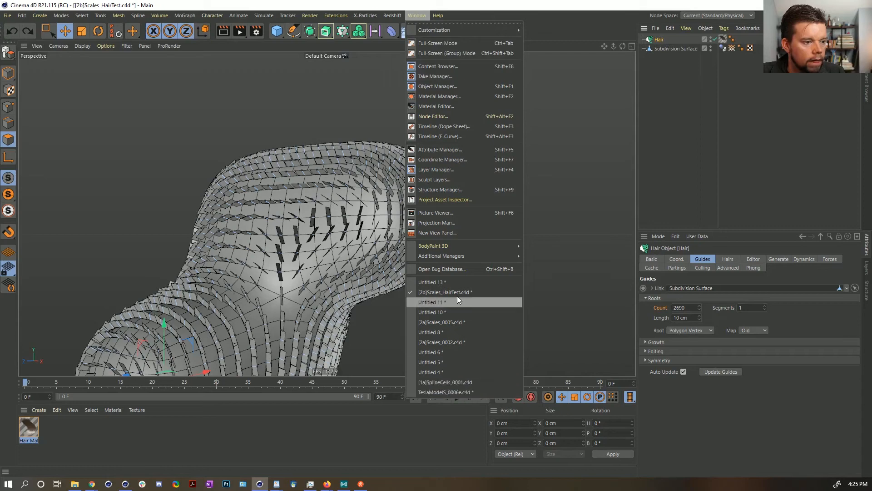
click(459, 322)
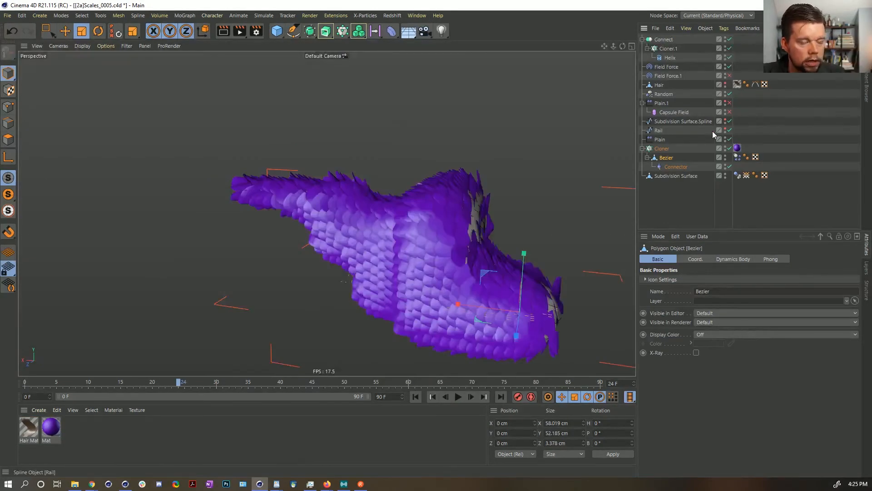
key(ctrl+v)
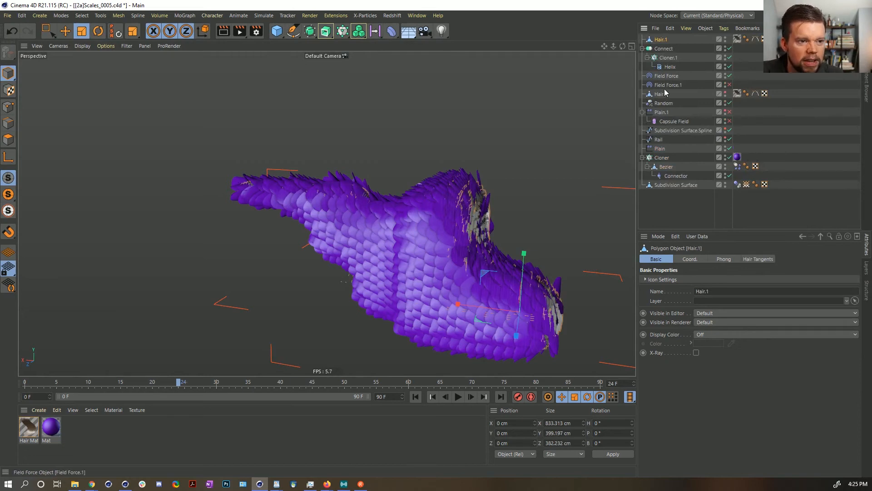
Delete the Plain.1 effector, the Subdivision Surface.Spline and the Rail spline
click(656, 112)
key(Delete)
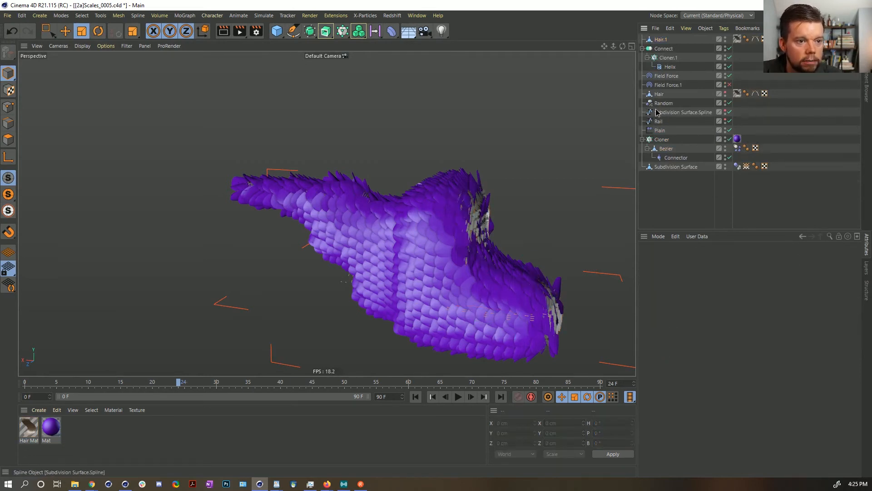
click(657, 111)
key(Delete)
click(662, 111)
key(Delete)
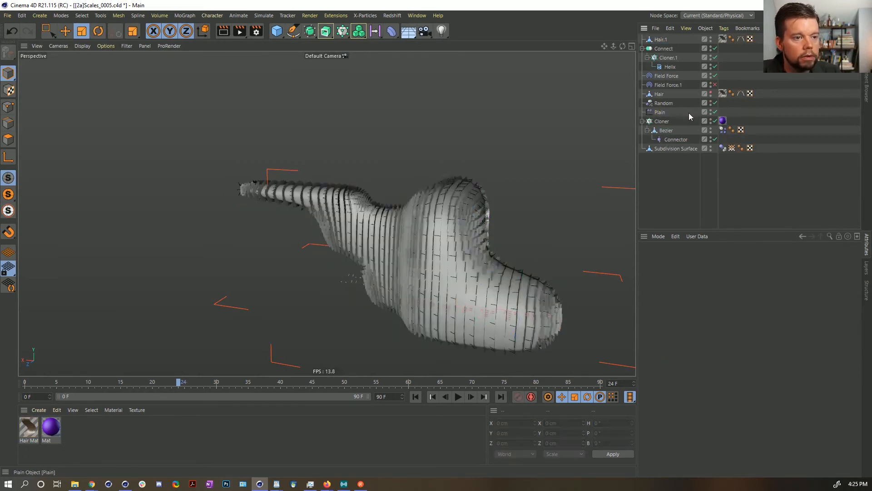
Undo the recent object deletions and redo the removal of Subdivision Surface.Spline and Rail
key(ctrl+z)
key(ctrl+z)
key(ctrl+z)
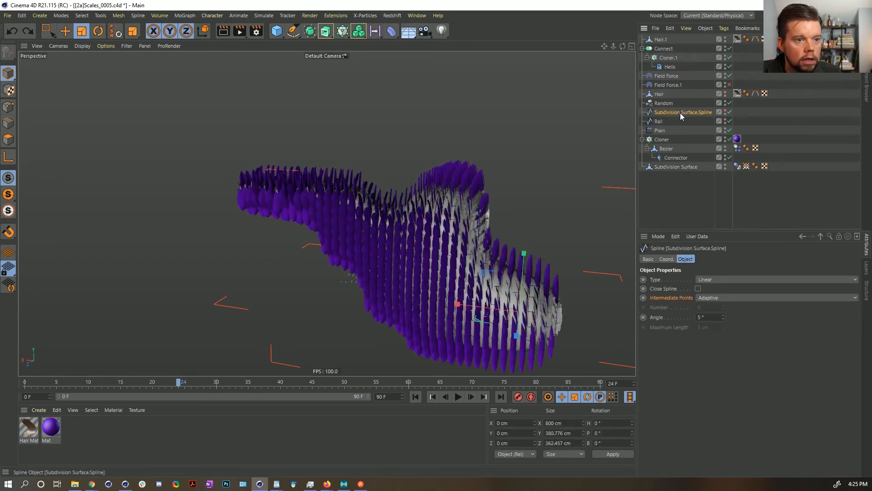
key(ctrl+z)
key(ctrl+z)
key(ctrl+y)
key(ctrl+y)
key(ctrl+y)
key(ctrl+y)
key(ctrl+y)
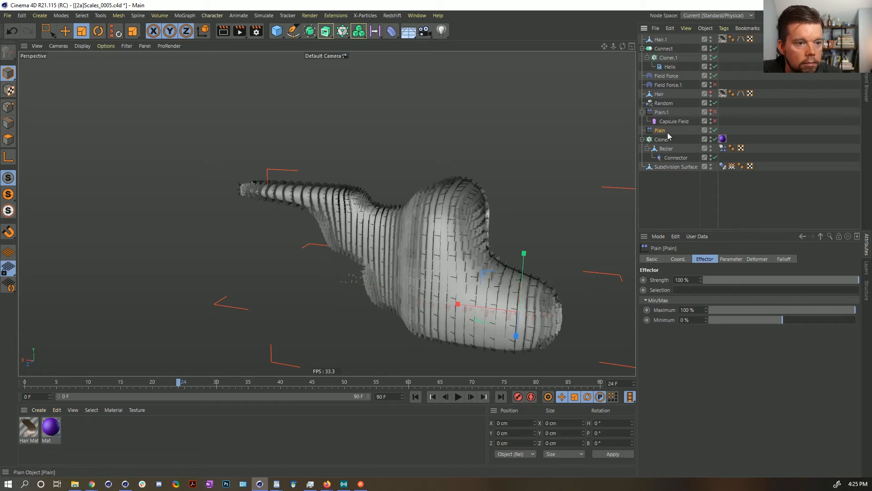
Check the Plain effector's transform parameters and delete the Plain, Plain.1 and Random effectors
click(726, 261)
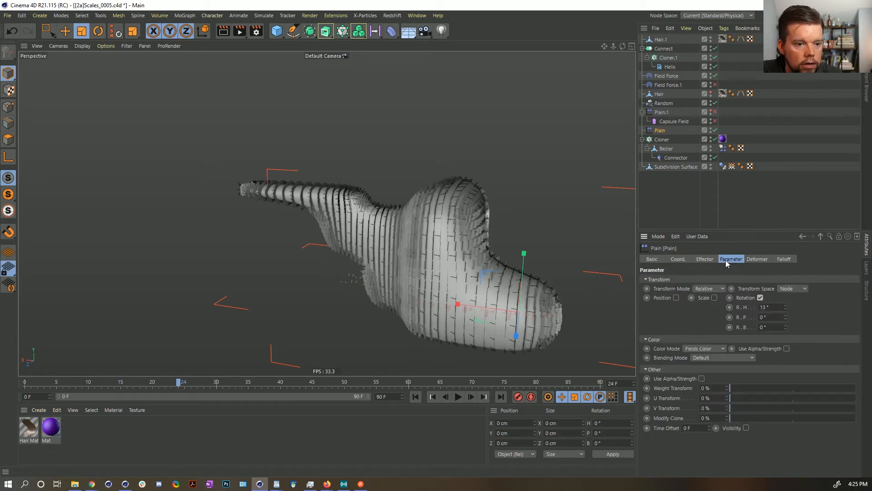
key(Delete)
click(655, 114)
key(Delete)
click(665, 104)
key(Delete)
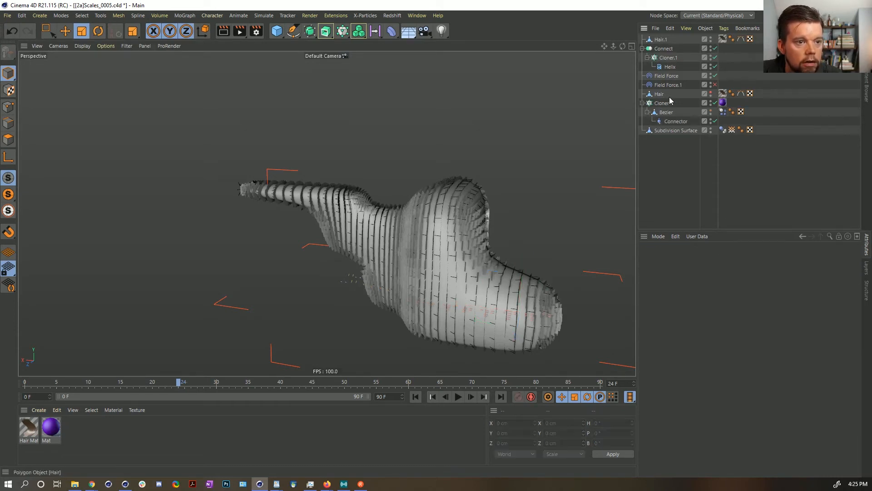
Delete the old Hair object and Field Force.1, and rename the pasted Hair.1 object to Hair
click(669, 94)
key(Delete)
click(669, 84)
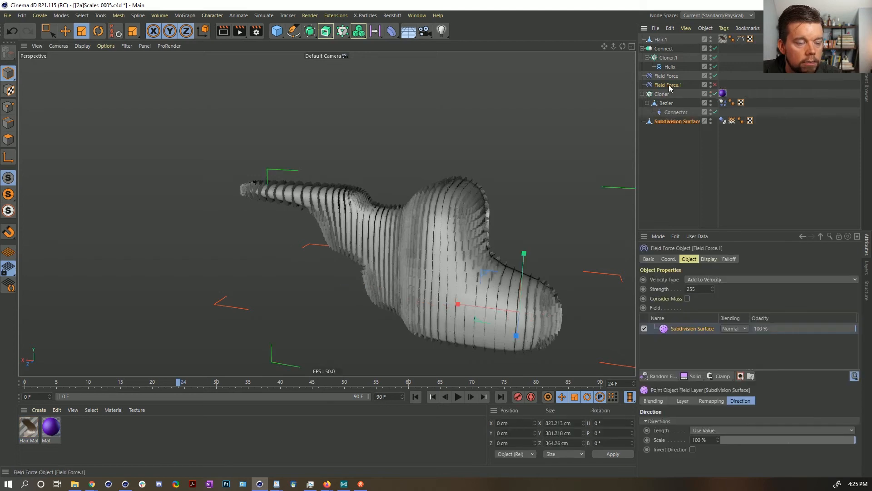
key(Delete)
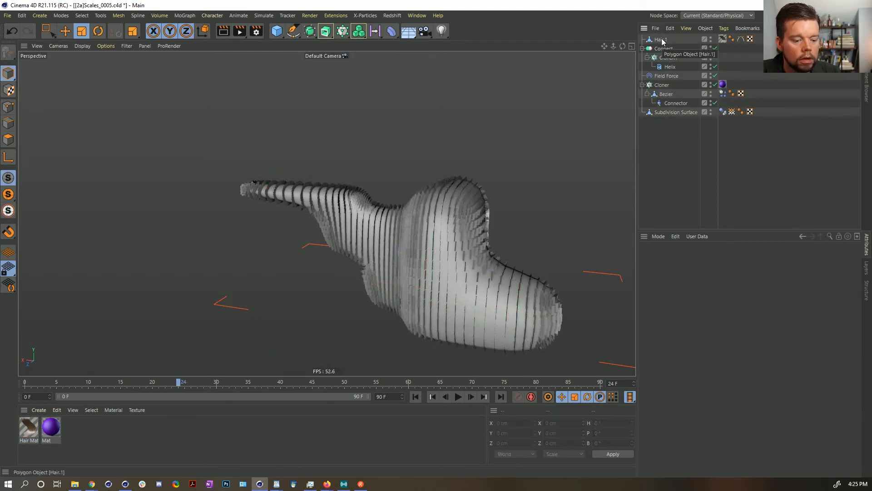
click(660, 40)
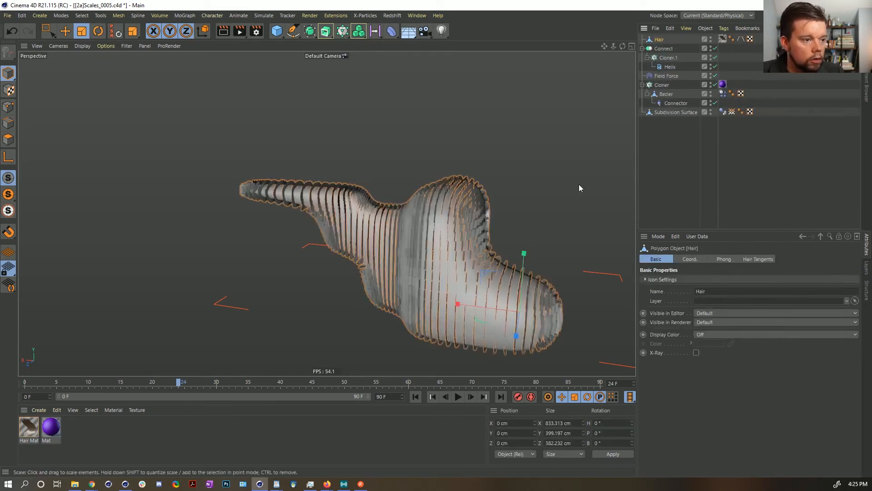
Inspect the new hair polygons and assign the Hair object as the Cloner's distribution object
scroll(479, 244, up, 5)
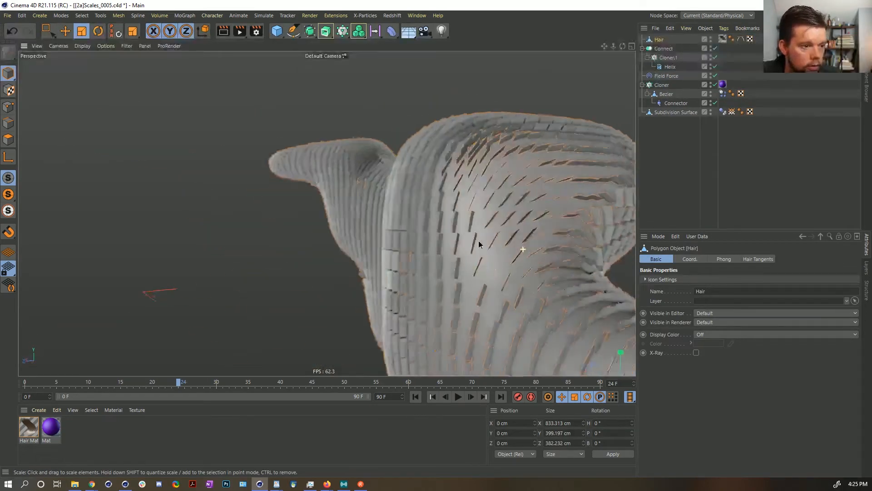
scroll(479, 244, down, 4)
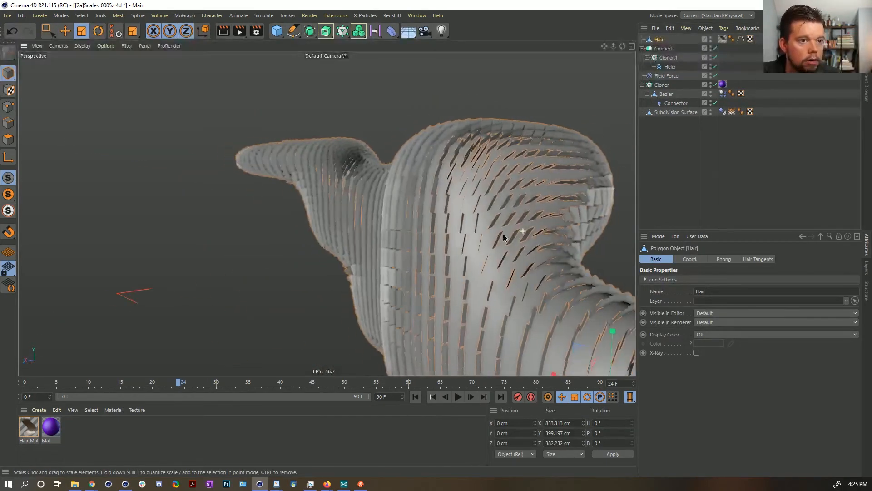
click(661, 85)
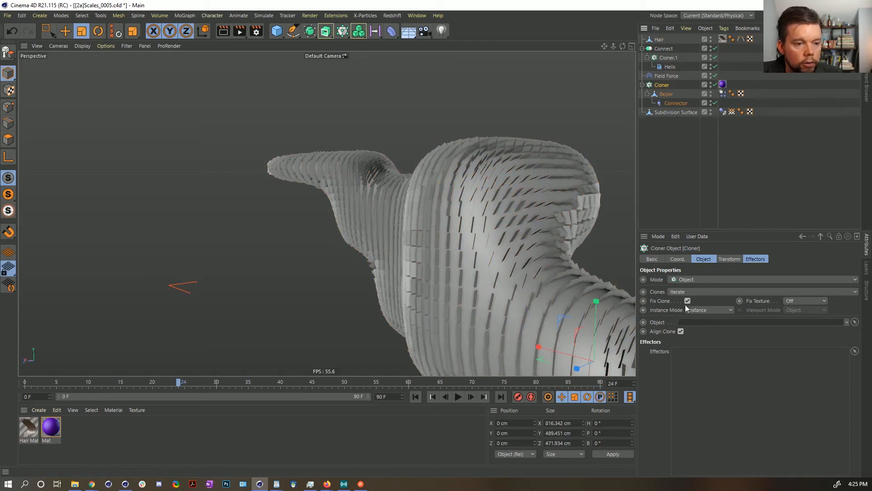
alt+middle_drag(523, 283, 457, 265)
alt+drag(457, 265, 424, 251)
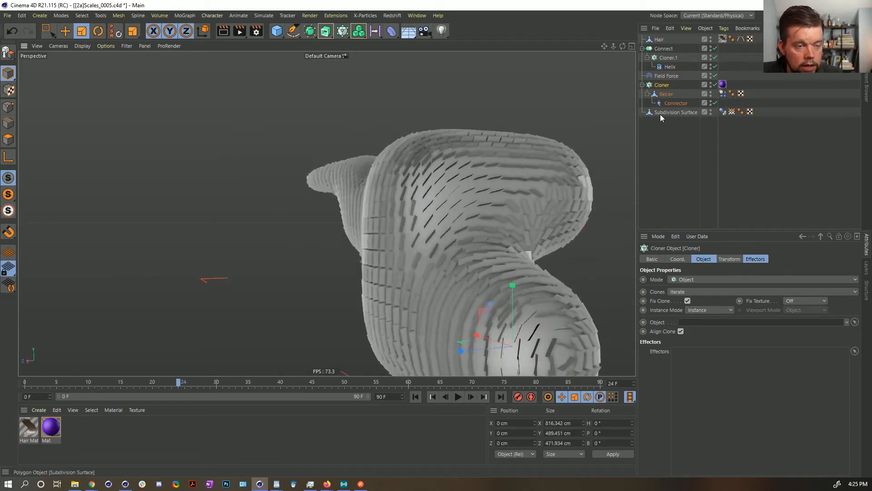
drag(658, 40, 702, 327)
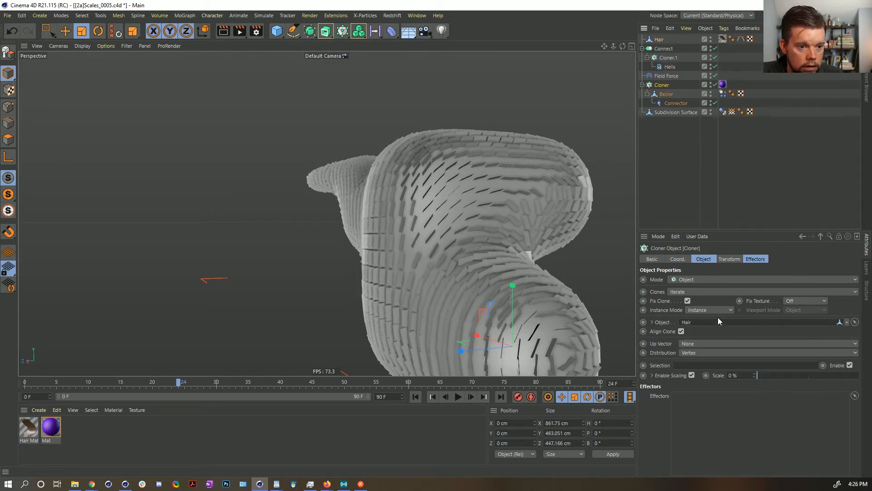
Set the Cloner's distribution on the Hair object to Polygon Center
click(693, 353)
click(702, 381)
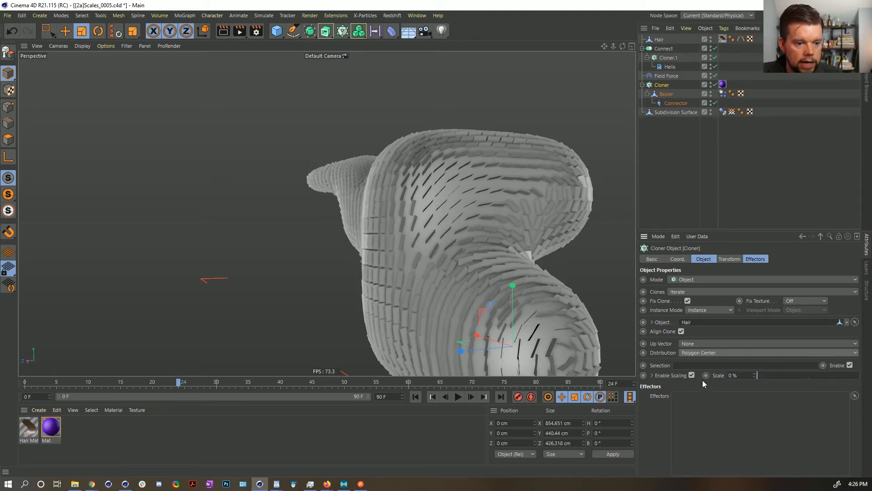
scroll(440, 223, up, 5)
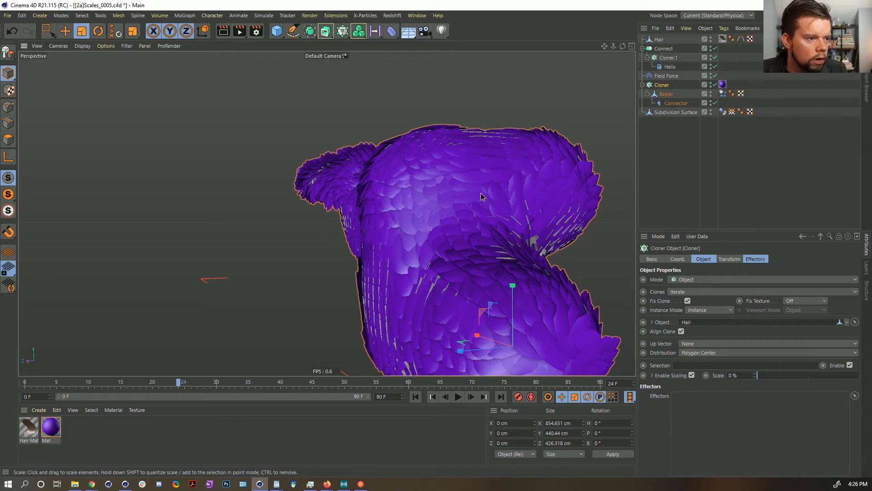
Reset the Cloner's heading and pitch rotation to 0° in its transform settings
click(729, 259)
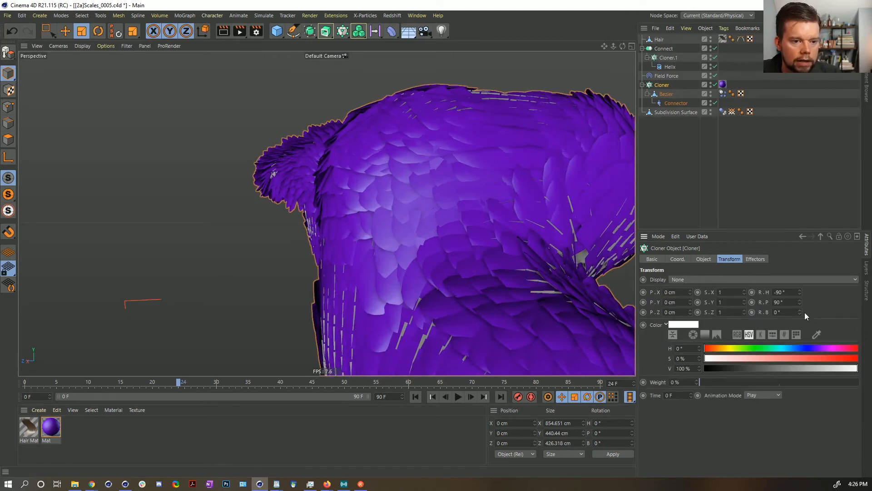
double_click(782, 303)
text(1)
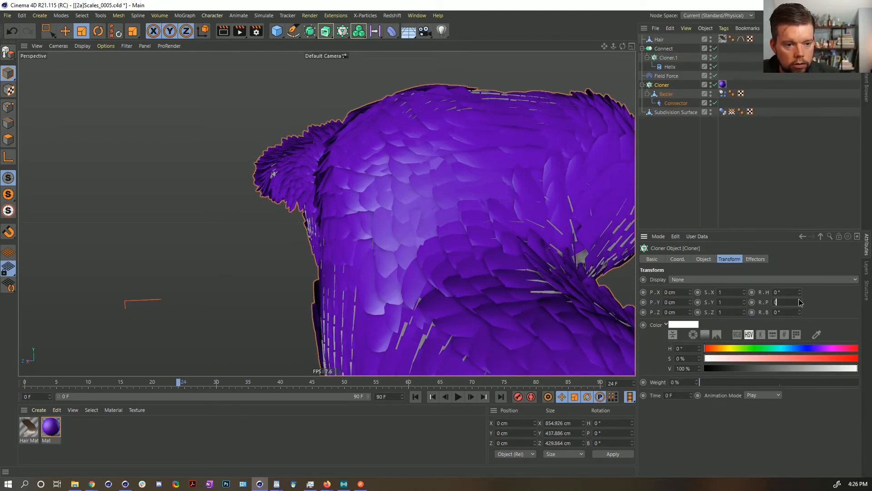
key(Return)
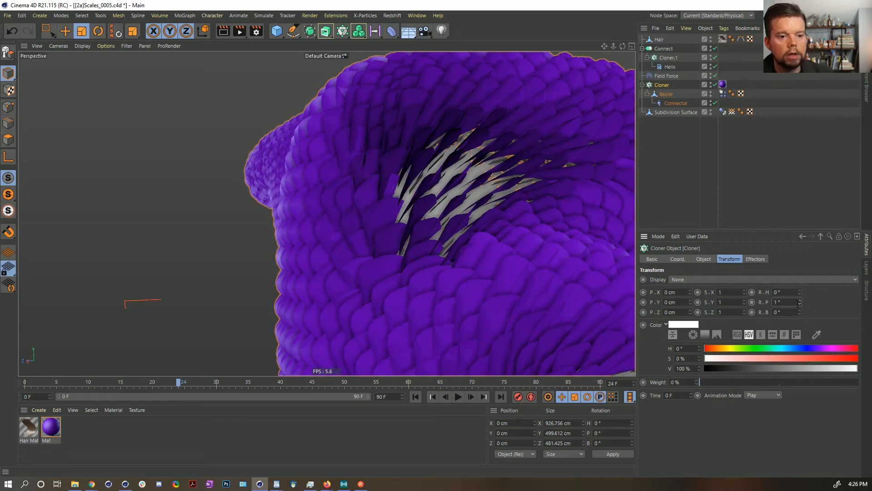
key(Return)
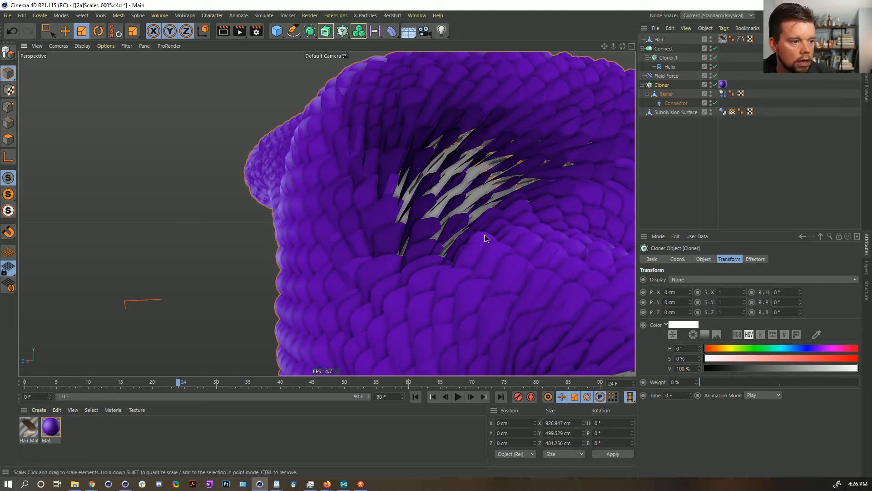
Try other heading rotations for the clones and set the Cloner's heading to 180°
scroll(512, 279, down, 3)
alt+drag(550, 288, 532, 296)
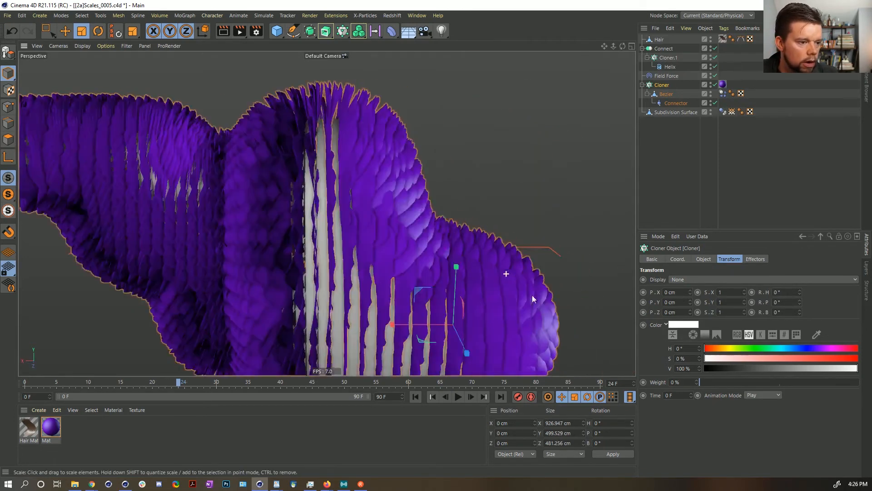
alt+drag(473, 302, 563, 303)
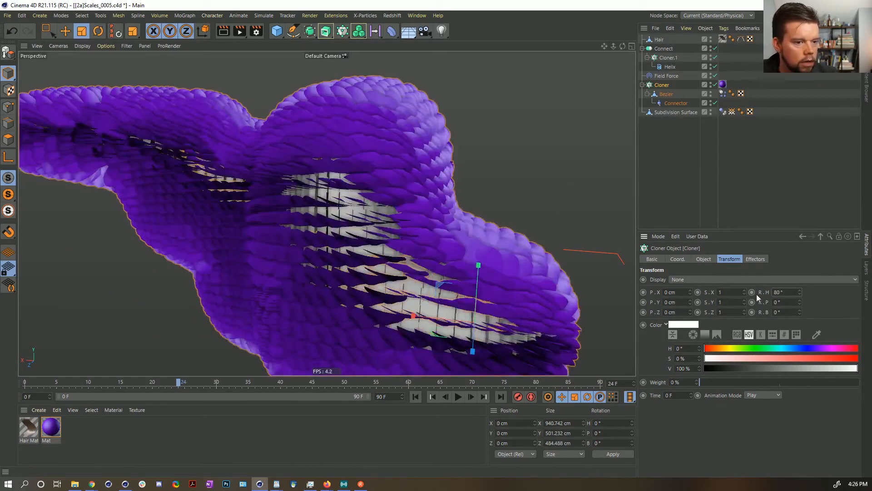
drag(785, 293, 731, 288)
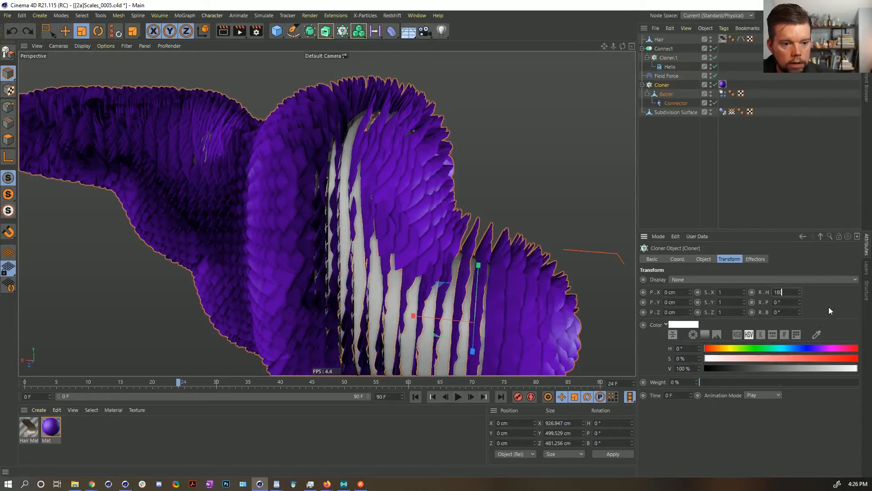
key(Return)
alt+drag(430, 209, 445, 215)
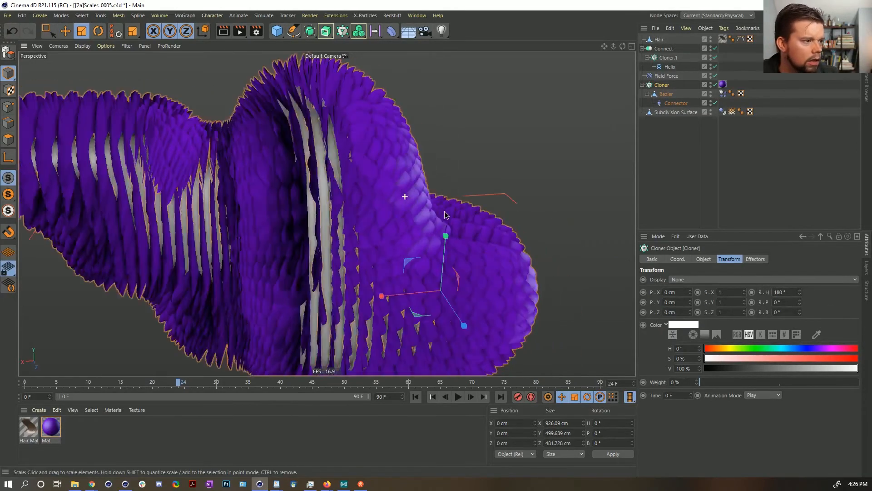
Try scaling down the Bezier scale shape uniformly
alt+right_drag(301, 217, 365, 189)
alt+drag(316, 209, 268, 200)
click(659, 93)
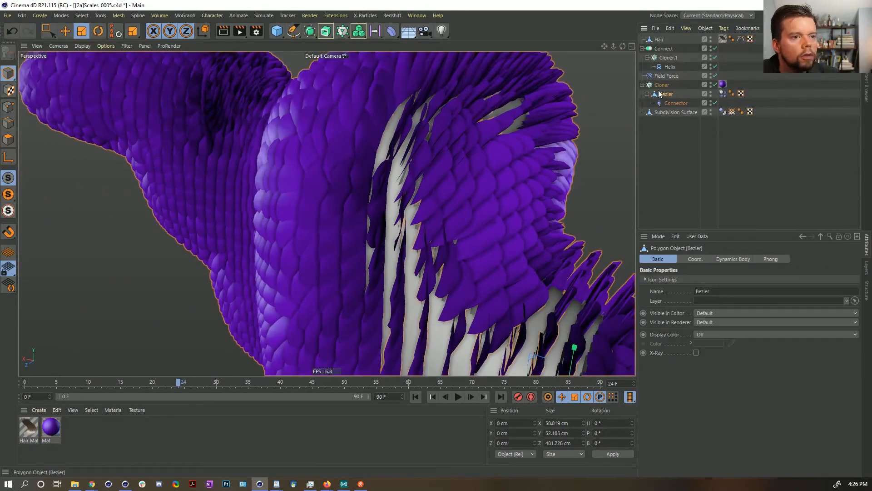
key(t)
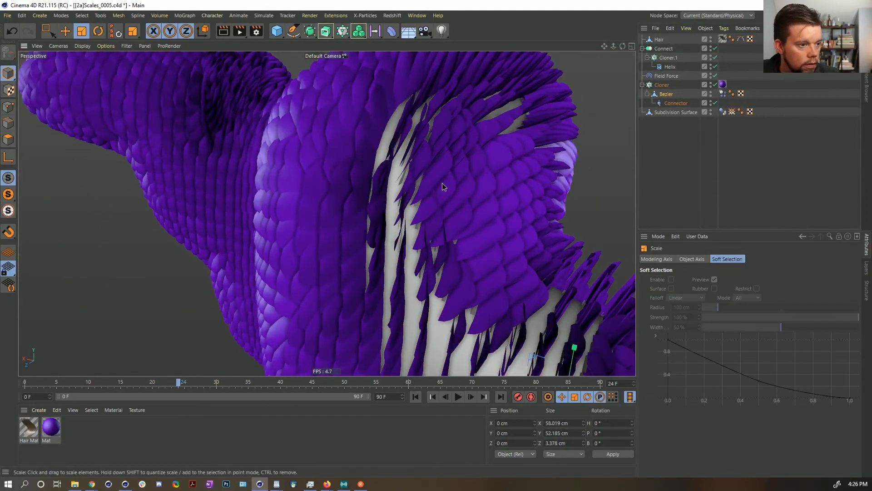
drag(443, 183, 426, 191)
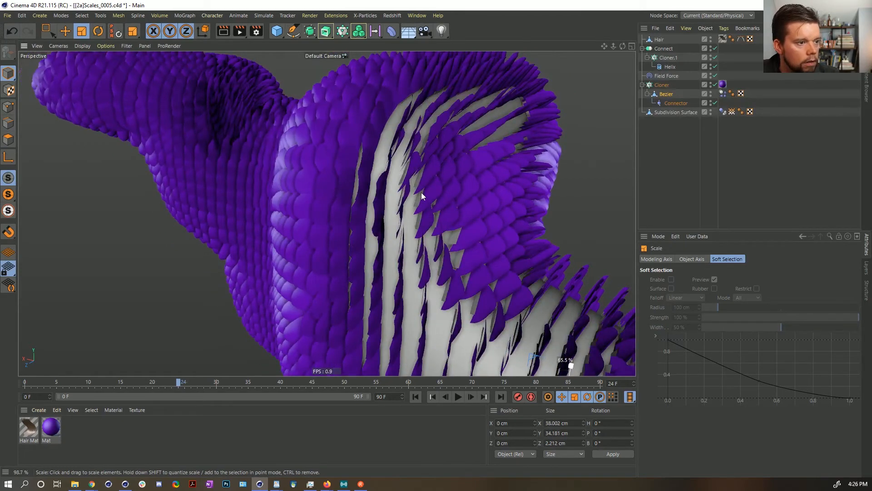
Set the Cloner's instance mode to Multi-Instance
click(661, 85)
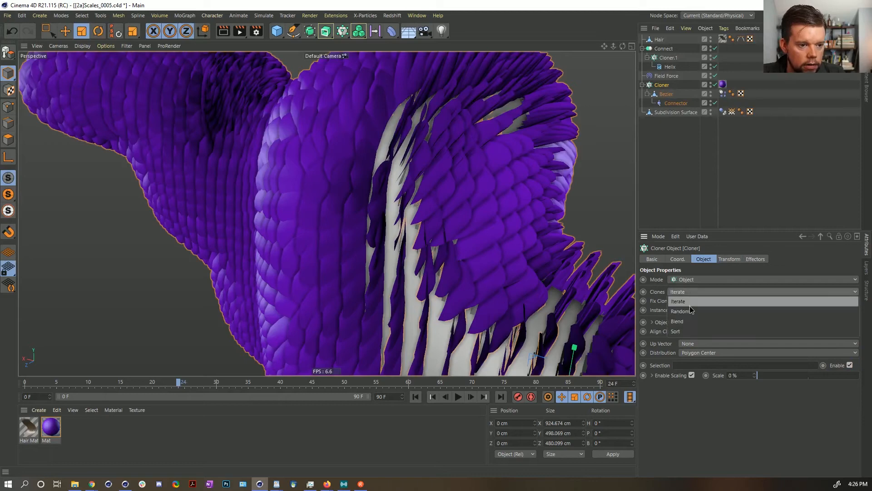
click(708, 309)
click(705, 340)
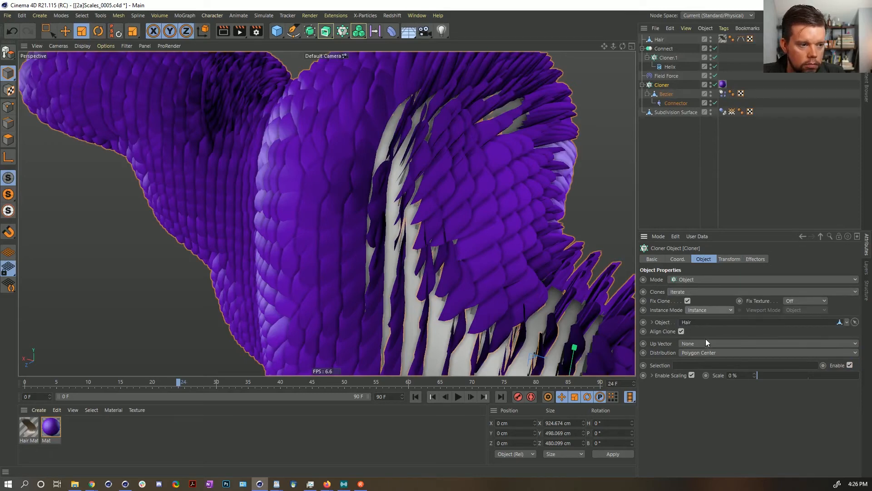
Scale the Bezier scale shape down uniformly to about 33.5 by 30.1 cm
click(665, 94)
key(t)
drag(446, 118, 346, 186)
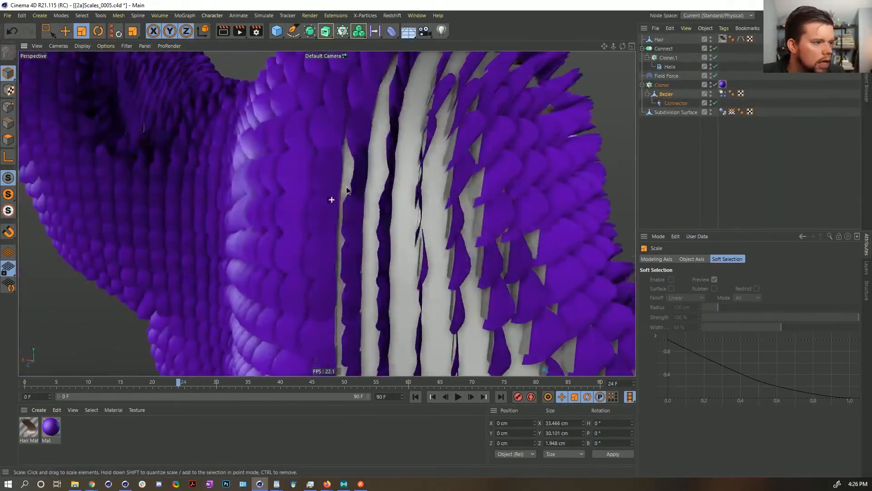
Adjust the clones' rotation in the Cloner's transform settings, setting the heading to 196° and undoing the extra changes
click(662, 85)
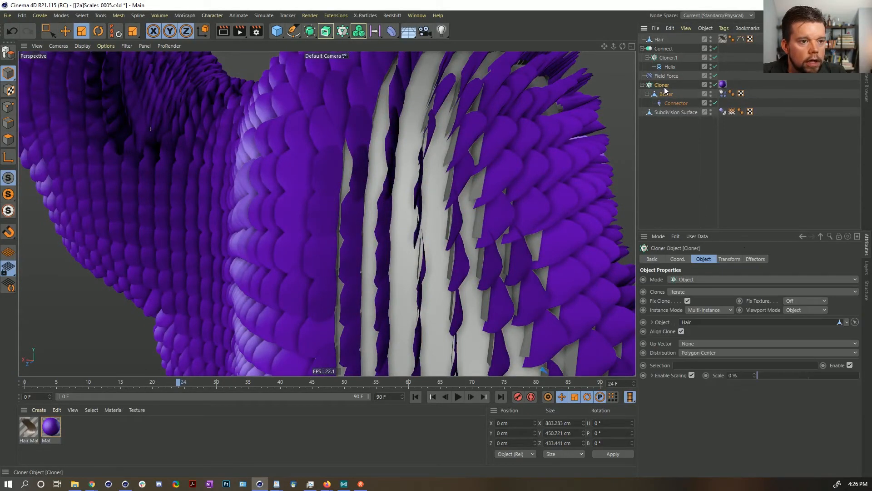
click(729, 259)
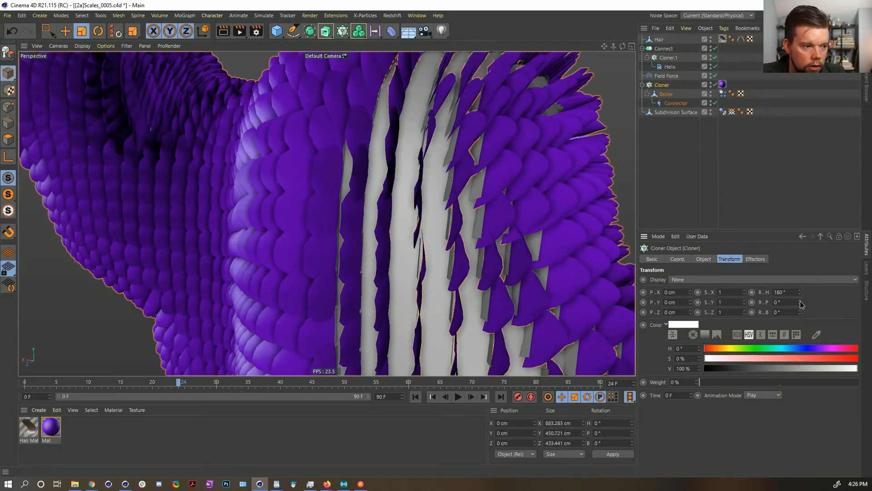
mouse_move(800, 303)
mouse_down()
mouse_move(801, 310)
mouse_move(799, 289)
mouse_up()
key(ctrl+z)
key(ctrl+z)
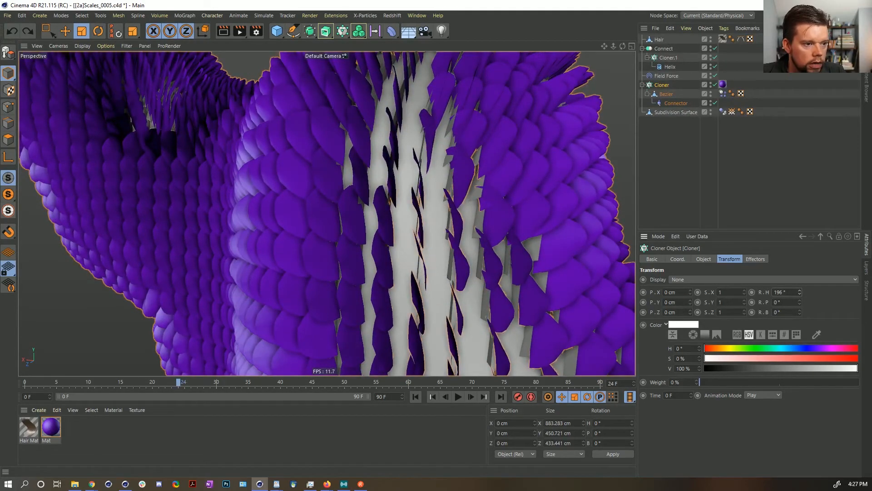
Try offsetting the clones along Y to about -10 cm and undo the offset
alt+drag(319, 207, 441, 198)
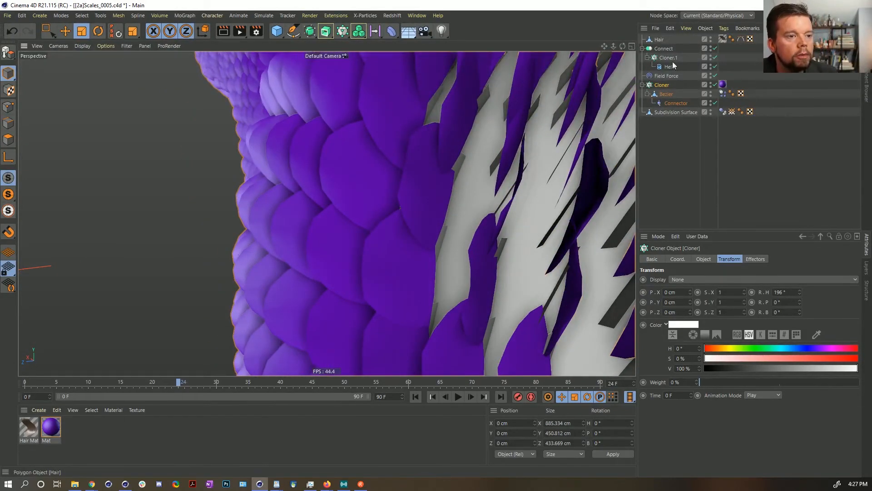
alt+drag(502, 233, 473, 218)
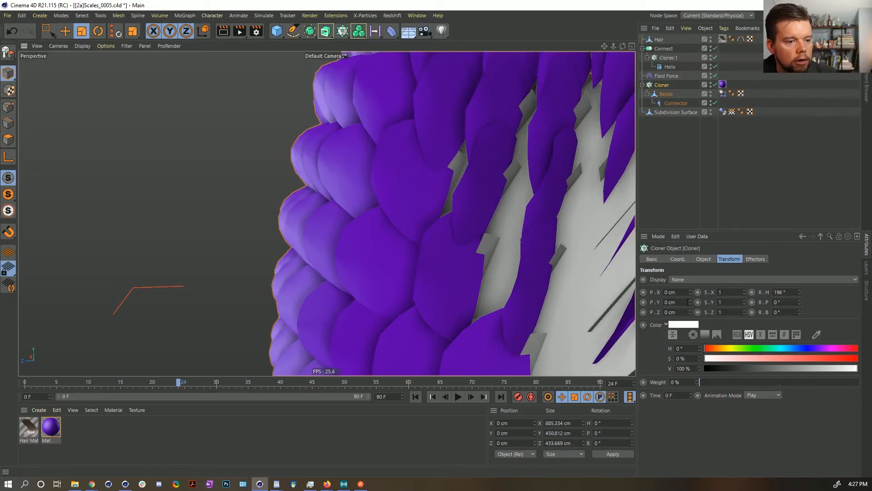
drag(689, 301, 690, 301)
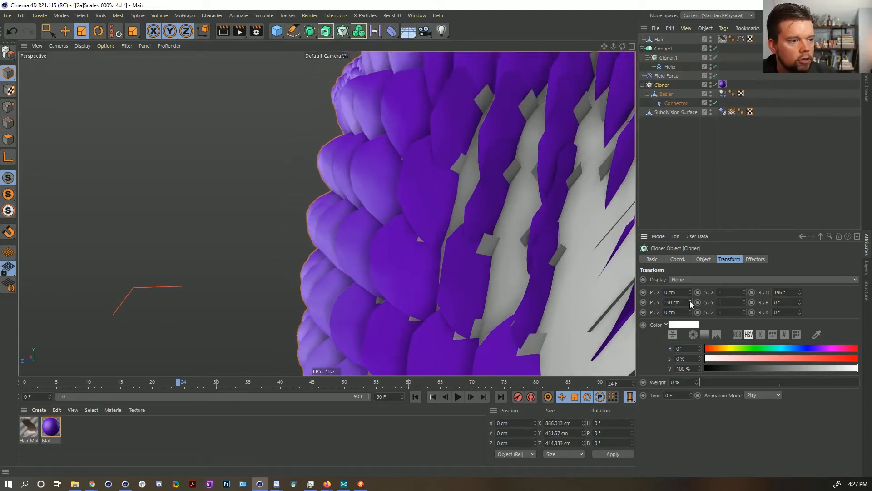
key(ctrl+z)
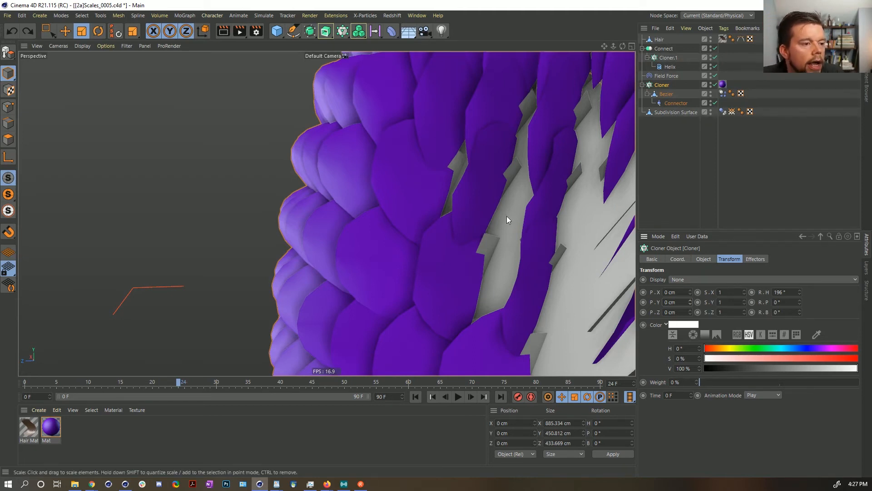
Examine the coverage and orientation of the scales from several sides, especially around the folds of the body
alt+drag(491, 202, 525, 172)
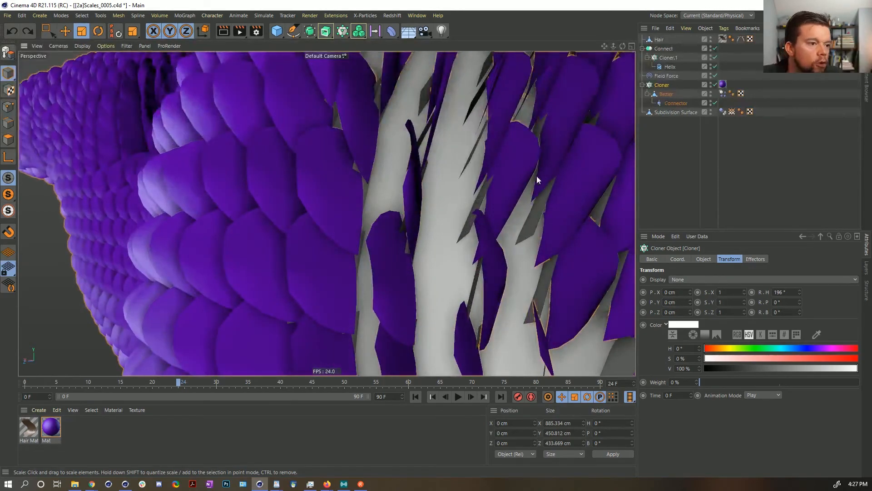
alt+right_drag(504, 189, 447, 198)
alt+drag(447, 198, 463, 206)
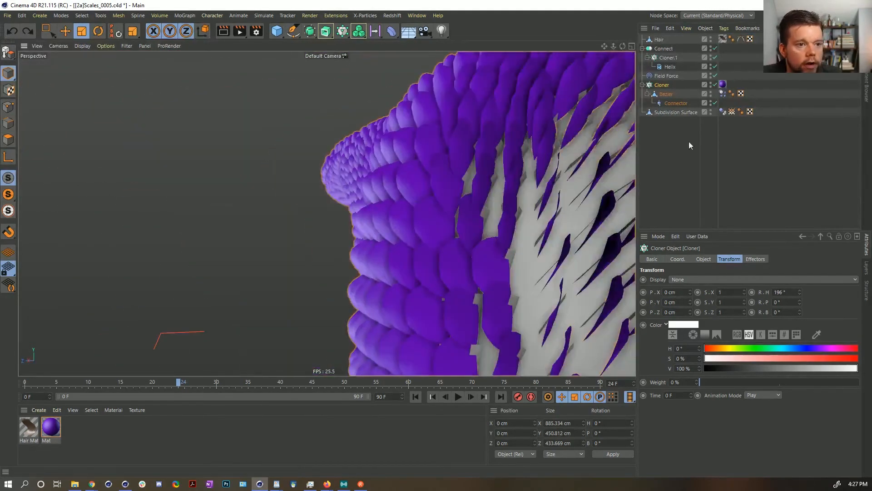
alt+drag(486, 150, 367, 196)
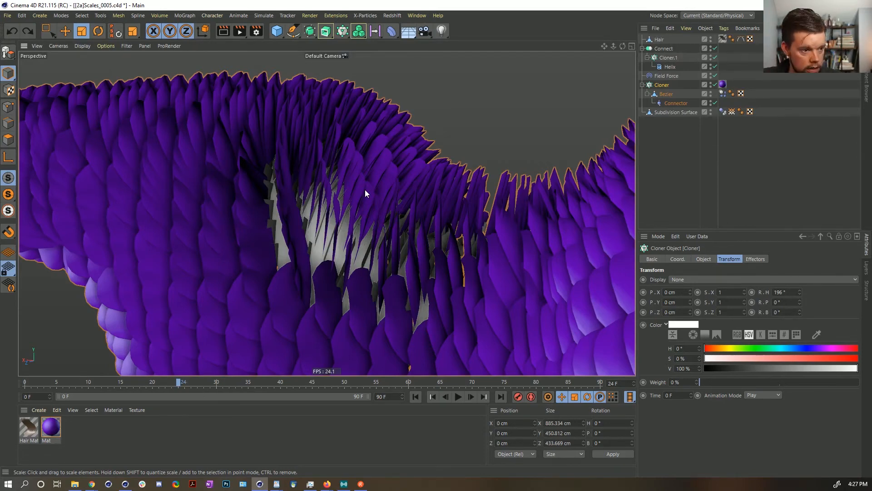
alt+drag(451, 199, 364, 212)
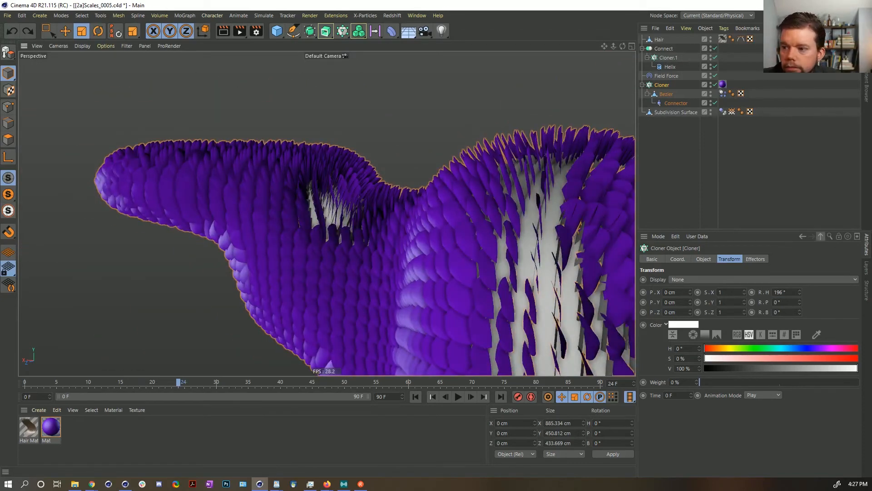
key(alt+Tab)
key(alt+Tab)
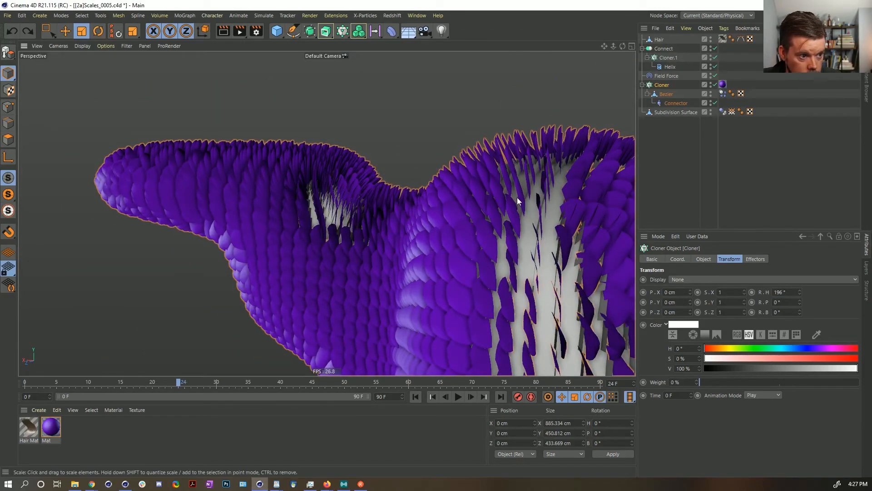
alt+drag(517, 197, 485, 246)
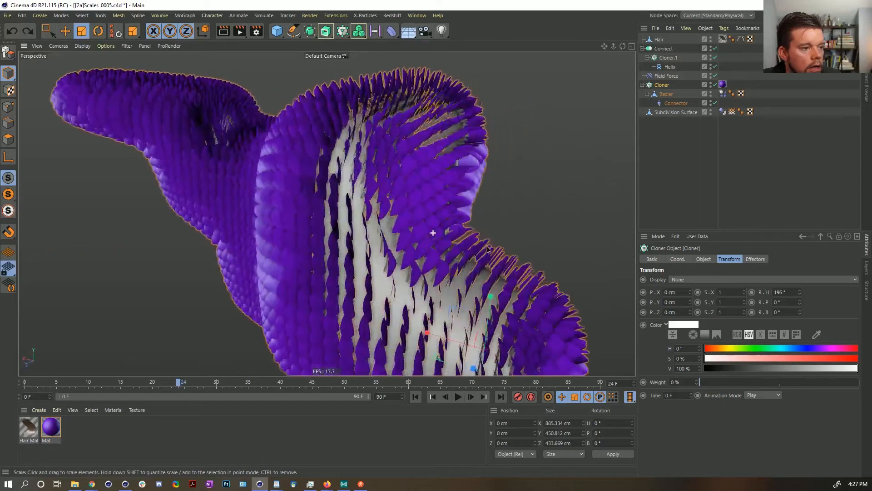
Switch the Cloner's instance mode to Instance
click(671, 84)
click(704, 259)
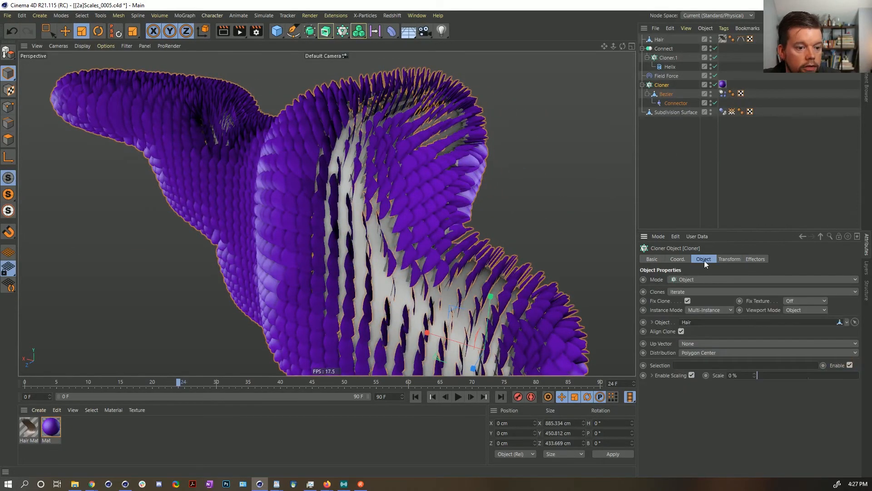
click(701, 311)
click(704, 318)
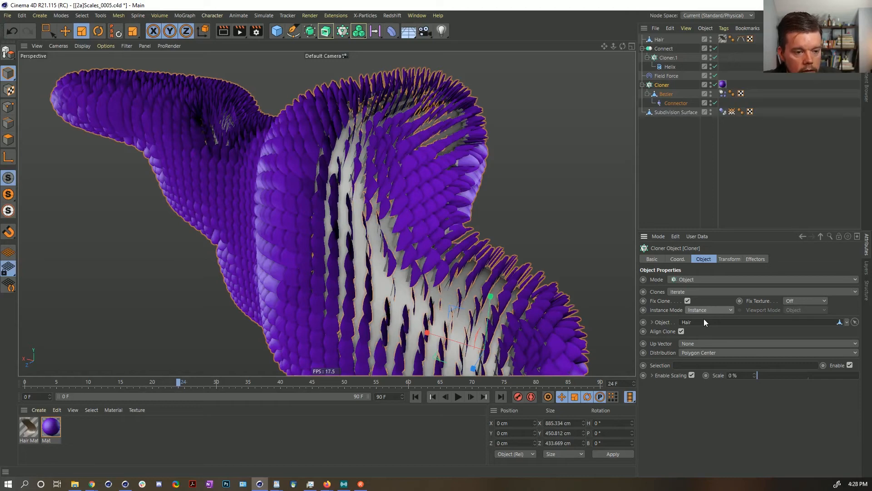
Review the settings of the Field Force, Cloner.1, Connect and Hair objects
click(656, 76)
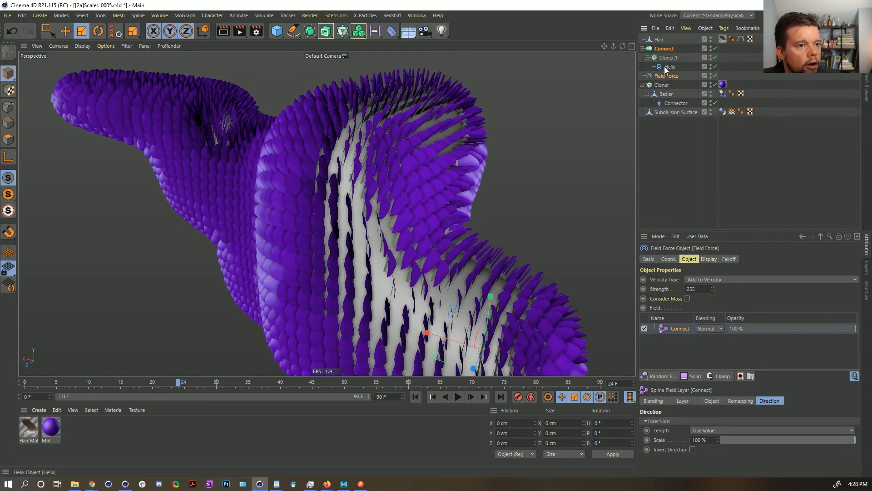
click(660, 58)
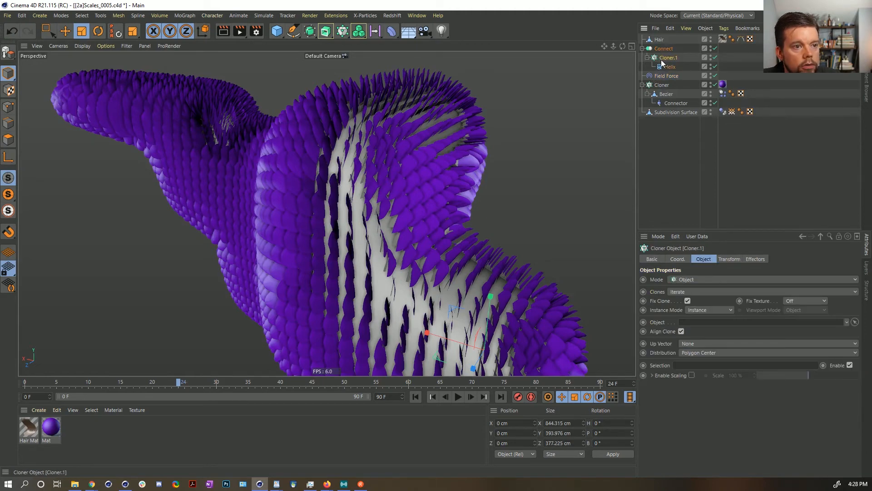
click(659, 48)
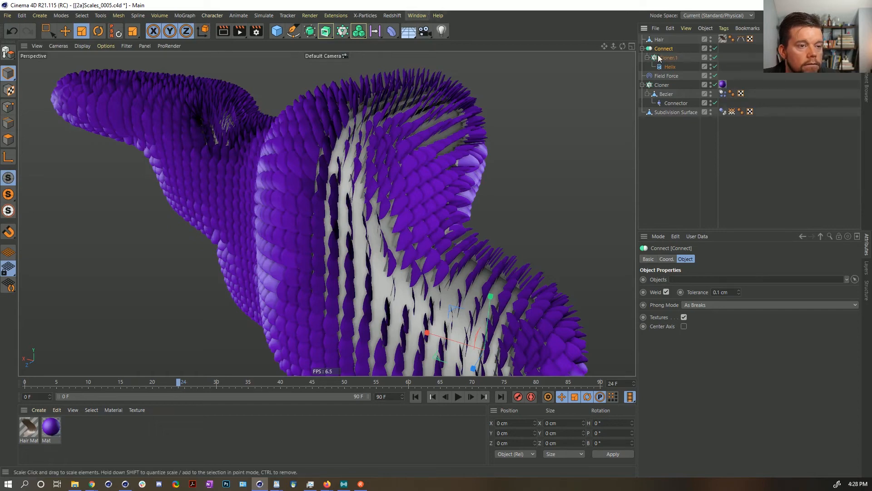
click(664, 41)
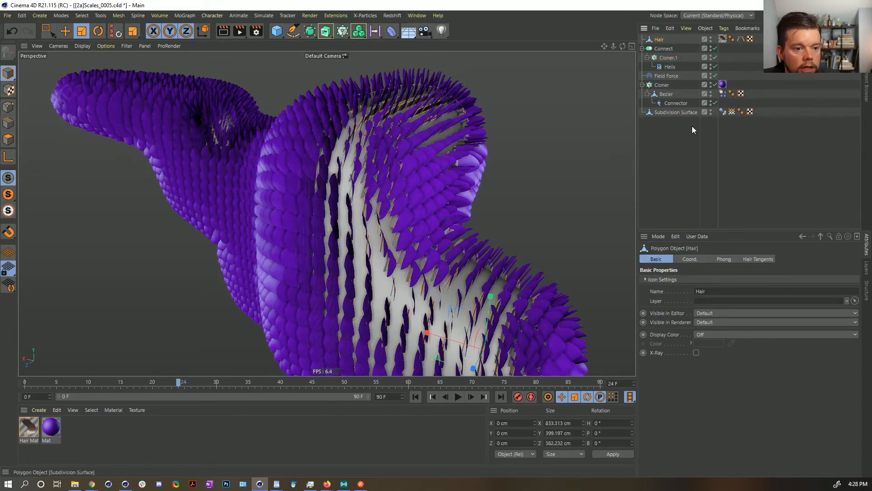
Link the Hair mesh as the object that Cloner.1 distributes its clones on
click(664, 48)
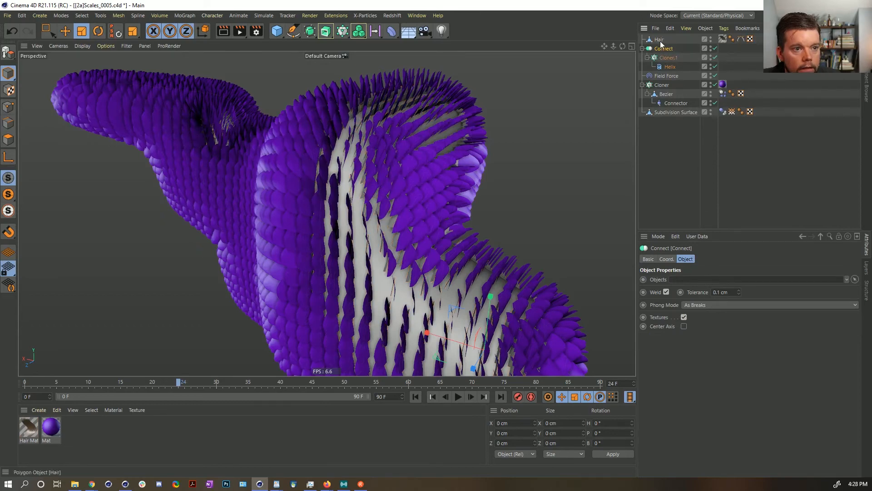
click(670, 66)
click(668, 58)
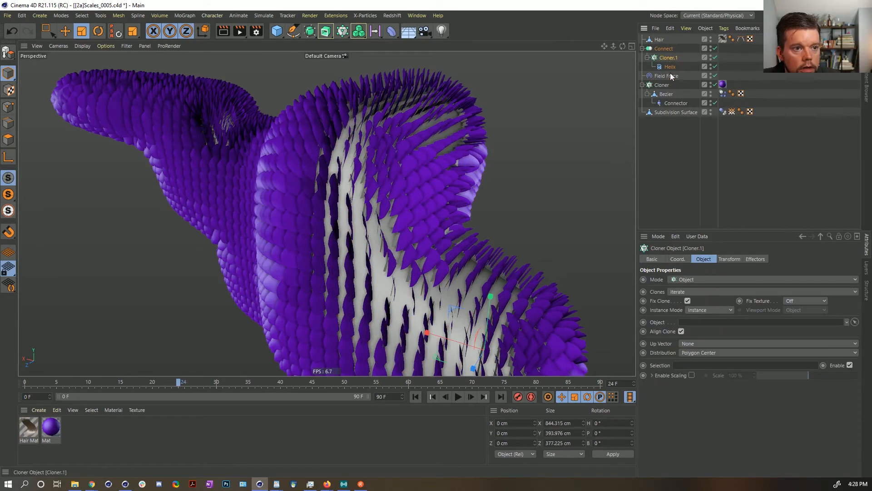
drag(657, 40, 697, 327)
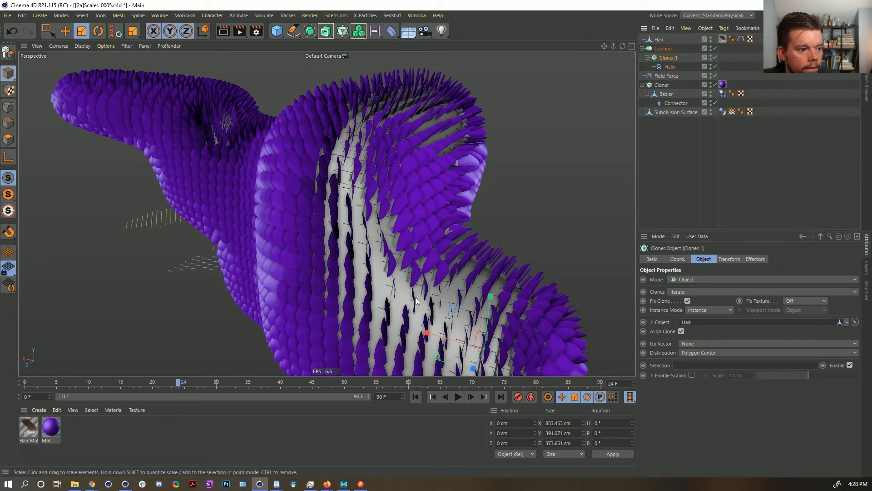
alt+drag(389, 284, 427, 295)
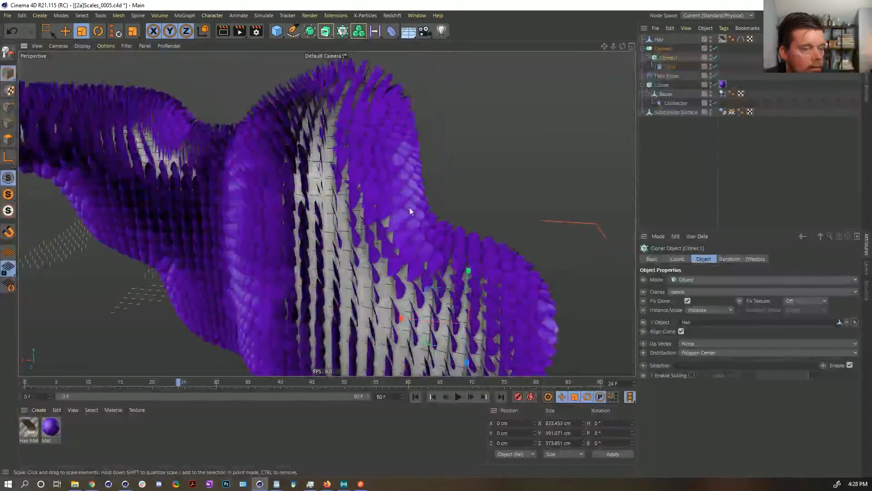
alt+drag(465, 170, 516, 175)
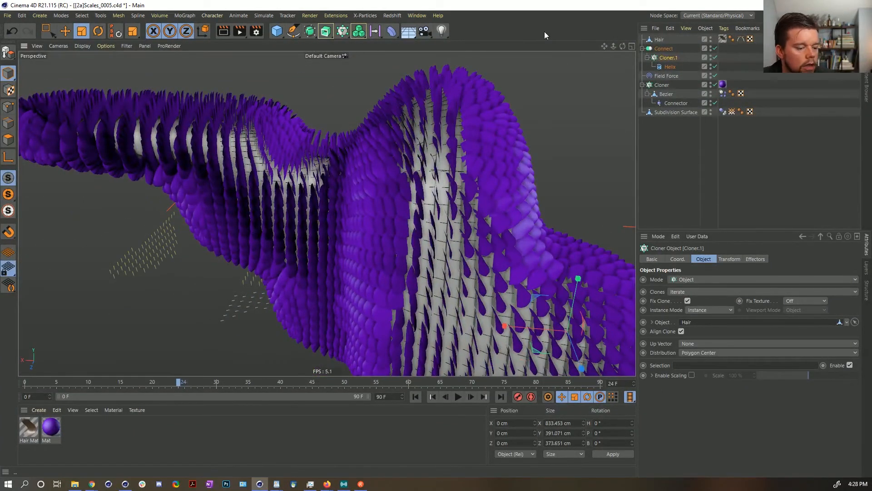
Test the scale dynamics by advancing one frame and rewinding to frame 0, and open the Connector's object settings
alt+drag(498, 262, 454, 273)
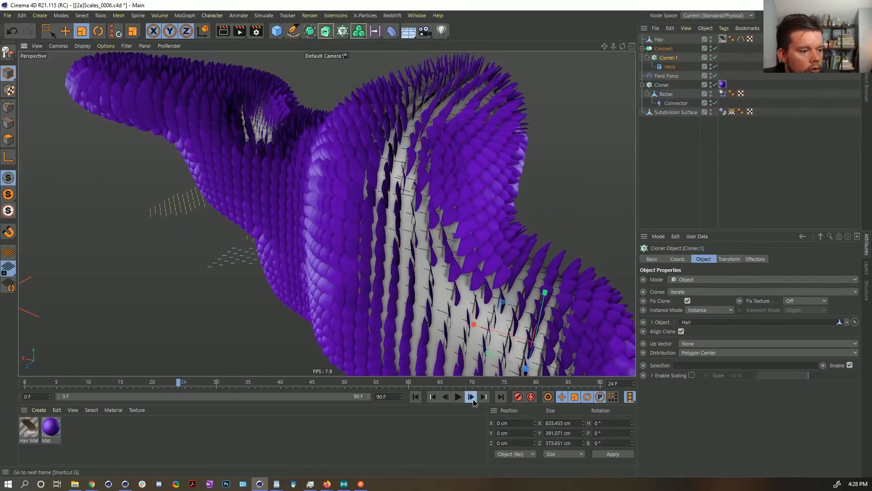
click(471, 397)
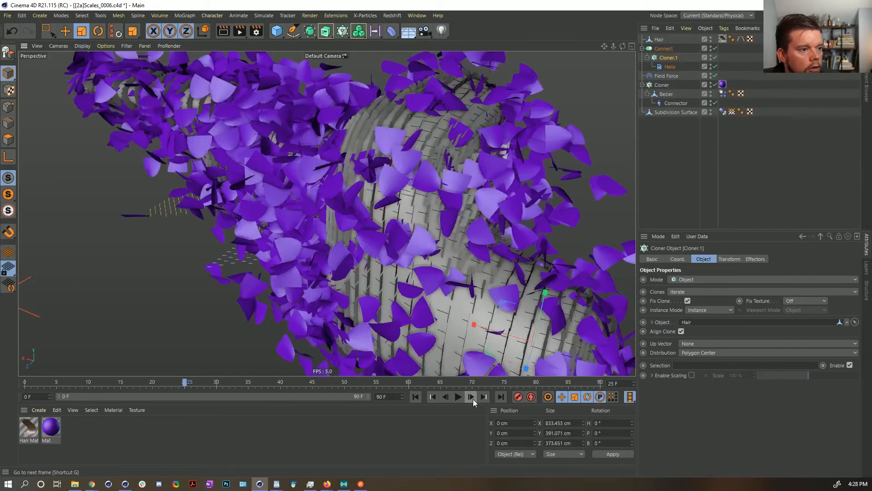
click(415, 397)
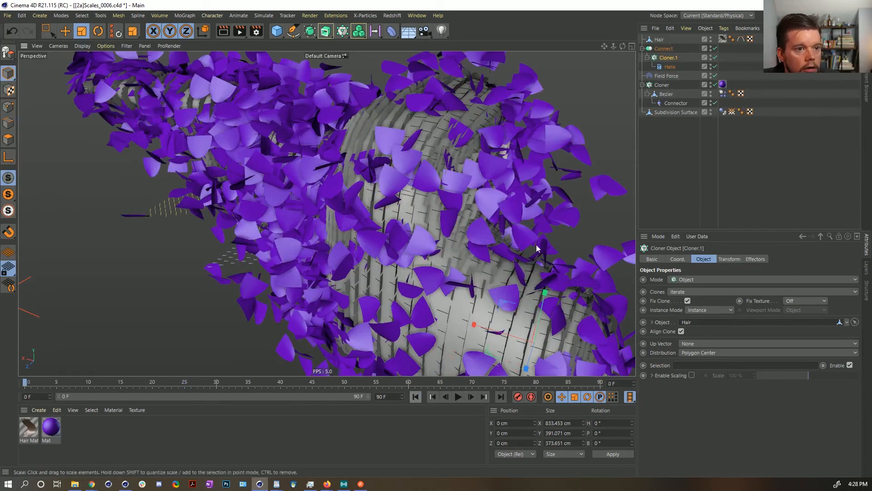
click(674, 104)
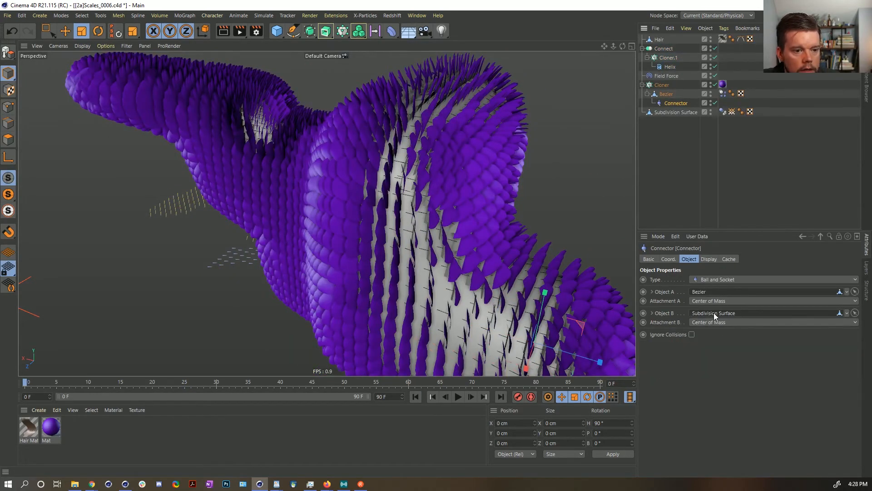
Clear the Object B link of the Connector under Bezier
click(847, 313)
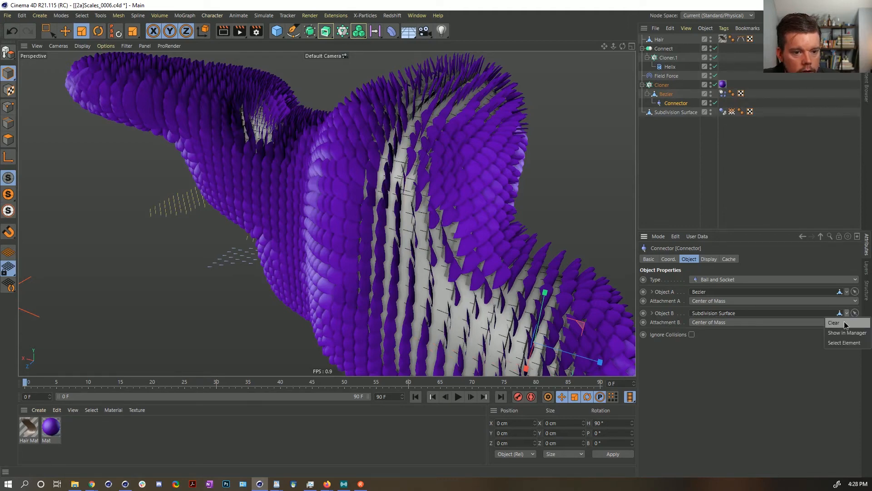
click(838, 323)
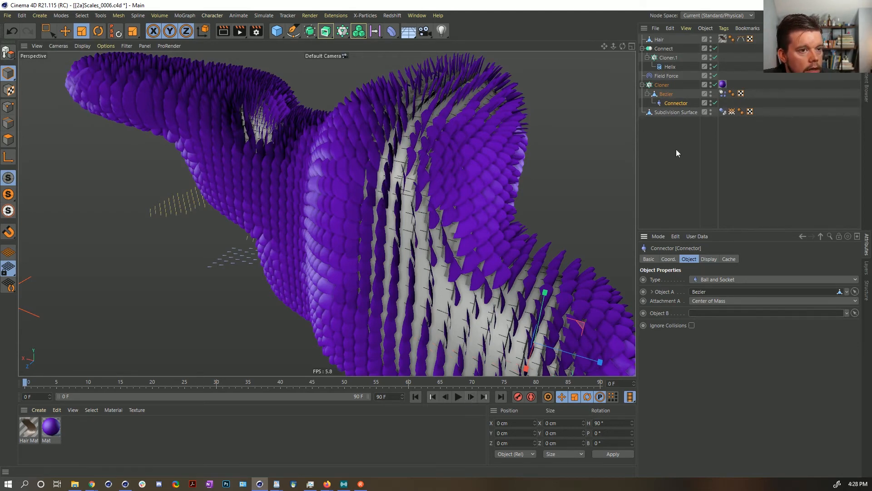
click(666, 102)
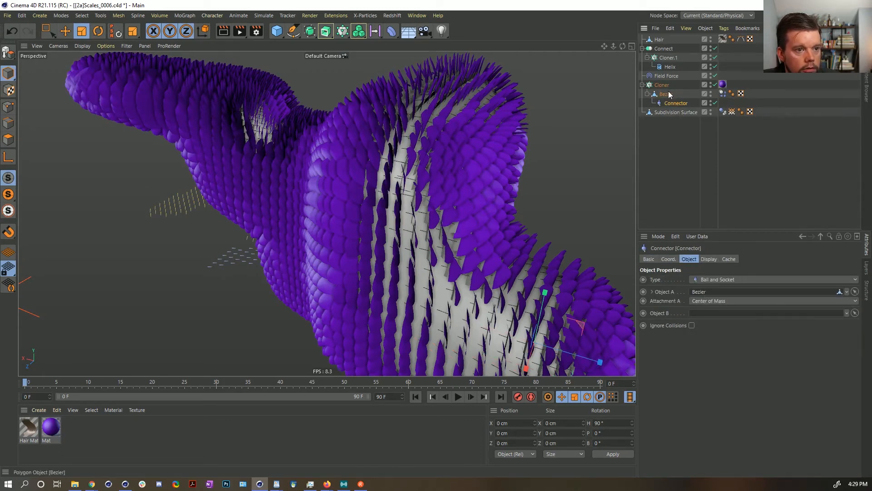
Advance the simulation frame by frame to frame 5 and examine how the scales react around the model
click(472, 397)
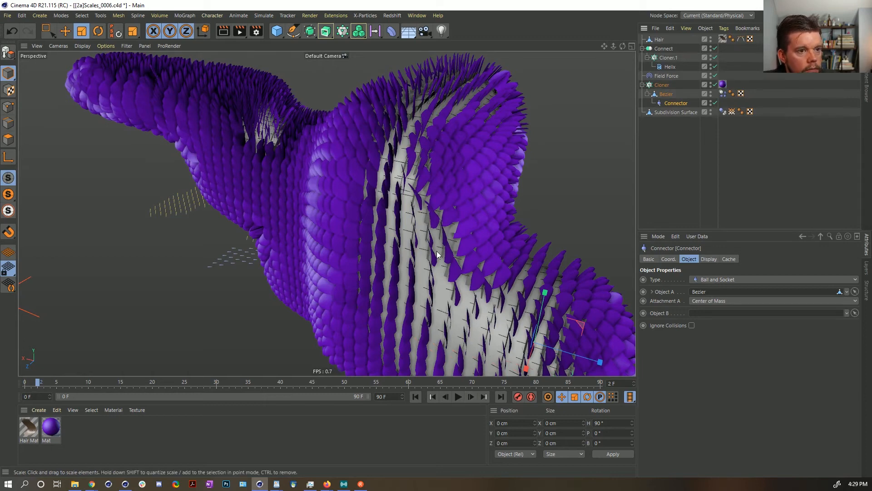
click(664, 76)
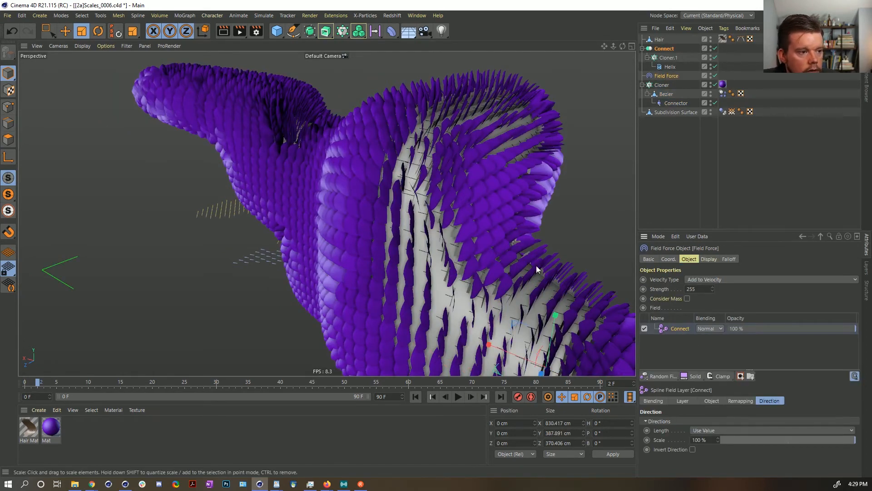
alt+drag(486, 234, 368, 253)
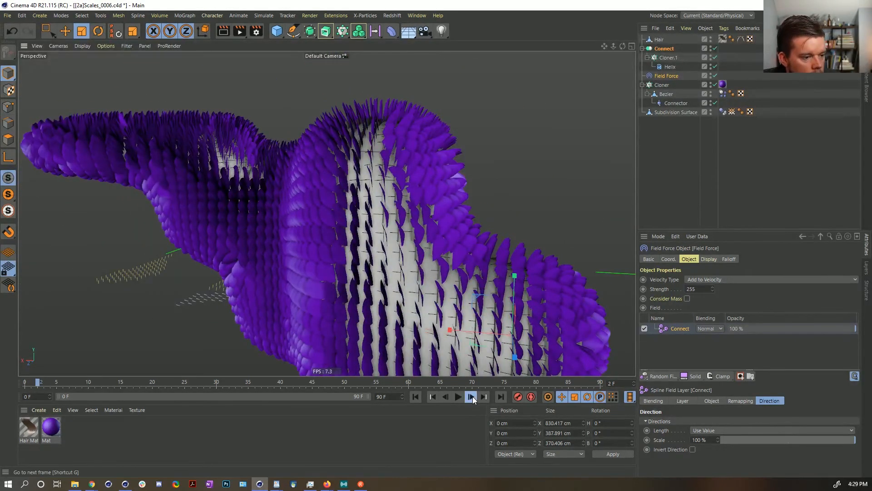
click(472, 397)
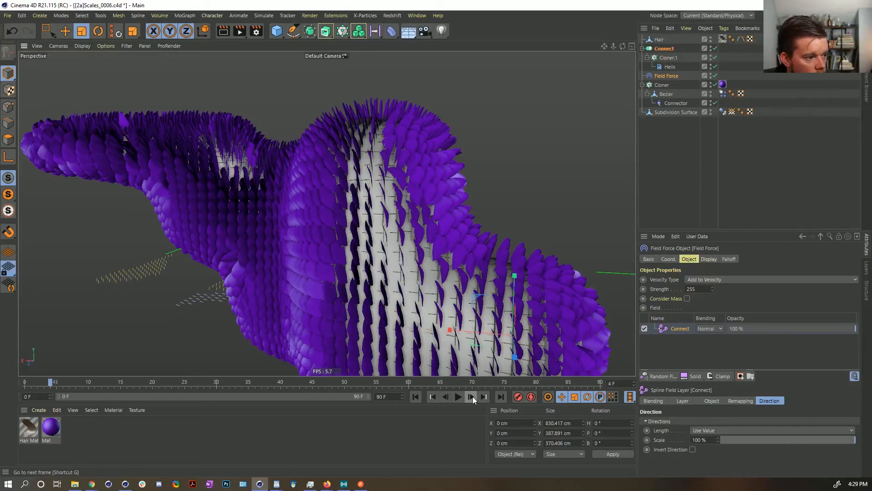
click(472, 396)
click(472, 396)
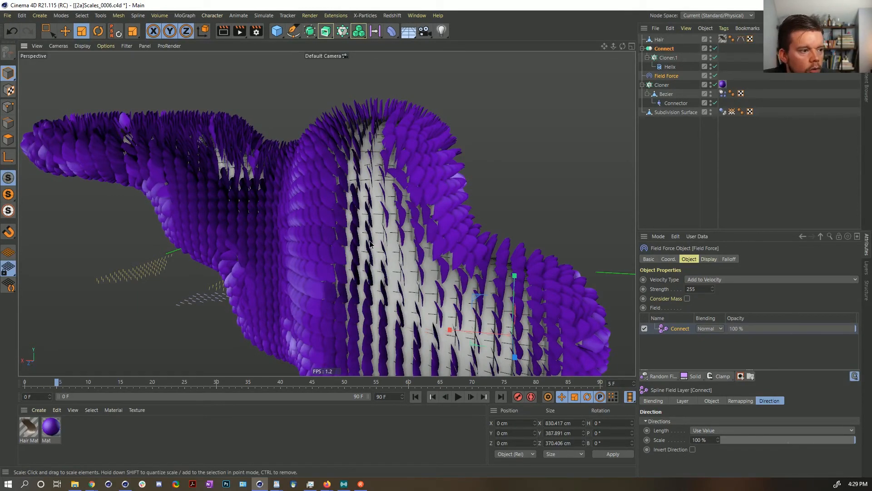
scroll(370, 245, down, 3)
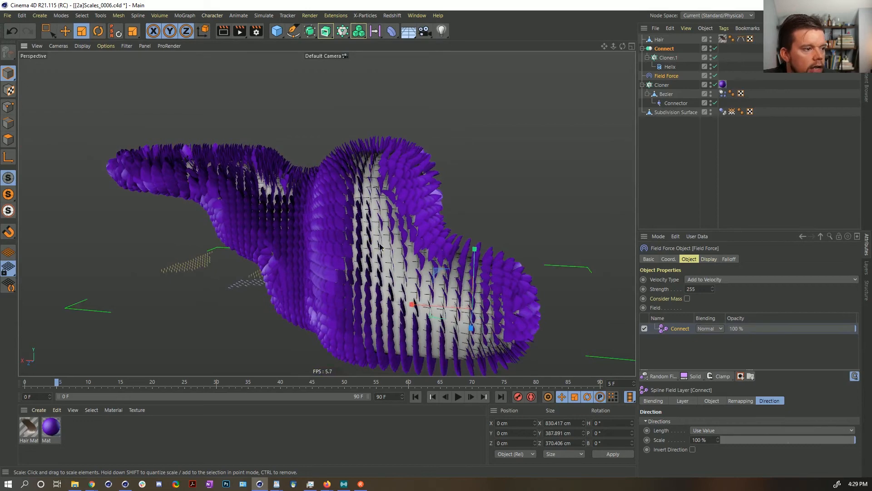
mouse_move(380, 246)
alt+mouse_down()
mouse_move(346, 241)
mouse_move(375, 260)
alt+mouse_up()
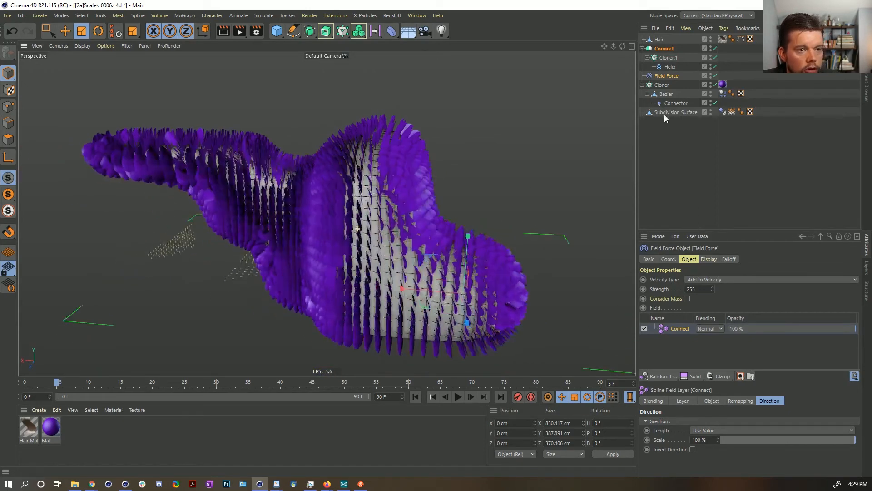
Collapse the Connect hierarchy and hide the Hair object
click(661, 47)
click(642, 48)
click(711, 40)
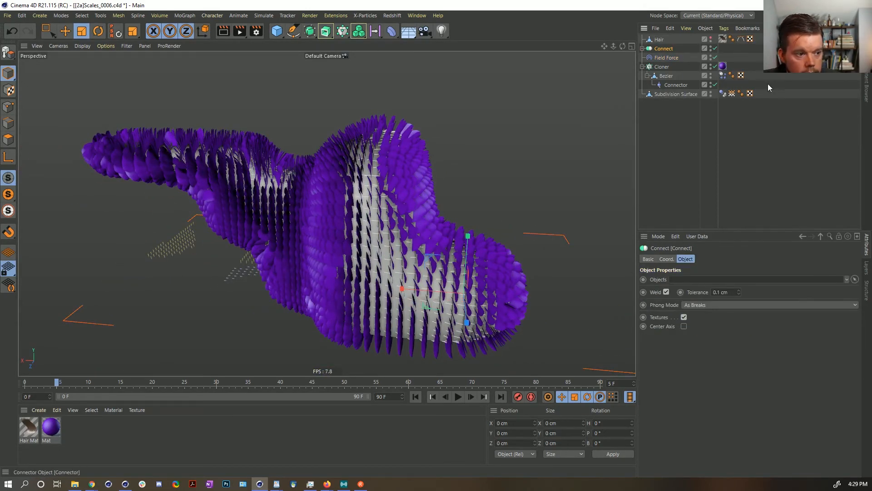
click(767, 84)
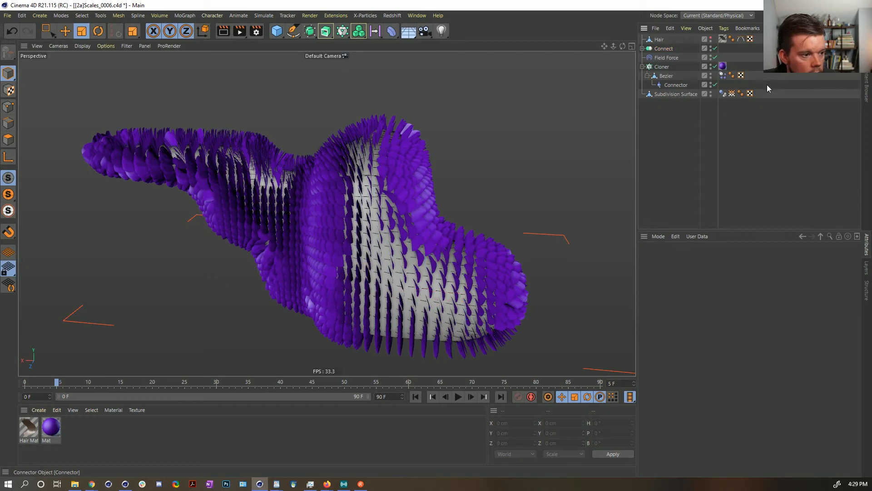
Play the scale simulation, stop it, return to the first frame and display the Field Force settings
click(458, 397)
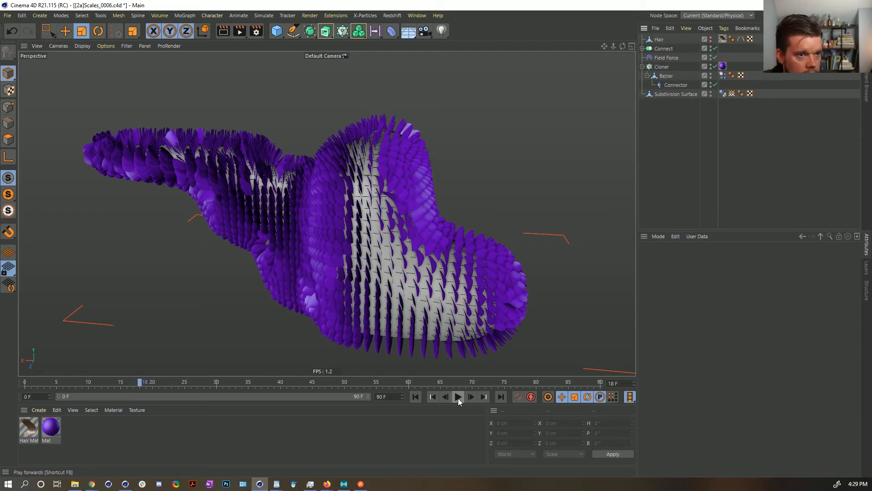
click(416, 397)
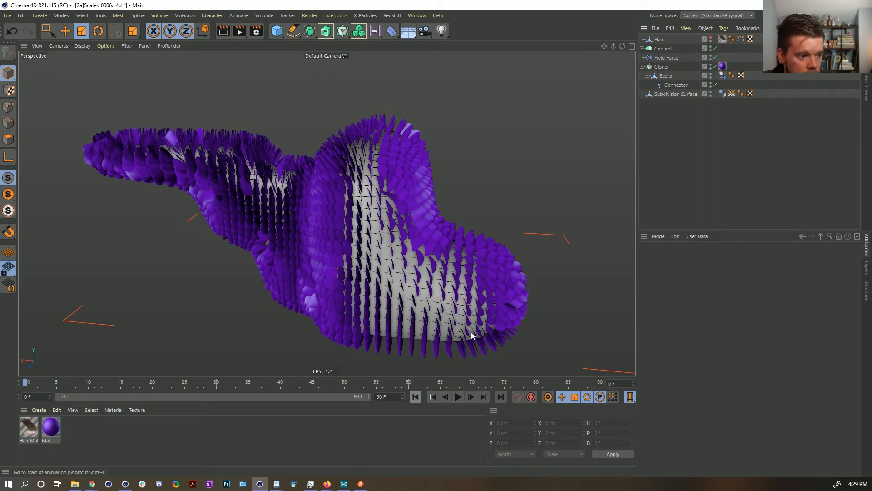
click(664, 57)
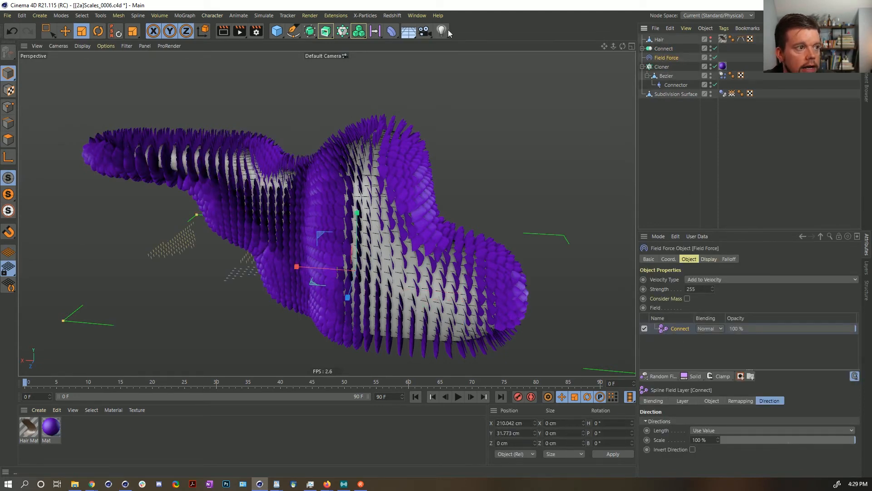
Switch to the [2b]Scales_HairTest.c4d project and convert its Hair object to an editable polygon object
click(416, 15)
click(477, 291)
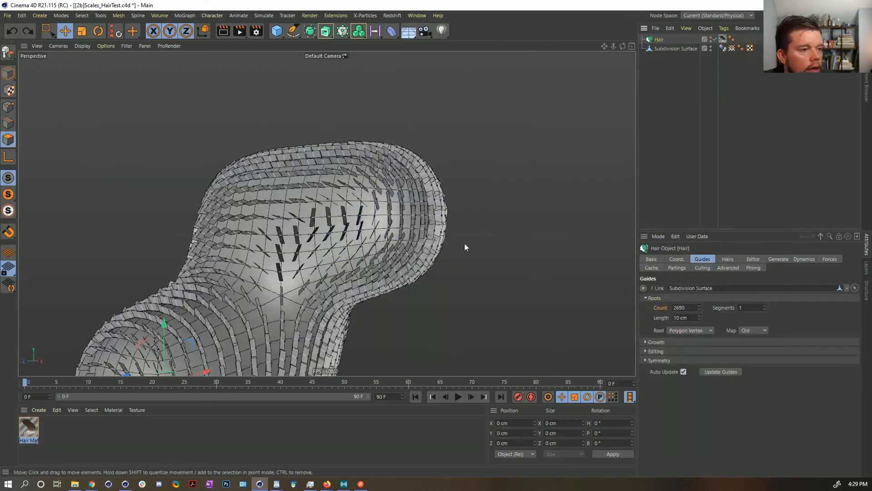
alt+drag(416, 216, 393, 238)
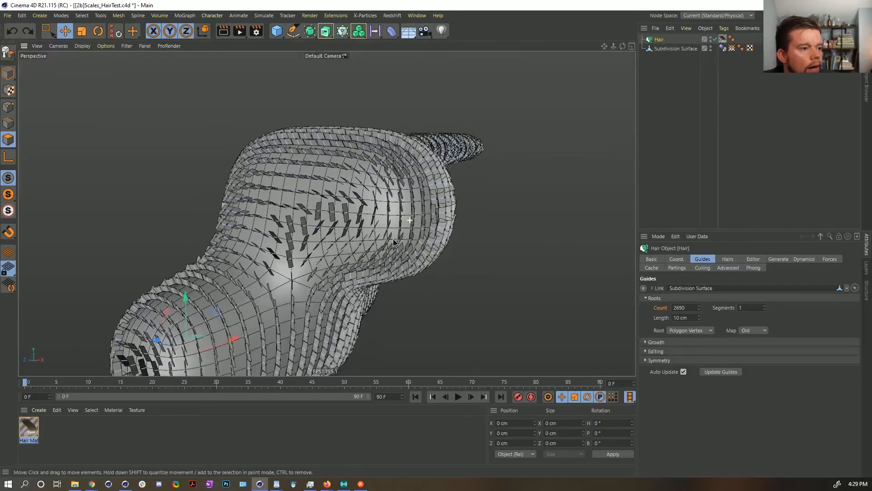
click(424, 189)
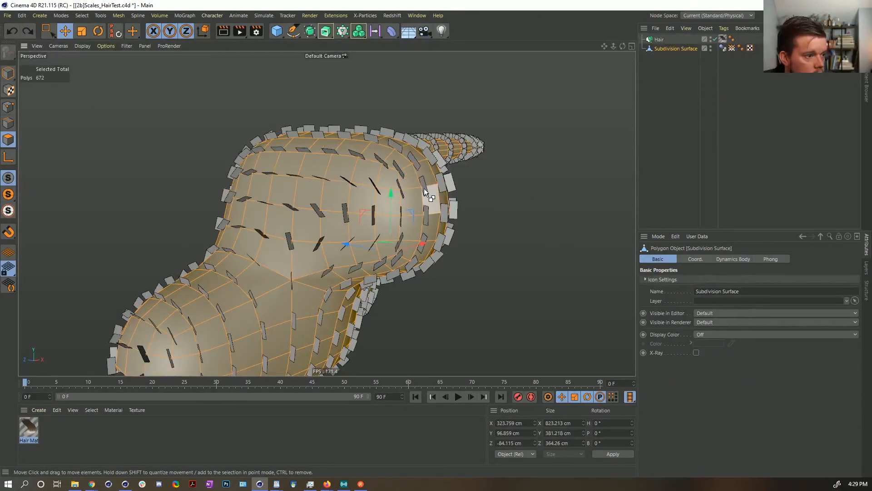
click(658, 40)
key(c)
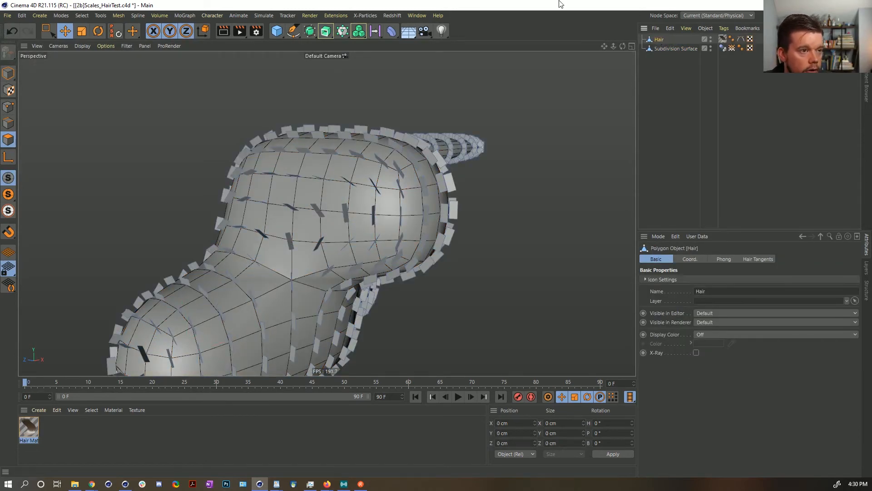
Switch to the Untitled 13 project and close it without saving
click(417, 16)
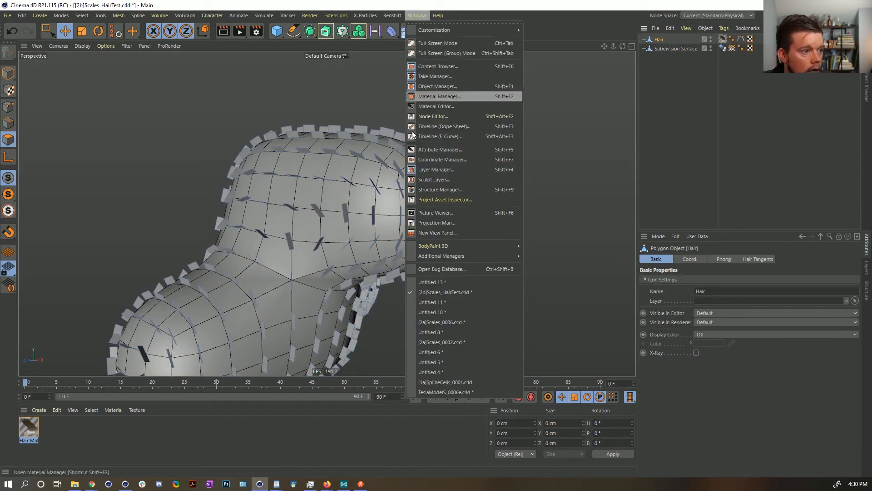
click(435, 283)
key(ctrl+F4)
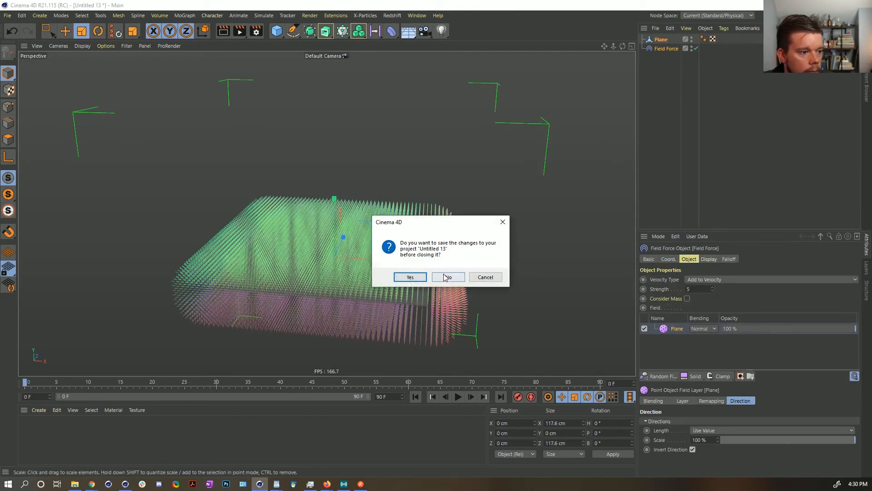
click(448, 275)
Switch to the [2a]Scales_0006.c4d project and paste the copied Hair polygon object into it
click(416, 15)
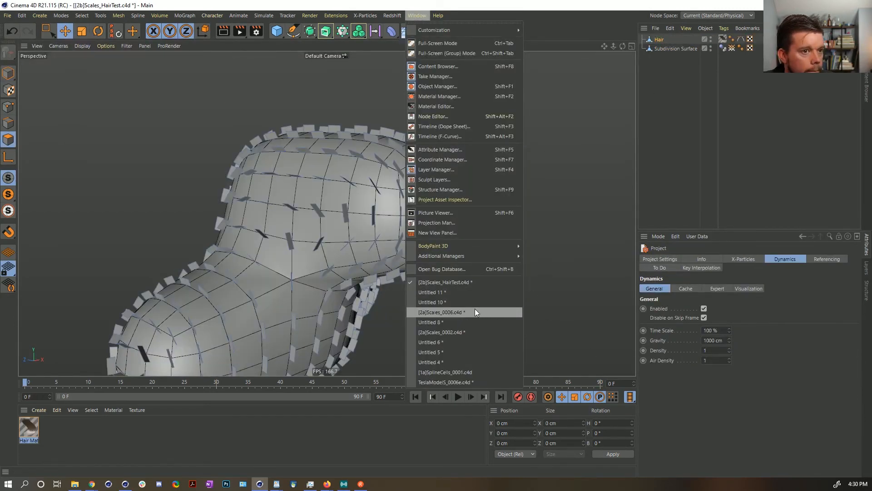
click(677, 174)
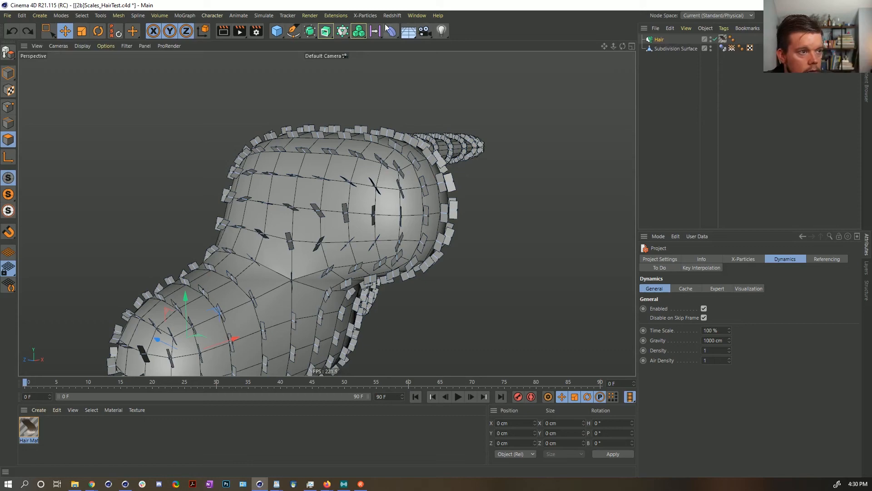
click(416, 16)
click(459, 317)
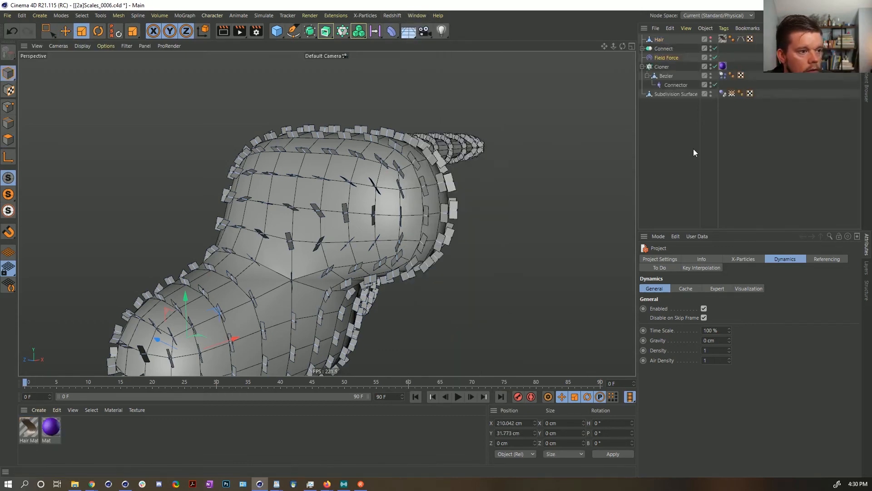
key(ctrl+v)
Rename the pasted Hair object as Dir and hide it in the editor
double_click(664, 39)
text(Dir)
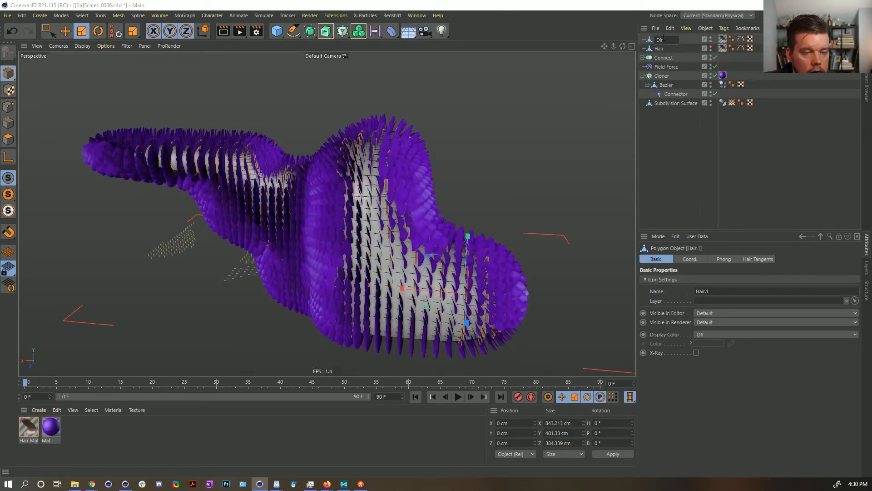
key(Return)
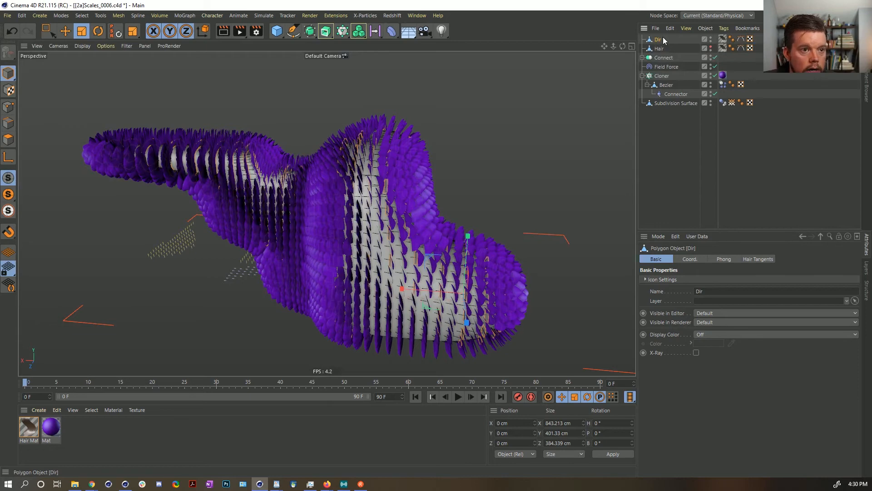
double_click(710, 38)
Set Dir as the object that Cloner.1 distributes its helix clones on
click(642, 58)
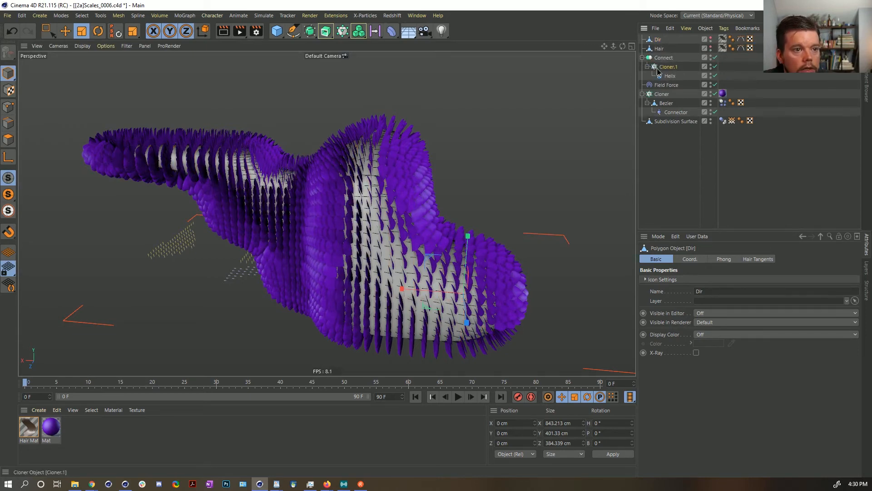
click(668, 67)
drag(658, 39, 687, 325)
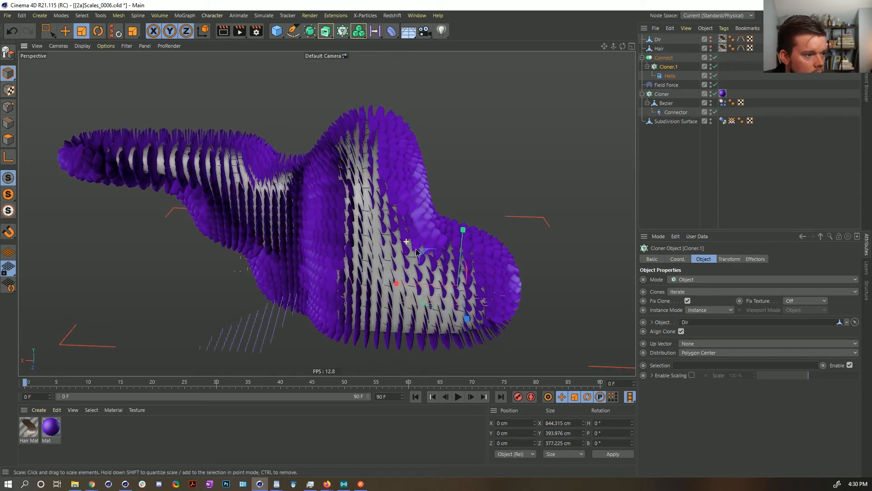
alt+drag(416, 253, 405, 241)
click(415, 397)
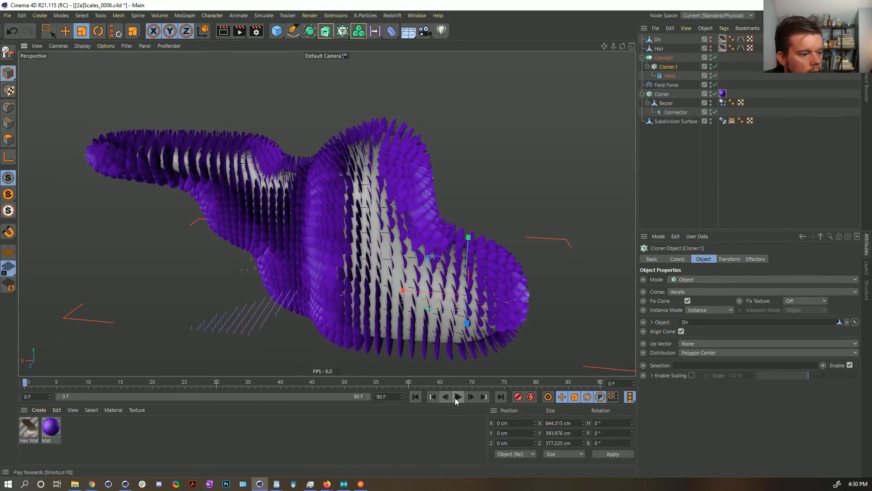
Try Subdivision Surface as the Connector's Object B, play the simulation and return to the first frame
click(676, 112)
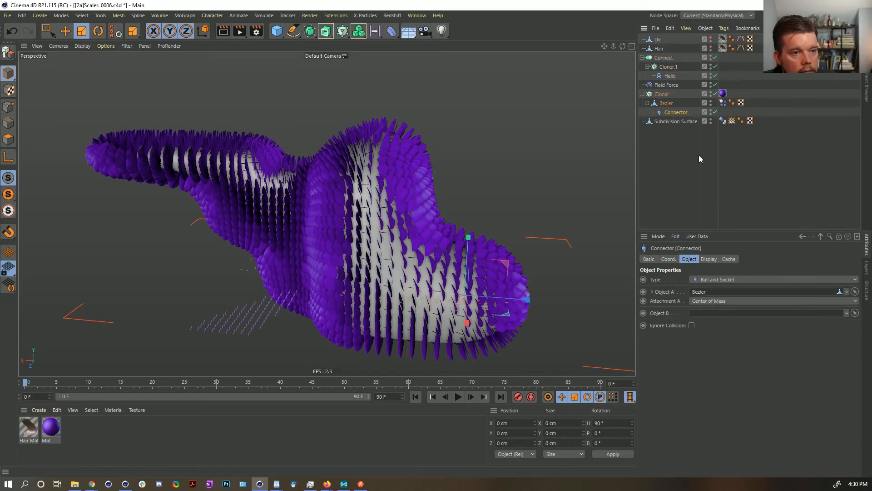
drag(674, 122, 713, 313)
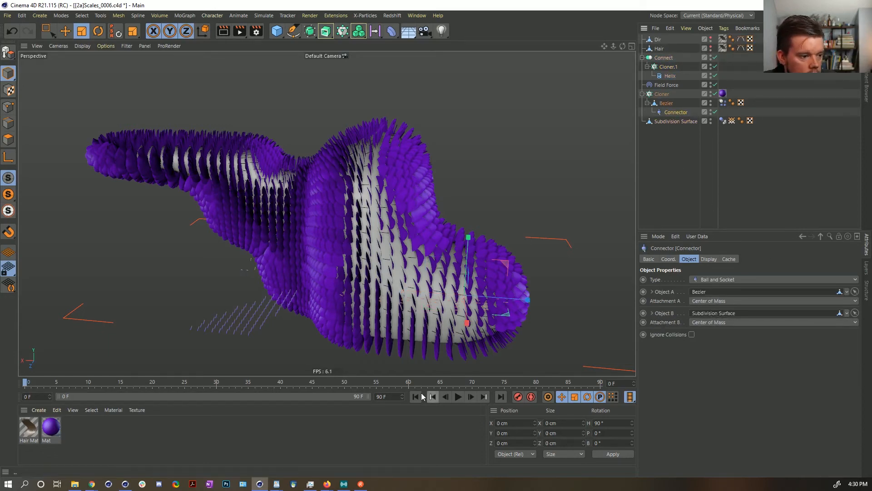
click(458, 397)
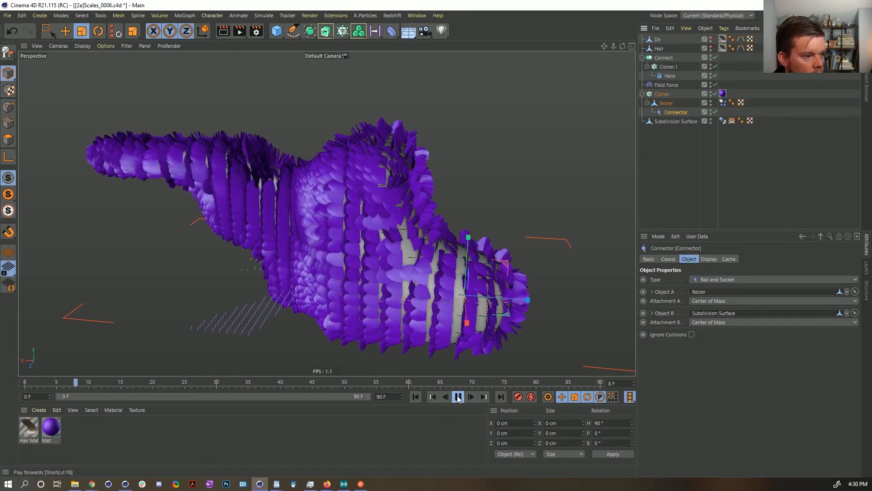
click(415, 396)
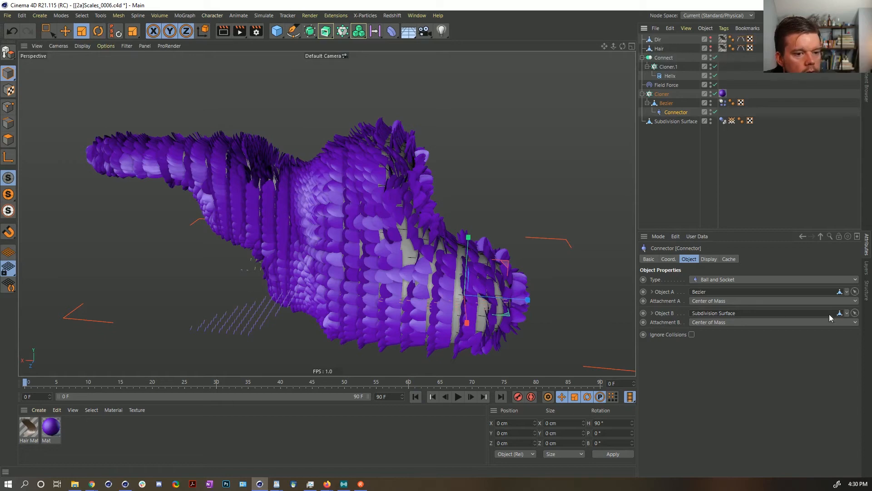
Remove Subdivision Surface from the Connector's Object B, then play the simulation up to frame 24
click(847, 314)
click(835, 322)
click(458, 397)
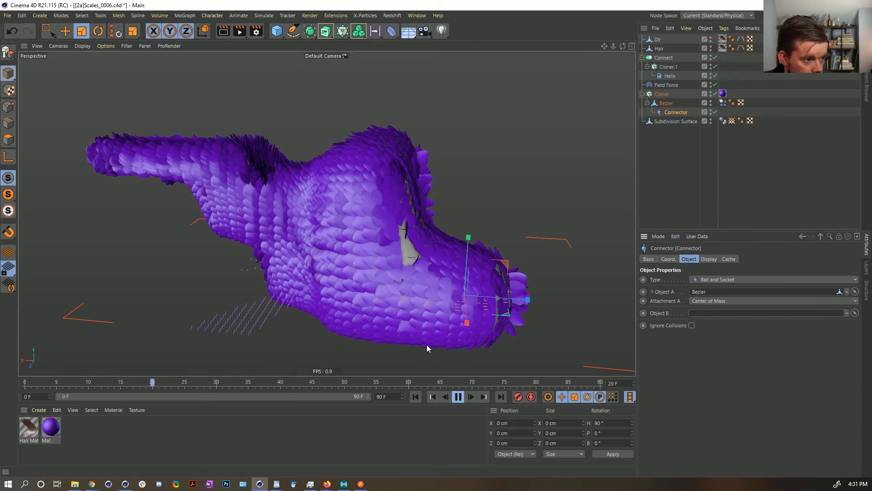
click(459, 397)
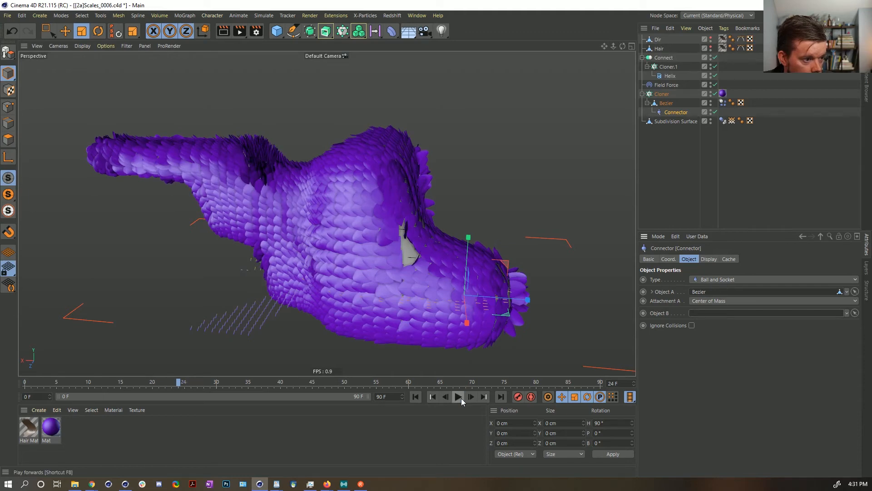
Check the scales from several angles, play the simulation on from frame 24 and stop it at frame 30
alt+drag(393, 239, 437, 218)
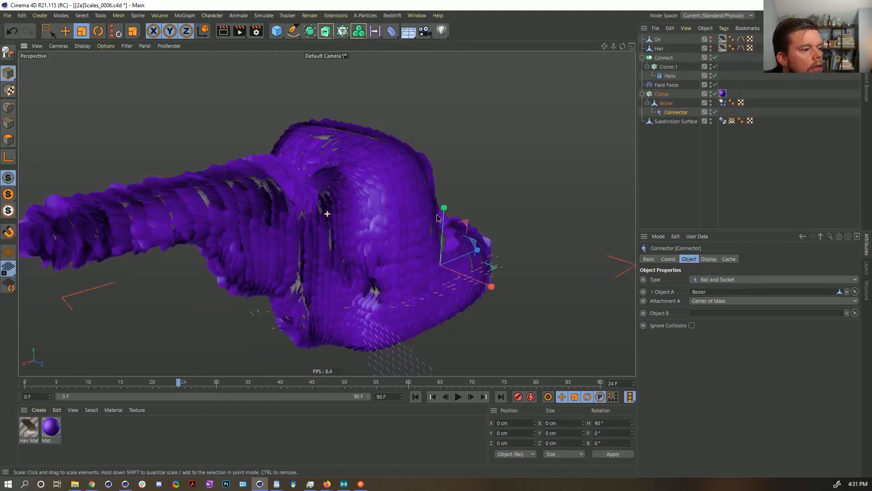
alt+middle_drag(437, 215, 460, 199)
alt+right_drag(390, 247, 462, 220)
alt+drag(459, 221, 369, 206)
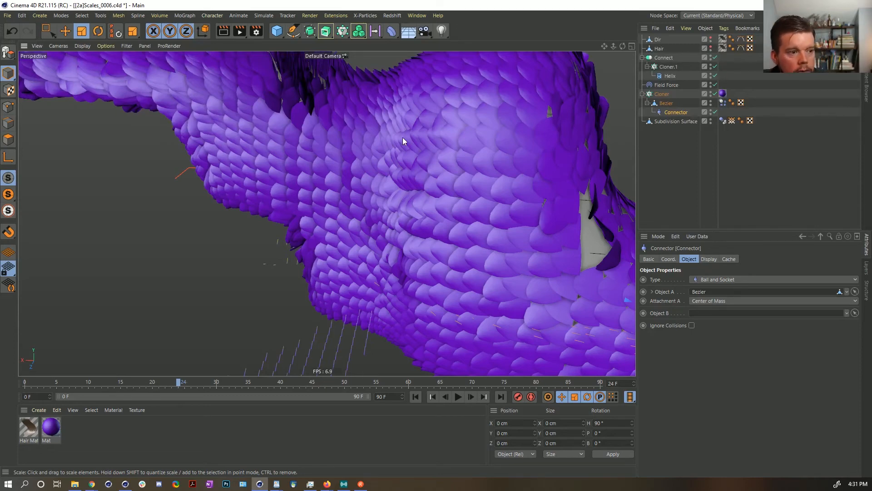
alt+drag(413, 154, 451, 237)
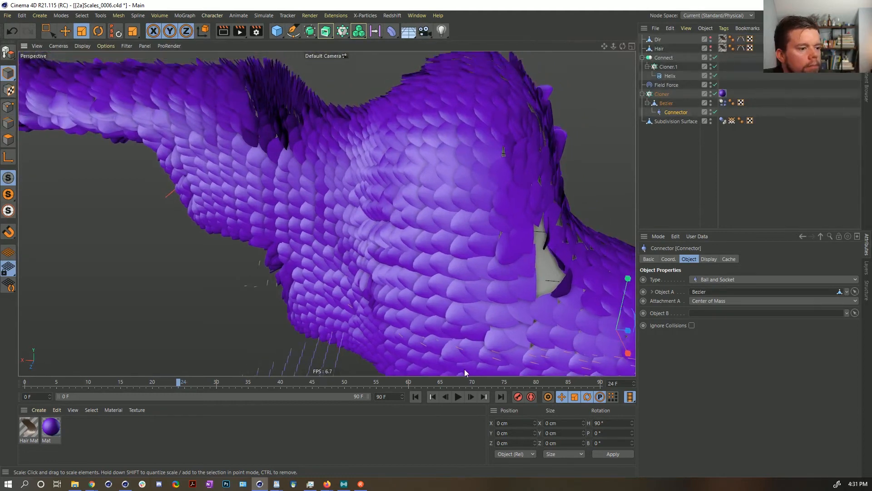
click(458, 397)
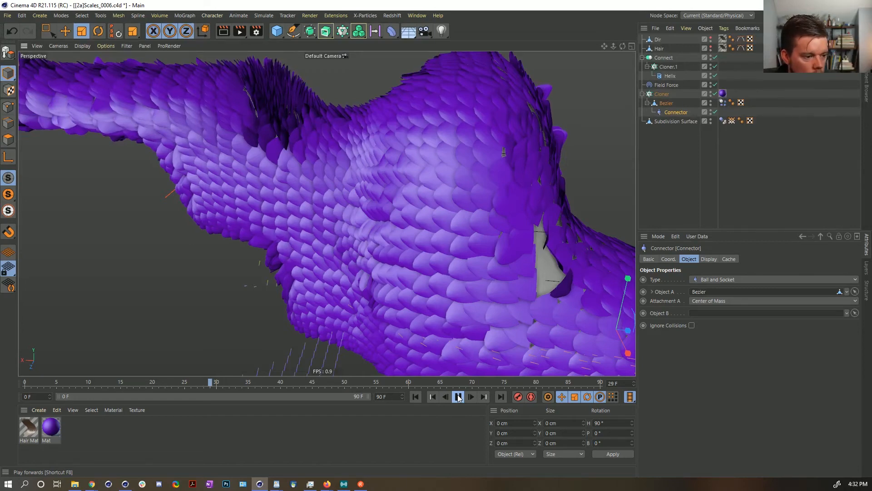
click(458, 397)
Examine the scales at frame 30 from all sides, including the concave areas, for gaps and wrongly directed scales
alt+drag(455, 198, 394, 116)
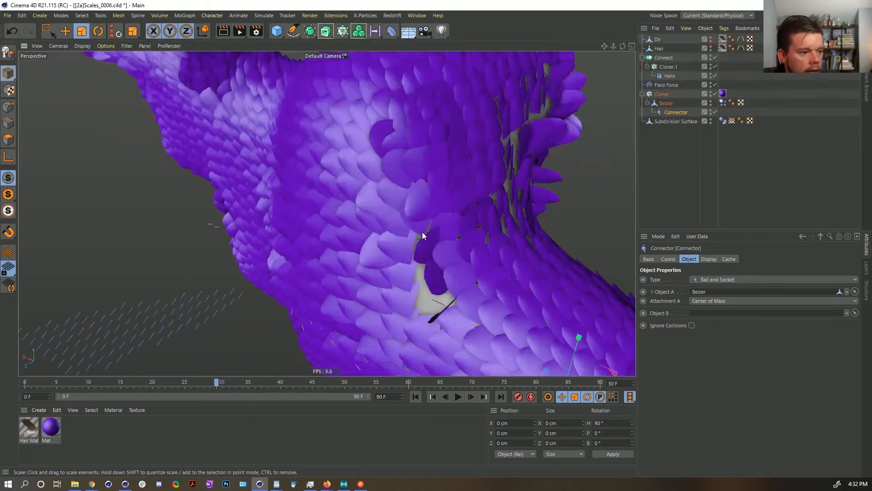
alt+drag(460, 171, 471, 235)
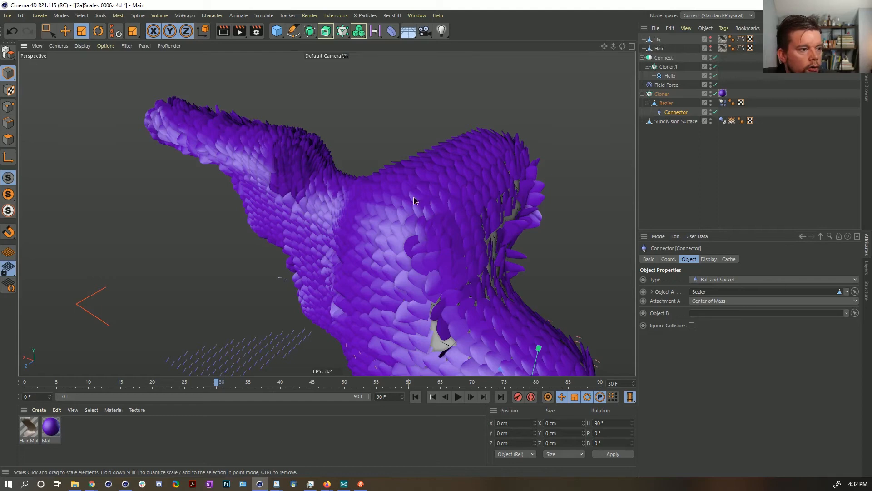
alt+drag(413, 197, 438, 236)
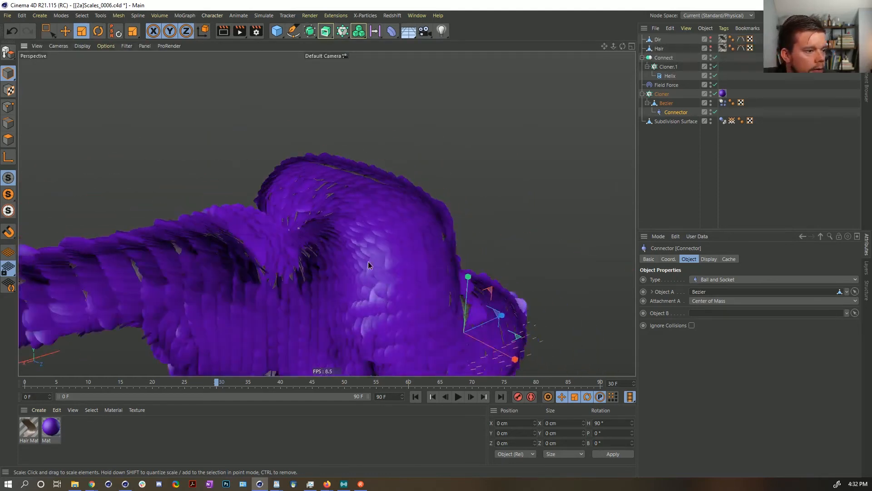
alt+drag(327, 214, 432, 205)
alt+right_drag(389, 211, 486, 189)
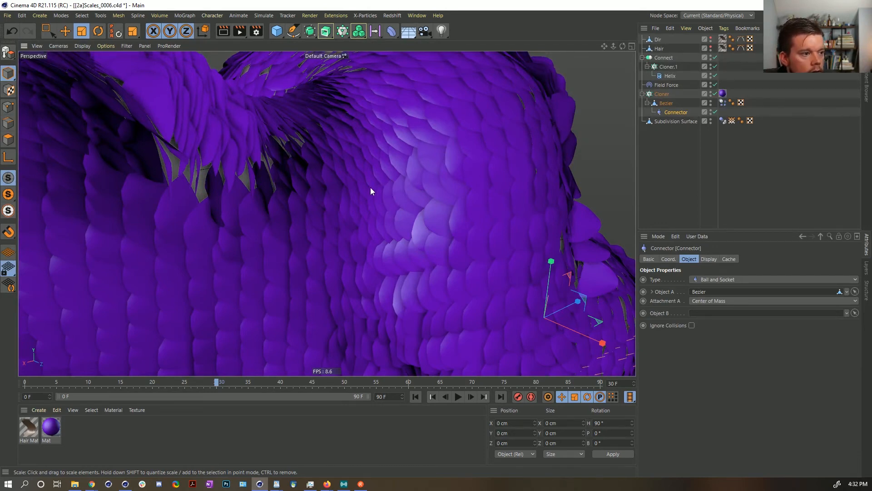
alt+drag(376, 187, 328, 199)
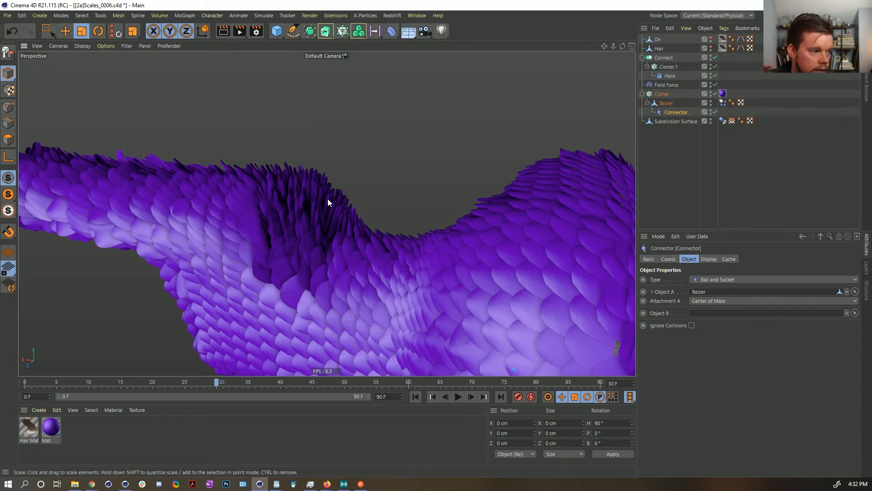
alt+drag(328, 199, 341, 240)
alt+drag(287, 246, 307, 221)
alt+drag(362, 222, 477, 242)
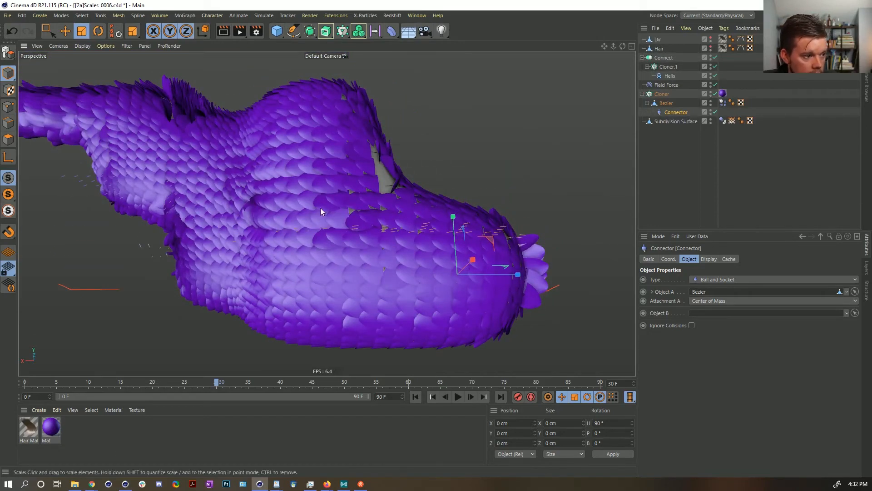
alt+drag(335, 225, 444, 259)
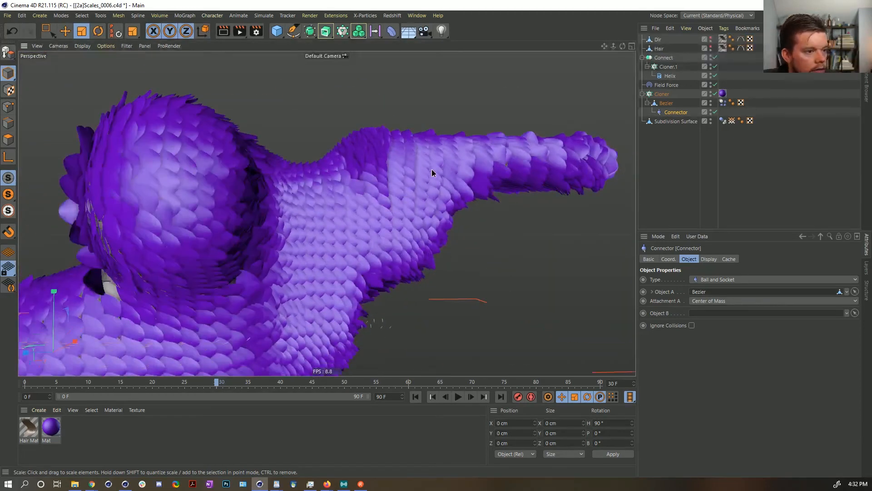
alt+drag(432, 173, 391, 273)
alt+middle_drag(230, 187, 370, 251)
mouse_move(253, 223)
alt+mouse_down()
mouse_move(374, 251)
mouse_move(300, 209)
mouse_move(451, 189)
mouse_move(278, 210)
mouse_move(329, 189)
mouse_move(415, 185)
mouse_move(265, 222)
alt+mouse_up()
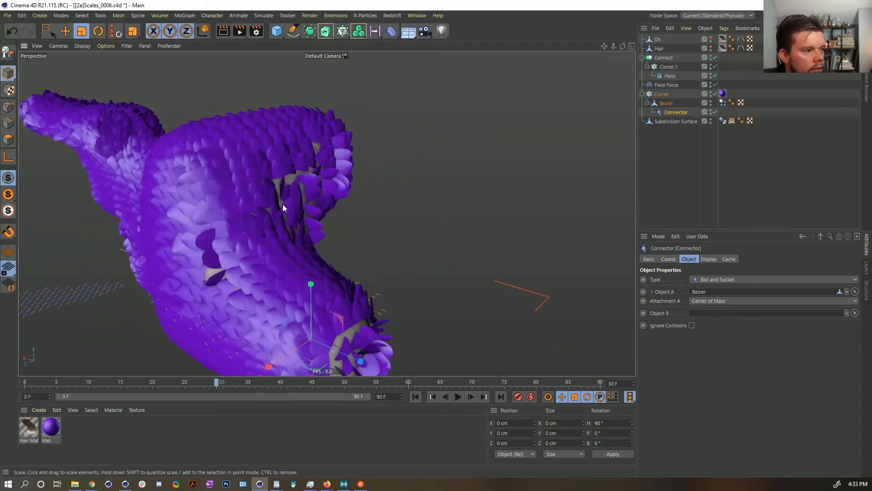
alt+middle_drag(282, 203, 220, 252)
alt+right_drag(251, 223, 239, 212)
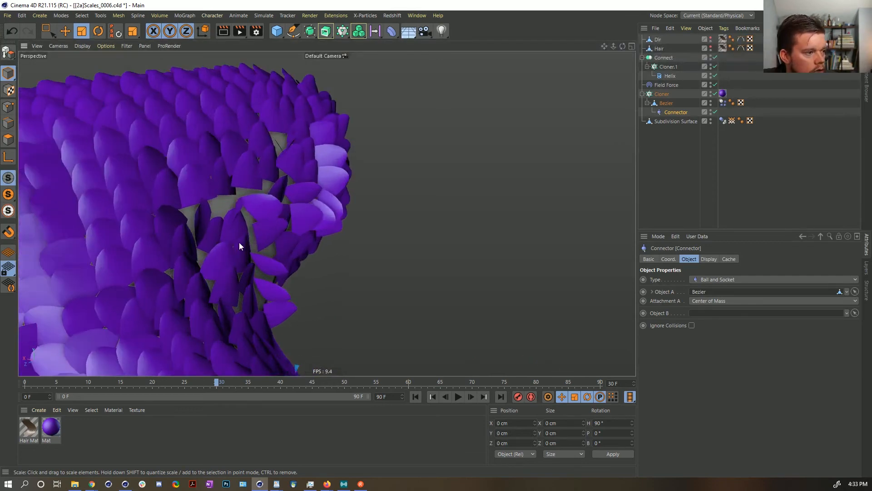
alt+right_drag(239, 245, 191, 236)
Switch to the [2b]Scales_HairTest.c4d scene and examine the direction of the hair guides around the model
click(417, 15)
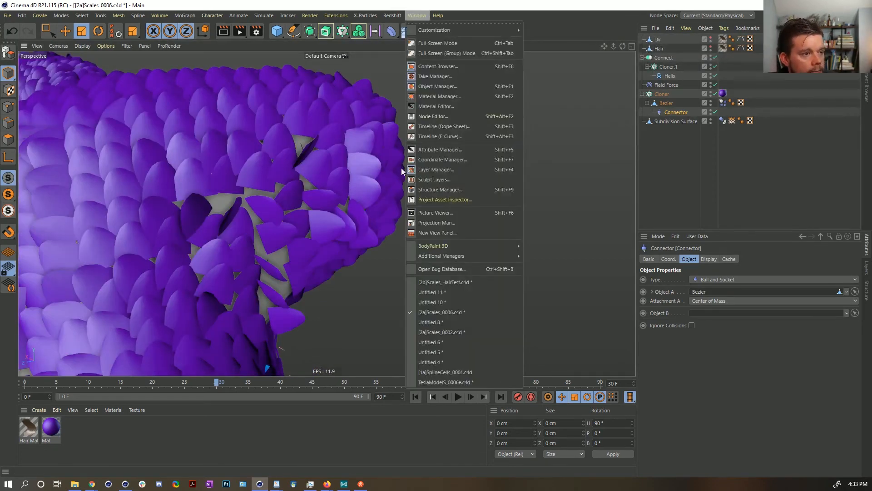
click(436, 283)
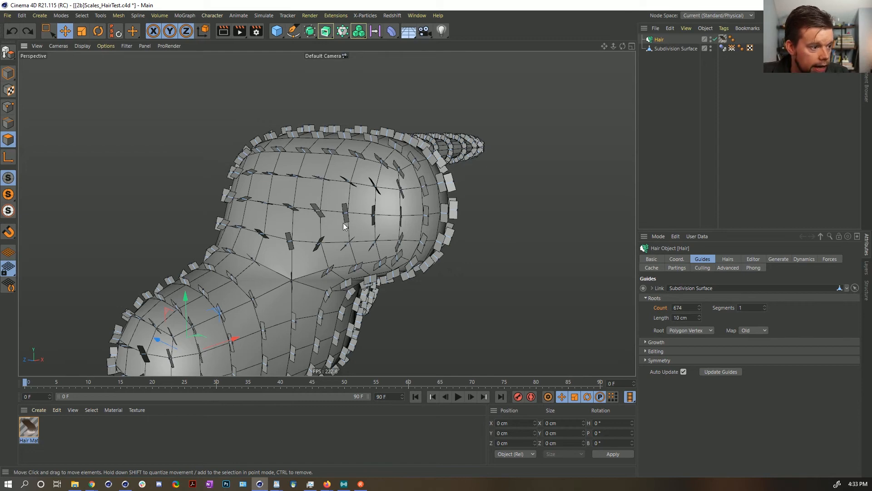
alt+drag(343, 223, 285, 282)
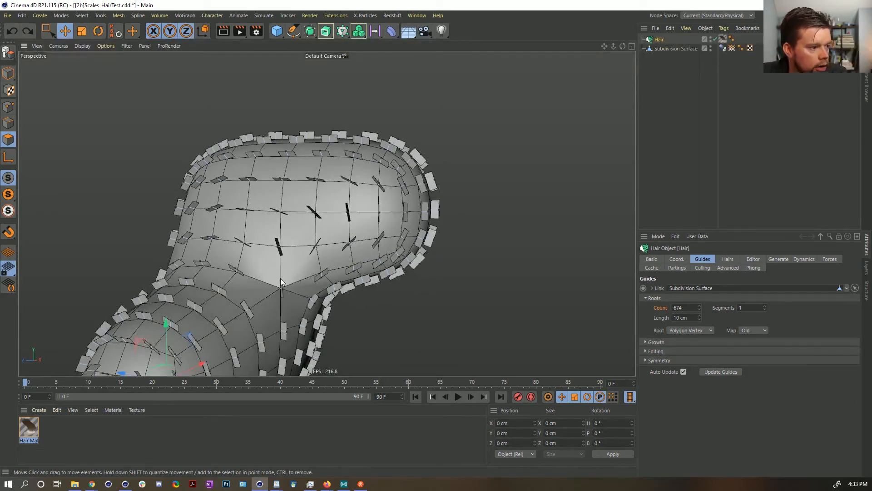
alt+drag(311, 223, 279, 263)
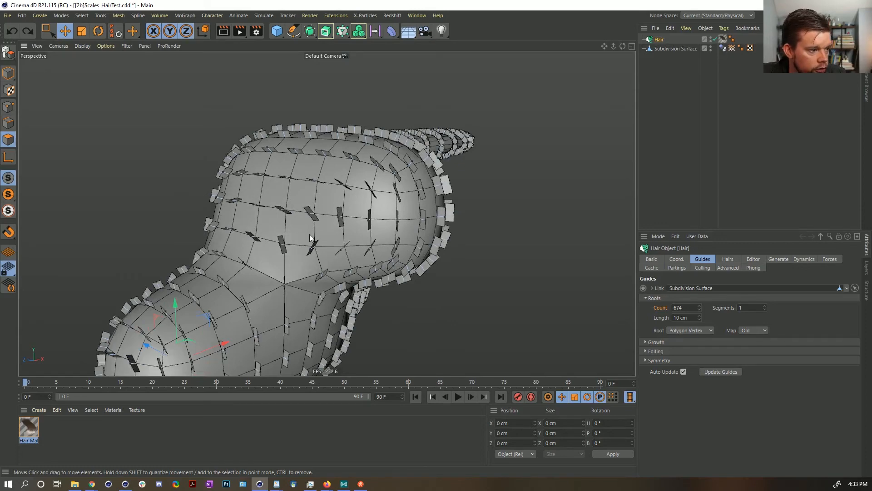
alt+drag(309, 234, 414, 266)
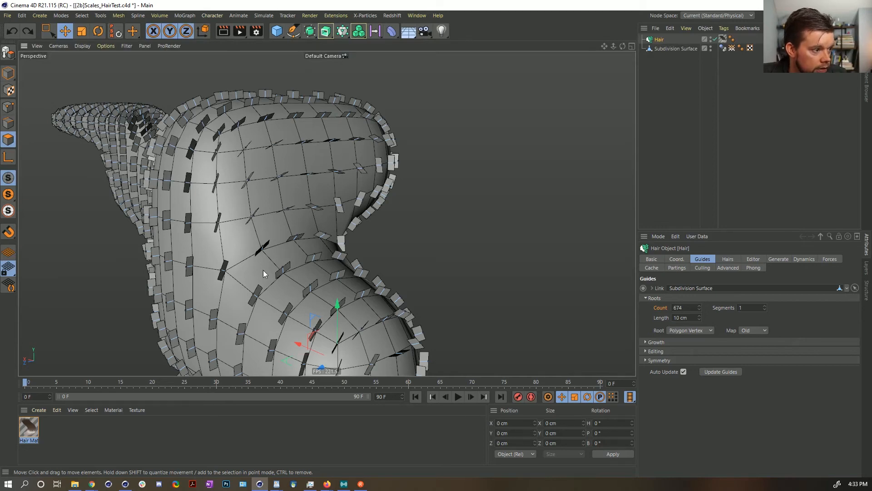
alt+drag(276, 244, 335, 220)
alt+right_drag(335, 219, 292, 220)
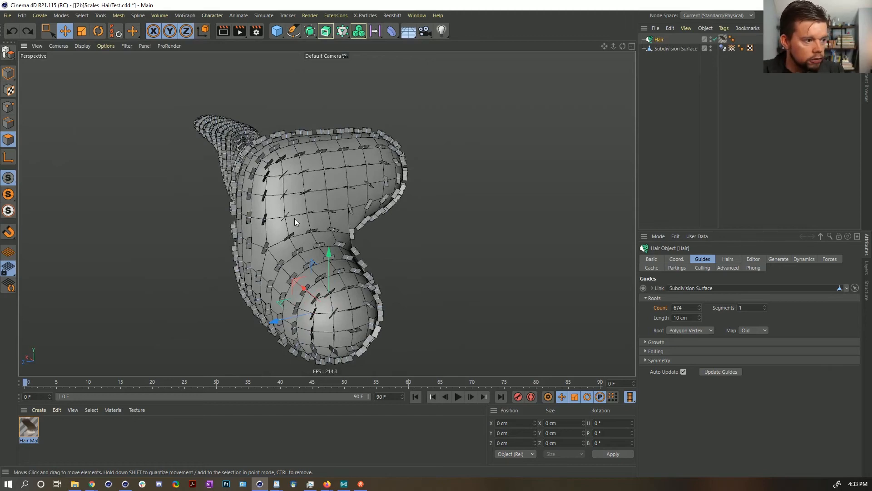
alt+drag(307, 238, 288, 232)
alt+right_drag(285, 230, 304, 225)
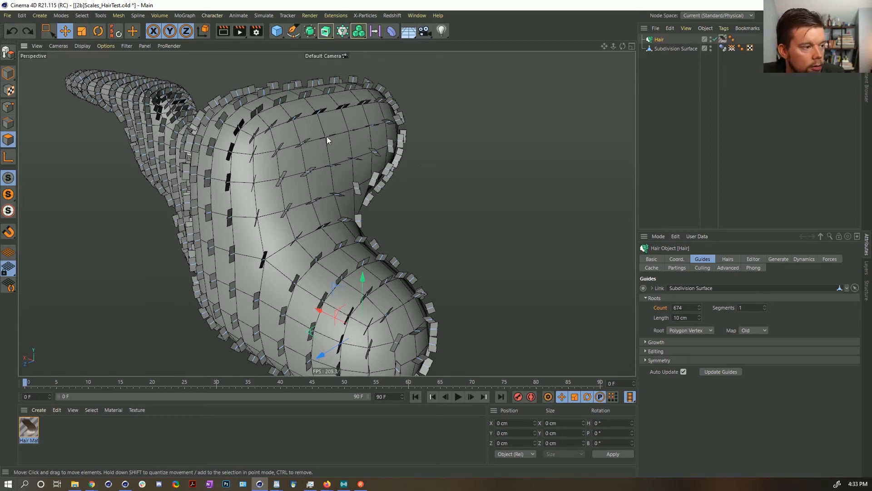
click(332, 16)
mouse_move(370, 19)
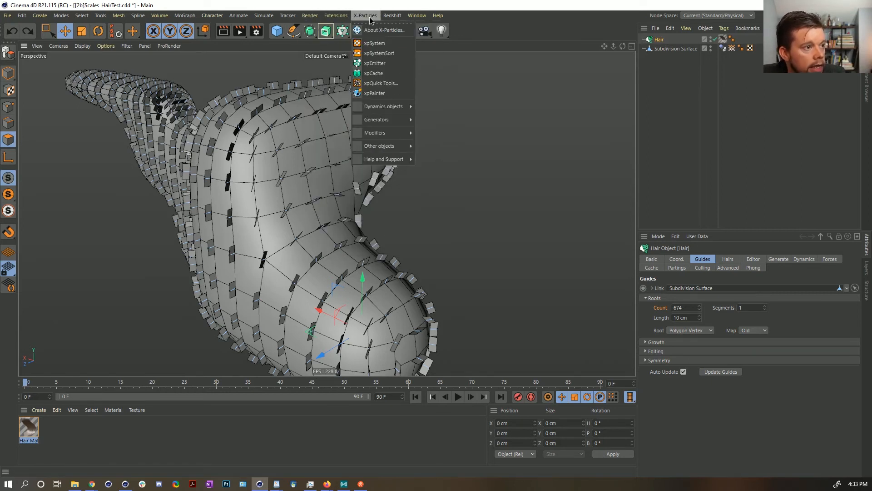
click(538, 34)
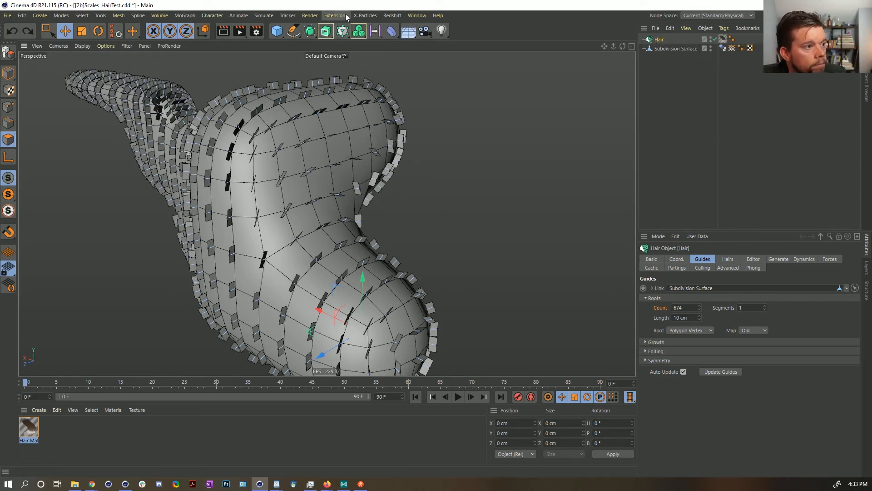
click(804, 259)
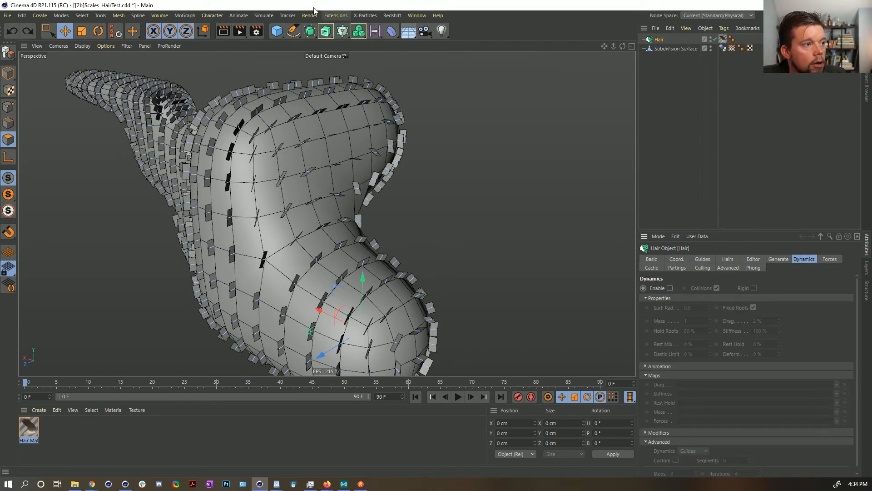
Detach the hair tools as a floating palette beside the model and activate the hair Brush
click(335, 16)
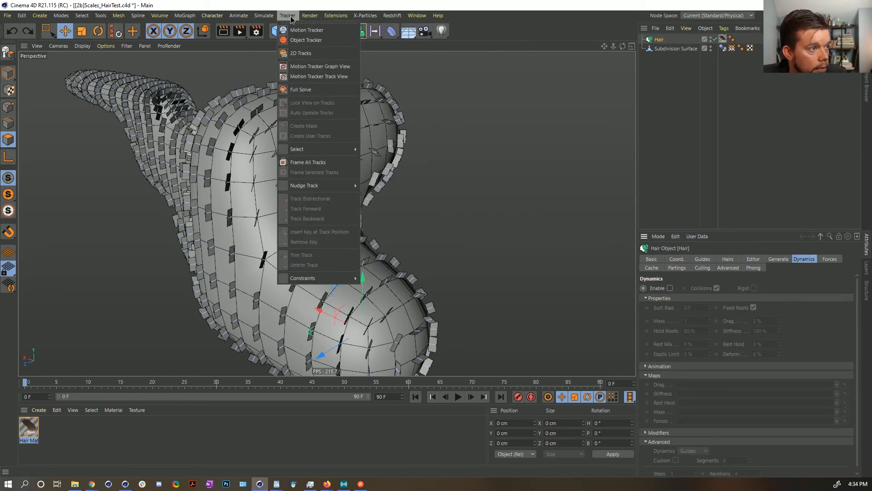
mouse_move(296, 91)
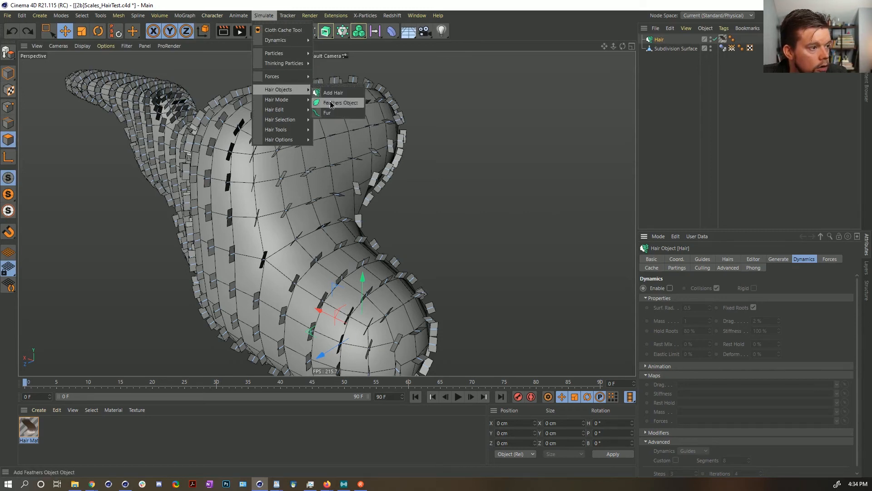
mouse_move(283, 122)
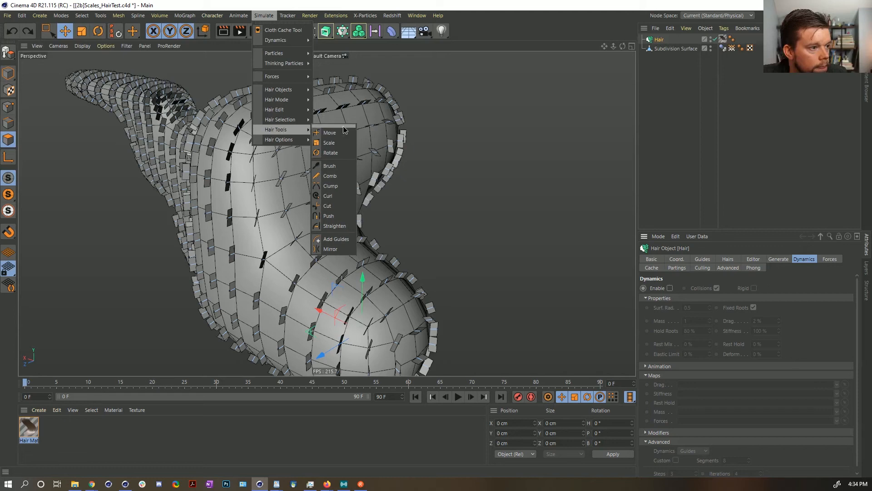
click(334, 124)
drag(338, 119, 571, 34)
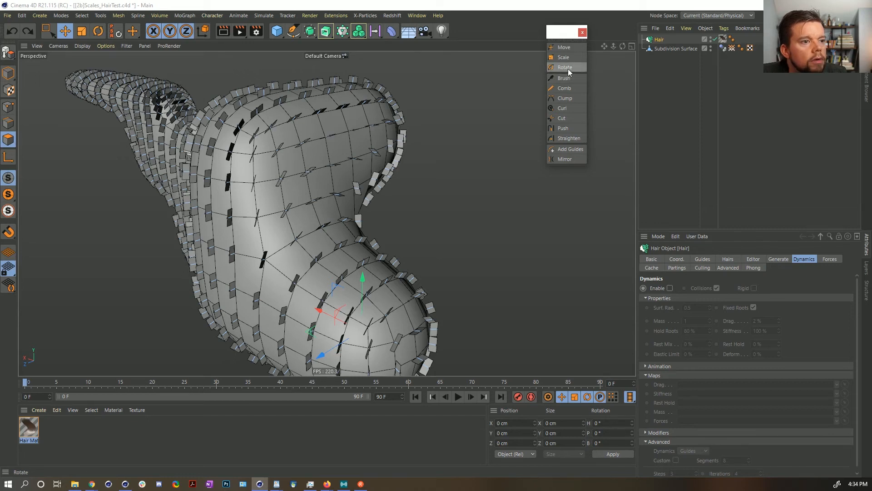
click(568, 78)
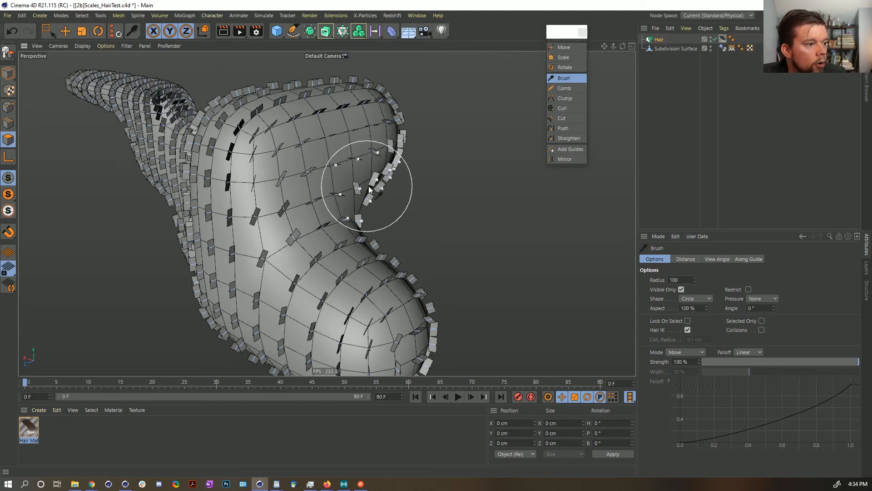
Set the Hair object's guide roots to Polygon Center and regrow the guides on the Subdivision Surface
mouse_move(363, 177)
alt+mouse_down()
mouse_move(277, 180)
mouse_move(356, 178)
mouse_move(366, 184)
mouse_move(355, 201)
alt+mouse_up()
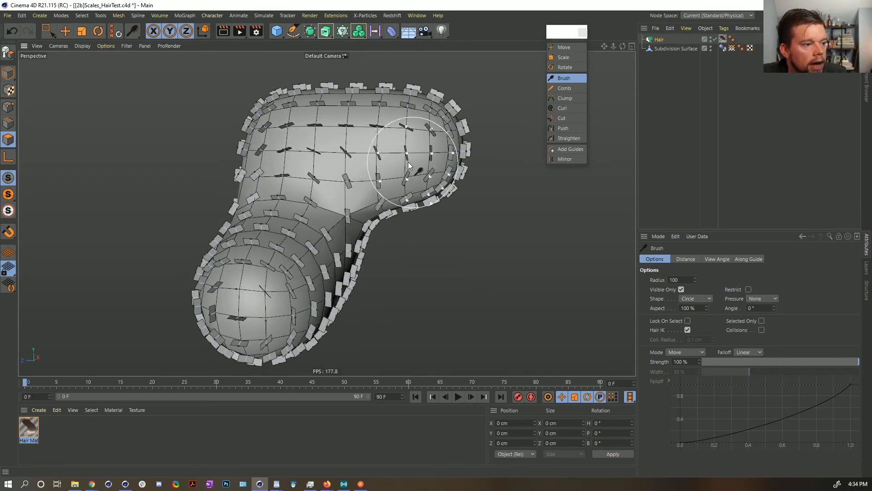
alt+drag(470, 178, 298, 242)
scroll(298, 242, up, 5)
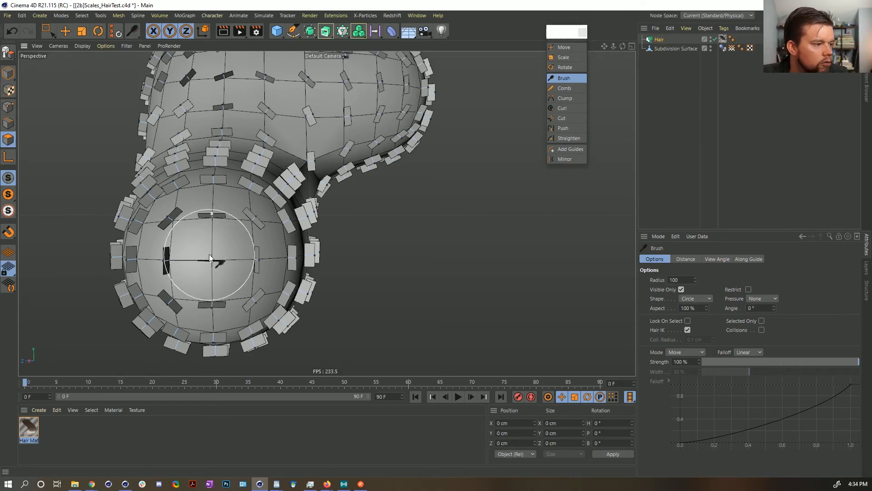
alt+drag(209, 255, 240, 244)
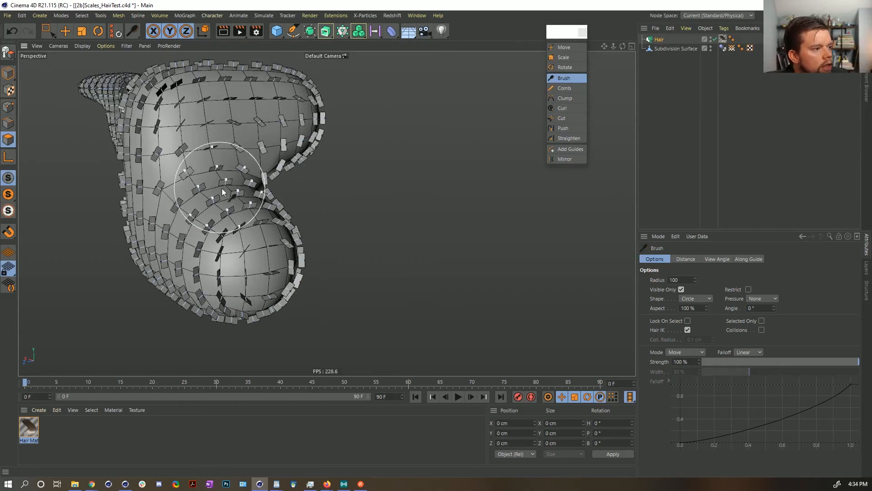
click(659, 40)
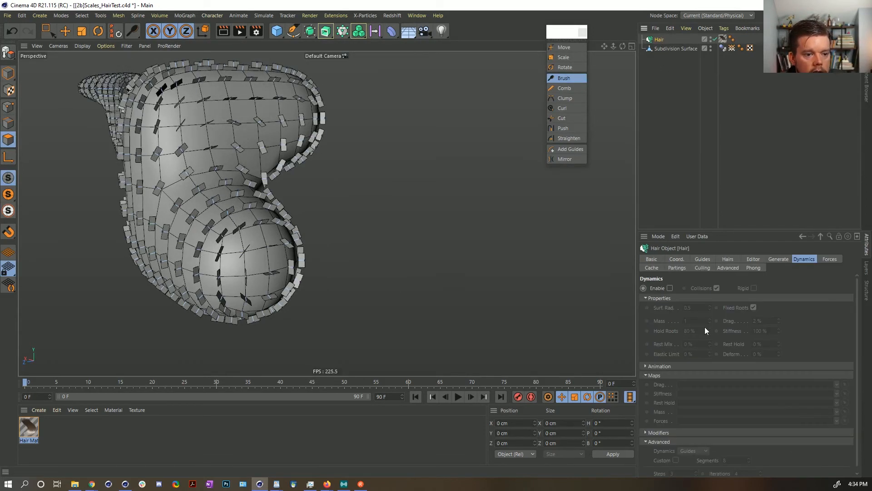
click(709, 259)
click(697, 330)
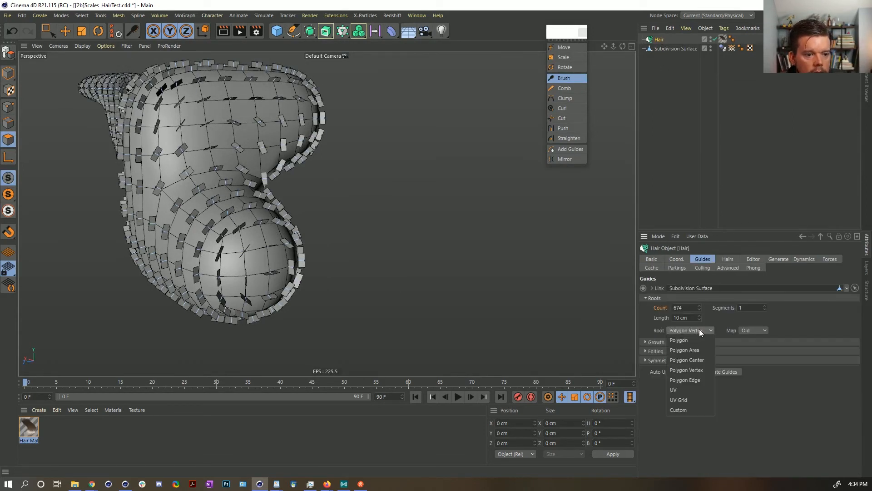
click(701, 359)
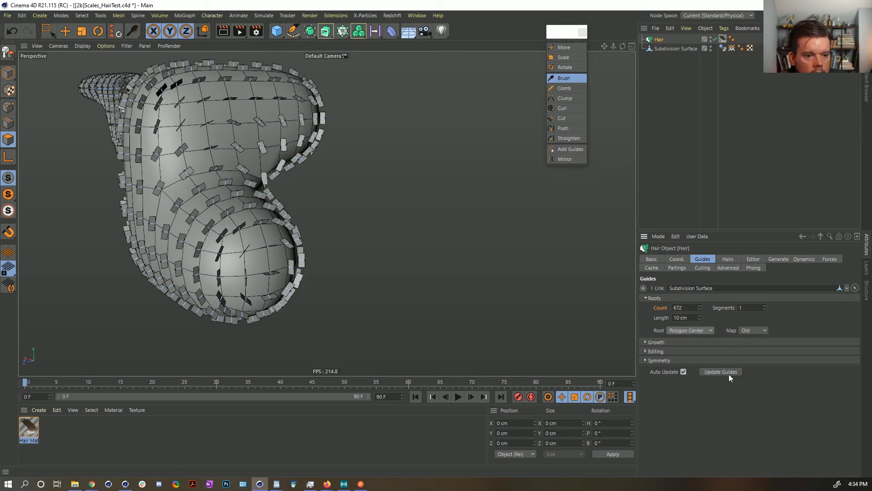
click(658, 343)
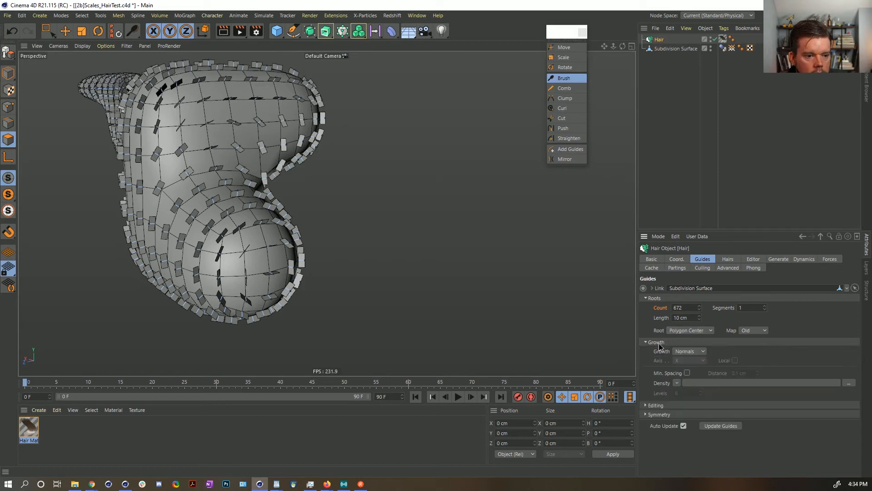
click(656, 405)
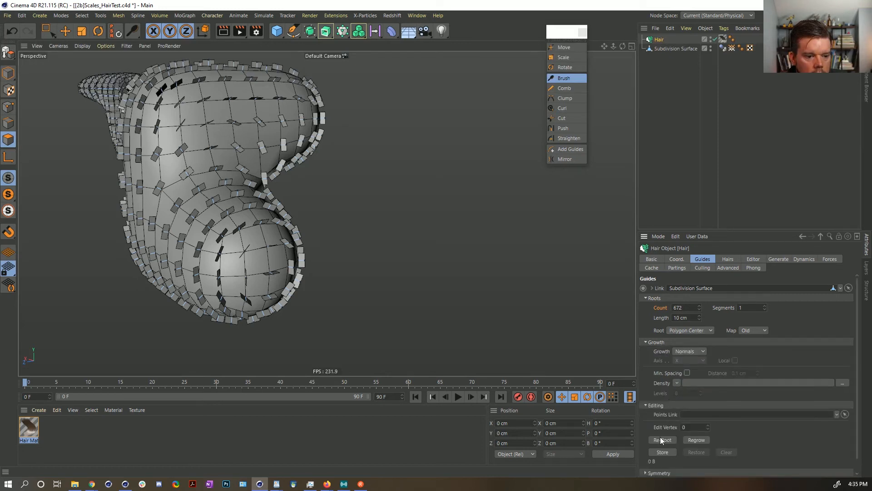
click(690, 440)
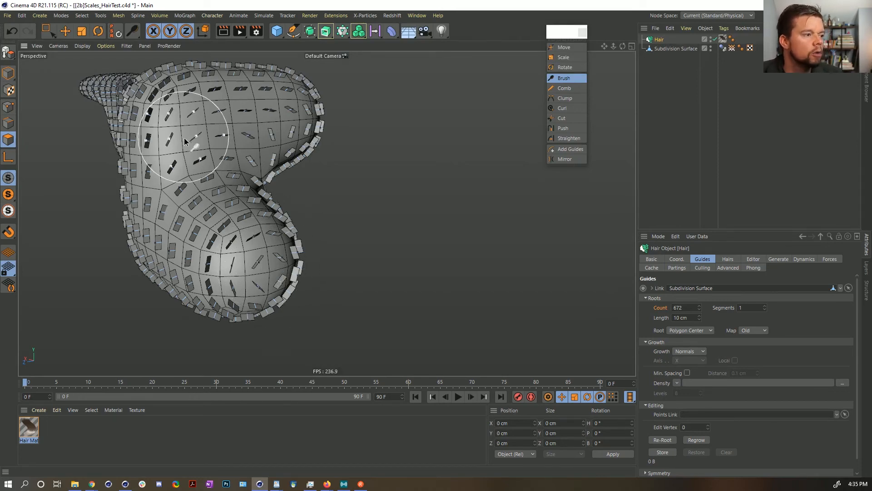
Examine the direction of the regrown hair guides along the model, especially around the concave area at the tail-like extension
mouse_move(243, 222)
alt+mouse_down()
mouse_move(292, 189)
mouse_move(403, 186)
mouse_move(292, 163)
alt+mouse_up()
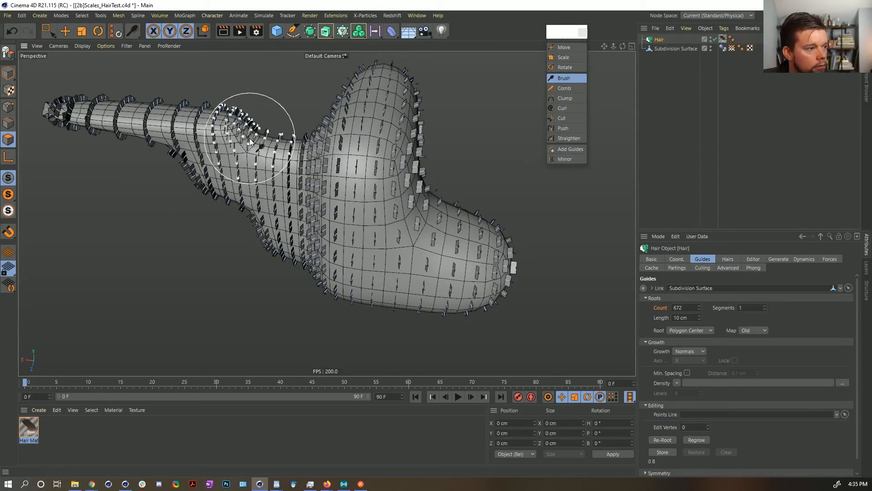
alt+drag(259, 143, 244, 131)
alt+middle_drag(244, 132, 314, 160)
alt+right_drag(314, 160, 400, 183)
alt+drag(327, 205, 377, 198)
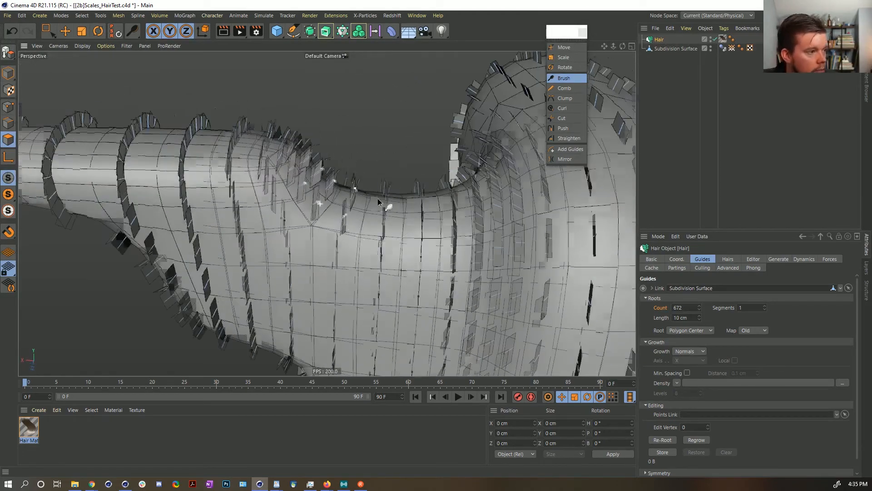
alt+right_drag(377, 198, 345, 201)
alt+drag(345, 201, 289, 199)
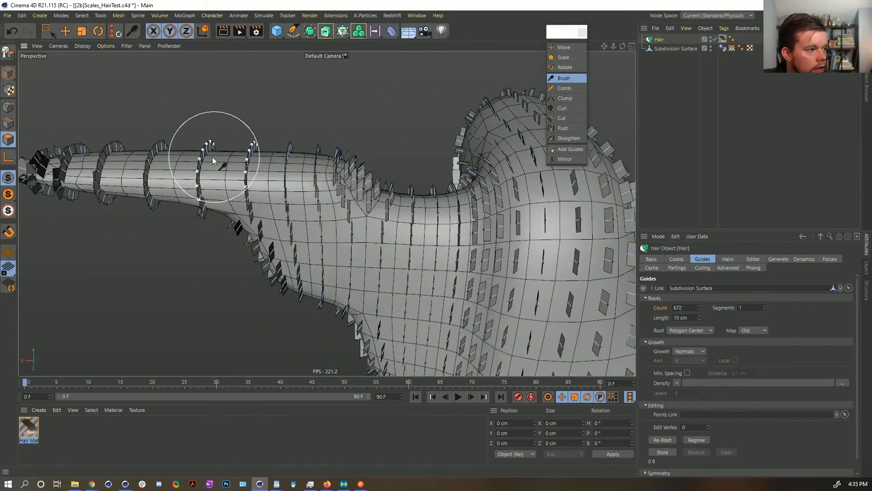
alt+drag(343, 181, 355, 194)
alt+right_drag(355, 195, 368, 176)
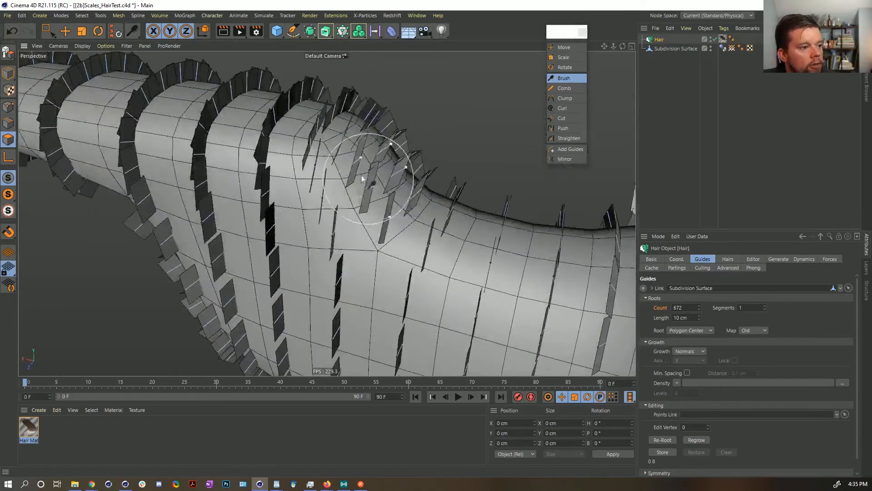
mouse_move(409, 169)
alt+mouse_down()
mouse_move(340, 174)
mouse_move(391, 202)
mouse_move(452, 201)
mouse_move(424, 177)
mouse_move(455, 190)
mouse_move(376, 166)
mouse_move(429, 218)
mouse_move(398, 225)
alt+mouse_up()
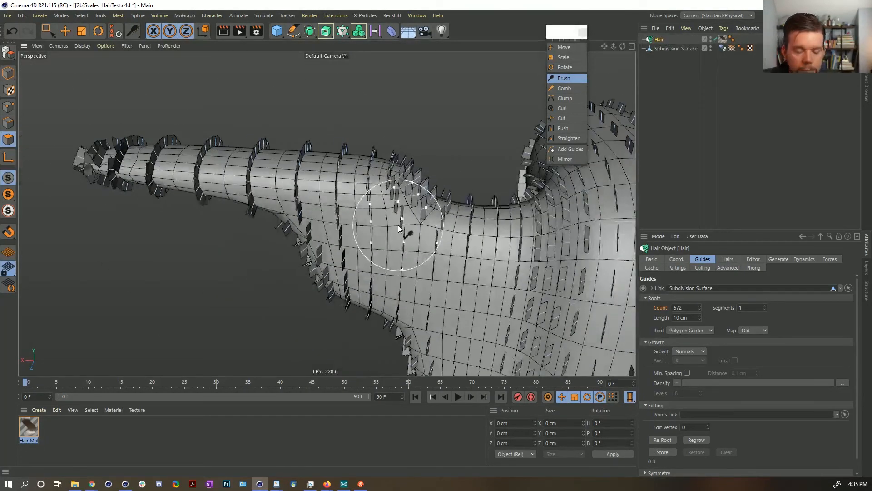
Switch to the [2a]Scales_0006.c4d scene and examine the scales for gaps around the model's two rounded lobes
click(414, 15)
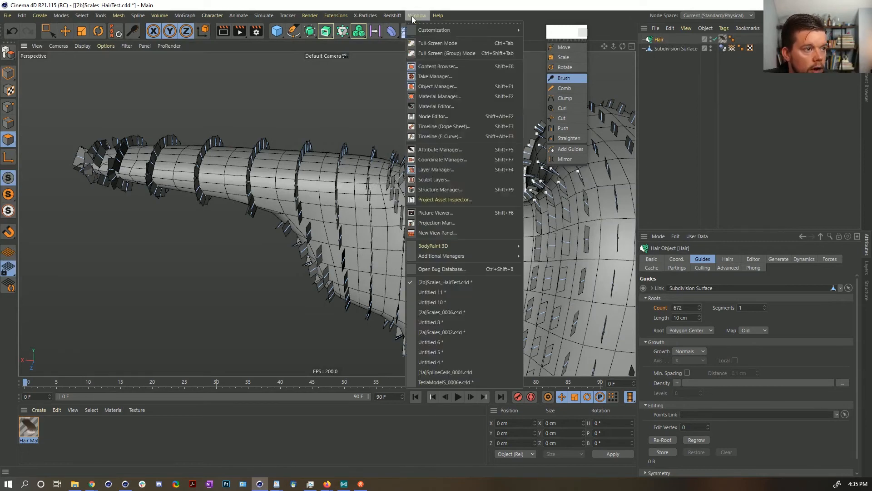
click(454, 313)
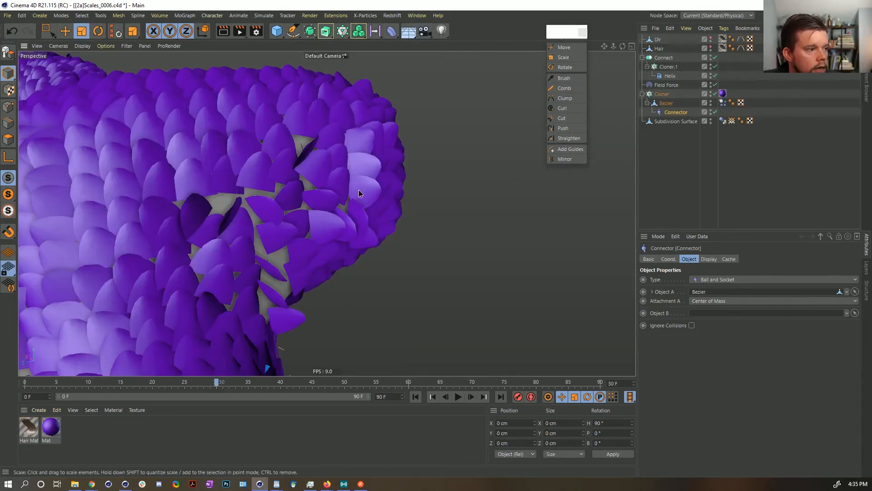
alt+middle_drag(358, 191, 399, 187)
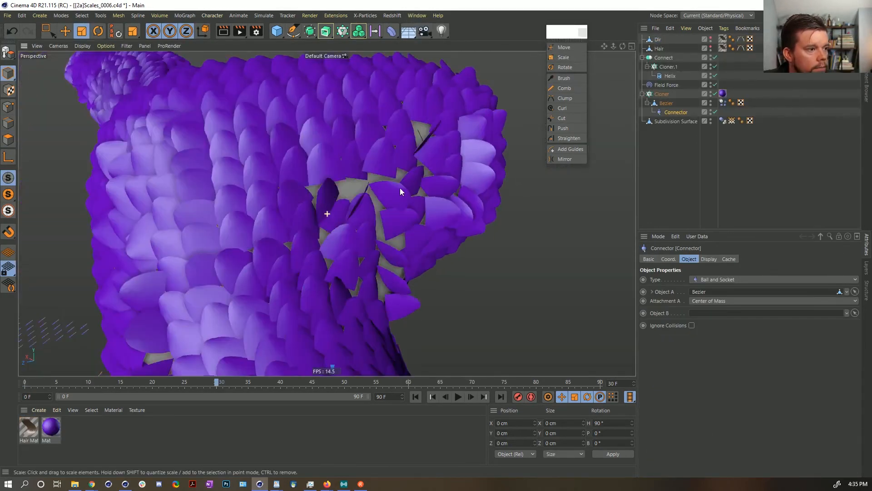
alt+right_drag(382, 189, 325, 207)
alt+drag(297, 194, 341, 236)
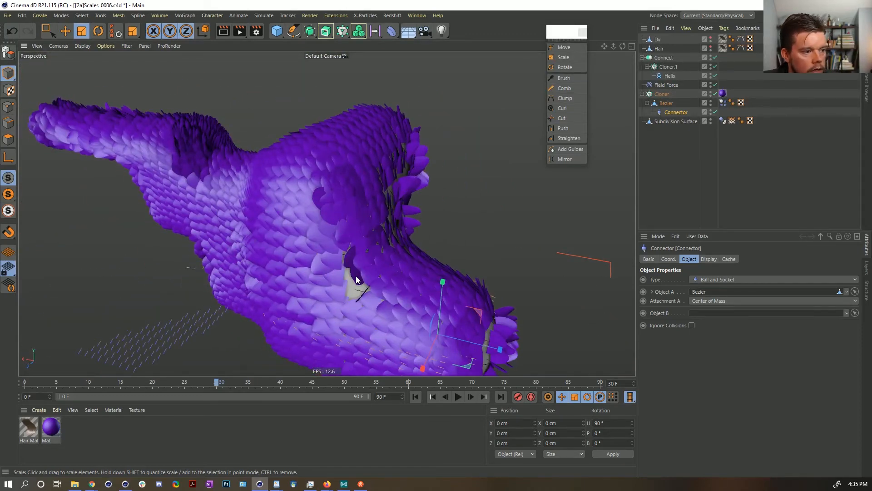
alt+drag(376, 276, 413, 317)
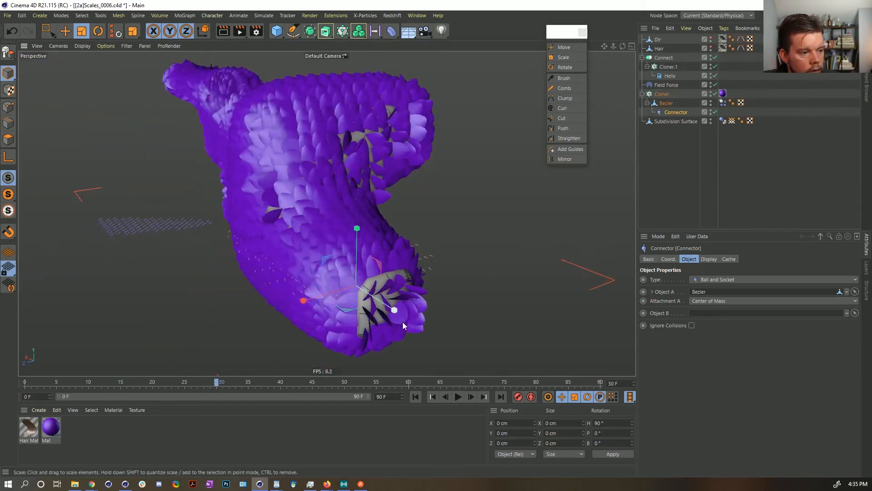
alt+drag(347, 200, 396, 301)
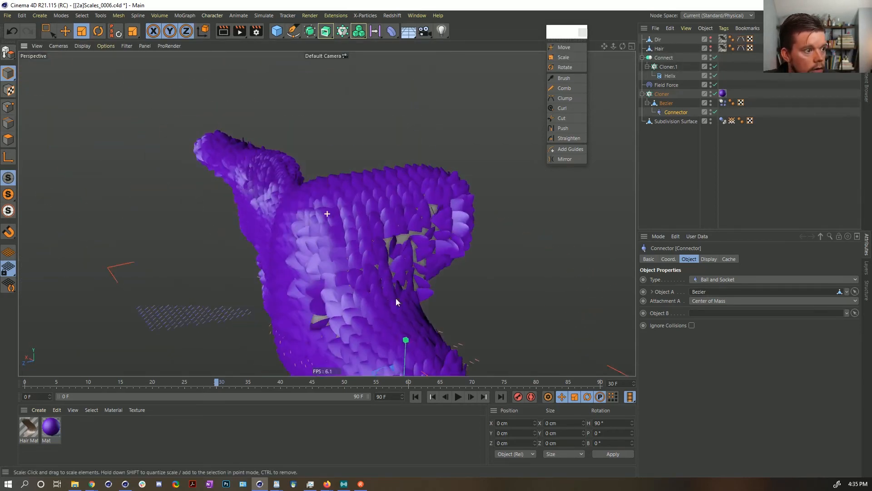
alt+drag(407, 238, 337, 240)
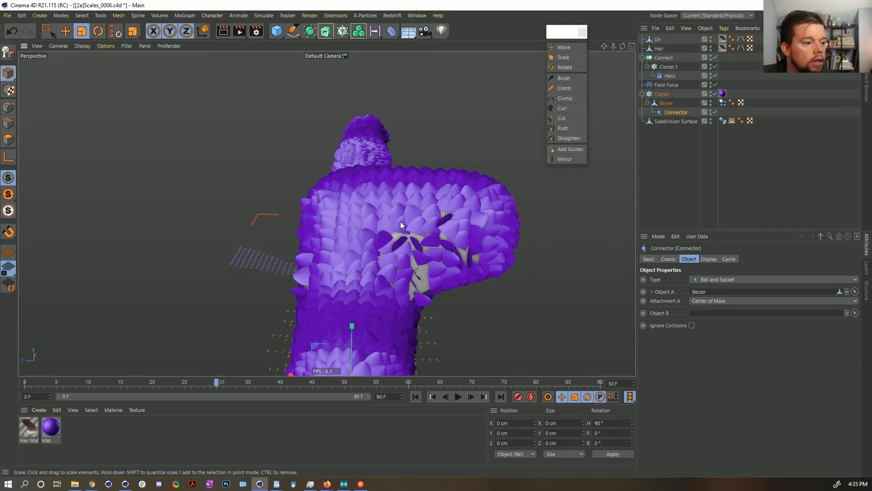
Examine the scale coverage and direction along the model's flank and in the crease near the narrow extension
alt+drag(388, 222, 465, 234)
alt+drag(426, 200, 356, 199)
alt+right_drag(347, 196, 413, 186)
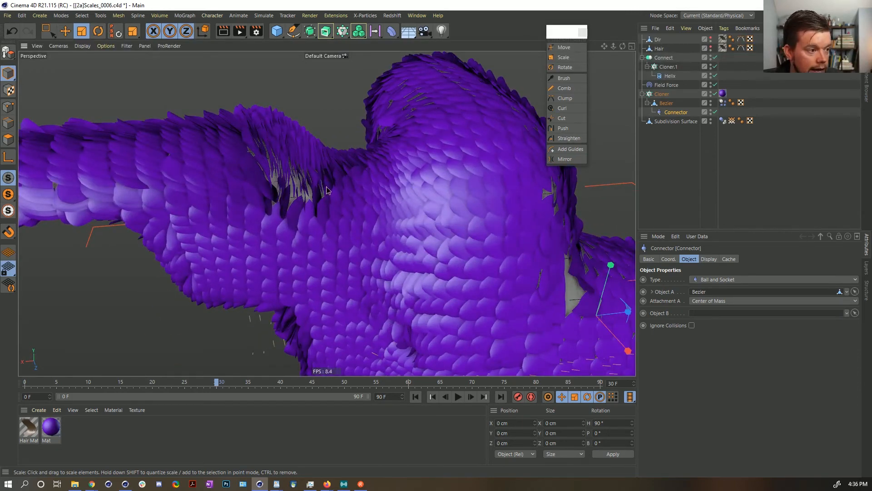
alt+drag(302, 187, 259, 182)
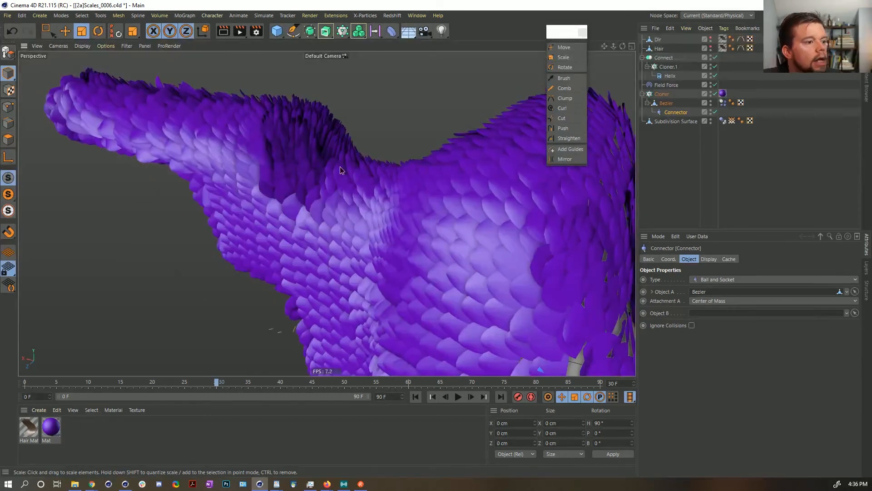
alt+middle_drag(339, 166, 374, 211)
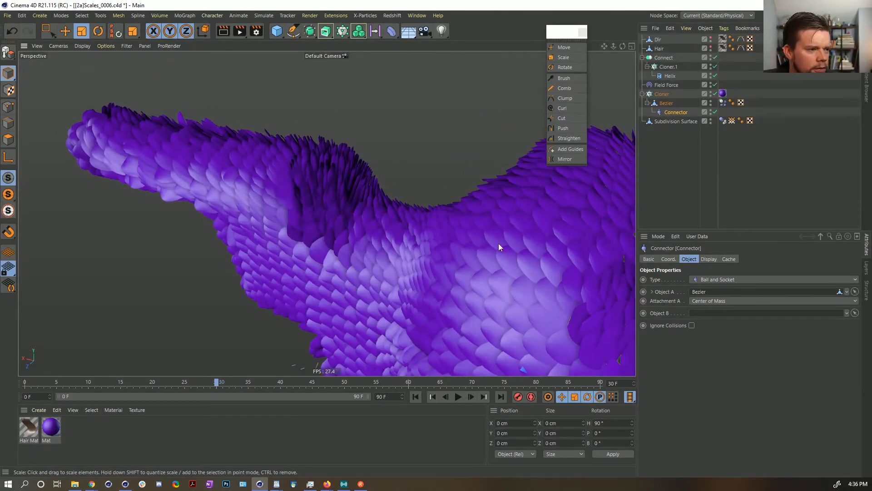
alt+drag(529, 237, 457, 228)
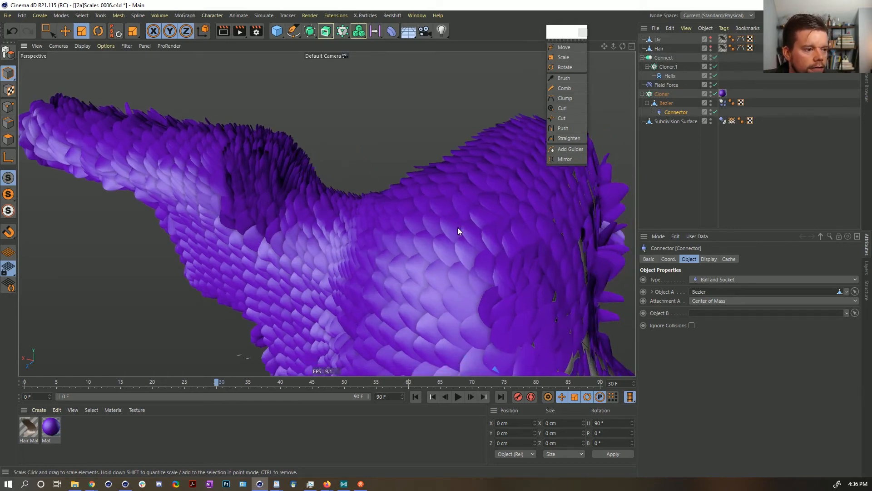
alt+drag(441, 269, 451, 200)
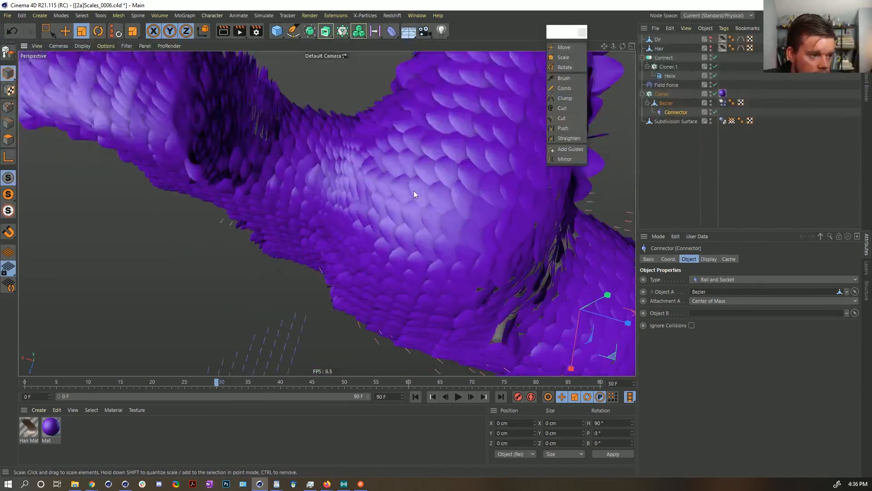
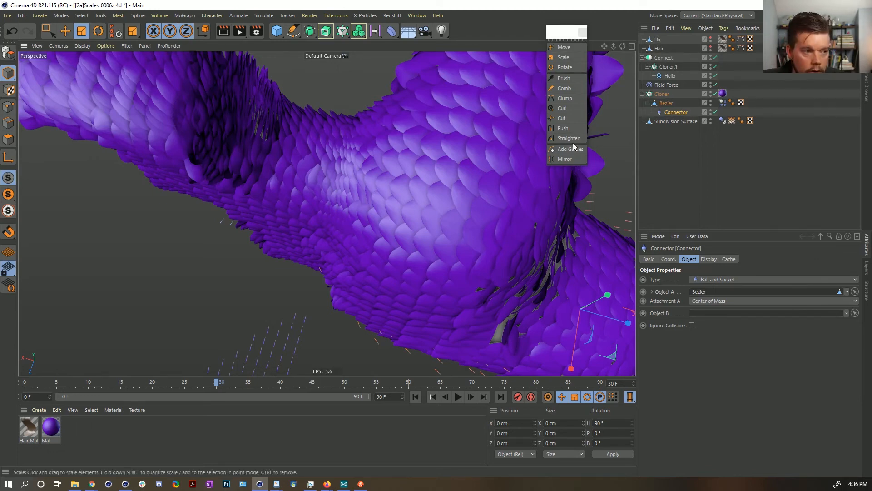
Copy the Subdivision Surface mesh from the scales scene into a new empty scene
alt+drag(446, 206, 436, 191)
click(667, 121)
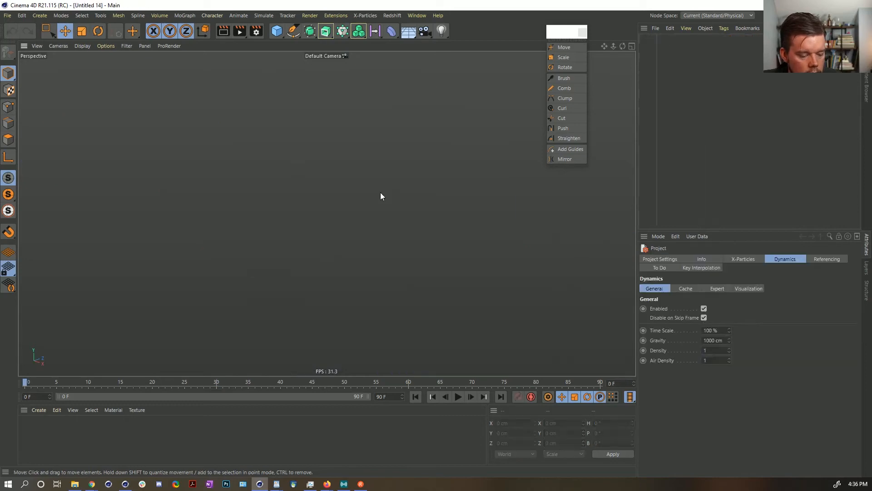
alt+drag(476, 184, 421, 192)
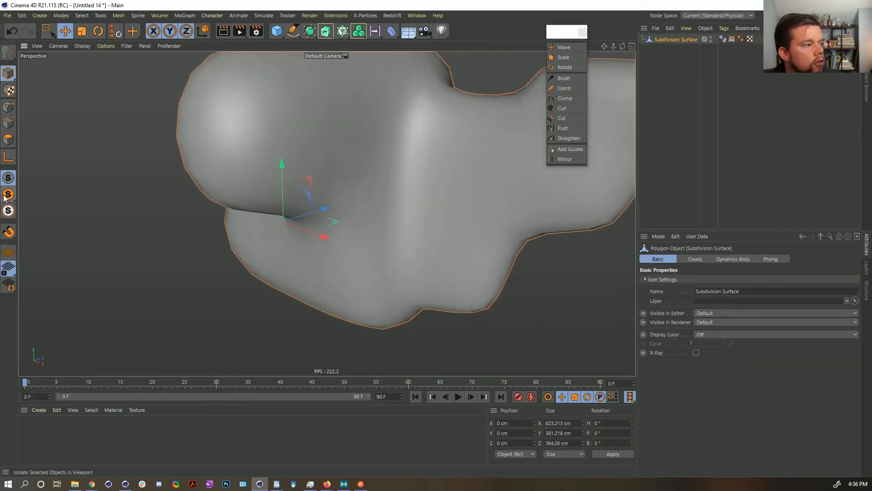
Select all polygons of the copied Subdivision Surface mesh and check its polygon flow from several angles
click(8, 139)
alt+middle_drag(409, 198, 349, 228)
key(ctrl+a)
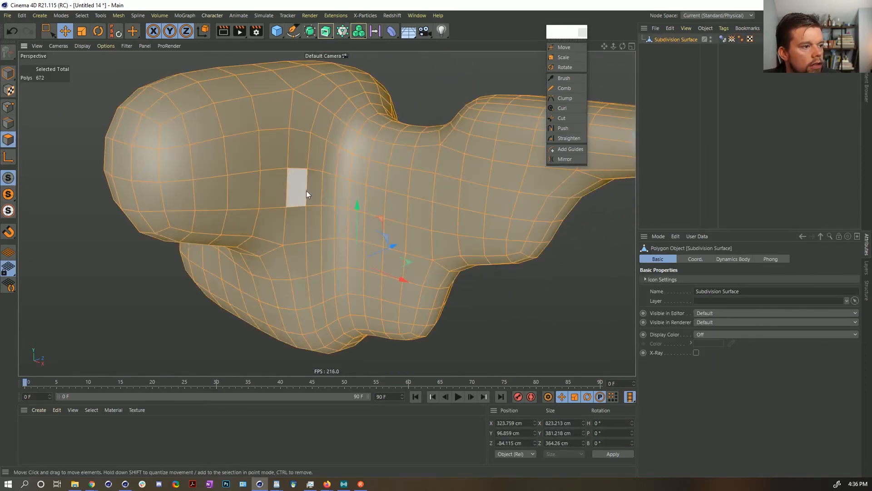
alt+drag(306, 190, 355, 207)
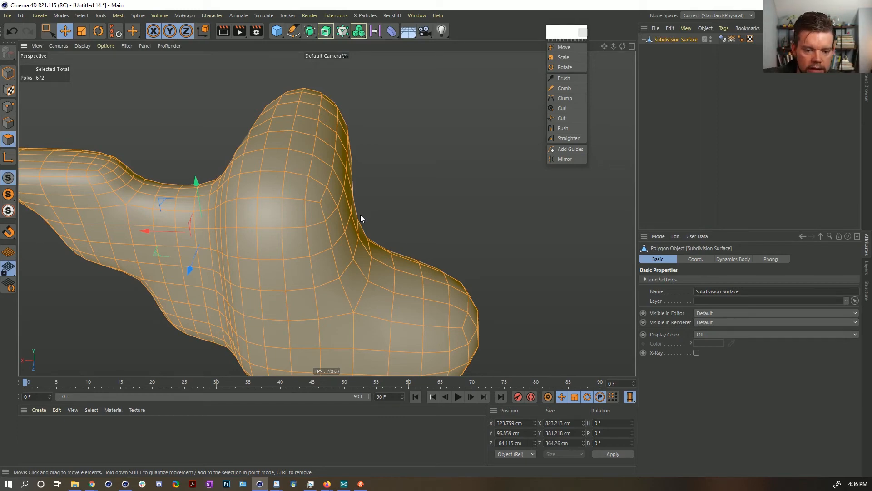
mouse_move(361, 218)
alt+mouse_down()
mouse_move(344, 219)
mouse_move(421, 211)
mouse_move(415, 231)
mouse_move(374, 227)
alt+mouse_up()
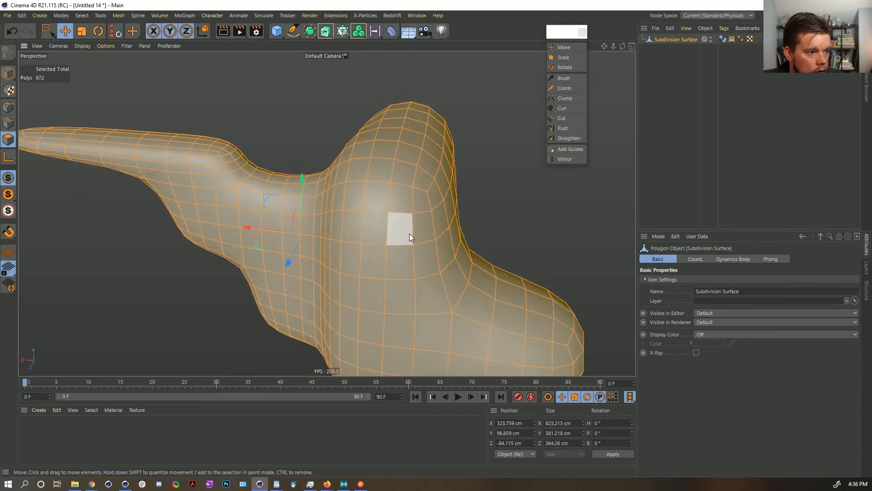
Bevel all points of the Subdivision Surface mesh with Limit enabled and a 175.9 cm offset, turning the grid into diagonal diamond polygons
click(8, 107)
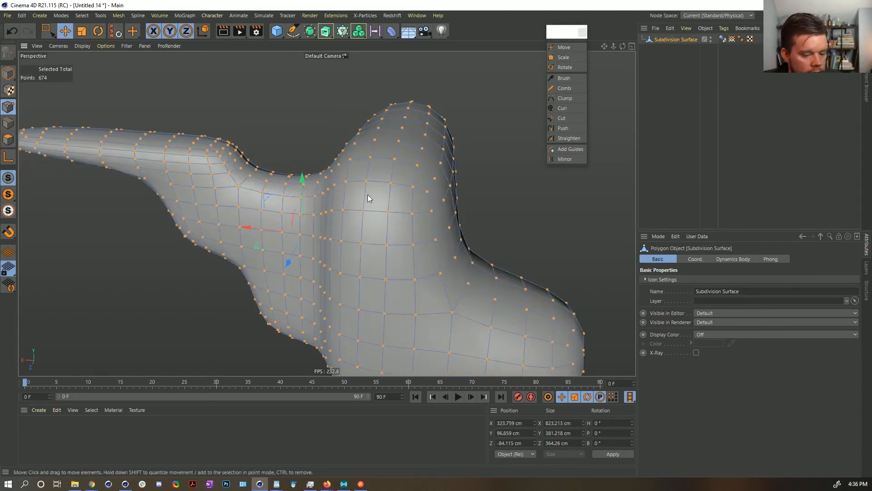
key(m)
key(s)
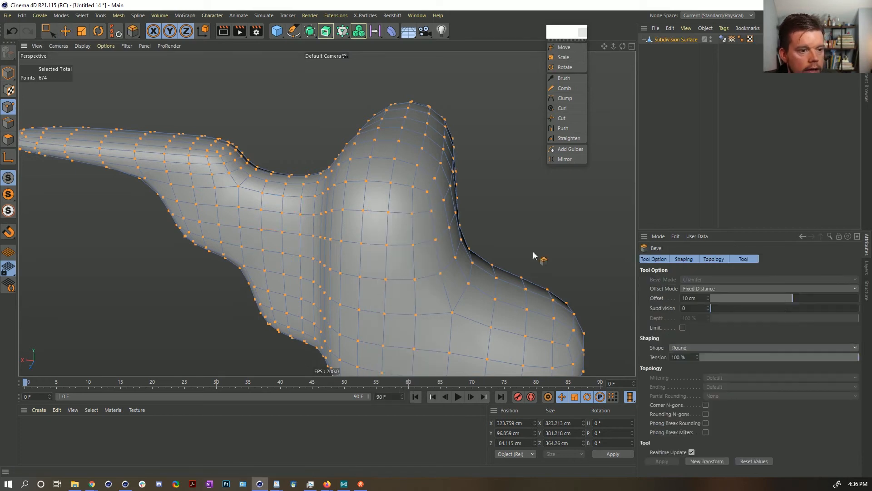
drag(705, 230, 700, 142)
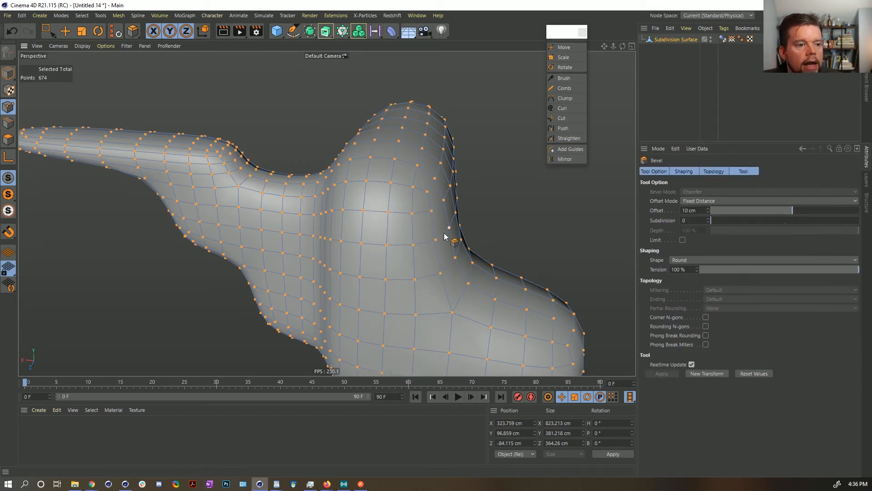
drag(423, 235, 447, 235)
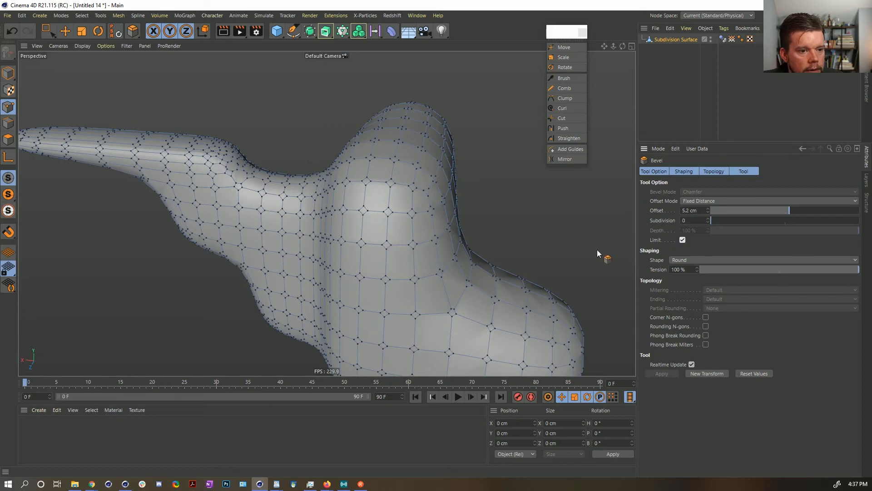
mouse_move(382, 237)
mouse_down()
mouse_move(481, 237)
mouse_move(320, 229)
mouse_move(432, 209)
mouse_move(359, 204)
mouse_up()
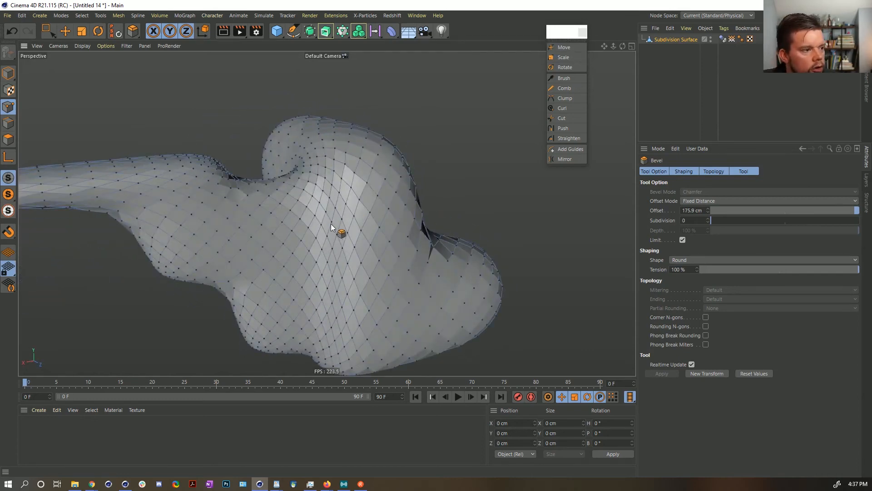
mouse_move(228, 217)
alt+mouse_down()
mouse_move(247, 235)
mouse_move(221, 256)
mouse_move(141, 219)
mouse_move(205, 247)
mouse_move(242, 246)
alt+mouse_up()
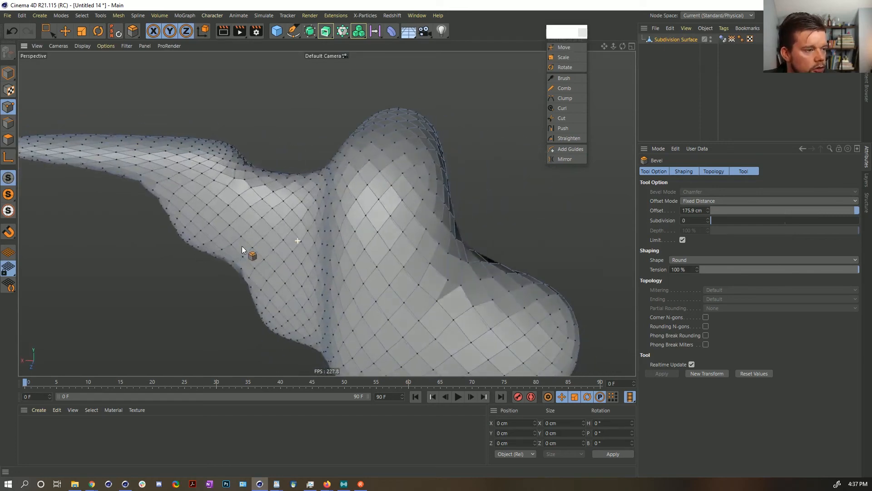
alt+drag(340, 199, 413, 129)
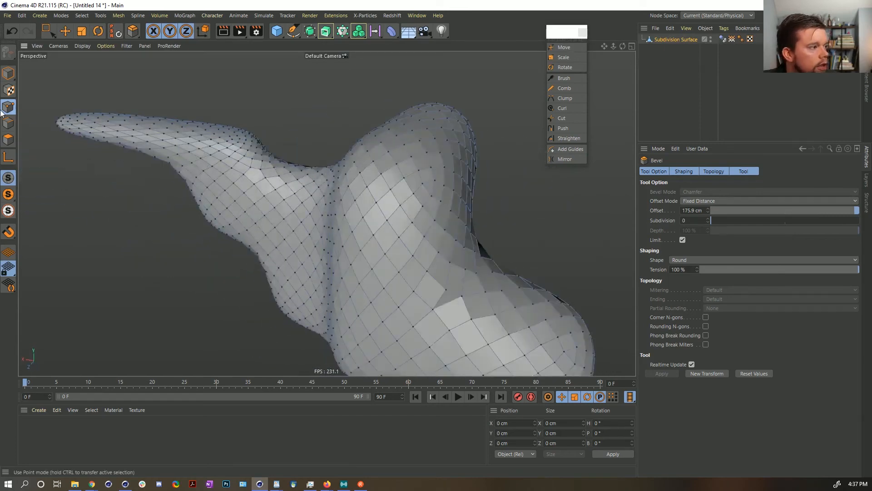
Select all points of the beveled mesh, merge the duplicates with Optimize, and inspect the diamond topology from several angles
key(ctrl+a)
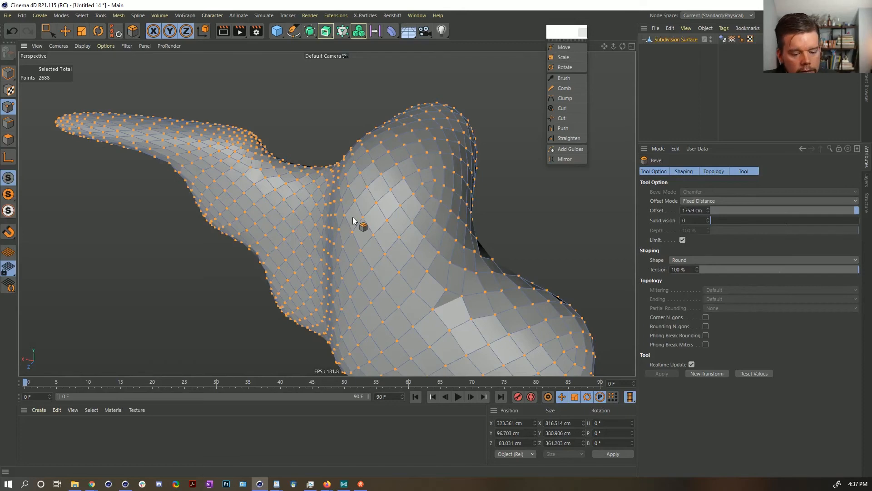
key(u)
key(o)
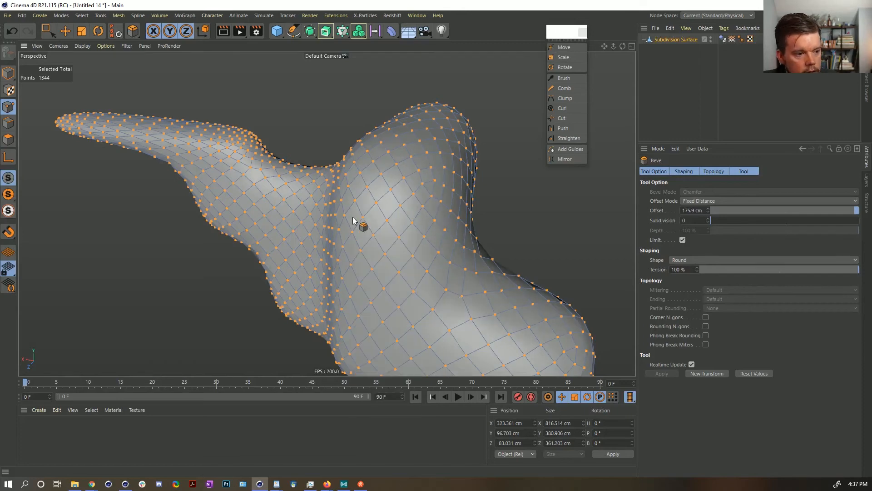
click(6, 80)
alt+drag(395, 214, 437, 236)
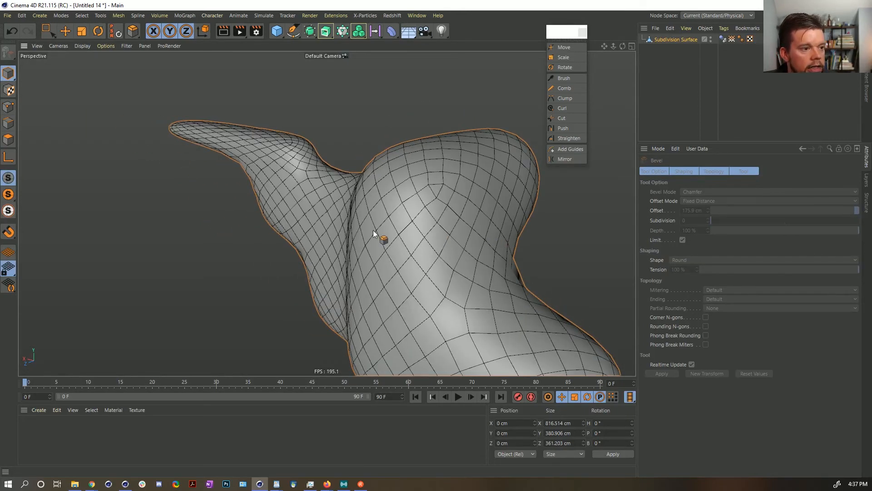
alt+drag(373, 234, 377, 189)
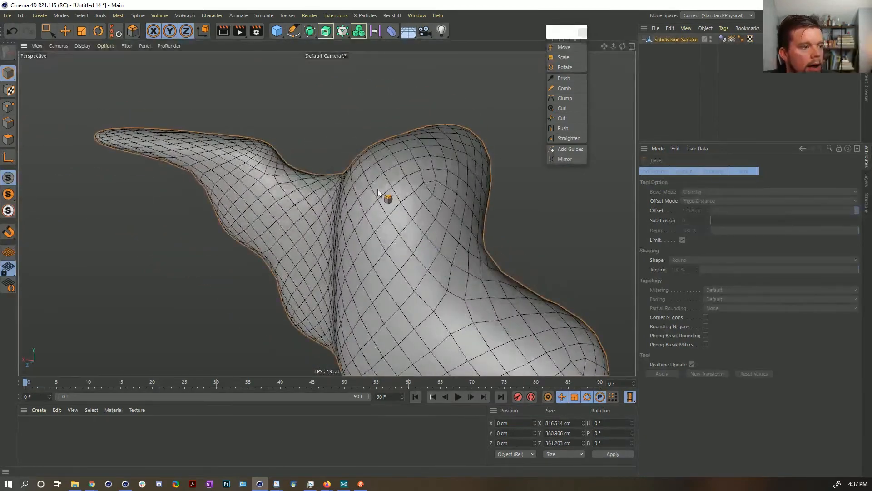
alt+drag(408, 239, 459, 260)
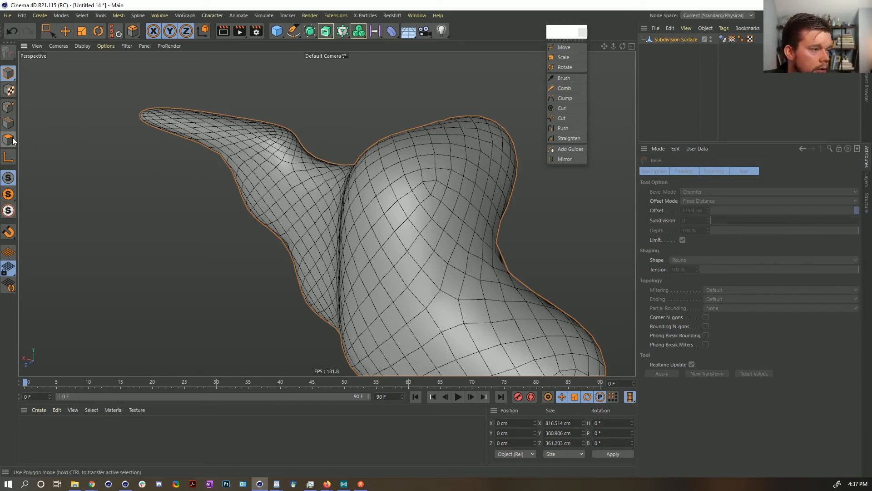
Paste the diamond-topology mesh into the [2b]Scales_HairTest.c4d scene
click(414, 14)
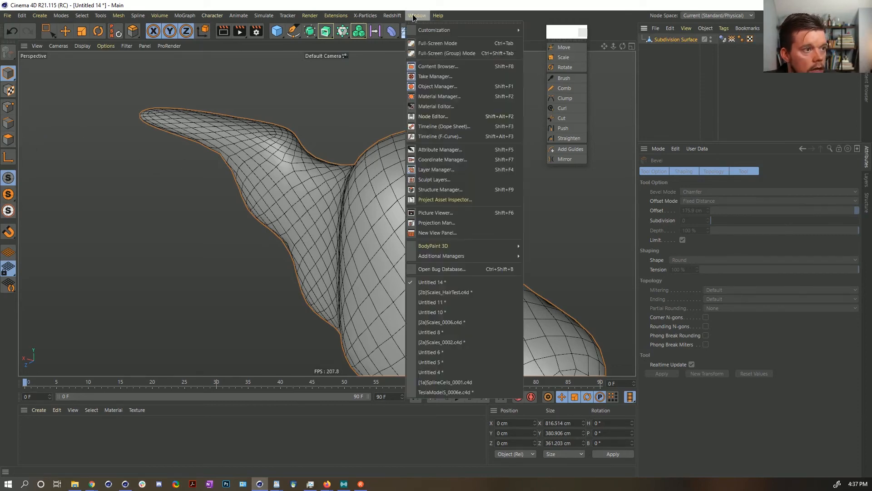
click(473, 290)
key(ctrl+v)
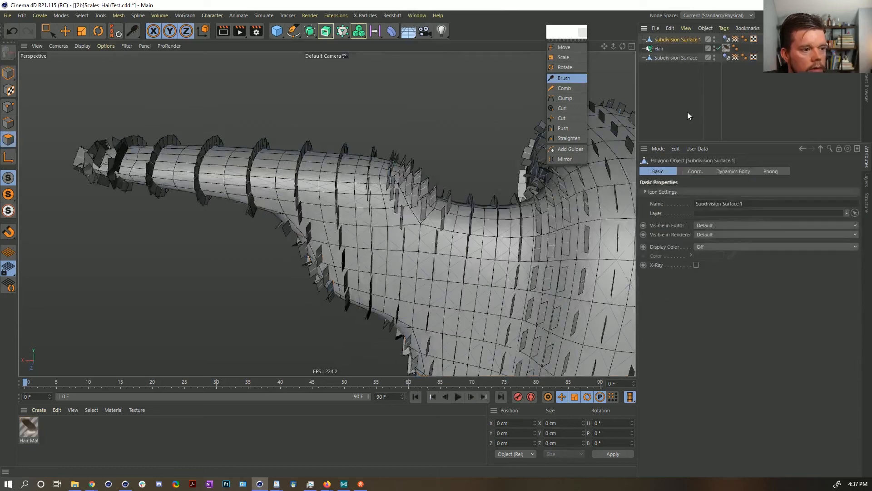
Link the Hair object's guides to Subdivision Surface.1, regrow them, and hide the original Subdivision Surface in the editor
click(663, 49)
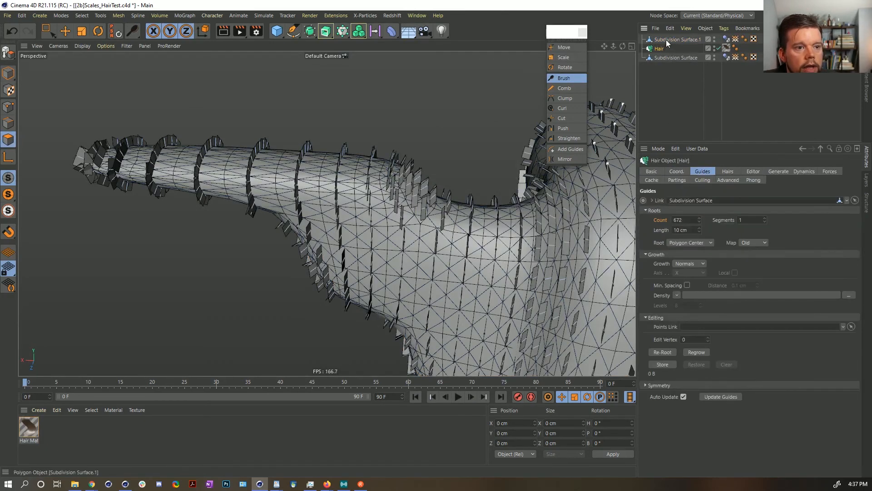
drag(666, 36, 688, 205)
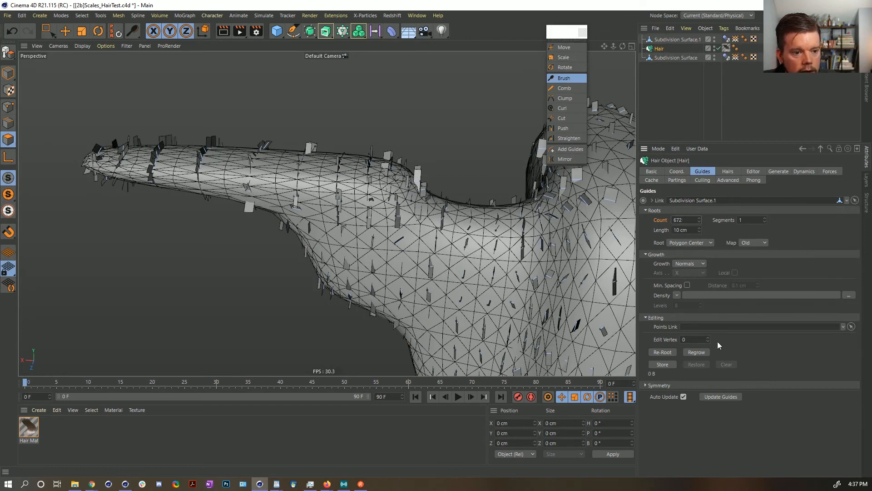
click(696, 352)
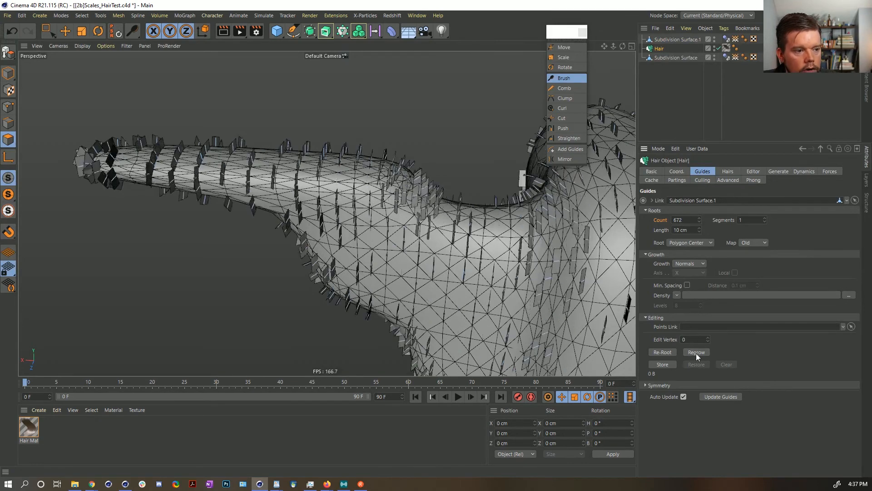
click(714, 56)
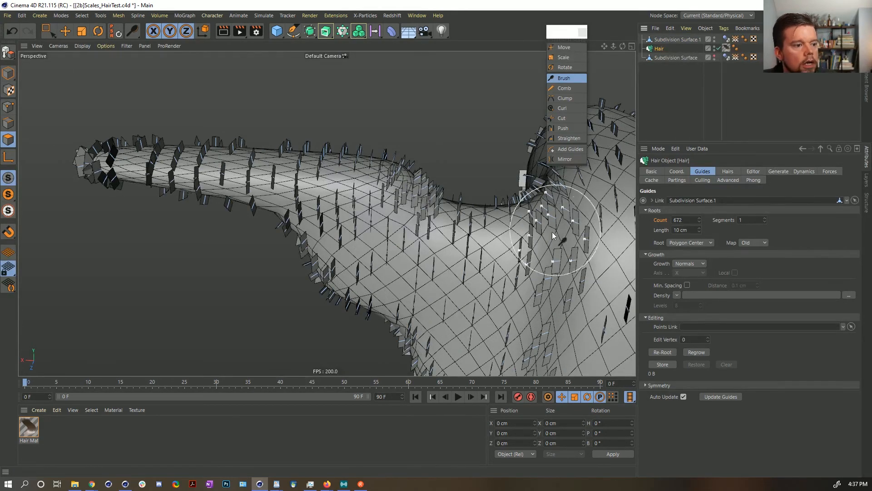
Try adjusting the Hair guide count with Polygon Center roots, and regrow the guides
alt+drag(545, 234, 482, 245)
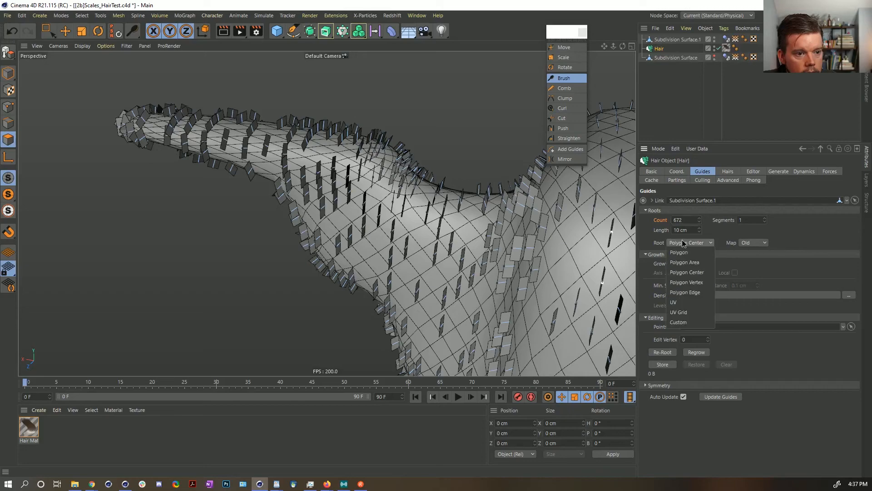
alt+drag(586, 263, 342, 230)
click(6, 73)
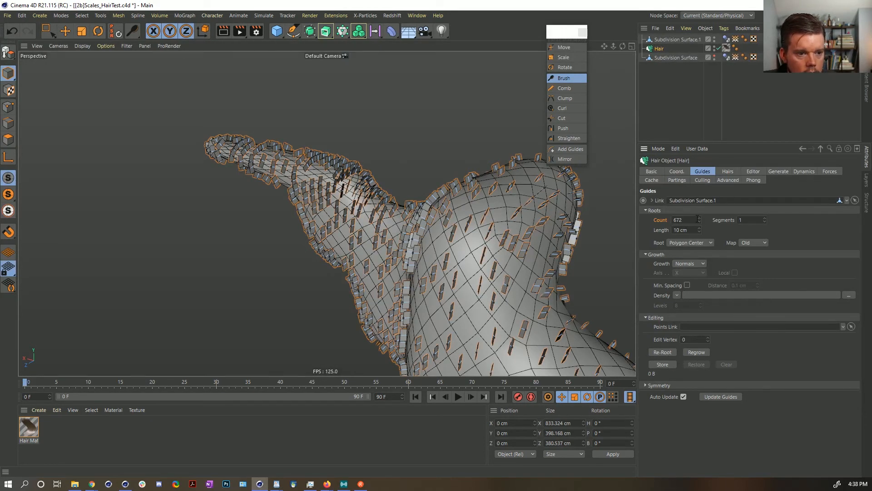
mouse_move(699, 220)
mouse_down()
mouse_move(699, 273)
mouse_move(699, 220)
mouse_up()
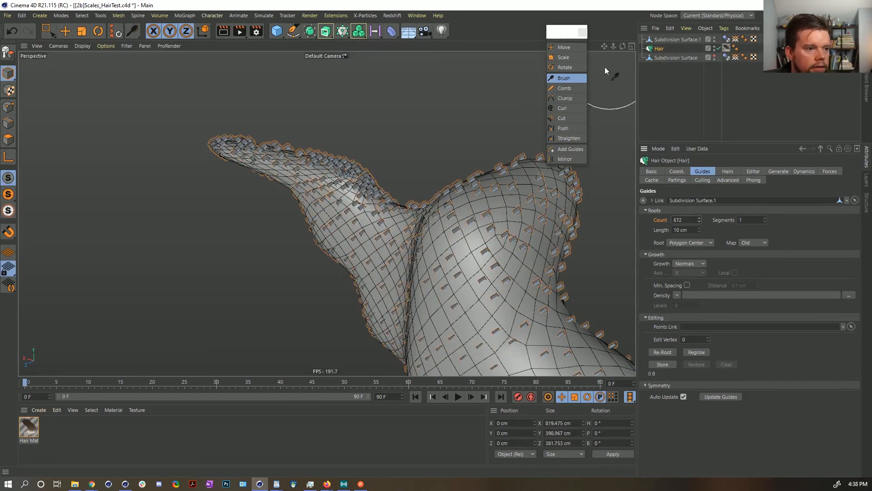
scroll(580, 186, up, 6)
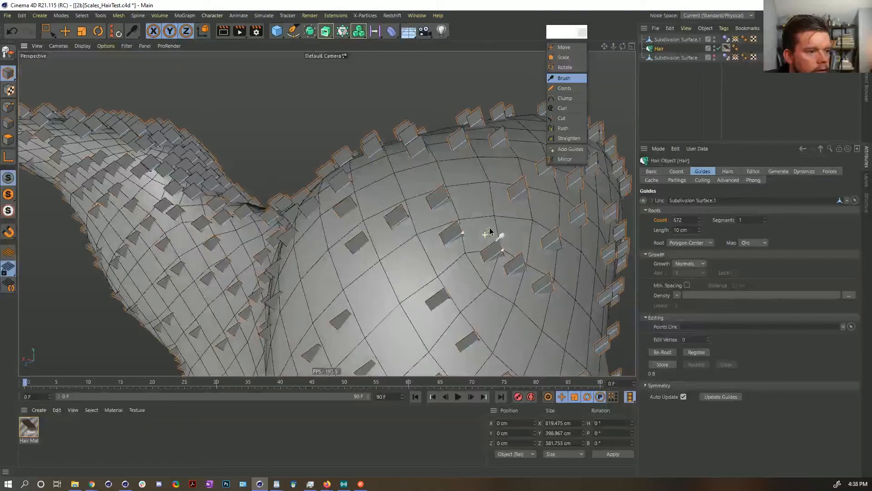
click(698, 352)
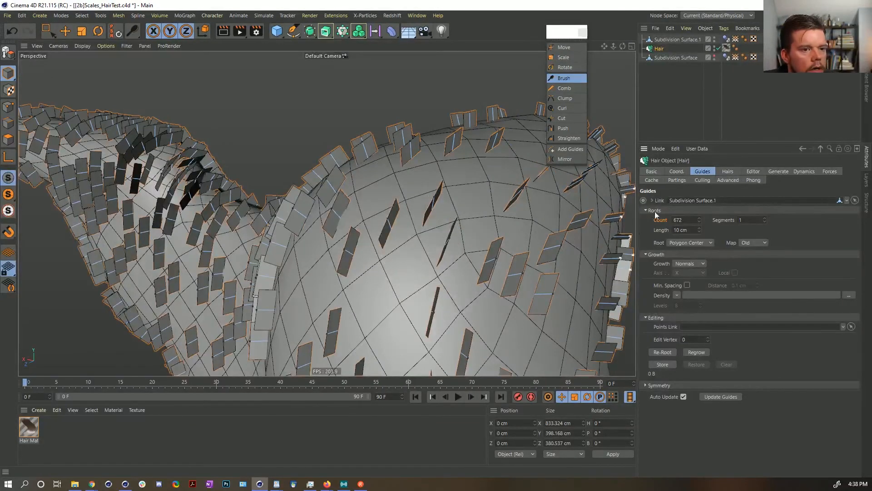
Review the Hair object's Editor, Hairs and Generate settings and examine the flat hairs' alignment across the model
alt+drag(511, 239, 479, 149)
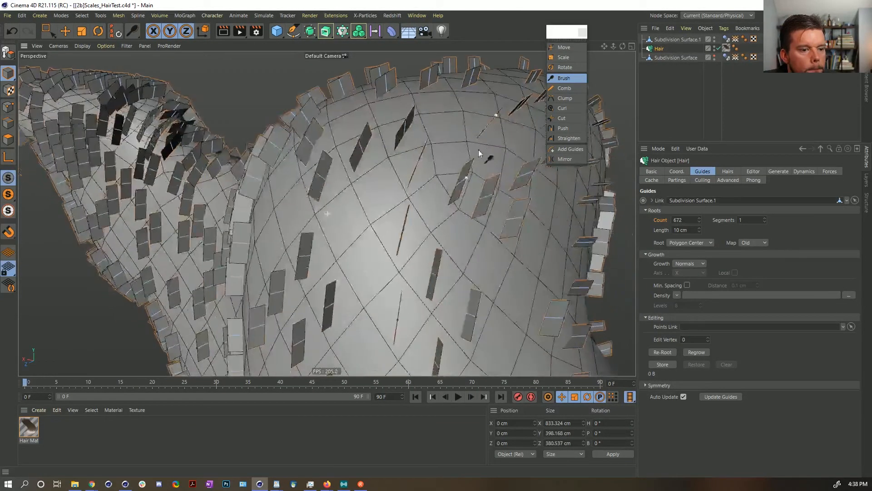
scroll(485, 175, down, 3)
click(774, 173)
click(763, 173)
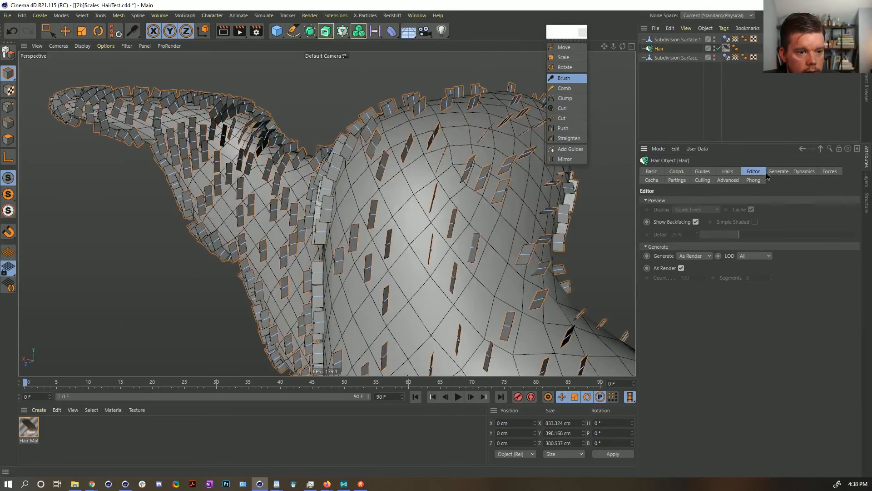
click(754, 180)
click(751, 173)
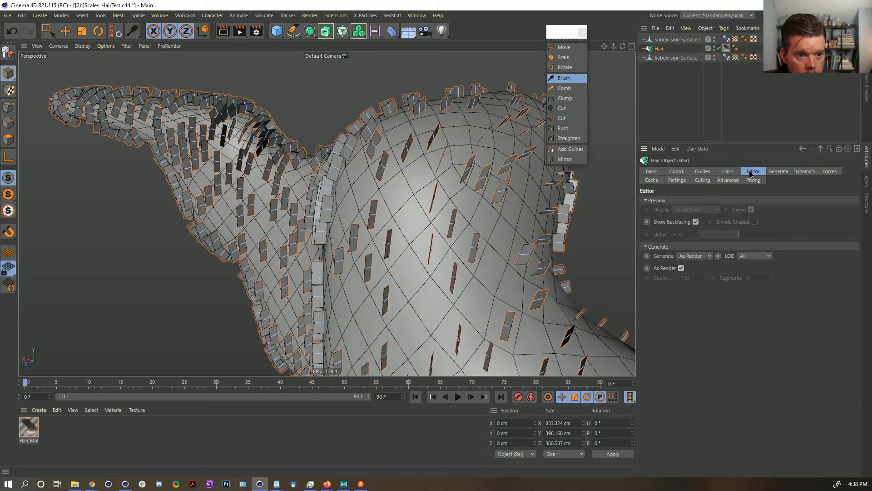
click(728, 172)
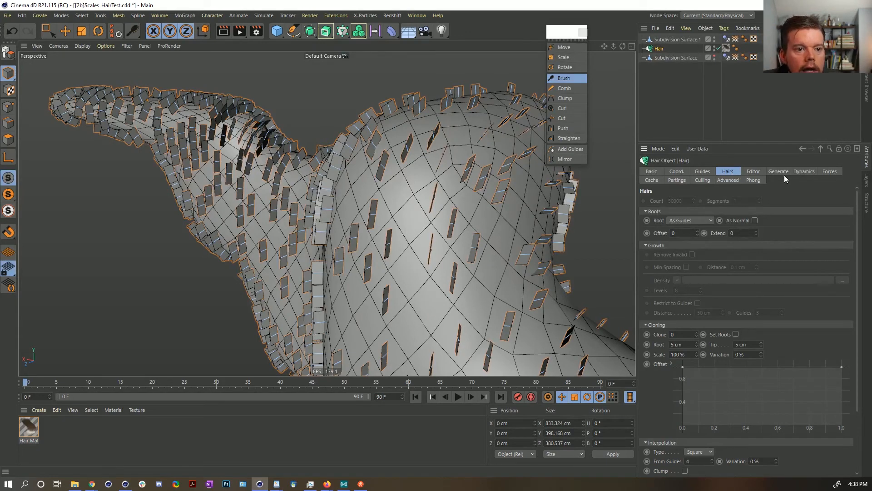
click(753, 172)
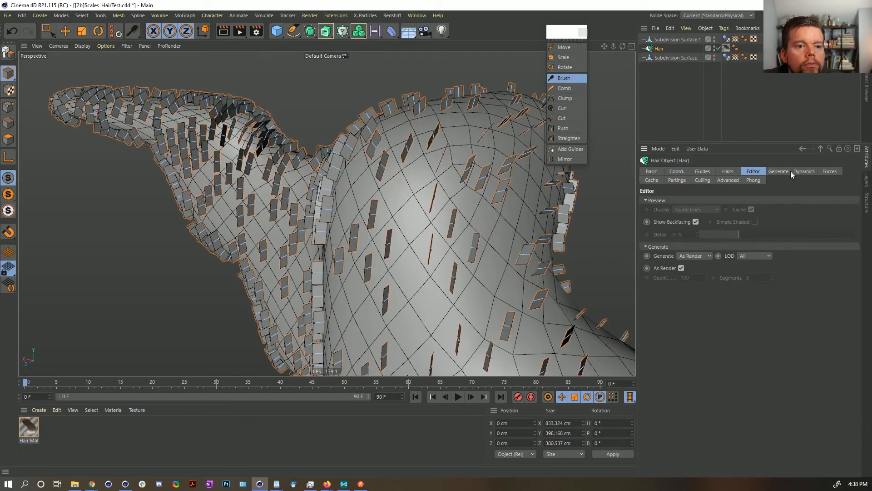
click(778, 172)
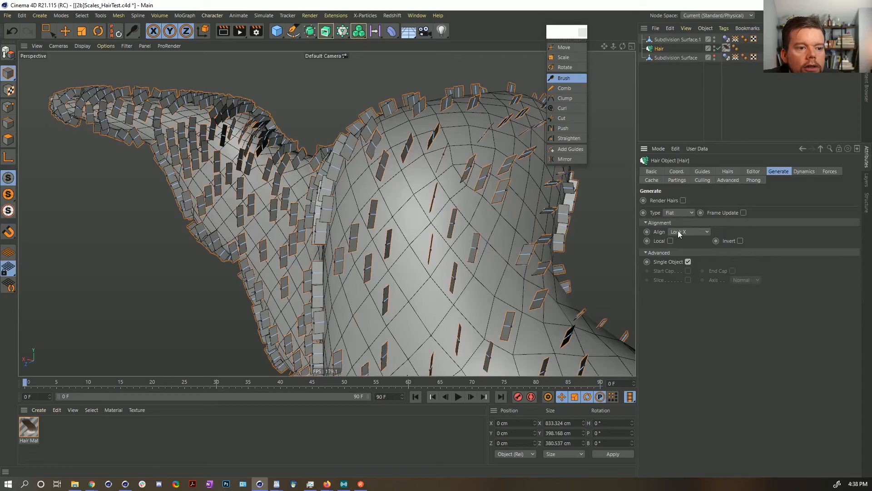
alt+drag(538, 215, 402, 247)
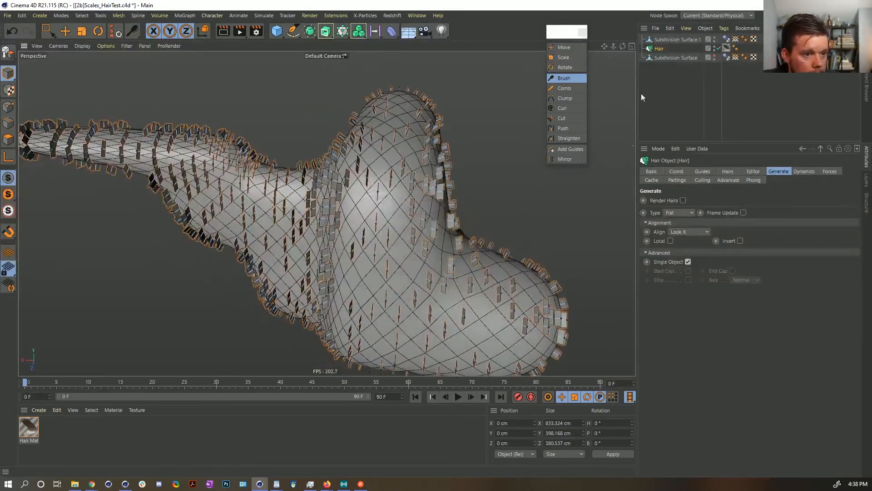
Disable the existing Hair object and add a new Hair object to the original Subdivision Surface
click(718, 49)
click(668, 58)
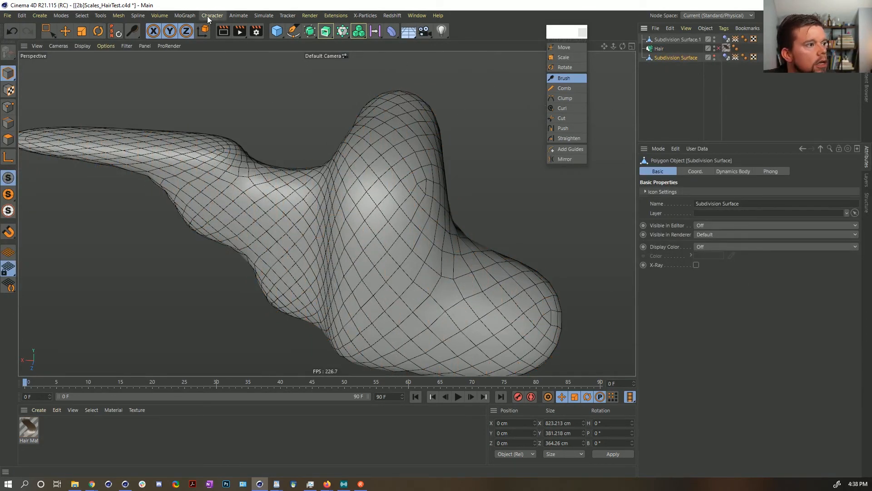
click(261, 16)
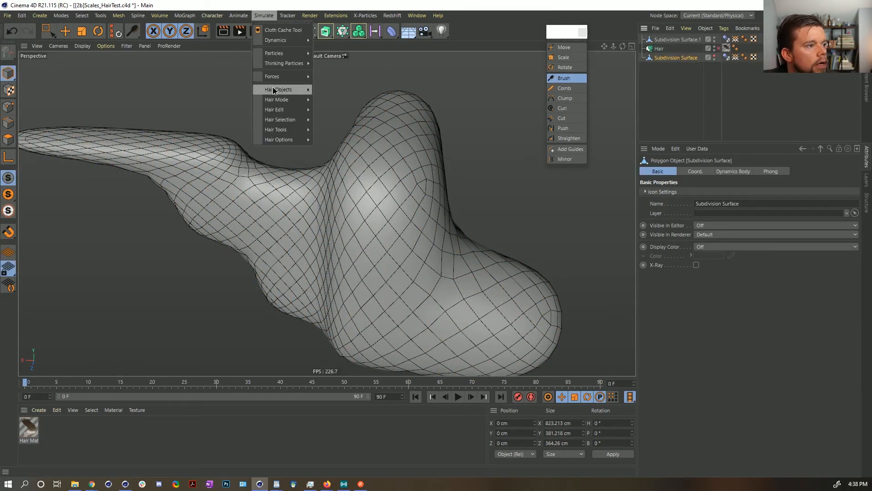
mouse_move(278, 90)
click(339, 92)
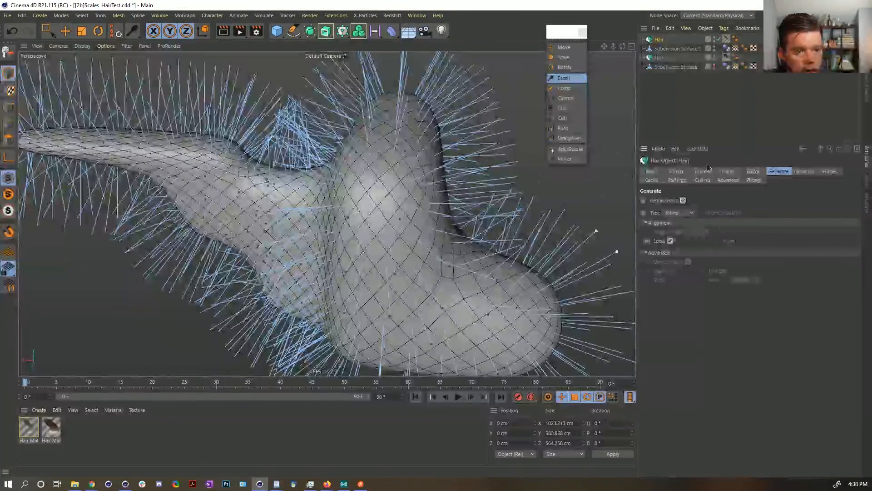
Set the new Hair object's guide length to 10 cm
double_click(691, 229)
text(1)
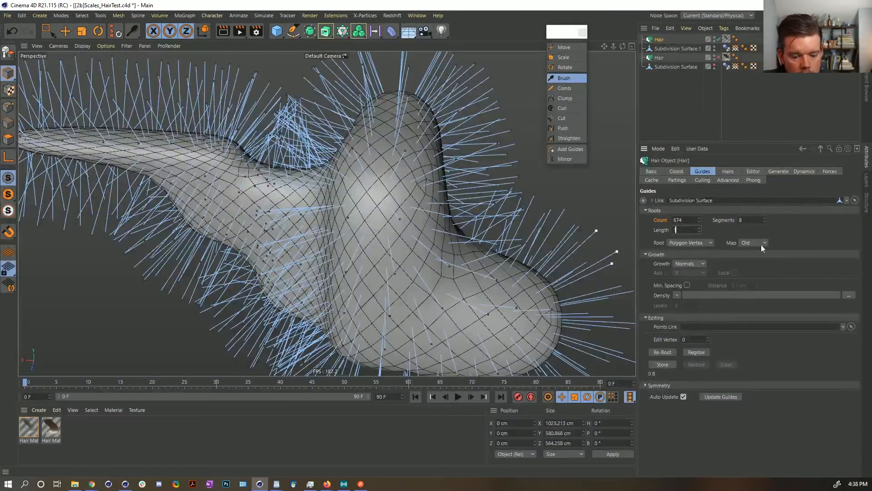
text(0)
key(Return)
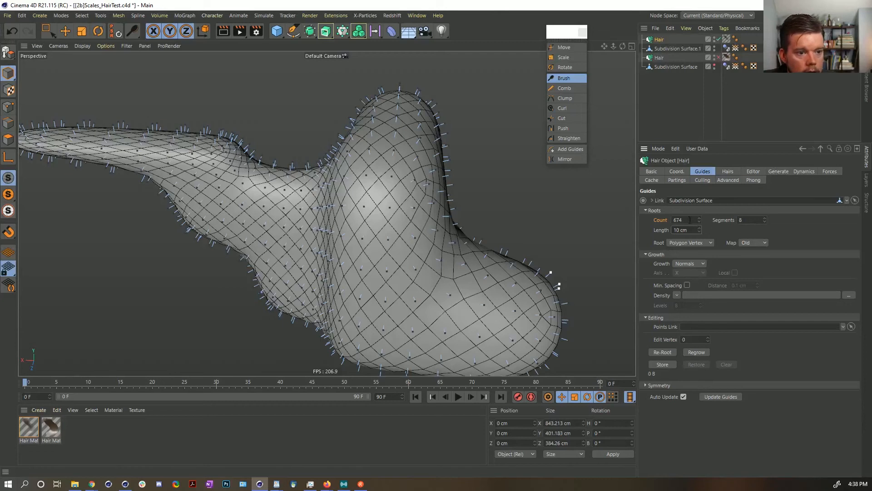
Root the new Hair object's guides at Polygon Center with the New map, and examine their distribution over the mesh
click(693, 242)
click(699, 269)
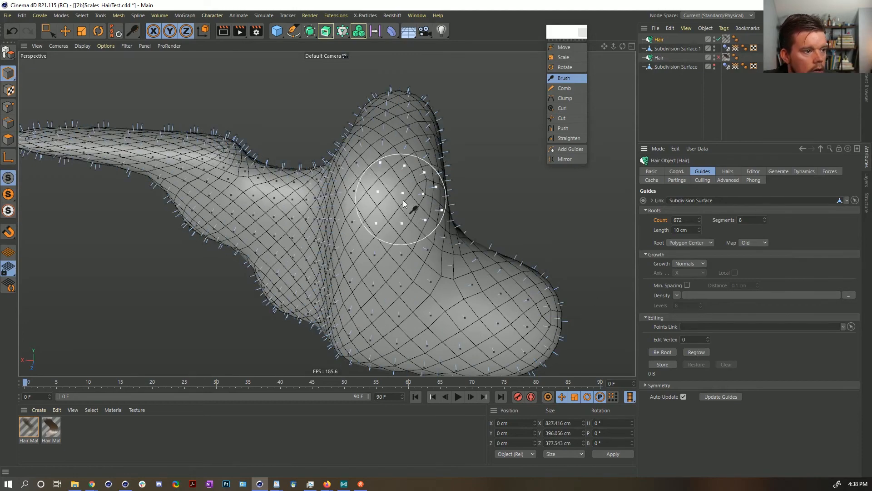
mouse_move(411, 204)
alt+mouse_down()
mouse_move(490, 226)
mouse_move(460, 218)
mouse_move(448, 230)
mouse_move(422, 213)
mouse_move(420, 203)
alt+mouse_up()
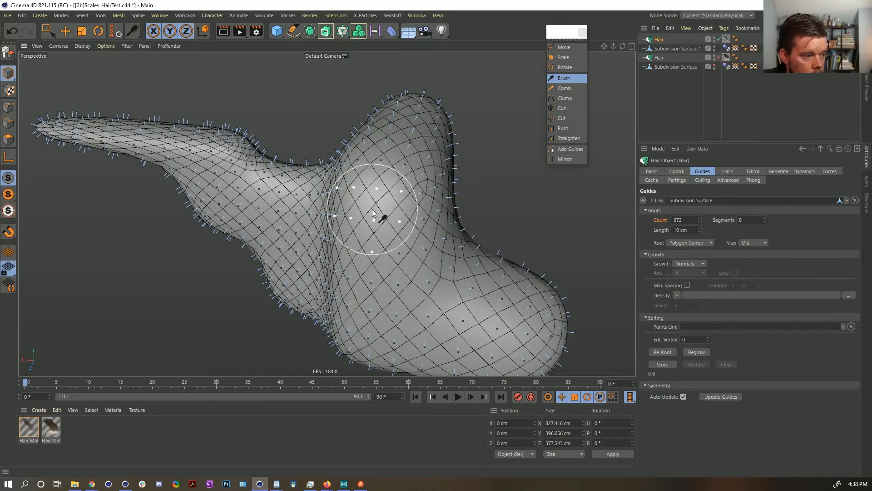
mouse_move(372, 209)
alt+mouse_down()
mouse_move(448, 208)
mouse_move(335, 201)
mouse_move(381, 144)
mouse_move(369, 203)
mouse_move(296, 181)
mouse_move(415, 227)
mouse_move(376, 218)
mouse_move(385, 216)
alt+mouse_up()
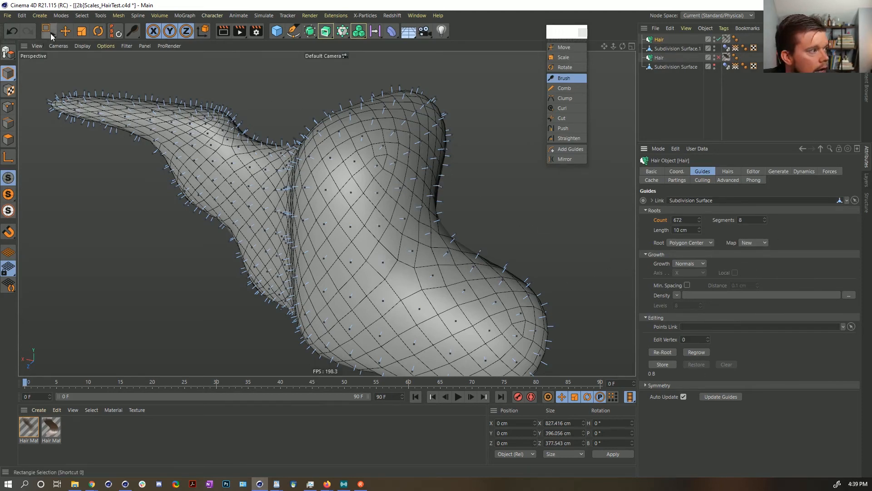
click(65, 31)
scroll(366, 170, up, 5)
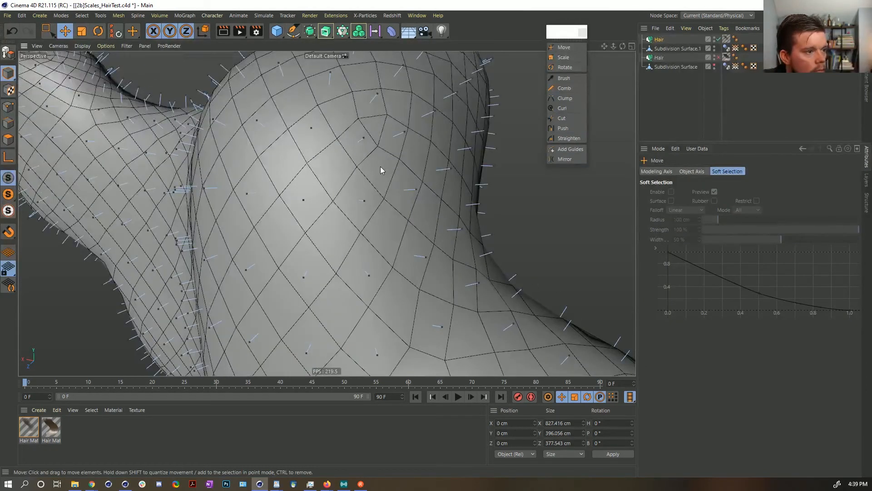
click(659, 39)
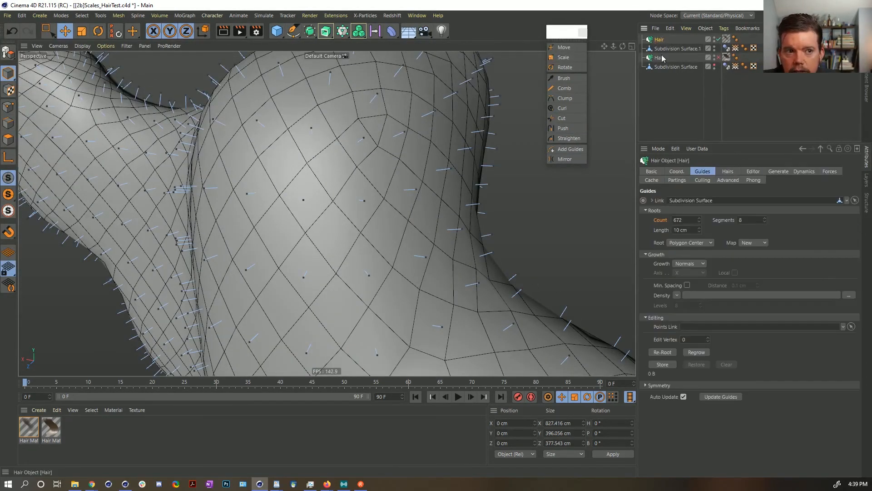
click(692, 220)
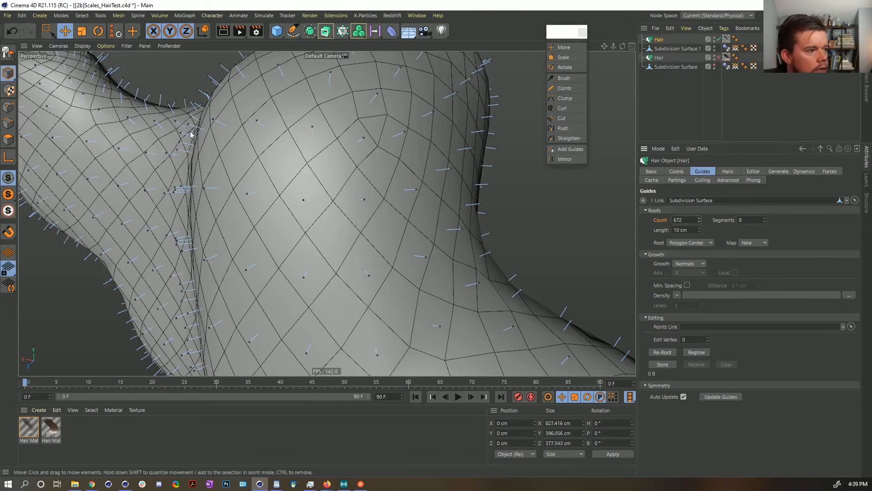
Optimize all points of Subdivision Surface.1, including polygons and unused points, with a 0.001 cm tolerance
click(7, 107)
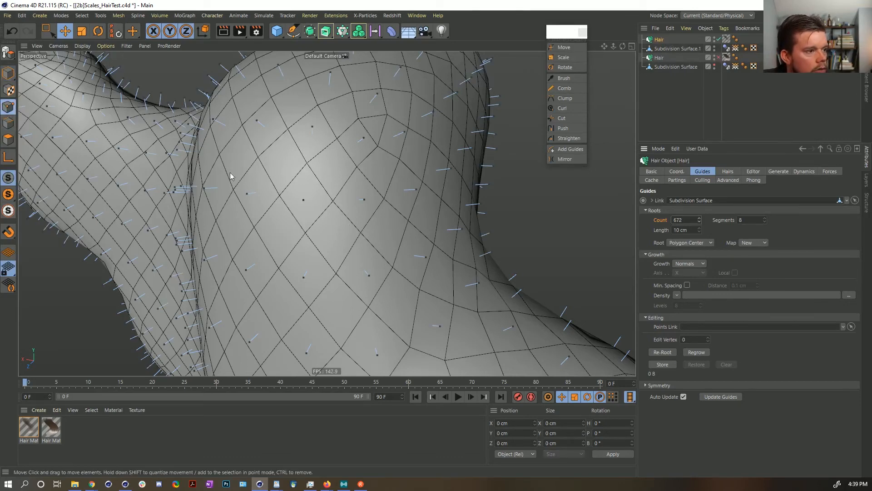
click(677, 49)
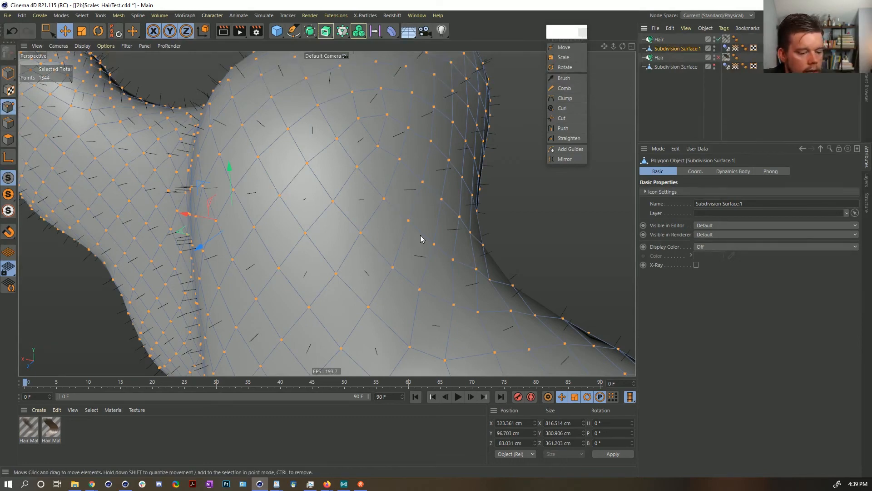
key(u)
key(o)
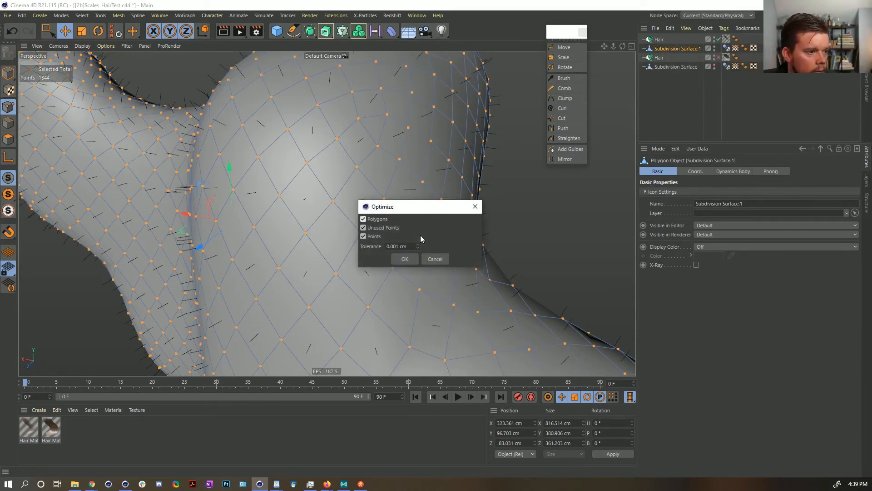
click(402, 263)
Select all polygons of Subdivision Surface.1 and delete the newest Hair object
click(8, 139)
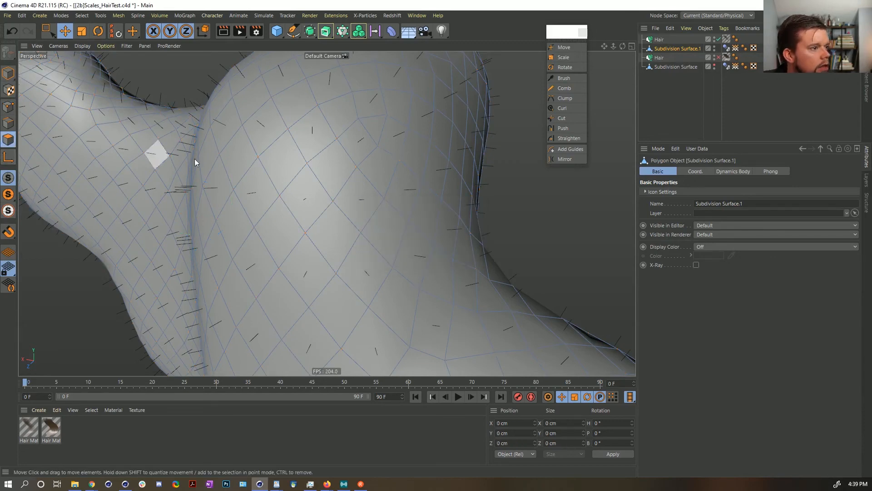
key(ctrl+a)
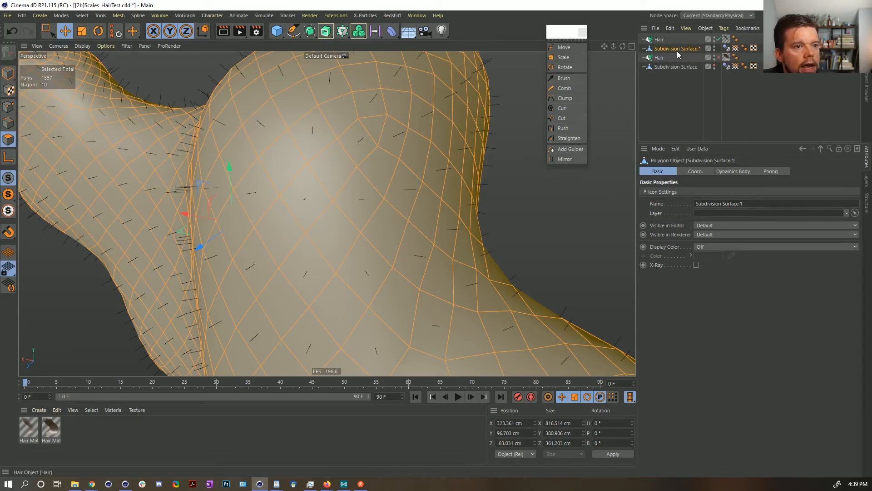
click(660, 39)
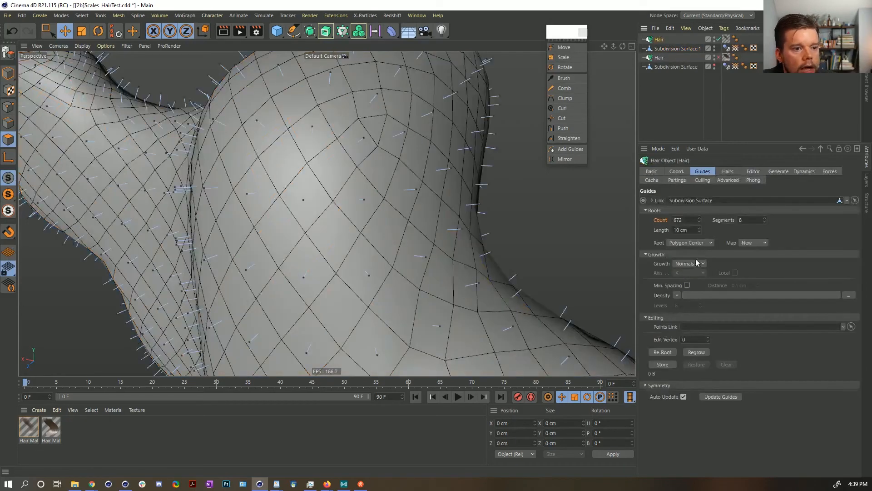
key(Delete)
Add a Hair object to the selected polygons of Subdivision Surface.1 and root its guides at Polygon Center
click(438, 91)
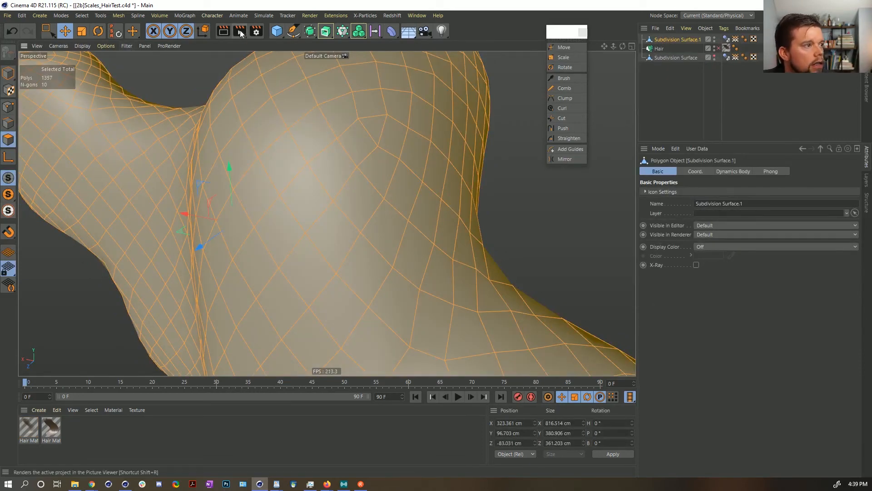
click(263, 15)
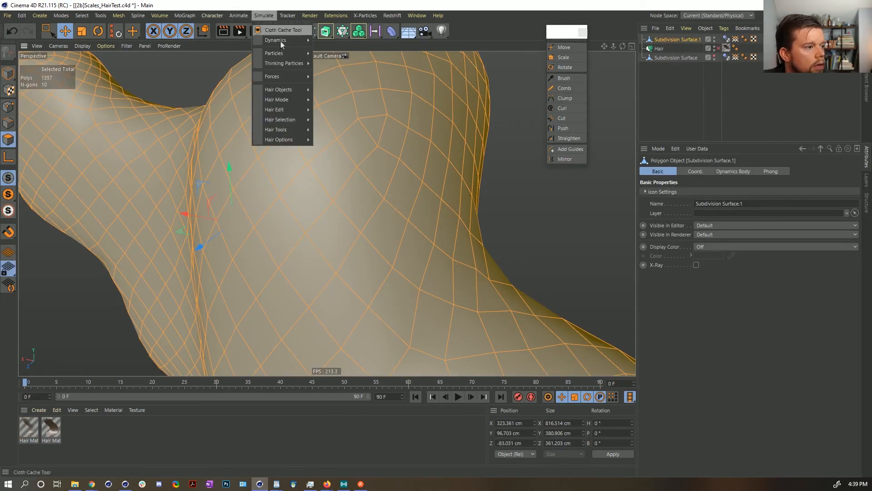
mouse_move(296, 79)
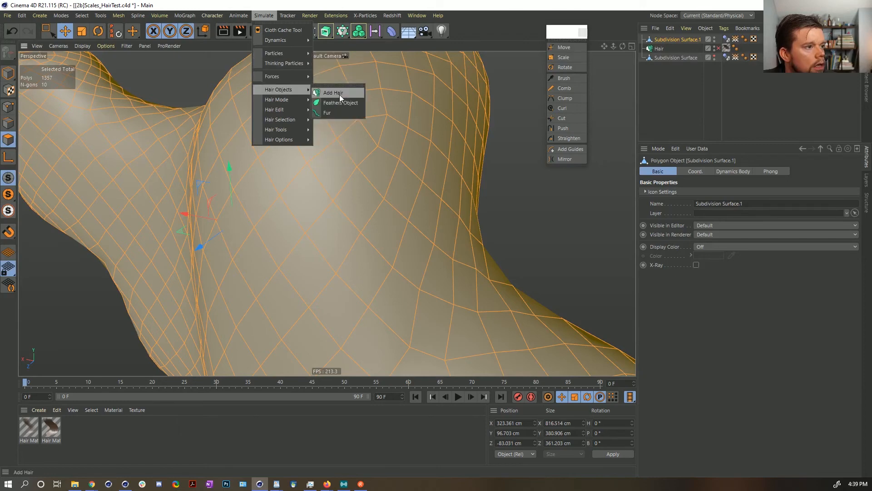
click(339, 94)
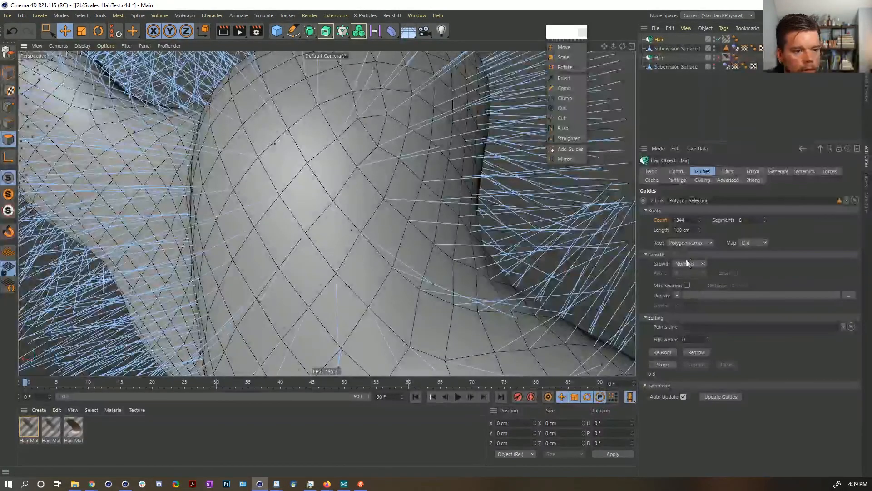
click(700, 242)
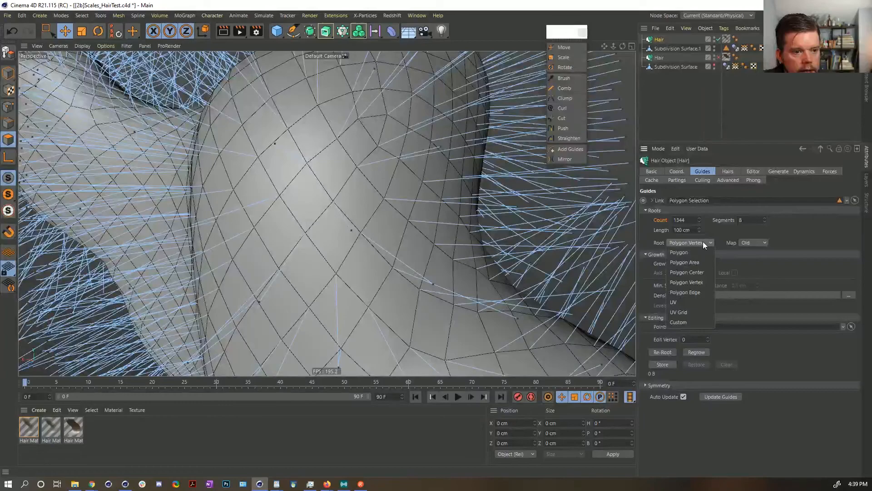
click(702, 272)
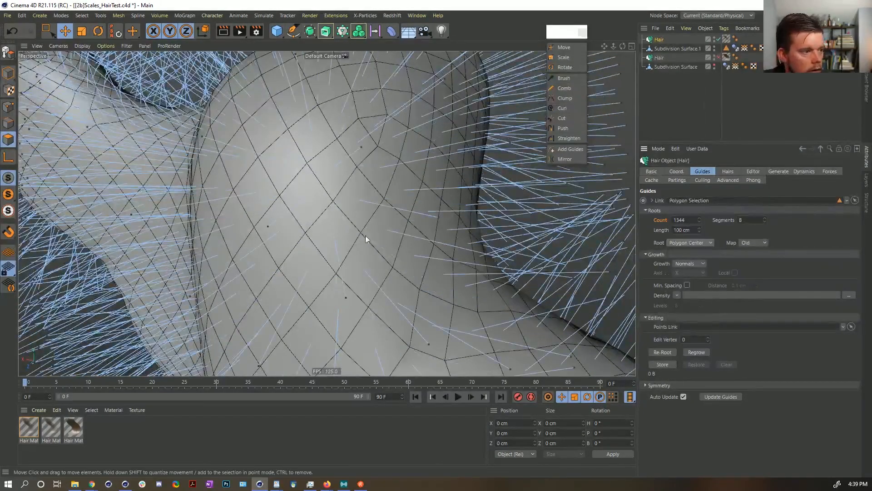
Set the polygon-selection Hair object's guide length to 10 cm
alt+drag(324, 246, 364, 219)
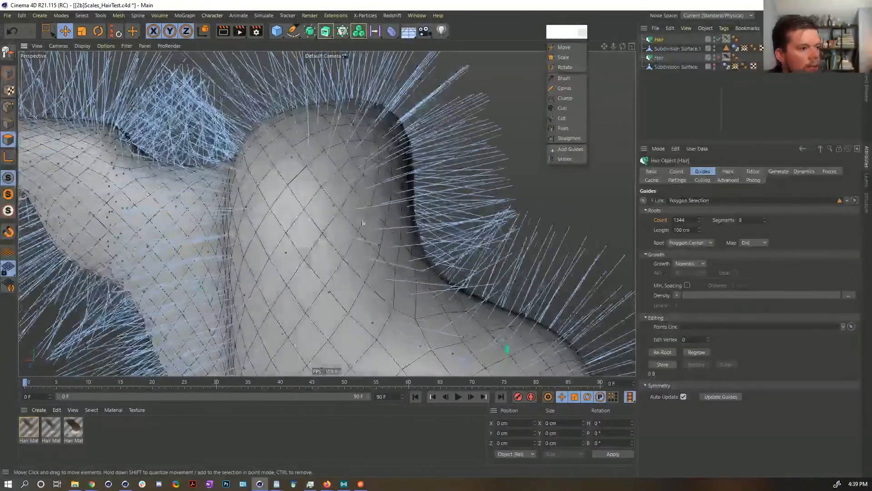
double_click(698, 230)
text(10)
key(Return)
alt+drag(452, 247, 335, 229)
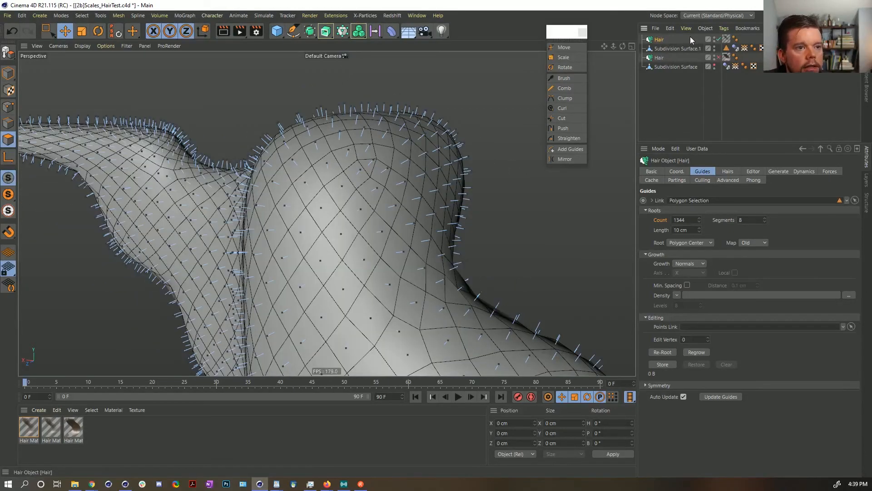
Delete the polygon-selection Hair object, then re-enable and select the flat-hair object
key(Delete)
click(716, 49)
click(659, 49)
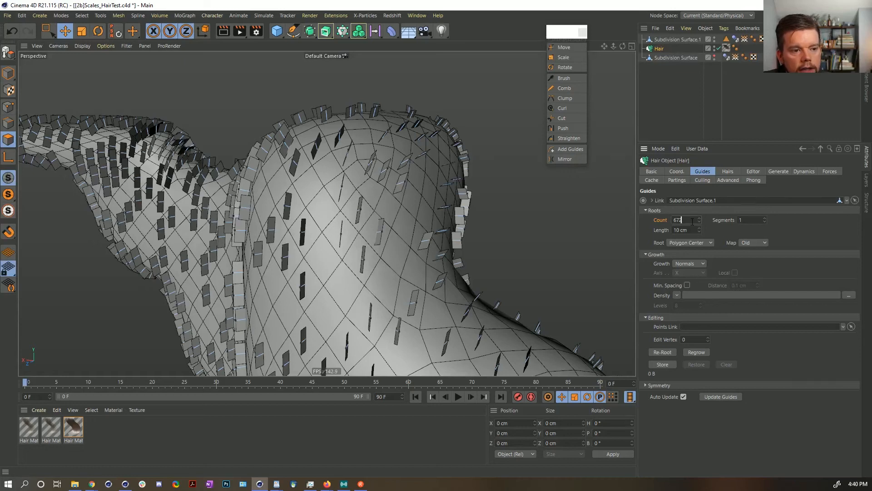
Try relinking the flat Hair object's guides to Subdivision Surface.1 and raising their count
click(696, 242)
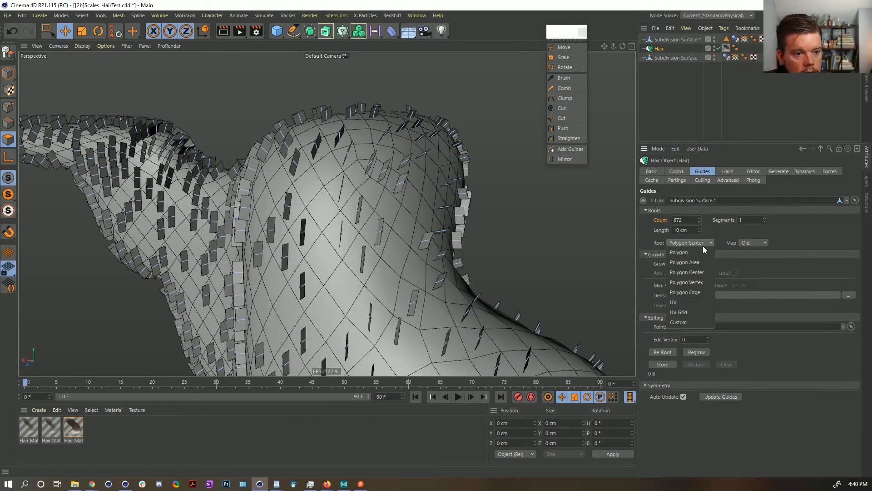
click(793, 247)
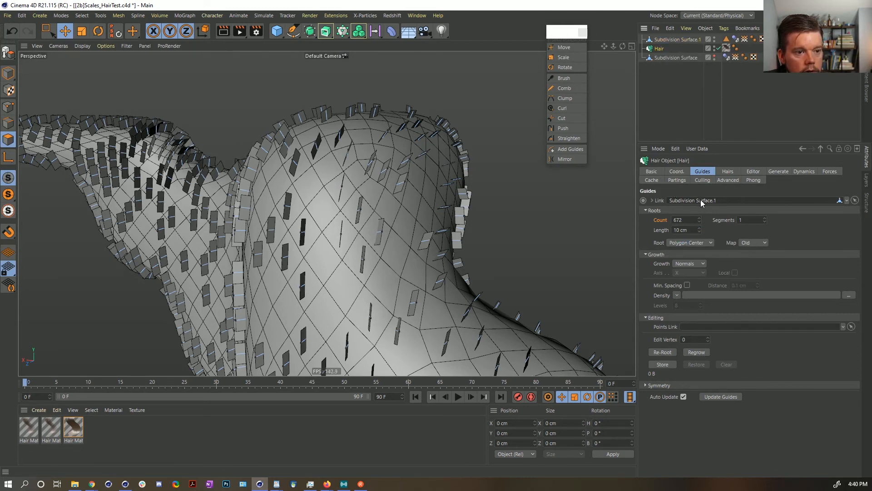
drag(666, 40, 680, 86)
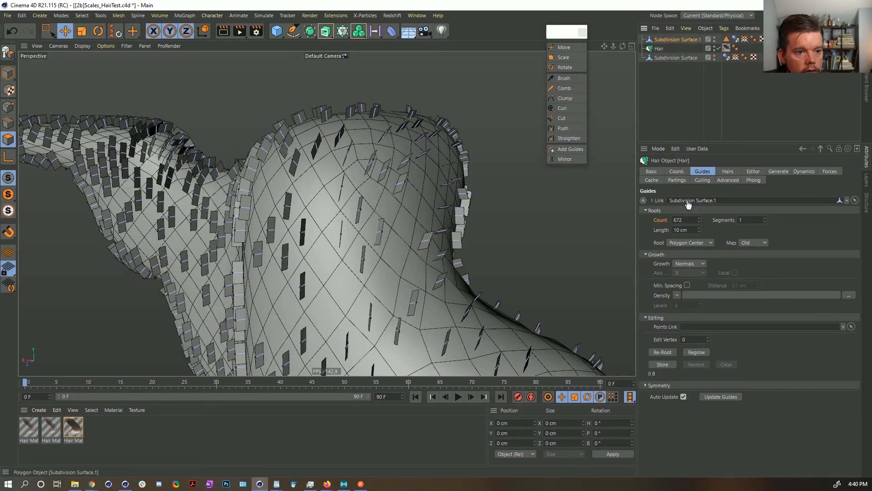
click(683, 220)
text(0)
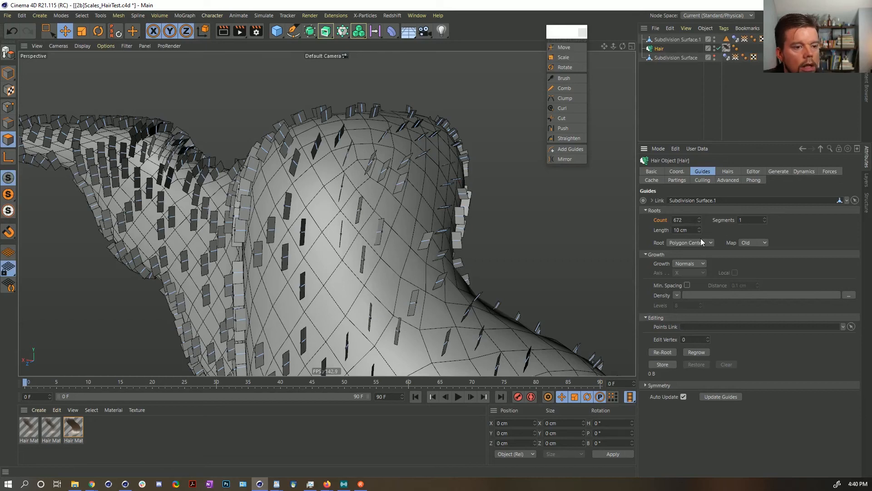
Add another Hair object to the polygon selection of Subdivision Surface.1
click(667, 39)
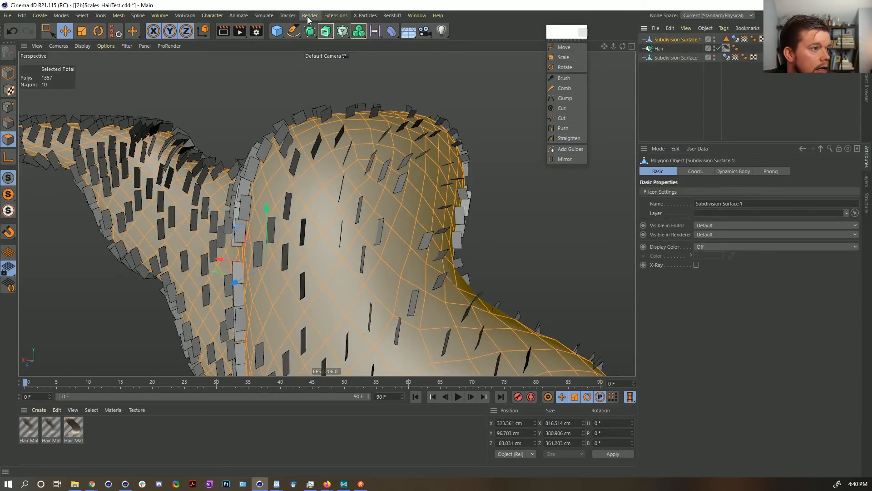
click(270, 16)
mouse_move(278, 89)
click(327, 89)
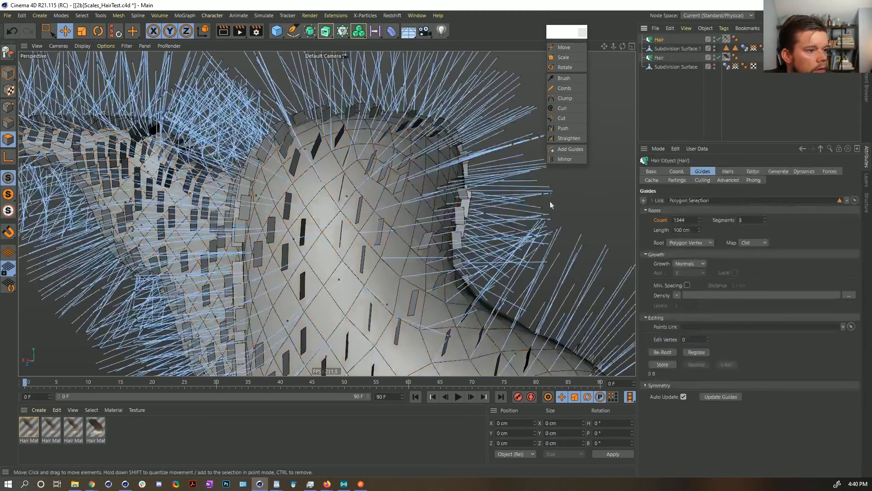
mouse_move(352, 253)
alt+mouse_down()
mouse_move(392, 251)
mouse_move(380, 253)
alt+mouse_up()
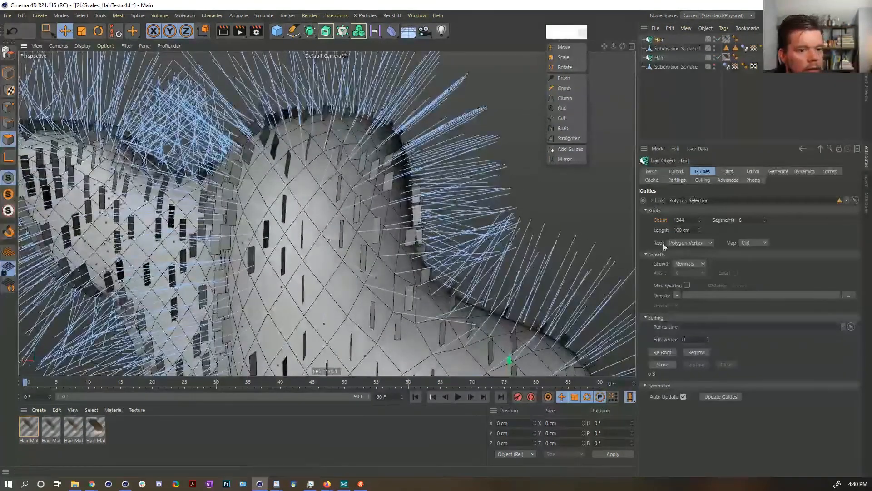
Root the added Hair object's guides at Polygon Center and raise the guide count to 1357
click(685, 243)
click(691, 271)
click(686, 220)
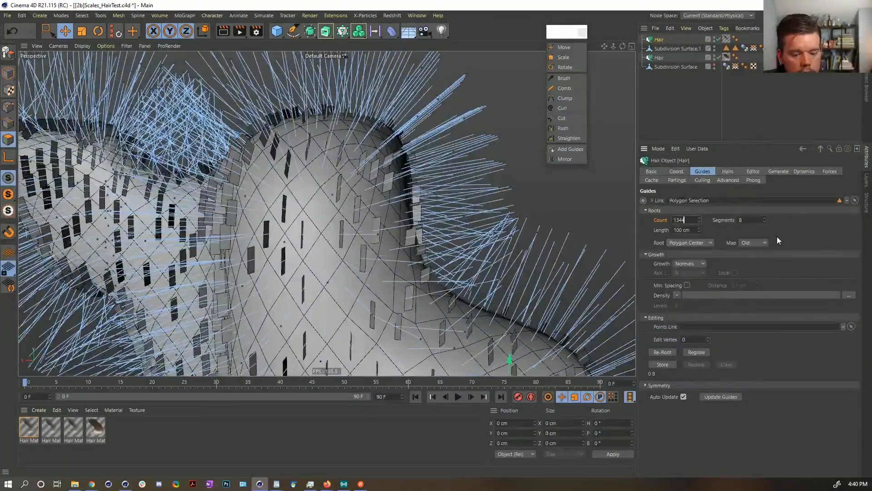
text(0)
key(Return)
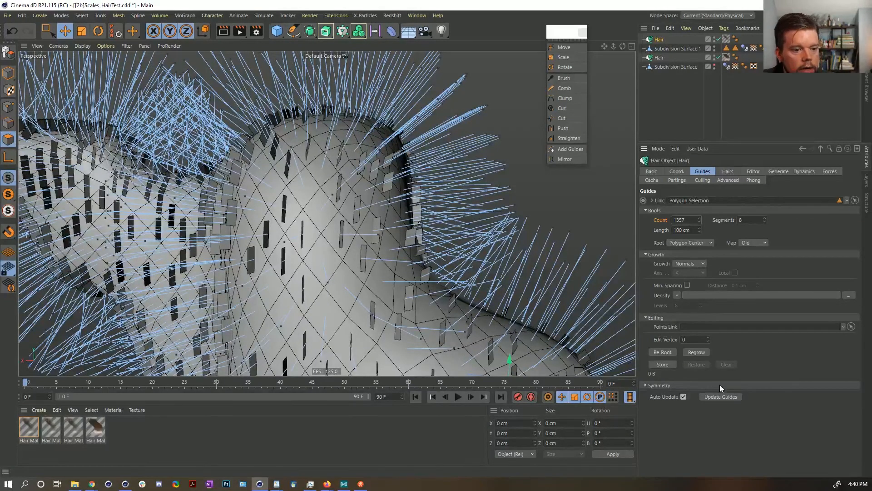
Shorten the added Hair object's guides to a length of 10 cm
alt+drag(425, 244, 387, 240)
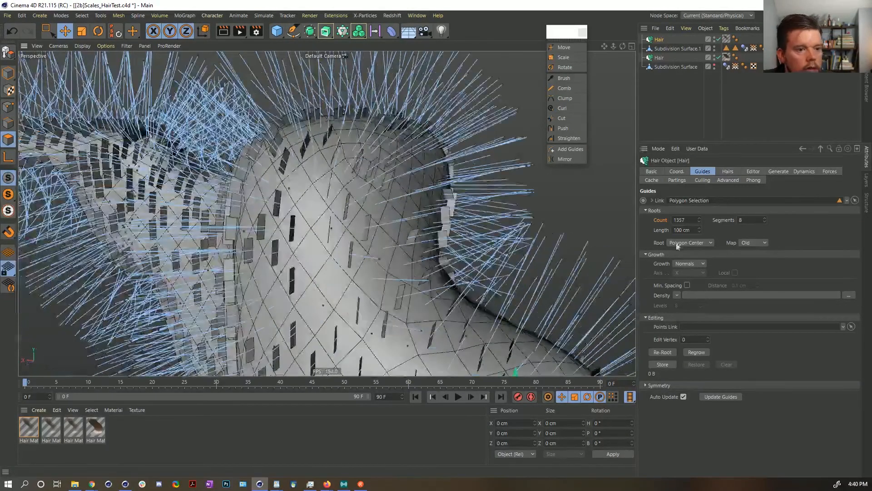
drag(690, 230, 601, 240)
text(10)
key(Return)
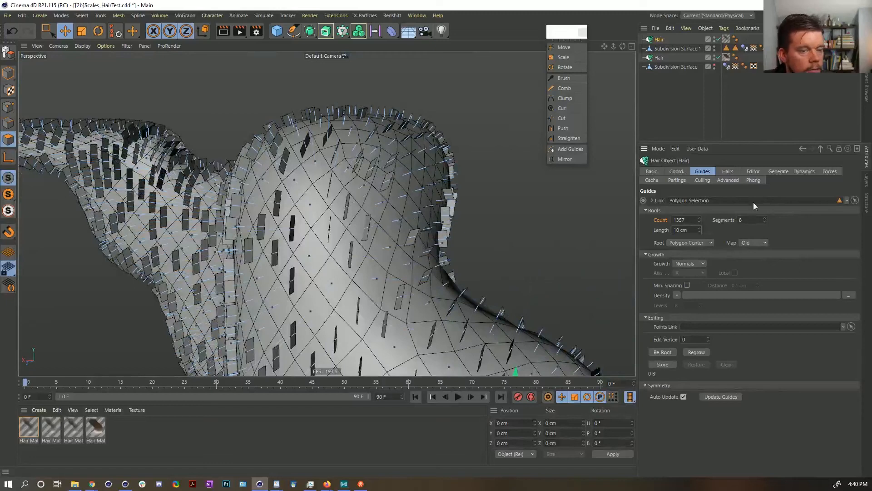
Set the added Hair object's hair roots to As Guides and open its Dynamics settings
click(802, 171)
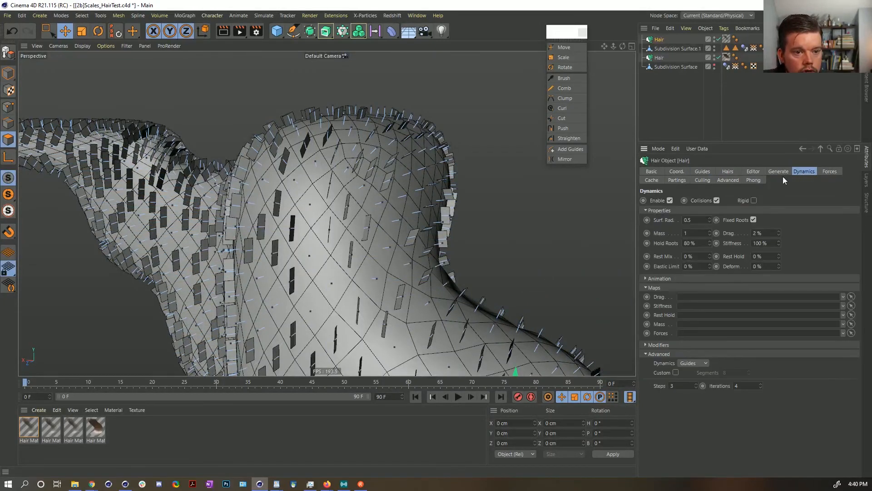
click(728, 172)
click(688, 221)
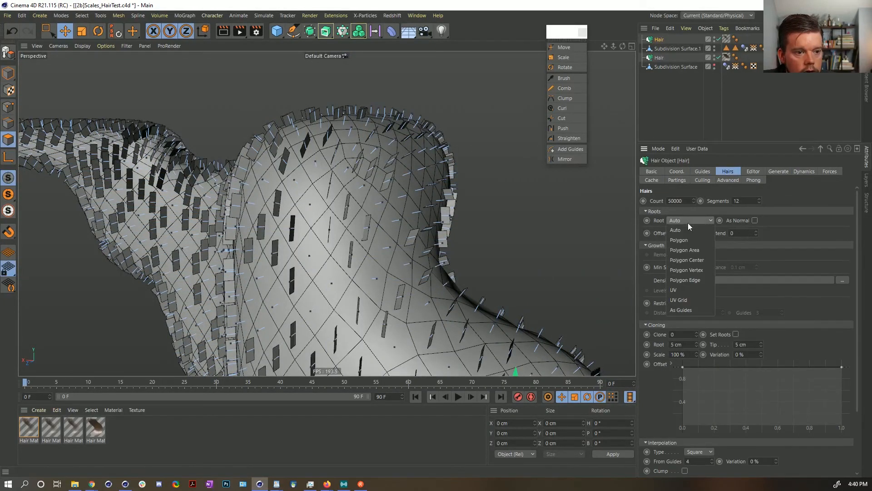
click(686, 309)
click(800, 173)
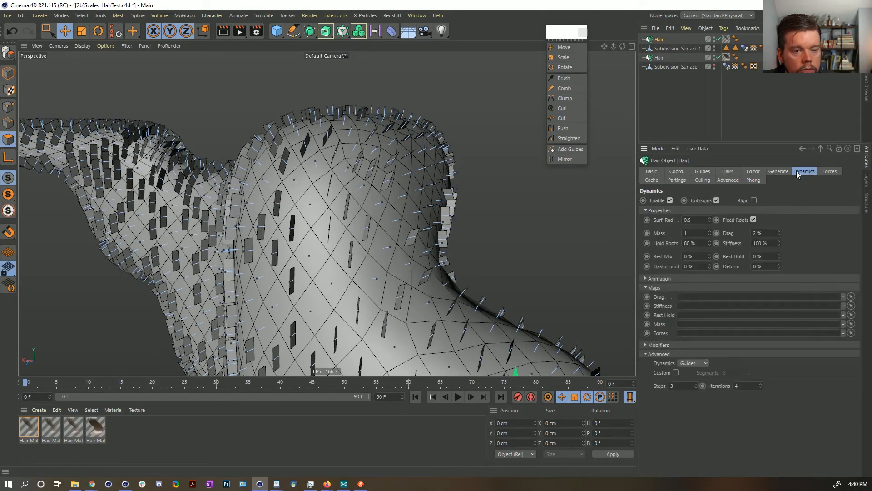
Turn off Render Hairs for the upper Hair object and set its generate type to Flat
click(779, 171)
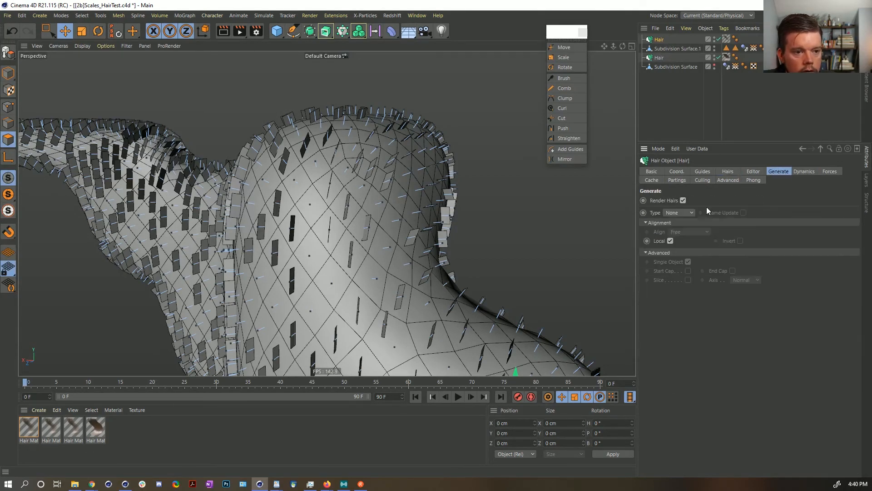
click(676, 212)
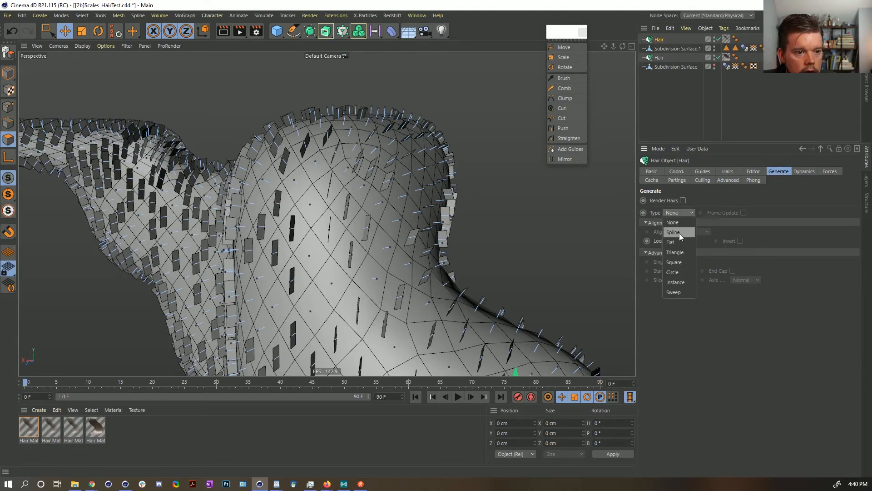
click(675, 244)
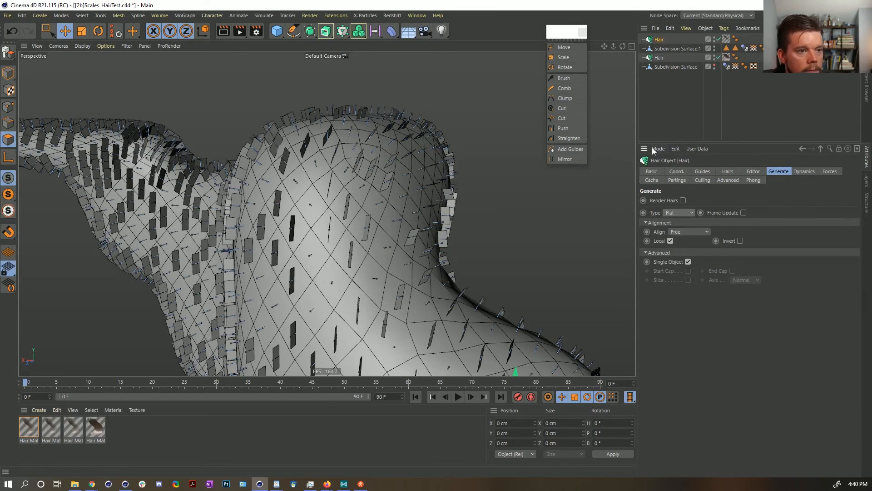
Replace the upper Hair object's material tag with a copy of the lower Hair object's material tag
ctrl+drag(727, 59, 742, 40)
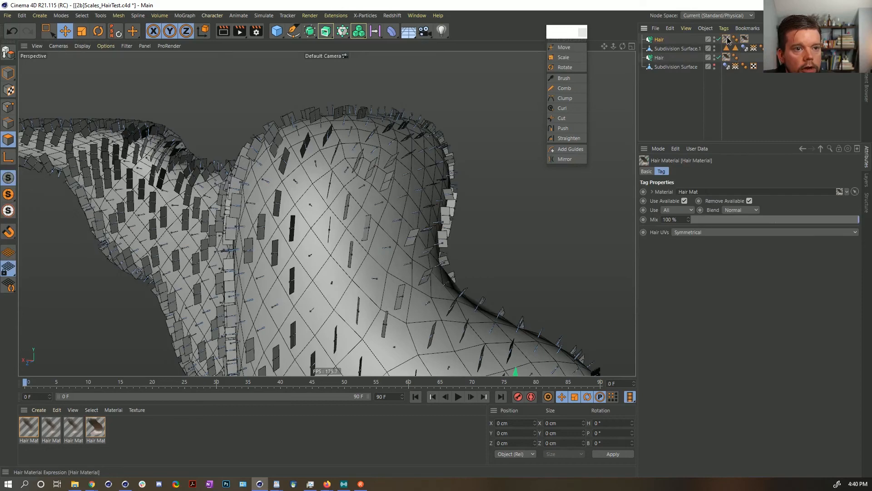
click(727, 40)
key(Delete)
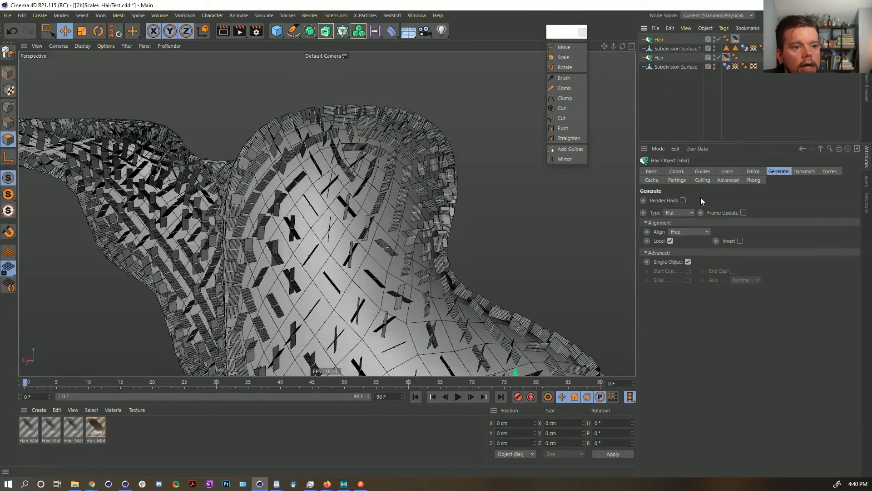
Set the upper Hair object's guide segments to 1
click(702, 171)
text(1)
key(Return)
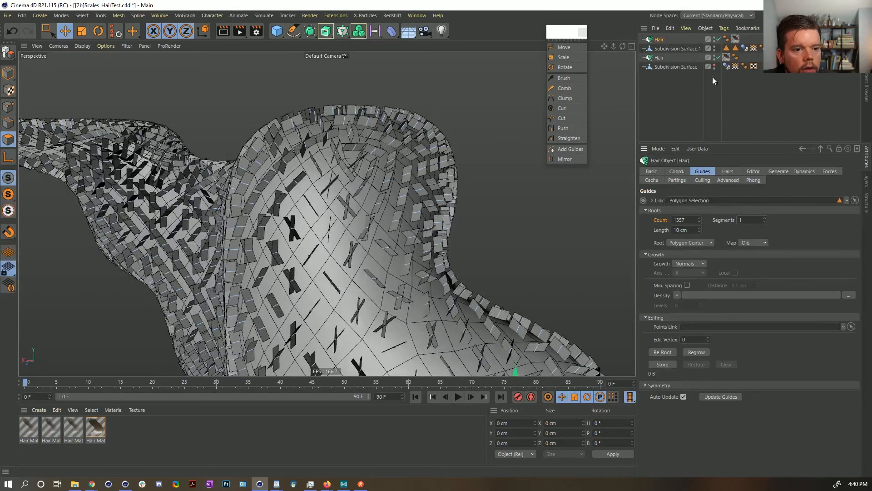
Disable the lower Hair object and set the upper Hair object's generated alignment to Look X
click(728, 171)
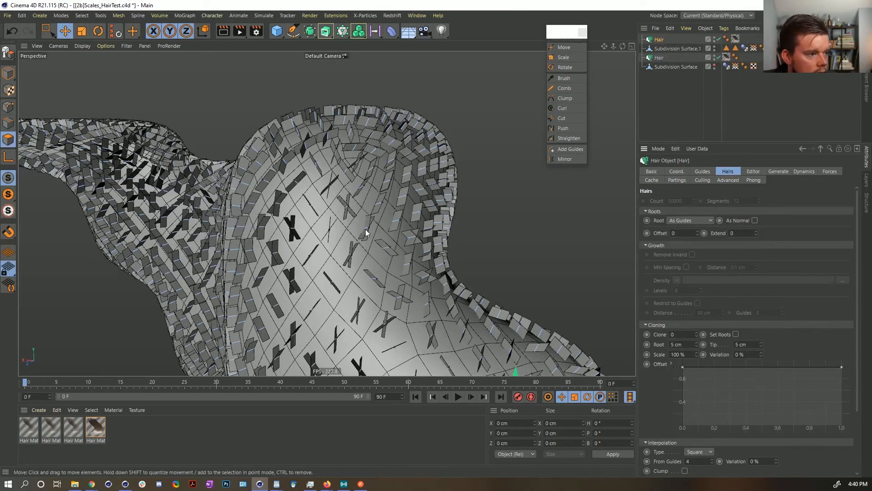
click(718, 57)
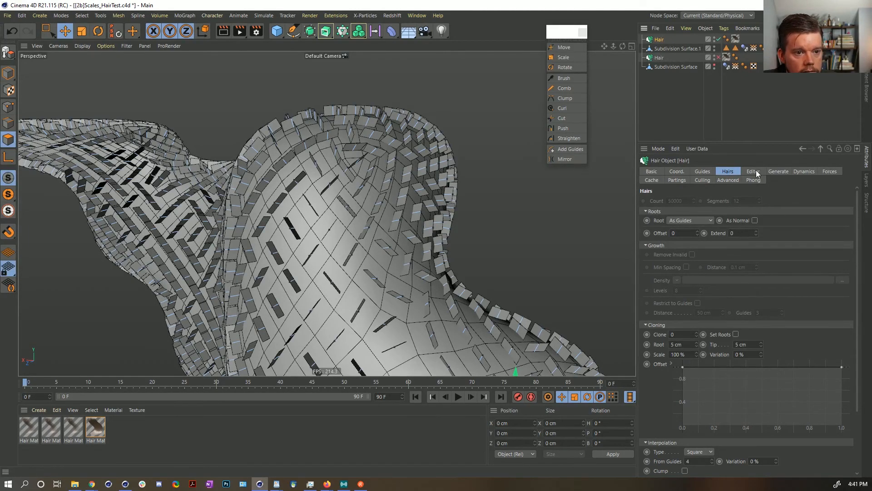
click(803, 172)
click(771, 171)
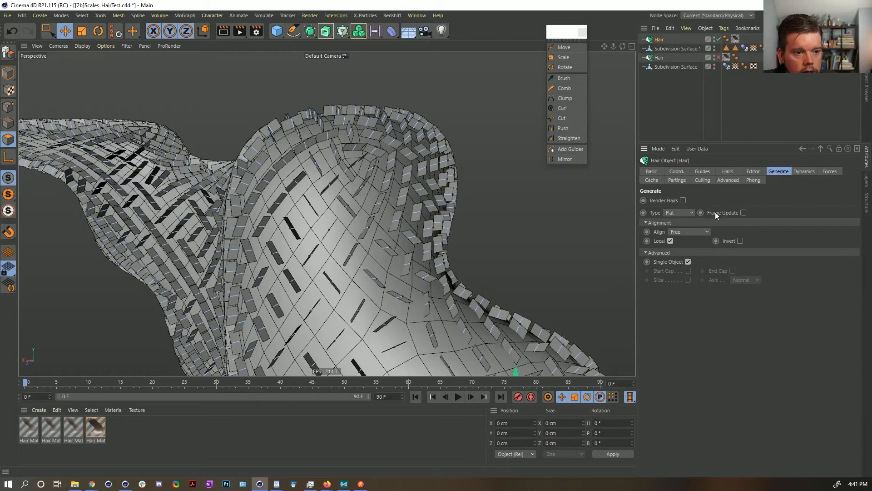
click(681, 232)
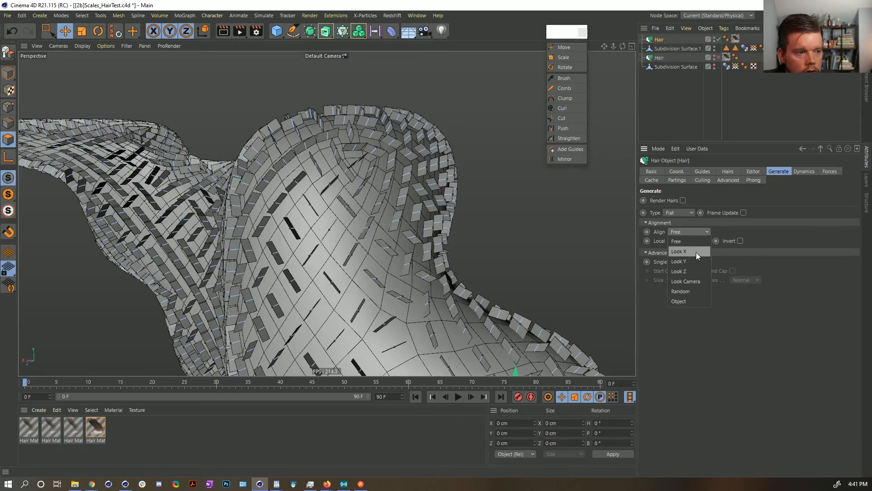
click(696, 251)
Examine the flat hairs' alignment around the whole model, with the hair Brush active at radius 135
alt+drag(387, 265, 402, 249)
scroll(376, 279, up, 5)
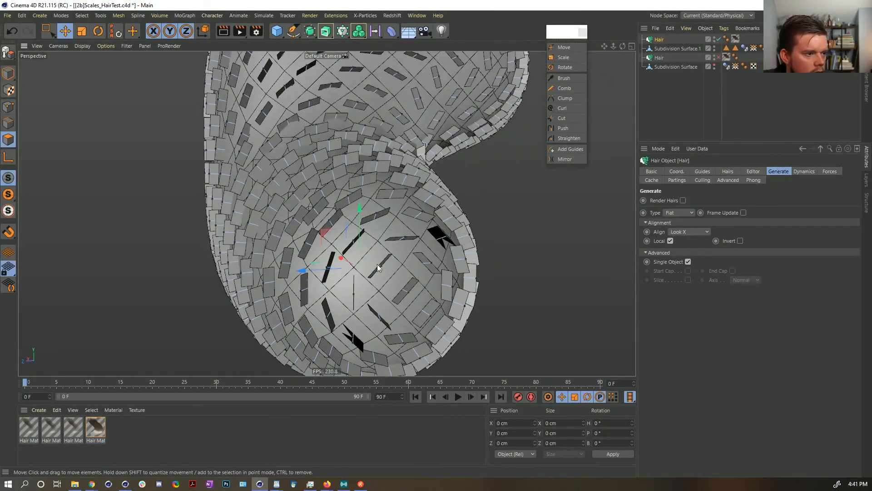
click(563, 78)
middle_drag(456, 243, 430, 246)
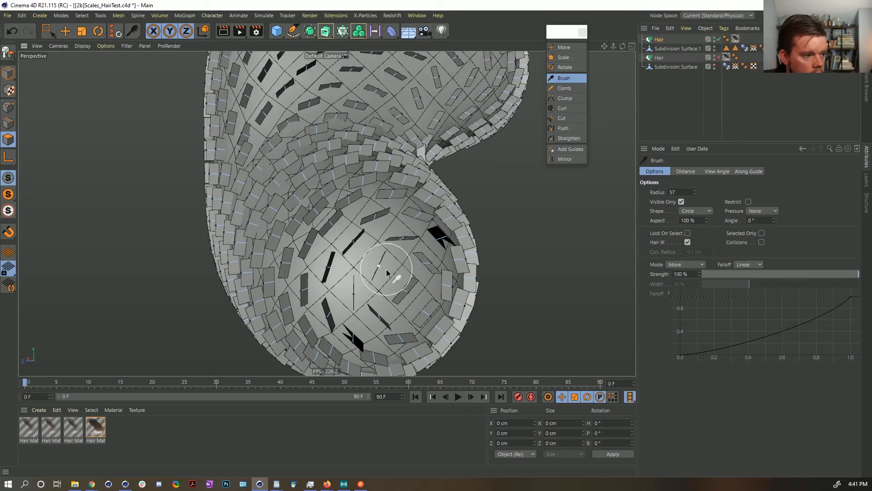
alt+drag(403, 195, 370, 190)
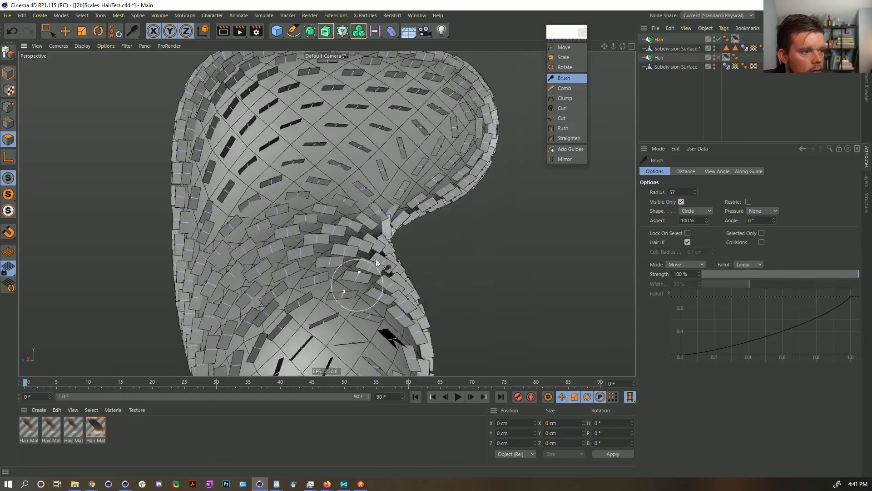
middle_drag(370, 191, 387, 191)
mouse_move(386, 191)
alt+mouse_down()
mouse_move(310, 263)
mouse_move(313, 208)
mouse_move(322, 236)
alt+mouse_up()
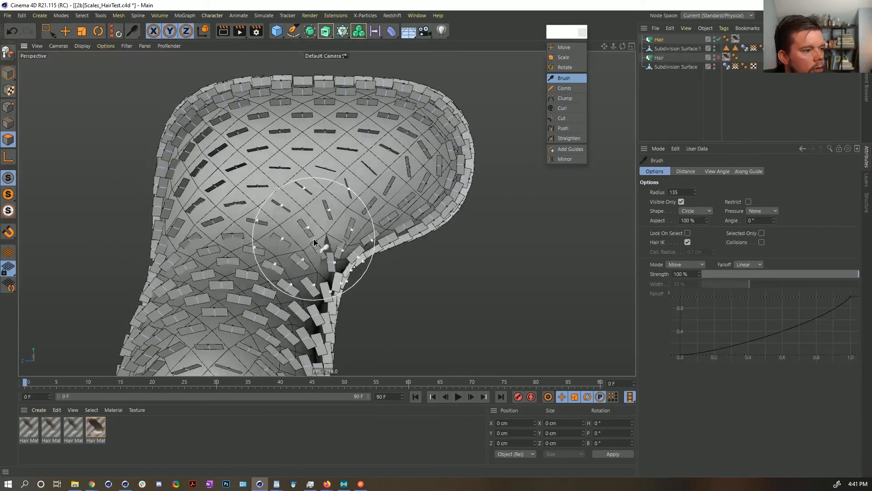
mouse_move(449, 188)
alt+mouse_down()
mouse_move(312, 264)
mouse_move(469, 214)
mouse_move(136, 118)
mouse_move(312, 244)
mouse_move(389, 242)
mouse_move(452, 193)
mouse_move(488, 179)
mouse_move(402, 212)
alt+mouse_up()
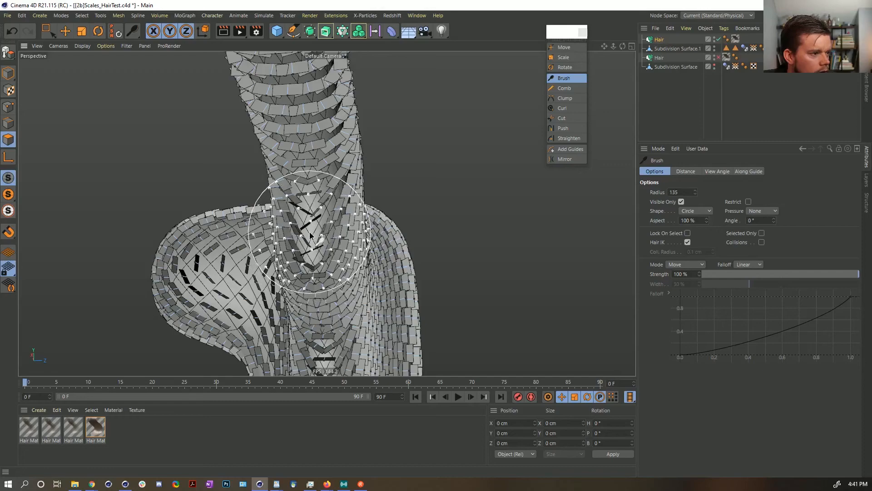
mouse_move(400, 214)
alt+mouse_down()
mouse_move(295, 321)
mouse_move(314, 186)
mouse_move(232, 291)
mouse_move(249, 253)
mouse_move(302, 197)
mouse_move(245, 213)
mouse_move(263, 195)
mouse_move(259, 179)
mouse_move(357, 186)
alt+mouse_up()
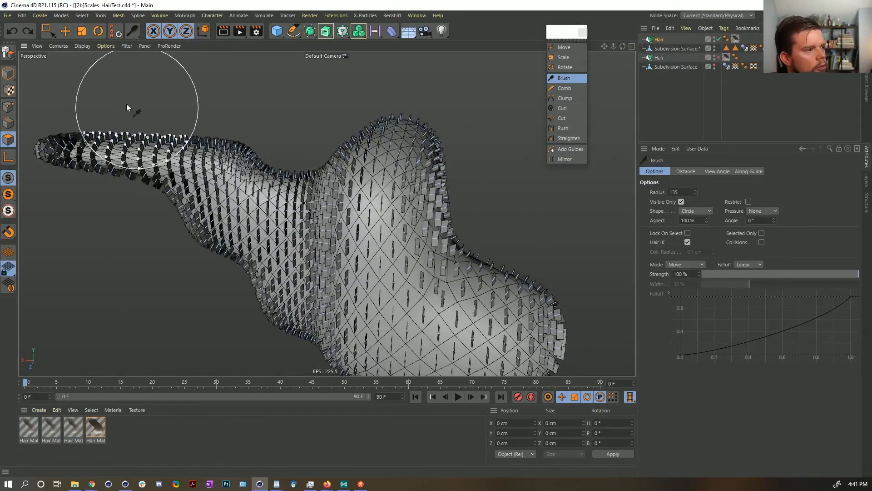
Copy the upper Hair object's flat geometry and paste it as a polygon object into [2a]Scales_0006.c4d
click(9, 75)
alt+drag(354, 206, 447, 176)
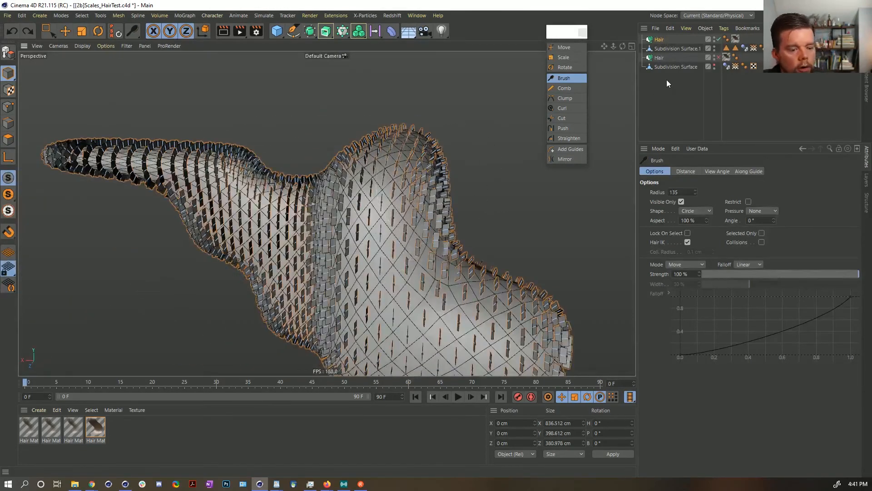
click(655, 41)
click(417, 15)
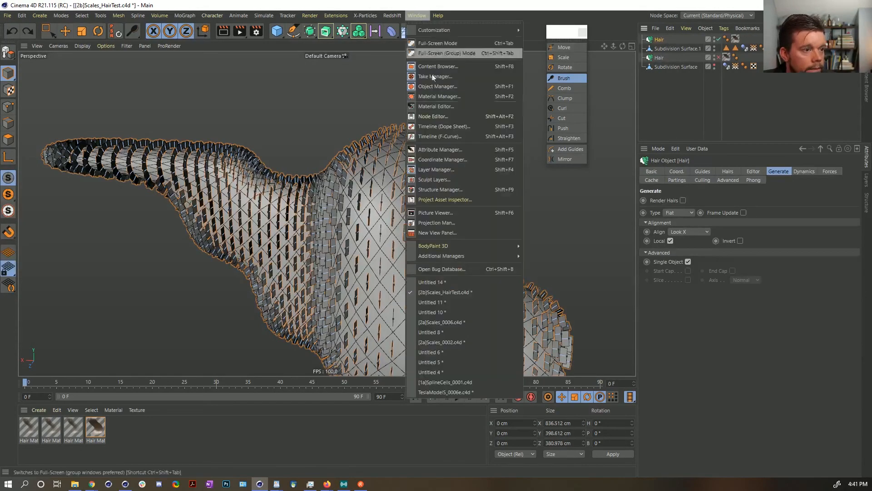
click(465, 321)
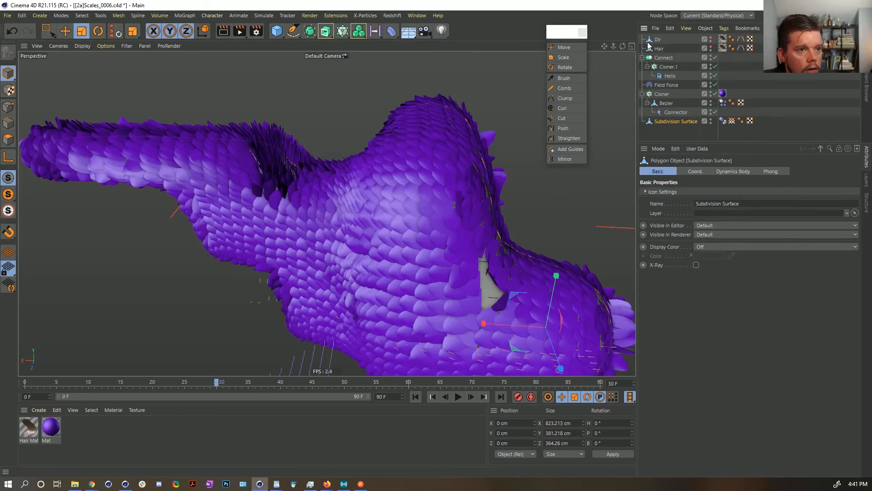
key(ctrl+v)
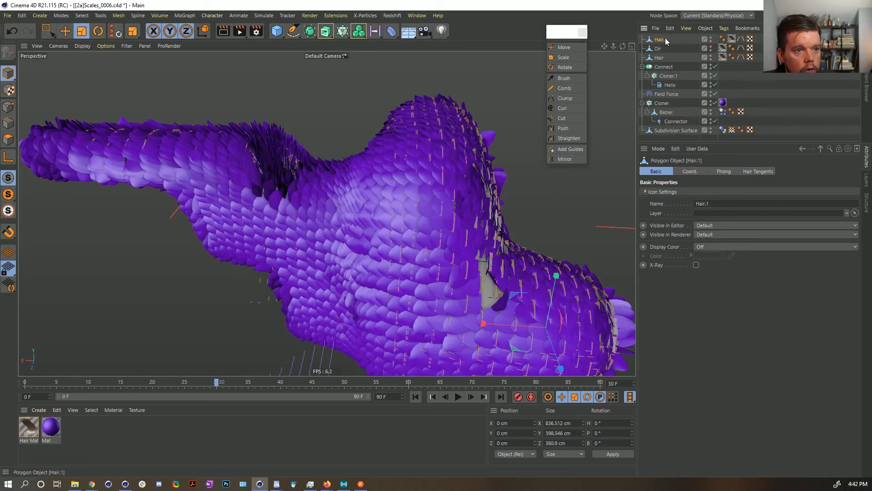
Rename the pasted hair polygon object as Dir2
double_click(662, 40)
text(Dir2)
key(Return)
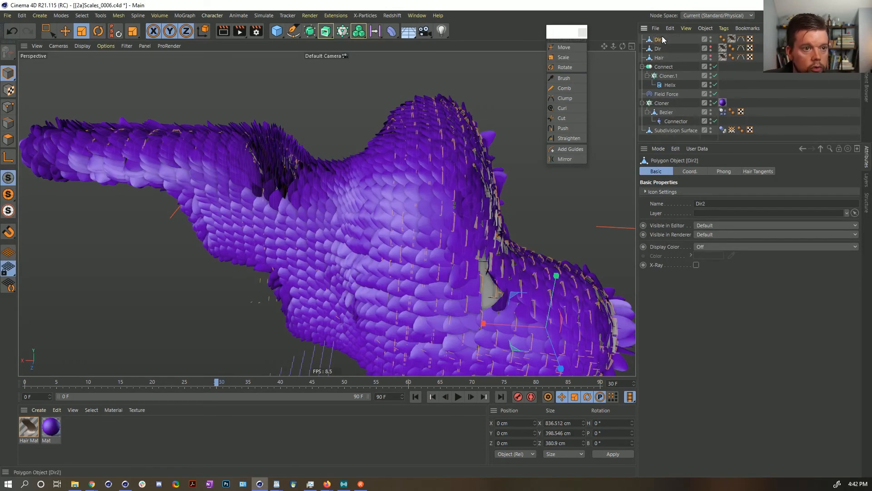
click(417, 16)
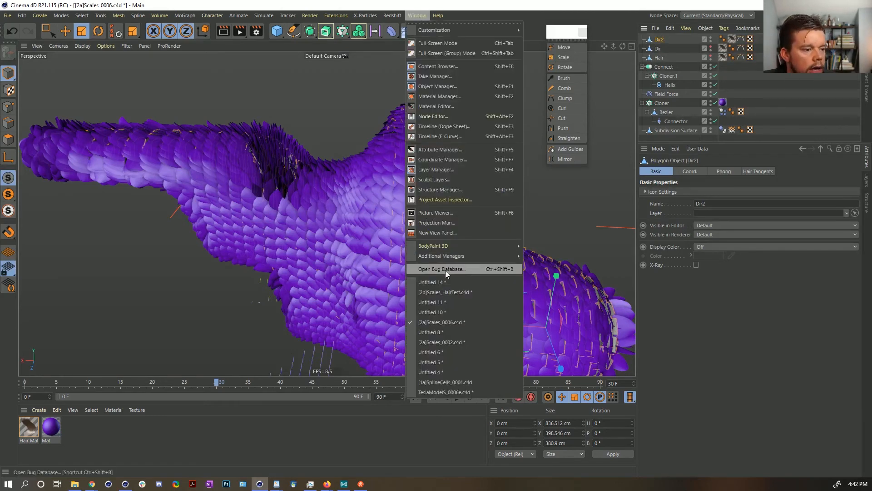
click(449, 282)
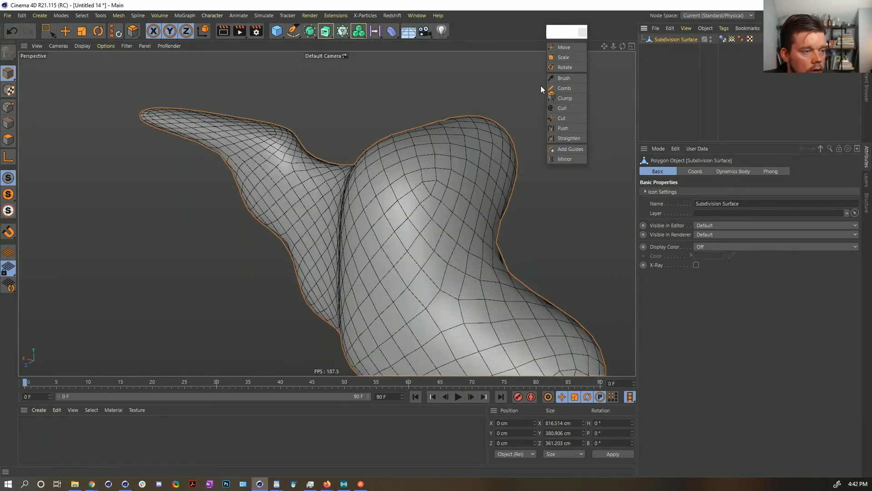
click(417, 16)
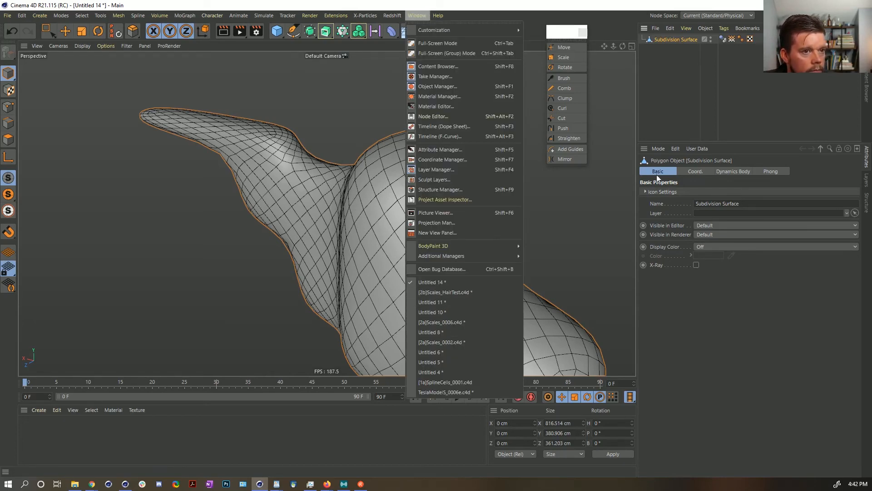
click(686, 76)
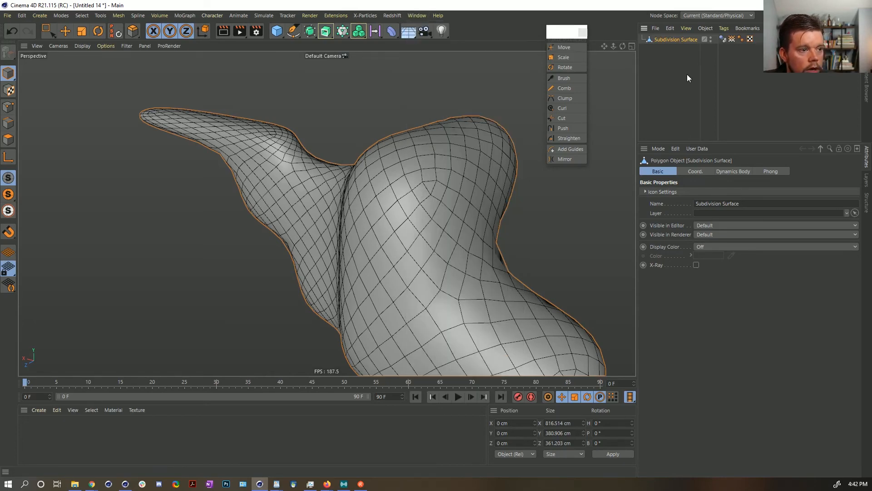
Copy Subdivision Surface.1 from [2b]Scales_HairTest.c4d into [2a]Scales_0006.c4d and set it as the Cloner's Object
click(417, 16)
click(445, 292)
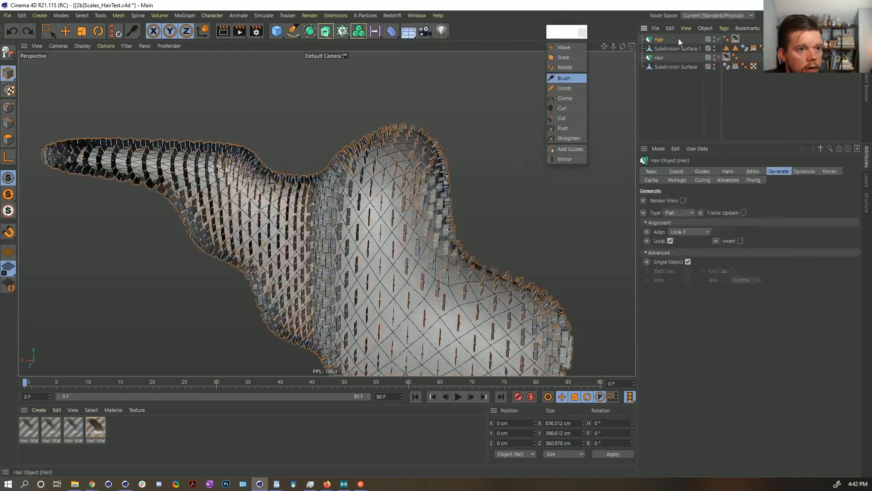
click(666, 48)
click(412, 15)
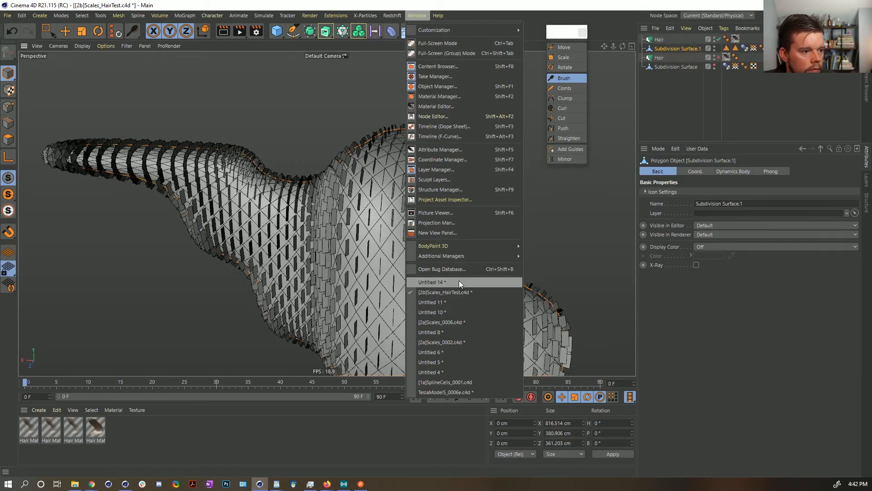
click(463, 324)
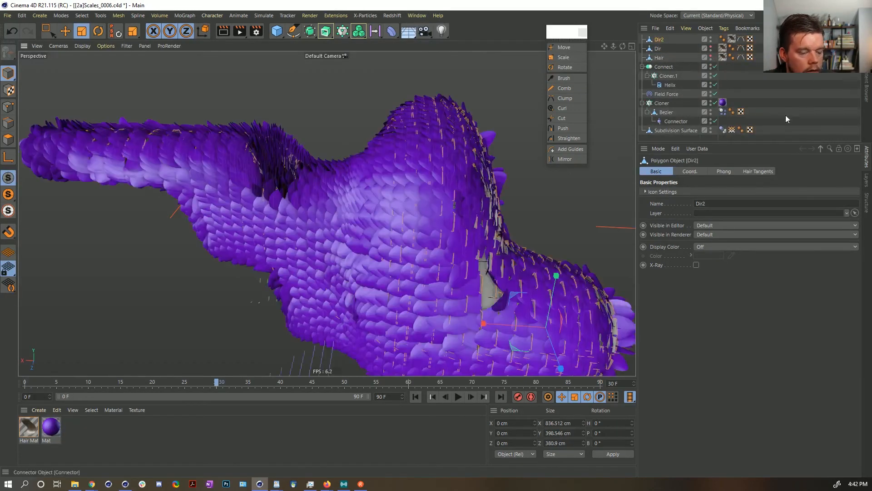
key(ctrl+v)
click(669, 112)
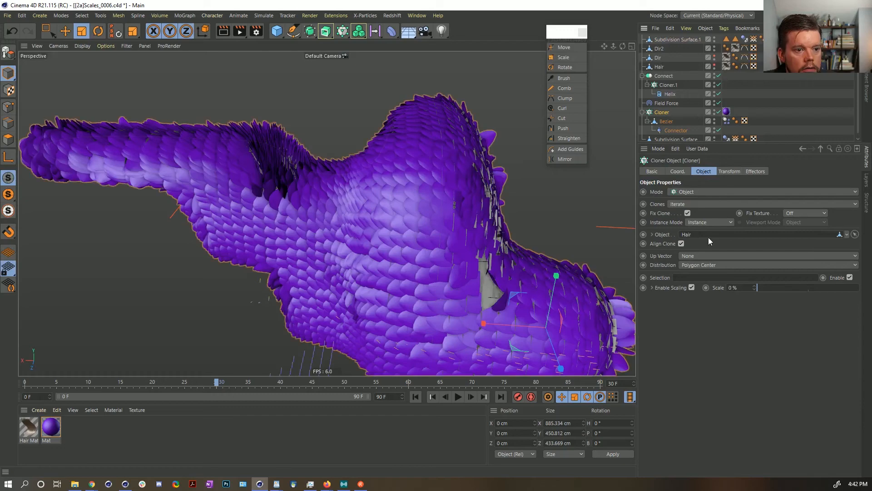
drag(677, 40, 688, 238)
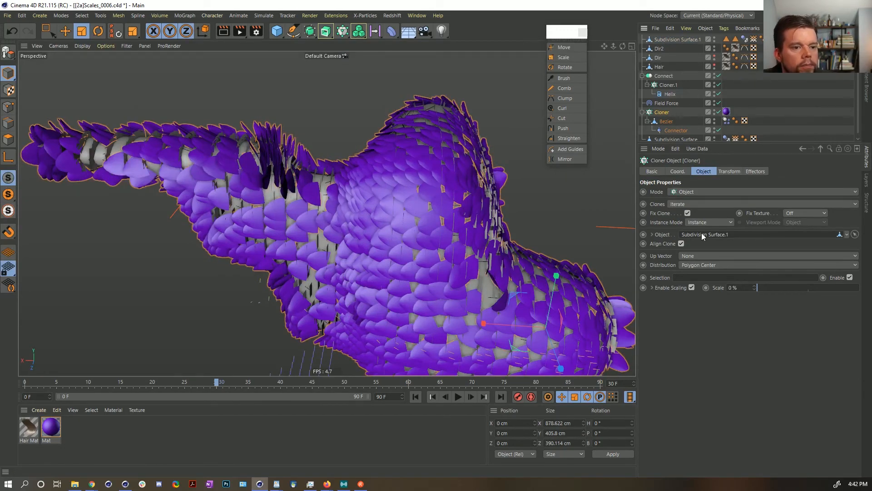
Subdivide the polygons of Subdivision Surface.1 once, with Smooth Subdivision enabled and a maximum angle of 180°
click(8, 139)
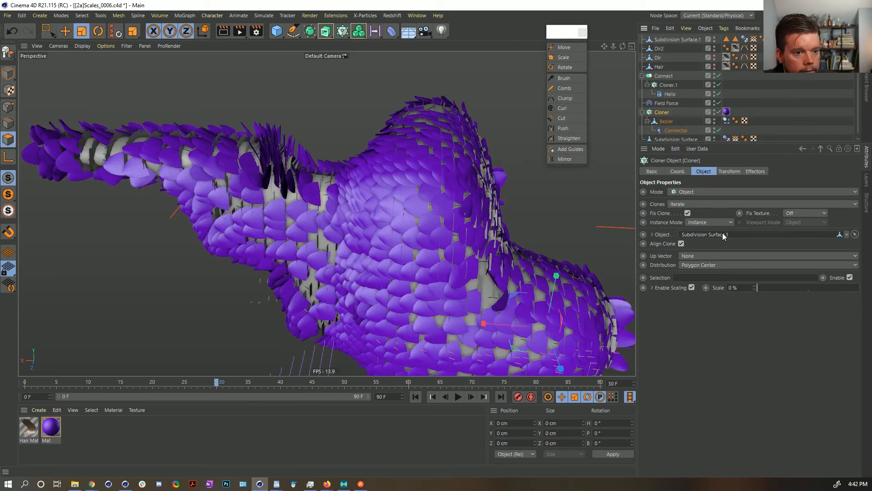
alt+drag(476, 220, 474, 219)
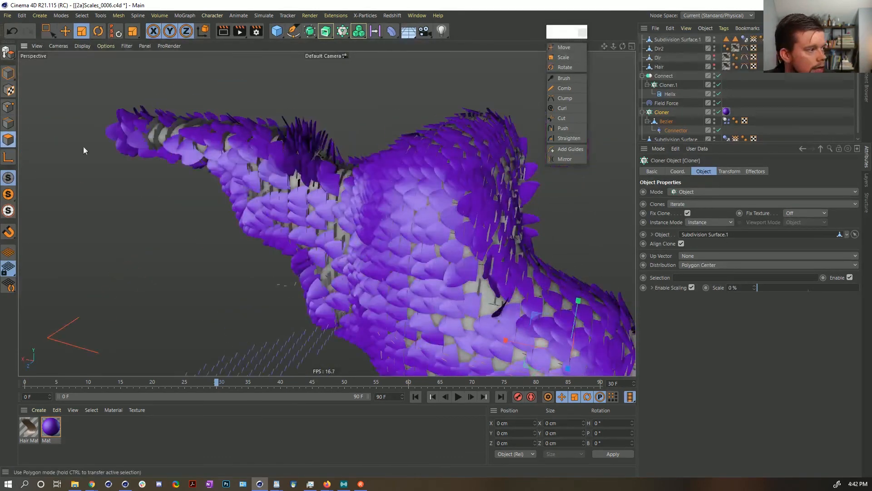
click(670, 39)
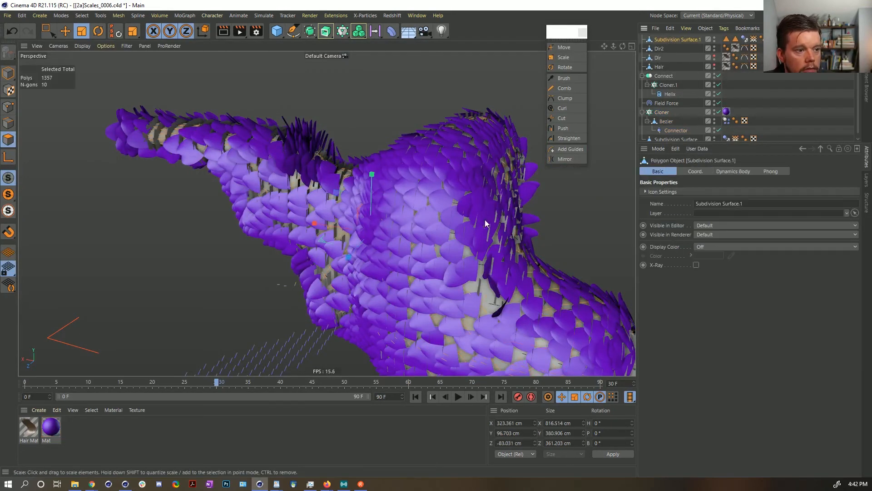
right_click(447, 255)
key(Escape)
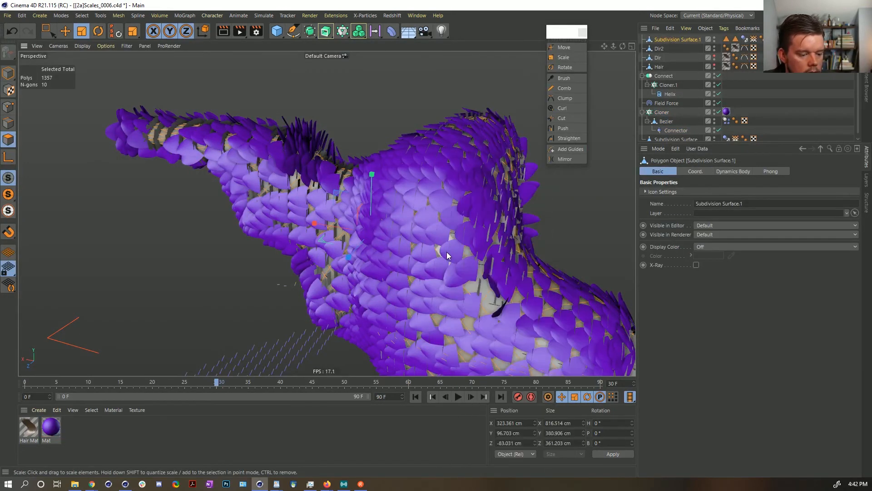
key(u)
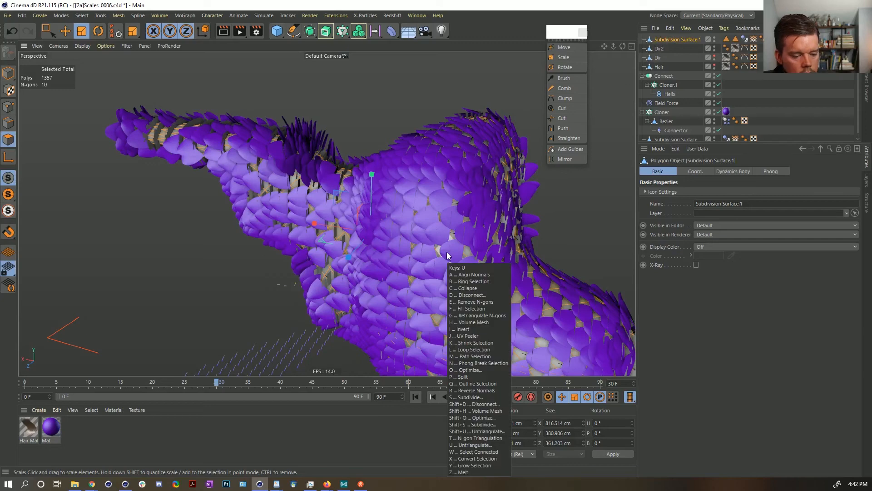
key(shift+s)
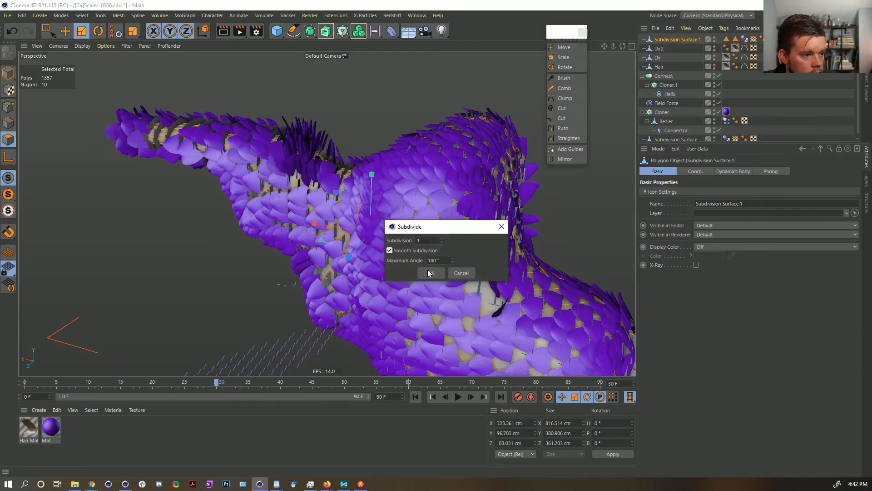
click(430, 272)
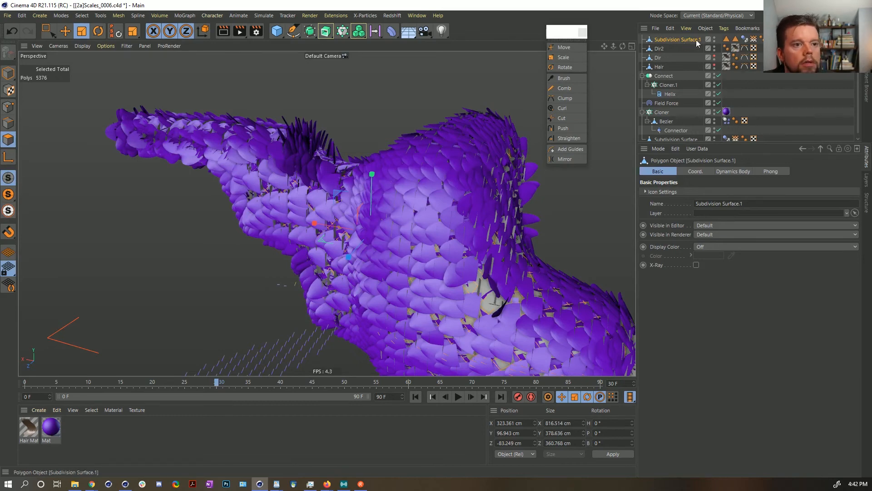
Delete the Dynamics Body tag and the polygon selection tags from Subdivision Surface.1
scroll(681, 100, down, 1)
click(675, 137)
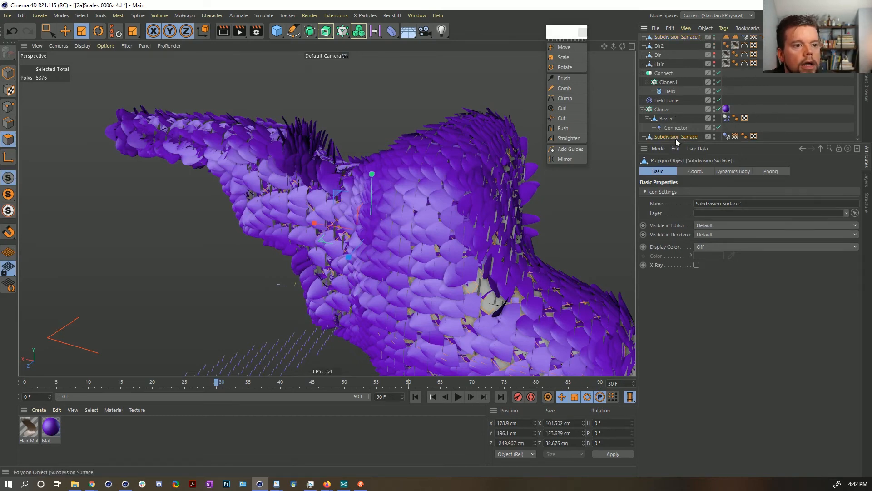
scroll(702, 73, up, 1)
click(743, 40)
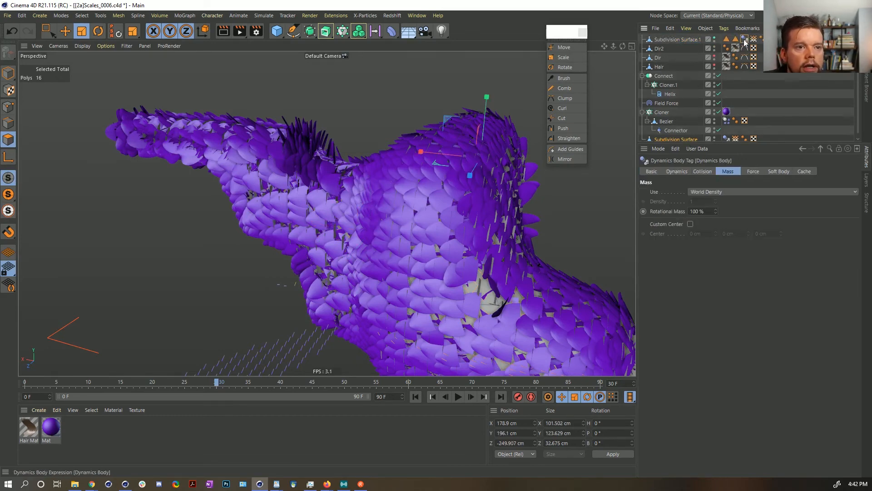
key(Delete)
click(726, 39)
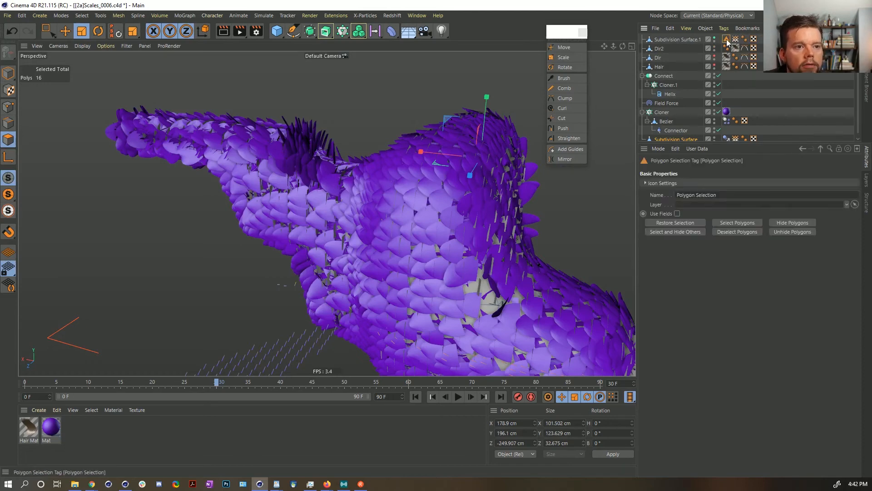
key(Delete)
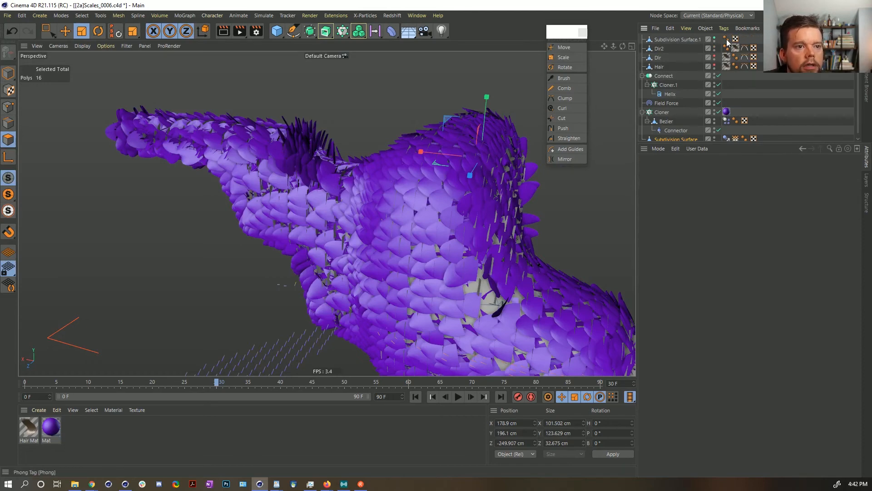
Rename Subdivision Surface.1 as ScieCLoneSurface
double_click(687, 41)
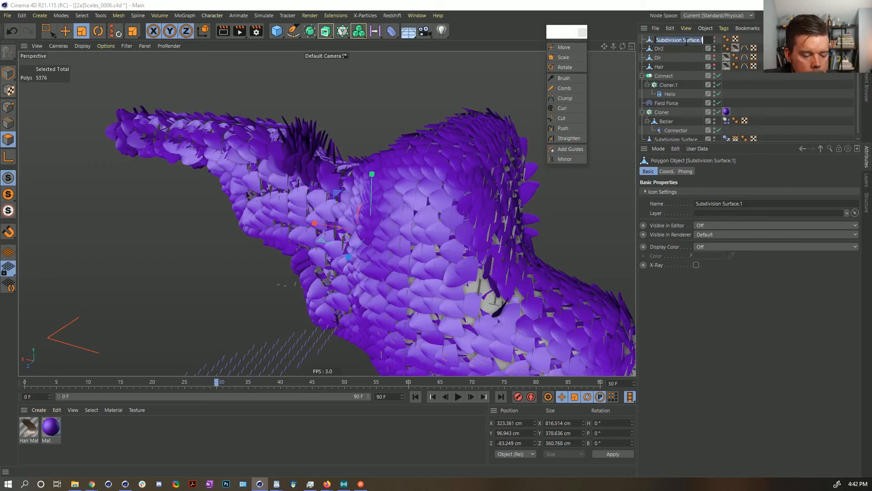
text(ScleCL)
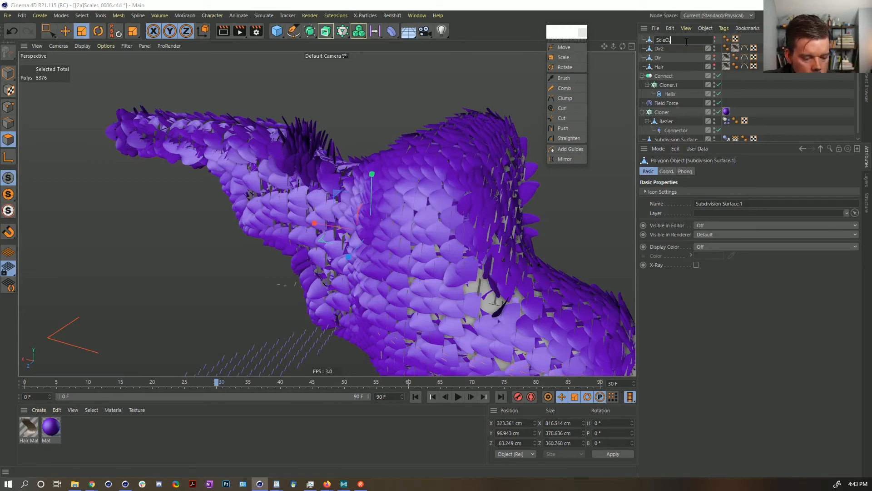
text(cieCLoneSurface)
key(Return)
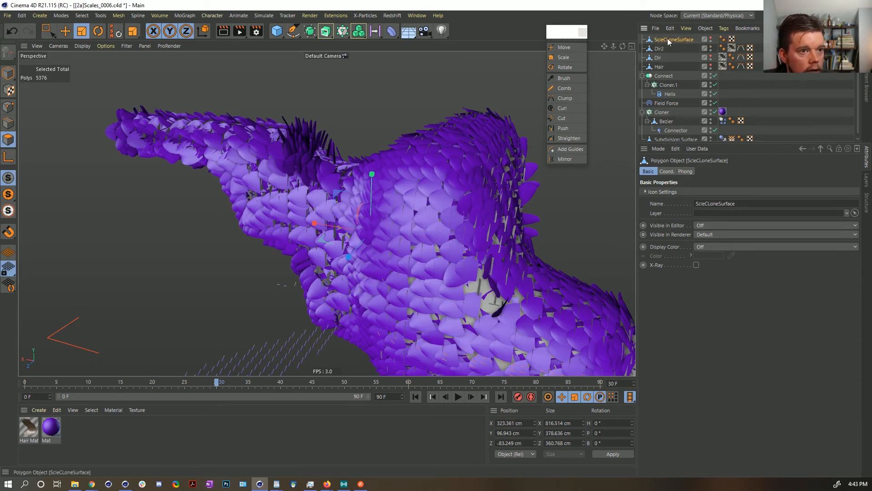
Delete the Hair polygon object and return the timeline to frame 0 in Model mode
click(662, 48)
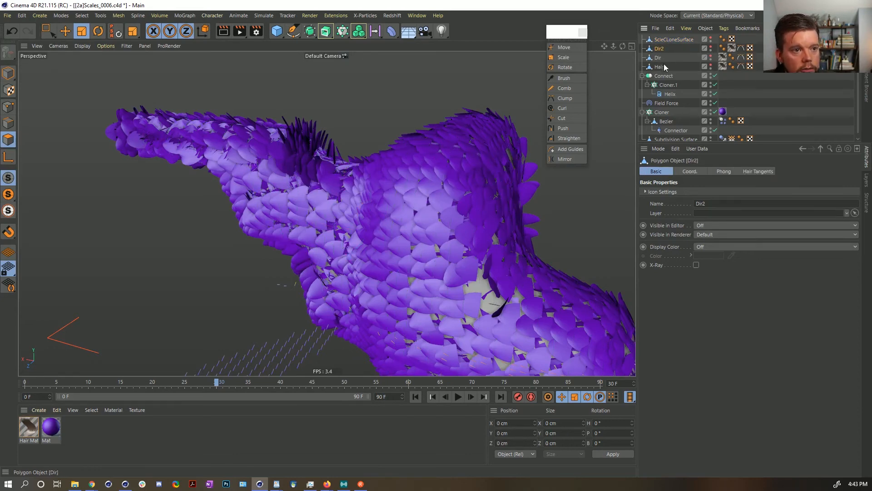
click(659, 67)
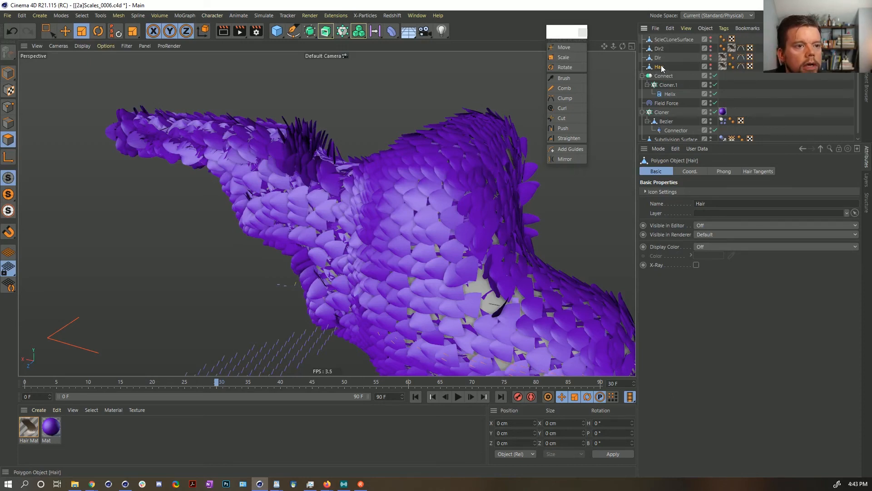
key(Delete)
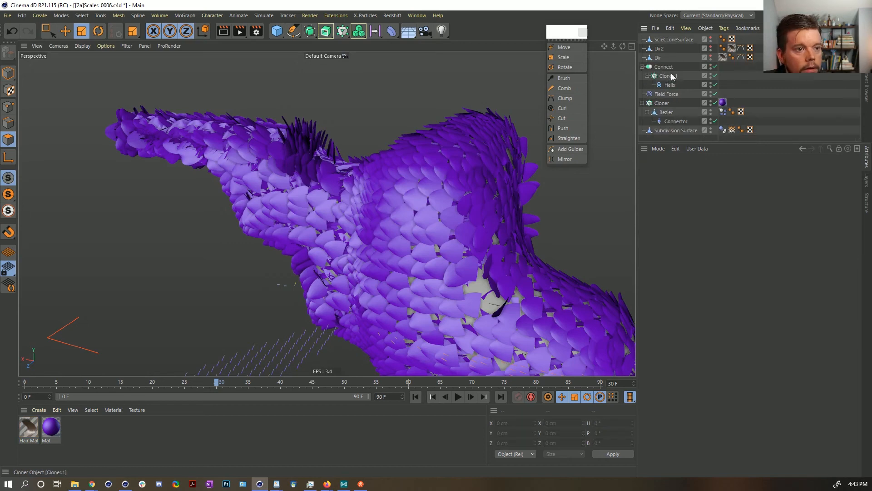
click(8, 73)
click(414, 397)
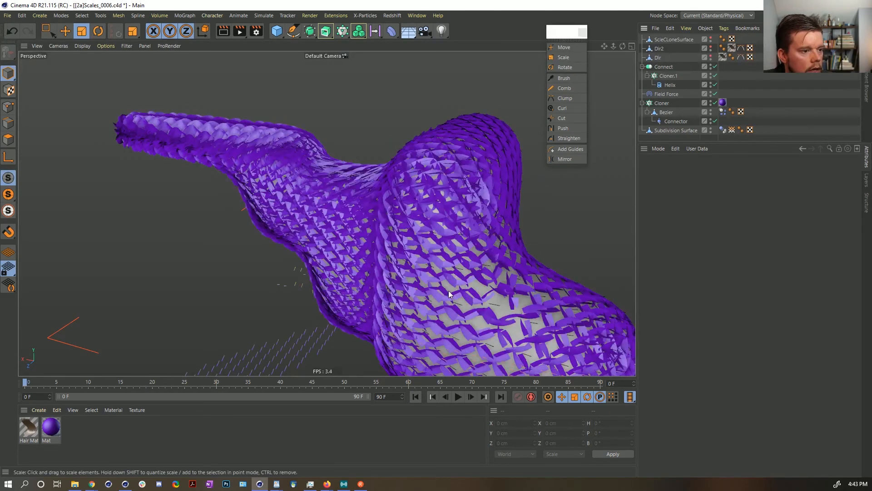
Set the clones' heading rotation to 0° in the transform settings of the scale Cloner
alt+drag(454, 285, 439, 286)
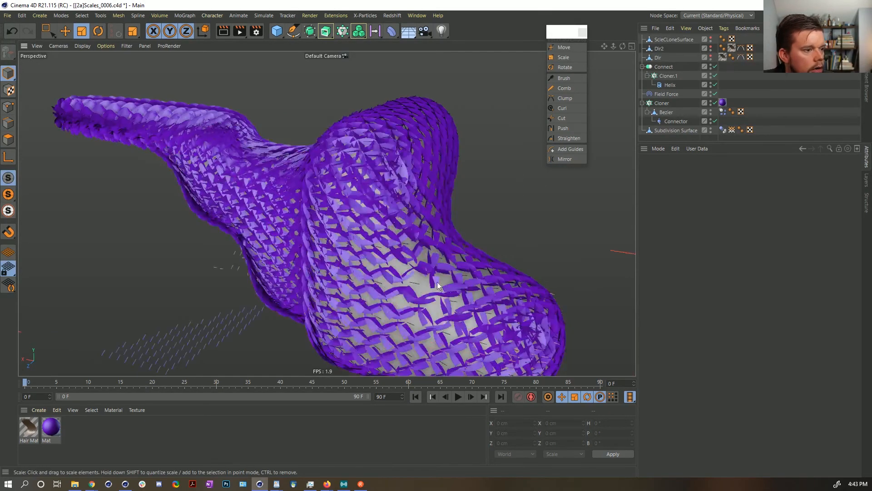
alt+right_drag(406, 267, 479, 247)
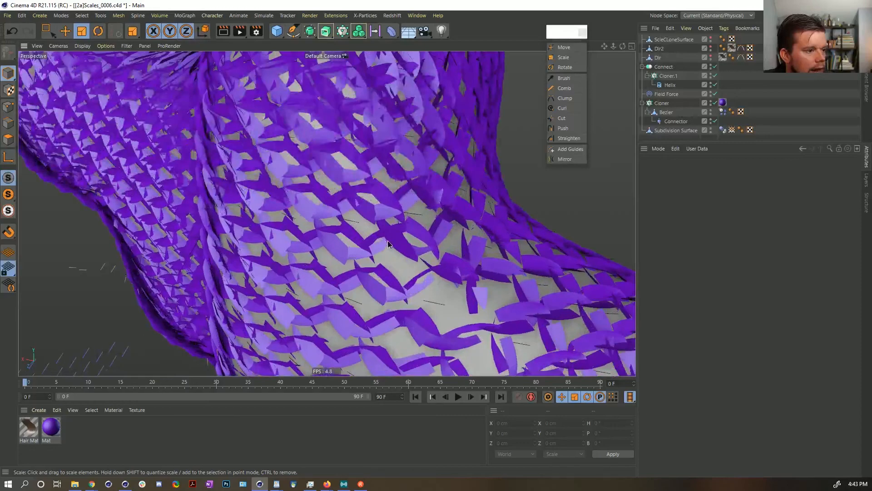
mouse_move(399, 242)
alt+mouse_down()
mouse_move(275, 193)
mouse_move(269, 208)
mouse_move(426, 228)
mouse_move(392, 239)
alt+mouse_up()
alt+right_drag(392, 238, 353, 241)
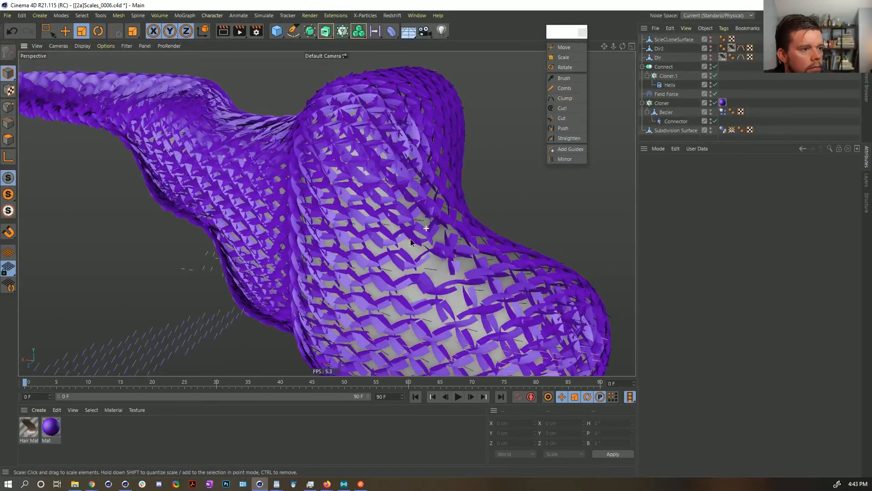
alt+drag(410, 238, 375, 245)
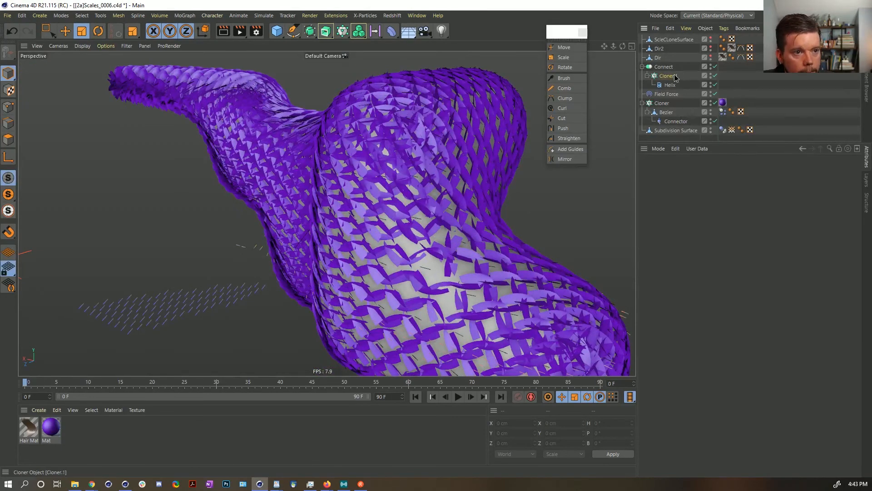
click(661, 104)
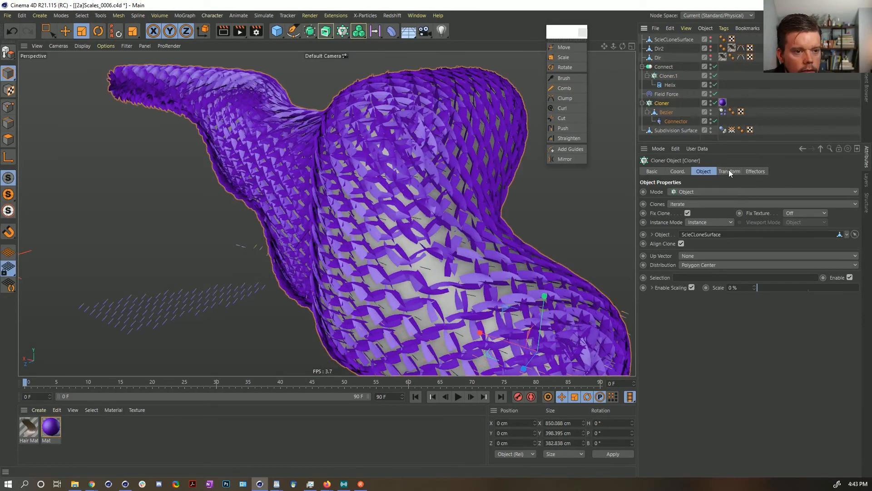
alt+drag(472, 205, 441, 238)
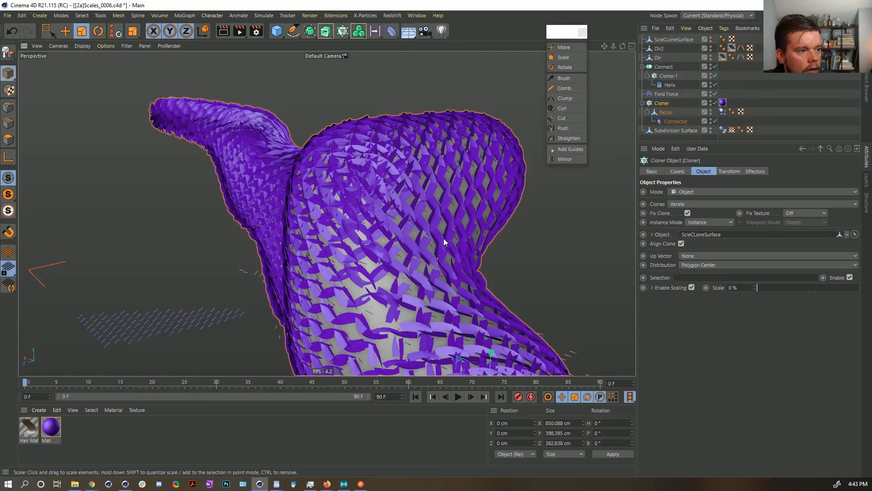
click(730, 173)
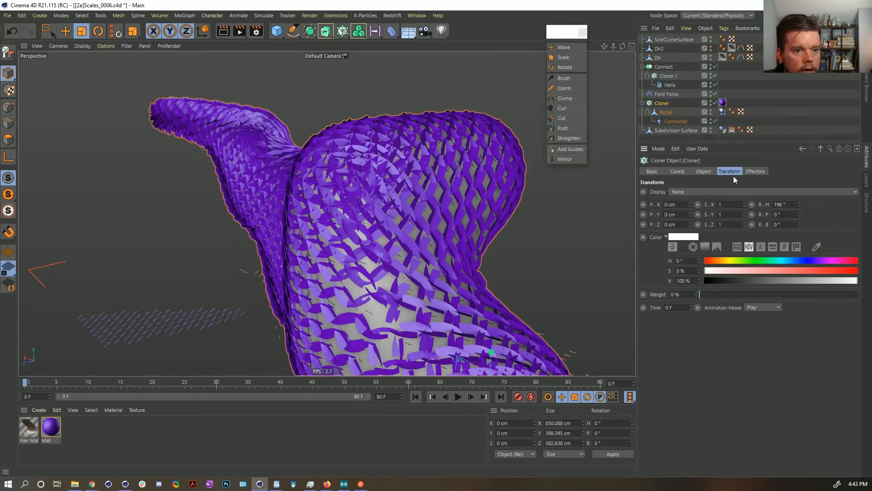
double_click(779, 204)
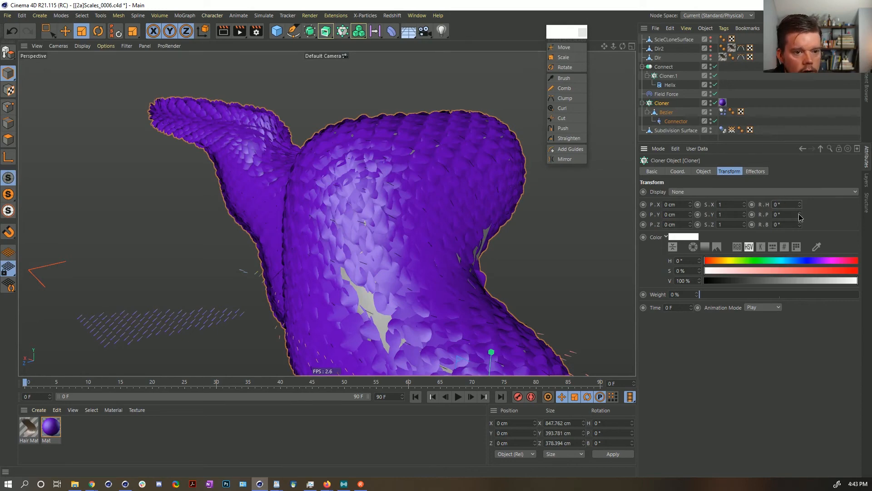
Try a pitch rotation of -90° on the Cloner's scales and check their orientation up close
drag(800, 215, 800, 235)
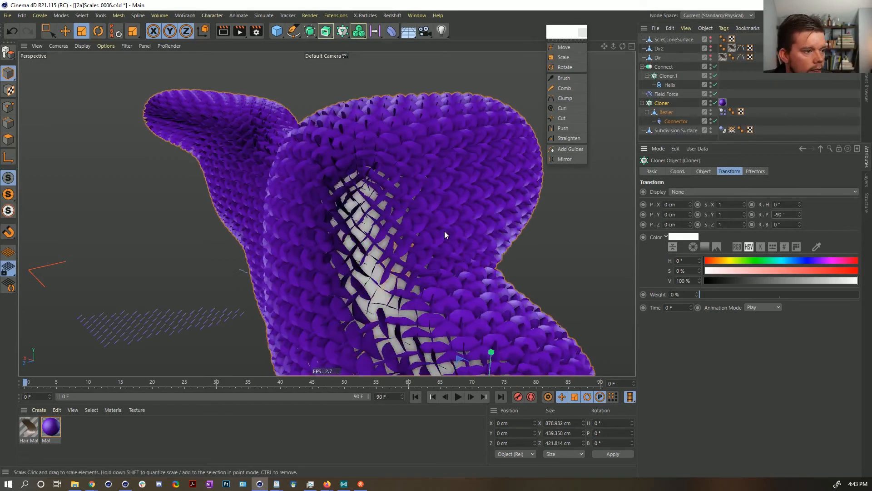
alt+drag(362, 265, 369, 265)
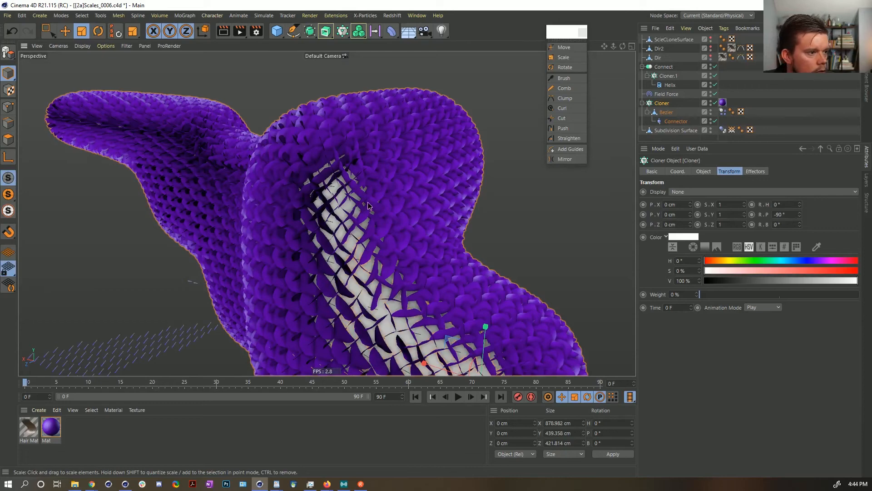
alt+drag(368, 205, 392, 192)
alt+right_drag(393, 193, 436, 184)
mouse_move(353, 241)
alt+mouse_down()
mouse_move(308, 247)
mouse_move(359, 241)
alt+mouse_up()
alt+right_drag(395, 241, 389, 242)
Try a heading of 0° combined with a banking rotation of 90° on the Cloner's scales
drag(789, 205, 729, 206)
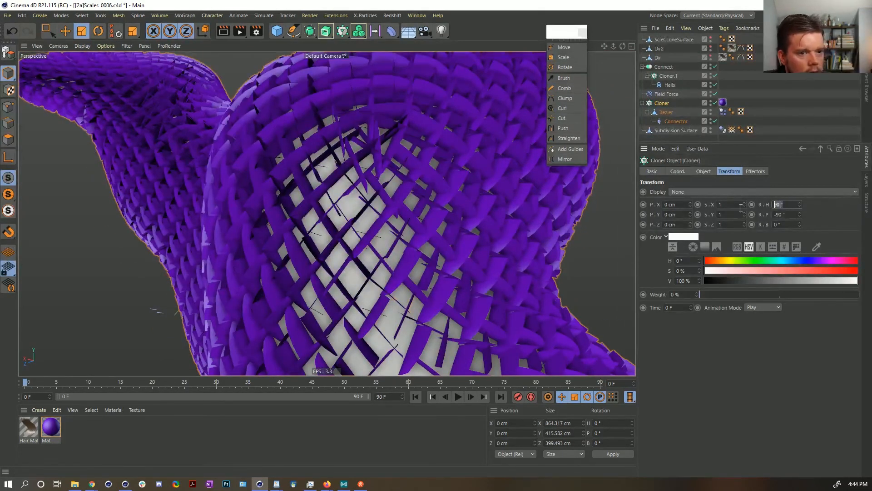
drag(774, 225, 824, 218)
text(90)
key(Return)
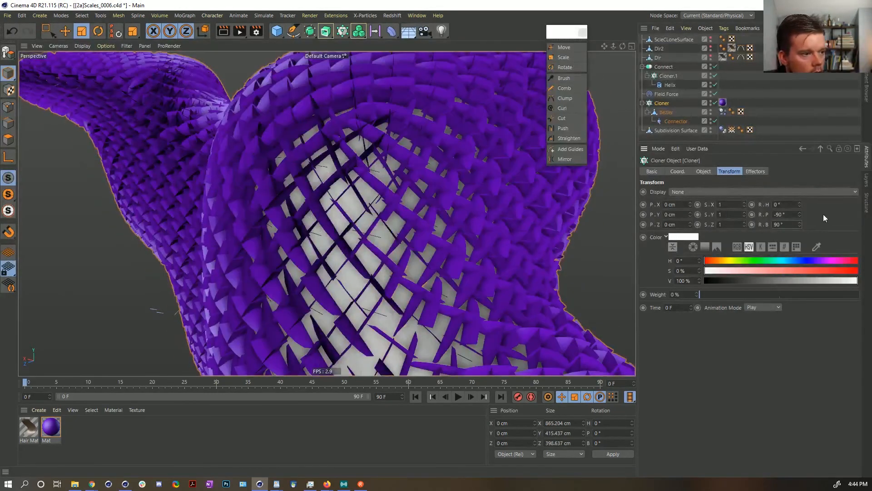
Change the Cloner's distribution to Vertex
click(703, 172)
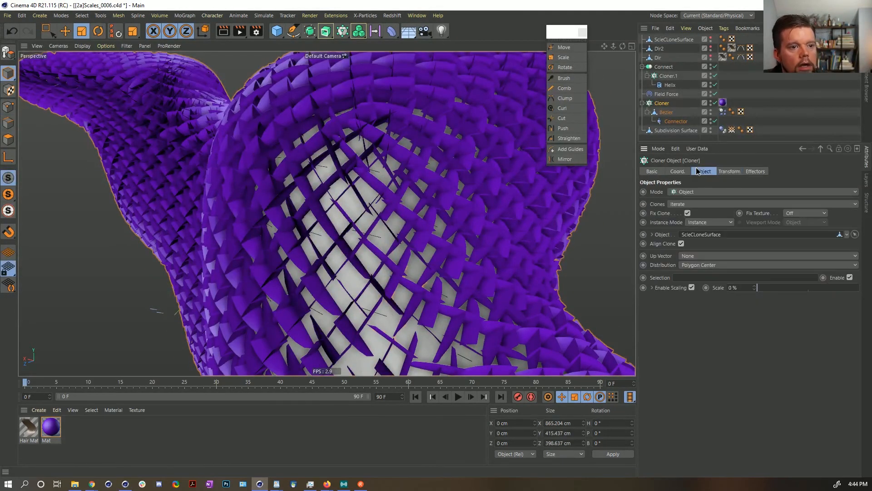
click(701, 265)
click(707, 276)
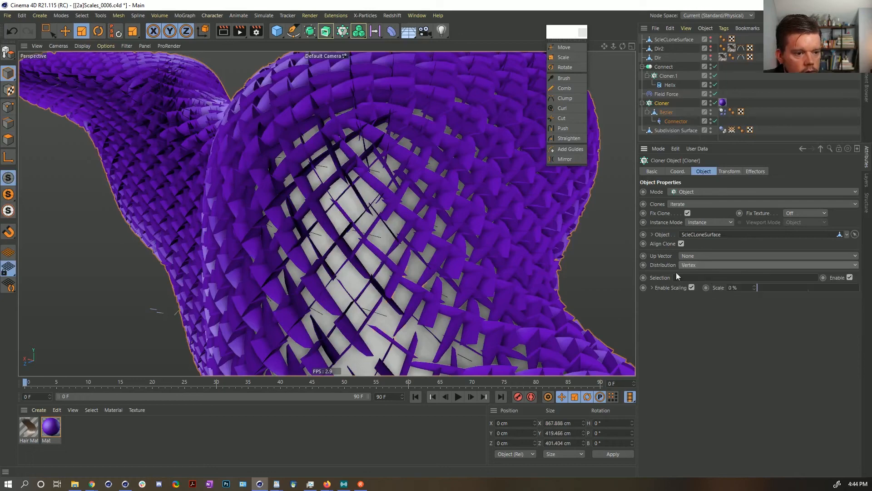
Reset the Cloner's pitch and banking rotations to 0°
click(729, 172)
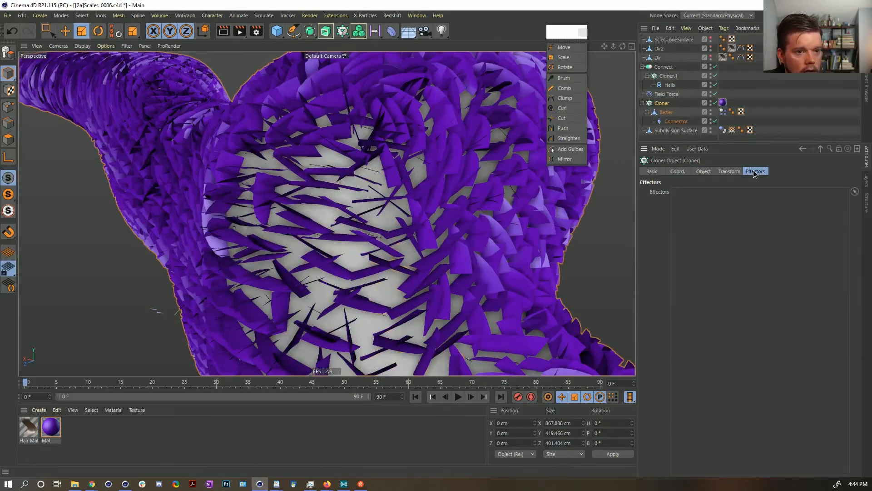
text(0)
drag(793, 215, 774, 220)
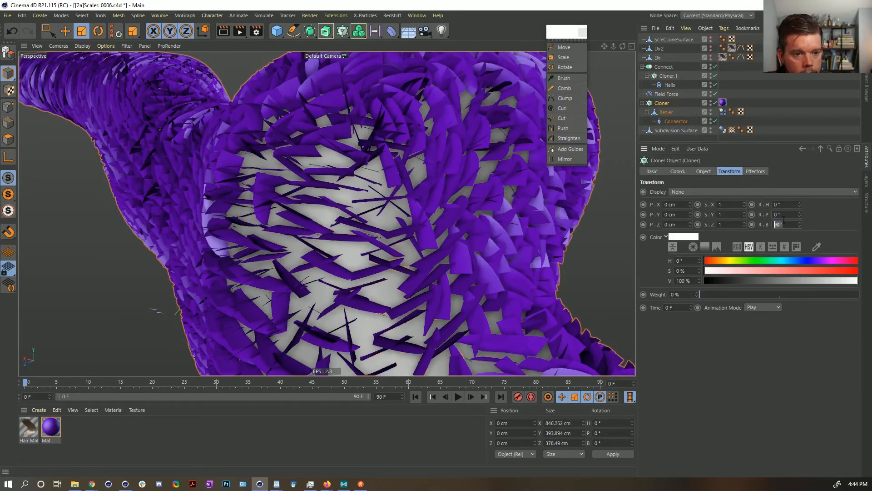
text(0)
key(Return)
alt+drag(318, 200, 377, 207)
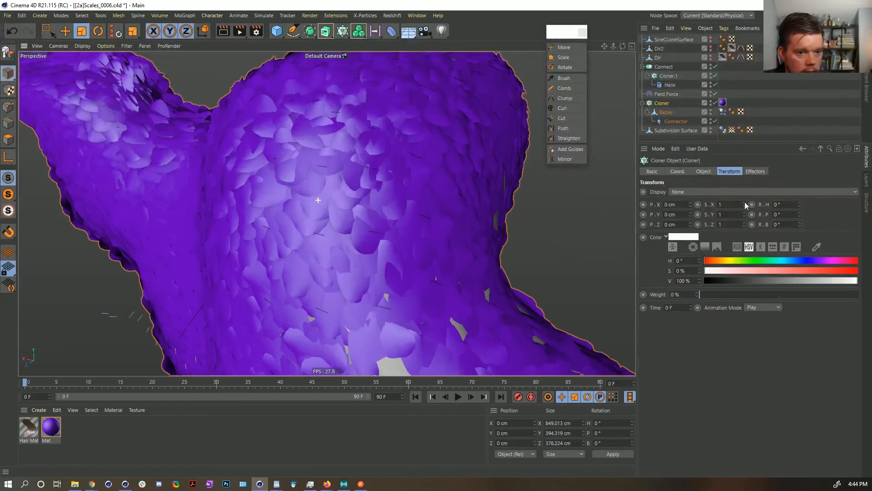
Try a heading rotation of 90° on the Cloner's scales
drag(788, 206, 774, 204)
text(90)
key(Return)
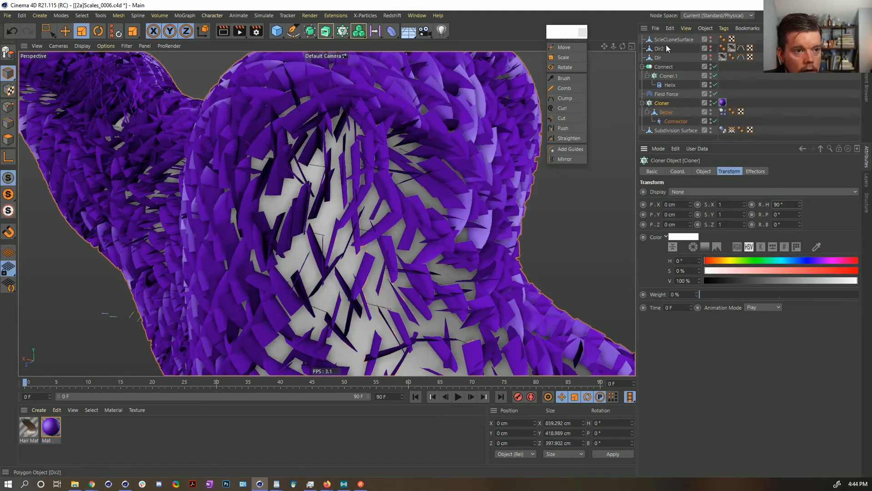
Make the Dir2 polygon object visible in the editor
click(795, 81)
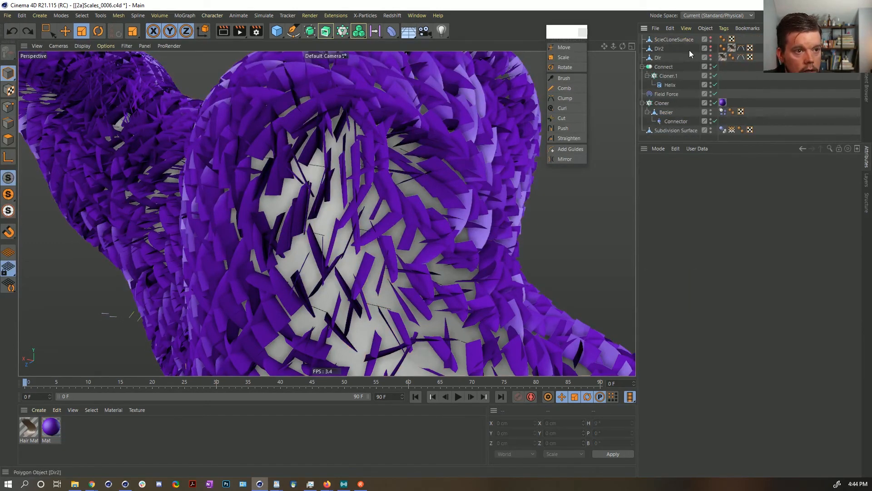
click(659, 49)
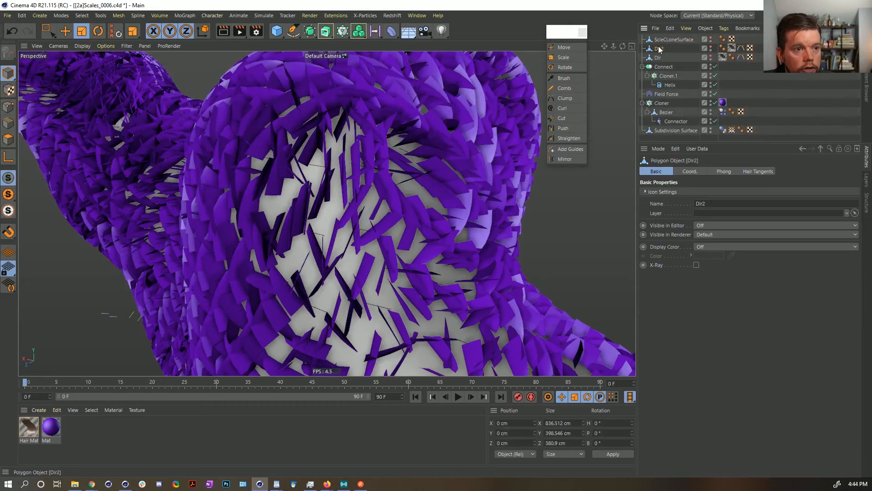
click(711, 45)
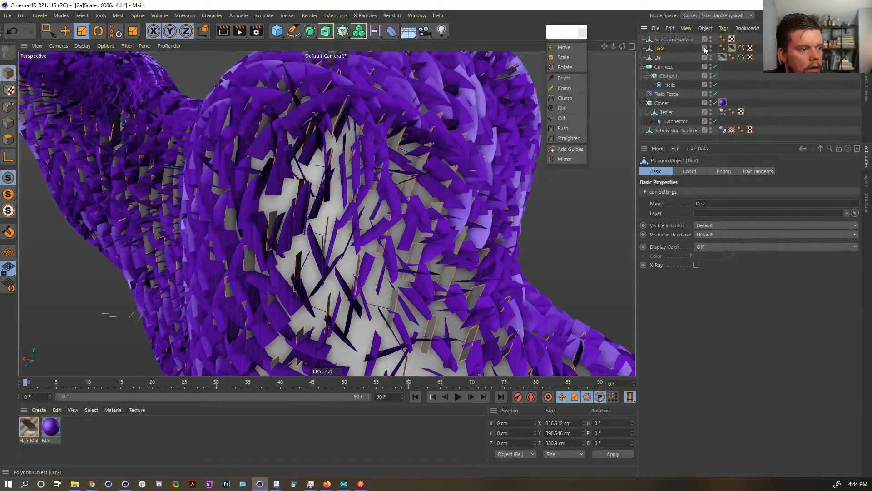
Switch to the [2b]Scales_HairTest.c4d document, convert its active Hair object to editable geometry and rename it Dir2
click(417, 16)
click(448, 290)
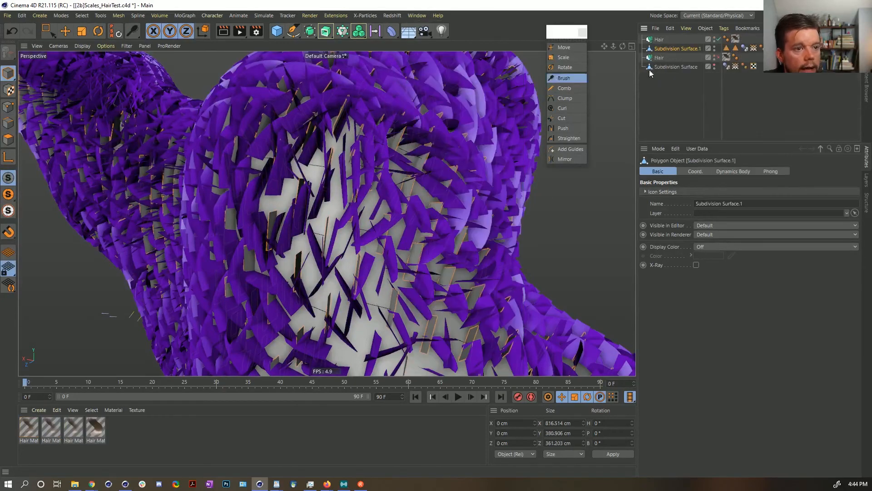
click(661, 40)
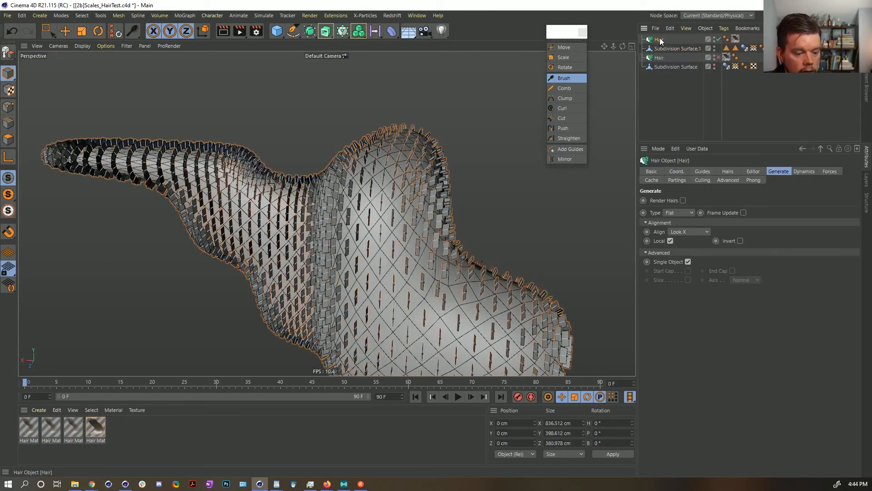
key(c)
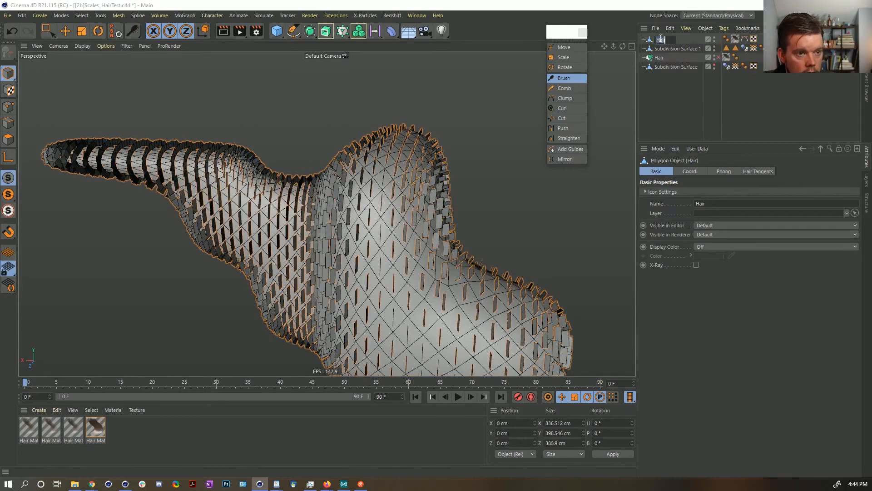
double_click(660, 39)
text(Dir2)
key(Return)
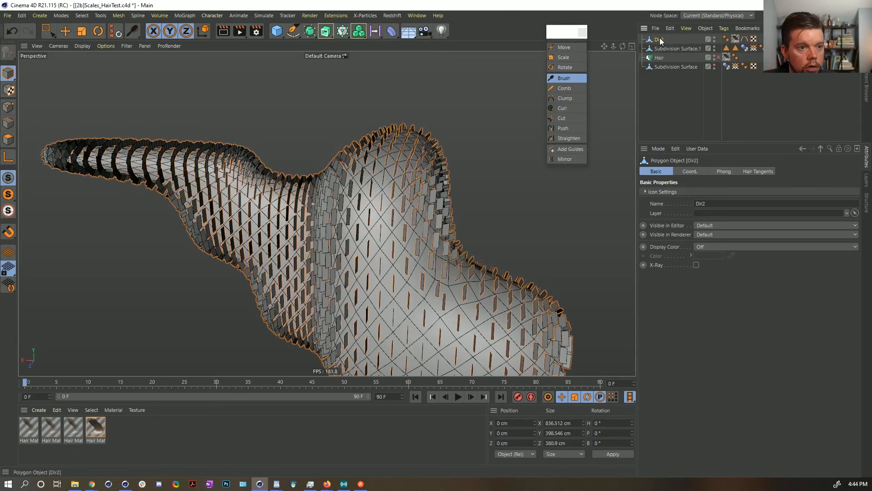
Undo the rename and conversion of the Hair object and return to the [2a]Scales_0006.c4d document
key(ctrl+z)
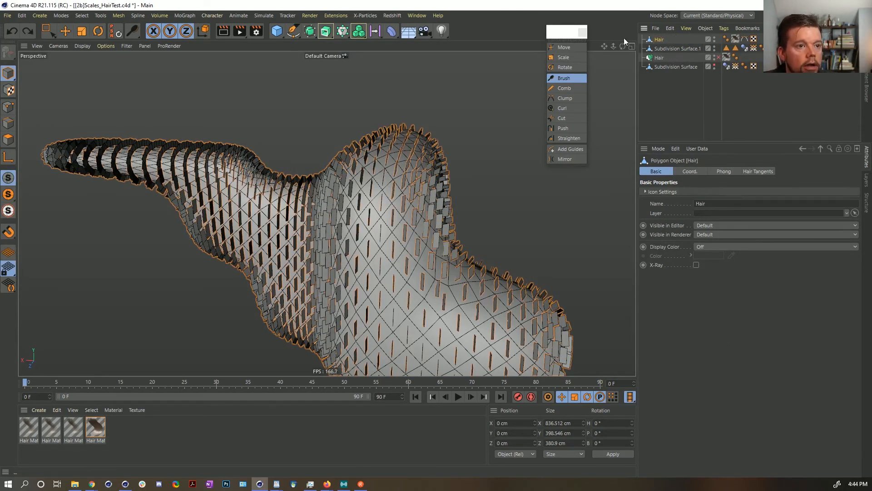
key(ctrl+z)
click(417, 15)
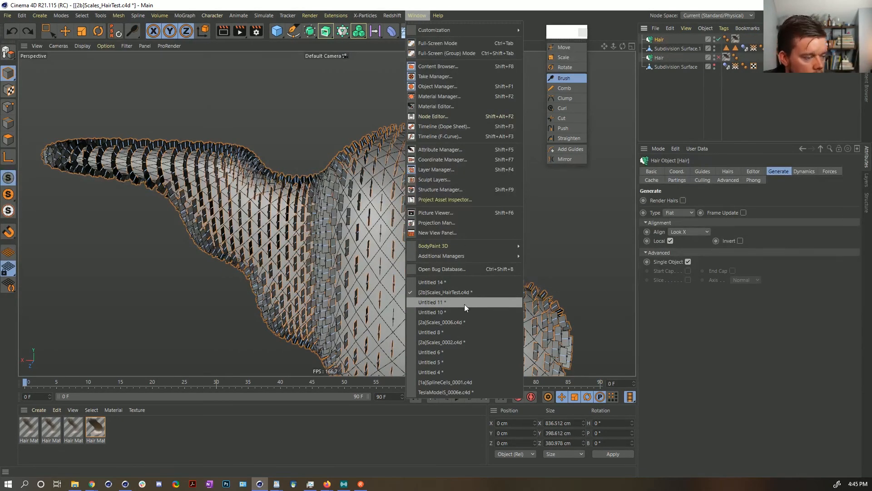
click(459, 319)
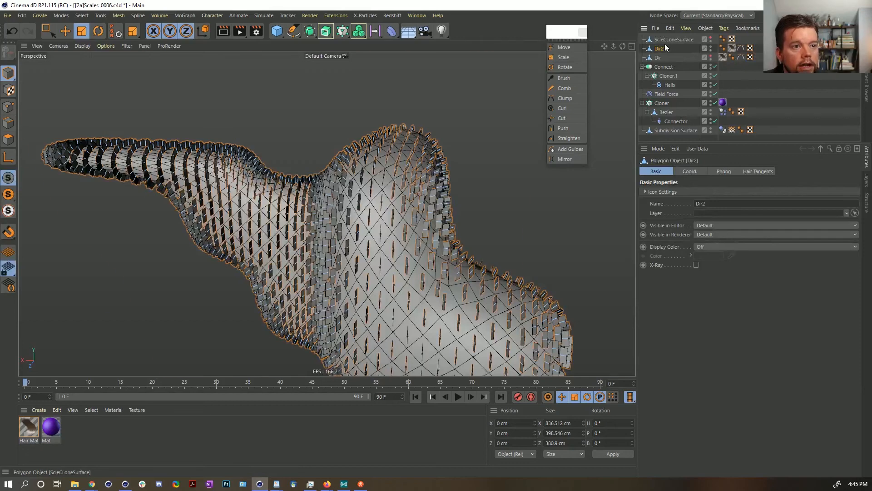
Replace the old Dir2 with the converted hair geometry from the test file and link it as the Cloner's object
key(Delete)
key(ctrl+z)
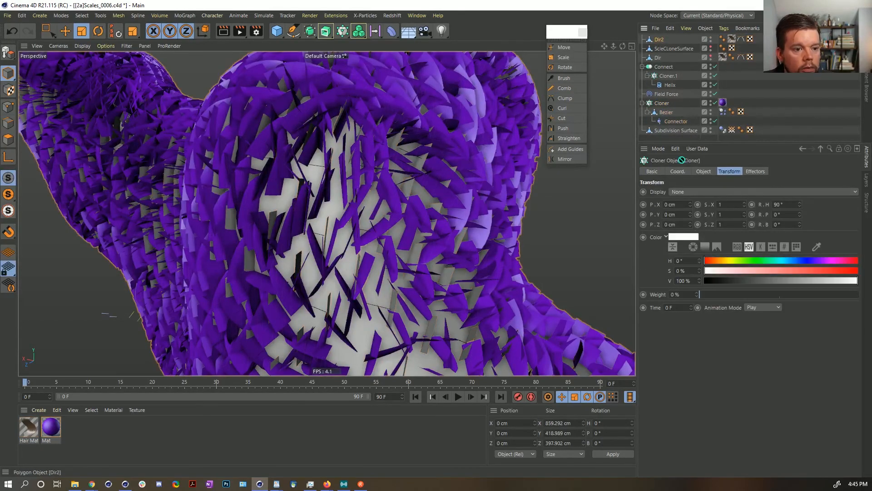
click(703, 171)
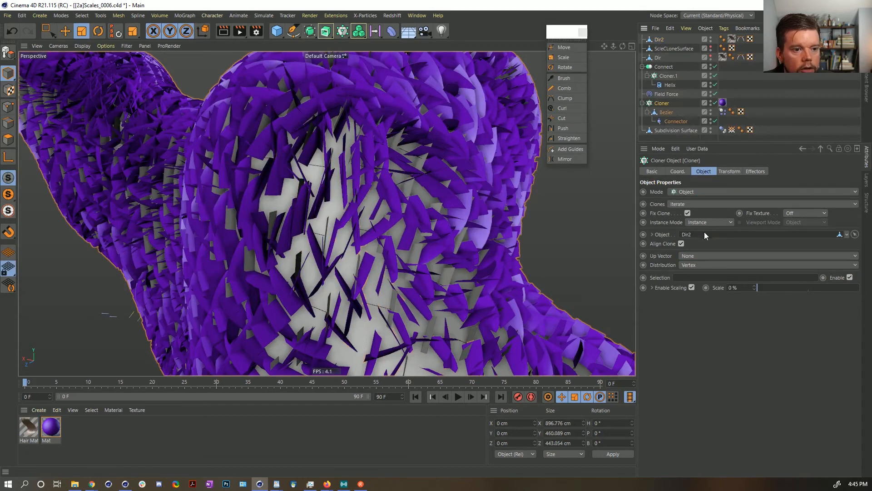
Set the Cloner's distribution to Polygon Center and its heading rotation to 194°
click(688, 266)
click(705, 294)
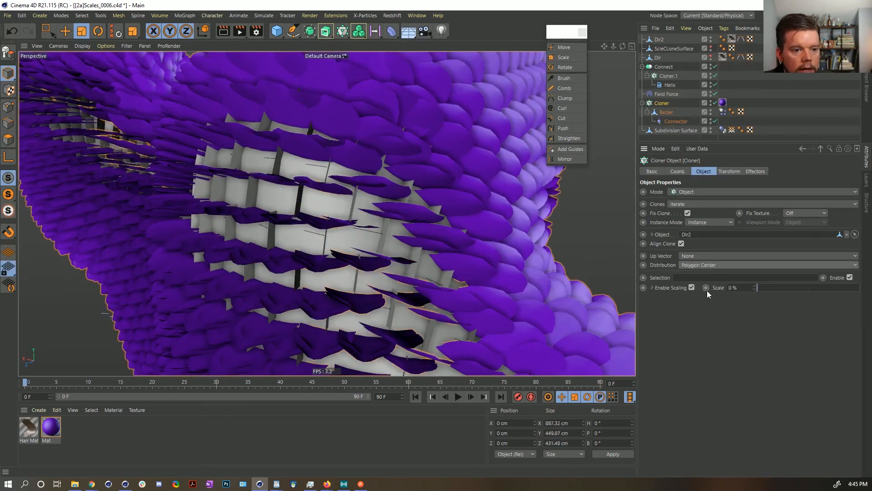
click(757, 172)
click(737, 173)
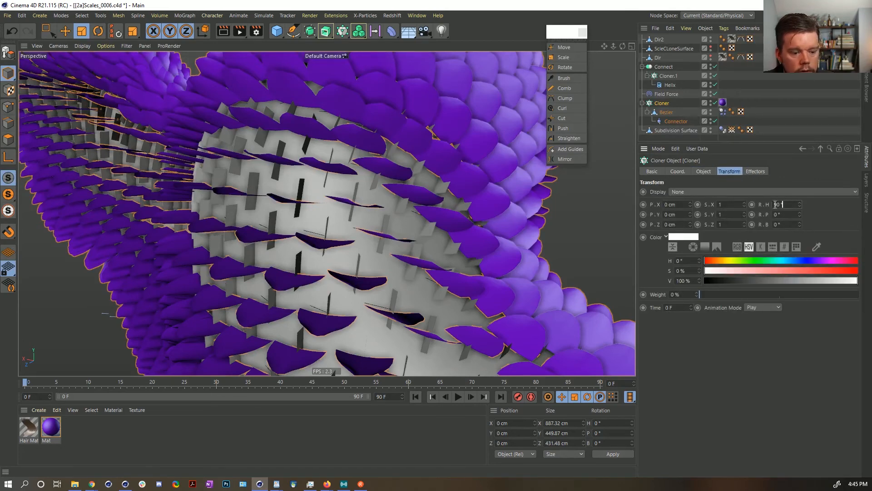
drag(775, 204, 723, 202)
text(194)
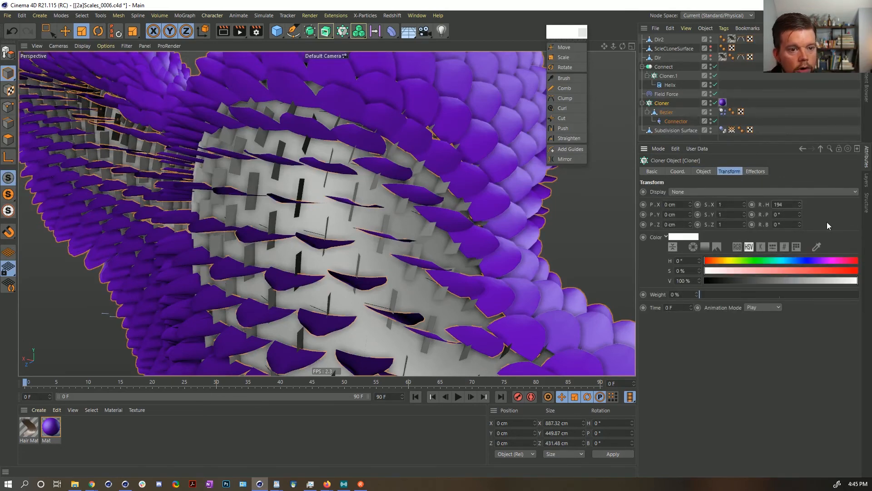
key(Return)
scroll(458, 202, down, 5)
mouse_move(417, 211)
alt+mouse_down()
mouse_move(504, 214)
mouse_move(408, 214)
alt+mouse_up()
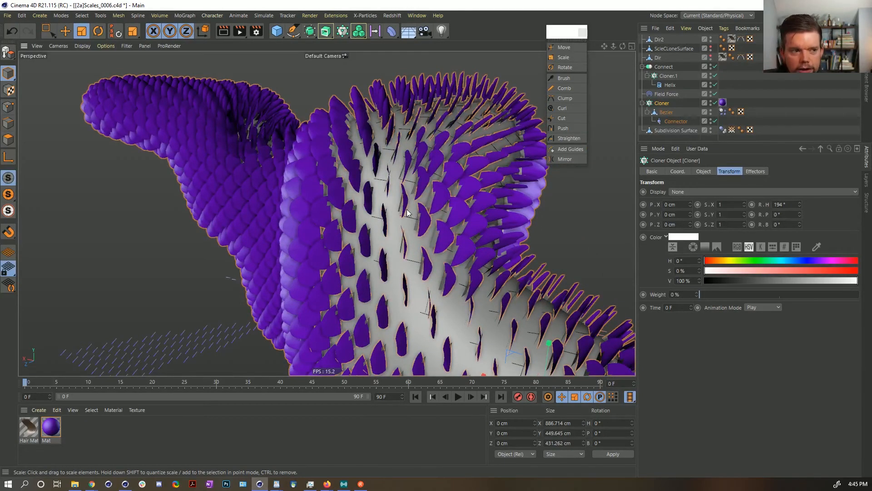
alt+drag(424, 200, 511, 190)
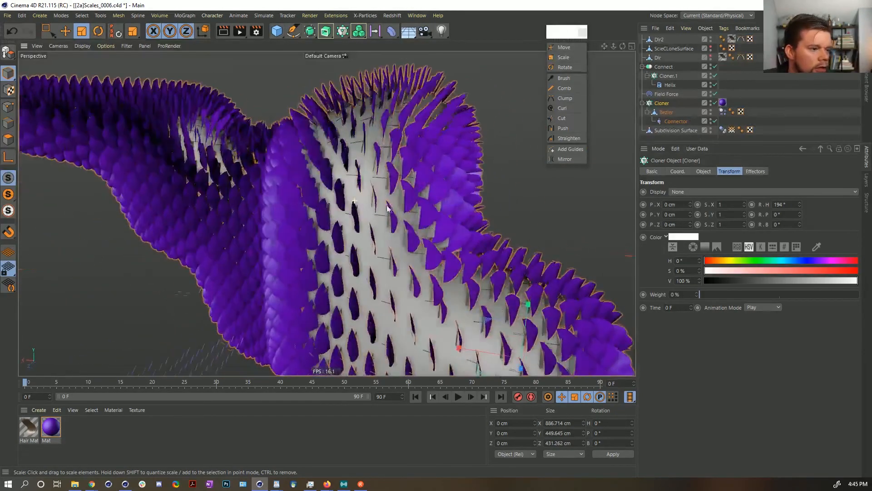
Scale up the Bezier scale shape under the Cloner to about 38 cm wide and 34 cm high
click(666, 112)
click(6, 78)
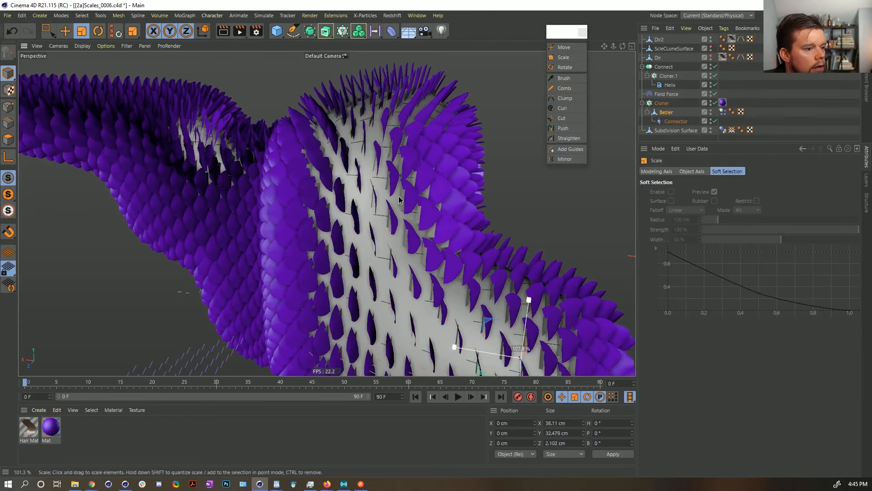
mouse_move(395, 214)
mouse_down()
mouse_move(434, 232)
mouse_move(357, 232)
mouse_move(400, 223)
mouse_move(413, 230)
mouse_move(382, 231)
mouse_move(404, 226)
mouse_up()
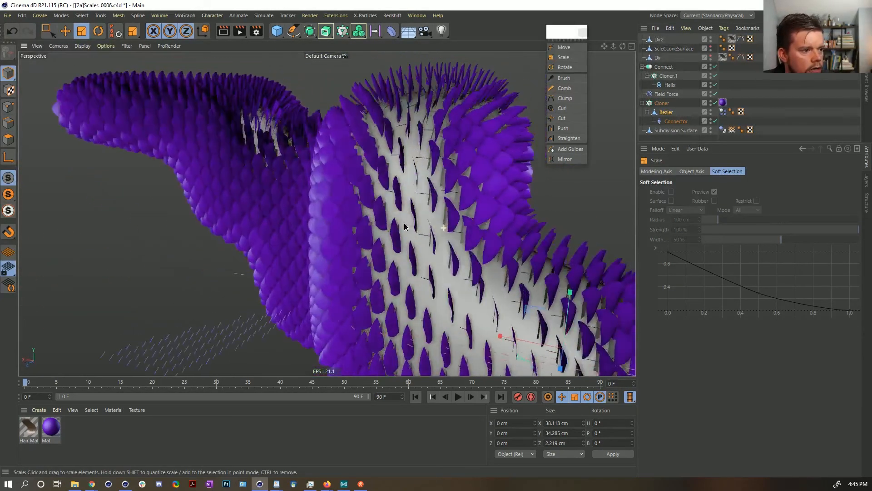
Play the scale simulation twice, inspect how the scales move over the surface, and rewind to frame 0
click(459, 397)
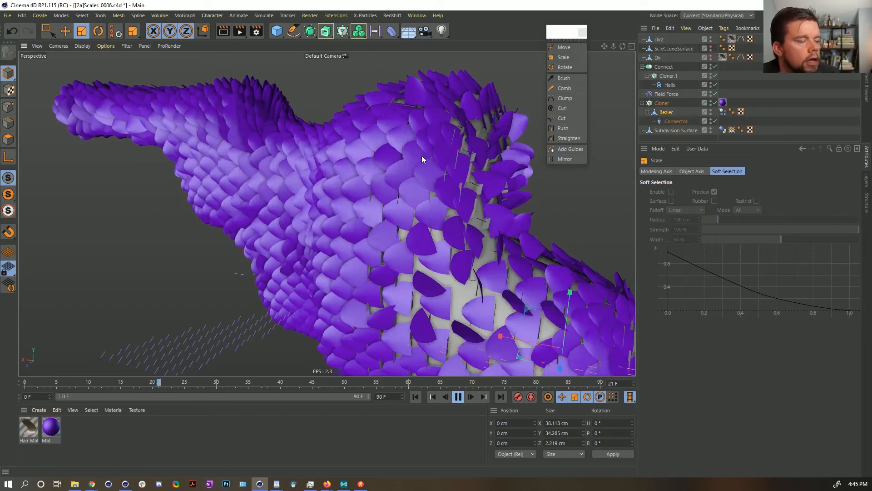
click(459, 397)
alt+drag(441, 269, 417, 240)
click(415, 397)
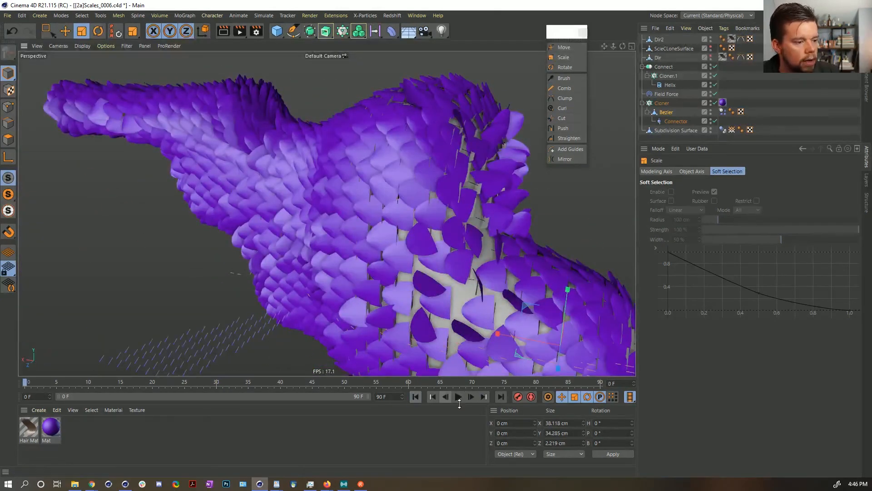
click(458, 397)
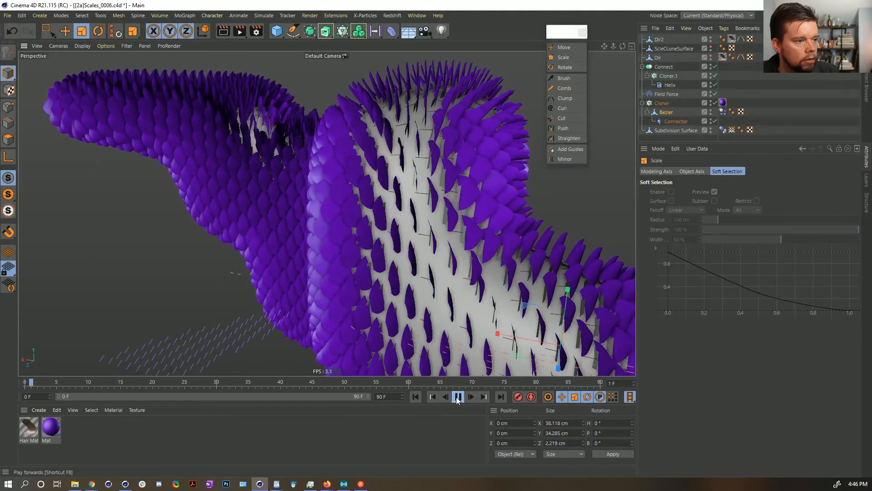
click(458, 397)
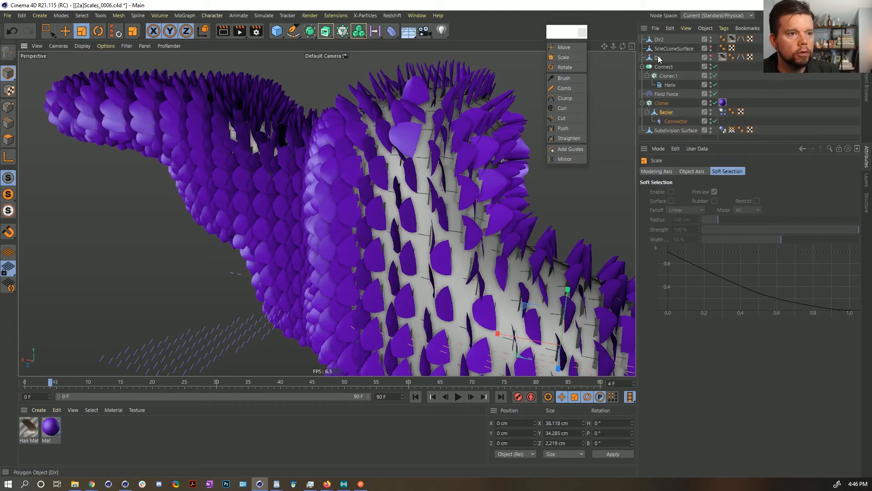
alt+drag(418, 190, 394, 197)
click(416, 397)
Link Dir2 as the surface object that Cloner.1 distributes the helix splines on
click(687, 74)
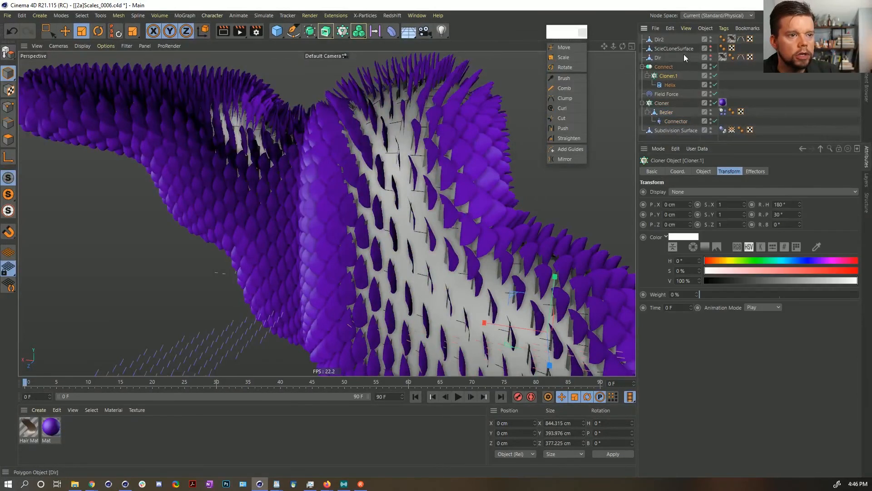
click(704, 171)
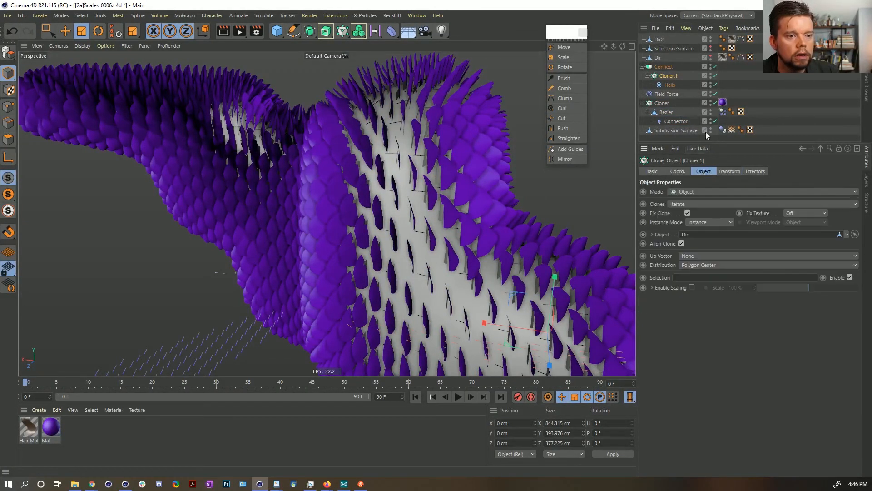
drag(659, 39, 692, 237)
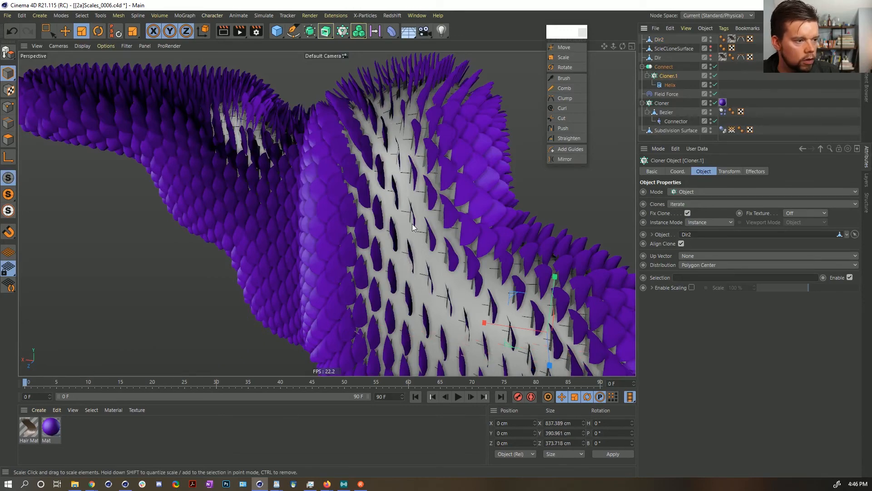
Play the simulation with the updated spline directions to check the scales, and rewind to frame 0
alt+drag(391, 202, 375, 217)
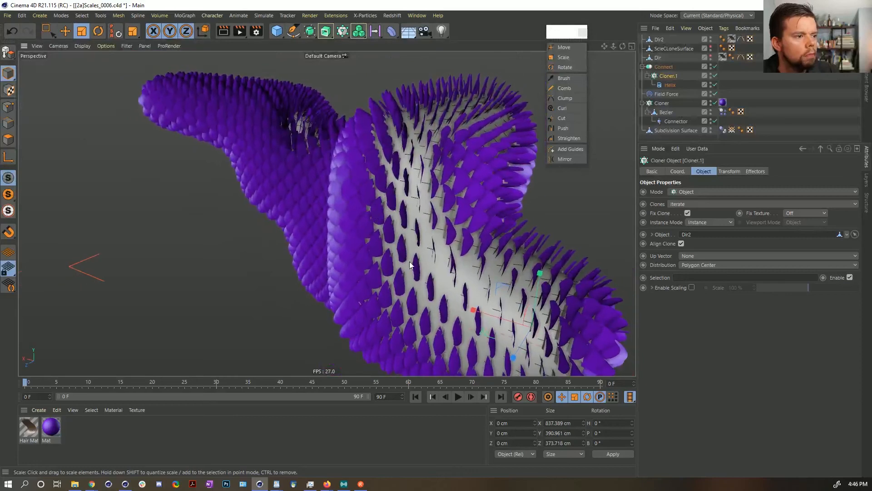
click(458, 396)
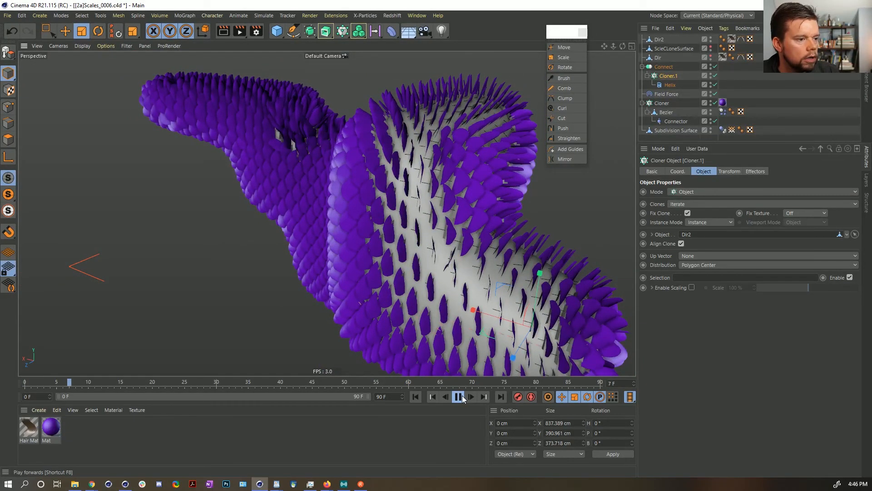
click(458, 397)
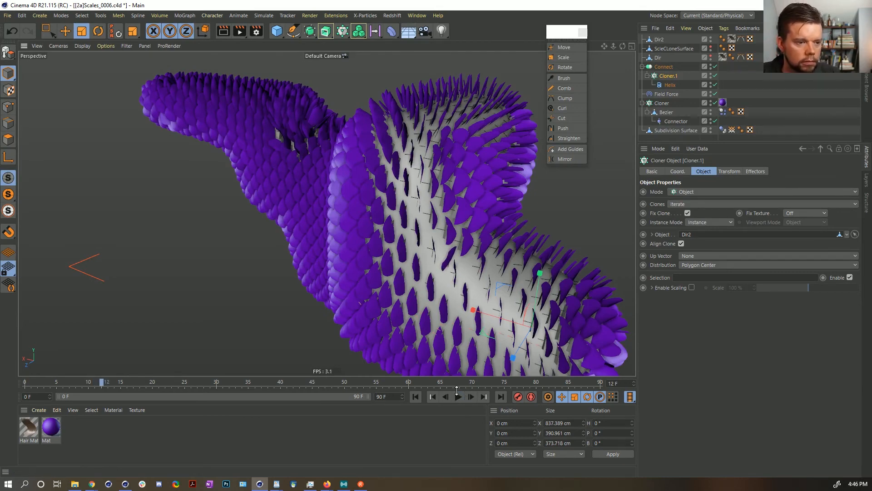
click(415, 397)
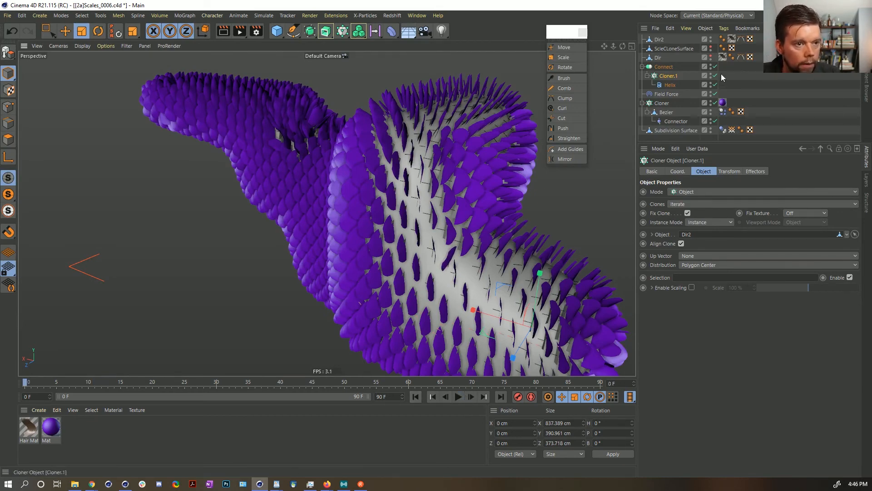
Set the along-curve offset of the Connect spline layer in the Field Force to 100%
click(667, 93)
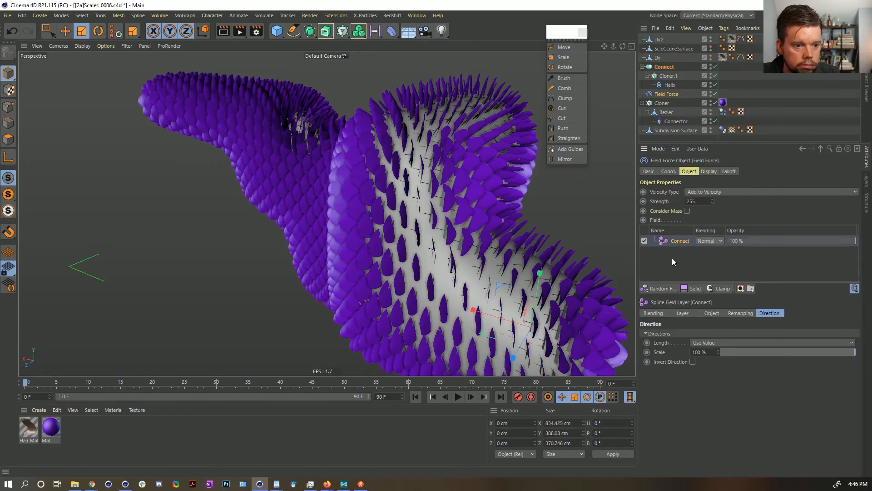
click(711, 313)
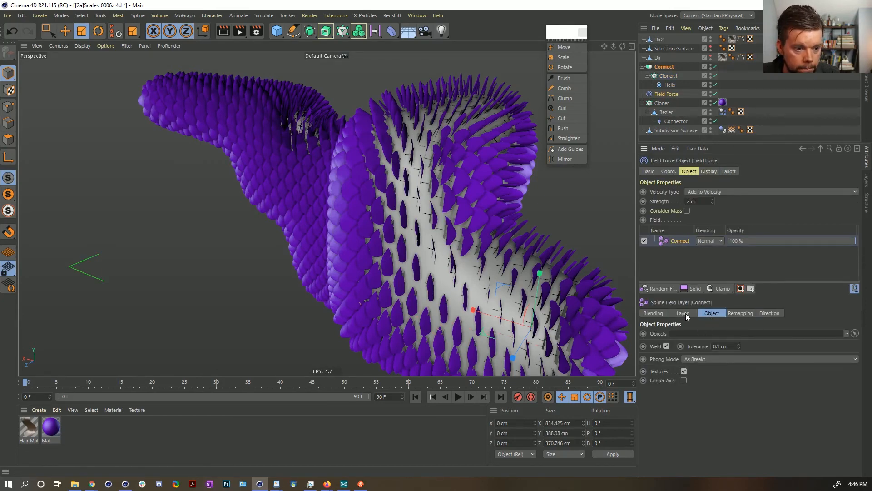
click(740, 313)
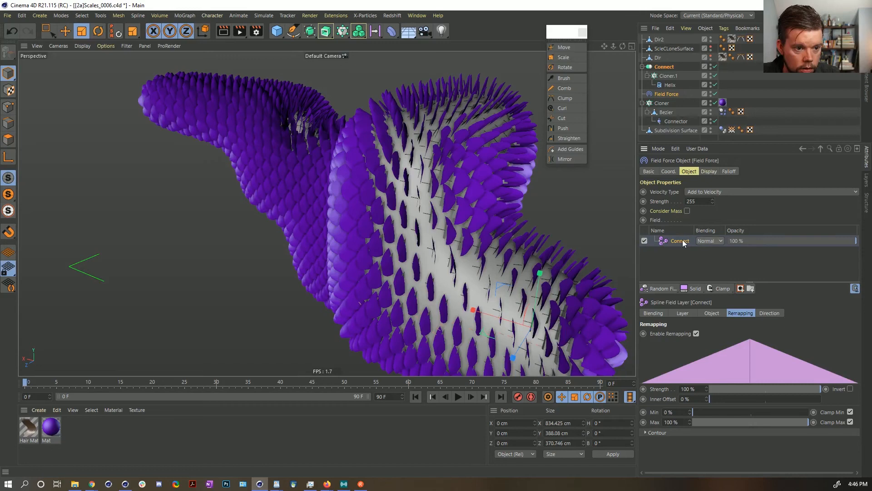
click(681, 313)
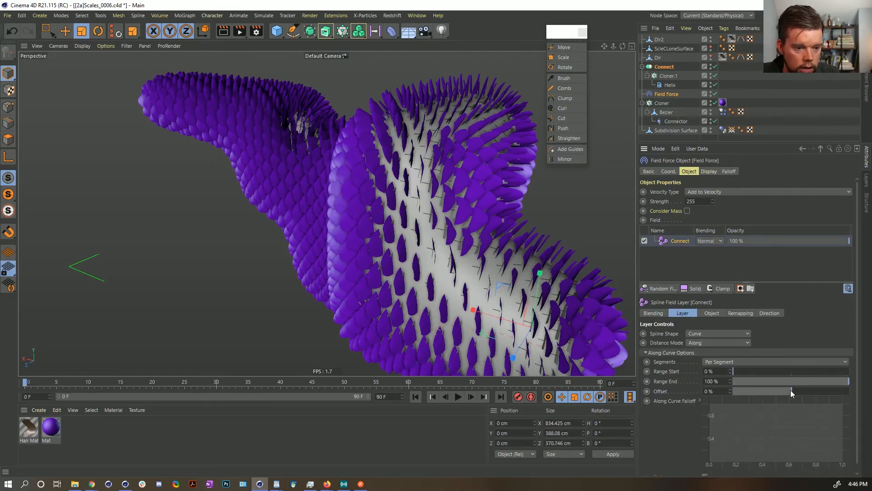
drag(790, 389, 848, 391)
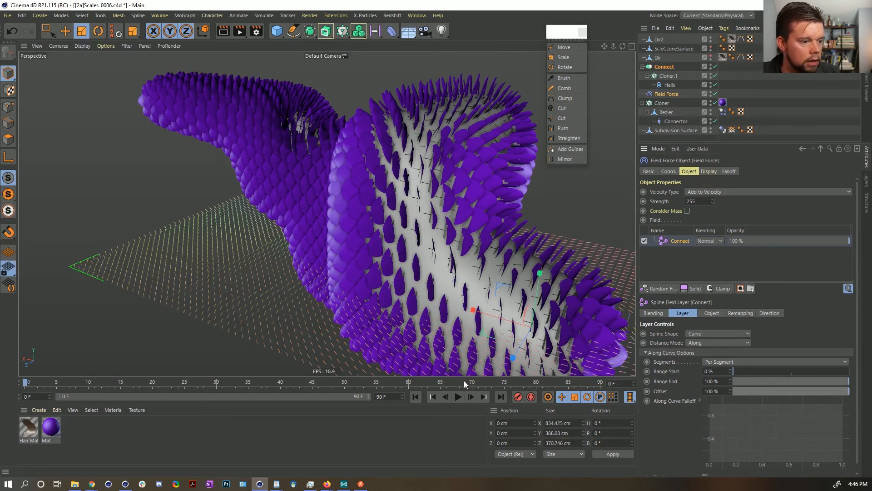
Play the simulation to check the scale directions with the shifted spline offset, inspect the model, and rewind to frame 0
click(458, 397)
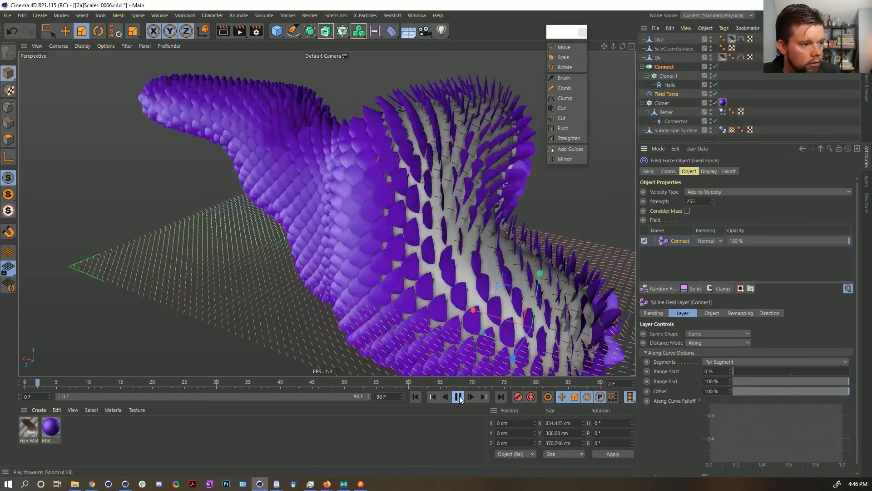
click(460, 397)
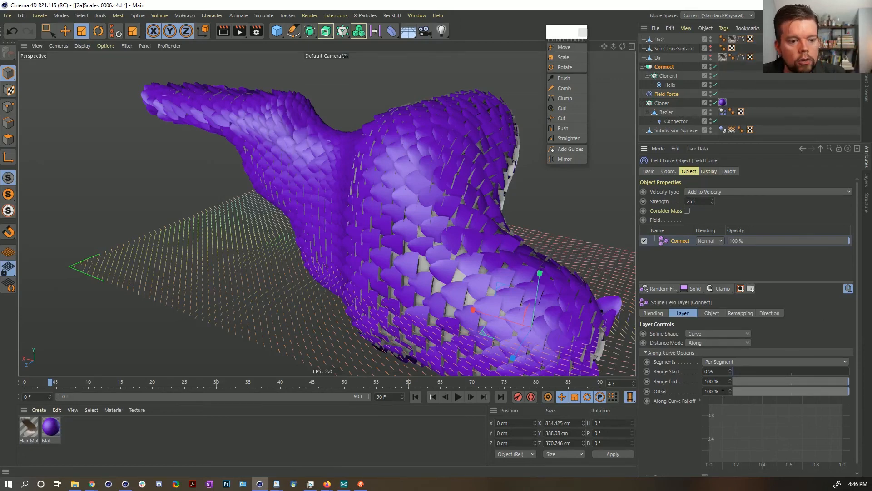
click(770, 391)
drag(794, 395, 849, 395)
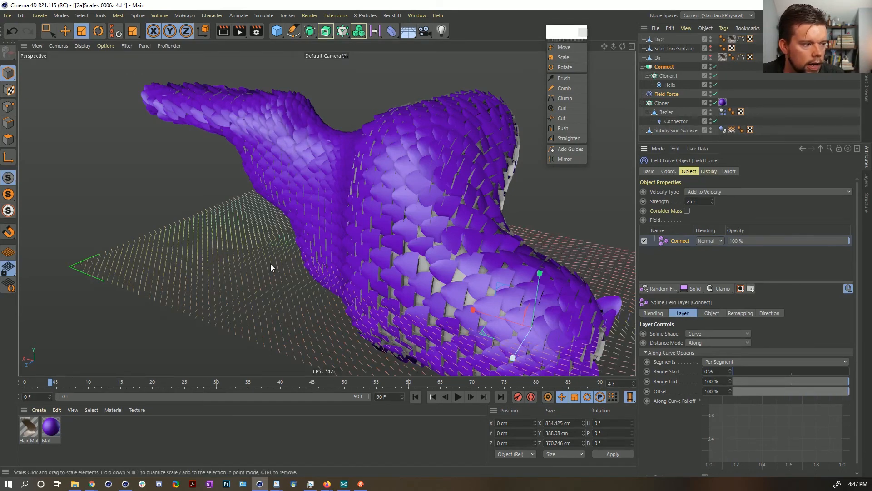
alt+drag(362, 211, 387, 221)
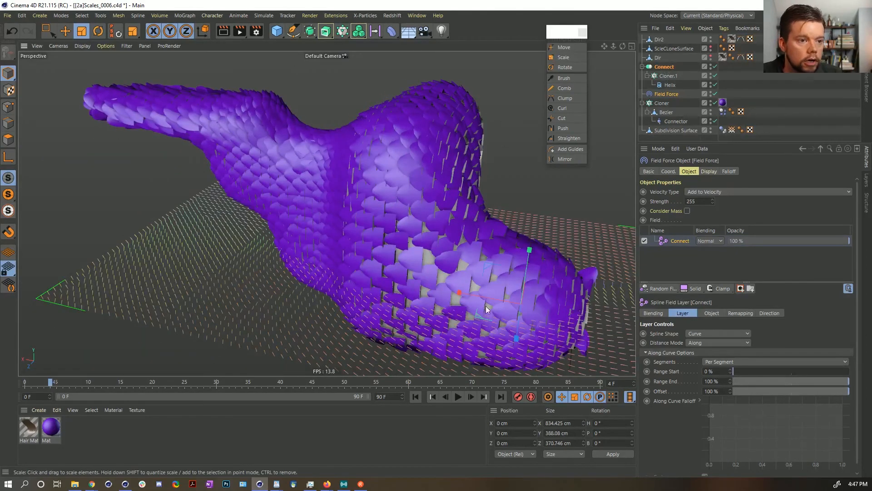
click(412, 396)
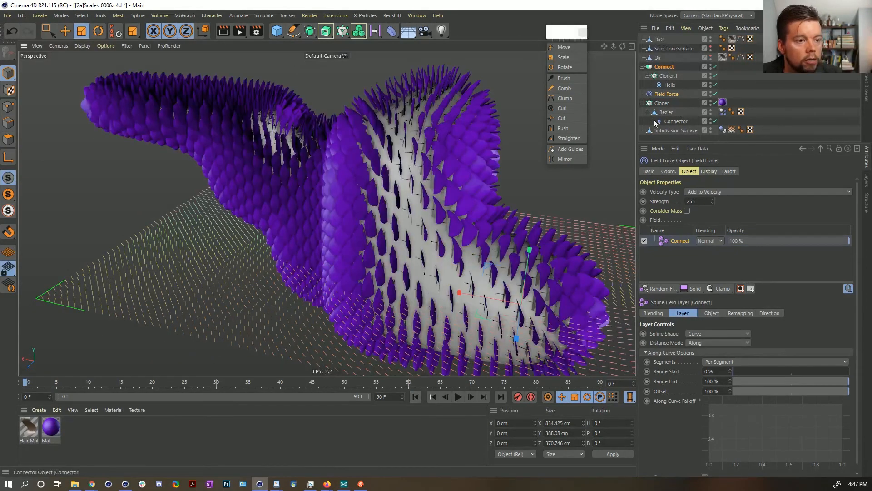
Set the Field Force strength to 55, check the scales in the simulation playback, and rewind to frame 0
click(667, 94)
key(Delete)
key(Return)
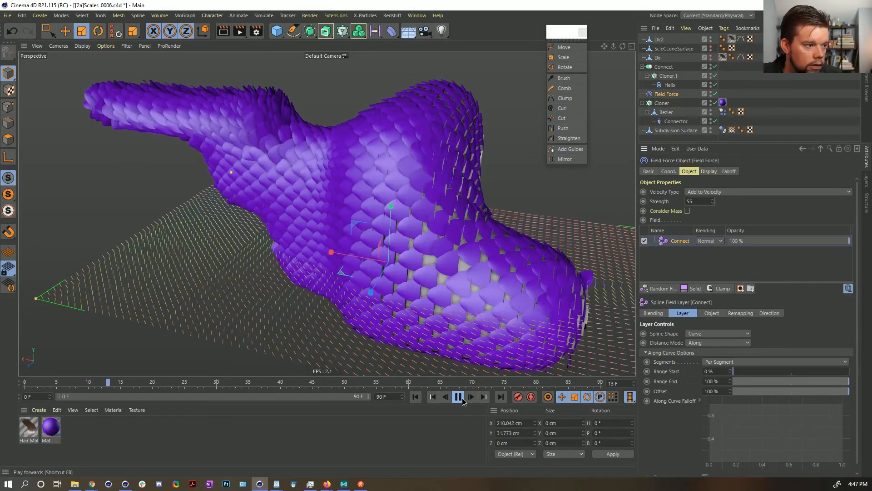
click(463, 401)
click(754, 98)
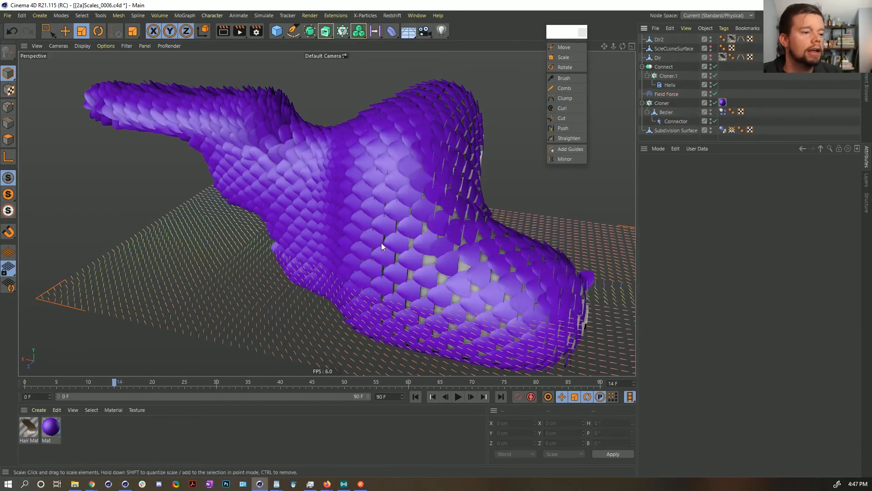
mouse_move(400, 215)
alt+mouse_down()
mouse_move(498, 193)
mouse_move(397, 212)
alt+mouse_up()
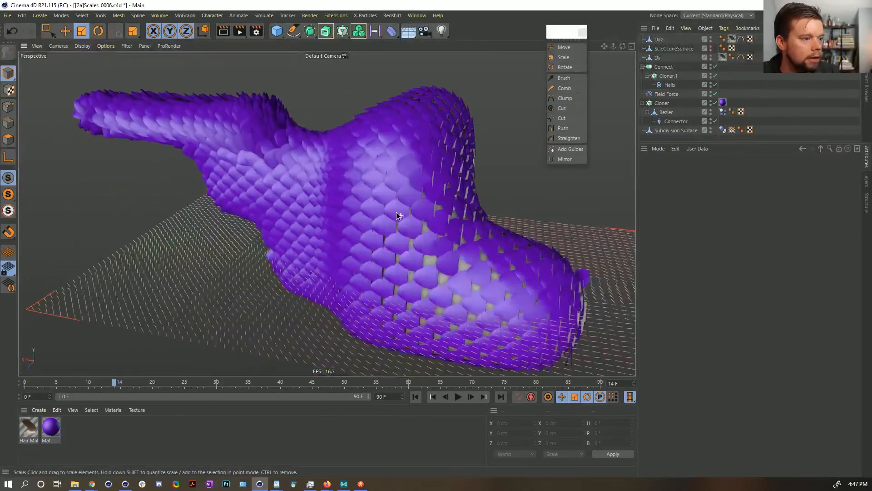
click(415, 396)
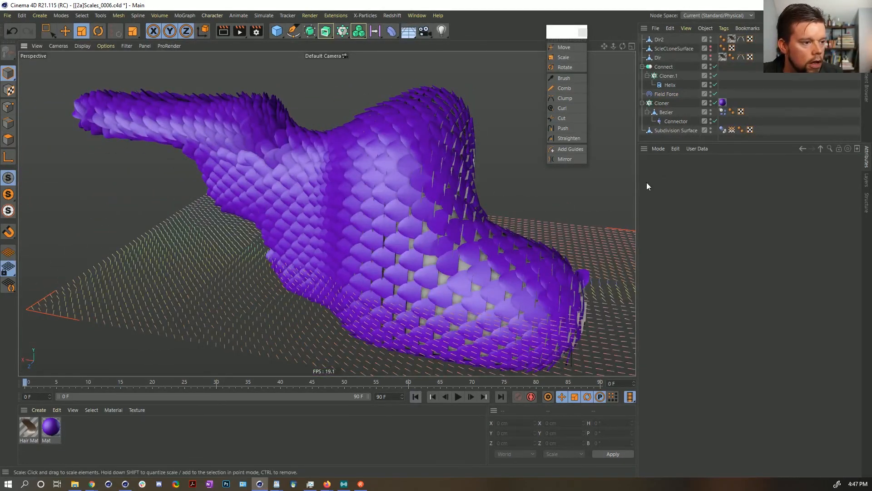
Scale the Bezier scale shape up to about 44.7 cm wide and 40.2 cm high, and play the simulation briefly
click(668, 122)
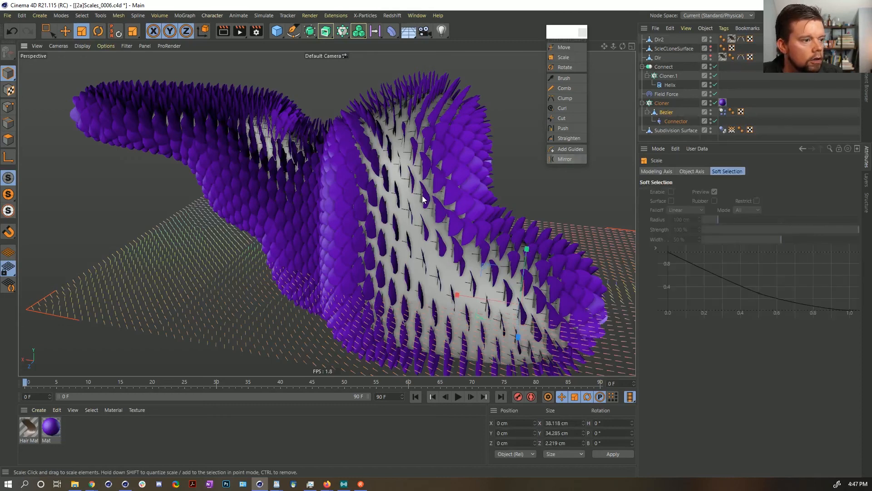
drag(413, 187, 449, 179)
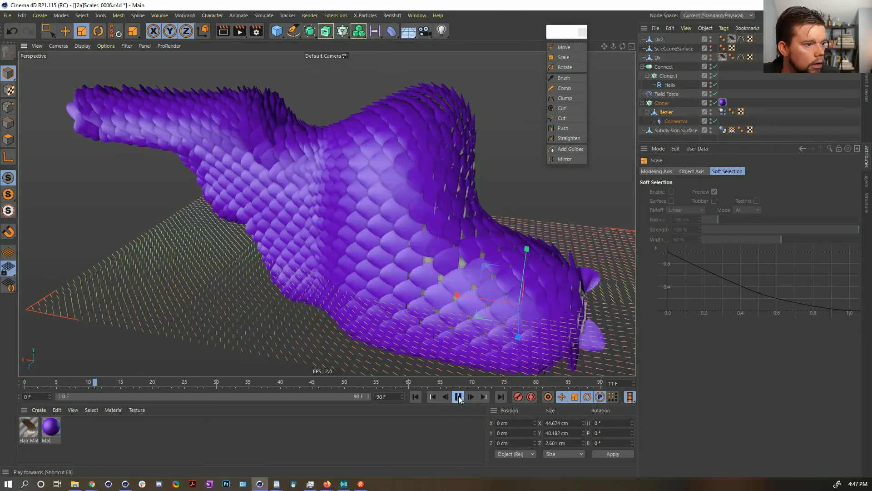
click(458, 396)
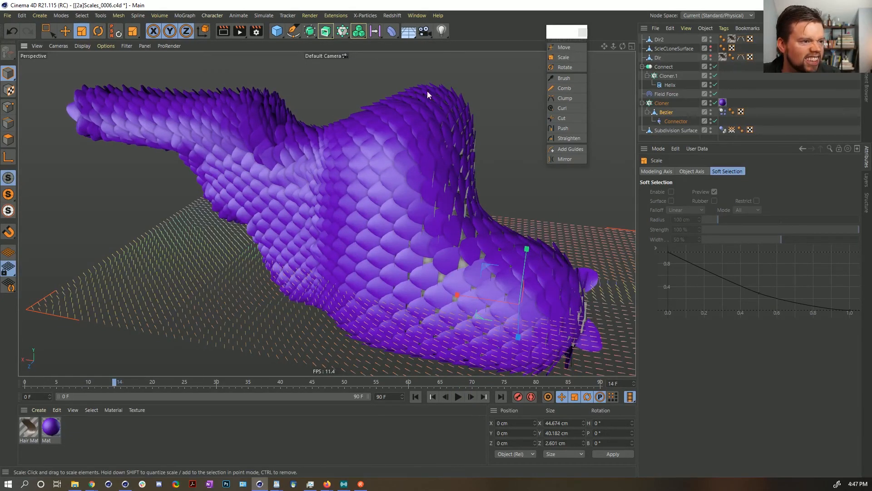
Examine the coverage and overlap of the enlarged scales from several angles and distances
mouse_move(417, 173)
alt+mouse_down()
mouse_move(311, 163)
mouse_move(495, 165)
mouse_move(476, 150)
mouse_move(490, 127)
mouse_move(463, 163)
mouse_move(470, 160)
mouse_move(418, 165)
alt+mouse_up()
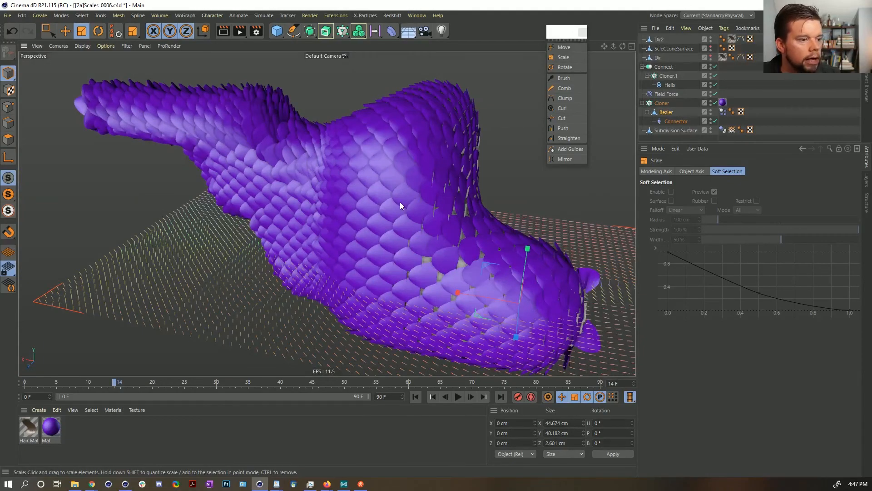
alt+drag(401, 205, 342, 172)
alt+drag(445, 243, 361, 203)
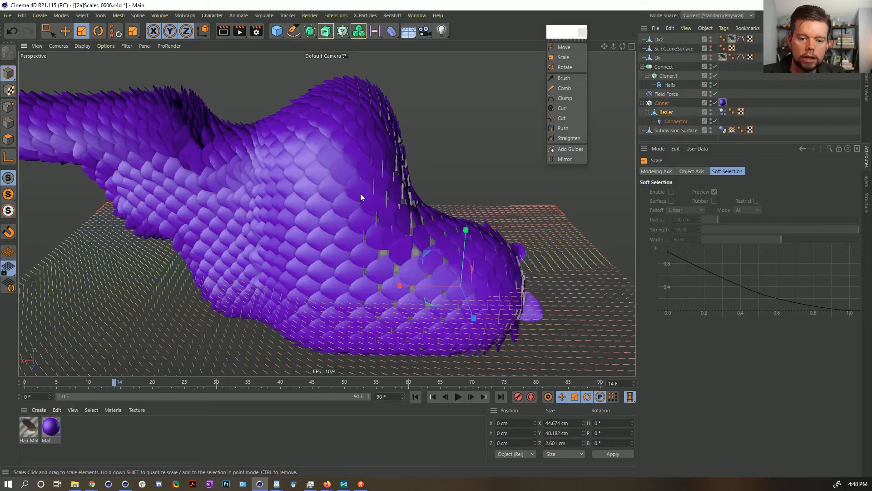
alt+drag(361, 193, 430, 217)
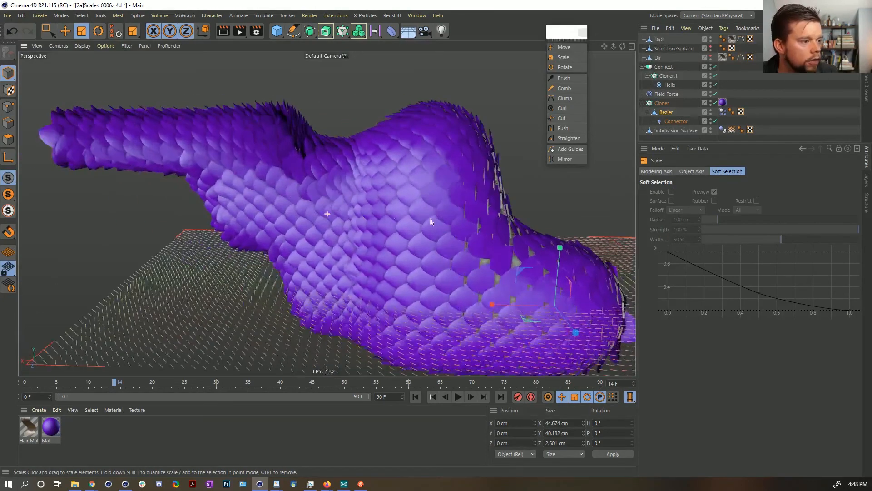
alt+drag(308, 230, 438, 281)
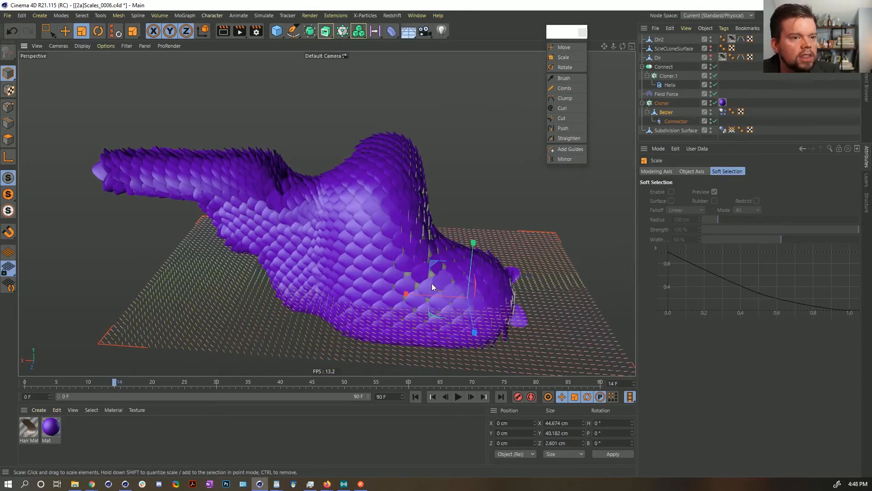
alt+right_drag(381, 245, 415, 216)
alt+drag(417, 226, 402, 227)
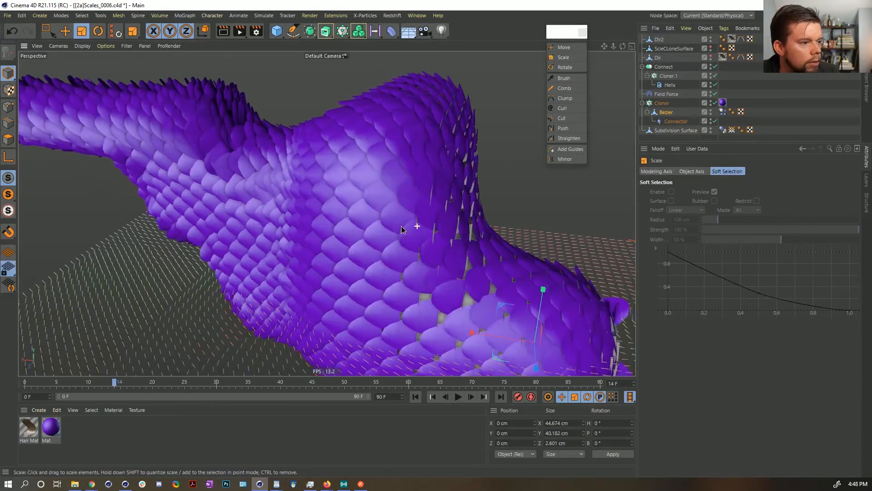
alt+right_drag(435, 277, 396, 283)
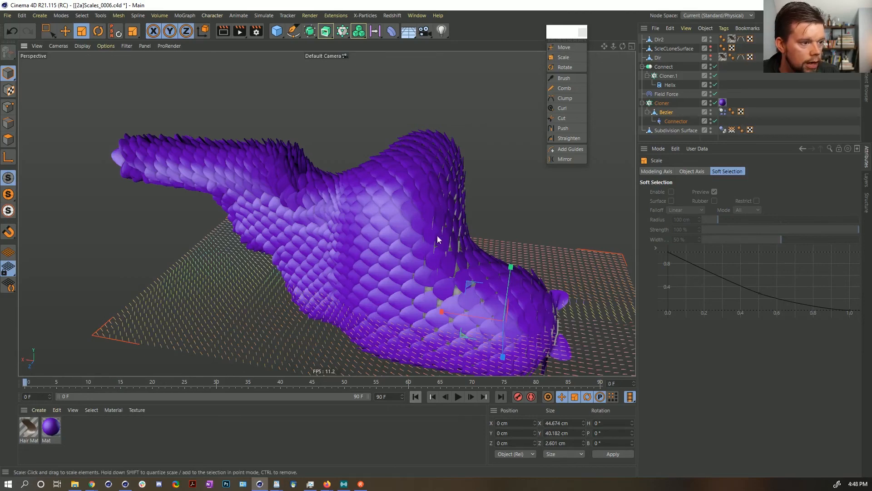
Scale the Bezier scale shape up to about 53.5 cm wide and 48.1 cm high, and check its coverage in the simulation
click(667, 112)
key(t)
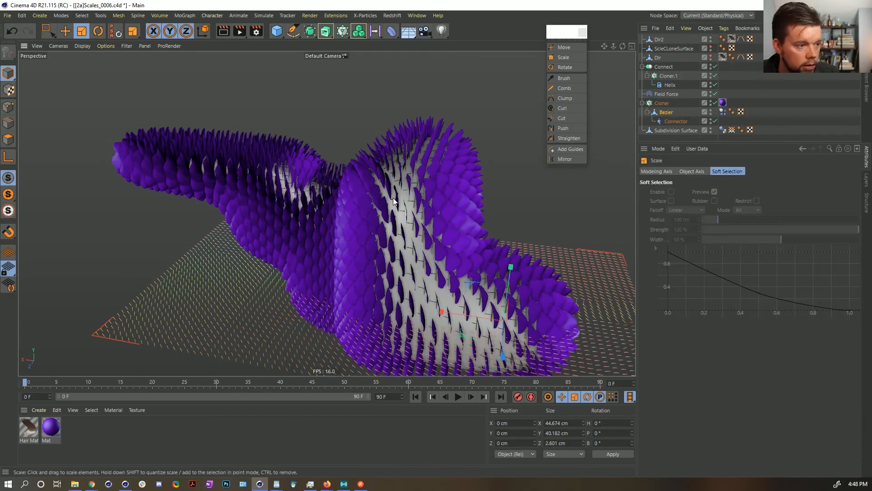
drag(412, 195, 467, 181)
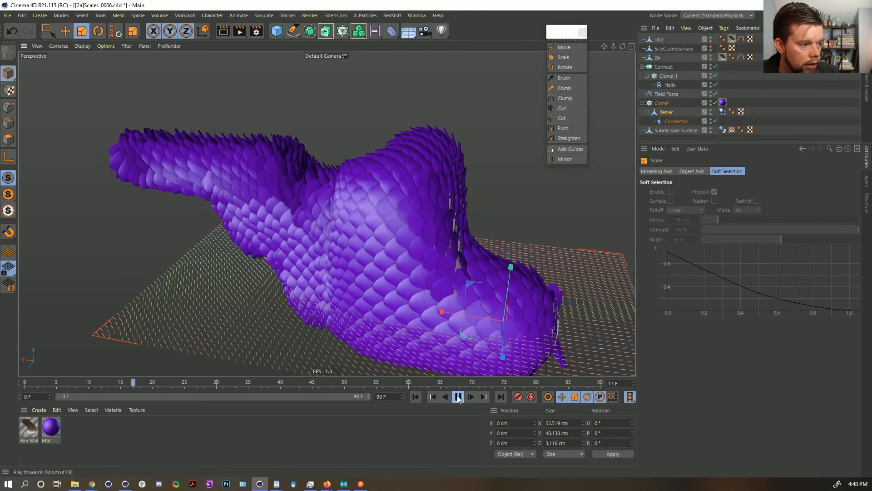
click(458, 398)
alt+drag(464, 281, 427, 254)
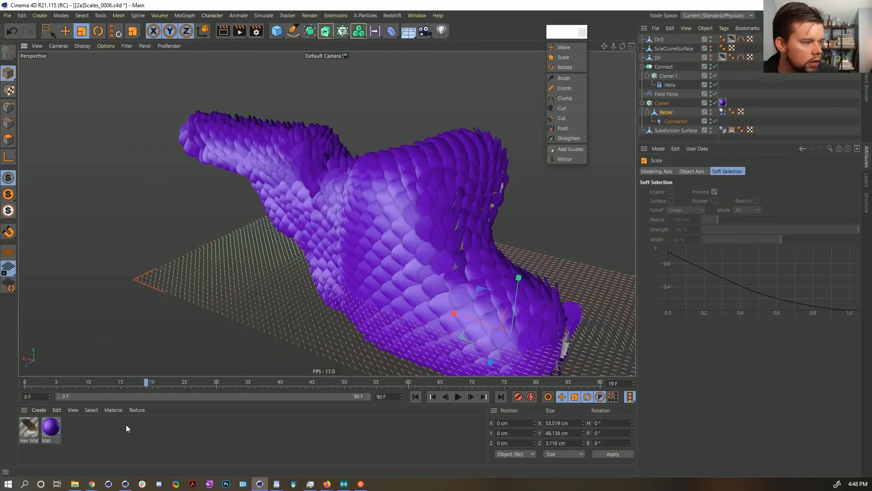
Apply the purple material Mat to the Subdivision Surface model beneath the scales
drag(58, 432, 672, 131)
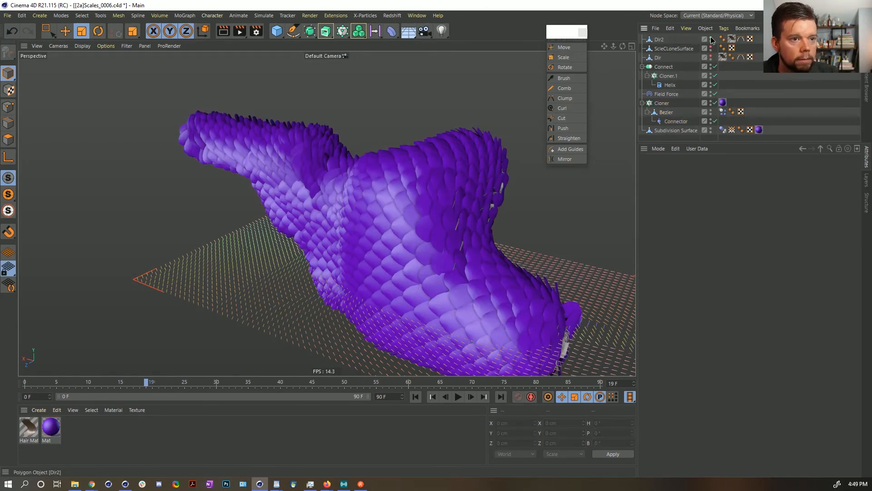
alt+drag(457, 242, 313, 216)
Switch to the open project [2b]Scales_HairTest.c4d and frame its hair-covered model
click(425, 18)
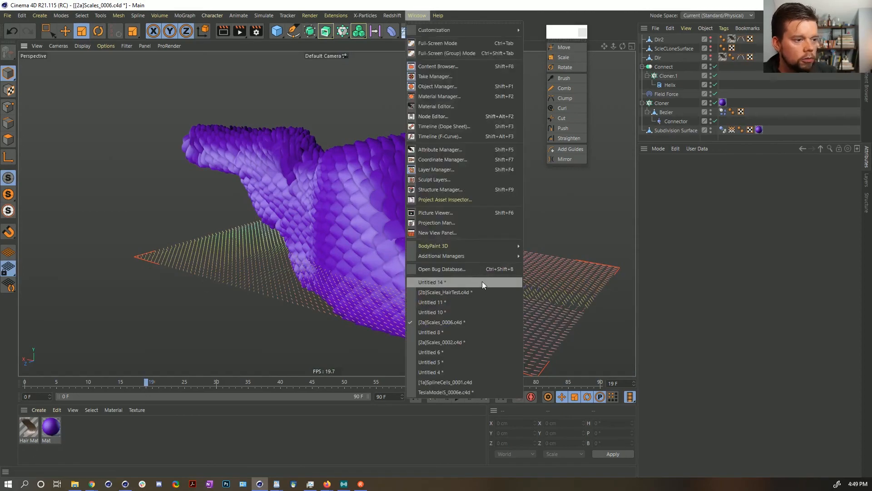
click(467, 290)
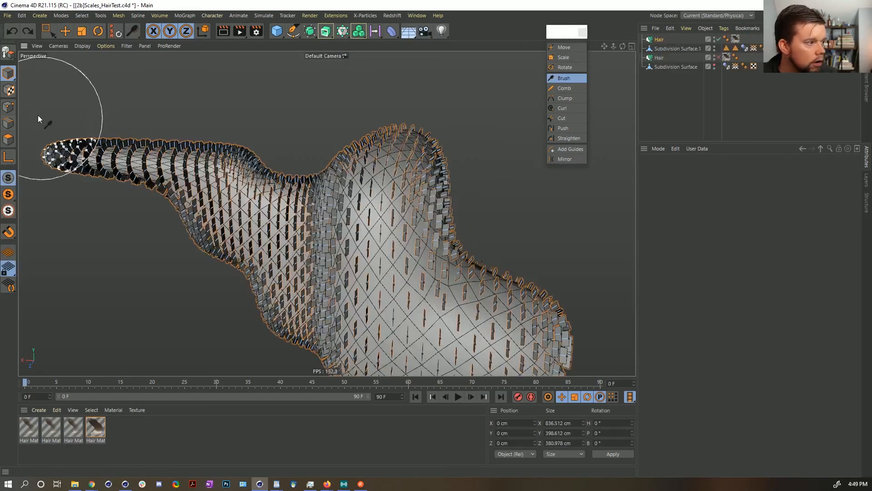
alt+drag(347, 143, 366, 191)
alt+middle_drag(366, 188, 367, 140)
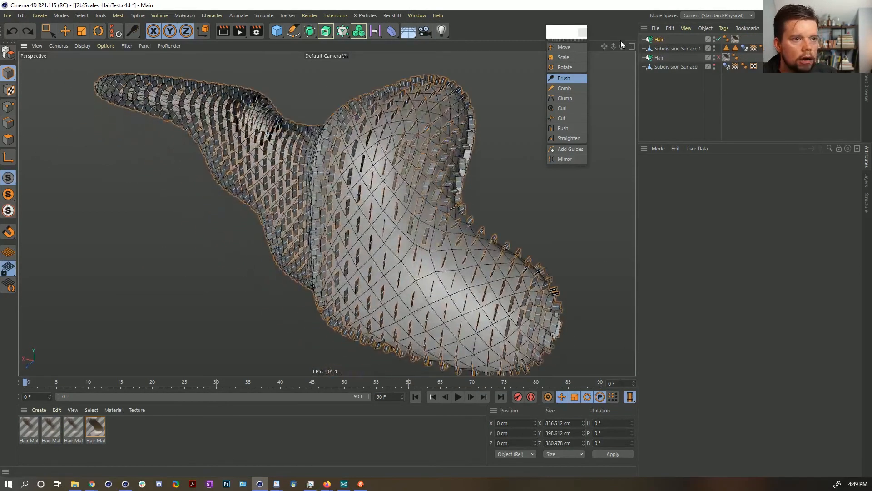
Subdivide the polygons of Subdivision Surface.1 once with Smooth Subdivision enabled
click(660, 48)
click(8, 139)
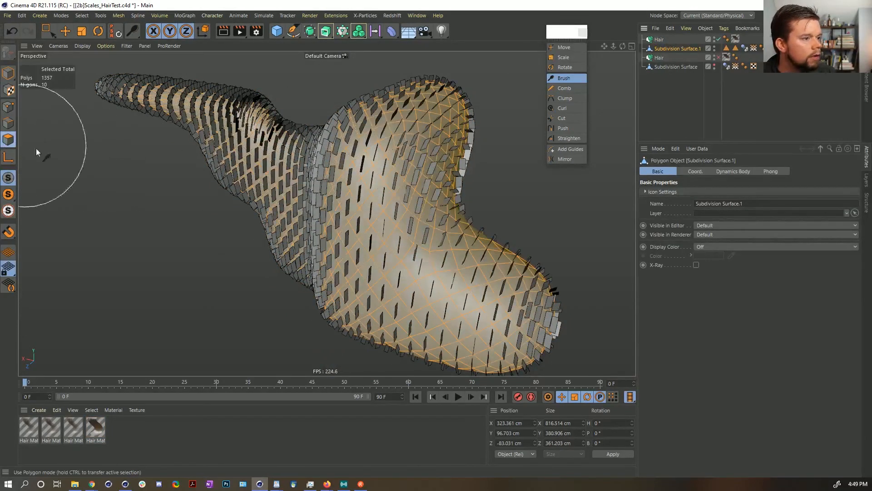
right_click(422, 214)
click(435, 248)
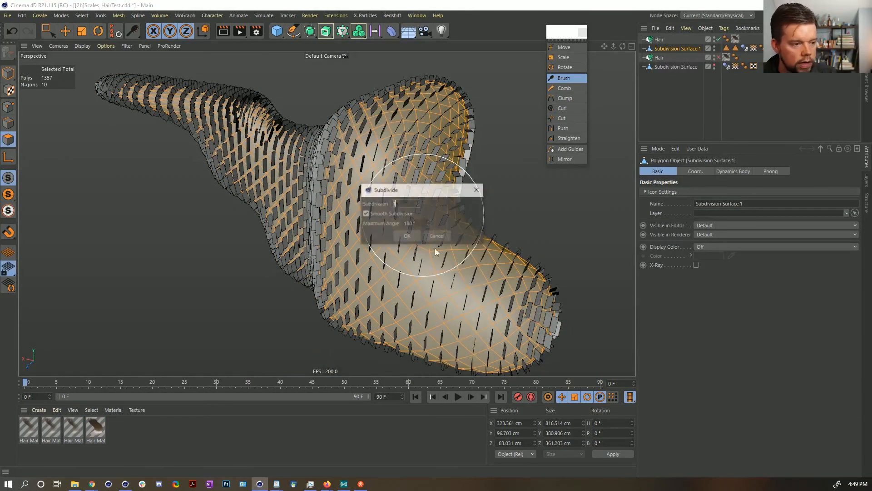
click(407, 235)
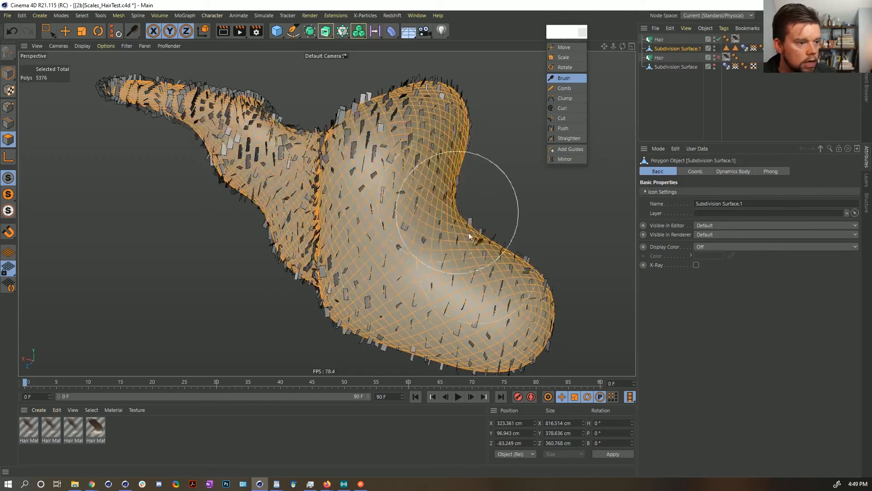
Set the upper Hair object's guide count to 135700 and regrow the guides on the subdivided surface
click(660, 39)
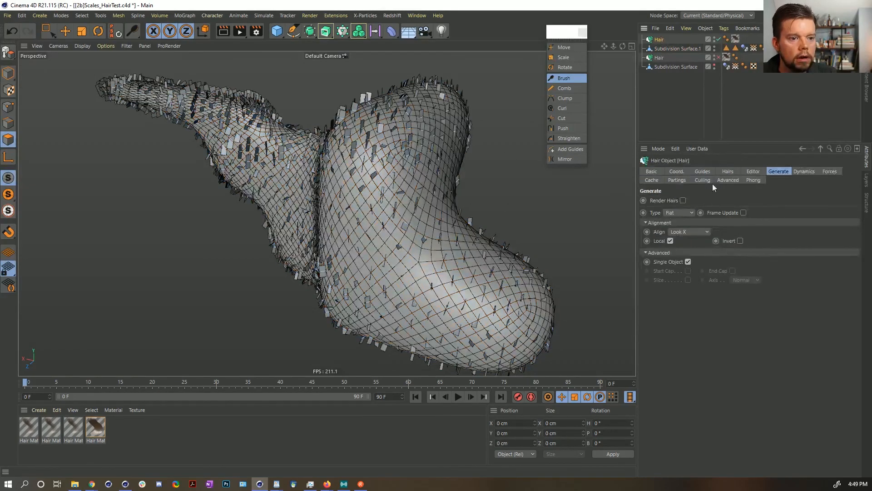
click(702, 171)
text(00)
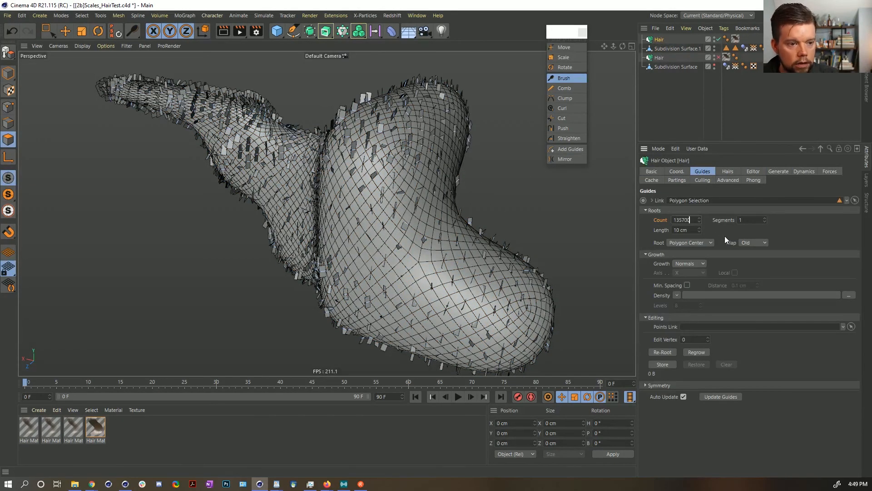
key(Return)
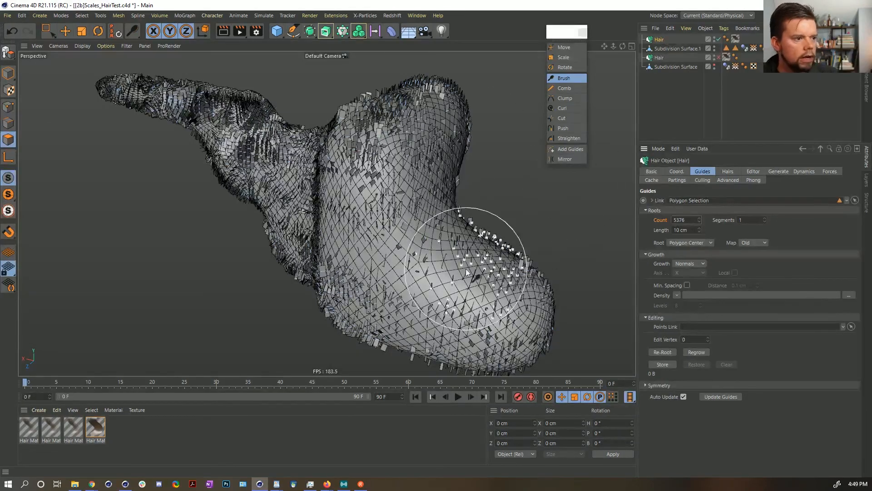
click(700, 352)
Use a smaller hair brush to comb the guides around the model's rounded tip
mouse_move(398, 195)
alt+mouse_down()
mouse_move(512, 206)
mouse_move(315, 182)
alt+mouse_up()
alt+middle_drag(492, 286, 399, 169)
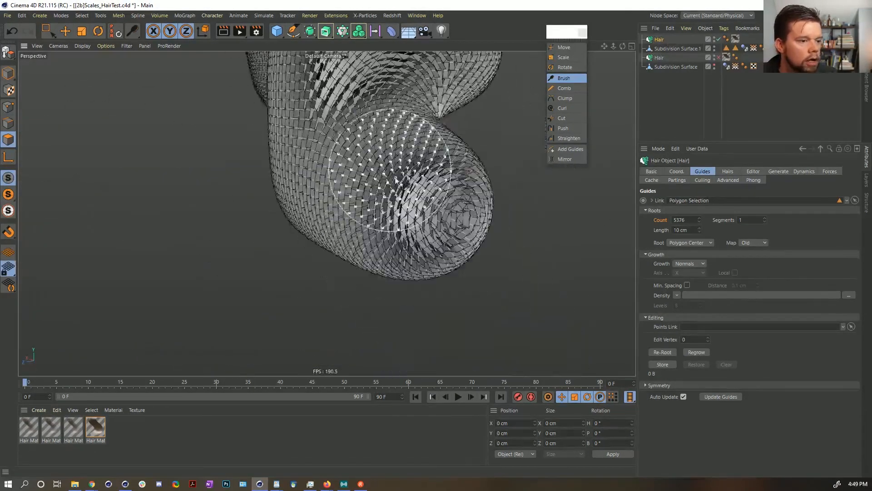
alt+drag(399, 169, 363, 166)
alt+right_drag(423, 211, 489, 221)
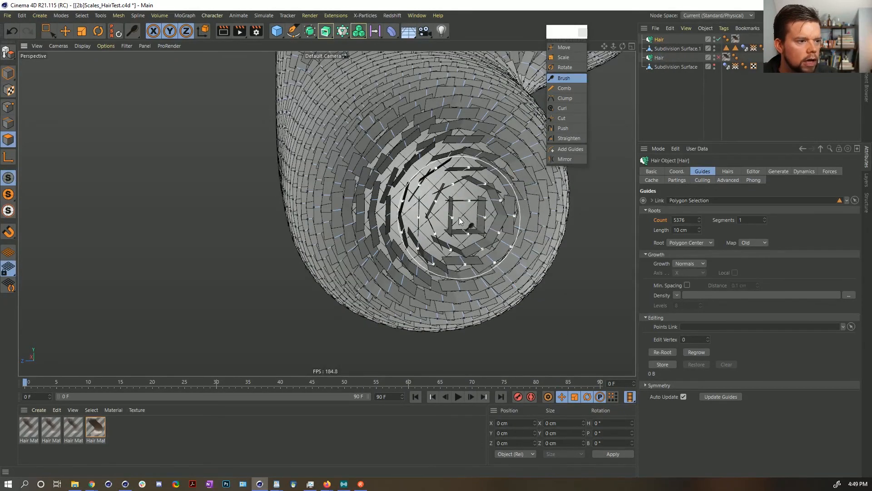
middle_drag(464, 219, 429, 219)
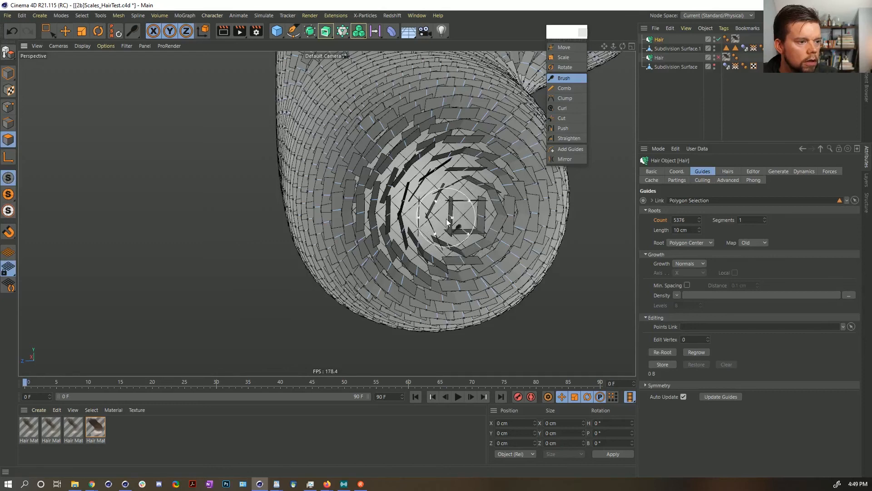
mouse_move(452, 222)
mouse_down()
mouse_move(468, 214)
mouse_move(468, 225)
mouse_move(467, 200)
mouse_move(409, 199)
mouse_move(259, 238)
mouse_move(293, 236)
mouse_move(308, 314)
mouse_up()
alt+drag(451, 300, 488, 327)
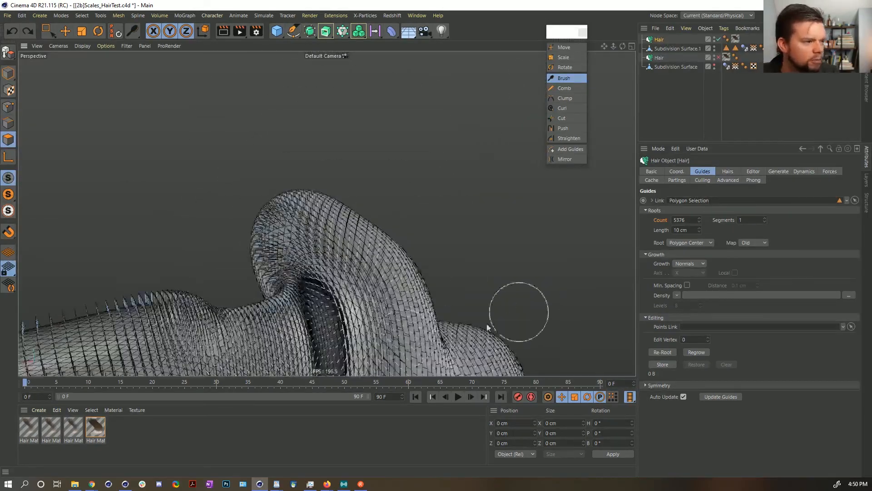
alt+middle_drag(488, 327, 460, 218)
alt+drag(460, 218, 278, 243)
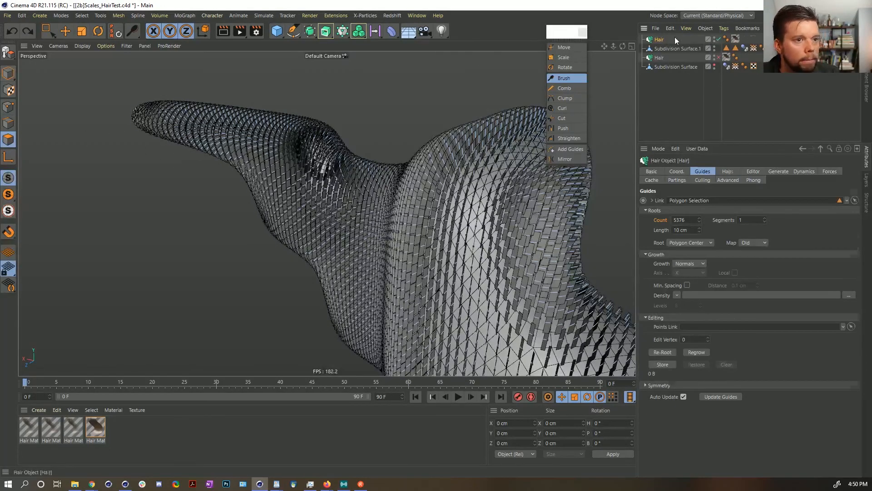
Paste a polygon copy of the dense hair into the open project [2a]Scales_0006.c4d, keeping the original hair live
key(c)
key(ctrl+z)
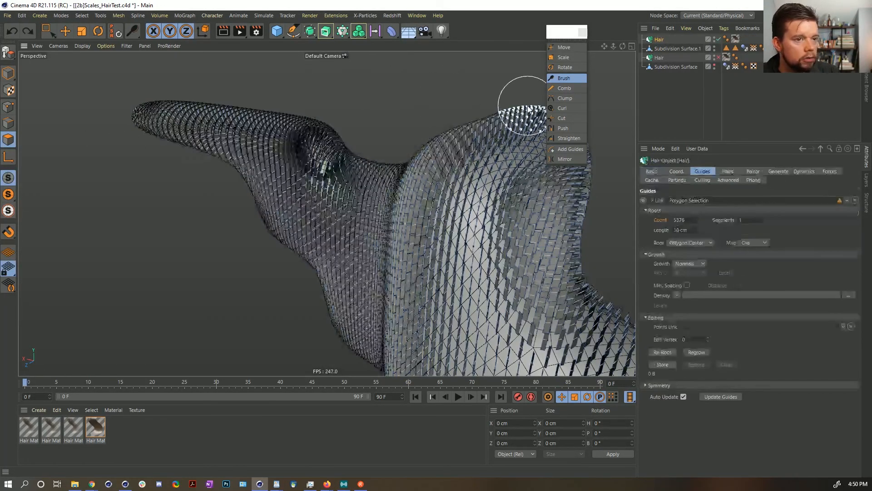
click(417, 15)
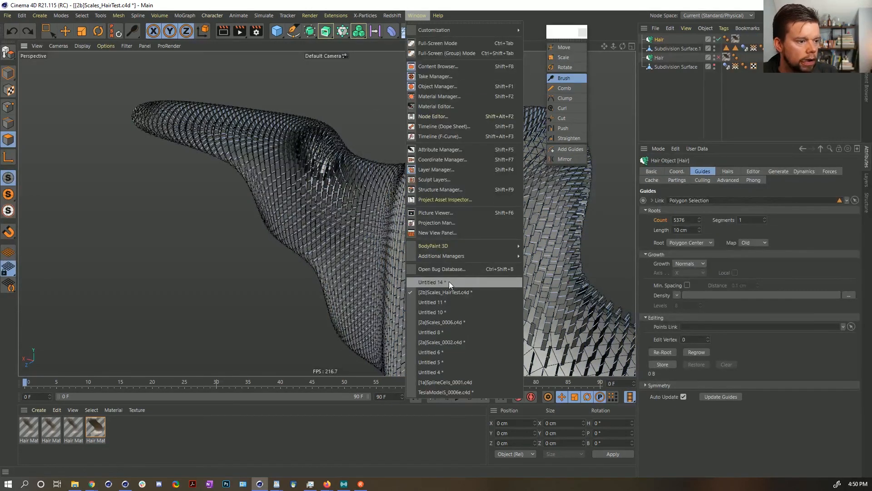
click(451, 322)
key(ctrl+v)
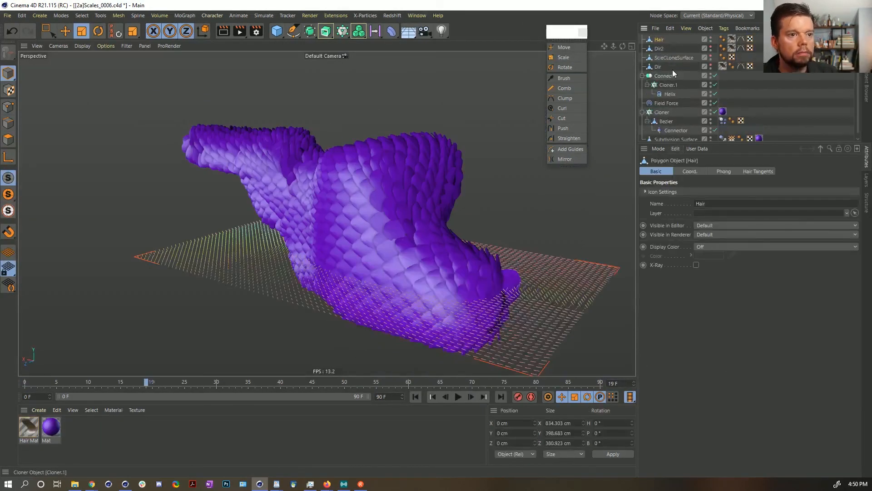
Rename the pasted Hair object ScieCLoneSurface and delete the old surface with that name
double_click(662, 40)
key(Return)
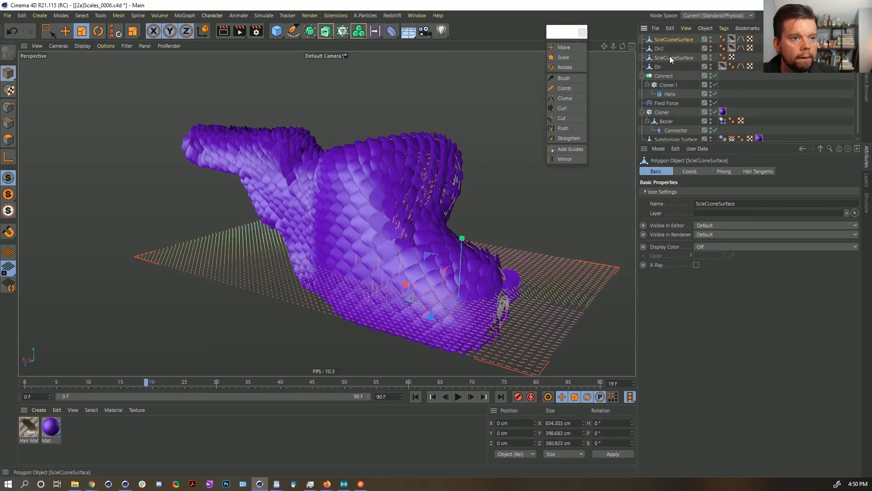
click(671, 58)
key(Delete)
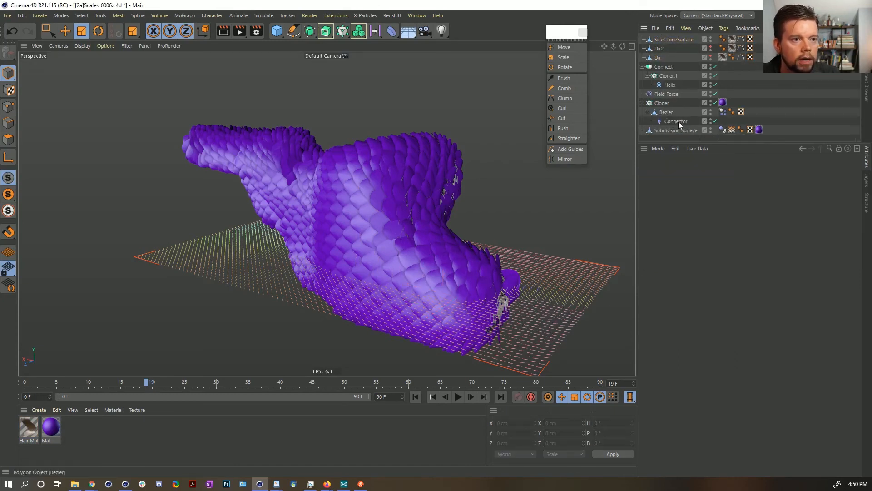
Return to frame 0, link the Cloner to the new ScieCLoneSurface, and switch the Cloner off
click(414, 396)
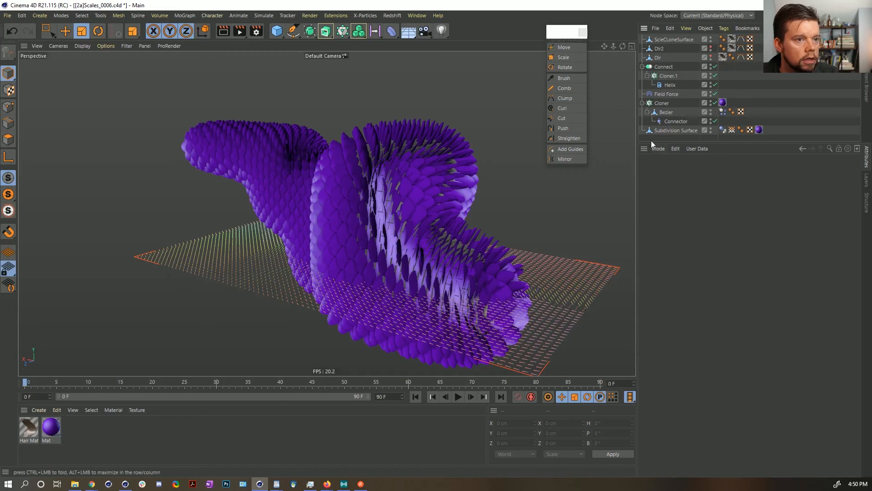
click(661, 102)
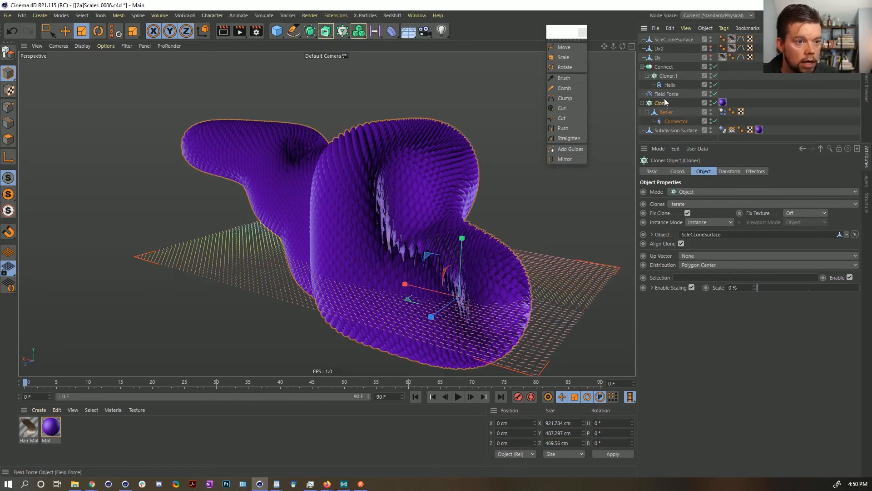
click(666, 113)
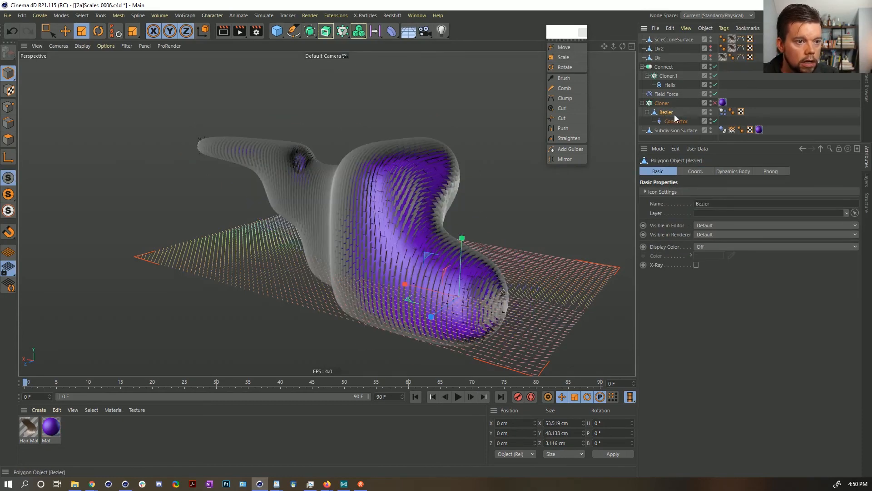
Hide ScieCLoneSurface in the editor and delete the unused Dir object
key(t)
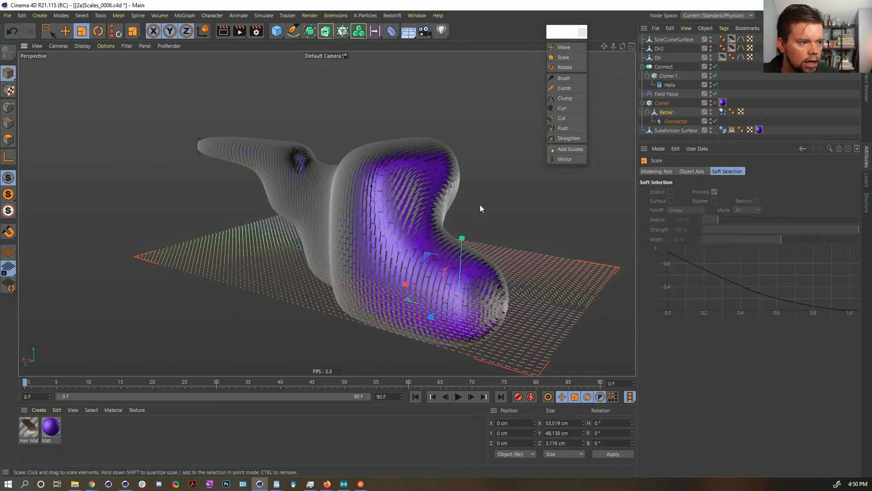
click(710, 39)
click(656, 58)
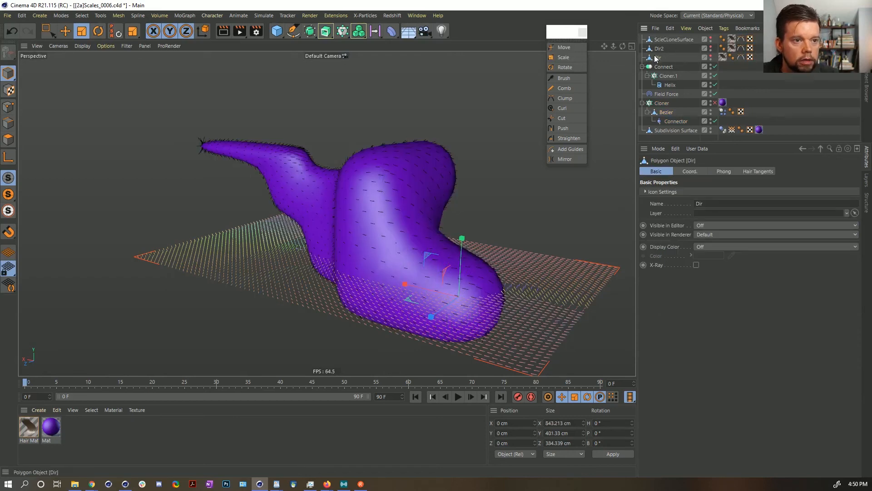
click(668, 76)
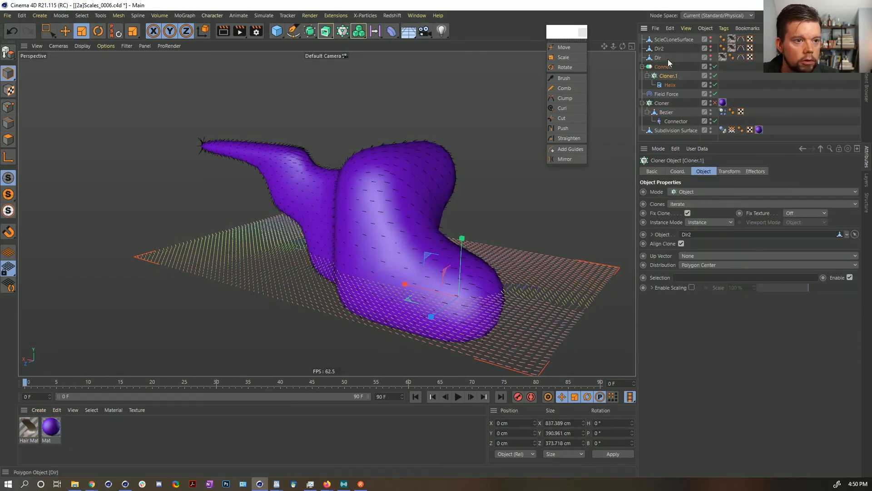
click(660, 59)
key(Delete)
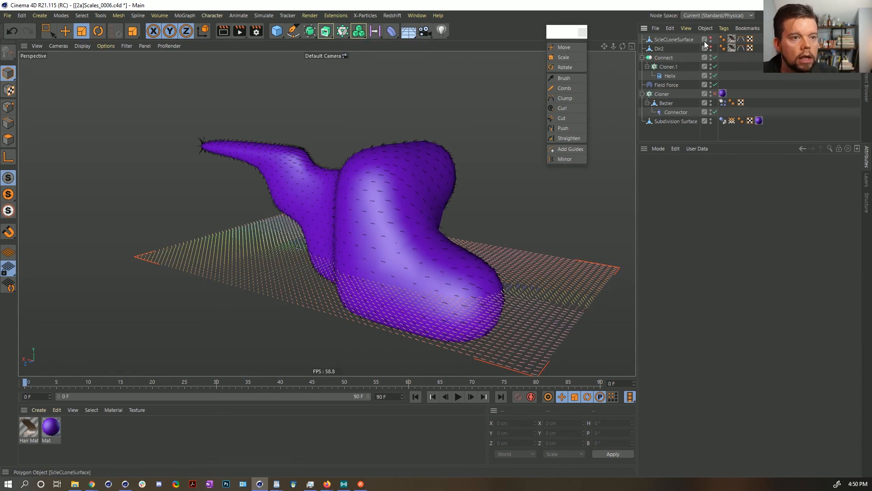
Re-enable the scale Cloner with its Instance Mode set to Multi-Instance
scroll(415, 211, up, 5)
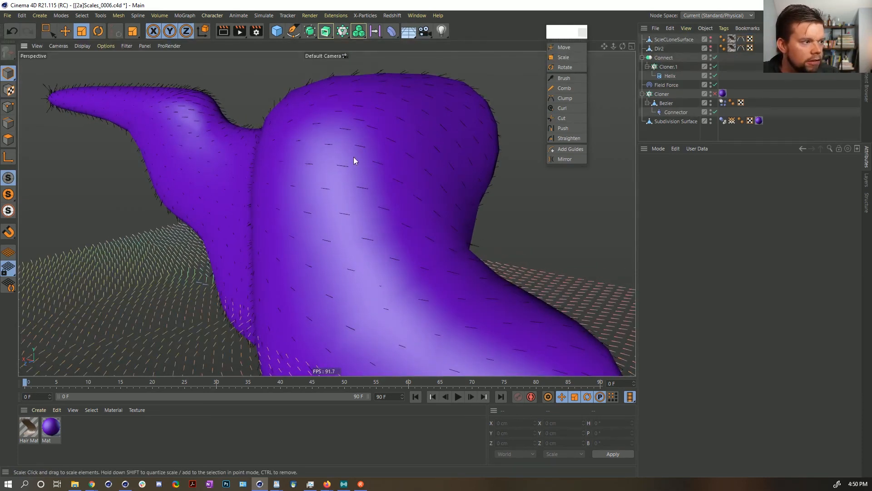
click(683, 41)
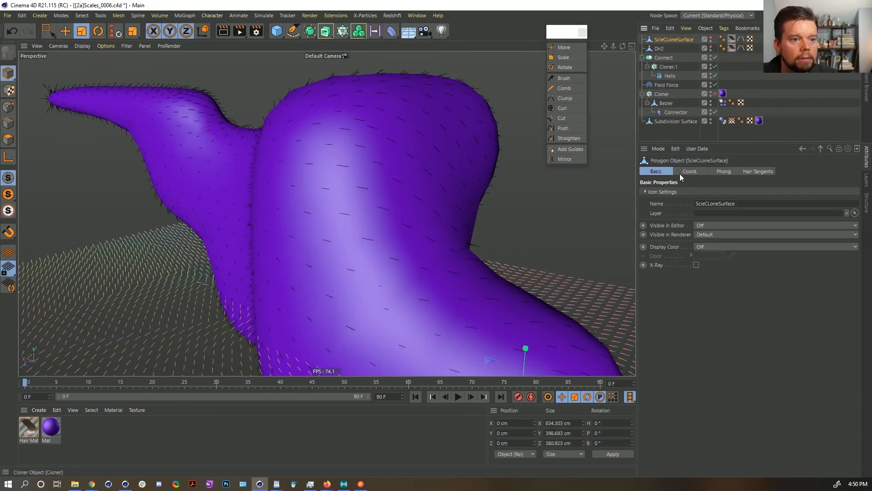
scroll(384, 234, down, 5)
scroll(384, 234, up, 5)
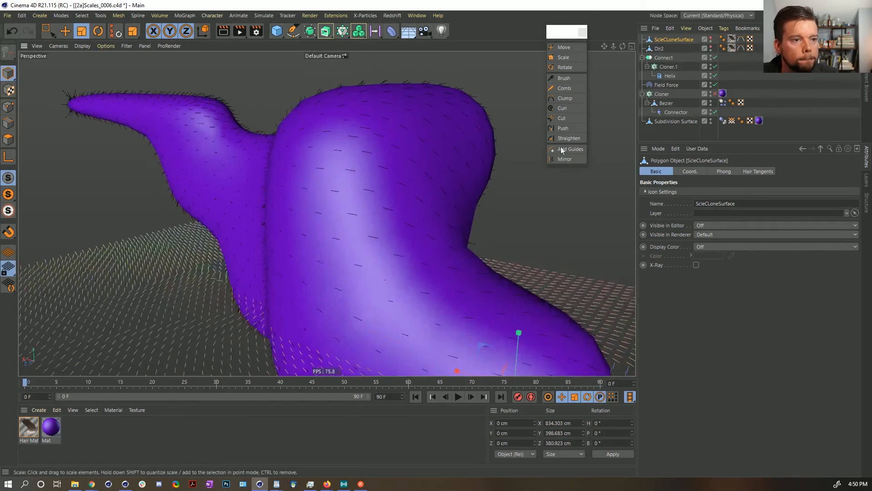
click(670, 85)
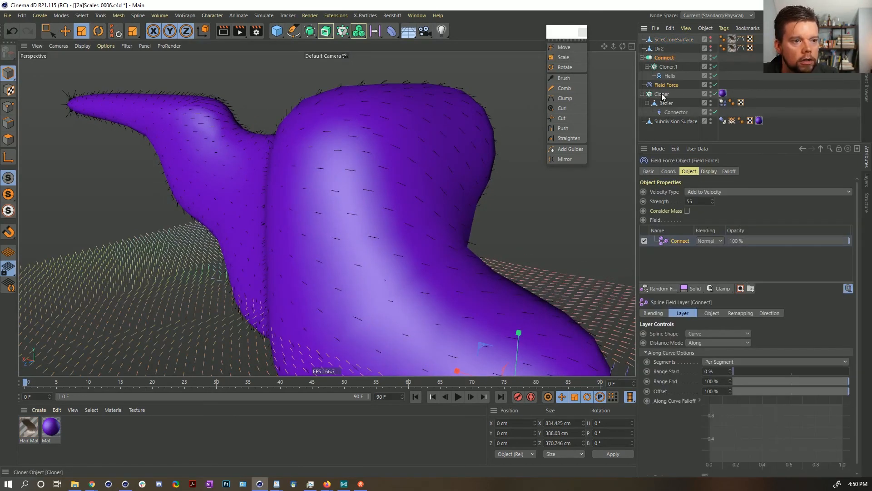
click(662, 94)
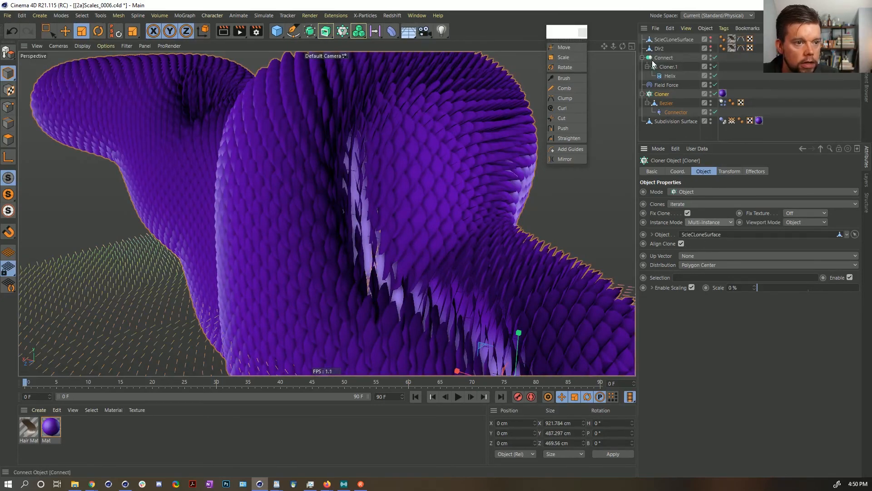
Scale the Bezier scale shape down to about 24.8 cm wide and 22.3 cm high
click(665, 103)
key(t)
drag(449, 158, 289, 240)
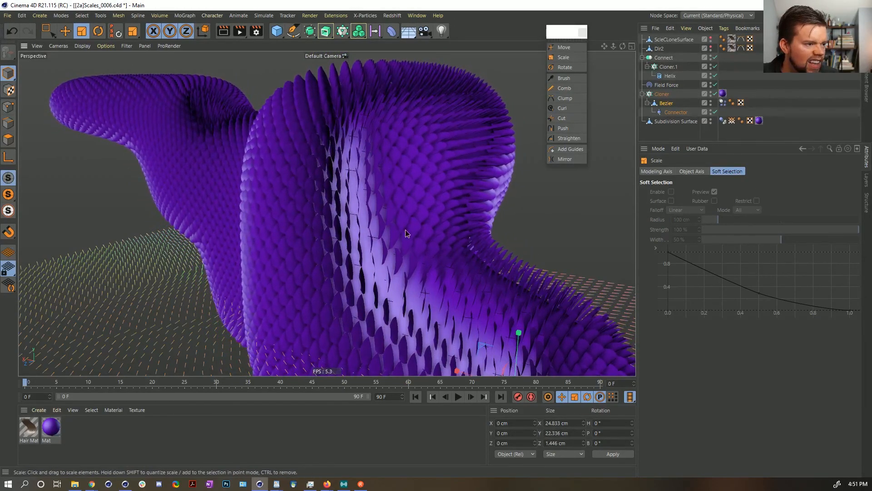
alt+drag(405, 230, 358, 251)
alt+drag(282, 224, 331, 223)
scroll(367, 201, down, 5)
click(704, 131)
scroll(331, 224, up, 6)
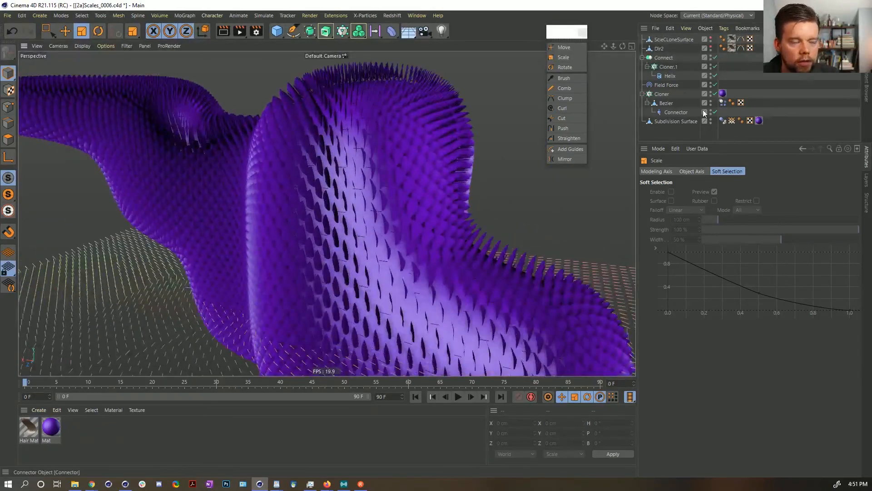
Lay the cloned scales flatter by setting the Cloner's transform pitch rotation (R.P) to 82°
click(662, 94)
click(729, 172)
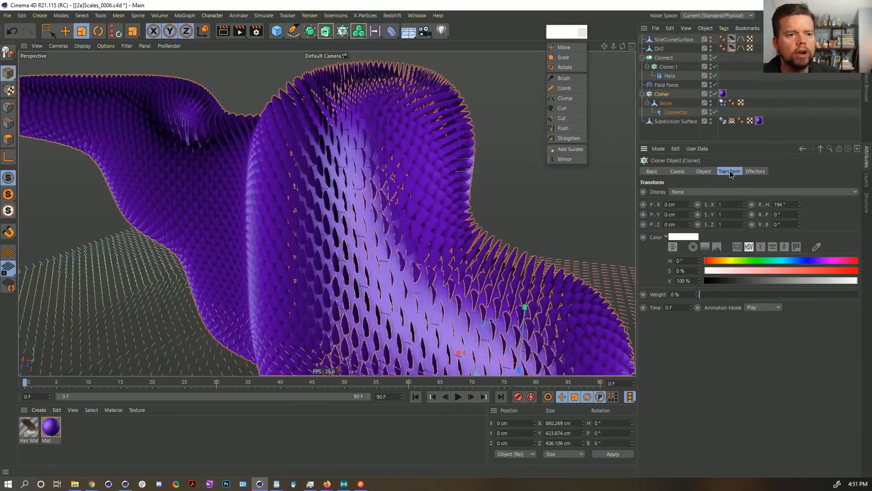
mouse_move(800, 214)
mouse_down()
mouse_move(800, 187)
mouse_move(799, 209)
mouse_up()
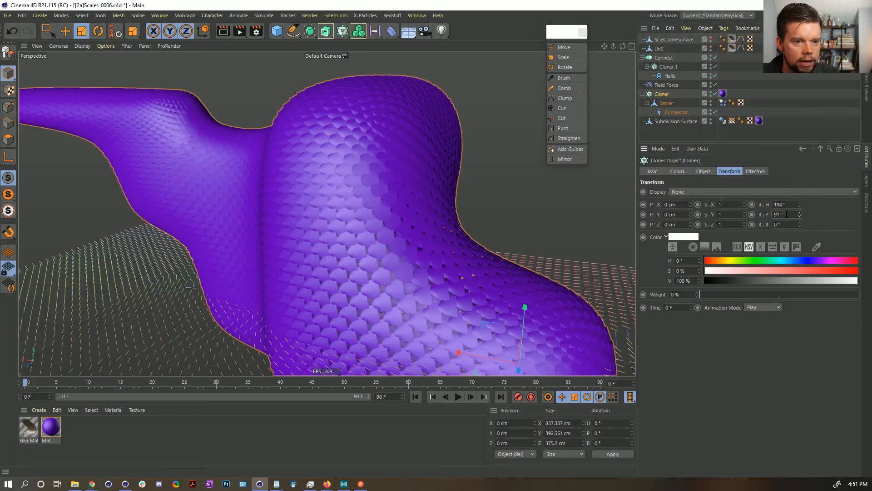
mouse_move(401, 256)
alt+mouse_down()
mouse_move(483, 245)
mouse_move(440, 259)
mouse_move(391, 257)
alt+mouse_up()
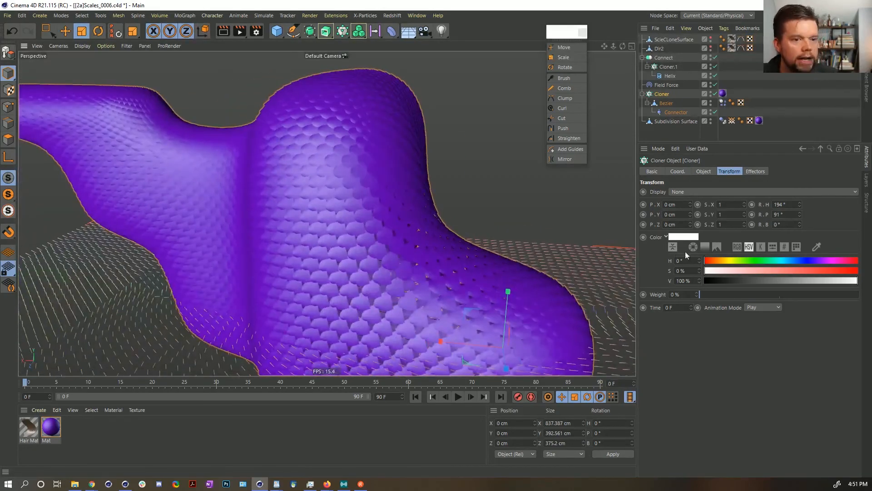
click(801, 217)
click(801, 217)
mouse_move(387, 187)
alt+mouse_down()
mouse_move(247, 162)
mouse_move(430, 198)
mouse_move(282, 230)
mouse_move(500, 260)
mouse_move(450, 256)
mouse_move(471, 246)
mouse_move(417, 251)
mouse_move(450, 252)
mouse_move(364, 222)
mouse_move(426, 225)
alt+mouse_up()
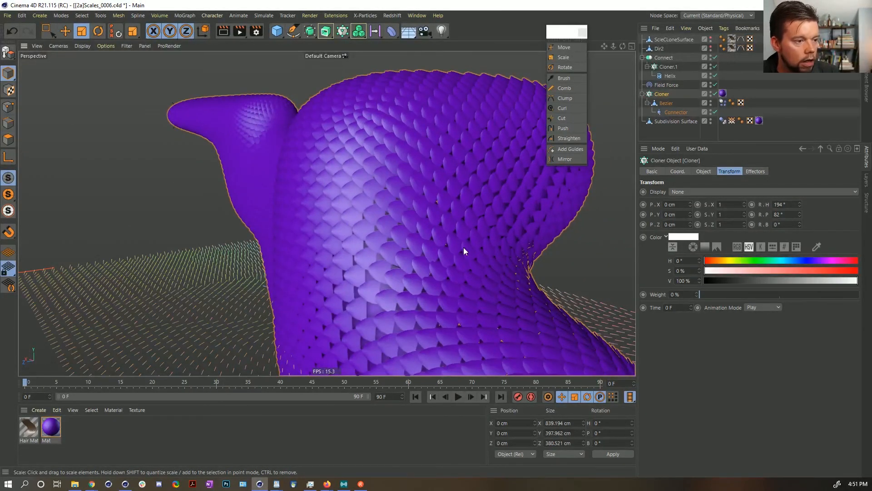
alt+drag(371, 209, 407, 248)
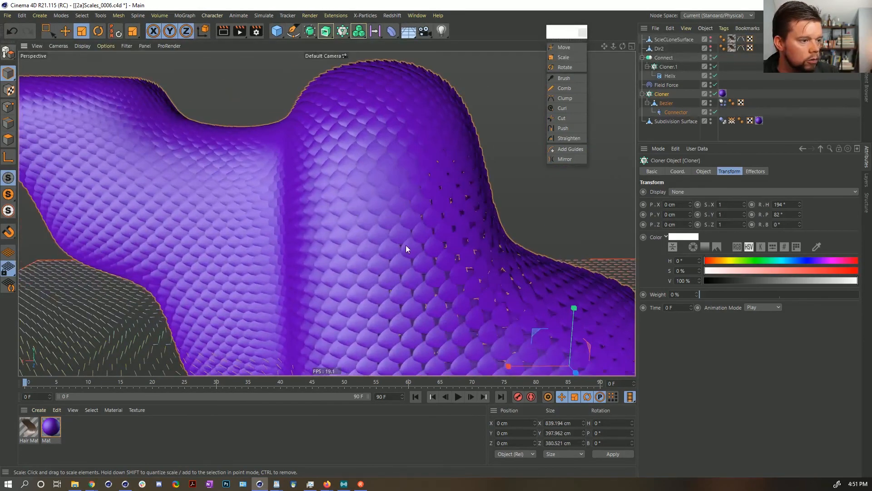
alt+drag(386, 157, 410, 196)
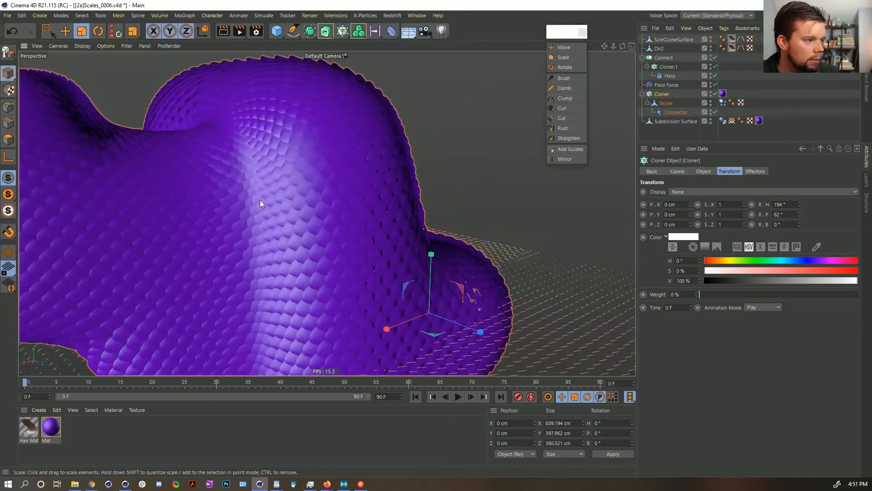
alt+drag(260, 203, 321, 231)
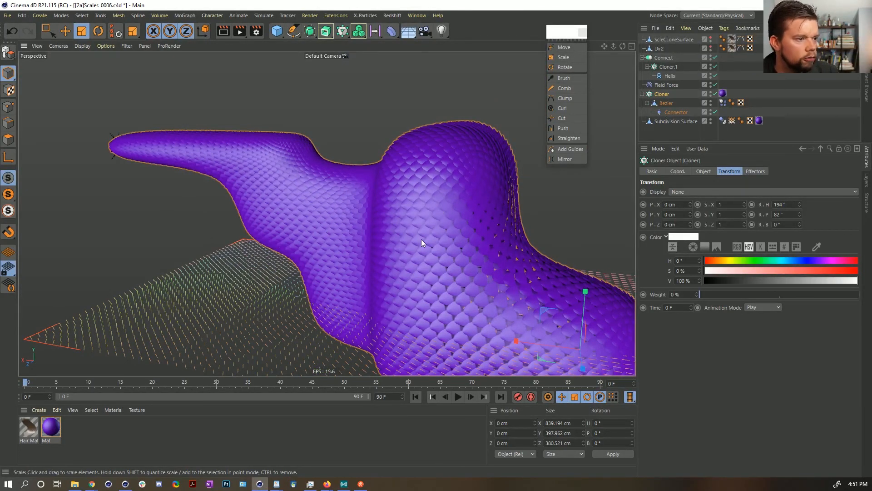
alt+drag(445, 244, 503, 270)
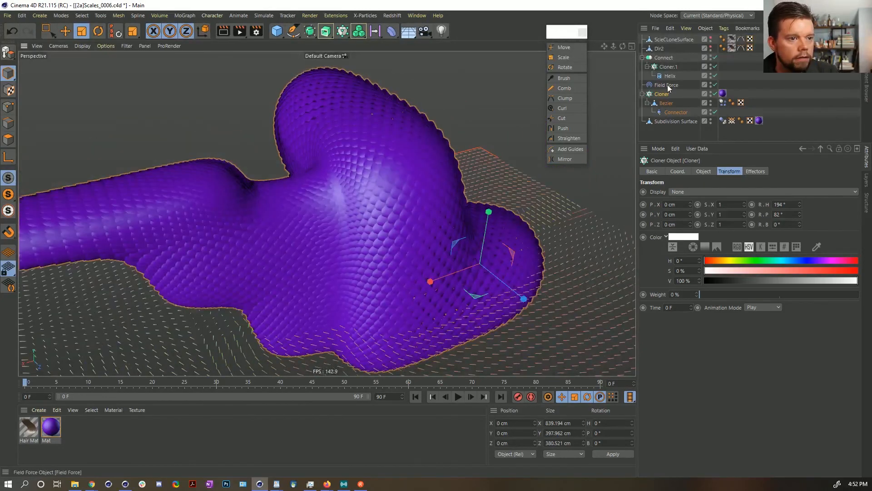
Select the Subdivision Surface object and save the scene incrementally as [2a]Scales_0007.c4d
click(673, 122)
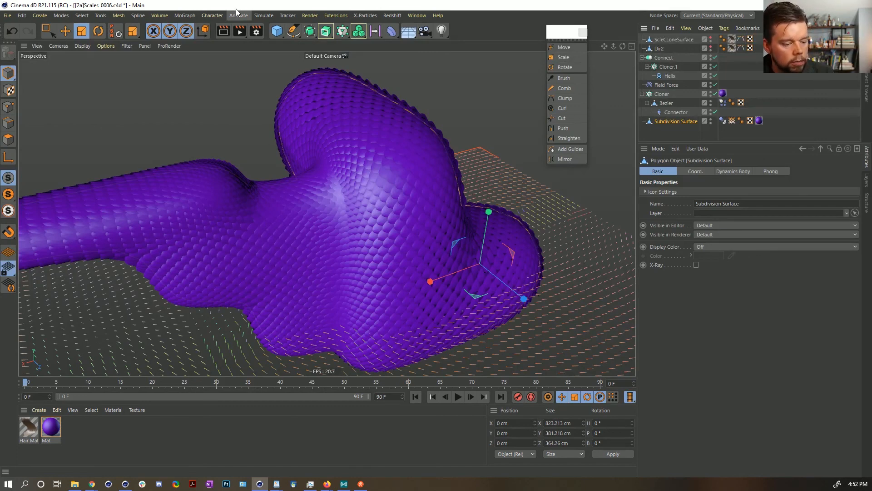
key(ctrl+alt+s)
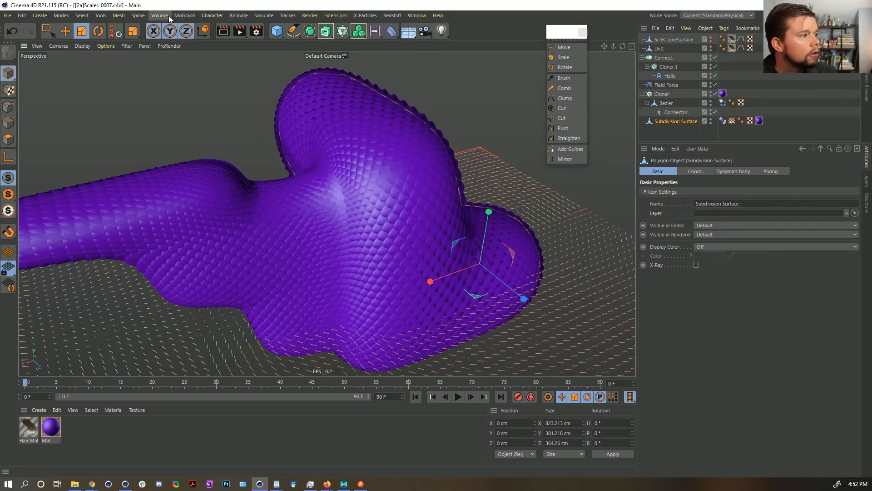
Try to pull the Subdivision Surface mesh outward with the Magnet tool at a 100 cm radius
click(120, 16)
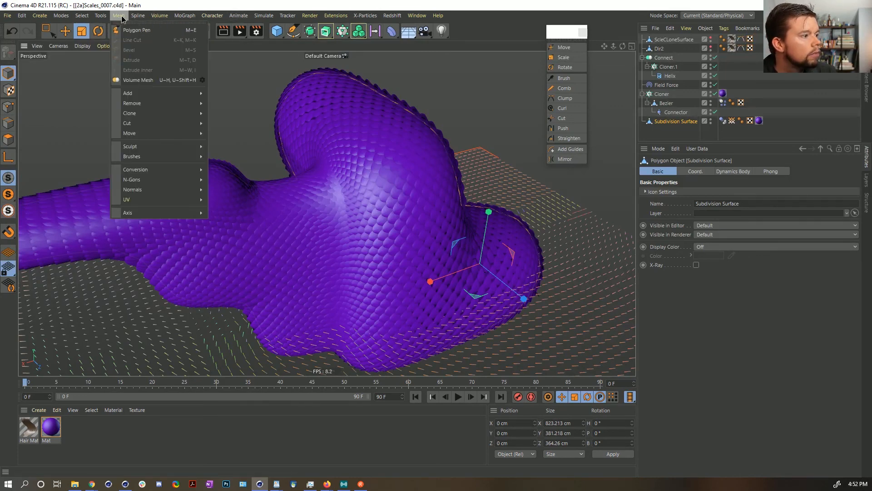
click(83, 16)
mouse_move(65, 19)
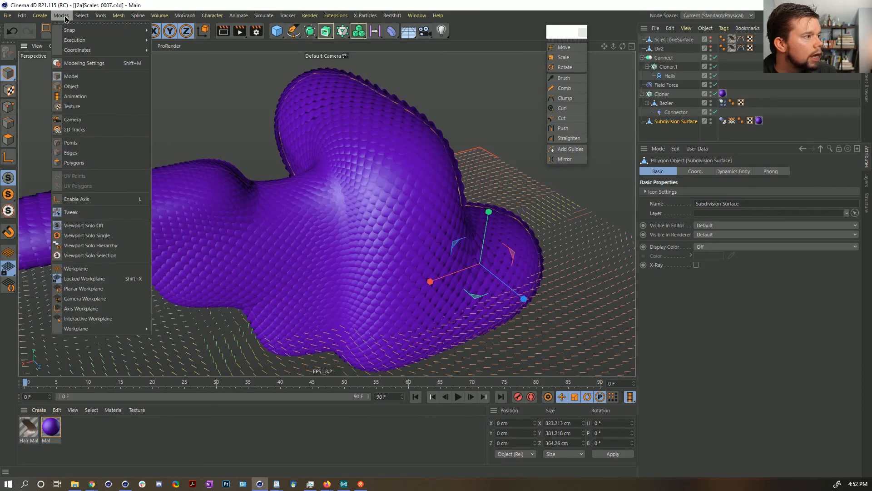
mouse_move(124, 22)
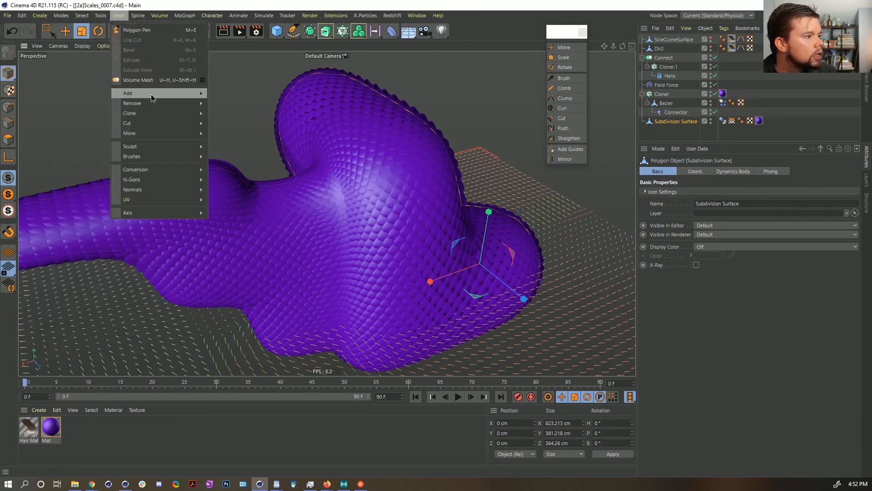
mouse_move(151, 95)
mouse_move(149, 134)
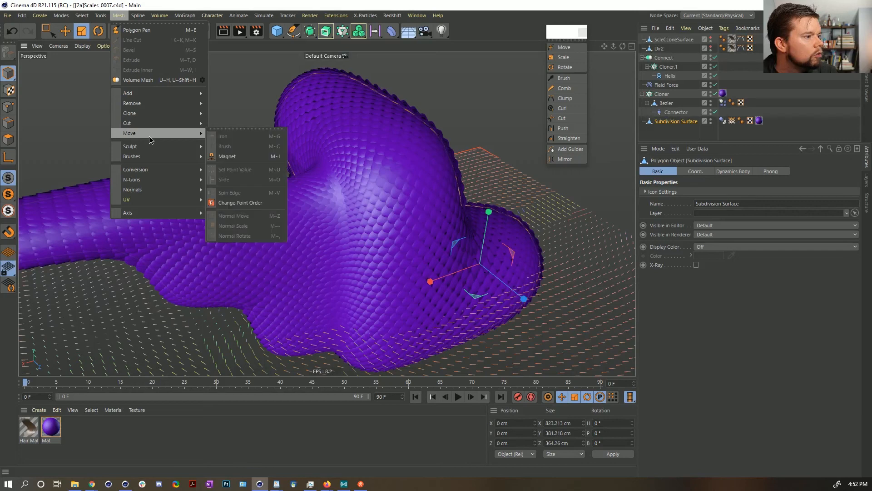
click(252, 157)
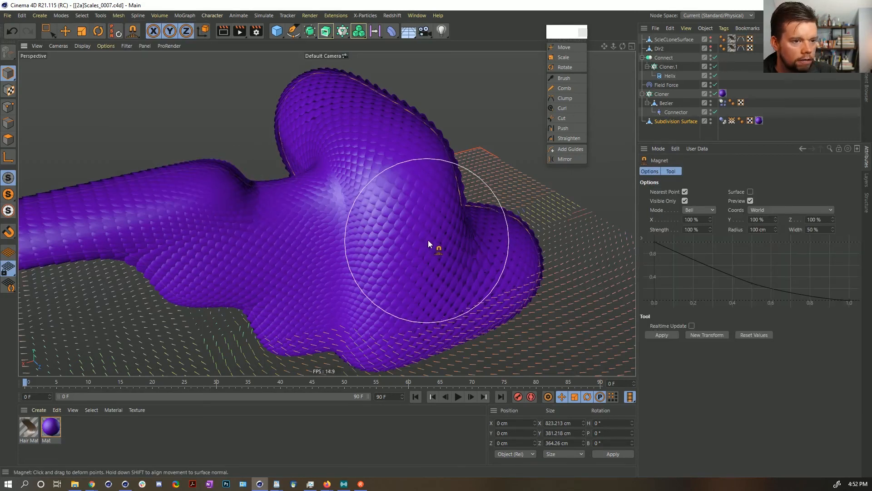
drag(428, 241, 501, 245)
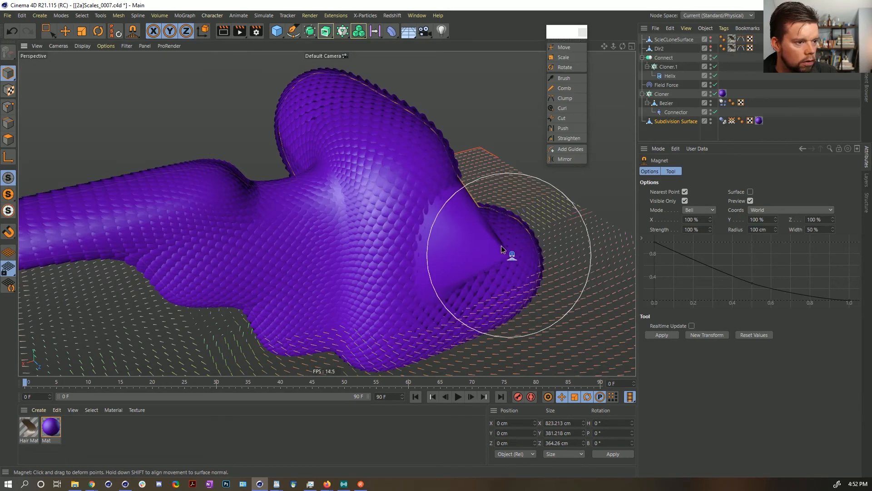
key(ctrl+z)
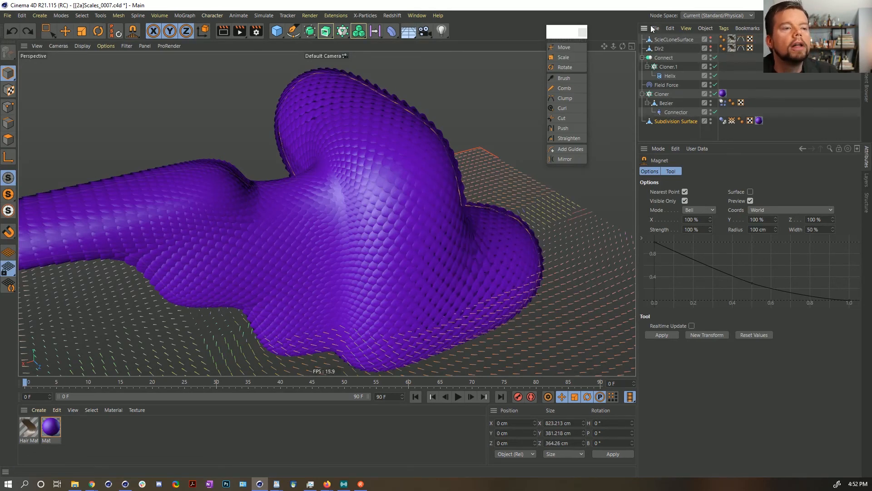
Try to edit ScieCLoneSurface with the Magnet tool in Polygons mode, with the surface shown and the scale Cloner disabled
click(667, 40)
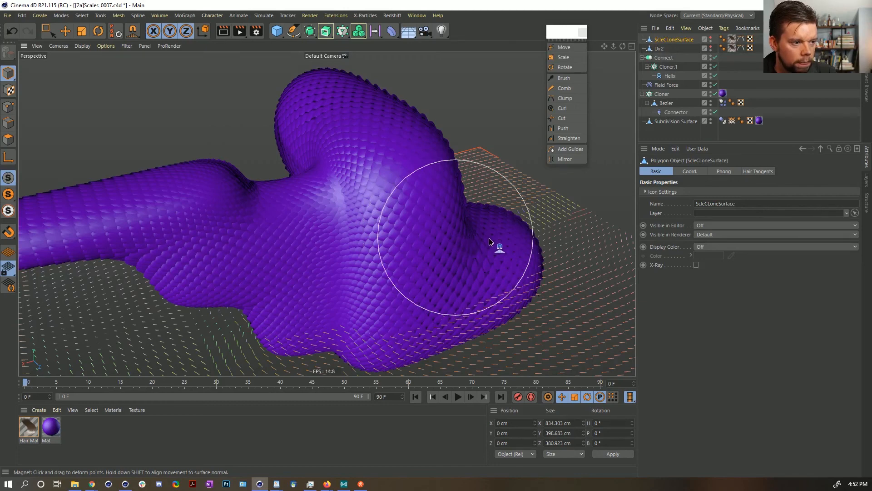
click(711, 39)
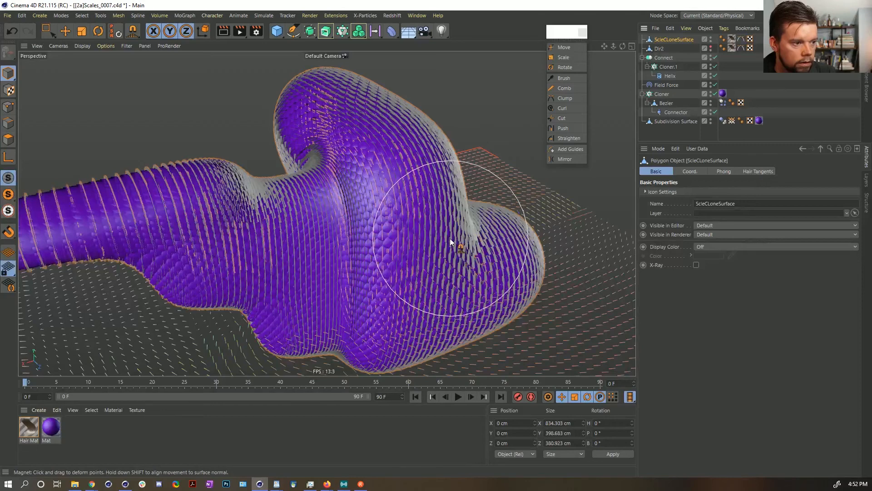
click(8, 140)
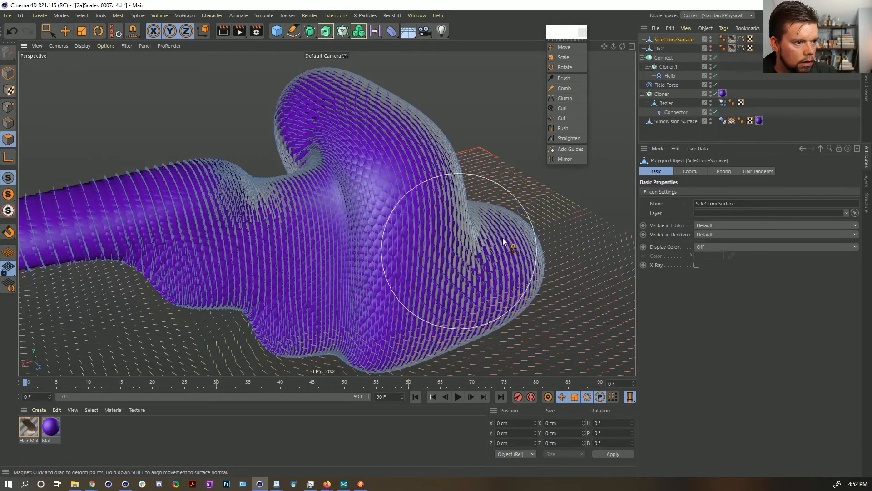
click(715, 94)
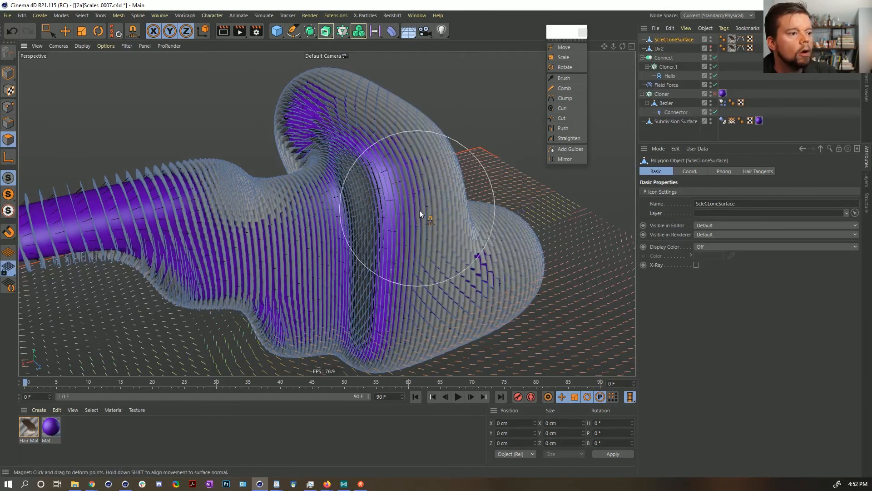
key(ctrl+z)
key(ctrl+z)
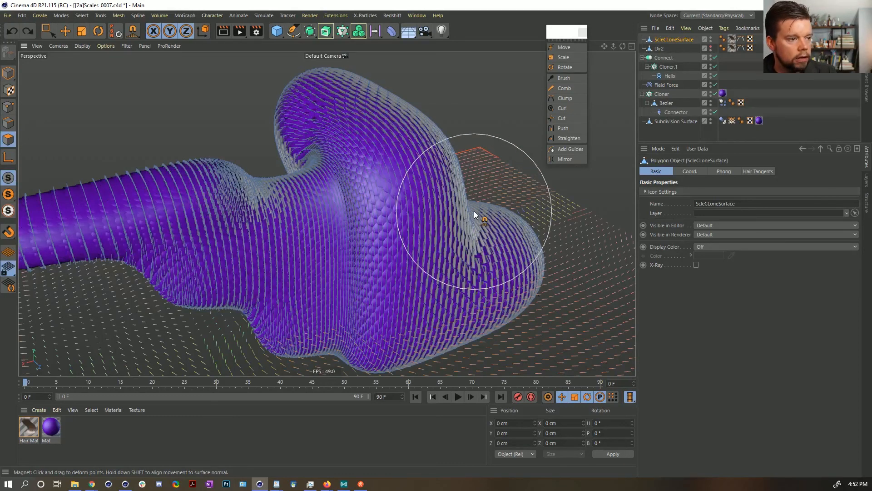
Return to Model mode and scale the Bezier scale shape up to about 28.2 cm wide and 25.4 cm high
click(676, 120)
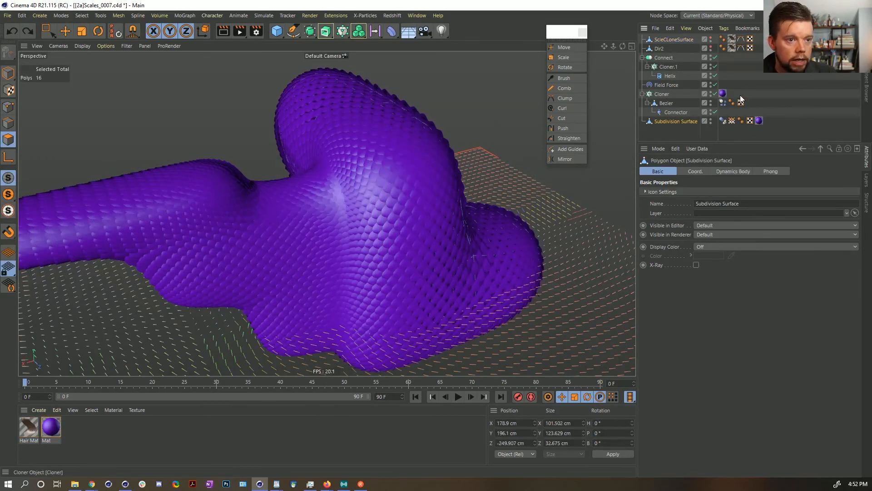
alt+drag(404, 241, 329, 201)
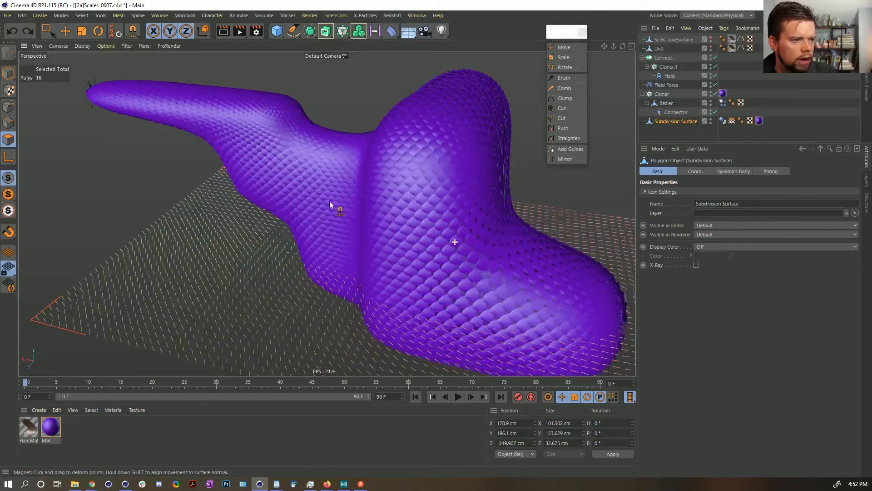
click(8, 73)
mouse_move(517, 275)
alt+mouse_down()
mouse_move(460, 245)
mouse_move(506, 263)
alt+mouse_up()
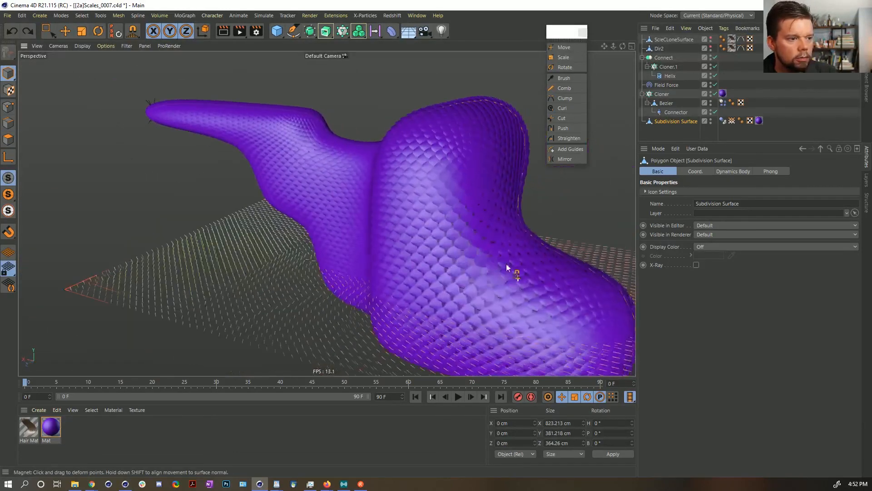
alt+right_drag(455, 243, 532, 203)
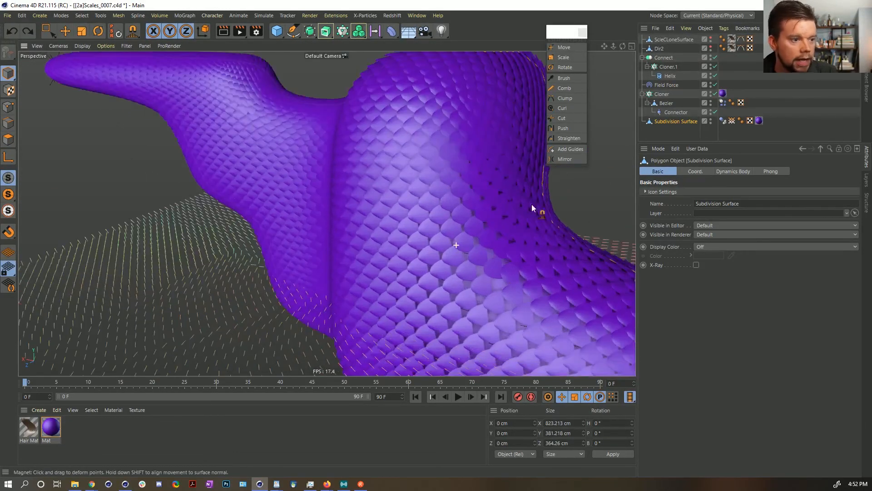
click(666, 103)
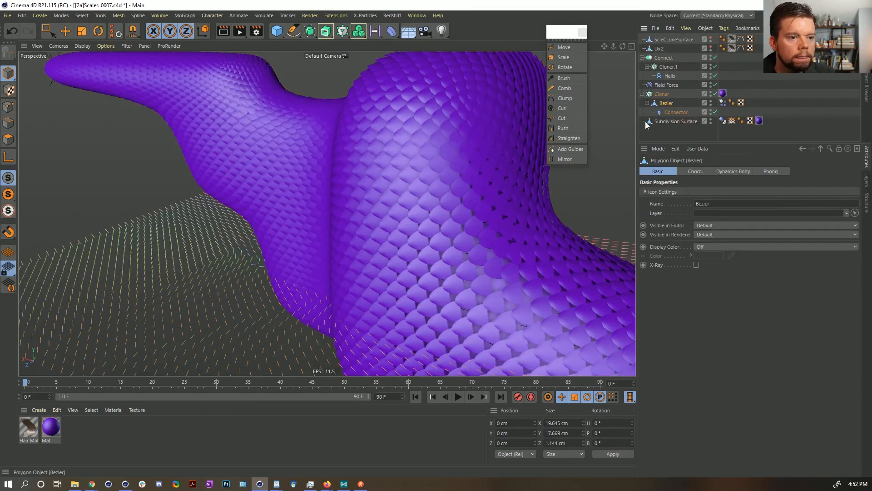
key(t)
drag(435, 218, 581, 179)
alt+drag(404, 208, 436, 212)
Raise the cloned scales off the surface by setting the scale Cloner's transform pitch rotation (R.P) to 55°
click(664, 56)
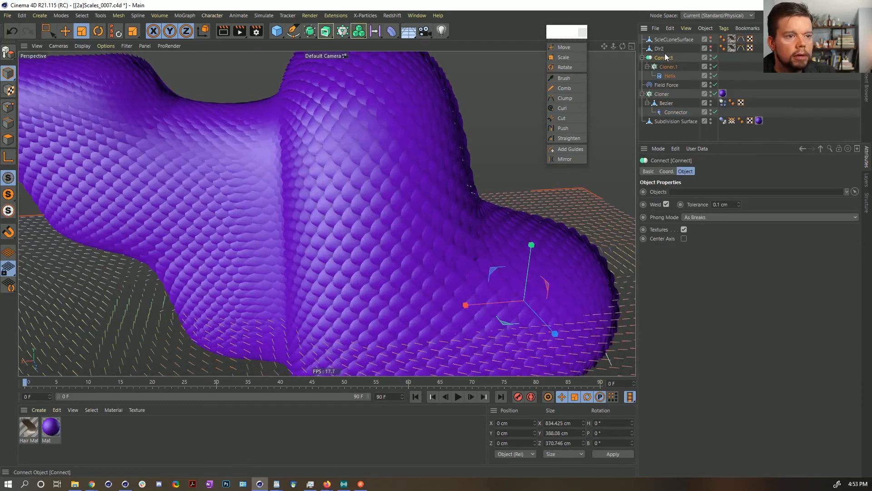
click(666, 96)
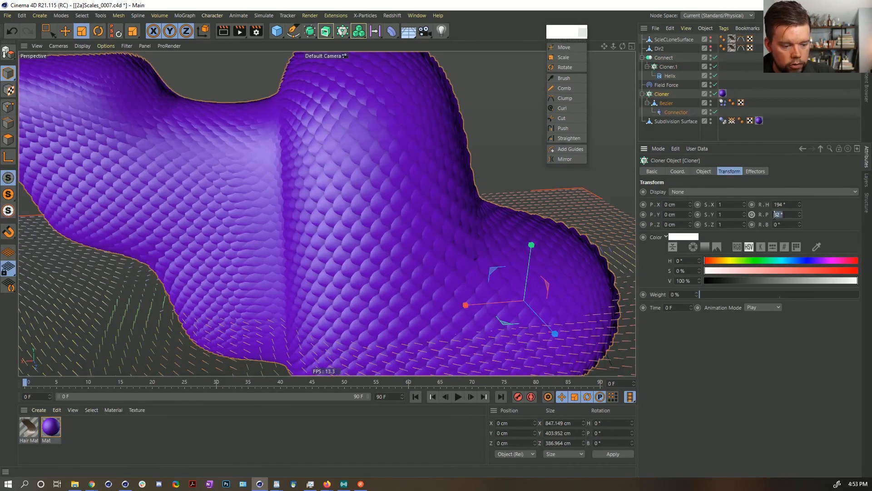
text(22)
key(Return)
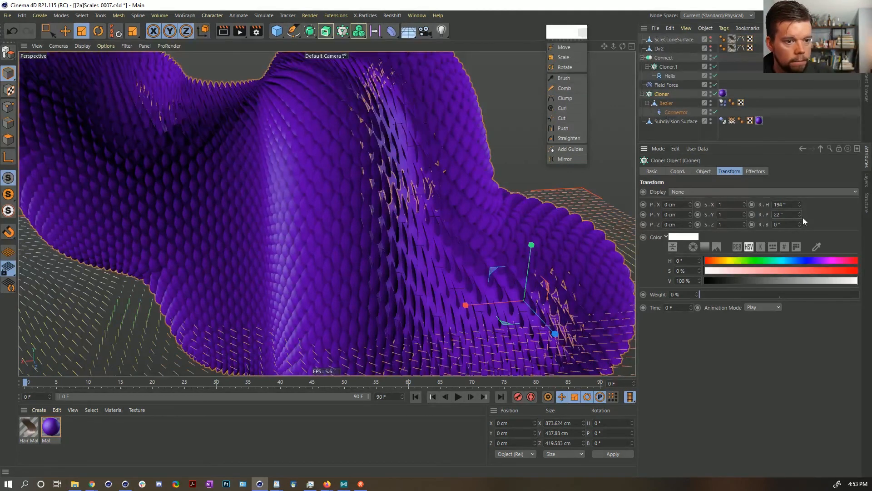
mouse_move(799, 214)
mouse_down()
mouse_move(800, 188)
mouse_move(799, 200)
mouse_up()
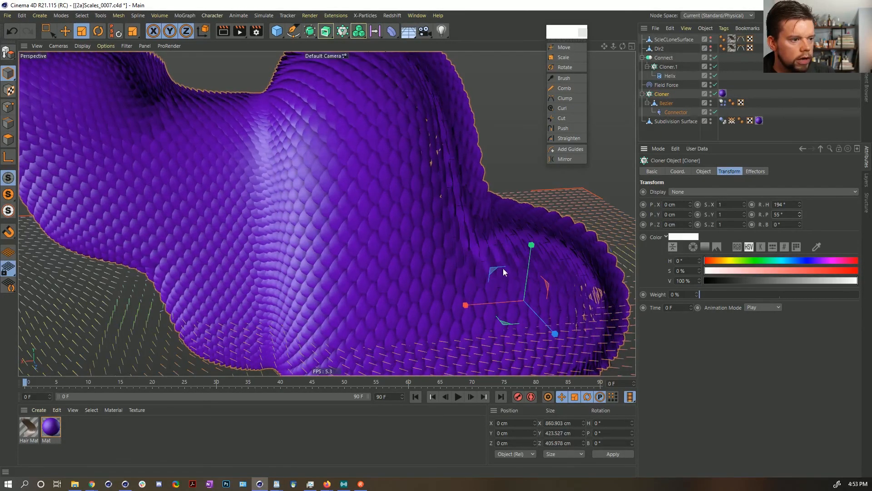
alt+drag(497, 269, 434, 263)
scroll(488, 236, down, 3)
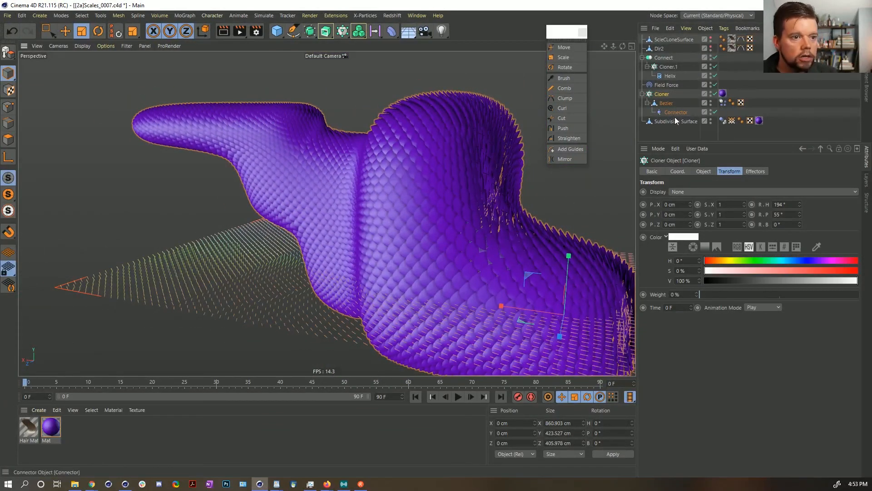
Change the scale Cloner's Instance Mode to Instance
click(668, 105)
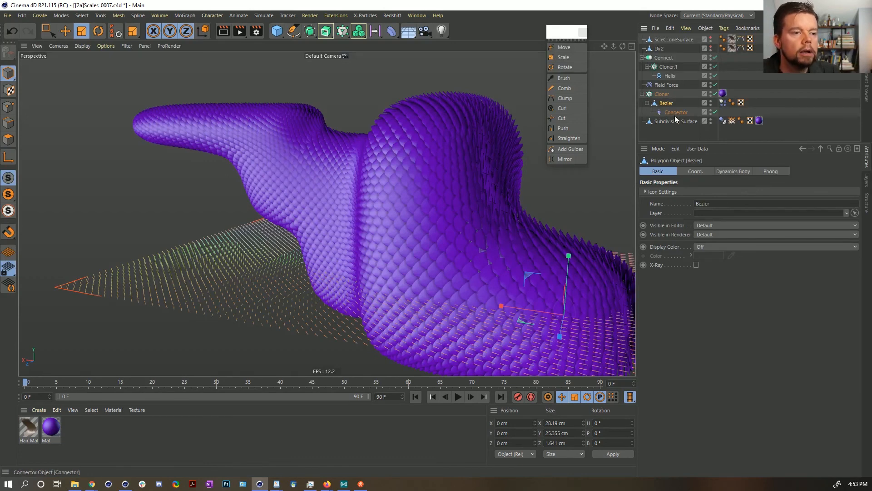
click(675, 112)
click(664, 95)
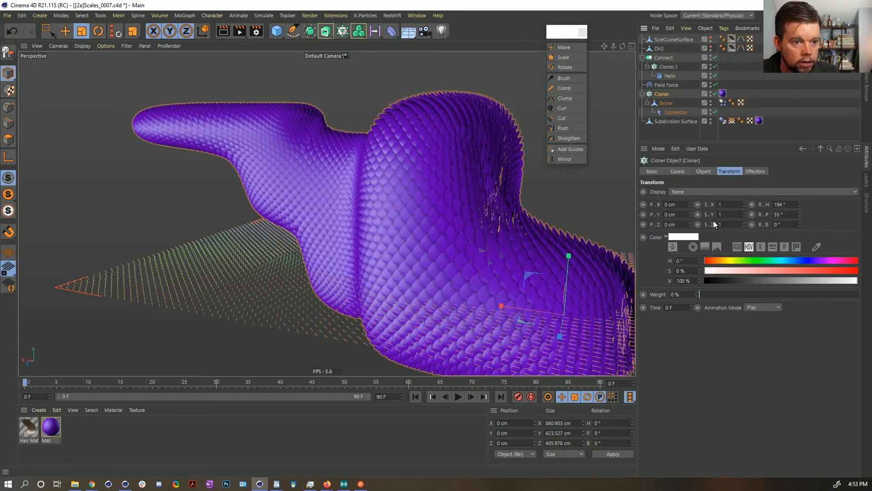
click(705, 222)
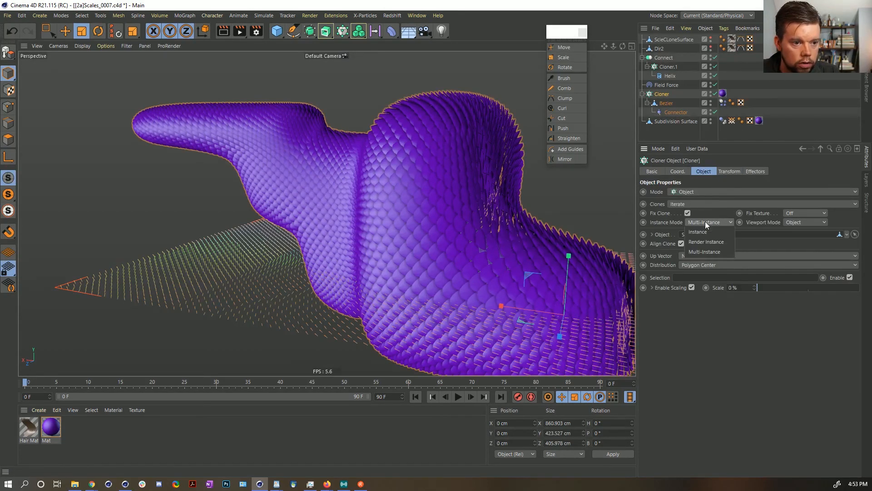
click(724, 214)
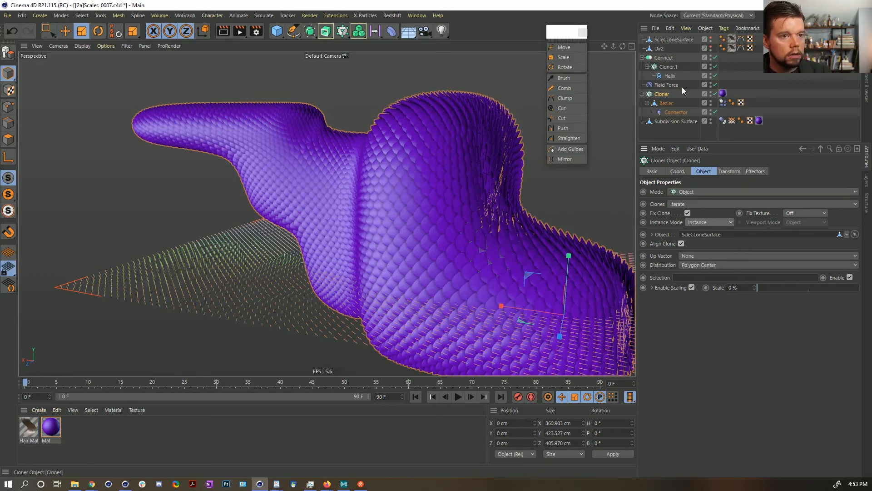
Hide the Field Force in the editor and save the scene
click(711, 83)
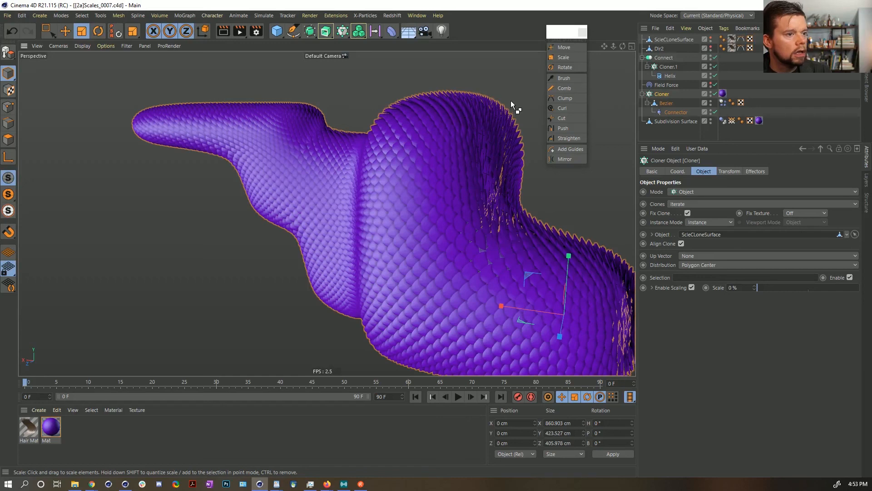
key(ctrl+s)
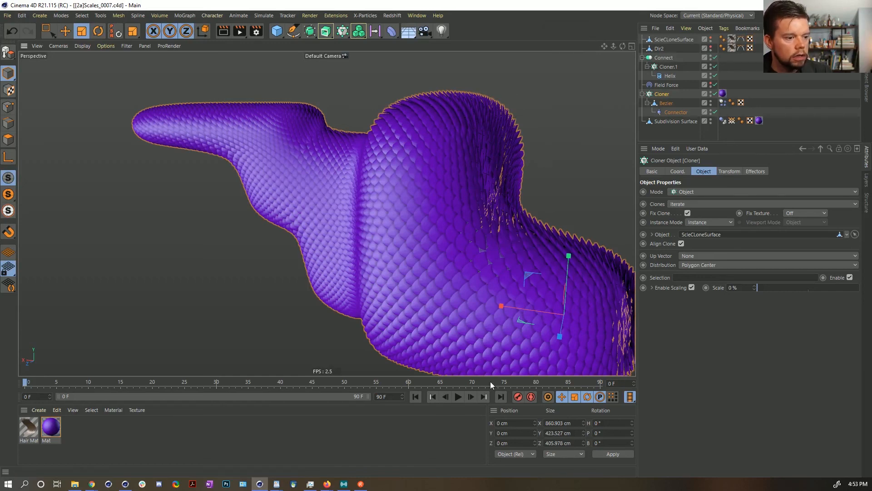
Play the dynamics simulation up to frame 8, stop it and examine the scales' arrangement up close
click(458, 397)
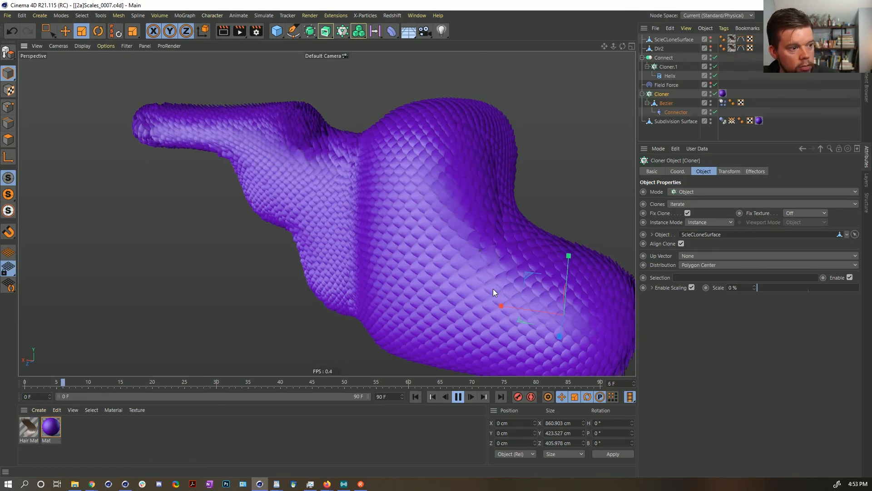
click(459, 397)
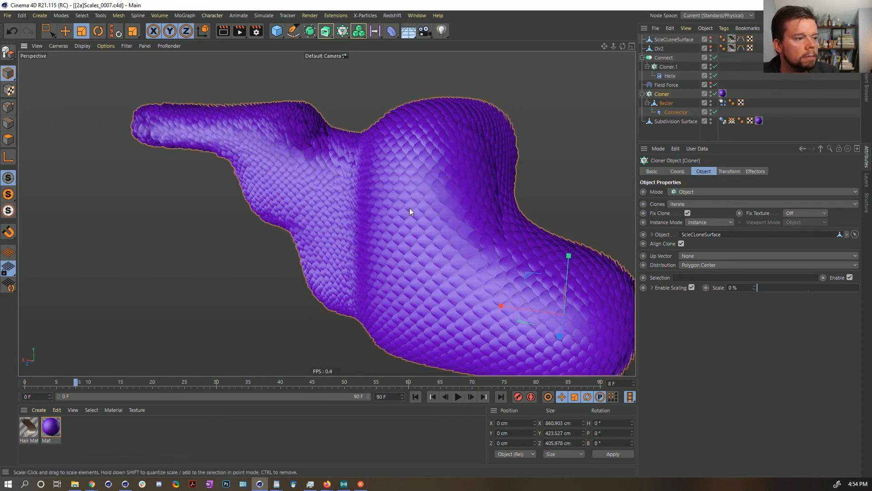
alt+drag(459, 210, 412, 219)
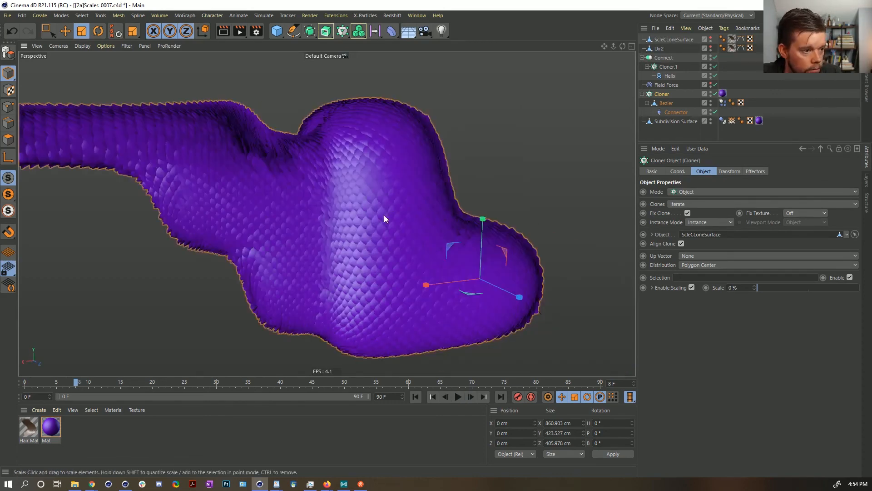
alt+drag(352, 236, 335, 241)
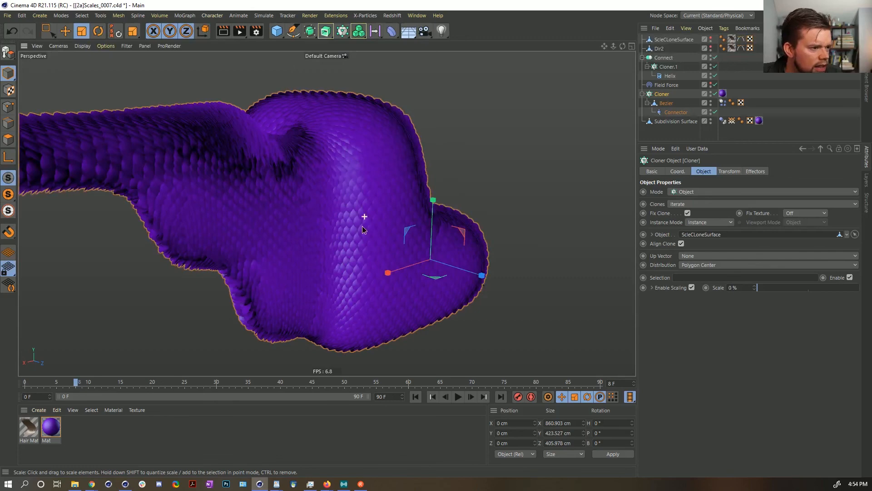
alt+right_drag(333, 241, 419, 211)
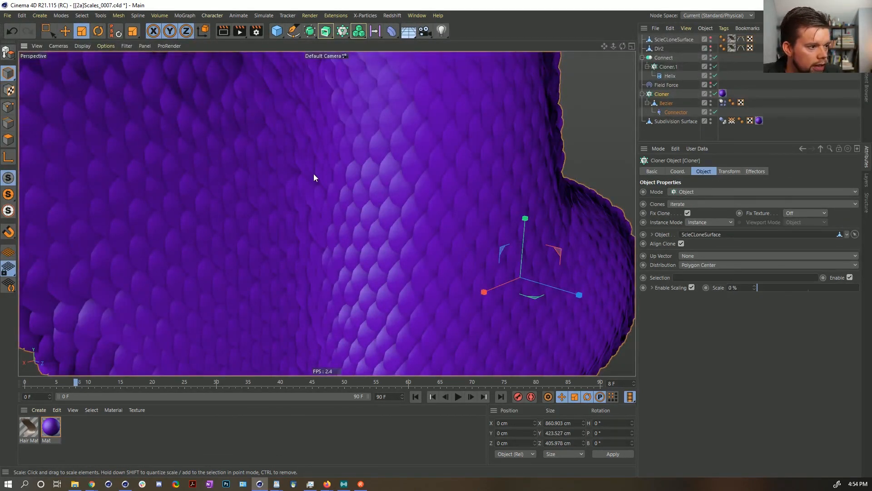
Return the simulation to frame 0 and change the scale Connector's type to Hinge
mouse_move(422, 207)
alt+mouse_down()
mouse_move(375, 203)
mouse_move(451, 202)
mouse_move(389, 216)
mouse_move(497, 195)
alt+mouse_up()
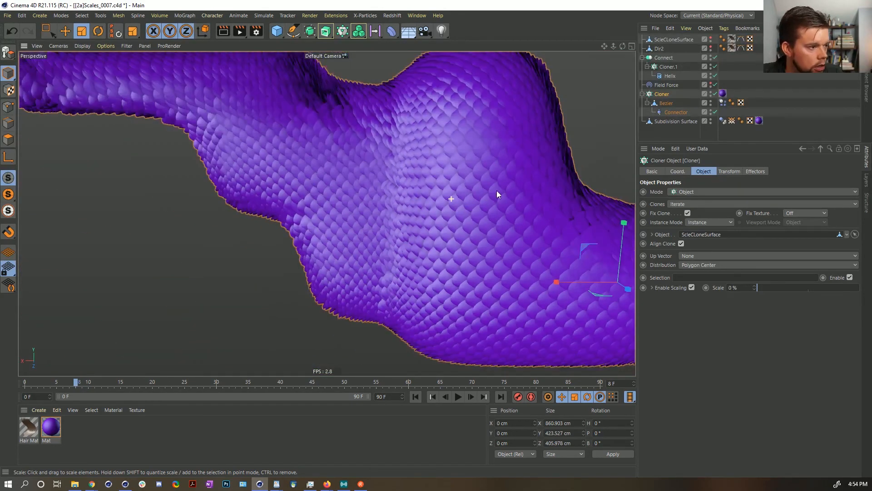
mouse_move(432, 191)
alt+mouse_down()
mouse_move(268, 216)
mouse_move(354, 212)
mouse_move(329, 194)
mouse_move(227, 192)
mouse_move(277, 180)
mouse_move(377, 195)
mouse_move(352, 214)
mouse_move(315, 216)
mouse_move(437, 230)
mouse_move(419, 274)
alt+mouse_up()
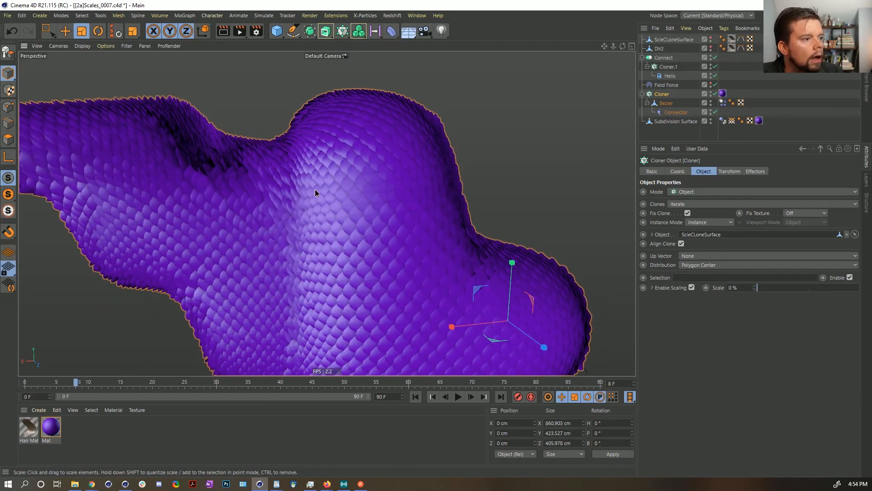
alt+drag(315, 189, 288, 165)
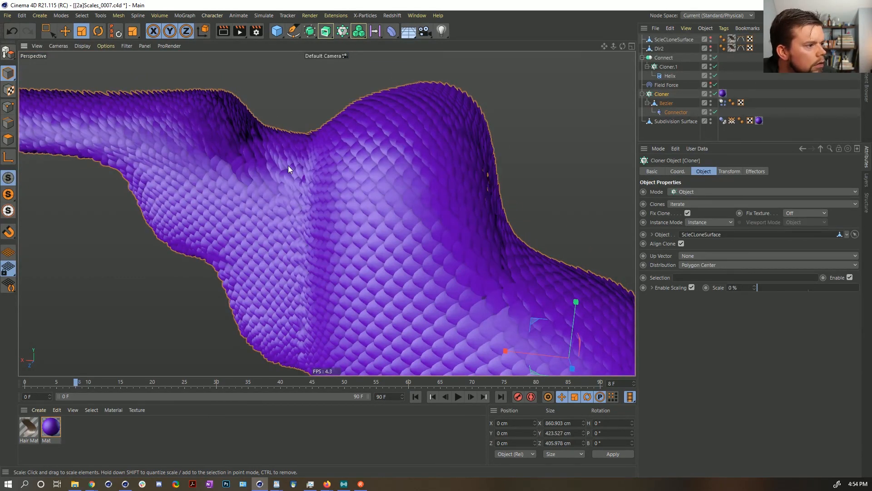
click(416, 397)
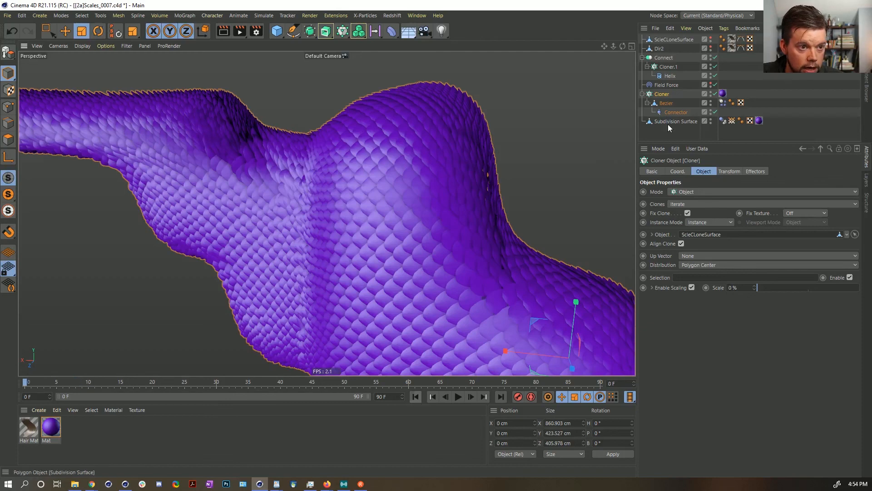
click(669, 113)
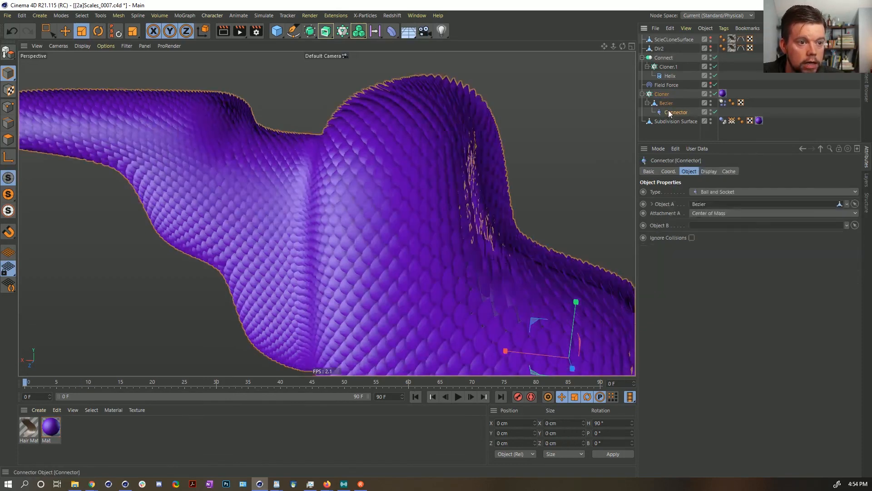
click(720, 192)
click(719, 199)
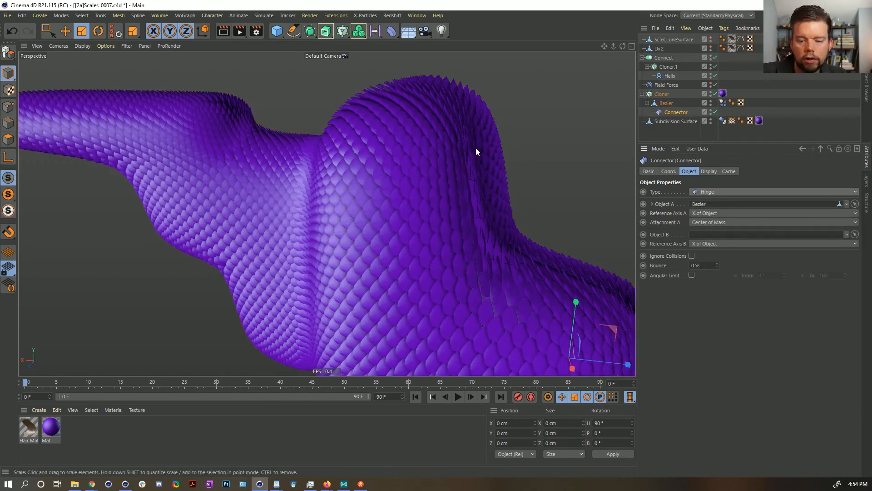
Play the dynamics simulation up to frame 9, stop it and examine the hinged scales from several sides of the model
click(458, 396)
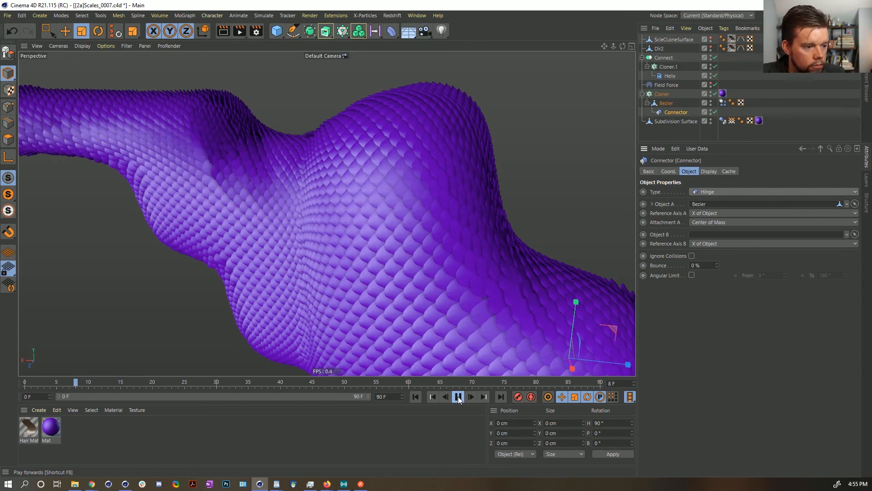
click(458, 397)
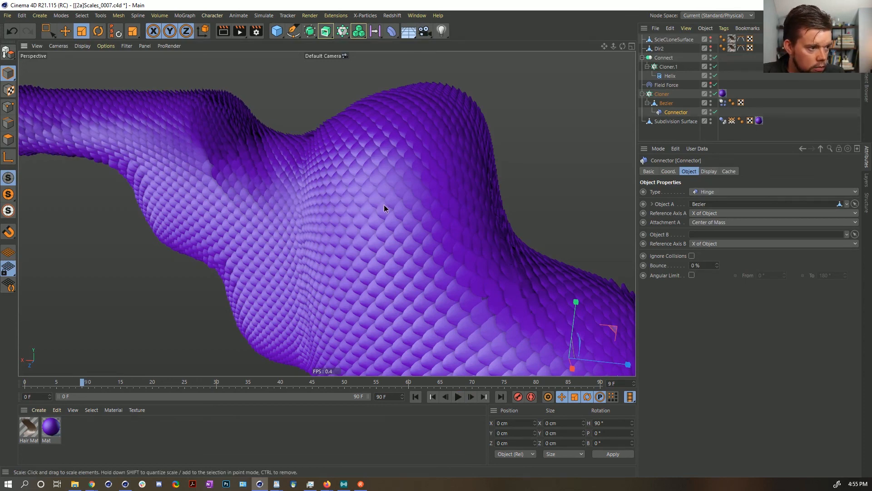
alt+drag(384, 205, 462, 234)
alt+drag(327, 210, 393, 211)
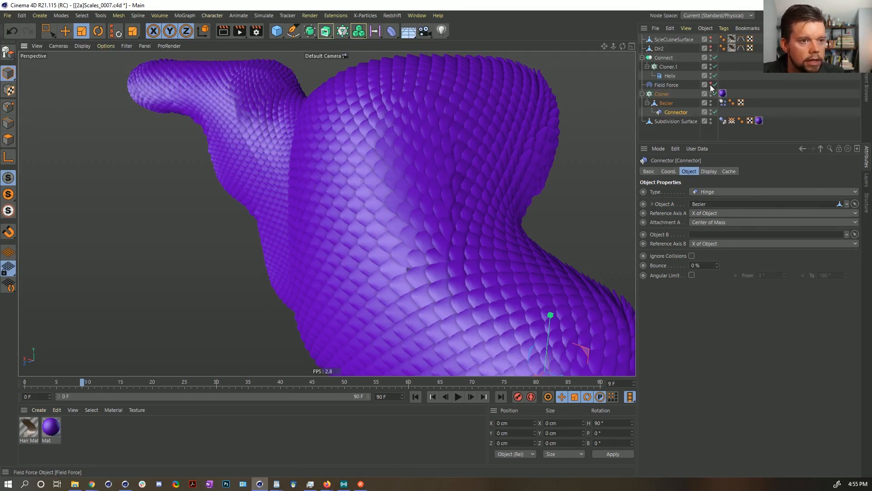
alt+drag(391, 227, 469, 237)
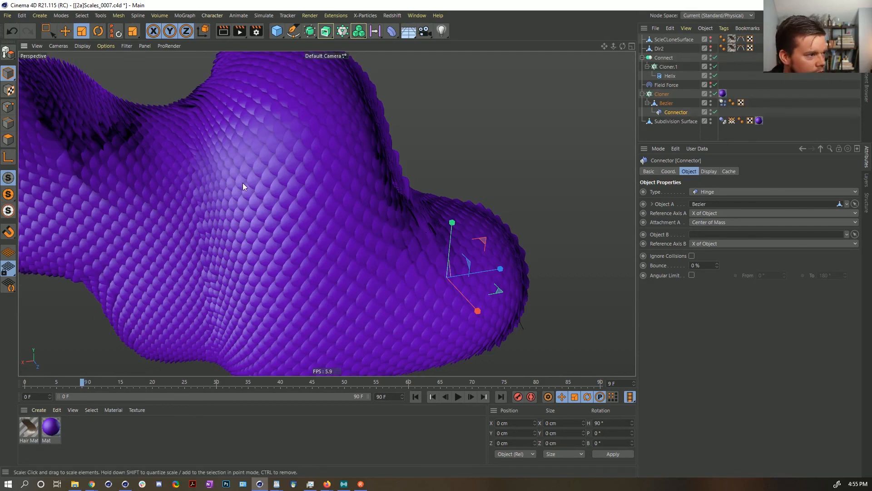
alt+drag(268, 169, 347, 203)
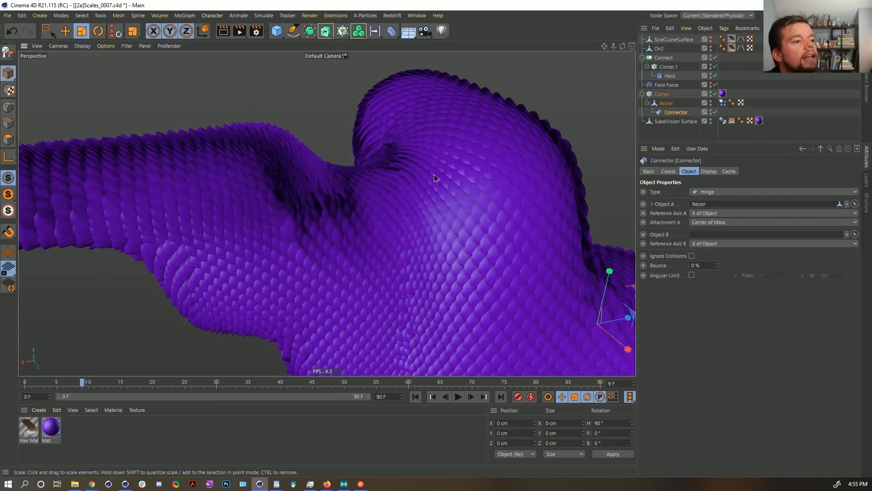
alt+drag(407, 198, 346, 234)
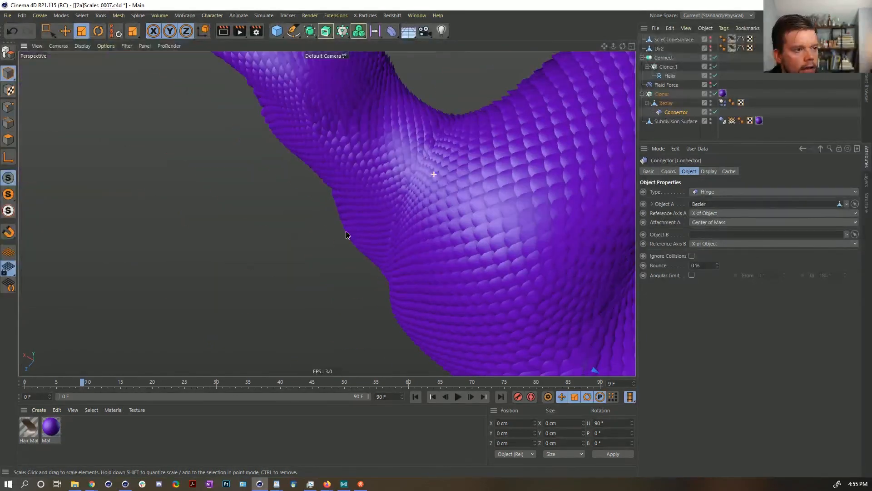
alt+drag(416, 181, 288, 217)
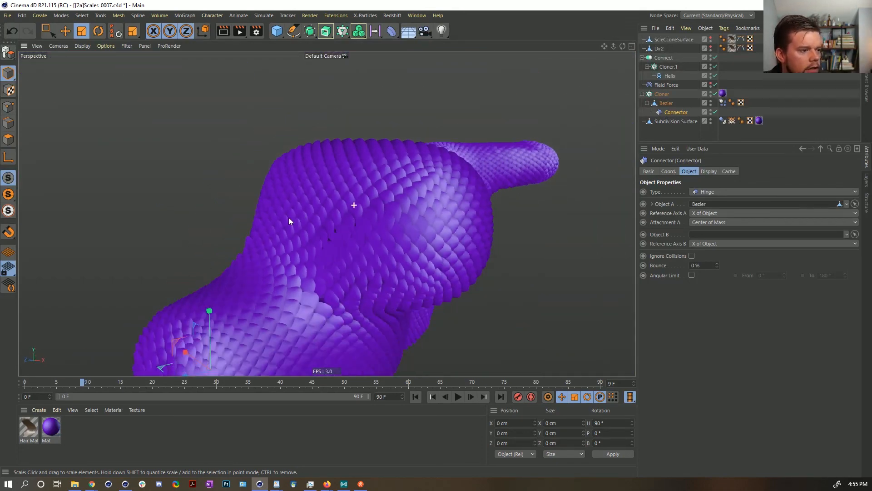
mouse_move(313, 257)
alt+mouse_down()
mouse_move(268, 238)
mouse_move(224, 256)
mouse_move(179, 312)
mouse_move(179, 335)
mouse_move(210, 298)
mouse_move(211, 273)
mouse_move(321, 267)
alt+mouse_up()
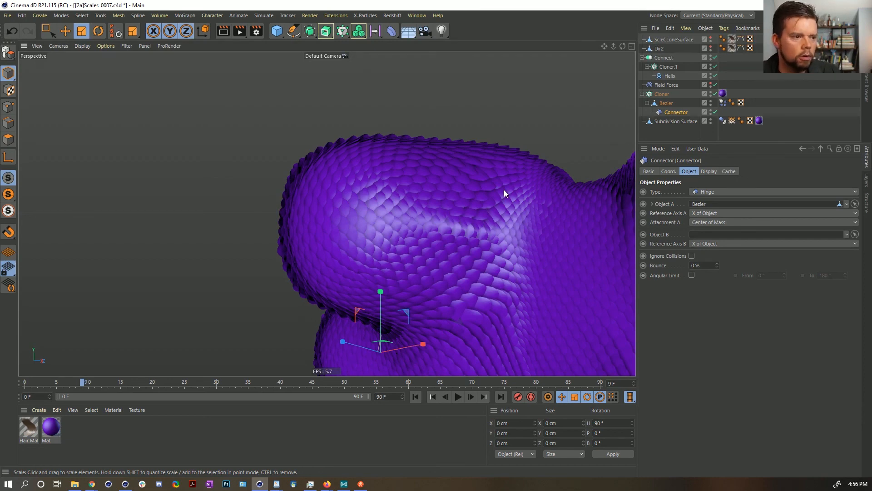
Examine how the hinged scales overlap on the rounded end, along the bulge's silhouette and in the dip behind it
alt+right_drag(514, 220, 519, 255)
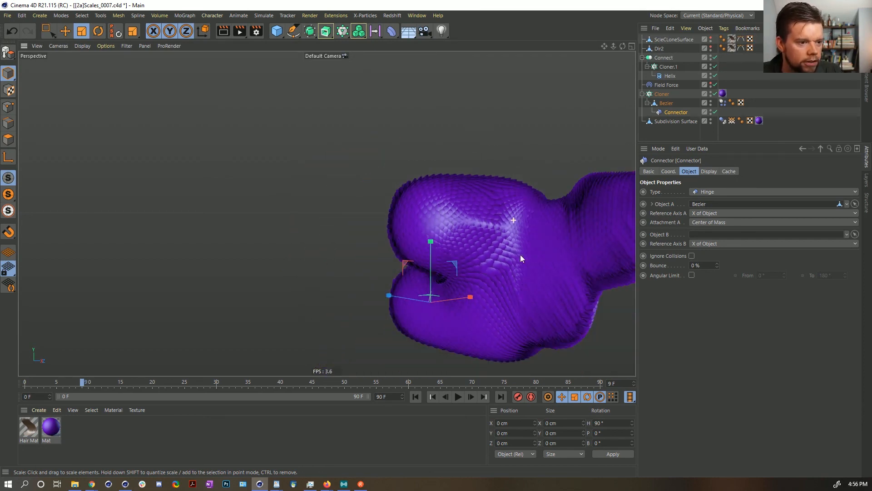
alt+drag(500, 250, 473, 315)
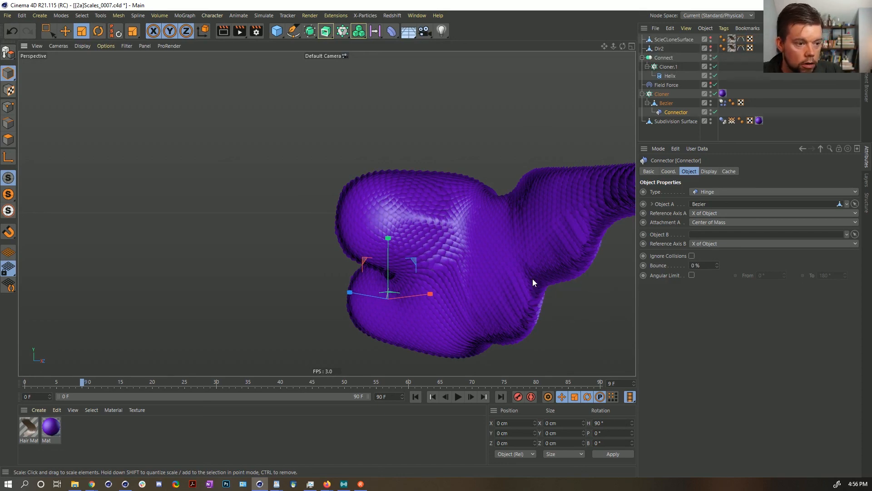
scroll(501, 271, up, 5)
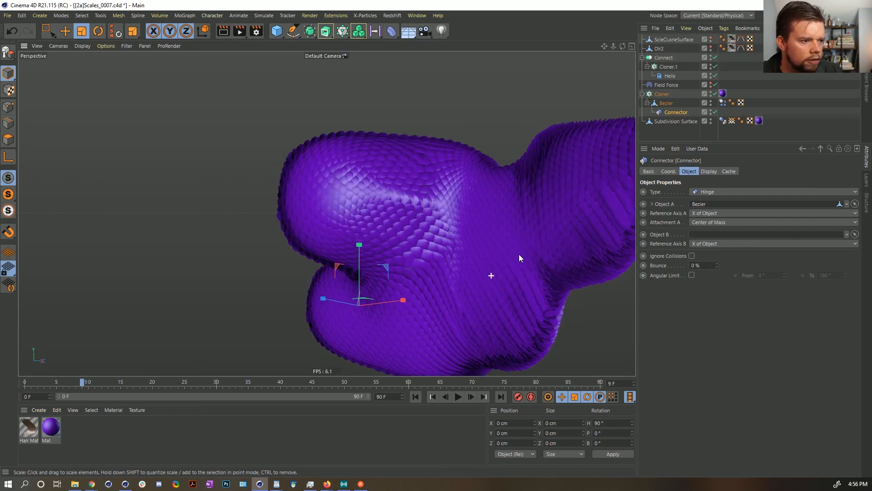
alt+drag(521, 275, 544, 267)
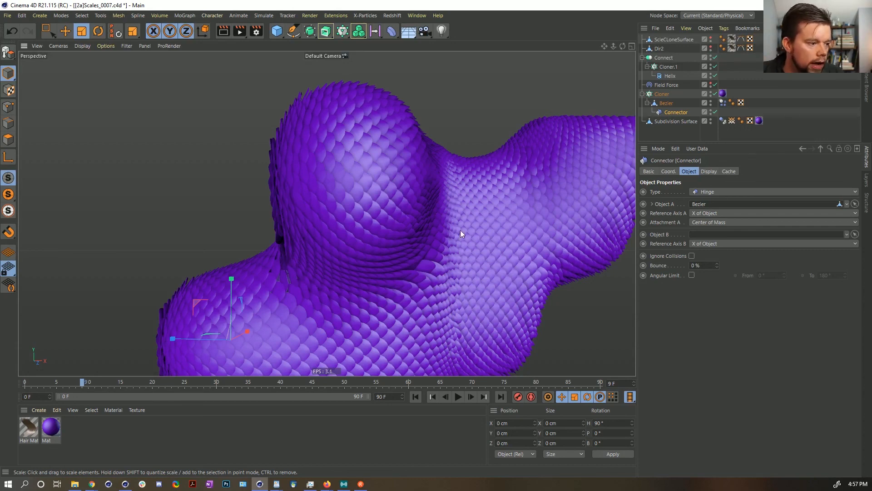
alt+drag(356, 212, 556, 250)
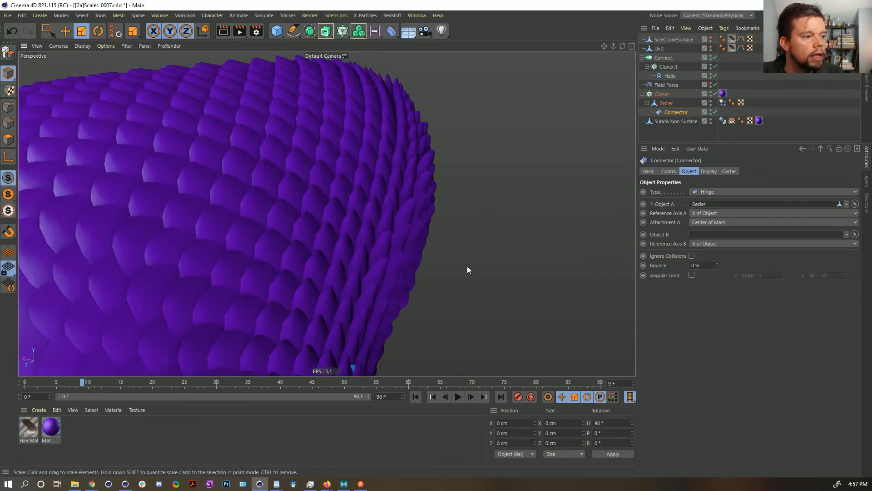
alt+drag(378, 251, 332, 296)
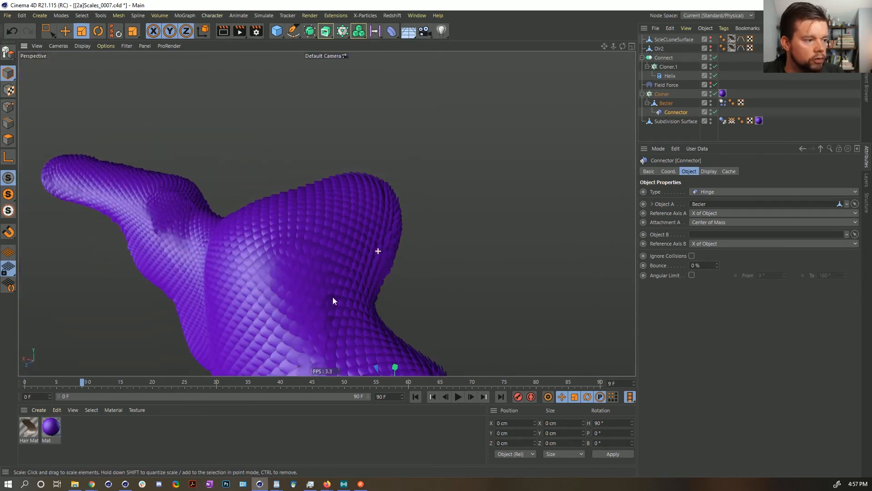
alt+drag(364, 257, 408, 221)
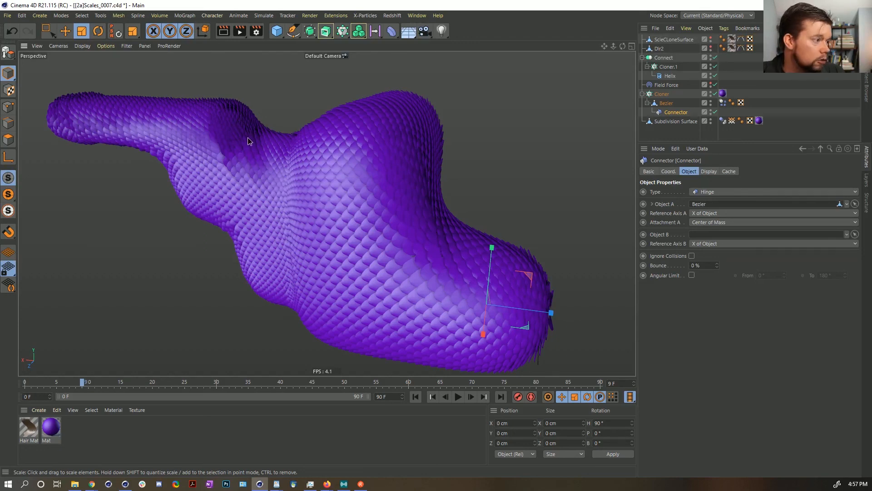
alt+drag(247, 137, 262, 192)
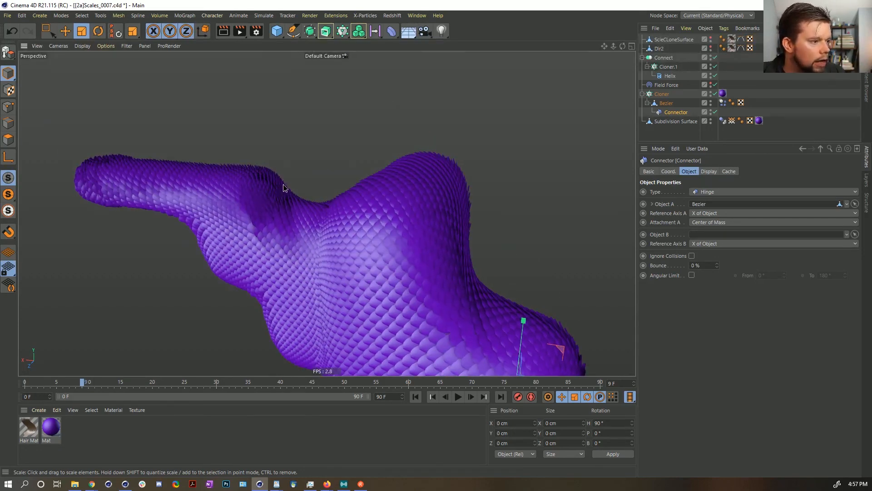
scroll(314, 178, up, 8)
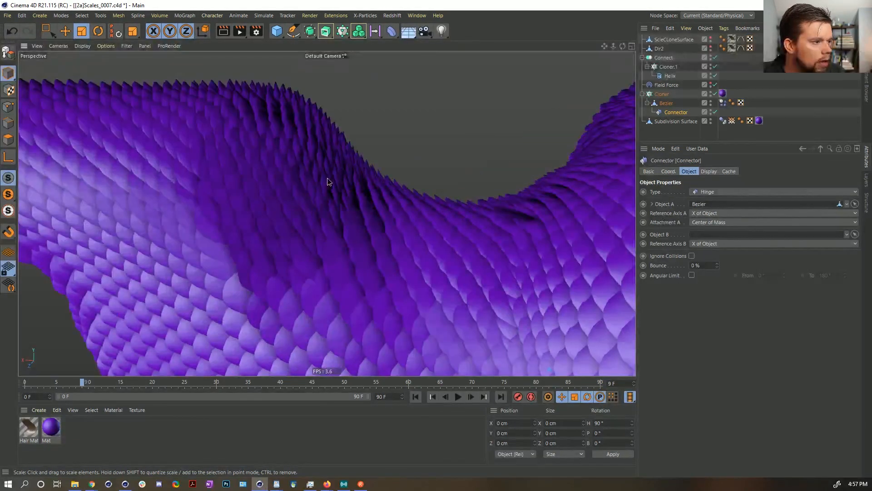
alt+drag(329, 182, 328, 239)
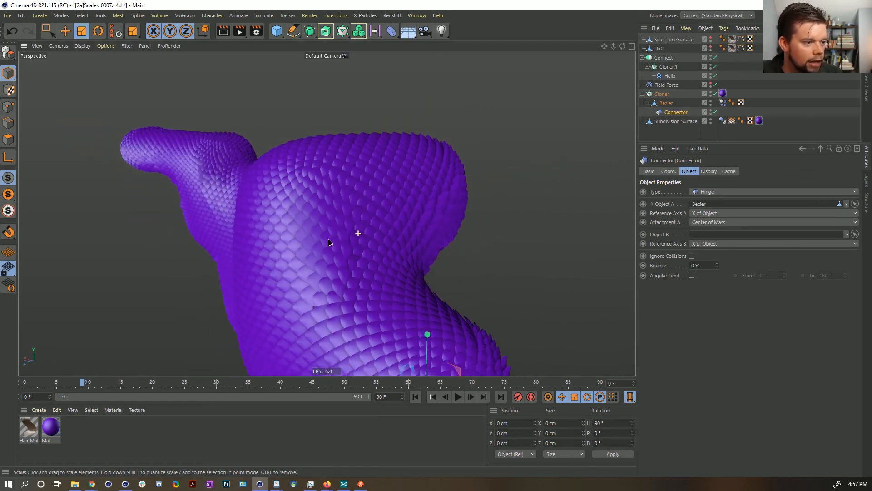
alt+drag(333, 201, 372, 253)
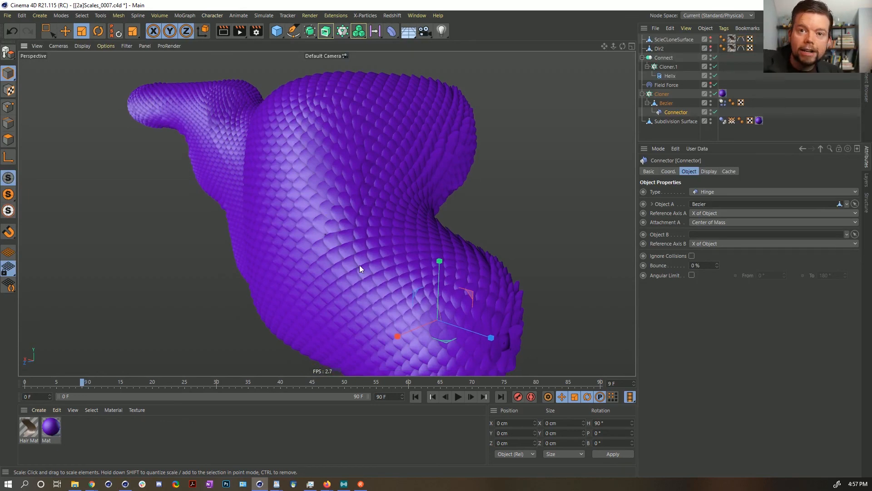